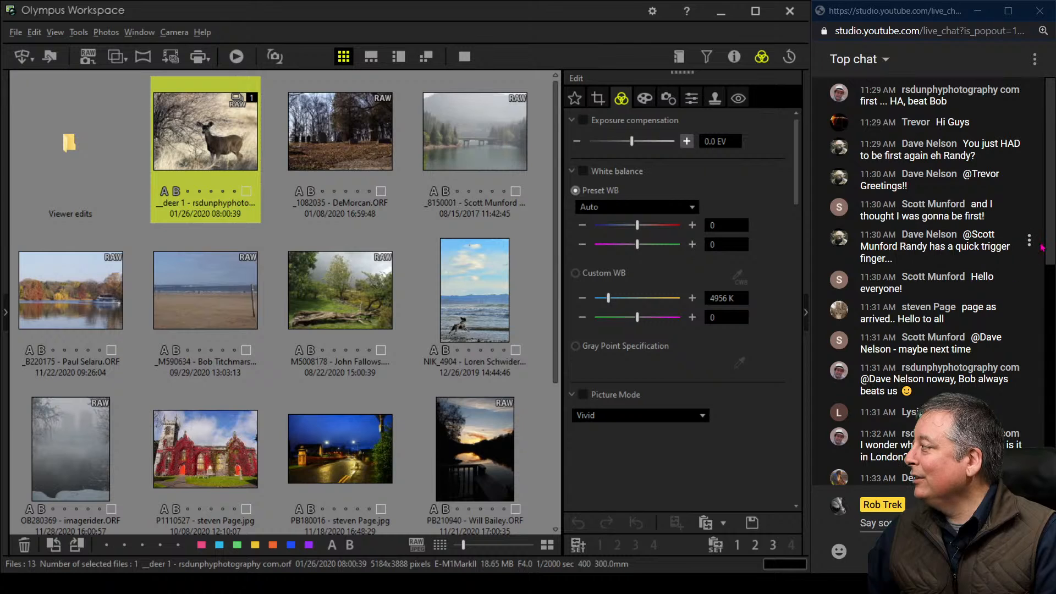
# Read through the live chat messages down to the more recent ones.
pyautogui.moveTo(1041, 247); pyautogui.dragTo(1047, 397)
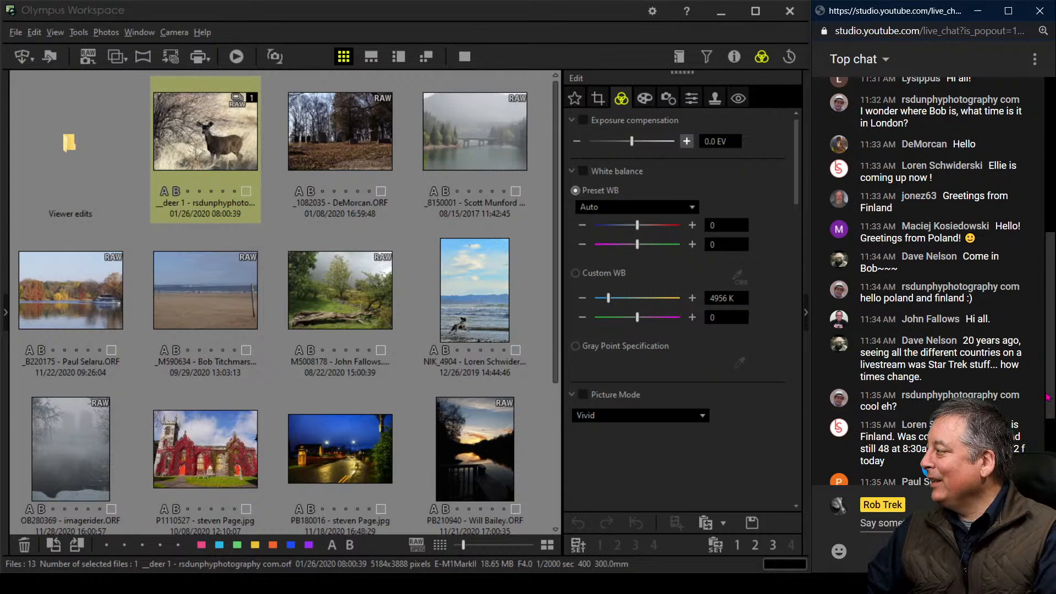
pyautogui.moveTo(1046, 394); pyautogui.dragTo(1046, 465)
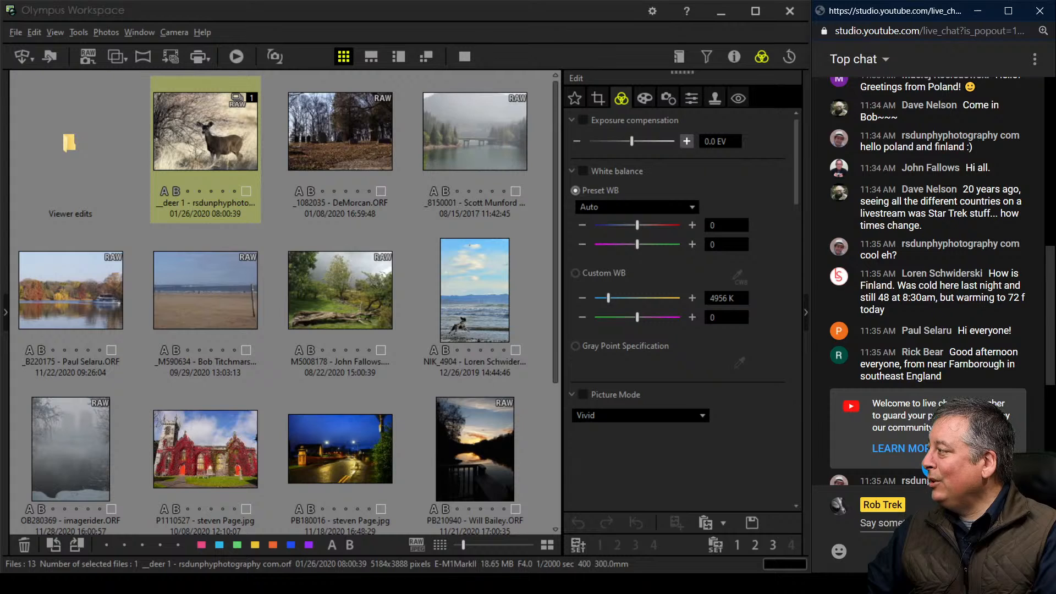
pyautogui.moveTo(1052, 371); pyautogui.dragTo(1052, 385)
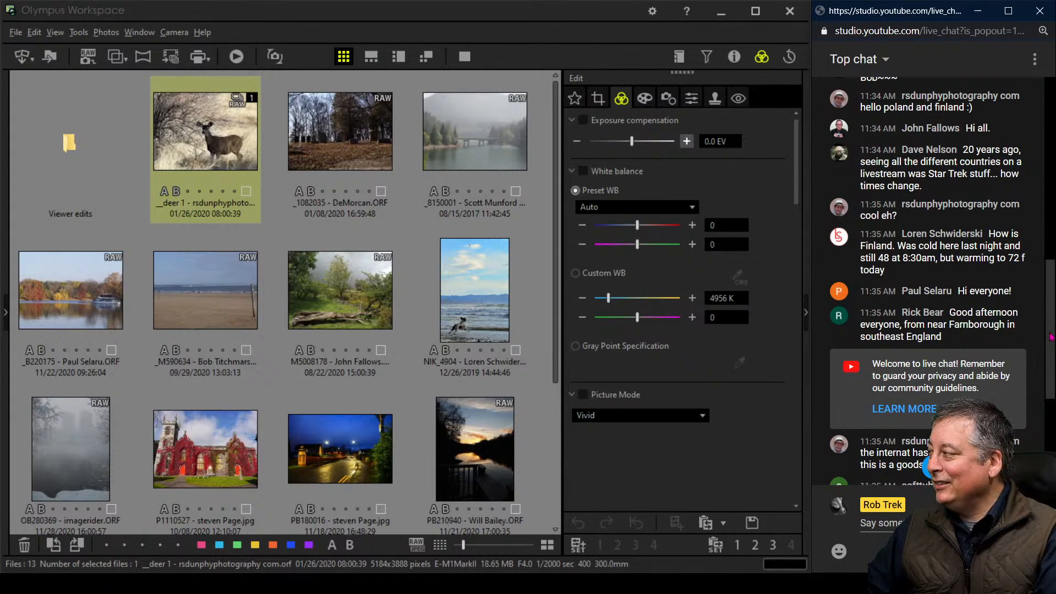
pyautogui.moveTo(1050, 337); pyautogui.dragTo(1042, 421)
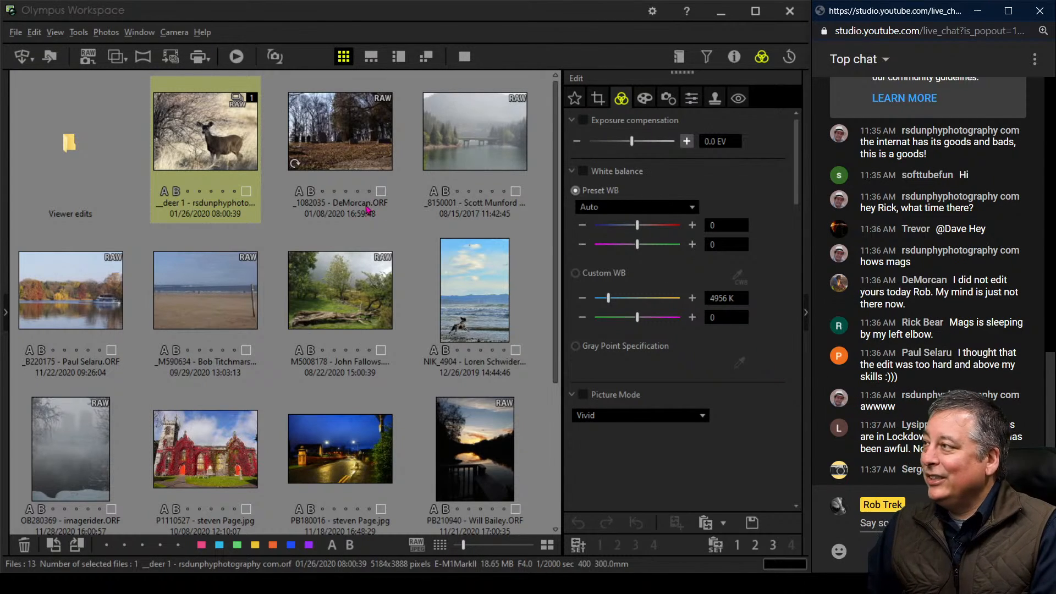
# Open the deer photo in the large preview and check its shooting properties.
pyautogui.doubleClick(225, 154)
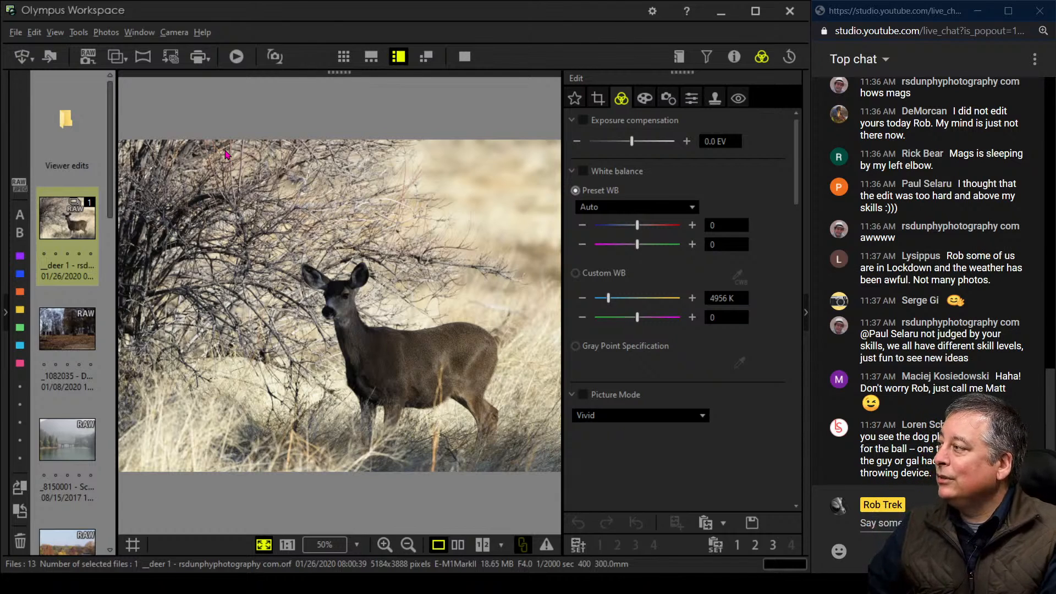
pyautogui.click(738, 56)
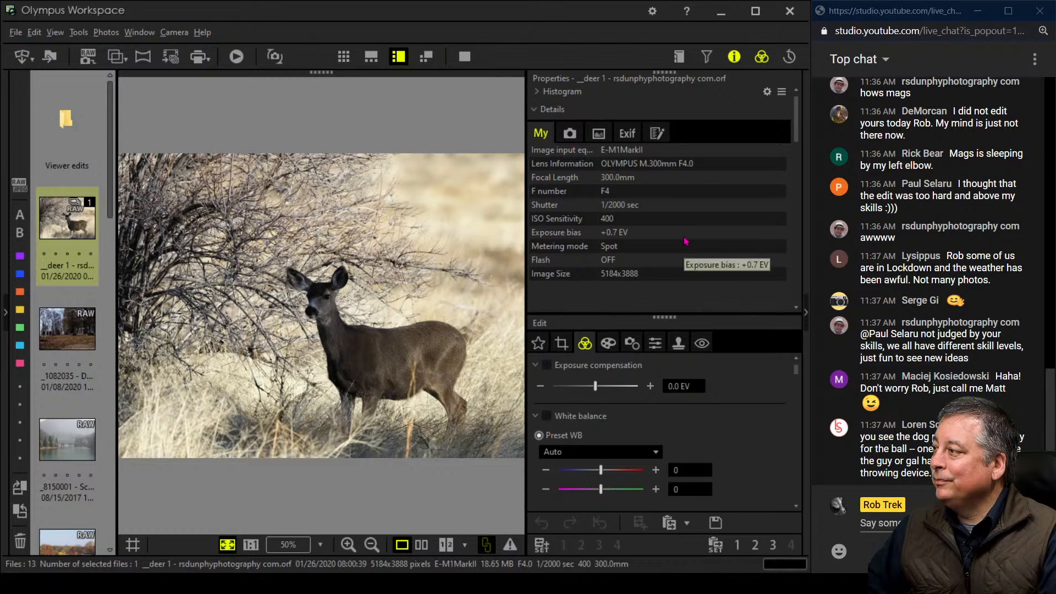
pyautogui.click(734, 56)
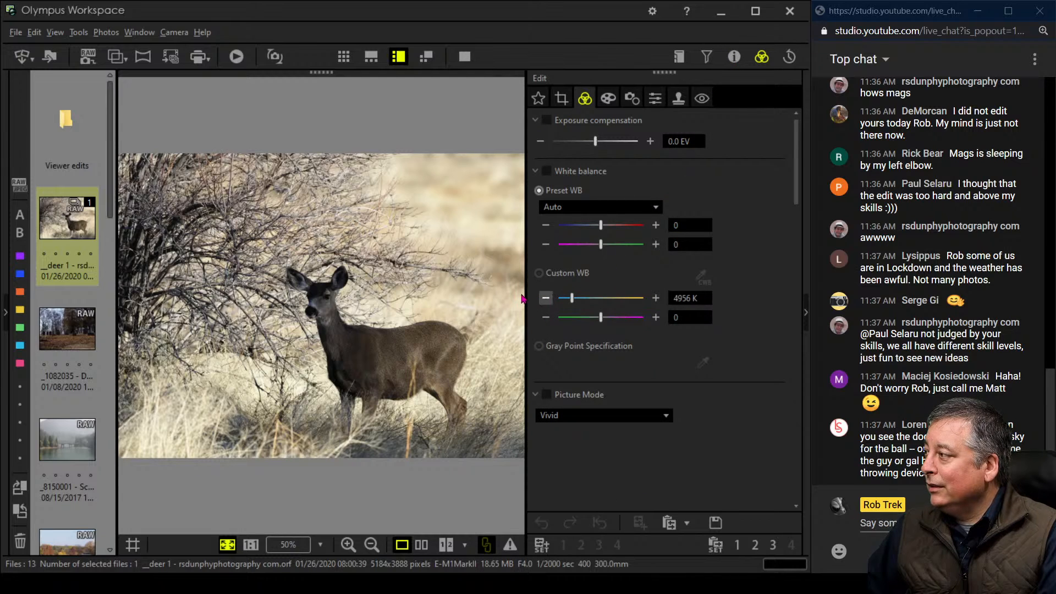
# Widen the preview area and inspect the deer's face at 1:1 before returning to the fitted view.
pyautogui.moveTo(524, 293); pyautogui.dragTo(593, 293)
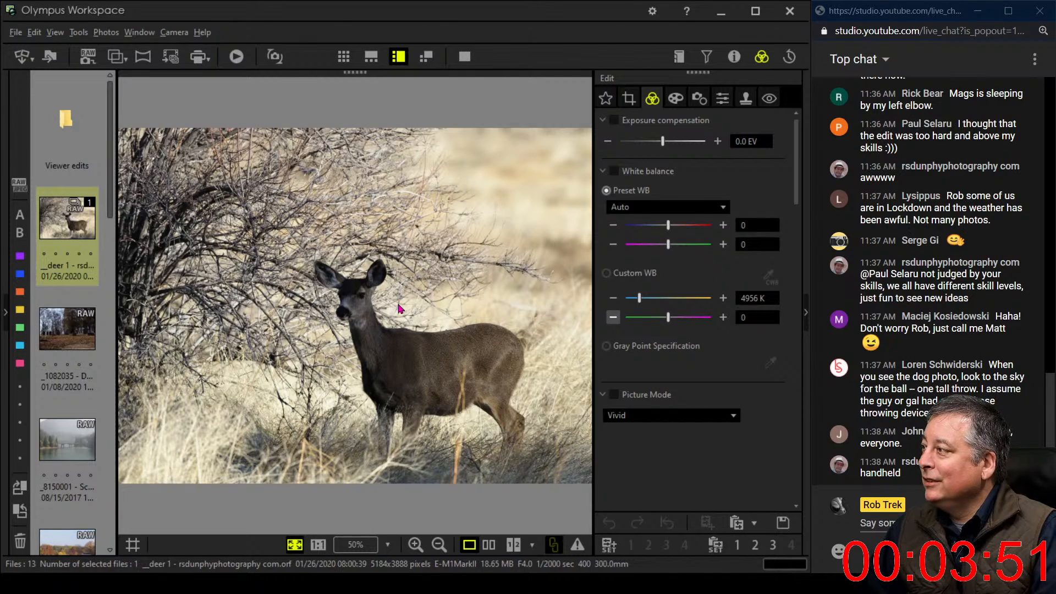
pyautogui.click(363, 306)
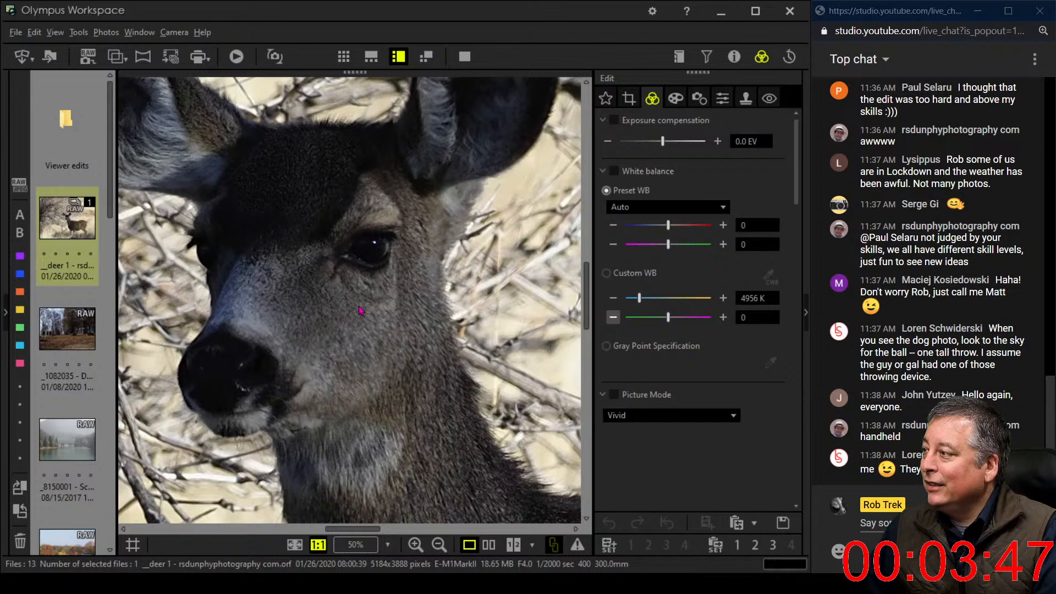
pyautogui.click(359, 310)
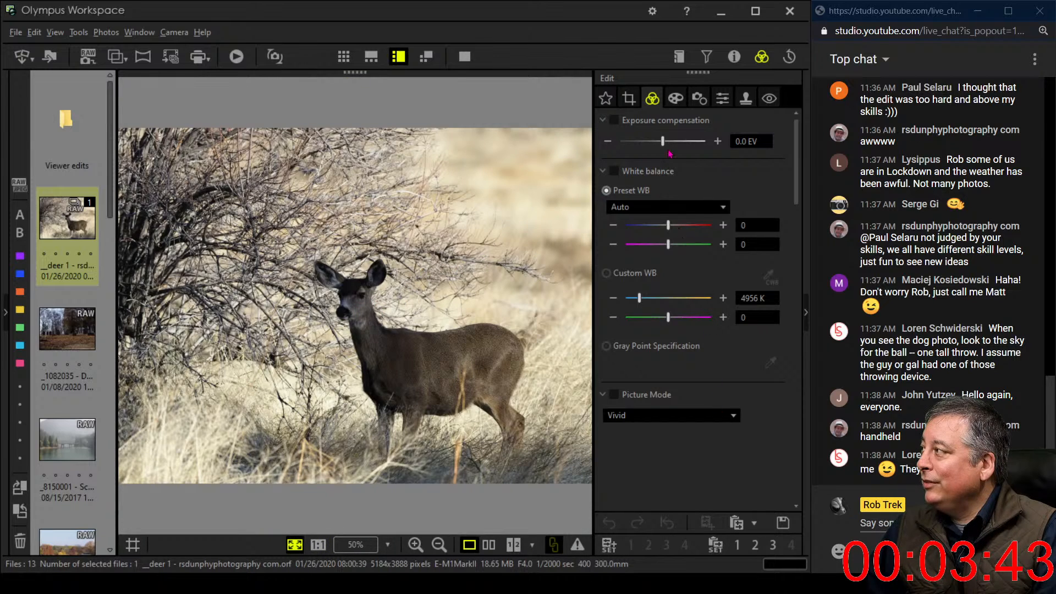
# Apply the Pop Art art filter to the deer photo.
pyautogui.click(674, 99)
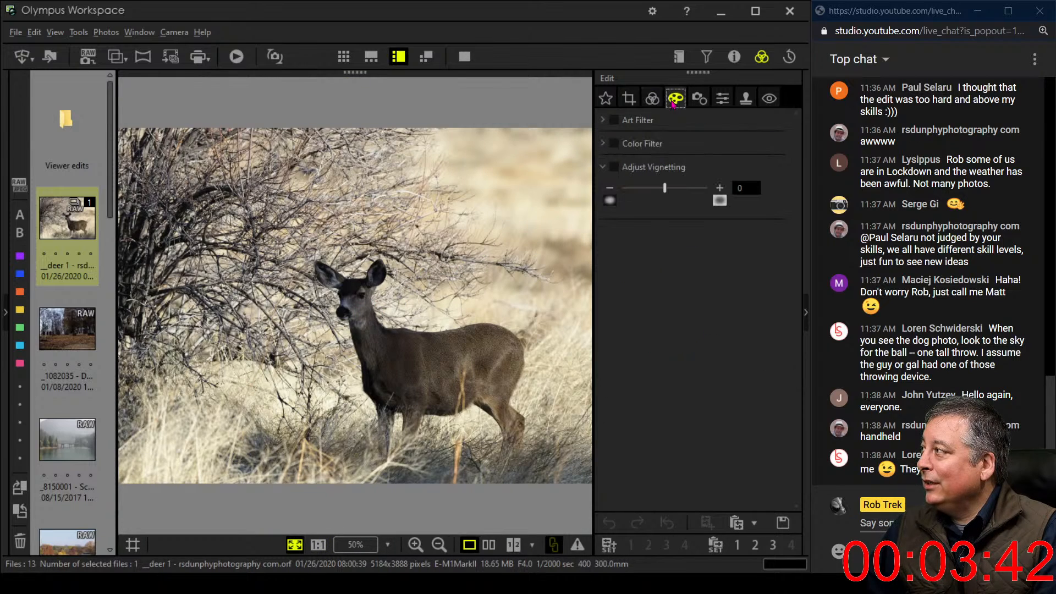
pyautogui.click(607, 120)
pyautogui.click(631, 142)
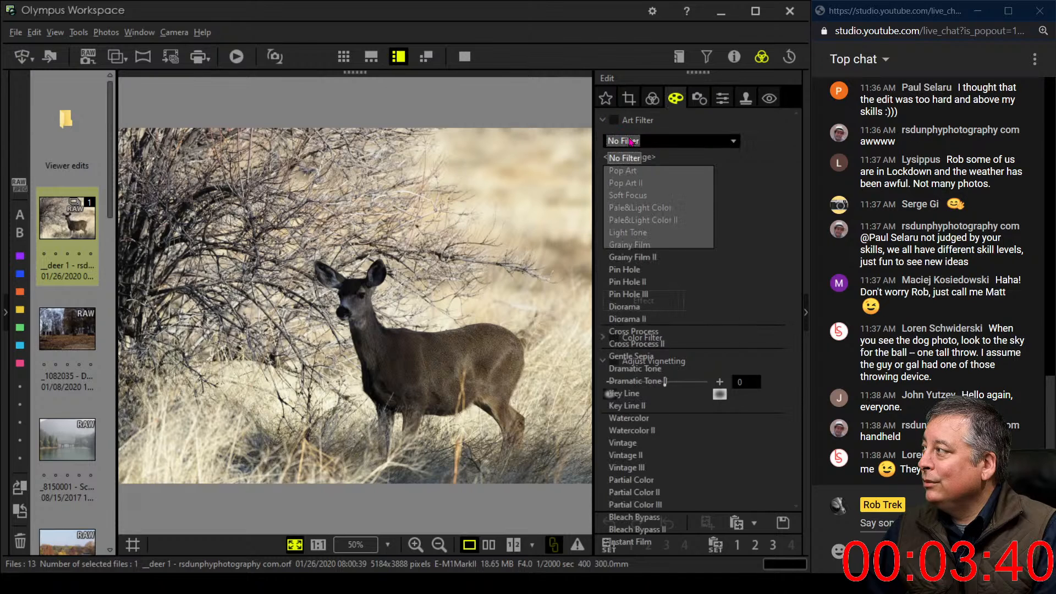
pyautogui.click(631, 173)
# Set the photo's gradation to AUTO.
pyautogui.scroll(5, 701, 473)
pyautogui.scroll(-2, 702, 473)
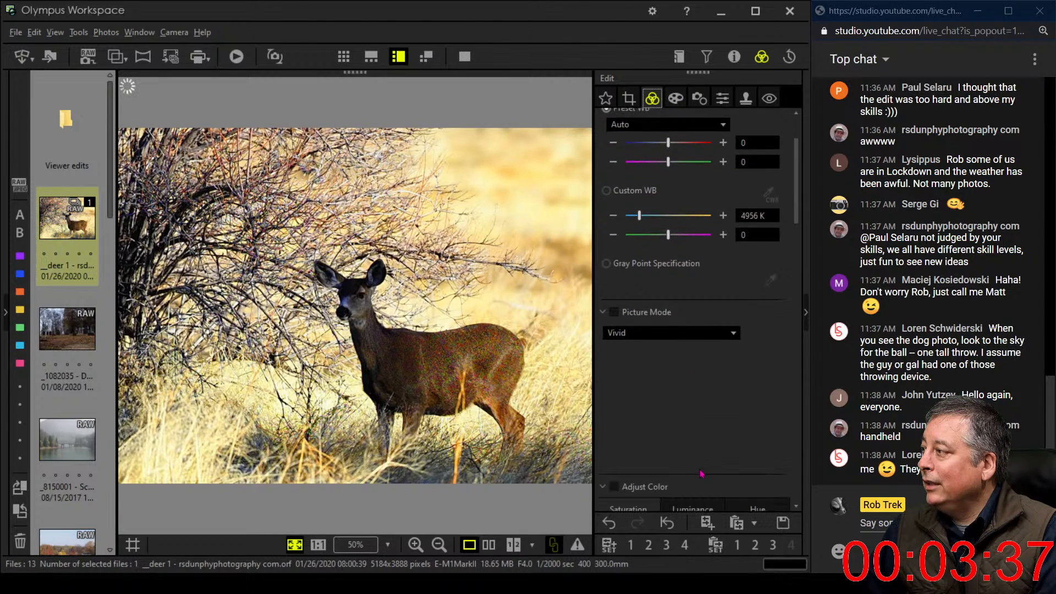
pyautogui.scroll(-3, 702, 473)
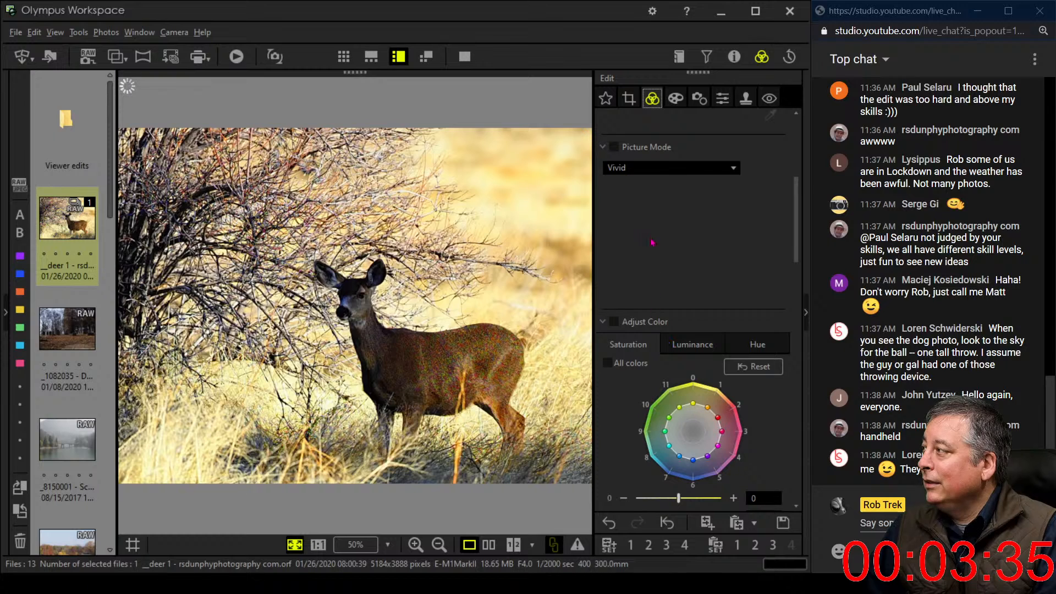
pyautogui.scroll(-8, 652, 242)
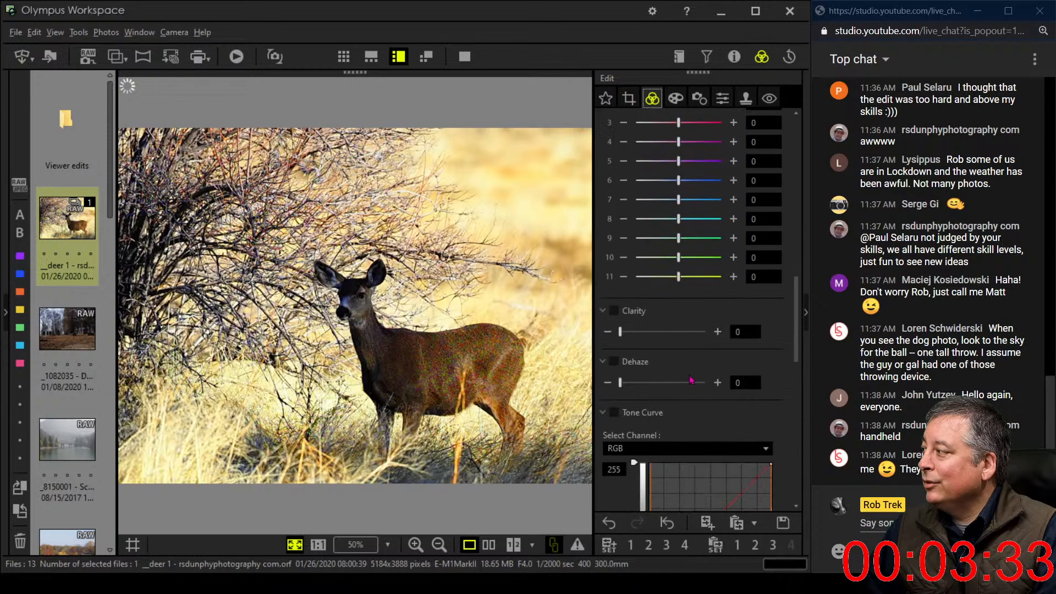
pyautogui.scroll(-10, 691, 380)
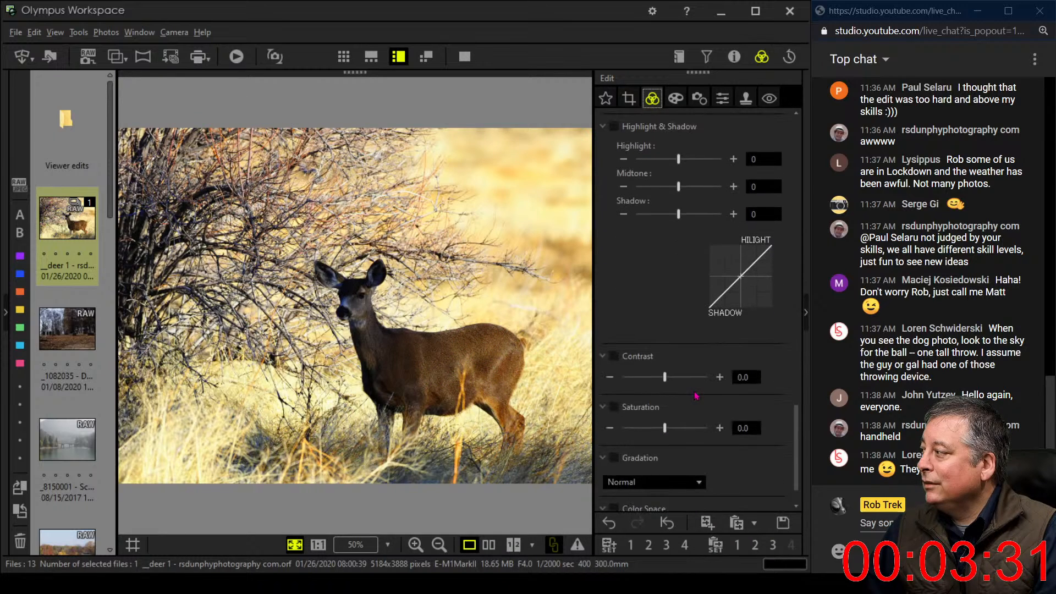
pyautogui.scroll(-1, 695, 395)
pyautogui.click(676, 446)
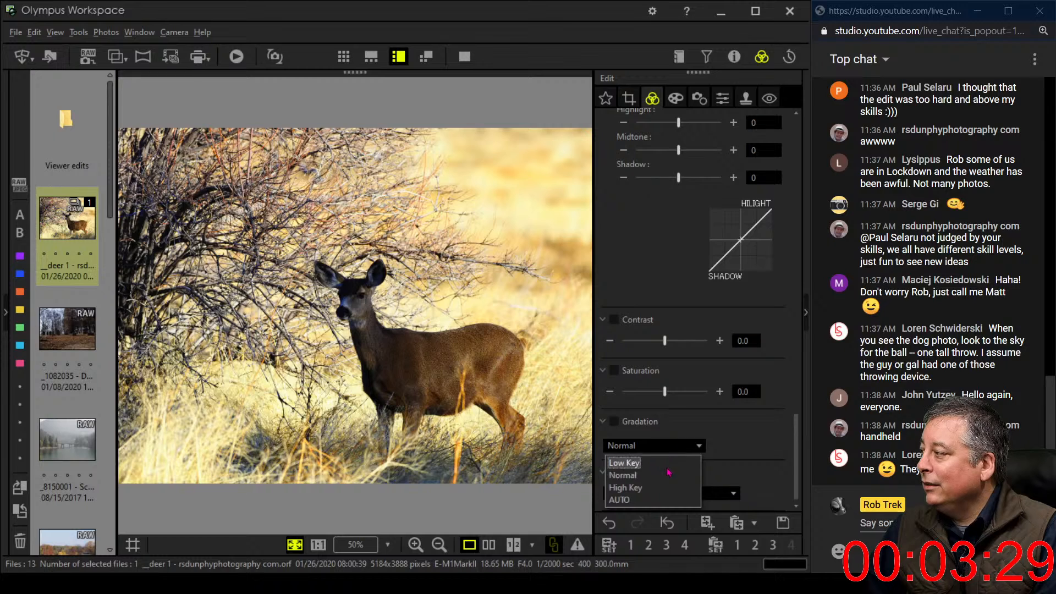
pyautogui.click(662, 498)
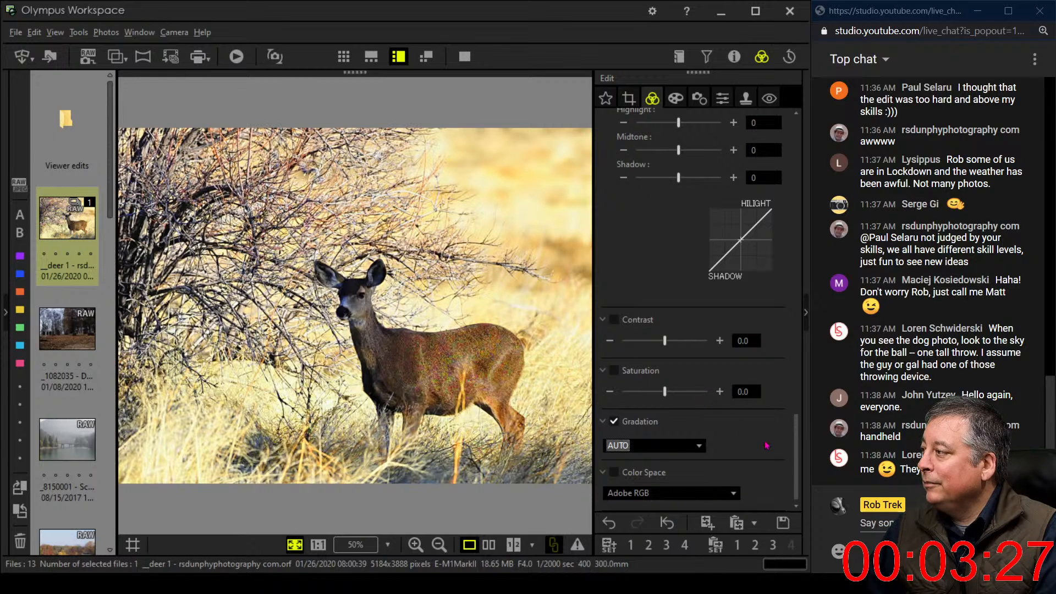
pyautogui.moveTo(798, 440); pyautogui.dragTo(797, 381)
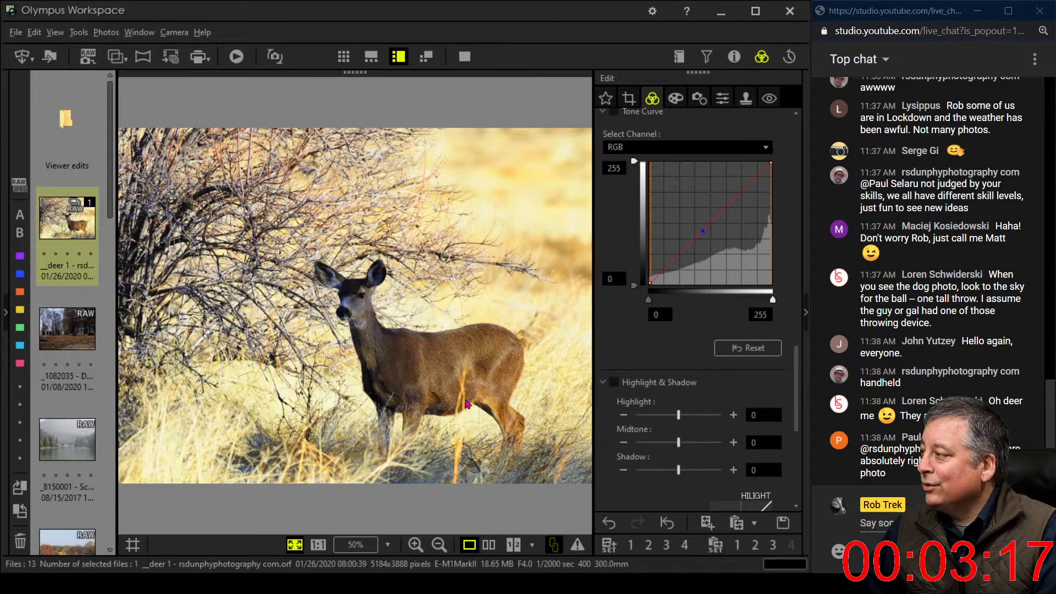
# Crop the photo at a 4:3 ratio to about 4415 x 3311 pixels, trimming the bush side and upper edge, and preview it.
pyautogui.click(628, 102)
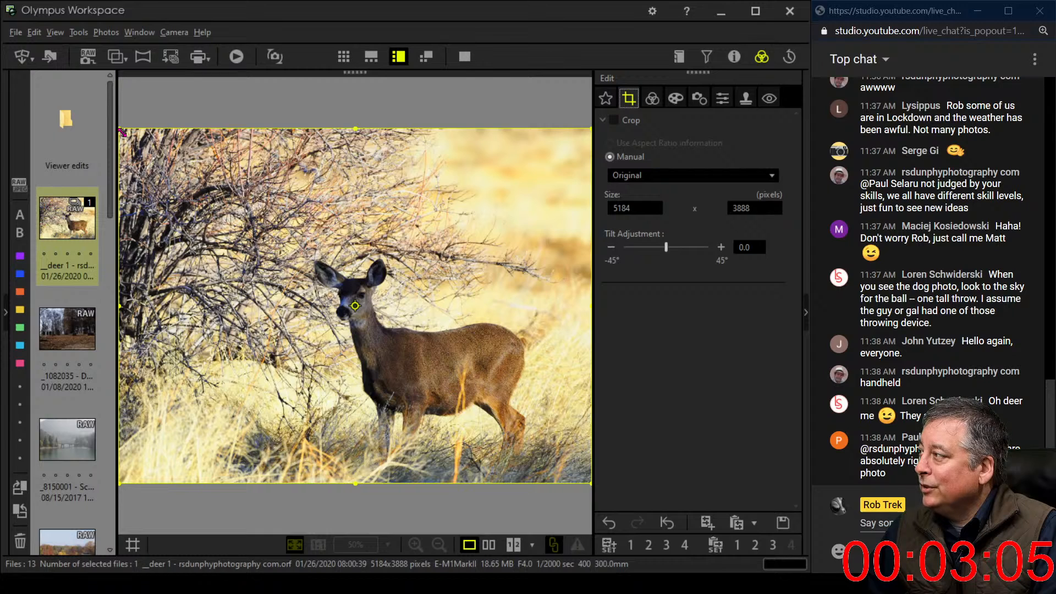
pyautogui.click(693, 175)
pyautogui.click(743, 202)
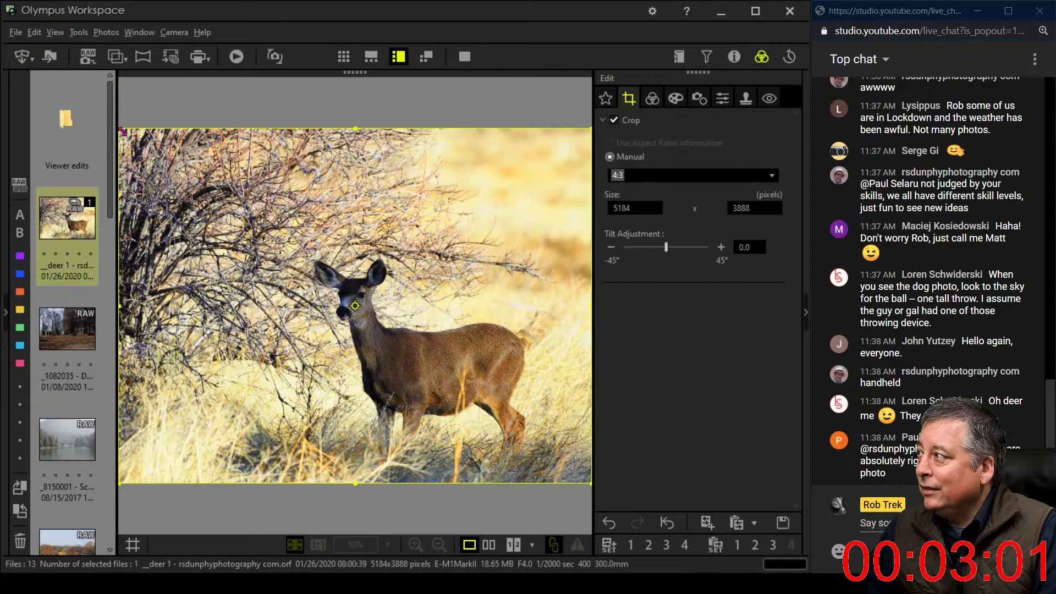
pyautogui.moveTo(122, 131); pyautogui.dragTo(190, 182)
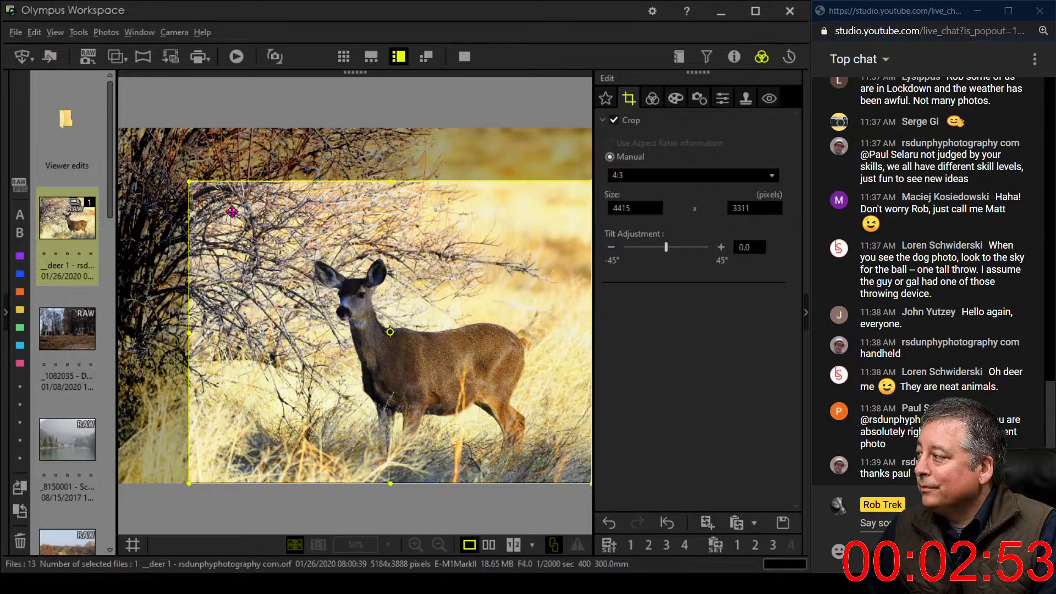
pyautogui.click(652, 99)
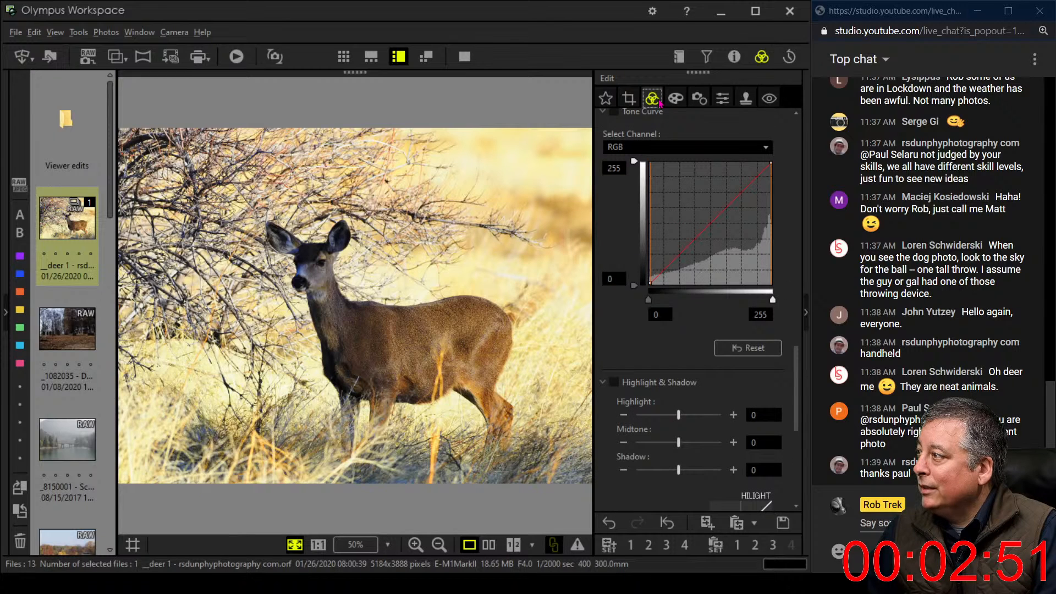
# Enlarge the crop to about 4739 x 3554 pixels to keep more of the bush, and preview it.
pyautogui.click(628, 98)
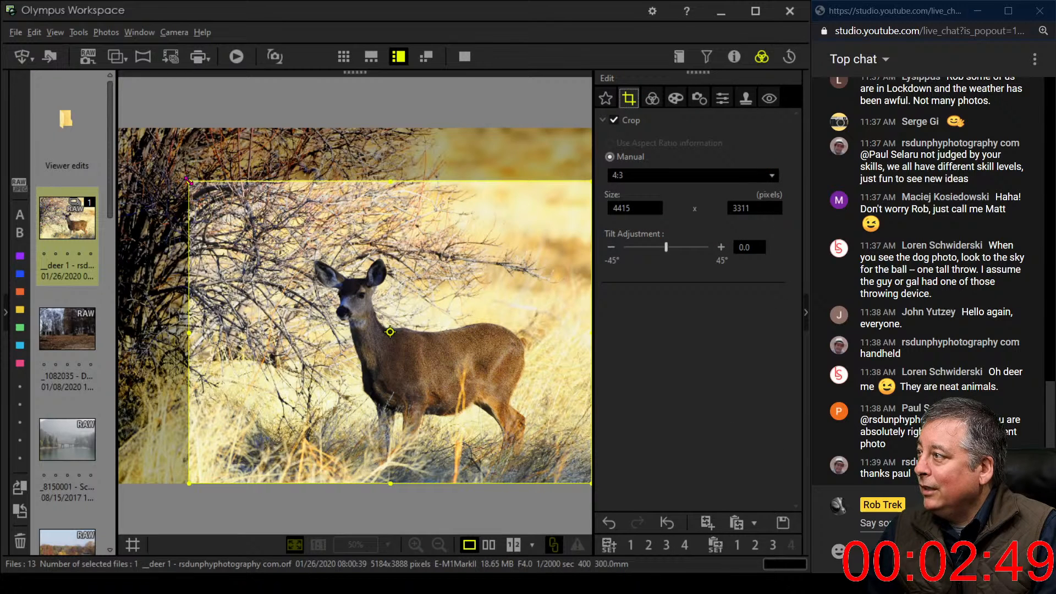
pyautogui.moveTo(188, 180); pyautogui.dragTo(160, 158)
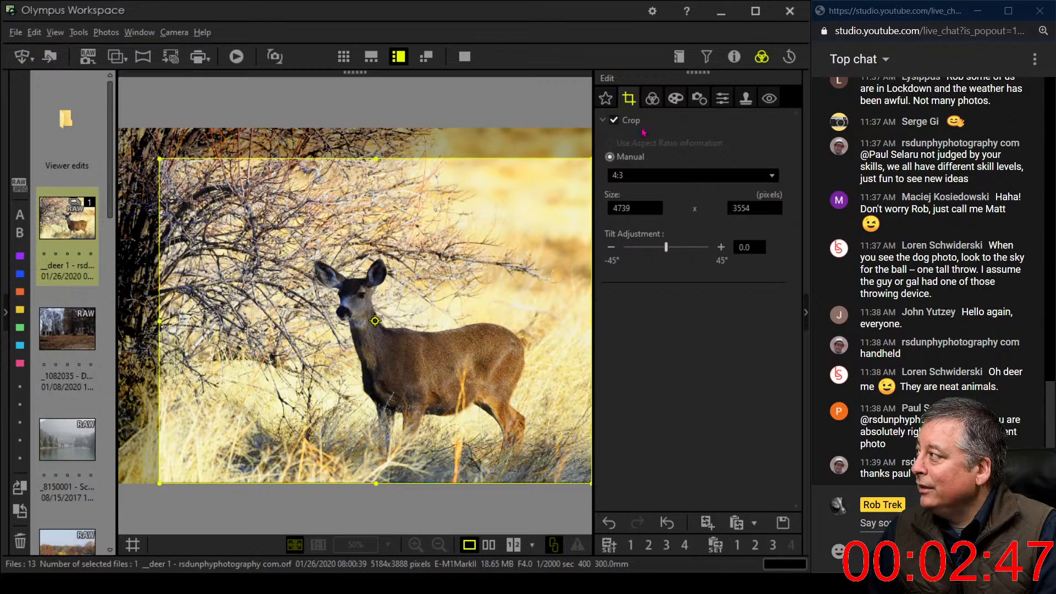
pyautogui.click(652, 99)
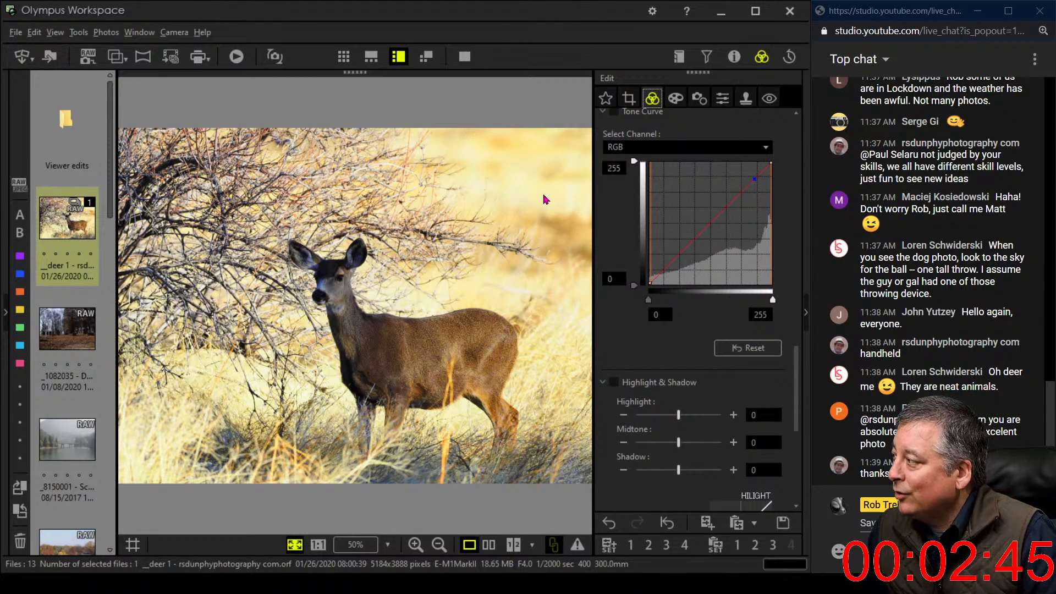
# Adjust the photo's vignetting to 7.
pyautogui.click(675, 100)
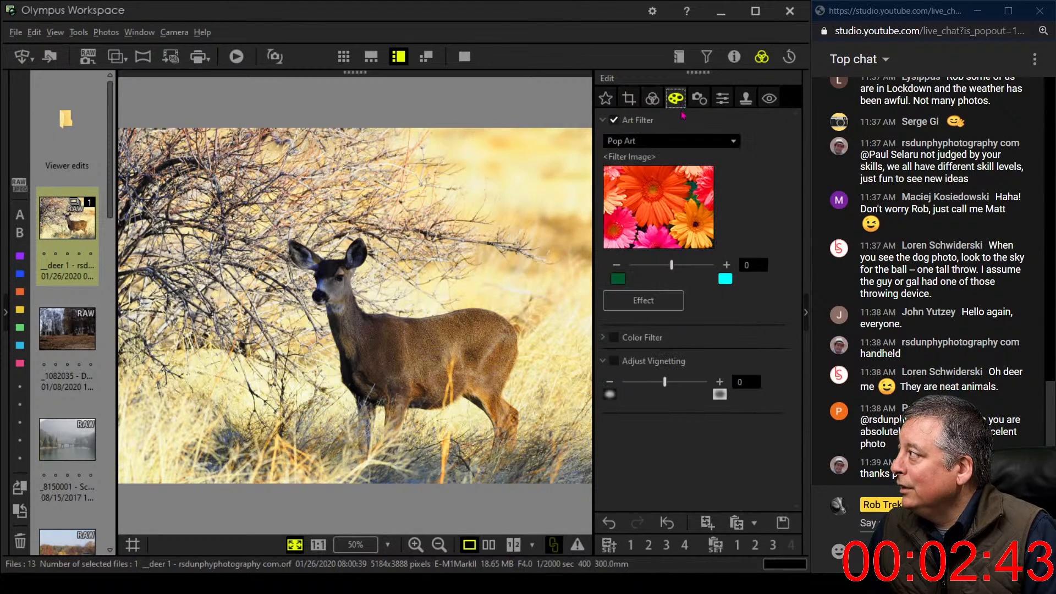
pyautogui.moveTo(665, 382); pyautogui.dragTo(675, 382)
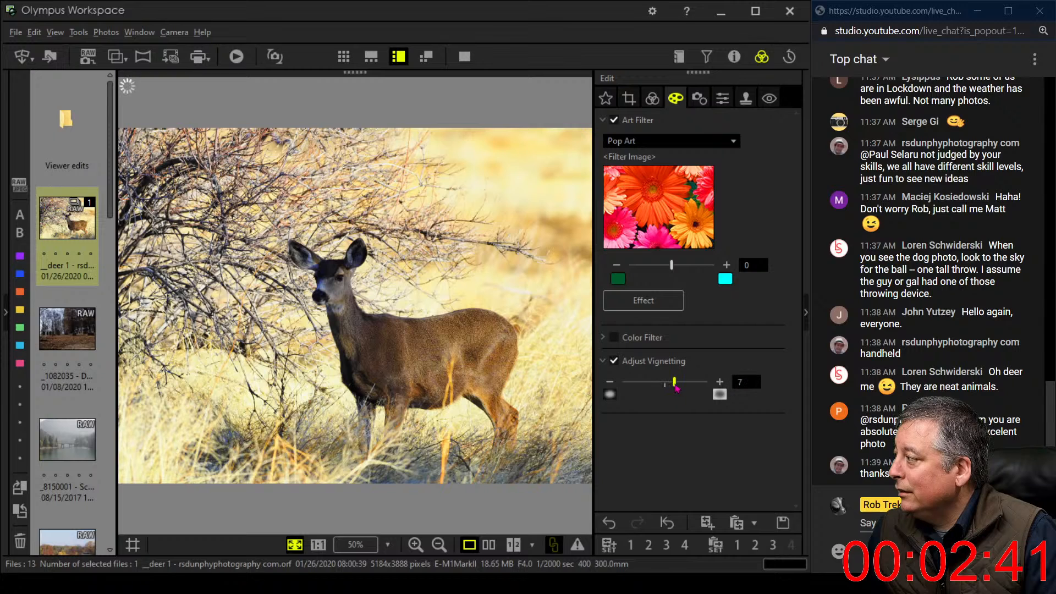
pyautogui.click(651, 99)
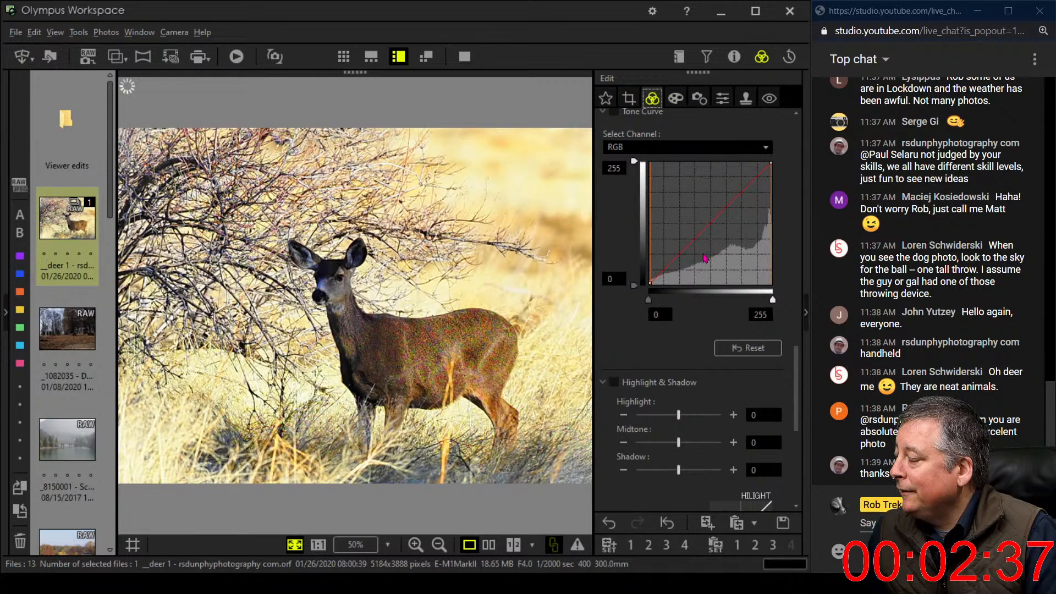
# Raise the photo's sharpness to 2.0.
pyautogui.click(726, 96)
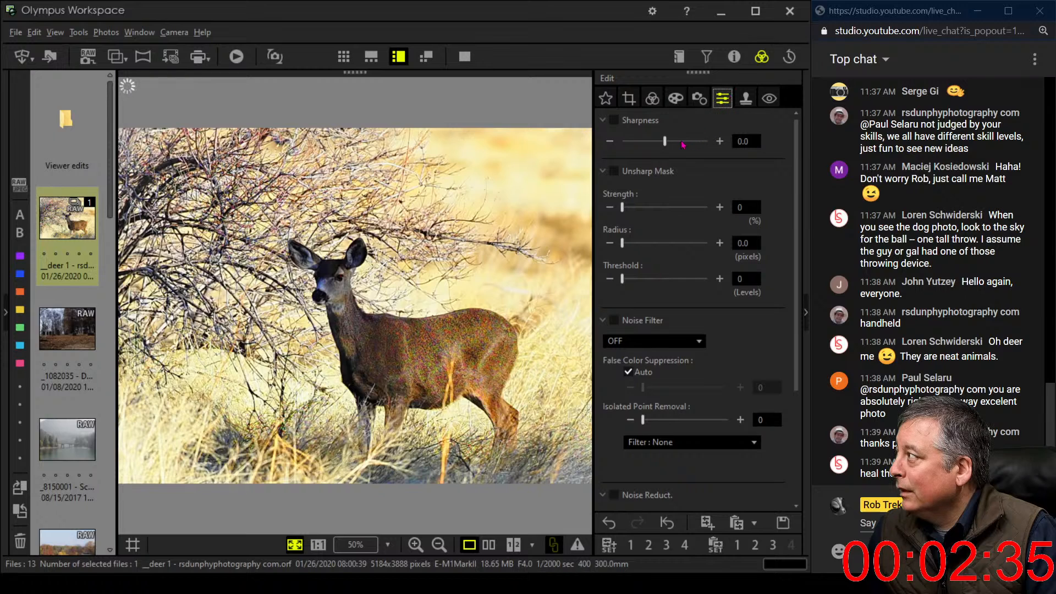
pyautogui.moveTo(665, 141); pyautogui.dragTo(708, 141)
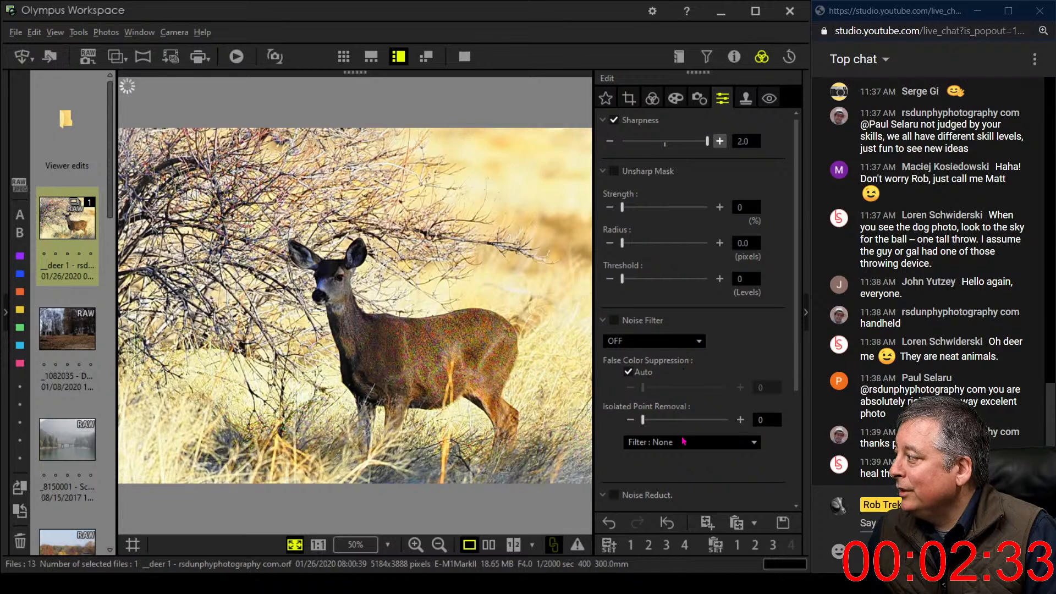
pyautogui.click(653, 98)
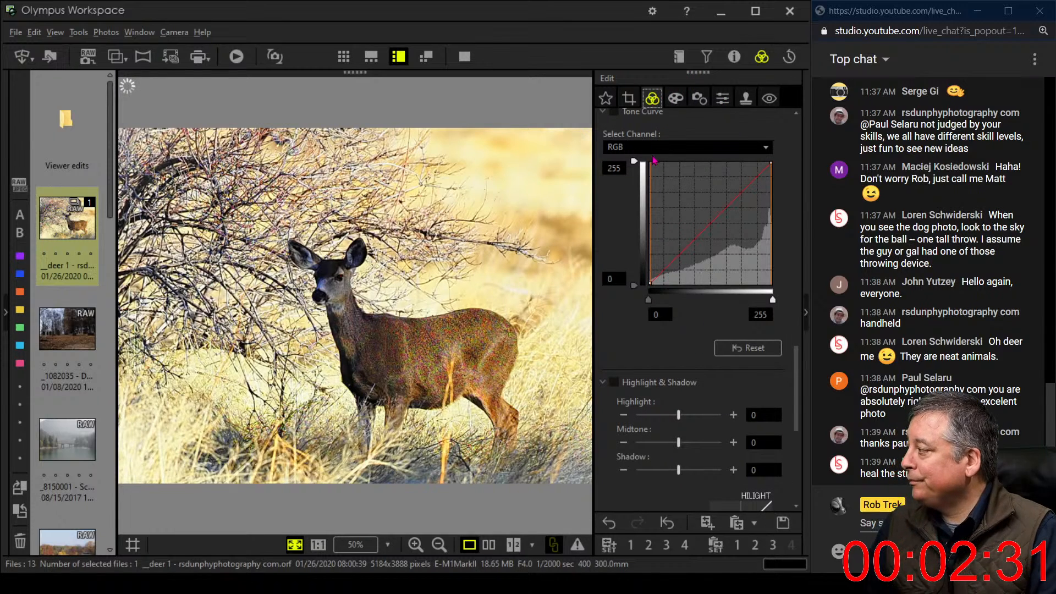
# Examine the weed stalk in front of the deer's belly at 1:1 and return to the fitted view.
pyautogui.click(743, 190)
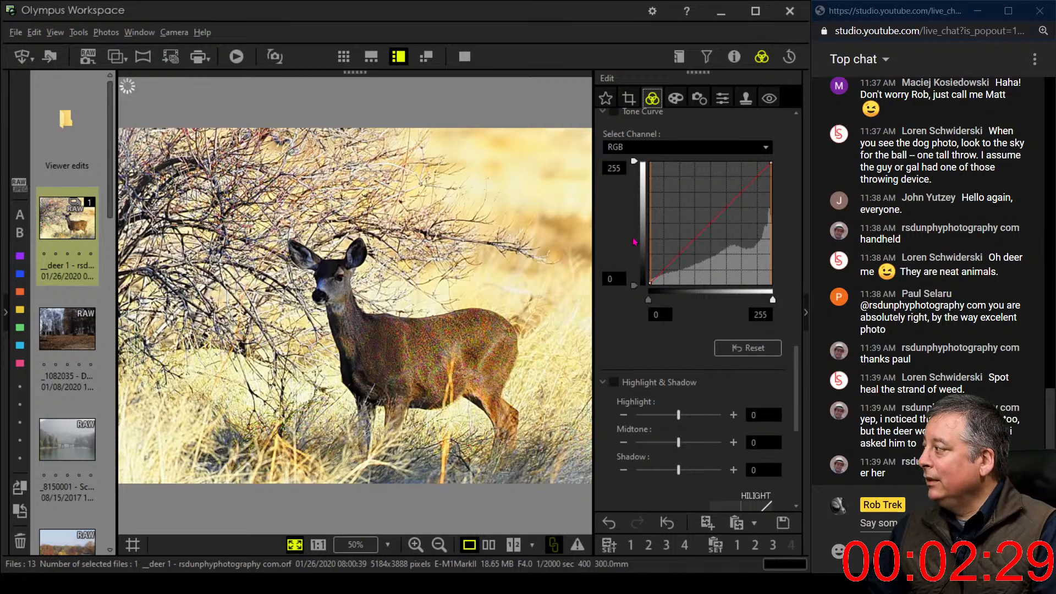
pyautogui.click(451, 373)
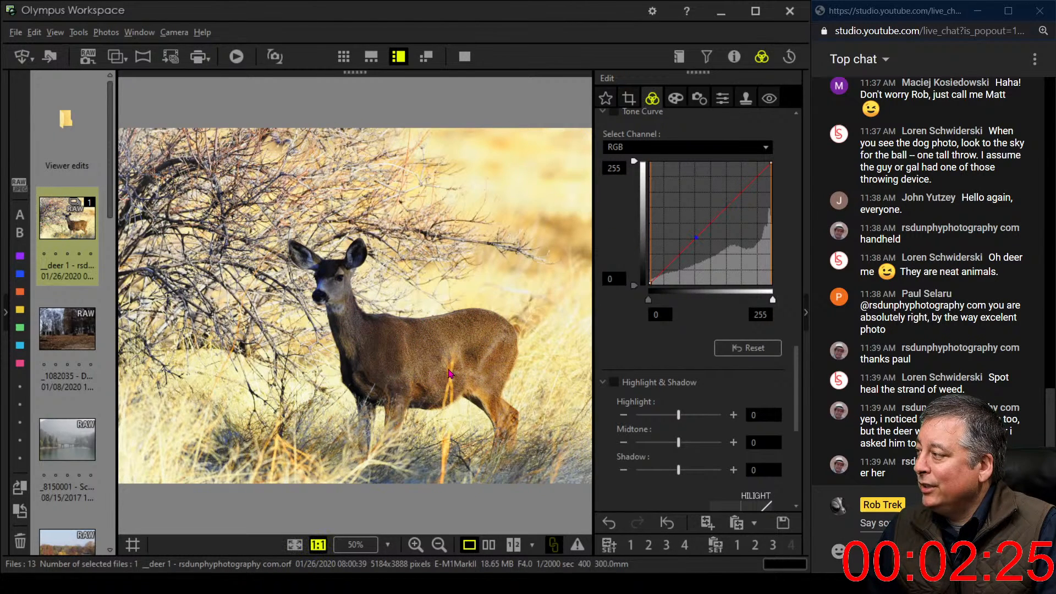
pyautogui.click(449, 373)
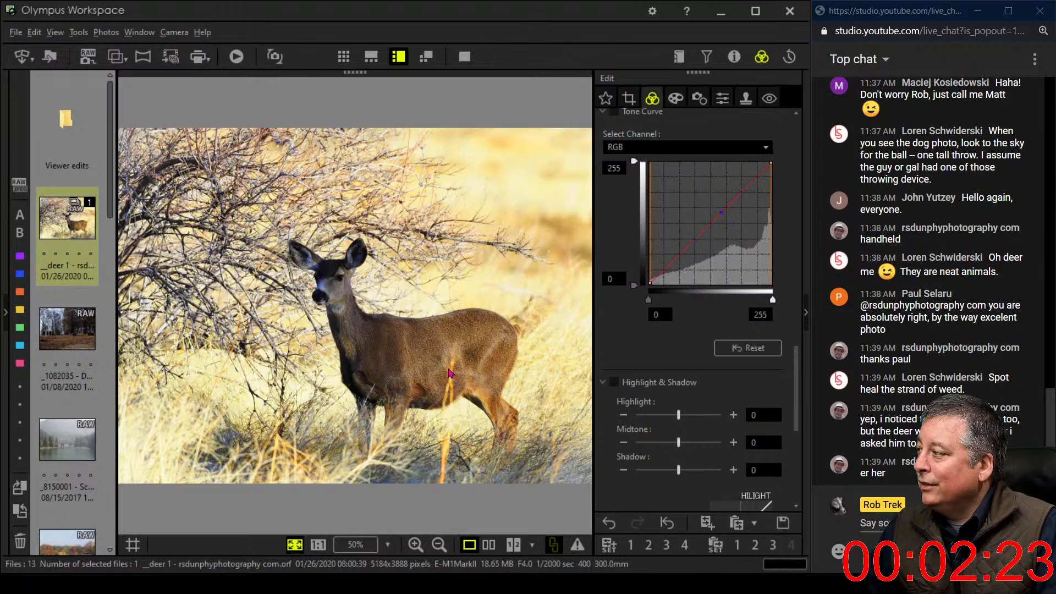
# Set the Clone Stamp Tool's size to 137 and its blur to 73.
pyautogui.click(746, 98)
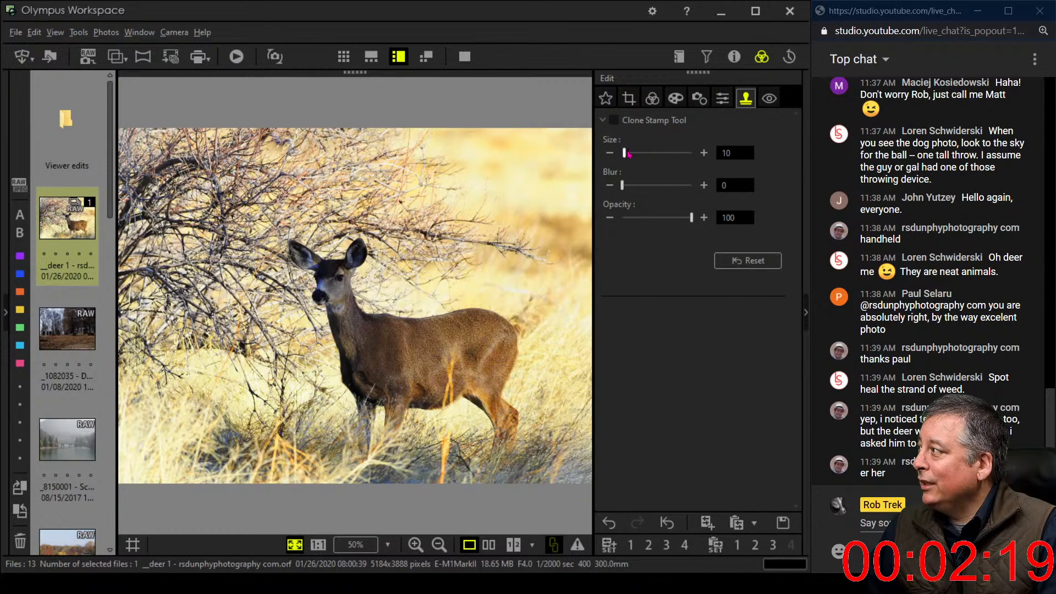
pyautogui.moveTo(629, 154); pyautogui.dragTo(649, 156)
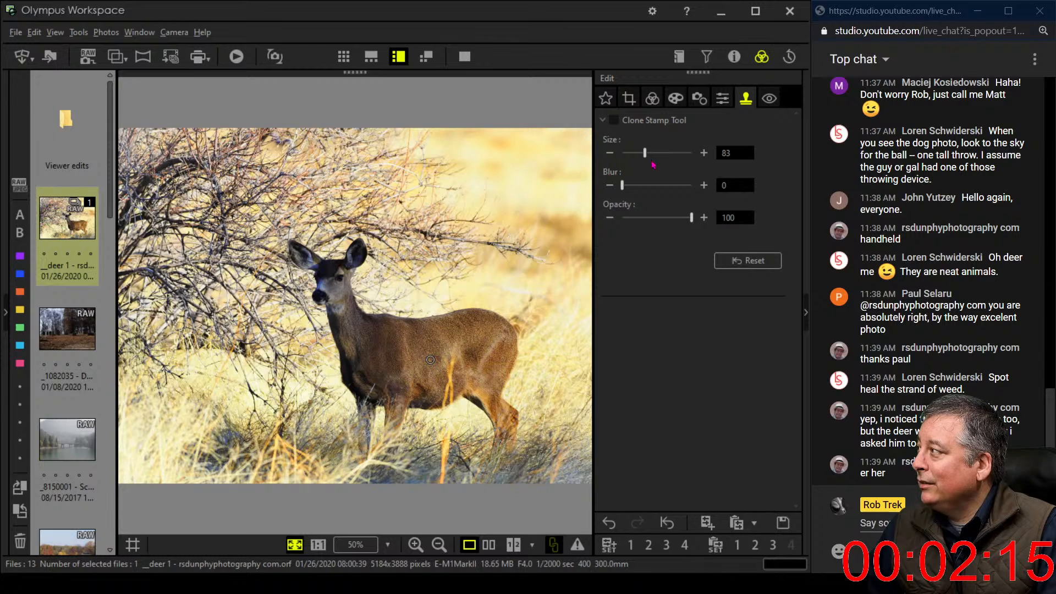
pyautogui.moveTo(645, 154); pyautogui.dragTo(662, 157)
pyautogui.moveTo(622, 186); pyautogui.dragTo(676, 193)
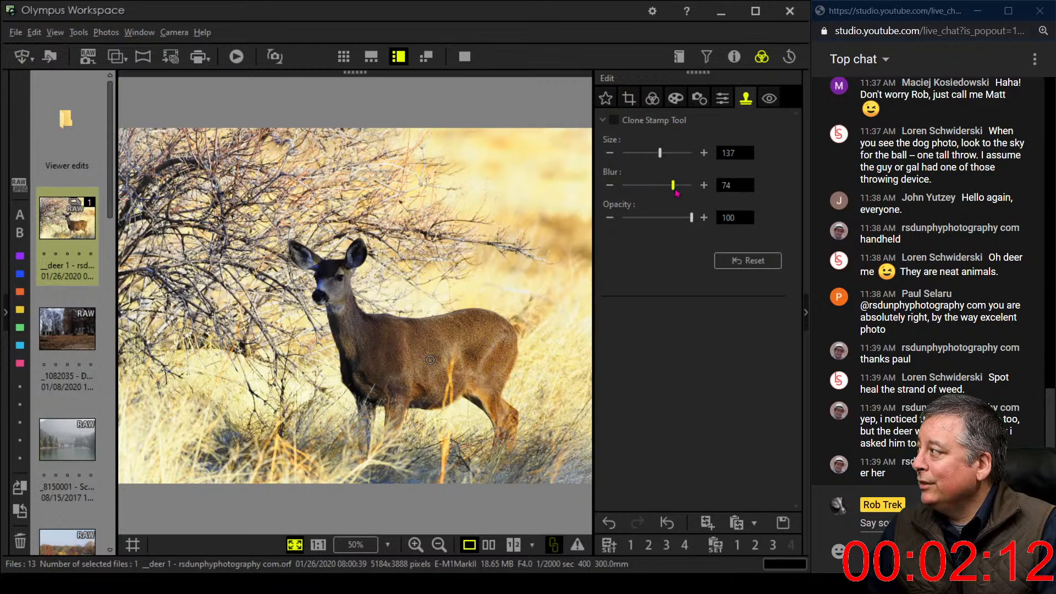
# Try to clone the deer's fur over the weed stalk in front of its belly, and reset the clone stamping.
pyautogui.click(431, 360)
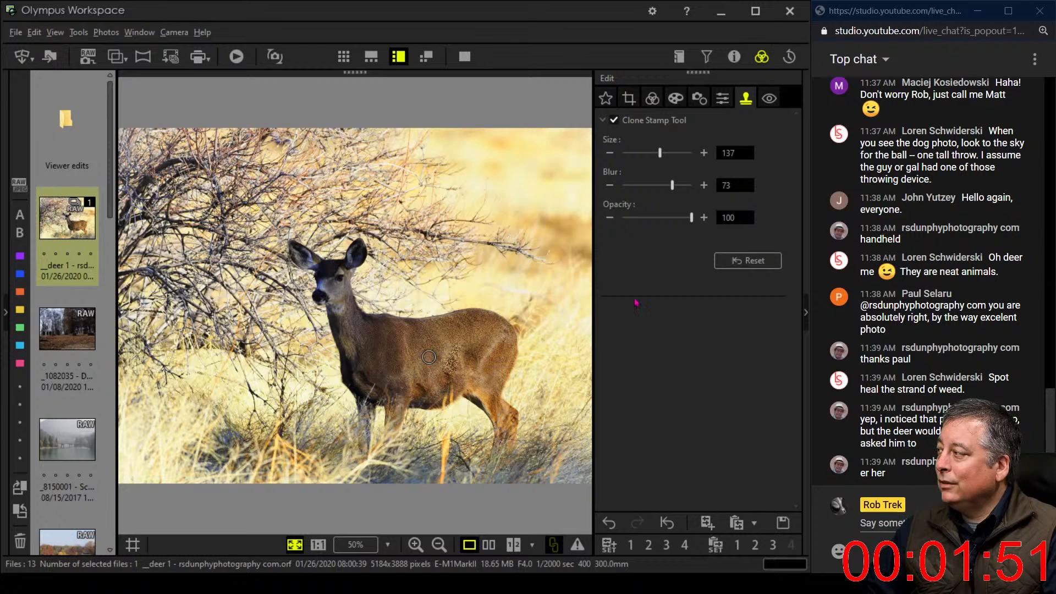
pyautogui.click(748, 261)
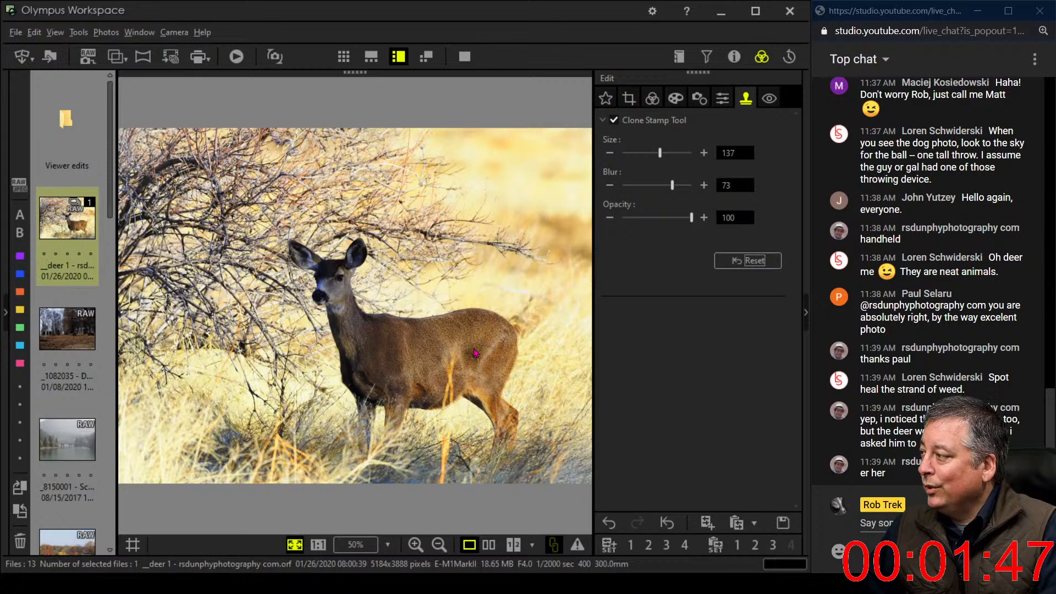
pyautogui.click(454, 368)
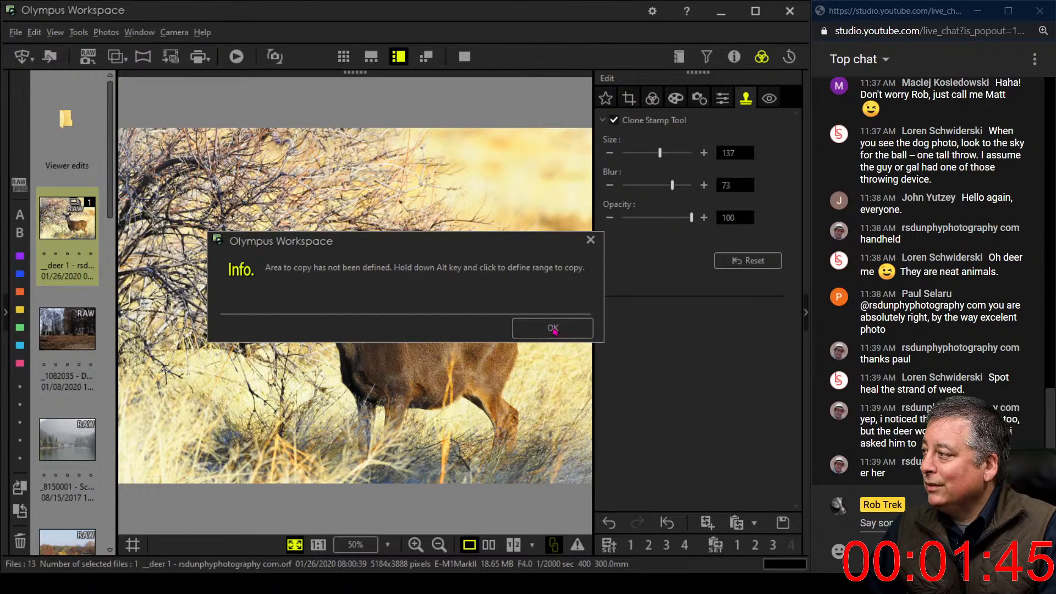
pyautogui.click(550, 329)
# Inspect the upper end of the weed stalk against the deer's fur at 1:1 and return to the fitted view.
pyautogui.click(652, 98)
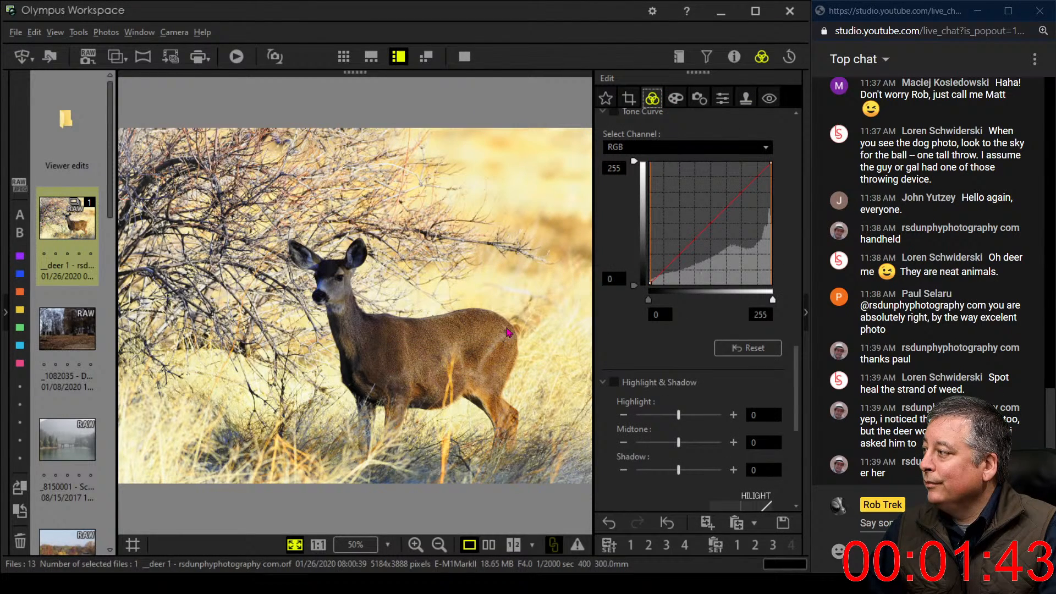
pyautogui.click(449, 361)
pyautogui.moveTo(454, 380); pyautogui.dragTo(290, 261)
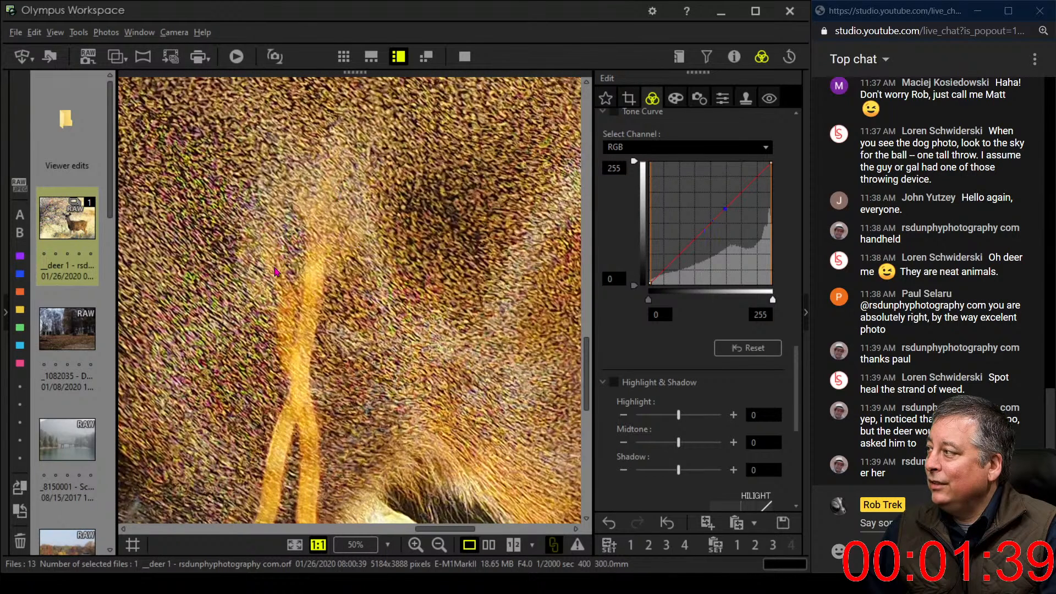
pyautogui.click(337, 237)
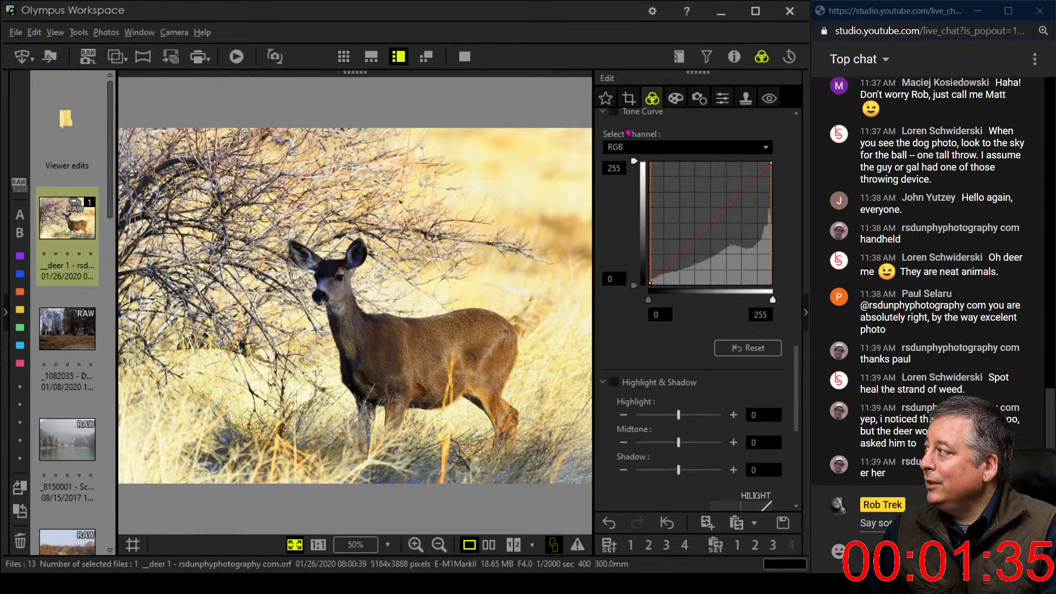
# Try cloning fur over the weed stalk with the clone stamp's blur raised to 100, and undo the cloning.
pyautogui.click(746, 98)
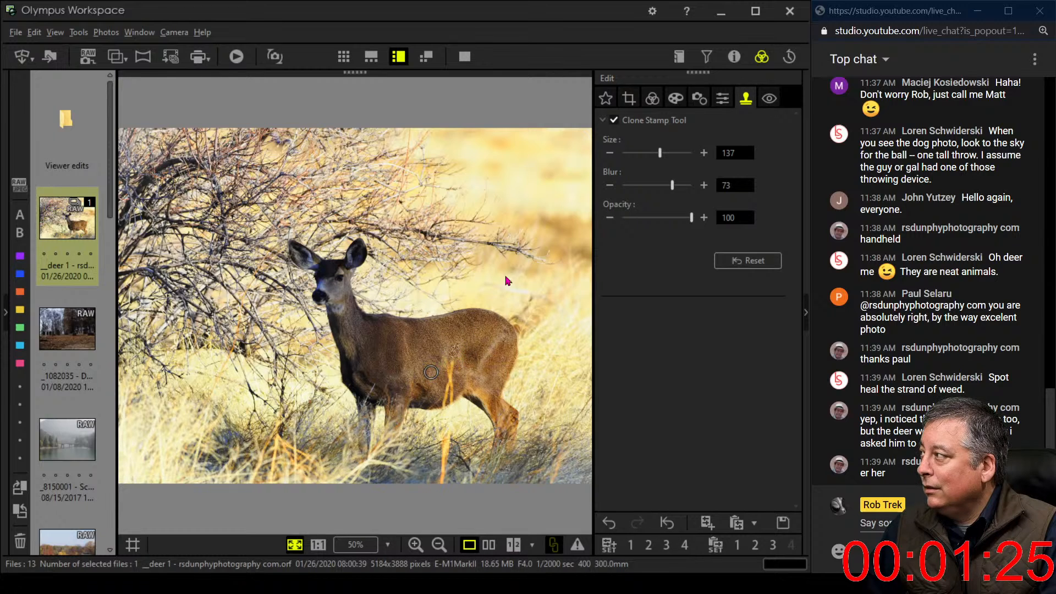
pyautogui.click(688, 185)
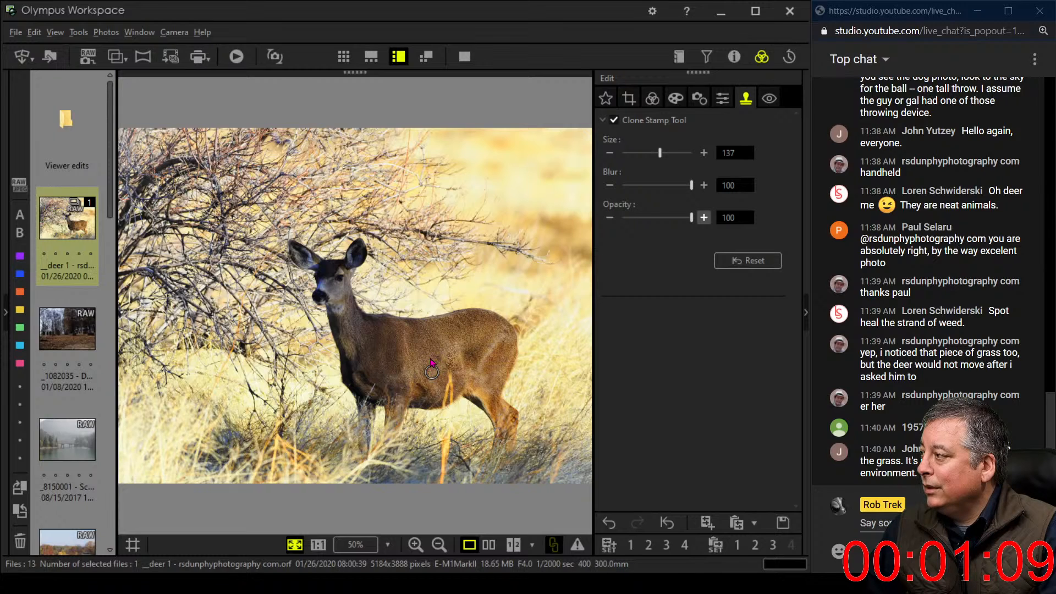
pyautogui.click(501, 353)
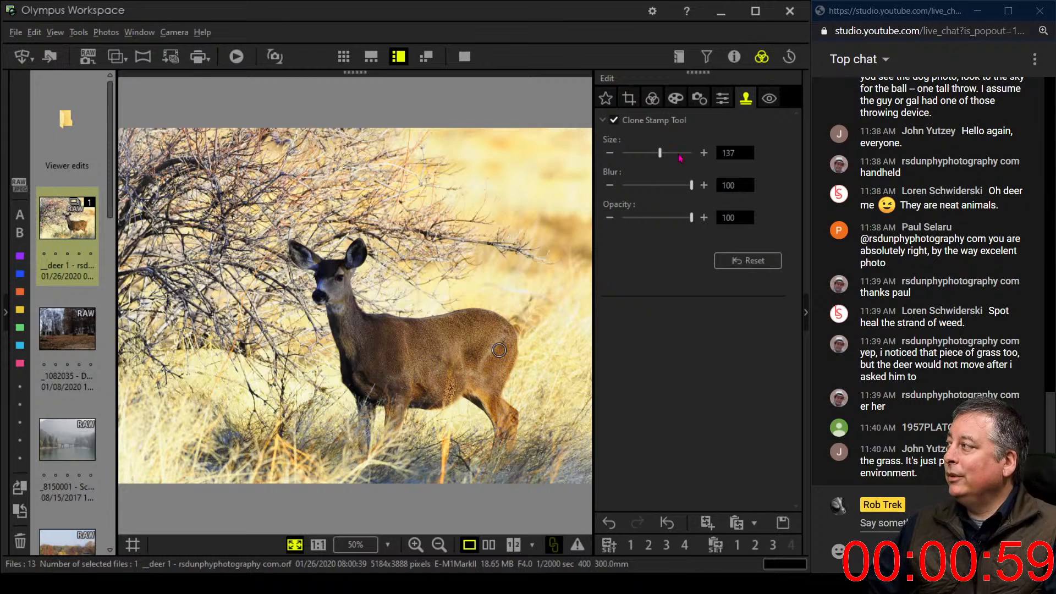
pyautogui.click(728, 61)
pyautogui.click(728, 60)
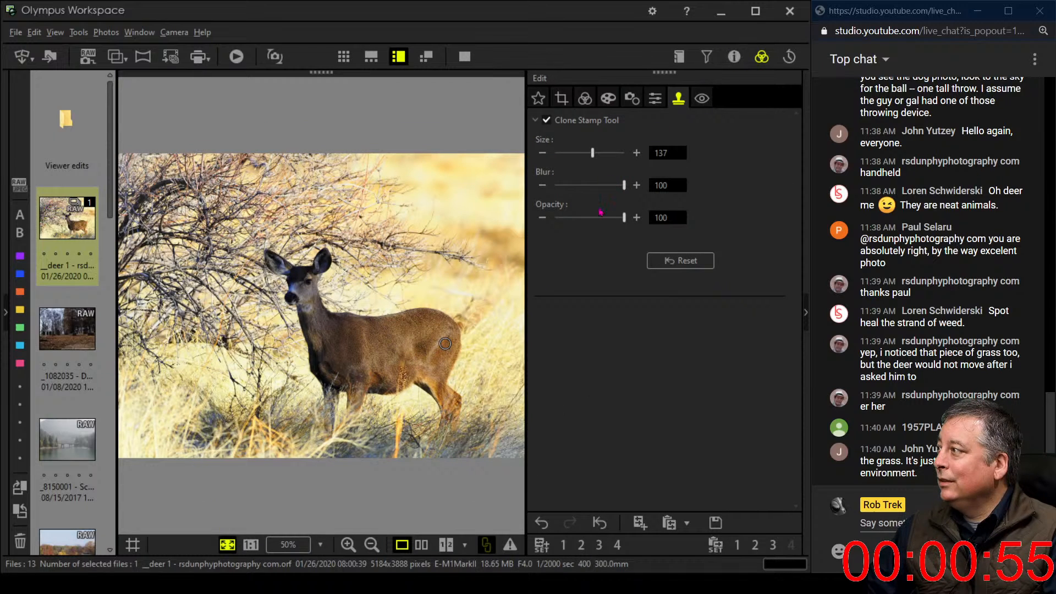
pyautogui.moveTo(530, 251); pyautogui.dragTo(595, 242)
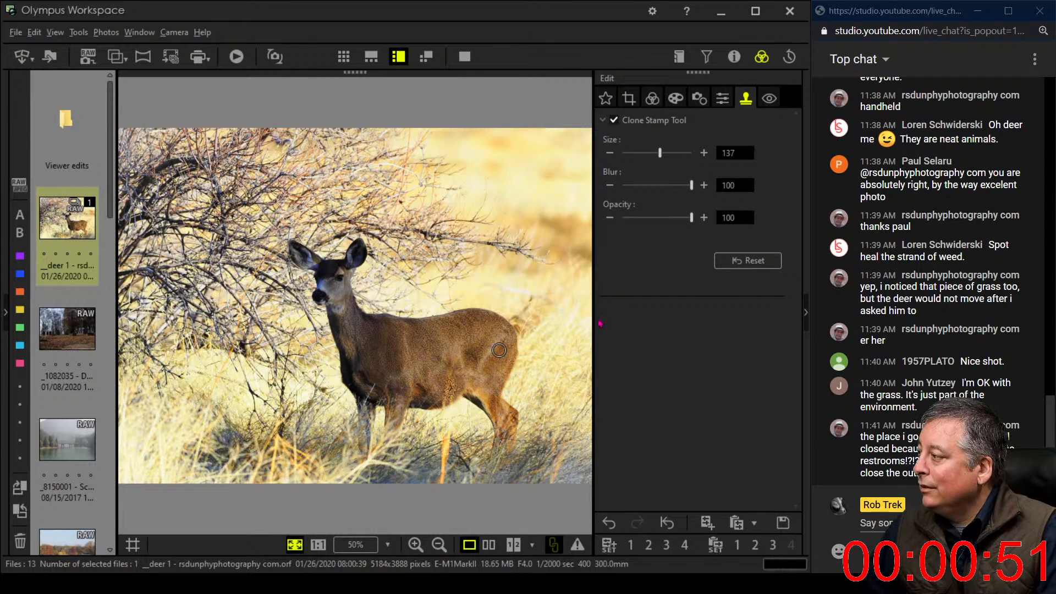
pyautogui.click(615, 520)
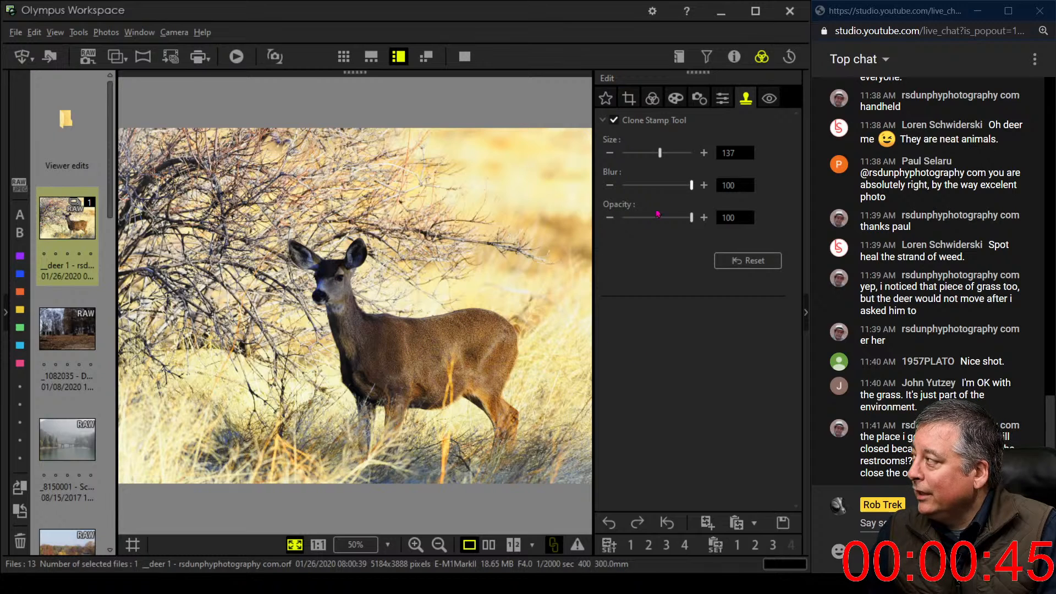
# Try a strong lift of the darker tones with the RGB tone curve, and reset the curve.
pyautogui.click(652, 99)
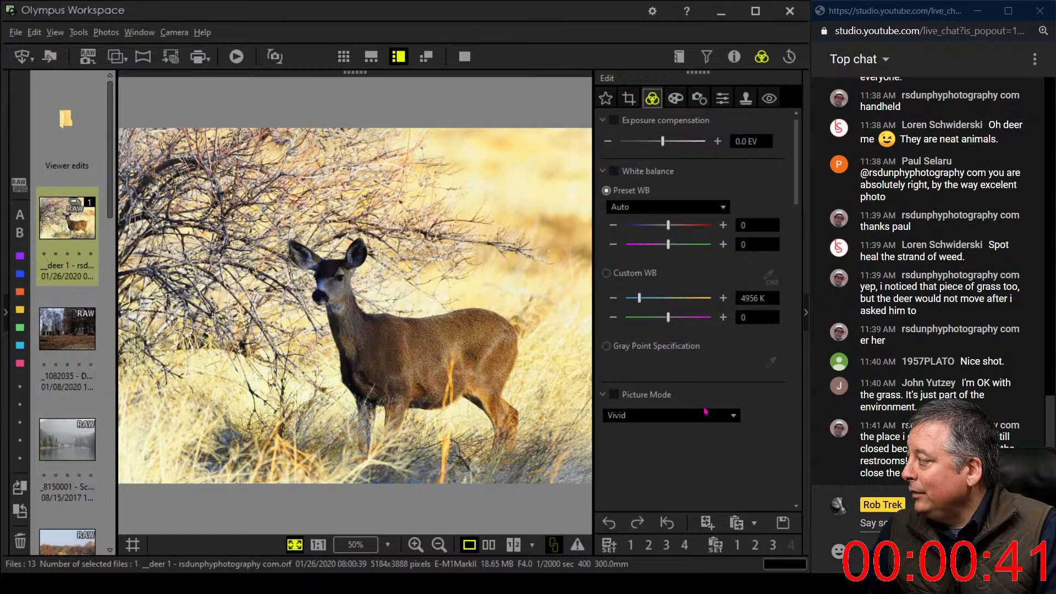
pyautogui.scroll(-3, 706, 412)
pyautogui.scroll(-9, 706, 412)
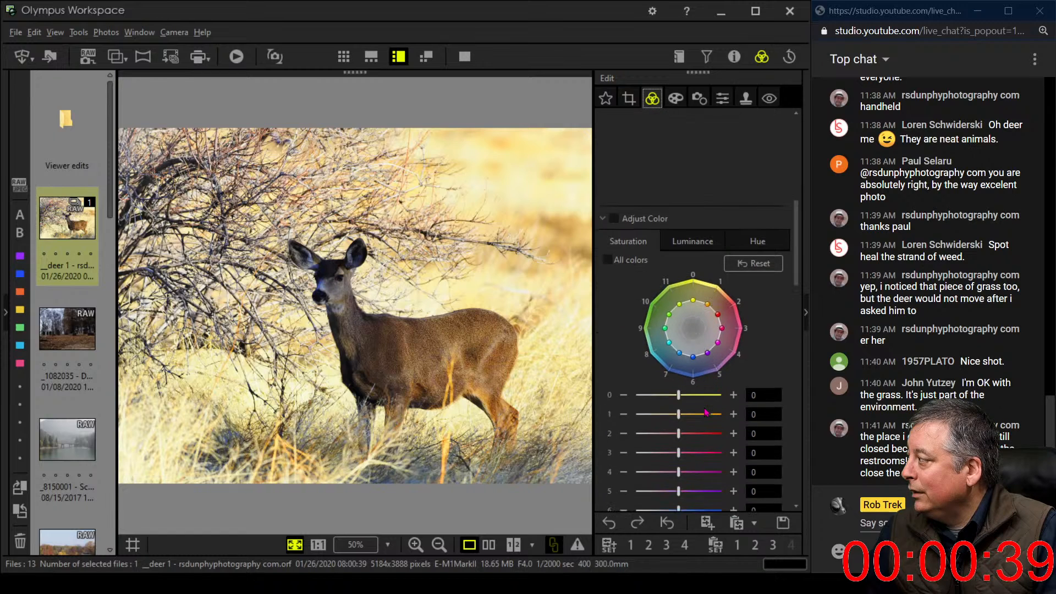
pyautogui.scroll(-3, 706, 412)
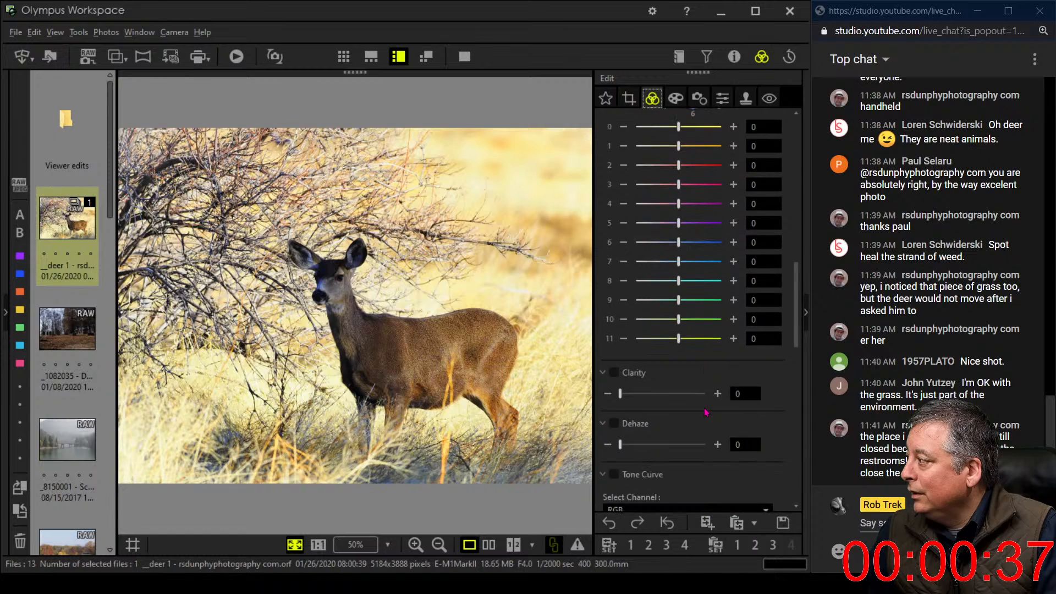
pyautogui.scroll(3, 706, 412)
pyautogui.scroll(-6, 706, 412)
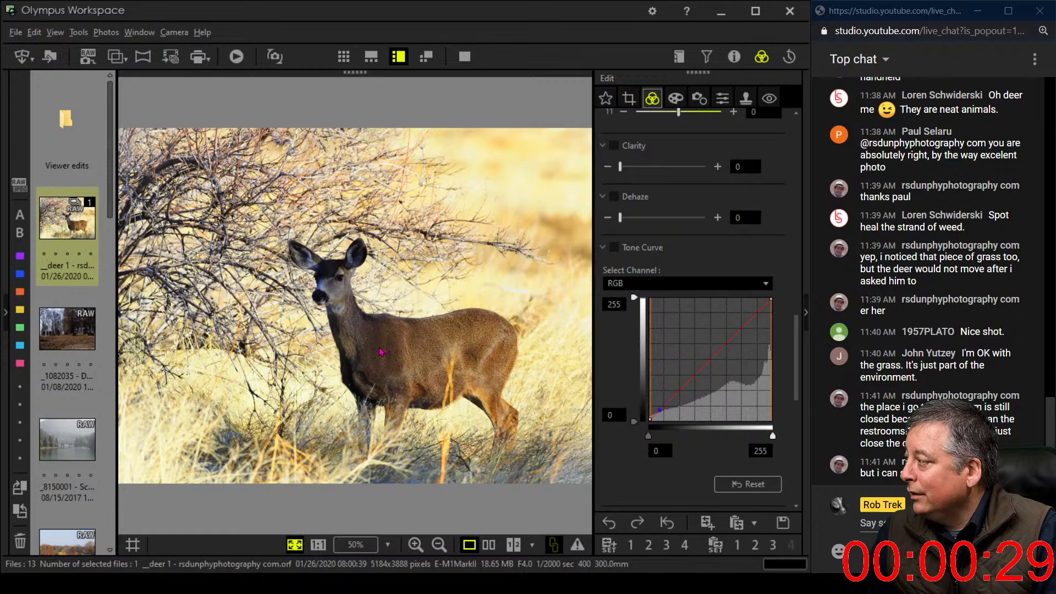
pyautogui.moveTo(682, 388); pyautogui.dragTo(677, 373)
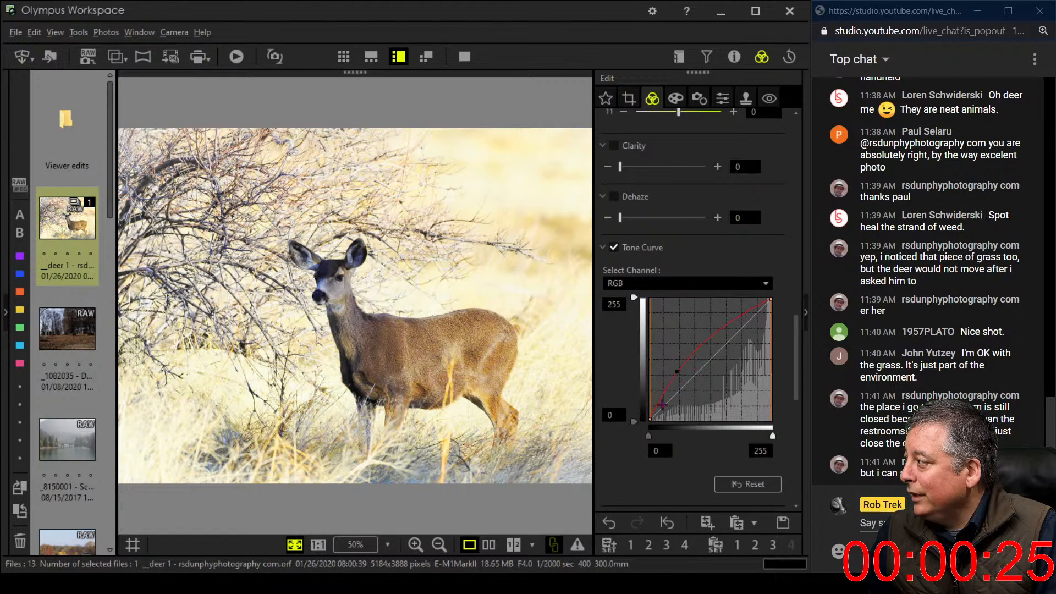
pyautogui.moveTo(655, 412); pyautogui.dragTo(656, 415)
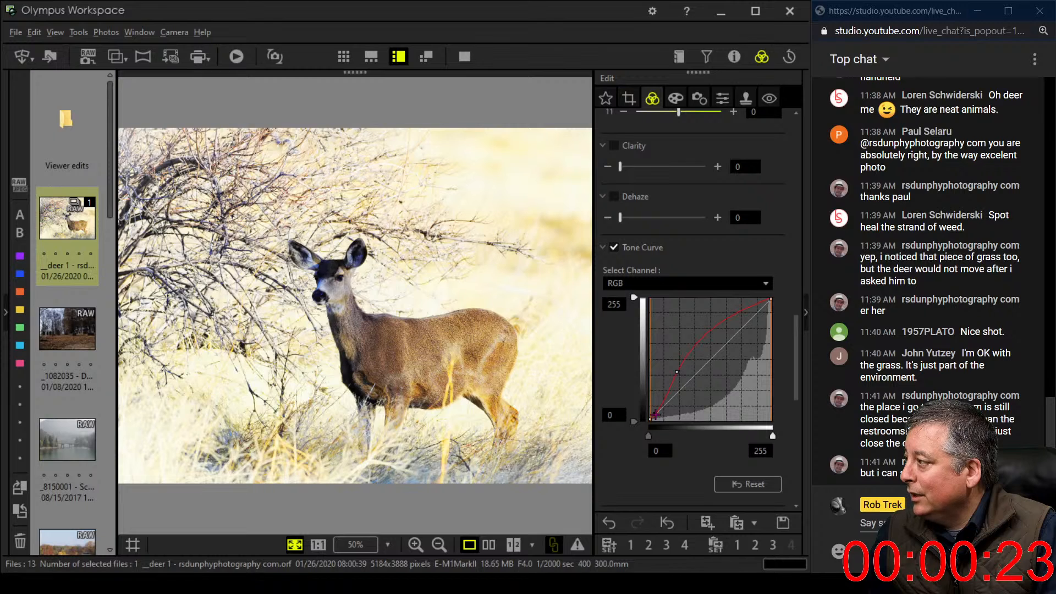
pyautogui.click(748, 484)
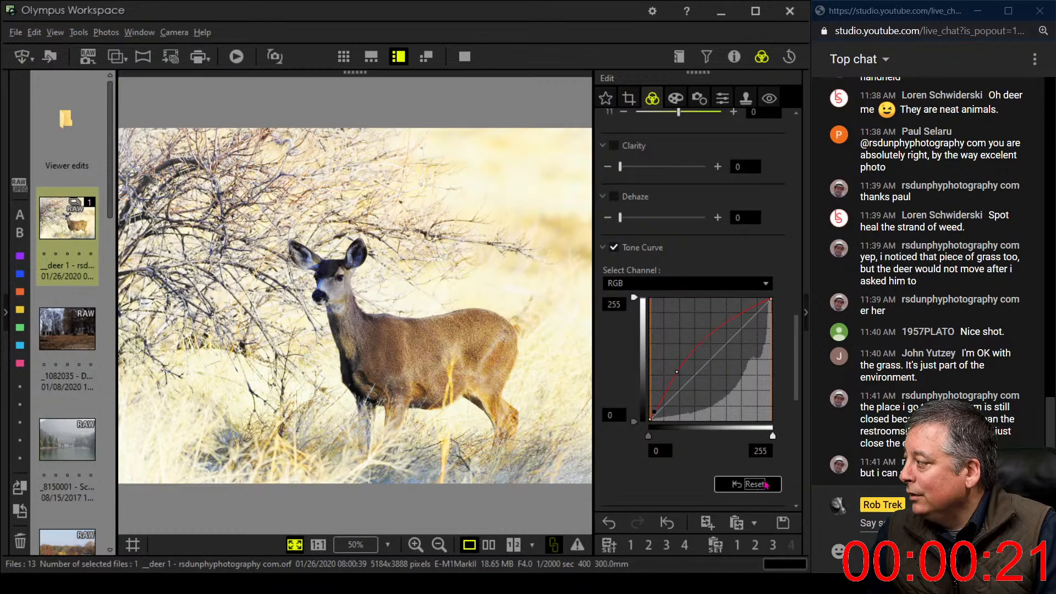
# Lift the RGB tone curve slightly in the shadows and upper midtones, and set its black input level to 11.
pyautogui.moveTo(672, 396); pyautogui.dragTo(670, 389)
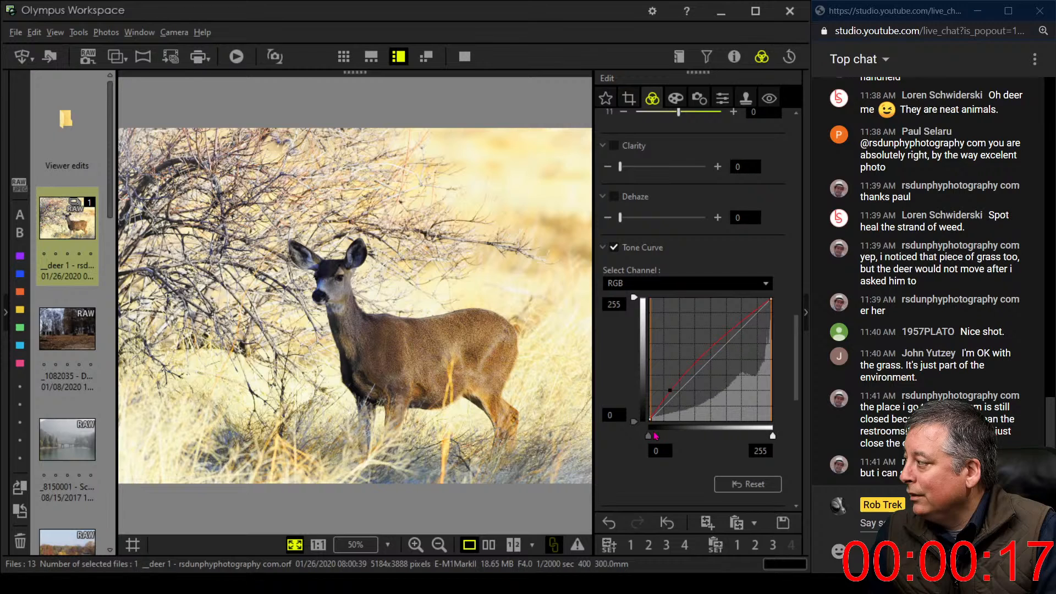
pyautogui.click(720, 339)
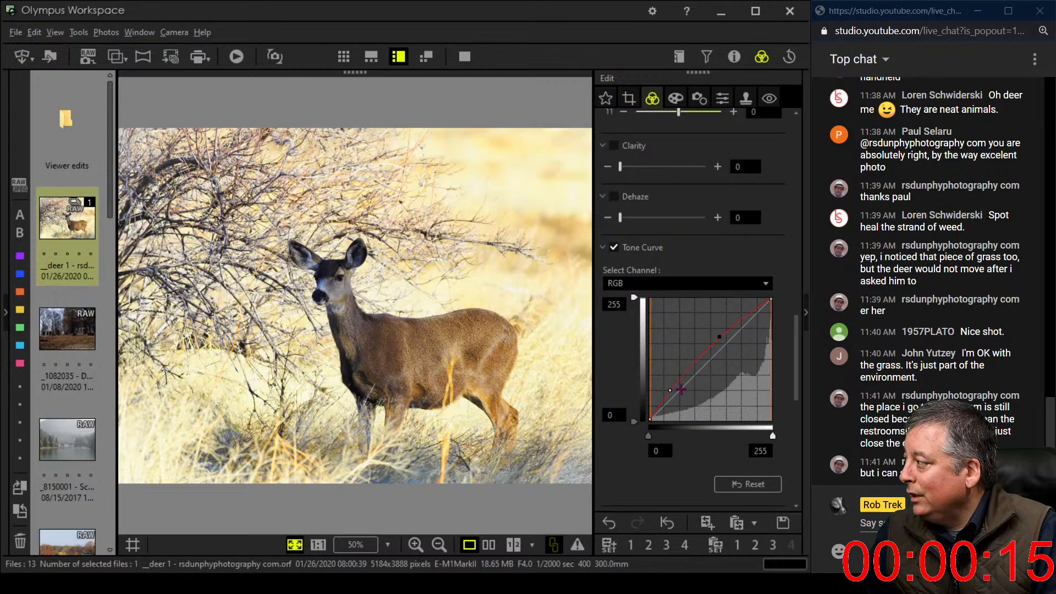
pyautogui.moveTo(649, 436); pyautogui.dragTo(655, 437)
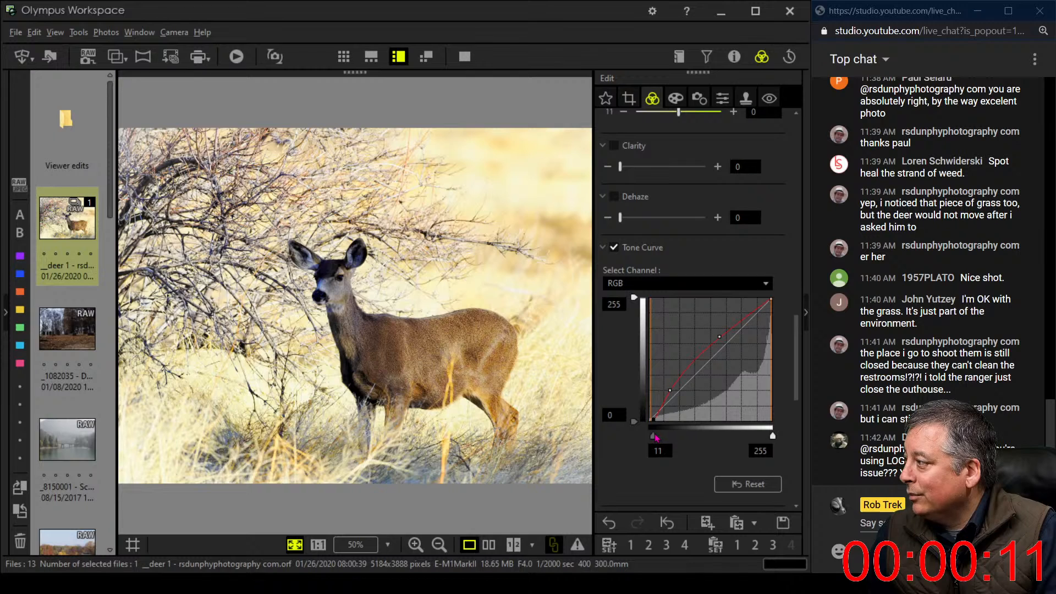
# Set the photo's vignetting to -7 to darken the edges.
pyautogui.click(675, 98)
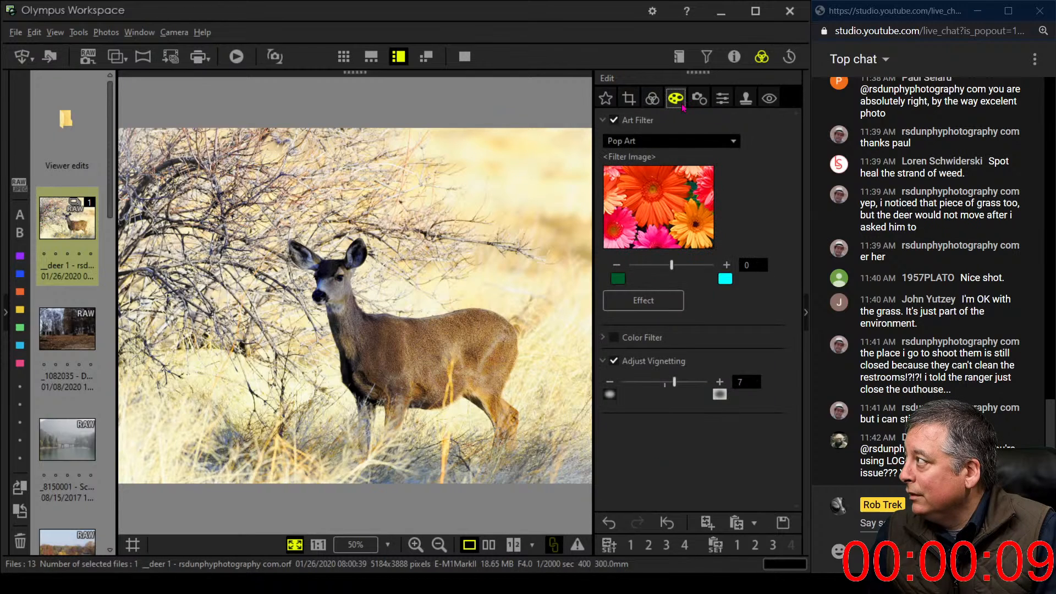
pyautogui.moveTo(677, 381); pyautogui.dragTo(657, 383)
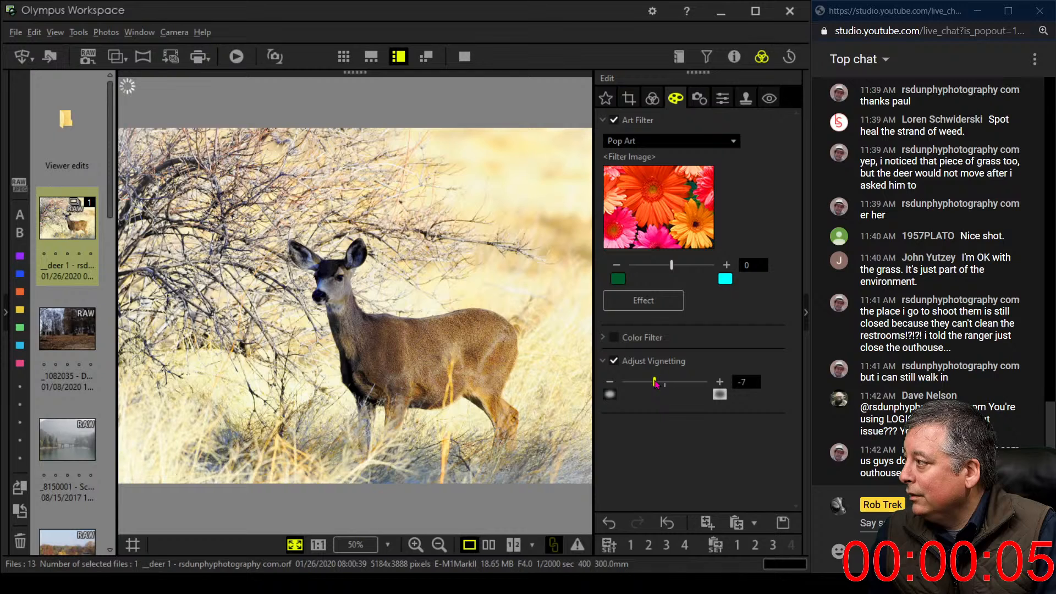
# Lower the luminance of color 0 to -7 and color 11 to -6, accepting the switch of Picture Mode to Natural.
pyautogui.click(652, 100)
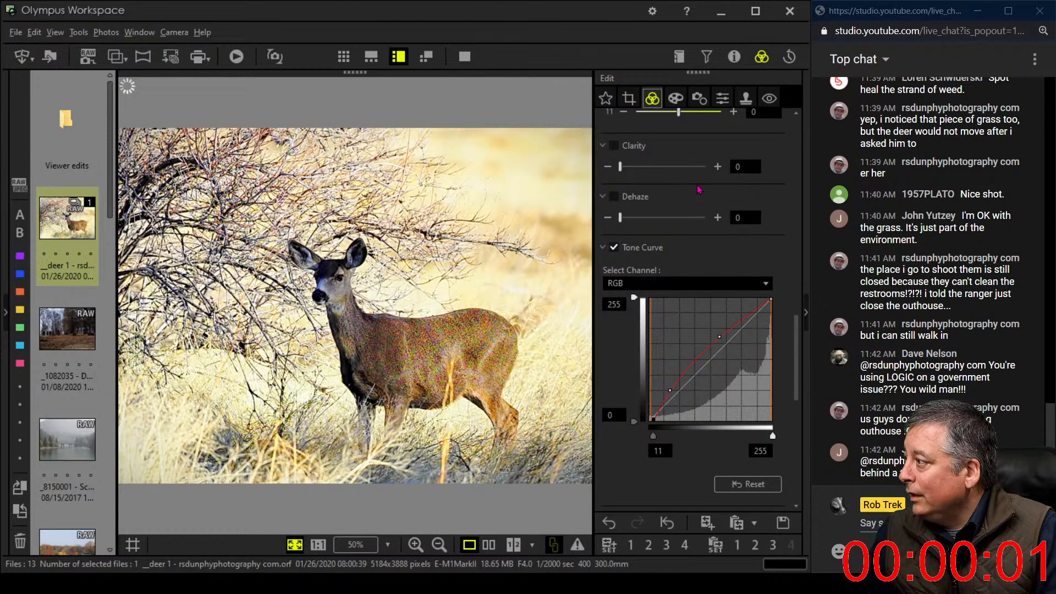
pyautogui.scroll(1, 718, 210)
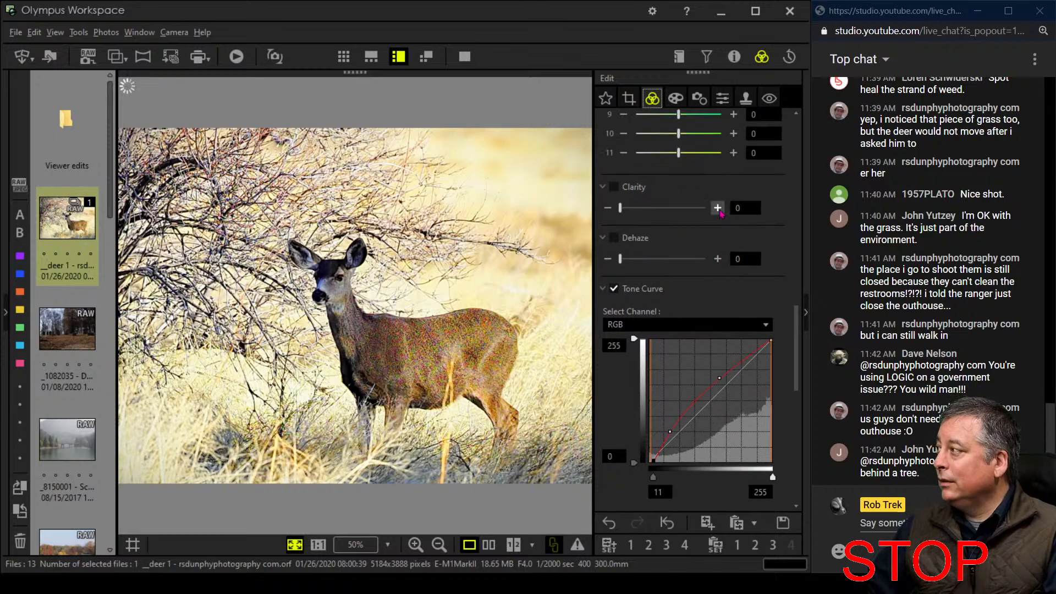
pyautogui.scroll(8, 665, 308)
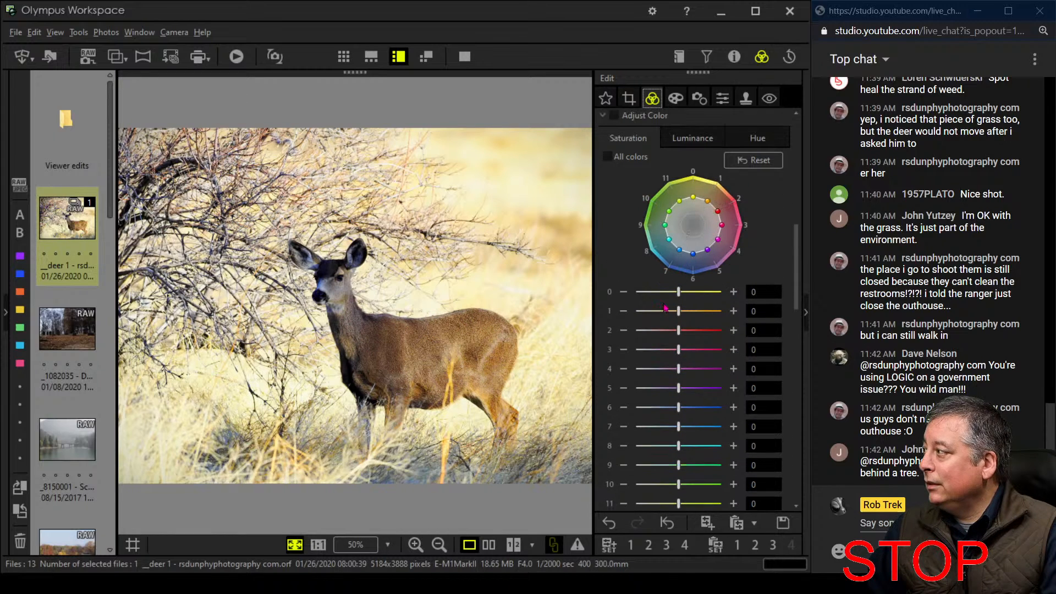
pyautogui.click(691, 138)
pyautogui.click(620, 156)
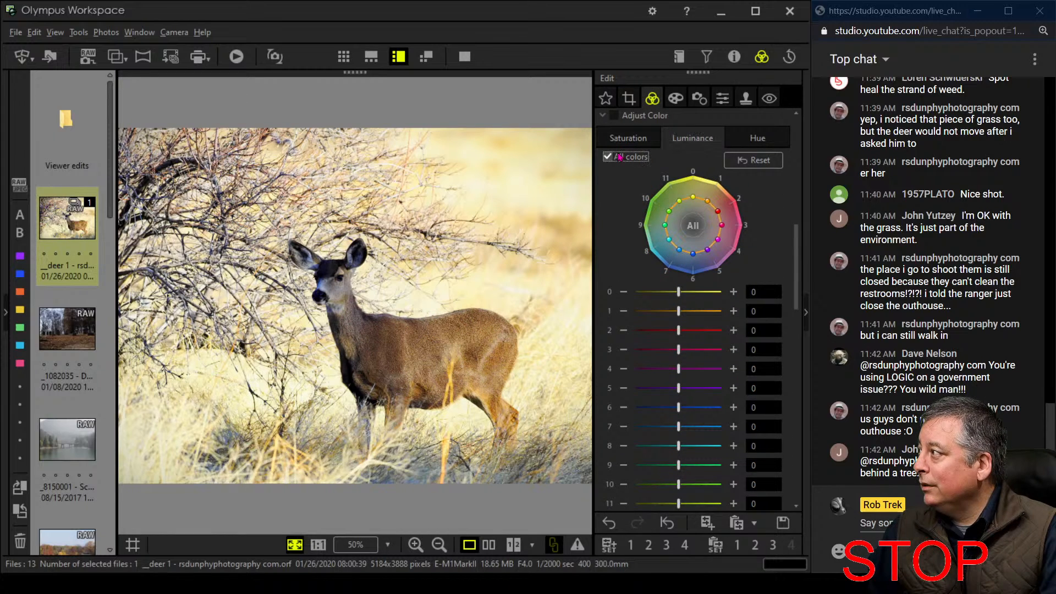
pyautogui.click(620, 156)
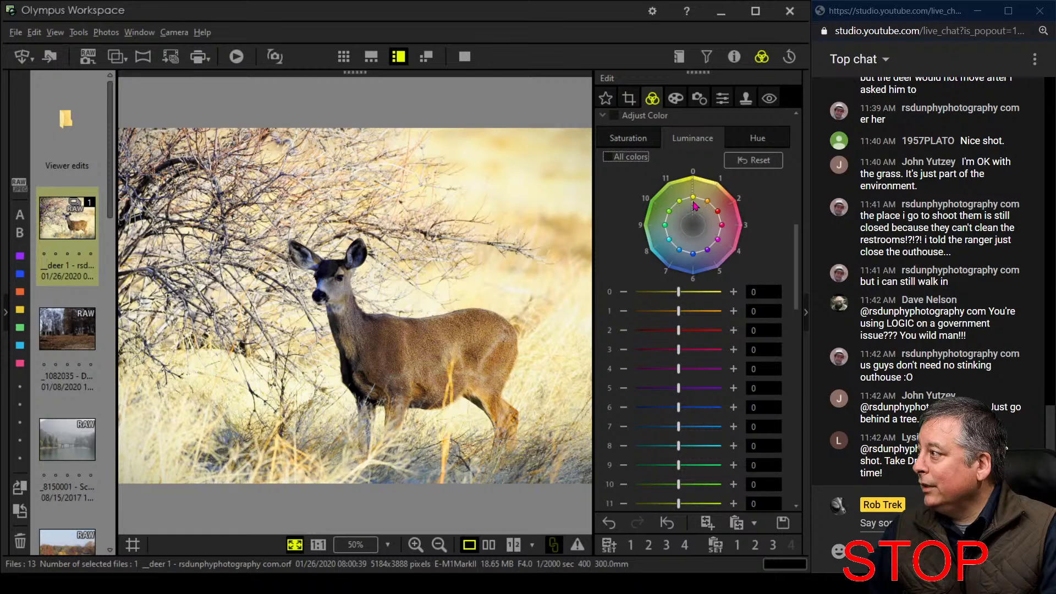
pyautogui.click(694, 214)
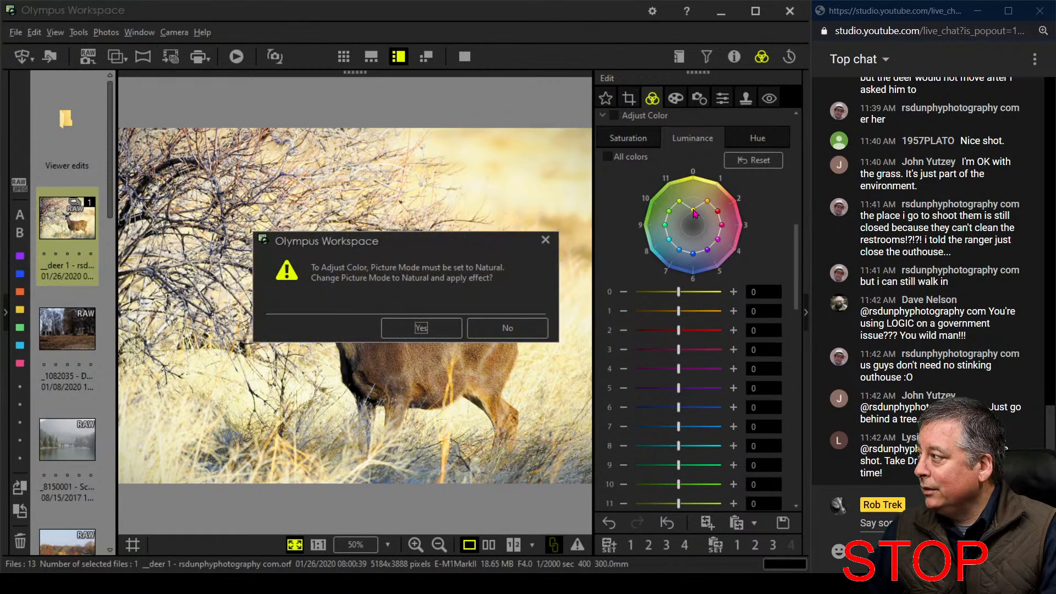
pyautogui.click(388, 335)
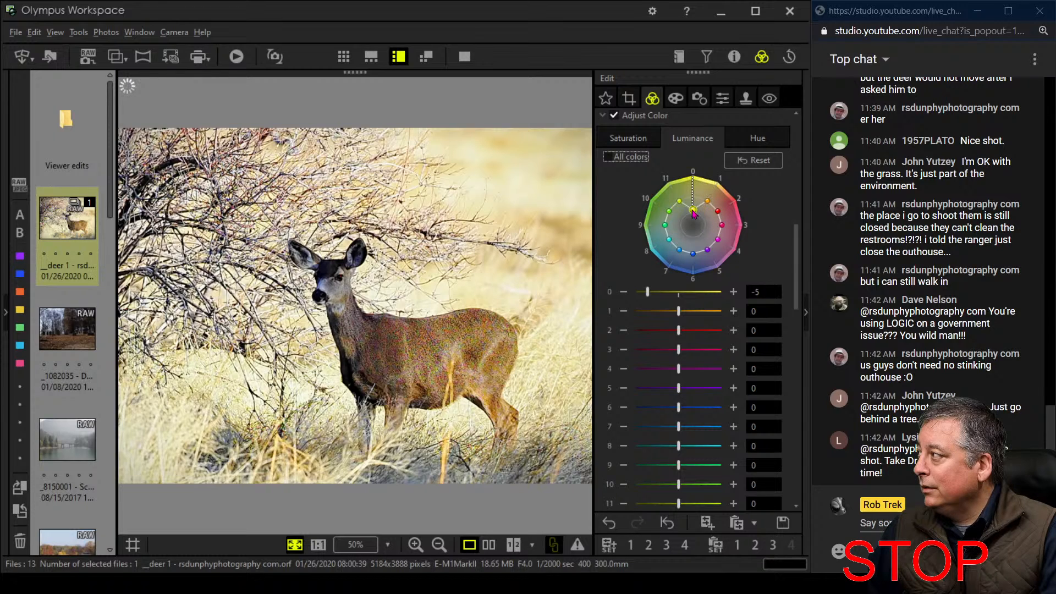
pyautogui.moveTo(692, 217); pyautogui.dragTo(687, 218)
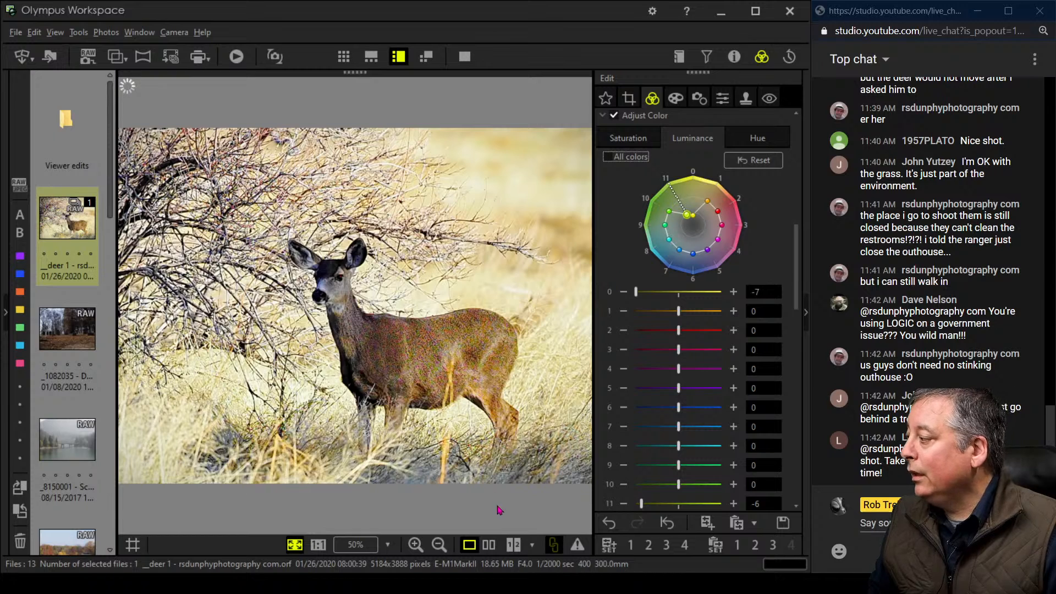
# Compare the edited deer photo with its original side by side at full-screen size, and return to the single-image view.
pyautogui.click(488, 545)
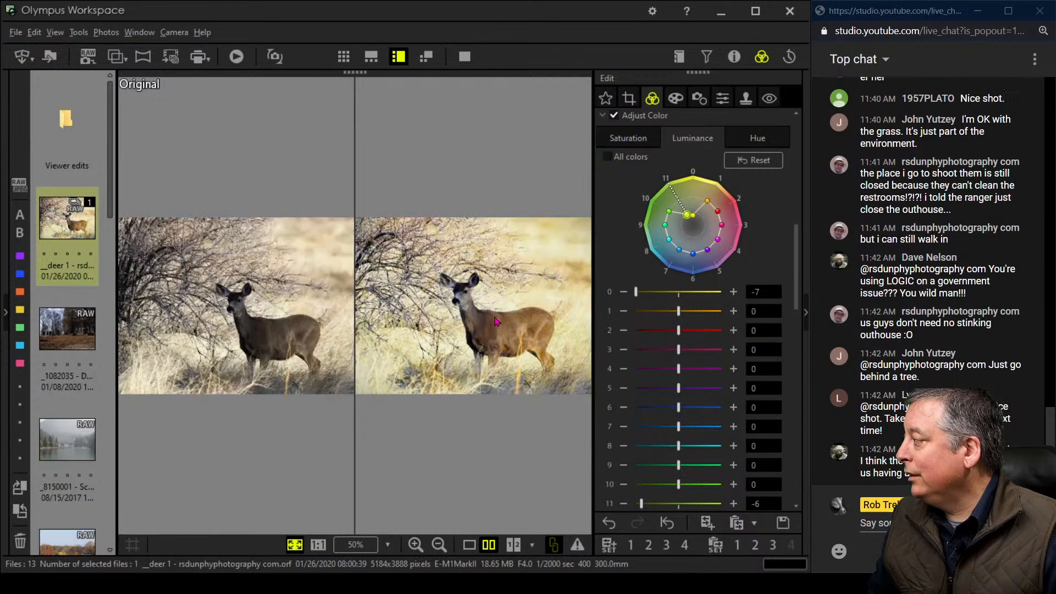
pyautogui.click(465, 56)
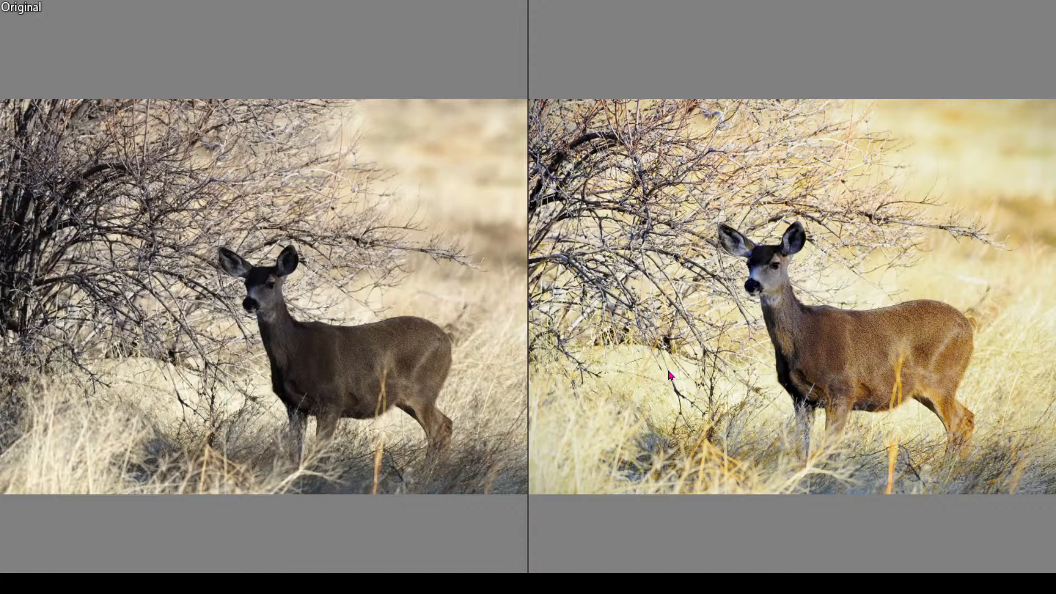
pyautogui.press('Escape')
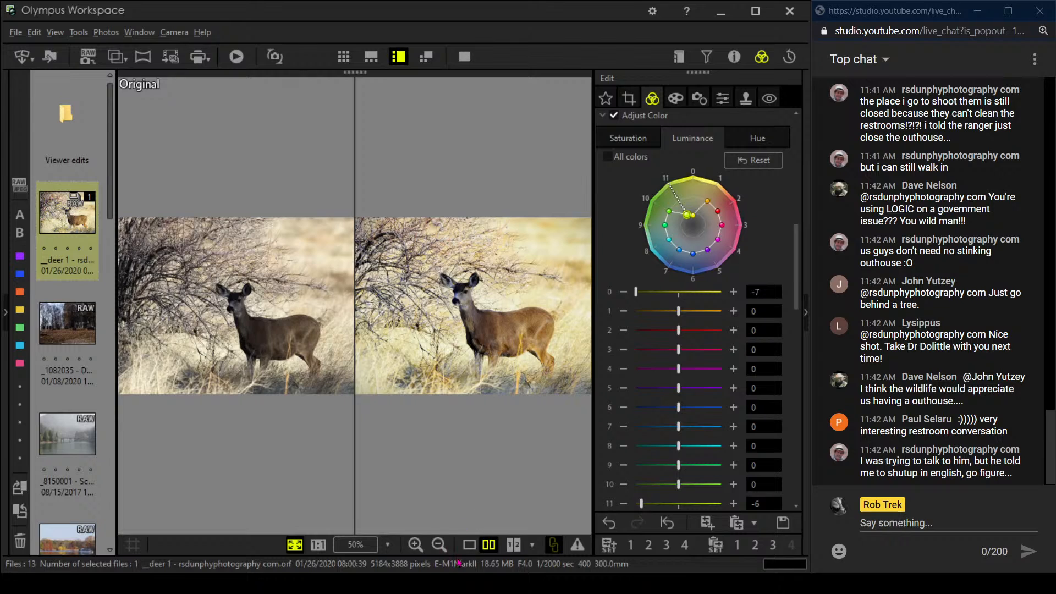
pyautogui.click(469, 544)
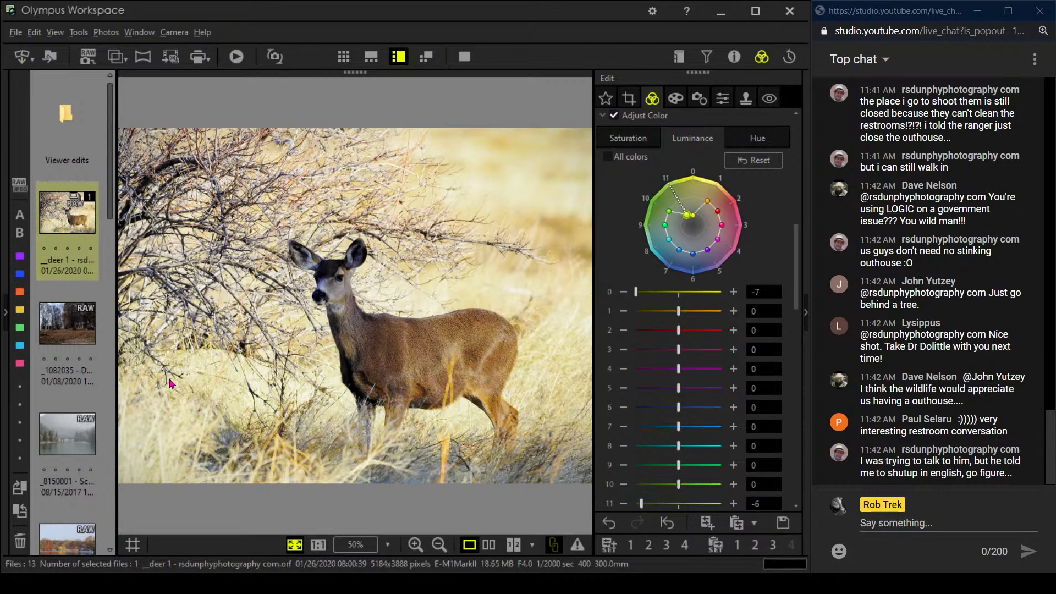
# Open the RAW cemetery photo and magnify it to 1:1 on the dark headstone near the centre.
pyautogui.moveTo(81, 342)
pyautogui.click(79, 335)
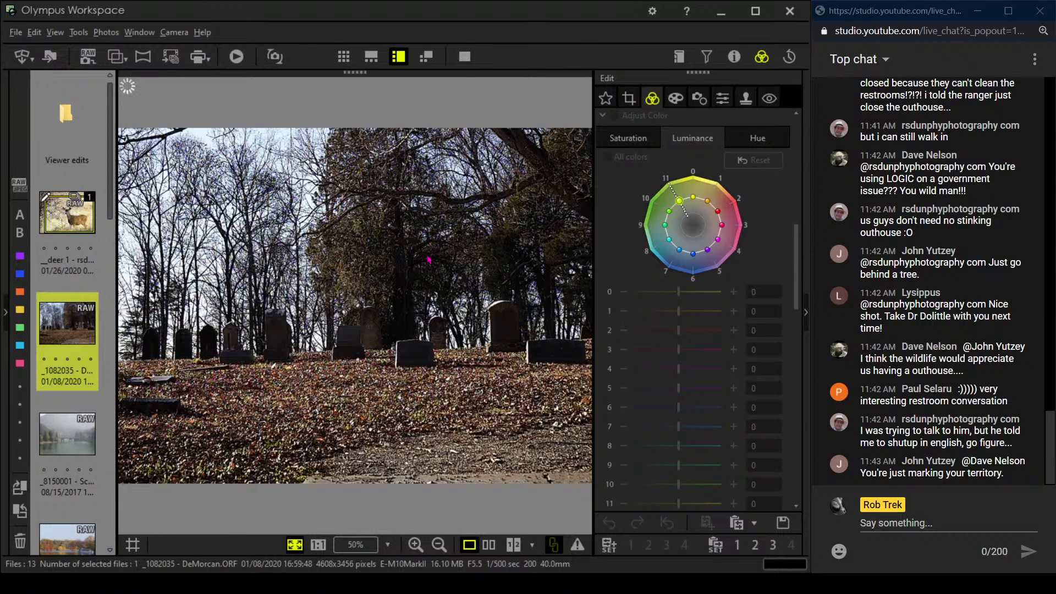
pyautogui.click(411, 350)
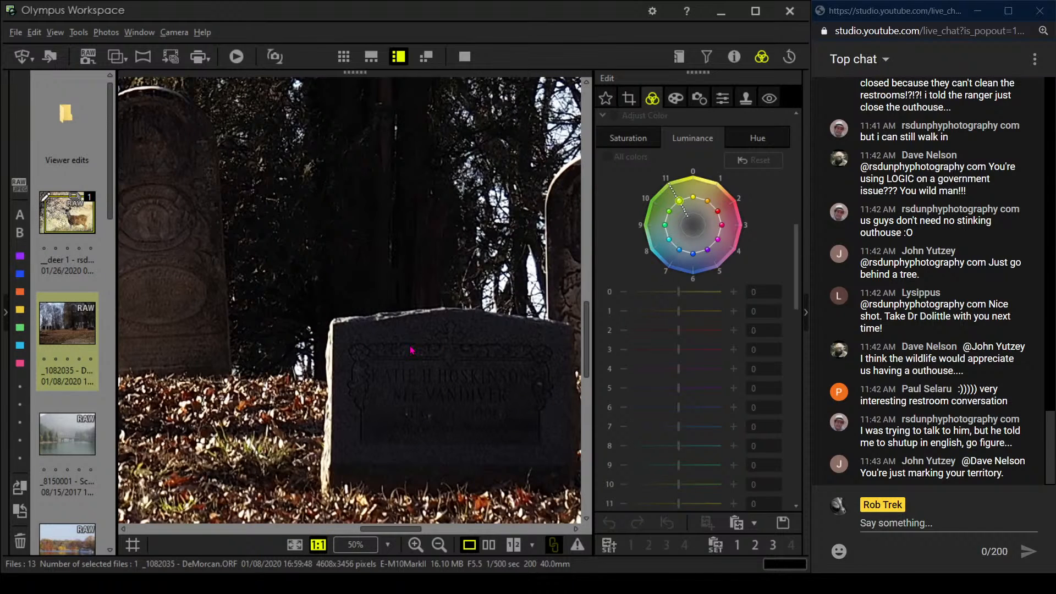
# Check the cemetery photo's shooting details, including exposure bias, then hide them and fit the whole photo in view.
pyautogui.click(733, 58)
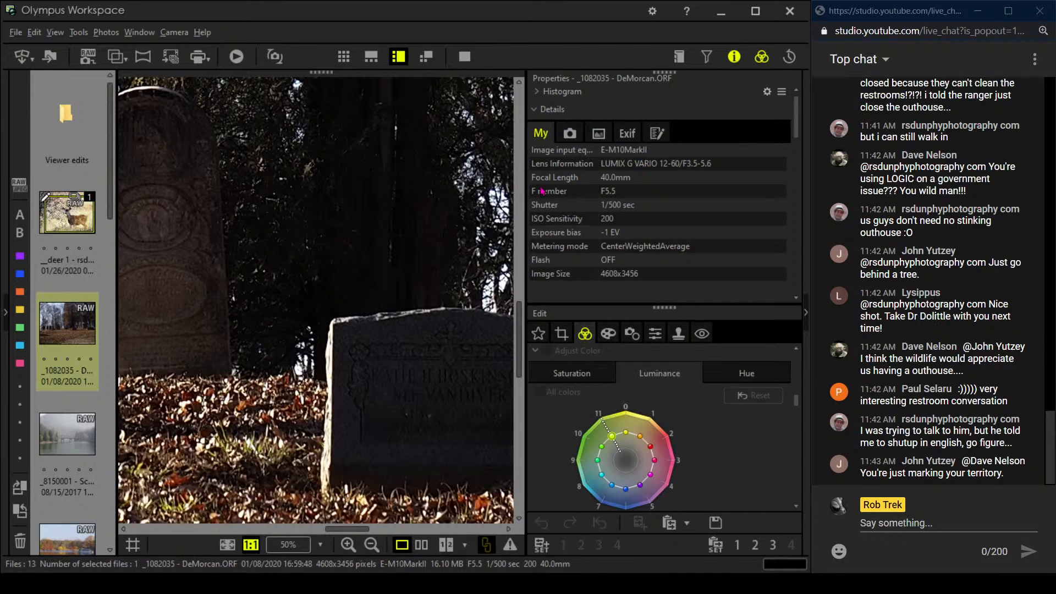
pyautogui.moveTo(526, 191); pyautogui.dragTo(593, 198)
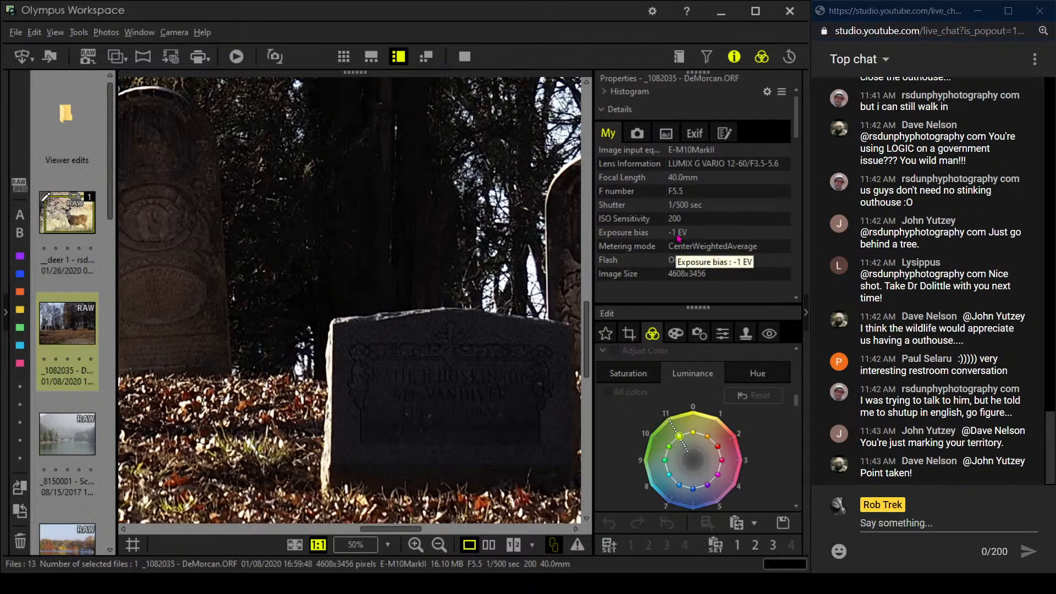
pyautogui.click(734, 57)
pyautogui.click(351, 249)
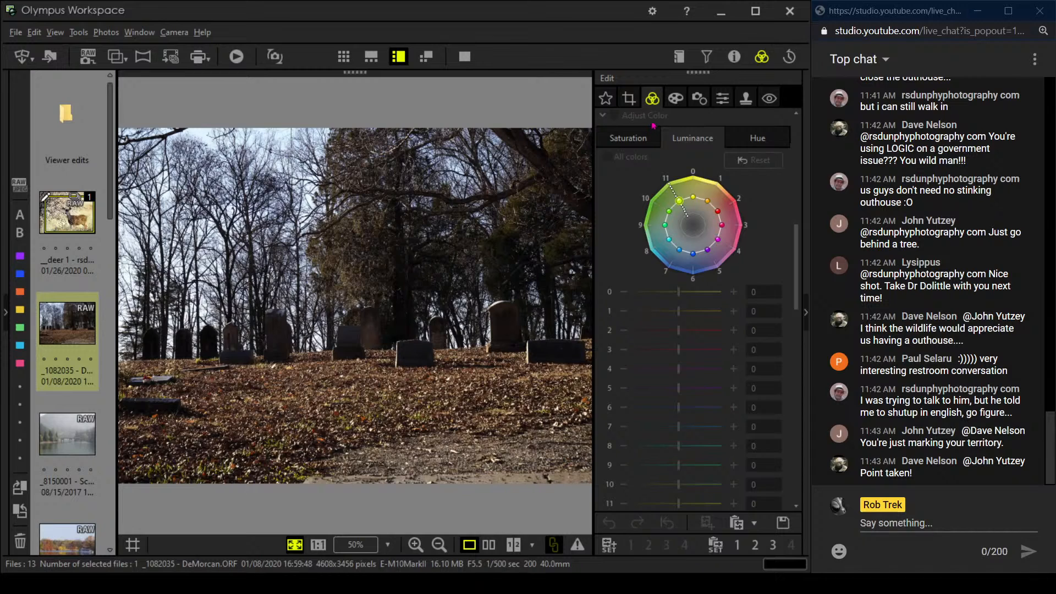
# Straighten the cemetery photo with a tilt adjustment of 0.7 degrees.
pyautogui.click(629, 98)
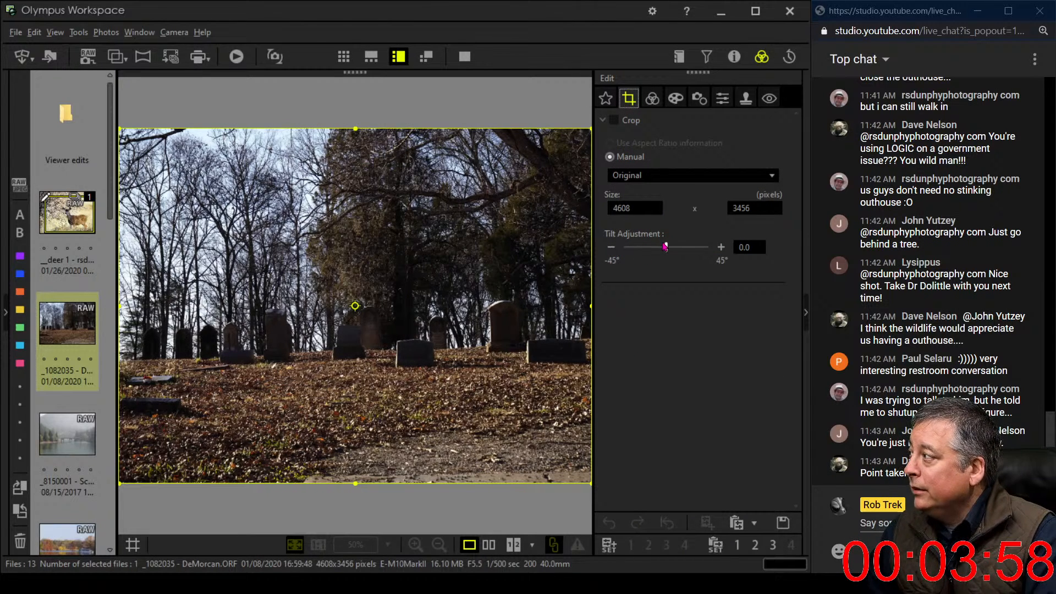
pyautogui.moveTo(666, 248); pyautogui.dragTo(666, 249)
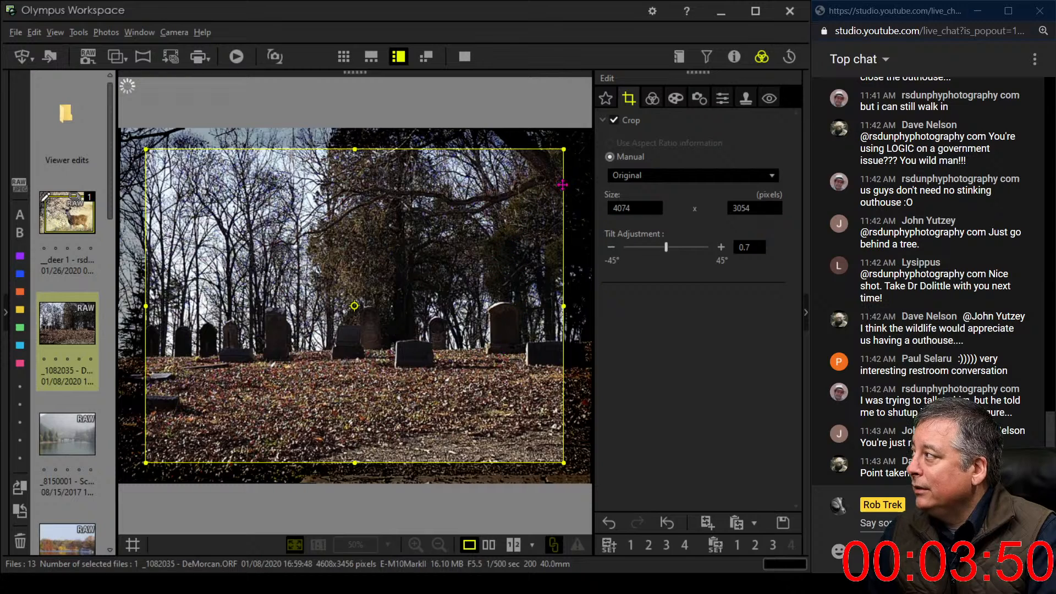
# Collapse the Adjust Color settings and change the cemetery photo's Picture Mode to Monotone.
pyautogui.click(652, 98)
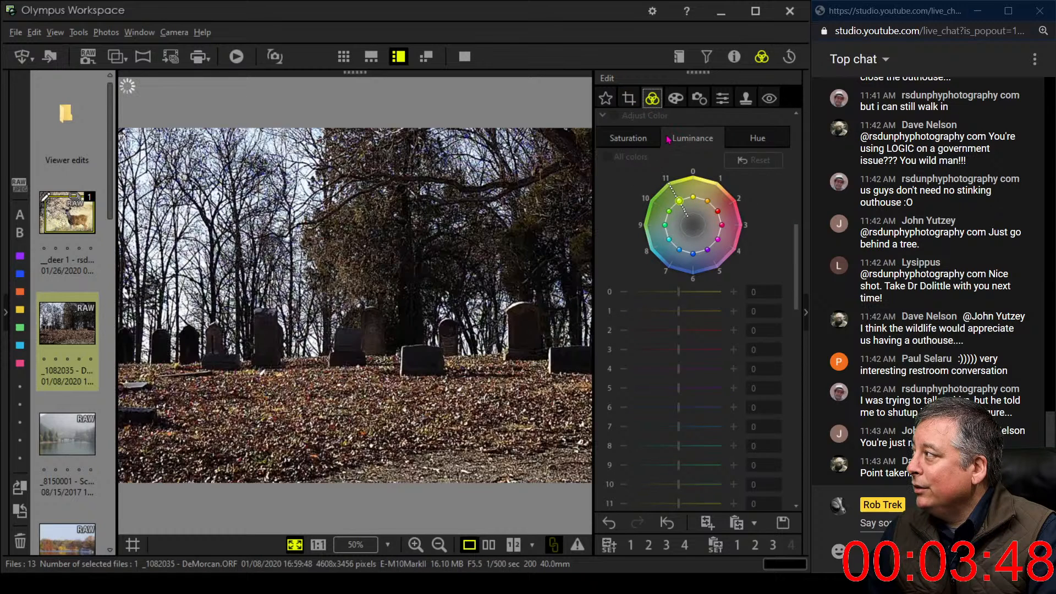
pyautogui.scroll(2, 629, 191)
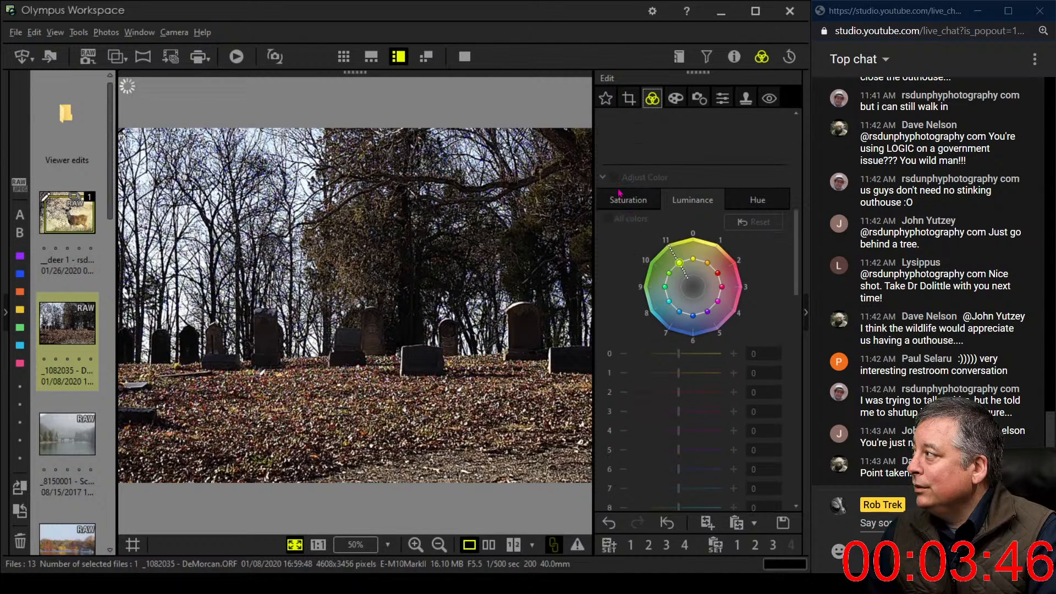
pyautogui.click(602, 179)
pyautogui.scroll(5, 627, 227)
pyautogui.scroll(5, 627, 226)
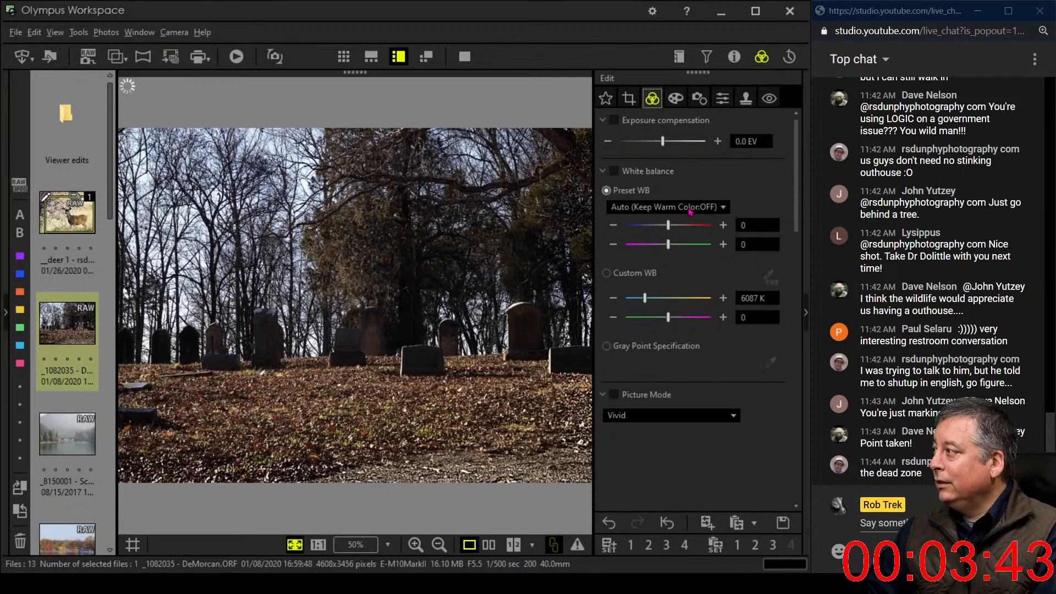
pyautogui.click(680, 415)
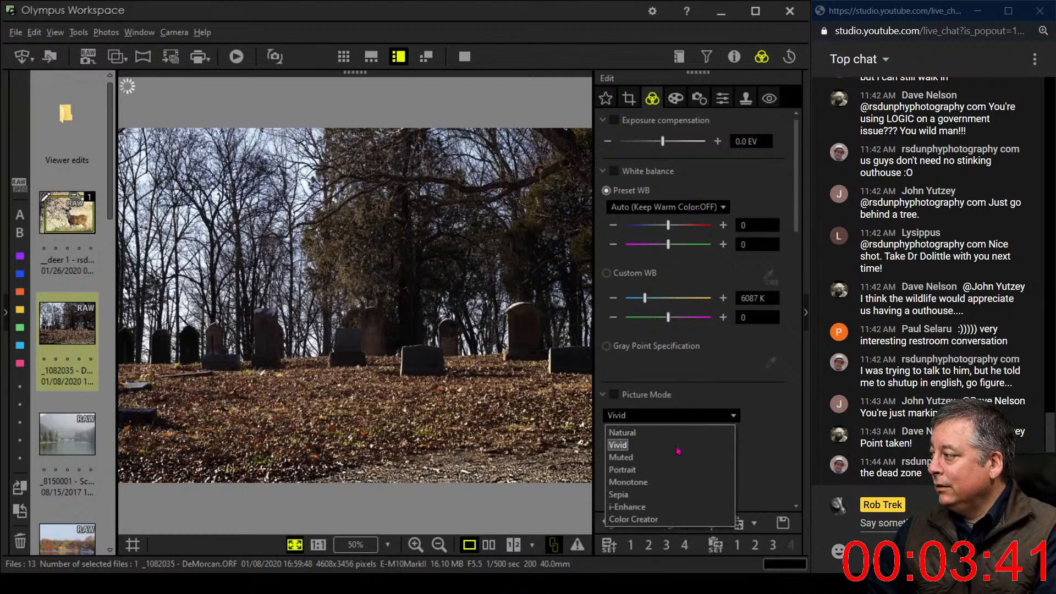
pyautogui.click(671, 483)
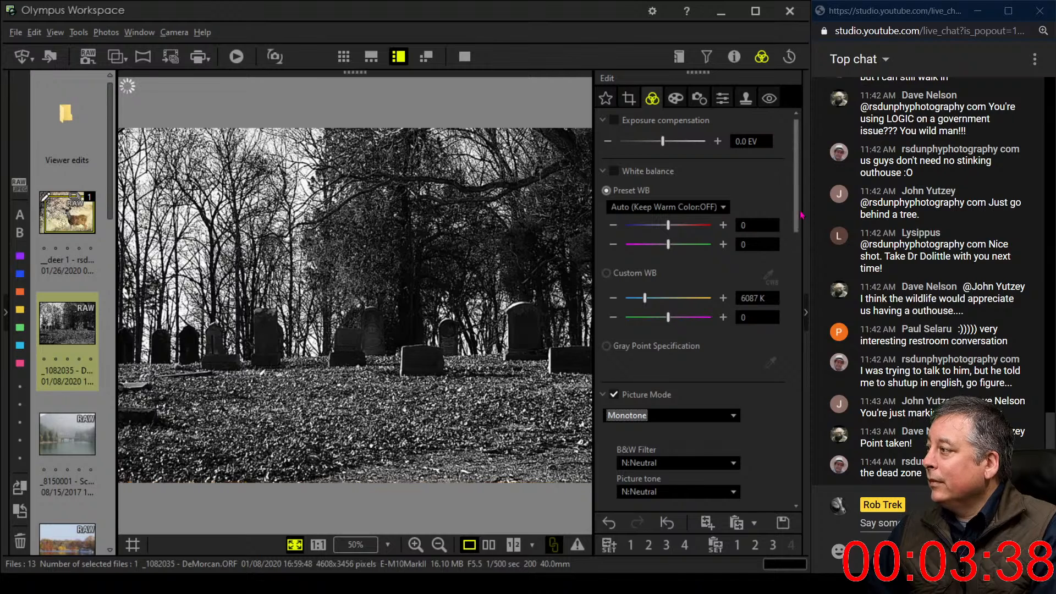
# Set the cemetery photo's Gradation to AUTO.
pyautogui.moveTo(793, 251); pyautogui.dragTo(794, 482)
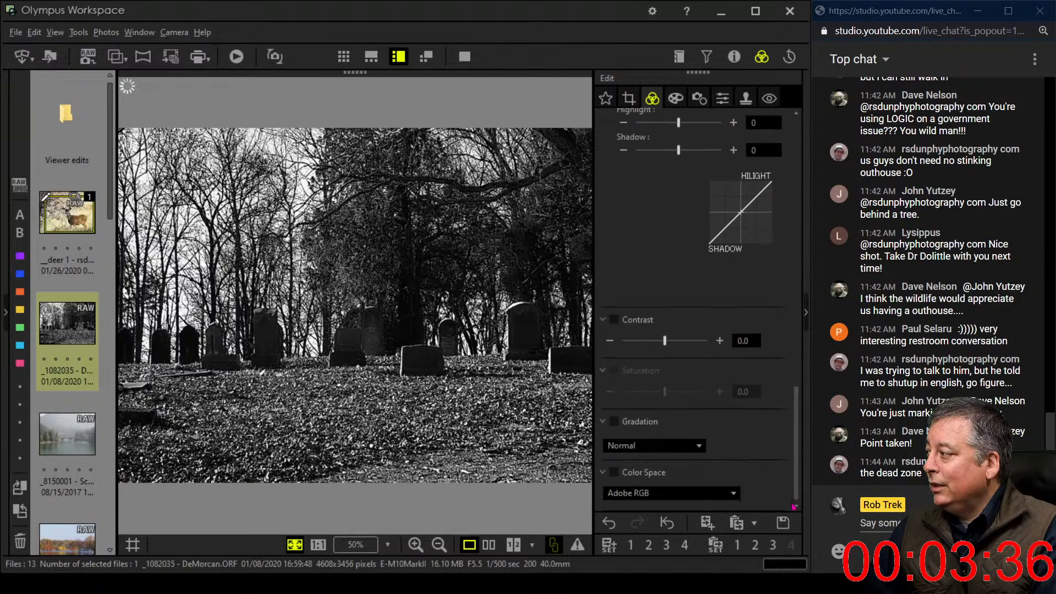
pyautogui.click(646, 445)
pyautogui.click(619, 499)
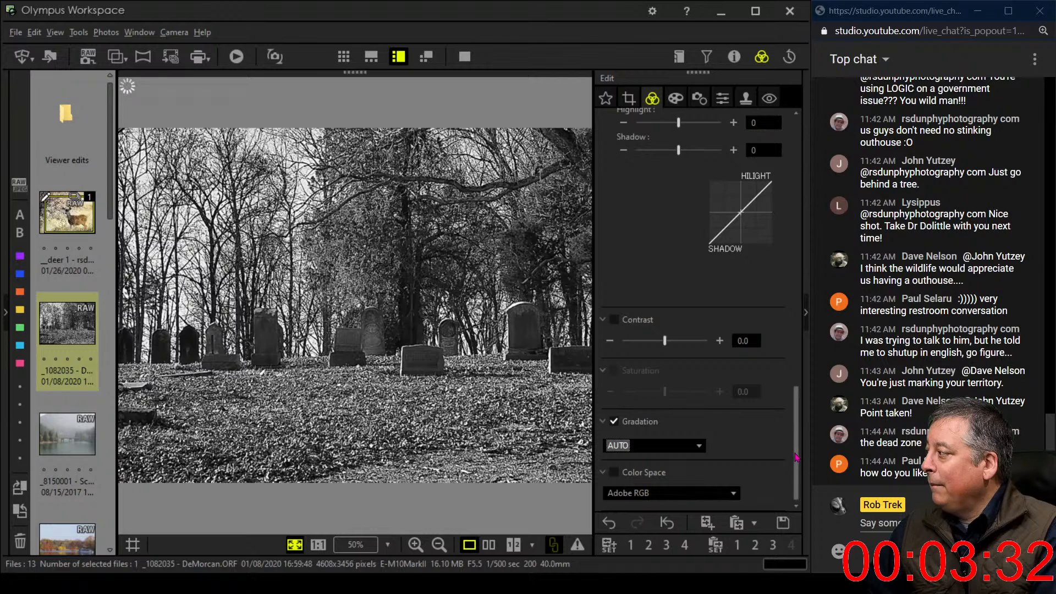
pyautogui.moveTo(796, 458); pyautogui.dragTo(803, 190)
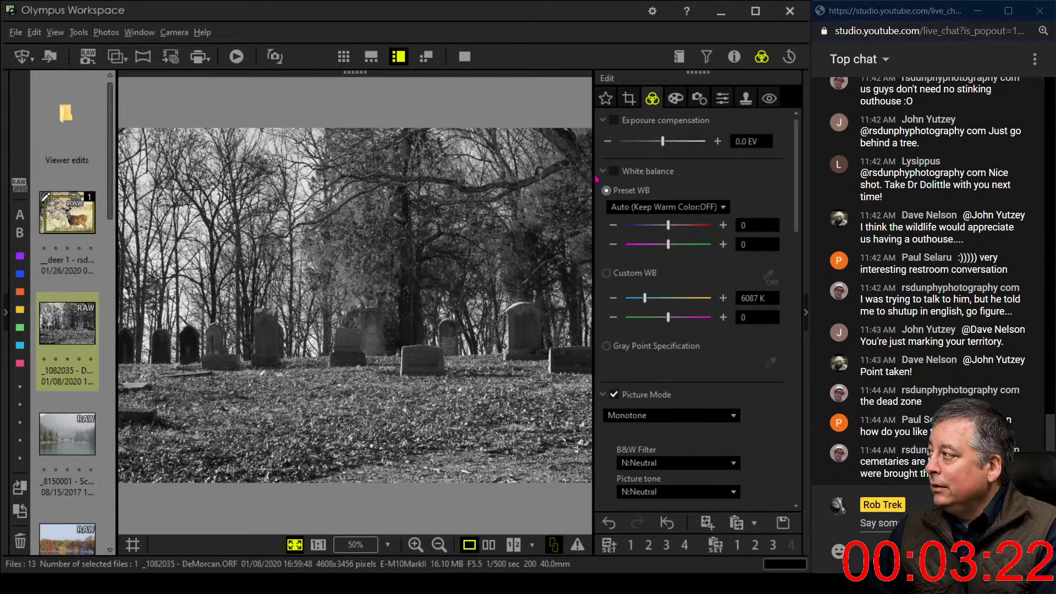
# Crop the cemetery photo at a 16:9 ratio to 3519 x 1980 pixels, framing the left and central headstones.
pyautogui.click(628, 99)
pyautogui.click(640, 175)
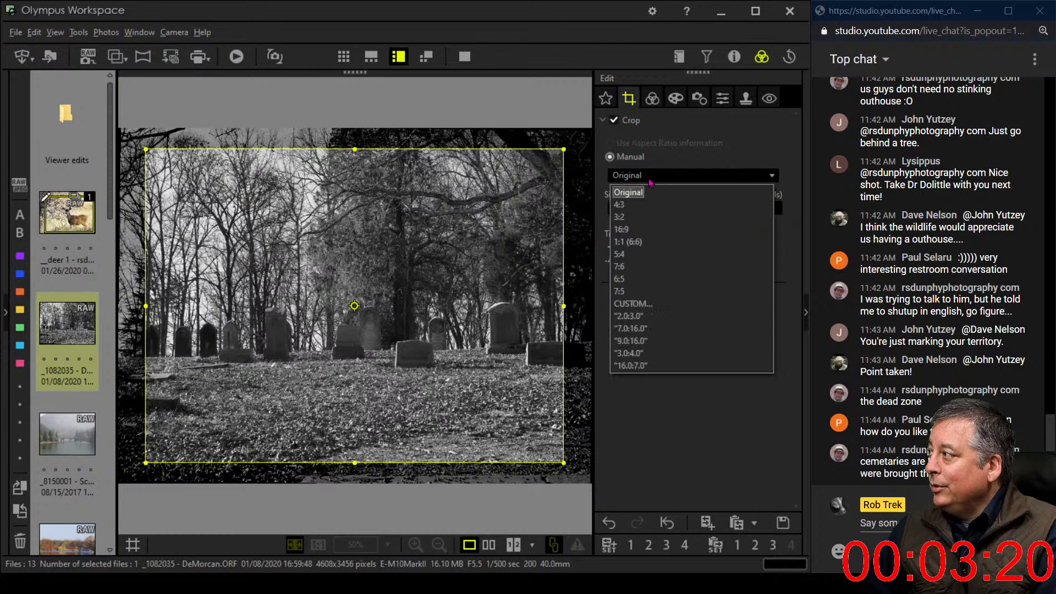
pyautogui.click(648, 231)
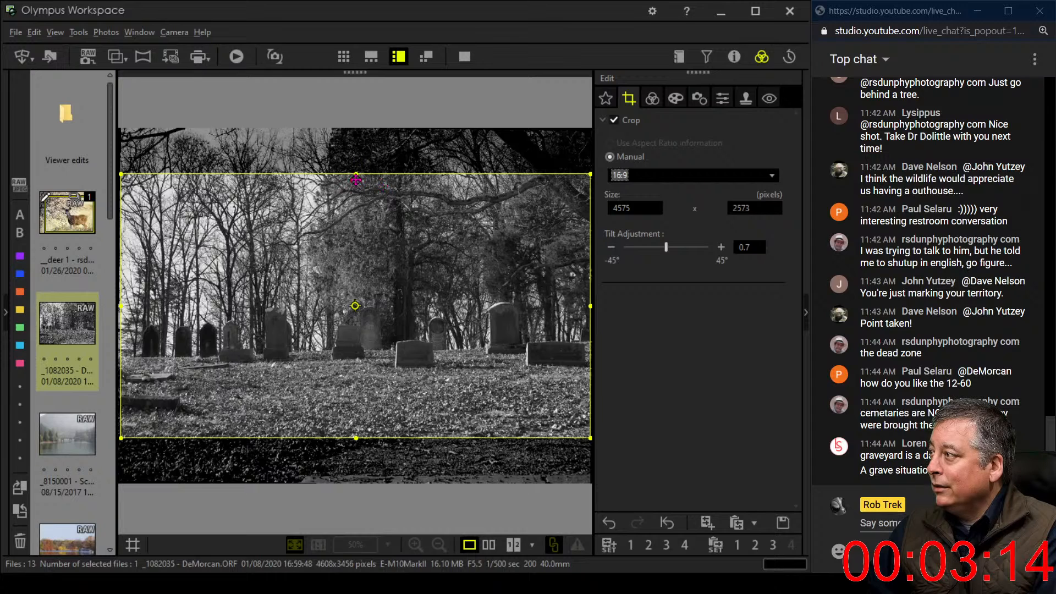
pyautogui.moveTo(358, 175); pyautogui.dragTo(290, 215)
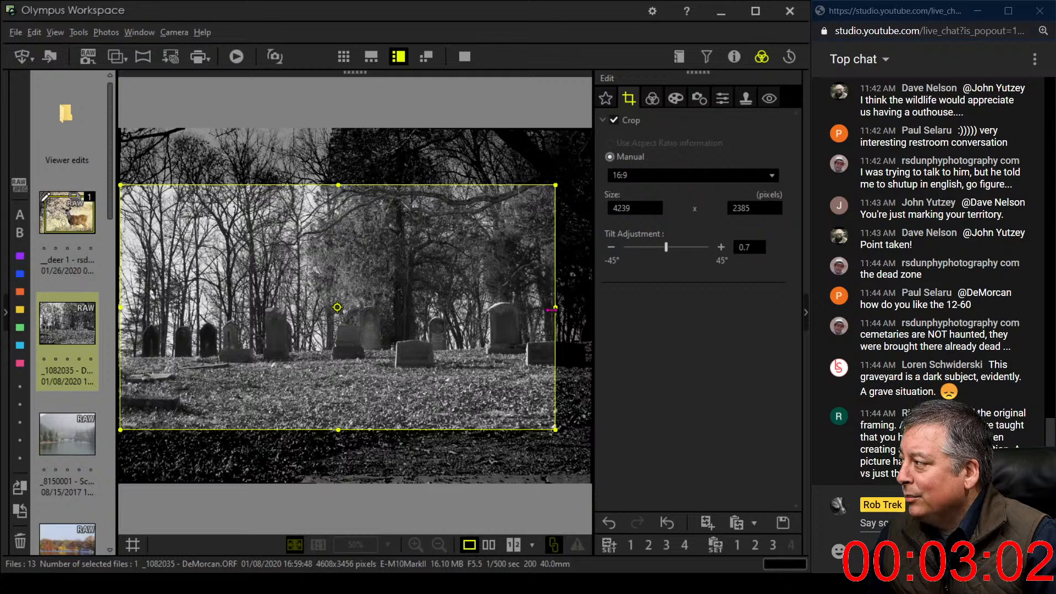
pyautogui.moveTo(549, 310); pyautogui.dragTo(457, 318)
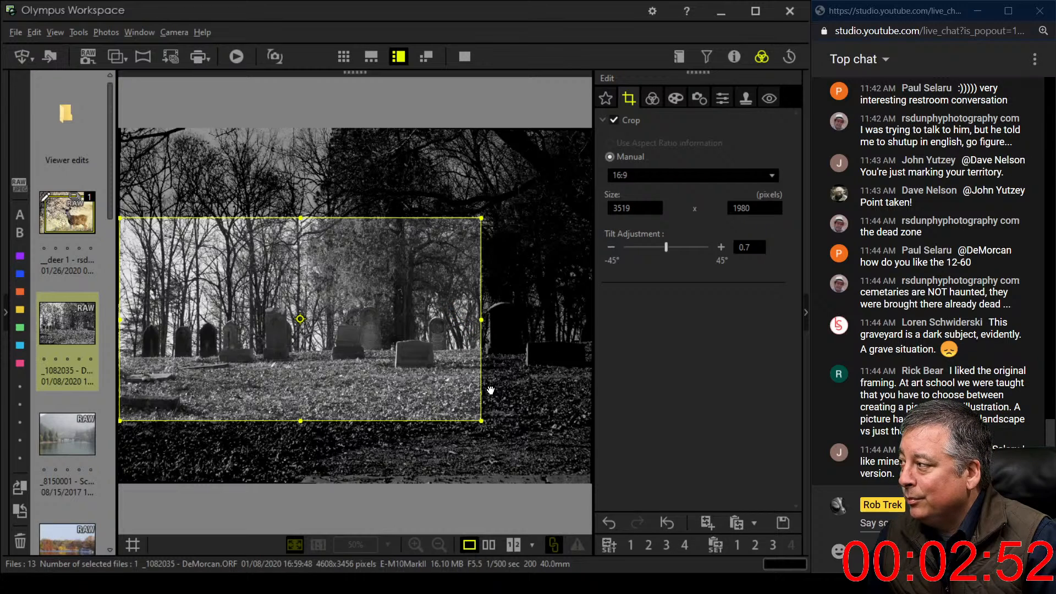
pyautogui.moveTo(436, 348); pyautogui.dragTo(430, 357)
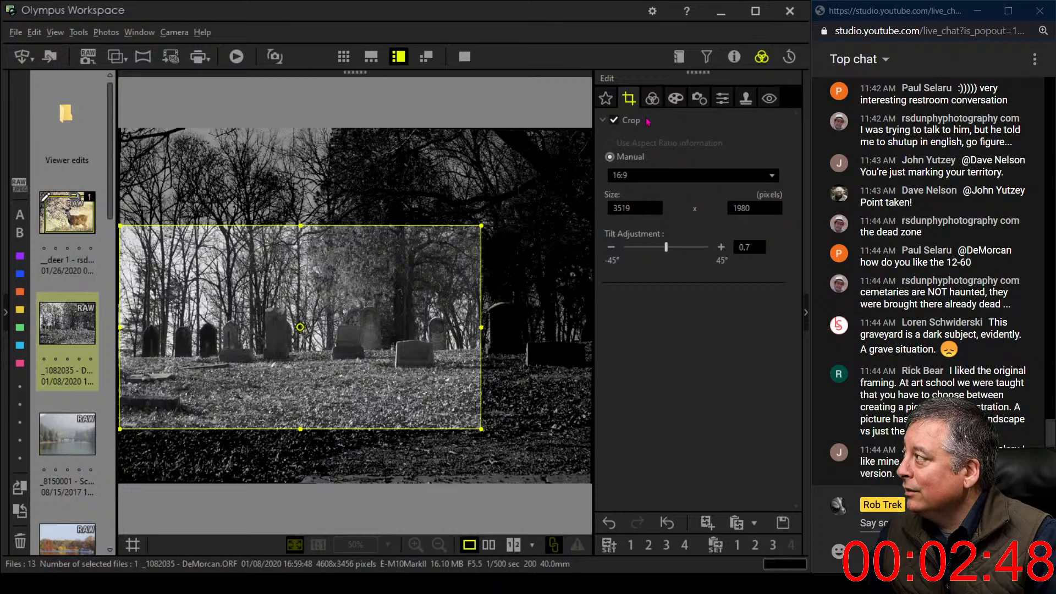
# Raise the cemetery photo's Sharpness strongly.
pyautogui.click(657, 92)
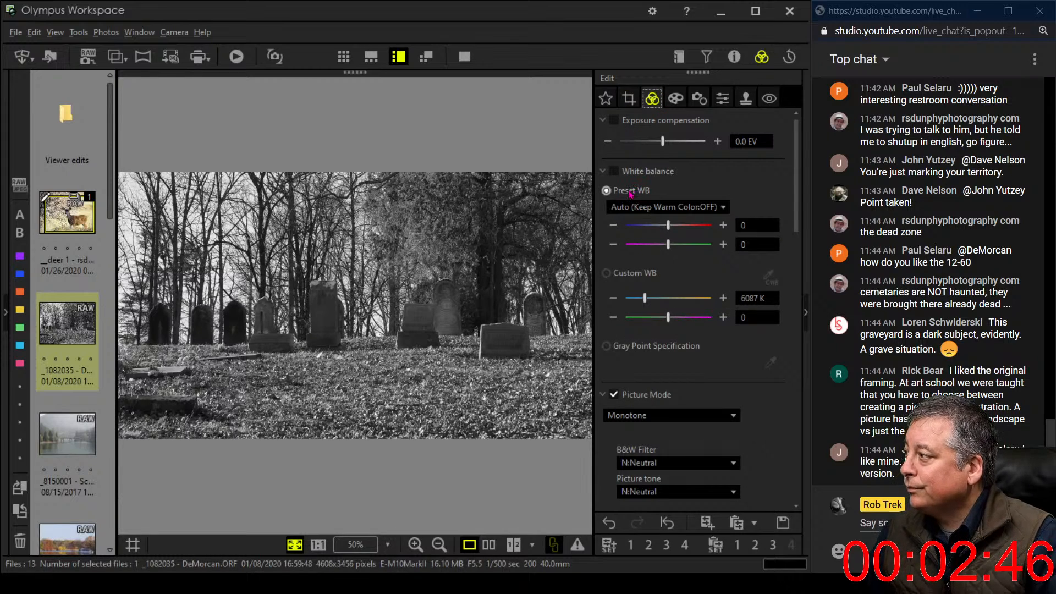
pyautogui.click(723, 101)
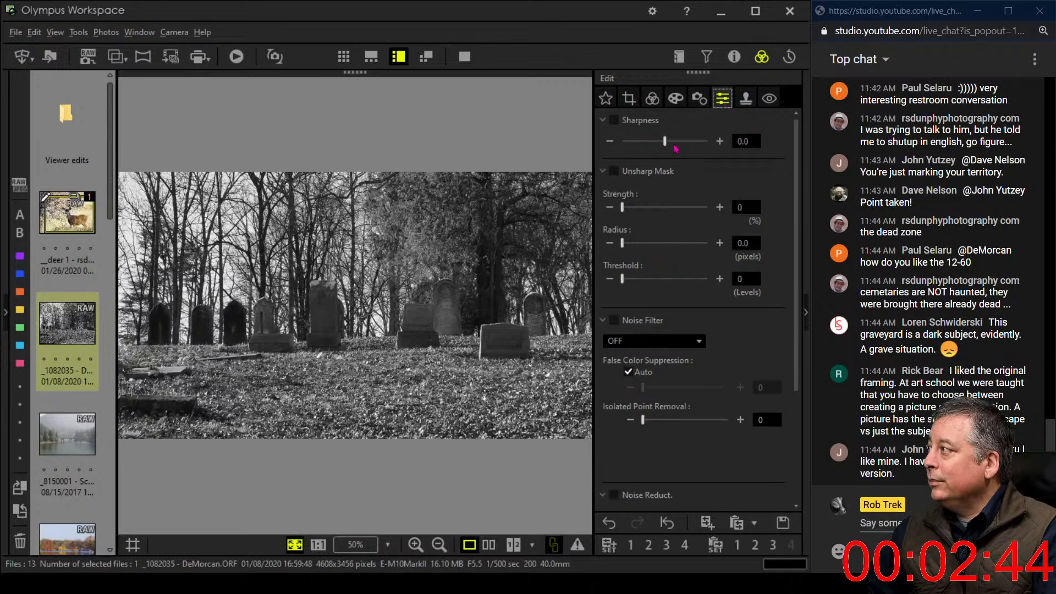
pyautogui.moveTo(664, 141); pyautogui.dragTo(707, 141)
pyautogui.click(653, 98)
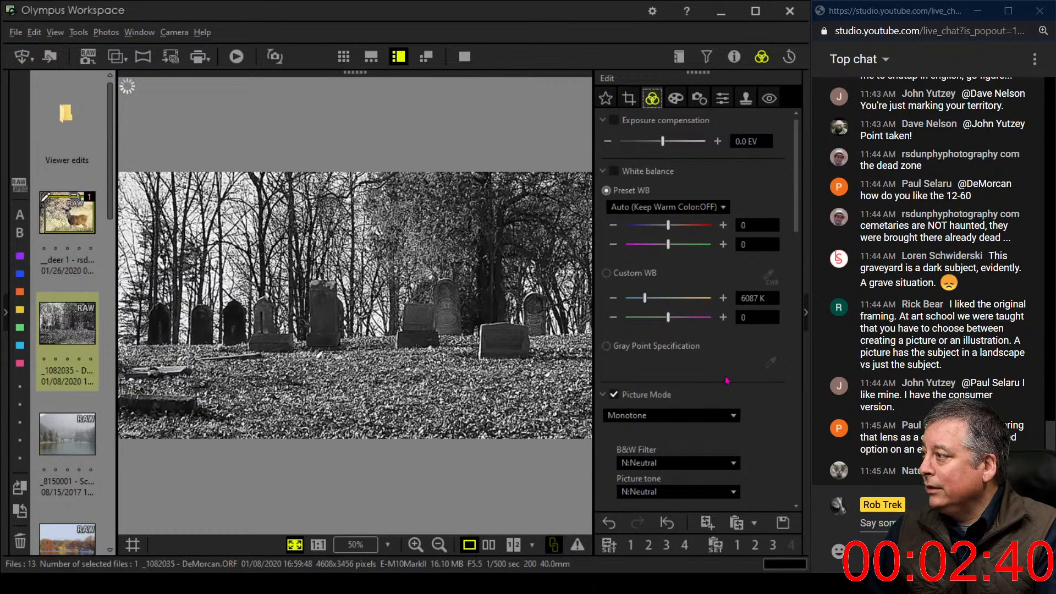
pyautogui.scroll(-5, 715, 388)
pyautogui.scroll(-10, 726, 381)
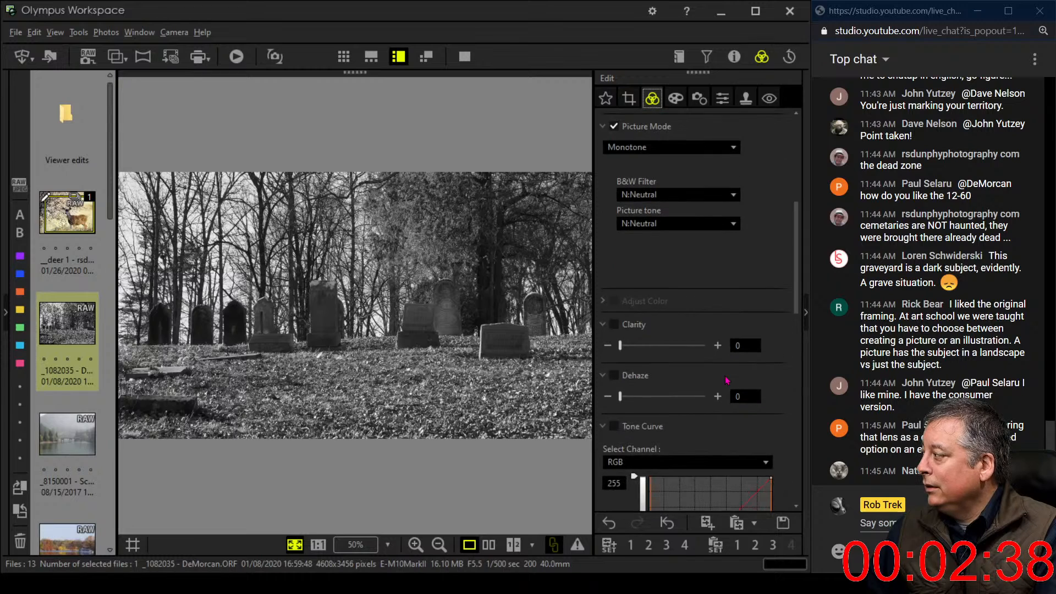
pyautogui.scroll(-5, 727, 379)
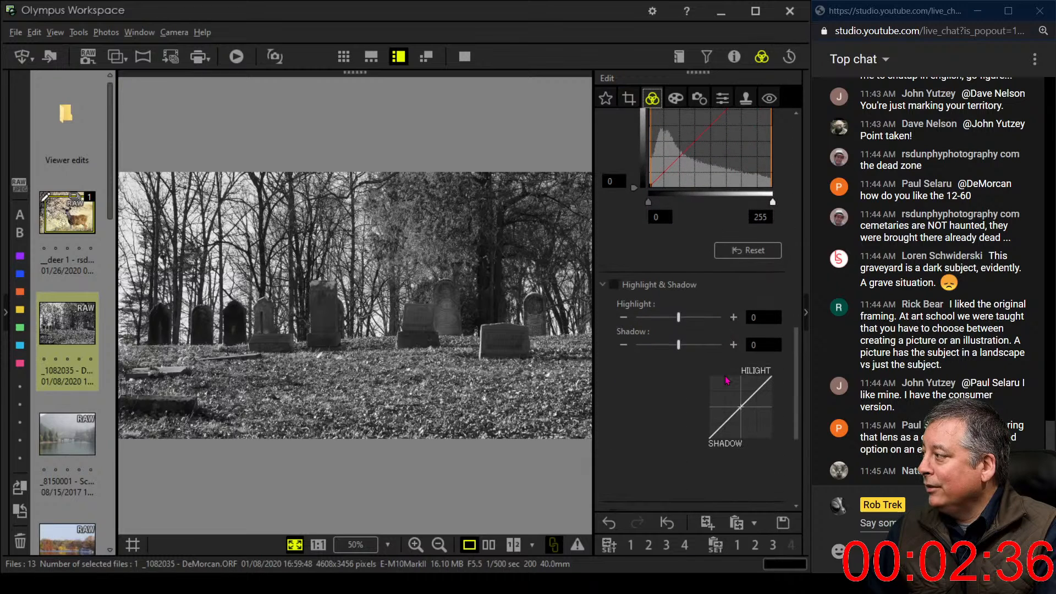
pyautogui.scroll(2, 726, 380)
pyautogui.scroll(3, 726, 380)
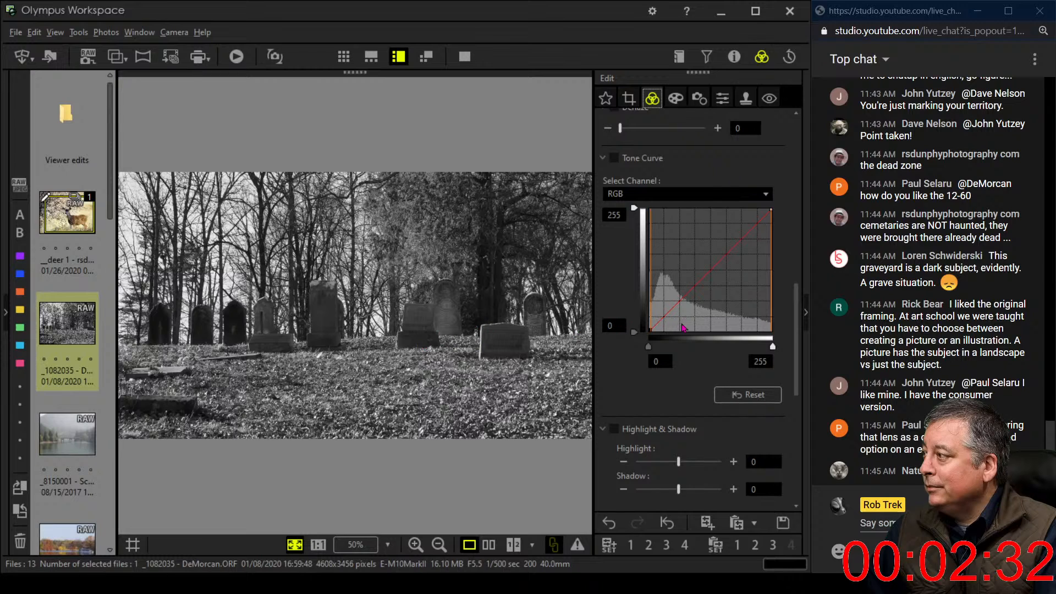
# Set the cemetery photo's vignetting to -10 to darken the edges.
pyautogui.click(675, 98)
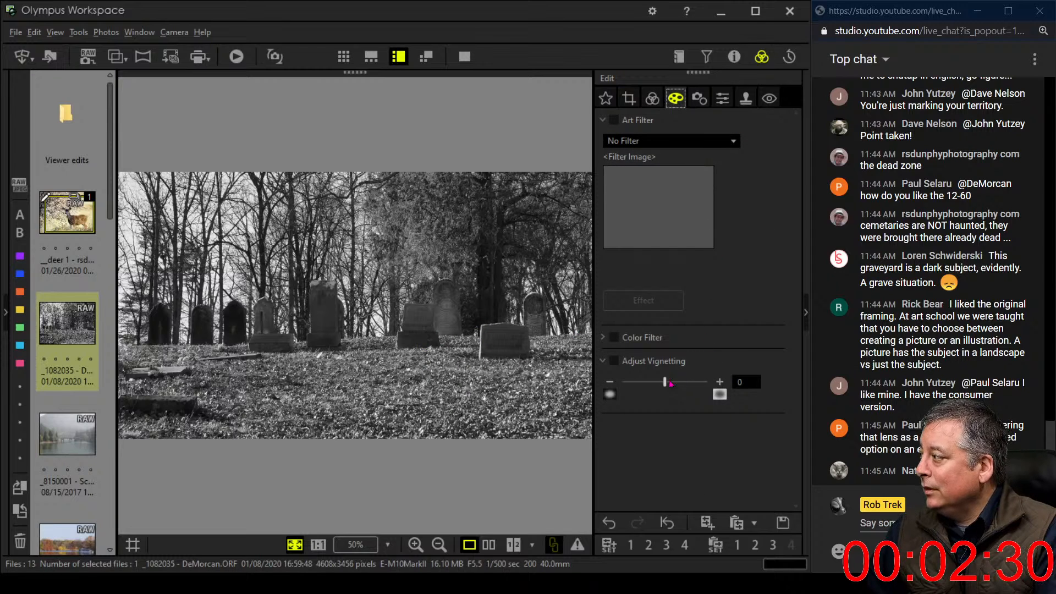
pyautogui.moveTo(665, 382); pyautogui.dragTo(651, 384)
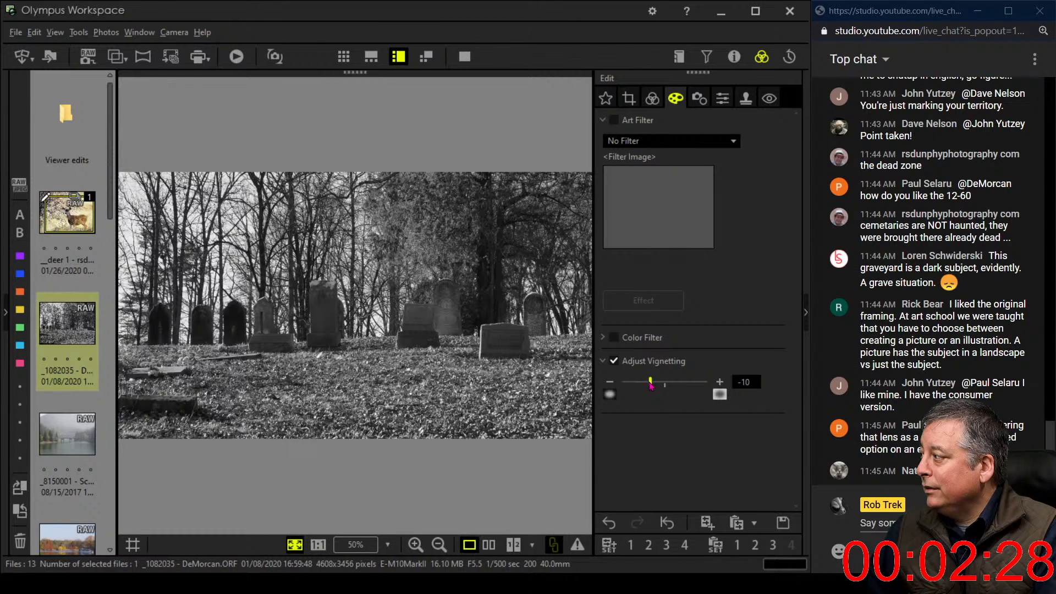
pyautogui.click(652, 98)
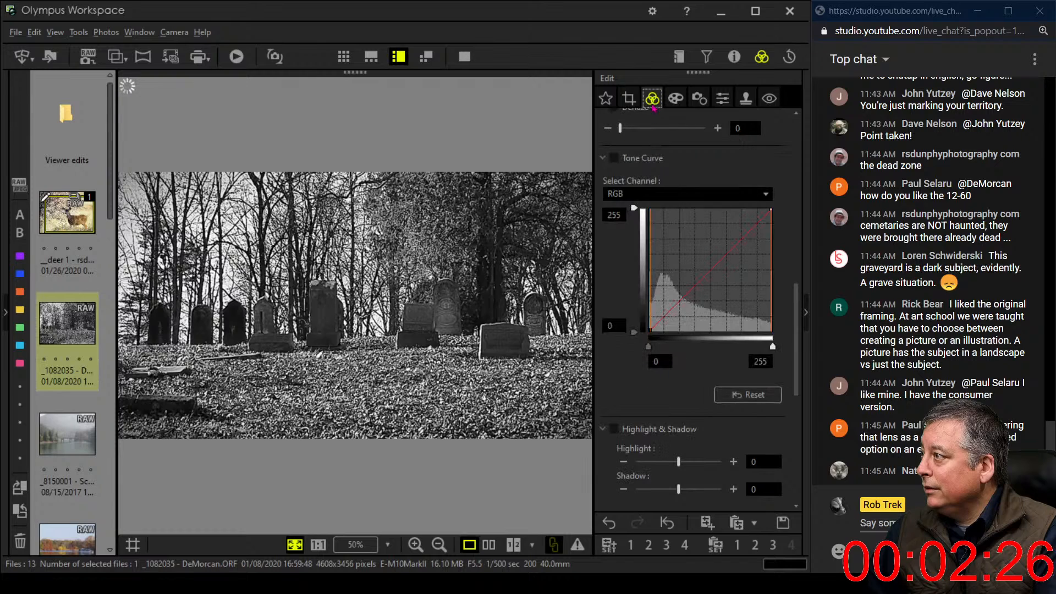
# Apply the Soft Focus art filter to the cemetery photo.
pyautogui.click(675, 98)
pyautogui.click(671, 141)
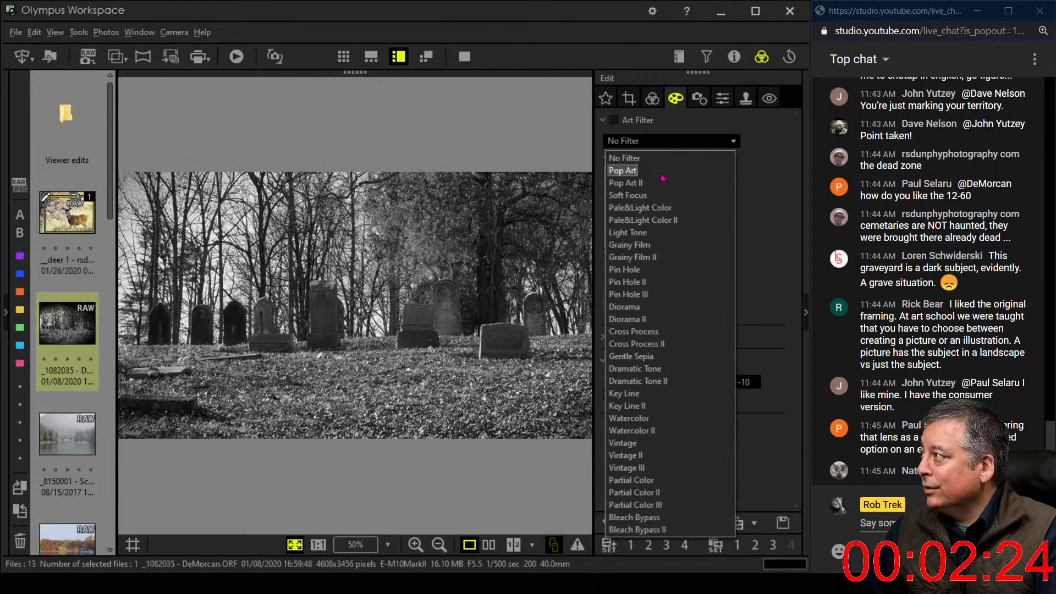
pyautogui.click(660, 195)
# Shape the cemetery photo's RGB tone curve into an S, pulling the shadows down and raising a midtone point slightly.
pyautogui.click(652, 98)
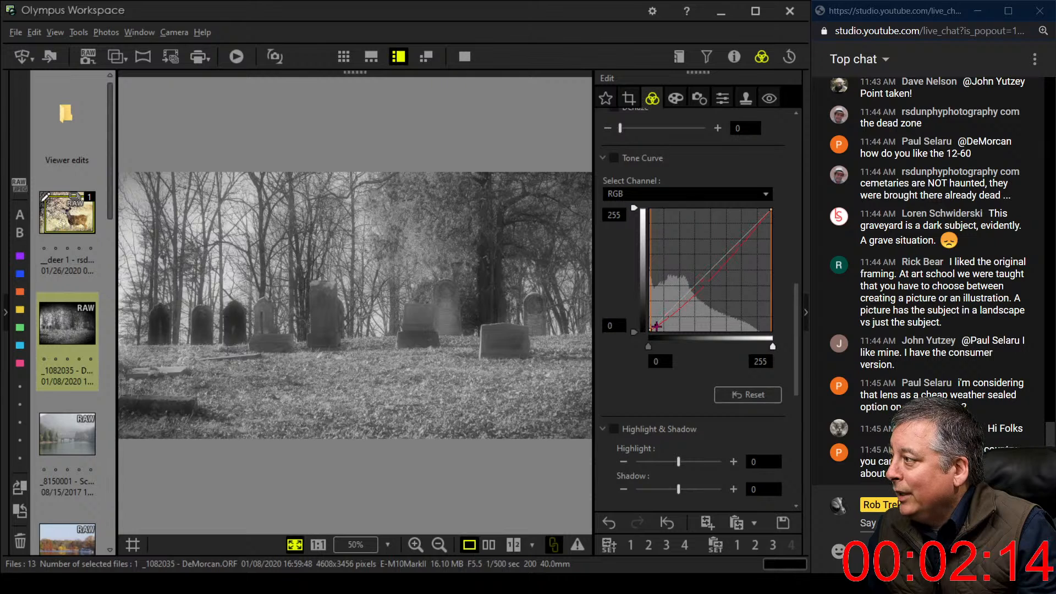
pyautogui.moveTo(663, 326); pyautogui.dragTo(665, 322)
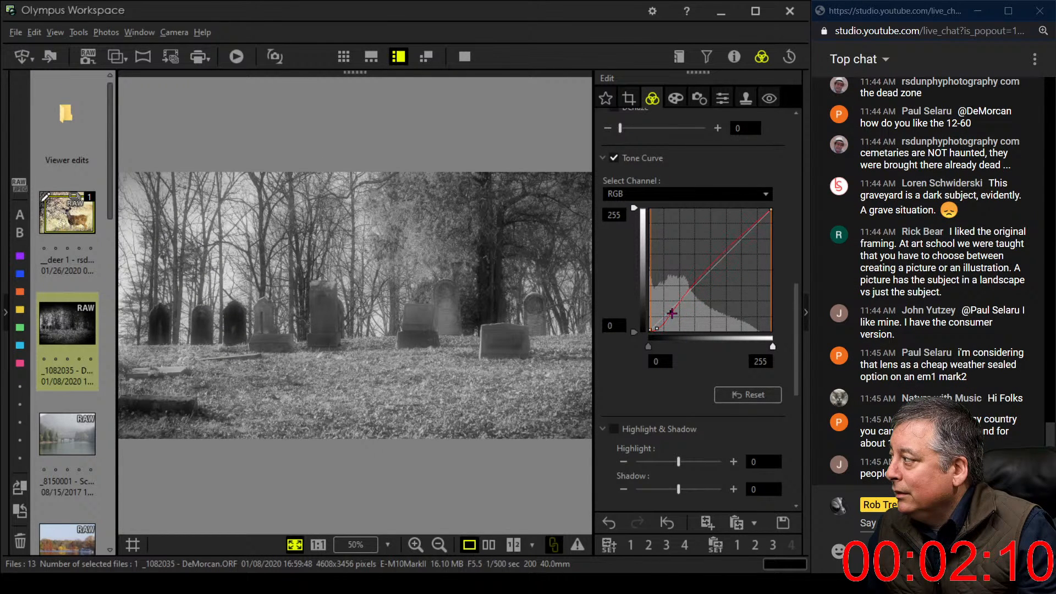
pyautogui.moveTo(666, 321); pyautogui.dragTo(691, 290)
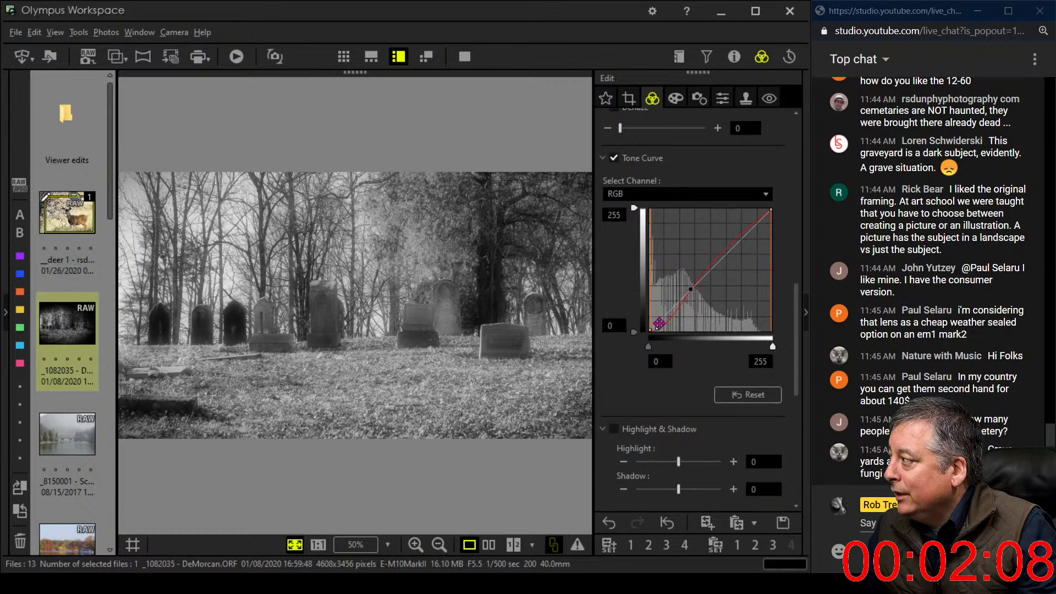
pyautogui.moveTo(656, 328); pyautogui.dragTo(668, 329)
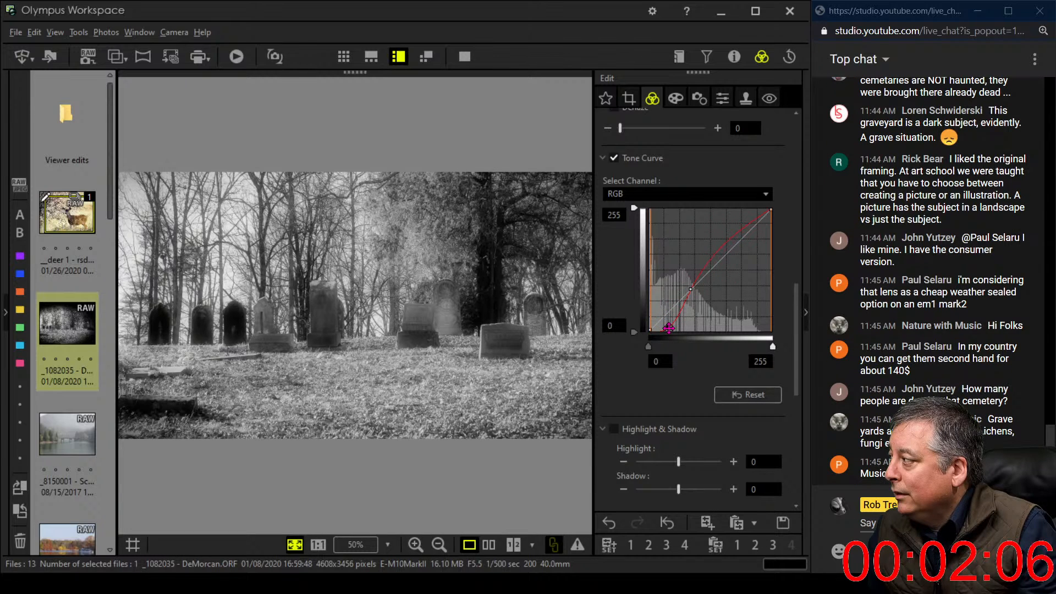
pyautogui.moveTo(688, 292); pyautogui.dragTo(708, 274)
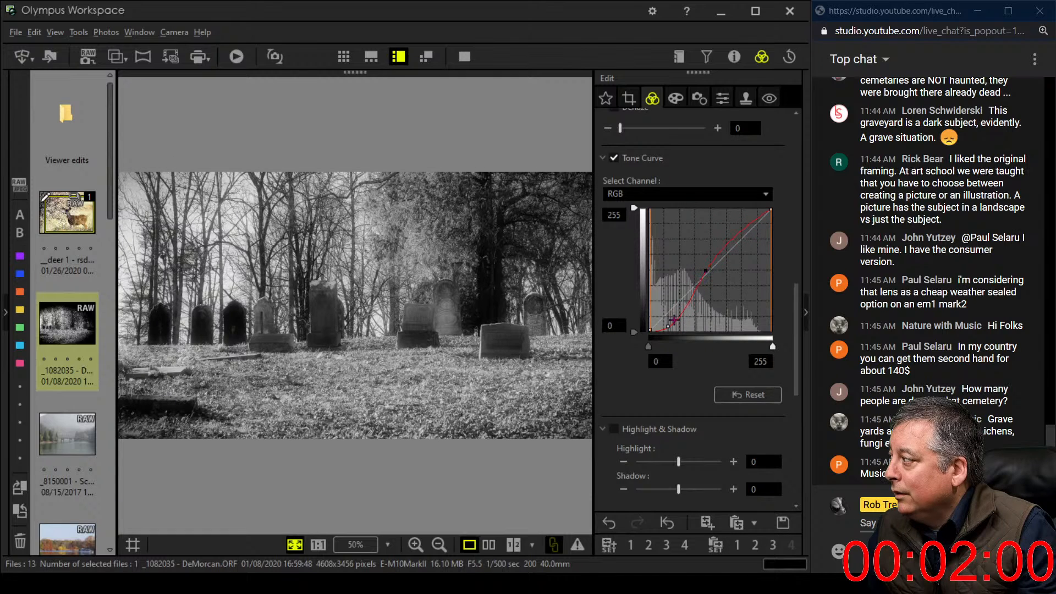
pyautogui.moveTo(670, 326); pyautogui.dragTo(672, 324)
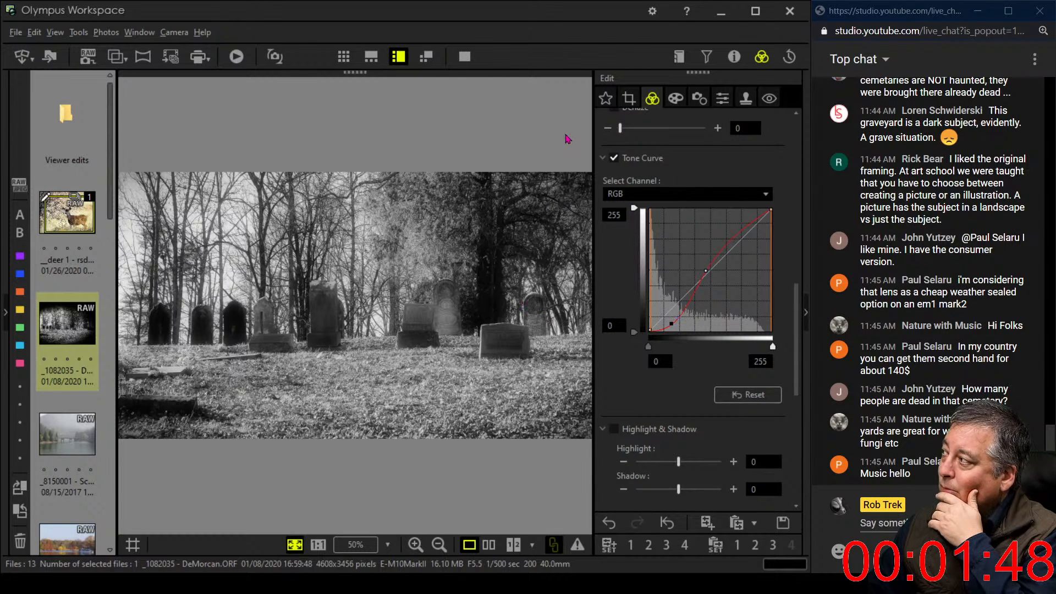
# Shift the cemetery photo's 16:9 crop frame down to include more of the grassy foreground.
pyautogui.click(628, 98)
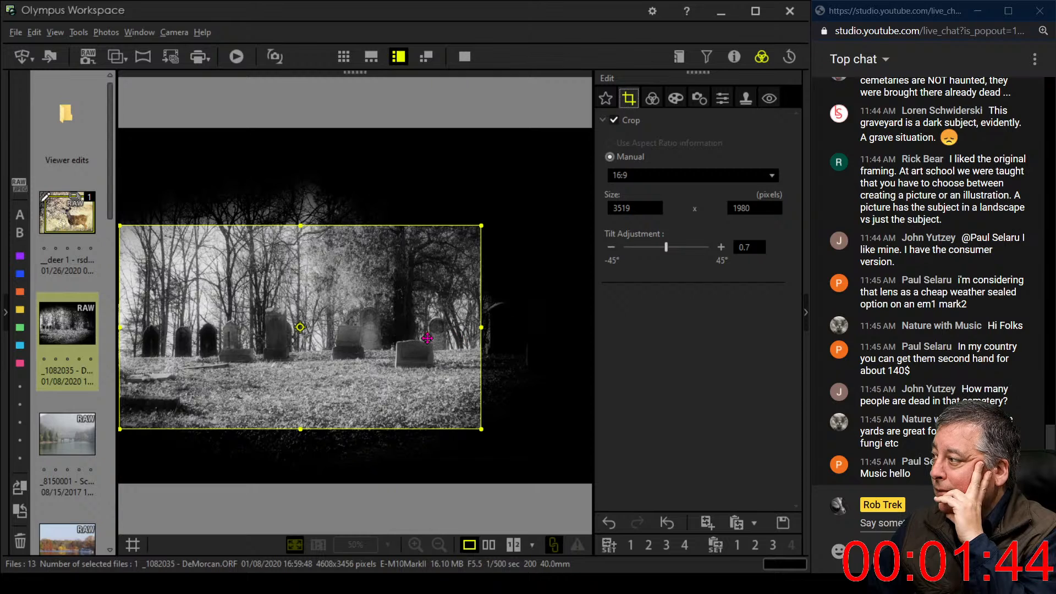
pyautogui.moveTo(400, 338); pyautogui.dragTo(393, 358)
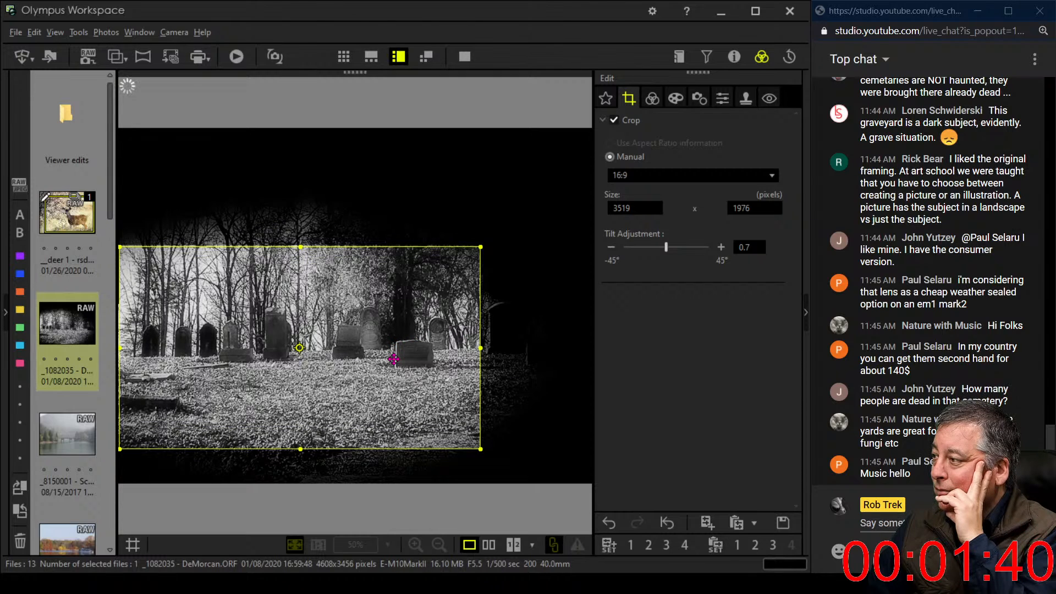
pyautogui.click(652, 99)
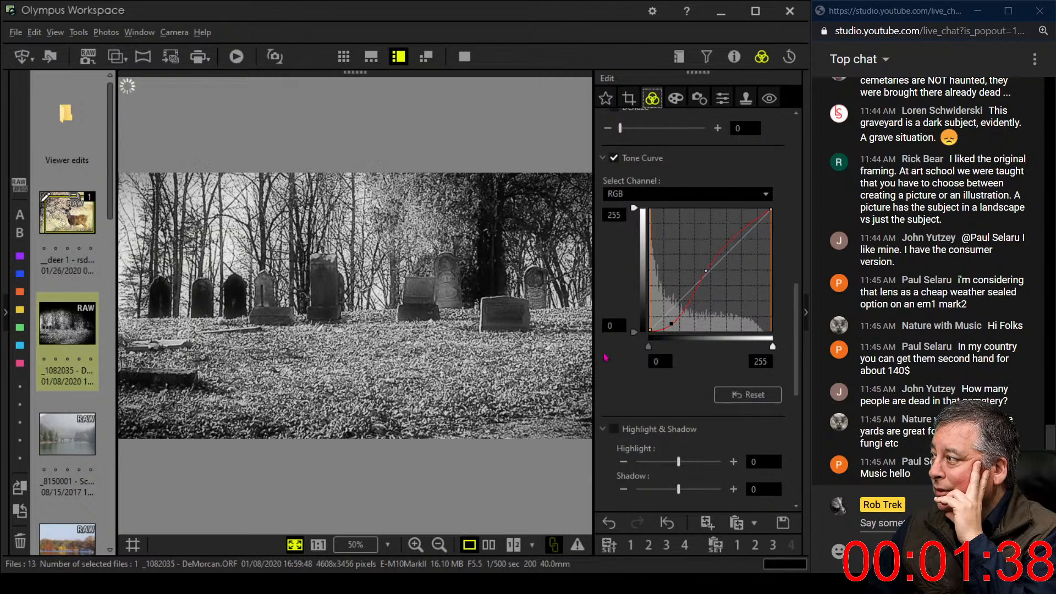
# Examine the headstones and trees at actual size, moving across the cemetery photo.
pyautogui.click(511, 316)
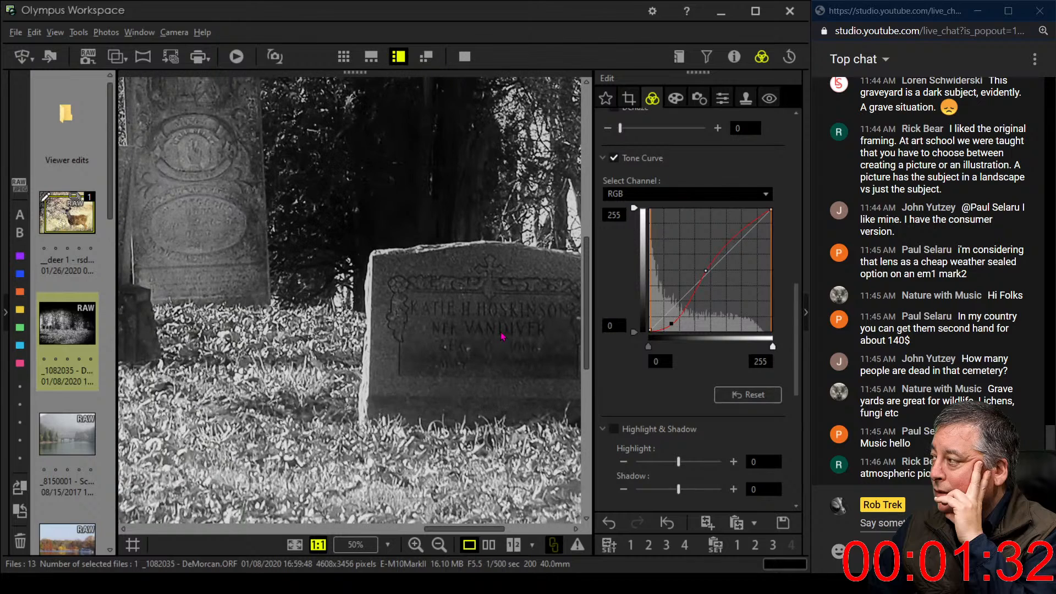
pyautogui.moveTo(267, 246); pyautogui.dragTo(338, 299)
pyautogui.moveTo(237, 268); pyautogui.dragTo(375, 310)
pyautogui.moveTo(261, 301); pyautogui.dragTo(399, 321)
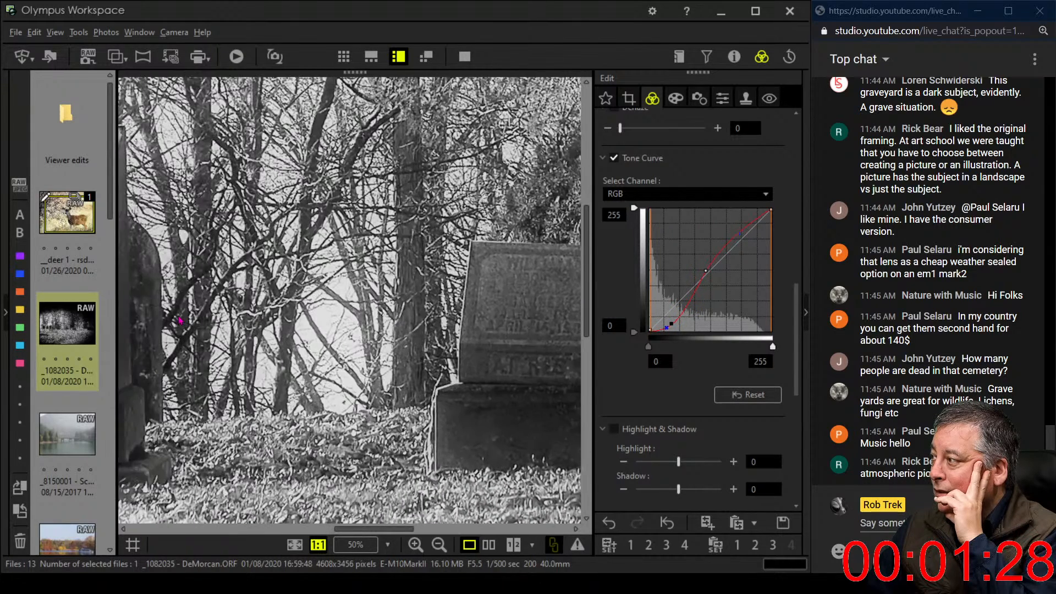
pyautogui.moveTo(181, 322); pyautogui.dragTo(358, 335)
pyautogui.moveTo(312, 339); pyautogui.dragTo(405, 348)
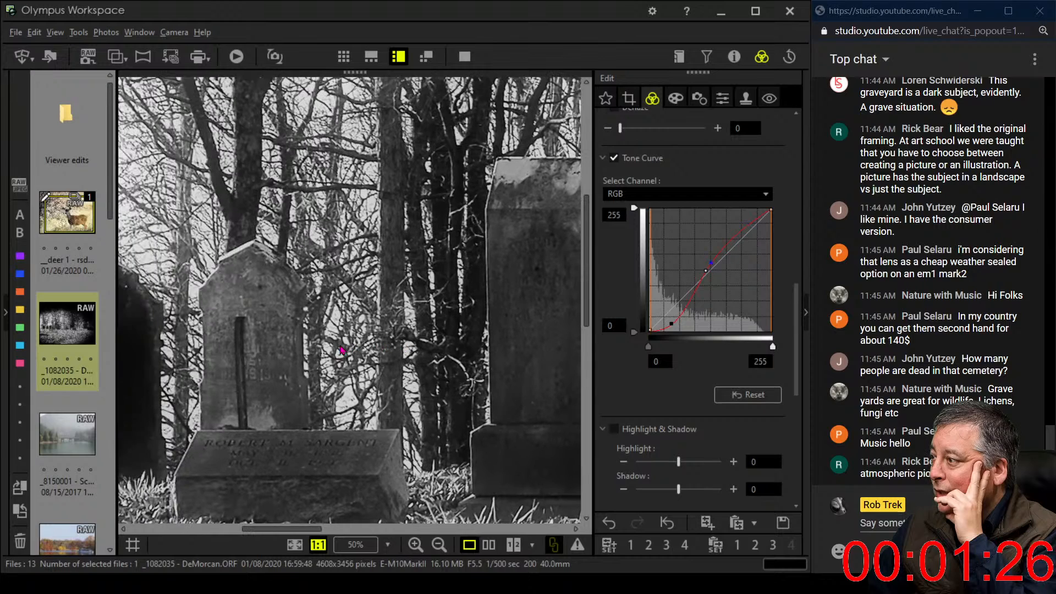
pyautogui.click(339, 348)
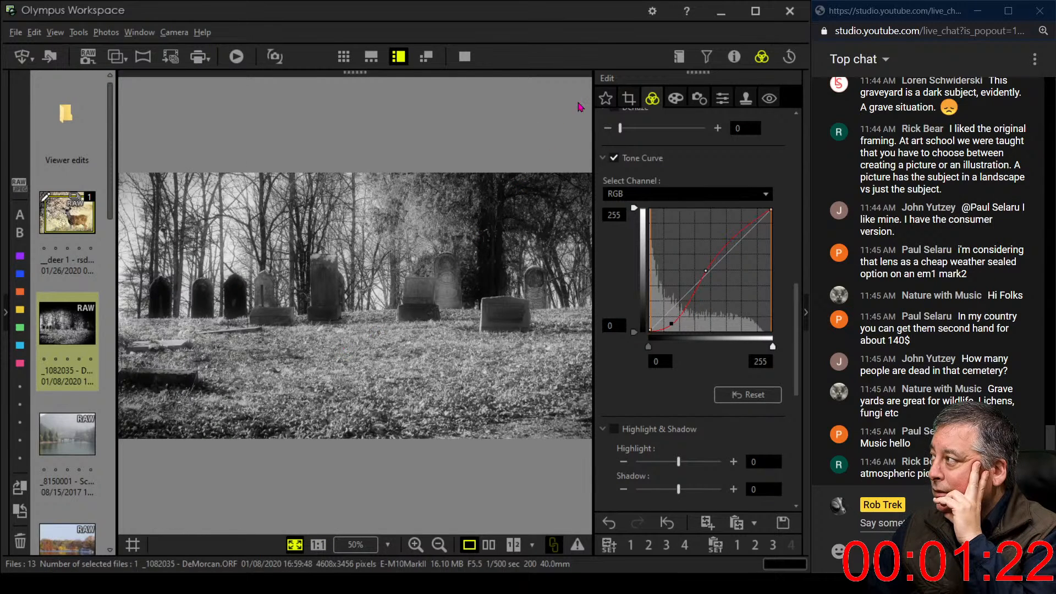
# Strengthen the cemetery photo's edge darkening by setting its vignetting to -16.
pyautogui.click(674, 96)
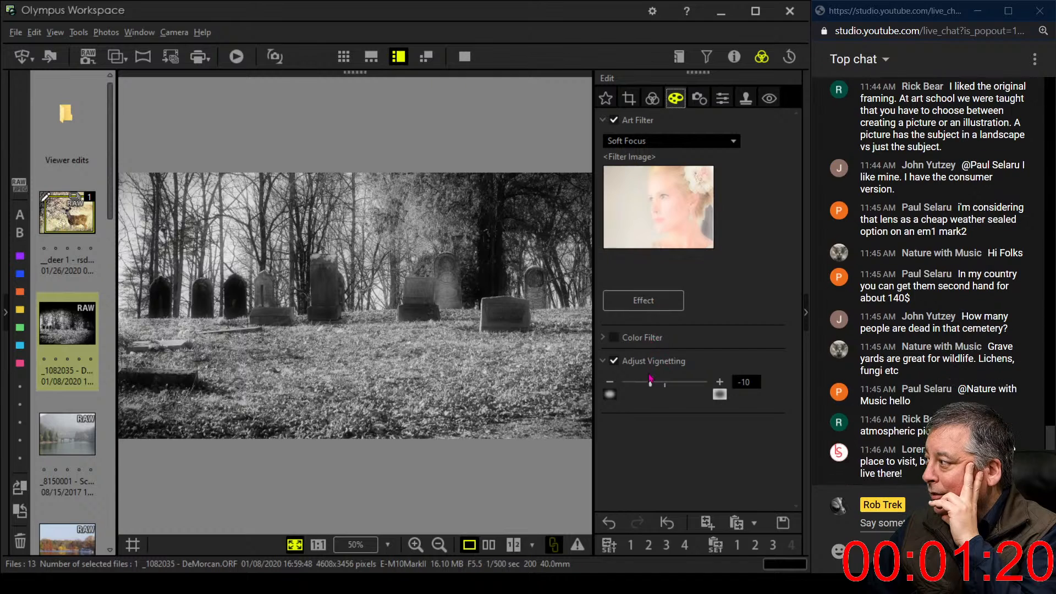
pyautogui.moveTo(650, 382); pyautogui.dragTo(645, 385)
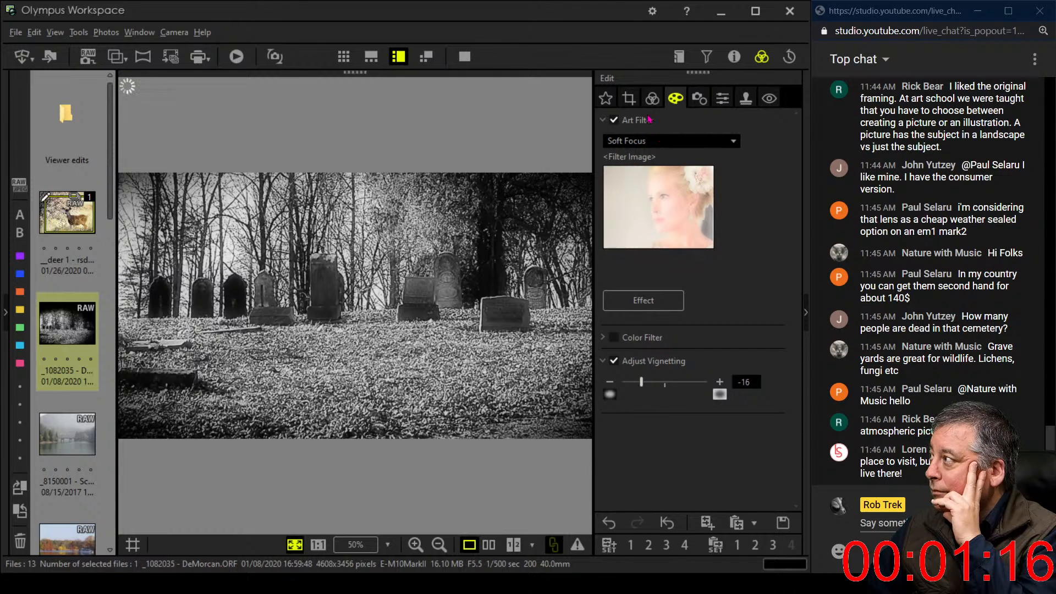
pyautogui.click(633, 99)
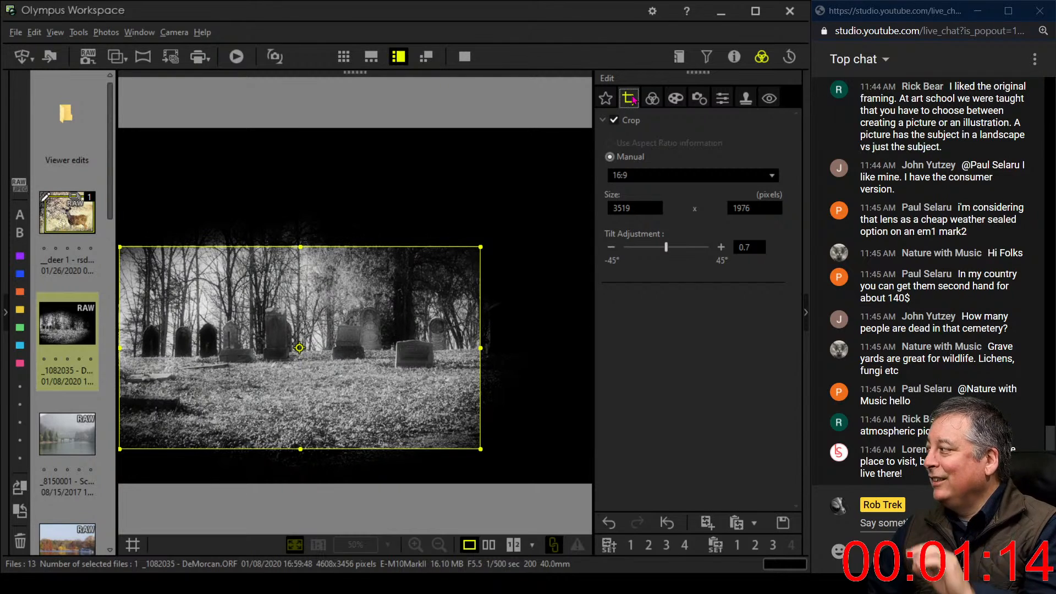
# Try the Green and Red B&W filters on the monotone cemetery photo, and set the filter back to Neutral.
pyautogui.click(652, 98)
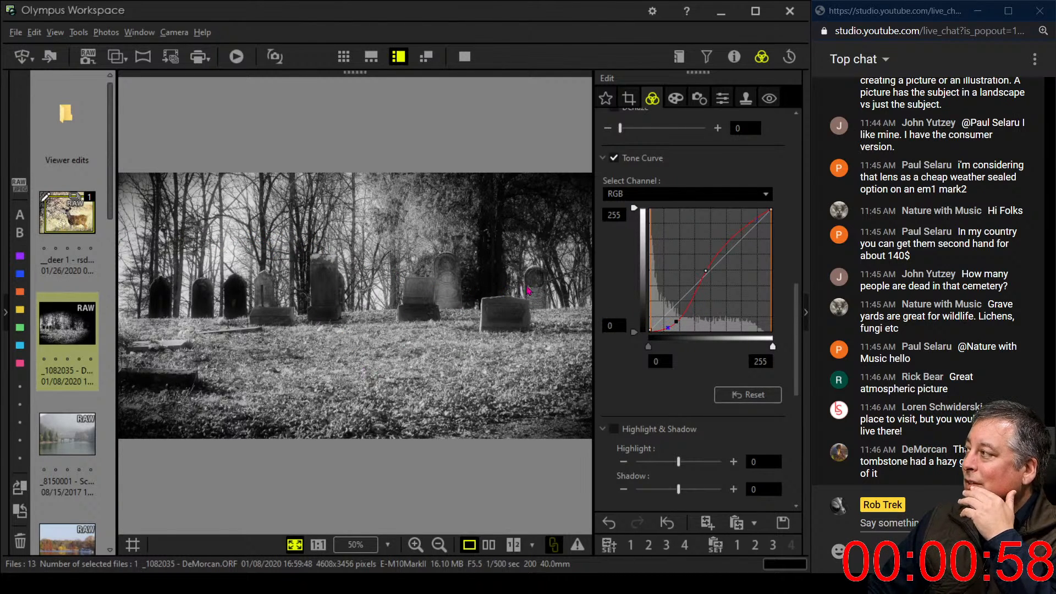
pyautogui.scroll(5, 619, 339)
pyautogui.scroll(3, 619, 339)
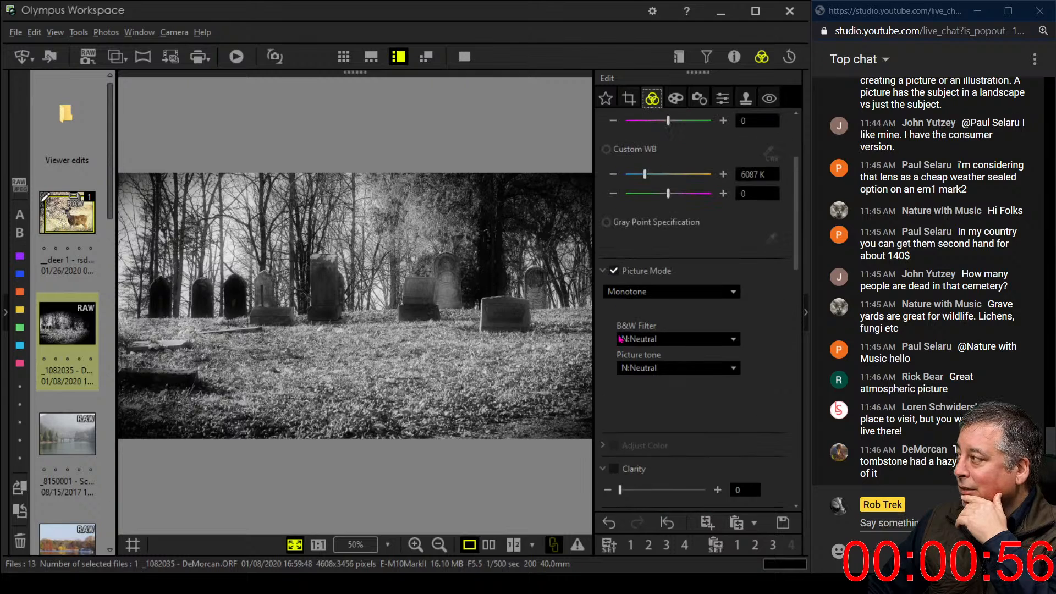
pyautogui.click(621, 339)
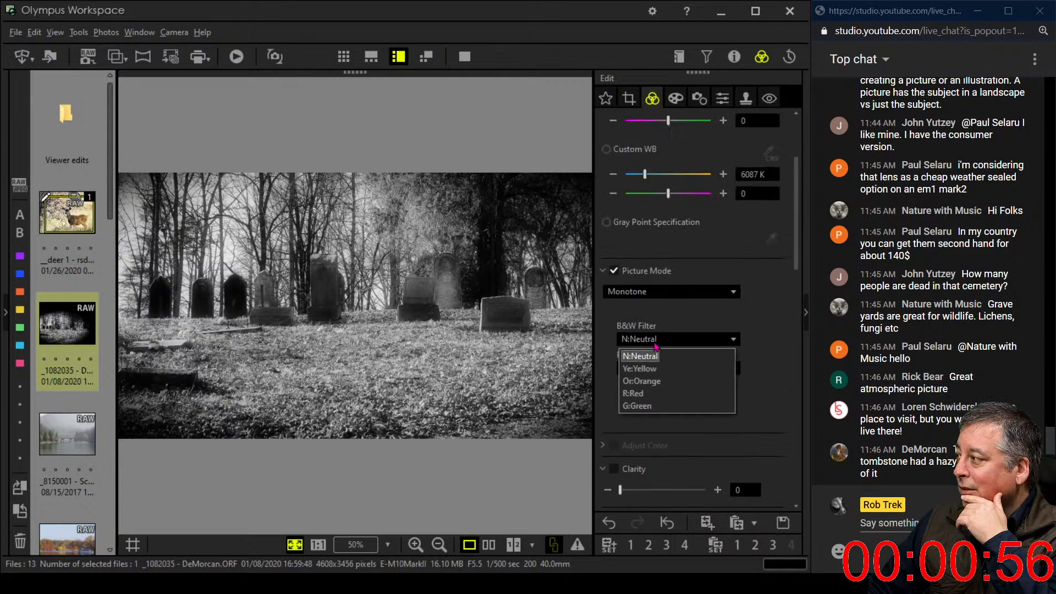
pyautogui.click(661, 405)
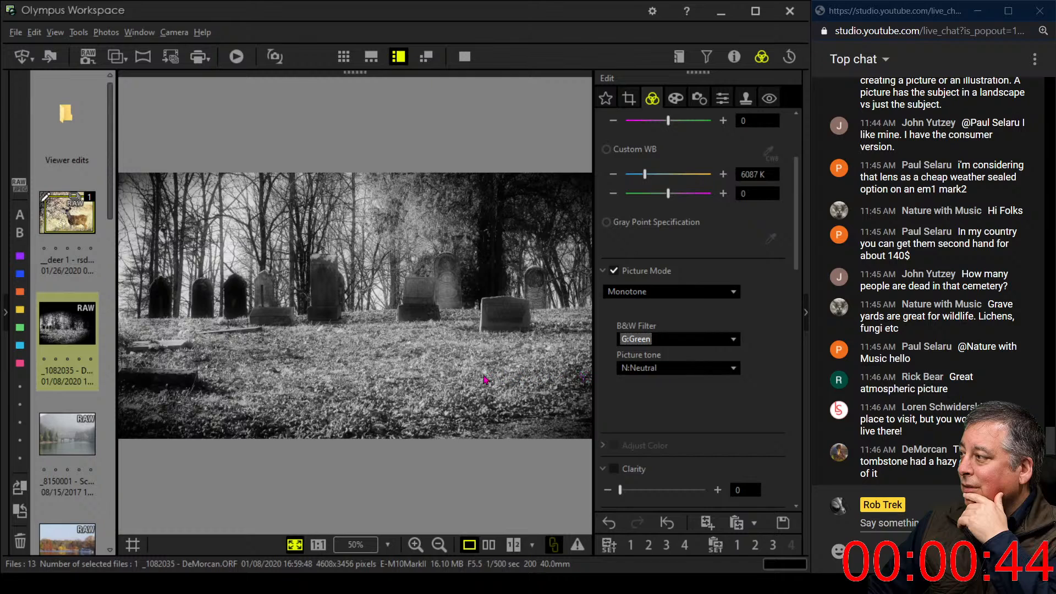
pyautogui.click(654, 338)
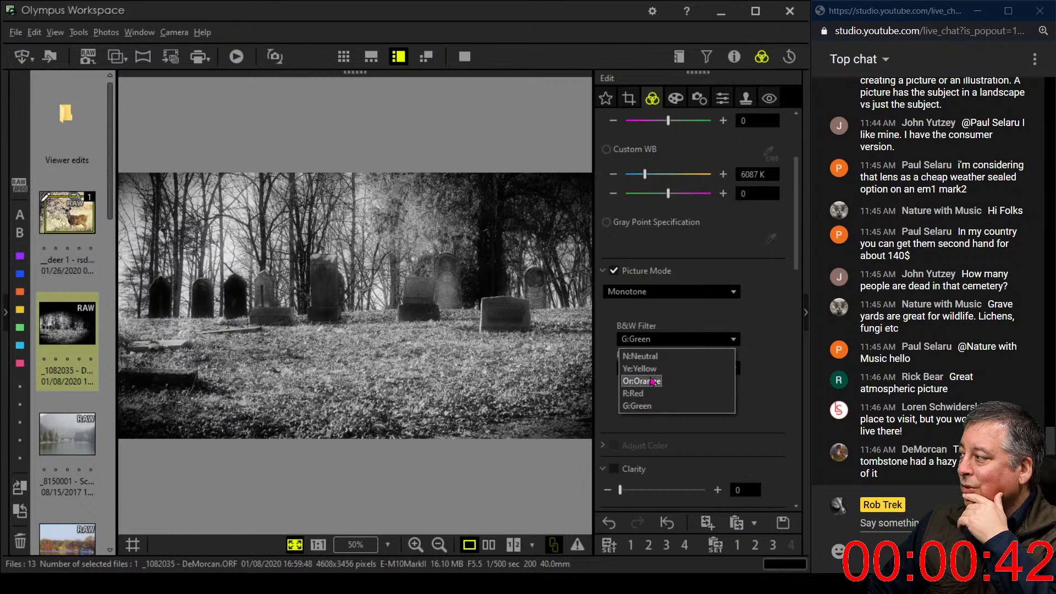
pyautogui.click(651, 393)
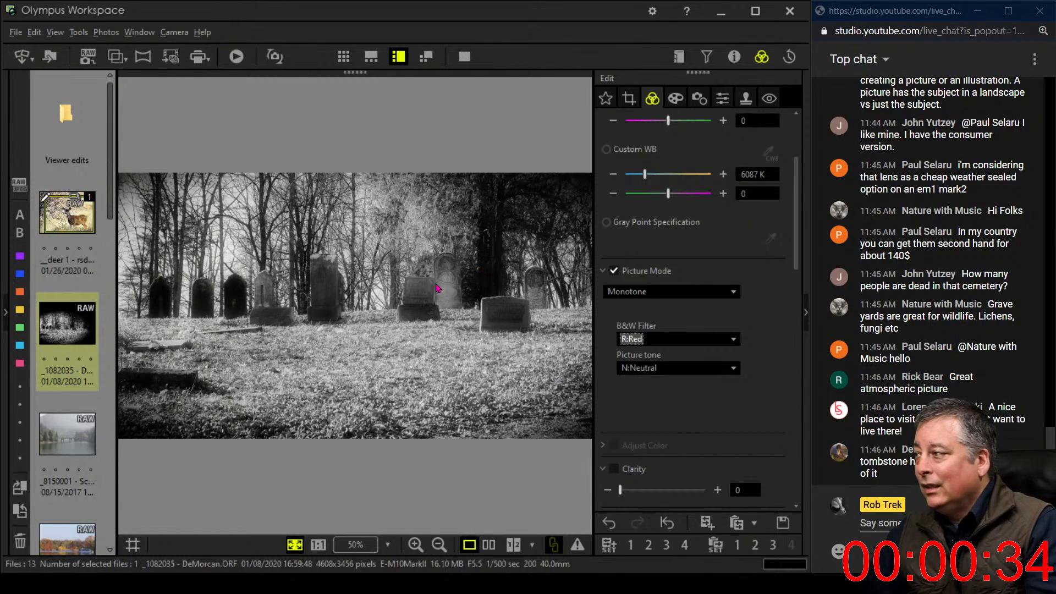
pyautogui.click(634, 340)
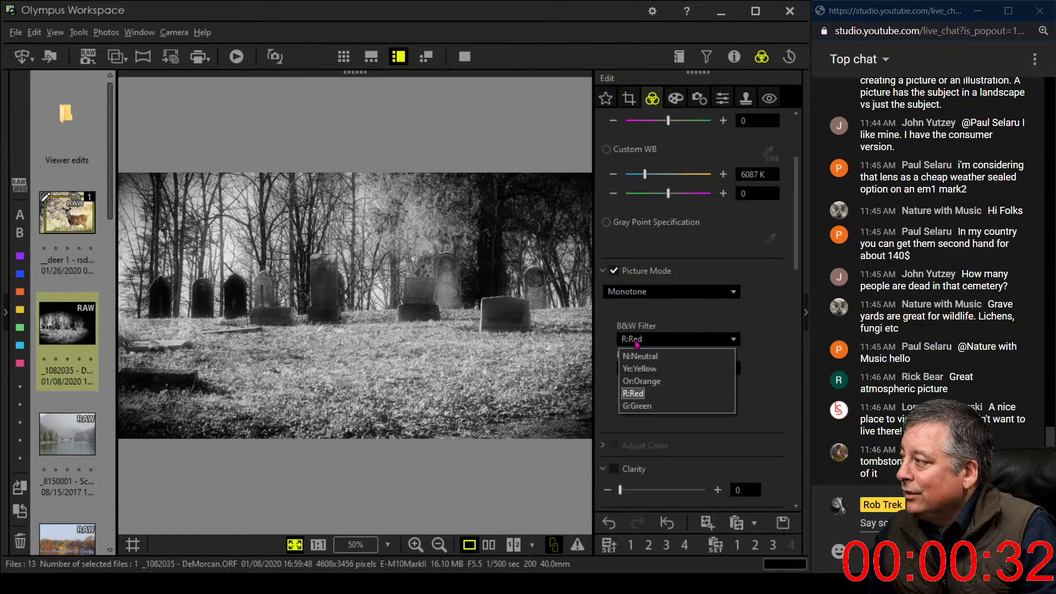
pyautogui.click(637, 356)
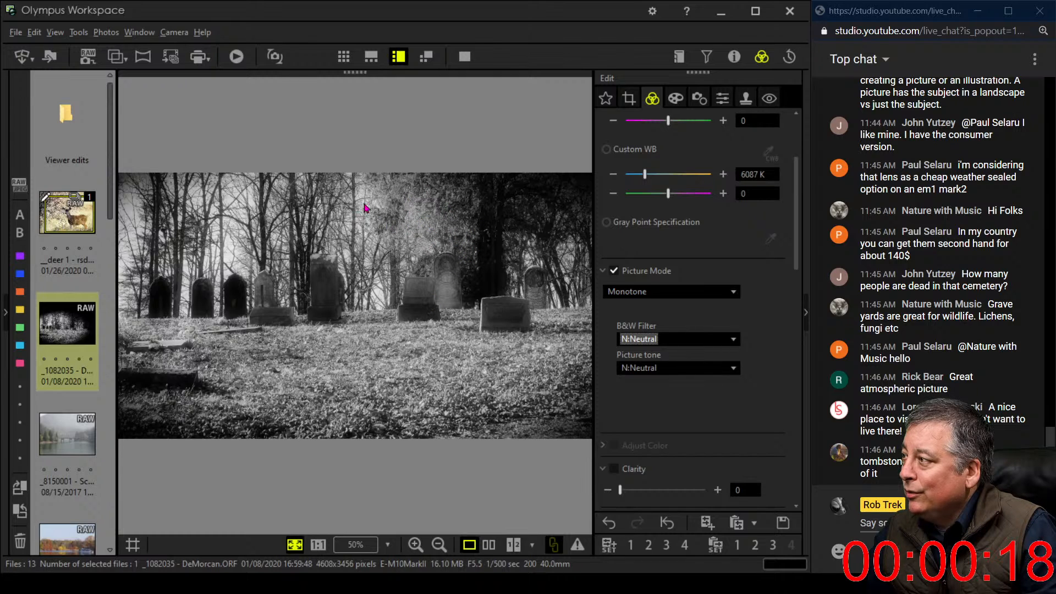
# Reframe the 16:9 crop on the right-hand headstones, narrowing it to 2808 x 1580 pixels.
pyautogui.click(628, 98)
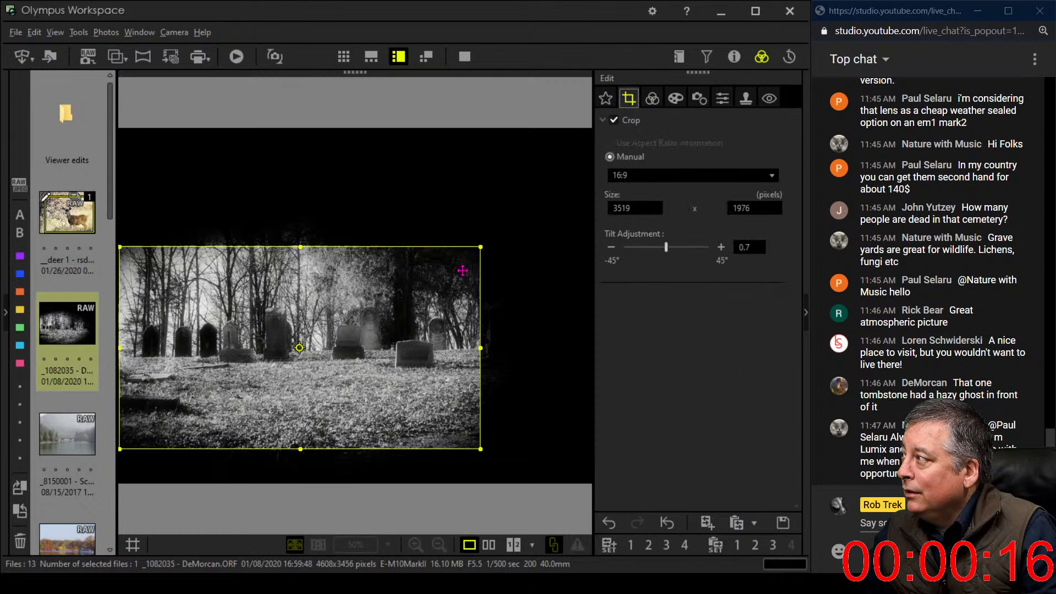
pyautogui.moveTo(422, 315); pyautogui.dragTo(529, 329)
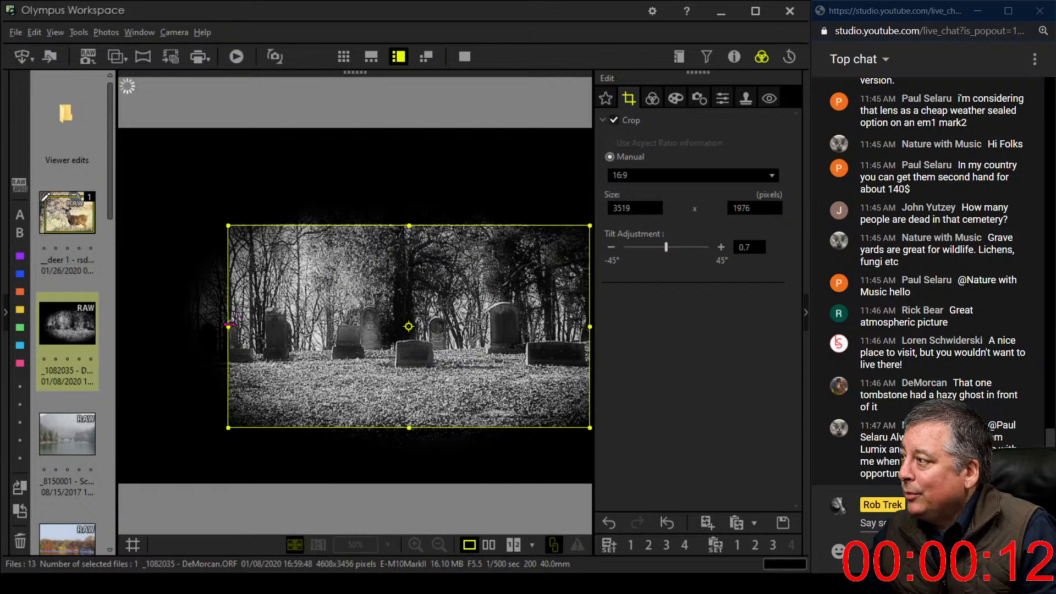
pyautogui.moveTo(229, 325); pyautogui.dragTo(309, 324)
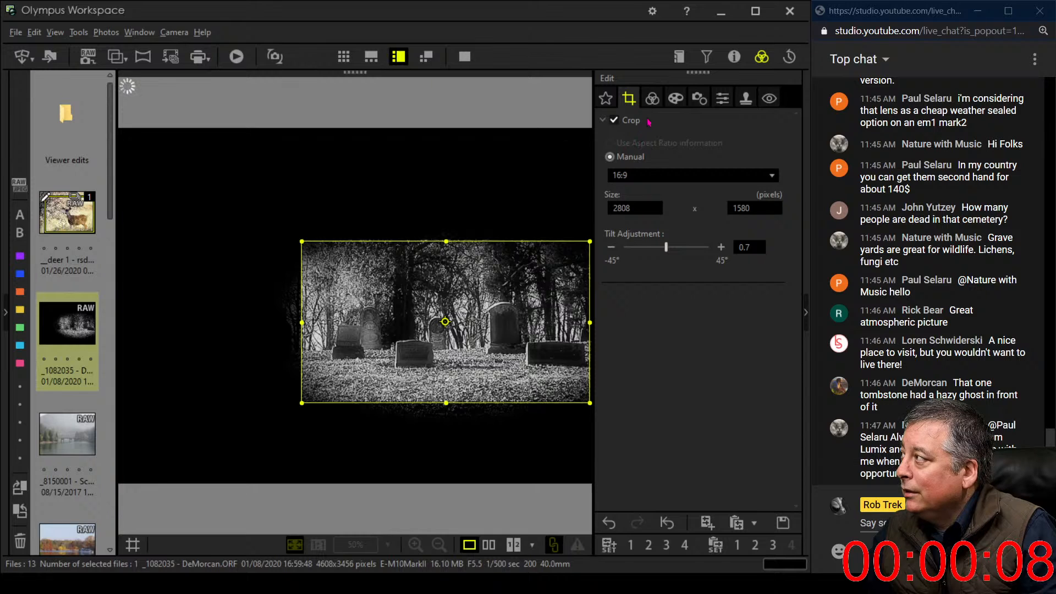
pyautogui.click(651, 99)
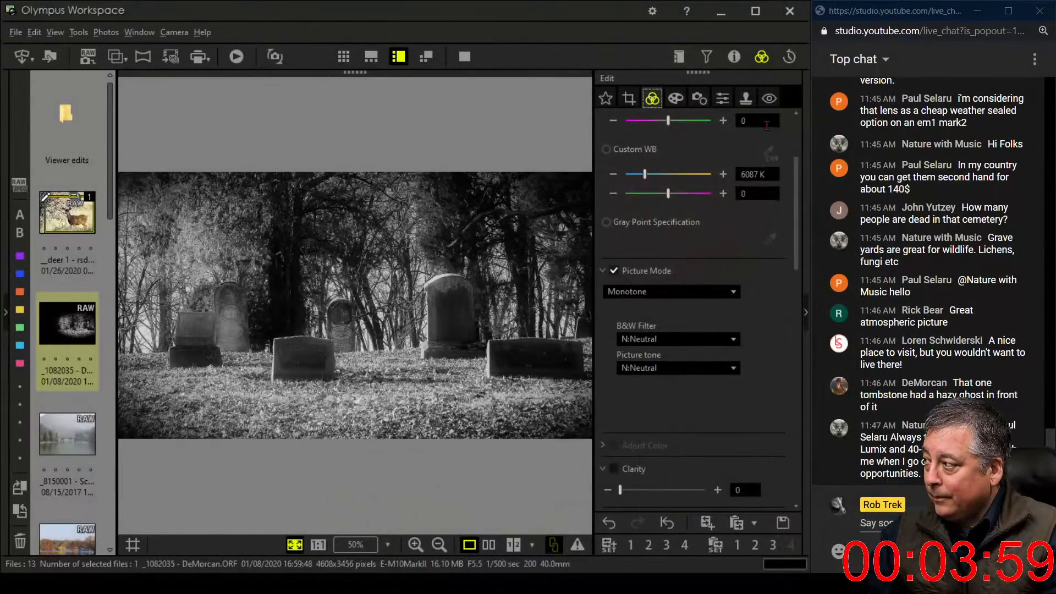
# Compare the edited cemetery photo with the original side by side, and view the edit full screen.
pyautogui.click(488, 545)
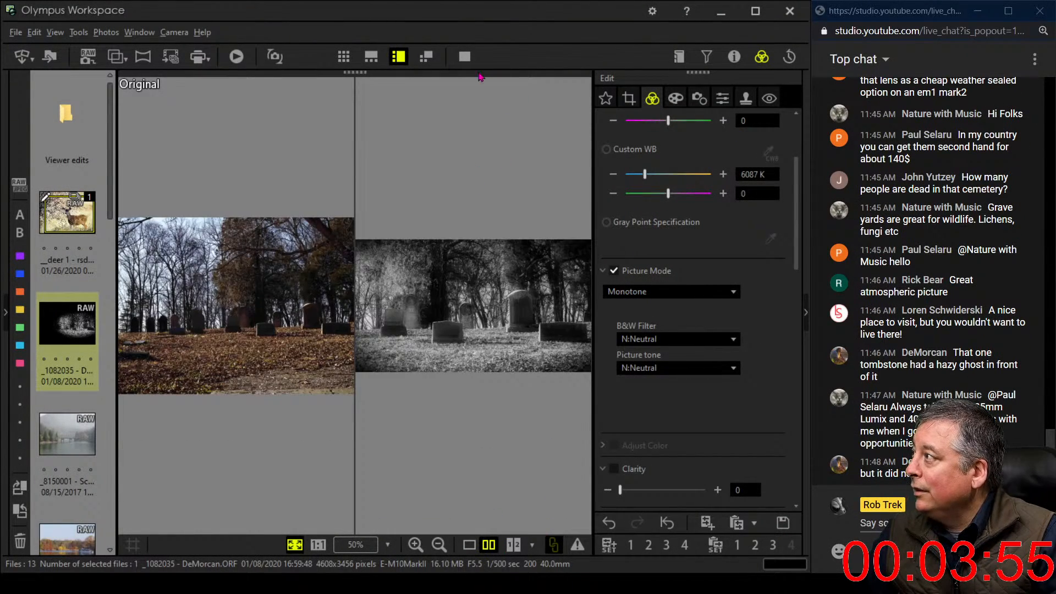
pyautogui.click(463, 59)
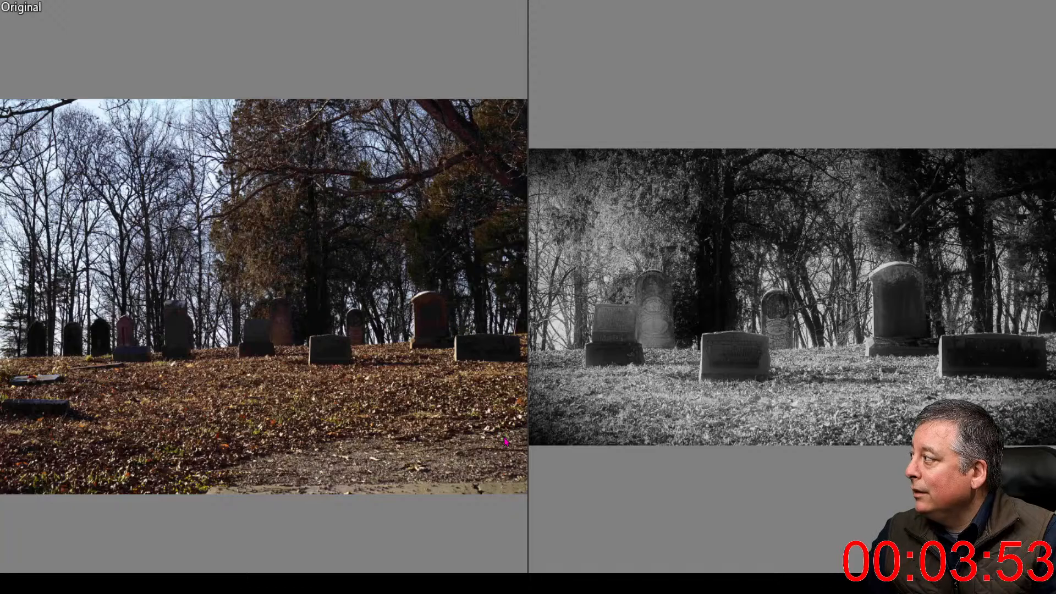
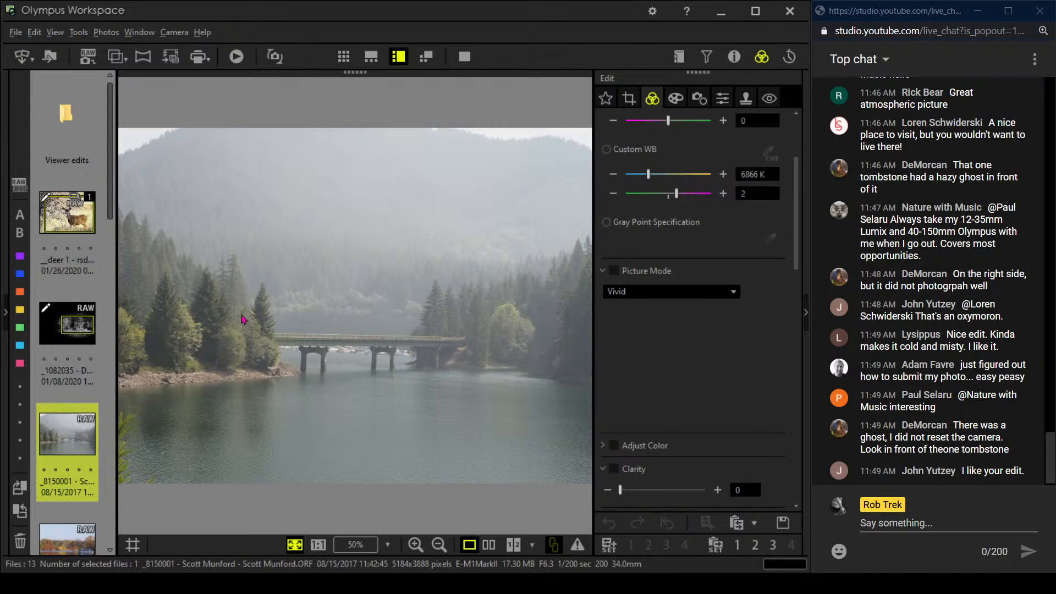
pyautogui.click(93, 330)
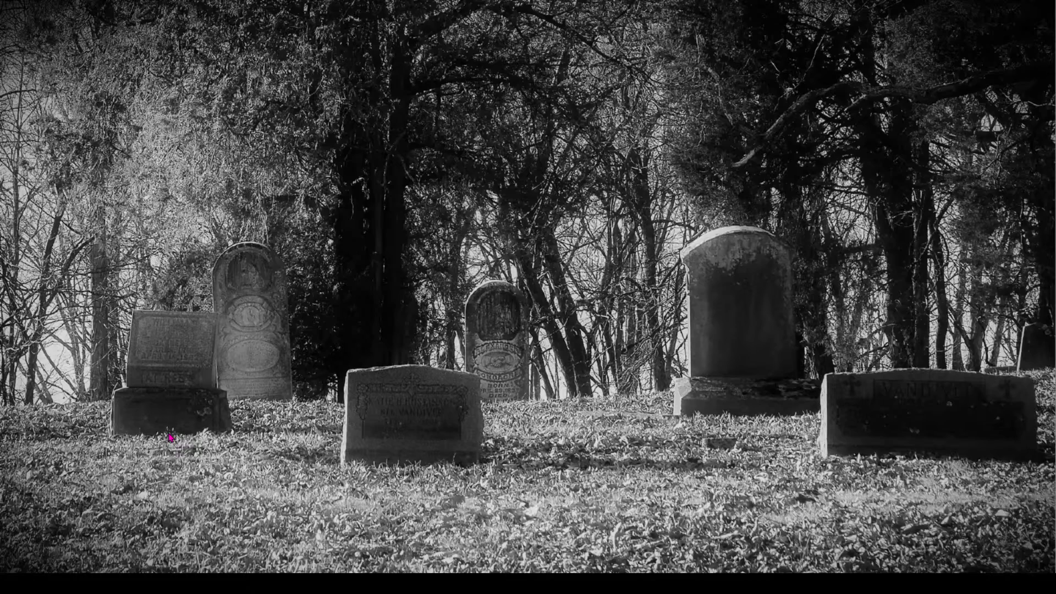
pyautogui.press('Escape')
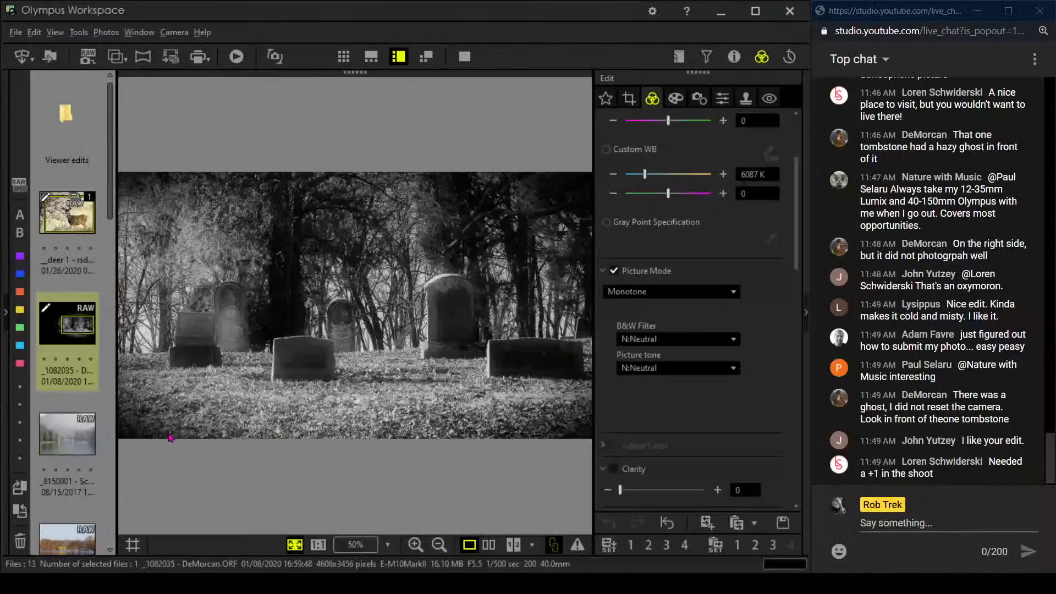
# Open the misty lake and bridge photo for editing.
pyautogui.click(53, 450)
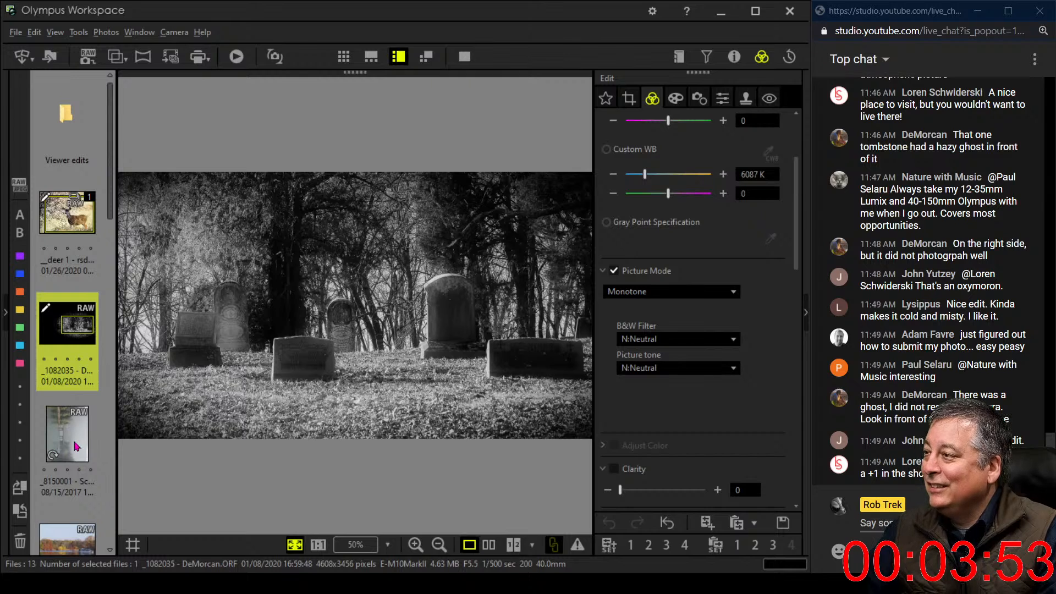
pyautogui.click(76, 445)
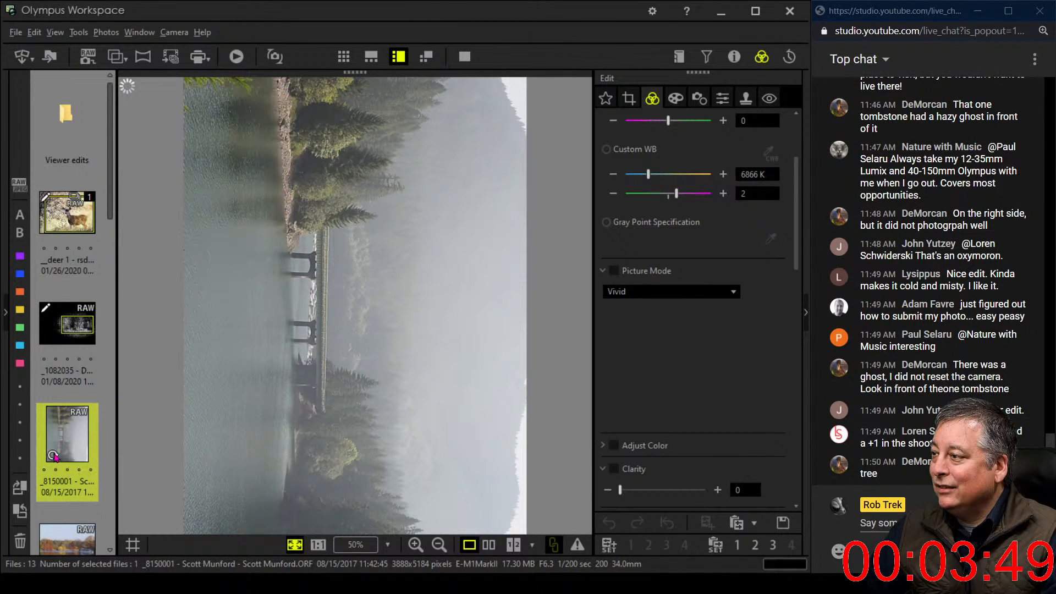
# Rotate the misty lake and bridge photo until it stands upright in landscape orientation.
pyautogui.click(51, 454)
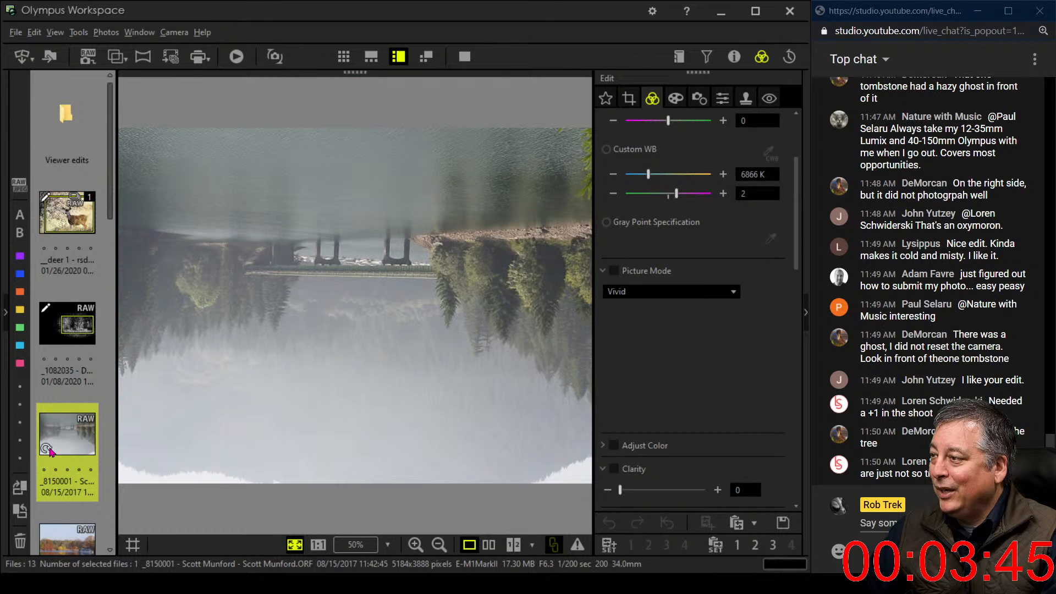
pyautogui.click(50, 450)
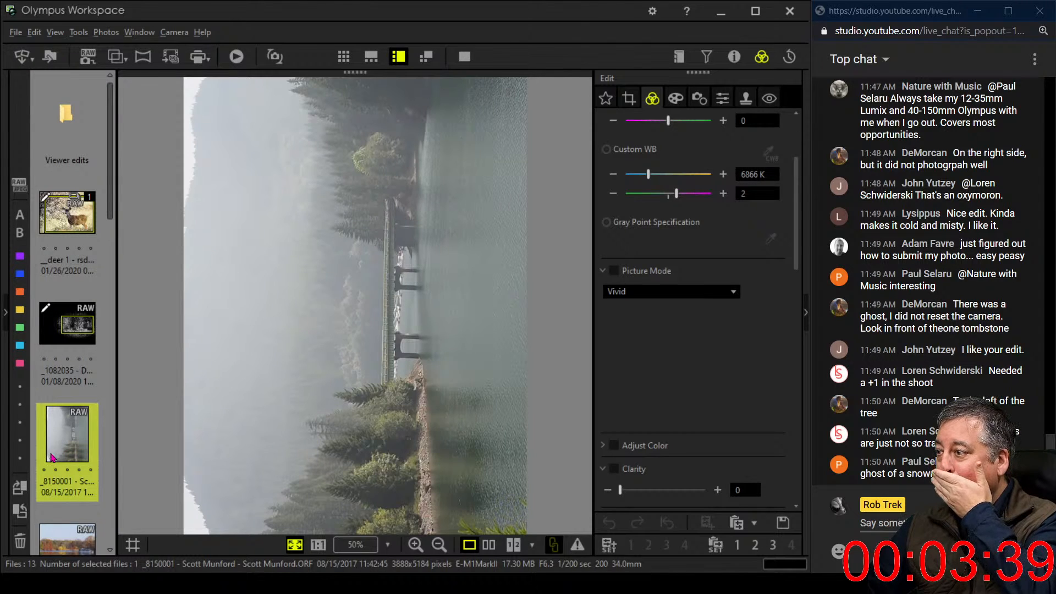
pyautogui.click(50, 455)
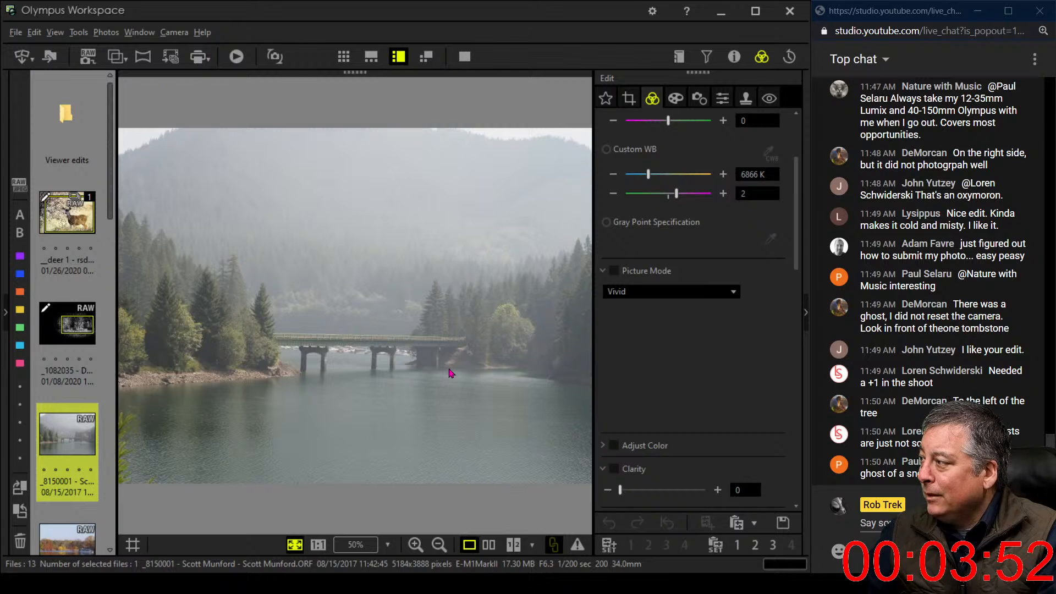
# Enable cropping on the lake photo and set its tilt adjustment to -1.1 to level the scene.
pyautogui.click(628, 98)
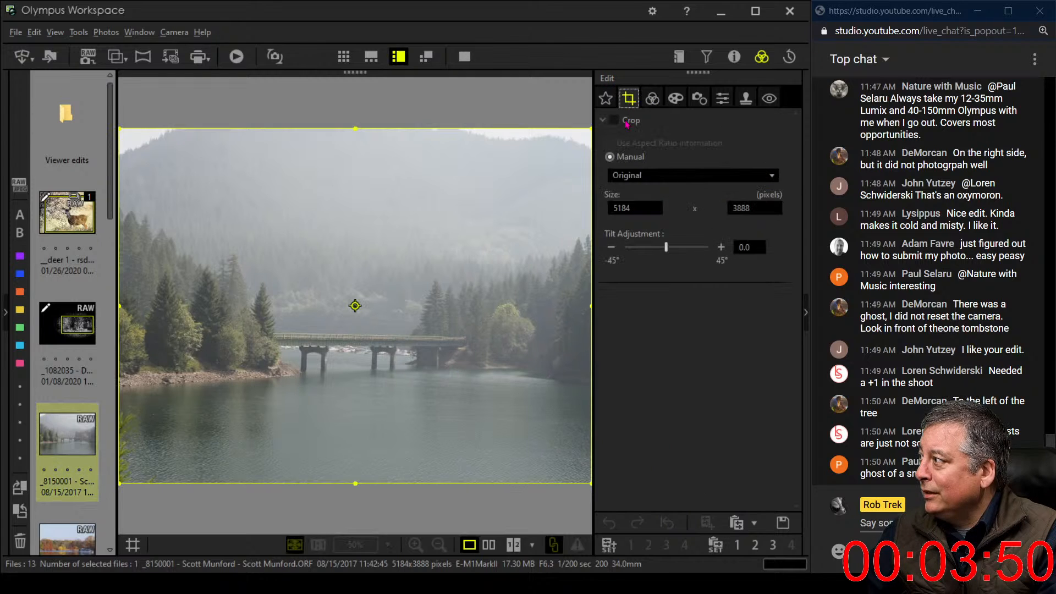
pyautogui.click(616, 248)
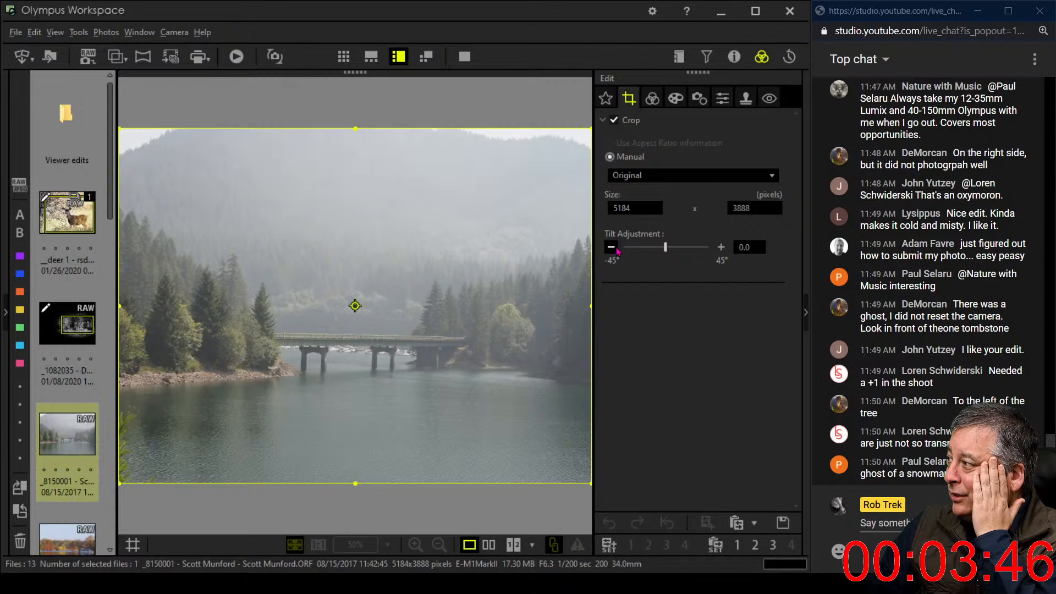
pyautogui.click(616, 249)
pyautogui.click(615, 249)
pyautogui.click(615, 250)
pyautogui.click(616, 249)
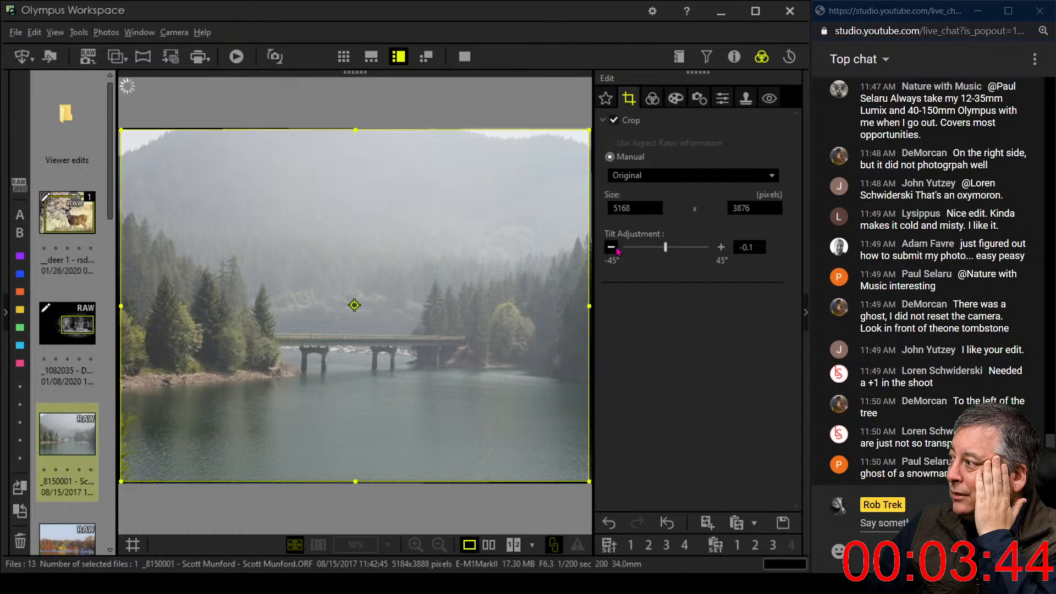
pyautogui.click(615, 249)
pyautogui.click(615, 249)
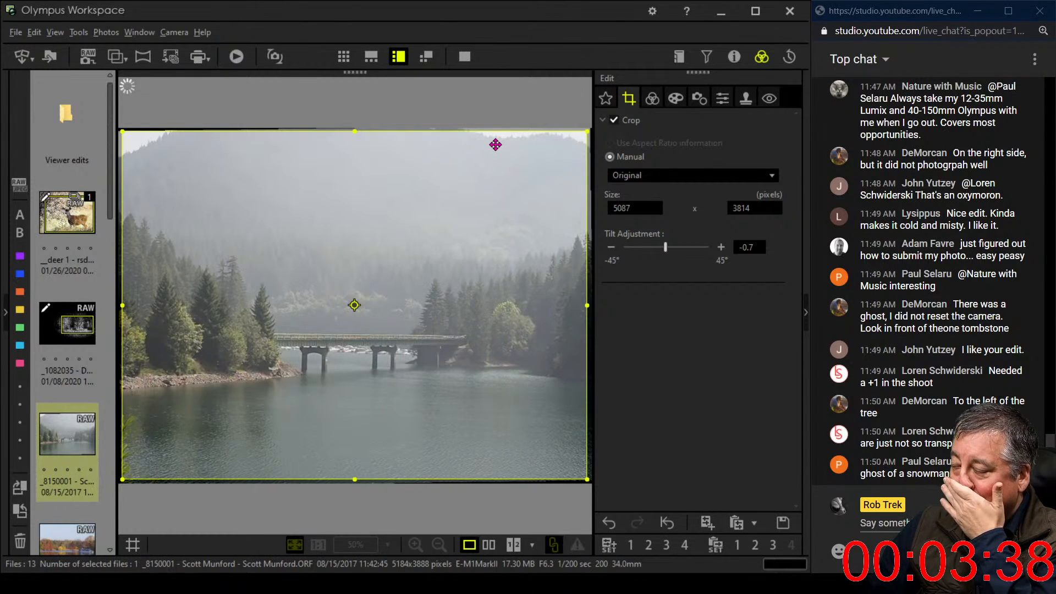
pyautogui.click(611, 249)
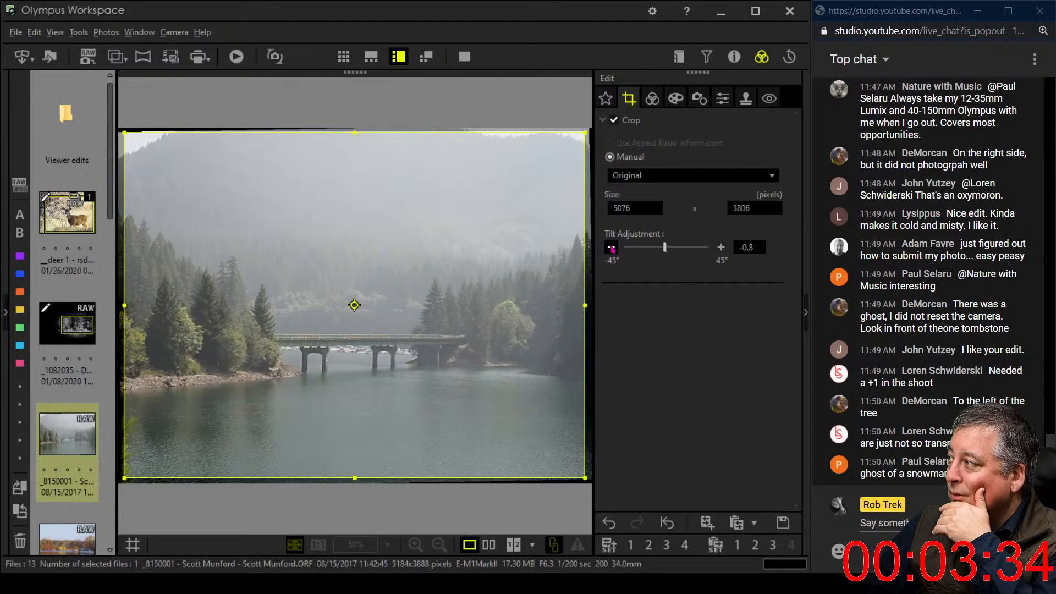
pyautogui.click(611, 249)
pyautogui.click(612, 248)
pyautogui.click(611, 248)
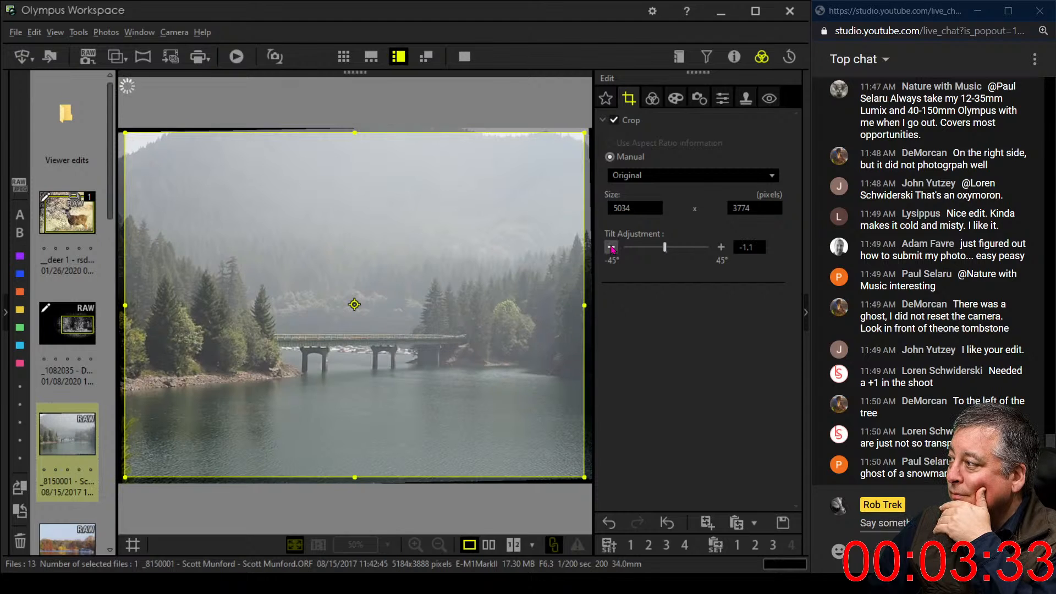
# Crop the photo at 16:9 to 3944 x 2217 pixels and position the frame over the bridge and left-bank trees.
pyautogui.click(646, 176)
pyautogui.click(646, 229)
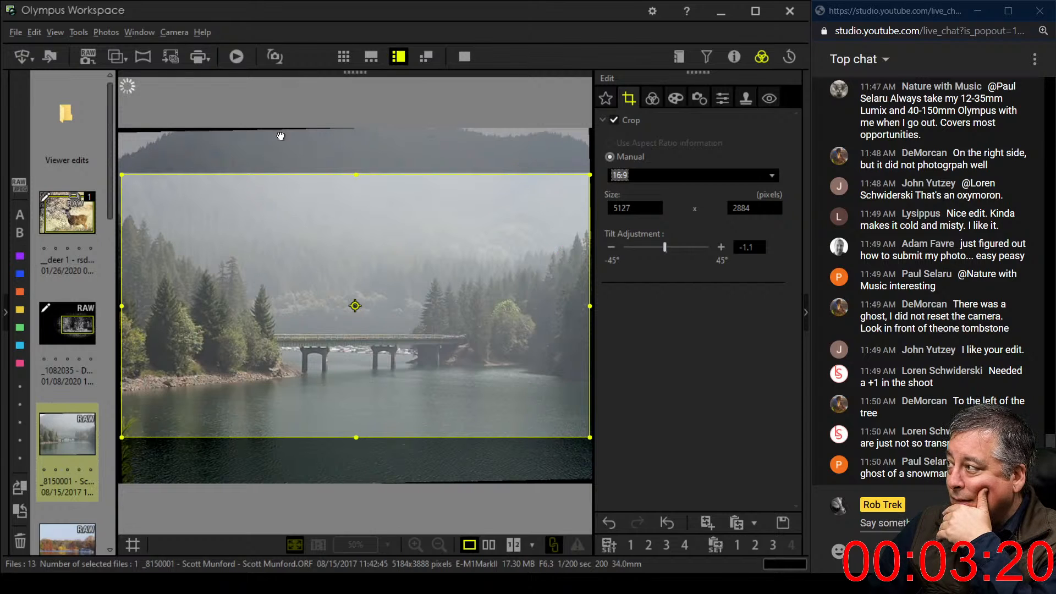
pyautogui.moveTo(358, 177); pyautogui.dragTo(377, 238)
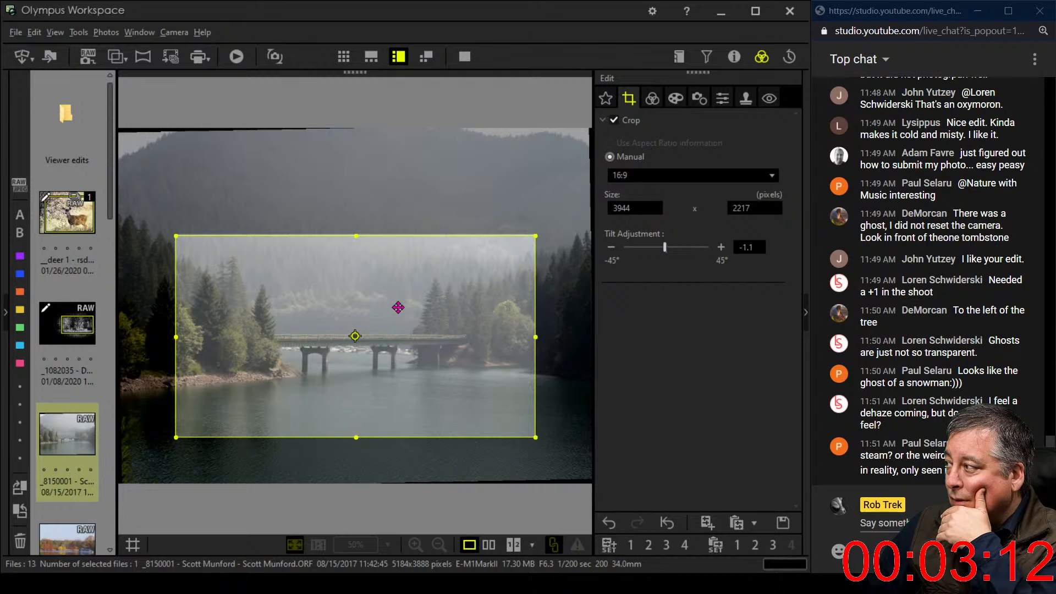
pyautogui.moveTo(398, 307); pyautogui.dragTo(353, 323)
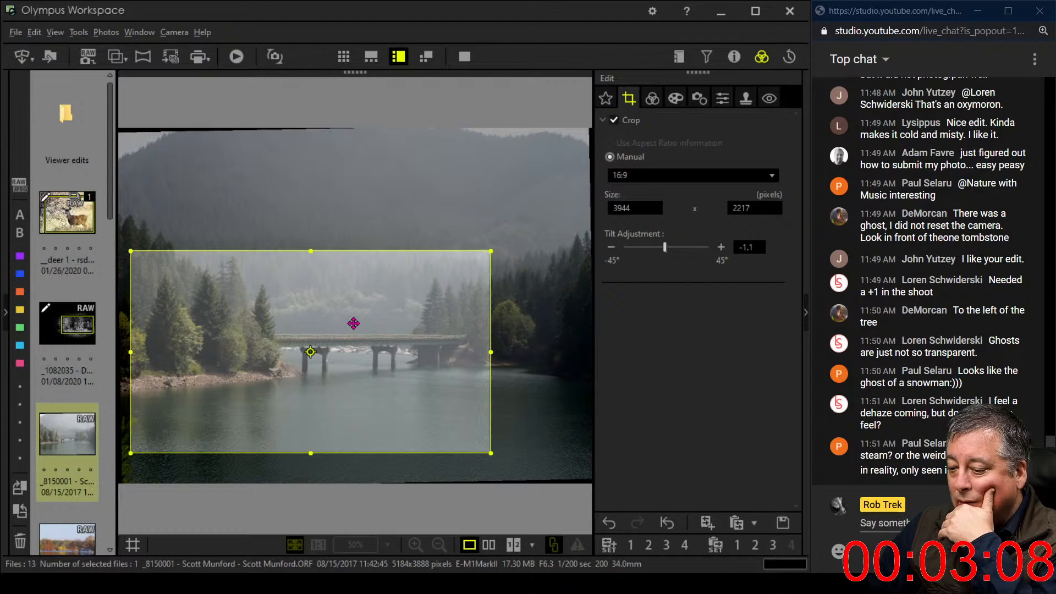
pyautogui.moveTo(353, 324); pyautogui.dragTo(352, 316)
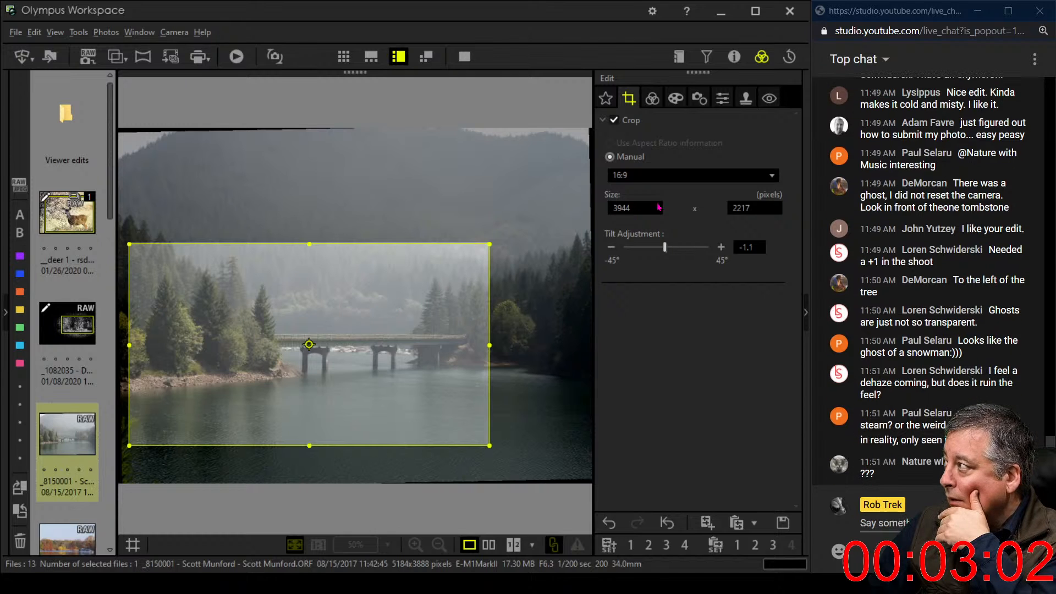
# Check the camera, lens and exposure details of the lake photo, then hide them again.
pyautogui.click(652, 98)
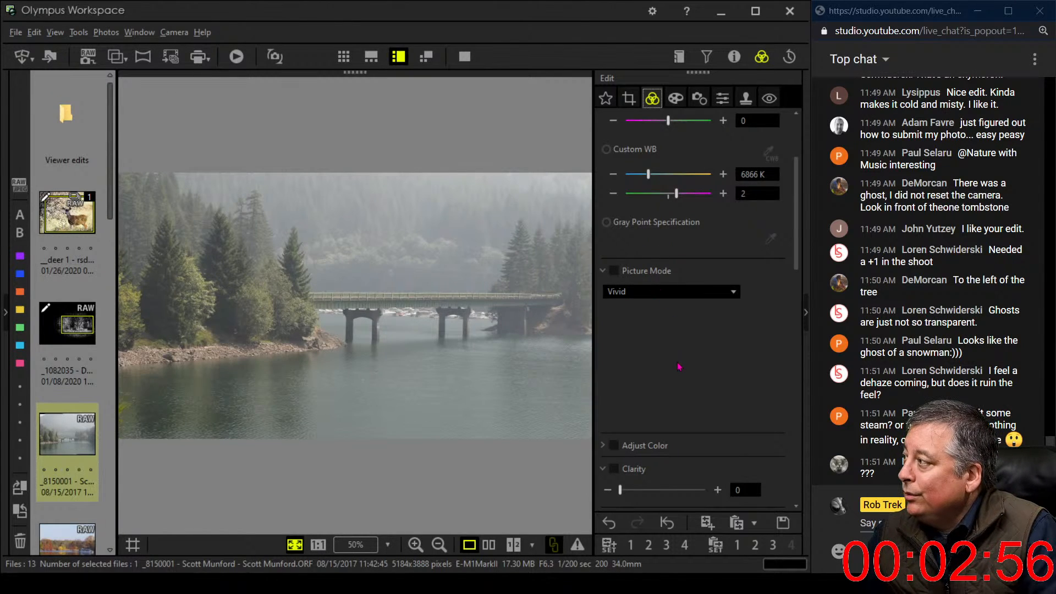
pyautogui.scroll(1, 679, 369)
pyautogui.scroll(3, 679, 370)
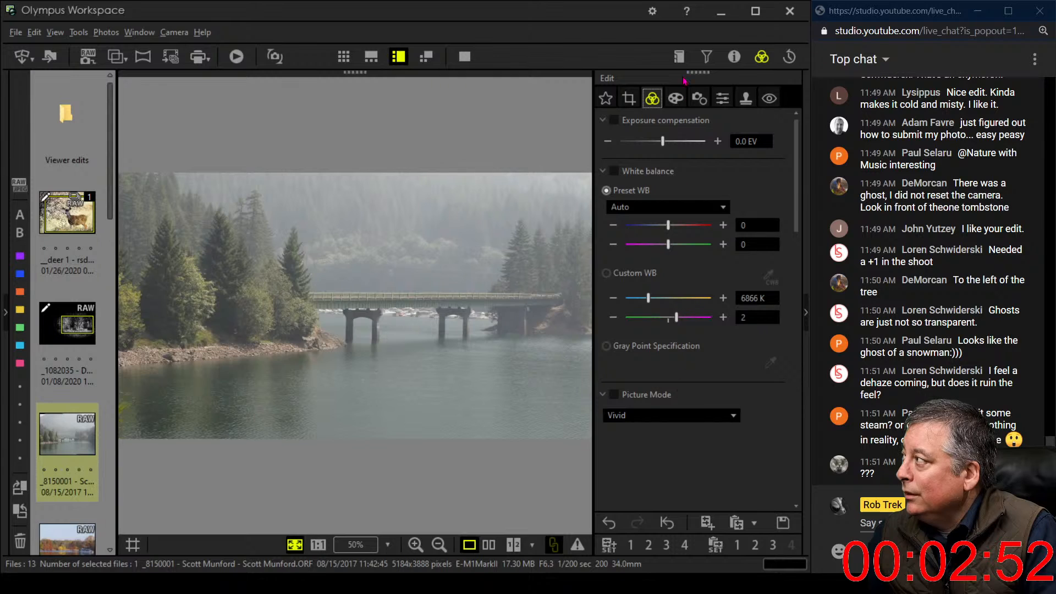
pyautogui.click(734, 57)
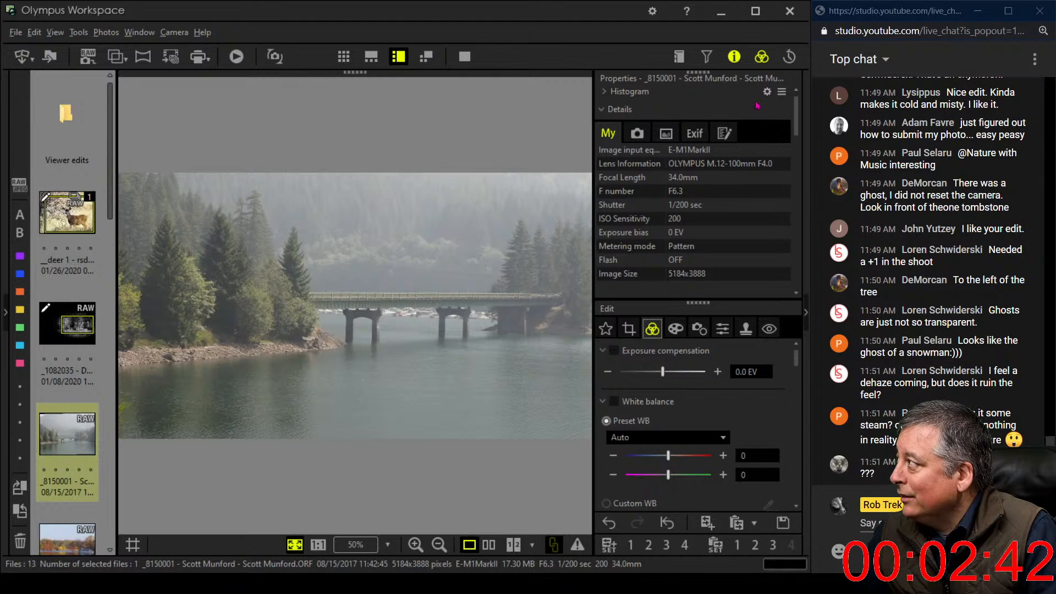
pyautogui.click(739, 63)
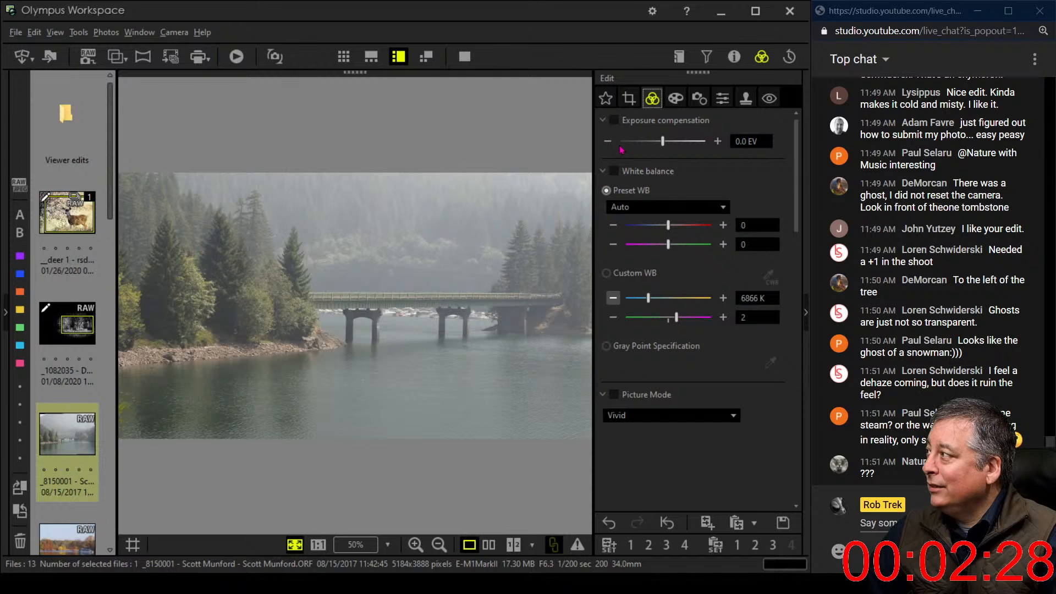
# Increase the counter-tilt of the cropped lake photo to -2.0.
pyautogui.click(629, 98)
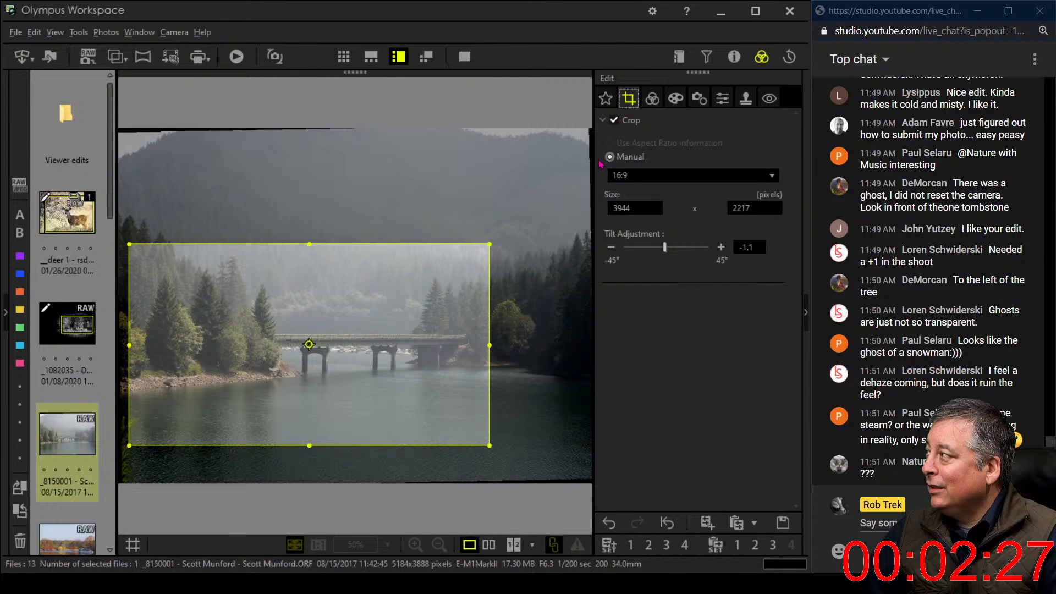
pyautogui.click(611, 248)
pyautogui.click(610, 247)
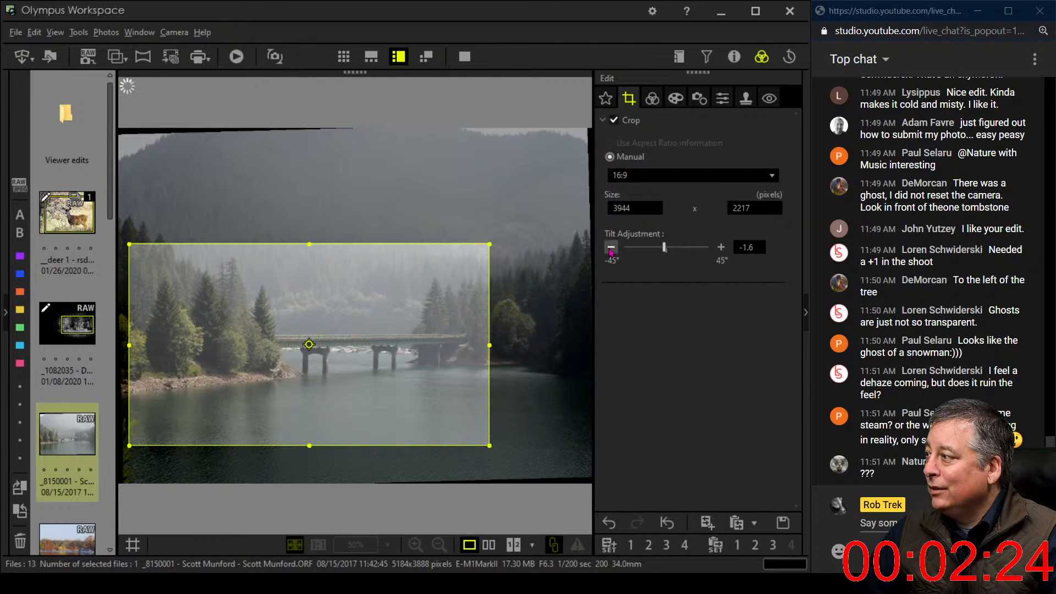
pyautogui.click(610, 247)
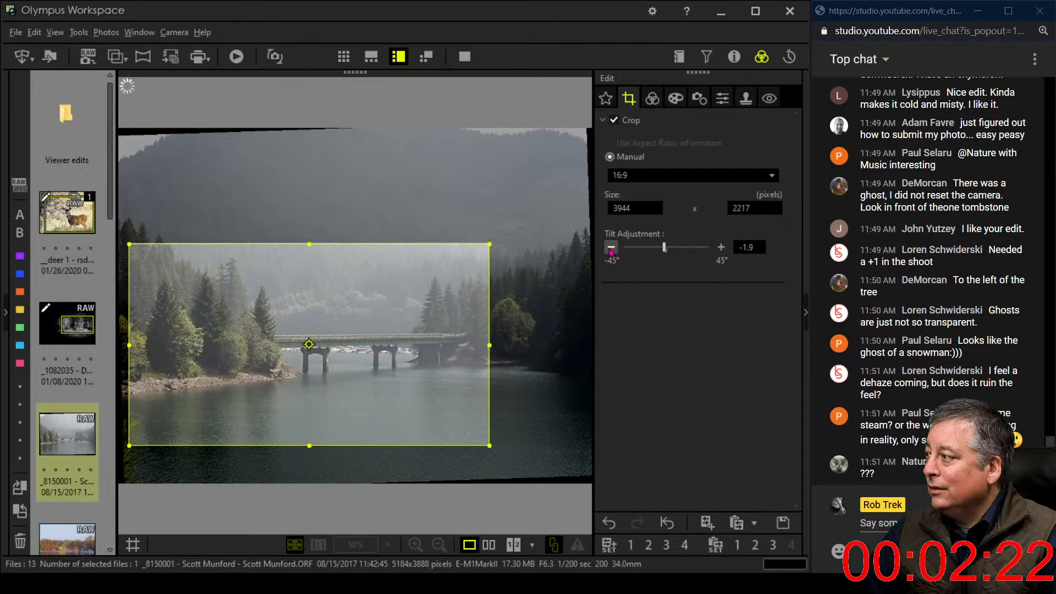
pyautogui.click(610, 247)
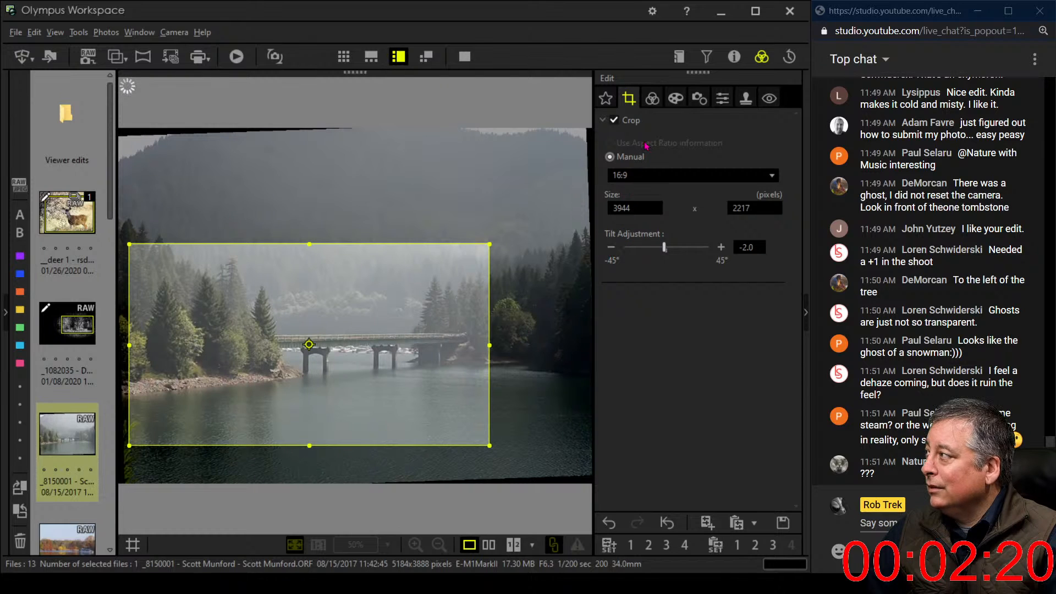
# Set Dehaze to 100 and Clarity to 25 on the lake photo.
pyautogui.click(652, 98)
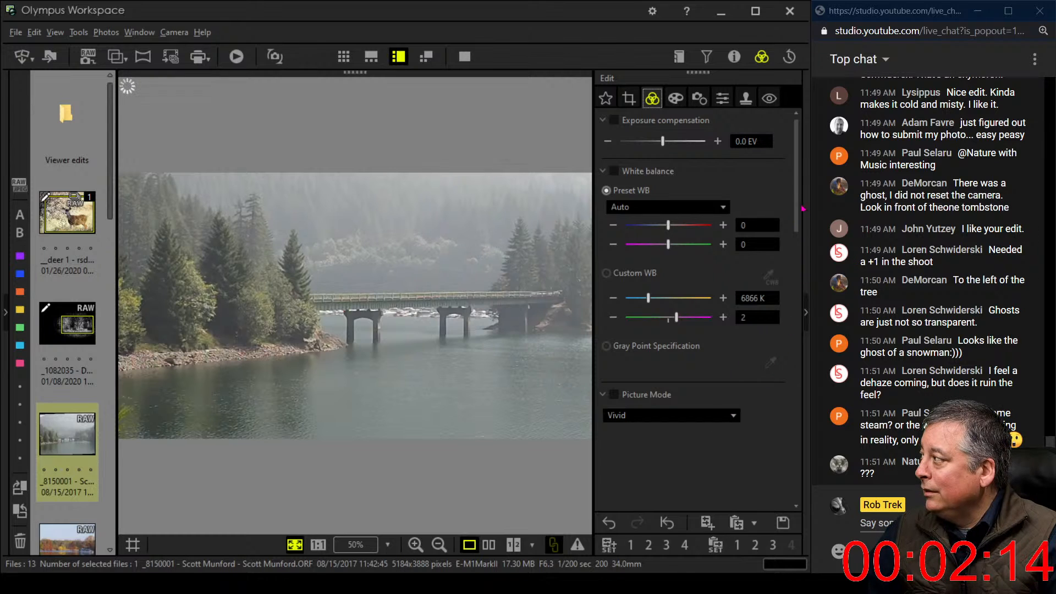
pyautogui.moveTo(795, 218); pyautogui.dragTo(798, 311)
pyautogui.moveTo(620, 318); pyautogui.dragTo(701, 324)
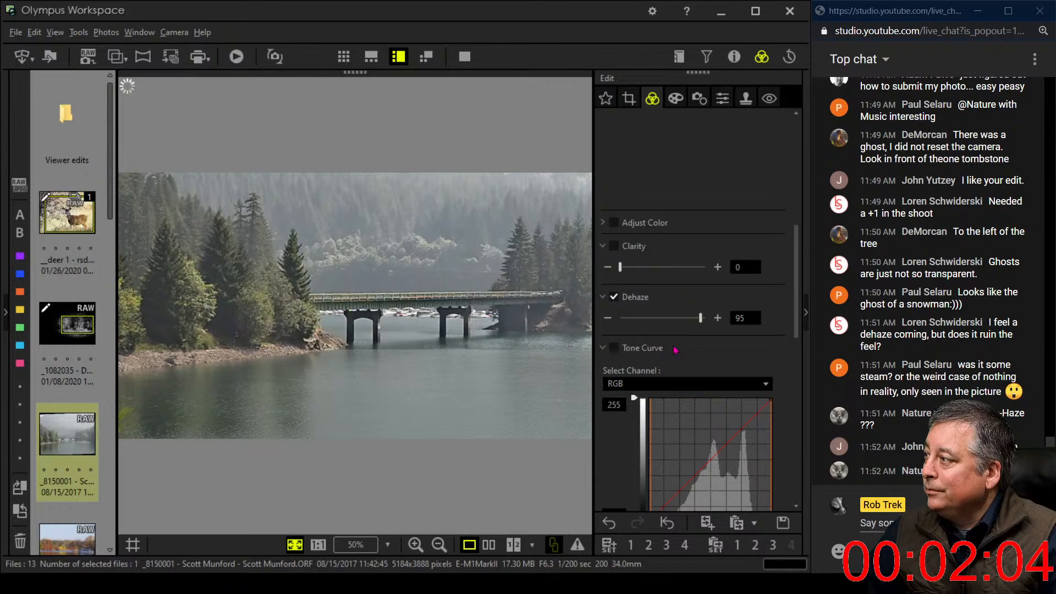
pyautogui.moveTo(700, 319); pyautogui.dragTo(717, 323)
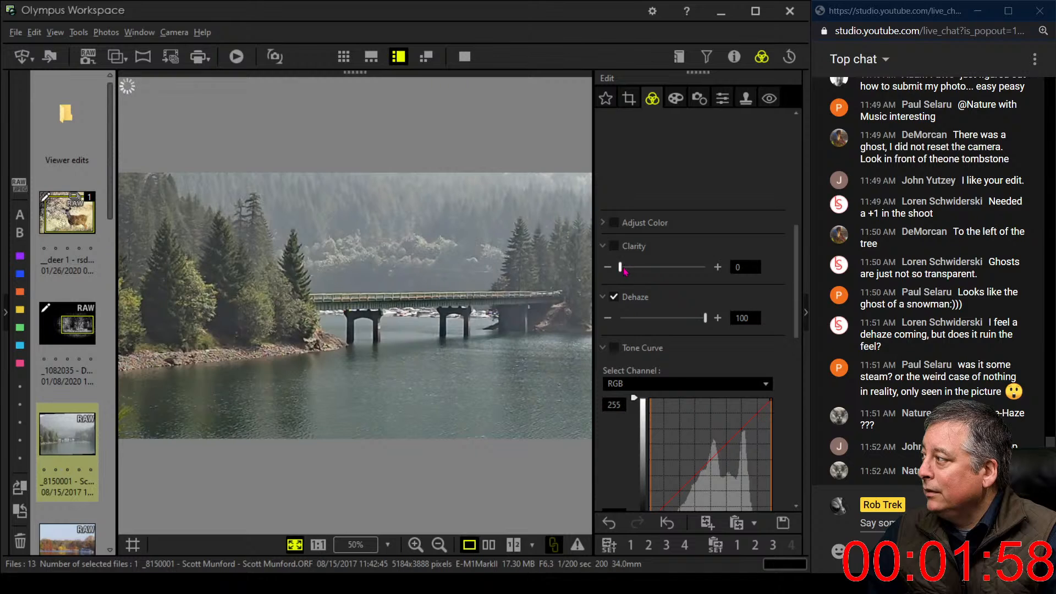
pyautogui.moveTo(623, 270); pyautogui.dragTo(645, 269)
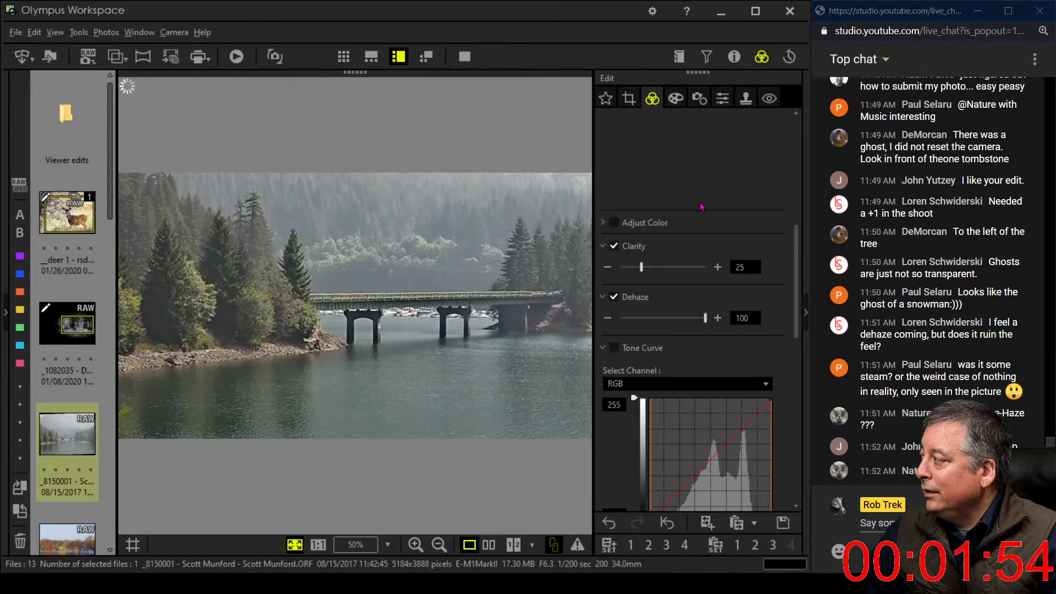
# Change the picture mode to Monotone and apply the Green B&W filter.
pyautogui.scroll(5, 707, 214)
pyautogui.scroll(3, 700, 206)
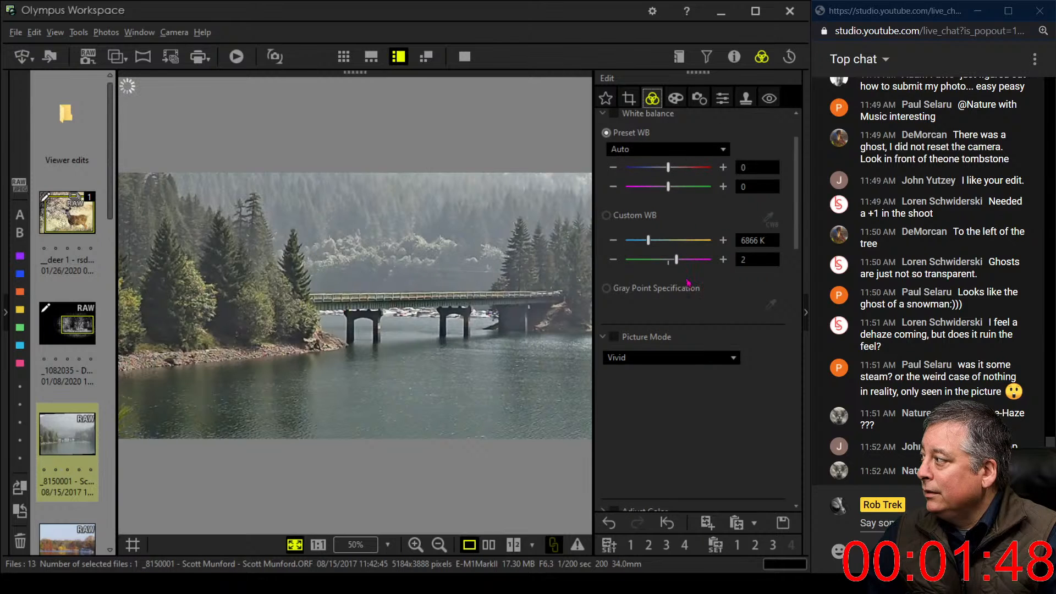
pyautogui.click(691, 359)
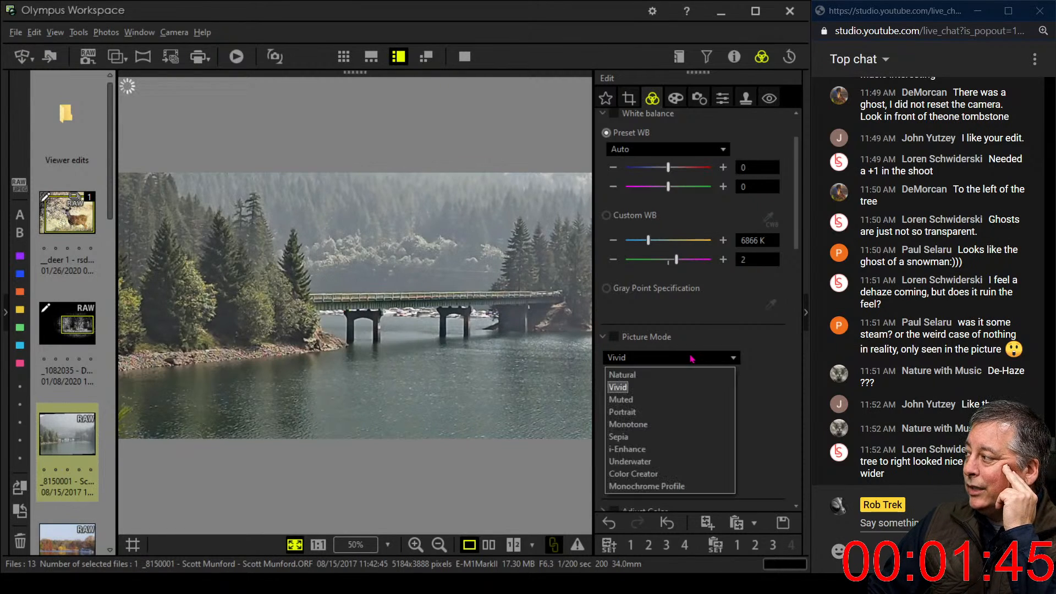
pyautogui.click(677, 425)
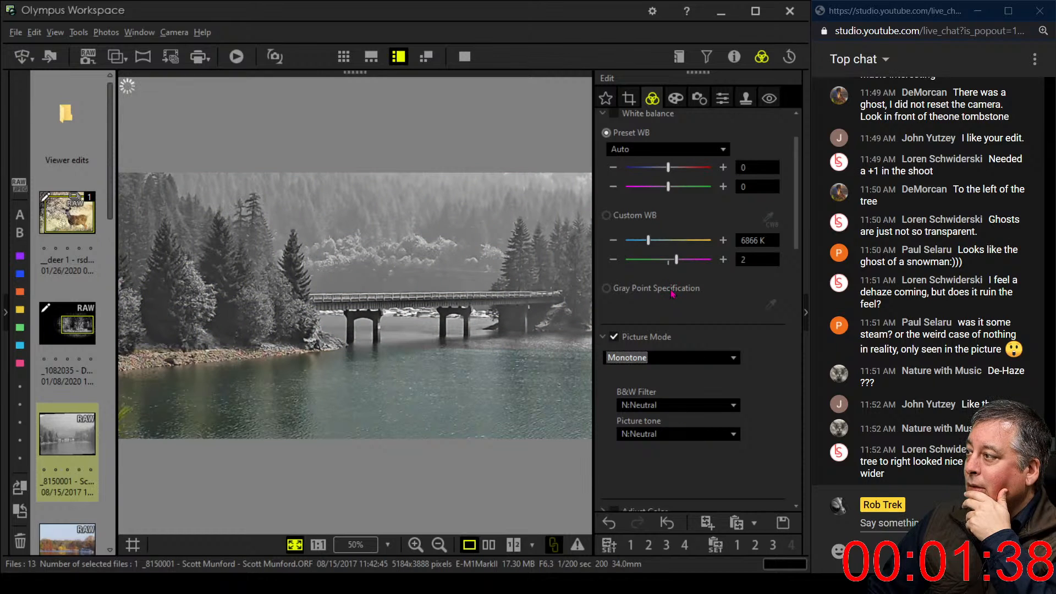
pyautogui.moveTo(795, 165); pyautogui.dragTo(801, 202)
pyautogui.moveTo(801, 229)
pyautogui.mouseDown()
pyautogui.moveTo(802, 259)
pyautogui.moveTo(803, 240)
pyautogui.mouseUp()
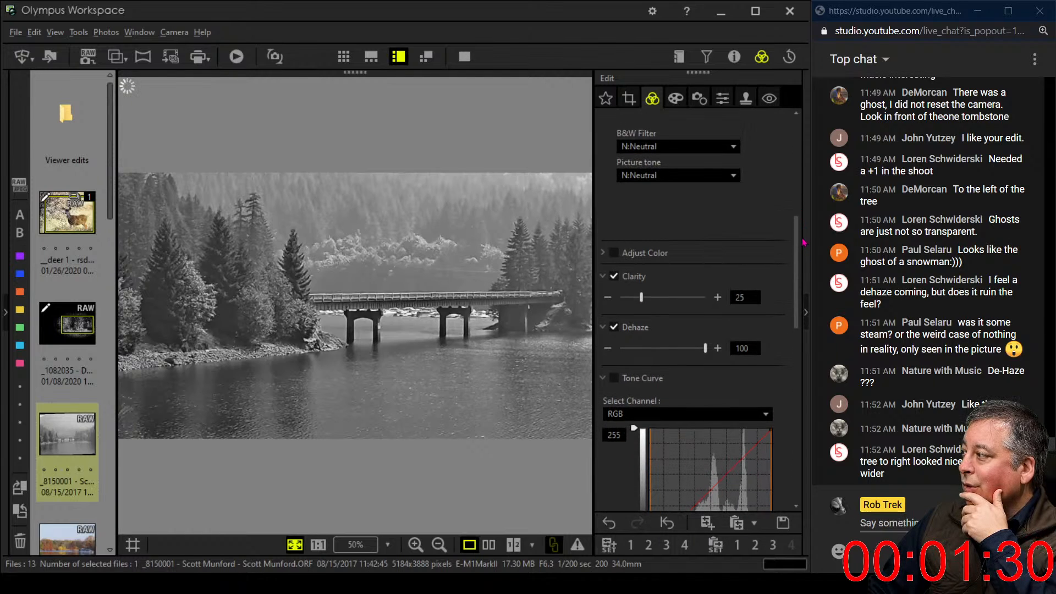
pyautogui.click(690, 147)
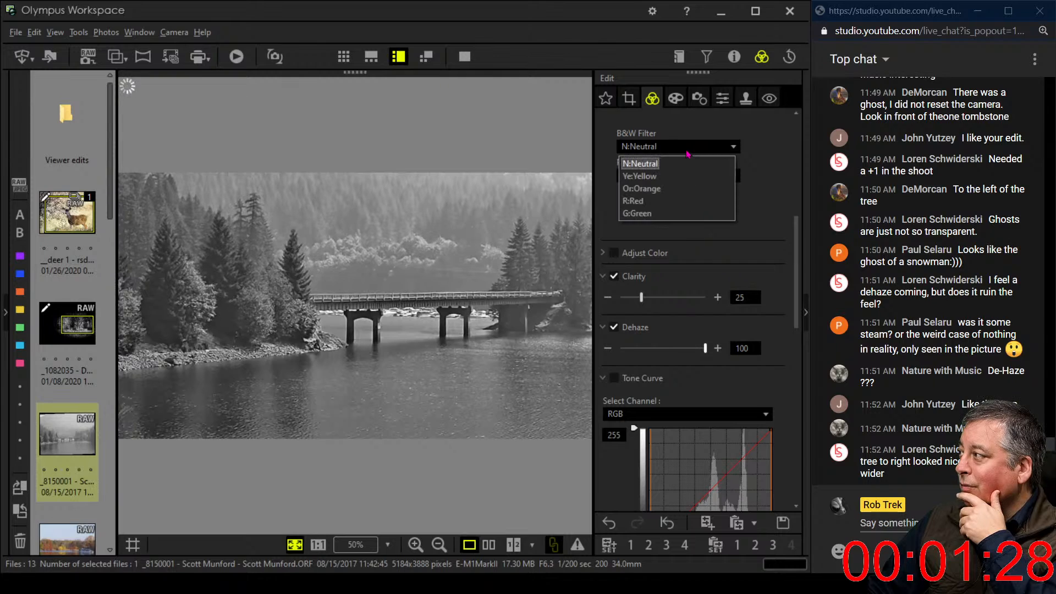
pyautogui.click(669, 213)
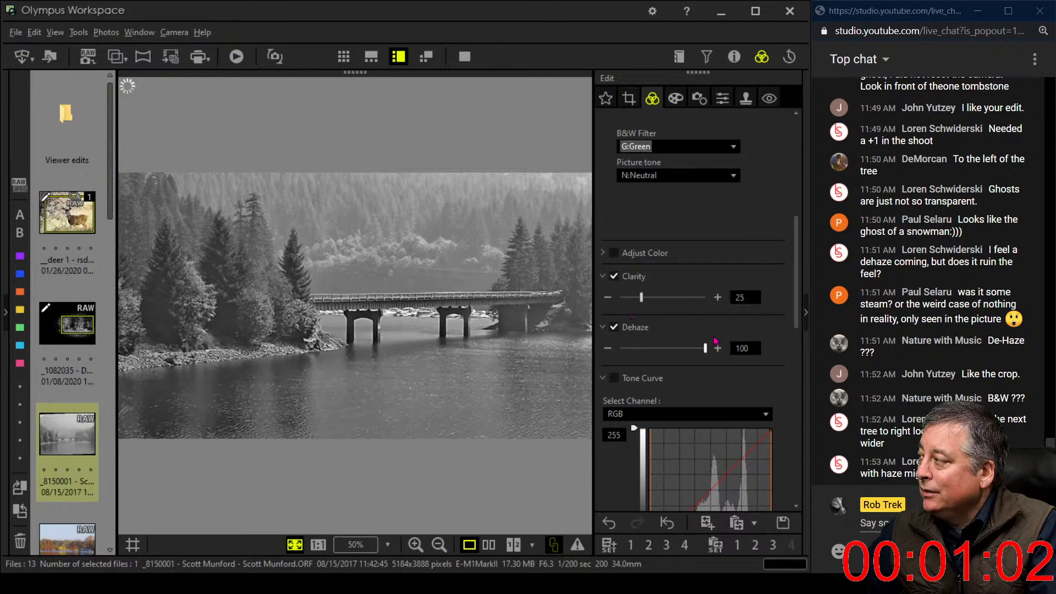
# Add a shadow point to the RGB tone curve of the lake photo and pull it down to darken the dark tones.
pyautogui.scroll(-1, 793, 285)
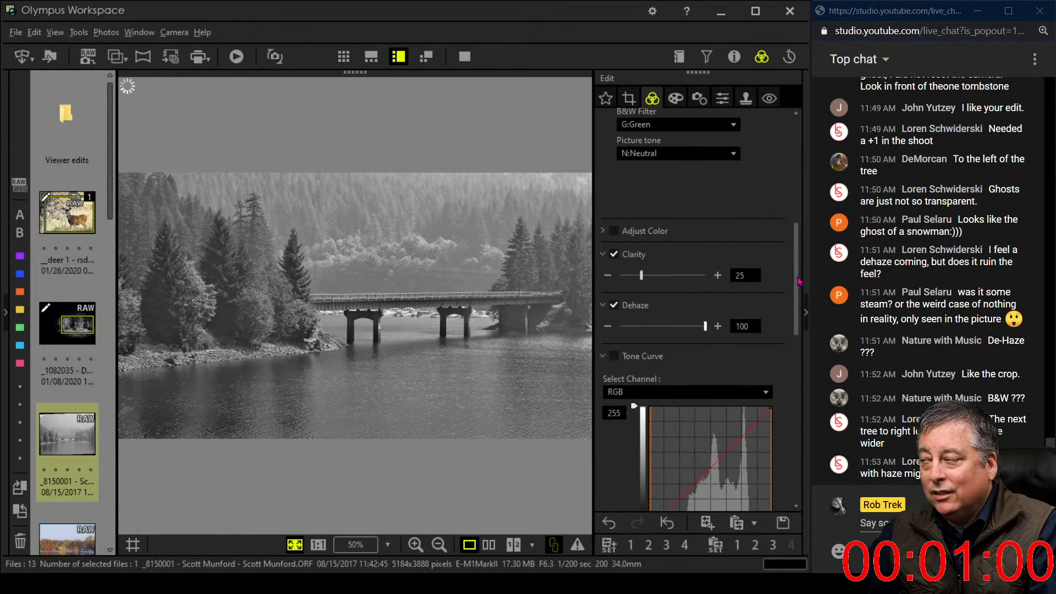
pyautogui.scroll(-2, 798, 282)
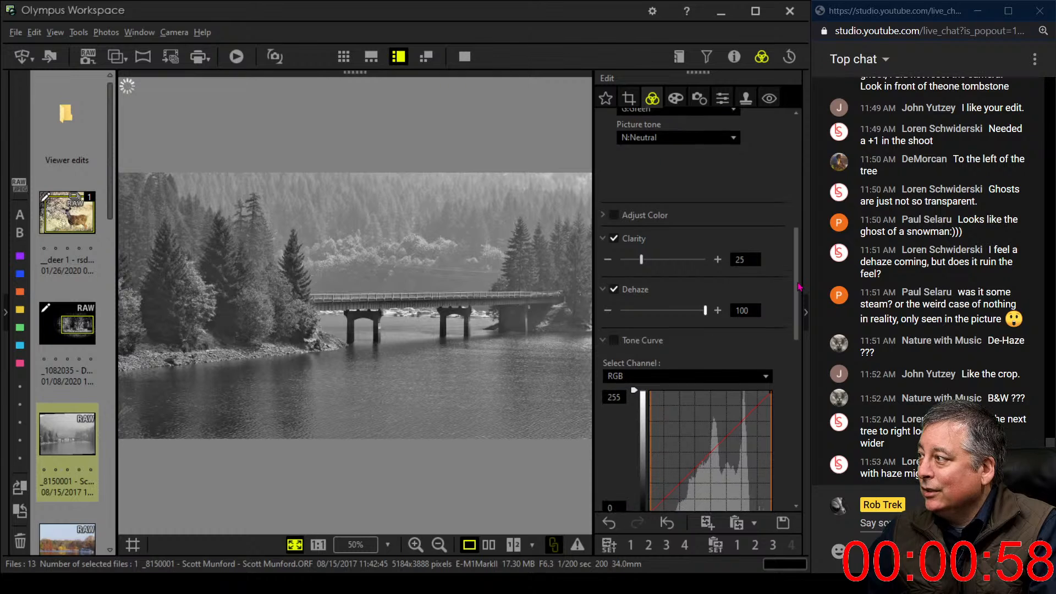
pyautogui.scroll(-3, 799, 289)
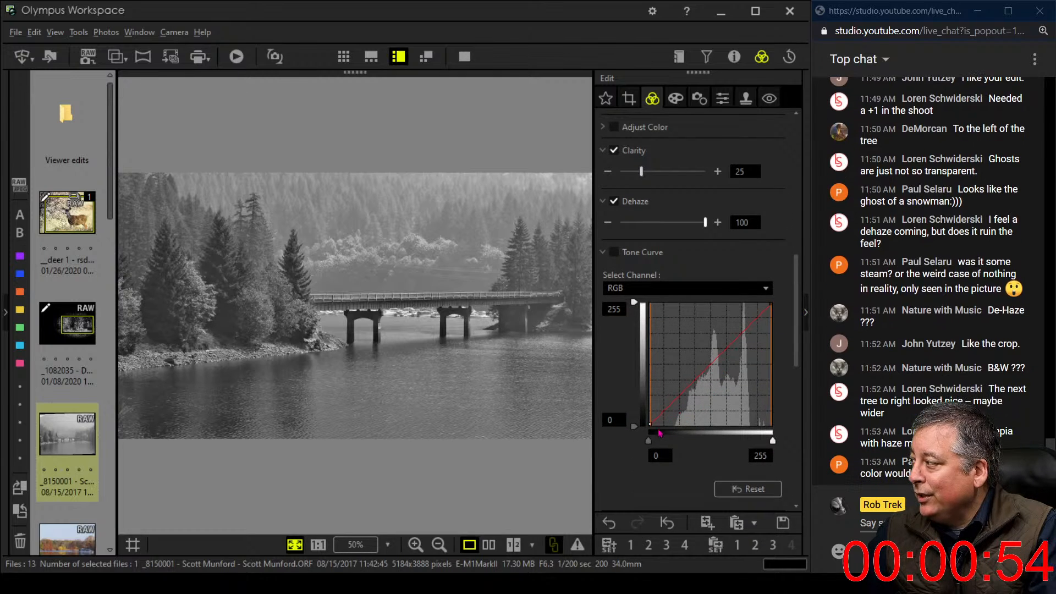
pyautogui.click(670, 406)
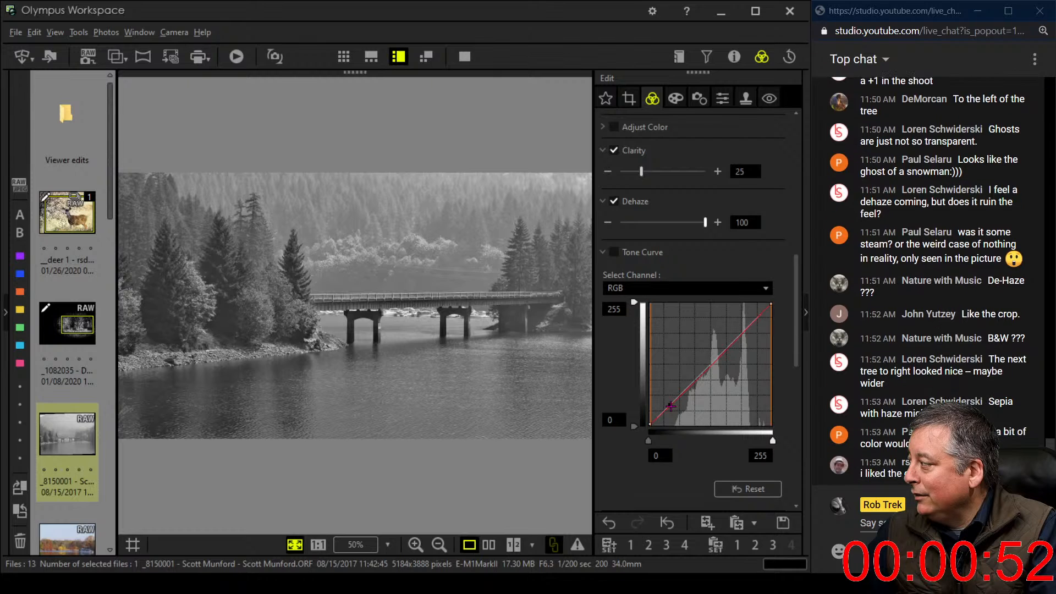
pyautogui.moveTo(670, 406); pyautogui.dragTo(673, 417)
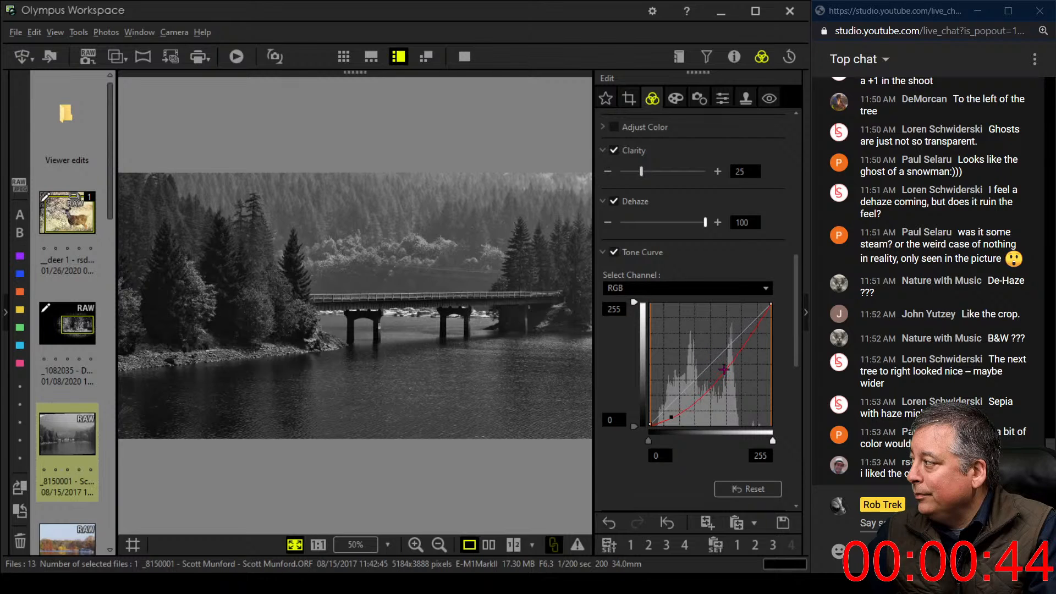
# Add a midtone point near the RGB curve's diagonal and raise the shadow point slightly to balance the contrast.
pyautogui.moveTo(728, 367); pyautogui.dragTo(725, 357)
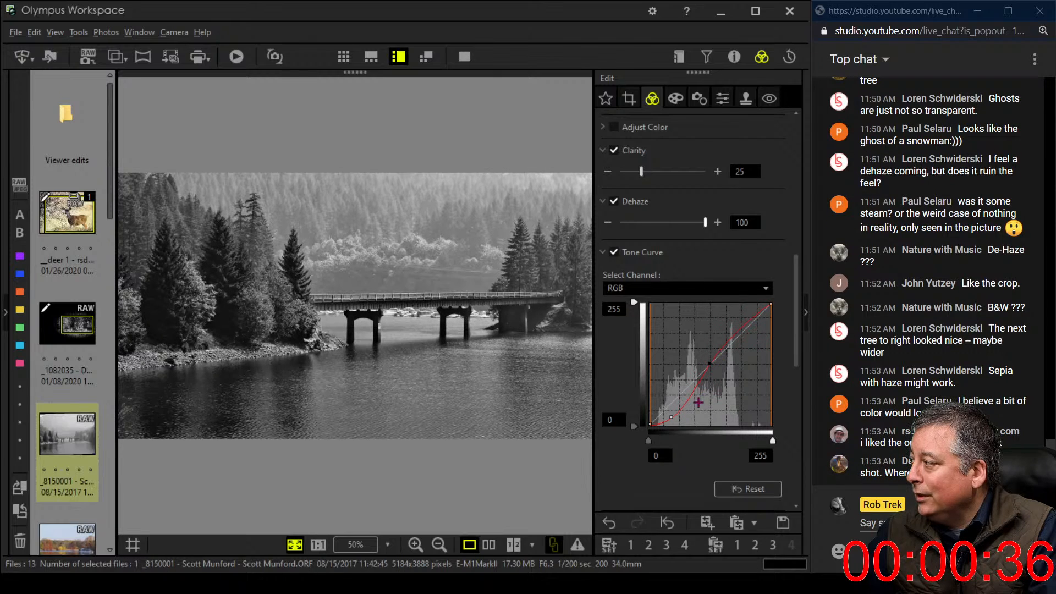
pyautogui.click(710, 363)
pyautogui.moveTo(671, 417); pyautogui.dragTo(673, 415)
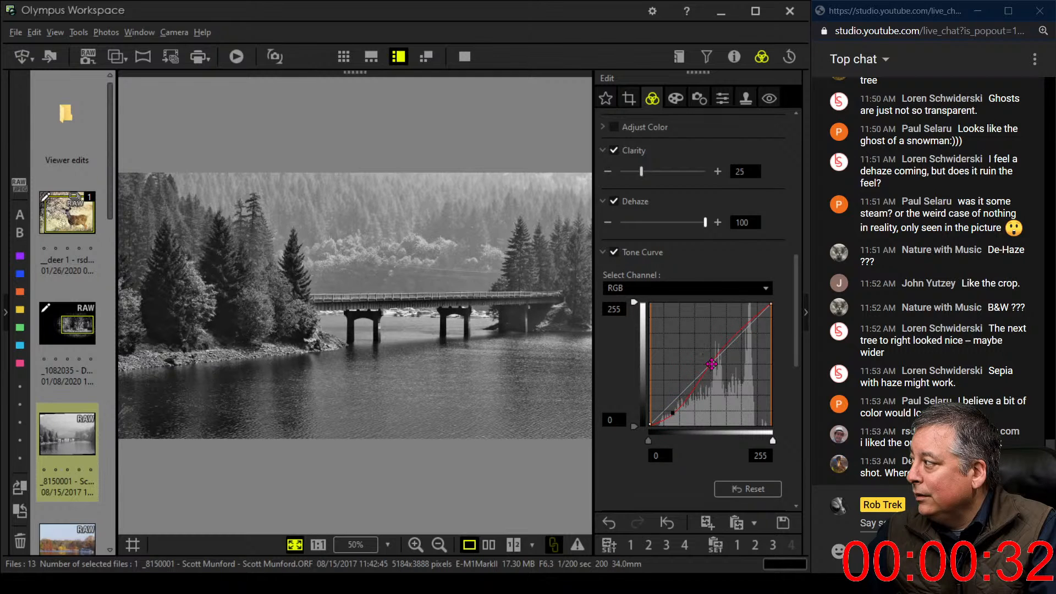
pyautogui.moveTo(710, 364); pyautogui.dragTo(717, 359)
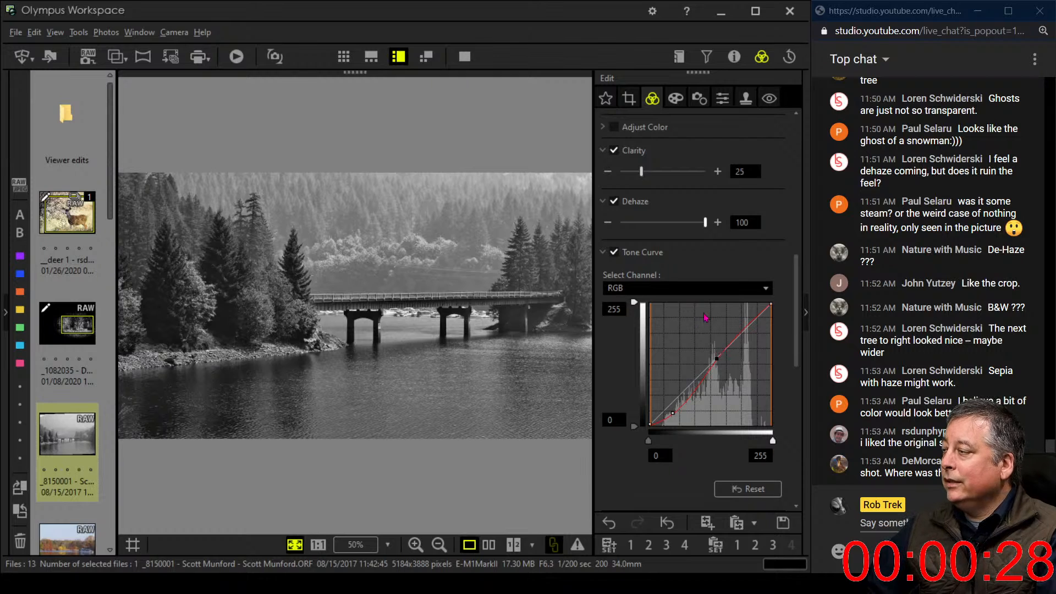
pyautogui.scroll(-1, 724, 458)
pyautogui.scroll(1, 724, 459)
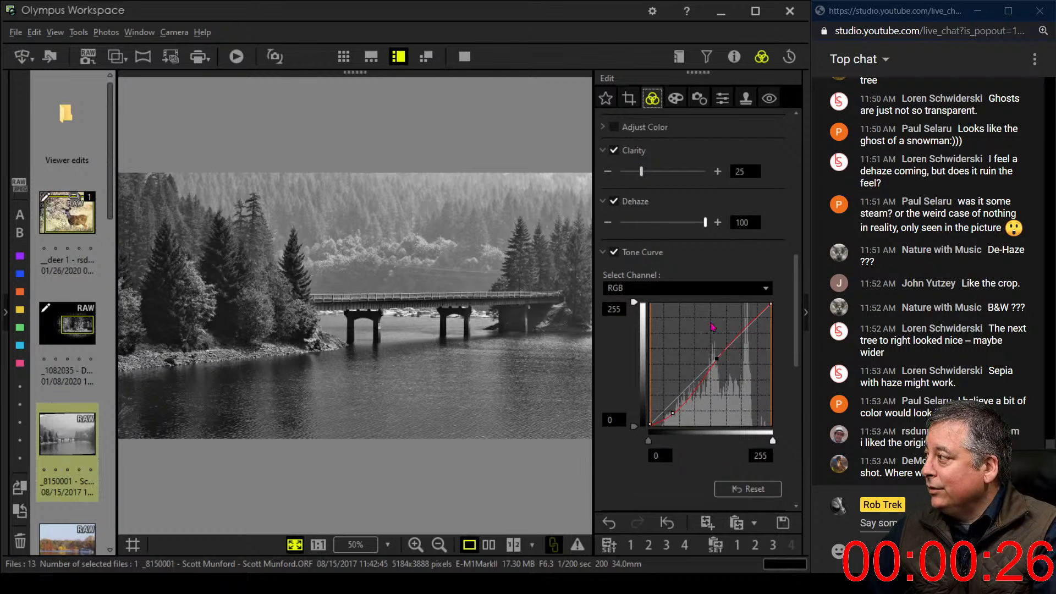
# Lower the shadows of the blue channel's tone curve and anchor its highlights near the diagonal for a warm, sepia-like tint.
pyautogui.click(713, 288)
pyautogui.click(689, 343)
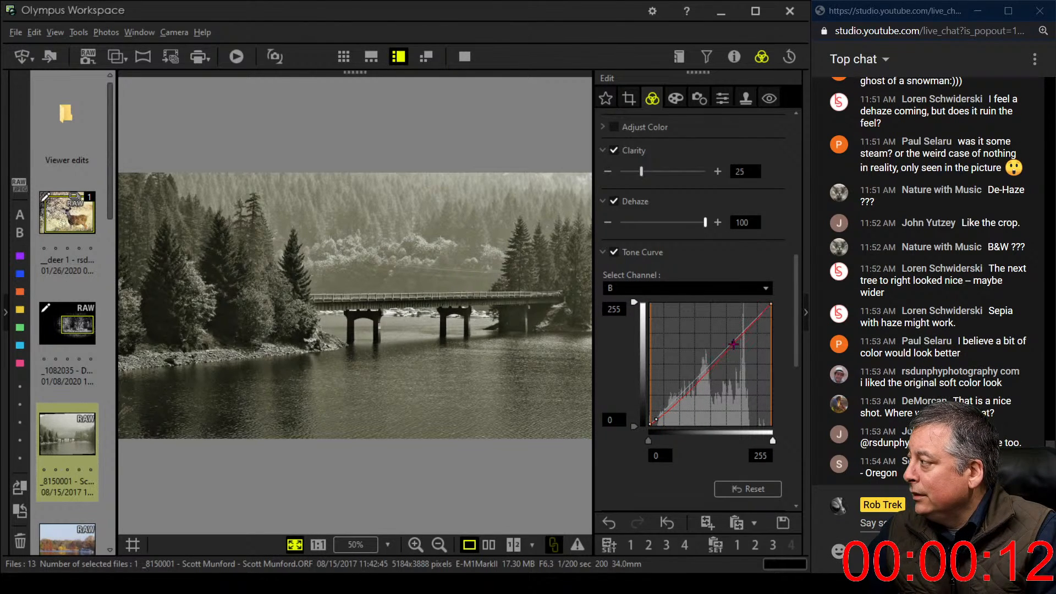
pyautogui.moveTo(728, 353); pyautogui.dragTo(732, 341)
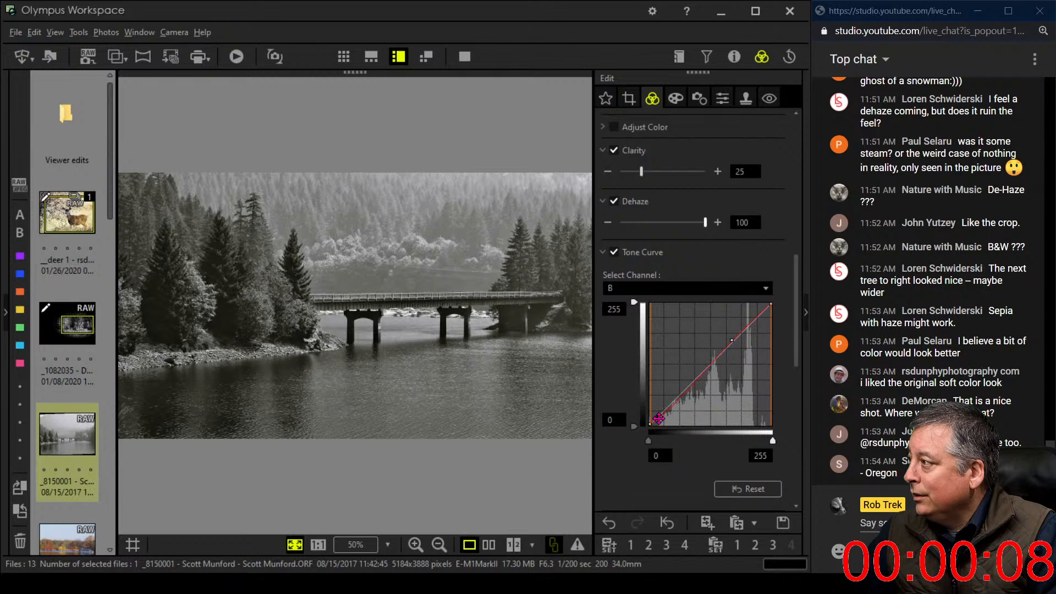
pyautogui.moveTo(658, 419); pyautogui.dragTo(661, 421)
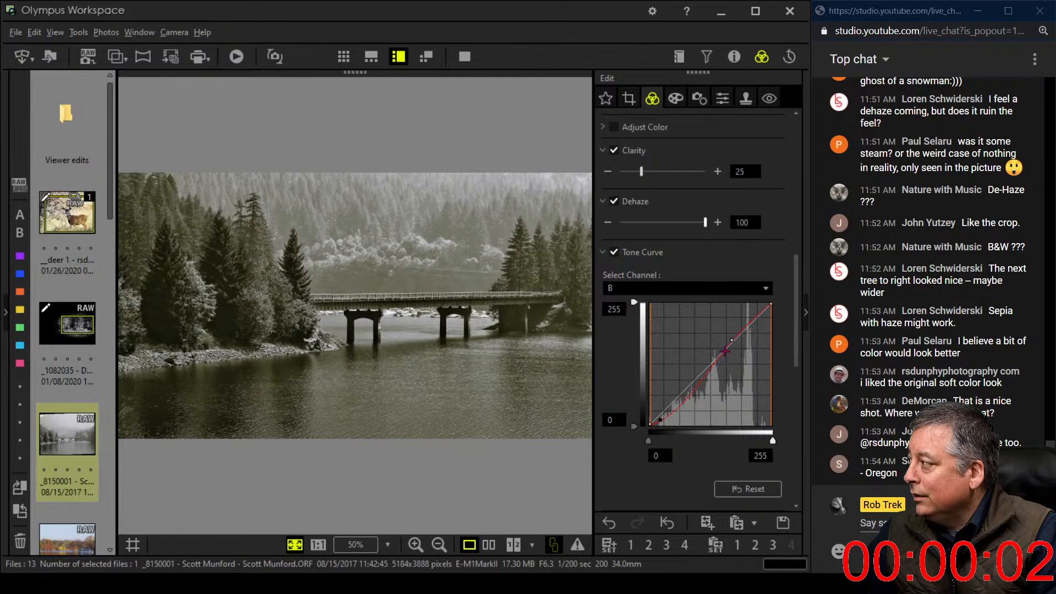
pyautogui.moveTo(732, 341); pyautogui.dragTo(743, 334)
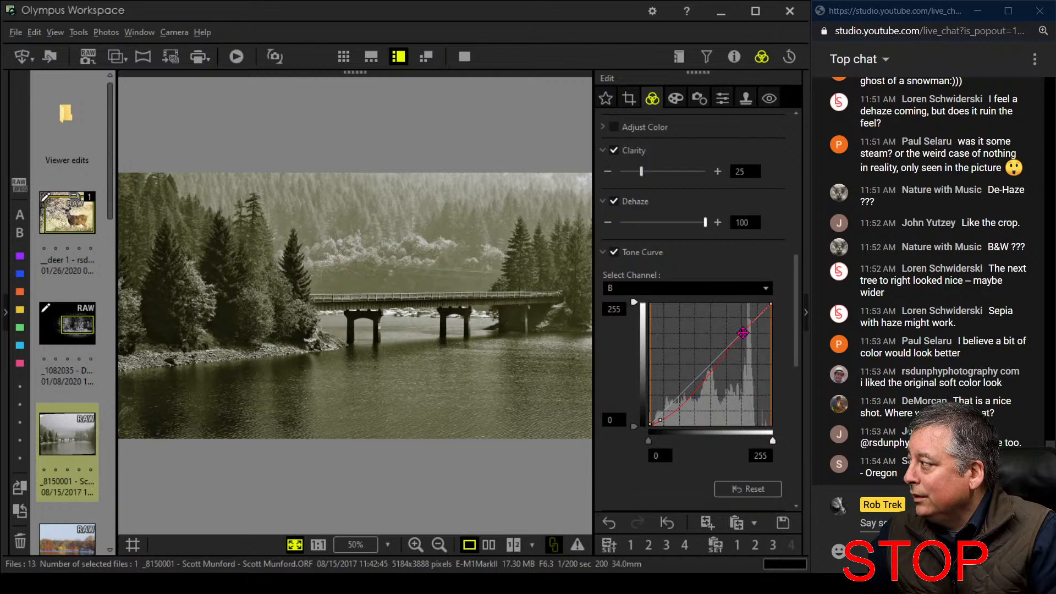
# Fine-tune the blue curve by raising its shadow point slightly and moving the highlight point closer to the bright end.
pyautogui.moveTo(660, 420); pyautogui.dragTo(661, 416)
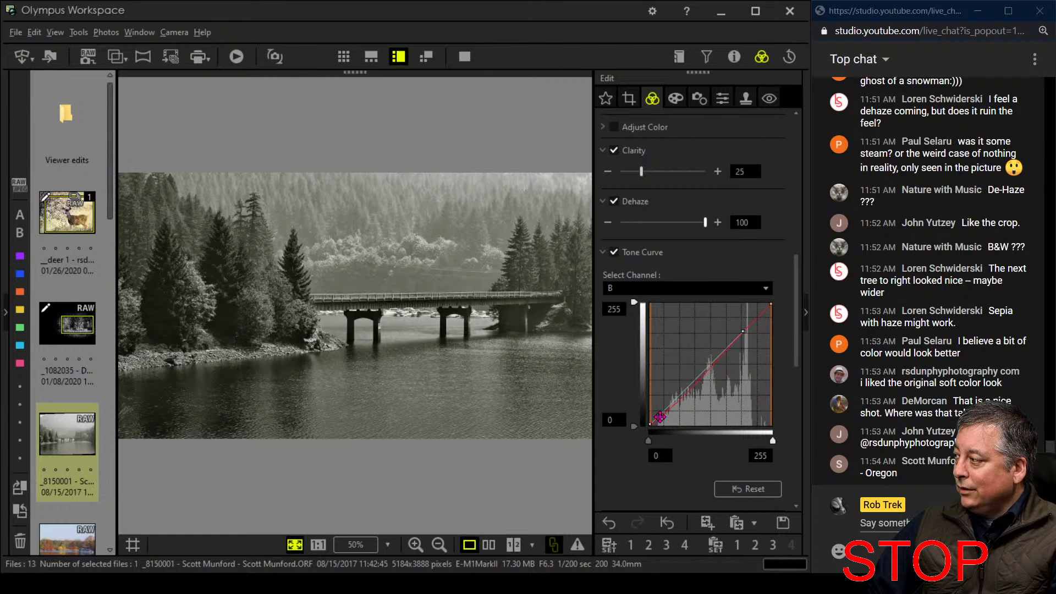
pyautogui.moveTo(660, 416); pyautogui.dragTo(660, 419)
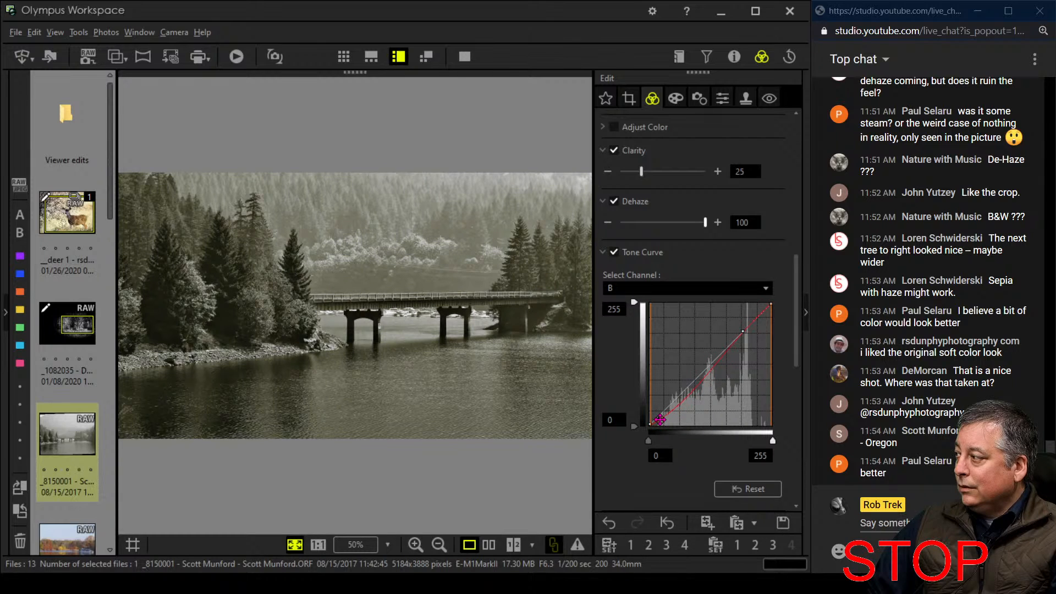
pyautogui.moveTo(742, 332); pyautogui.dragTo(743, 328)
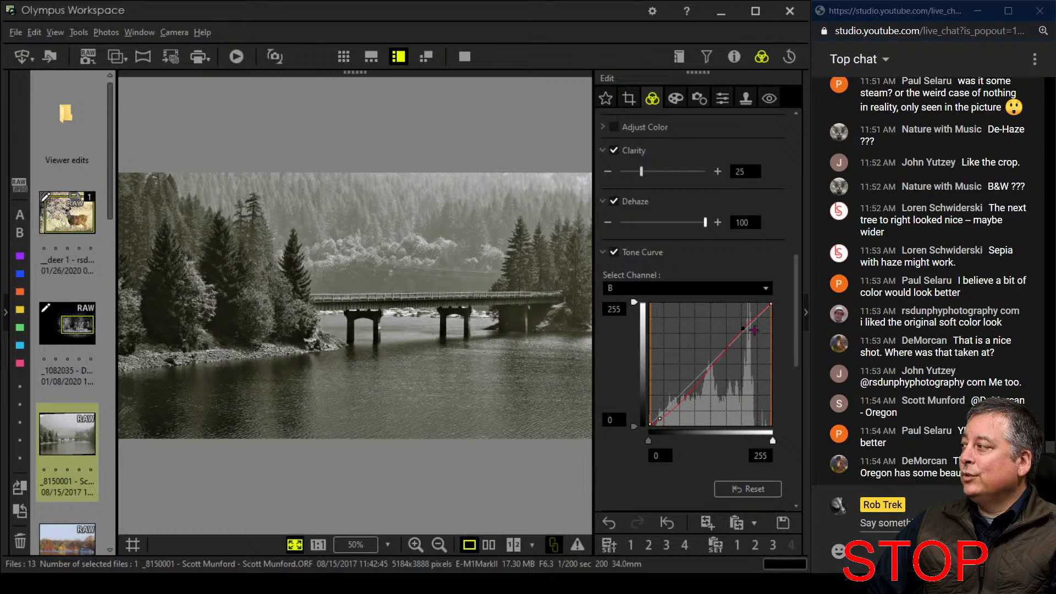
pyautogui.moveTo(743, 328)
pyautogui.mouseDown()
pyautogui.moveTo(760, 311)
pyautogui.moveTo(754, 320)
pyautogui.mouseUp()
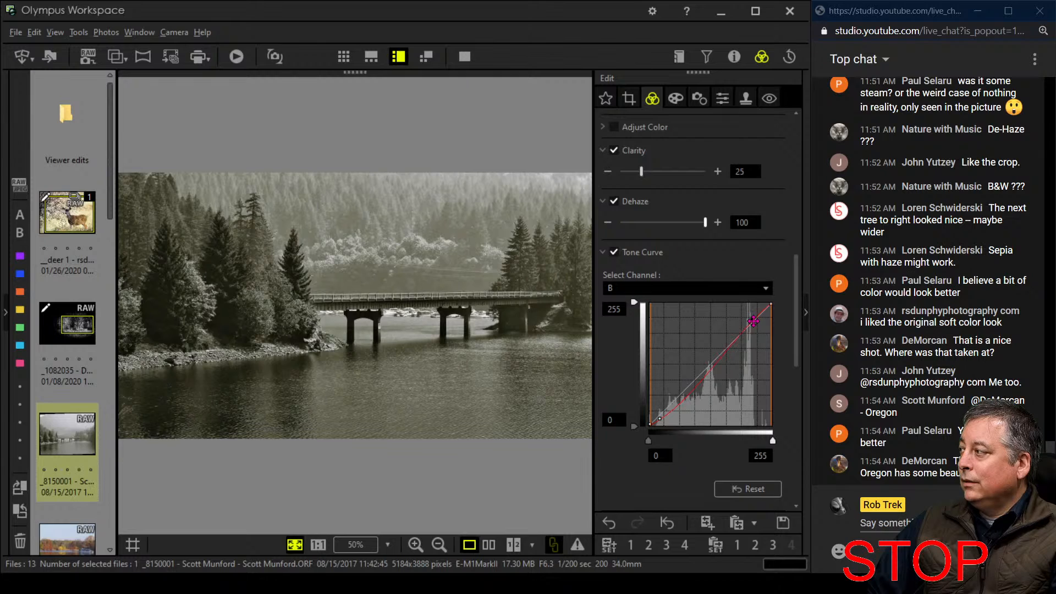
pyautogui.moveTo(661, 420); pyautogui.dragTo(662, 417)
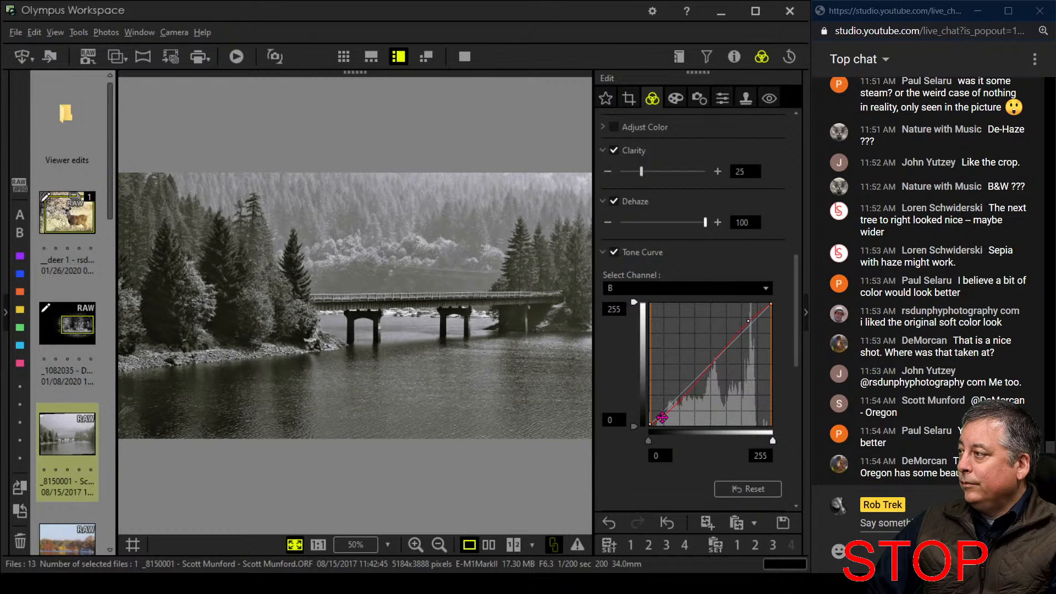
# Look at the red channel's tone curve, and add a point in the deep shadows of the green channel's curve.
pyautogui.click(673, 297)
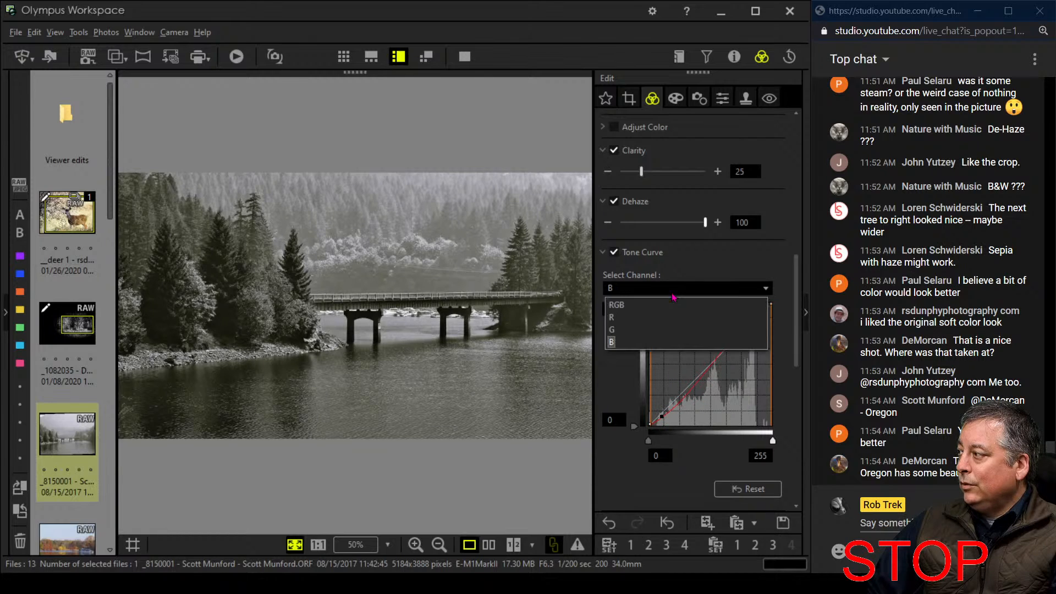
pyautogui.click(654, 318)
pyautogui.click(660, 291)
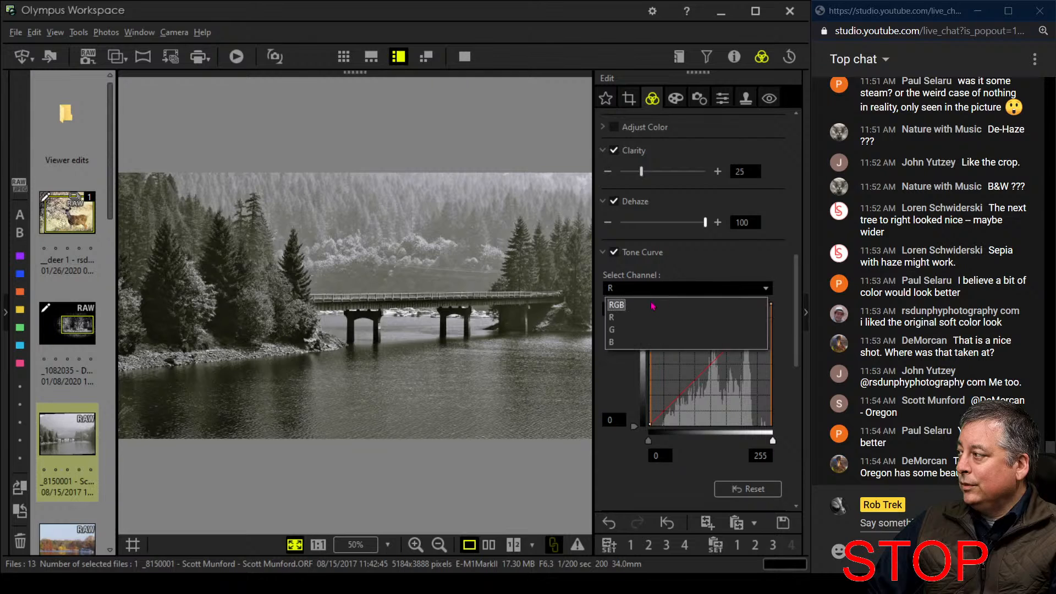
pyautogui.click(627, 329)
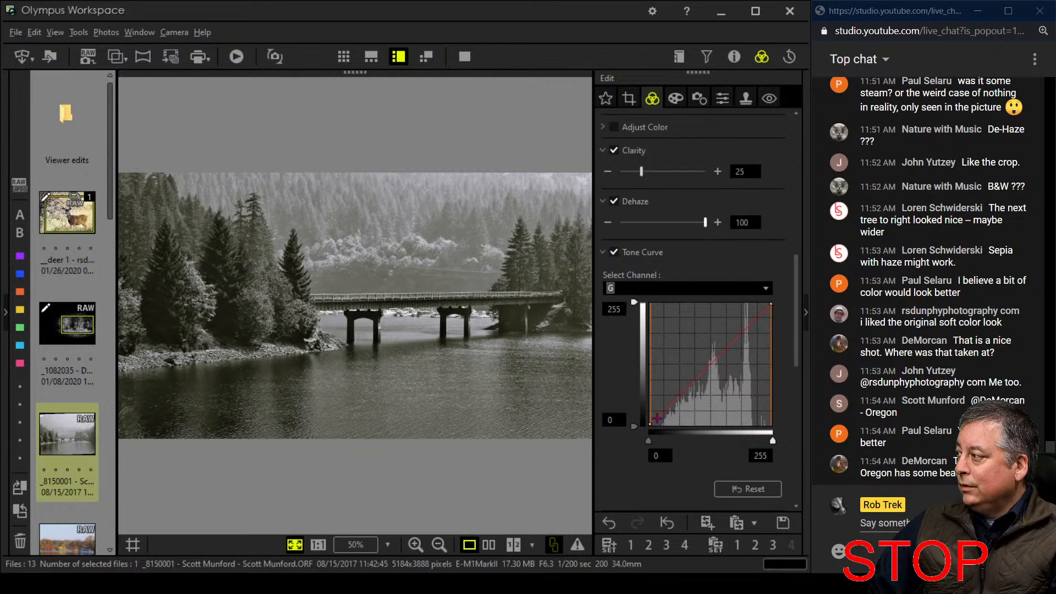
pyautogui.moveTo(657, 418); pyautogui.dragTo(658, 418)
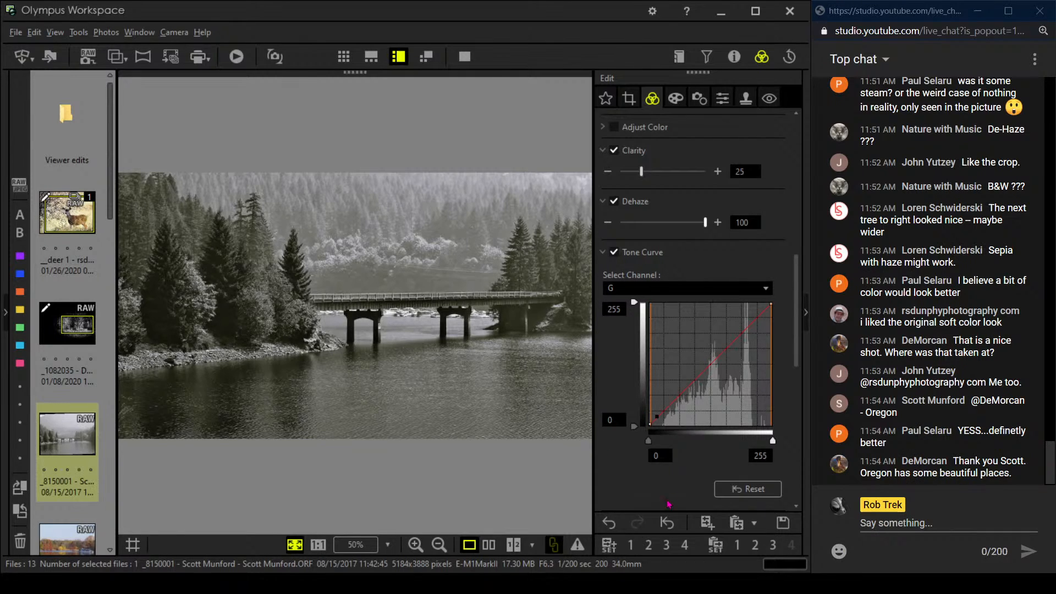
# Compare the original and edited lake photo side by side in full screen, then return to the single-image view.
pyautogui.click(482, 544)
pyautogui.click(465, 57)
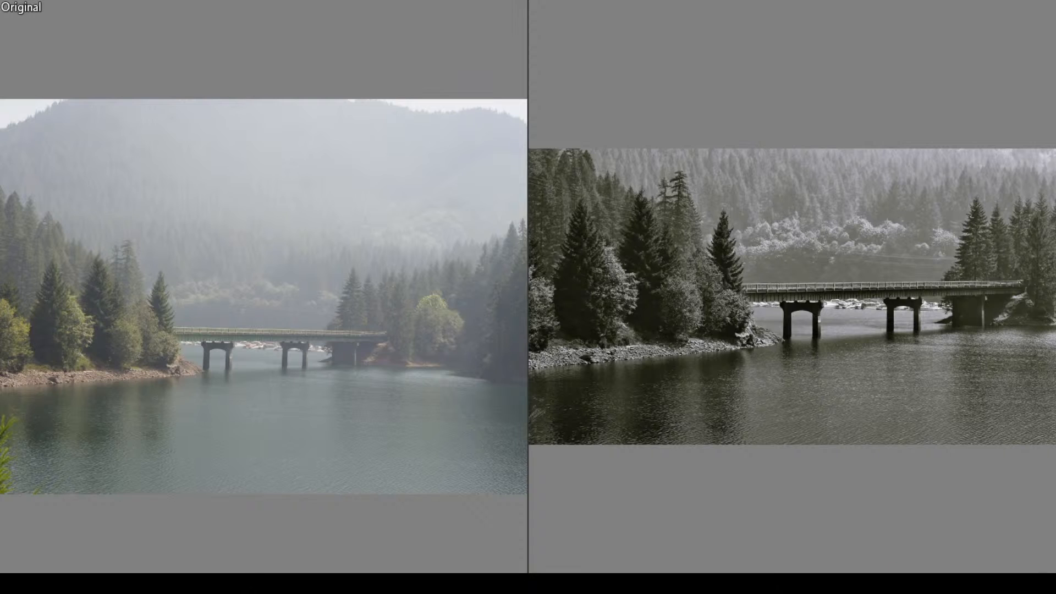
pyautogui.press('Escape')
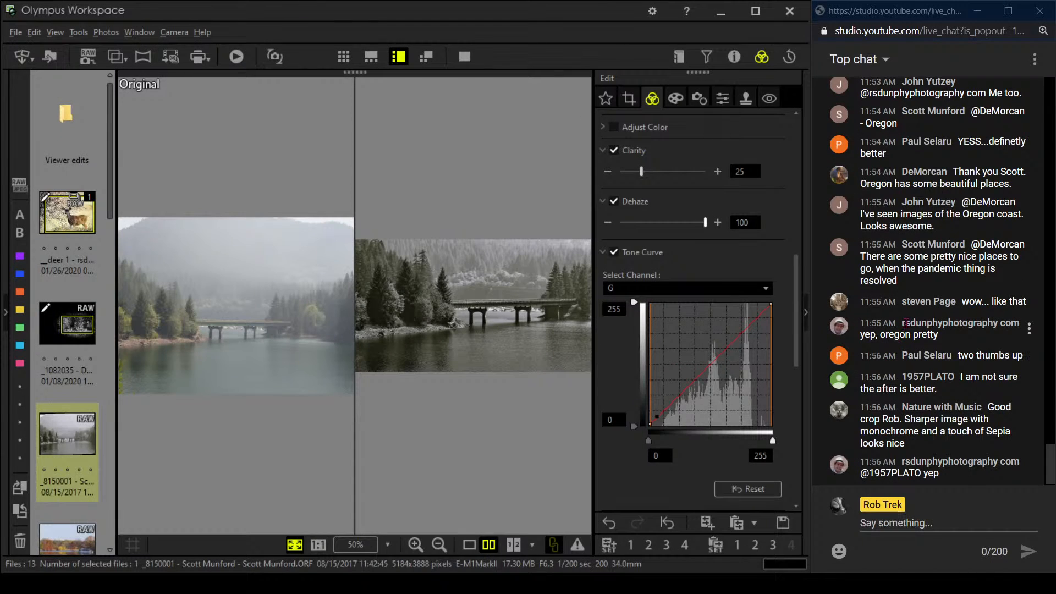
pyautogui.click(469, 545)
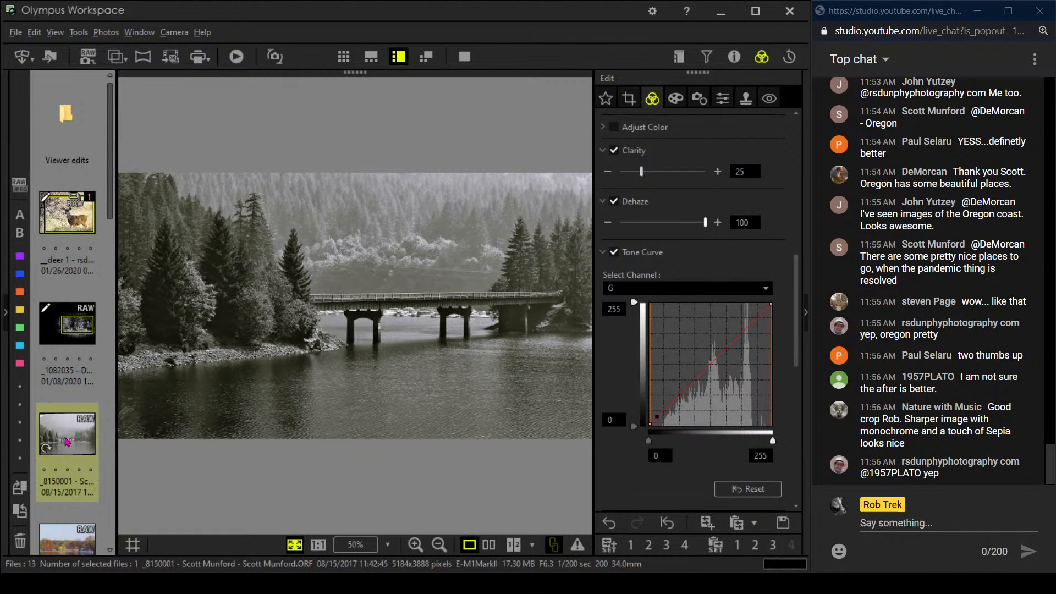
# Open the autumn lake photo with the tour boat and check its camera, lens and exposure details, then hide them.
pyautogui.scroll(-3, 65, 441)
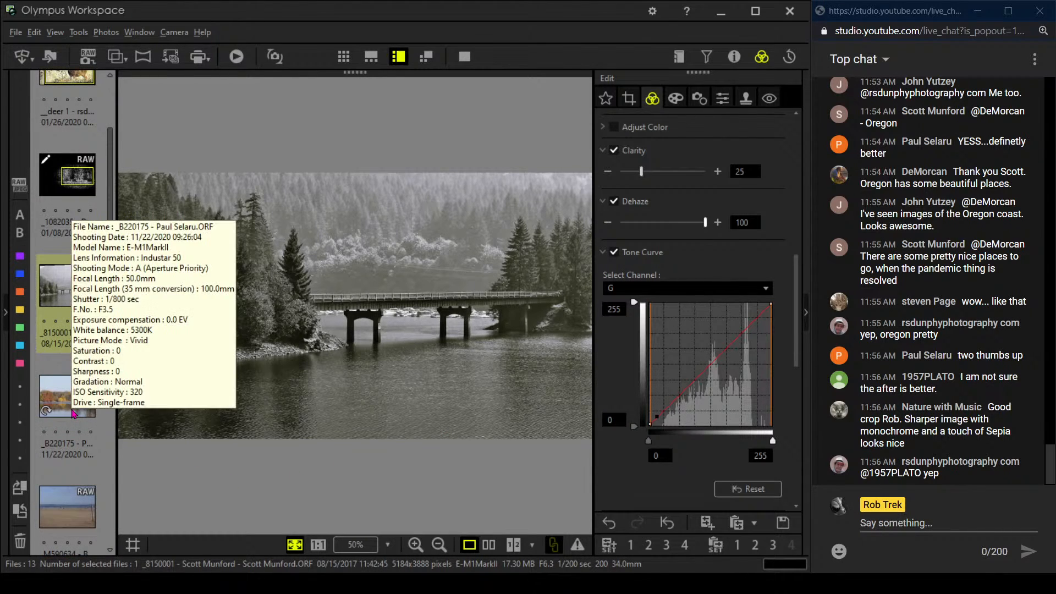
pyautogui.click(73, 412)
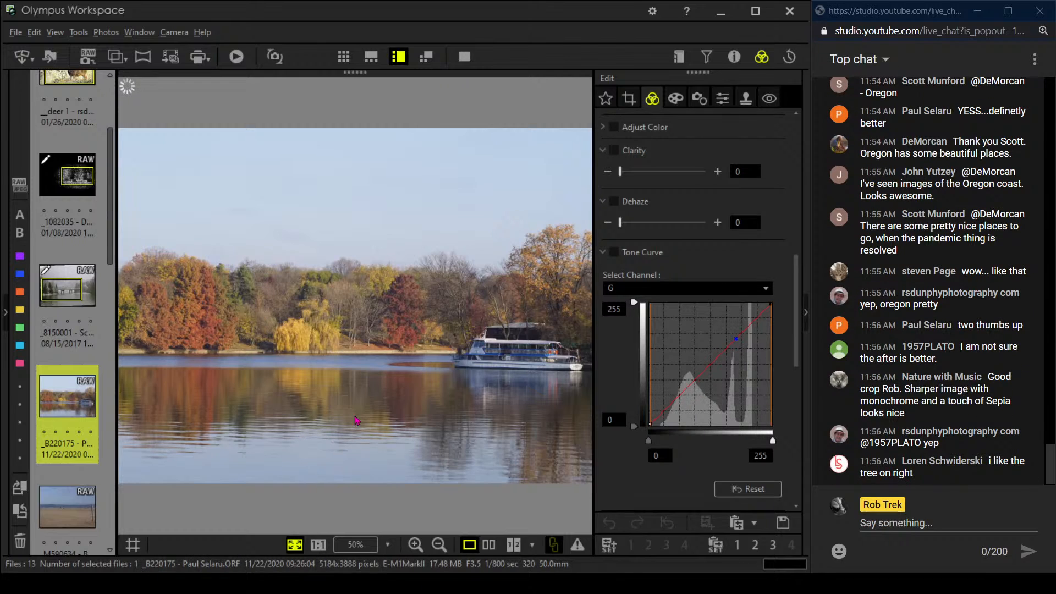
pyautogui.click(734, 57)
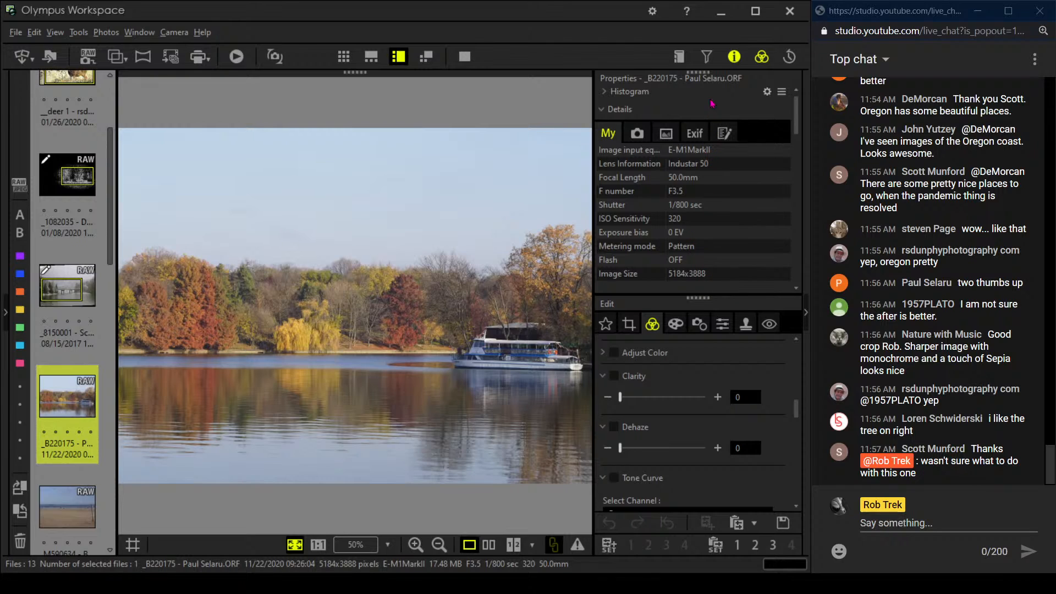
pyautogui.click(734, 57)
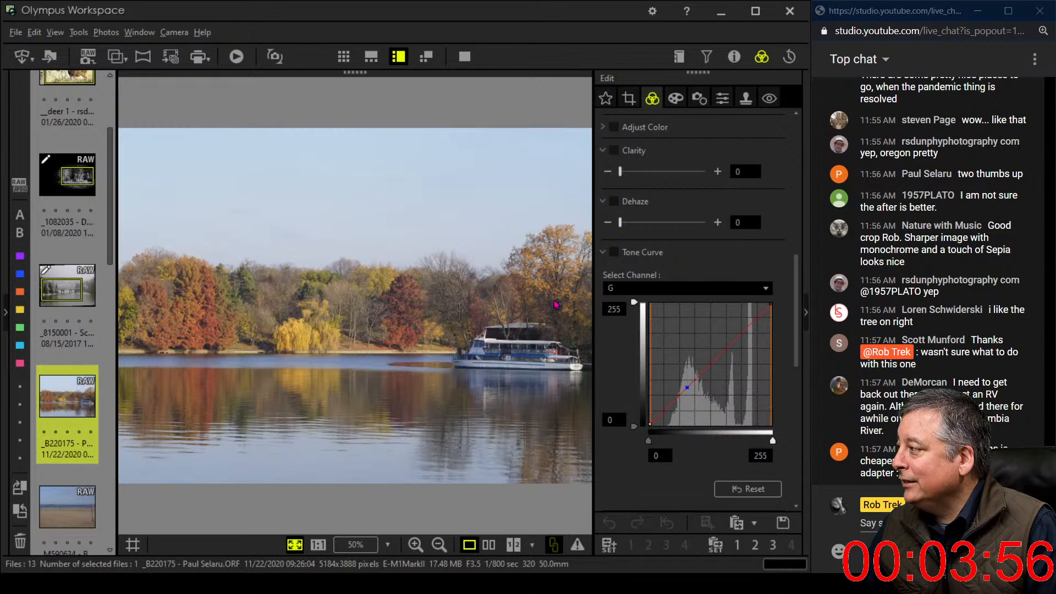
# Examine the boat and the tree-lined shore of the autumn photo at 1:1 magnification, then fit the image to the window.
pyautogui.click(533, 343)
pyautogui.moveTo(292, 373); pyautogui.dragTo(503, 369)
pyautogui.click(436, 385)
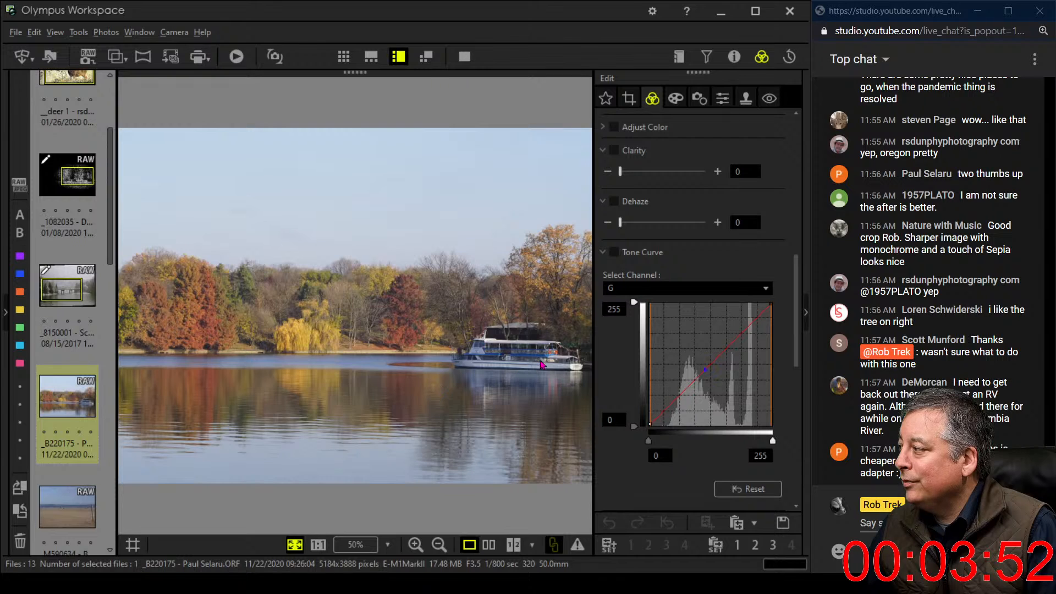
pyautogui.click(436, 385)
pyautogui.moveTo(436, 385); pyautogui.dragTo(242, 358)
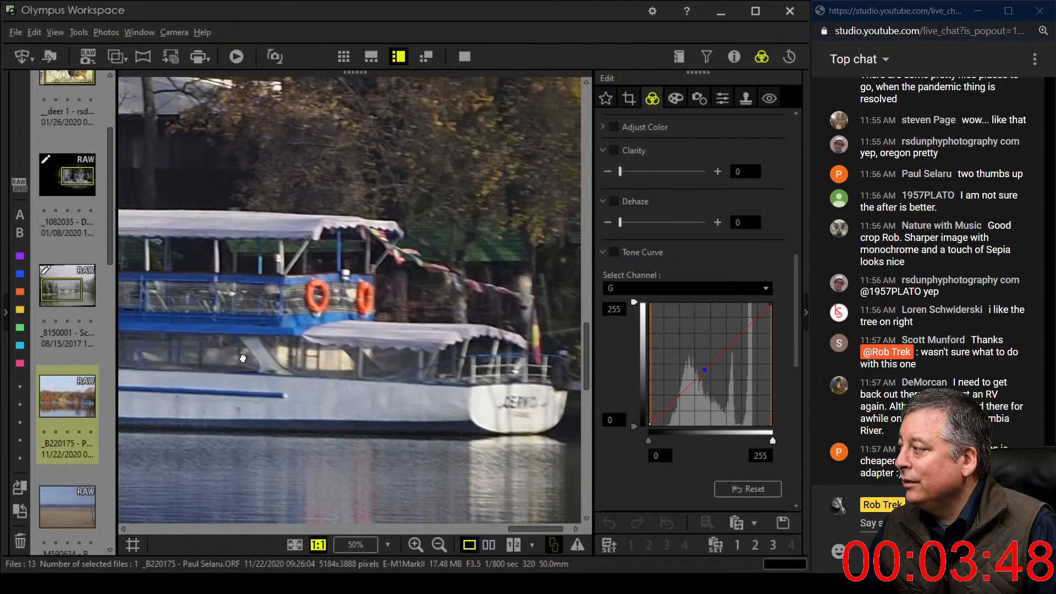
pyautogui.click(242, 357)
pyautogui.click(243, 356)
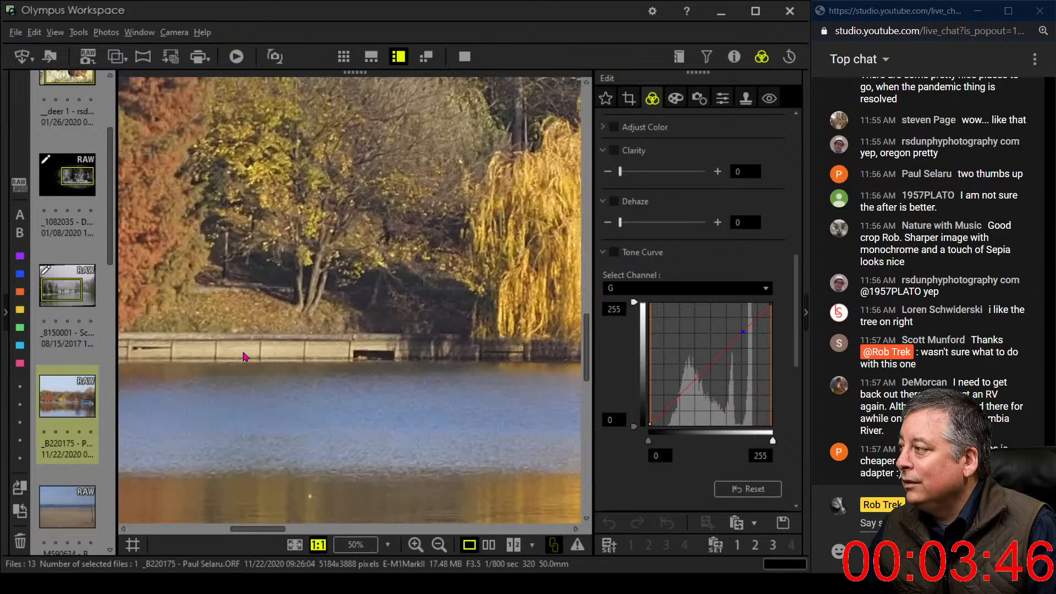
pyautogui.click(242, 354)
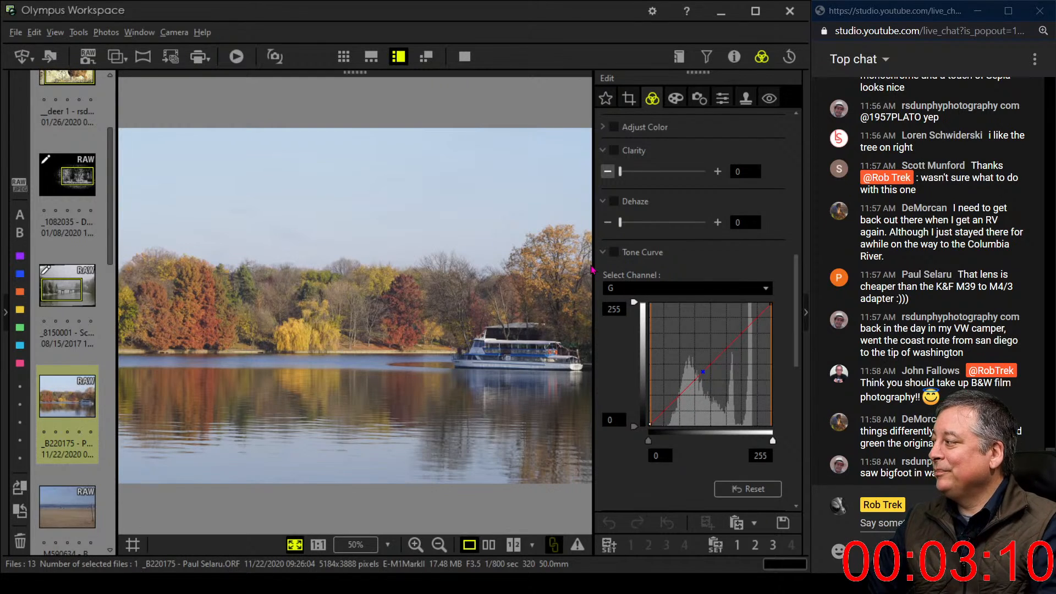
# Apply the Pop Art art filter to the autumn lake photo.
pyautogui.click(673, 101)
pyautogui.click(666, 138)
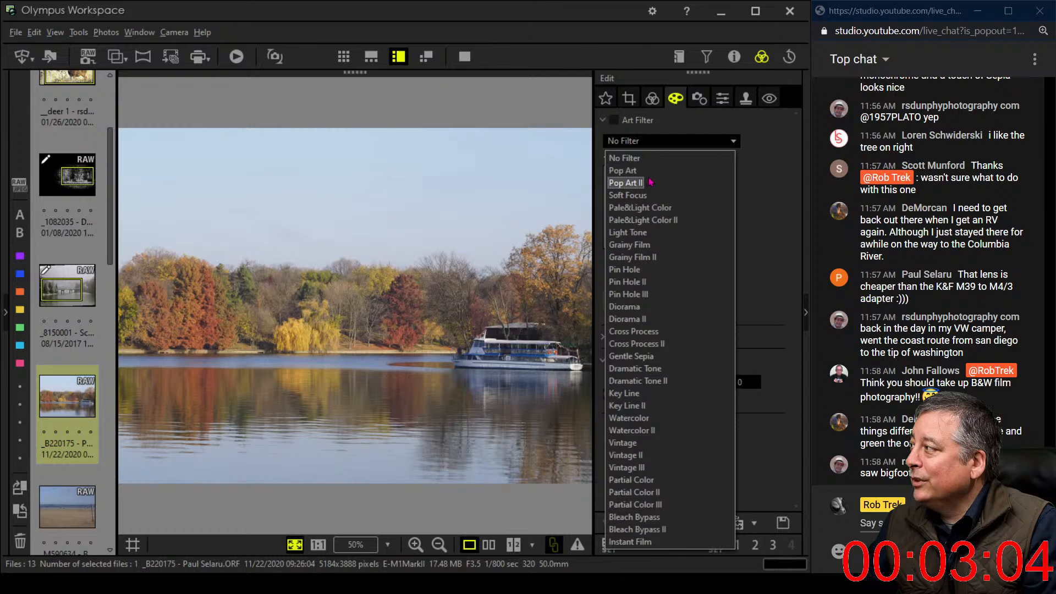
pyautogui.click(650, 171)
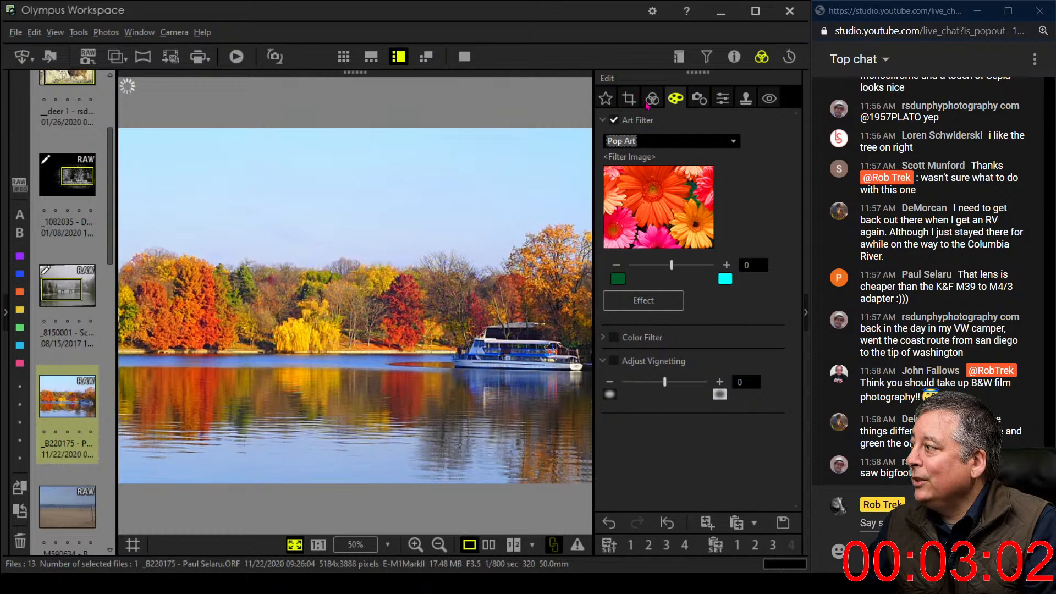
# Straighten the autumn lake photo by setting the crop's tilt adjustment to -0.4.
pyautogui.click(650, 101)
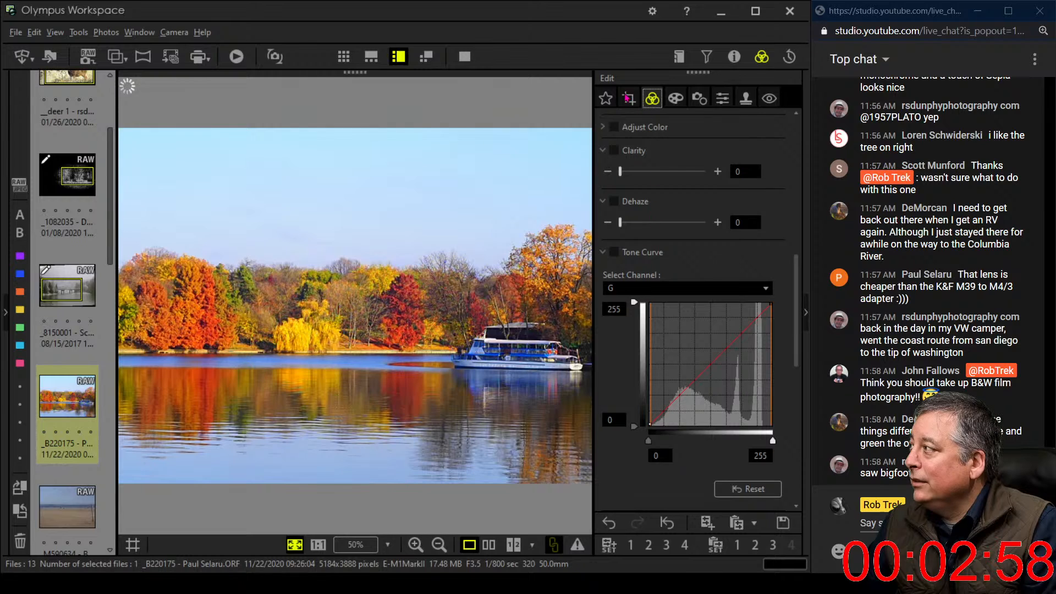
pyautogui.click(629, 98)
pyautogui.click(611, 247)
pyautogui.click(611, 247)
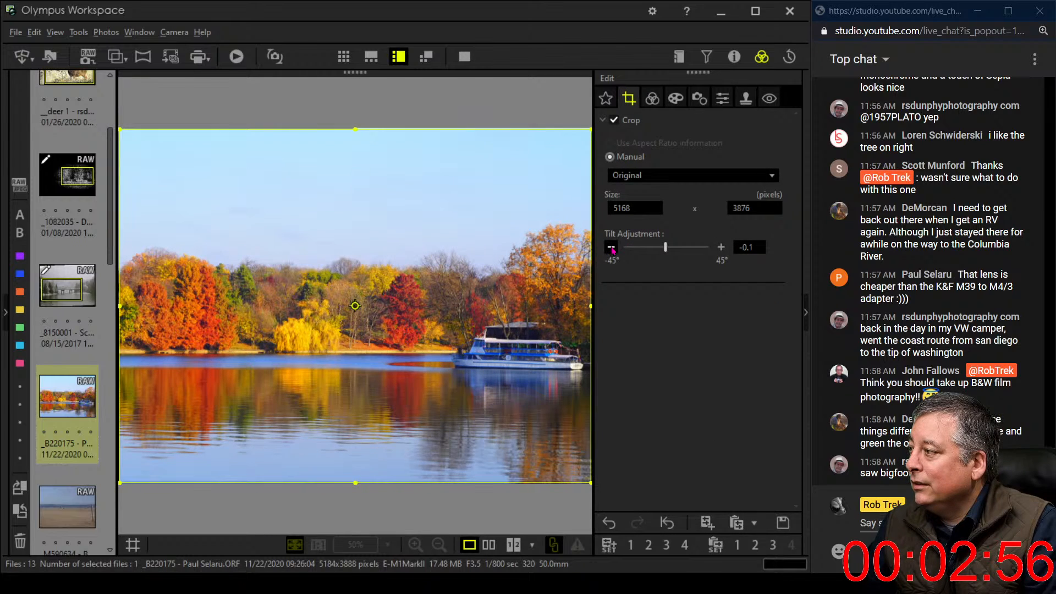
pyautogui.click(611, 247)
pyautogui.click(611, 248)
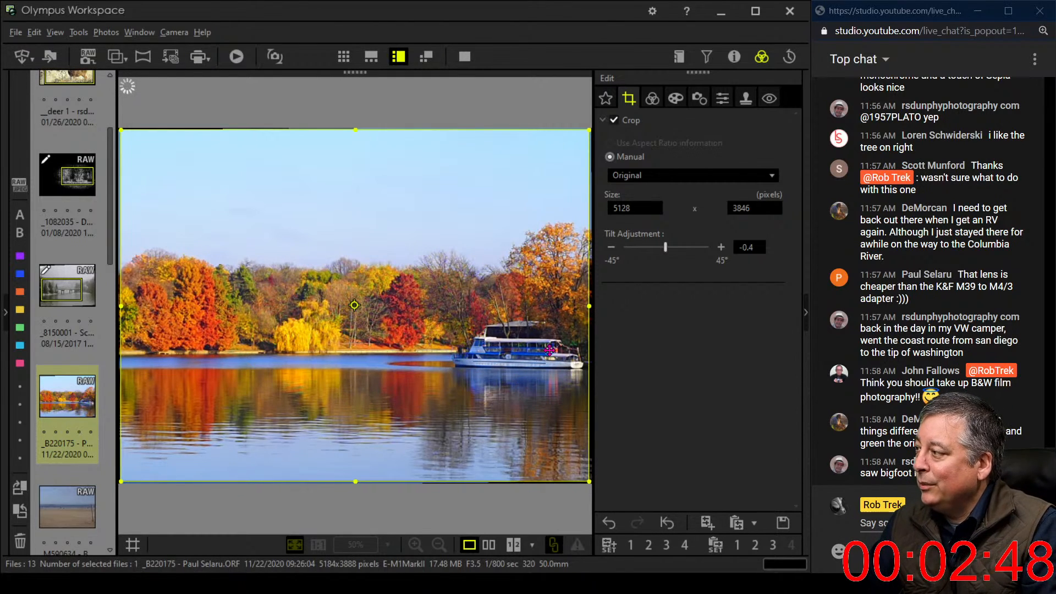
pyautogui.click(652, 98)
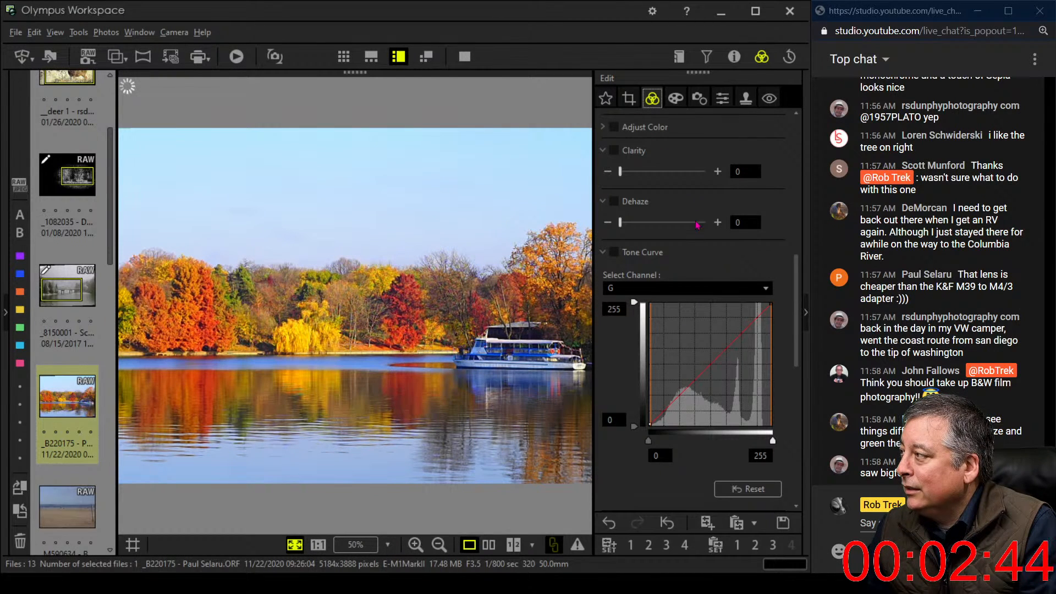
# Crop the photo at a 16:9 ratio to 4663 x 2622 pixels, cutting off the boat's stern and much of the sky.
pyautogui.click(628, 98)
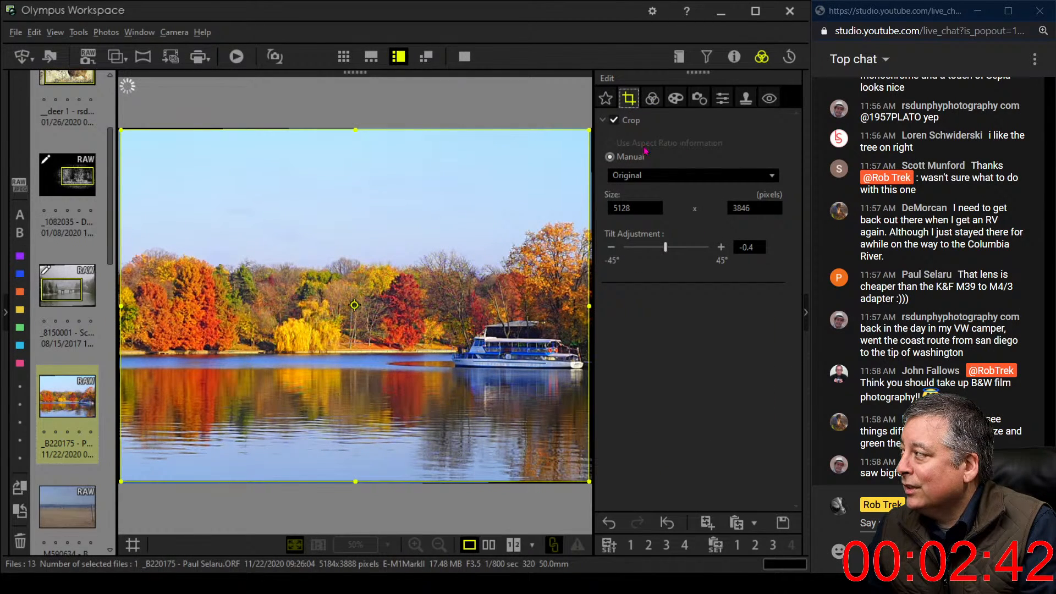
pyautogui.click(655, 179)
pyautogui.click(657, 229)
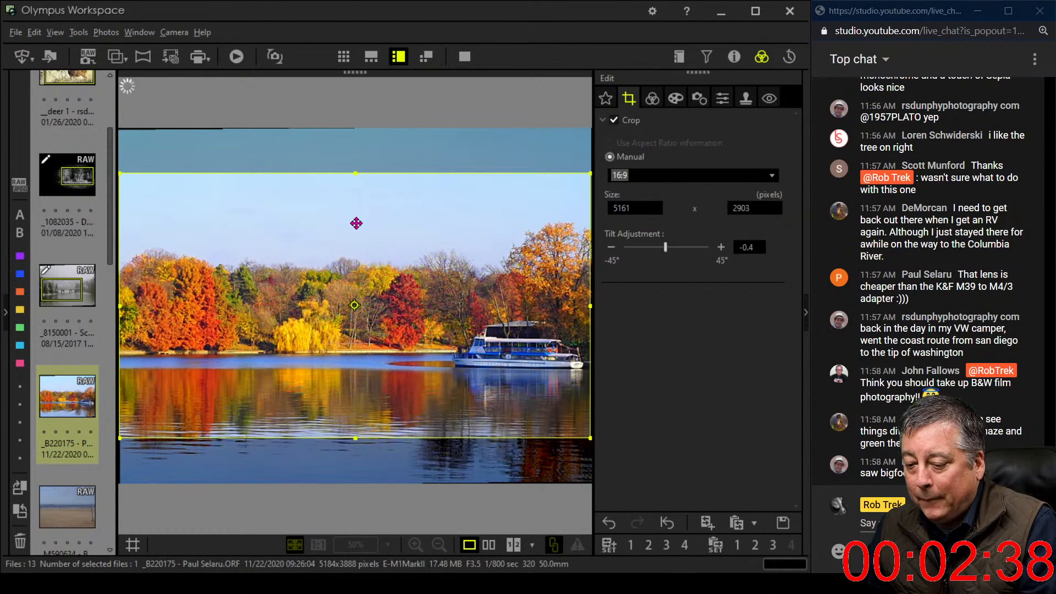
pyautogui.click(361, 258)
pyautogui.moveTo(361, 259); pyautogui.dragTo(348, 312)
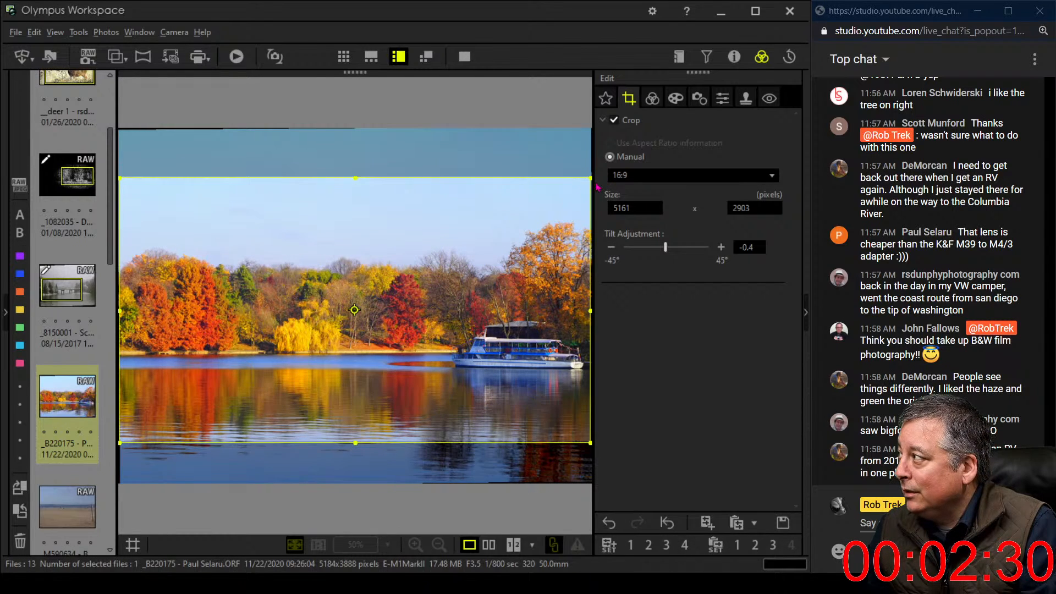
pyautogui.moveTo(589, 180); pyautogui.dragTo(544, 204)
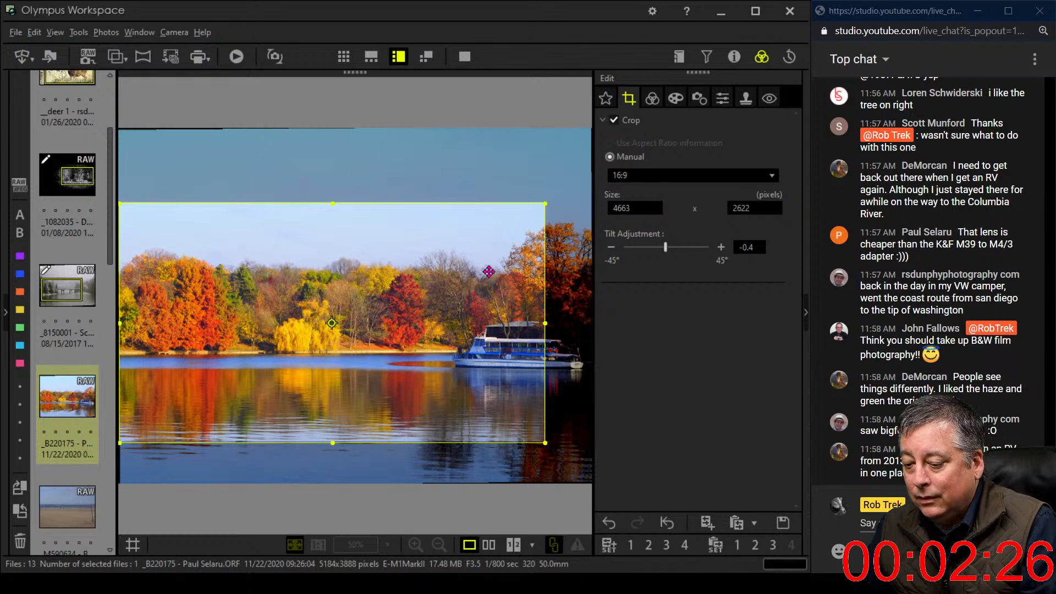
pyautogui.moveTo(488, 271); pyautogui.dragTo(483, 298)
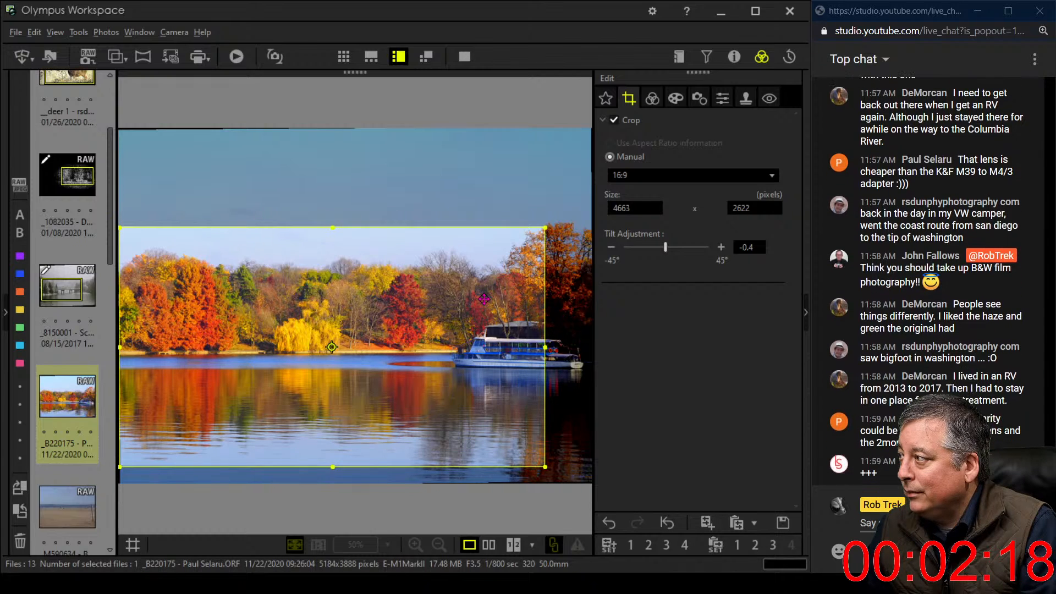
# Set the photo's saturation to -2.0 and raise its sharpness.
pyautogui.click(651, 98)
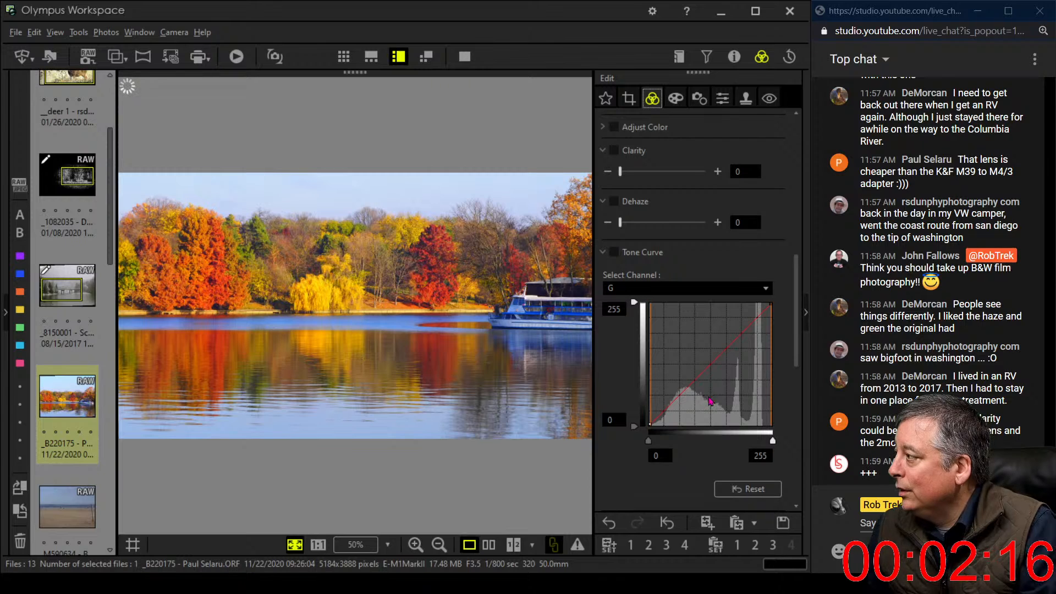
pyautogui.scroll(-5, 709, 399)
pyautogui.scroll(-3, 710, 401)
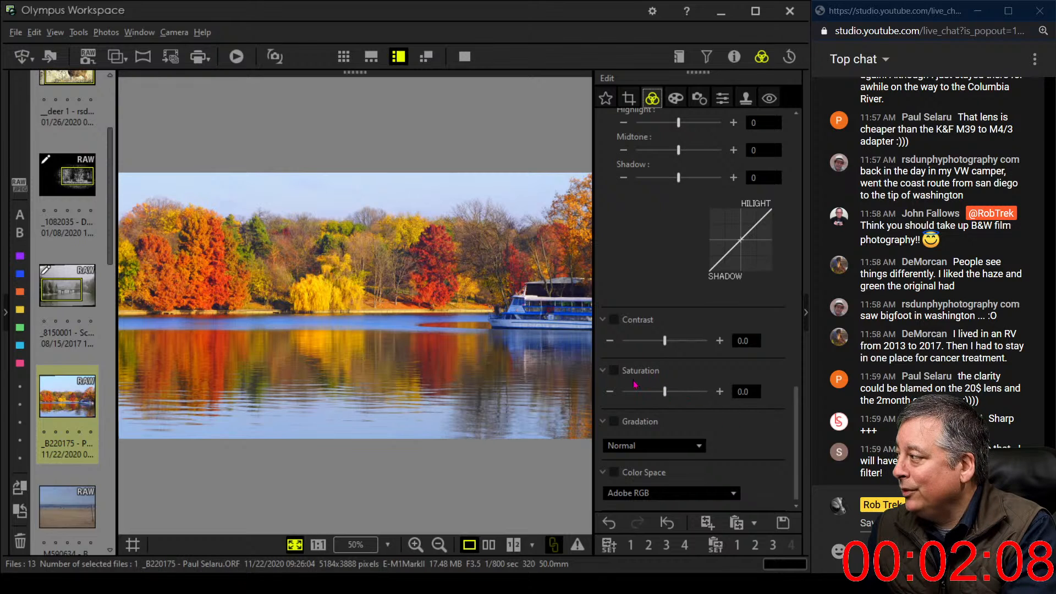
pyautogui.moveTo(664, 392); pyautogui.dragTo(622, 394)
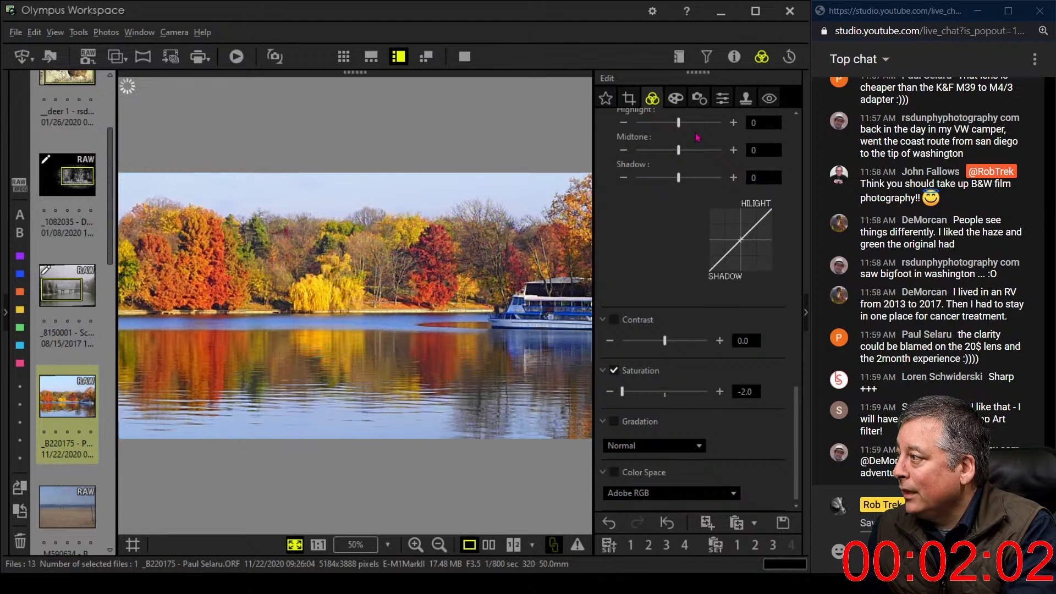
pyautogui.click(701, 100)
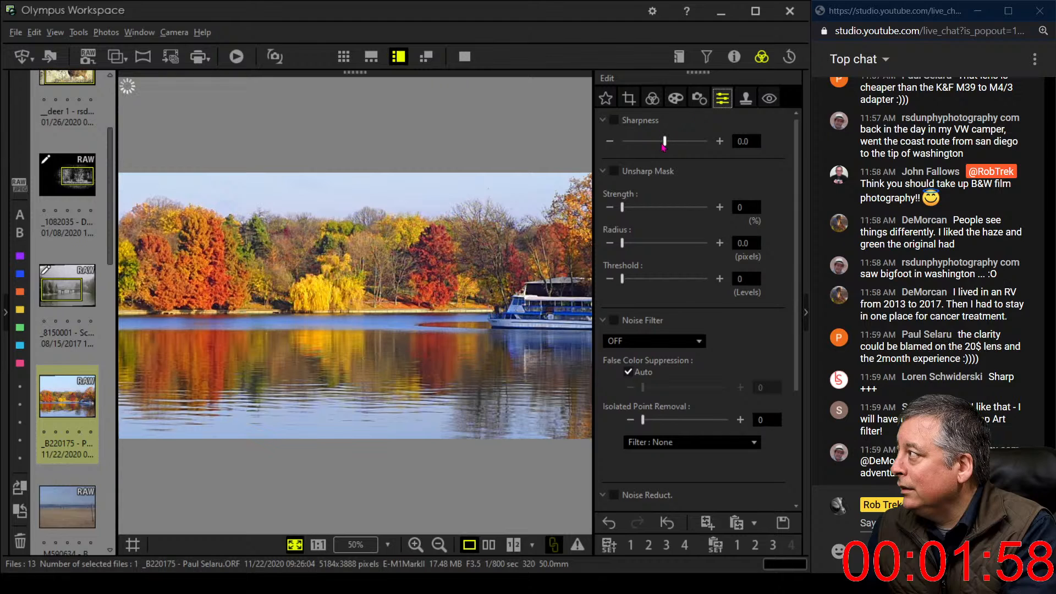
pyautogui.moveTo(664, 141); pyautogui.dragTo(770, 159)
# Set a custom white balance of 6000 K with a green-magenta tint of 1.
pyautogui.click(652, 99)
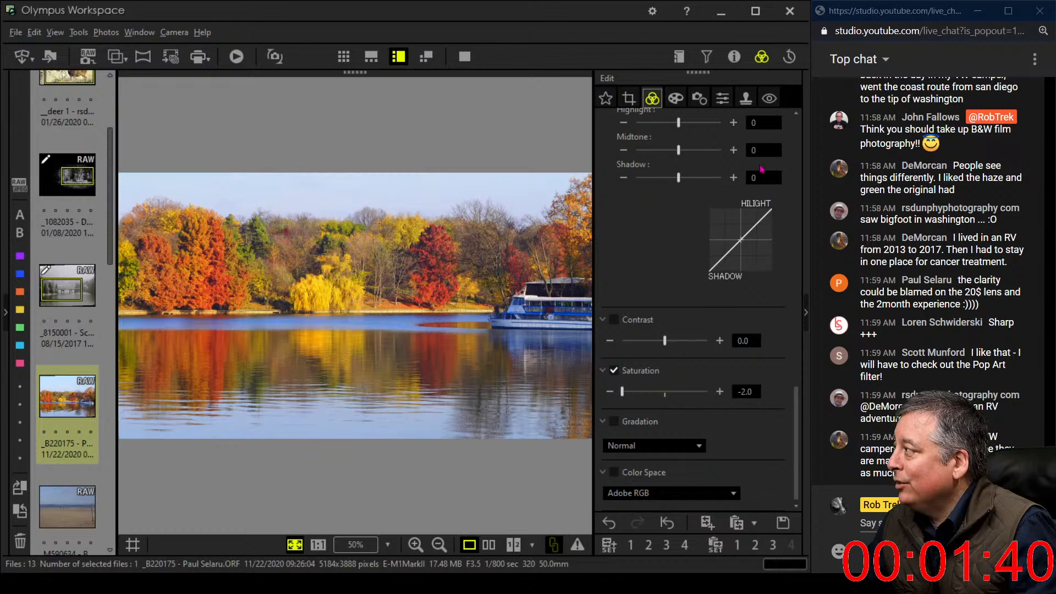
pyautogui.moveTo(796, 396); pyautogui.dragTo(804, 129)
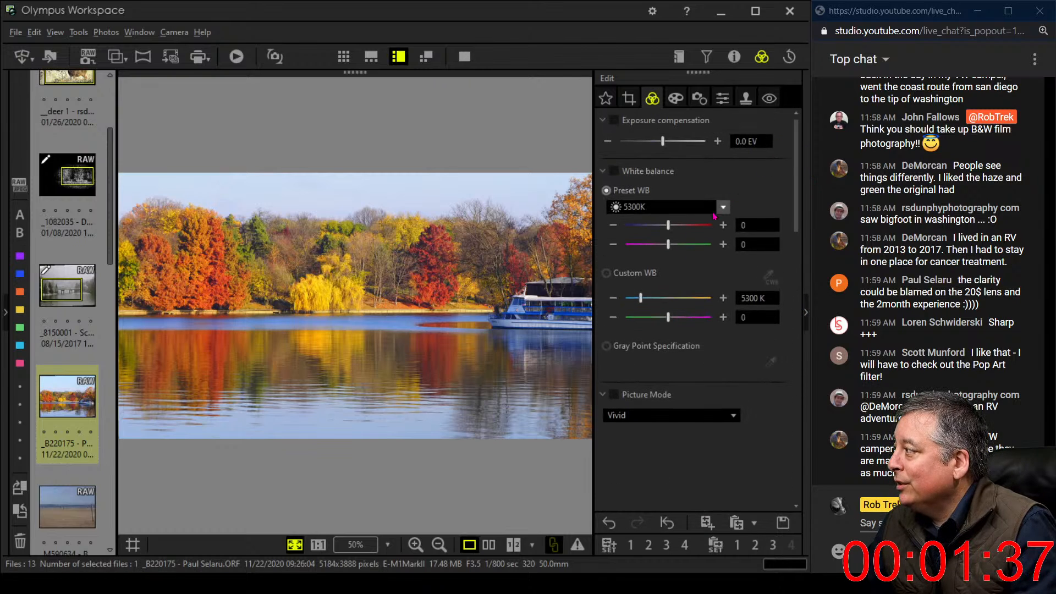
pyautogui.doubleClick(744, 298)
pyautogui.write('600')
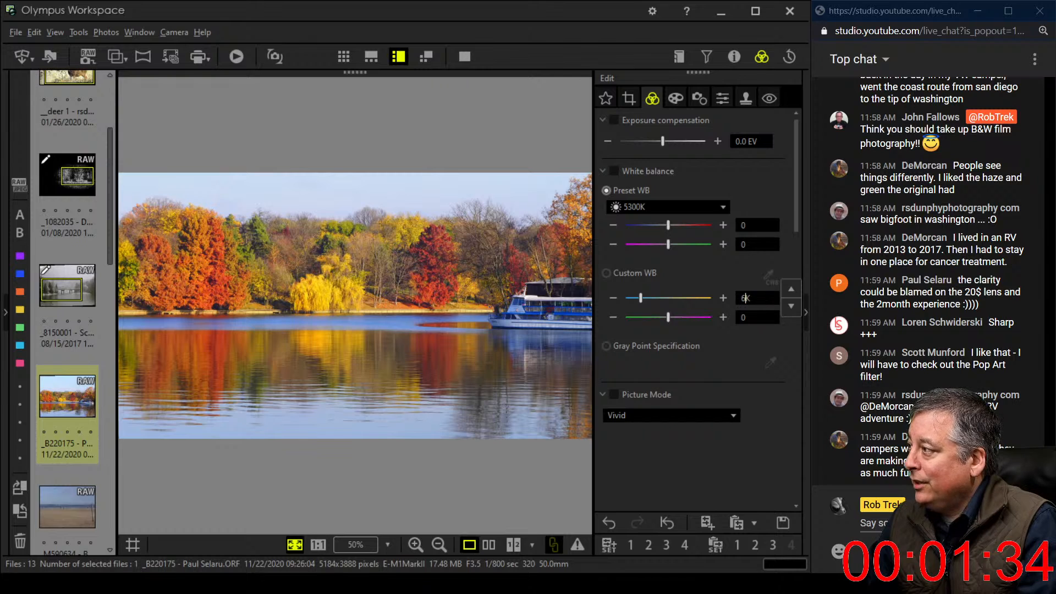
pyautogui.write('00')
pyautogui.press('Return')
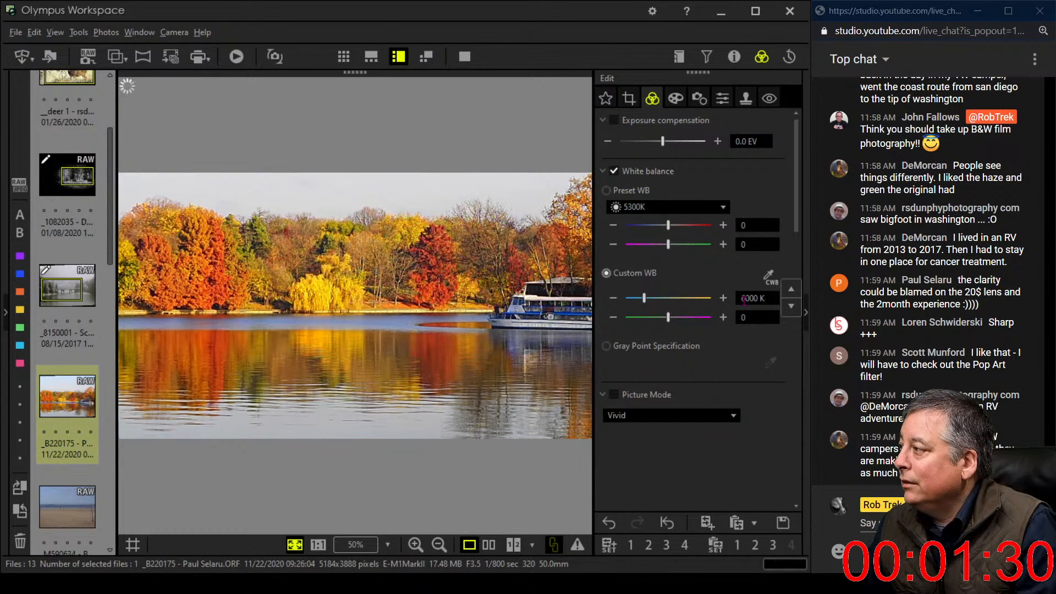
pyautogui.click(723, 317)
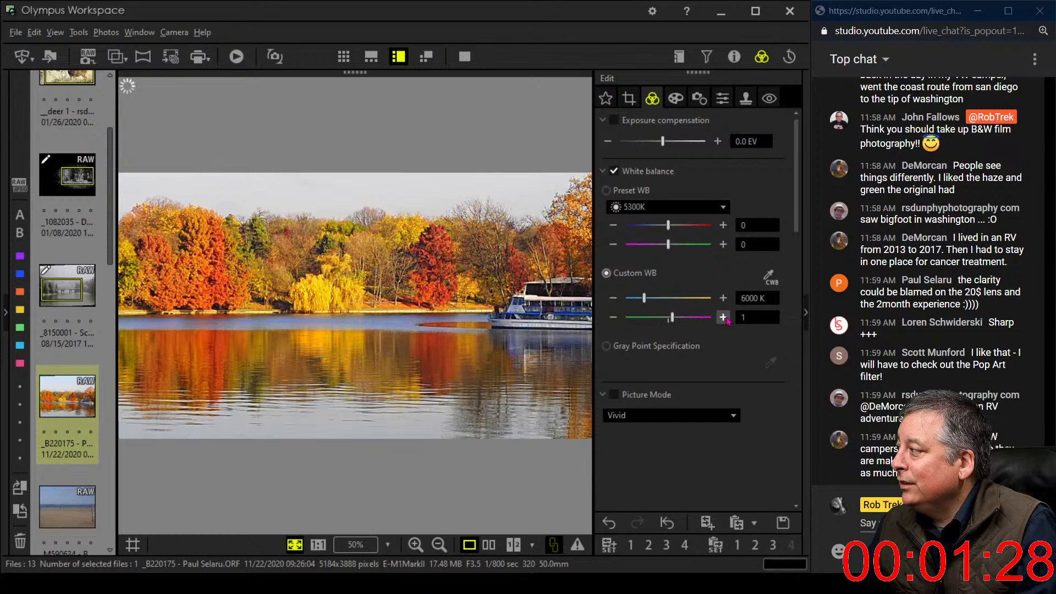
pyautogui.click(723, 317)
pyautogui.click(613, 317)
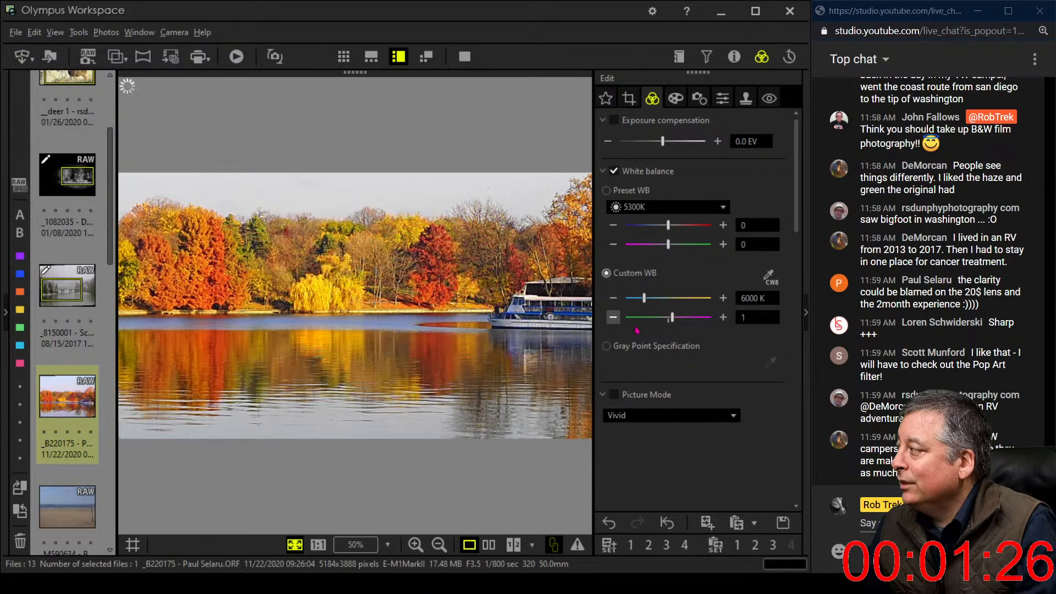
# Change the photo's picture mode to Natural.
pyautogui.scroll(-1, 754, 402)
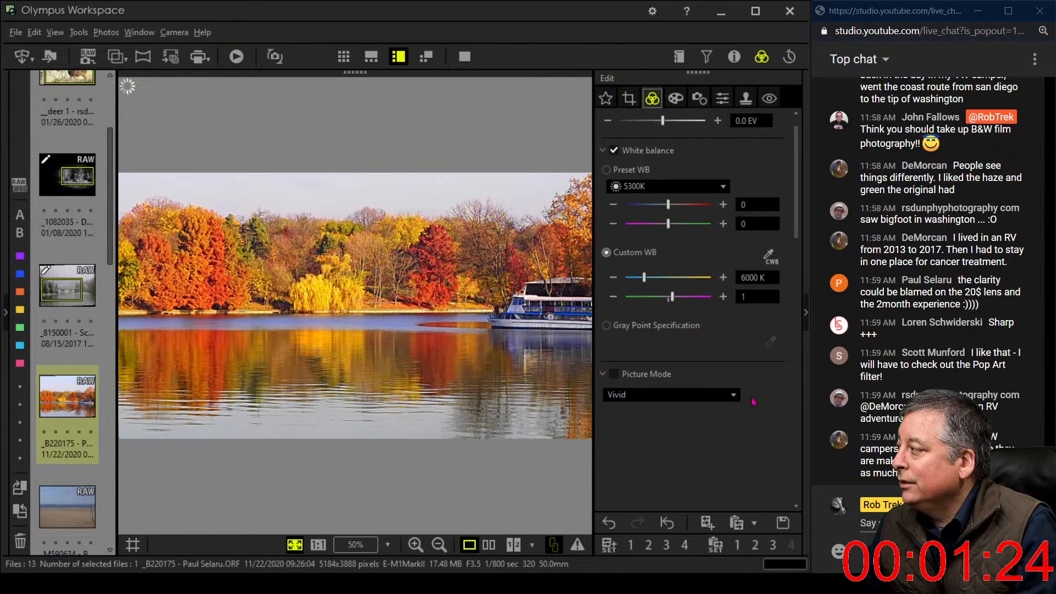
pyautogui.click(728, 392)
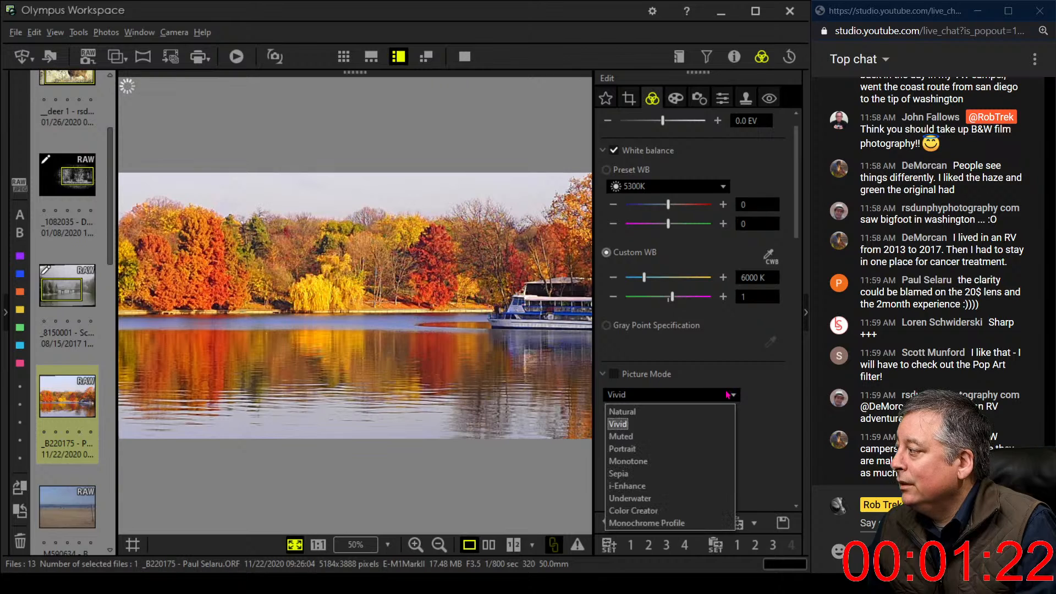
pyautogui.click(708, 413)
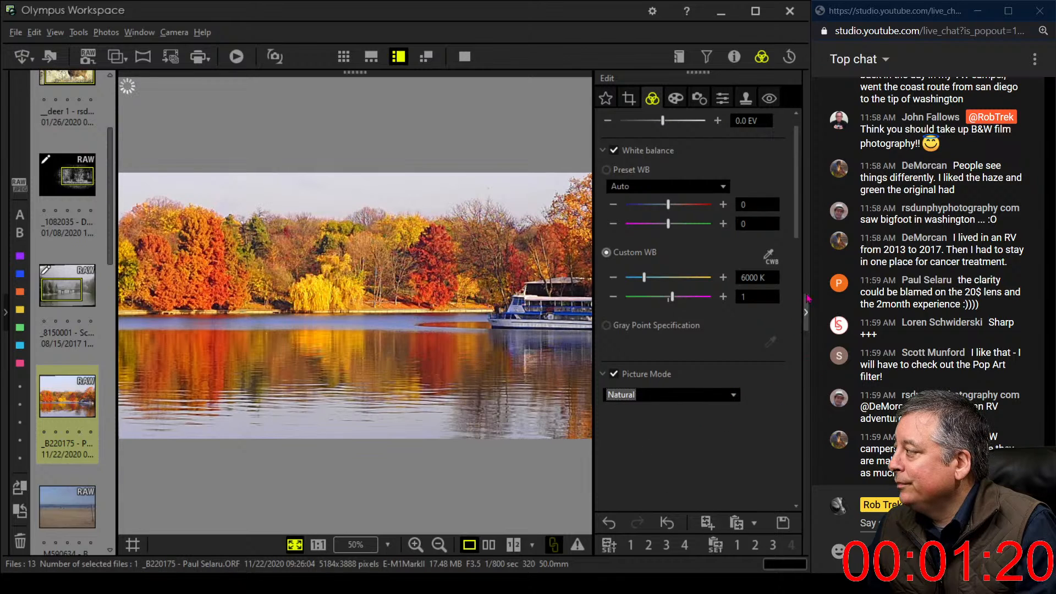
# Try reshaping the green channel's tone curve in the shadows and highlights, and reset the curve.
pyautogui.moveTo(795, 231); pyautogui.dragTo(799, 367)
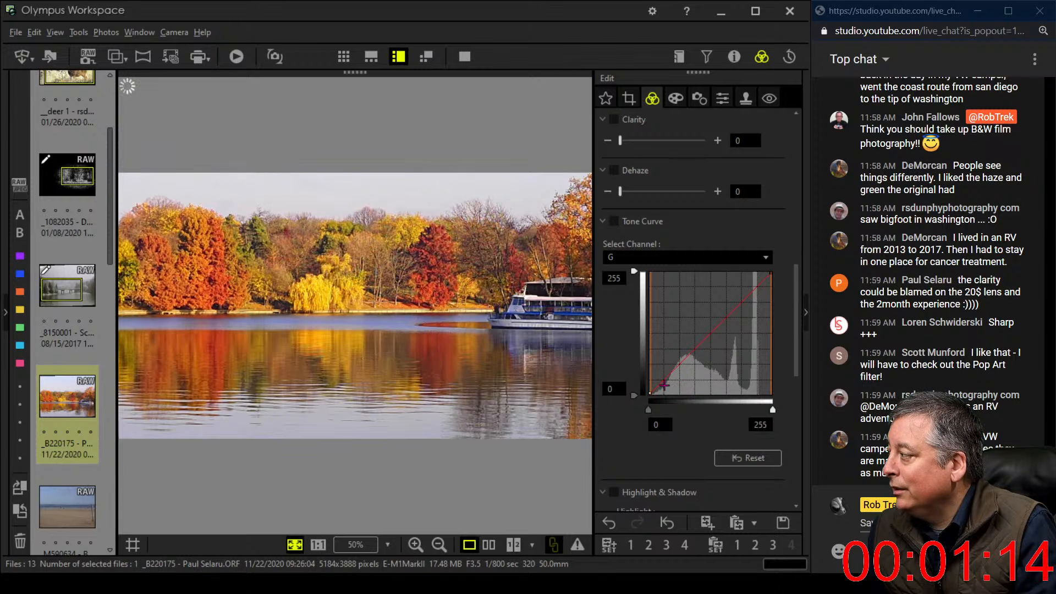
pyautogui.moveTo(662, 385); pyautogui.dragTo(663, 387)
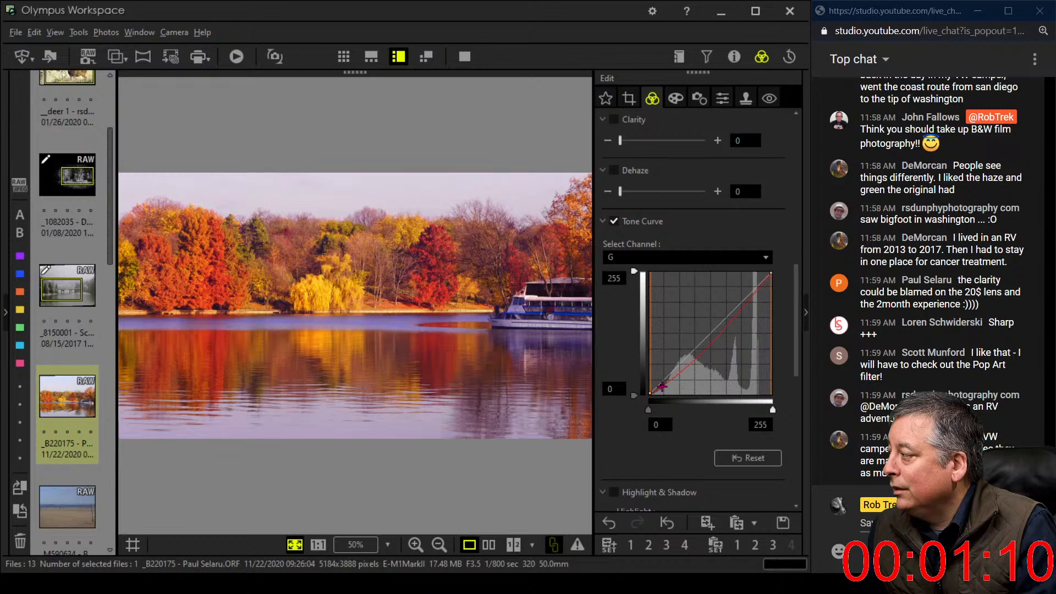
pyautogui.moveTo(661, 386); pyautogui.dragTo(744, 296)
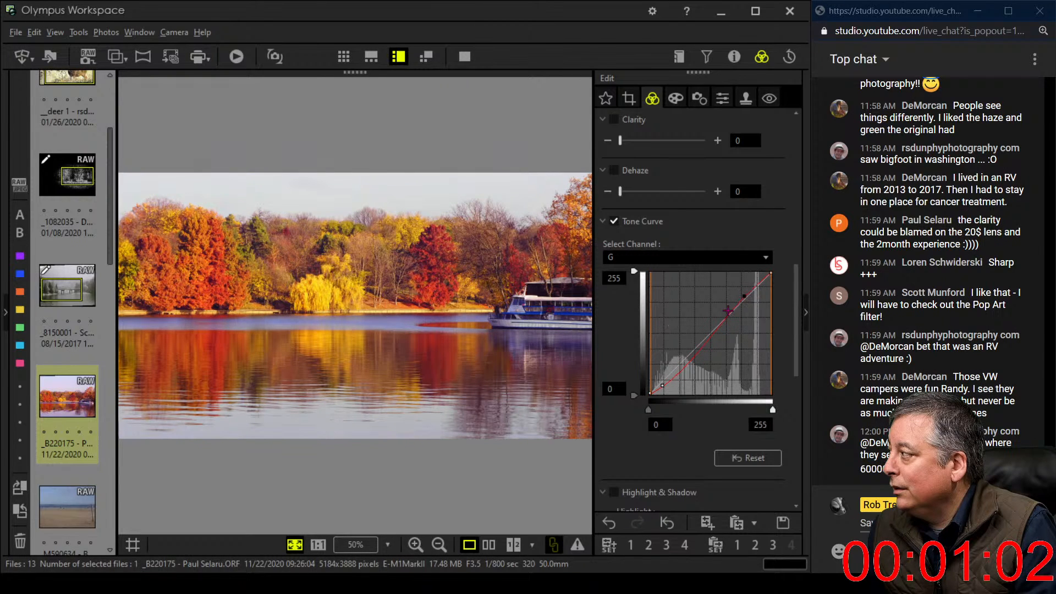
pyautogui.click(754, 459)
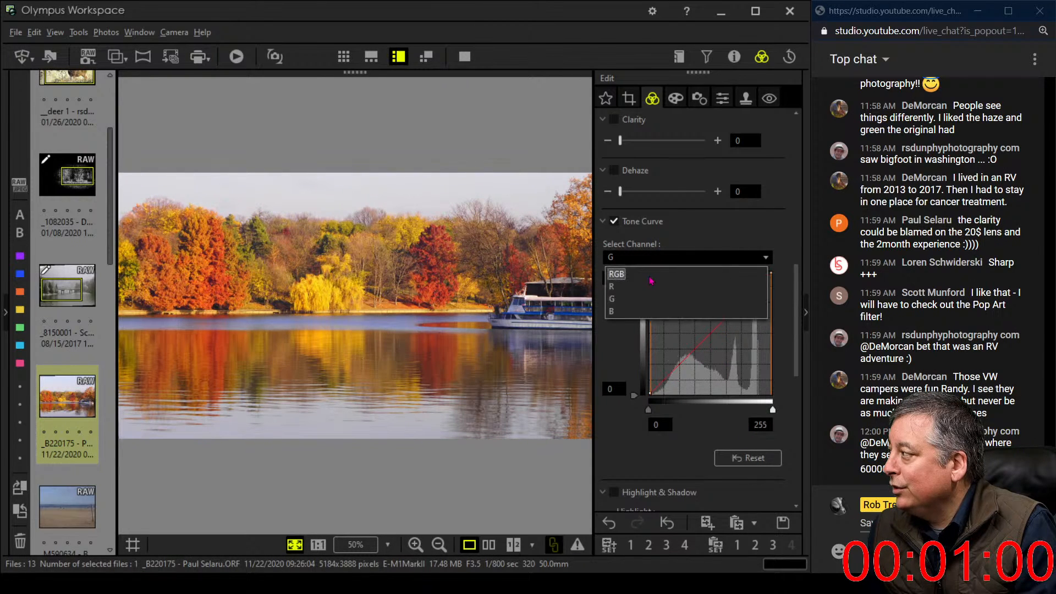
# Lower the shadows on the RGB tone curve, add a point in its highlights, and set Dehaze to 69.
pyautogui.moveTo(661, 383); pyautogui.dragTo(685, 368)
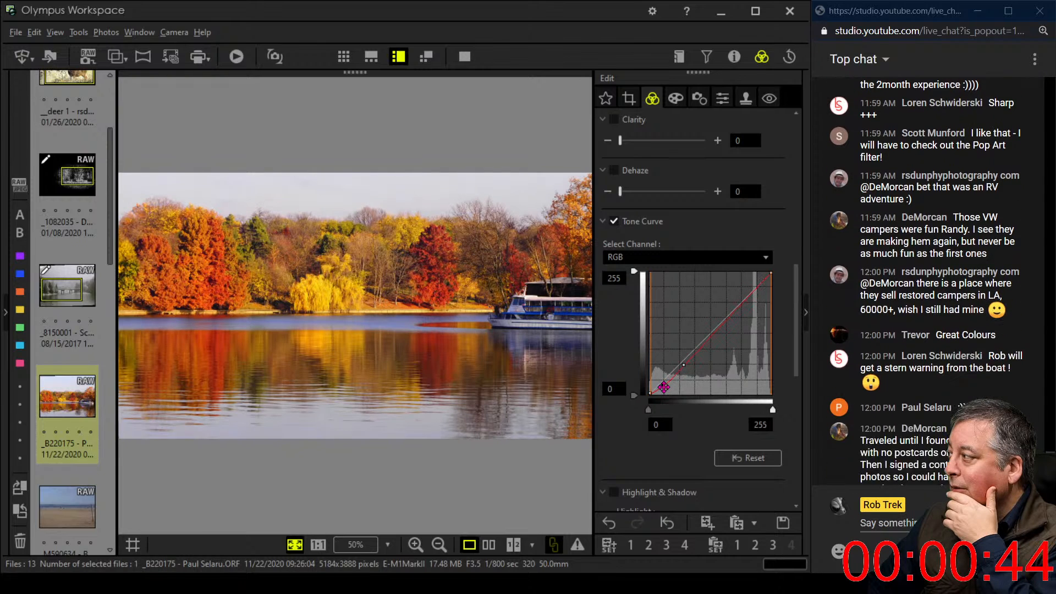
pyautogui.click(735, 312)
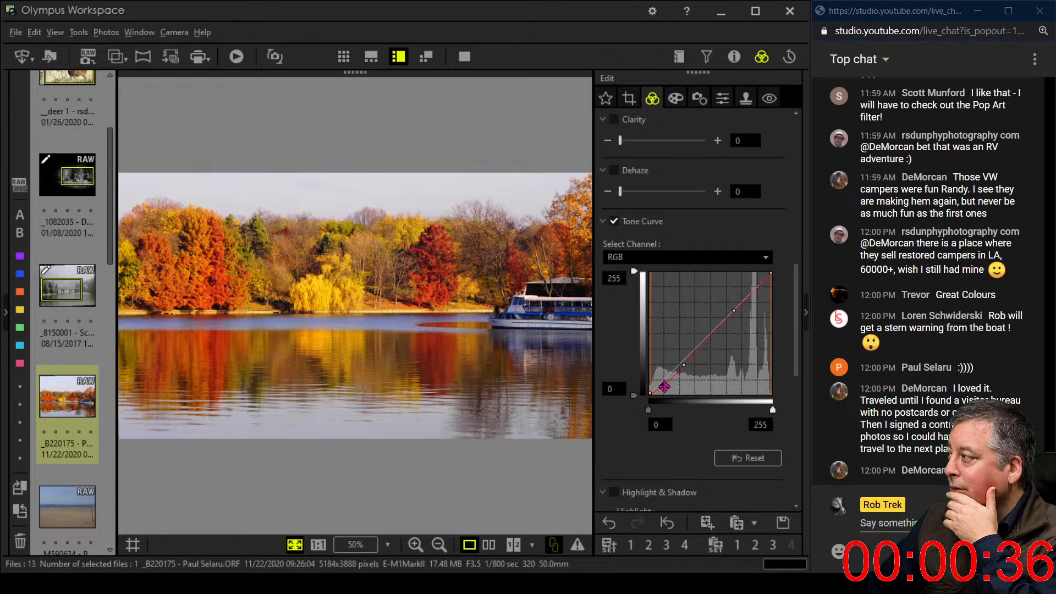
pyautogui.moveTo(620, 191); pyautogui.dragTo(667, 190)
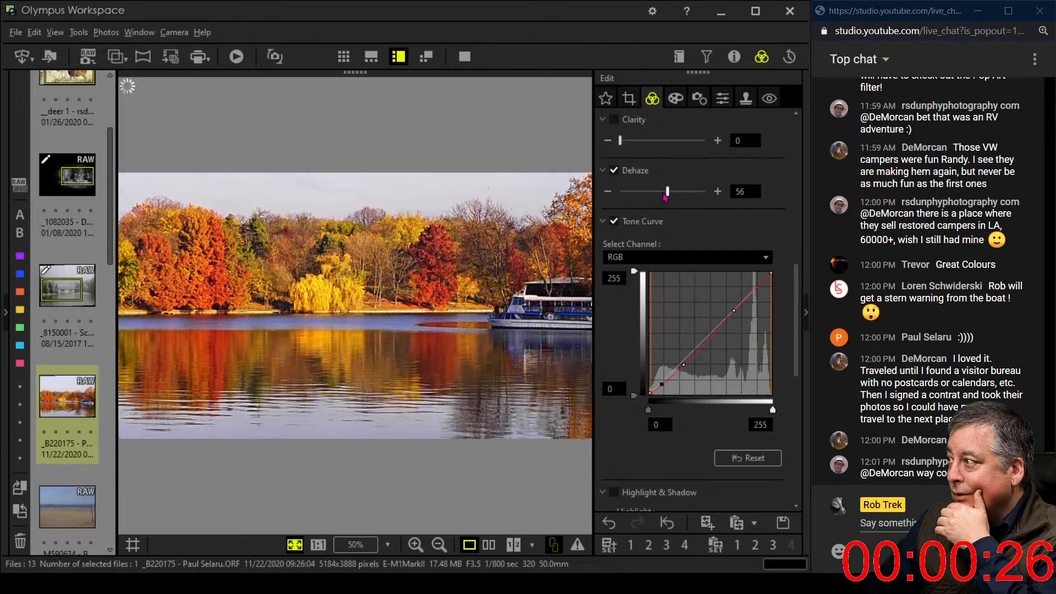
pyautogui.moveTo(670, 199); pyautogui.dragTo(677, 201)
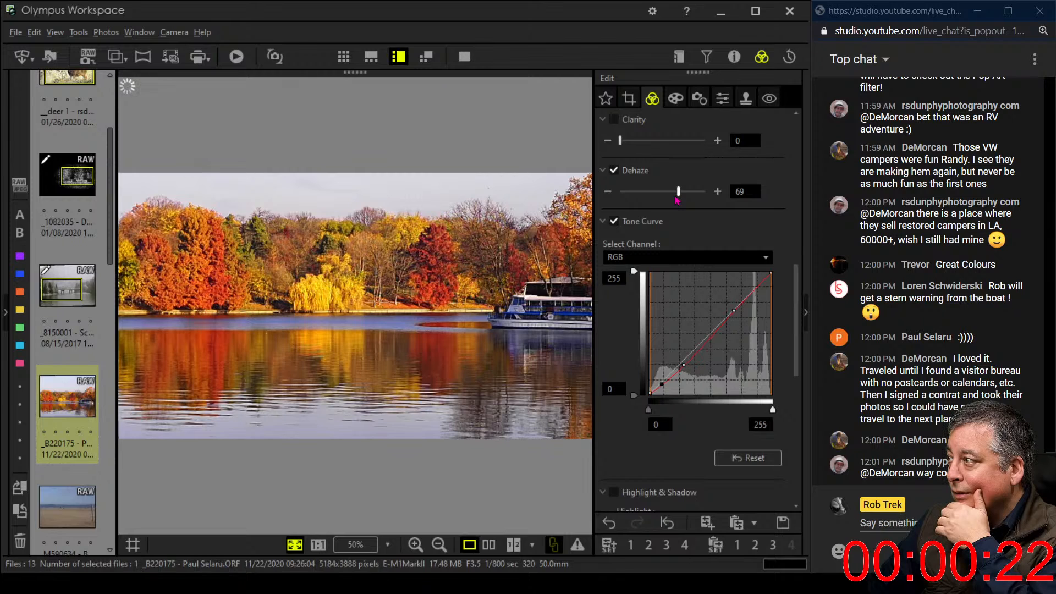
# Shift the hue of blue and cyan color ranges 7 and 8 to 5 in Adjust Color.
pyautogui.moveTo(795, 301); pyautogui.dragTo(792, 234)
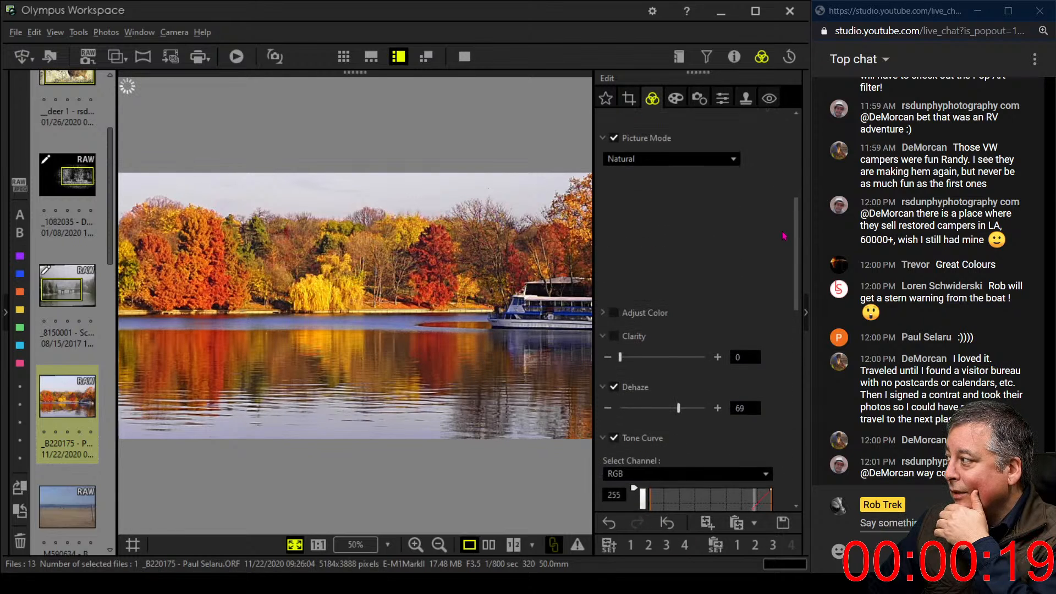
pyautogui.click(604, 313)
pyautogui.click(742, 128)
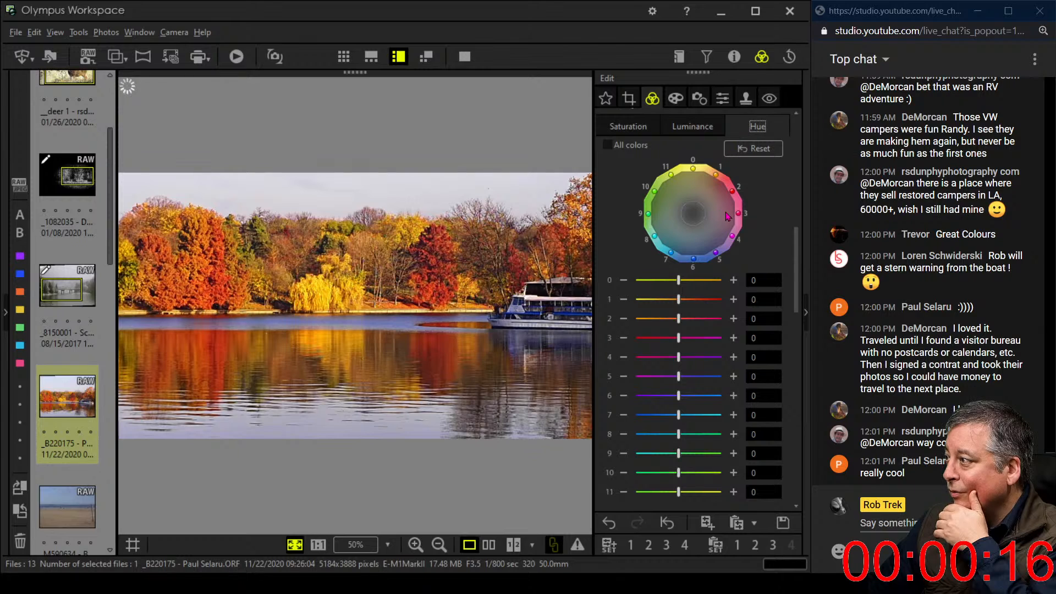
pyautogui.click(672, 255)
pyautogui.moveTo(670, 225); pyautogui.dragTo(700, 225)
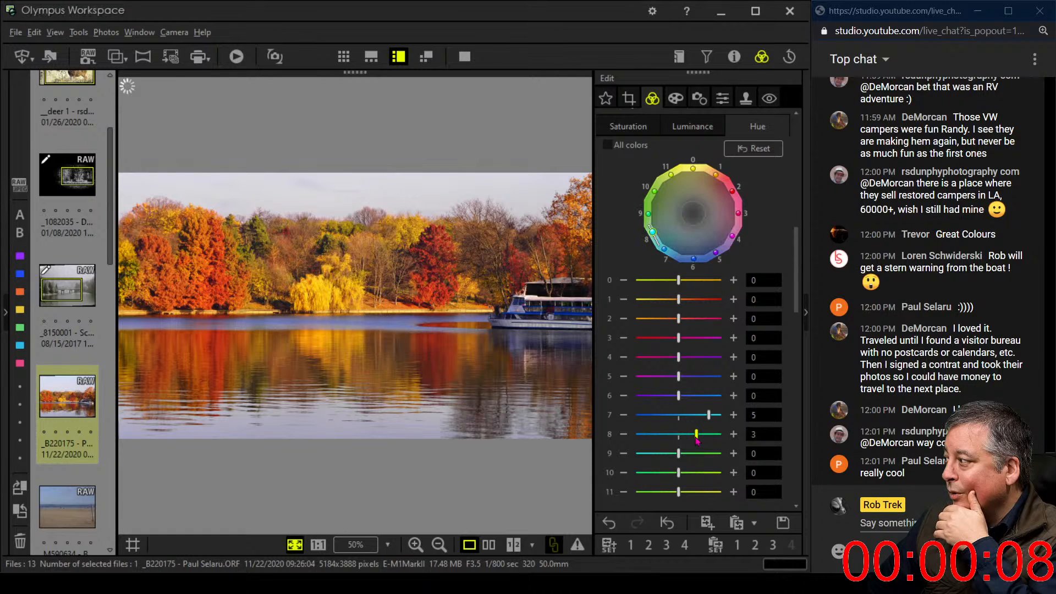
pyautogui.moveTo(679, 434); pyautogui.dragTo(708, 435)
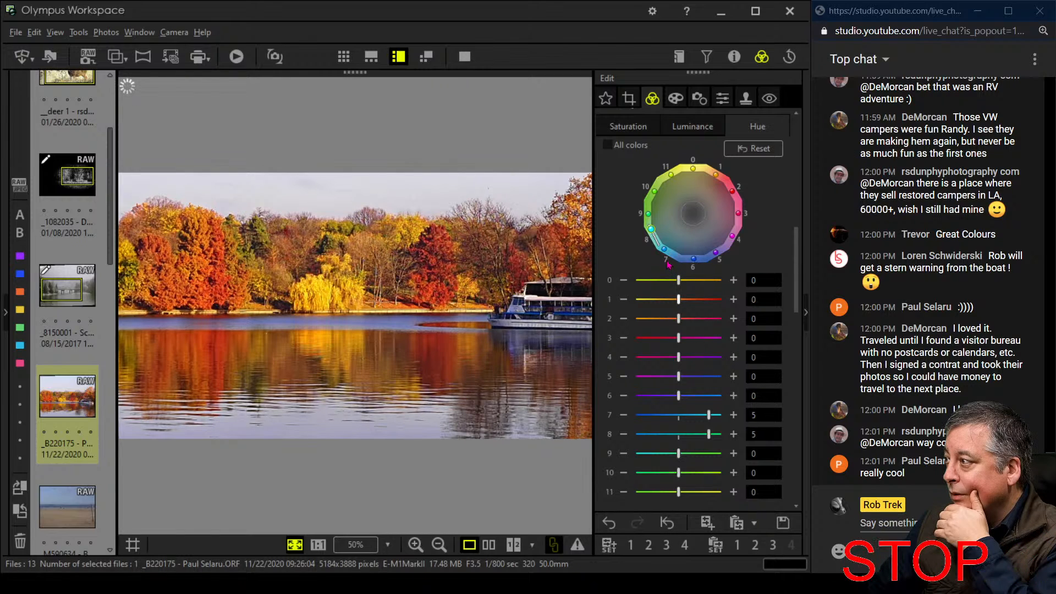
# Lower the luminance of color range 1 to -2 and color range 0 to -1 in Adjust Color.
pyautogui.click(668, 129)
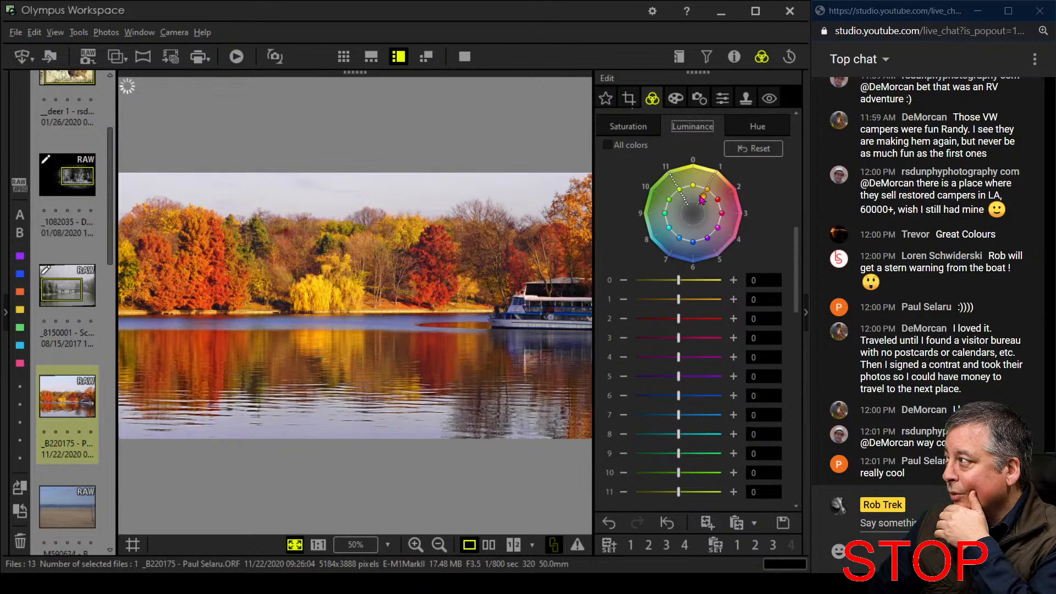
pyautogui.moveTo(701, 200); pyautogui.dragTo(702, 202)
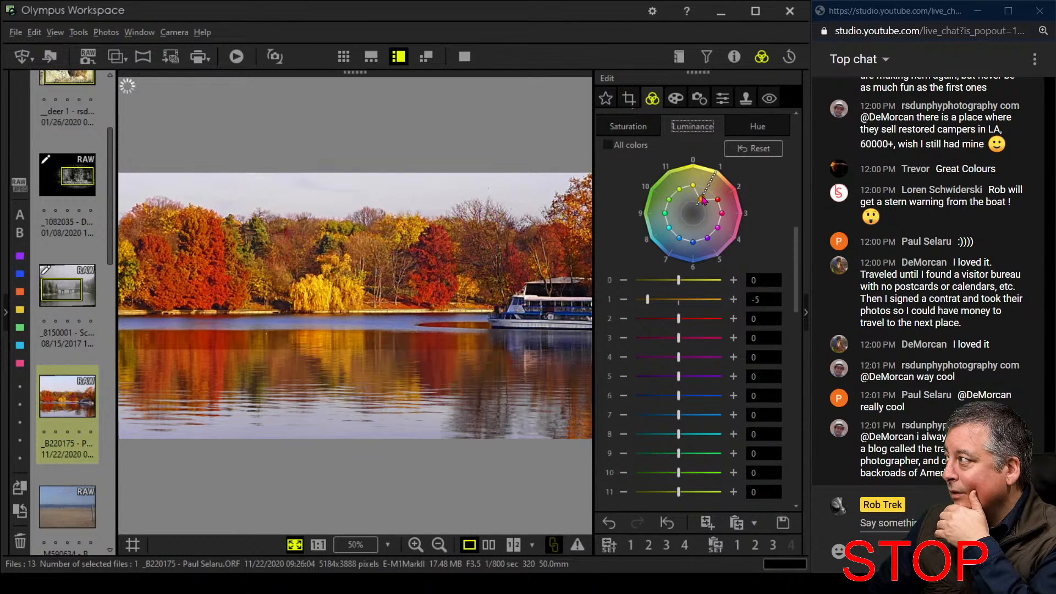
pyautogui.moveTo(703, 201); pyautogui.dragTo(704, 194)
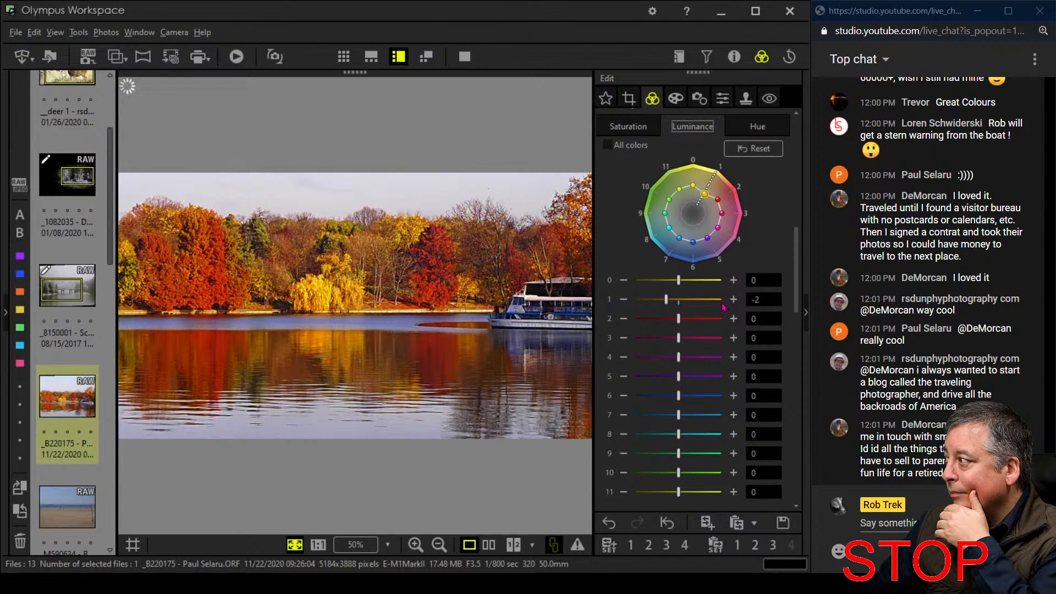
pyautogui.click(627, 281)
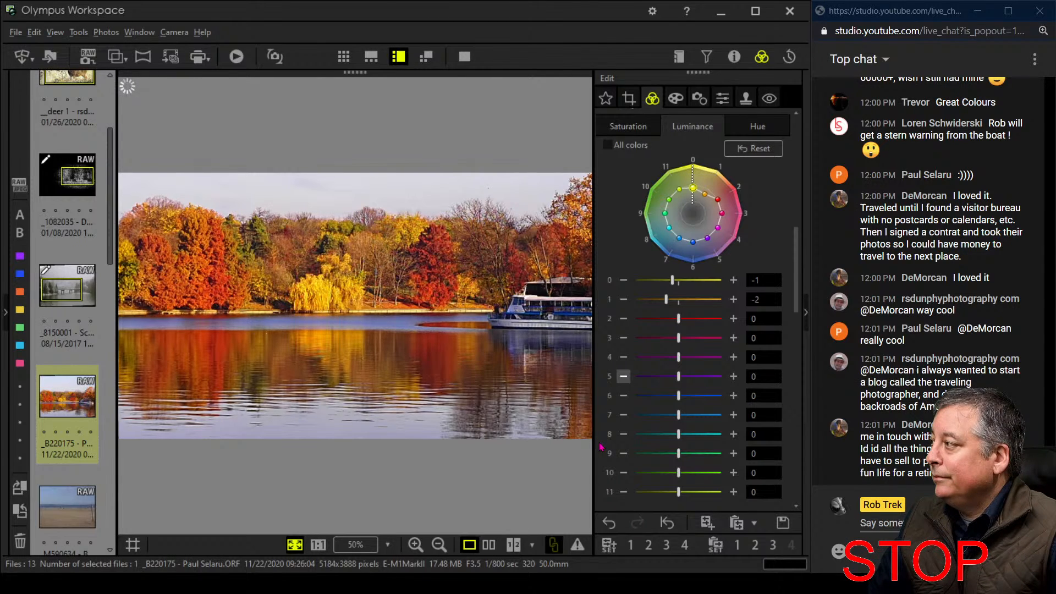
# Show the art filter settings and check the edited lake photo in full screen.
pyautogui.click(681, 99)
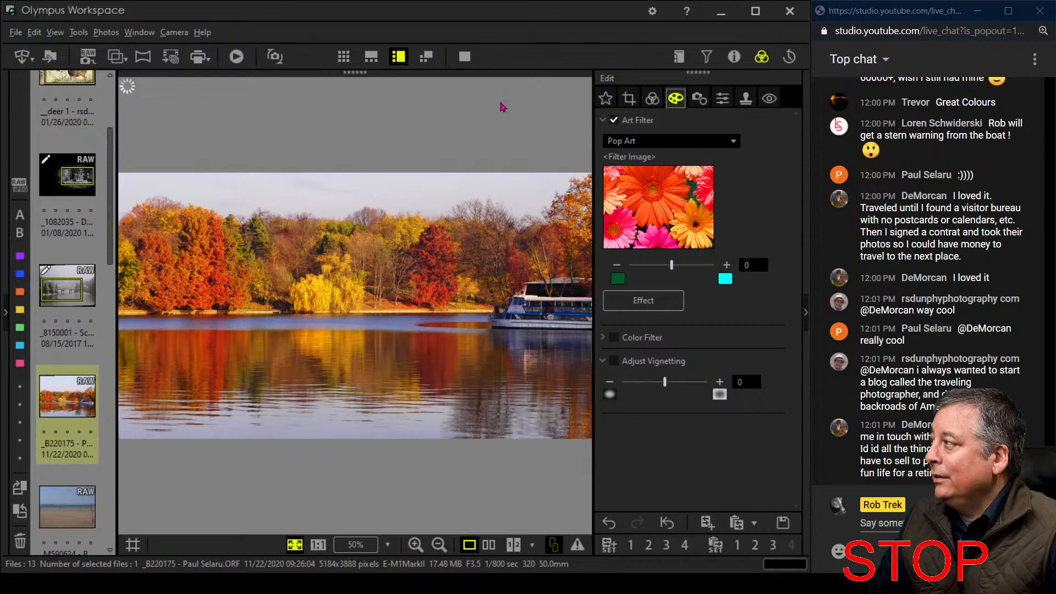
pyautogui.click(466, 57)
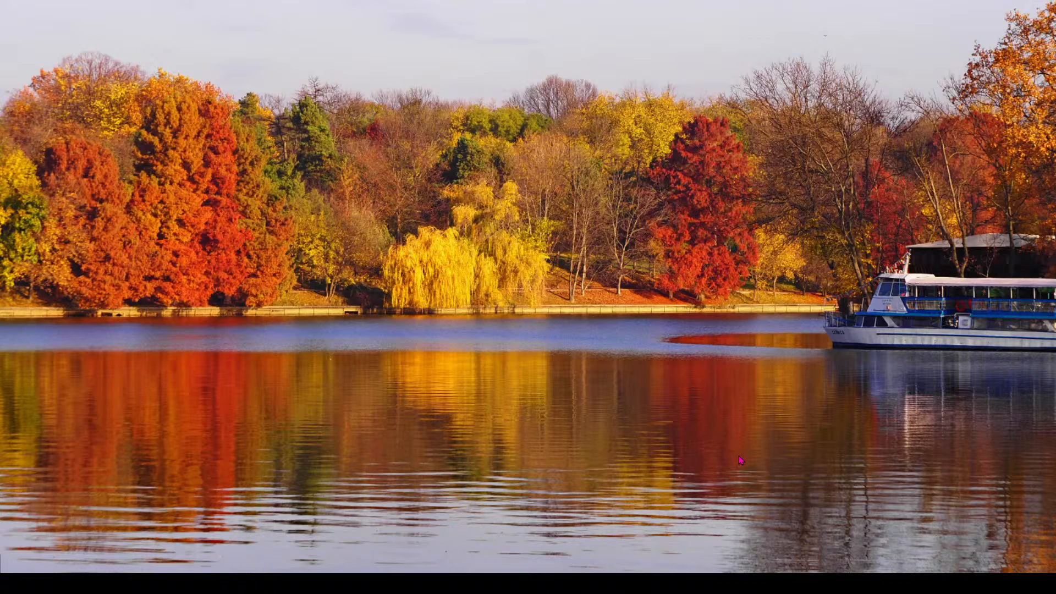
pyautogui.press('Escape')
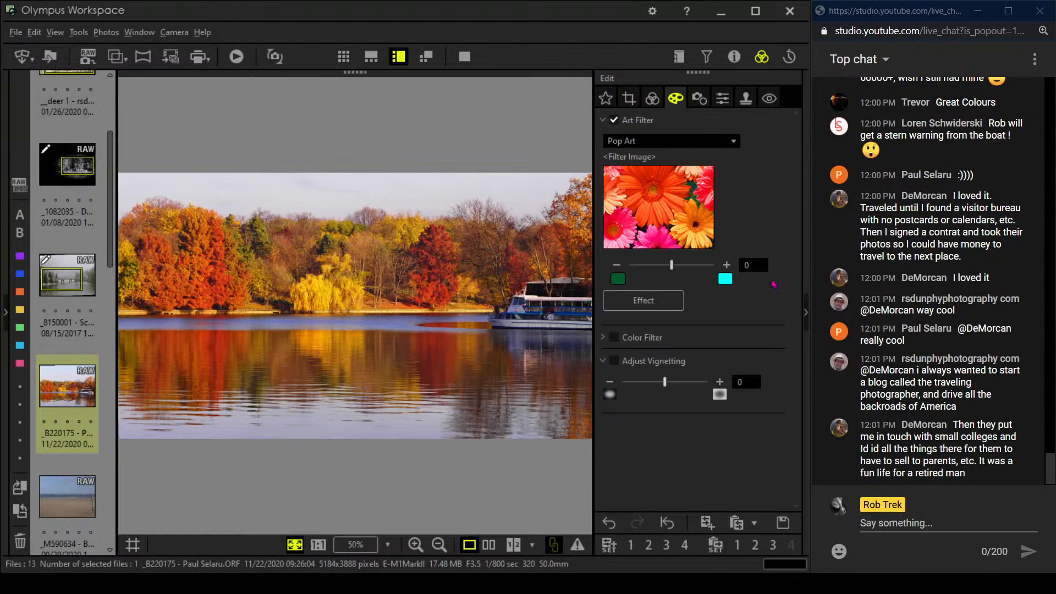
# Set the saturation of all color ranges together to -1 in Adjust Color.
pyautogui.click(652, 99)
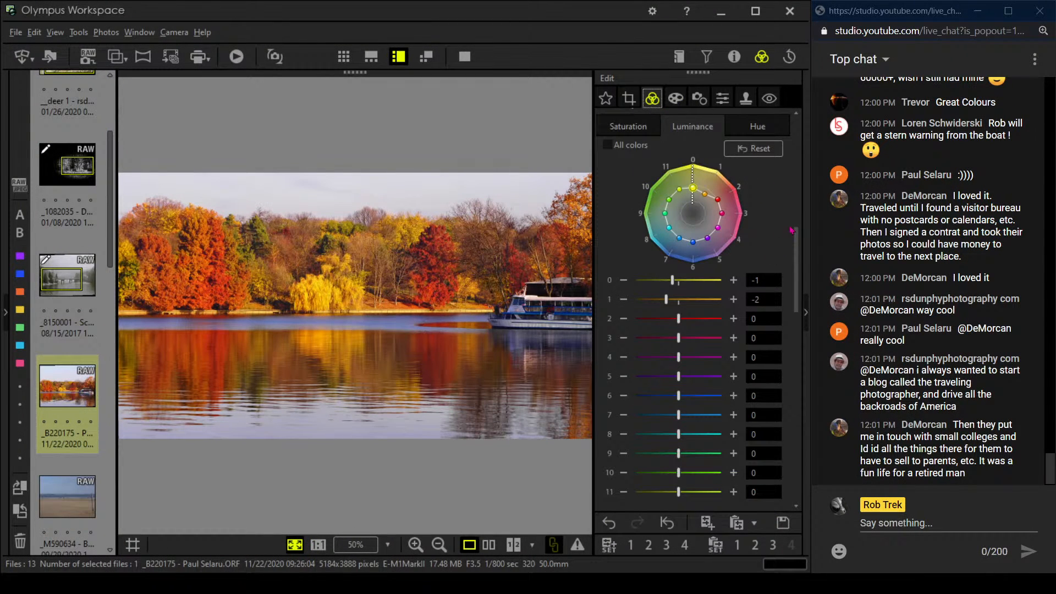
pyautogui.scroll(-5, 637, 144)
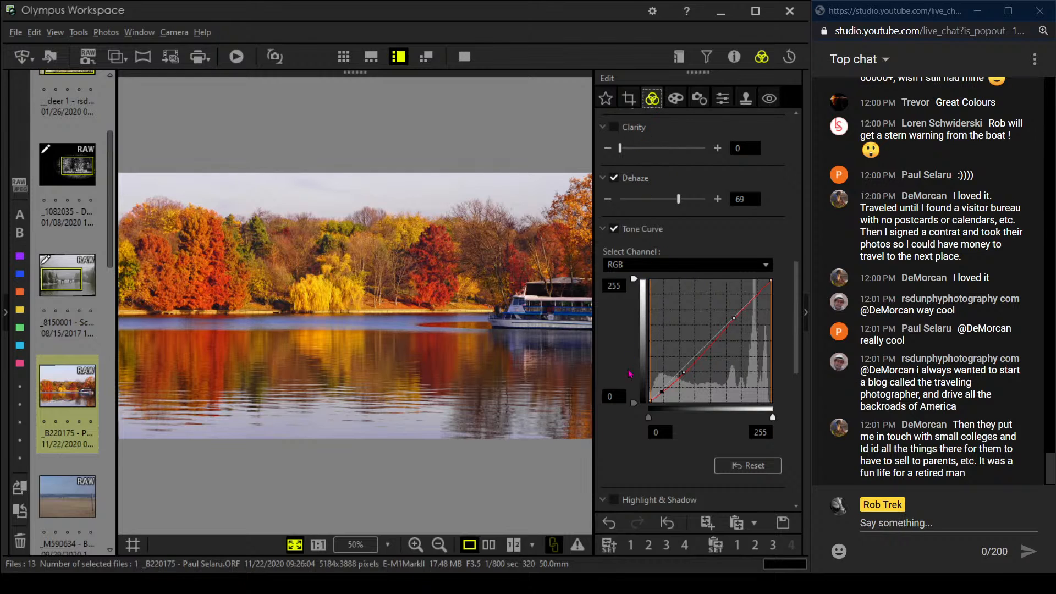
pyautogui.scroll(-2, 630, 373)
pyautogui.scroll(6, 614, 325)
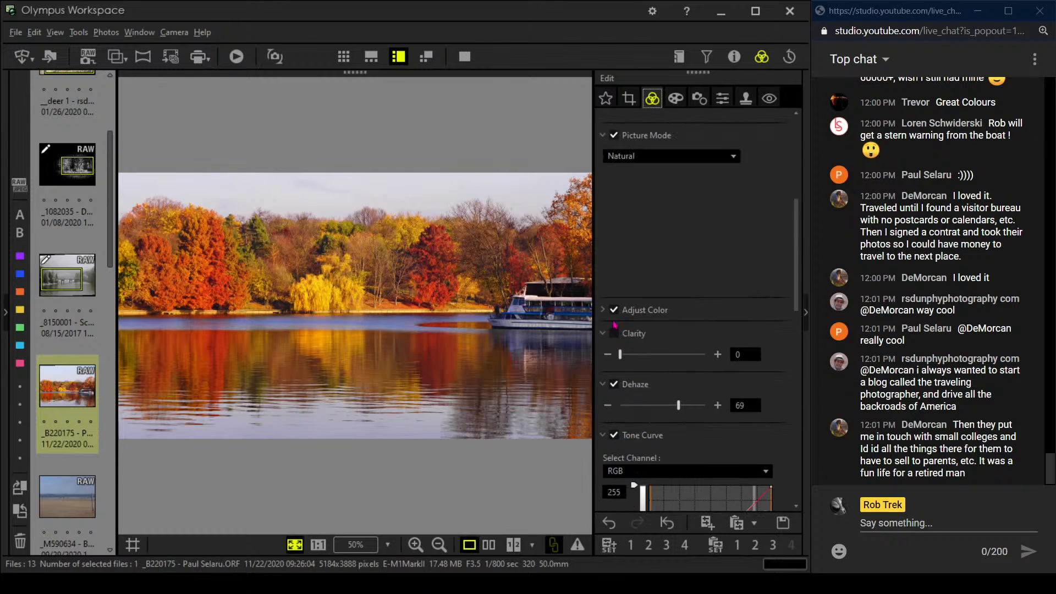
pyautogui.click(602, 310)
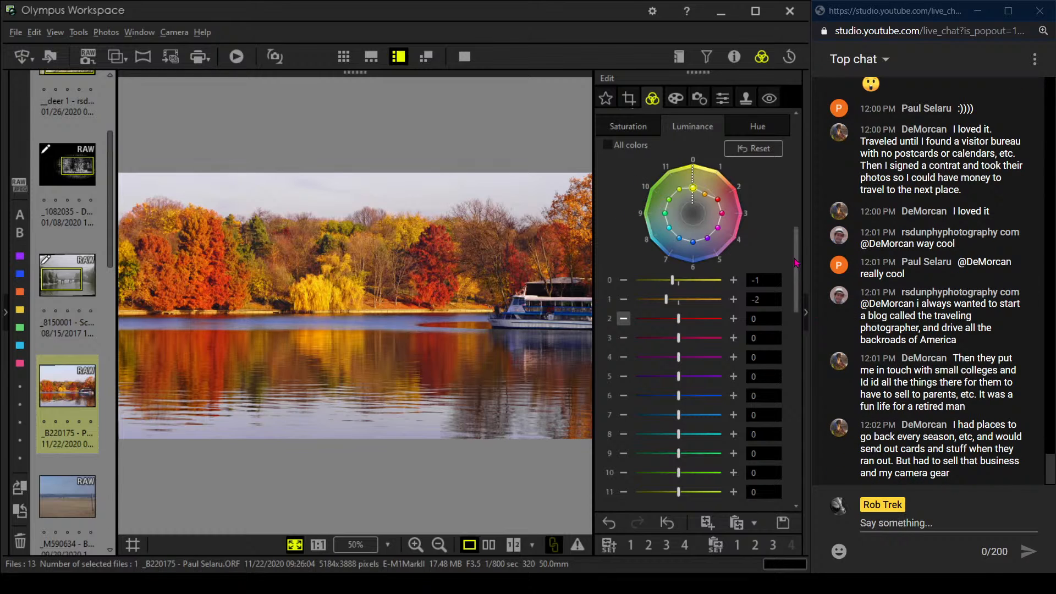
pyautogui.click(635, 130)
pyautogui.click(607, 145)
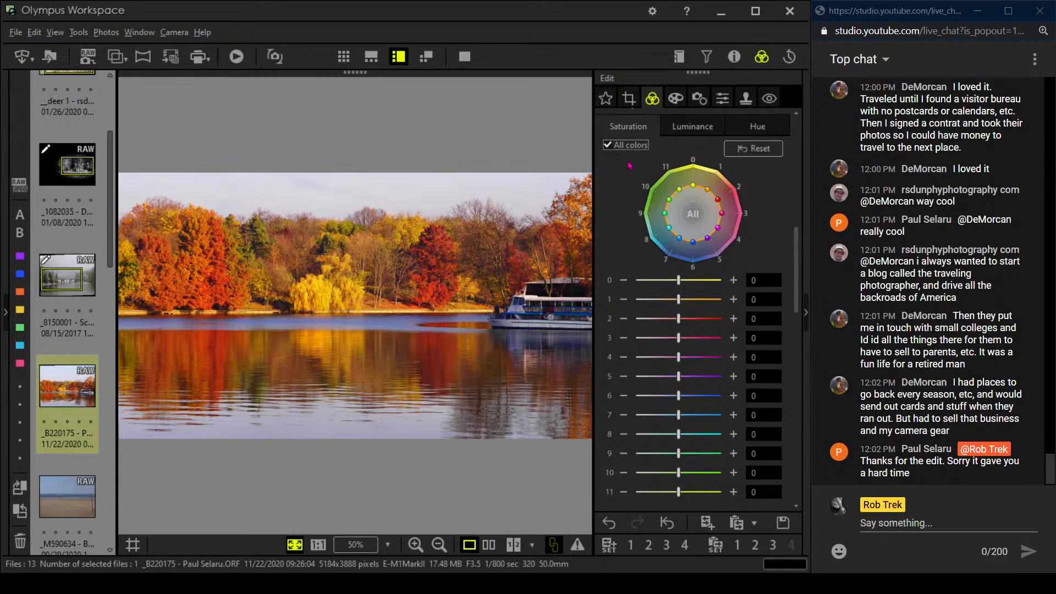
pyautogui.moveTo(692, 186); pyautogui.dragTo(693, 191)
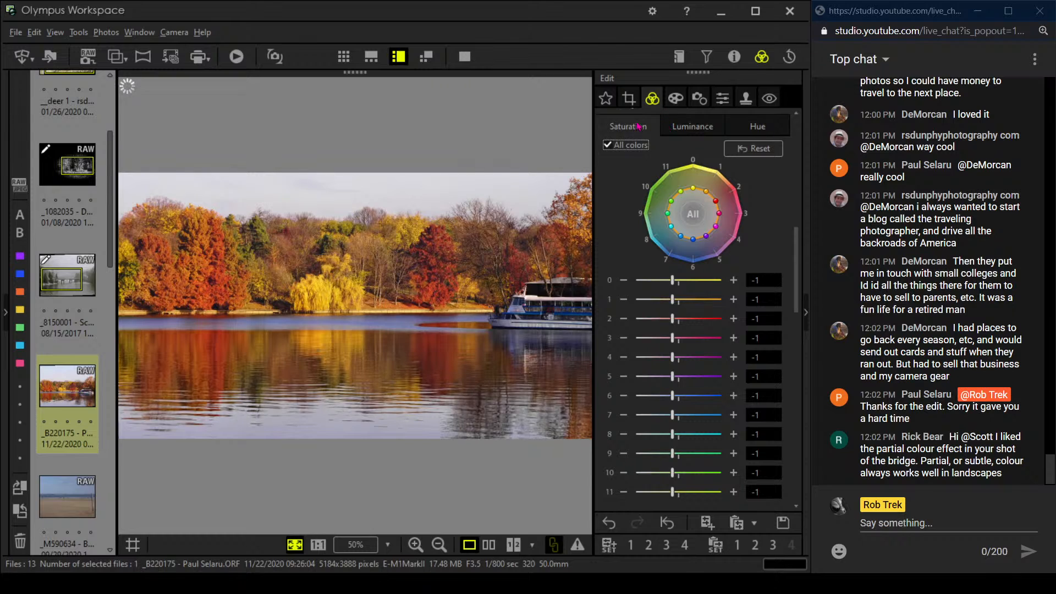
# Compare the edited photo side by side with the original in full screen, and return to the single-image view.
pyautogui.click(674, 99)
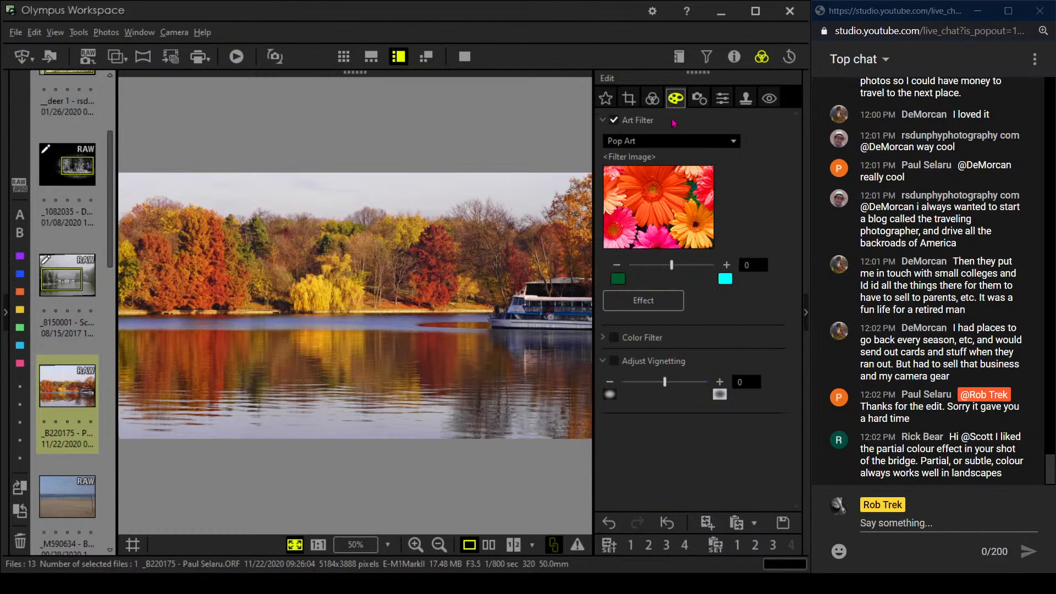
pyautogui.click(666, 142)
pyautogui.click(675, 99)
pyautogui.click(492, 545)
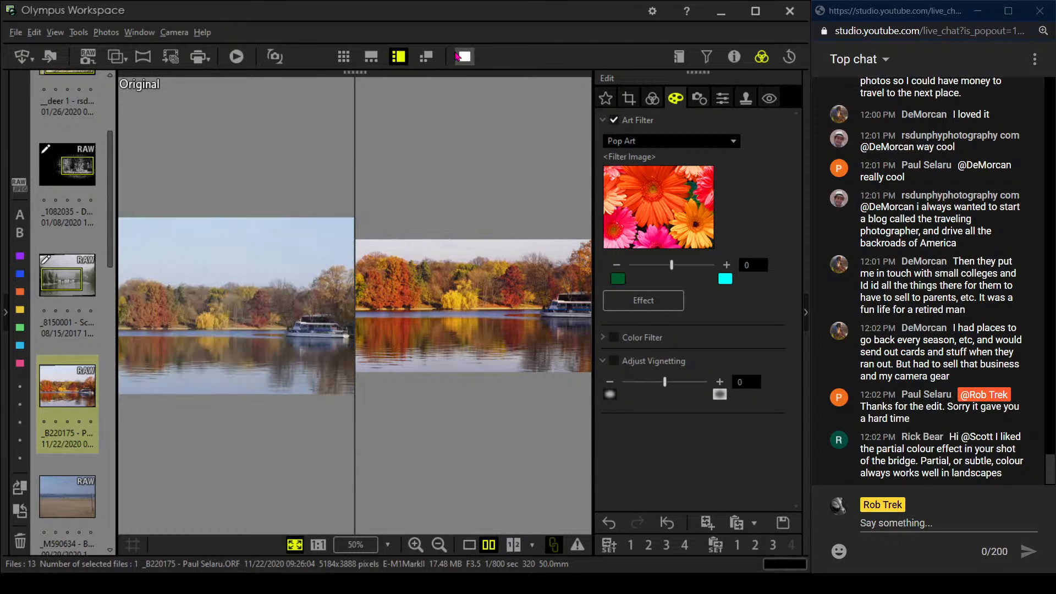
pyautogui.click(464, 56)
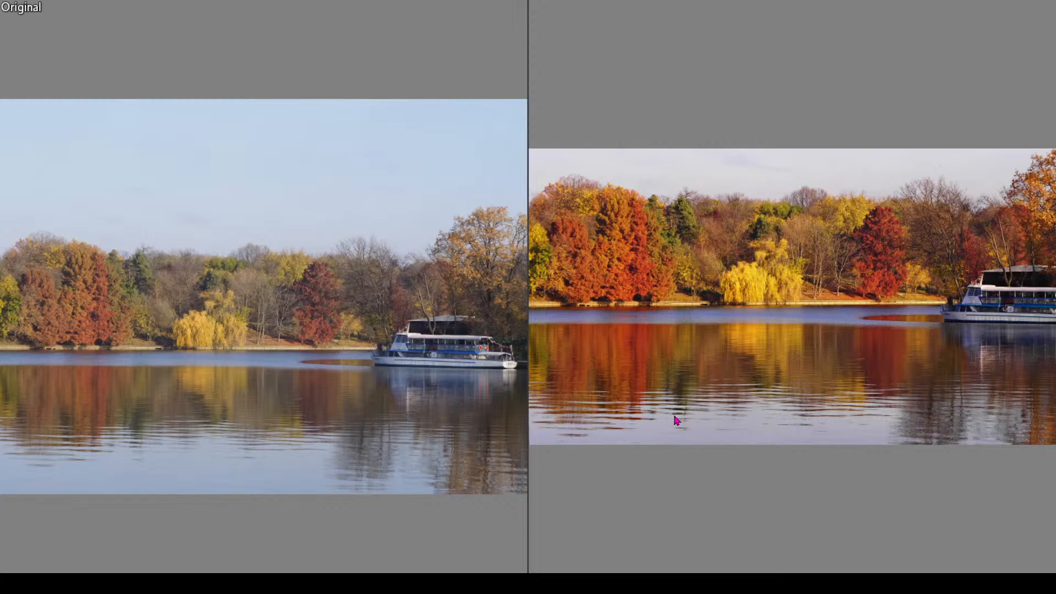
pyautogui.press('Escape')
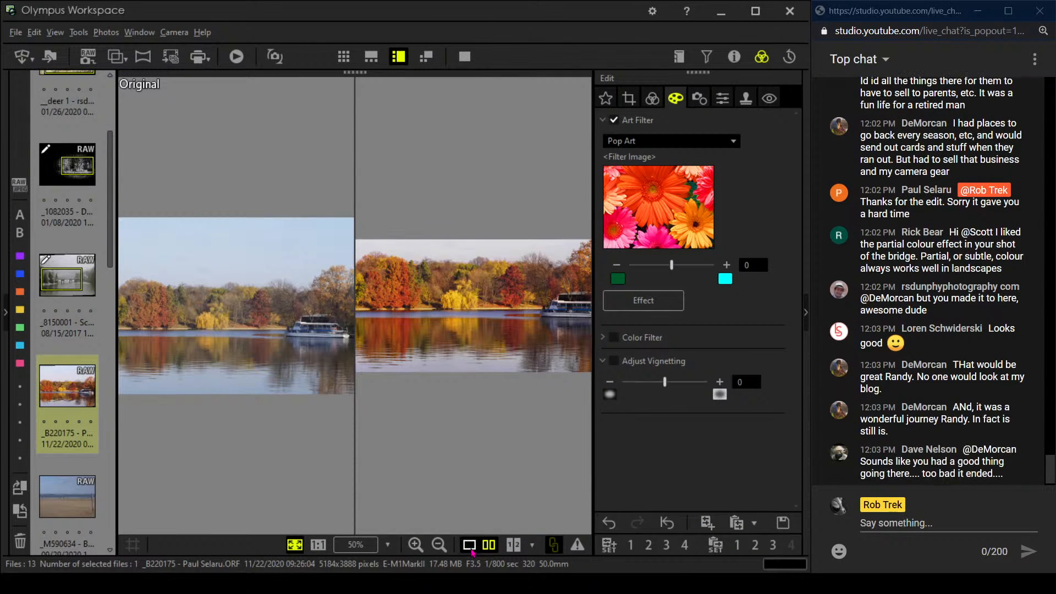
pyautogui.click(469, 545)
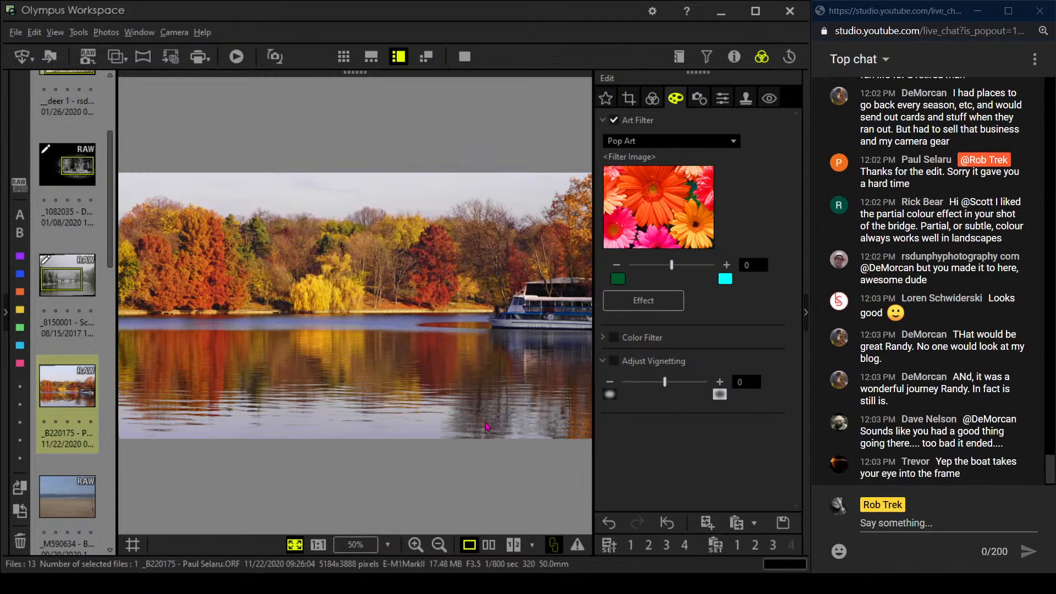
# Change the art filter to Soft Focus and raise the saturation of all color ranges to 4.
pyautogui.click(655, 142)
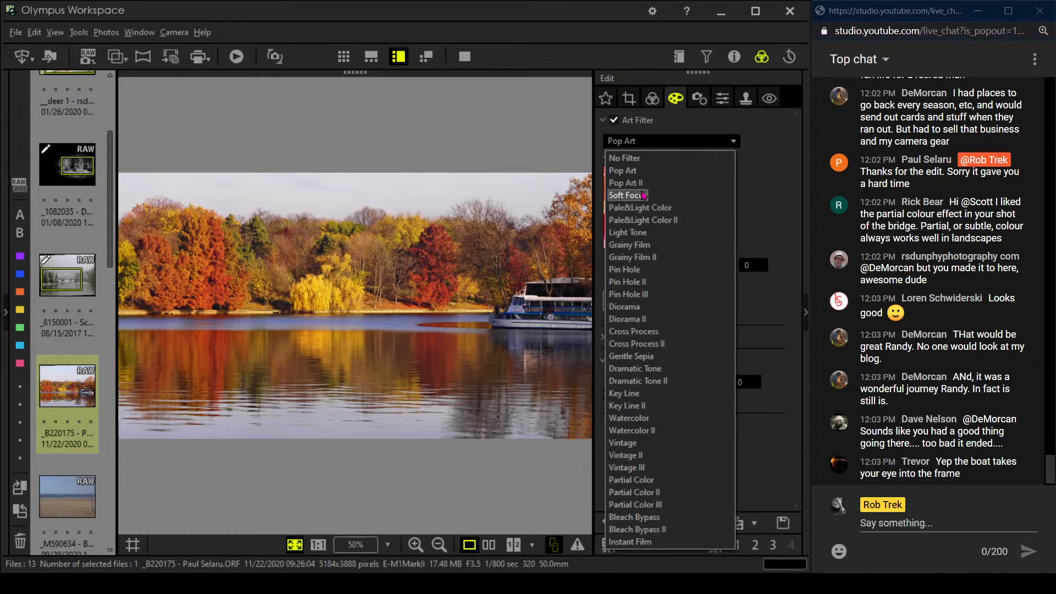
pyautogui.click(637, 180)
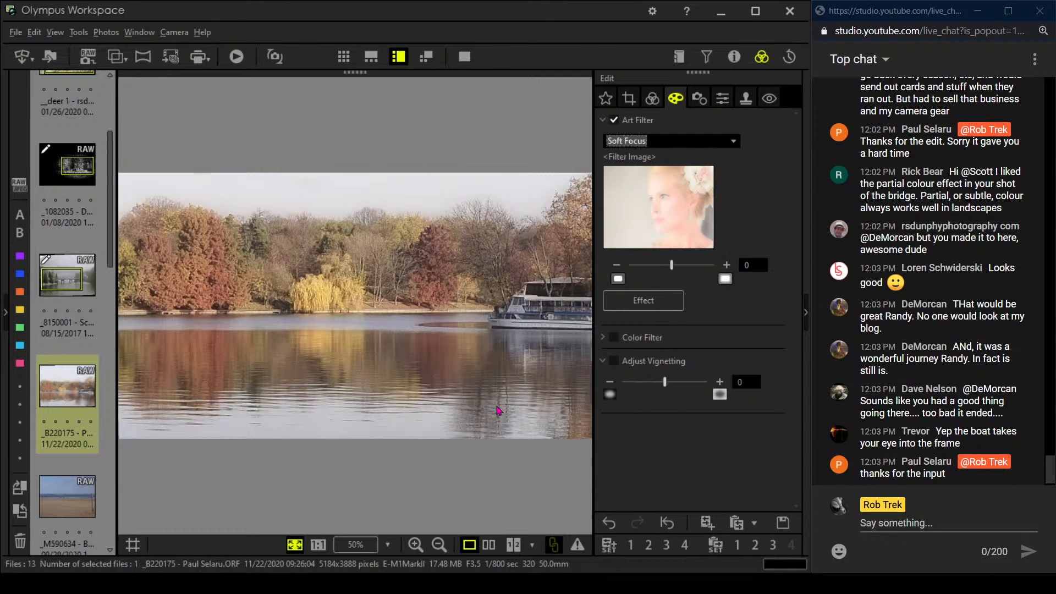
pyautogui.click(653, 99)
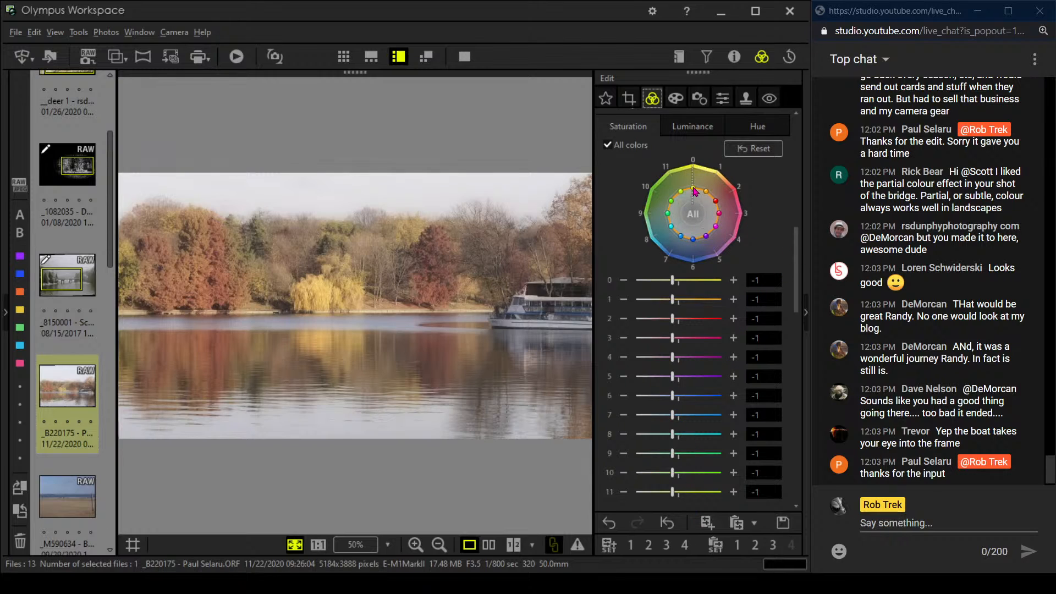
pyautogui.moveTo(692, 187); pyautogui.dragTo(693, 175)
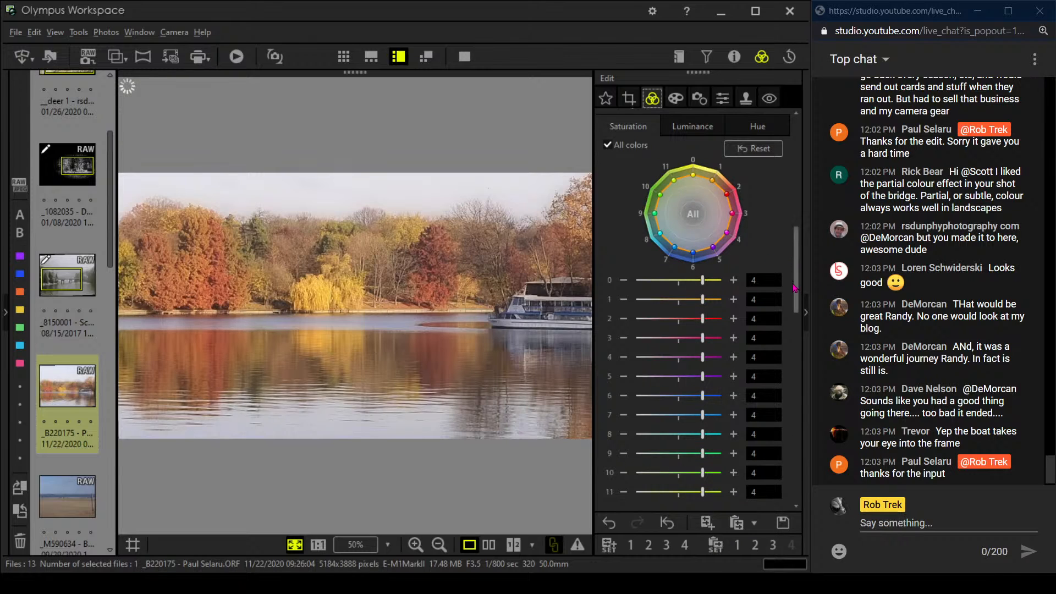
# Set Dehaze to 100 and pull the shadows down on the RGB tone curve, checking the photo in full screen.
pyautogui.scroll(-5, 791, 261)
pyautogui.moveTo(681, 398); pyautogui.dragTo(712, 397)
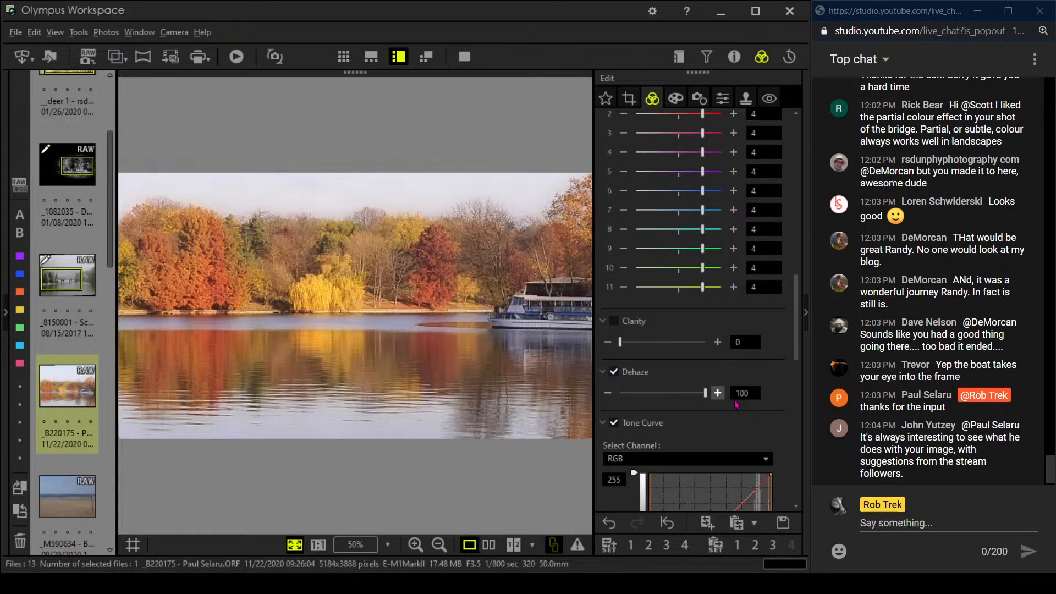
pyautogui.scroll(-3, 753, 413)
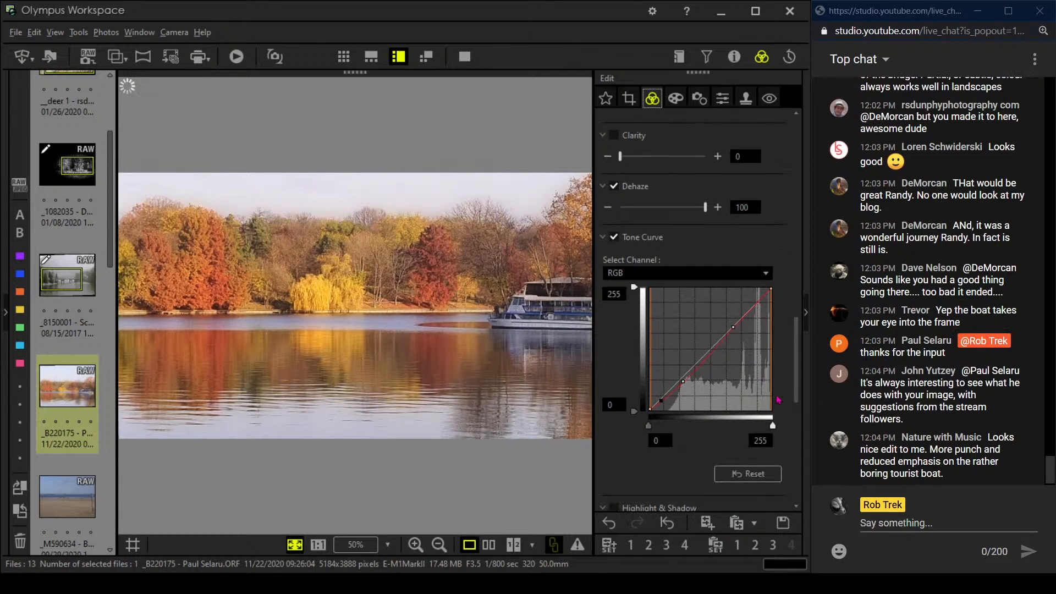
pyautogui.moveTo(660, 400); pyautogui.dragTo(686, 388)
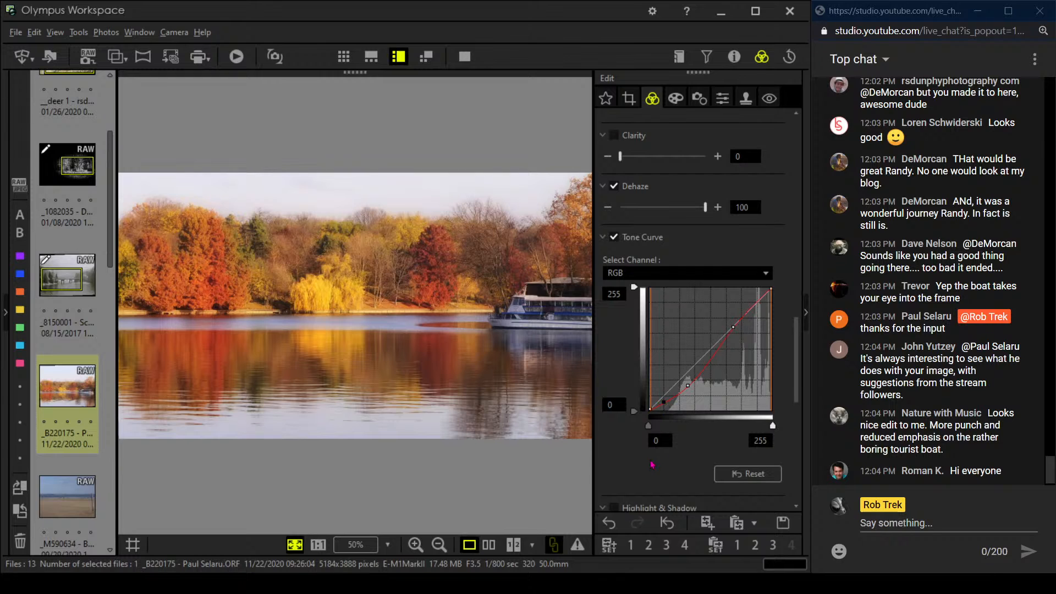
pyautogui.click(460, 57)
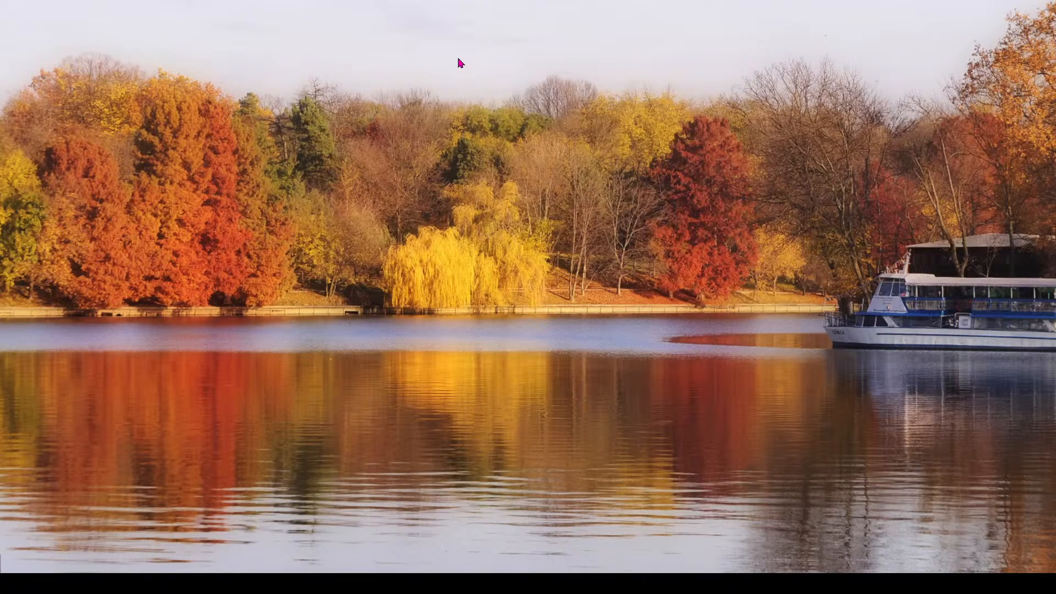
pyautogui.press('Escape')
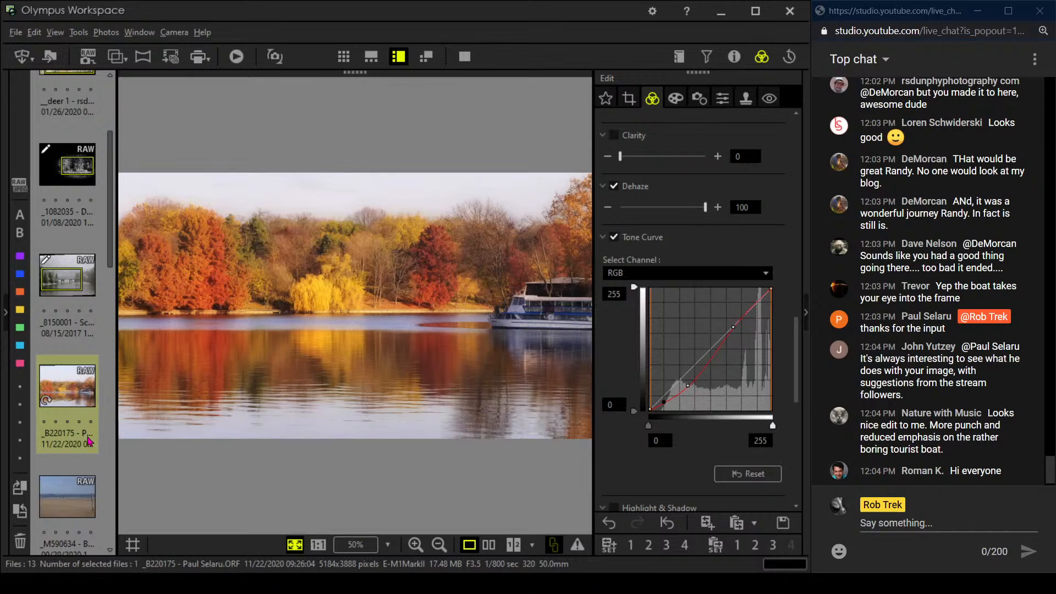
# Open the RAW beach photo with the wooden post and display its shooting properties.
pyautogui.scroll(-2, 87, 436)
pyautogui.click(74, 362)
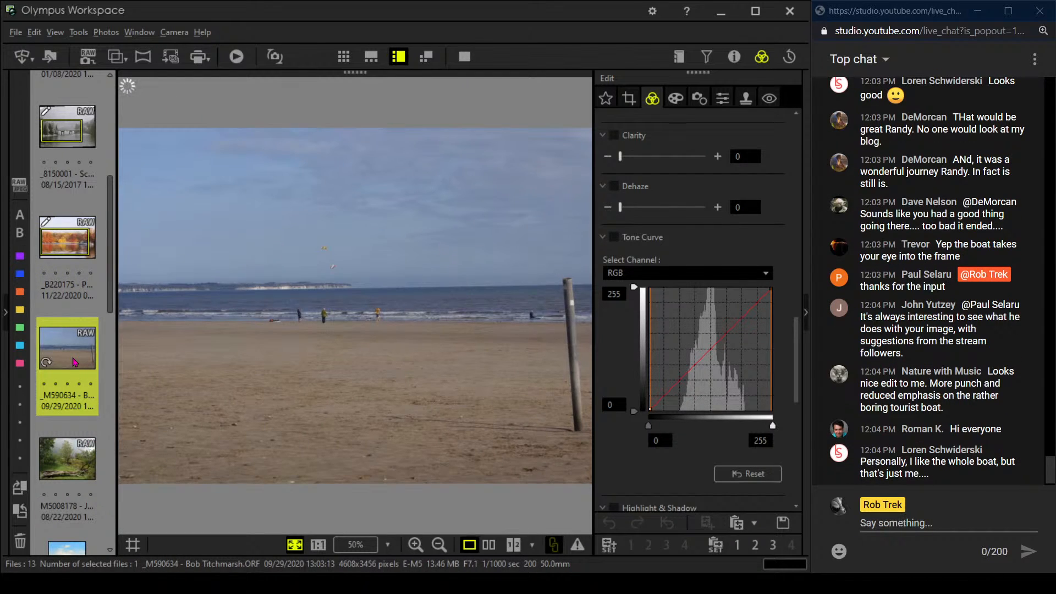
pyautogui.moveTo(75, 362)
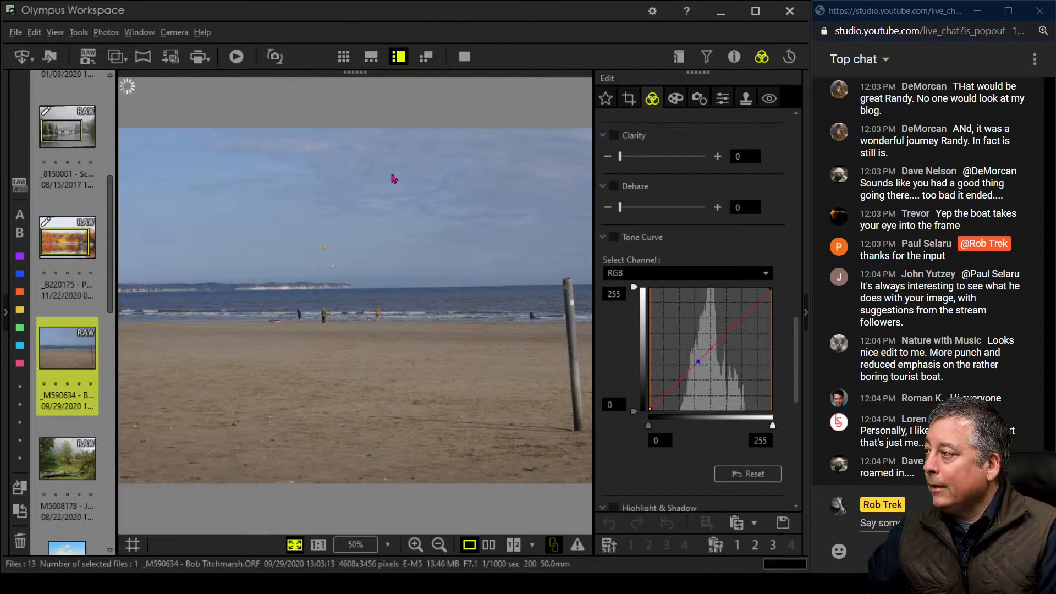
pyautogui.click(733, 58)
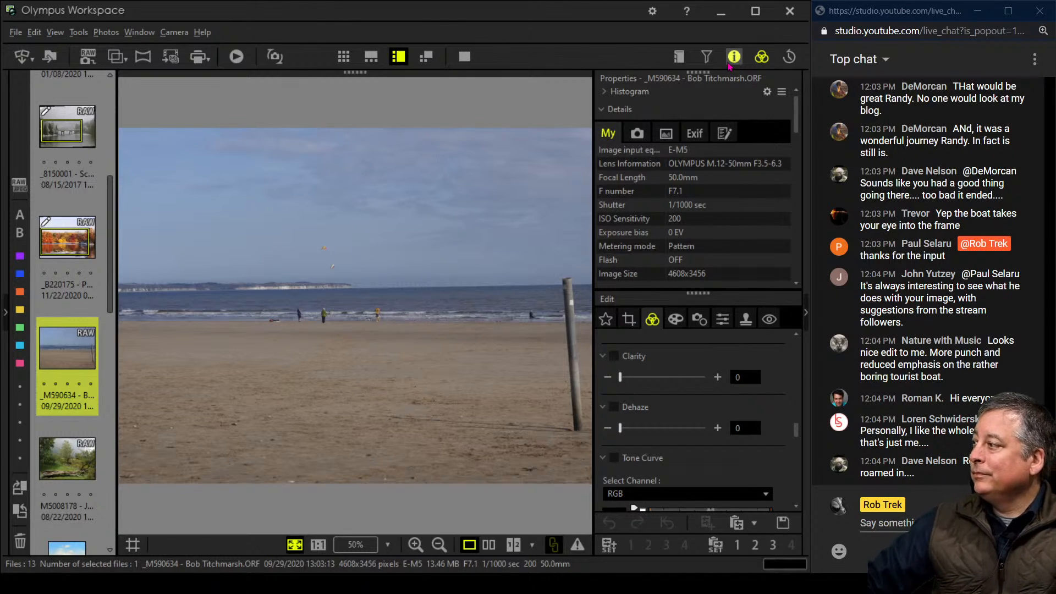
# Examine the kites, cliffs and people at the waterline at 1:1 magnification, and fit the beach photo to the view.
pyautogui.click(332, 275)
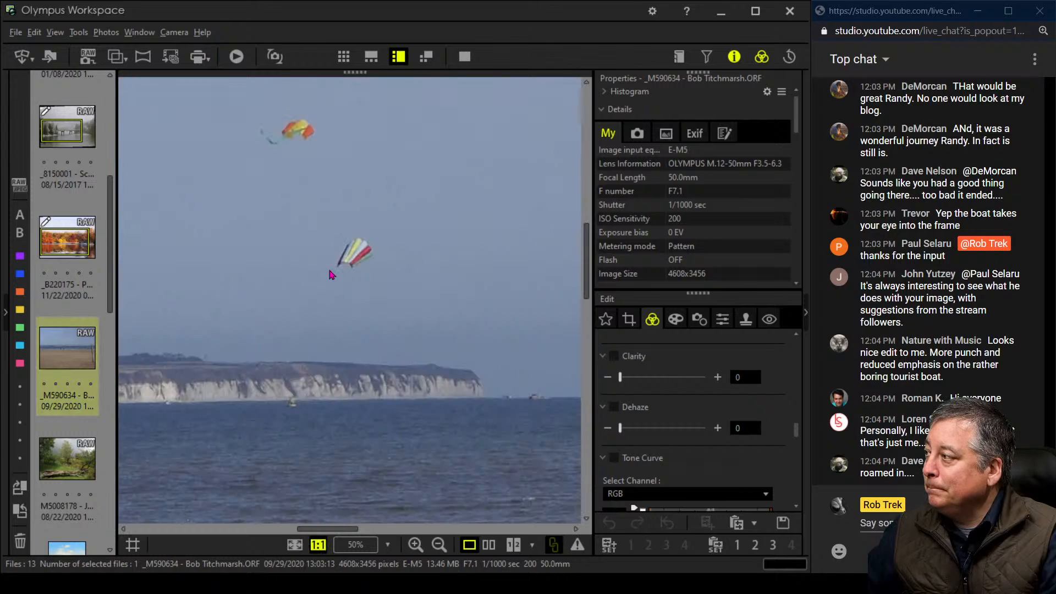
pyautogui.scroll(-4, 330, 276)
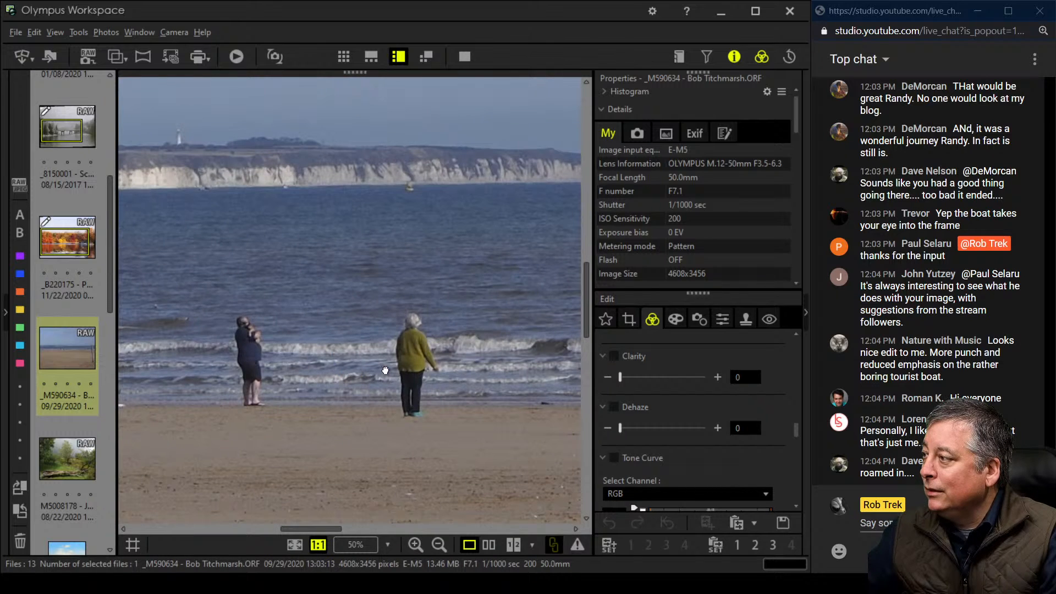
pyautogui.click(385, 370)
pyautogui.click(370, 311)
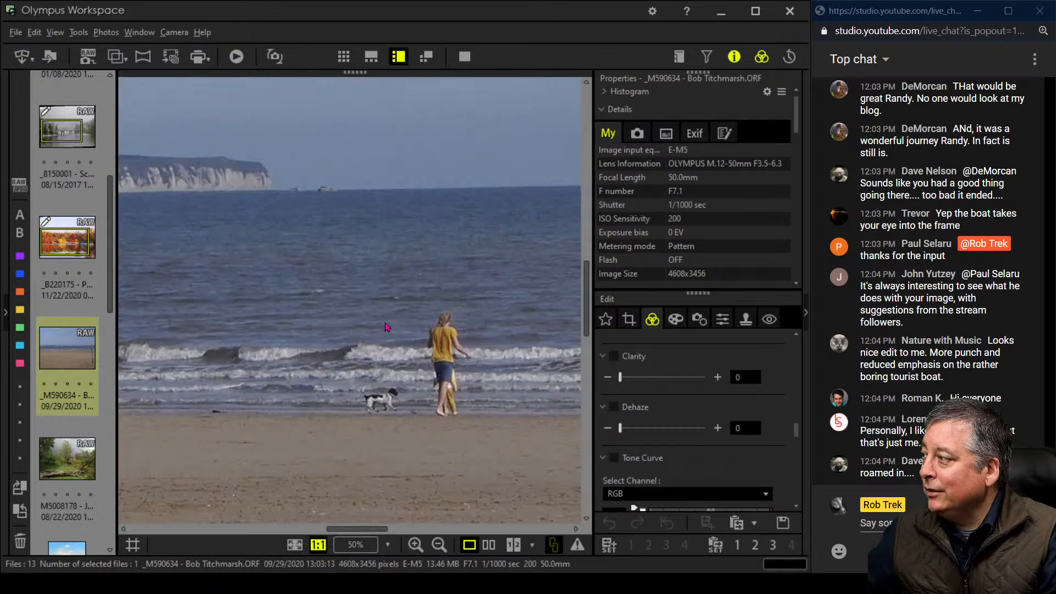
pyautogui.click(434, 380)
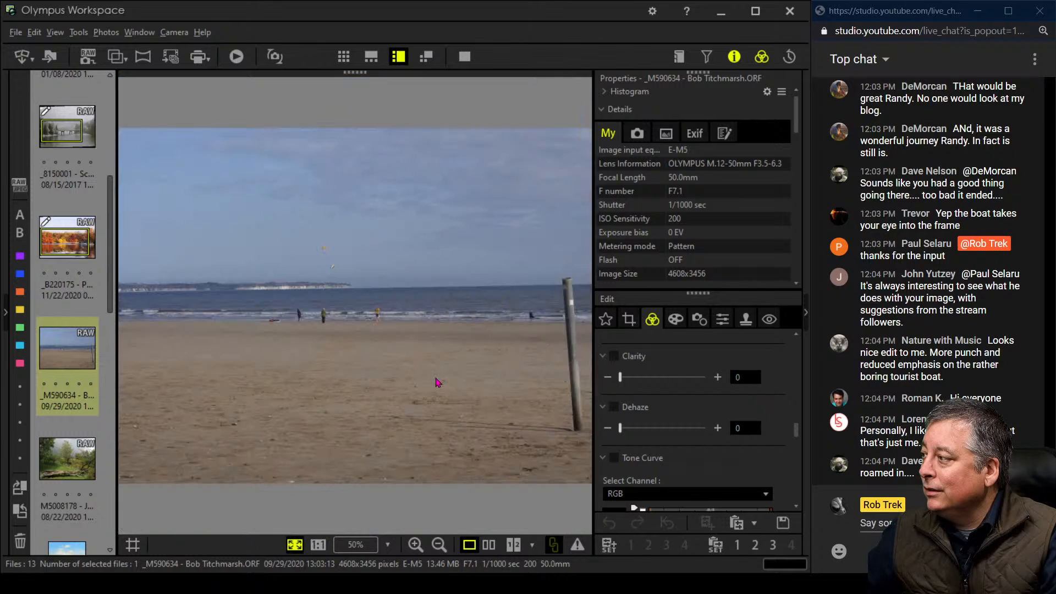
pyautogui.click(511, 329)
pyautogui.click(524, 321)
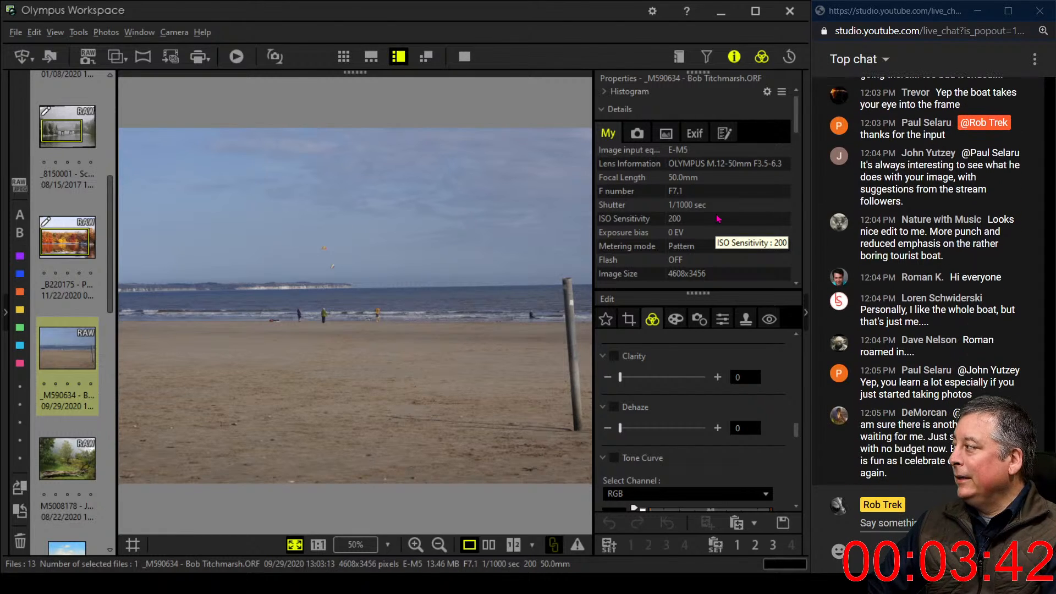
# Hide the shooting properties and try a 4:3 portrait crop of about 1445 x 1926 pixels around the kites and people.
pyautogui.click(734, 58)
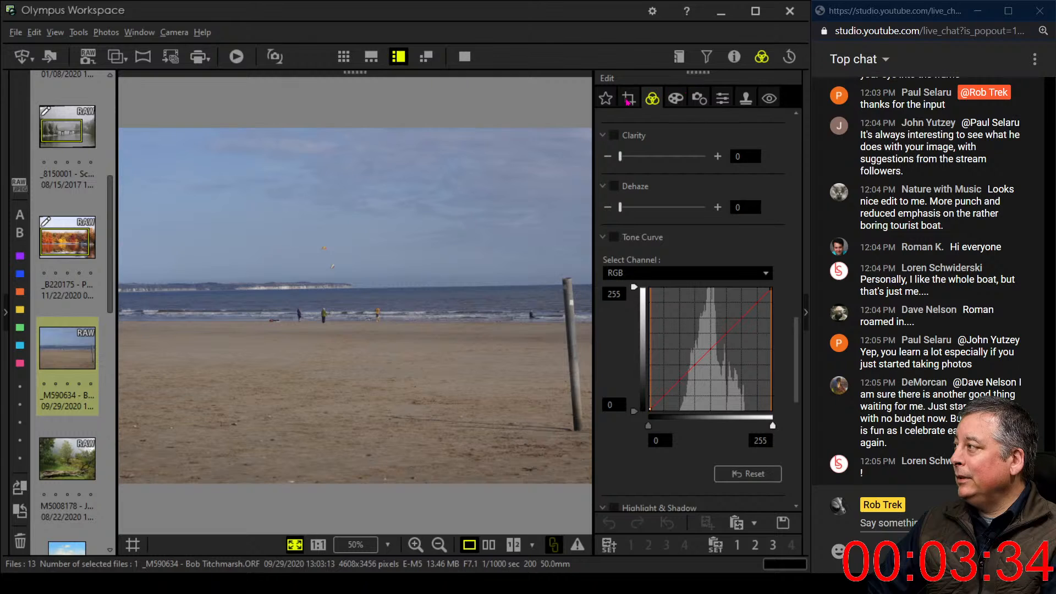
pyautogui.click(628, 98)
pyautogui.click(659, 177)
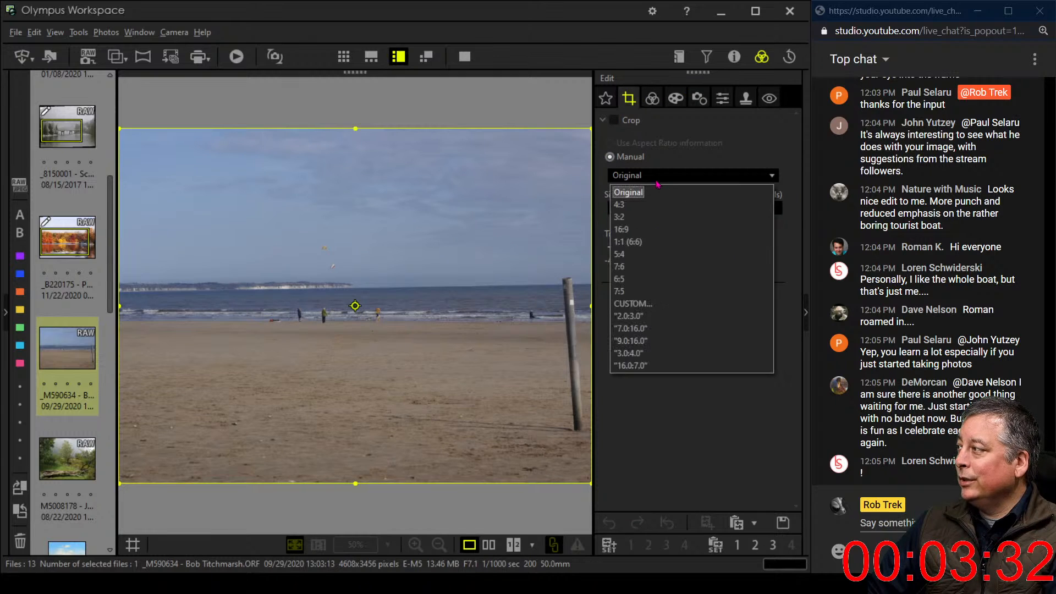
pyautogui.click(653, 205)
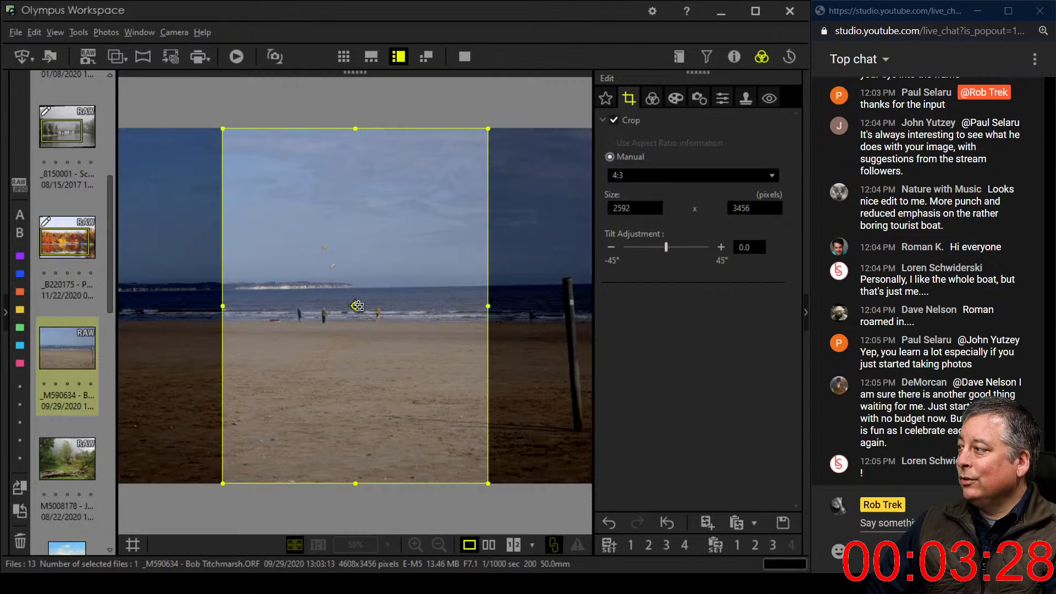
pyautogui.moveTo(485, 130); pyautogui.dragTo(370, 285)
pyautogui.moveTo(330, 371); pyautogui.dragTo(366, 280)
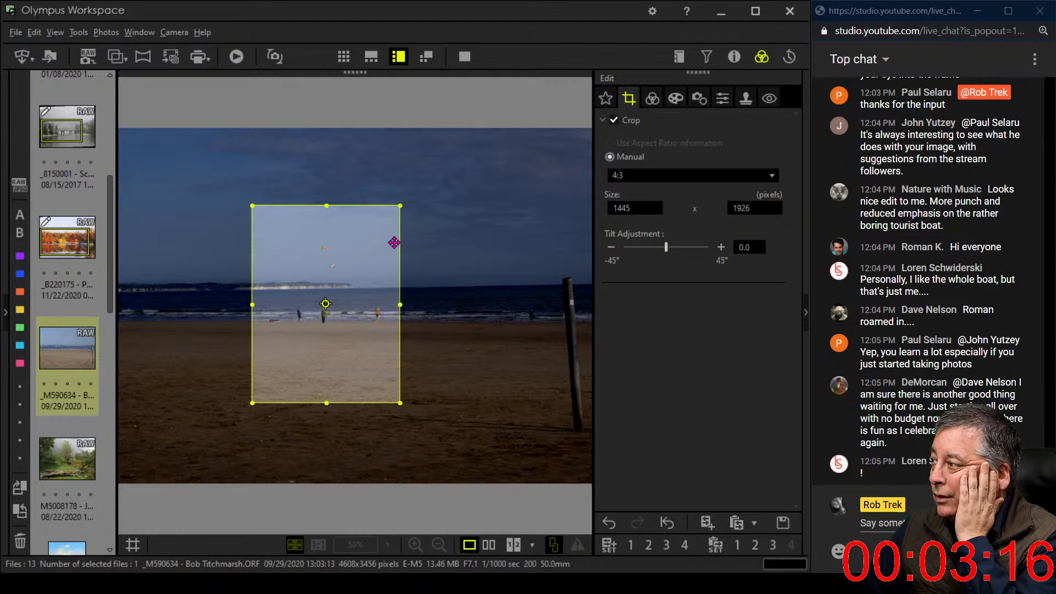
# Crop the beach photo to a 1:1 square of about 1368 pixels around the kites, cliffs and people, and check the cropped result.
pyautogui.click(694, 175)
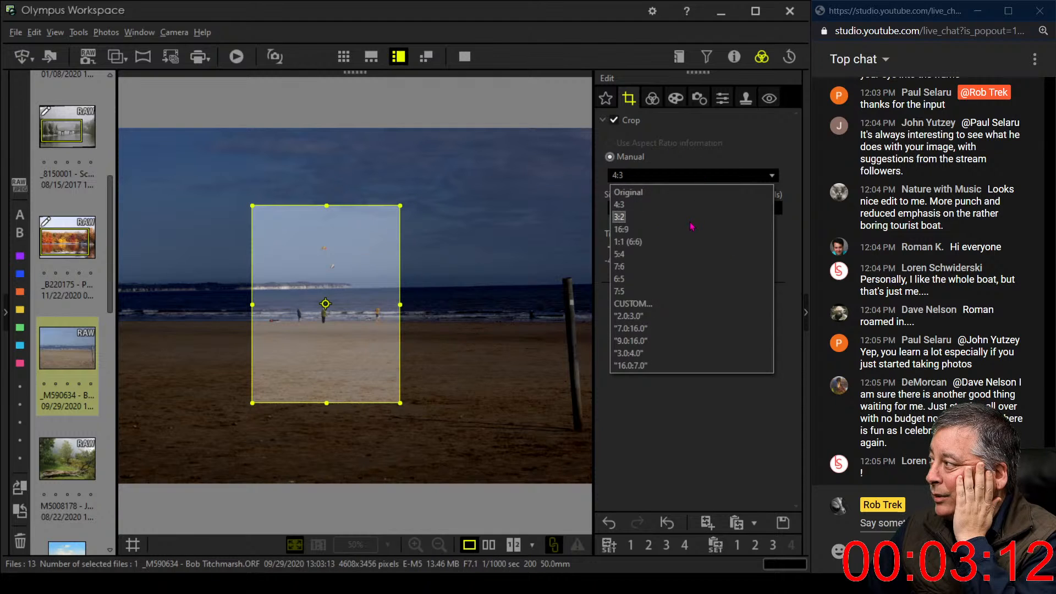
pyautogui.click(690, 248)
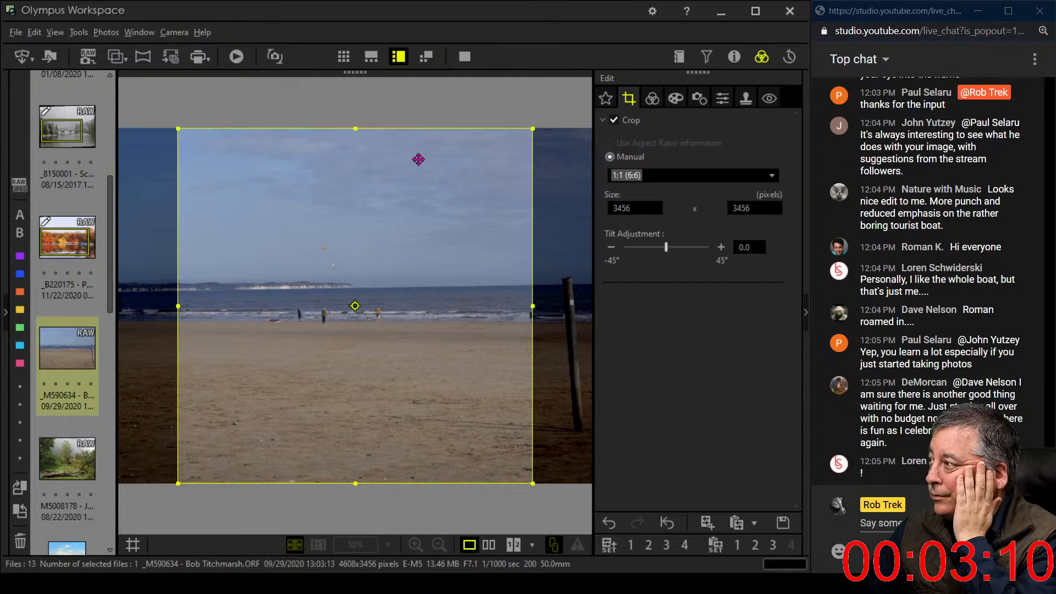
pyautogui.moveTo(355, 130); pyautogui.dragTo(375, 347)
pyautogui.moveTo(365, 400); pyautogui.dragTo(362, 279)
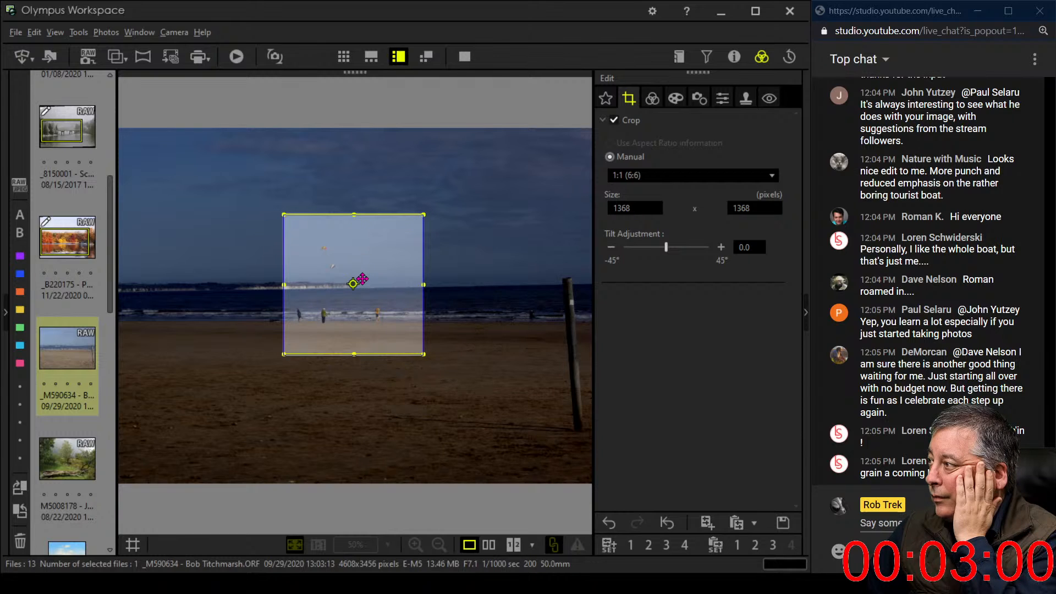
pyautogui.click(651, 100)
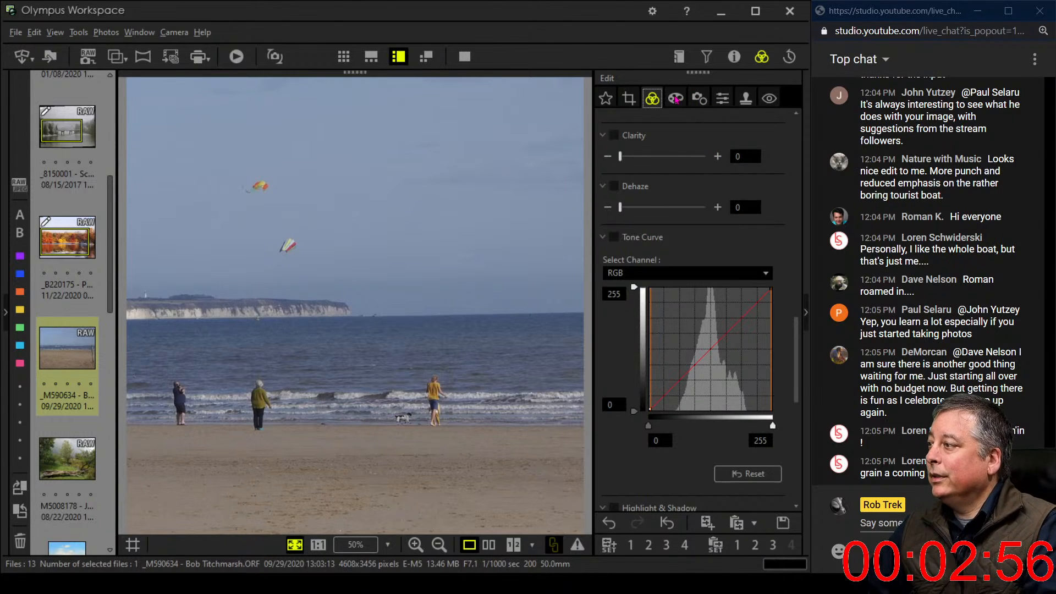
# Set the crop's tilt adjustment to 0.2 to straighten the horizon.
pyautogui.click(628, 99)
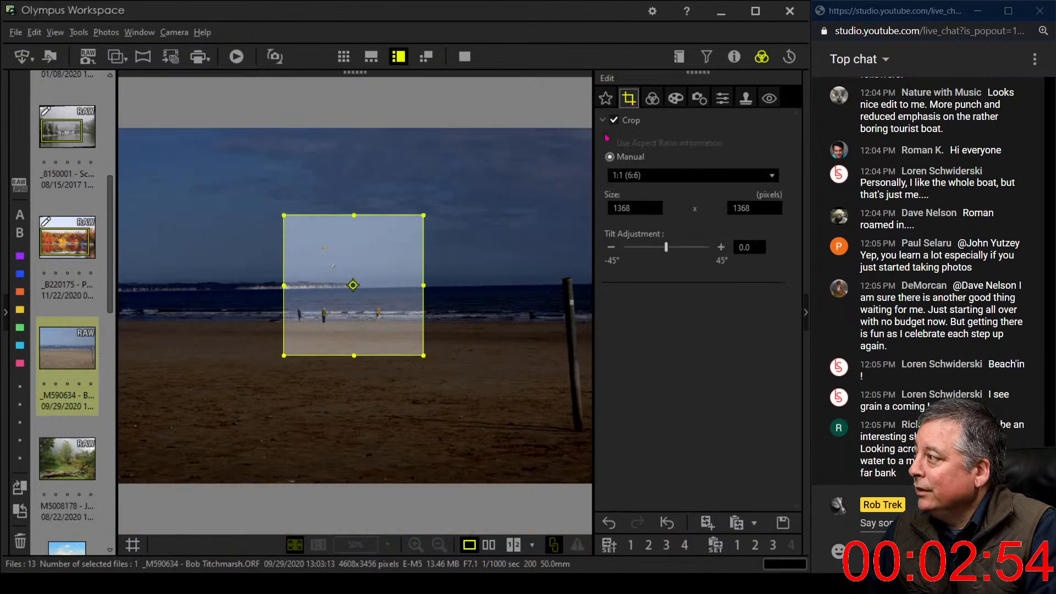
pyautogui.click(721, 248)
pyautogui.click(721, 248)
pyautogui.click(720, 248)
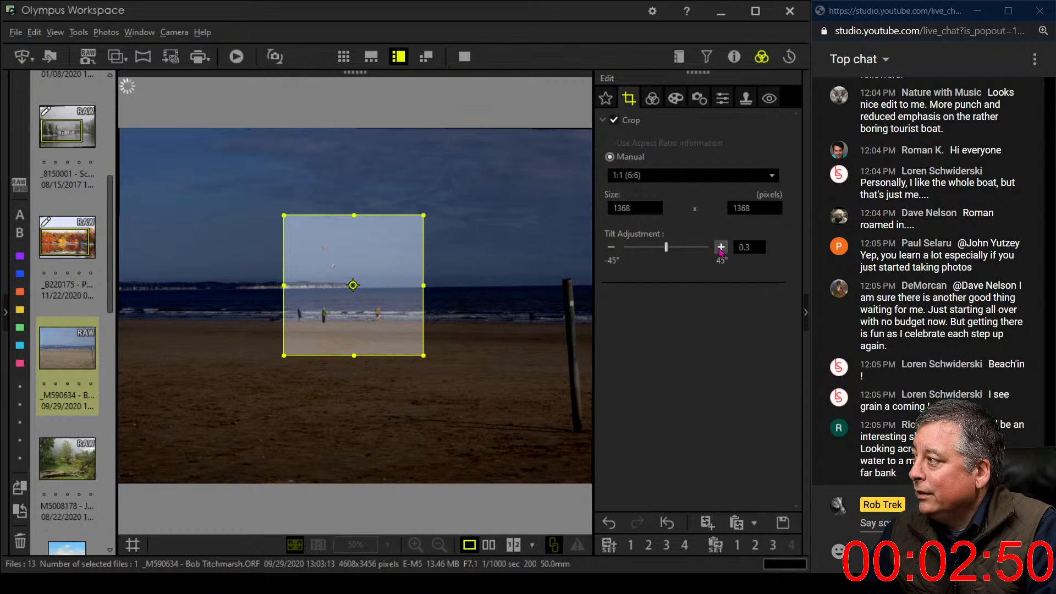
pyautogui.click(611, 247)
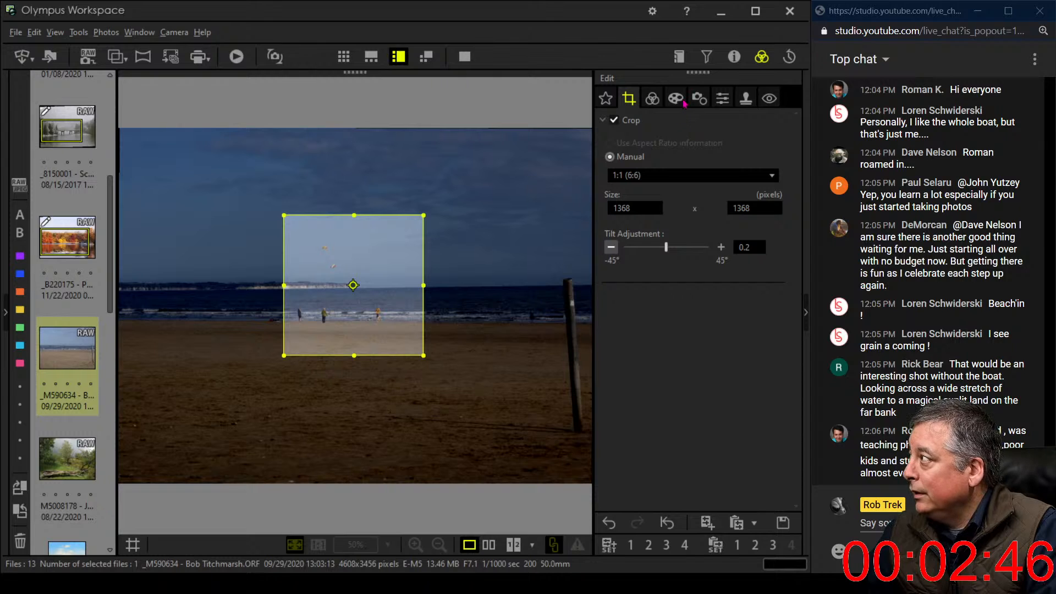
# Set the RGB tone curve's black input level to 22 and shape the curve with darker shadows and lifted midtones.
pyautogui.click(652, 98)
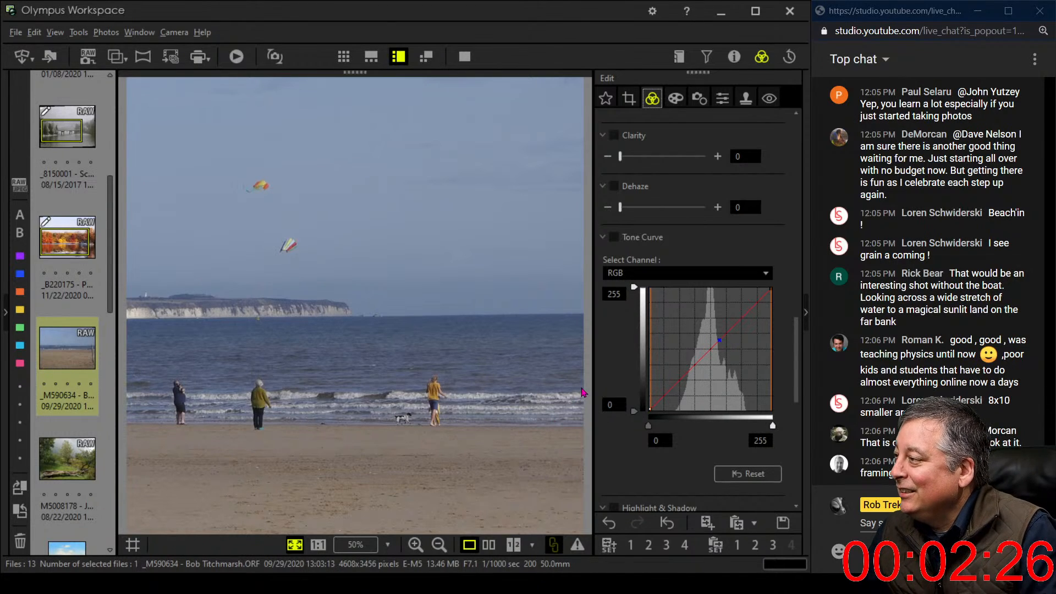
pyautogui.scroll(-2, 635, 441)
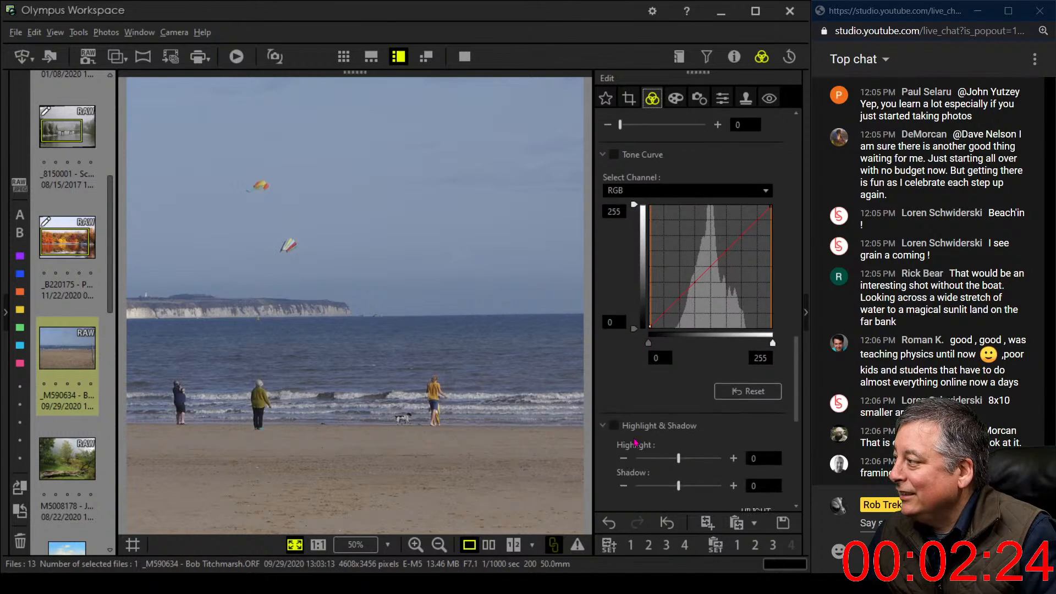
pyautogui.scroll(-6, 635, 442)
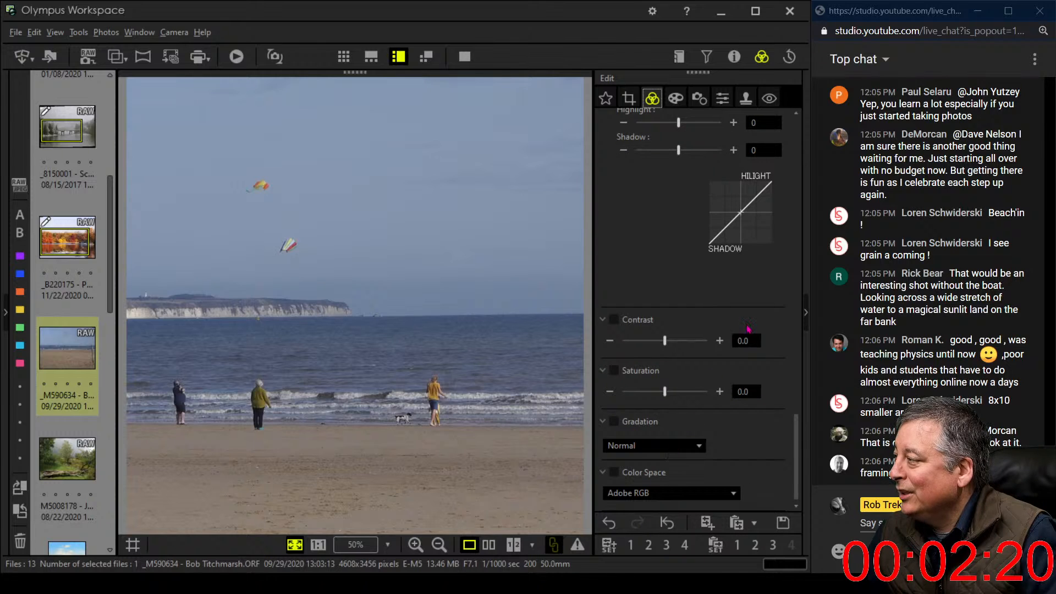
pyautogui.moveTo(795, 443); pyautogui.dragTo(775, 387)
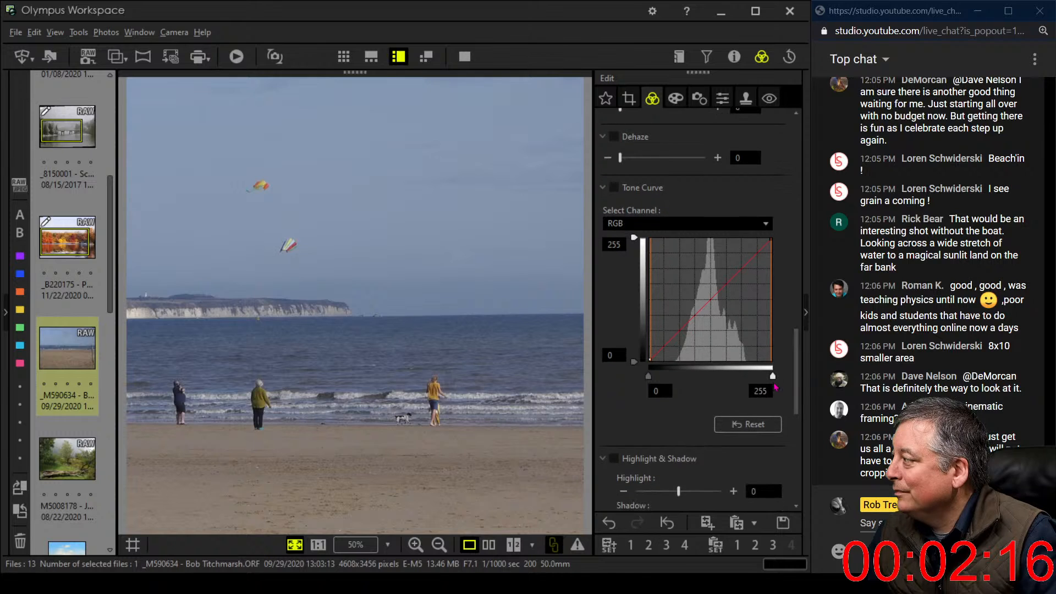
pyautogui.moveTo(649, 377); pyautogui.dragTo(666, 377)
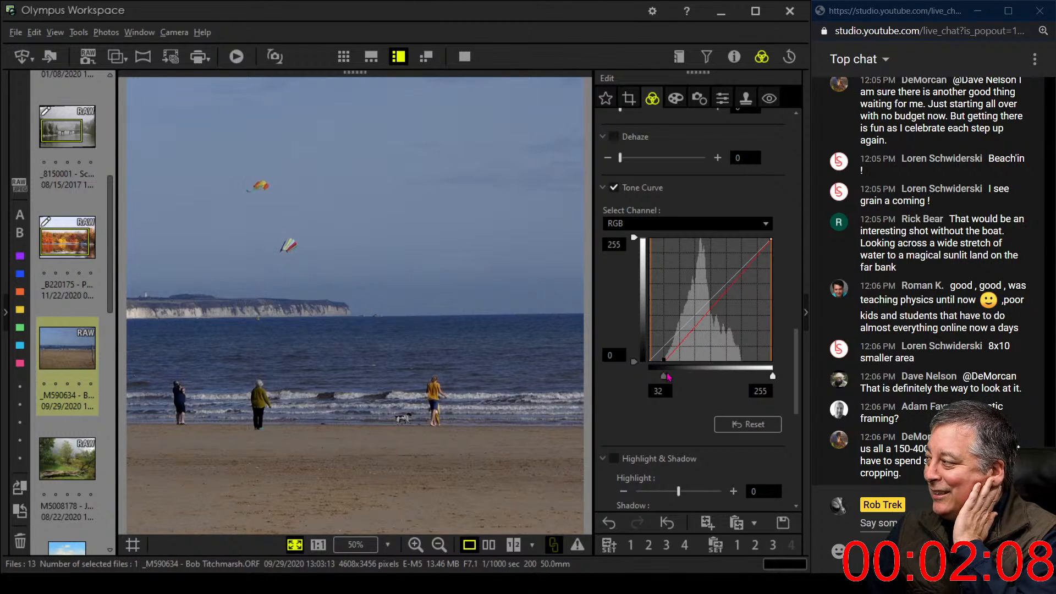
pyautogui.moveTo(664, 376)
pyautogui.mouseDown()
pyautogui.moveTo(639, 379)
pyautogui.moveTo(660, 382)
pyautogui.mouseUp()
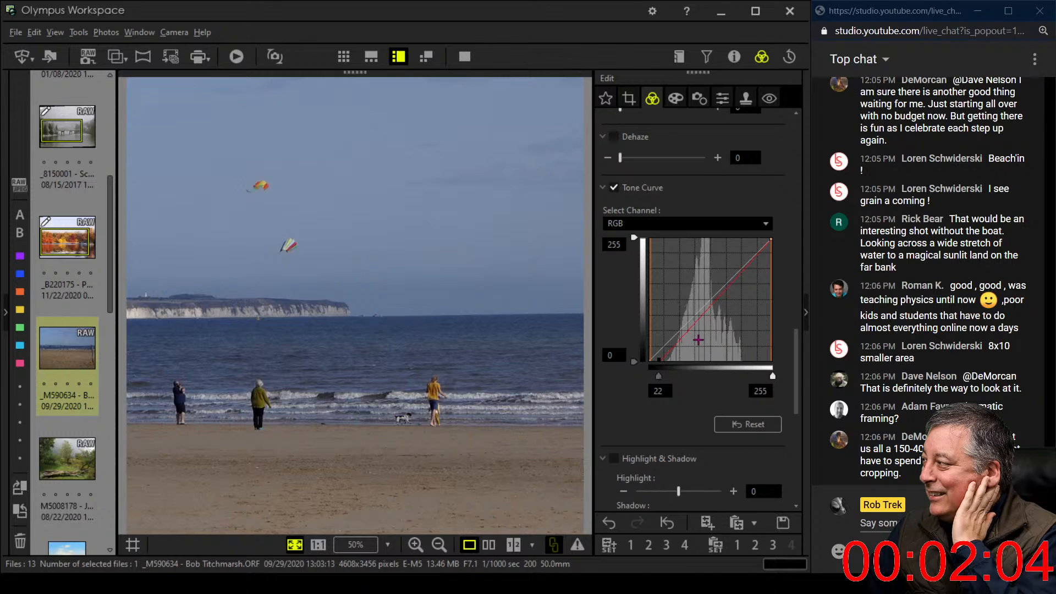
pyautogui.click(672, 351)
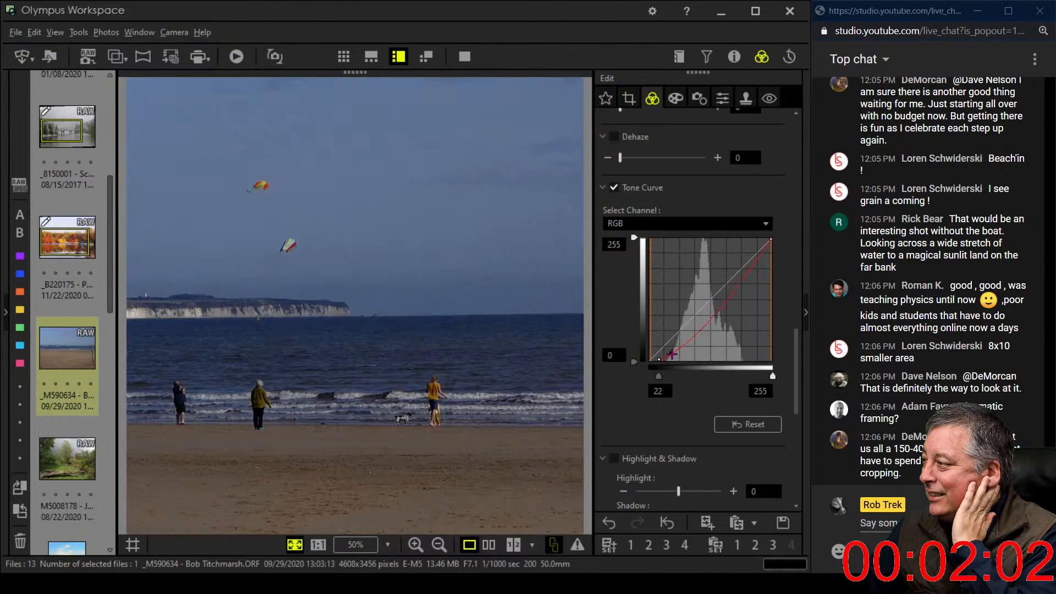
pyautogui.click(699, 313)
pyautogui.moveTo(699, 314); pyautogui.dragTo(701, 302)
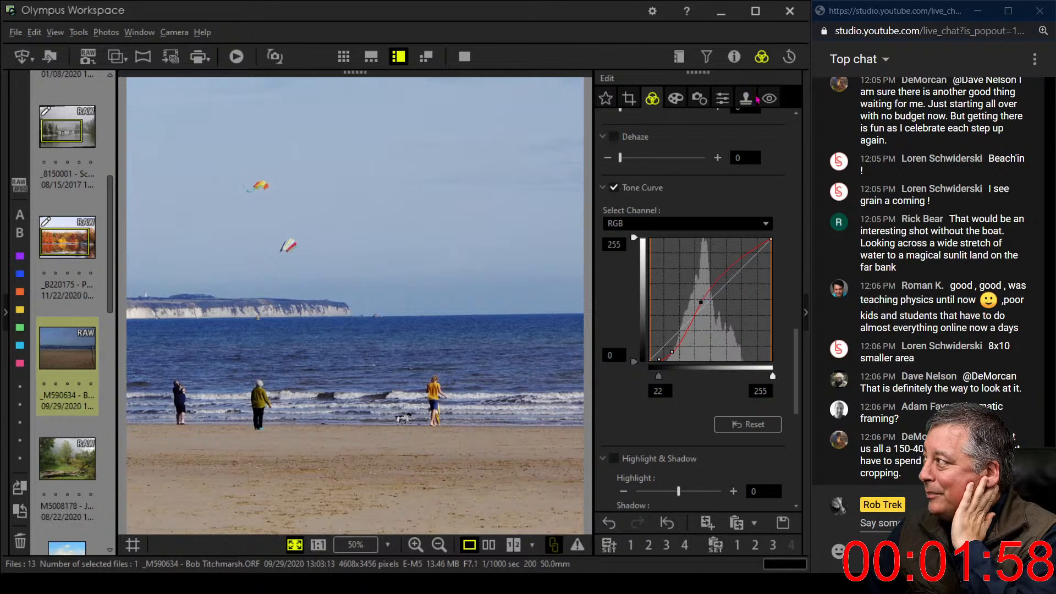
# Warm the beach photo with a custom white balance of 6454 K and raise its sharpness to 2.0.
pyautogui.moveTo(796, 364); pyautogui.dragTo(798, 142)
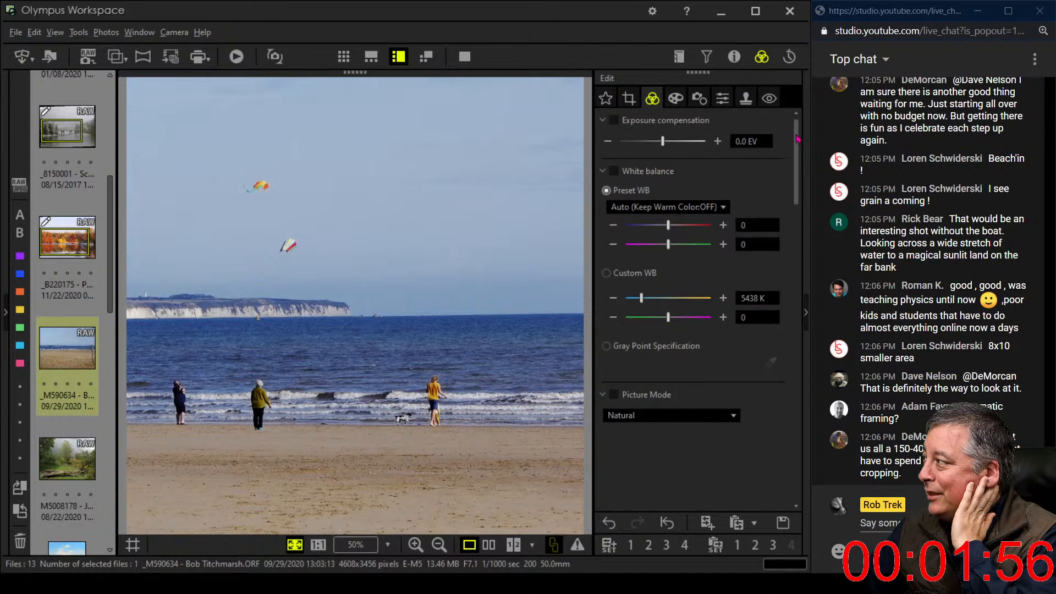
pyautogui.click(648, 301)
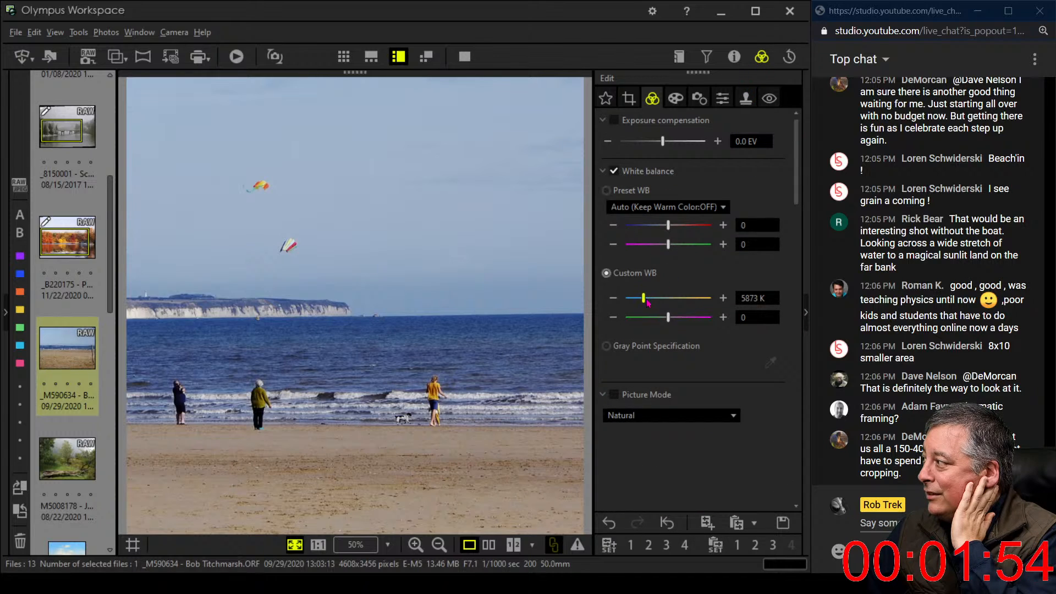
pyautogui.click(650, 301)
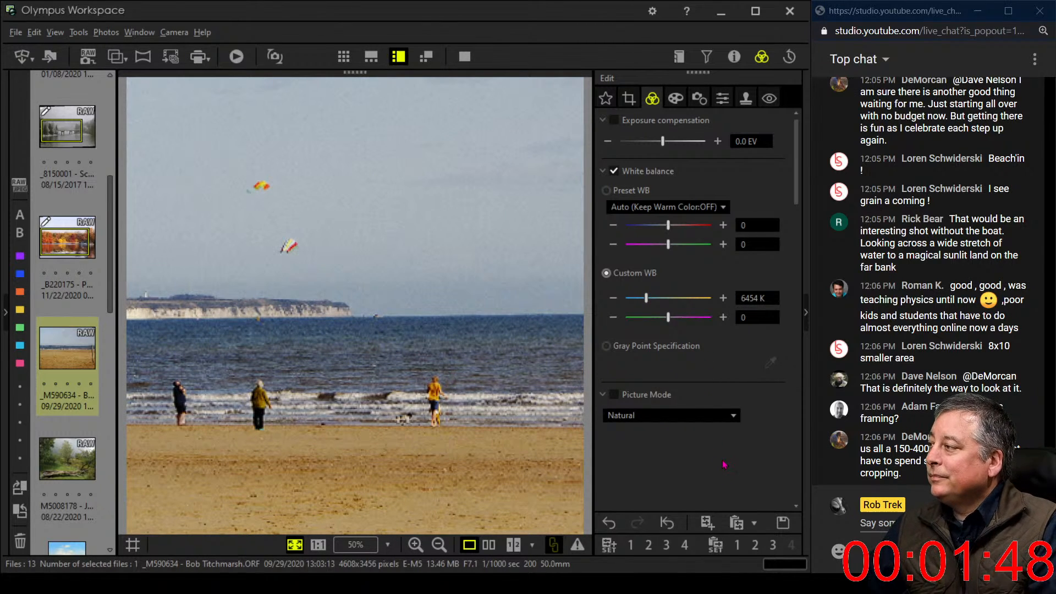
pyautogui.click(722, 99)
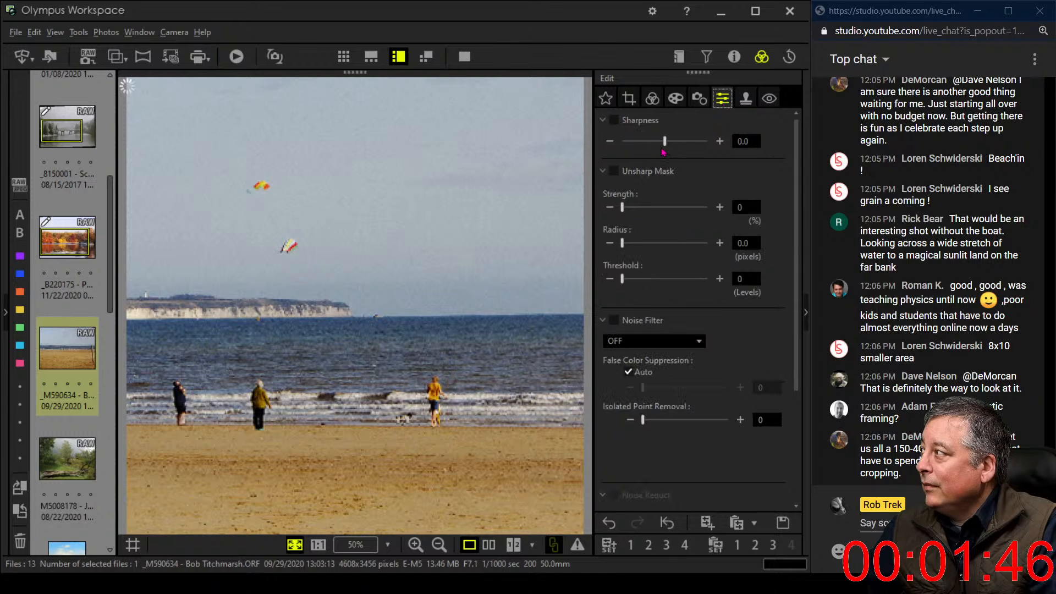
pyautogui.moveTo(665, 143); pyautogui.dragTo(719, 147)
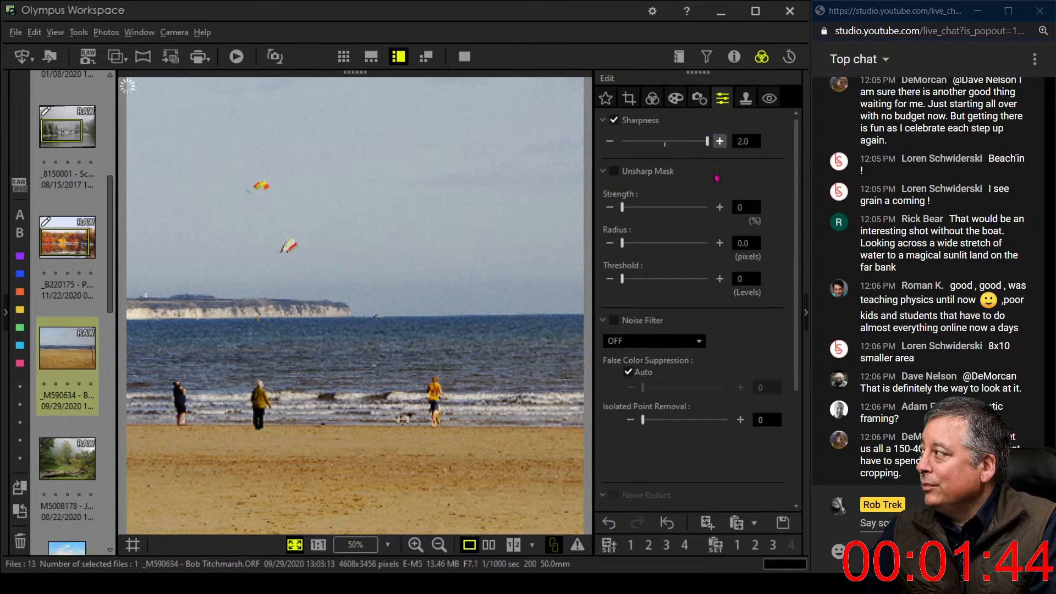
# Set Dehaze to 46 on the beach photo.
pyautogui.click(655, 101)
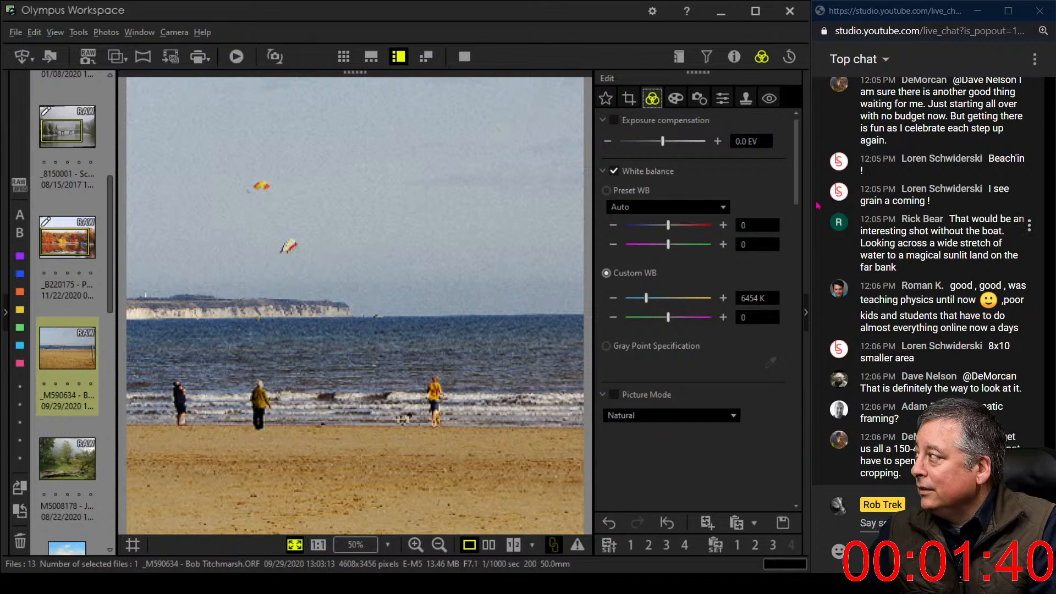
pyautogui.moveTo(797, 195); pyautogui.dragTo(798, 345)
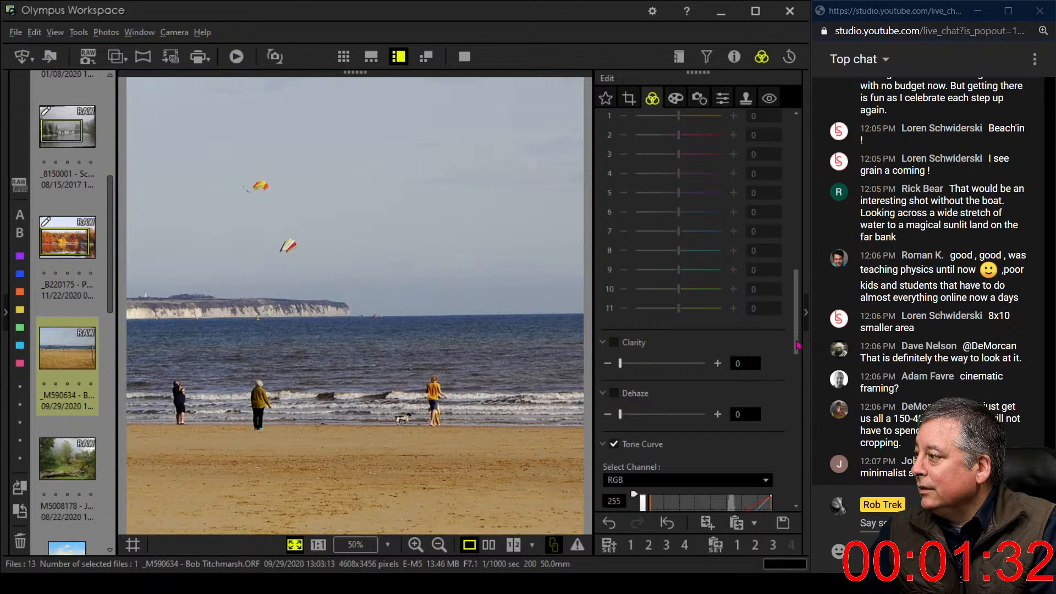
pyautogui.moveTo(798, 345); pyautogui.dragTo(797, 351)
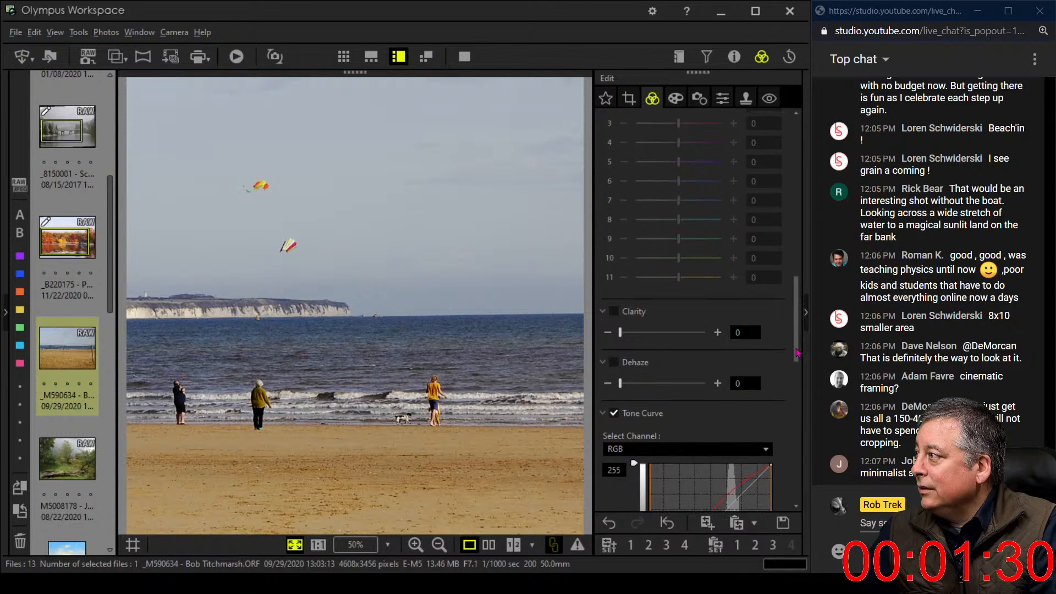
pyautogui.moveTo(624, 394); pyautogui.dragTo(662, 393)
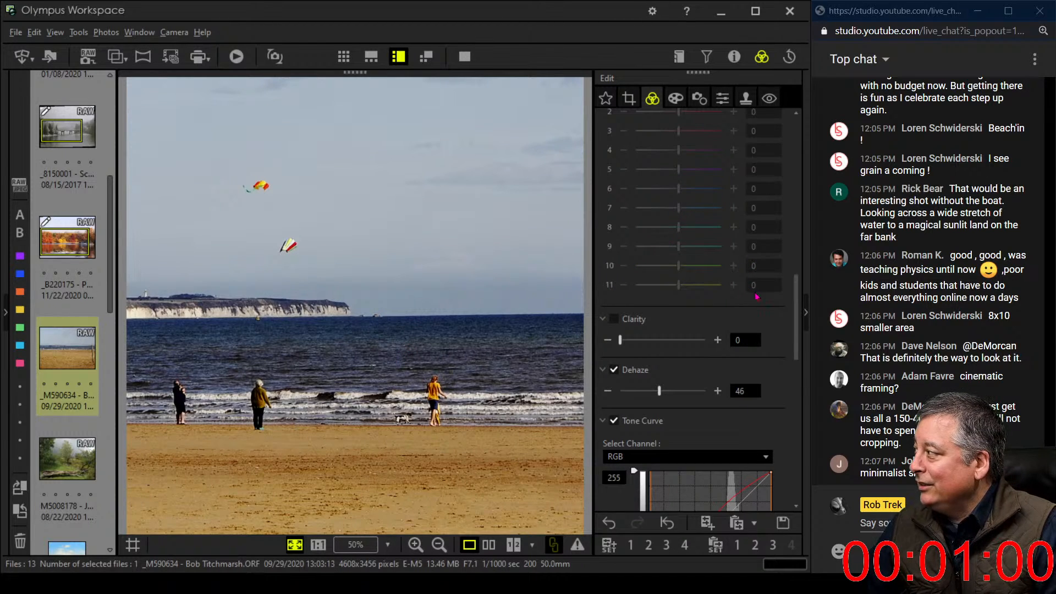
# Change the beach photo's gradation to AUTO.
pyautogui.scroll(-8, 715, 385)
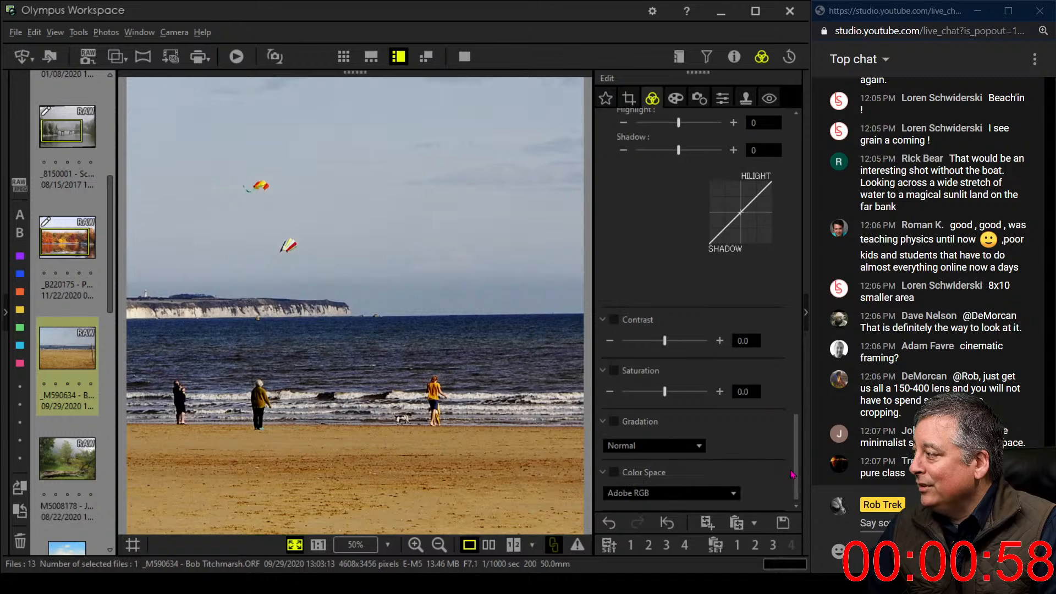
pyautogui.click(674, 450)
pyautogui.click(654, 500)
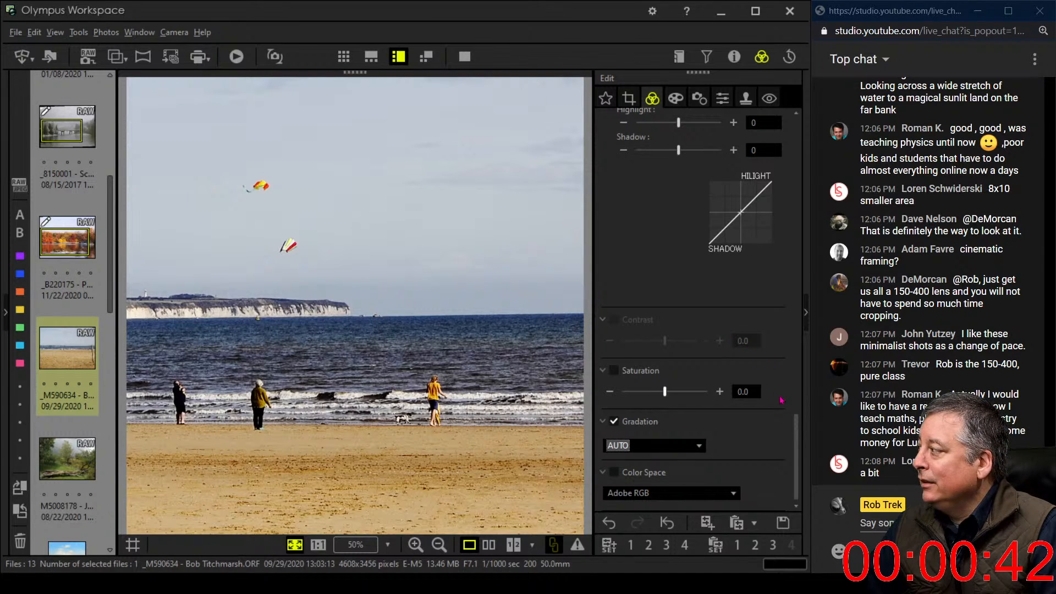
# Fine-tune the custom white balance, trying 6744 K and a strongly warm 14438 K, and return it to a more neutral temperature.
pyautogui.moveTo(795, 454); pyautogui.dragTo(812, 165)
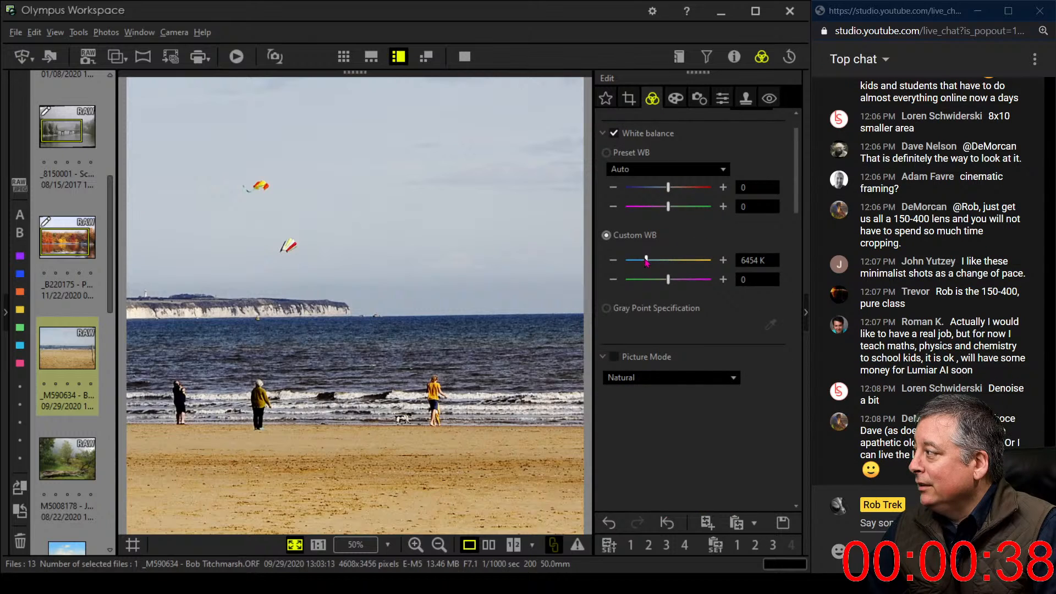
pyautogui.moveTo(647, 266); pyautogui.dragTo(649, 266)
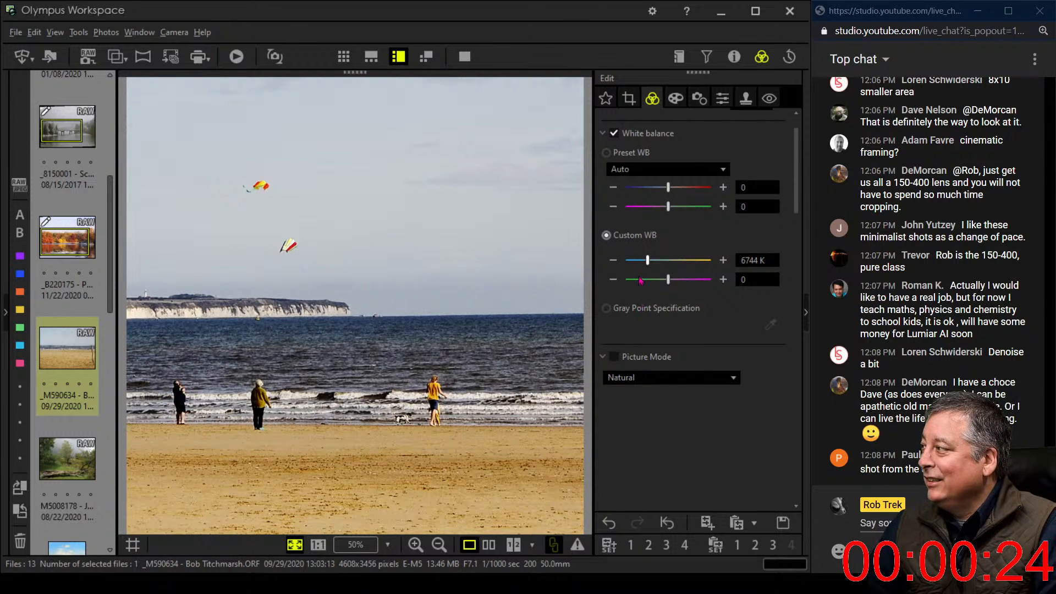
pyautogui.moveTo(648, 264); pyautogui.dragTo(685, 269)
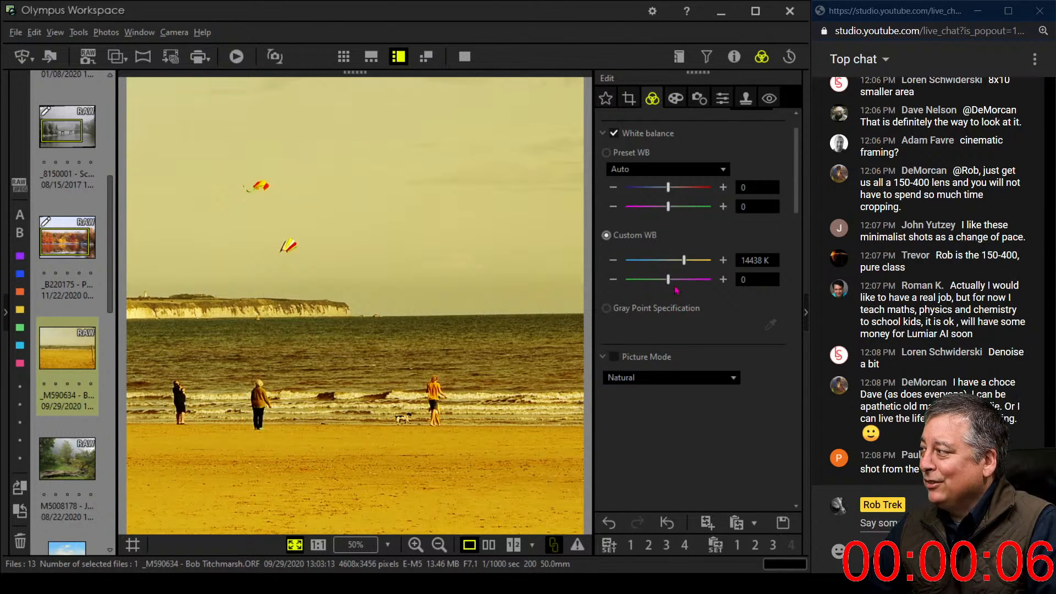
pyautogui.moveTo(686, 265); pyautogui.dragTo(650, 272)
pyautogui.click(675, 97)
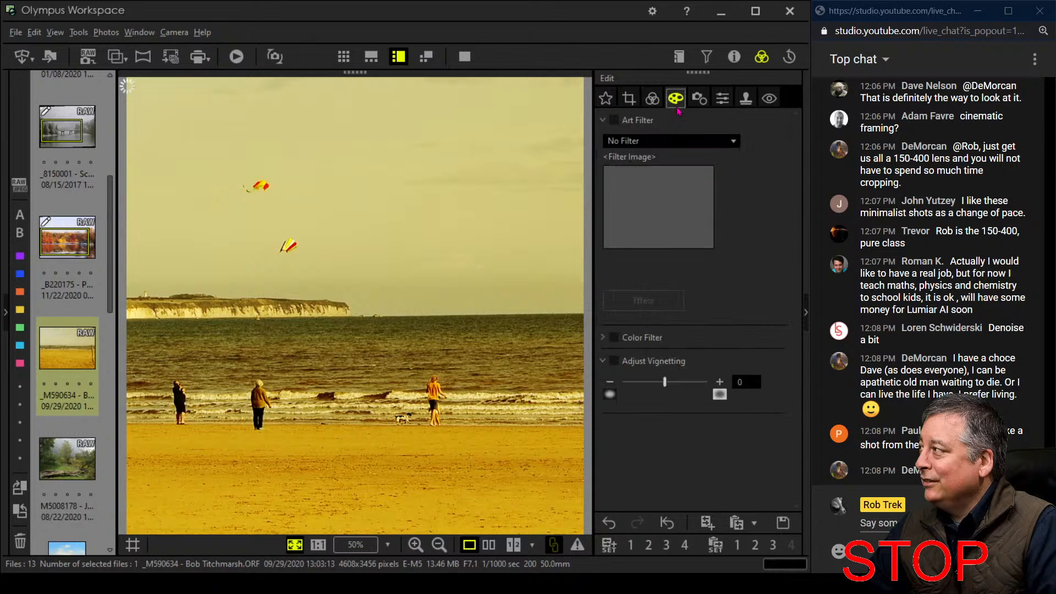
pyautogui.click(676, 141)
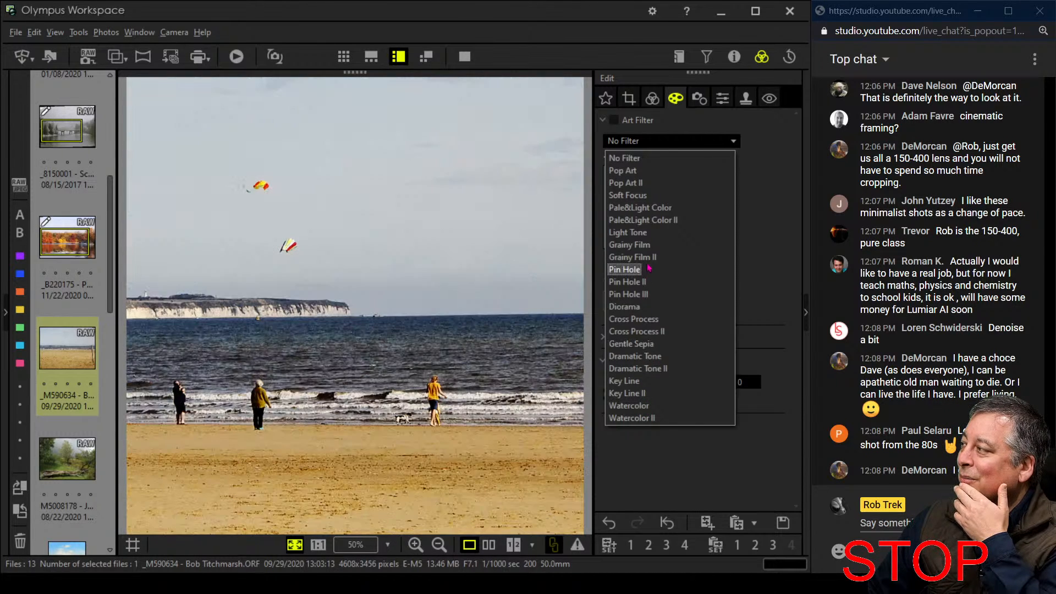
pyautogui.click(683, 91)
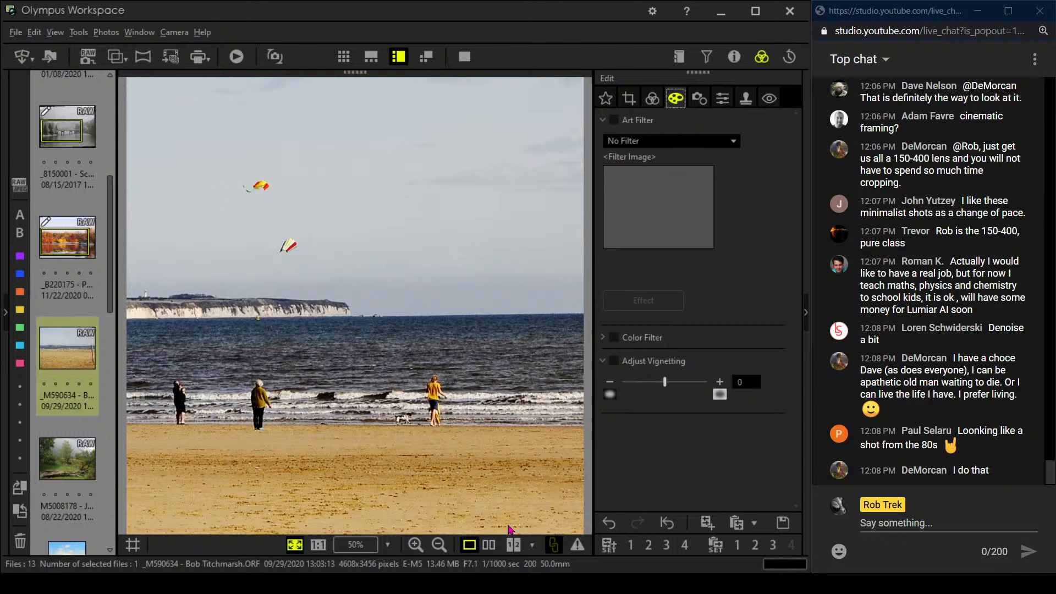
pyautogui.click(652, 99)
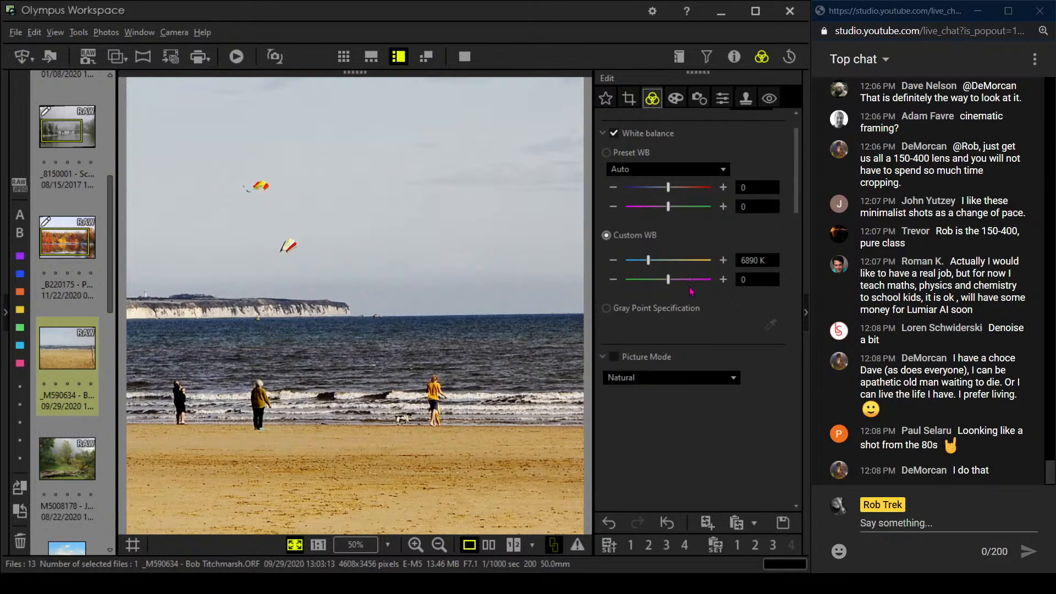
pyautogui.click(605, 358)
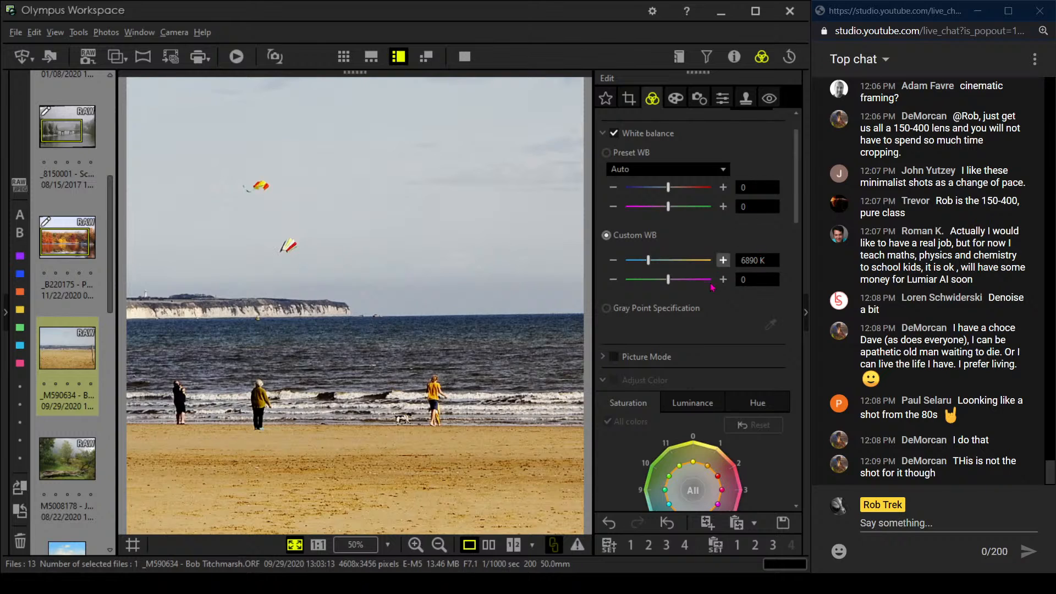
# Compare the edited beach photo side by side with its original, and return to the single-image view.
pyautogui.click(488, 544)
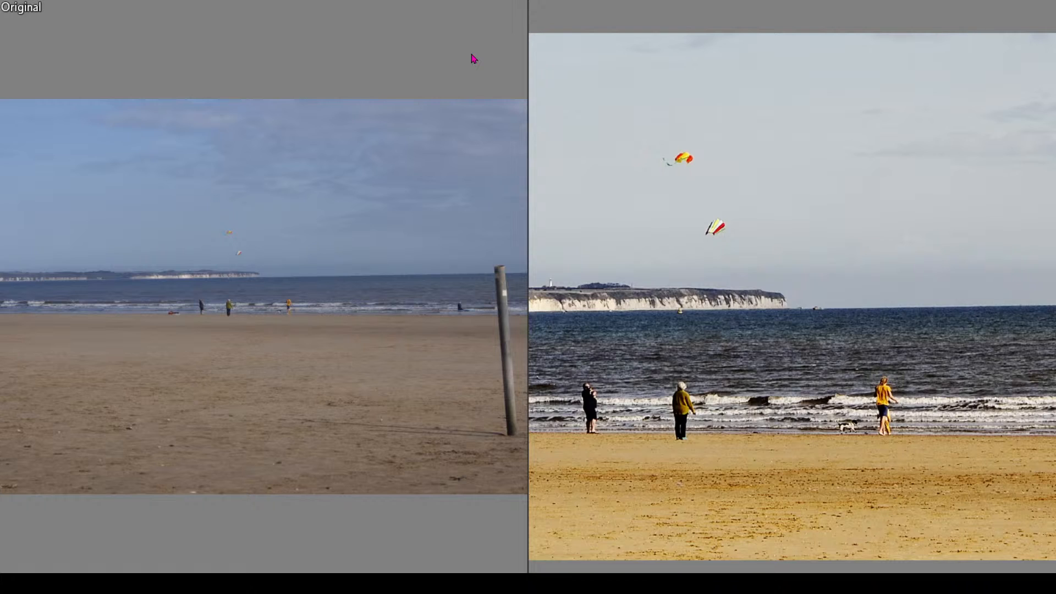
pyautogui.press('Escape')
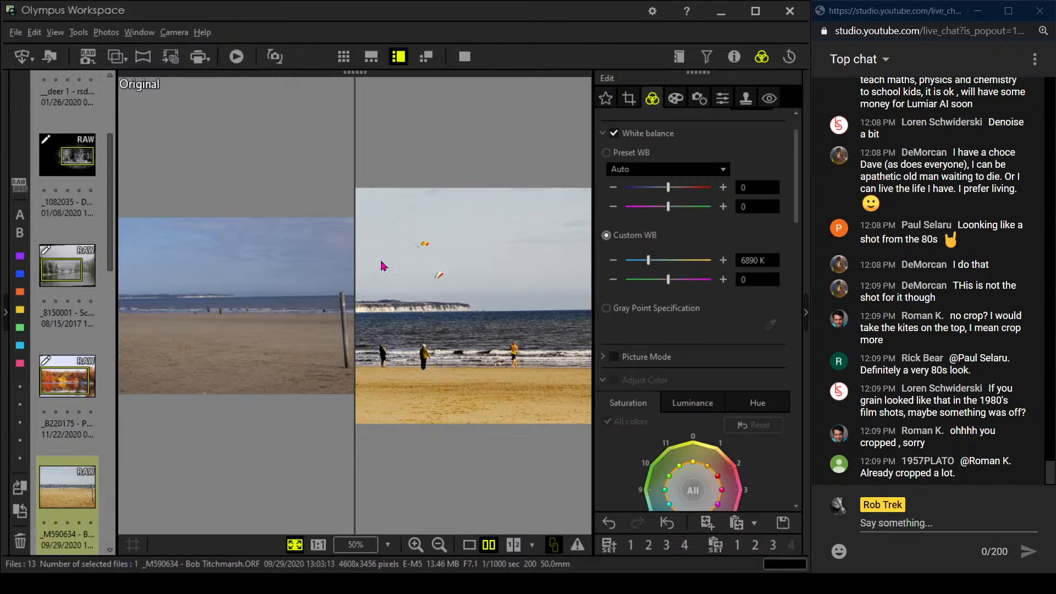
pyautogui.click(470, 543)
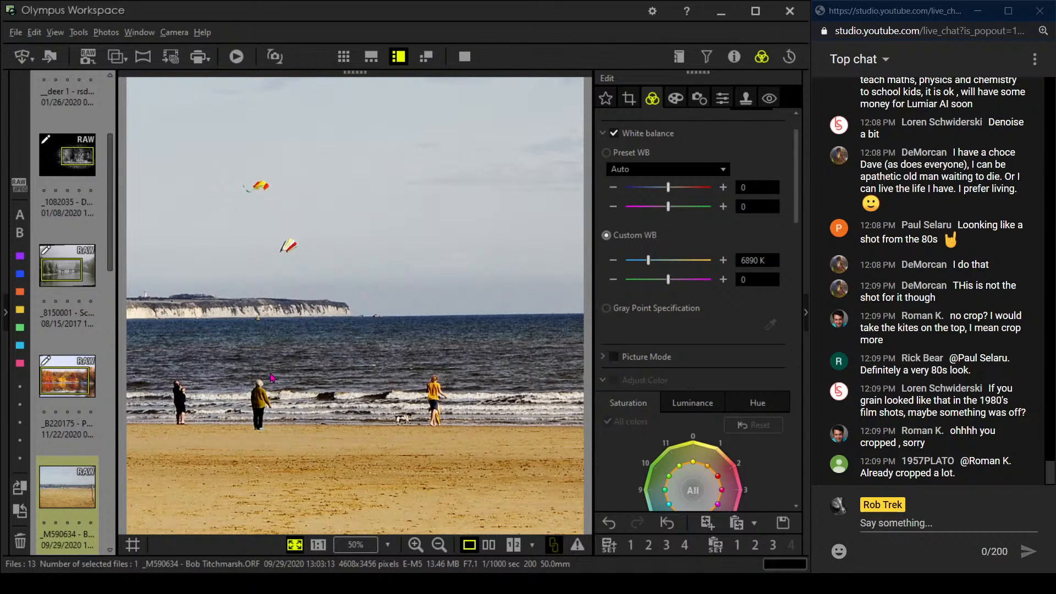
# Open the M5008178 RAW photo of the fallen tree trunk in the meadow for editing.
pyautogui.scroll(-2, 77, 473)
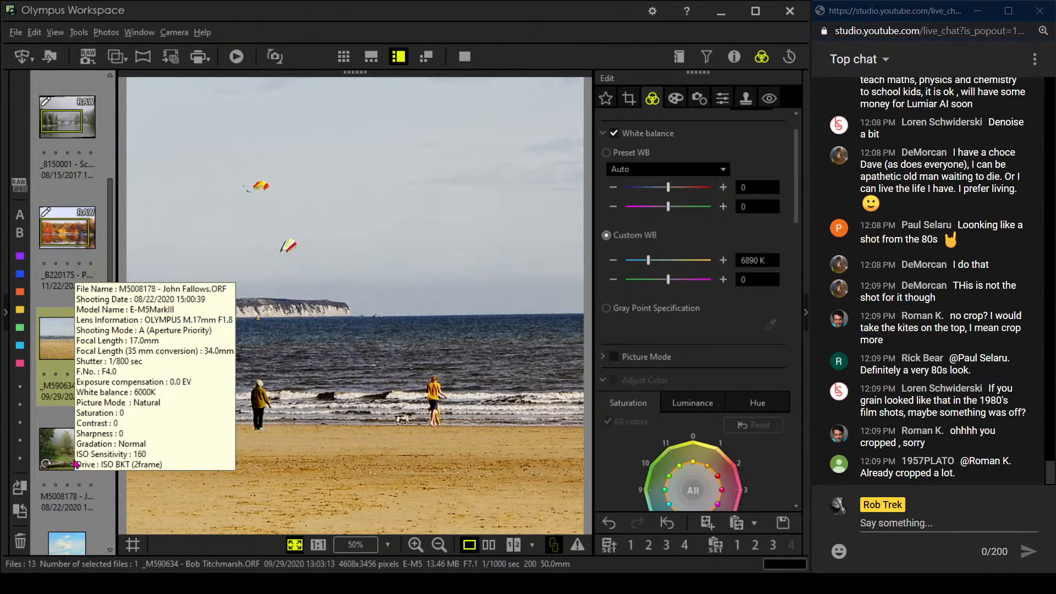
pyautogui.click(65, 456)
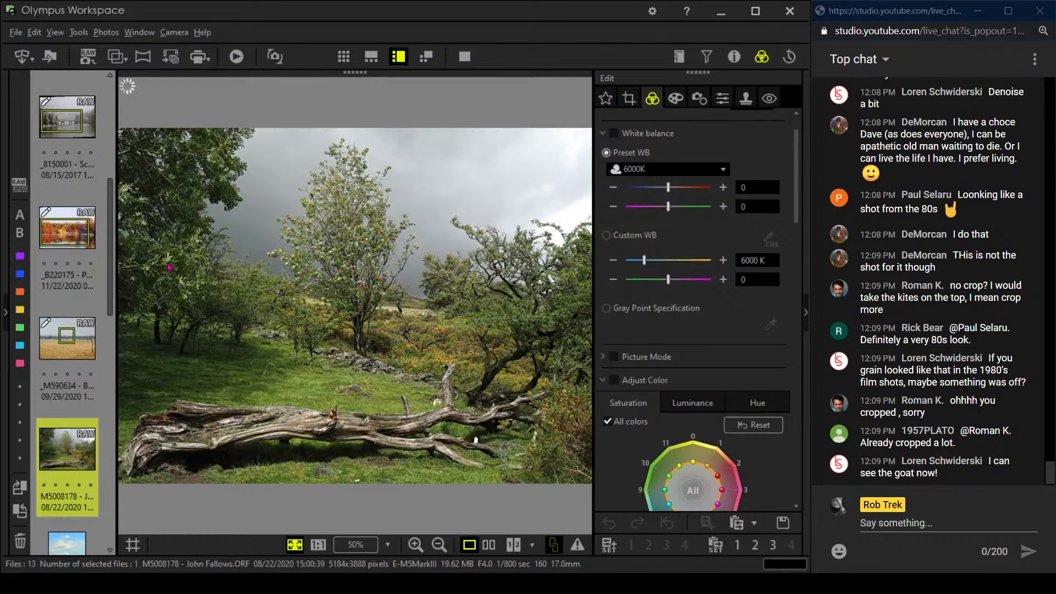
pyautogui.moveTo(111, 273); pyautogui.dragTo(93, 212)
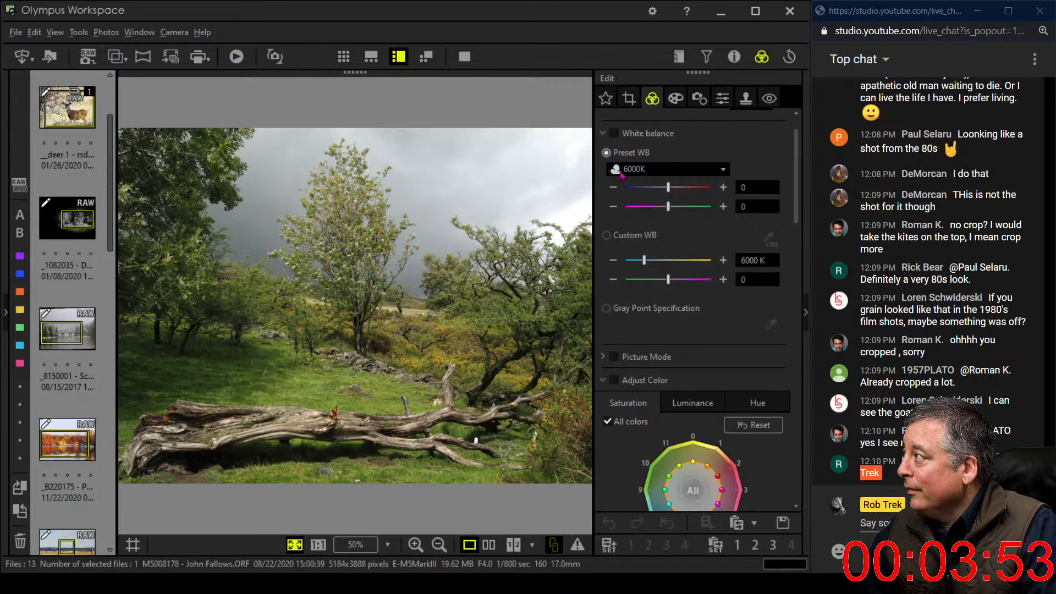
# Give the fallen-tree photo a custom white balance of 7161 K with a green-magenta shift of 1.
pyautogui.click(676, 99)
pyautogui.click(654, 99)
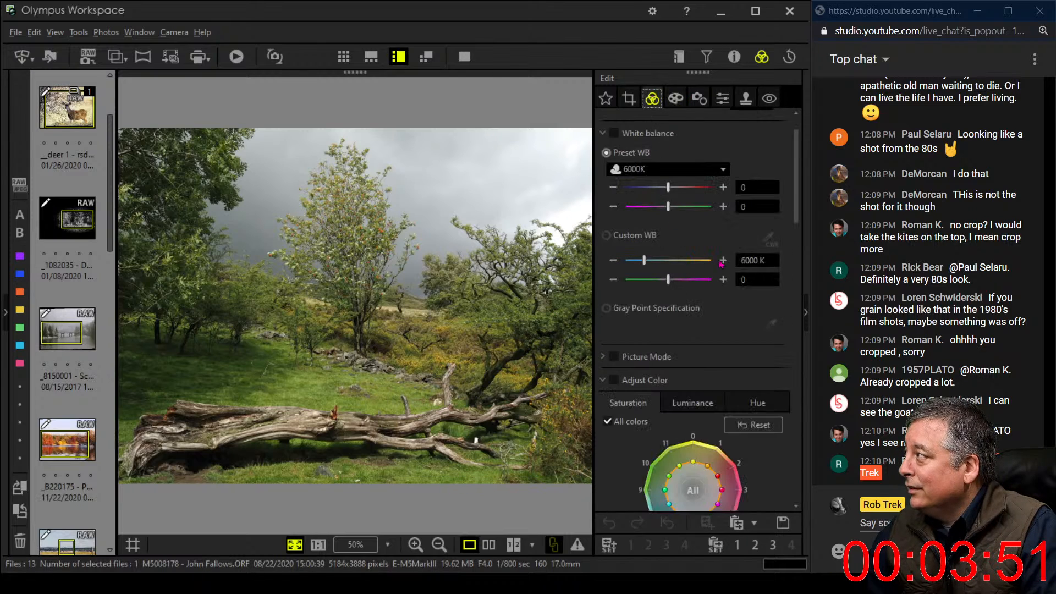
pyautogui.scroll(-1, 788, 187)
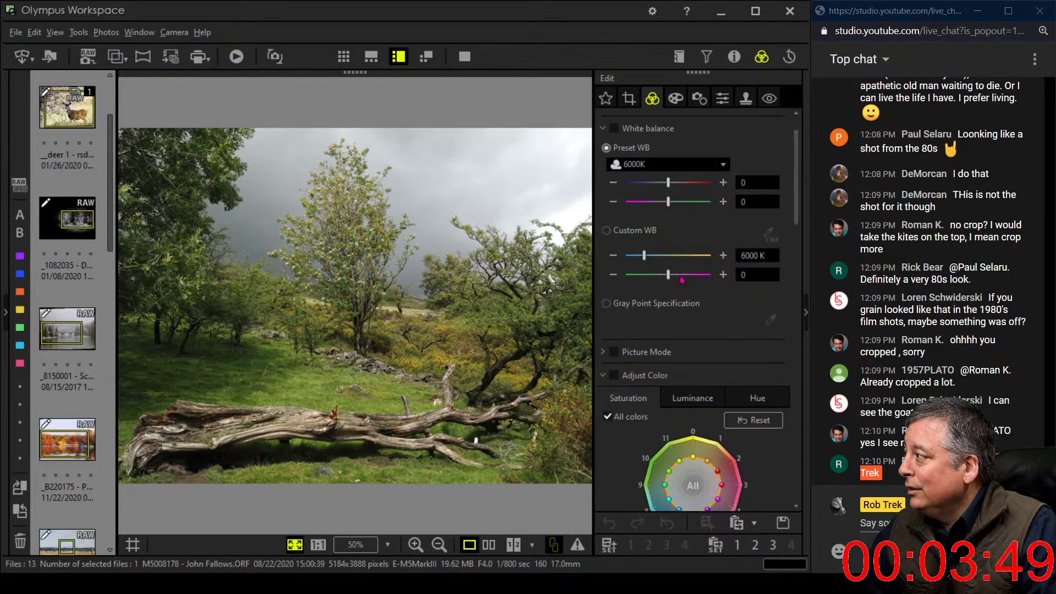
pyautogui.click(651, 257)
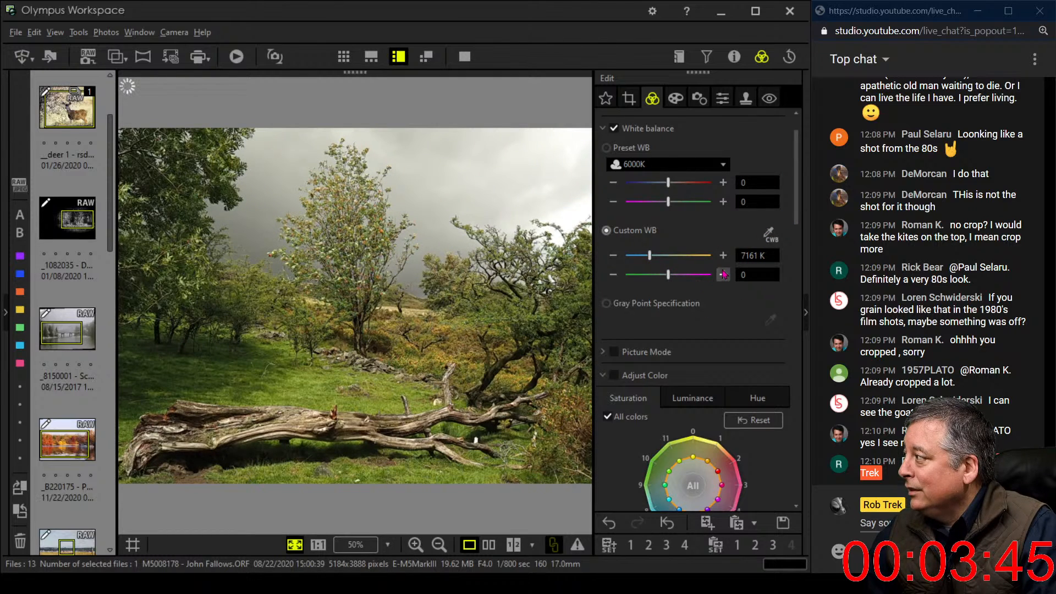
pyautogui.click(722, 275)
# Change the fallen-tree photo's gradation to AUTO.
pyautogui.moveTo(793, 175); pyautogui.dragTo(797, 456)
pyautogui.click(671, 446)
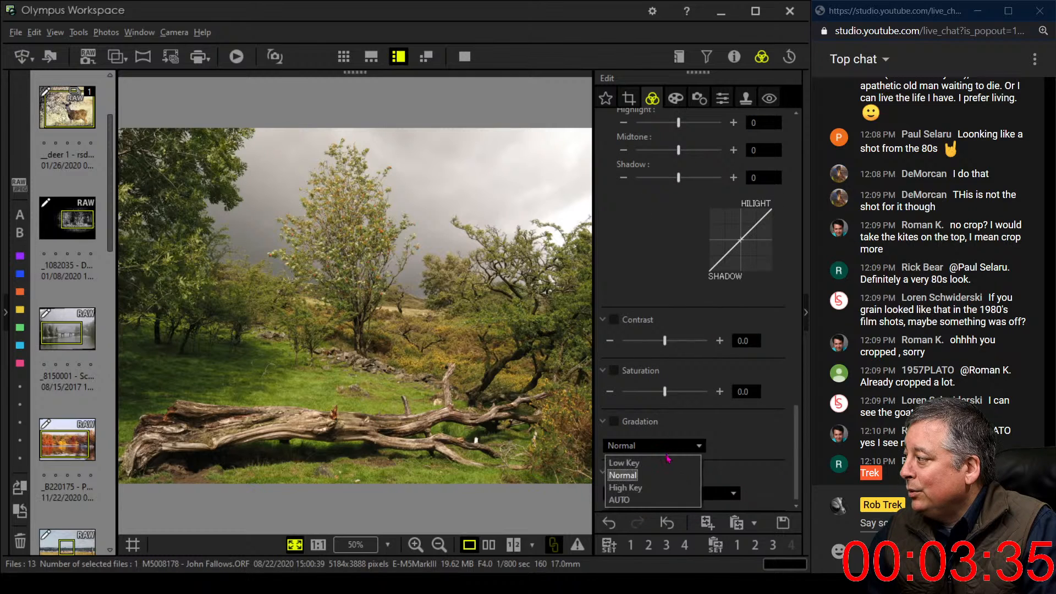
pyautogui.click(676, 497)
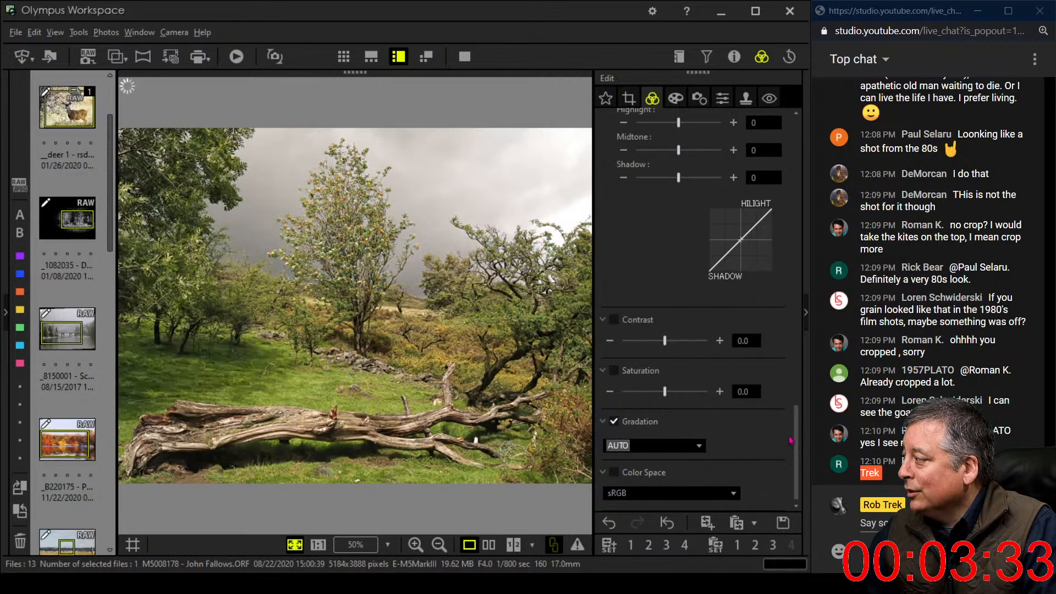
# Set Dehaze to 79 and raise the sharpness to 2.0 on the fallen-tree photo.
pyautogui.moveTo(795, 444); pyautogui.dragTo(801, 334)
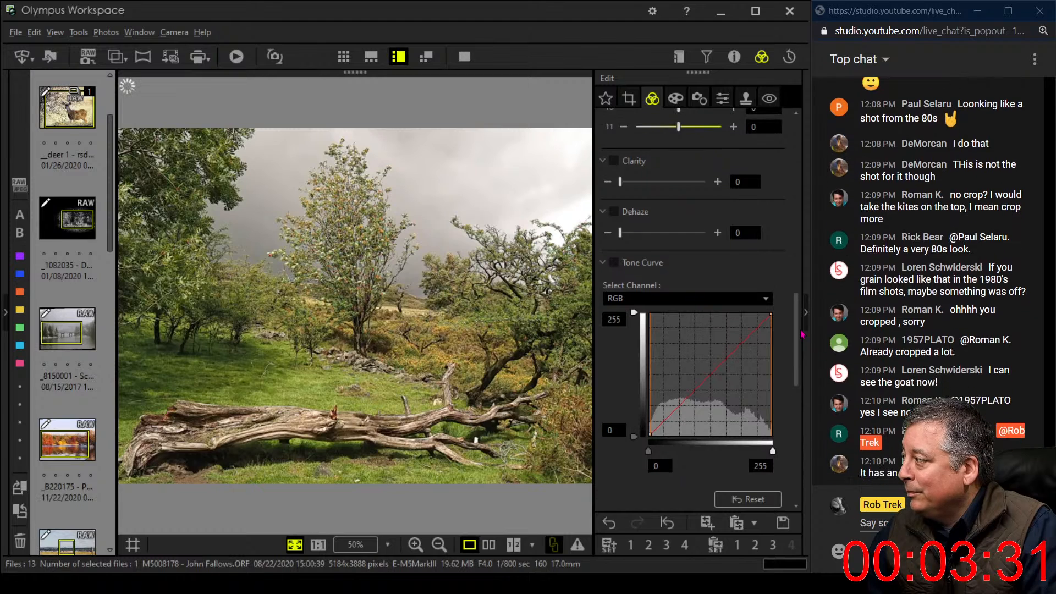
pyautogui.moveTo(624, 236); pyautogui.dragTo(670, 237)
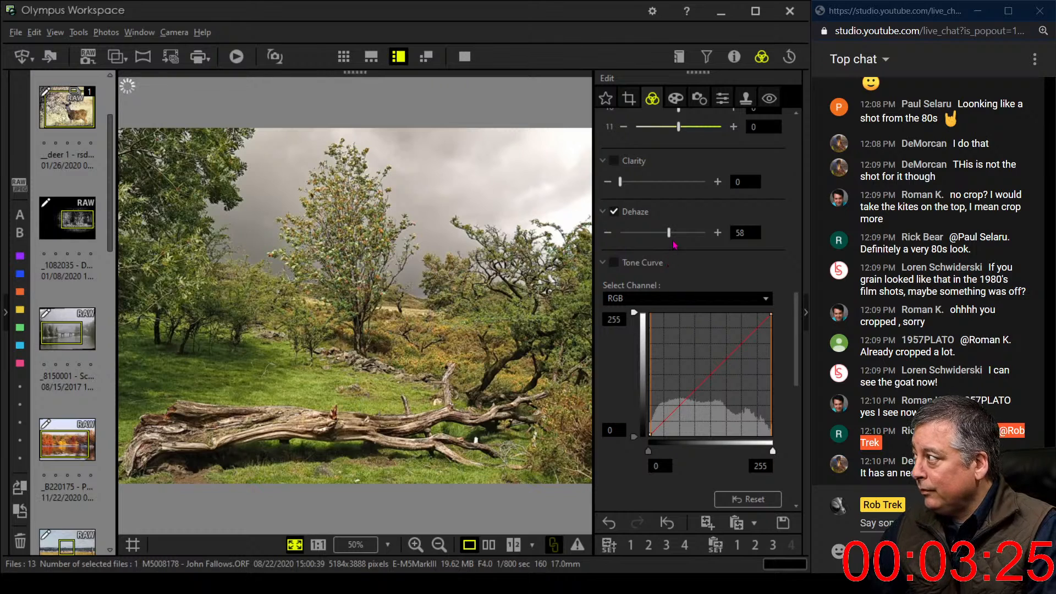
pyautogui.moveTo(669, 234); pyautogui.dragTo(689, 238)
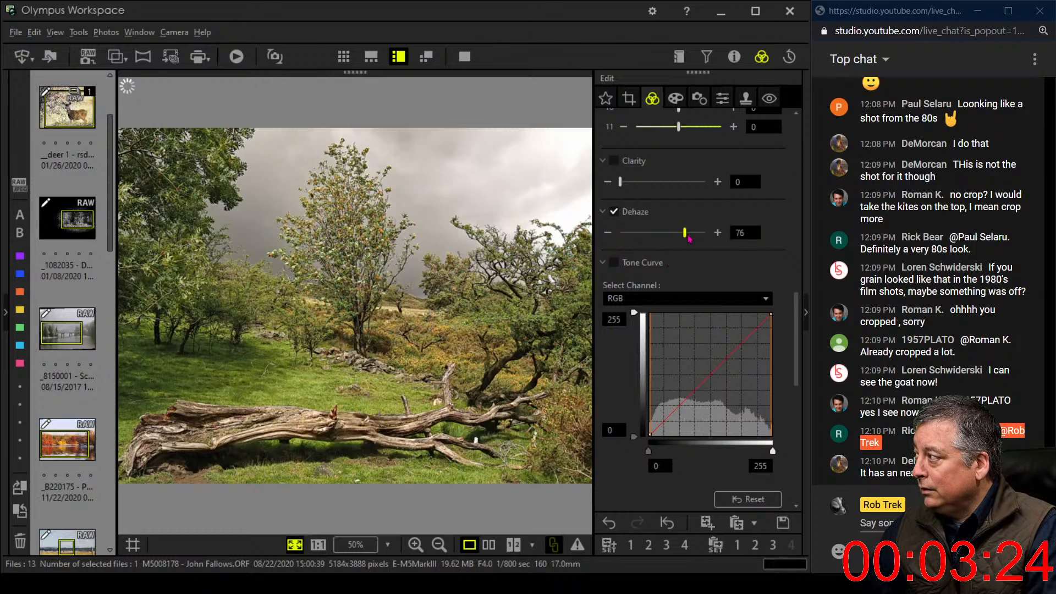
pyautogui.click(725, 103)
pyautogui.moveTo(667, 144); pyautogui.dragTo(704, 161)
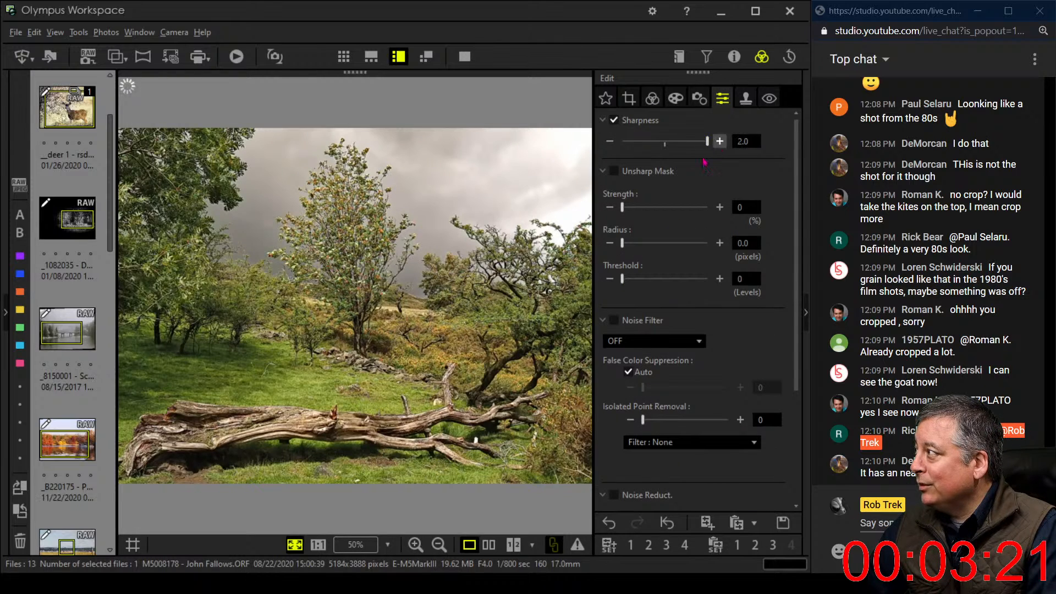
# Review the fallen-tree photo's shooting properties, such as lens, aperture and shutter speed, and hide them again.
pyautogui.click(734, 56)
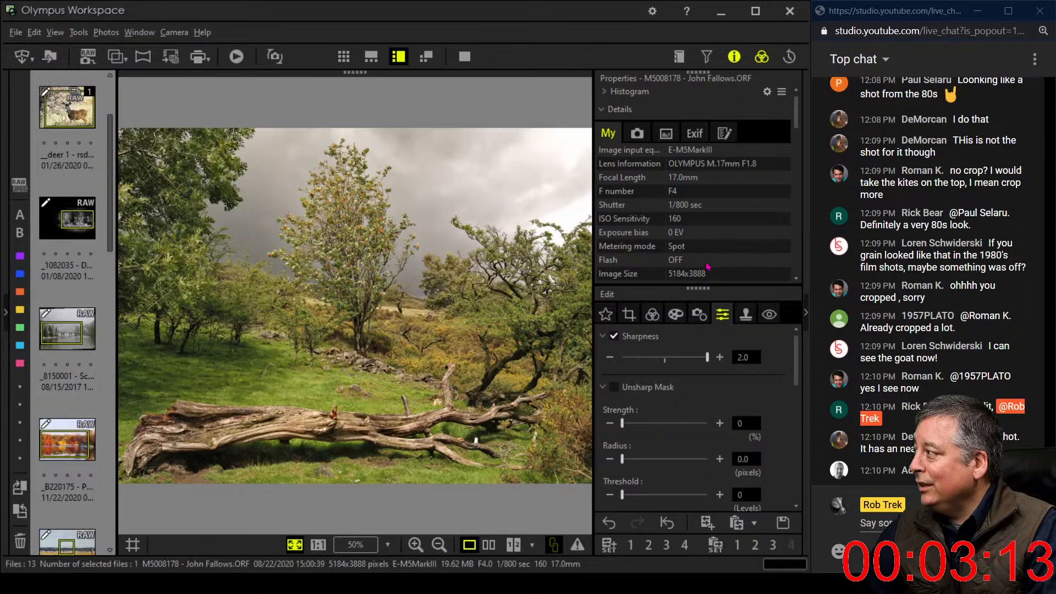
pyautogui.click(733, 59)
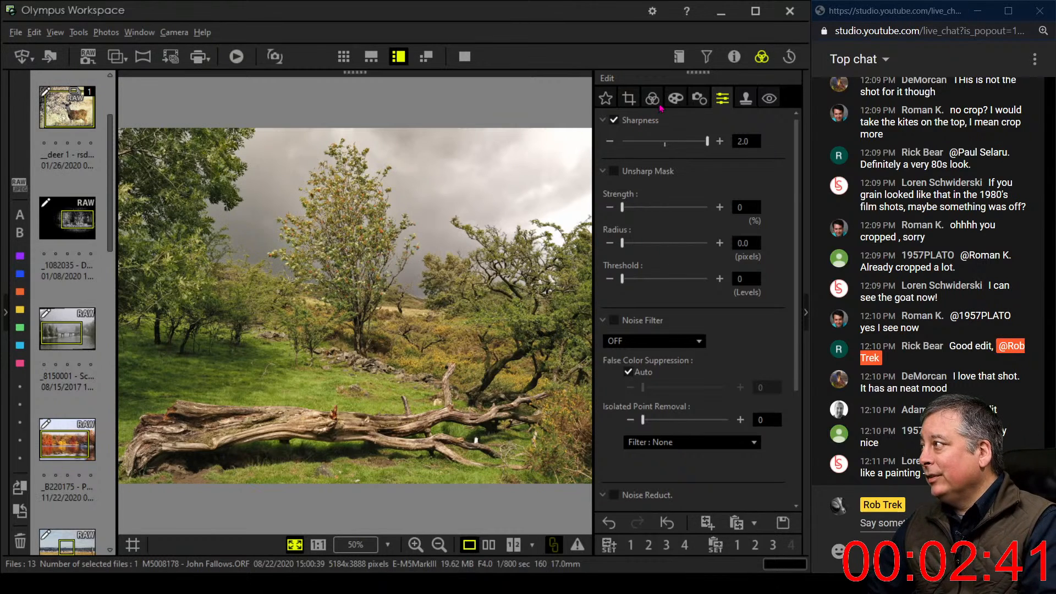
pyautogui.moveTo(161, 319); pyautogui.dragTo(171, 311)
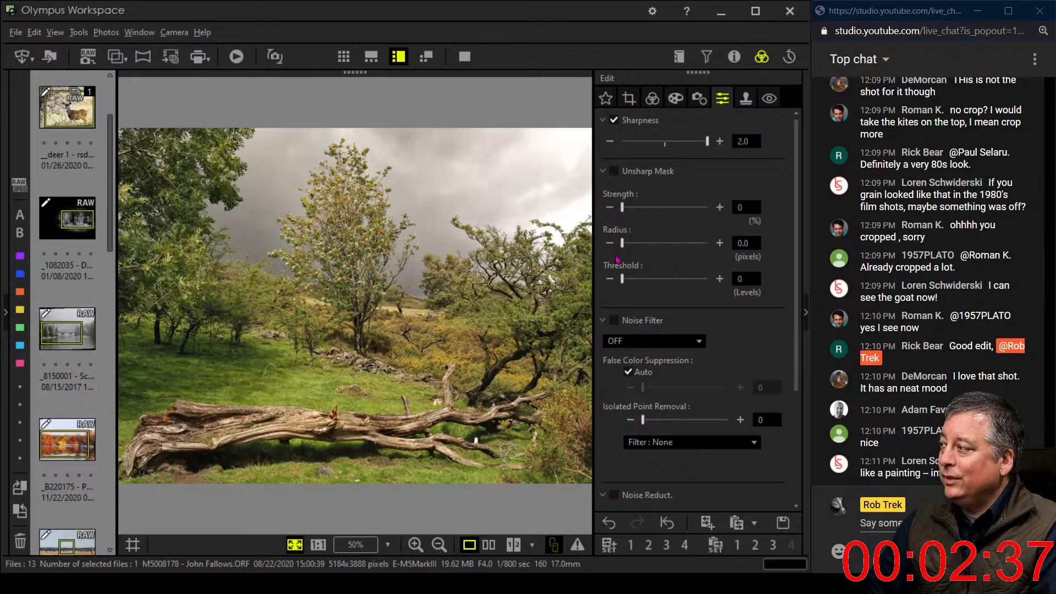
pyautogui.moveTo(555, 296); pyautogui.dragTo(491, 304)
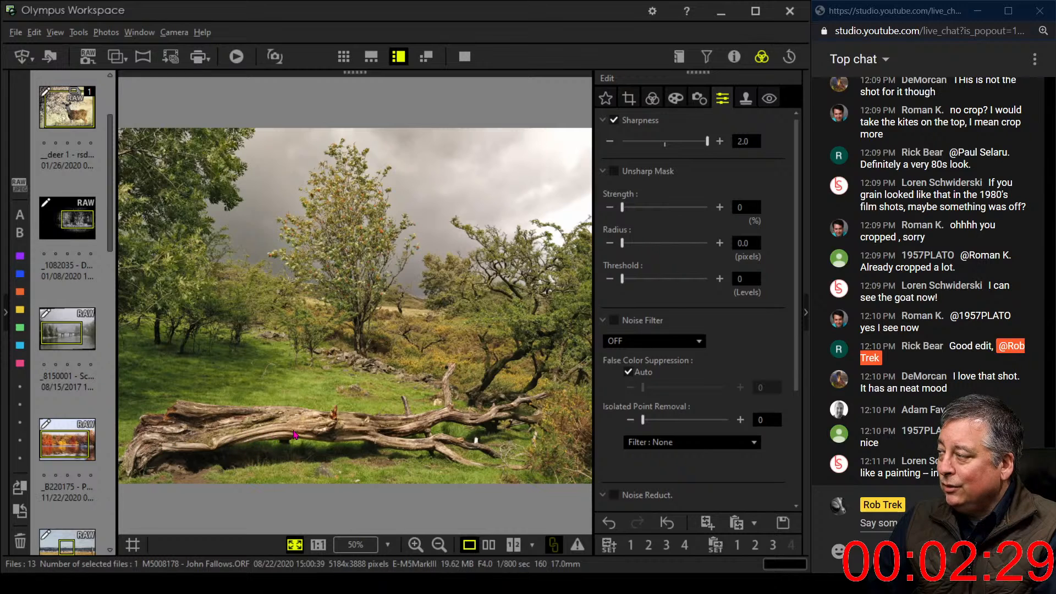
# Crop the fallen-tree photo to a 1:1 (6:6) square of 3888 x 3888 pixels, aligned with the photo's right edge.
pyautogui.click(628, 98)
pyautogui.click(636, 174)
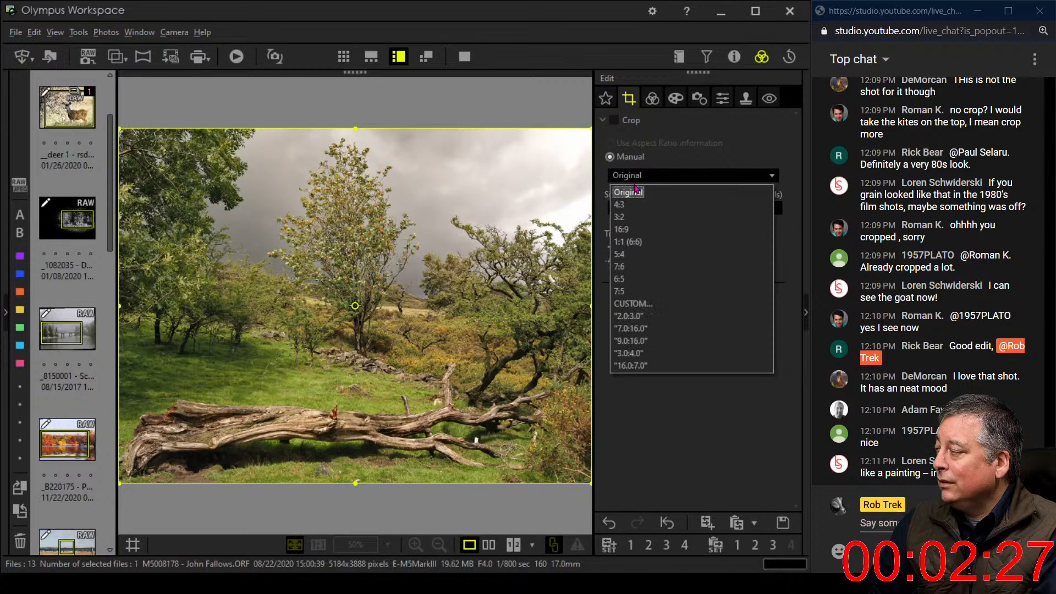
pyautogui.click(624, 238)
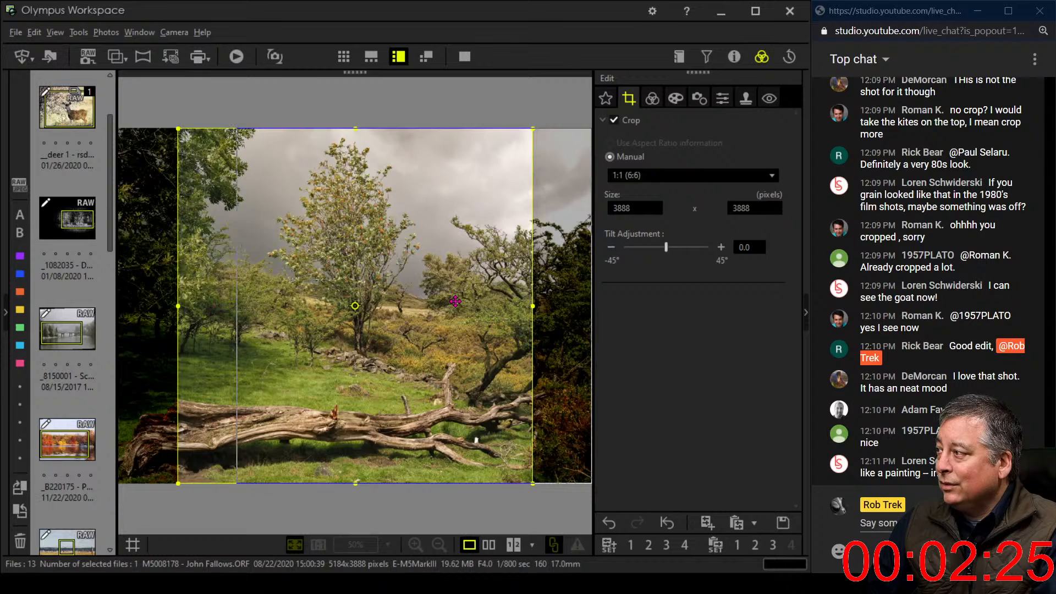
pyautogui.moveTo(214, 309); pyautogui.dragTo(273, 308)
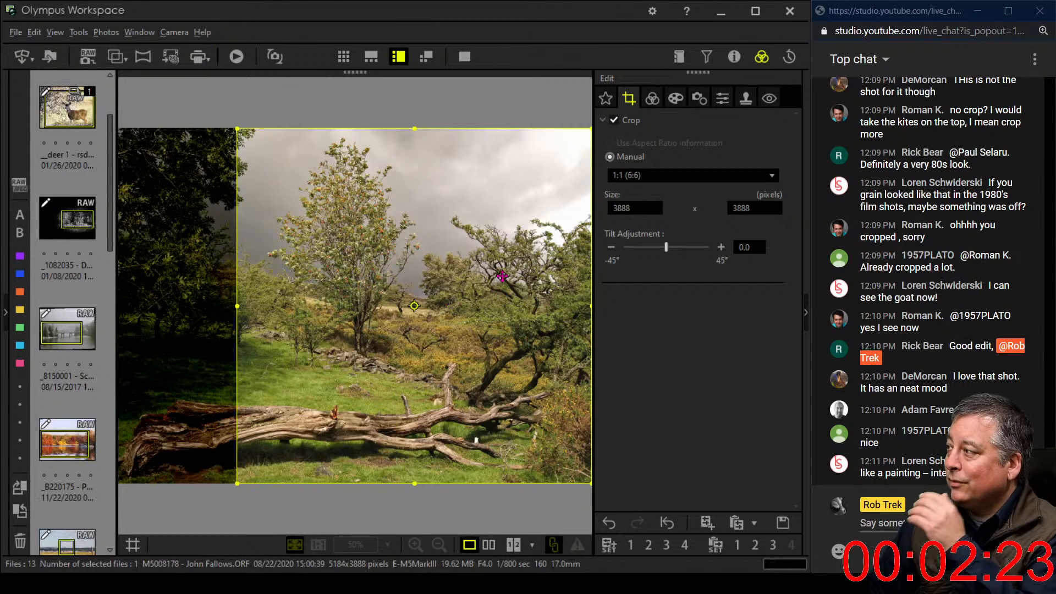
# Tighten the square crop to 3746 x 3746 pixels, keeping it at the photo's right edge, and apply it.
pyautogui.click(652, 98)
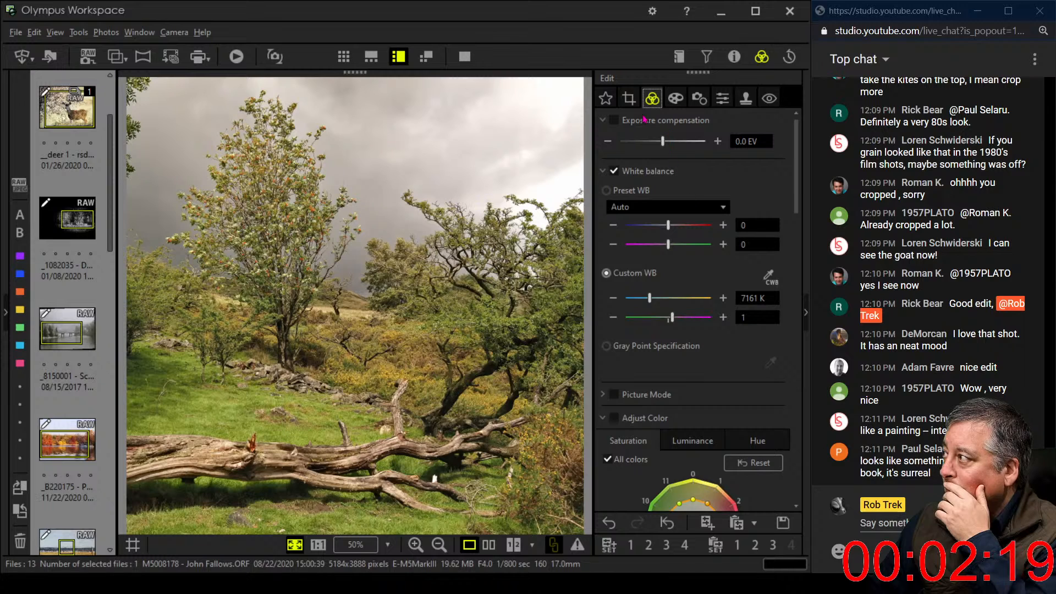
pyautogui.click(629, 98)
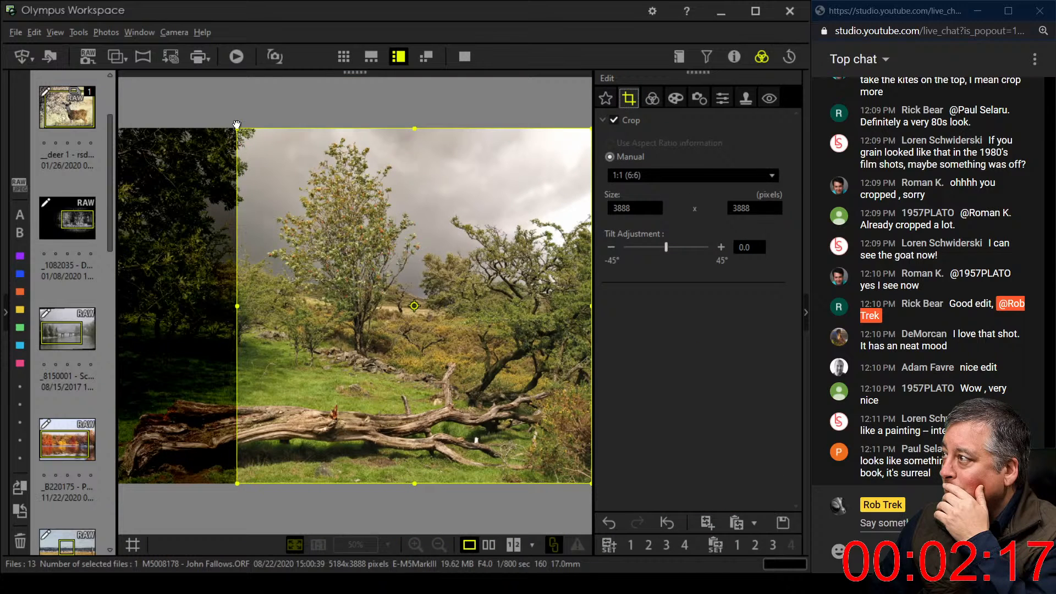
pyautogui.moveTo(237, 127); pyautogui.dragTo(250, 141)
pyautogui.moveTo(307, 187)
pyautogui.mouseDown()
pyautogui.moveTo(318, 168)
pyautogui.moveTo(323, 179)
pyautogui.mouseUp()
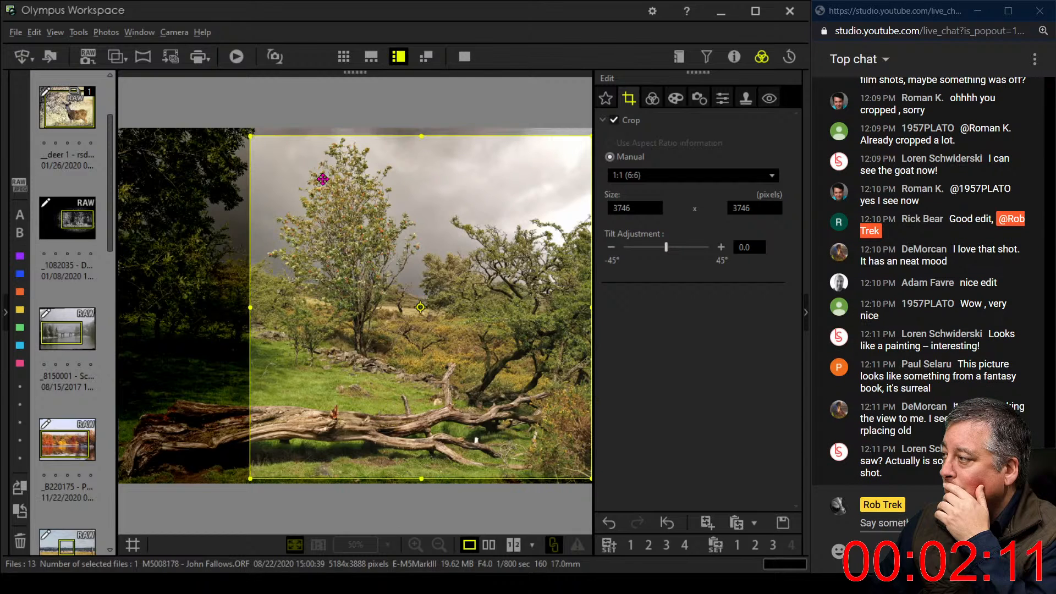
pyautogui.click(650, 101)
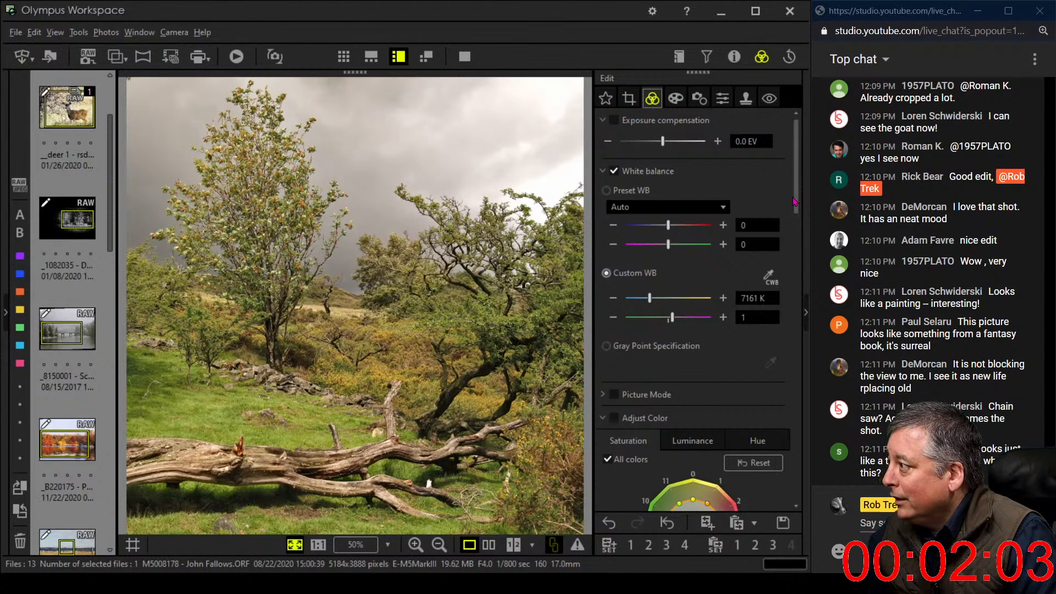
# Shape the RGB tone curve into a gentle S by slightly raising the midtones and pulling down the shadows.
pyautogui.moveTo(794, 193); pyautogui.dragTo(793, 363)
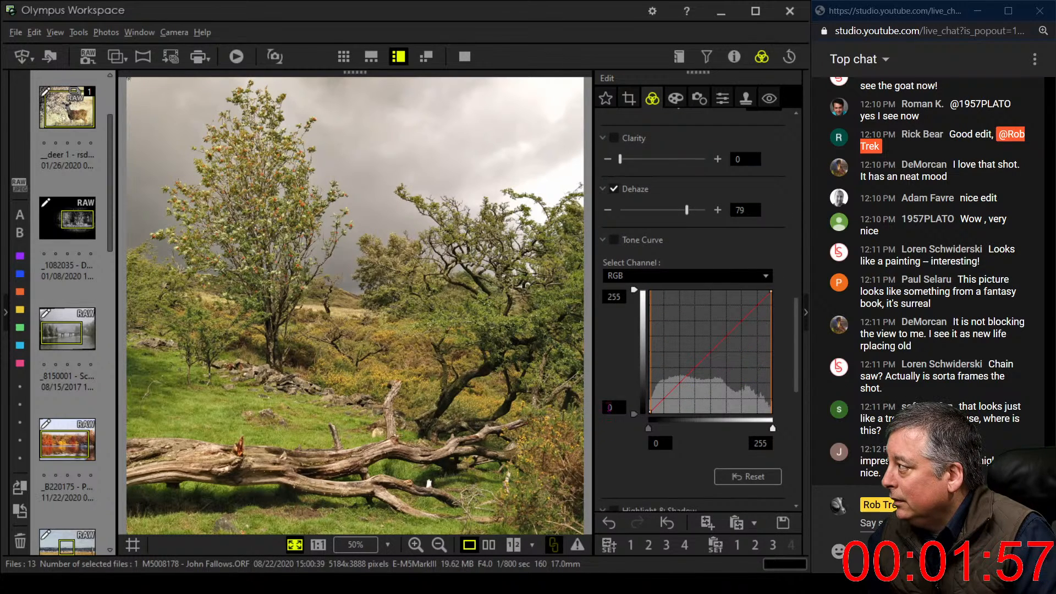
pyautogui.moveTo(655, 409); pyautogui.dragTo(712, 351)
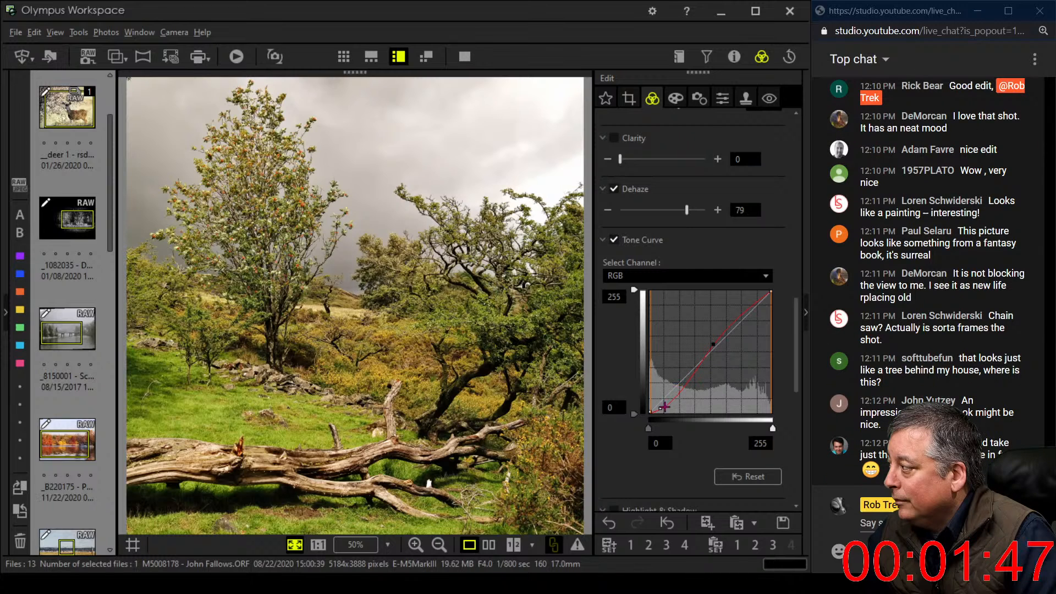
pyautogui.moveTo(661, 408); pyautogui.dragTo(670, 407)
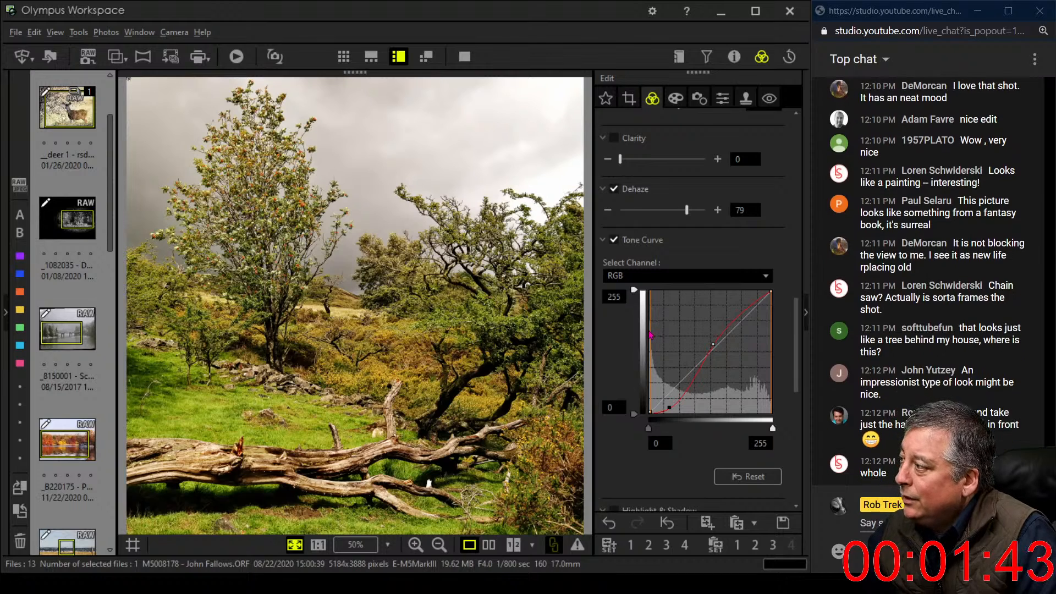
pyautogui.scroll(5, 641, 313)
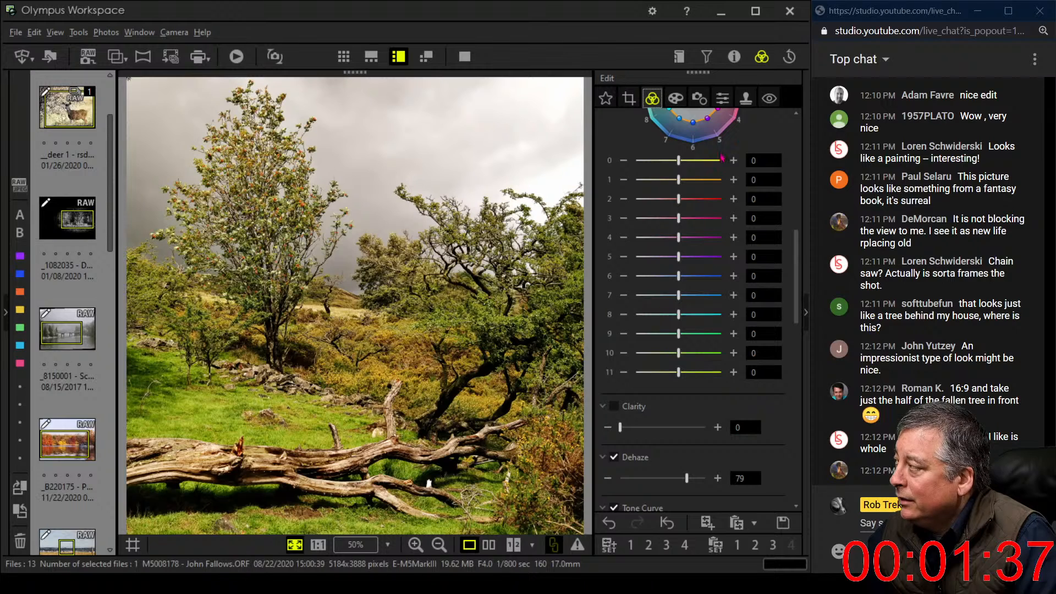
# Apply the Soft Focus art filter to the fallen-tree photo.
pyautogui.scroll(1, 698, 182)
pyautogui.click(675, 98)
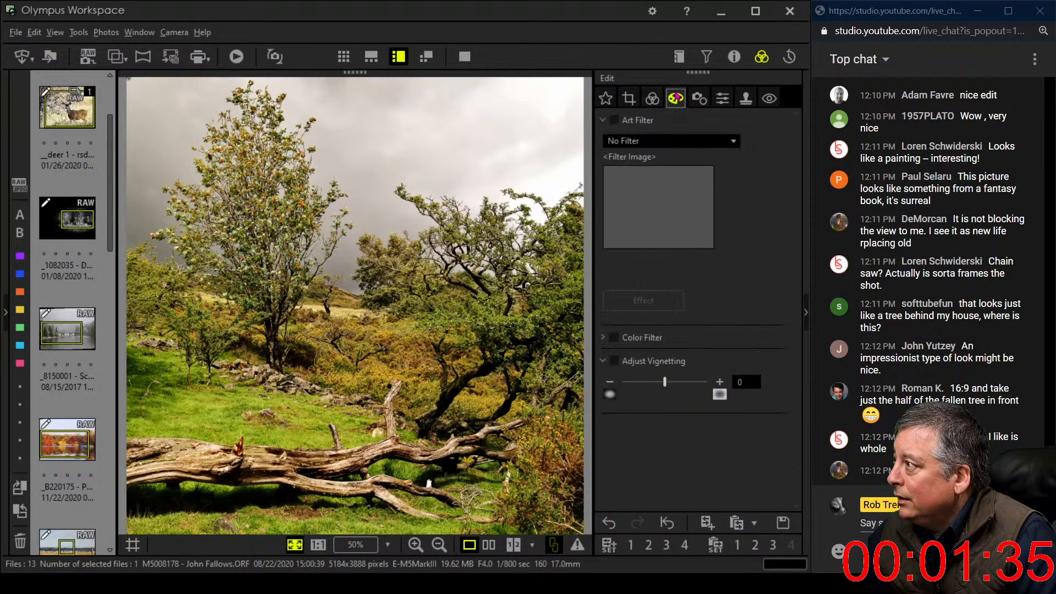
pyautogui.click(671, 141)
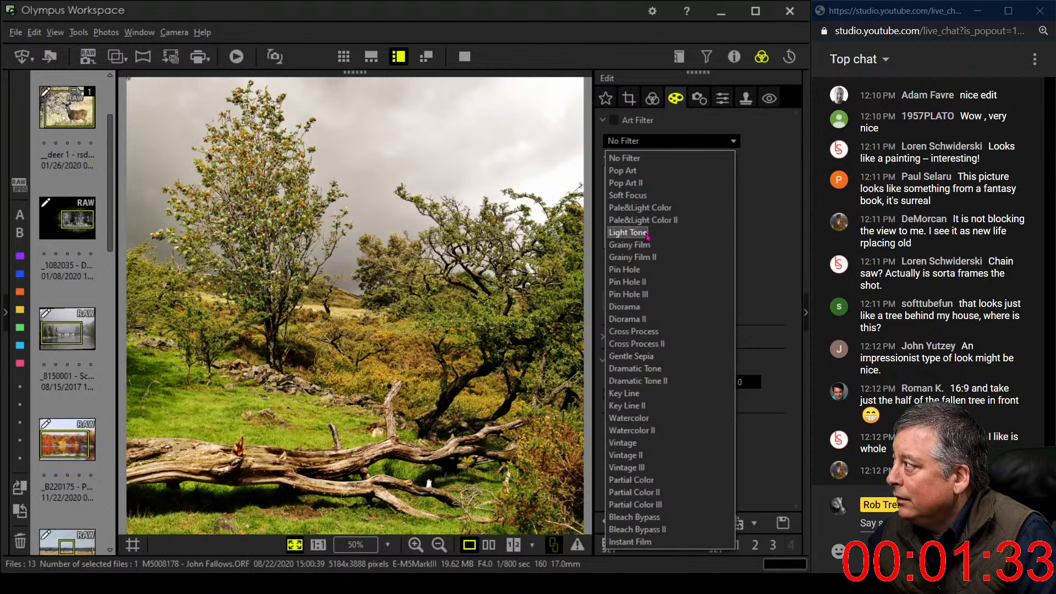
pyautogui.click(638, 195)
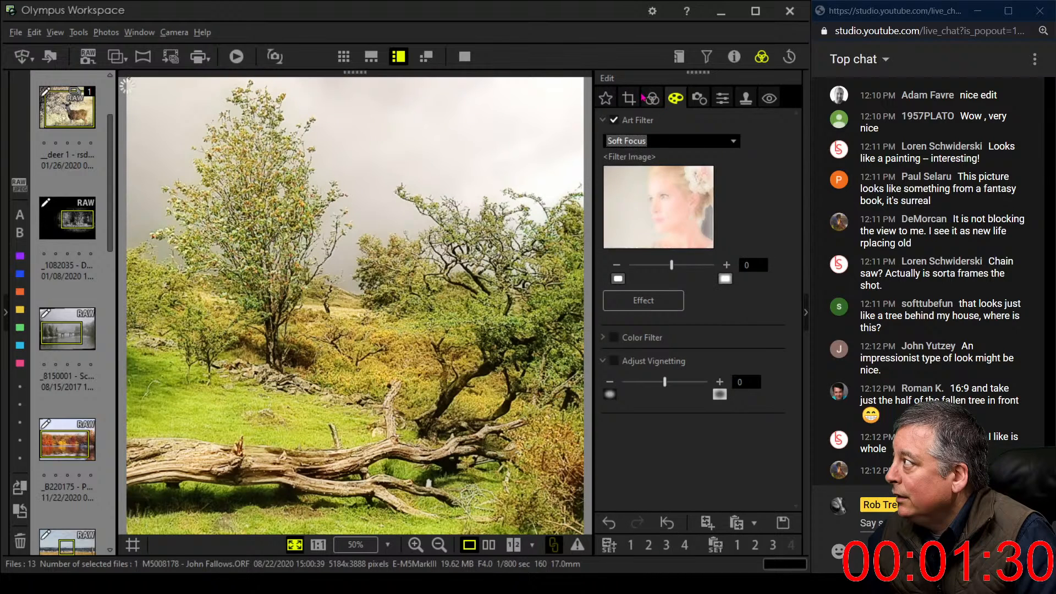
# Strengthen the contrast by pulling the shadow point of the RGB tone curve further below the diagonal.
pyautogui.click(651, 99)
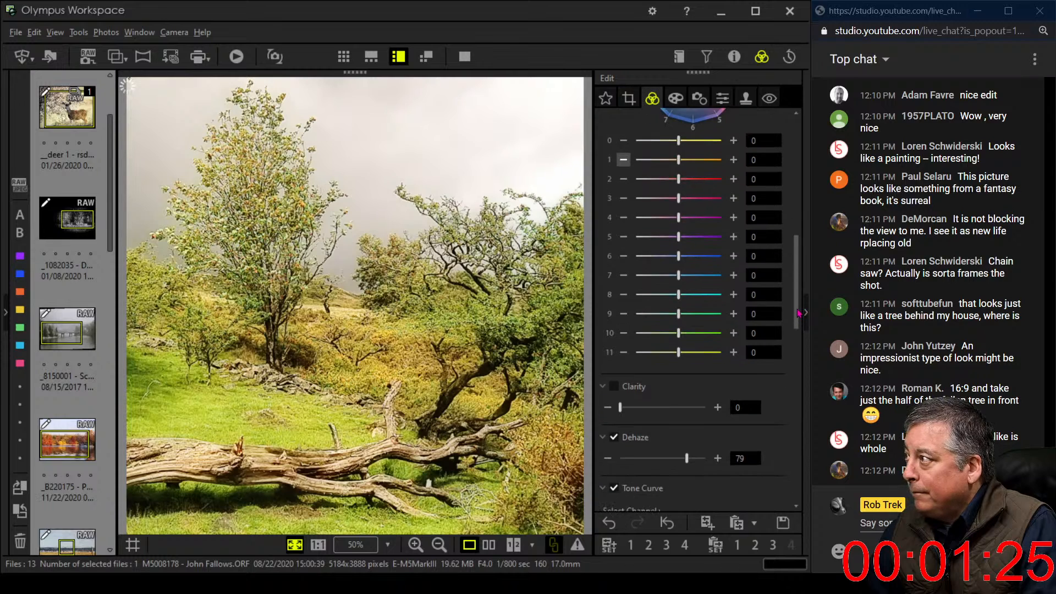
pyautogui.moveTo(797, 302); pyautogui.dragTo(795, 379)
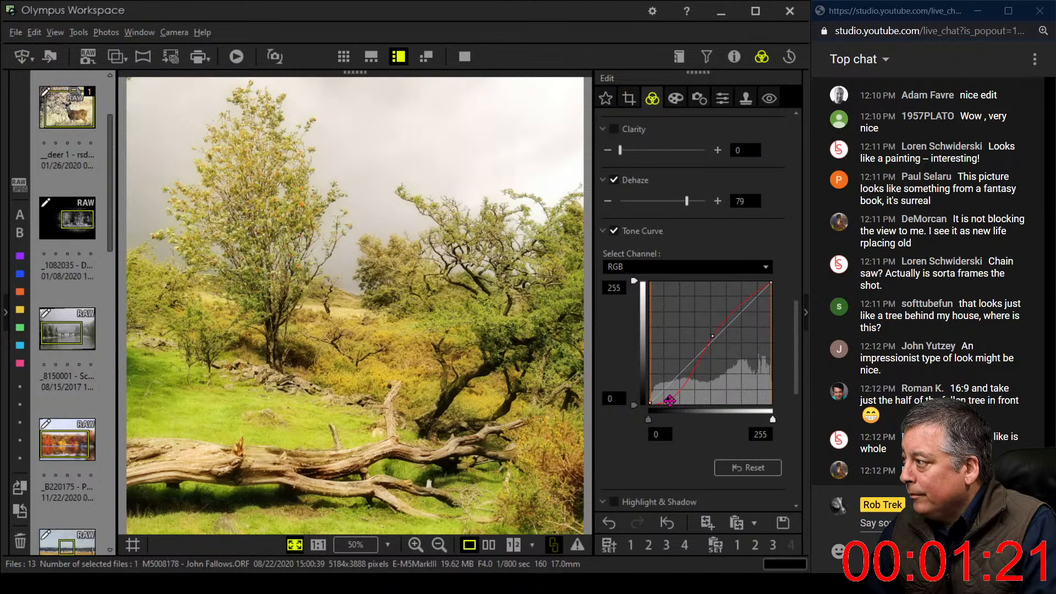
pyautogui.moveTo(673, 400); pyautogui.dragTo(683, 396)
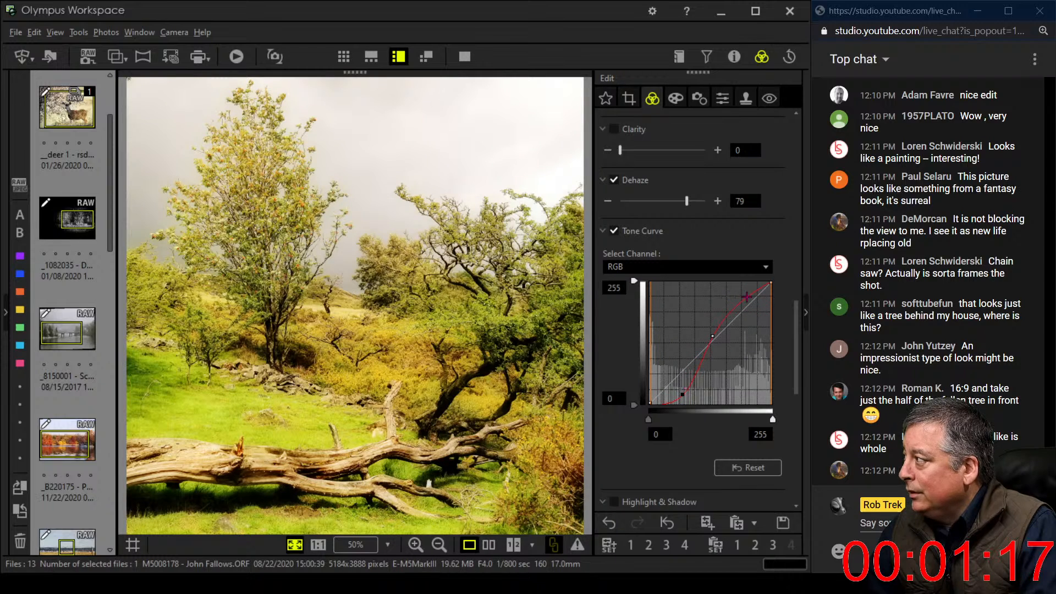
# Cool the custom white balance by setting its color temperature to 6726 K.
pyautogui.moveTo(792, 338); pyautogui.dragTo(788, 212)
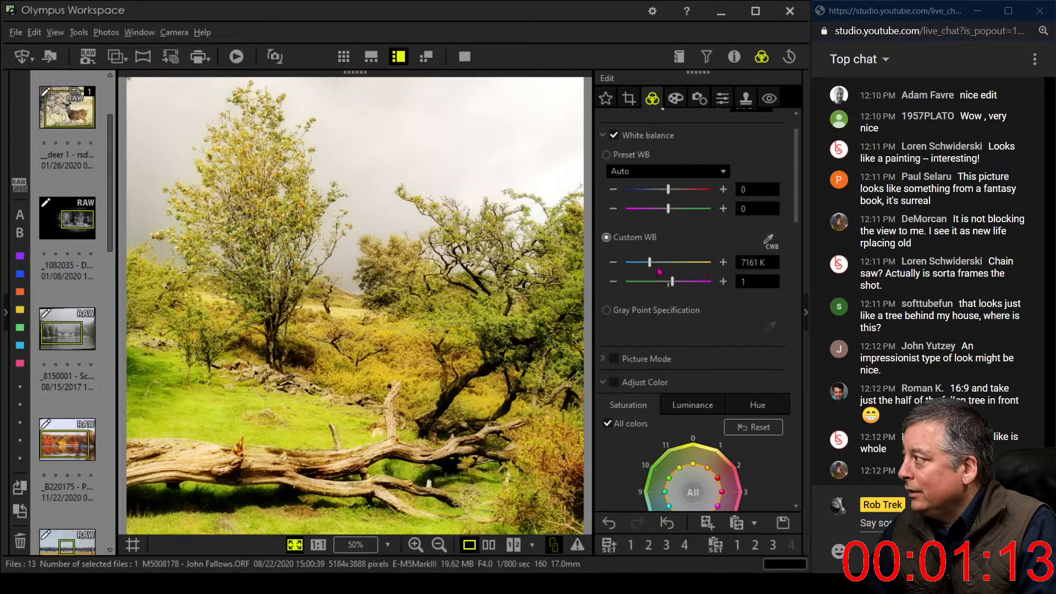
pyautogui.moveTo(651, 266); pyautogui.dragTo(650, 267)
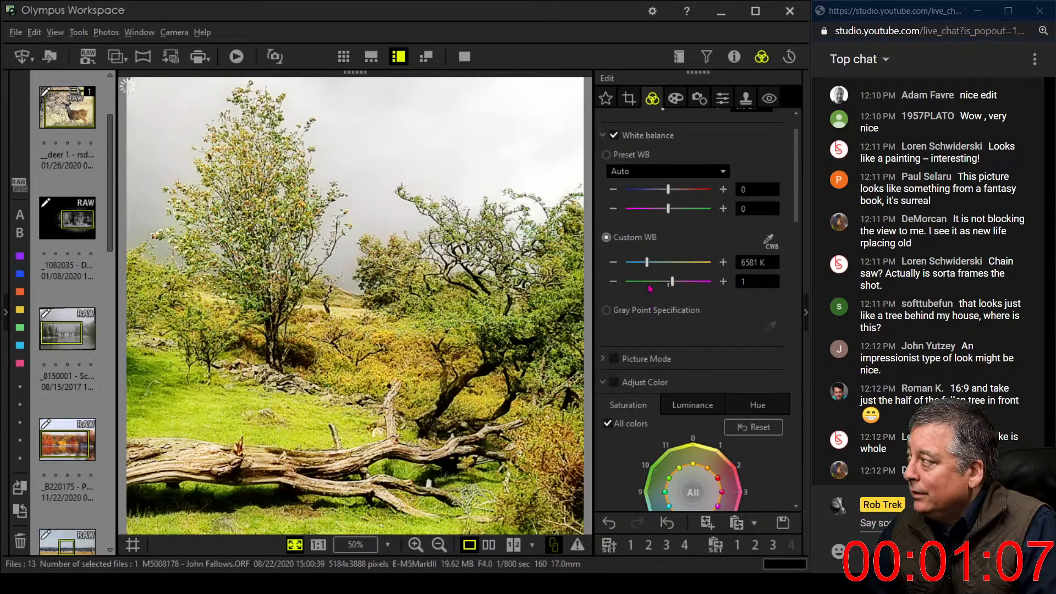
pyautogui.moveTo(647, 268); pyautogui.dragTo(648, 268)
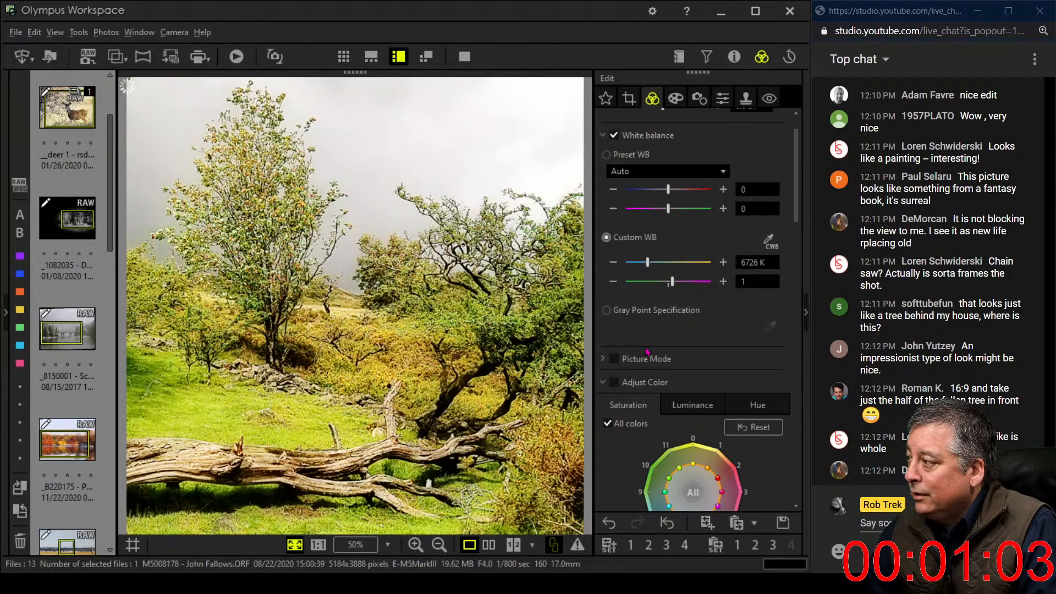
# Lower the luminance of the yellow tones in Adjust Color, with color 0 at -3 and color 11 at -2.
pyautogui.scroll(-2, 647, 352)
pyautogui.click(695, 322)
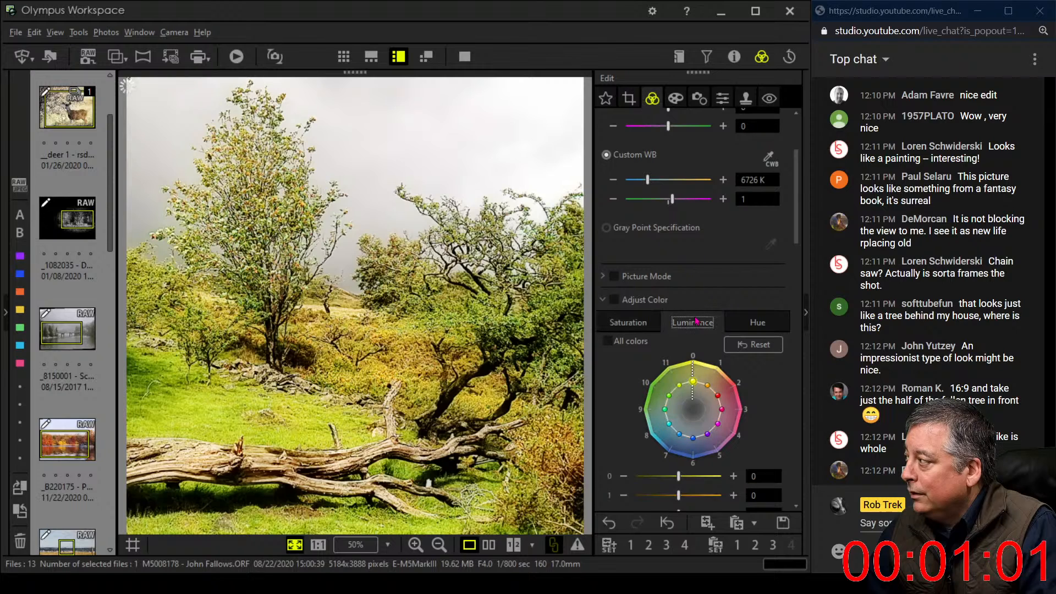
pyautogui.moveTo(693, 382)
pyautogui.mouseDown()
pyautogui.moveTo(681, 391)
pyautogui.moveTo(695, 393)
pyautogui.mouseUp()
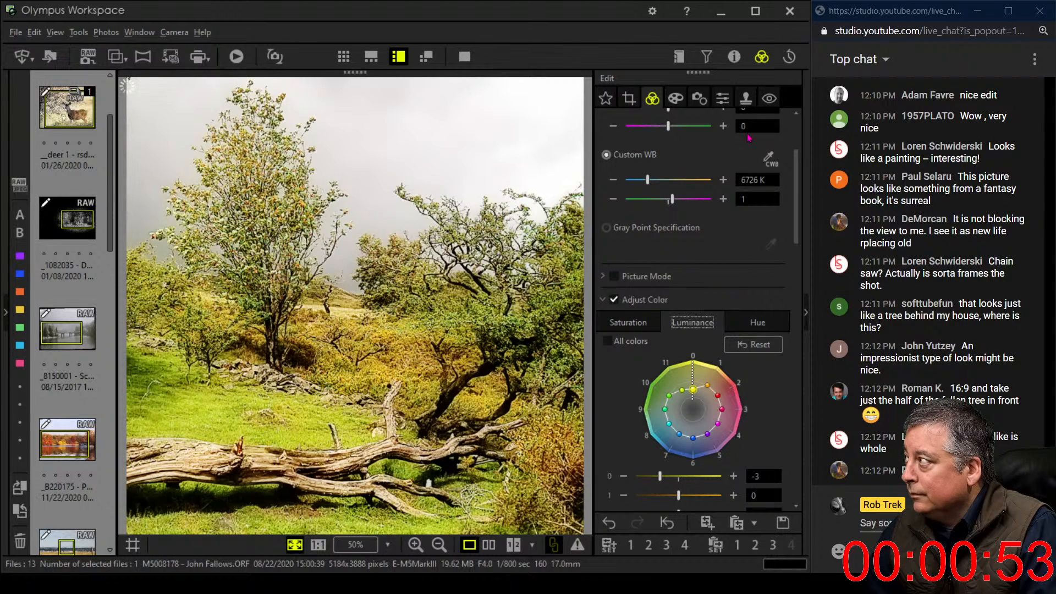
# Darken the photo's corners with a vignetting value of -8, and return to the tone and color adjustments.
pyautogui.click(675, 98)
pyautogui.moveTo(668, 383); pyautogui.dragTo(659, 385)
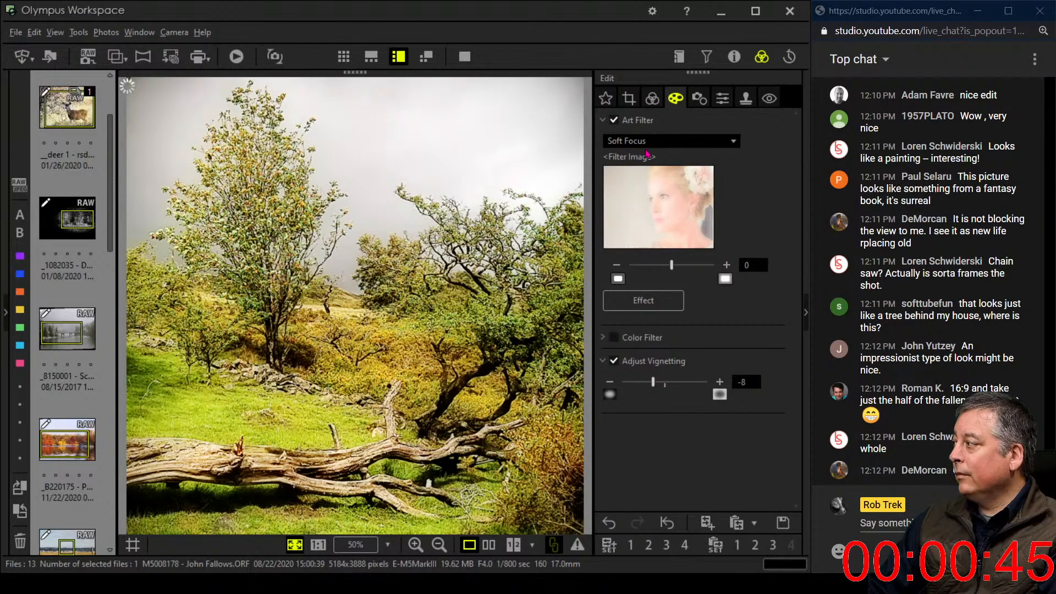
pyautogui.click(649, 101)
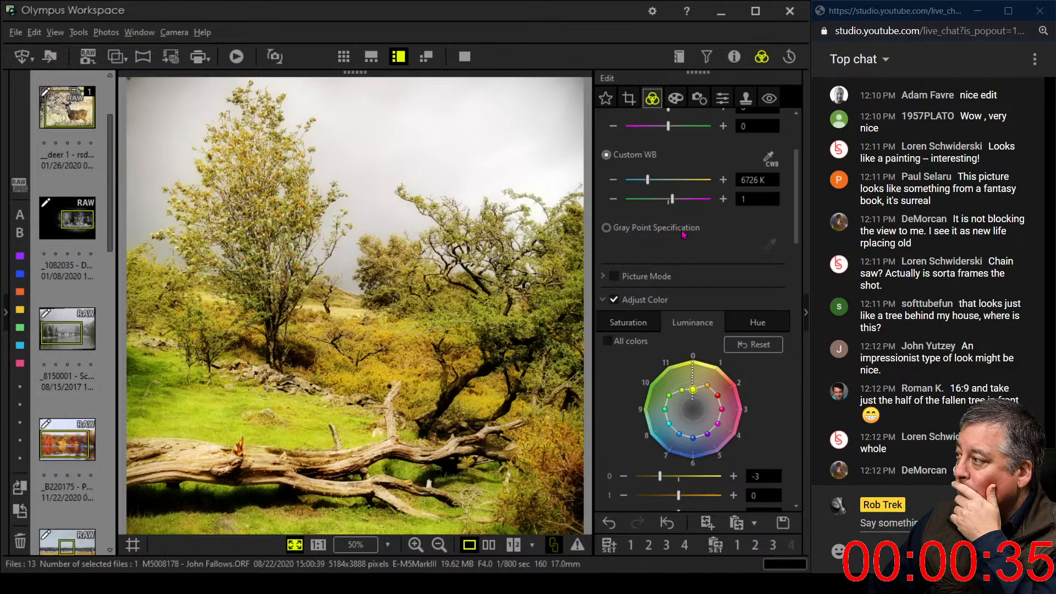
# Compare the edited photo side by side with the original, and return to the single-image view.
pyautogui.click(482, 546)
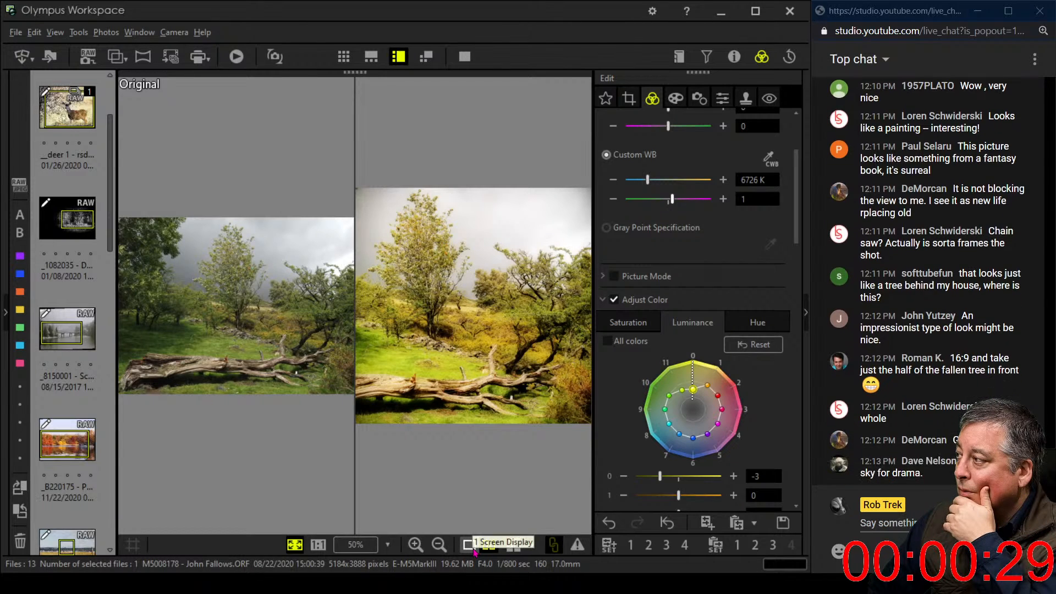
pyautogui.click(470, 546)
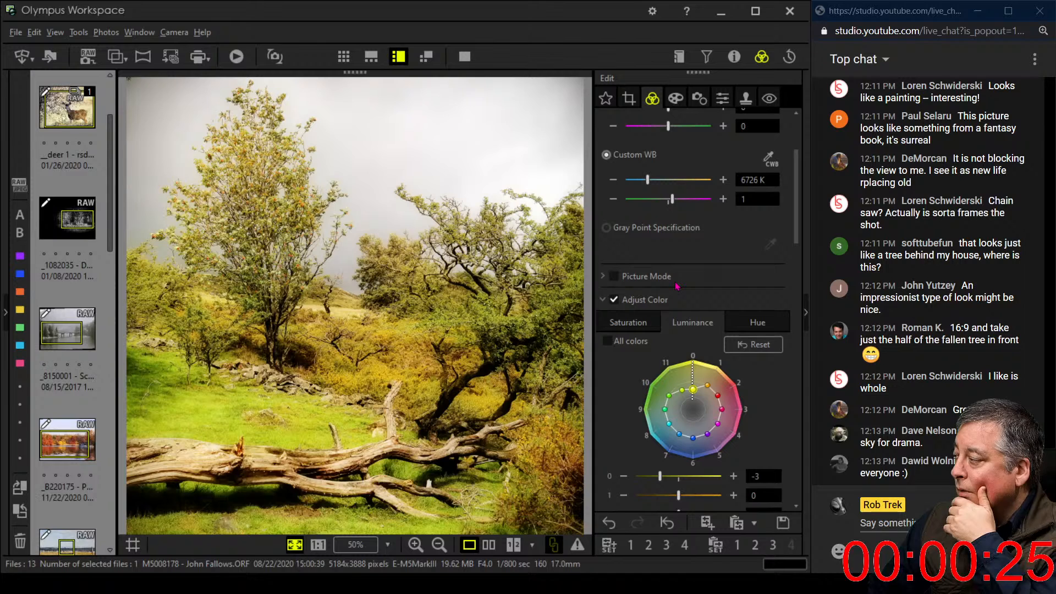
# Try the Monotone picture mode with a Red B&W filter, accepting the cancellation of the color adjustment.
pyautogui.scroll(-5, 676, 286)
pyautogui.scroll(-2, 676, 285)
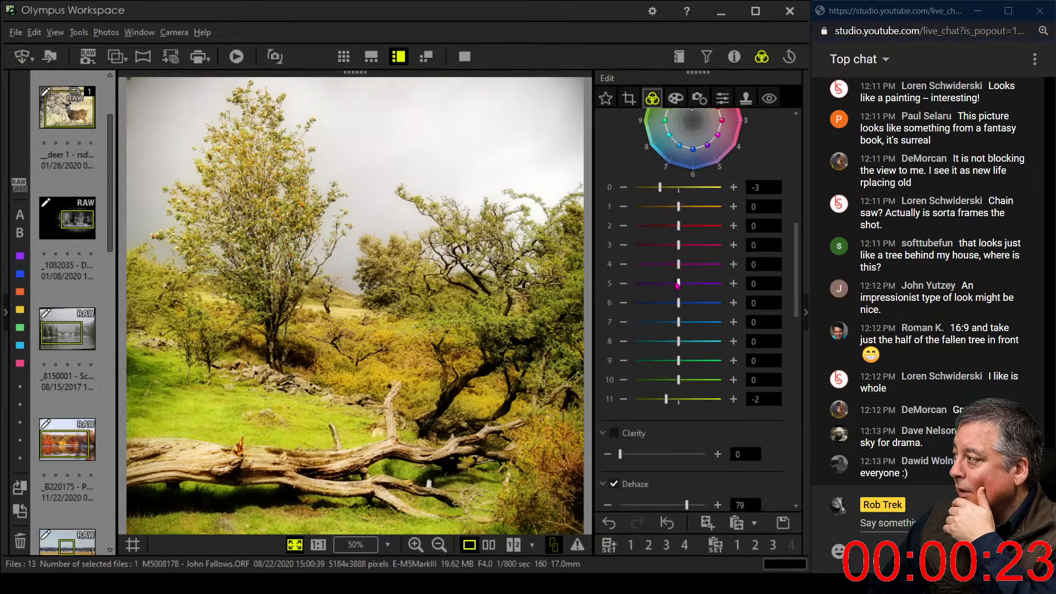
pyautogui.scroll(4, 676, 286)
pyautogui.scroll(4, 677, 285)
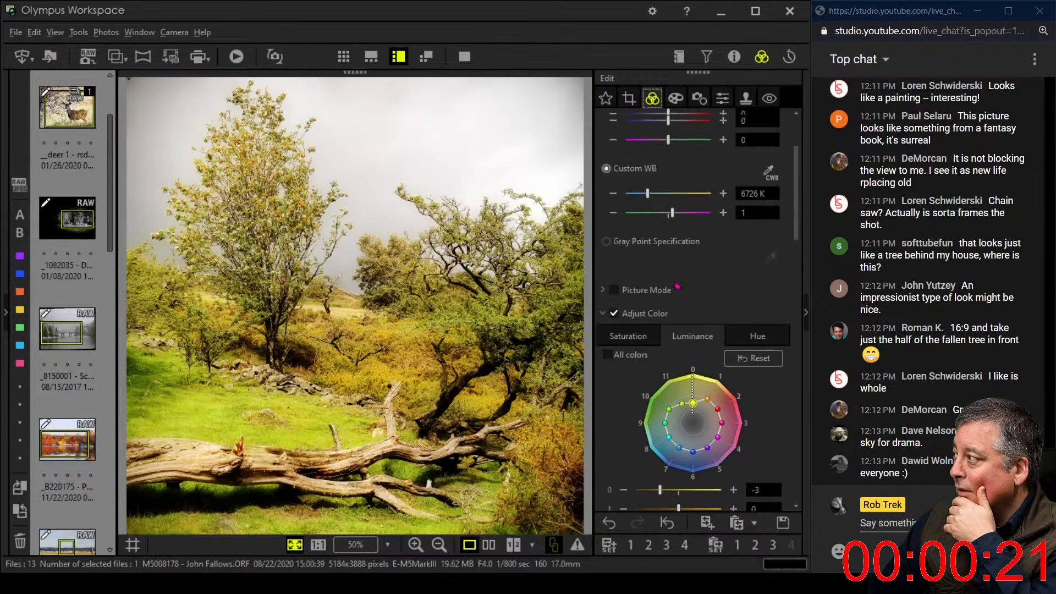
pyautogui.click(615, 358)
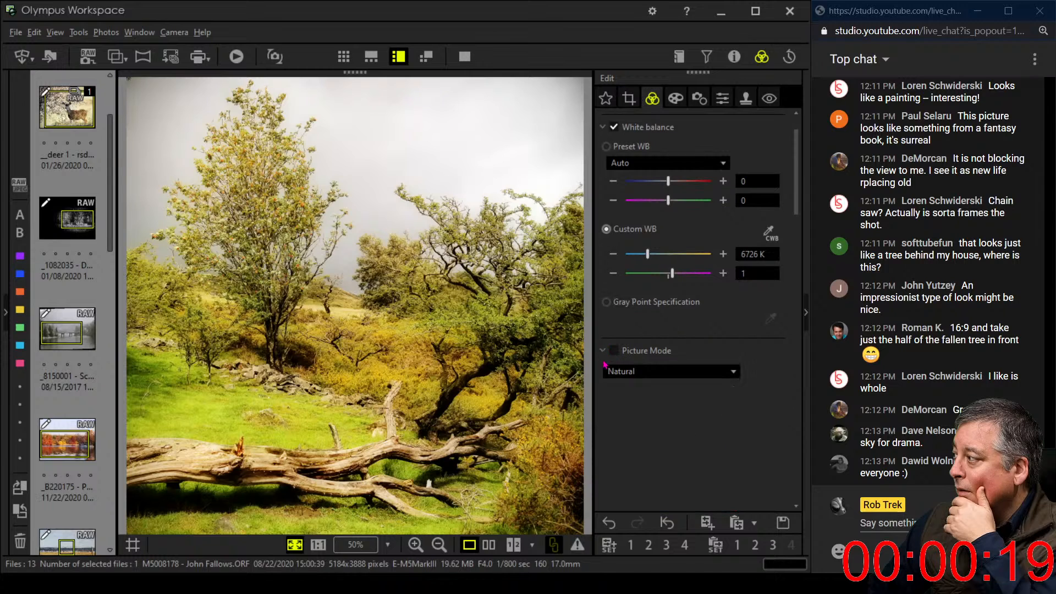
pyautogui.click(628, 372)
pyautogui.click(635, 438)
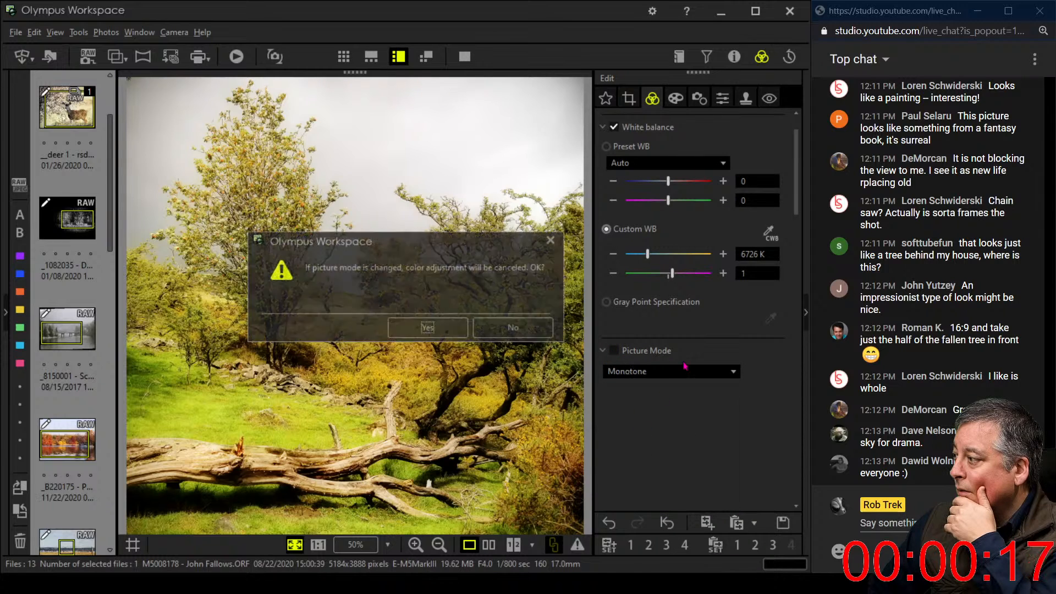
pyautogui.click(430, 329)
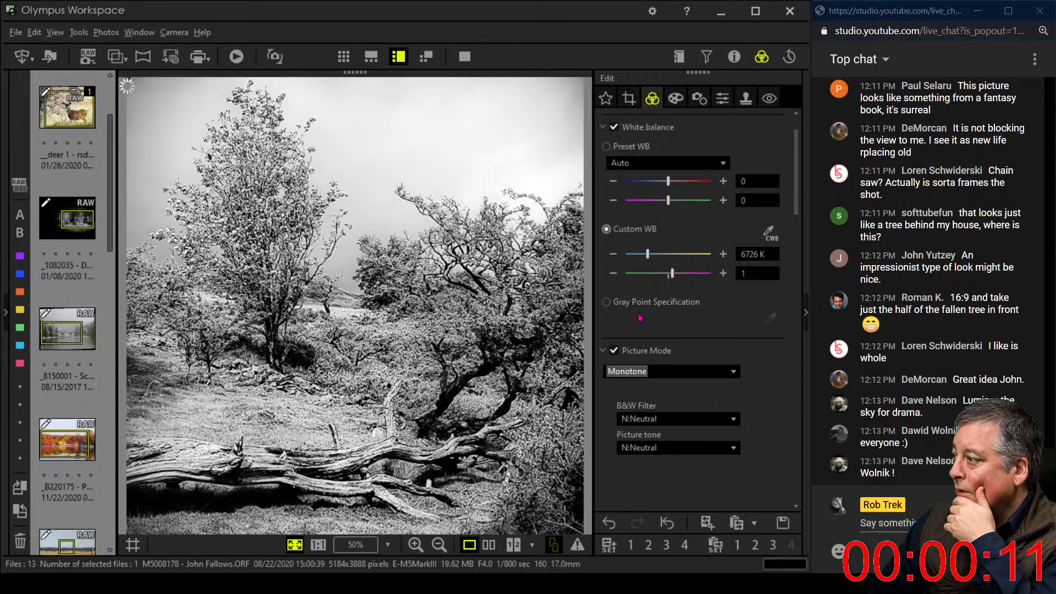
pyautogui.click(712, 419)
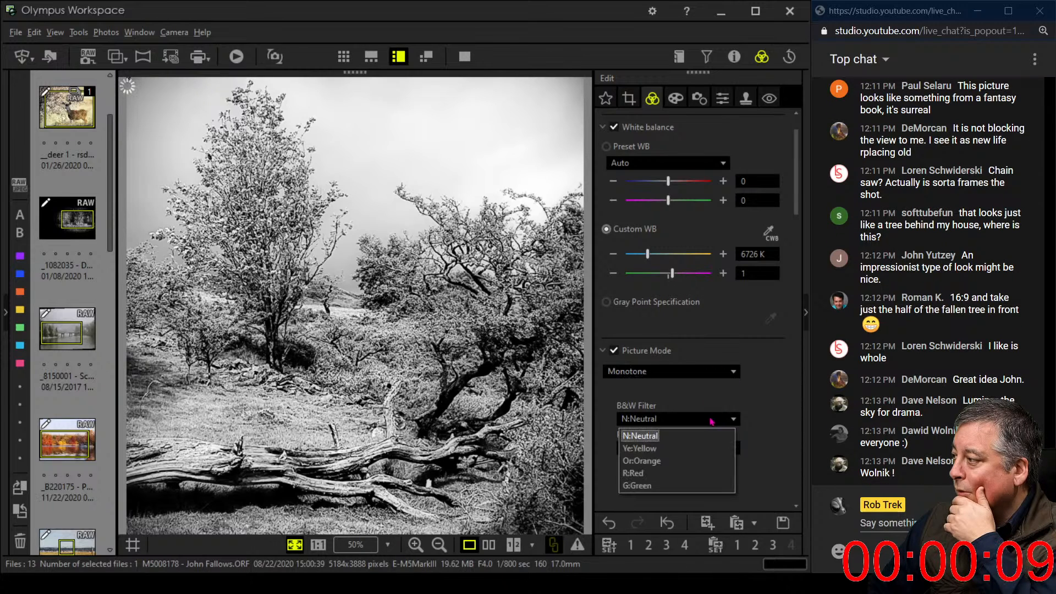
pyautogui.click(697, 475)
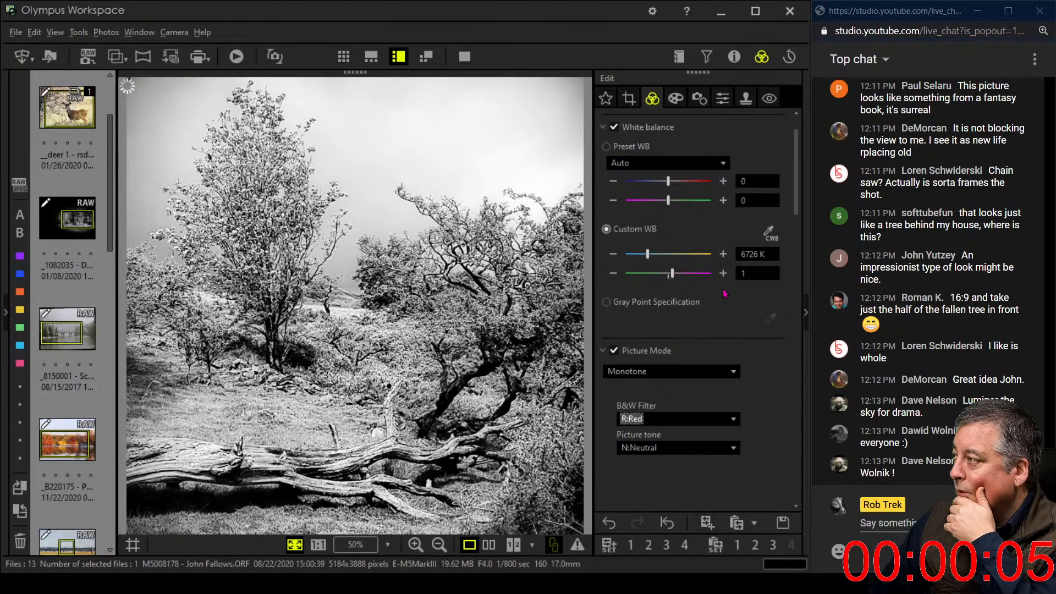
# Set the picture mode to Natural and the custom white balance's green-magenta tint to 0.
pyautogui.click(716, 376)
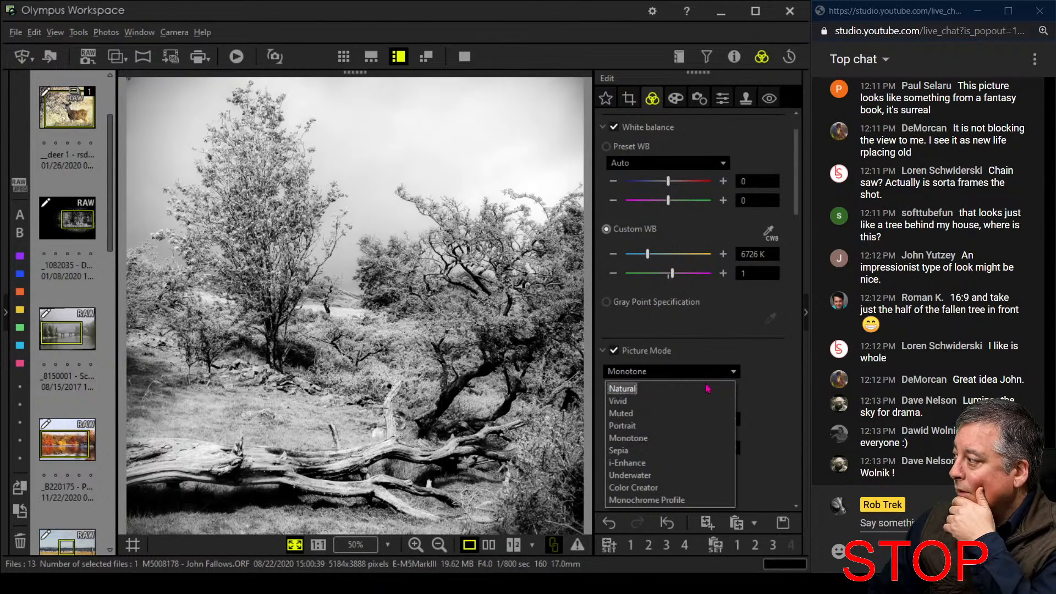
pyautogui.click(622, 388)
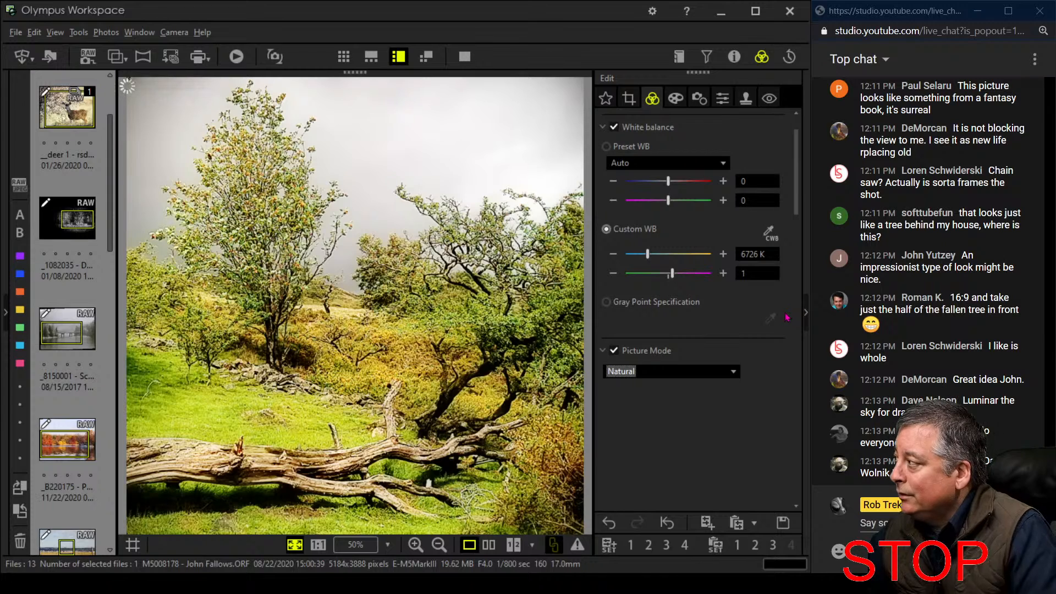
pyautogui.click(612, 273)
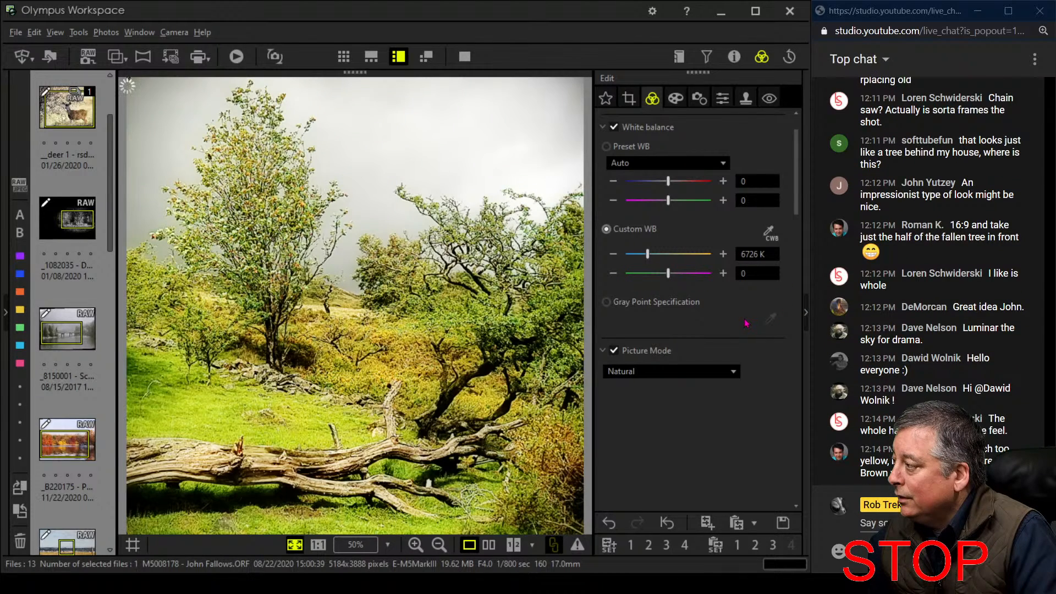
# Reduce the green cast by pulling the G channel's tone curve slightly below the diagonal, using one shadow point and one highlight point.
pyautogui.scroll(-5, 789, 292)
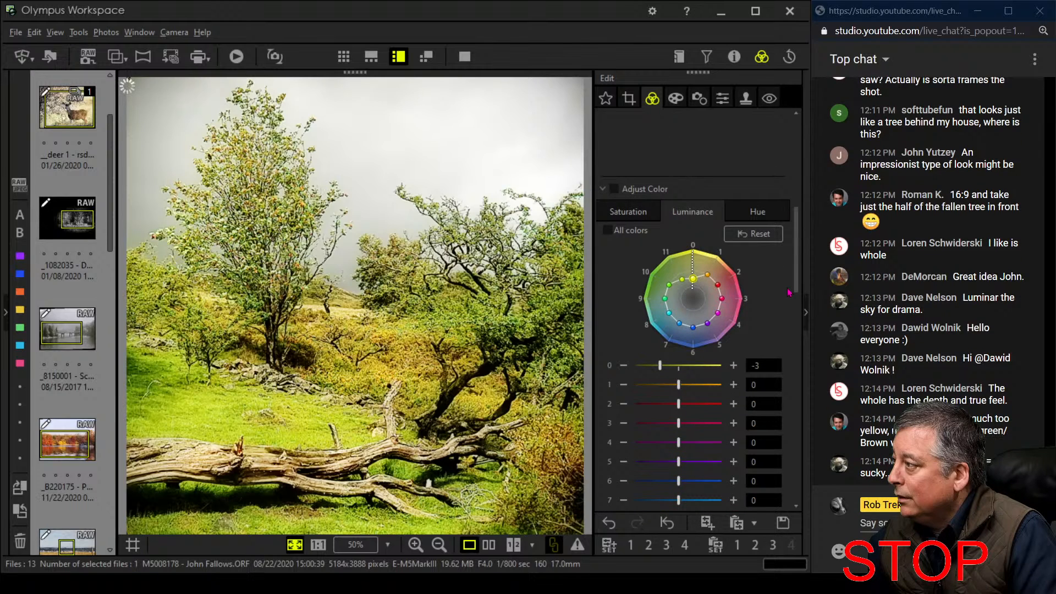
pyautogui.scroll(3, 789, 292)
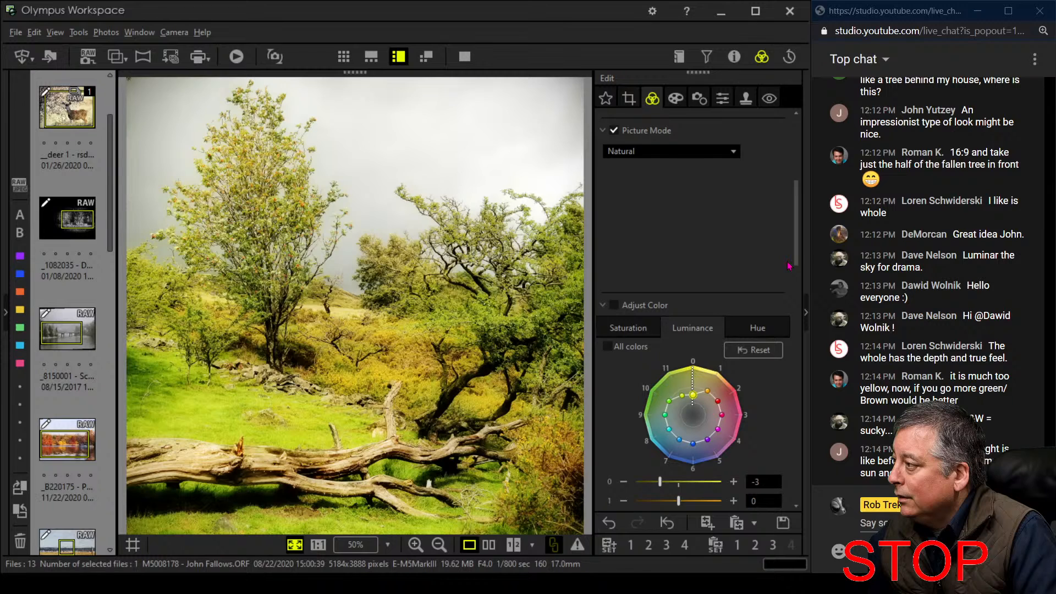
pyautogui.scroll(-8, 789, 267)
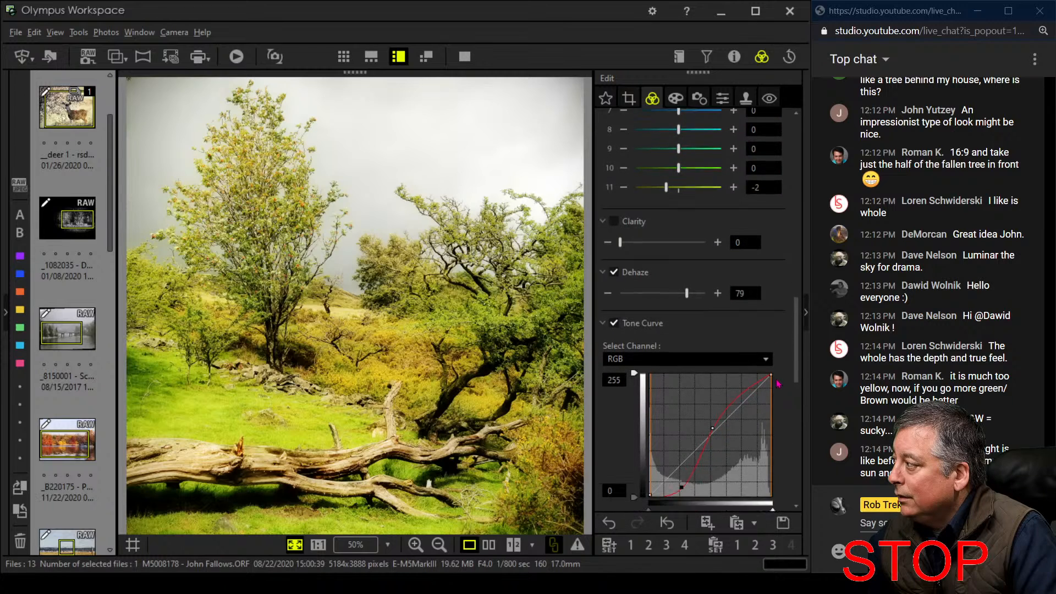
pyautogui.click(669, 333)
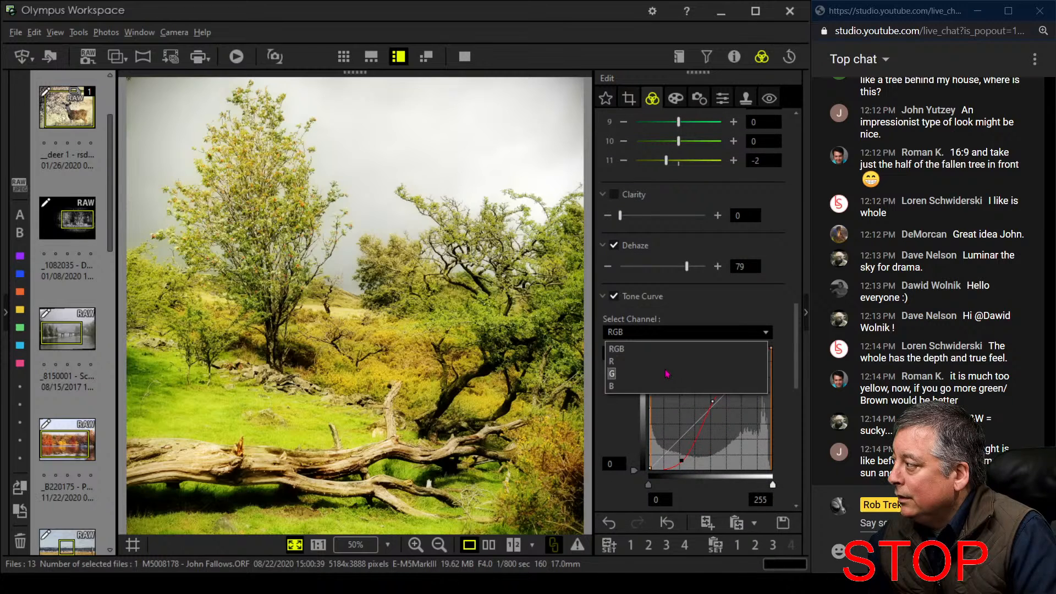
pyautogui.click(666, 374)
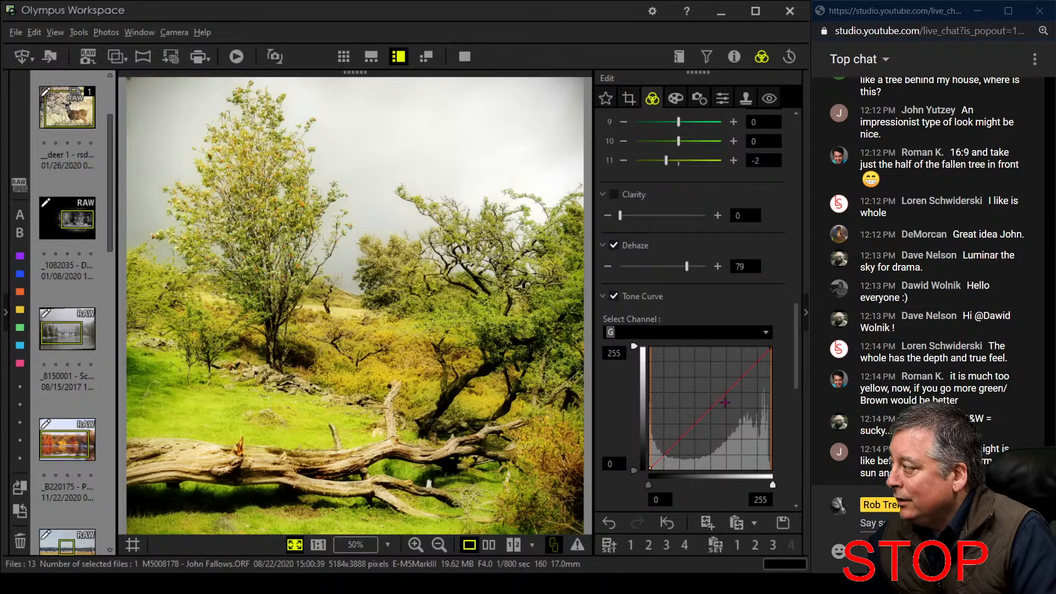
pyautogui.click(729, 391)
pyautogui.moveTo(730, 392); pyautogui.dragTo(751, 378)
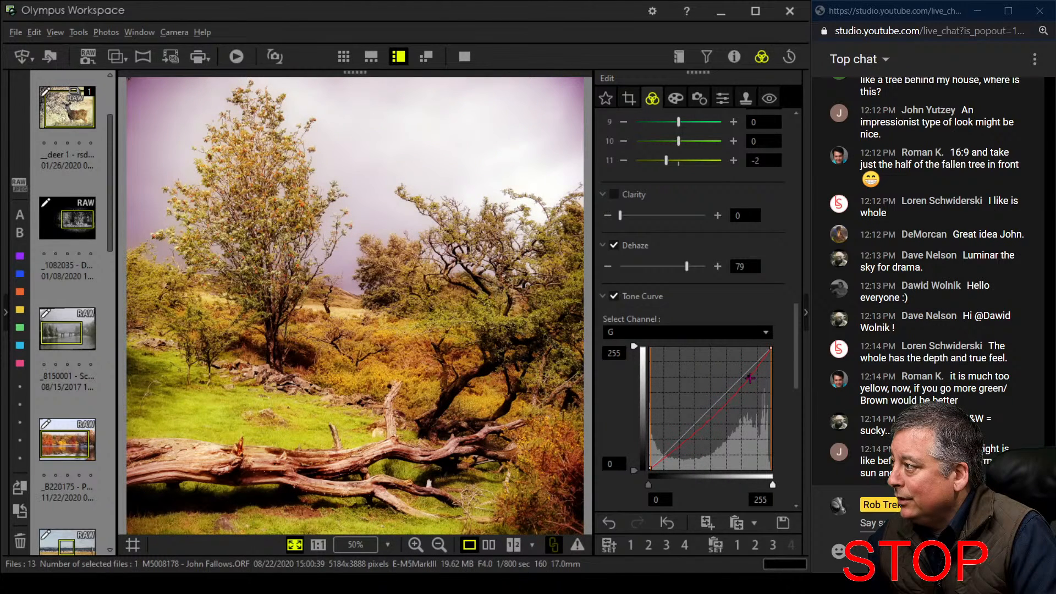
pyautogui.moveTo(670, 448); pyautogui.dragTo(668, 452)
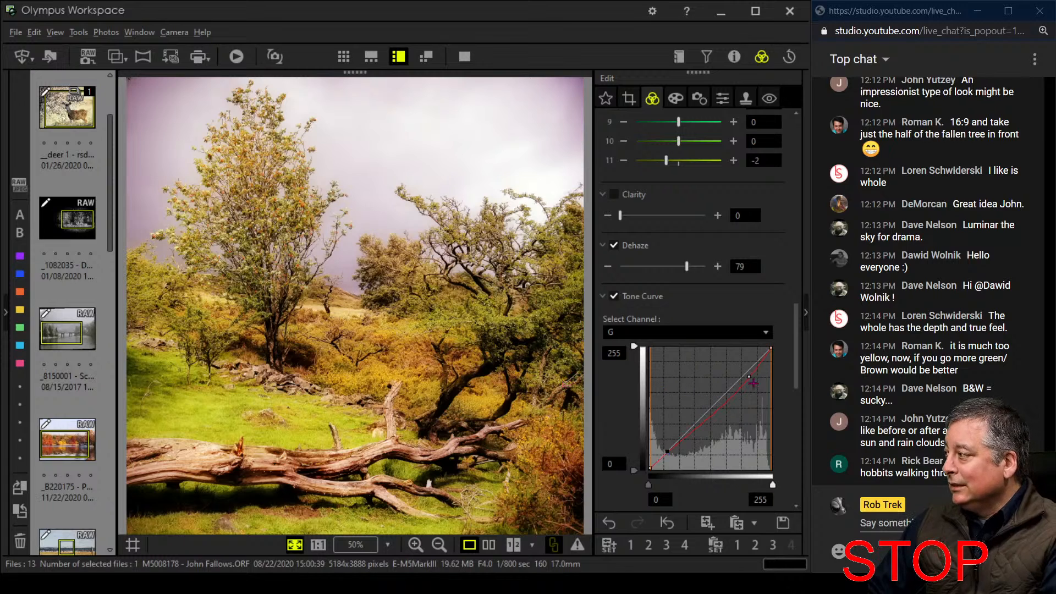
pyautogui.moveTo(749, 378); pyautogui.dragTo(734, 388)
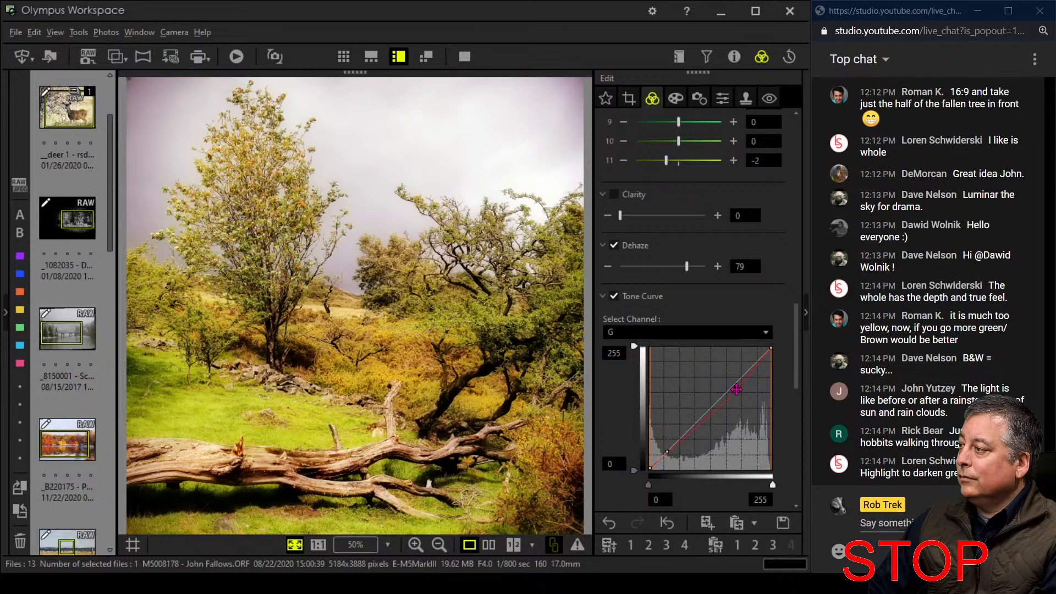
# Add a highlight point to the RGB channel's tone curve and raise it slightly.
pyautogui.click(709, 331)
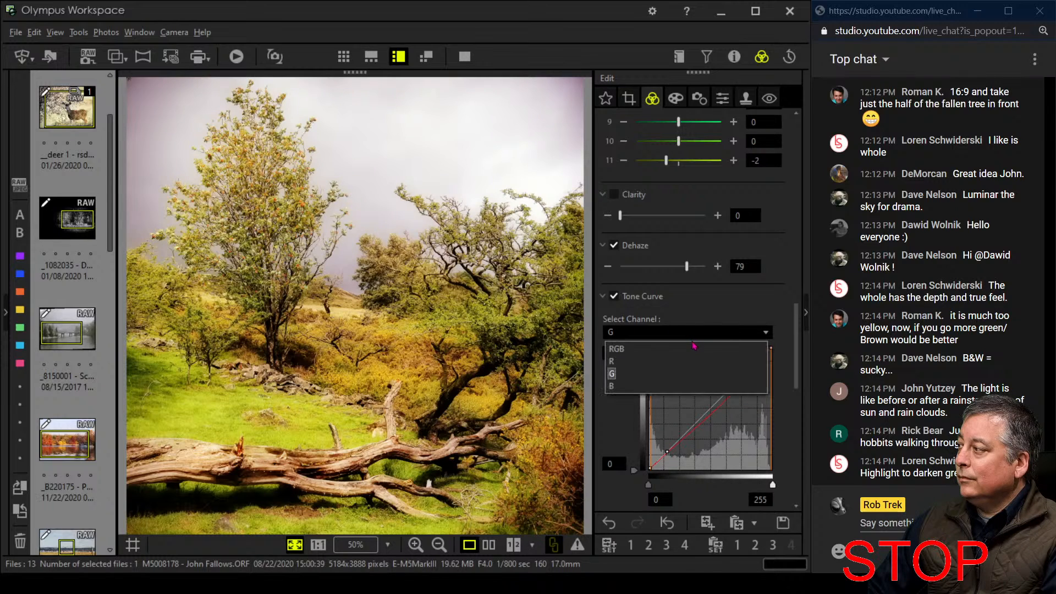
pyautogui.click(693, 347)
pyautogui.moveTo(746, 364); pyautogui.dragTo(746, 362)
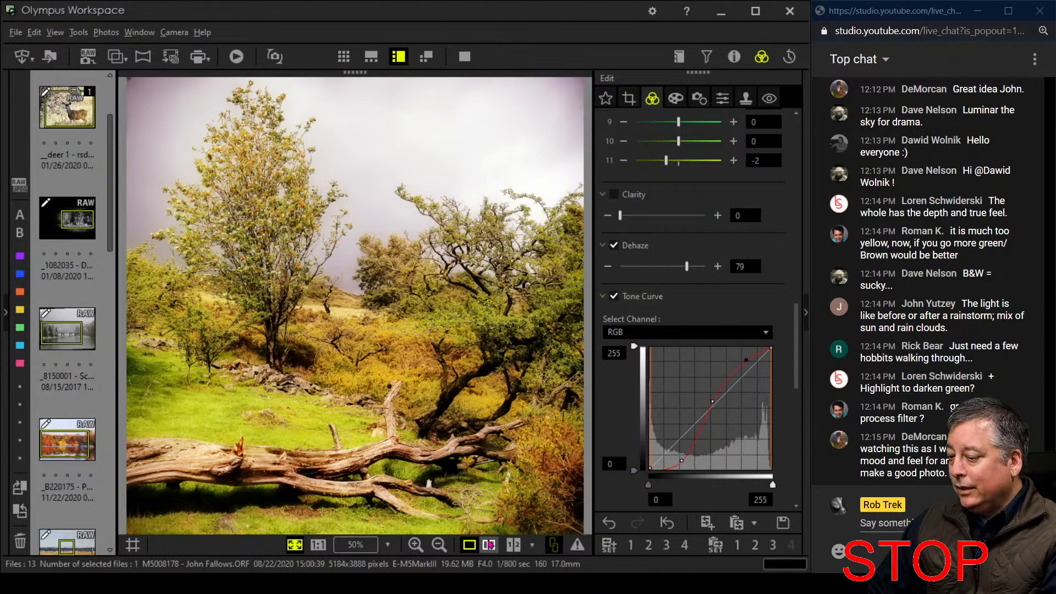
# Compare the edited fallen-tree photo with its original side by side in full screen, then return to the editor.
pyautogui.click(488, 544)
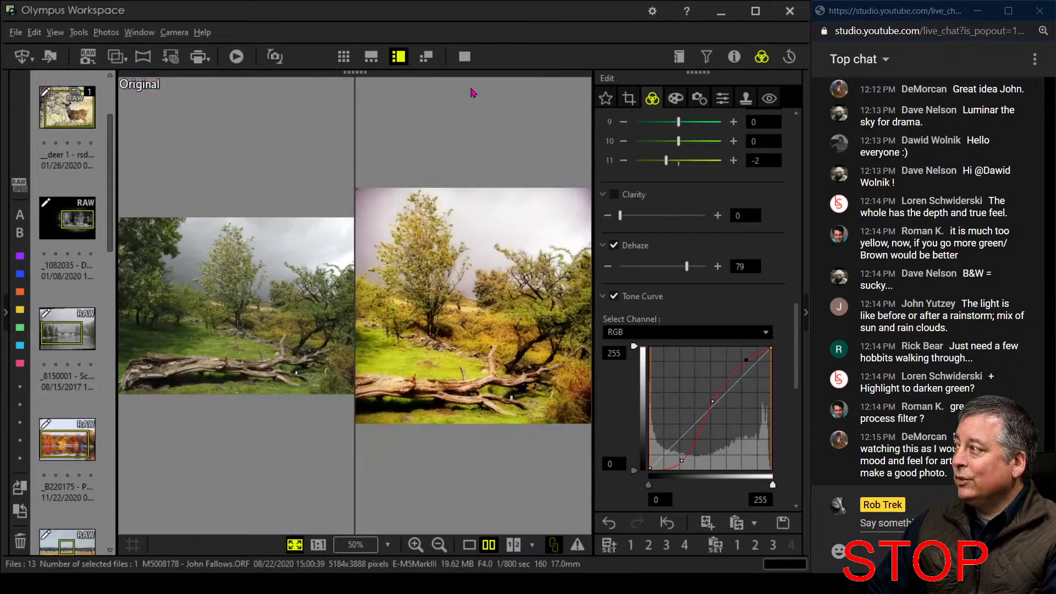
pyautogui.click(465, 57)
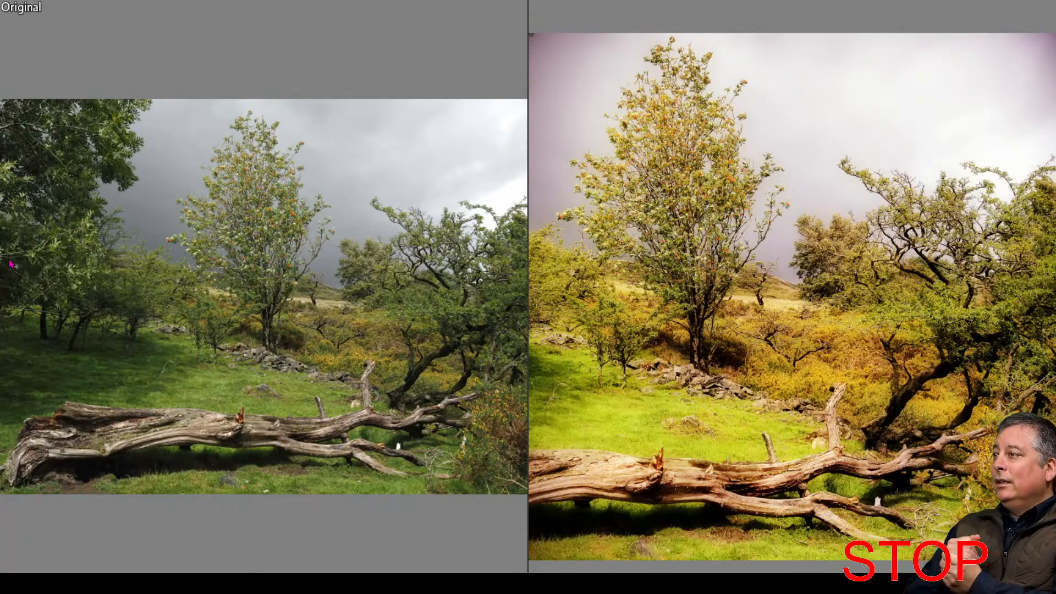
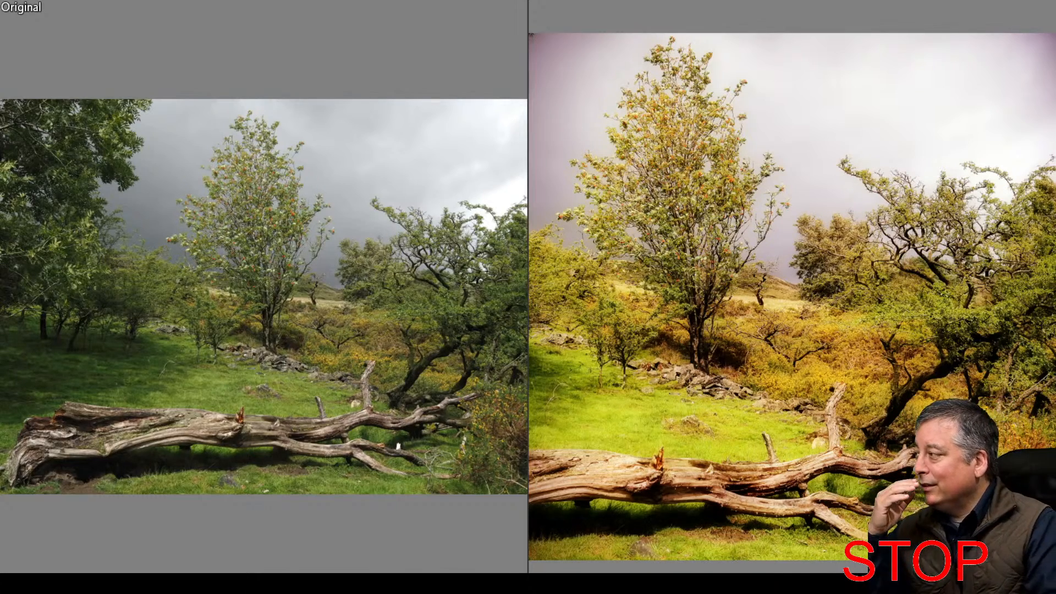
pyautogui.press('Escape')
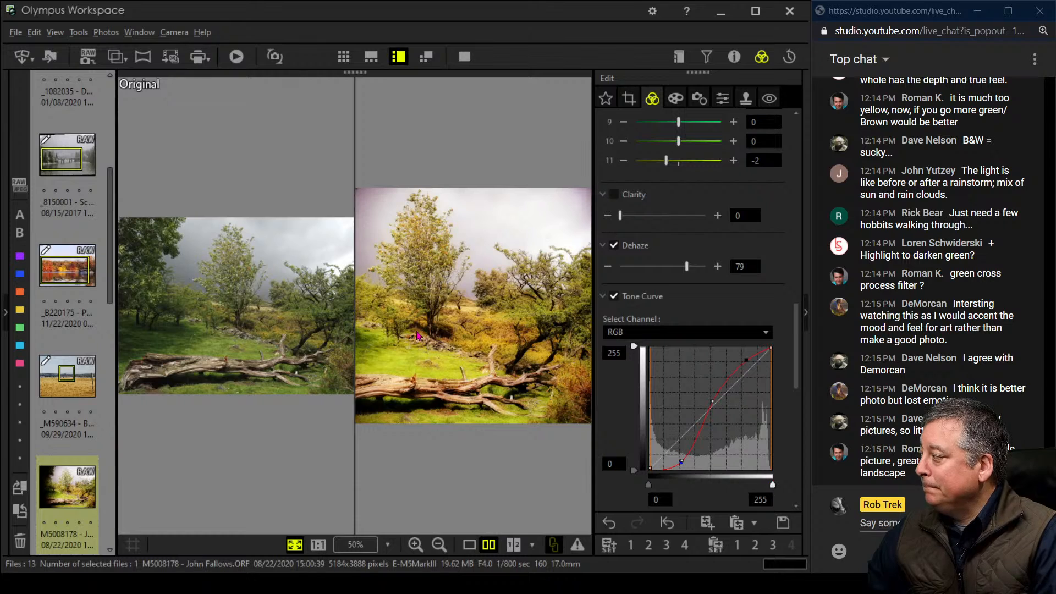
# Open the beach photo NIK_4904 of the running dog and show it in a single-image view.
pyautogui.scroll(-3, 77, 439)
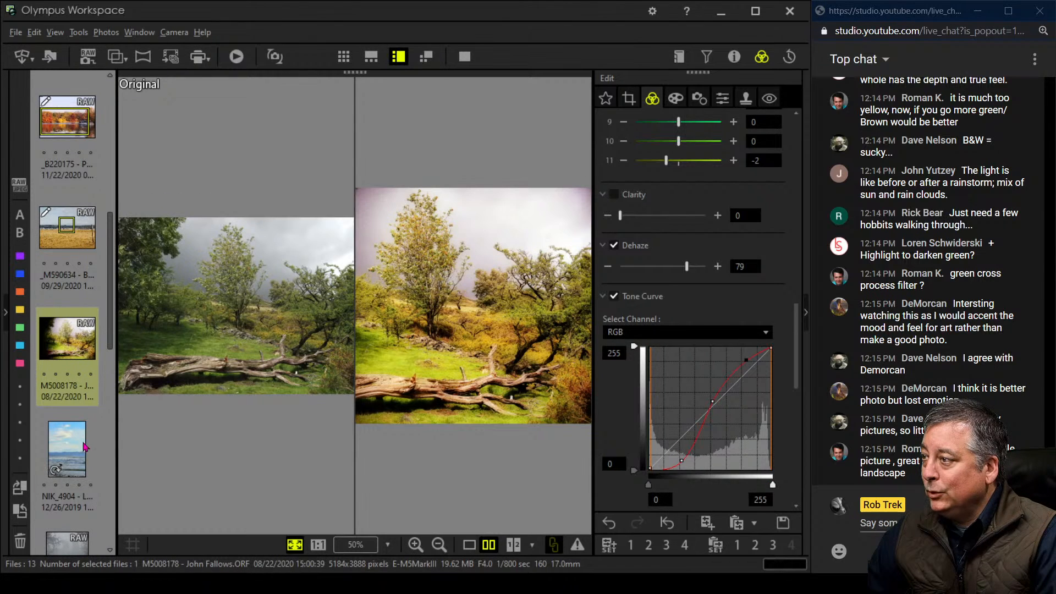
pyautogui.click(80, 458)
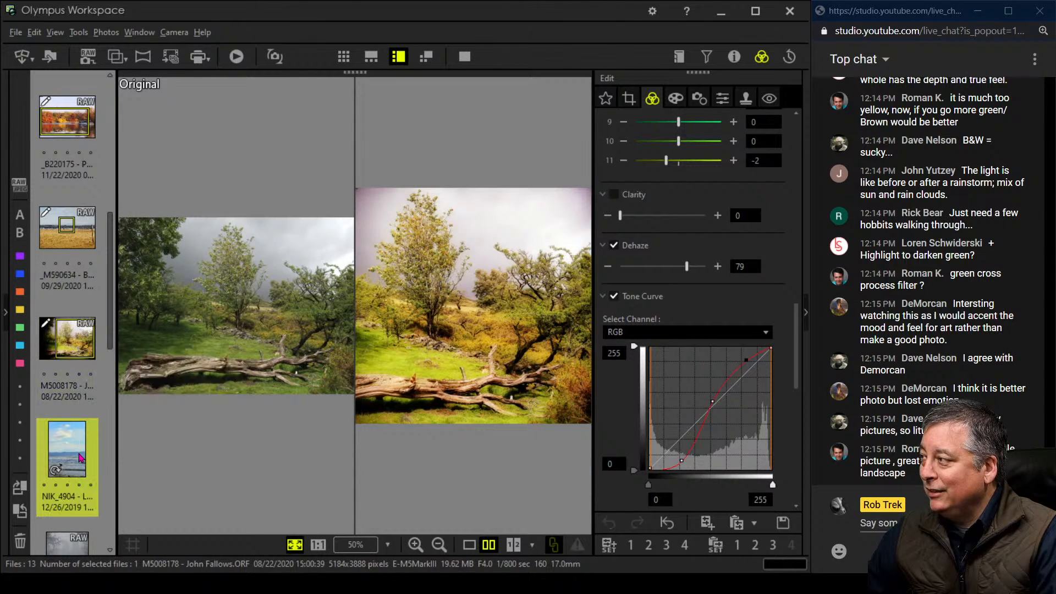
pyautogui.click(469, 545)
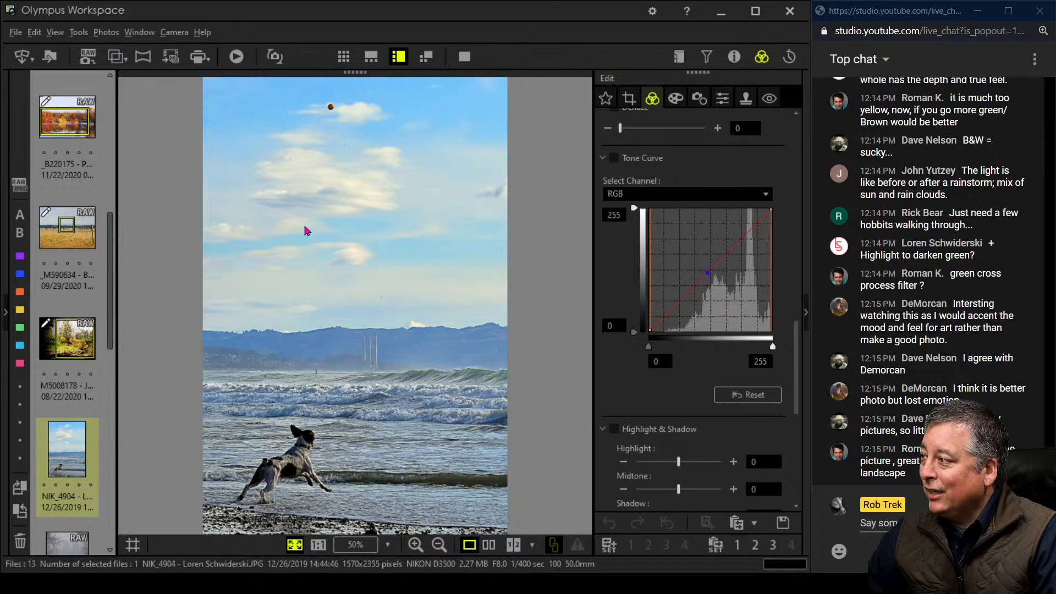
# Inspect the beach photo at 1:1, examining the ball, several areas of the sky for dust spots, and the dog.
pyautogui.click(330, 112)
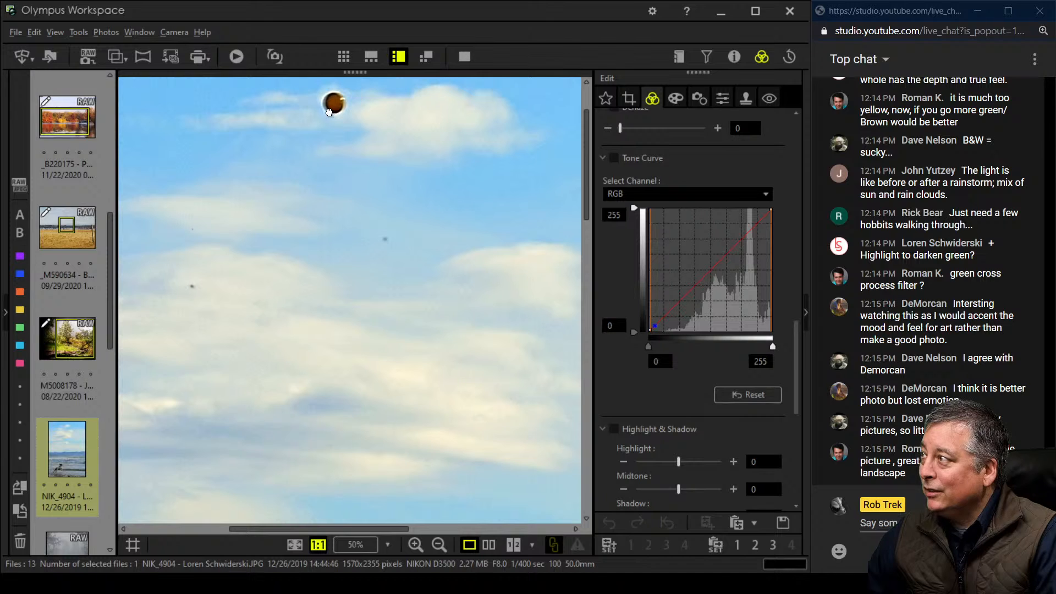
pyautogui.click(329, 112)
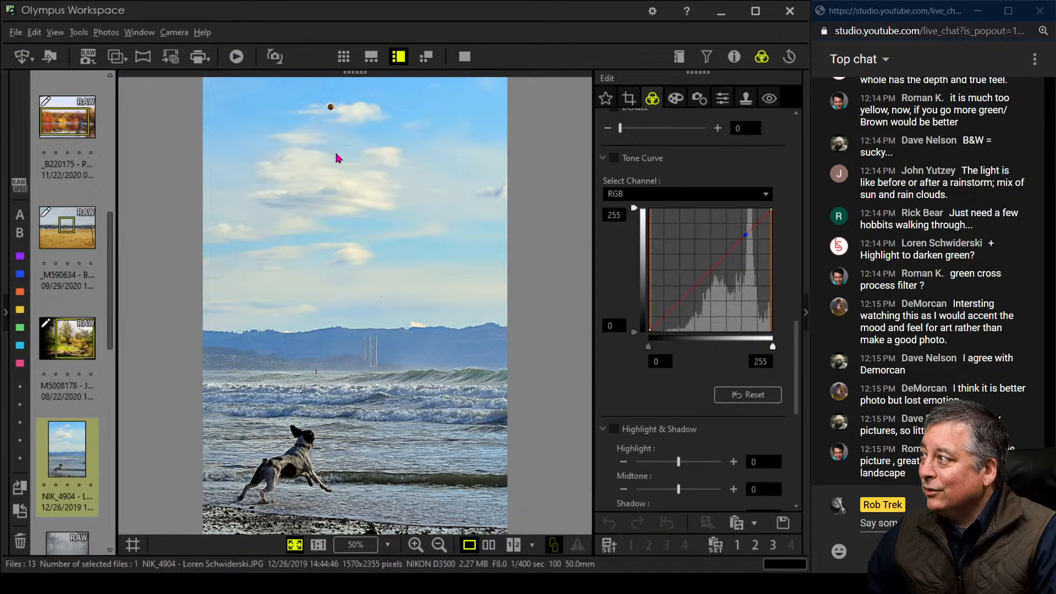
pyautogui.click(338, 158)
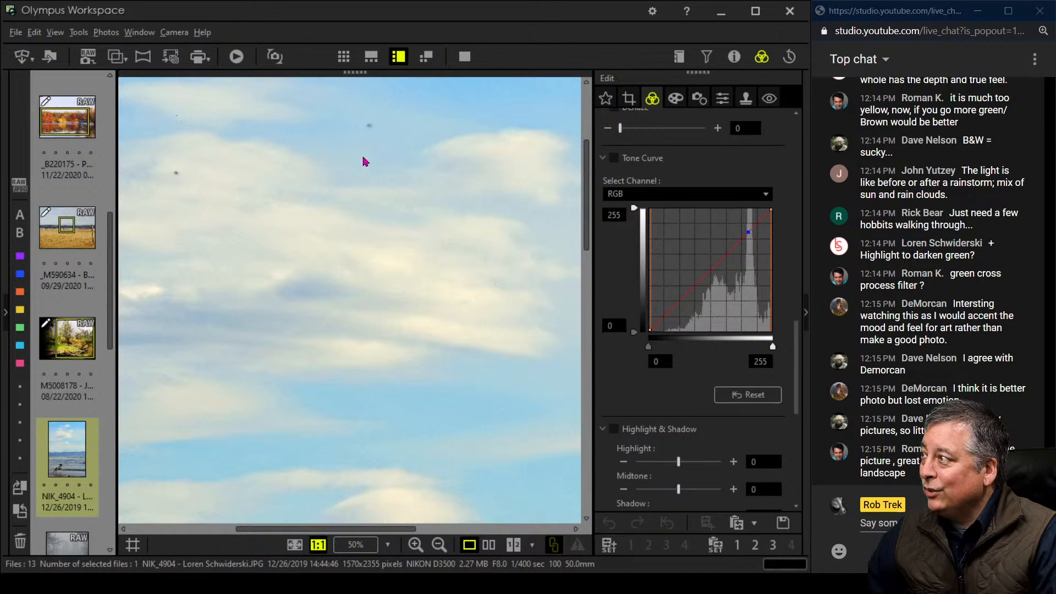
pyautogui.click(366, 172)
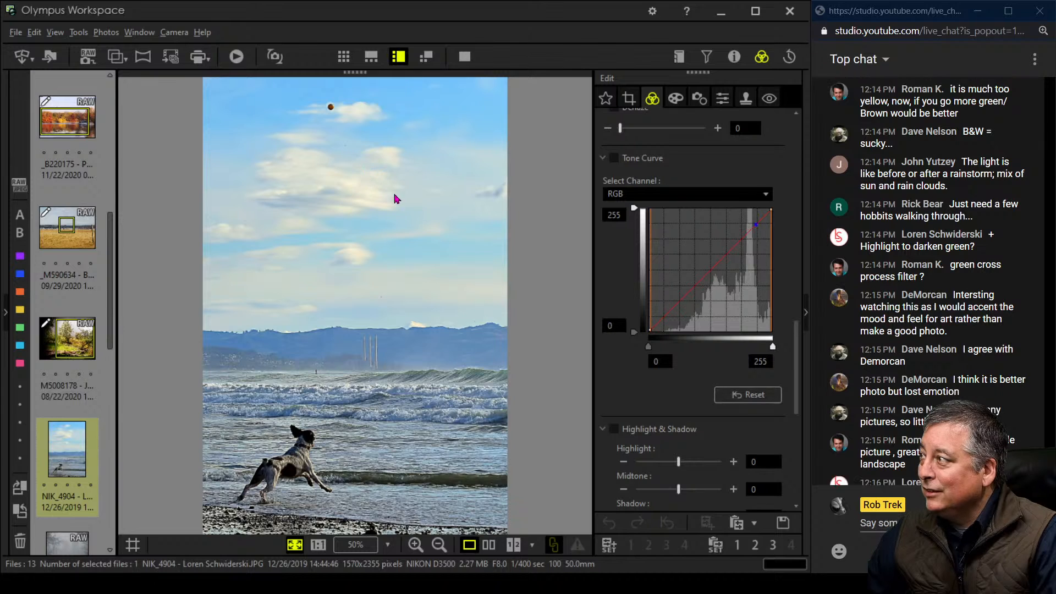
pyautogui.click(466, 130)
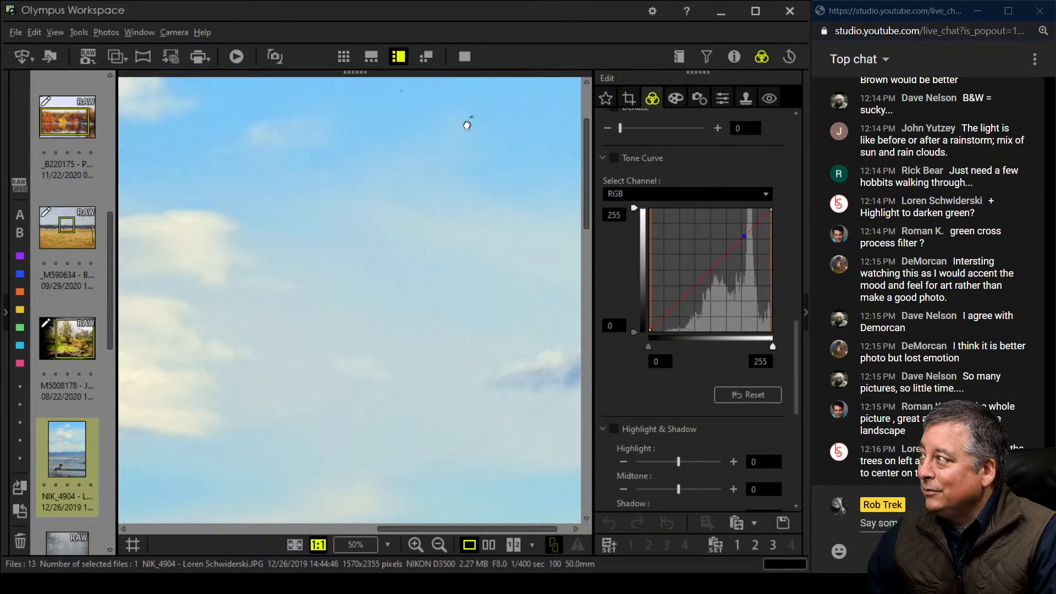
pyautogui.click(466, 125)
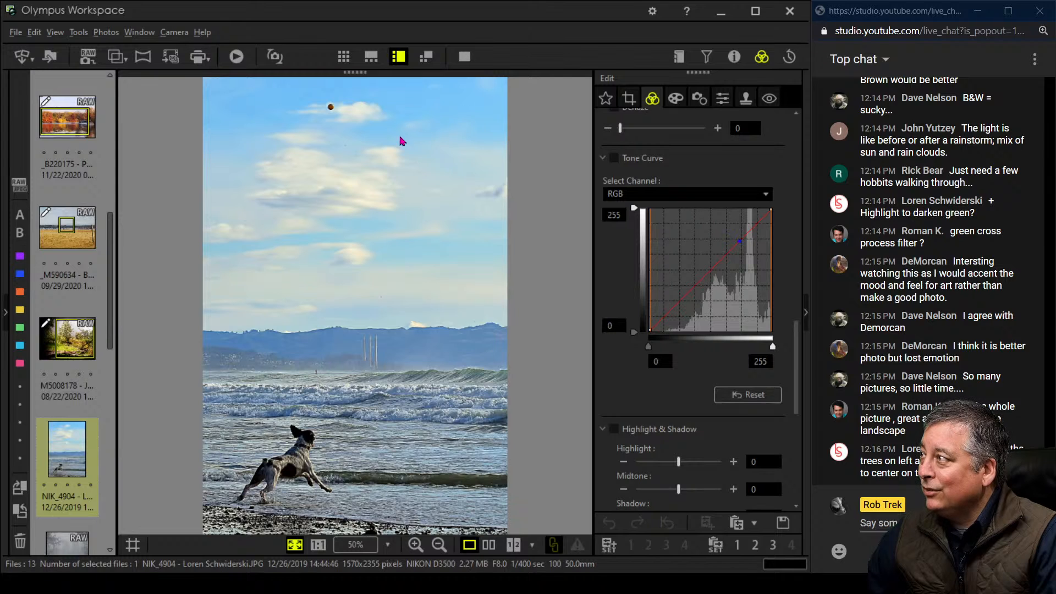
pyautogui.click(297, 491)
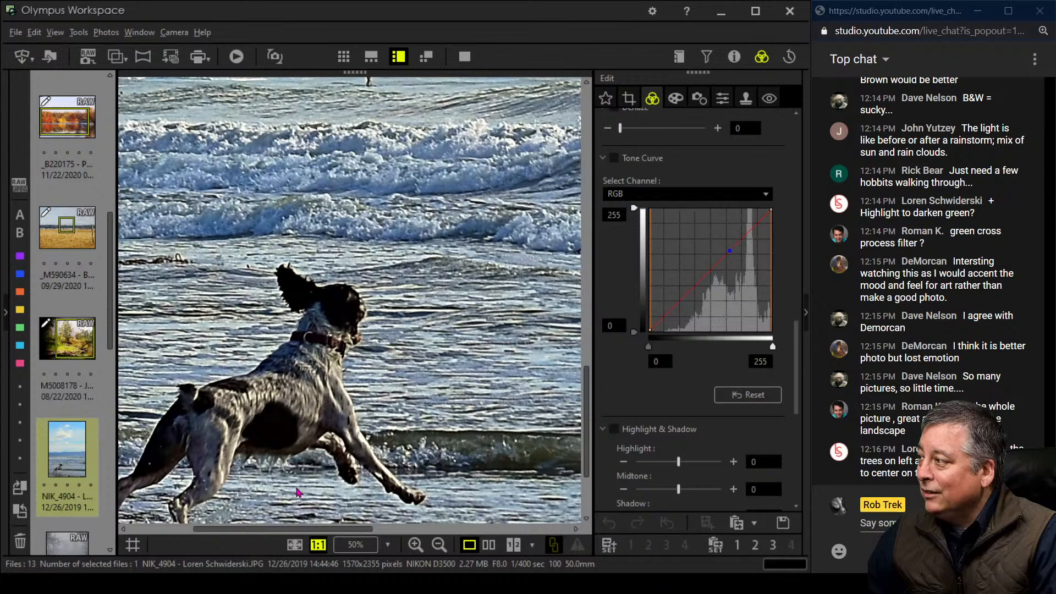
# Examine the beach photo up close around the dog and the three towers, and review its shooting details.
pyautogui.click(297, 436)
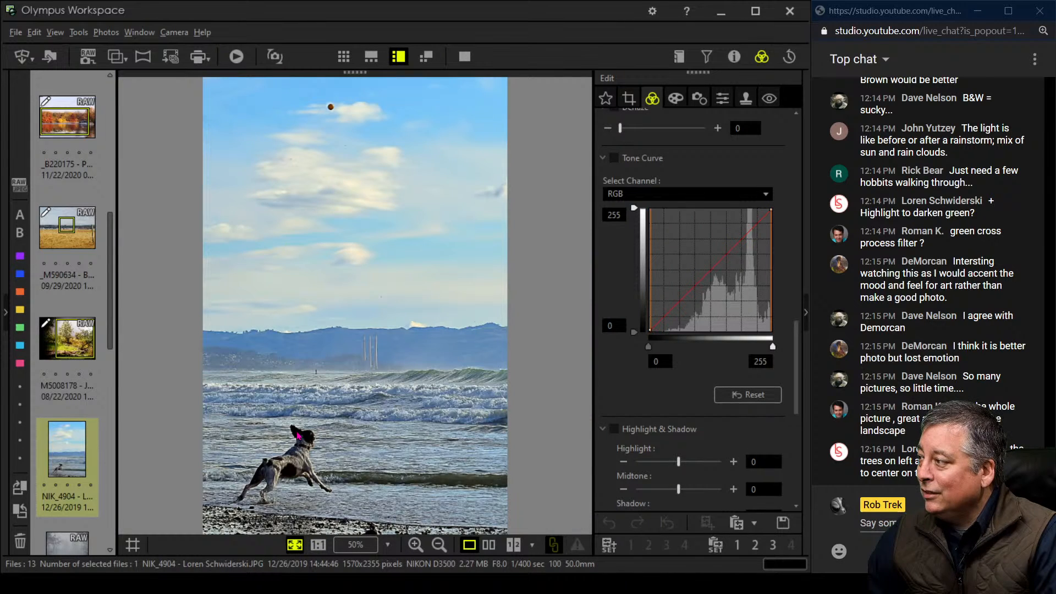
pyautogui.click(375, 357)
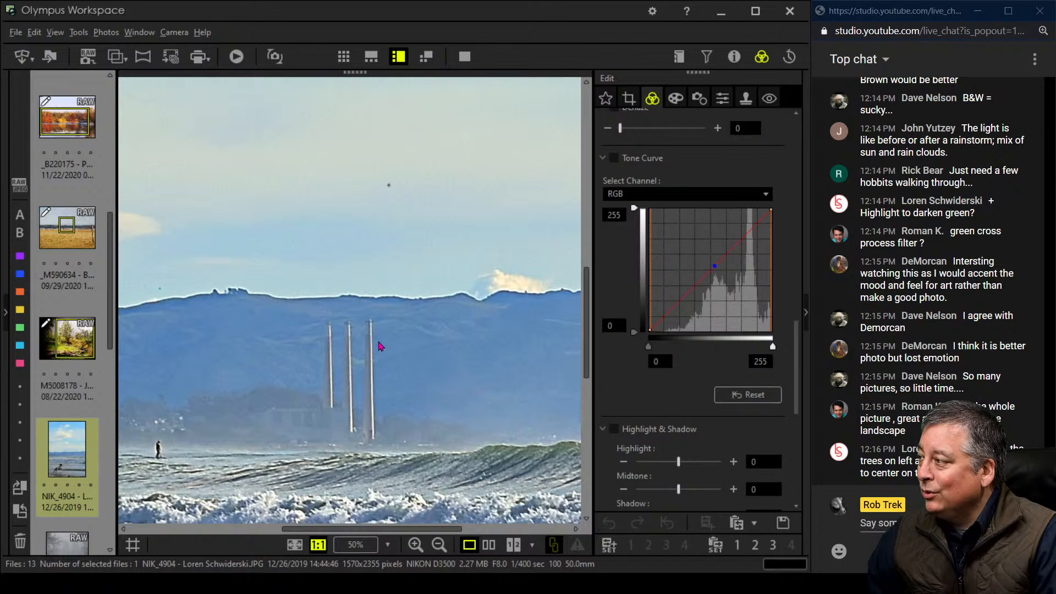
pyautogui.moveTo(380, 345); pyautogui.dragTo(418, 368)
pyautogui.click(408, 371)
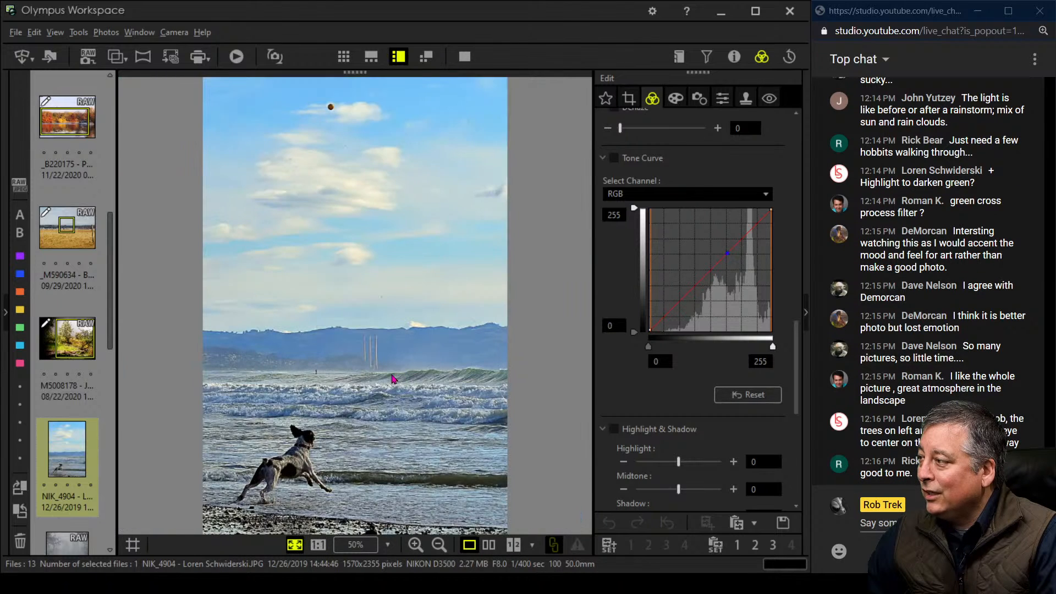
pyautogui.click(323, 379)
pyautogui.click(323, 378)
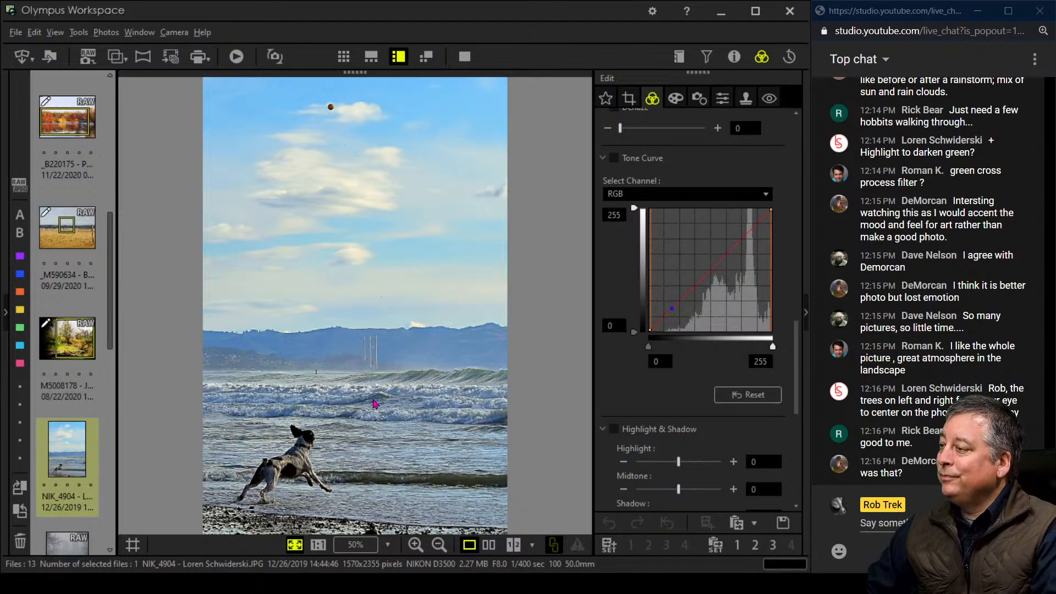
pyautogui.click(734, 57)
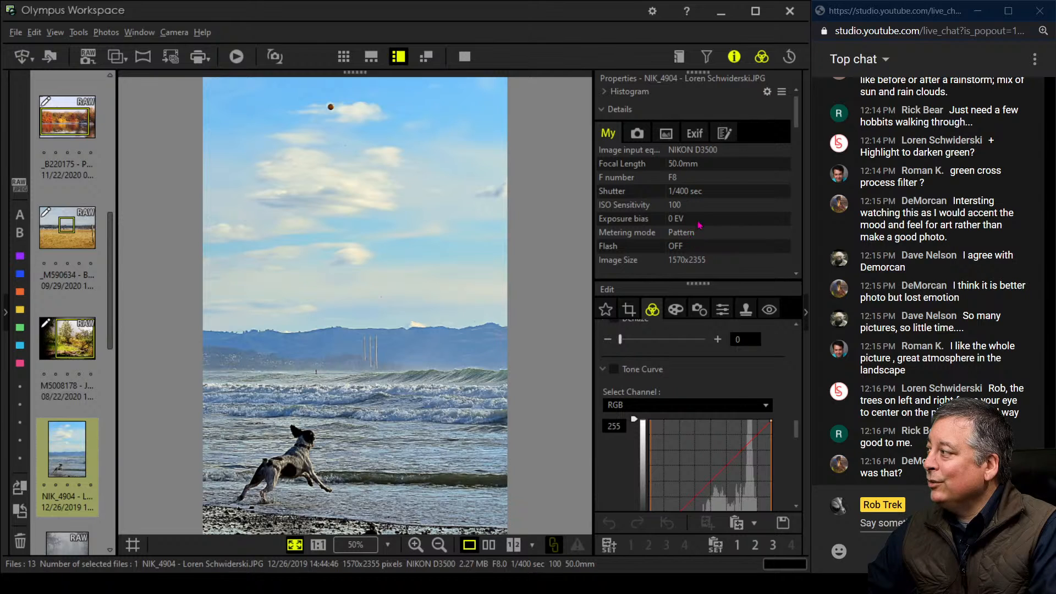
pyautogui.click(734, 56)
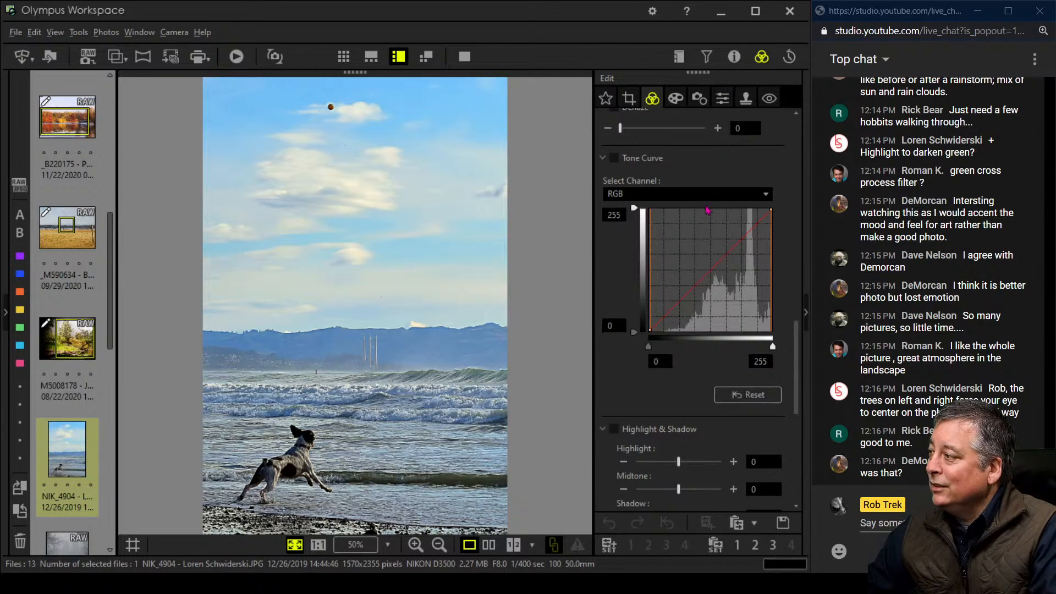
# Raise the black input point of the RGB tone curve to 23.
pyautogui.scroll(-4, 617, 368)
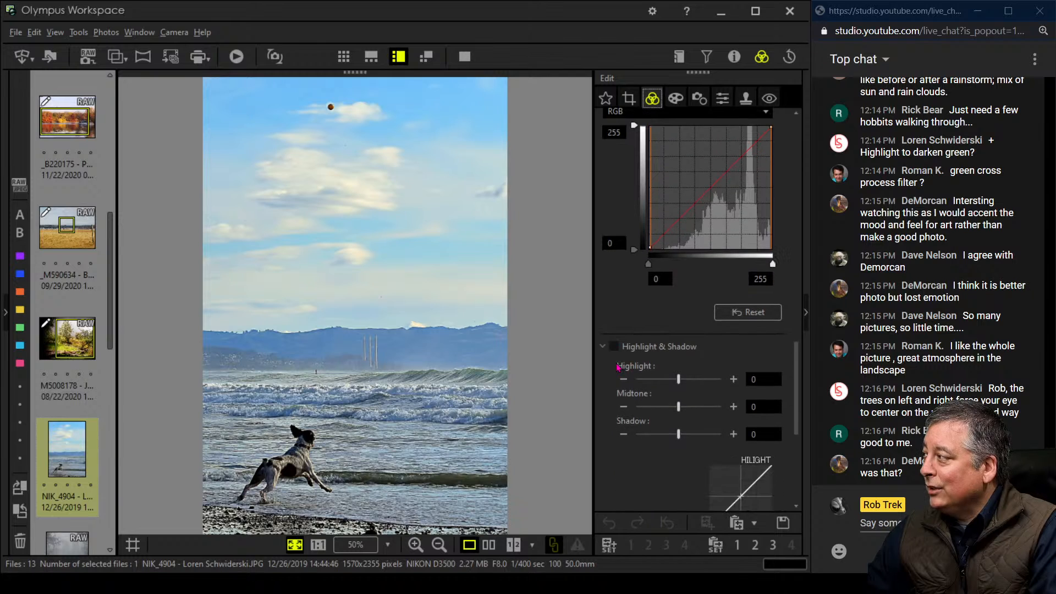
pyautogui.scroll(3, 617, 368)
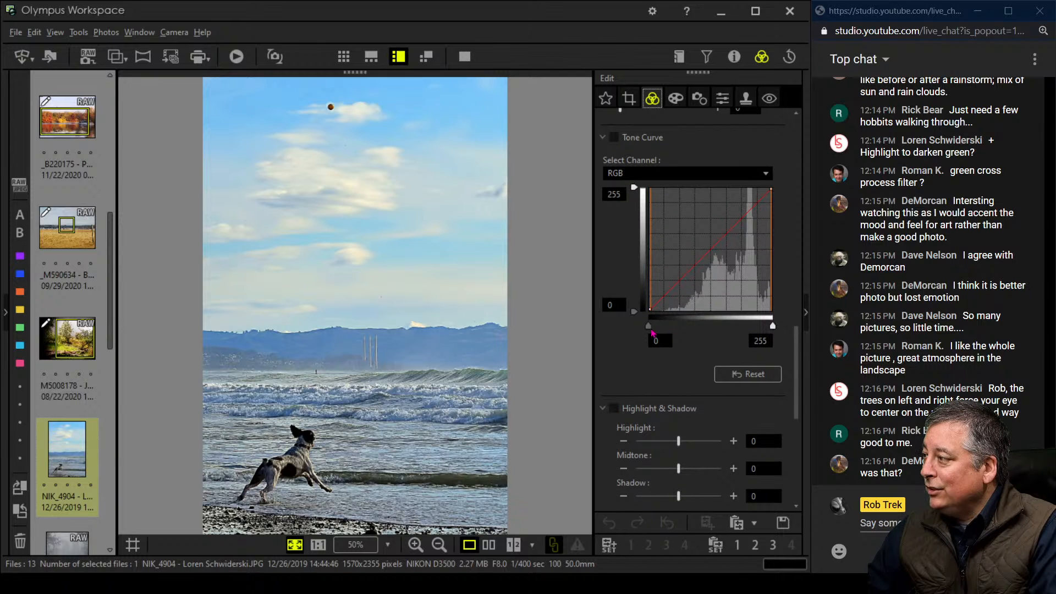
pyautogui.moveTo(652, 333); pyautogui.dragTo(662, 329)
pyautogui.scroll(-1, 798, 345)
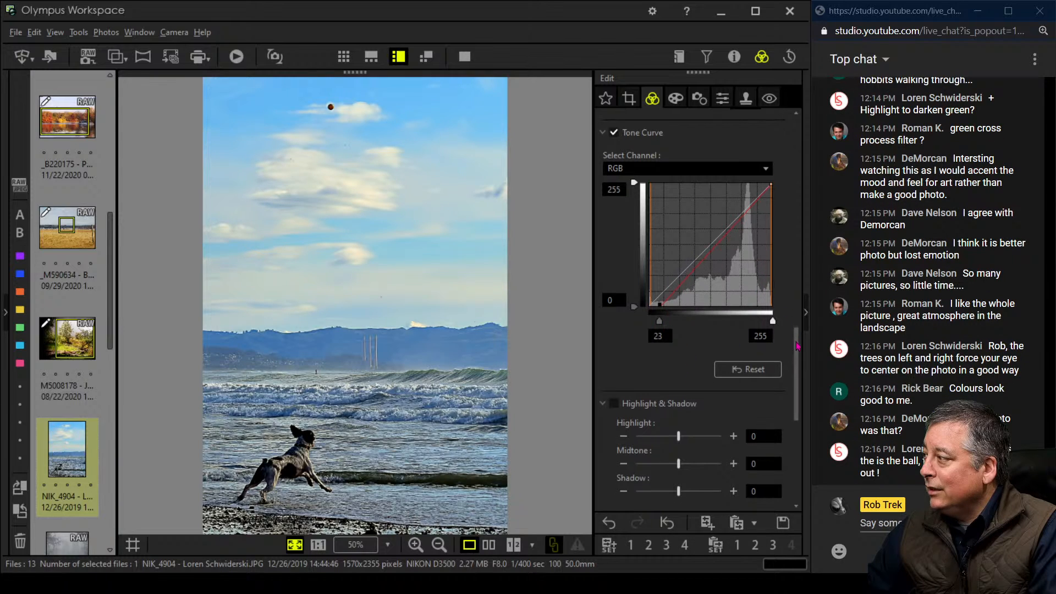
# Switch Gradation to Manual and set its amount to 50.
pyautogui.moveTo(797, 345); pyautogui.dragTo(802, 478)
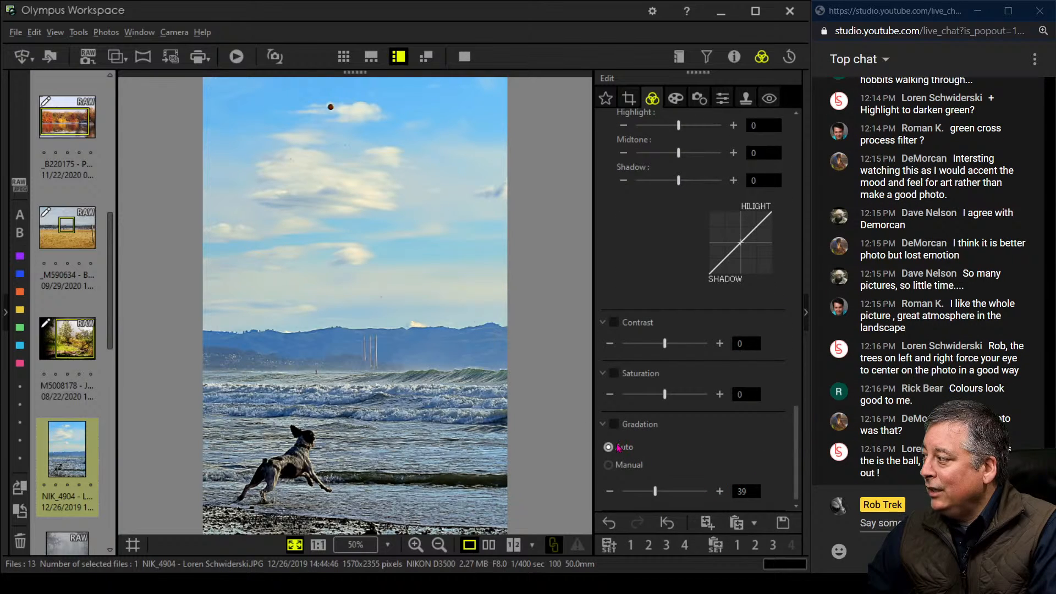
pyautogui.click(640, 464)
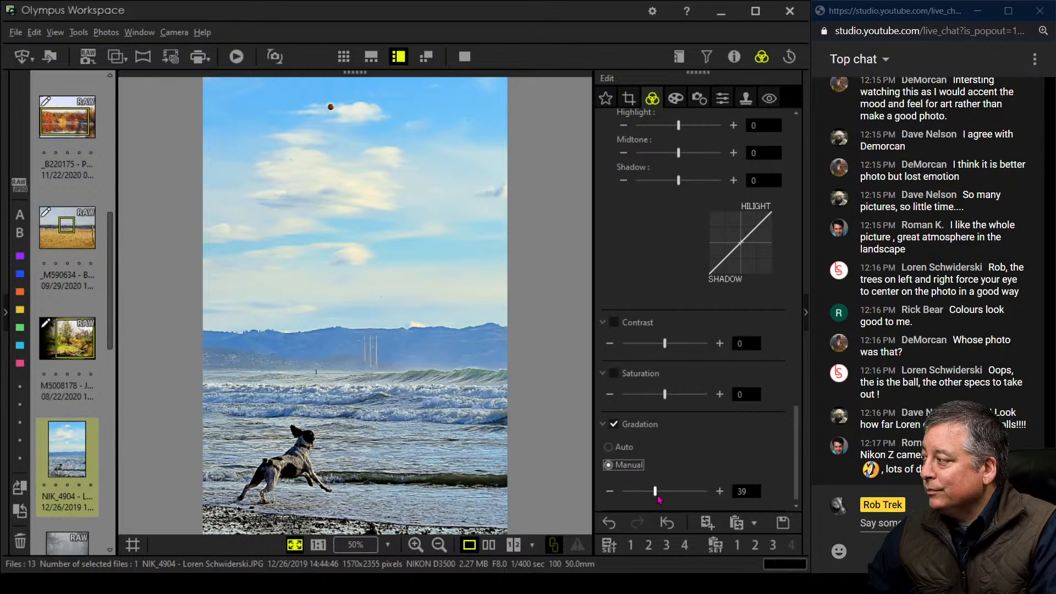
pyautogui.moveTo(659, 498); pyautogui.dragTo(669, 497)
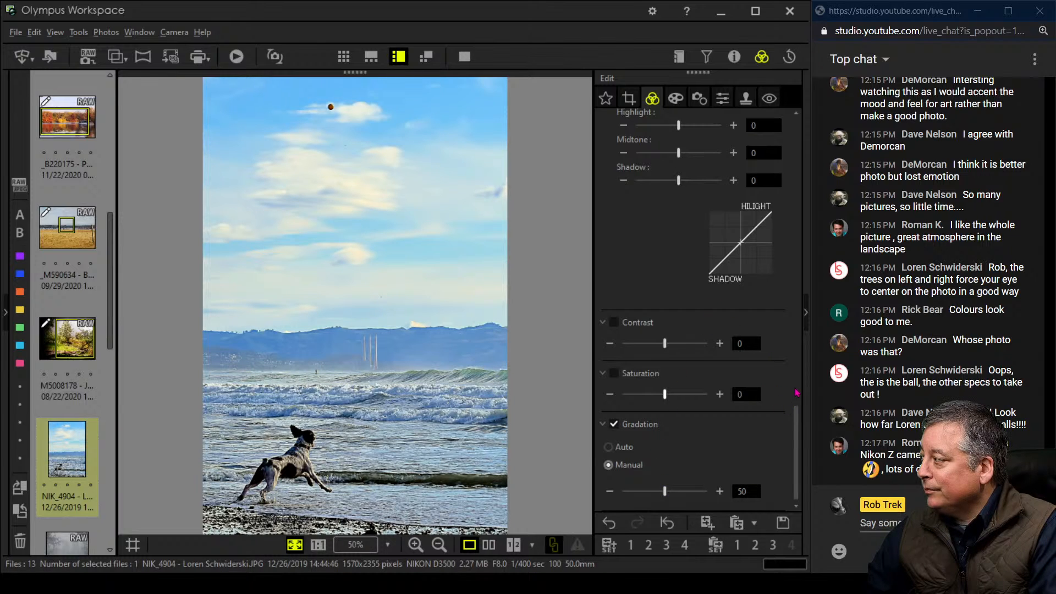
# Apply Dehaze at 23, checking its effect on the clouds at full size.
pyautogui.moveTo(792, 419); pyautogui.dragTo(796, 333)
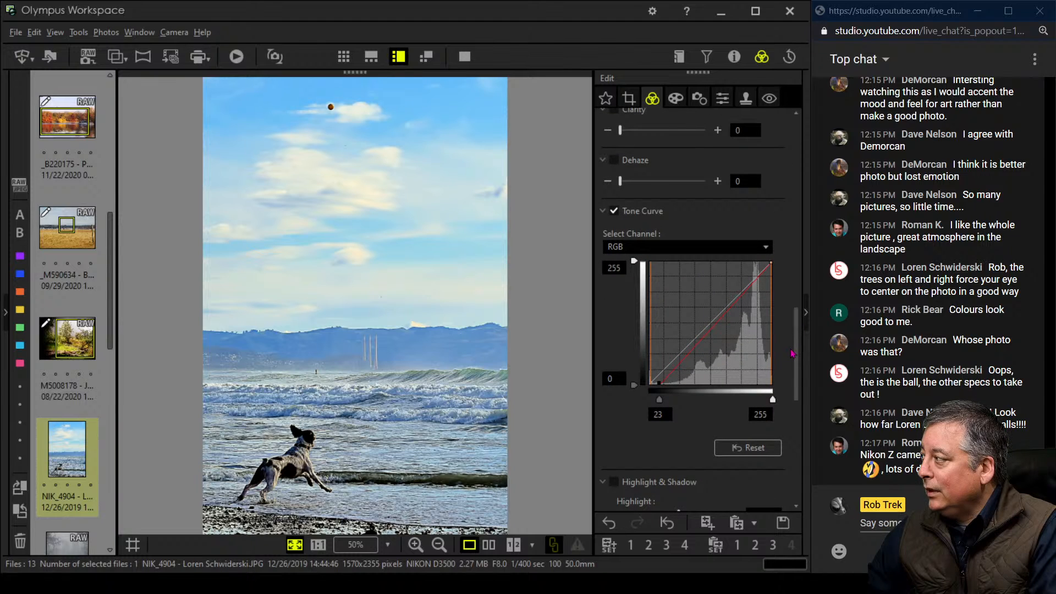
pyautogui.scroll(2, 792, 353)
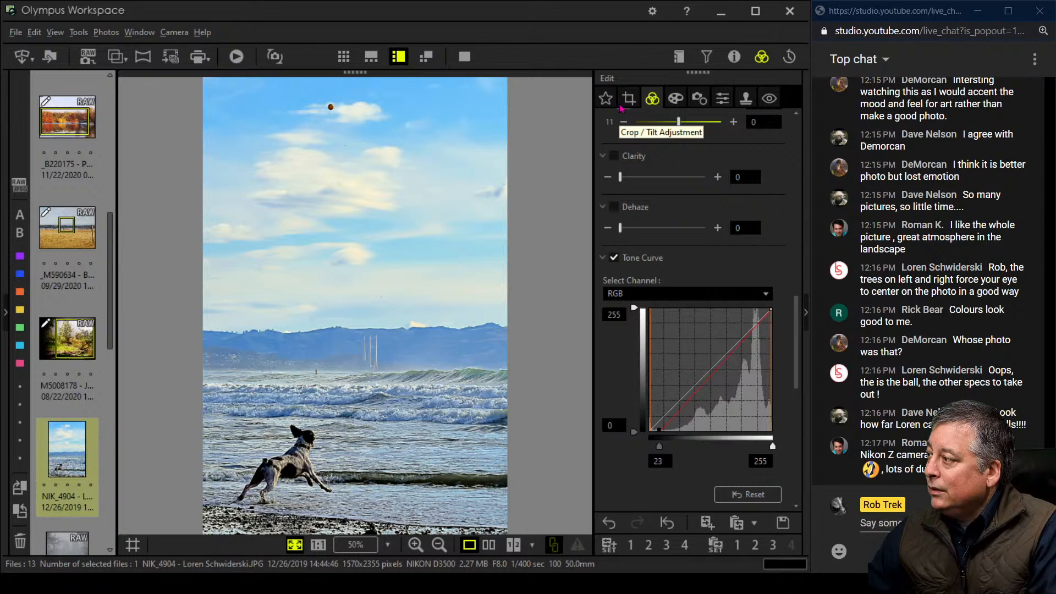
pyautogui.moveTo(625, 234); pyautogui.dragTo(652, 233)
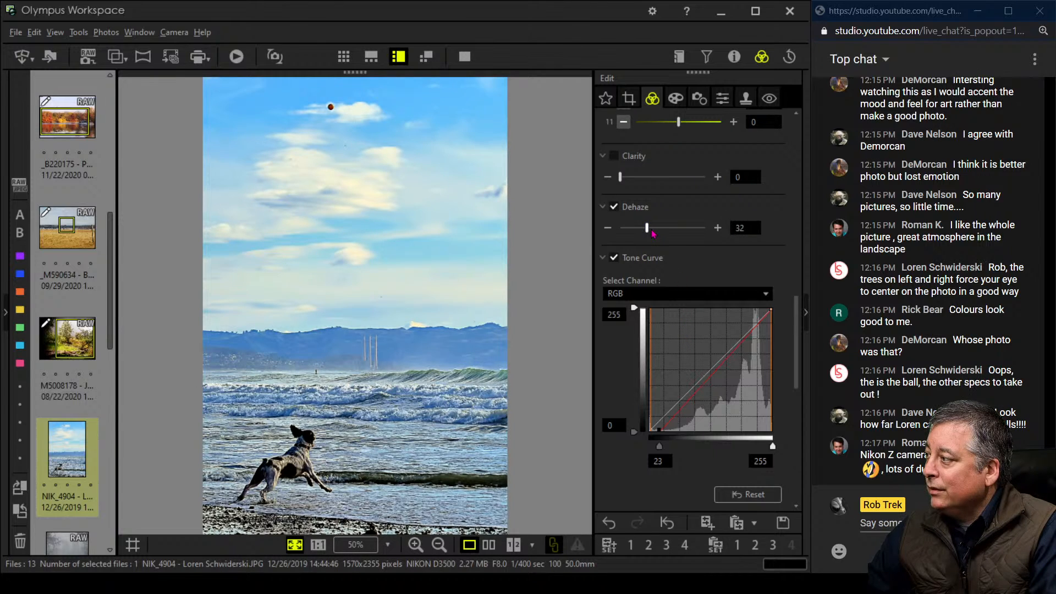
pyautogui.moveTo(646, 234); pyautogui.dragTo(643, 234)
pyautogui.click(389, 225)
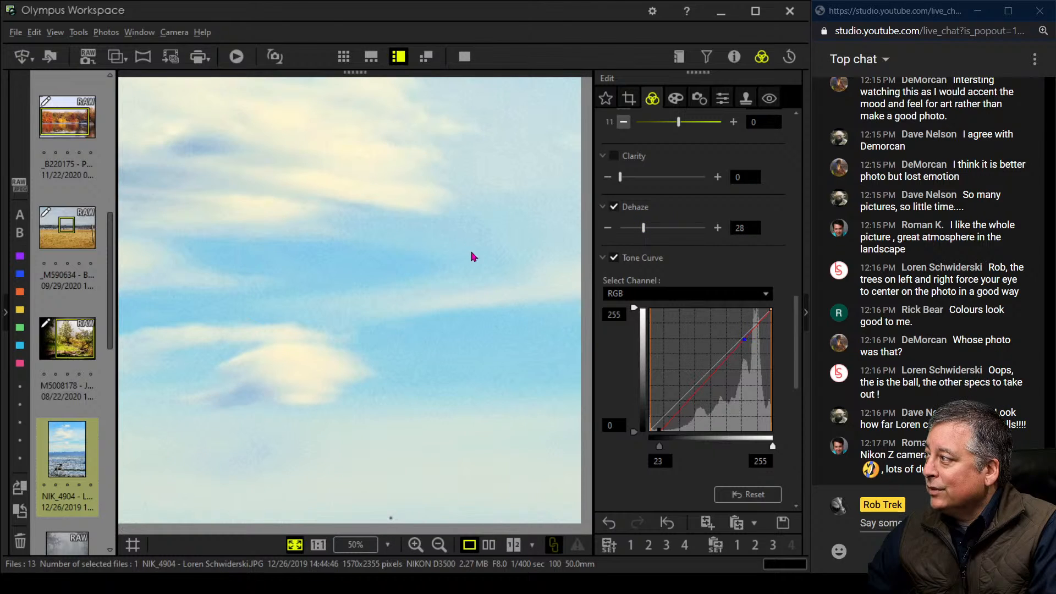
pyautogui.click(473, 254)
pyautogui.moveTo(642, 228); pyautogui.dragTo(639, 230)
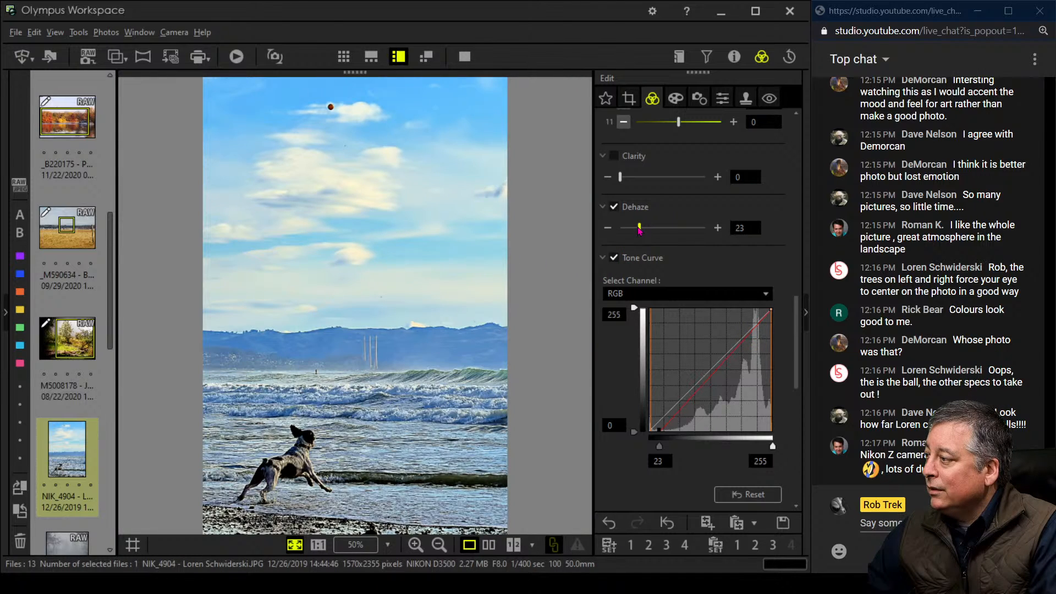
# Set the custom white balance to 1.0 on the blue–amber axis and 0.2 on the green–magenta axis, checking the ball in the sky.
pyautogui.scroll(5, 709, 209)
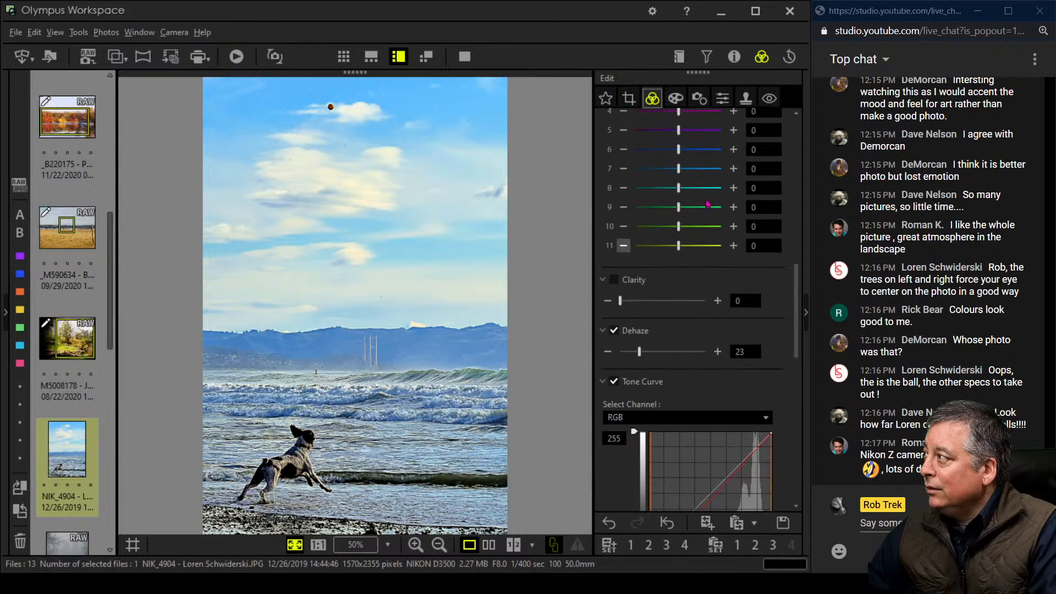
pyautogui.scroll(10, 709, 210)
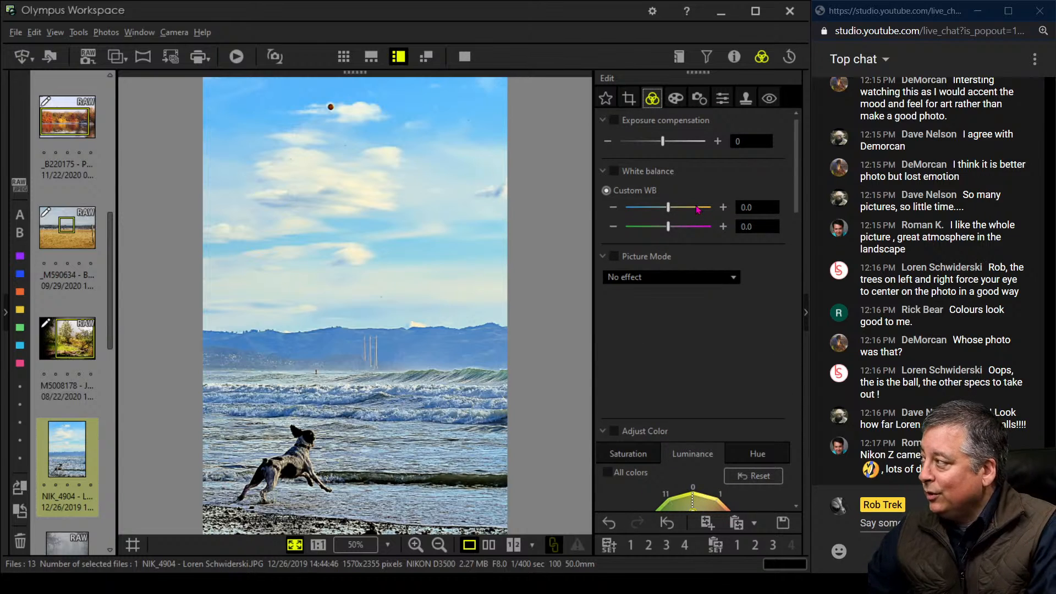
pyautogui.moveTo(668, 212); pyautogui.dragTo(673, 214)
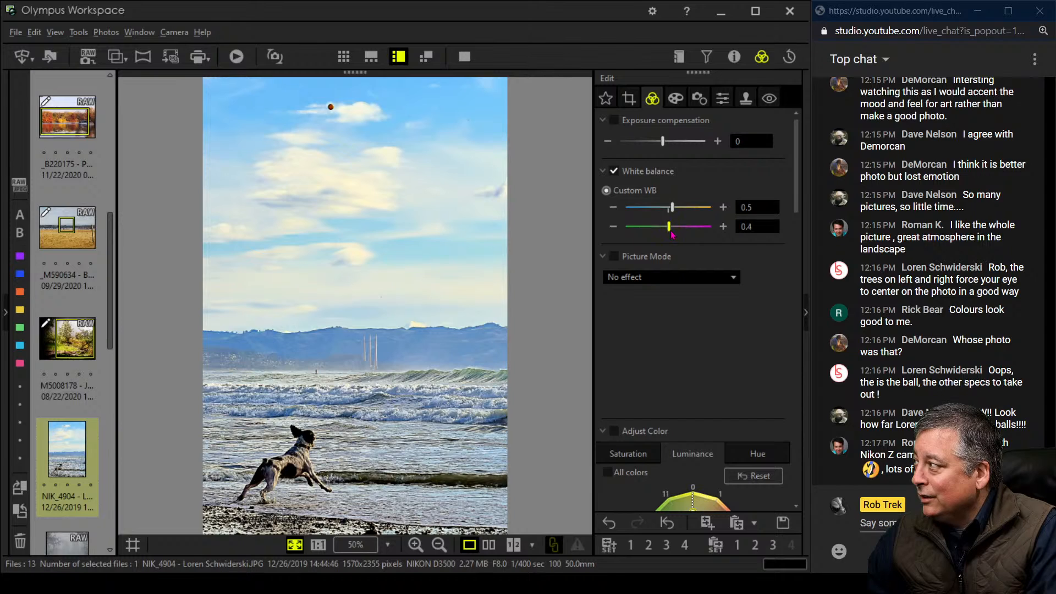
pyautogui.moveTo(669, 230); pyautogui.dragTo(668, 230)
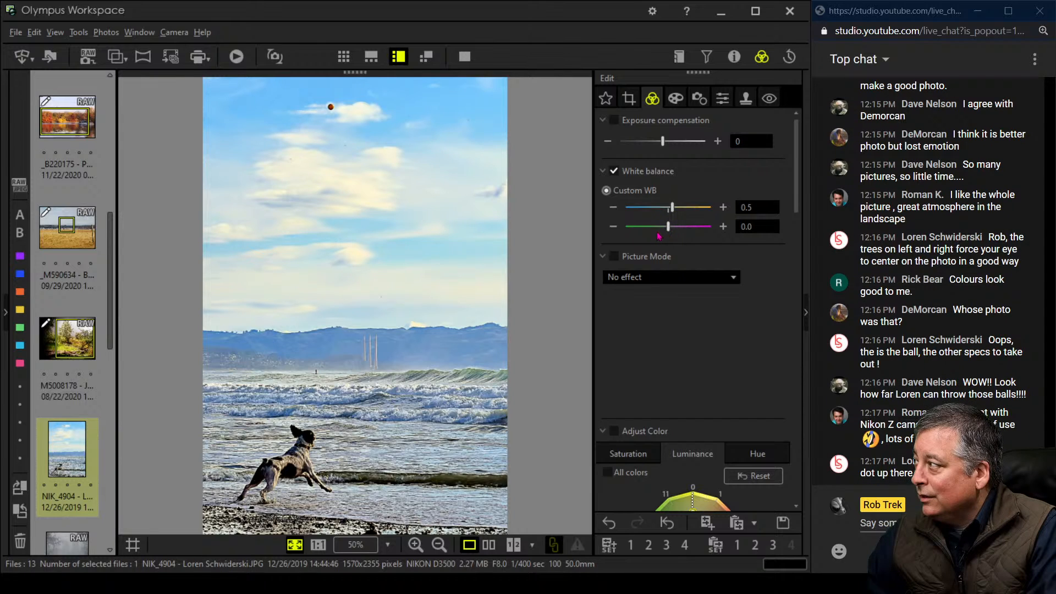
pyautogui.click(715, 227)
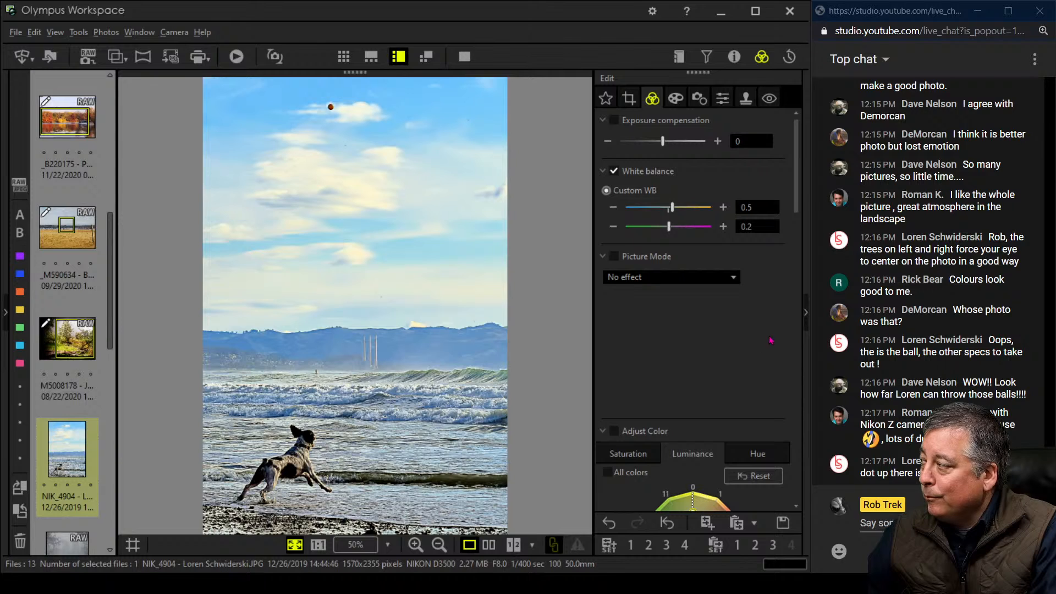
pyautogui.click(724, 207)
pyautogui.click(724, 207)
pyautogui.click(724, 207)
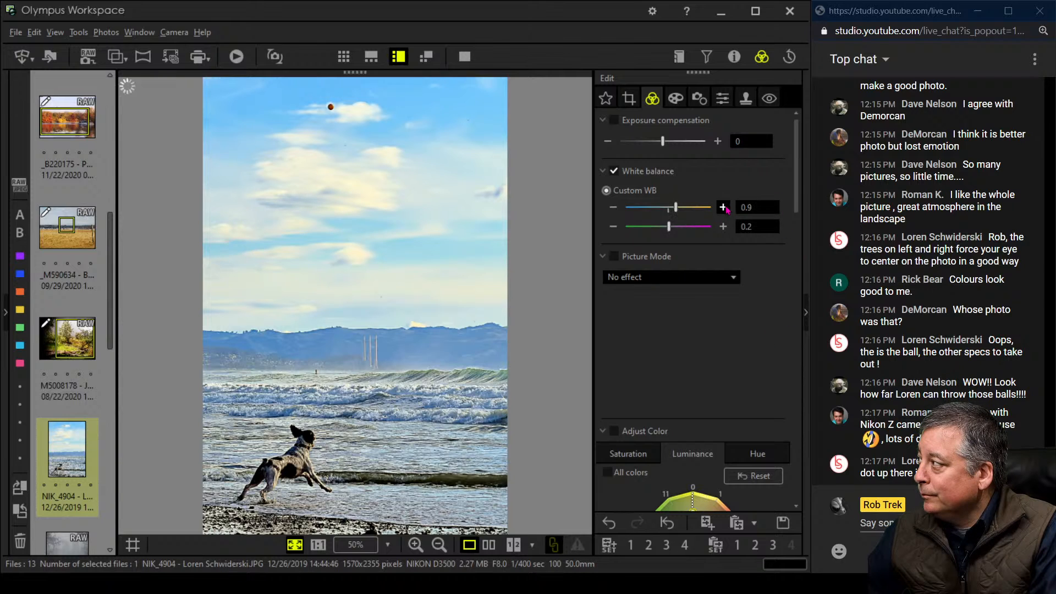
pyautogui.click(724, 207)
pyautogui.click(724, 207)
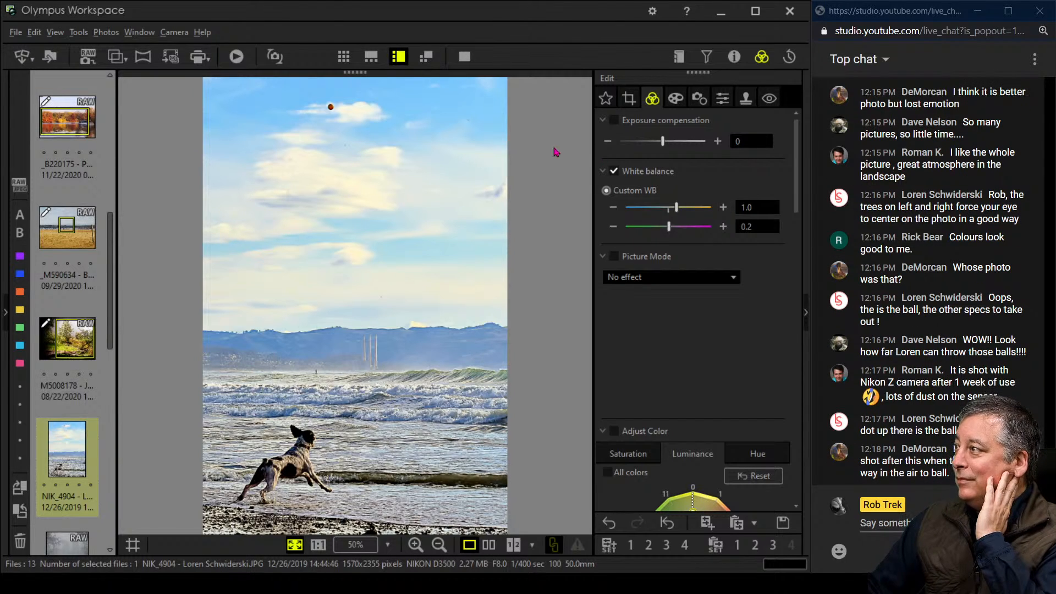
pyautogui.click(332, 108)
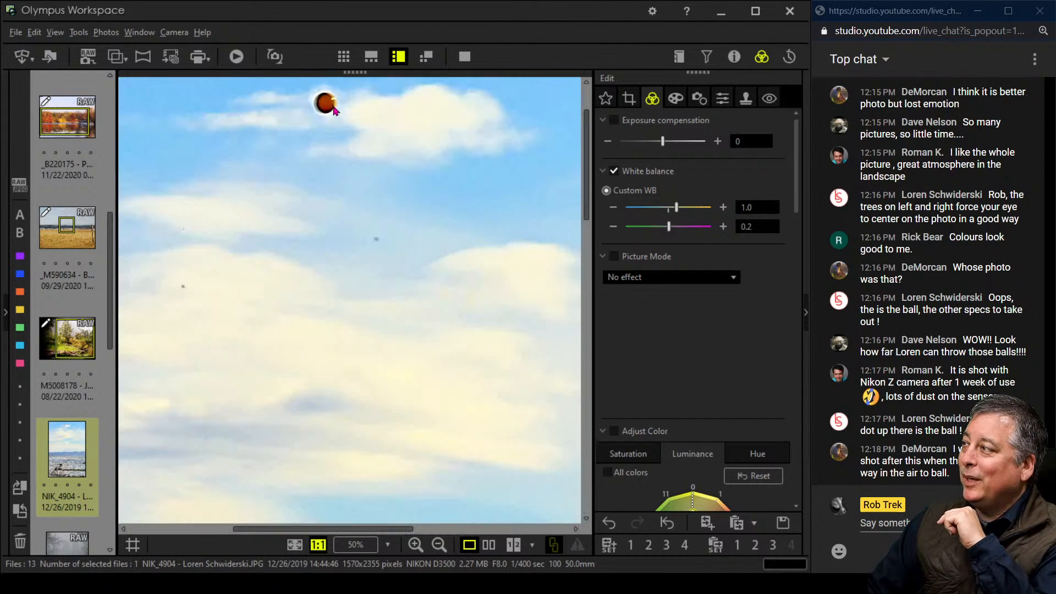
pyautogui.click(330, 110)
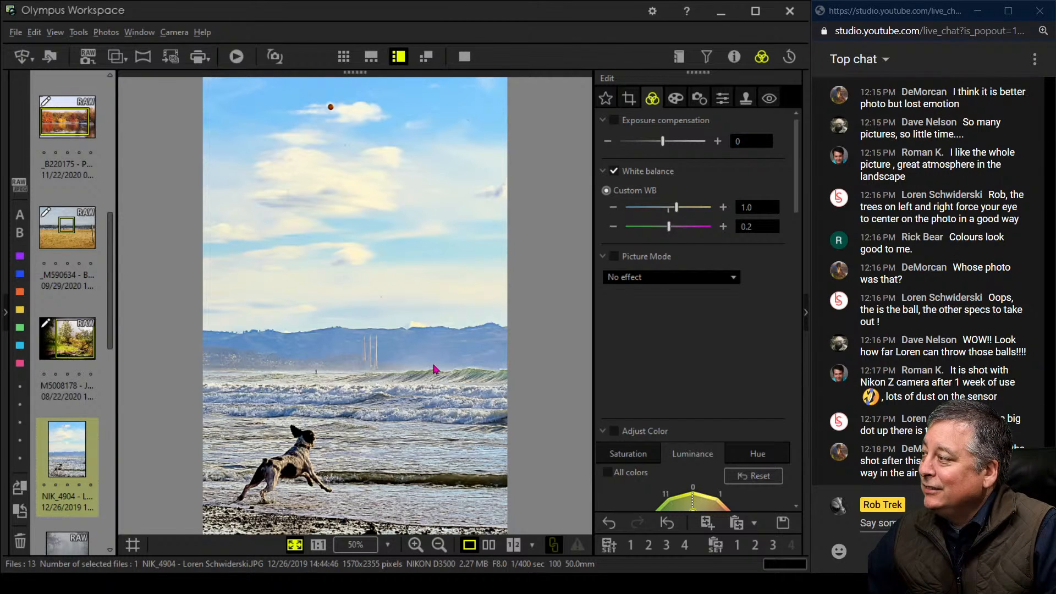
# Enable Adjust Color and lower the luminance of the cyan and green tones, colors 8 to 11, on the color wheel.
pyautogui.moveTo(794, 201); pyautogui.dragTo(794, 250)
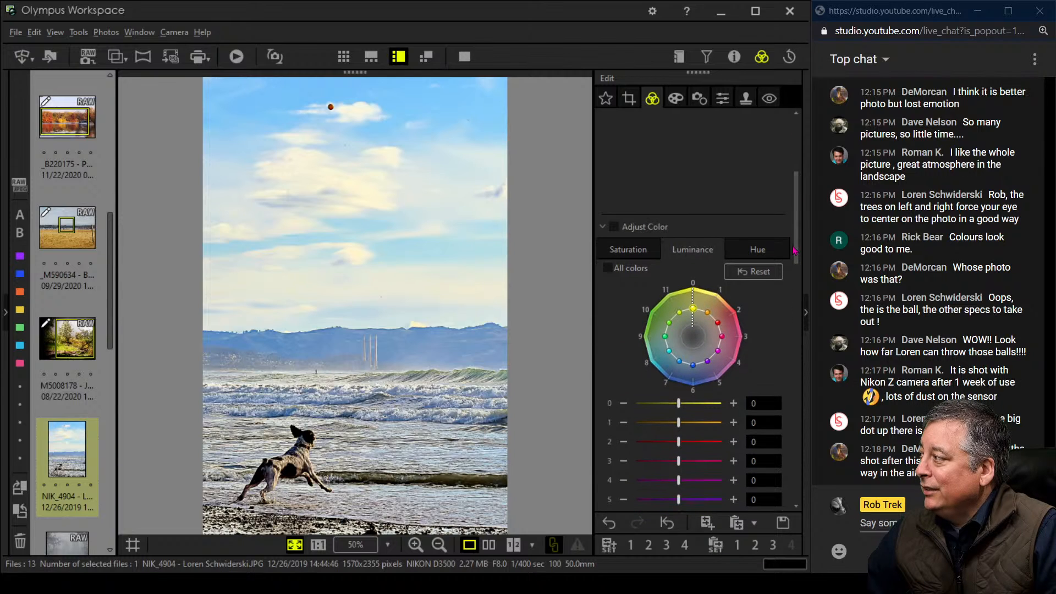
pyautogui.click(614, 226)
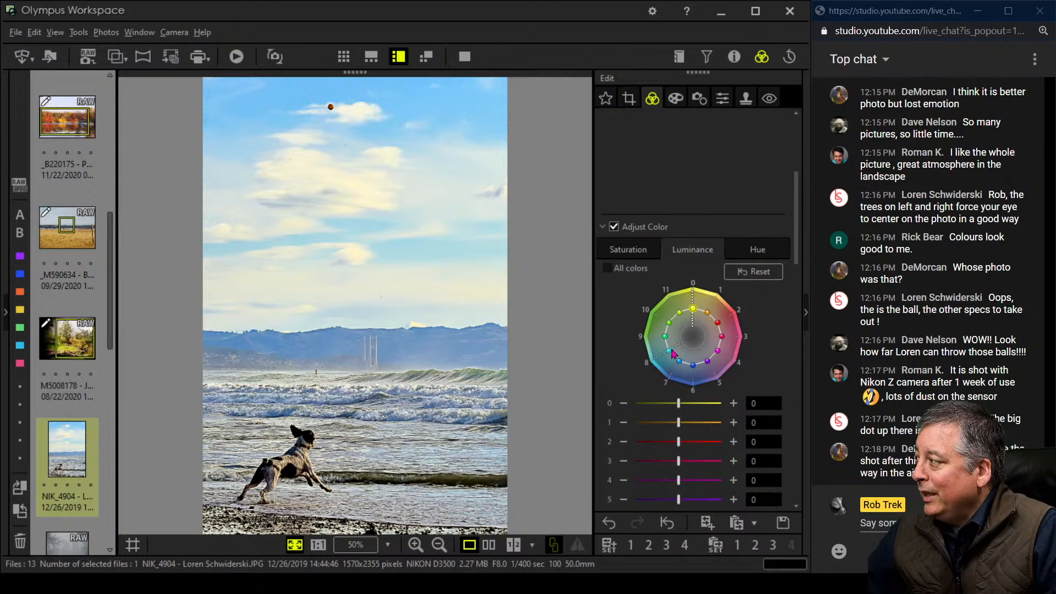
pyautogui.moveTo(669, 352); pyautogui.dragTo(676, 346)
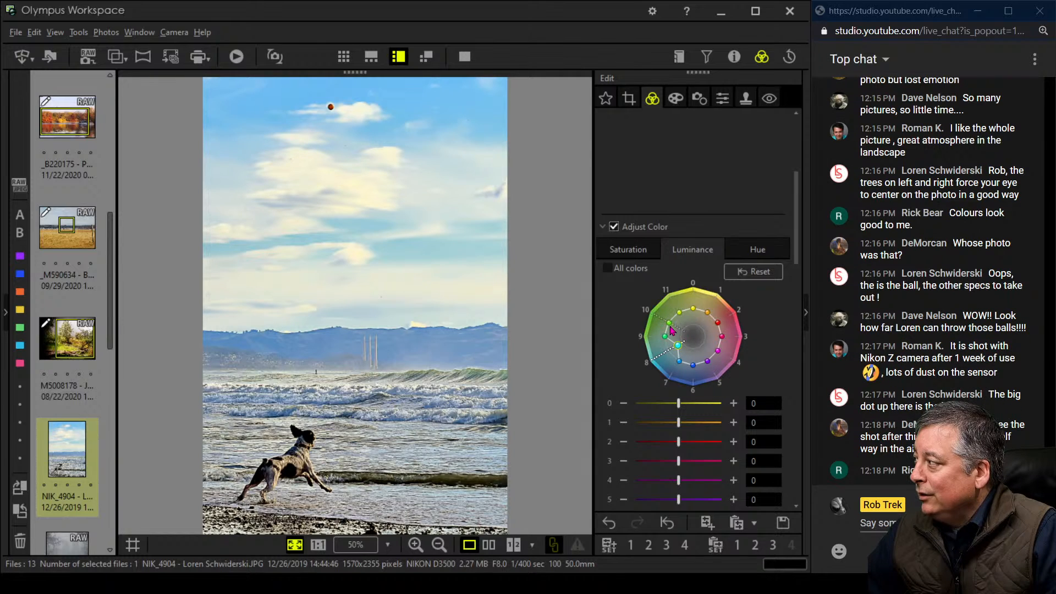
pyautogui.moveTo(669, 324); pyautogui.dragTo(676, 329)
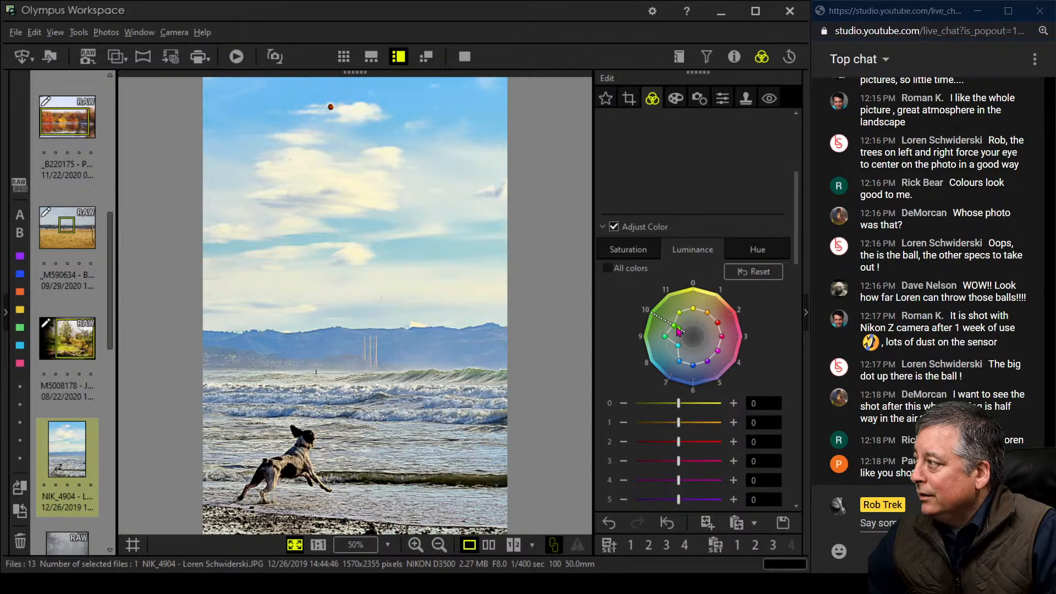
pyautogui.moveTo(678, 330); pyautogui.dragTo(681, 334)
pyautogui.moveTo(680, 315); pyautogui.dragTo(672, 340)
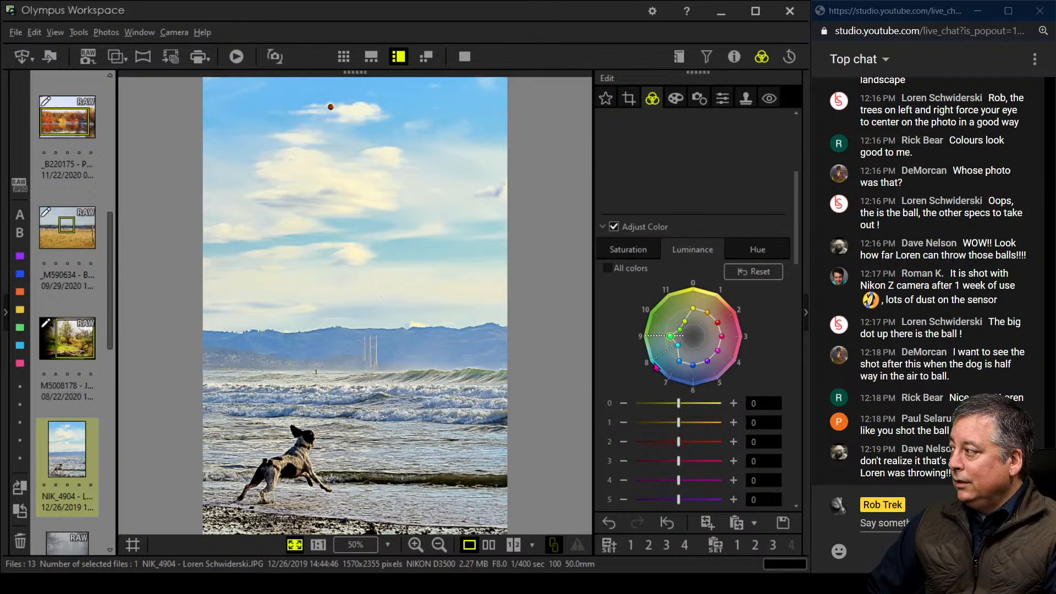
pyautogui.moveTo(685, 322); pyautogui.dragTo(684, 334)
pyautogui.click(683, 333)
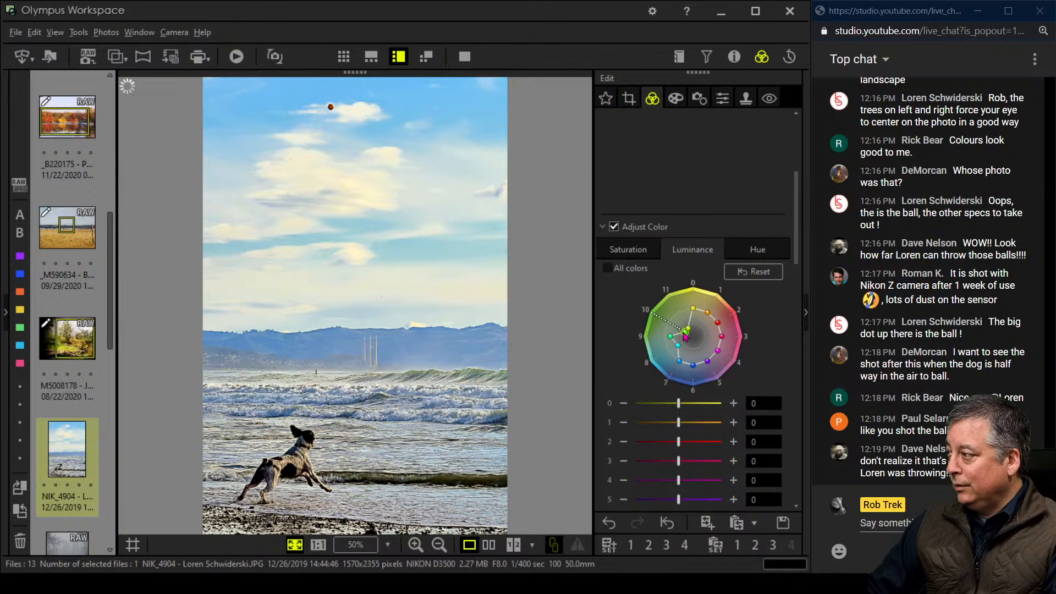
# Shift the hue of color 10 to -2 and of color 9 to 2 in Adjust Color.
pyautogui.click(747, 247)
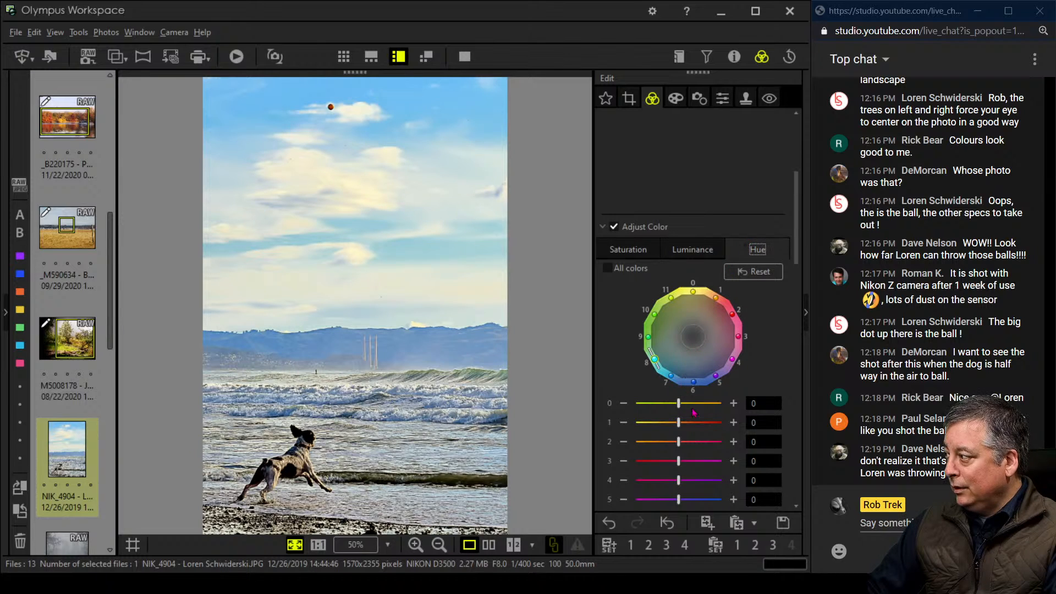
pyautogui.scroll(-5, 694, 412)
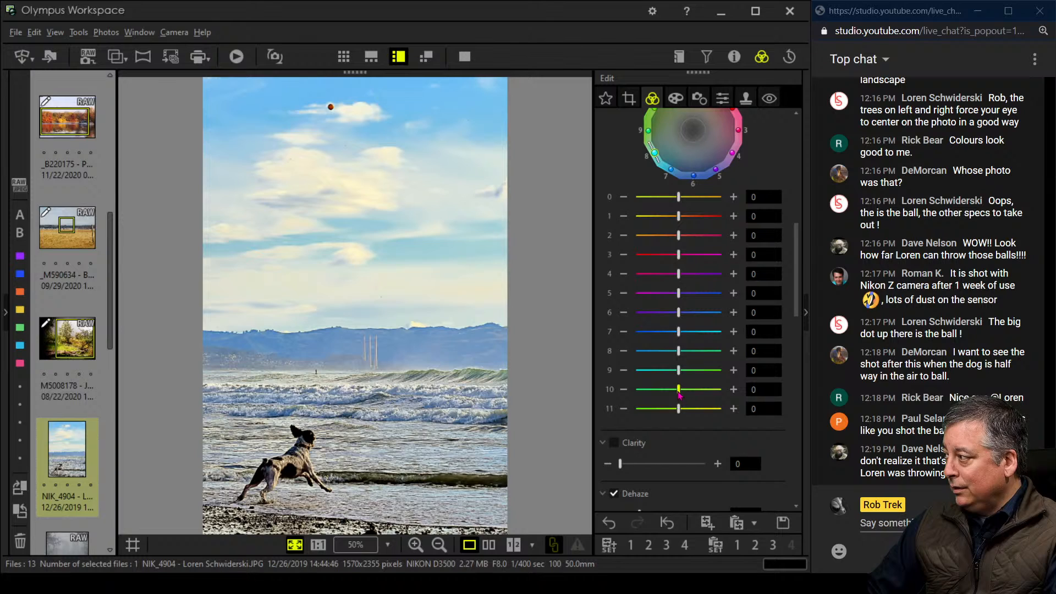
pyautogui.moveTo(679, 390); pyautogui.dragTo(691, 372)
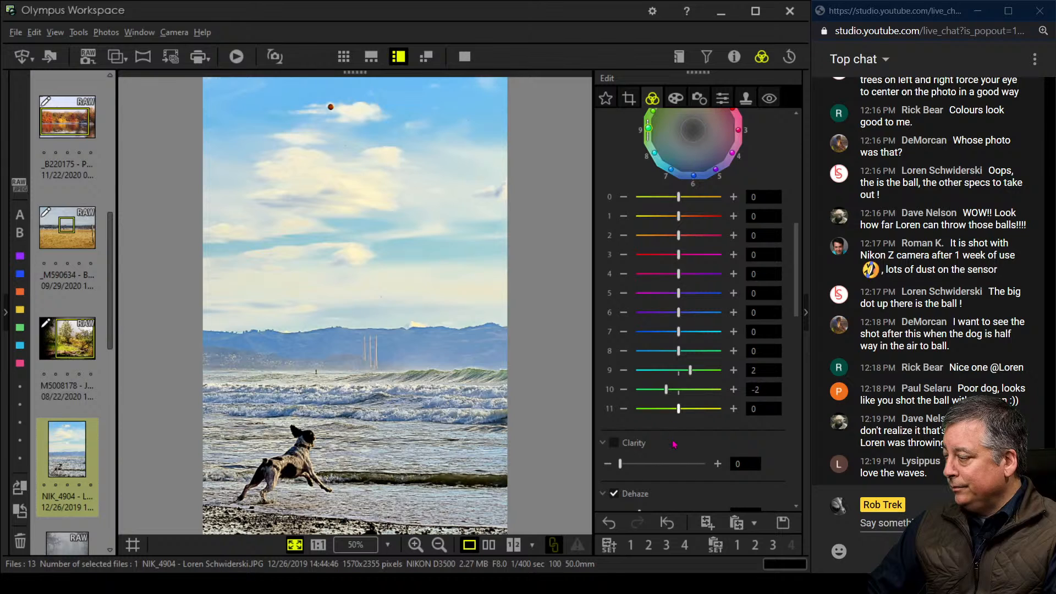
# Compare the original and edited beach photo side by side in full screen, examining the sky and clouds at full size.
pyautogui.scroll(5, 649, 286)
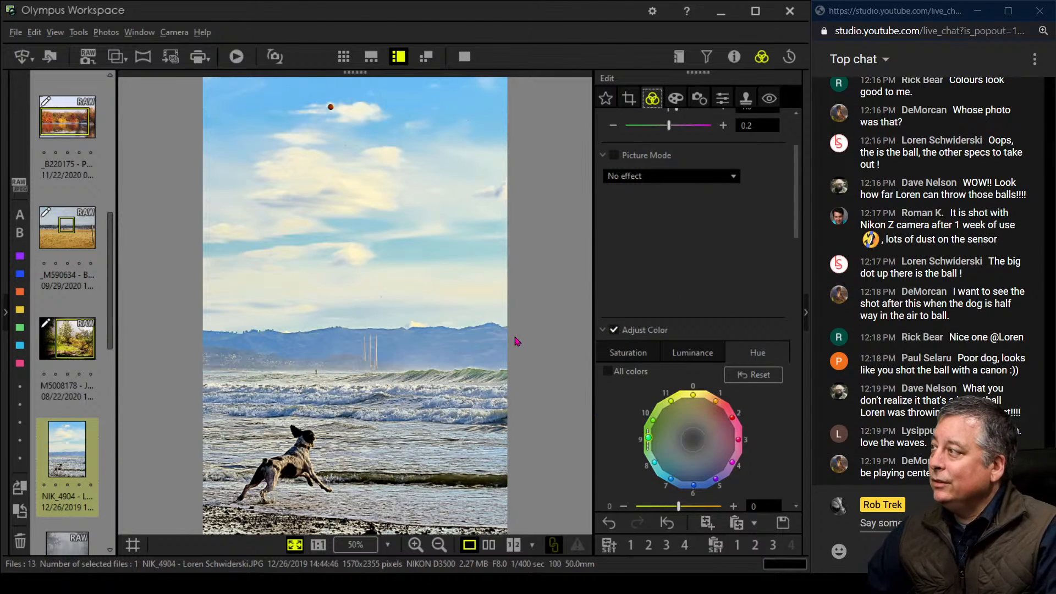
pyautogui.click(489, 545)
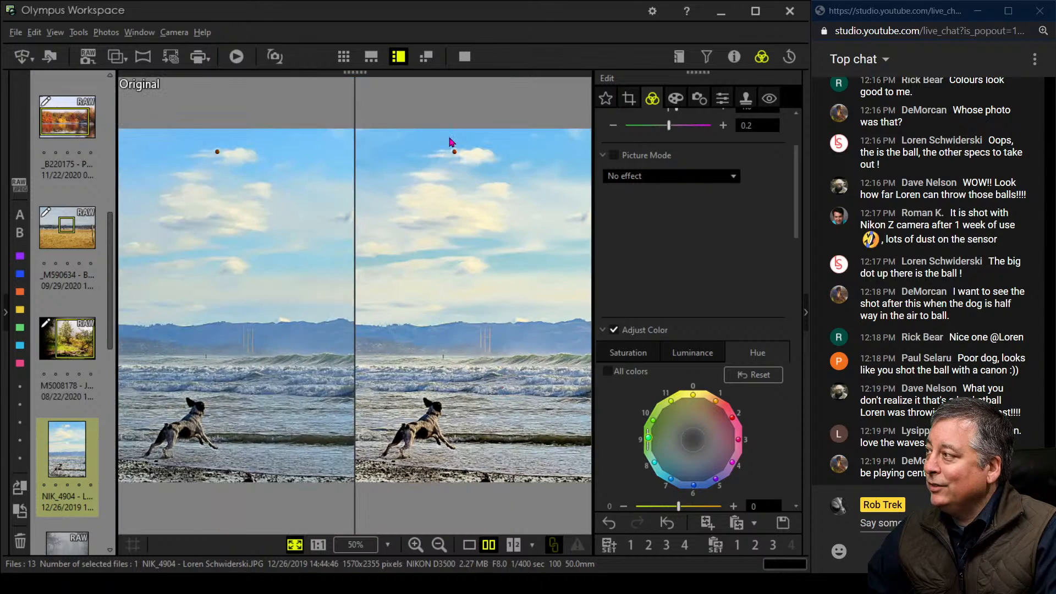
pyautogui.press('F11')
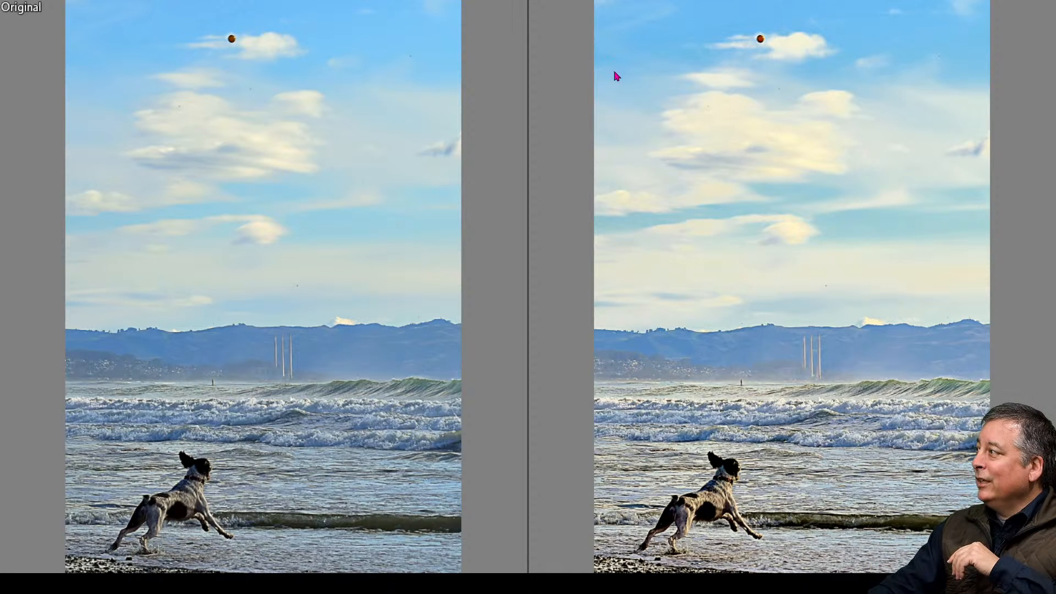
pyautogui.click(940, 64)
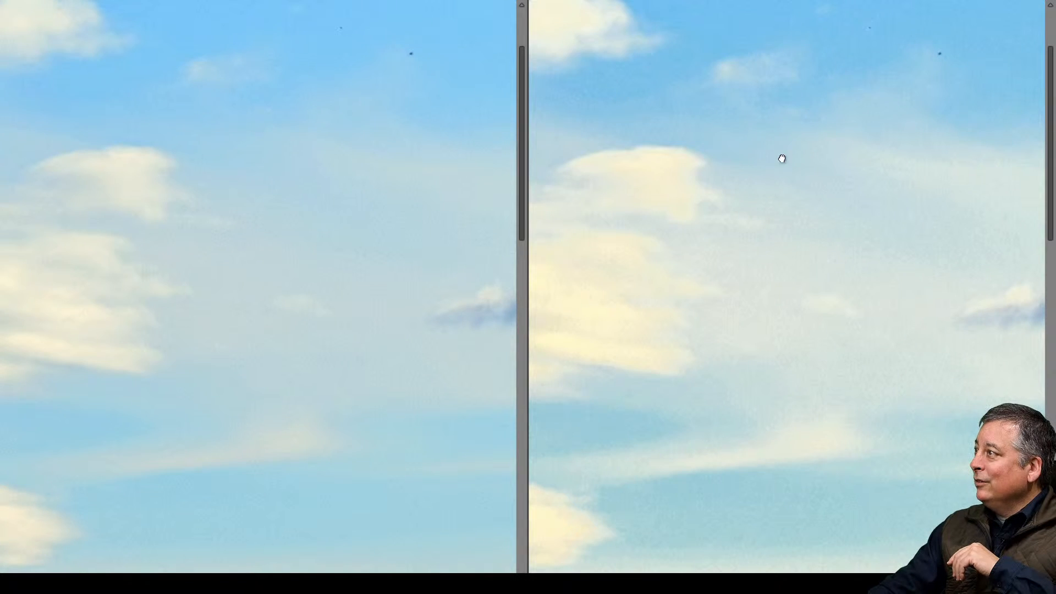
pyautogui.scroll(-5, 719, 230)
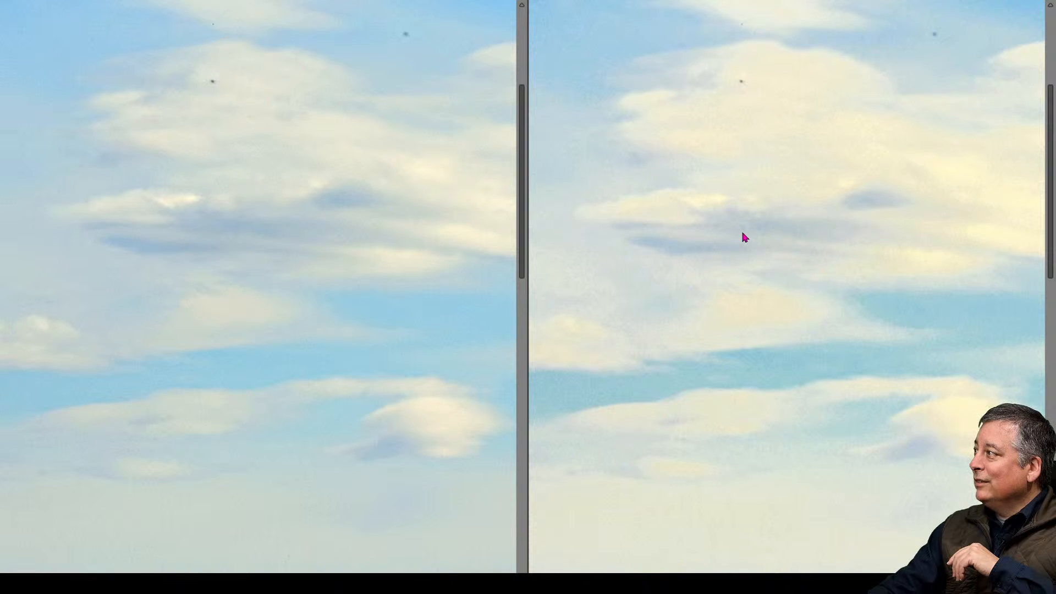
pyautogui.click(744, 237)
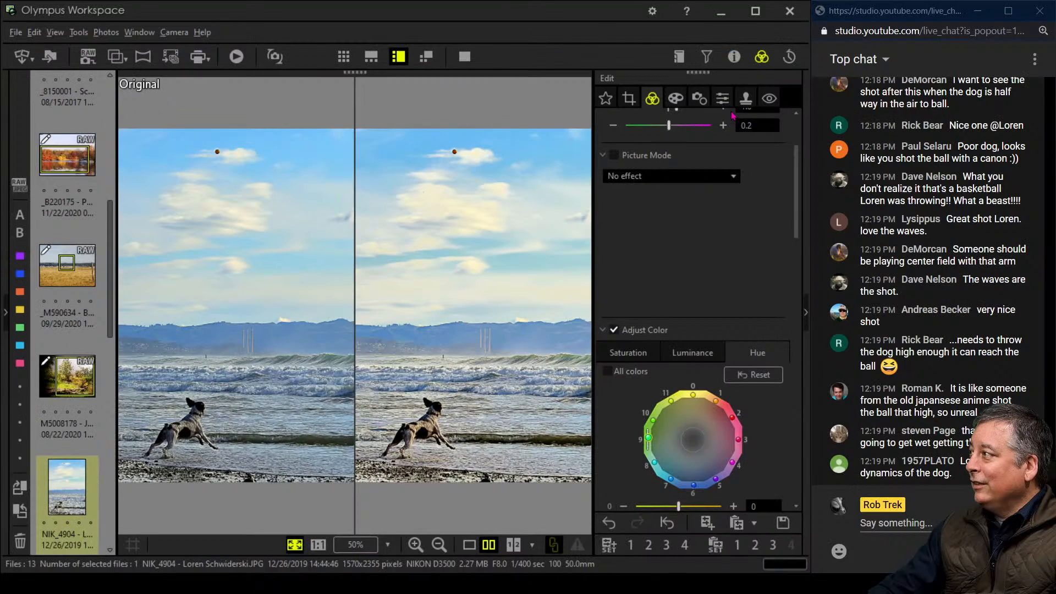
# Check the beach photo's shooting details and the specks near the ball at full size, ending in the single-image view.
pyautogui.click(734, 57)
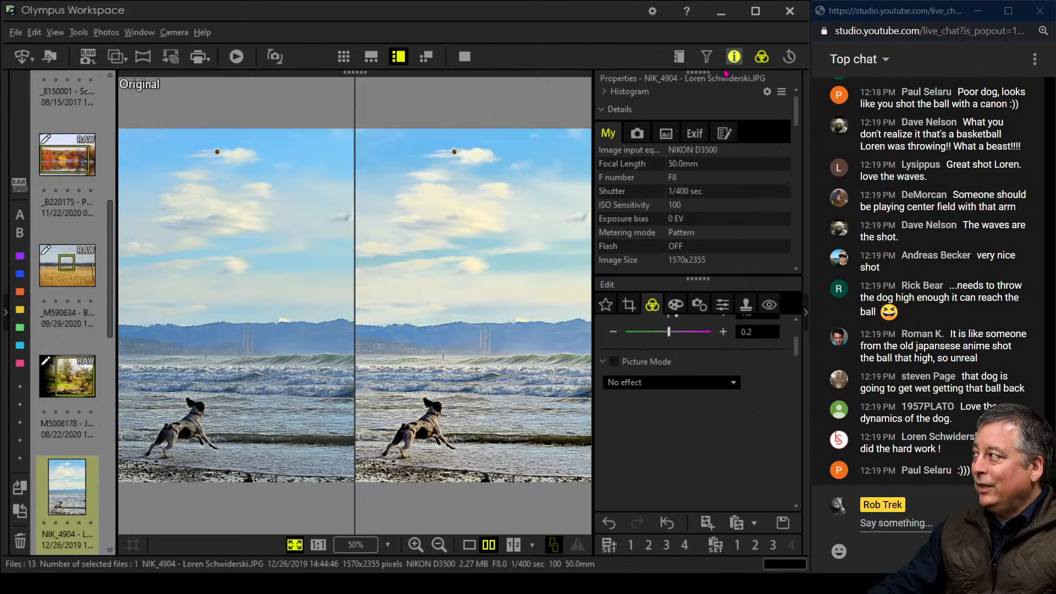
pyautogui.click(734, 56)
pyautogui.click(479, 201)
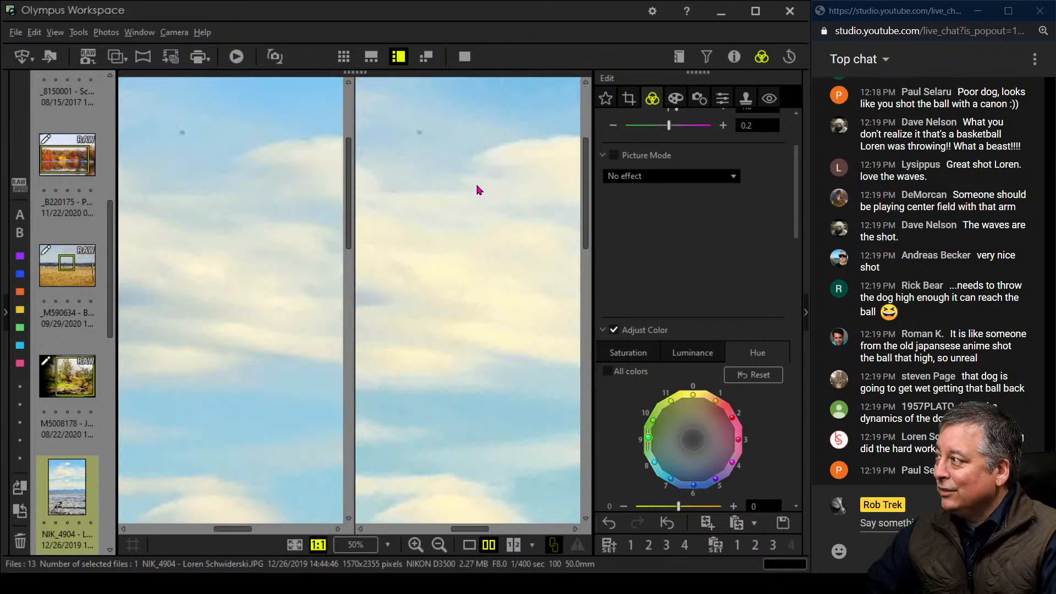
pyautogui.moveTo(427, 142); pyautogui.dragTo(432, 216)
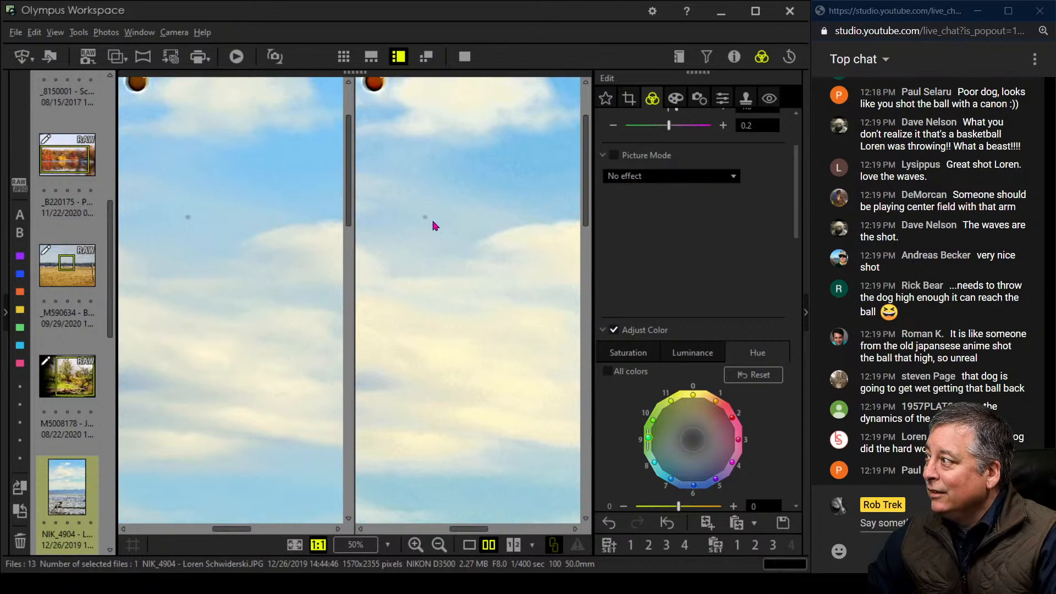
pyautogui.click(432, 221)
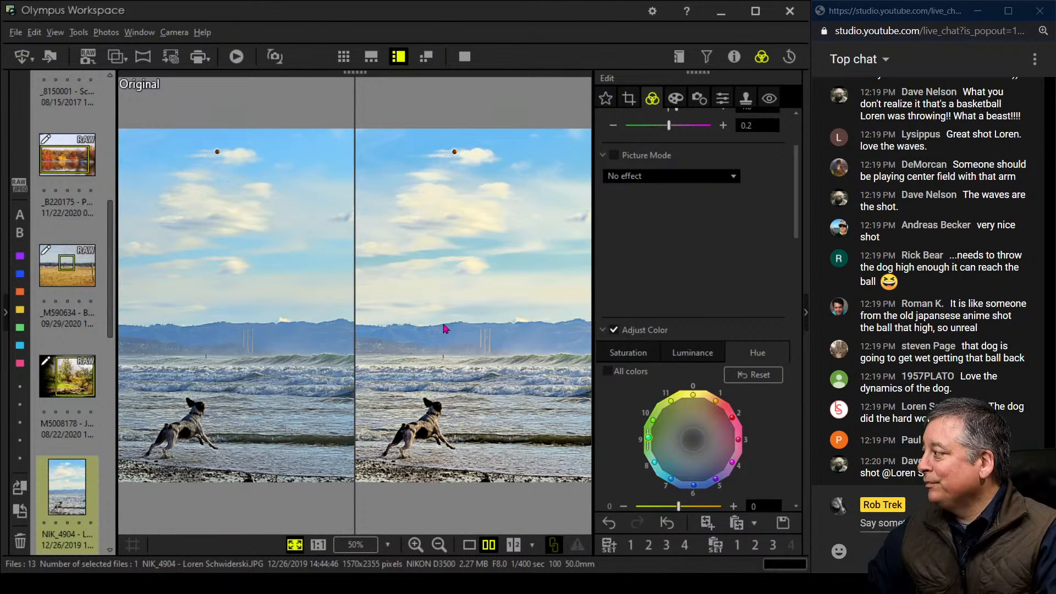
pyautogui.click(469, 544)
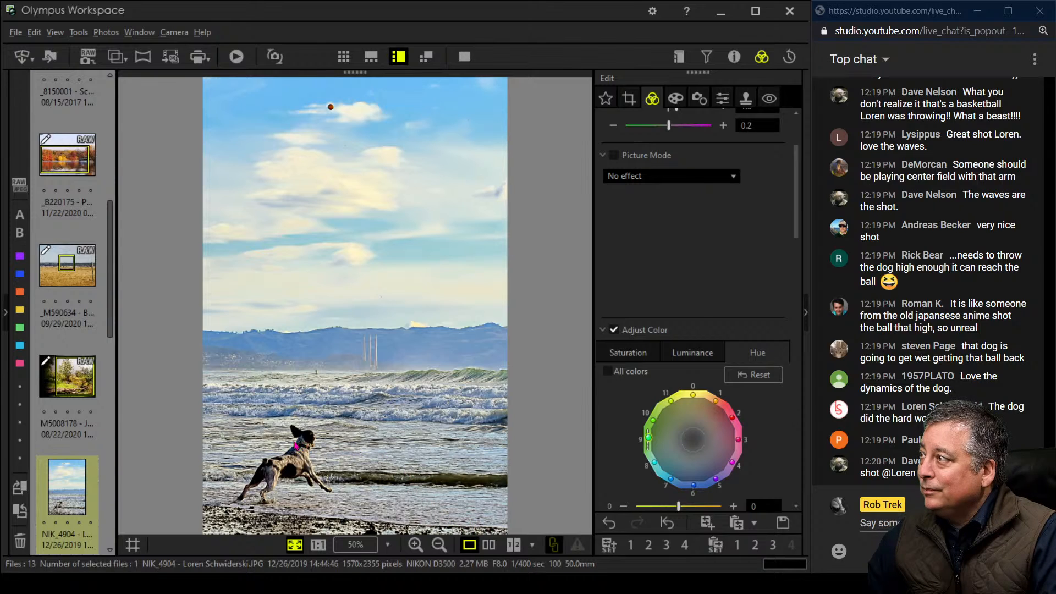
# Open the foggy winter river photo OB280369, inspect the misty buildings at full size and check its camera and lens details.
pyautogui.scroll(-3, 88, 489)
pyautogui.click(82, 473)
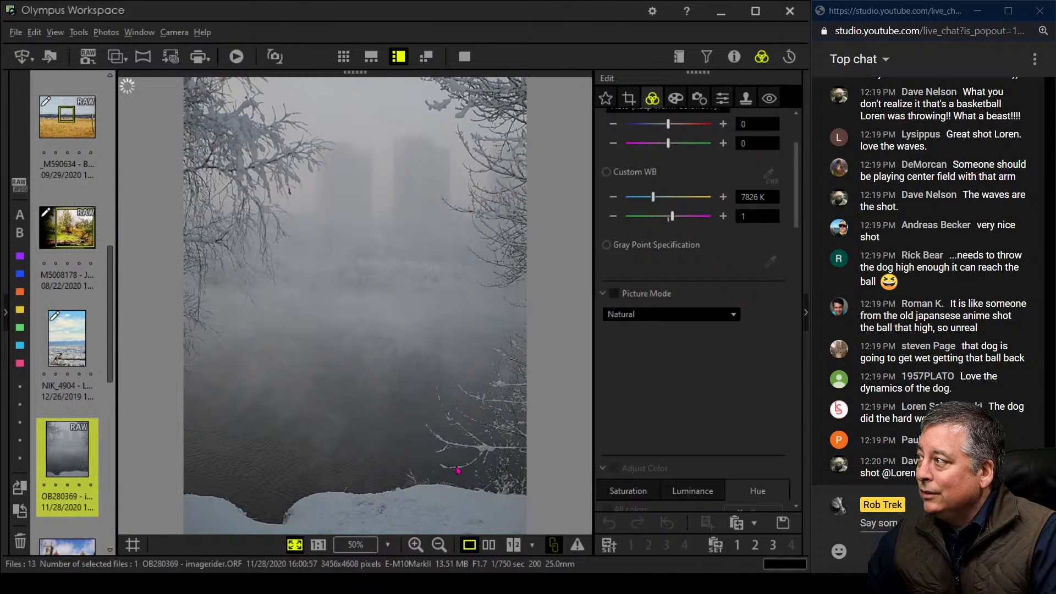
pyautogui.click(394, 266)
pyautogui.click(394, 266)
pyautogui.click(393, 182)
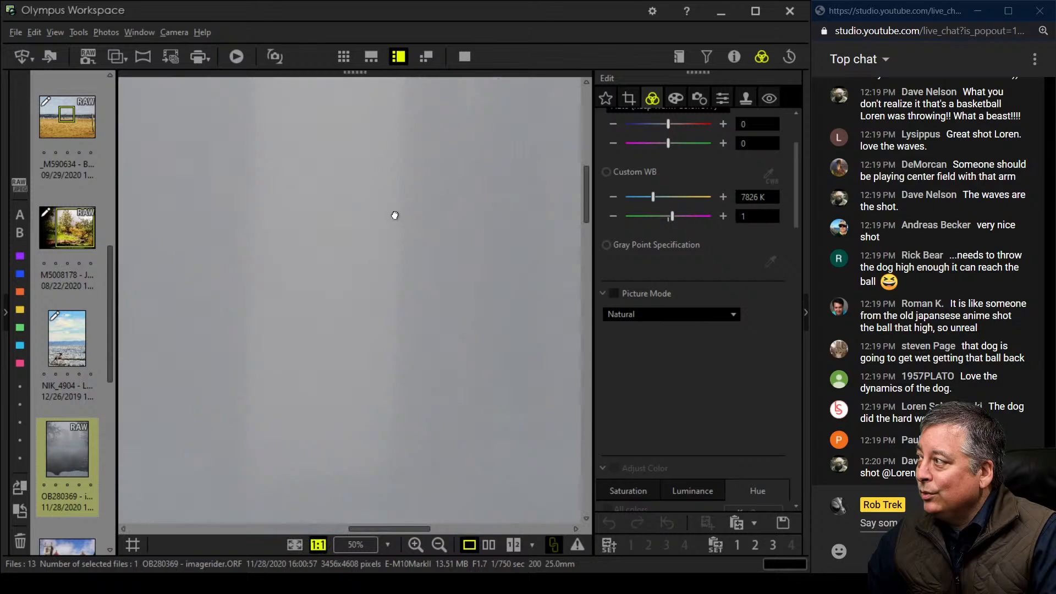
pyautogui.click(394, 220)
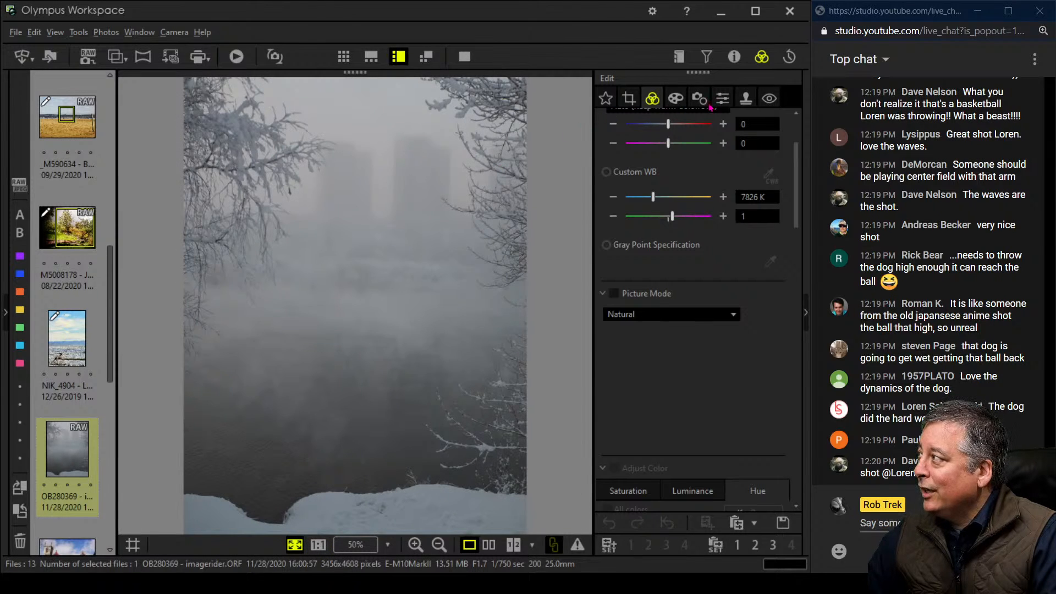
pyautogui.click(735, 59)
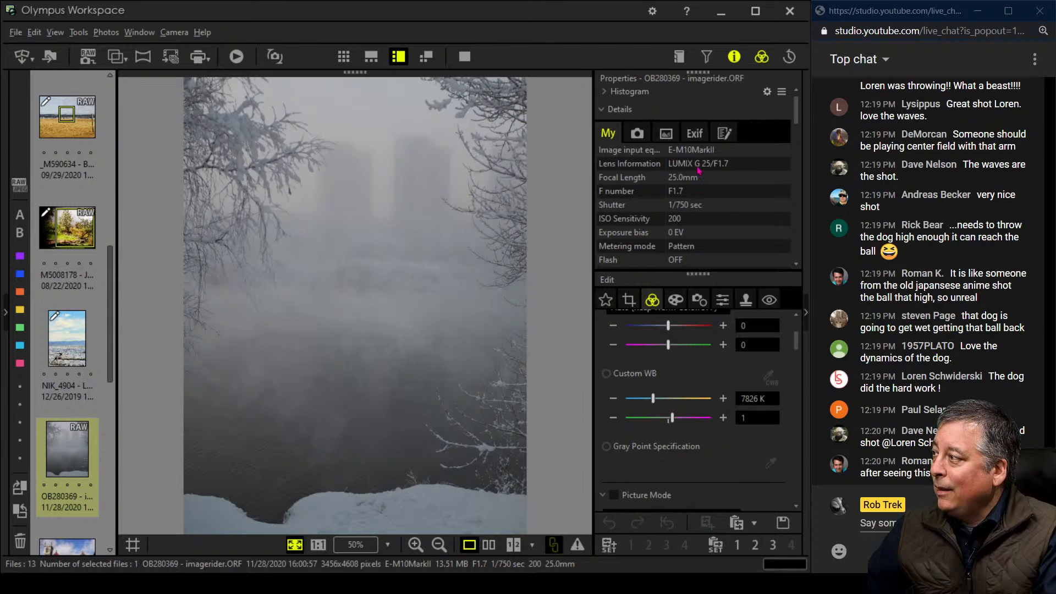
pyautogui.click(734, 57)
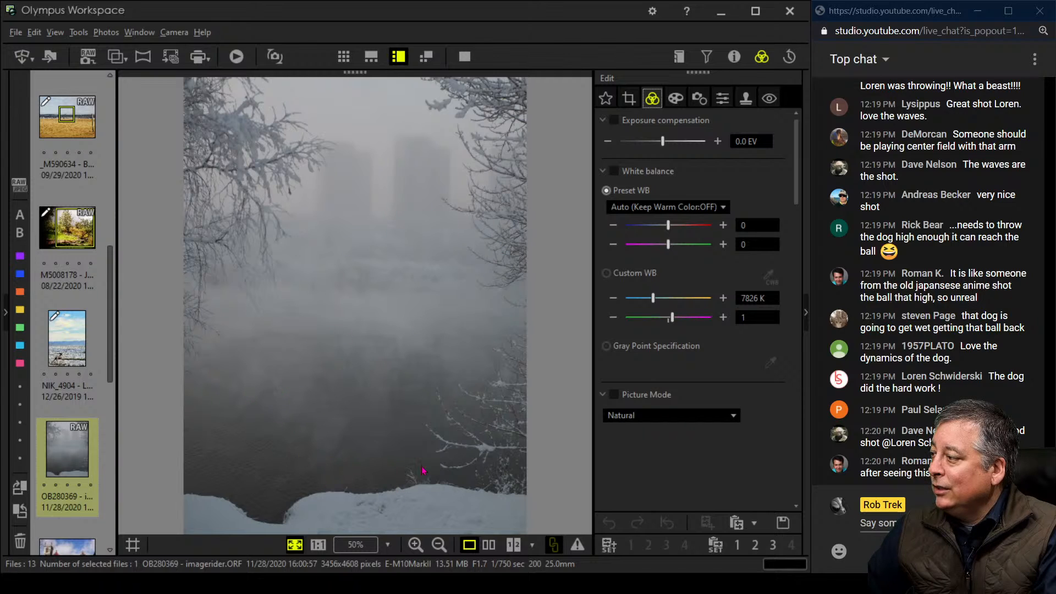
# Straighten the foggy river photo by setting the crop's tilt adjustment to -0.8.
pyautogui.click(628, 99)
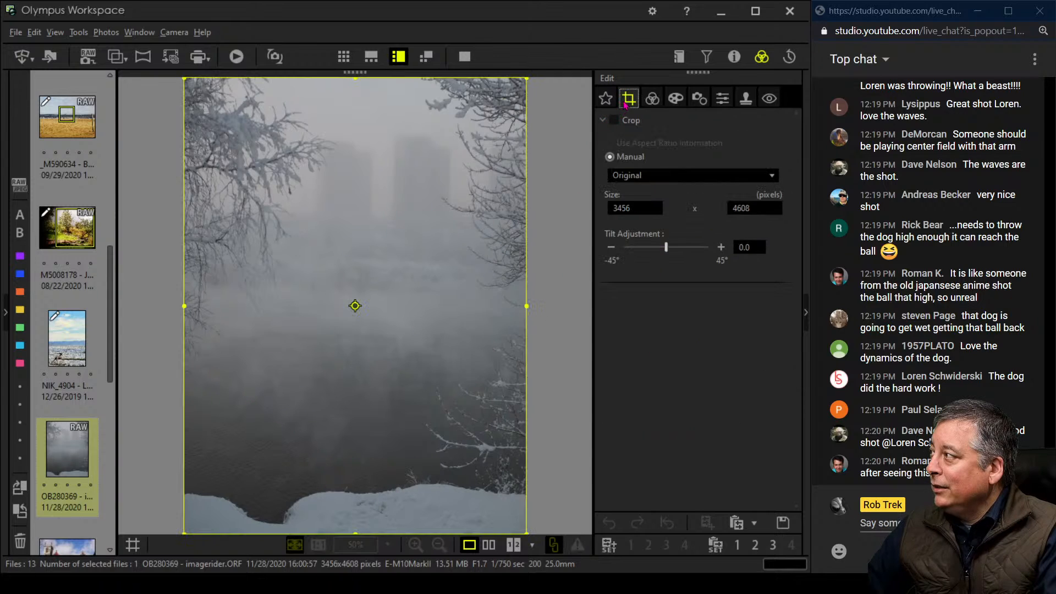
pyautogui.click(611, 248)
pyautogui.click(610, 247)
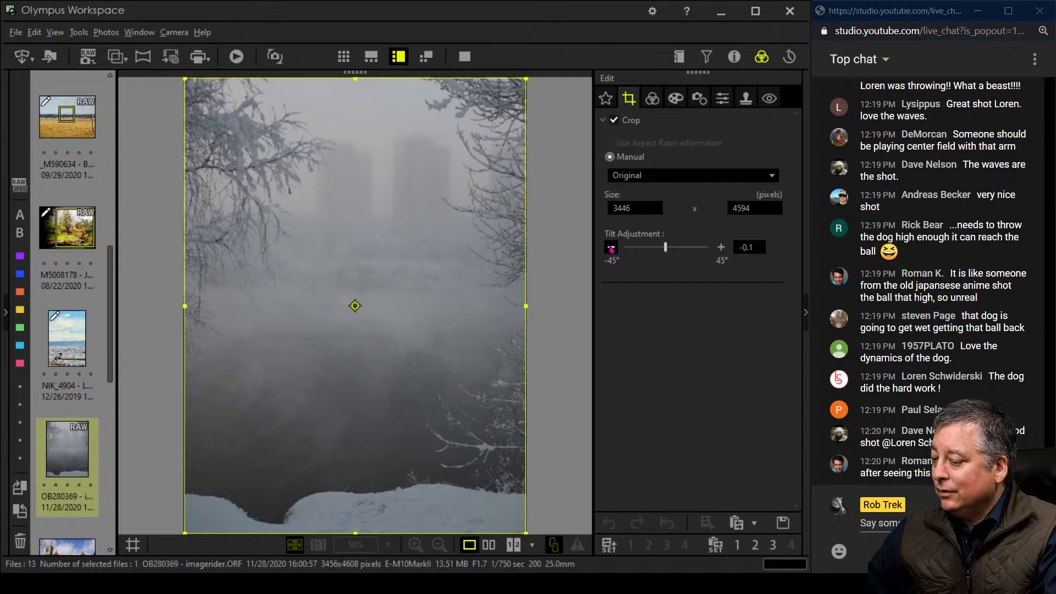
pyautogui.click(611, 247)
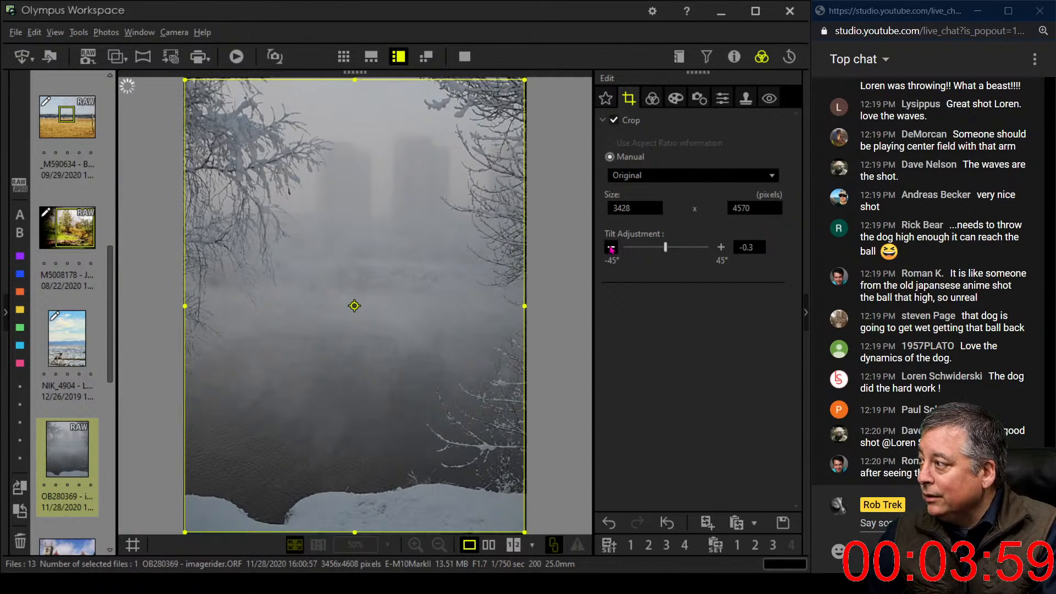
pyautogui.click(611, 247)
pyautogui.click(611, 247)
pyautogui.click(610, 247)
pyautogui.click(611, 247)
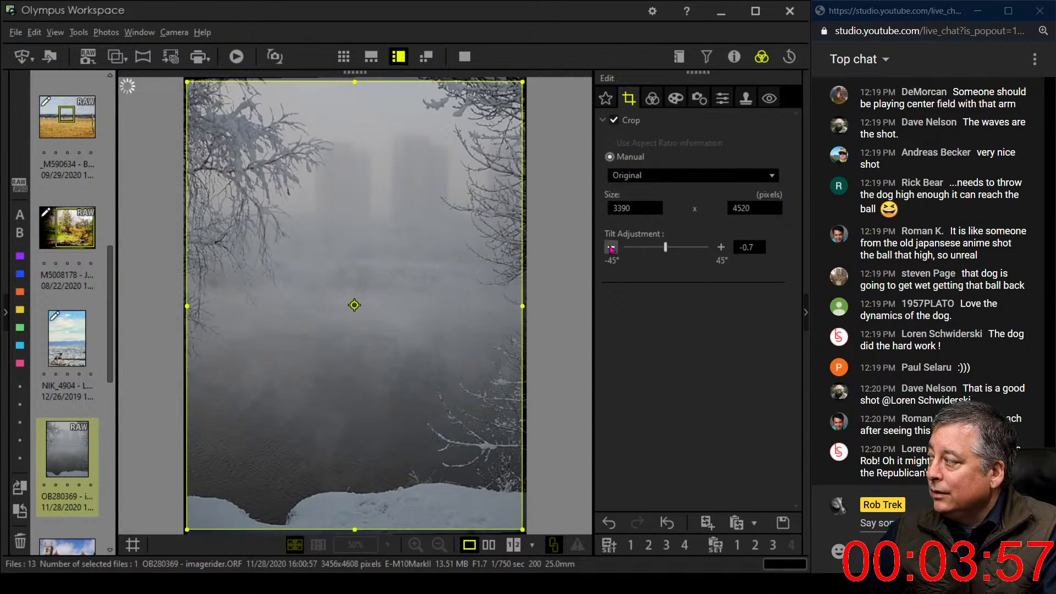
pyautogui.click(611, 247)
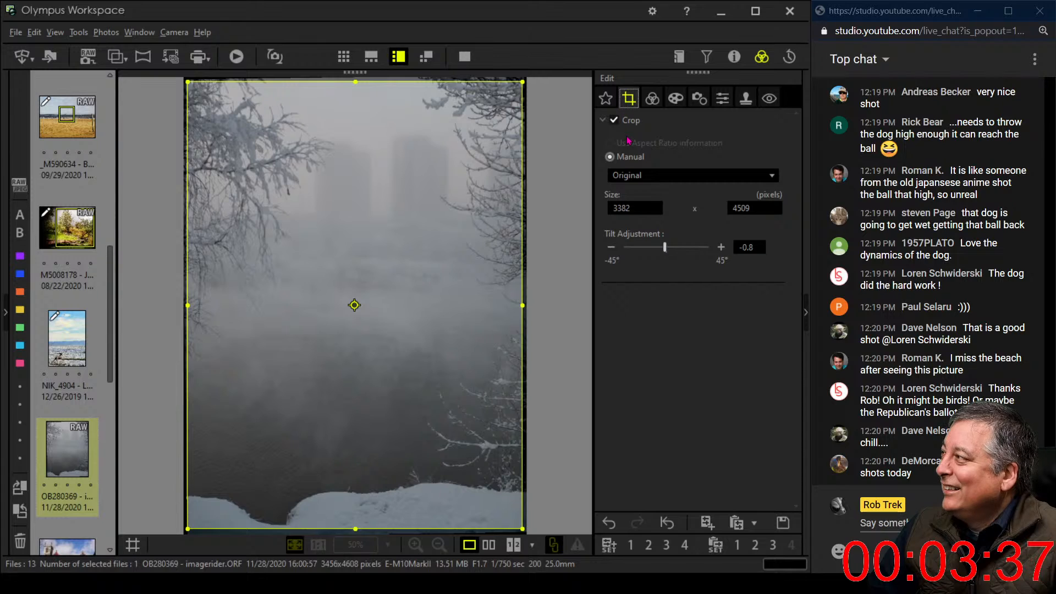
# Apply Dehaze at 100 and Clarity at 11 to the foggy river photo, rechecking the crop in between.
pyautogui.click(653, 105)
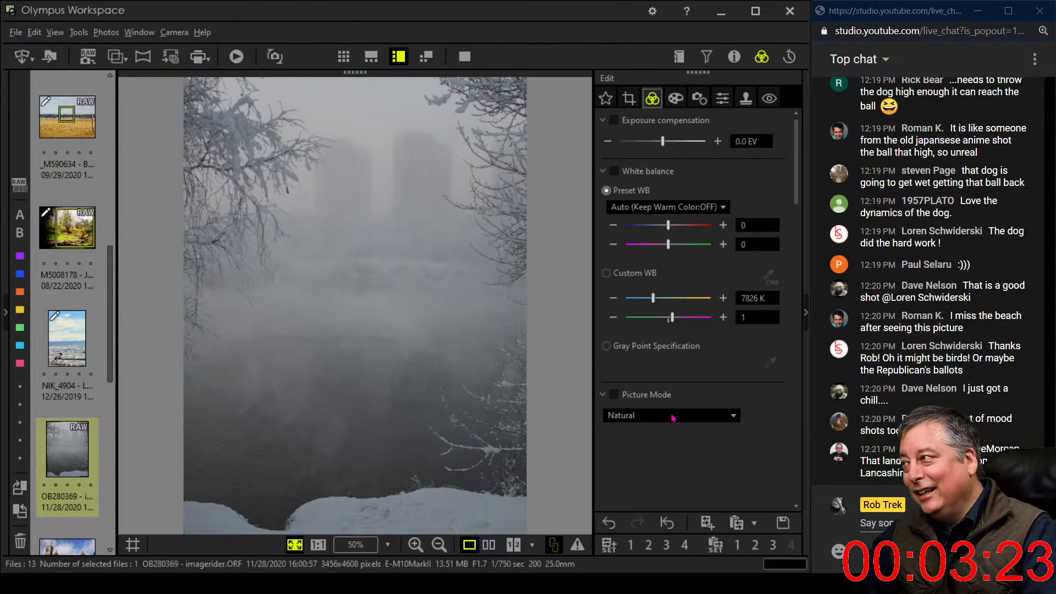
pyautogui.scroll(-15, 691, 448)
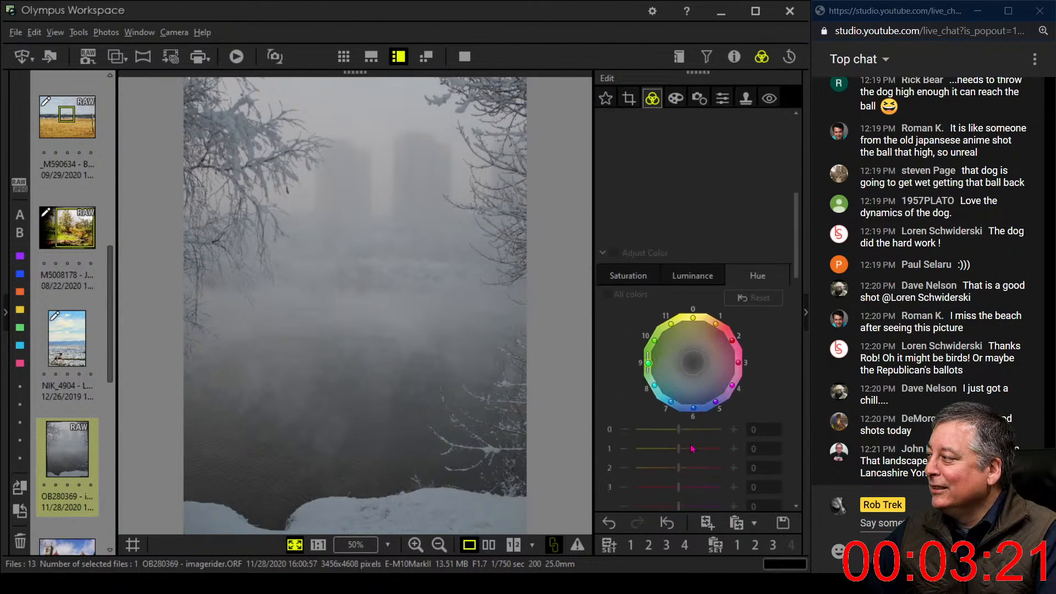
pyautogui.scroll(-3, 694, 447)
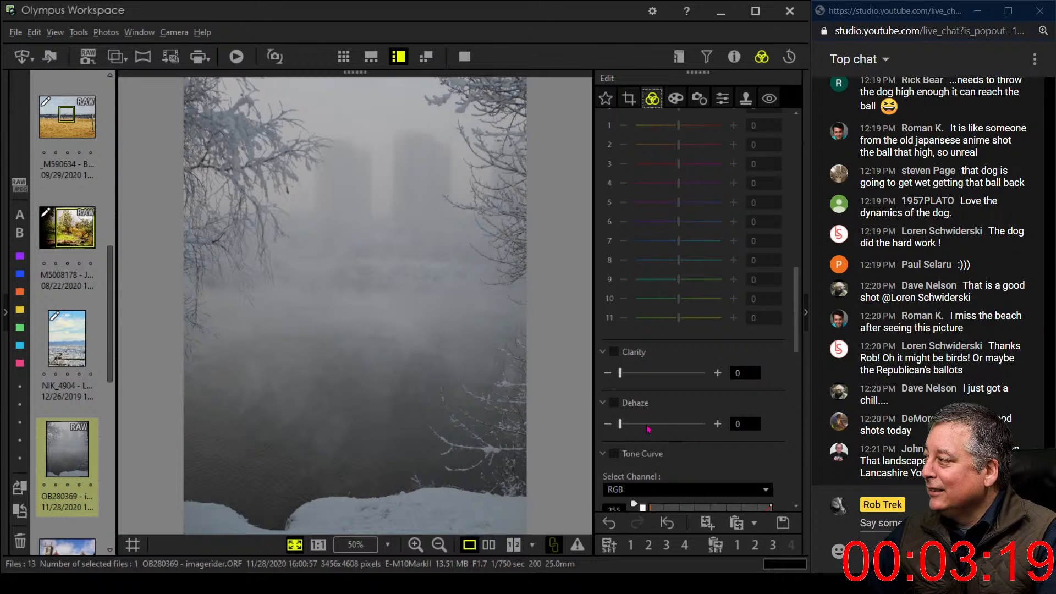
pyautogui.moveTo(621, 424); pyautogui.dragTo(678, 426)
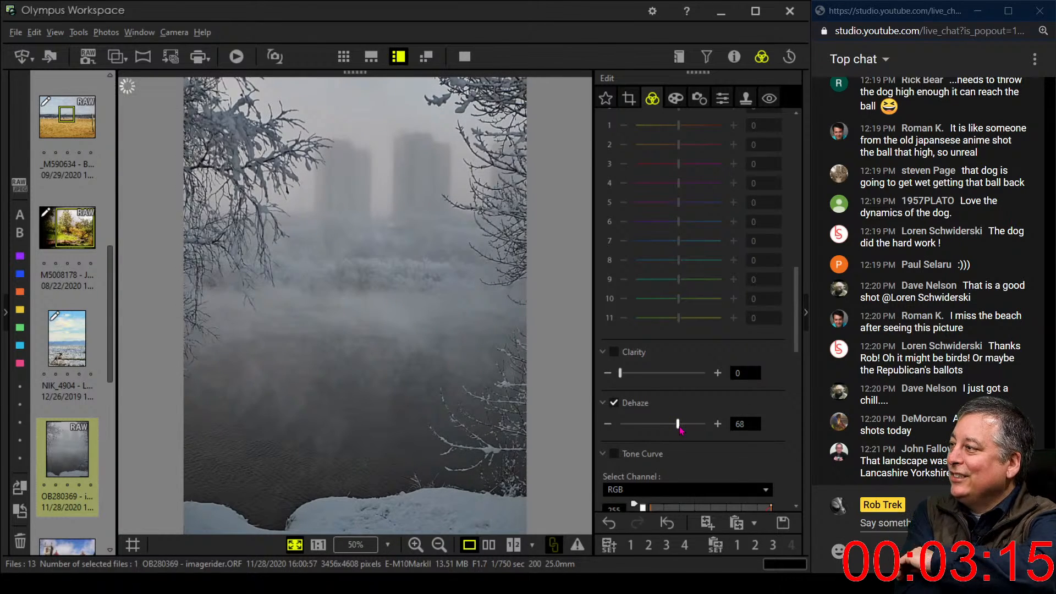
pyautogui.moveTo(679, 429); pyautogui.dragTo(722, 433)
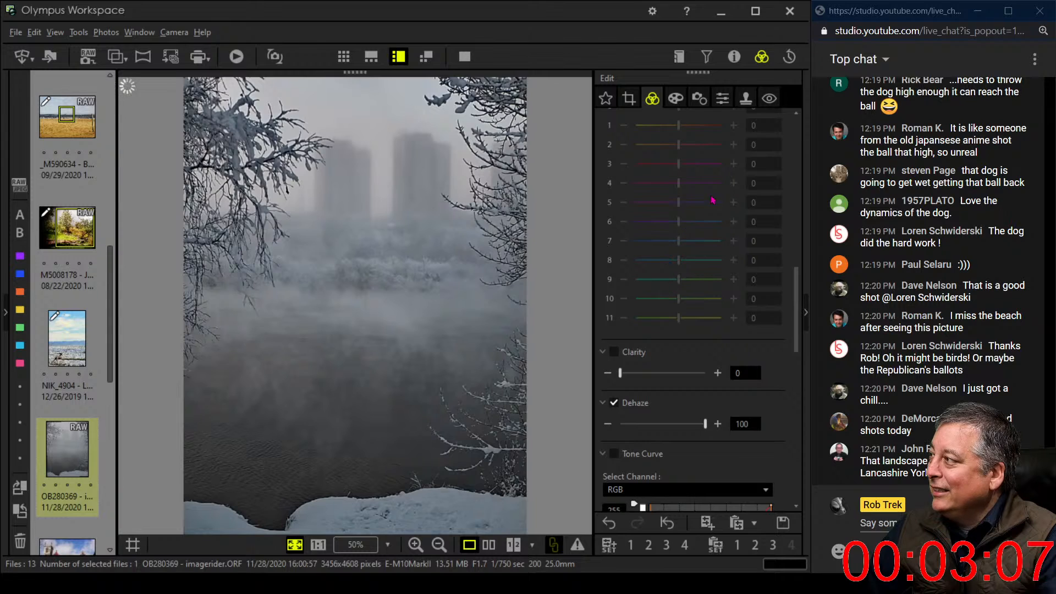
pyautogui.click(628, 97)
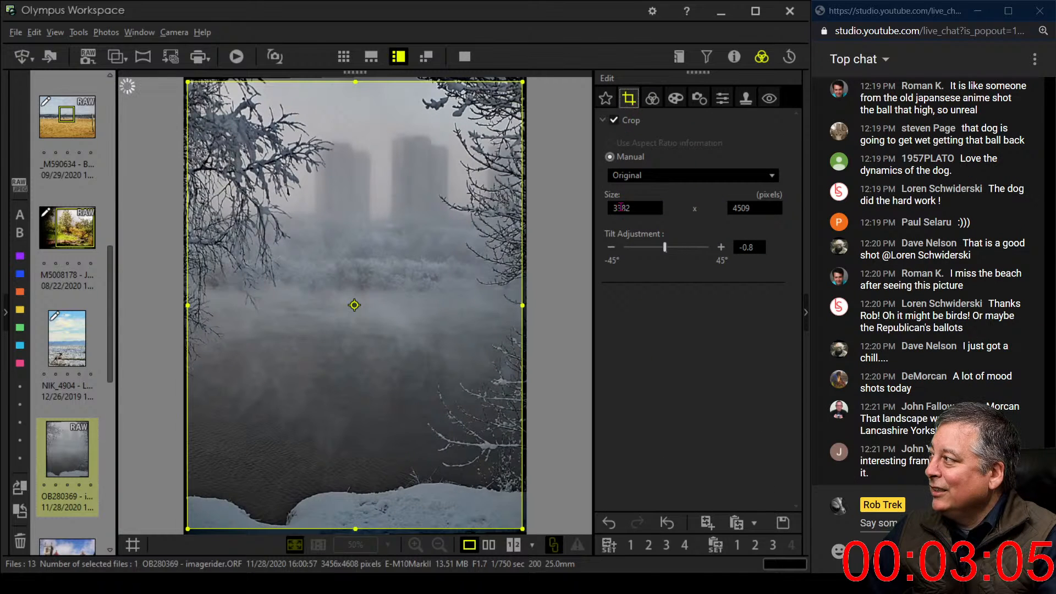
pyautogui.click(651, 98)
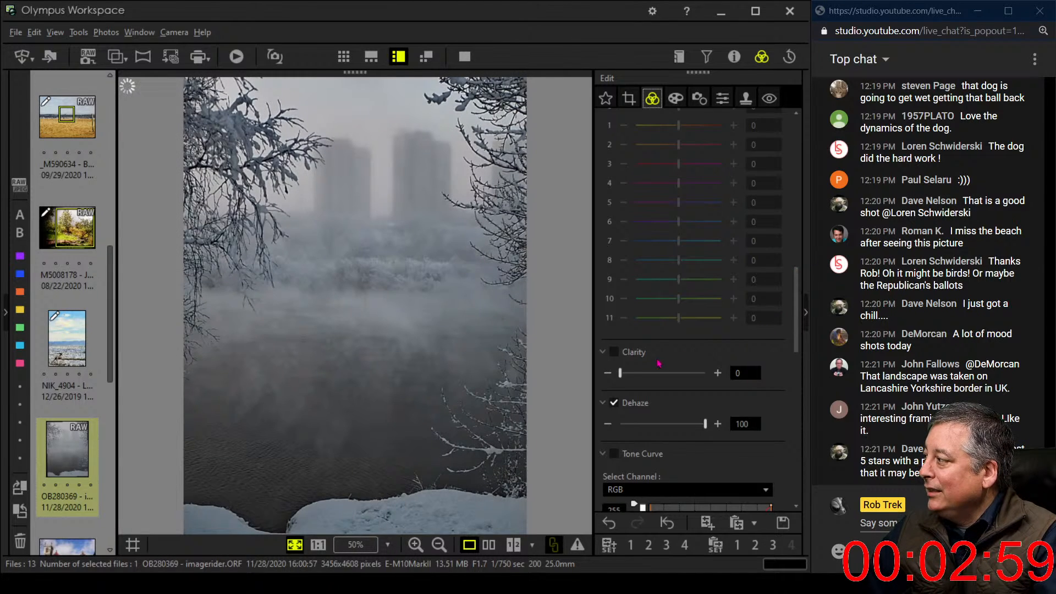
pyautogui.moveTo(621, 374); pyautogui.dragTo(624, 375)
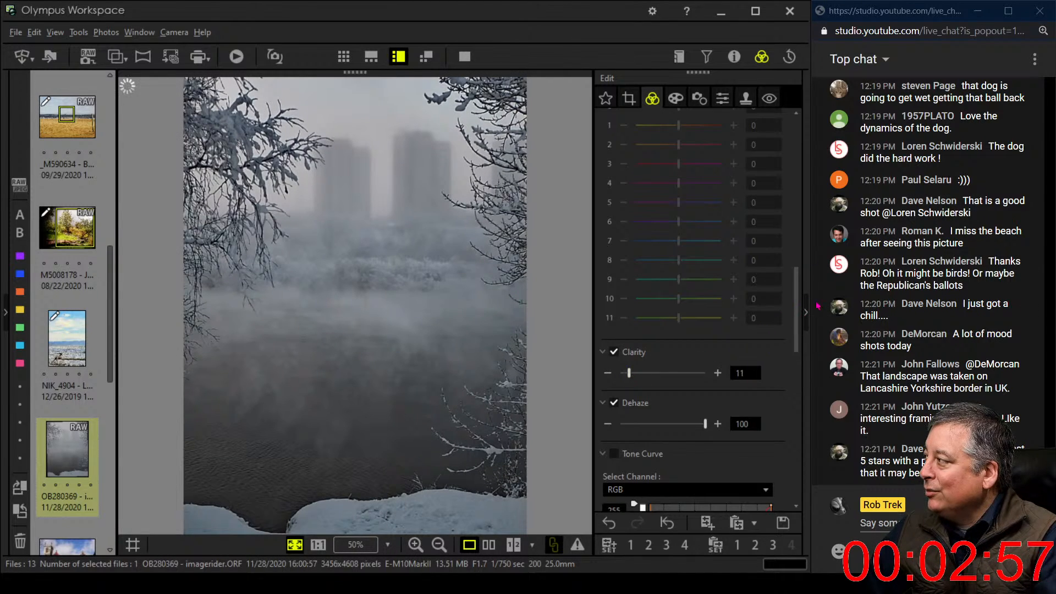
# Set the RGB tone curve's black point to 25 and white point to 233, deepening the shadows and lifting the midtones.
pyautogui.scroll(-5, 787, 392)
pyautogui.moveTo(786, 393); pyautogui.dragTo(785, 392)
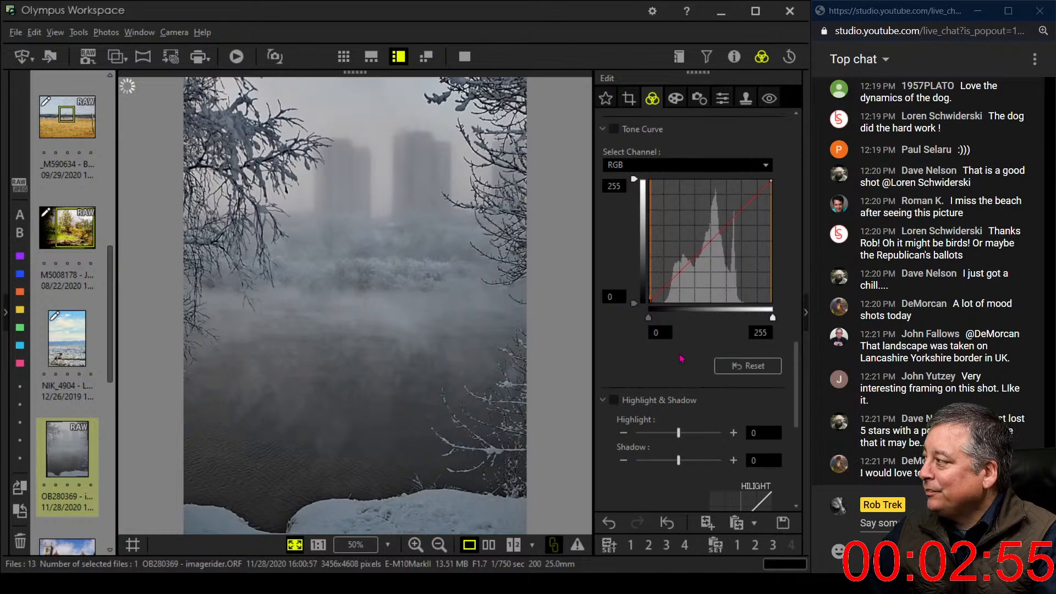
pyautogui.moveTo(651, 324); pyautogui.dragTo(662, 324)
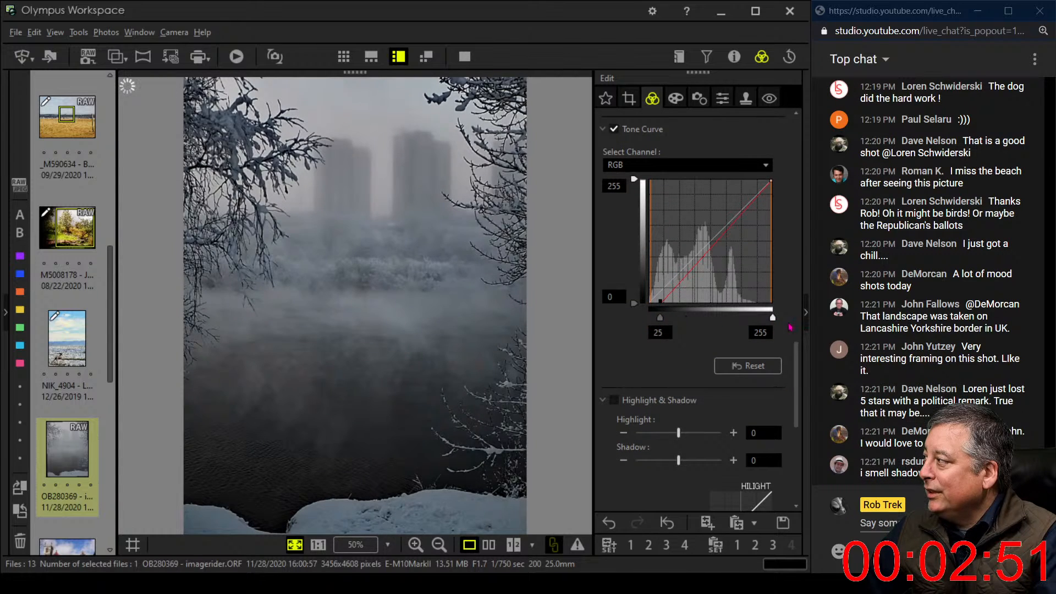
pyautogui.moveTo(773, 319); pyautogui.dragTo(764, 323)
pyautogui.moveTo(672, 290); pyautogui.dragTo(687, 274)
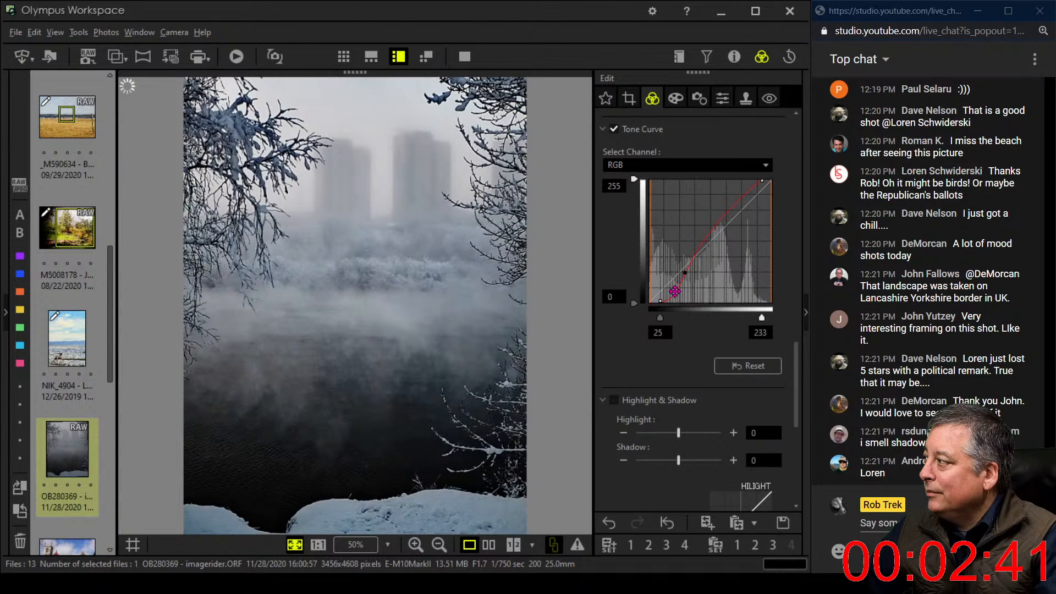
pyautogui.moveTo(674, 293); pyautogui.dragTo(675, 295)
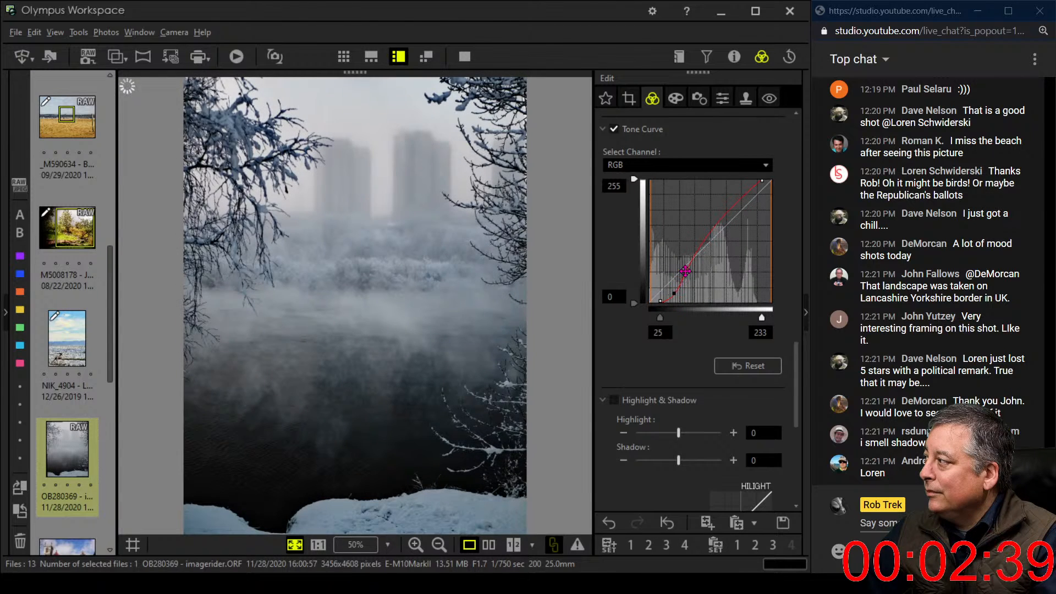
pyautogui.moveTo(684, 271); pyautogui.dragTo(684, 269)
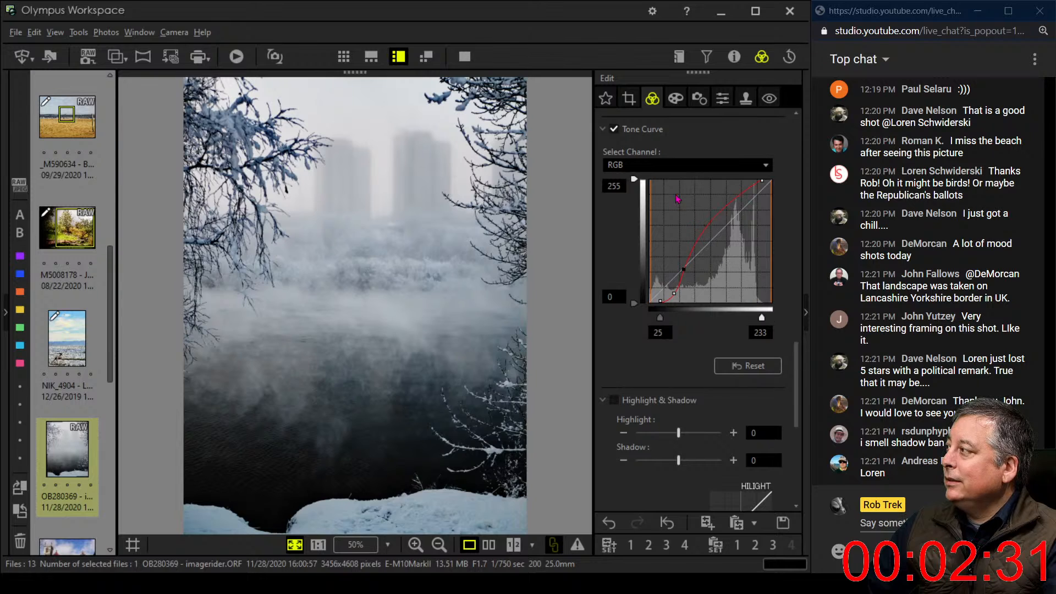
# Adjust the tone curve's blue channel, adding a slightly lowered point in the highlights and a slightly raised point in the shadows.
pyautogui.click(672, 165)
pyautogui.click(655, 218)
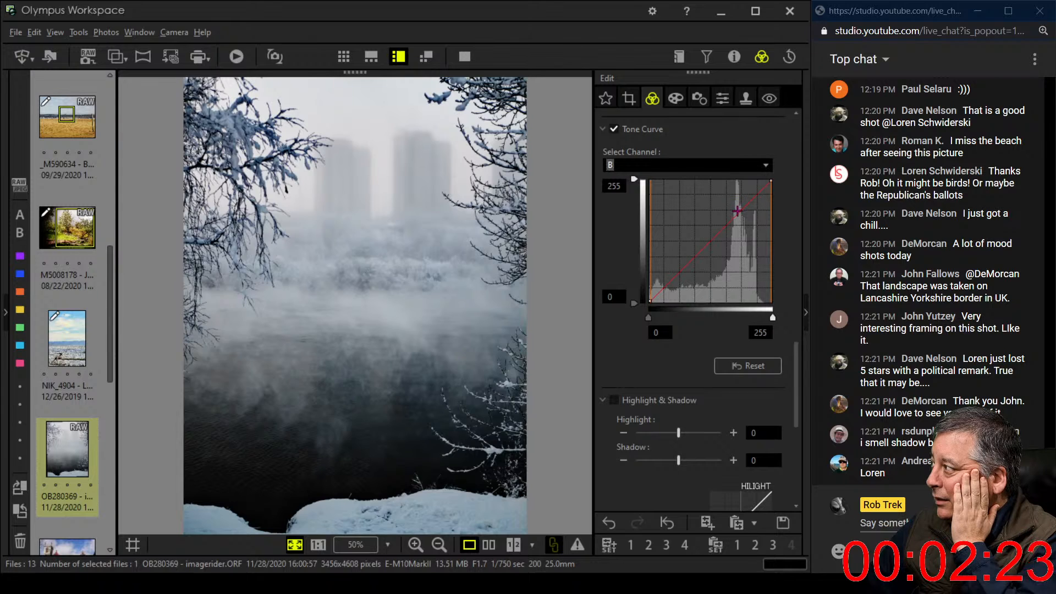
pyautogui.moveTo(726, 226); pyautogui.dragTo(725, 228)
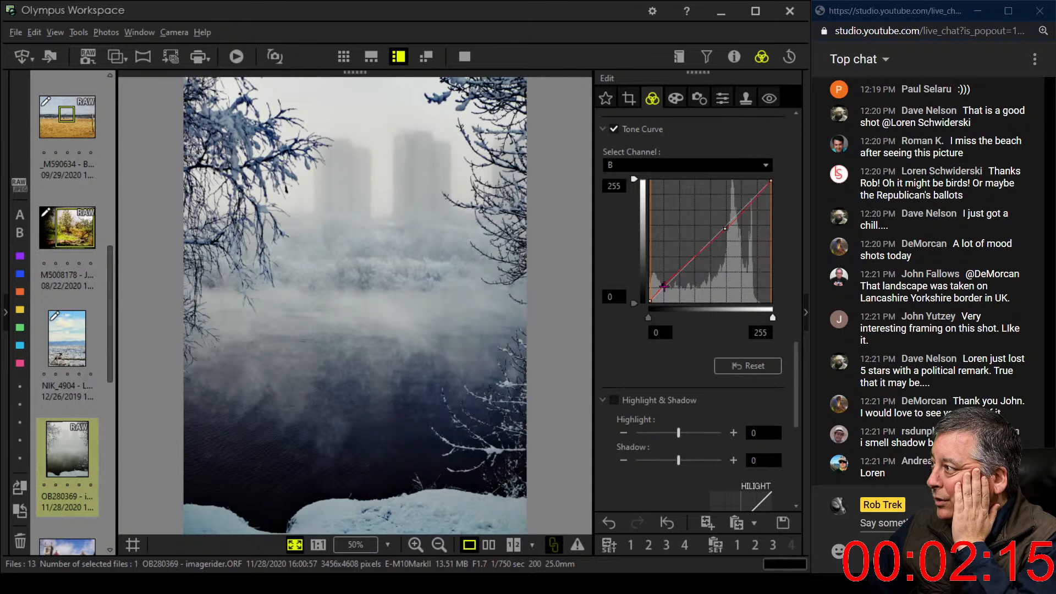
pyautogui.moveTo(664, 287); pyautogui.dragTo(663, 286)
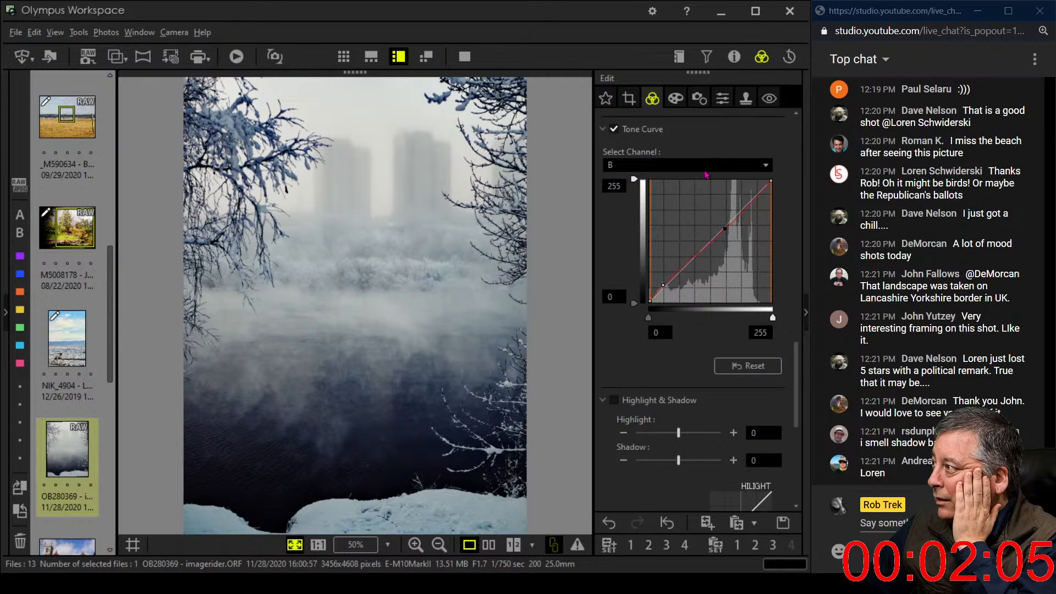
# Adjust the tone curve's green channel with a slightly raised shadow point and a slightly lowered highlight point.
pyautogui.click(685, 206)
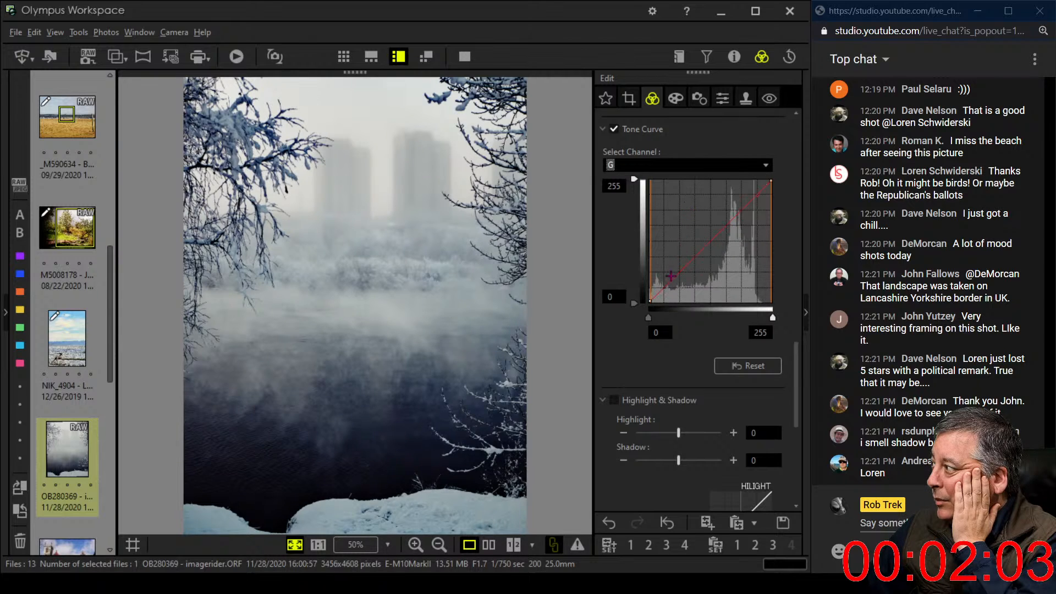
pyautogui.click(665, 286)
pyautogui.moveTo(665, 286); pyautogui.dragTo(665, 283)
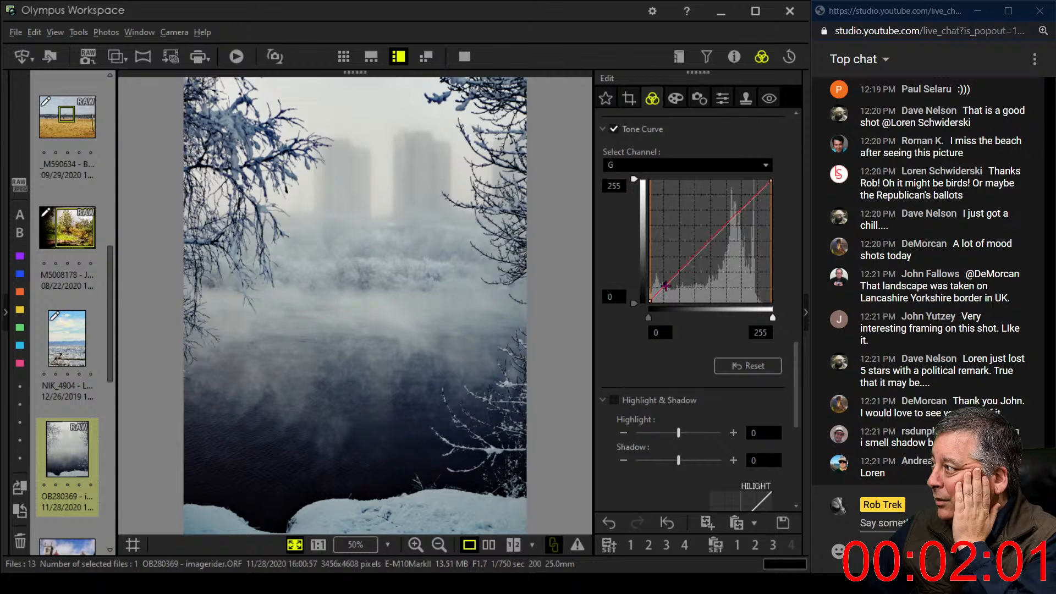
pyautogui.moveTo(734, 219); pyautogui.dragTo(735, 221)
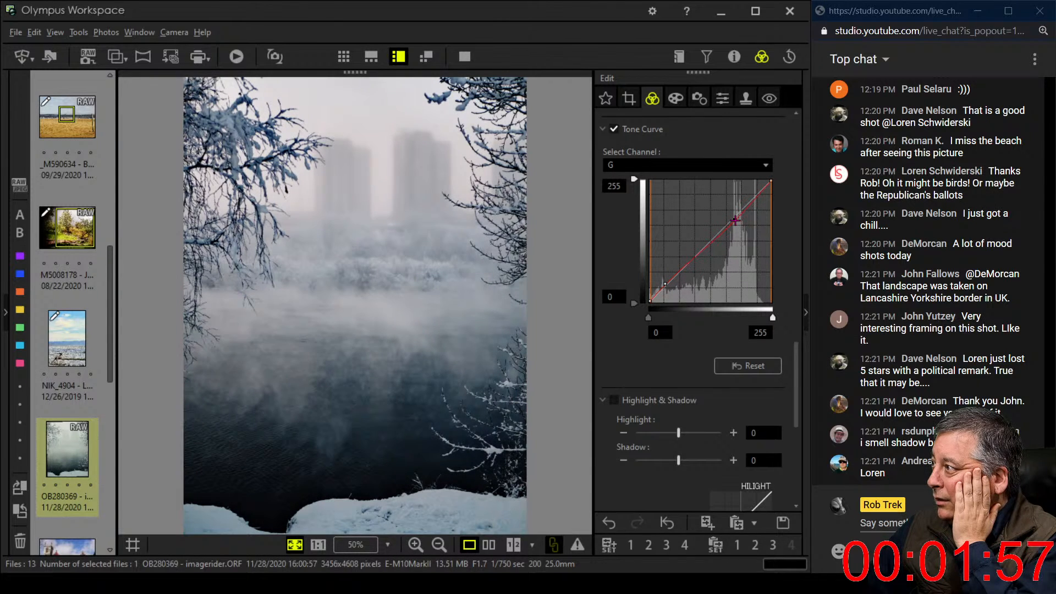
# Adjust the tone curve's red channel with a slightly lowered shadow point and a matching point in the highlights.
pyautogui.click(706, 170)
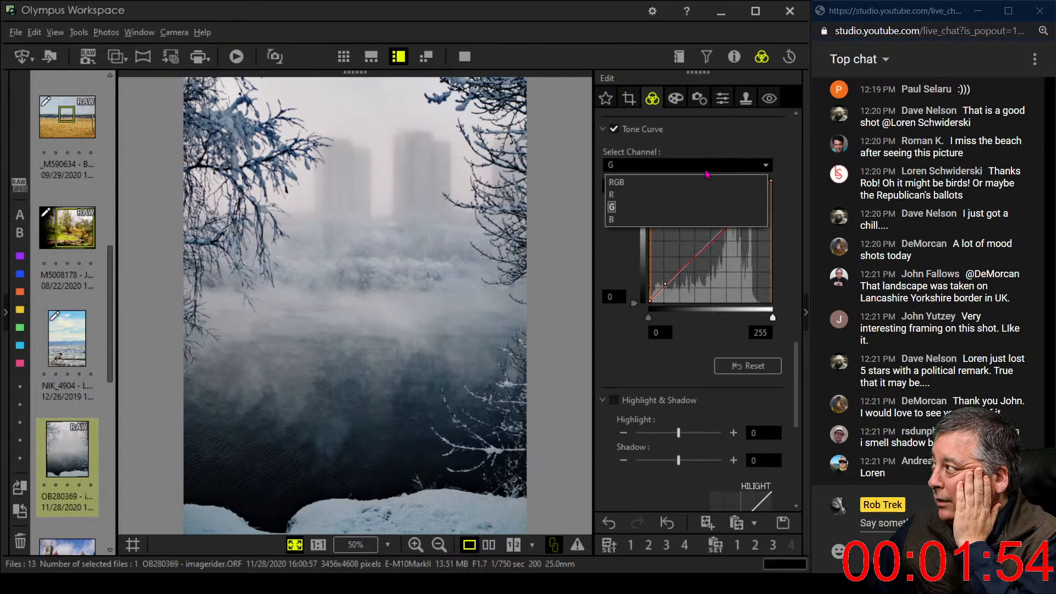
pyautogui.click(687, 195)
pyautogui.moveTo(664, 285); pyautogui.dragTo(666, 289)
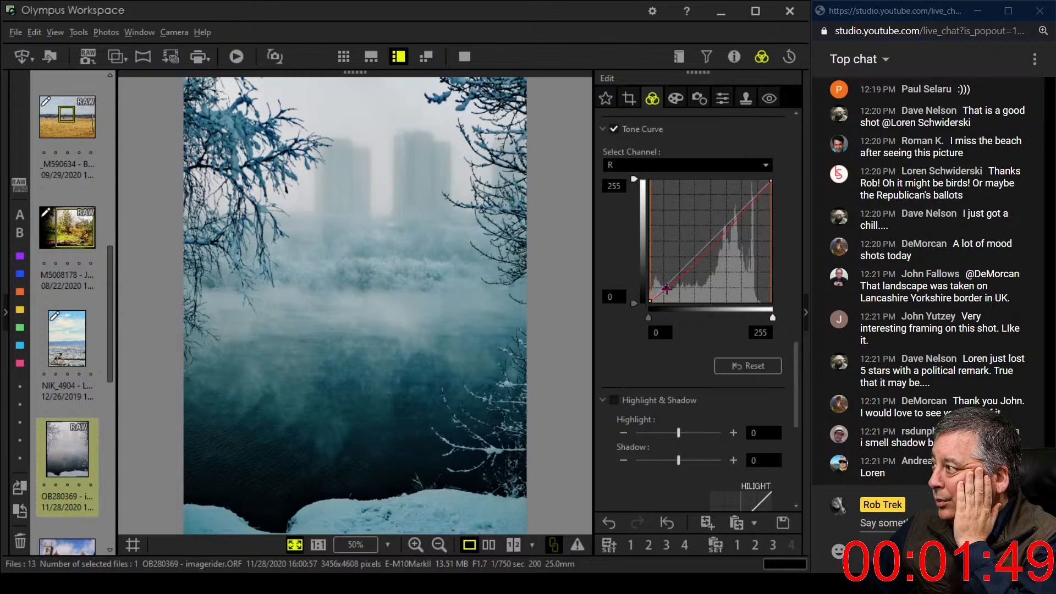
pyautogui.moveTo(666, 288); pyautogui.dragTo(667, 286)
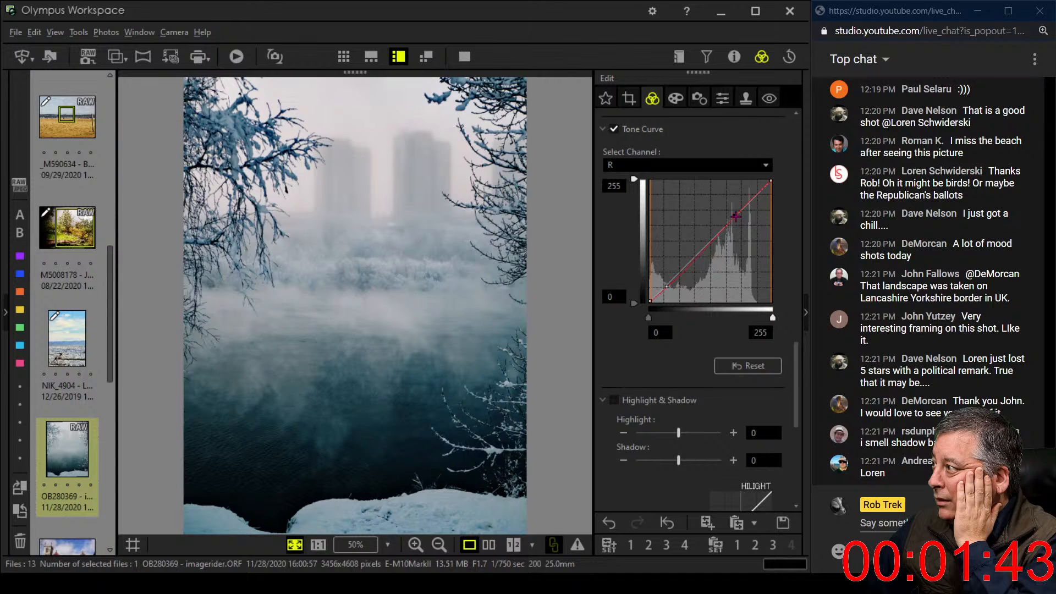
pyautogui.click(735, 216)
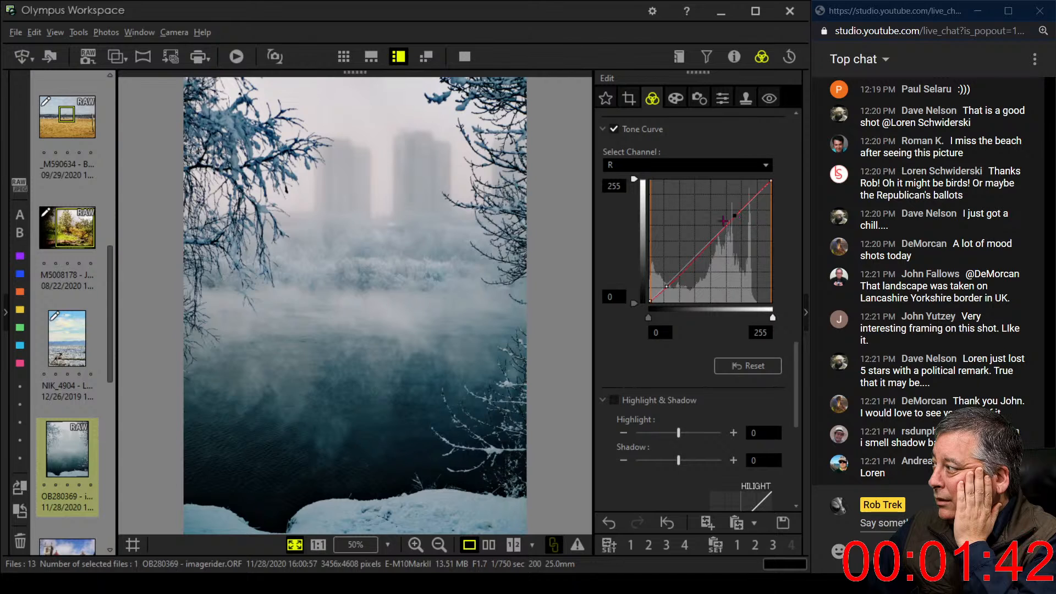
pyautogui.click(667, 287)
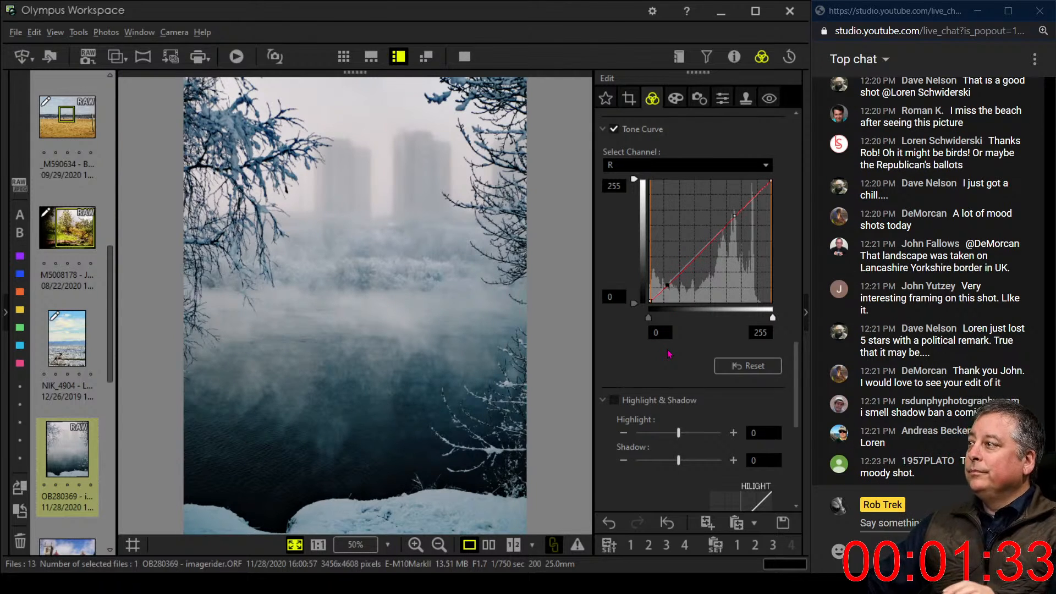
# Set the RGB tone curve's black point to 0 and shift its lower-midtone point to darken the midtones.
pyautogui.click(663, 166)
pyautogui.click(663, 182)
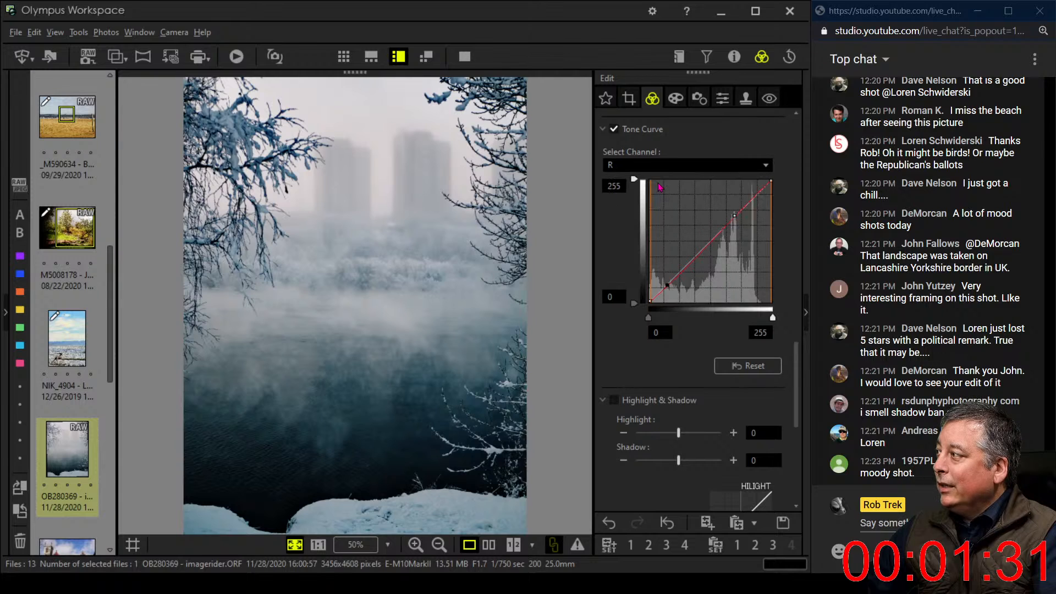
pyautogui.scroll(3, 698, 404)
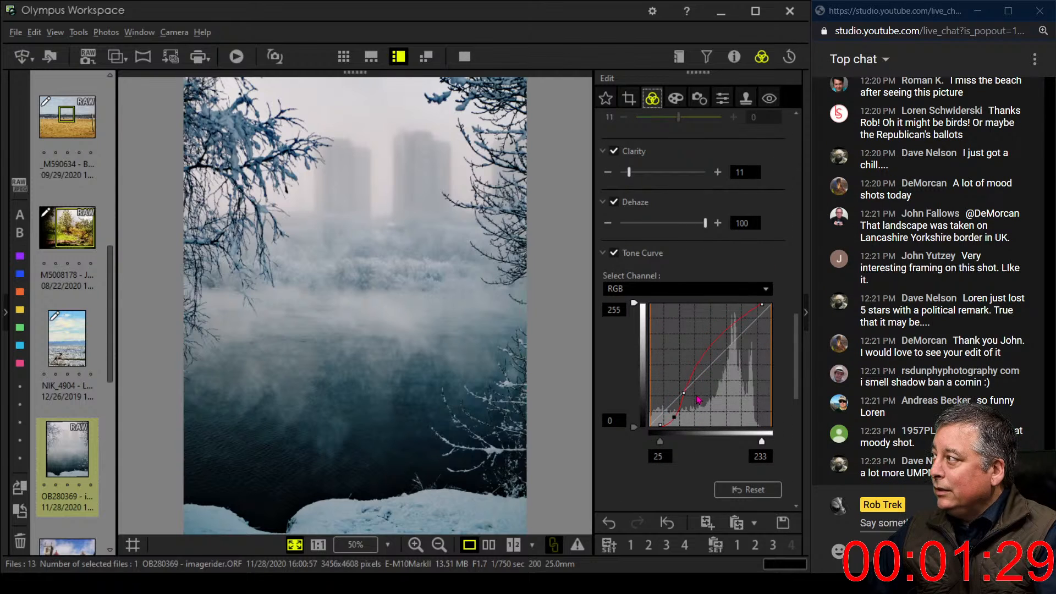
pyautogui.scroll(-3, 698, 401)
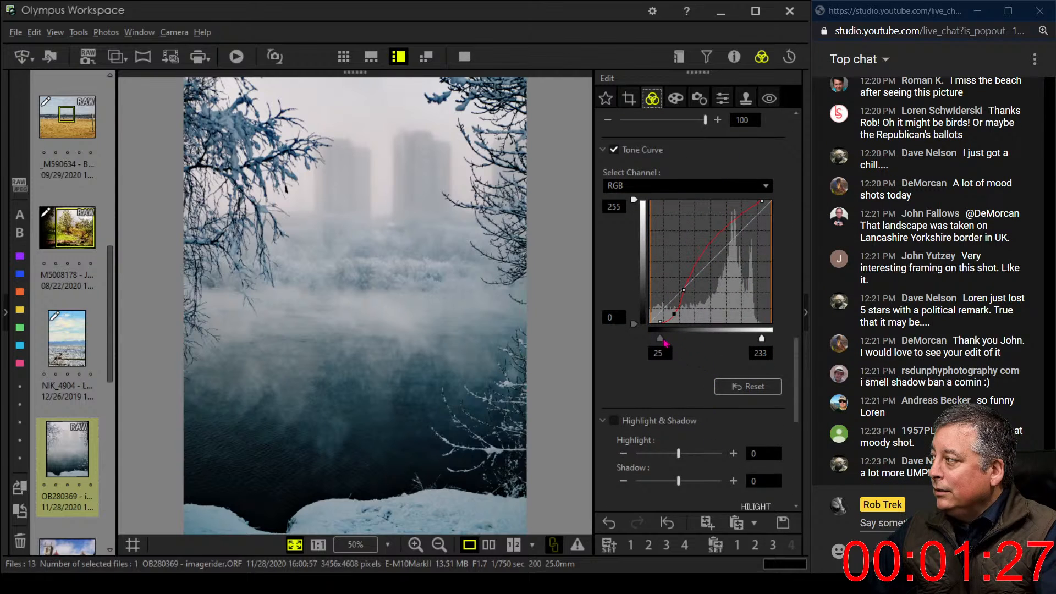
pyautogui.moveTo(660, 338); pyautogui.dragTo(648, 338)
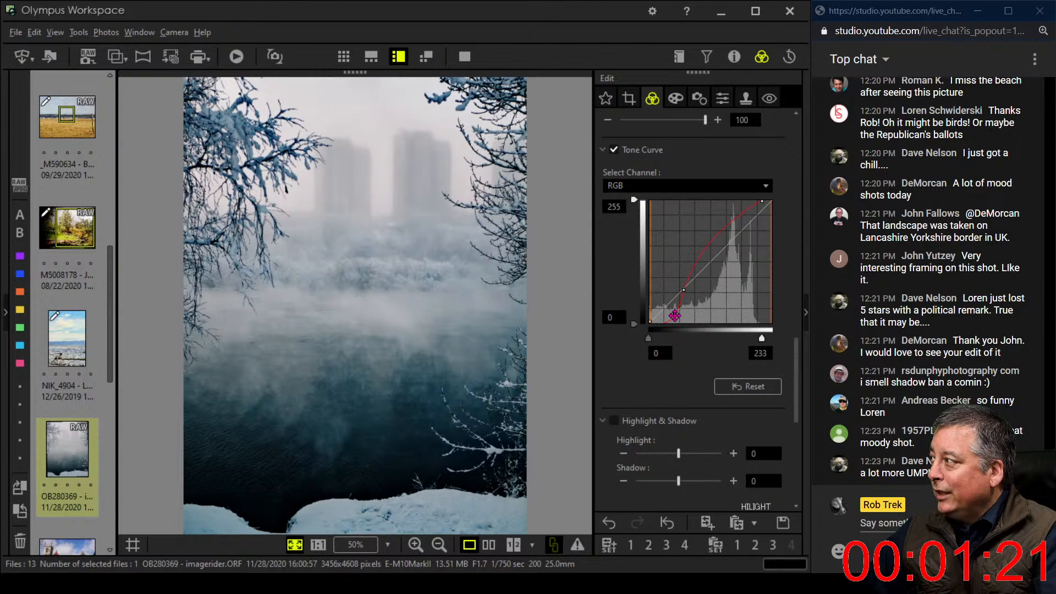
pyautogui.moveTo(685, 290); pyautogui.dragTo(689, 290)
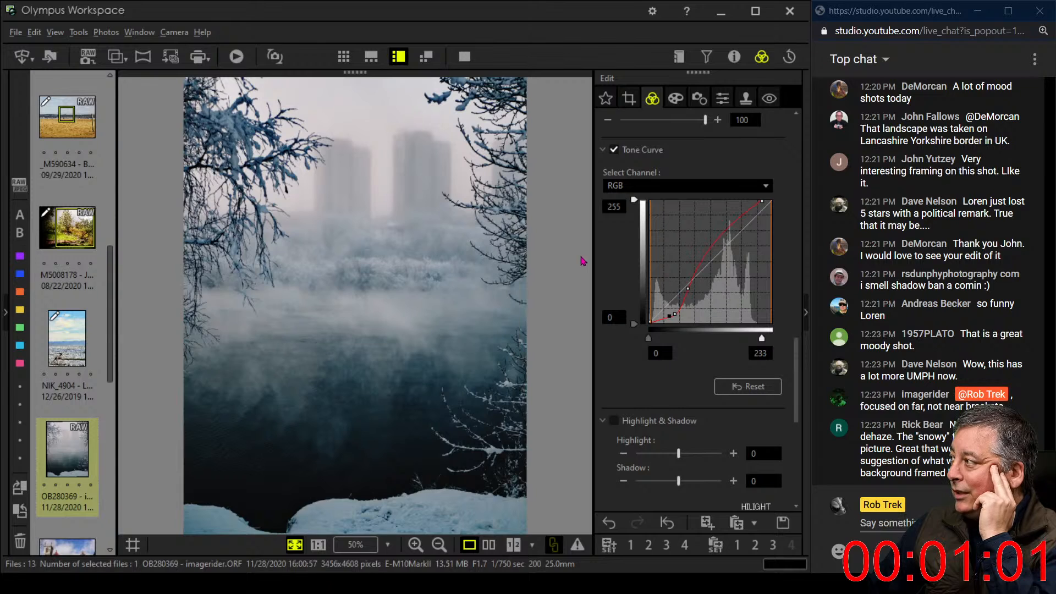
# Reduce the foggy river photo's Dehaze to 70.
pyautogui.scroll(3, 625, 304)
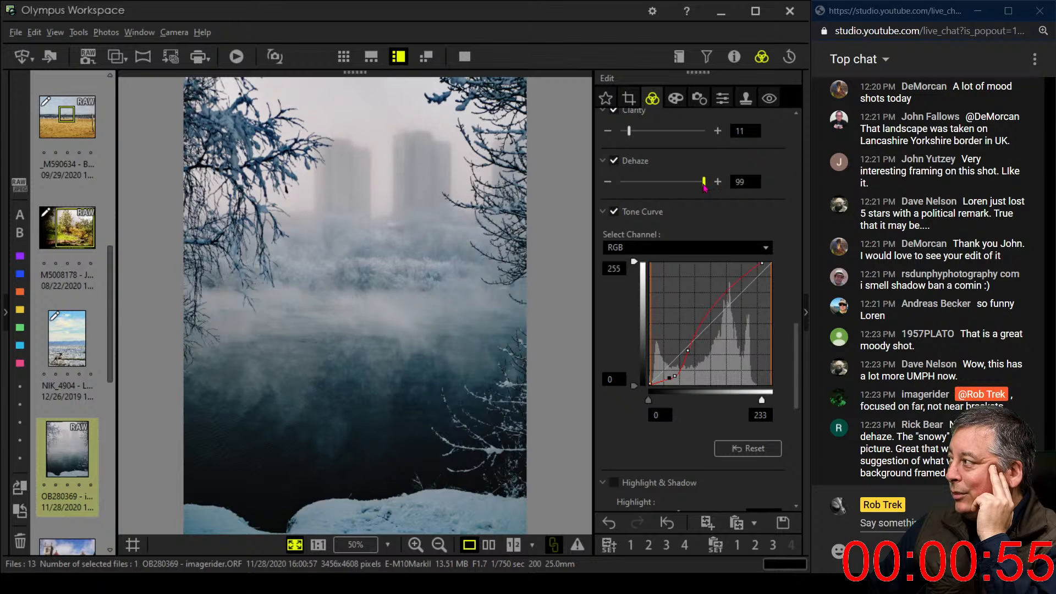
pyautogui.moveTo(704, 182); pyautogui.dragTo(680, 182)
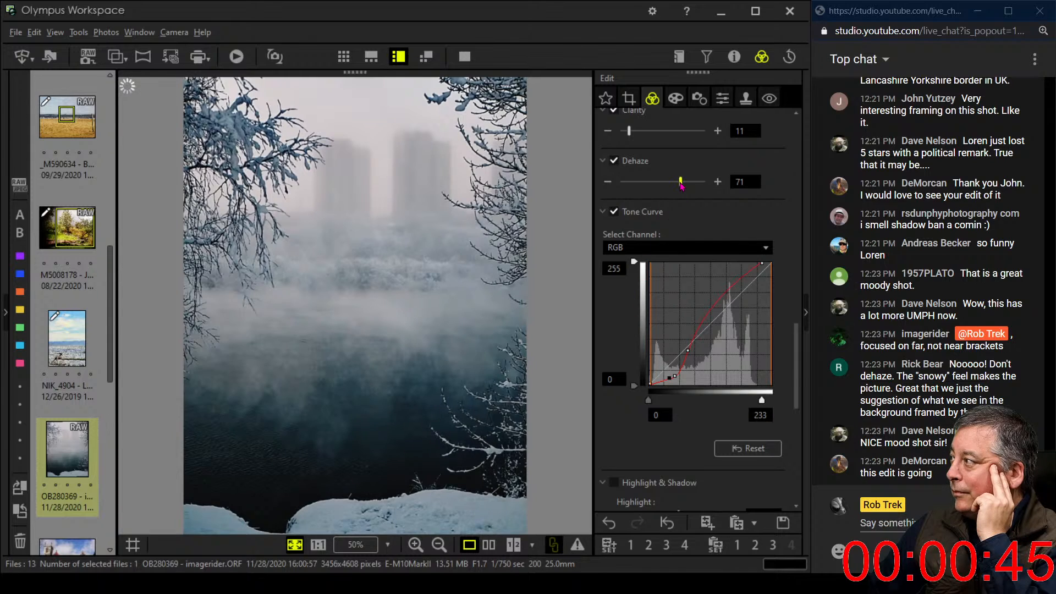
pyautogui.moveTo(680, 185); pyautogui.dragTo(680, 187)
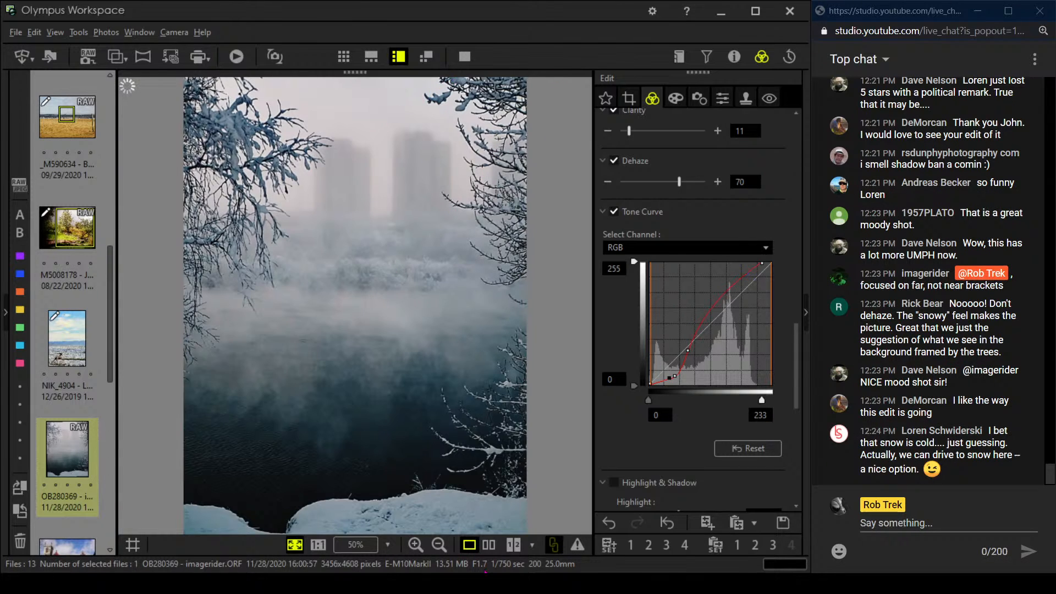
# Compare the edited foggy river photo side by side with the original in full screen, and return to the single view.
pyautogui.click(489, 544)
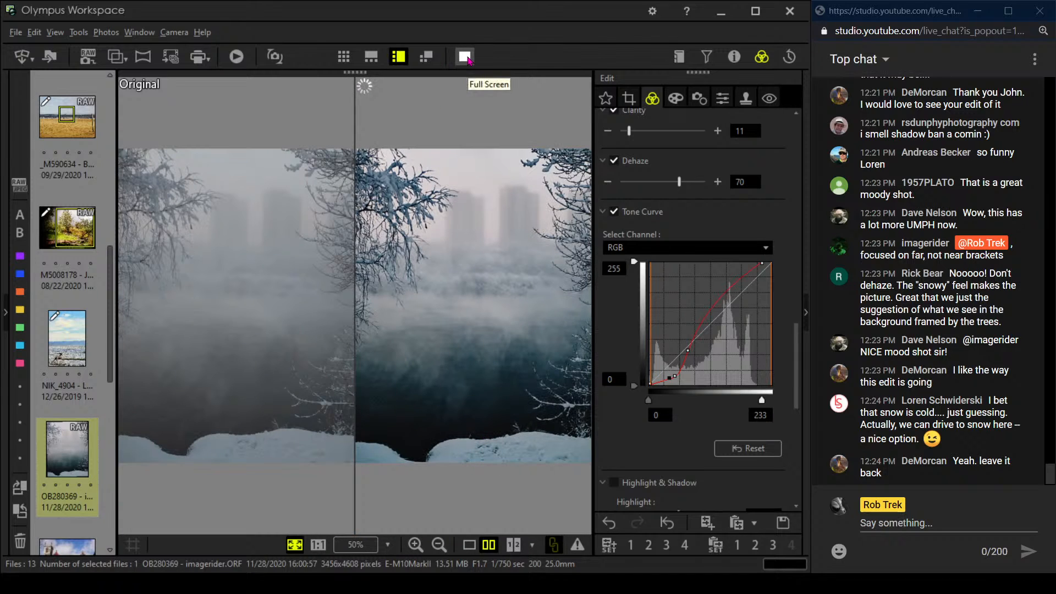
pyautogui.click(464, 57)
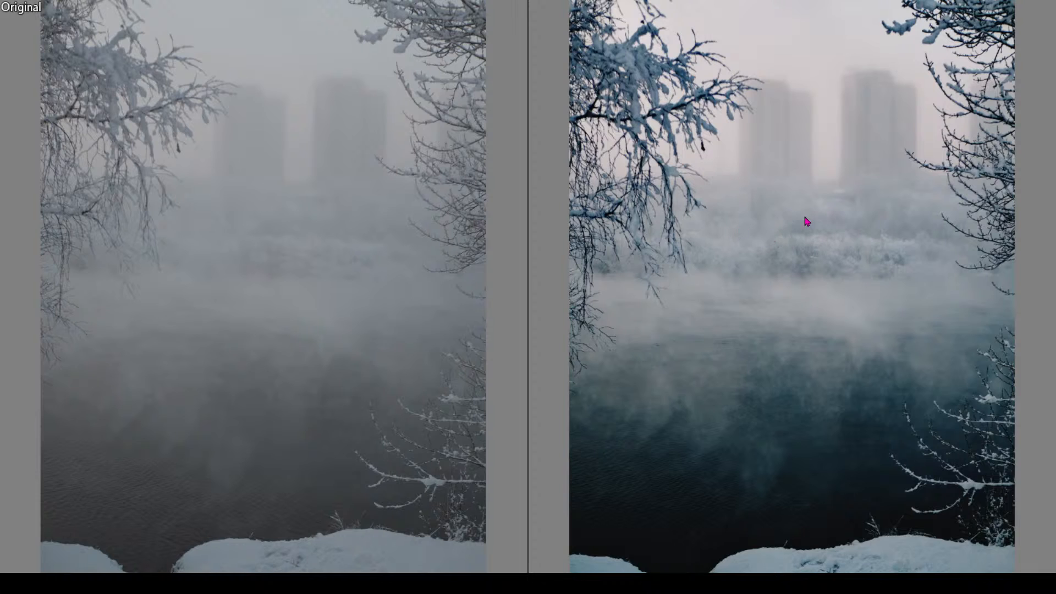
pyautogui.press('Escape')
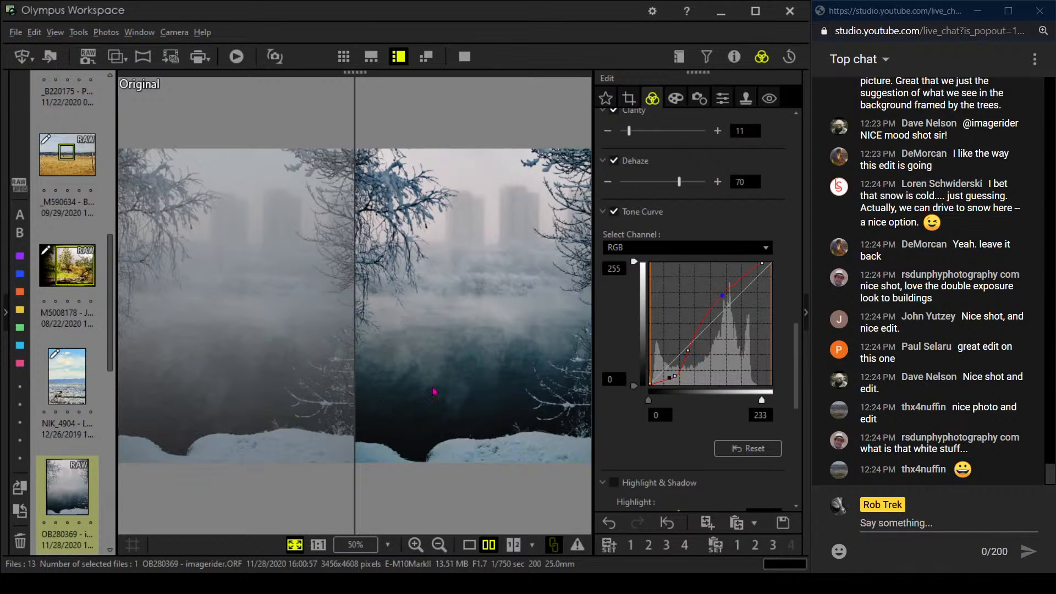
pyautogui.click(471, 545)
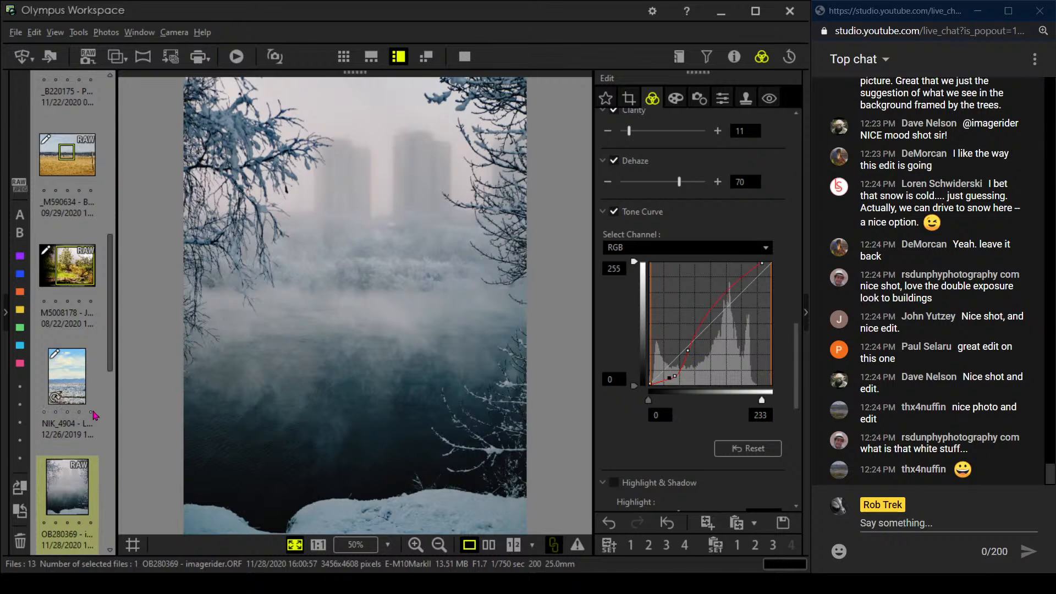
# Open the ivy-covered church photo P1110527 and check its camera and exposure details.
pyautogui.scroll(-3, 88, 420)
pyautogui.click(80, 449)
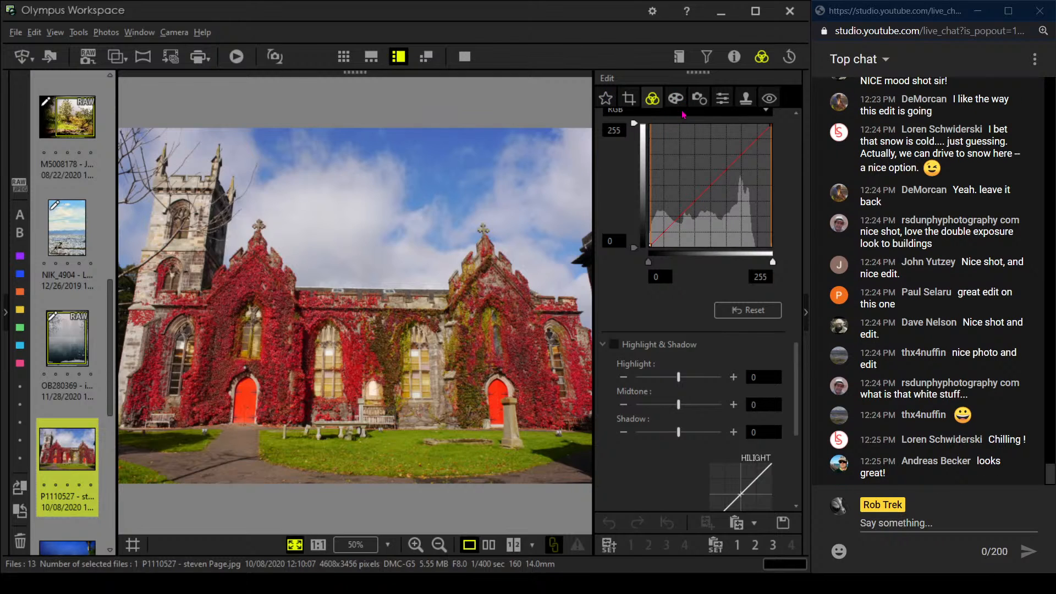
pyautogui.click(731, 58)
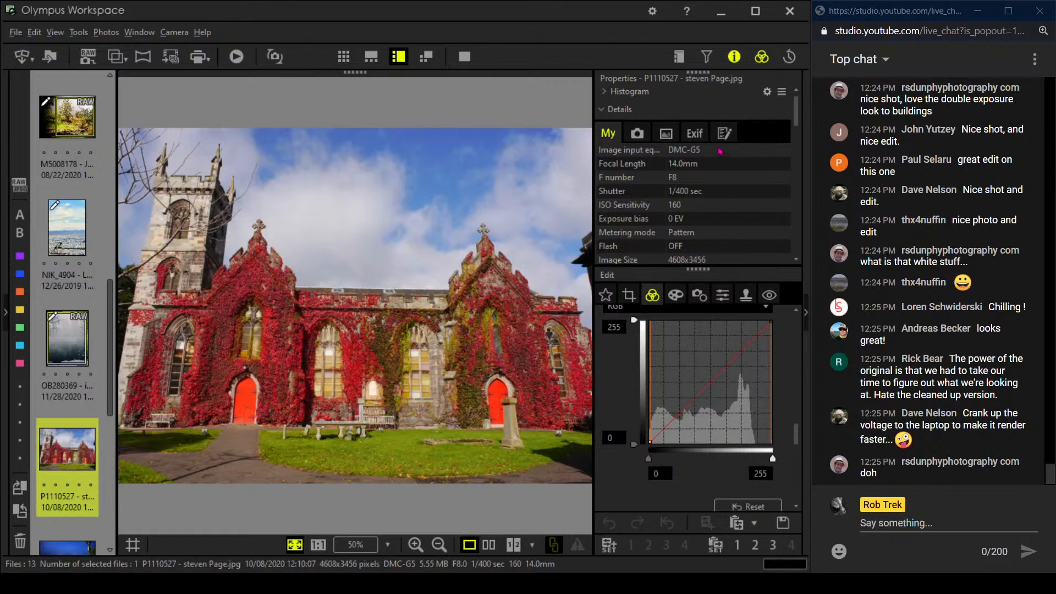
pyautogui.click(734, 57)
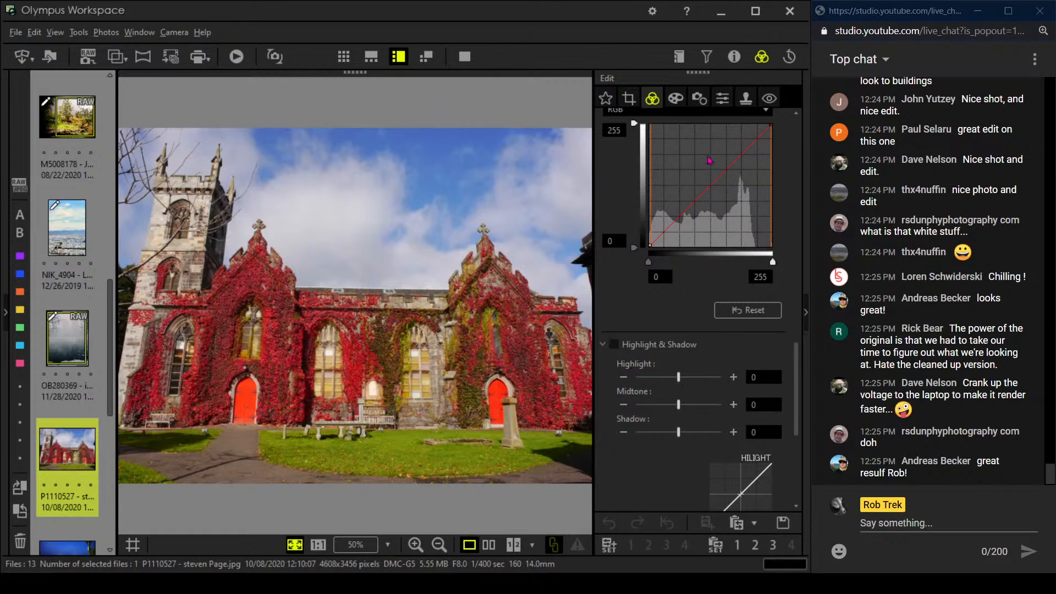
# Enable keystone compensation on the church photo and set its Horizontal value to 41 to straighten the tower.
pyautogui.click(721, 98)
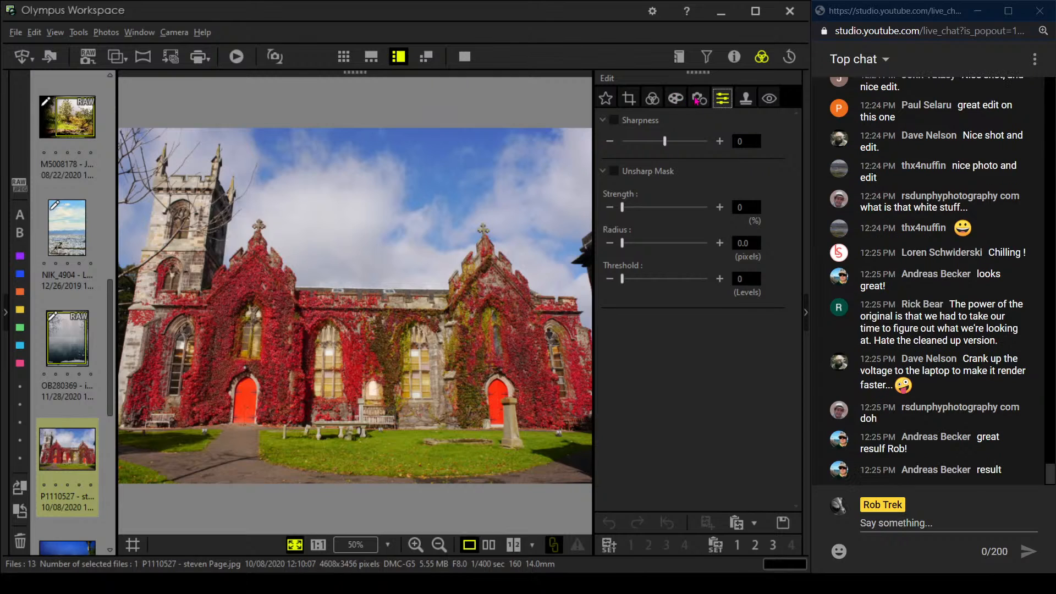
pyautogui.click(699, 97)
pyautogui.scroll(-3, 697, 230)
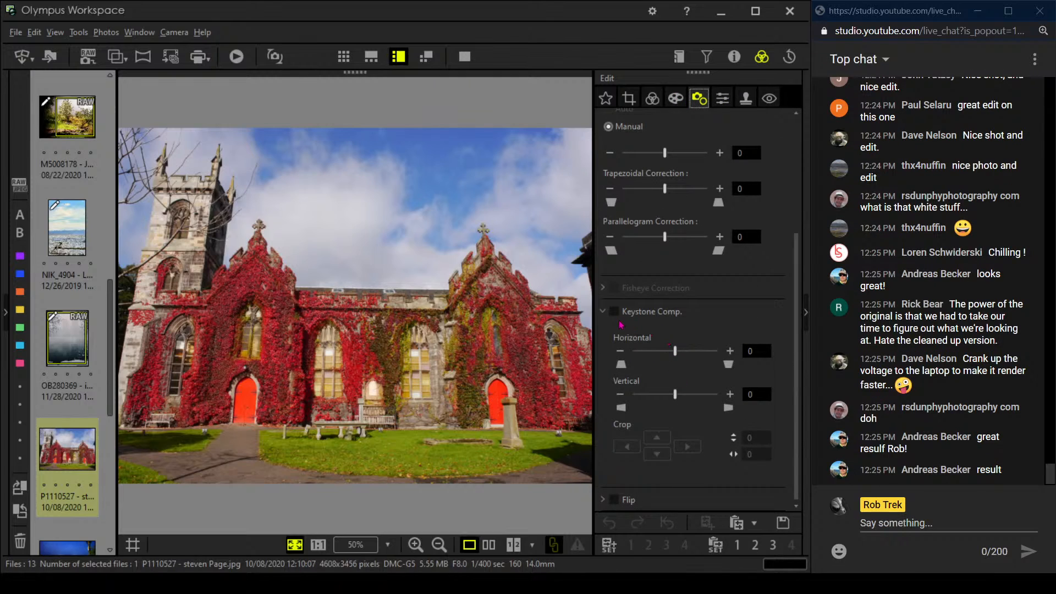
pyautogui.click(614, 317)
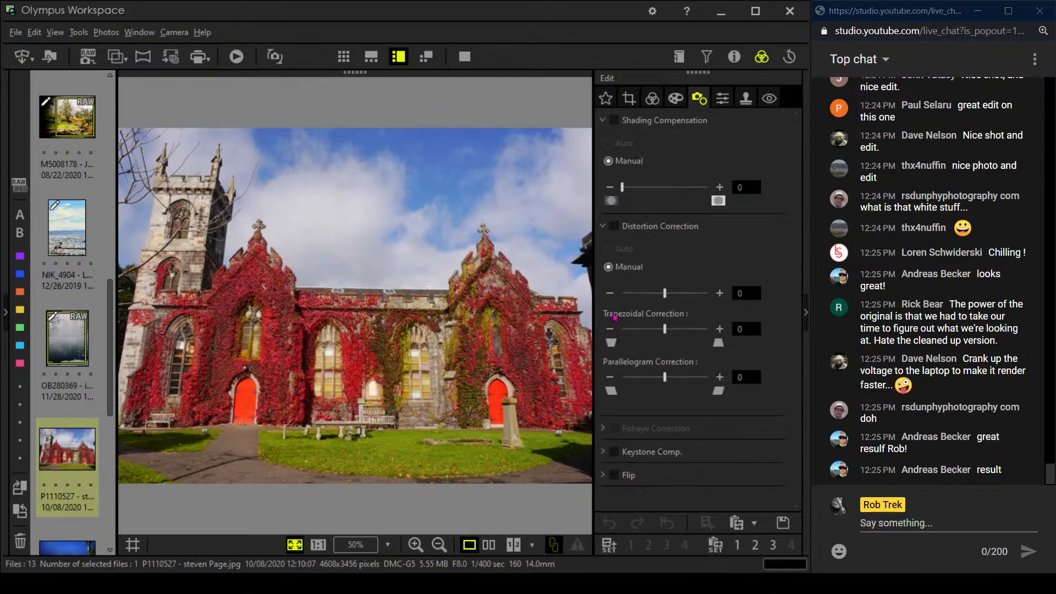
pyautogui.click(603, 453)
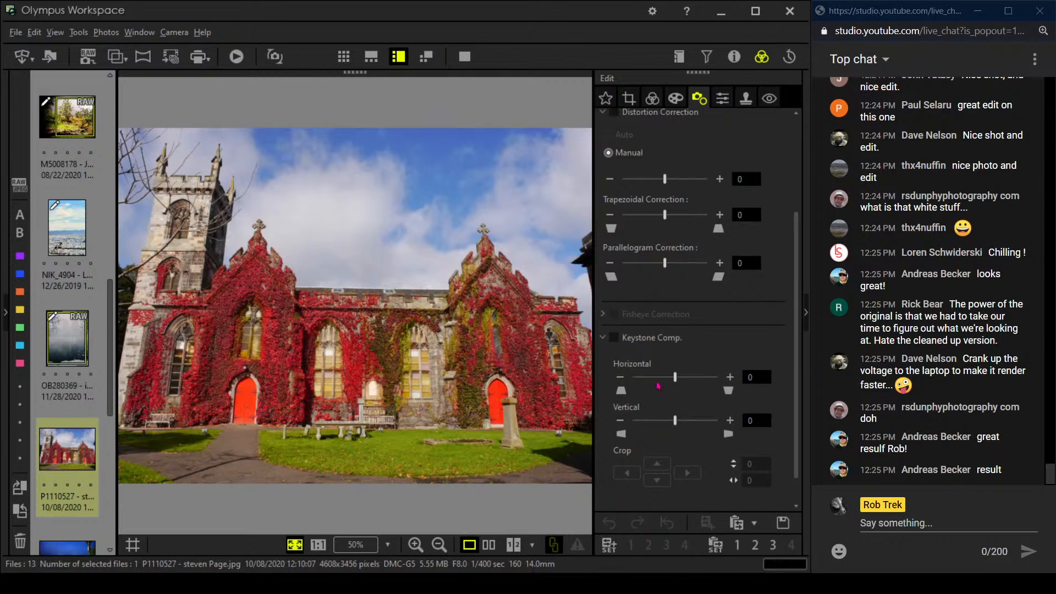
pyautogui.click(613, 337)
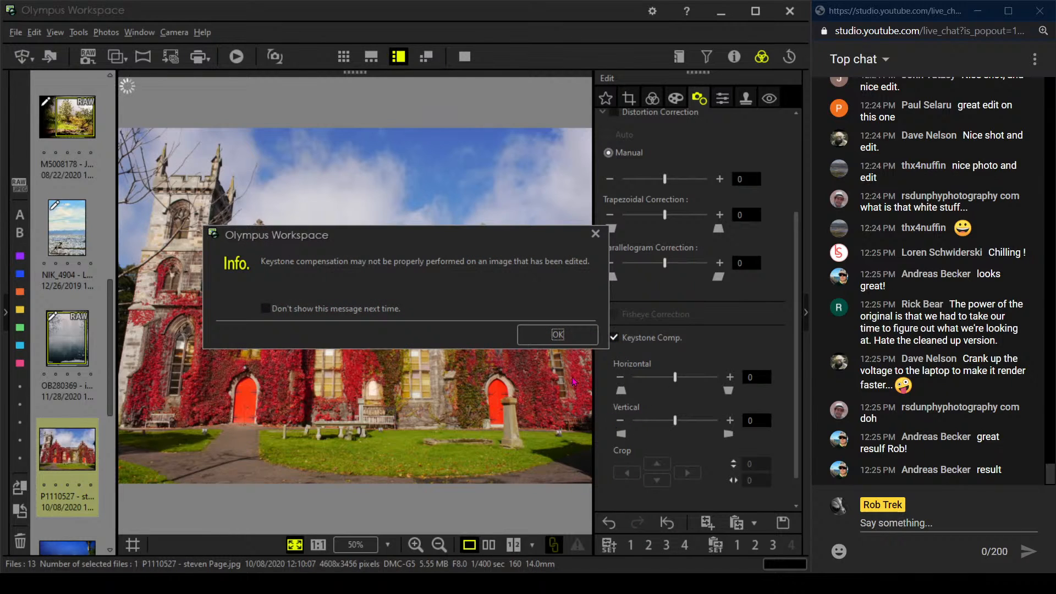
pyautogui.click(558, 336)
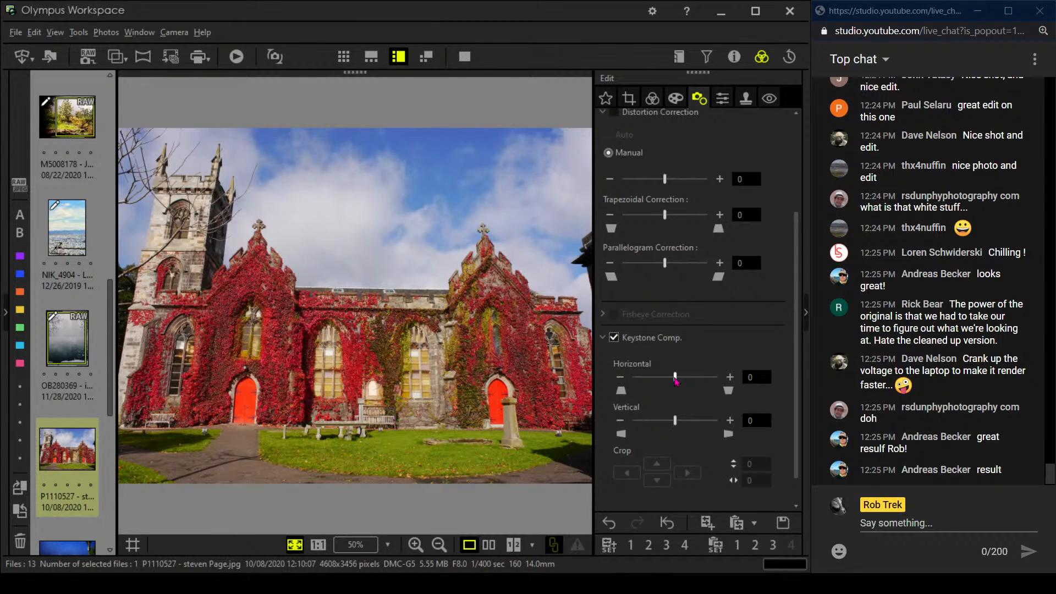
pyautogui.moveTo(677, 379); pyautogui.dragTo(693, 379)
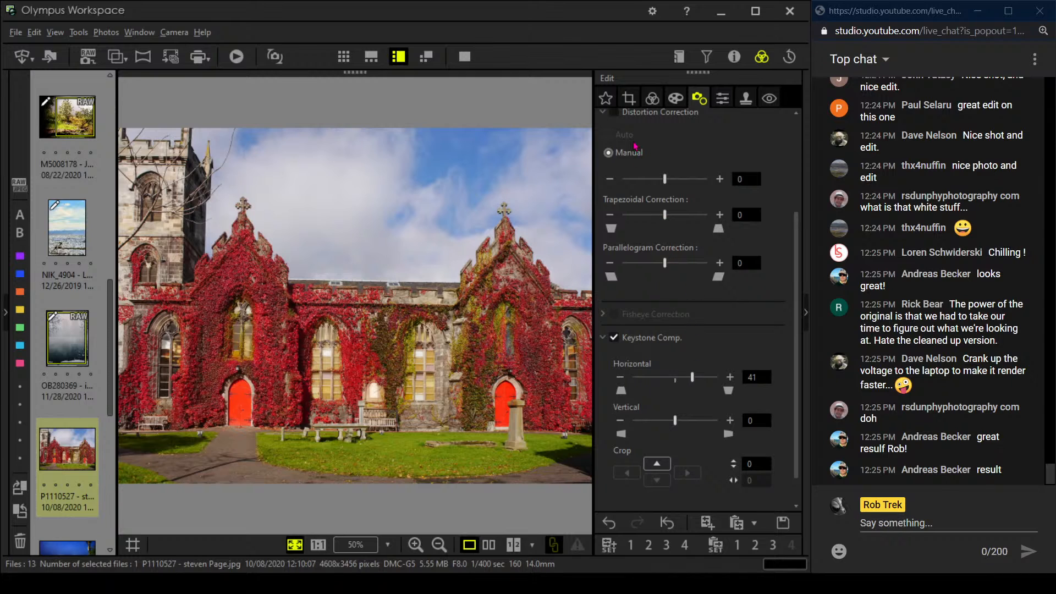
# Straighten the church photo by setting the crop's tilt adjustment to -0.6.
pyautogui.click(629, 98)
pyautogui.click(616, 249)
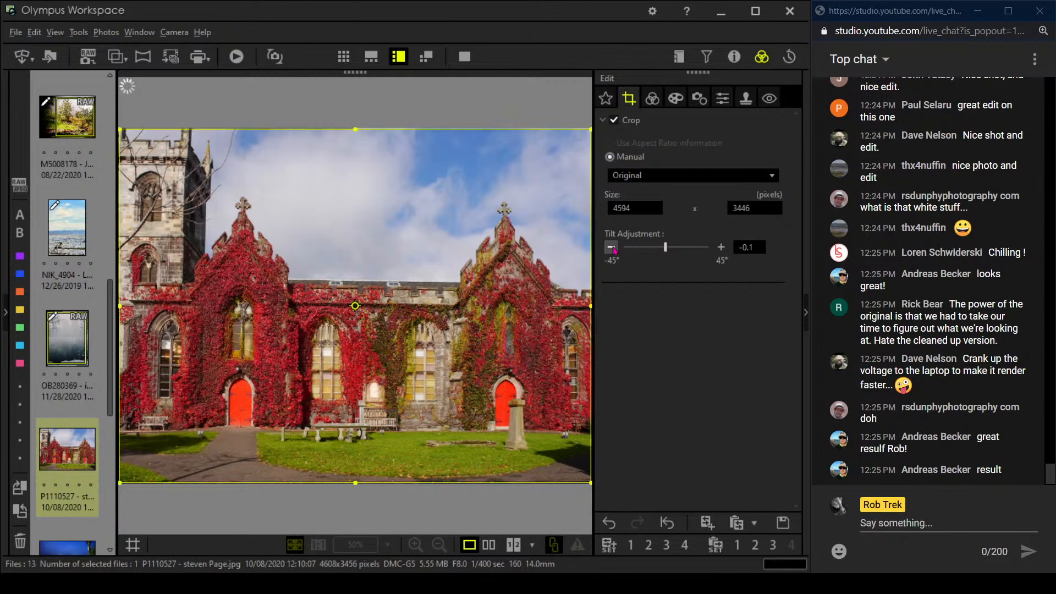
pyautogui.click(615, 250)
pyautogui.click(611, 247)
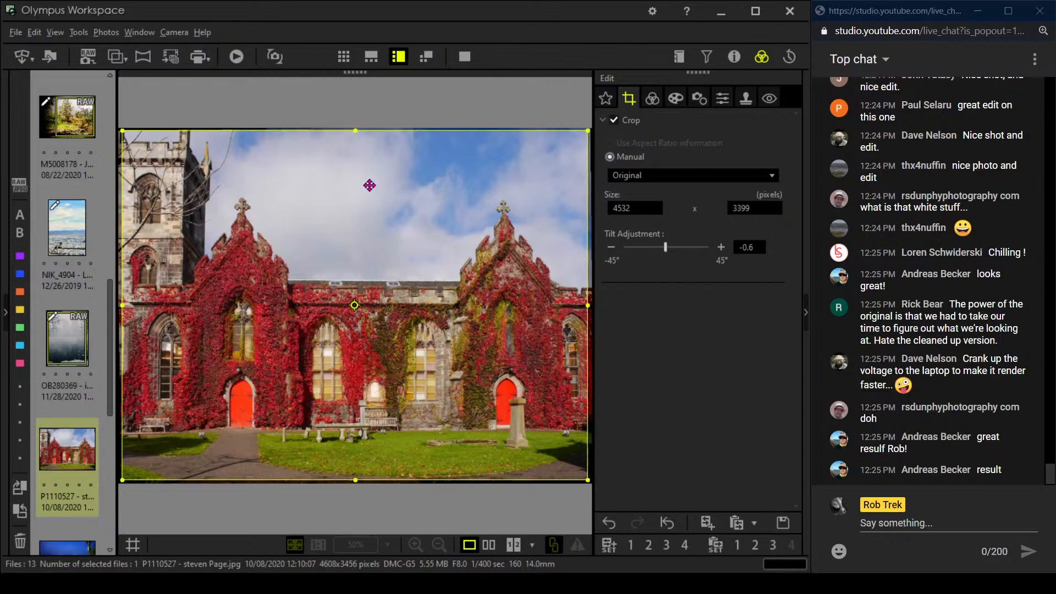
# Crop the church photo to trim its left edge and upper sky, with the tilt adjustment at -0.8.
pyautogui.moveTo(124, 131); pyautogui.dragTo(166, 171)
pyautogui.click(652, 98)
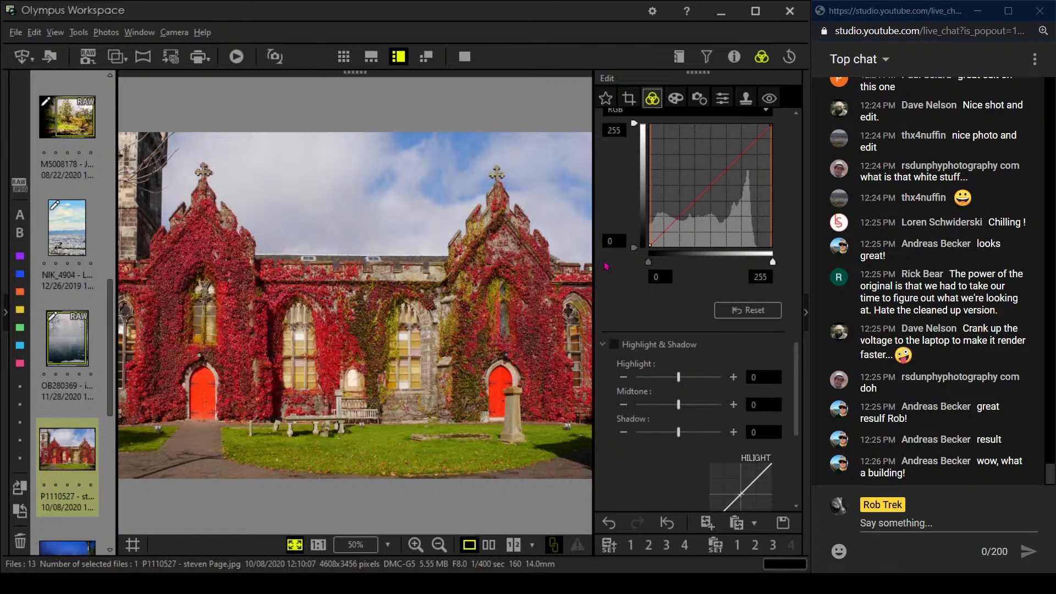
pyautogui.click(629, 98)
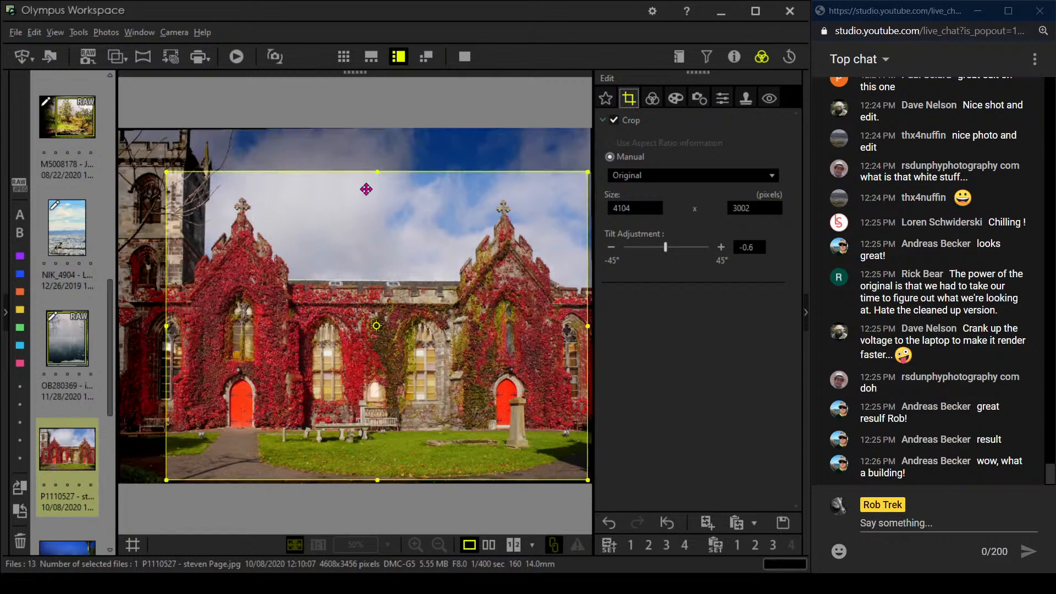
pyautogui.moveTo(163, 175); pyautogui.dragTo(143, 162)
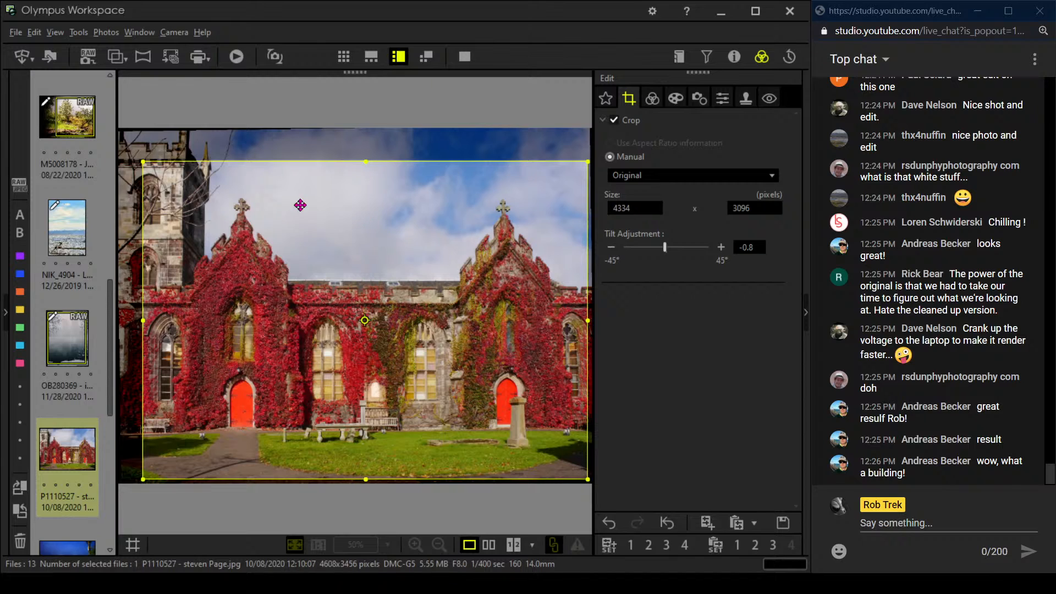
pyautogui.moveTo(142, 161); pyautogui.dragTo(146, 166)
pyautogui.click(652, 99)
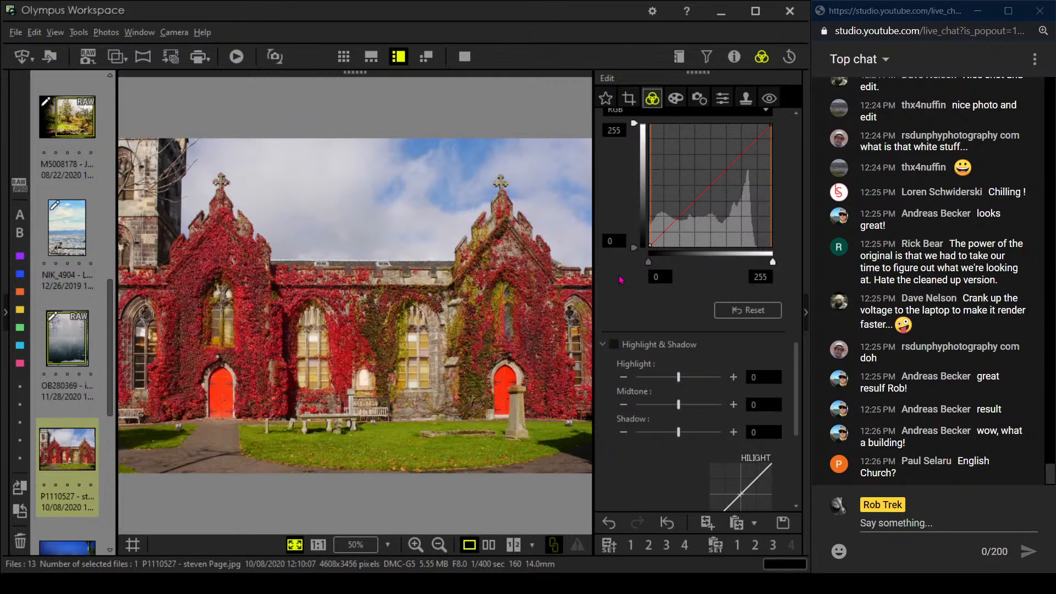
# In the church photo's Adjust Color saturation settings, turn off All colors and set red color 2 to -3.
pyautogui.click(674, 98)
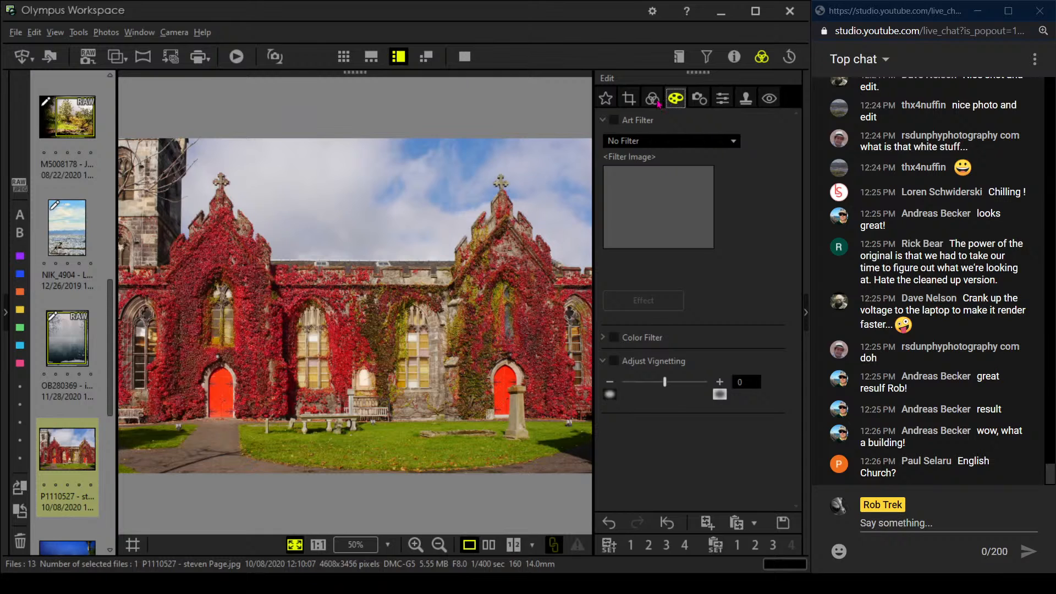
pyautogui.click(652, 99)
pyautogui.scroll(-5, 668, 335)
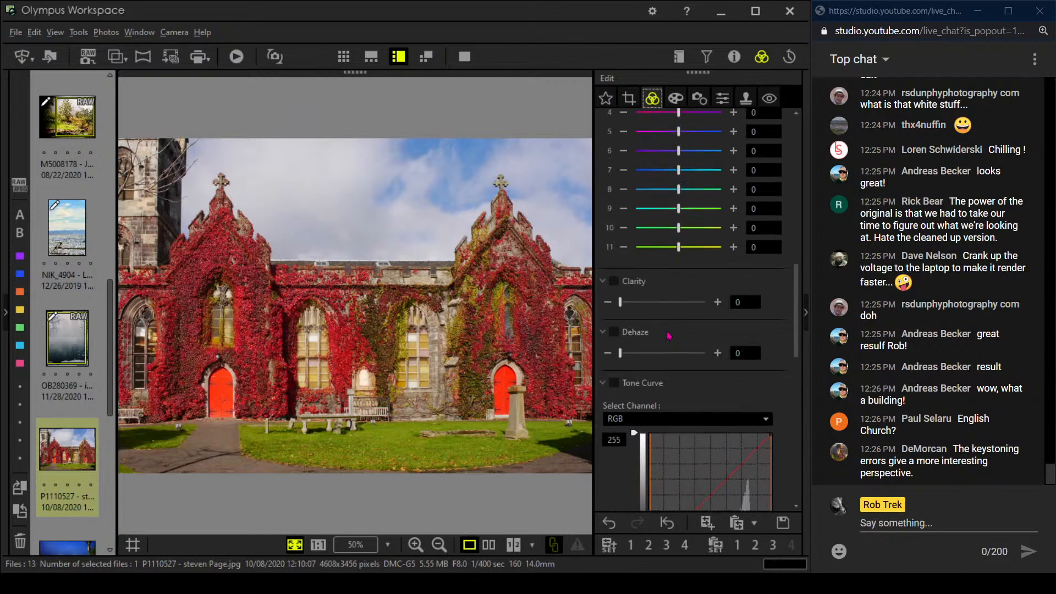
pyautogui.scroll(6, 668, 335)
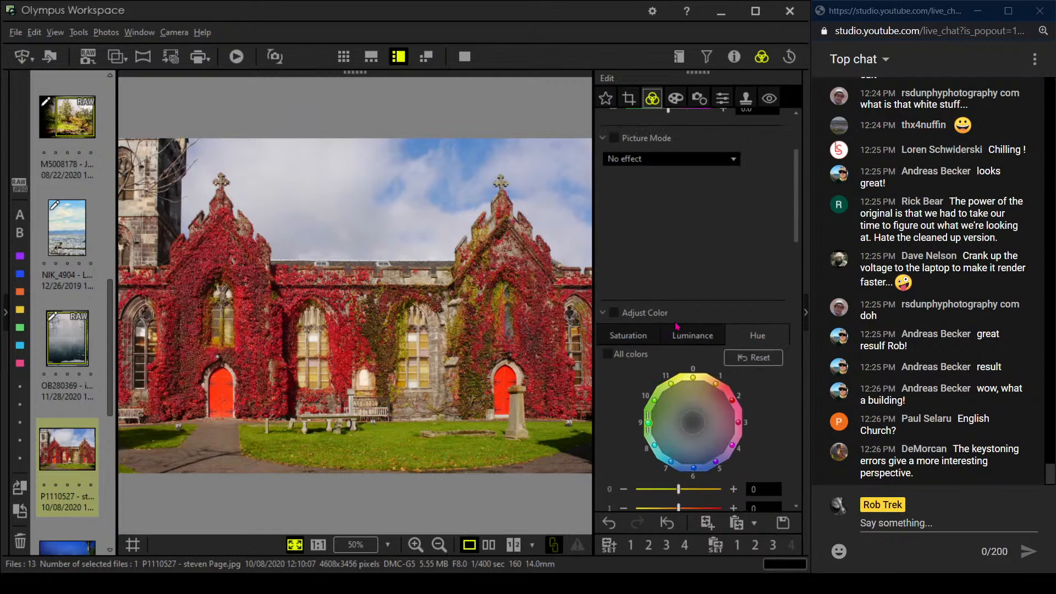
pyautogui.click(639, 334)
pyautogui.scroll(-5, 639, 333)
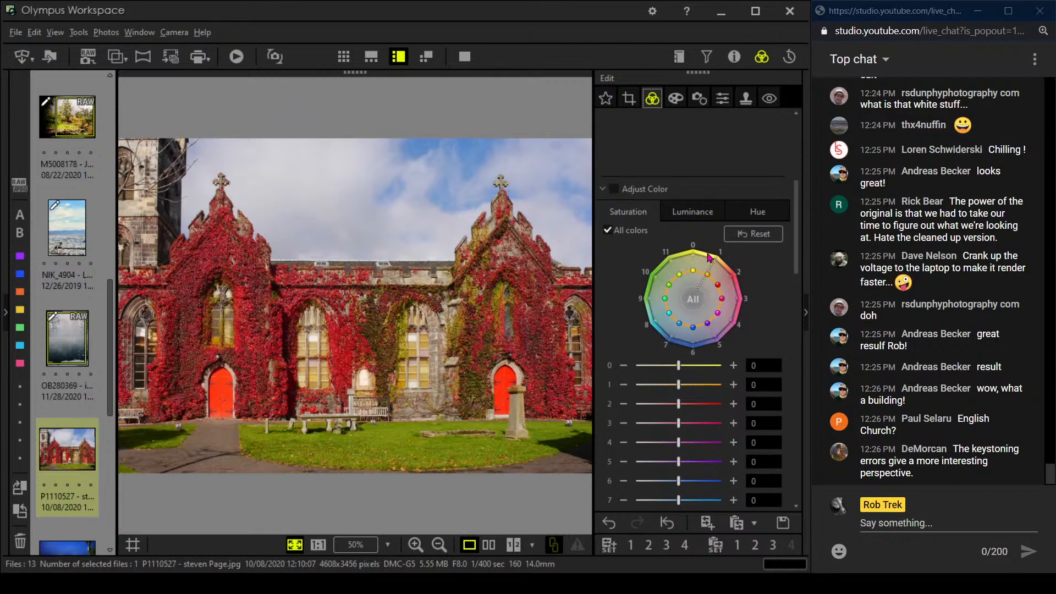
pyautogui.click(621, 235)
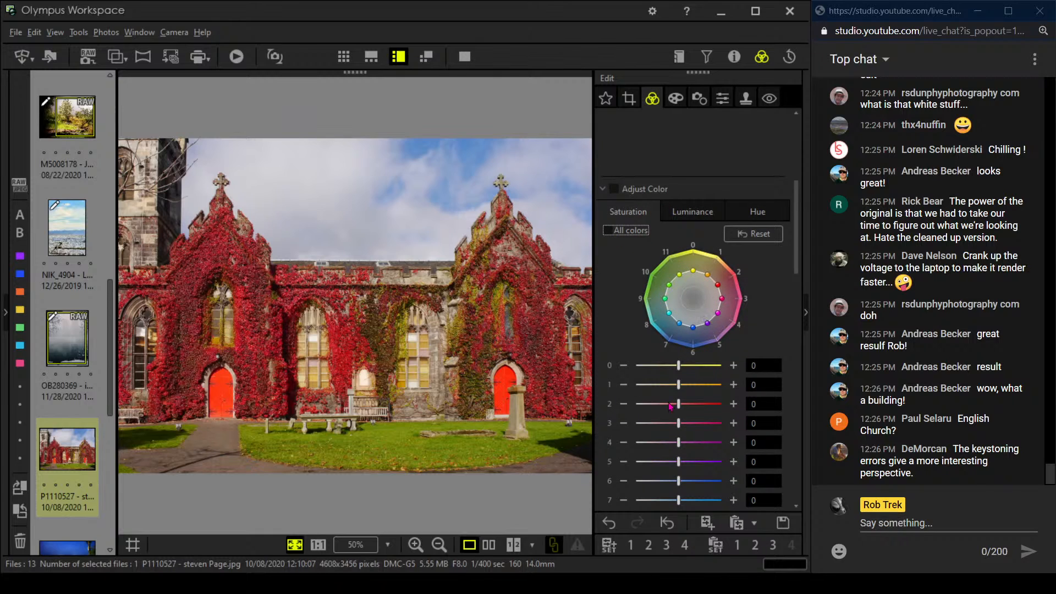
pyautogui.click(624, 405)
pyautogui.click(624, 405)
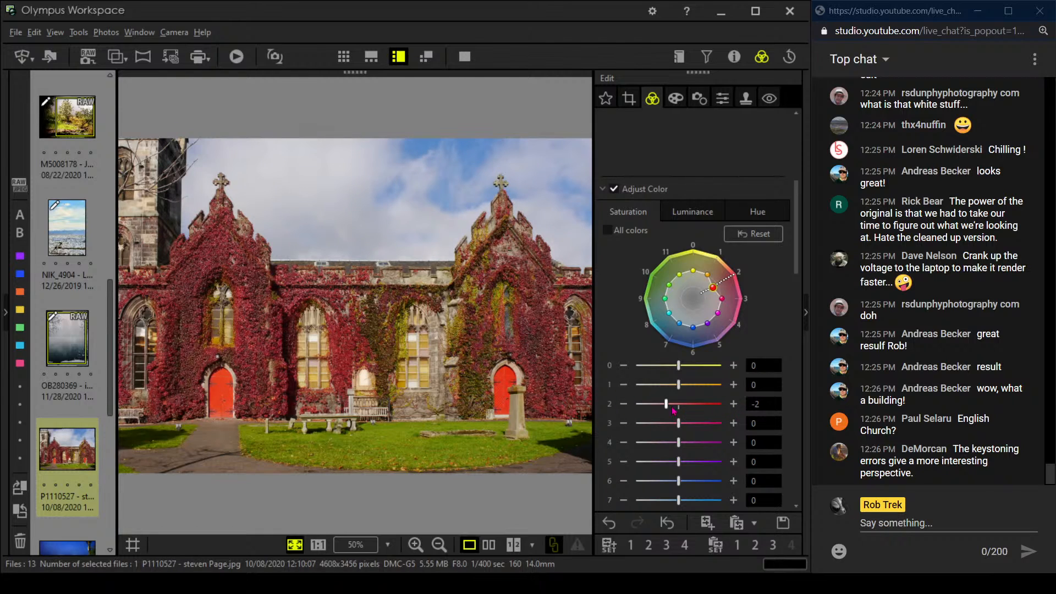
pyautogui.click(626, 405)
# Set the Adjust Color saturation of color 3 to 2, color 1 to 2 and yellow color 0 to 4.
pyautogui.click(733, 423)
pyautogui.click(733, 423)
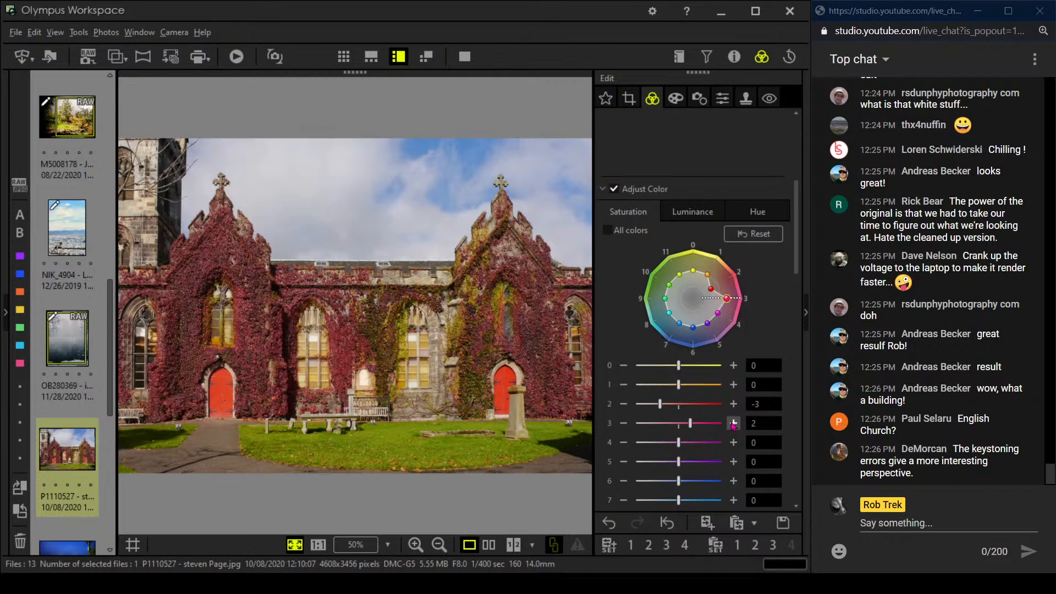
pyautogui.click(733, 384)
pyautogui.click(733, 384)
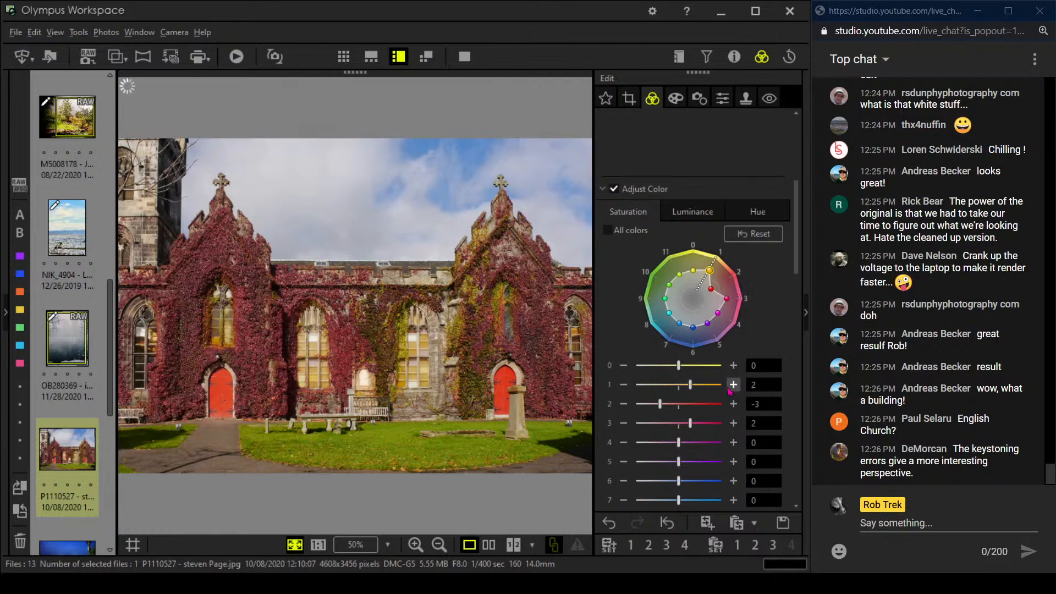
pyautogui.click(731, 365)
pyautogui.click(731, 365)
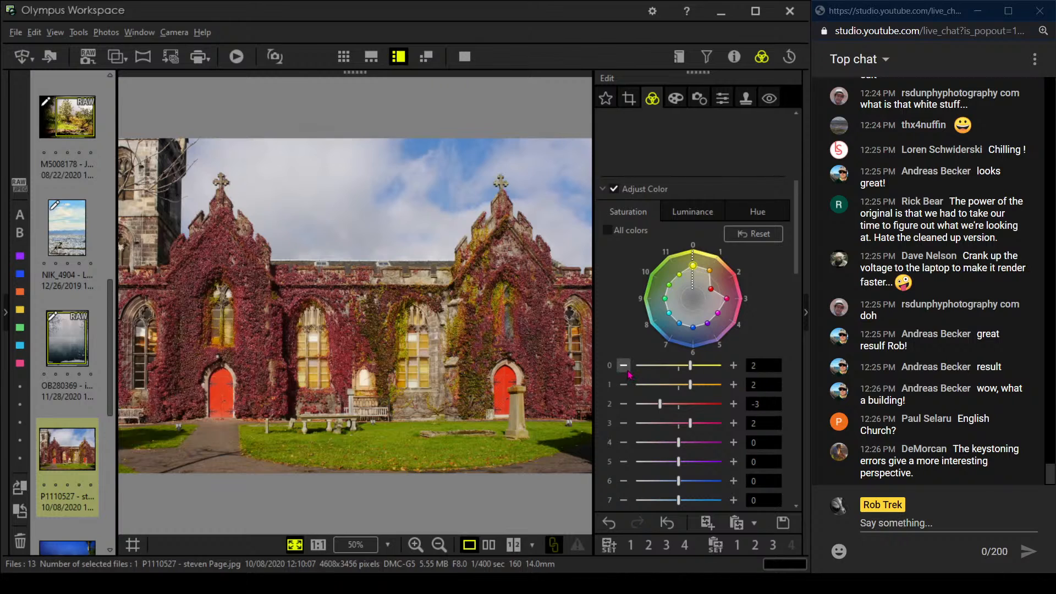
pyautogui.click(733, 366)
pyautogui.click(733, 365)
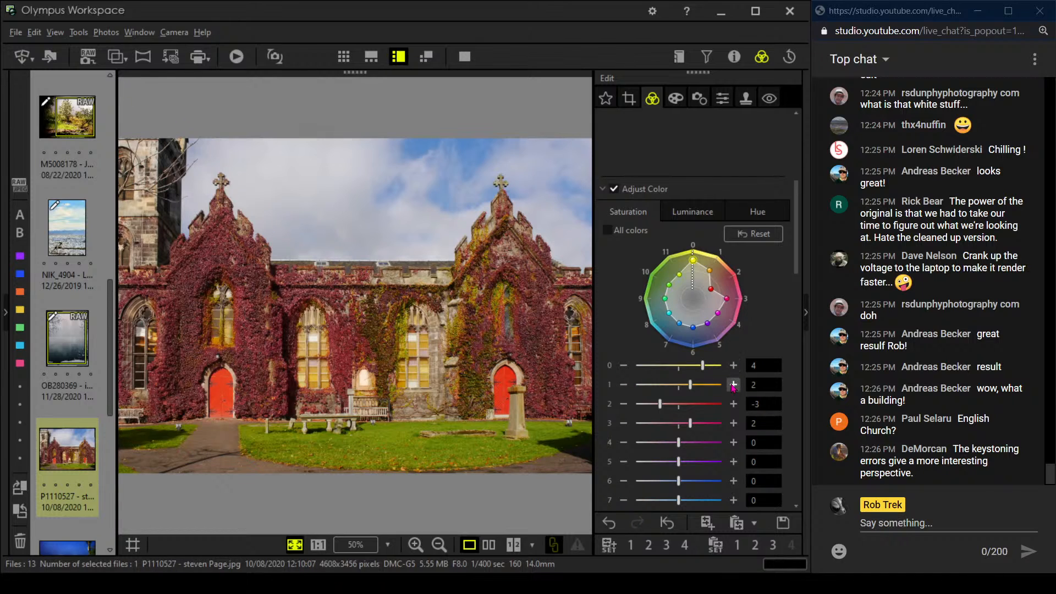
# Refine the Adjust Color saturation by setting color 1 to 5, colors 3 and 4 to 1, and red color 2 to -2.
pyautogui.click(733, 385)
pyautogui.click(733, 385)
pyautogui.click(733, 384)
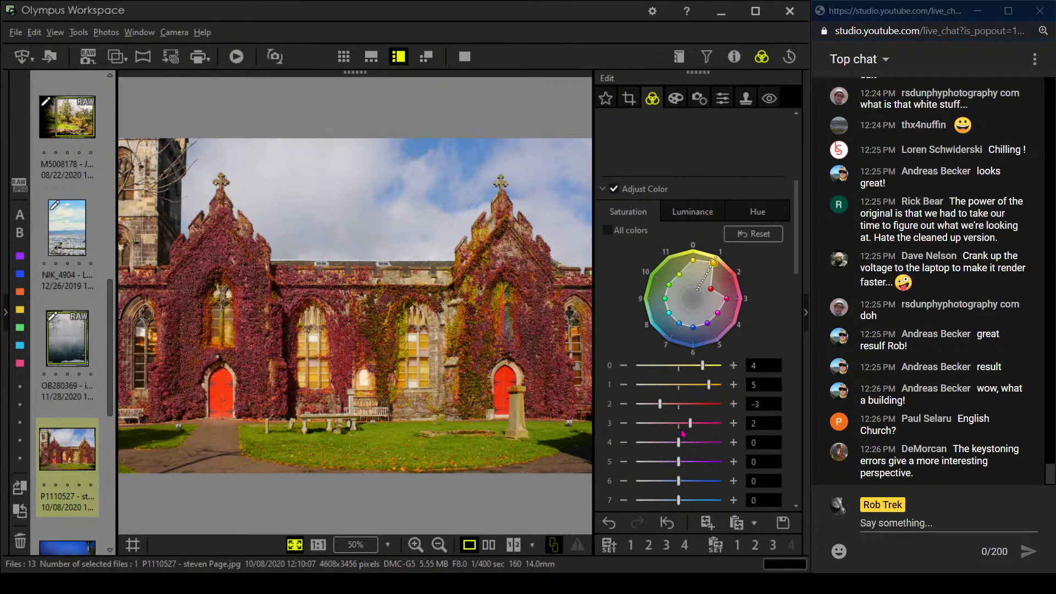
pyautogui.click(623, 424)
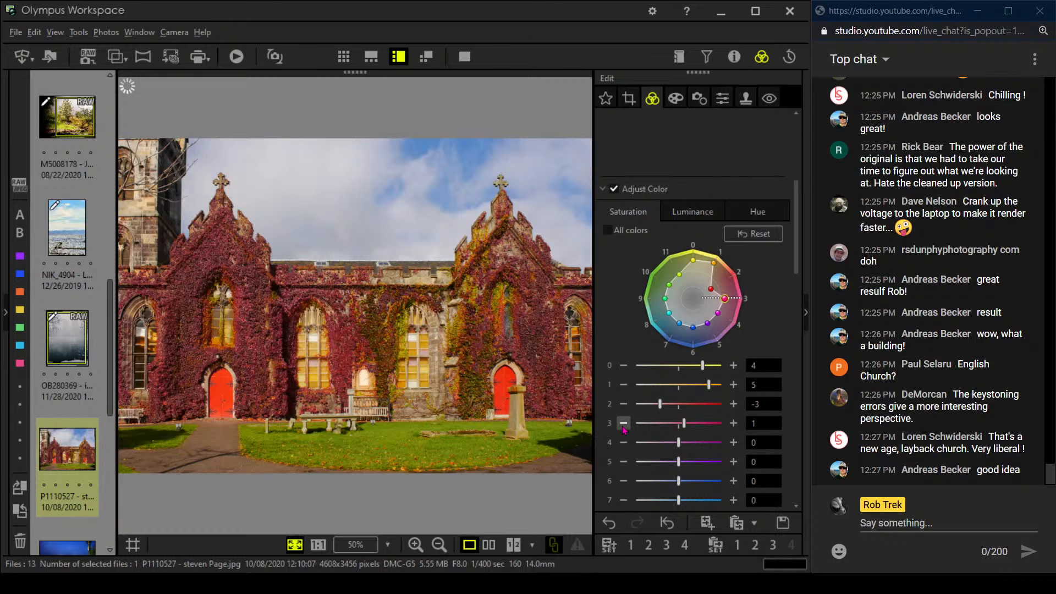
pyautogui.click(733, 442)
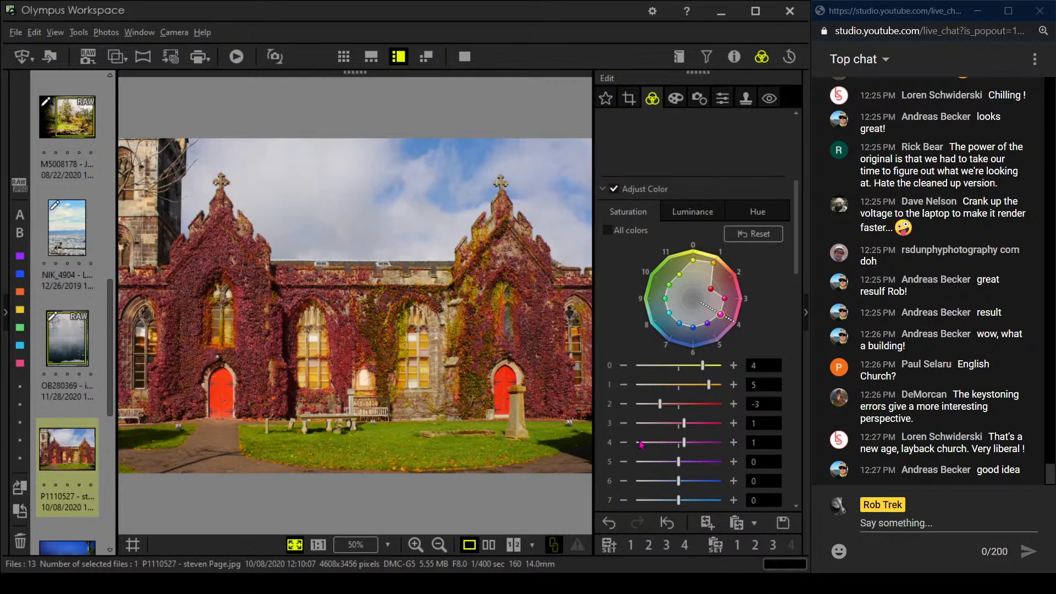
pyautogui.click(733, 404)
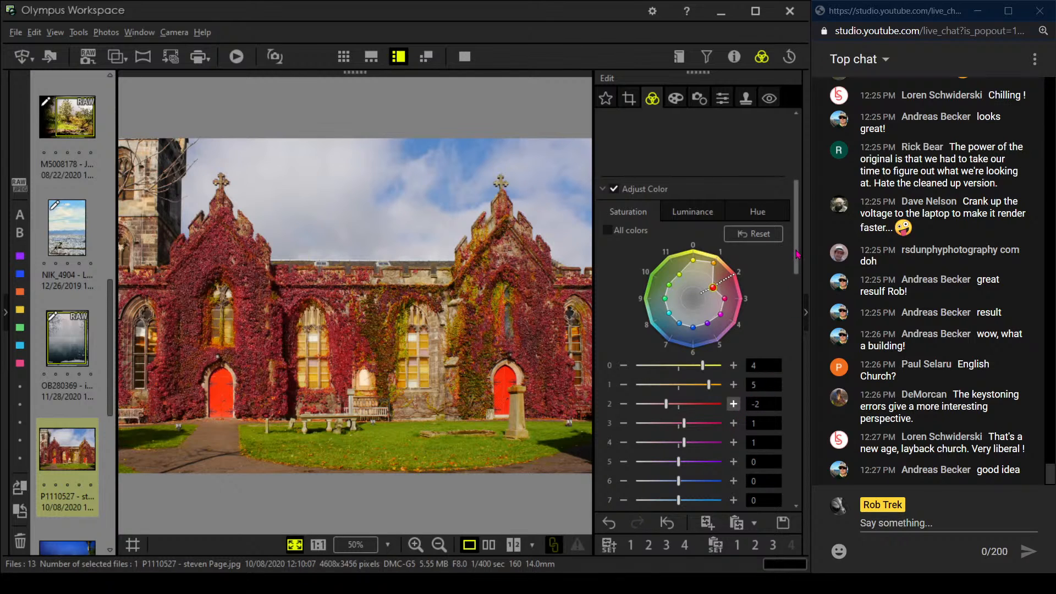
# Shape the church photo's RGB tone curve into a gentle S, darkening the shadows and brightening the highlights.
pyautogui.moveTo(797, 254); pyautogui.dragTo(782, 365)
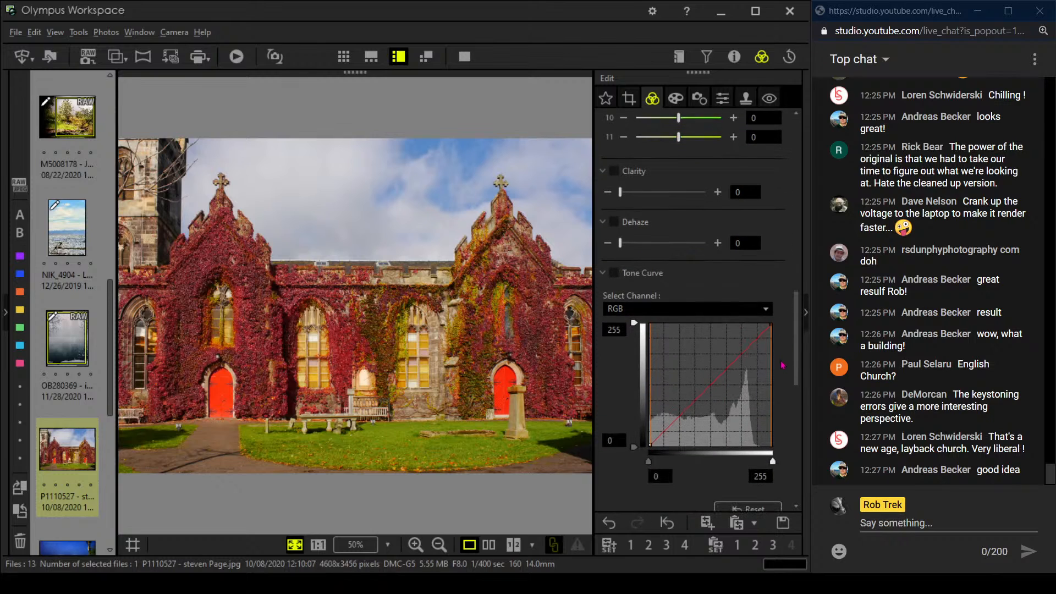
pyautogui.click(658, 438)
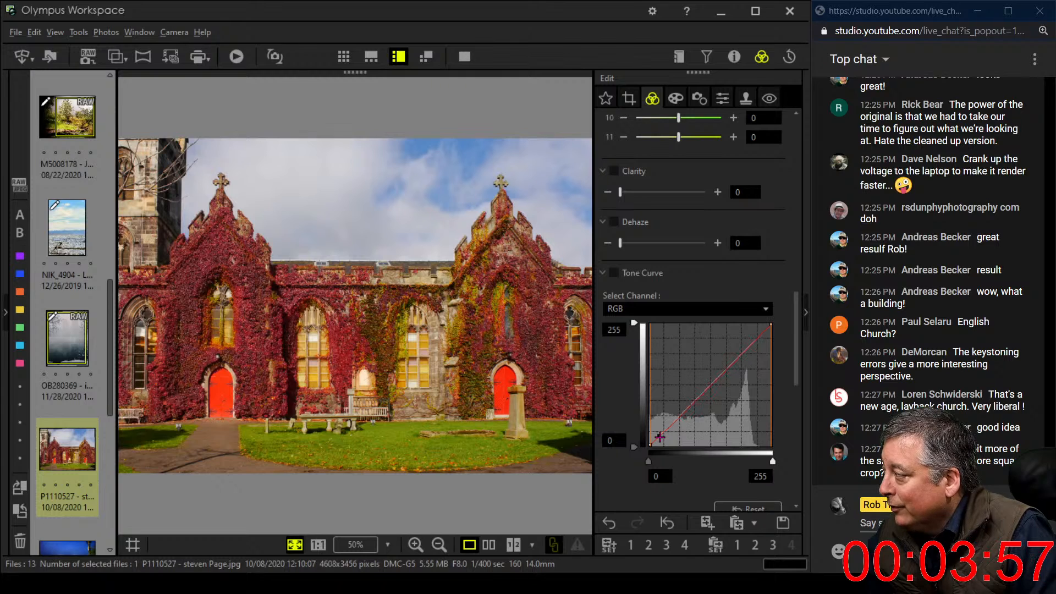
pyautogui.moveTo(658, 438); pyautogui.dragTo(729, 359)
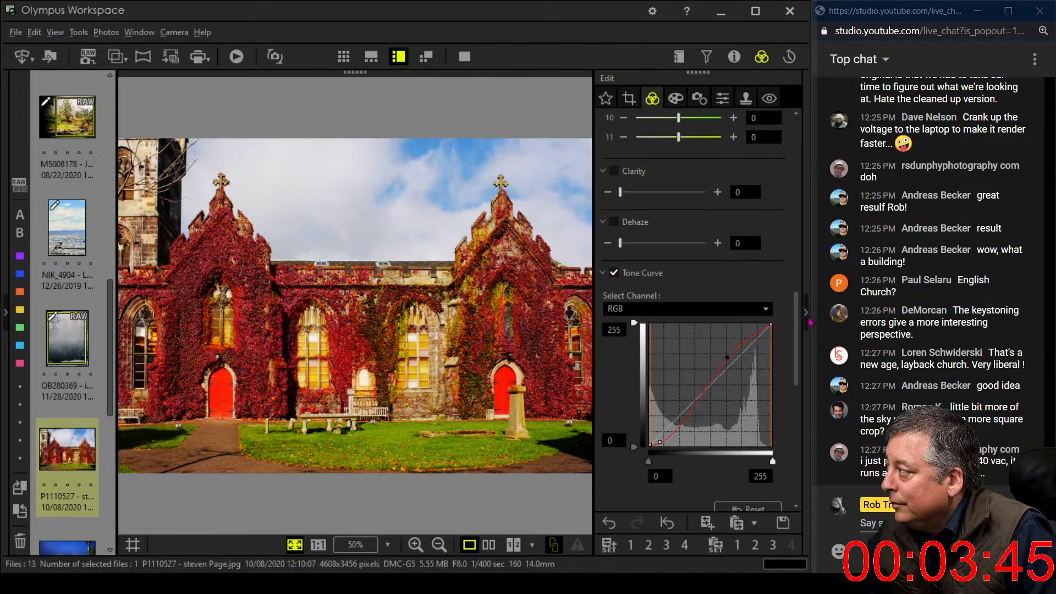
# Reduce the church photo's overall Saturation to -10.
pyautogui.moveTo(797, 334); pyautogui.dragTo(797, 452)
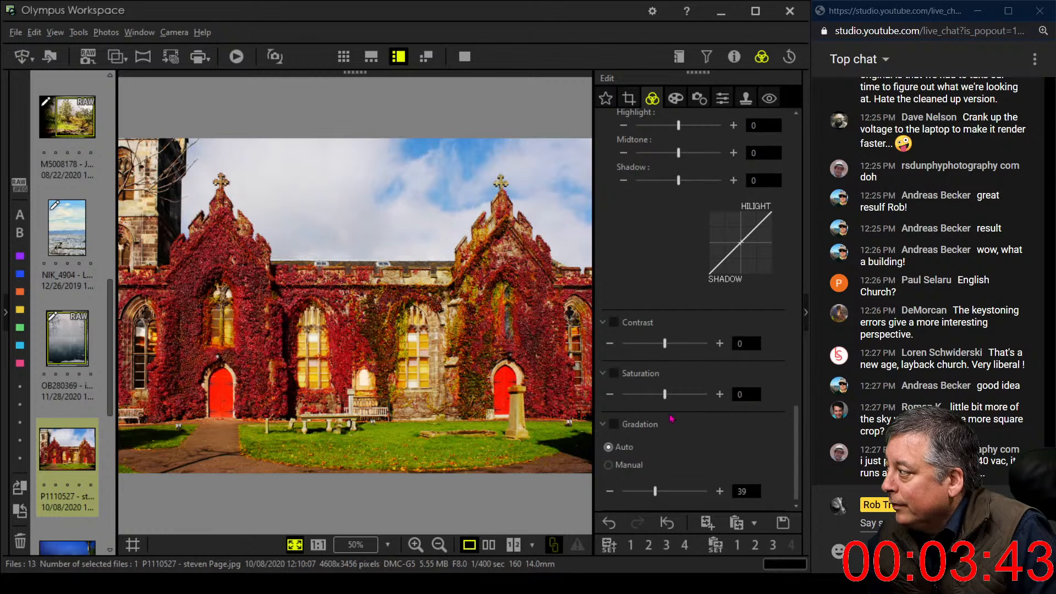
pyautogui.moveTo(667, 397); pyautogui.dragTo(661, 397)
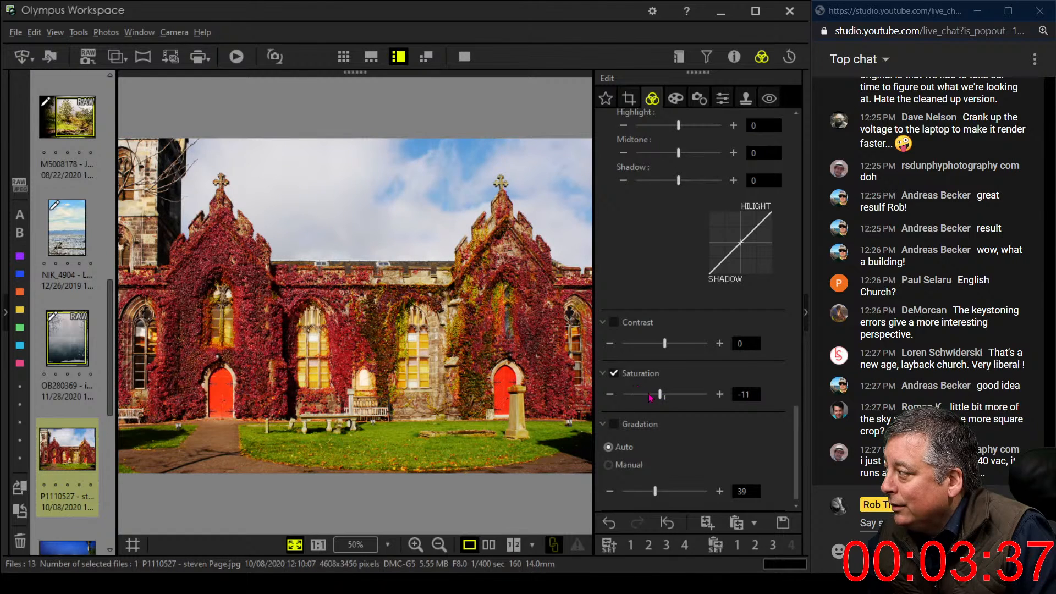
pyautogui.click(661, 396)
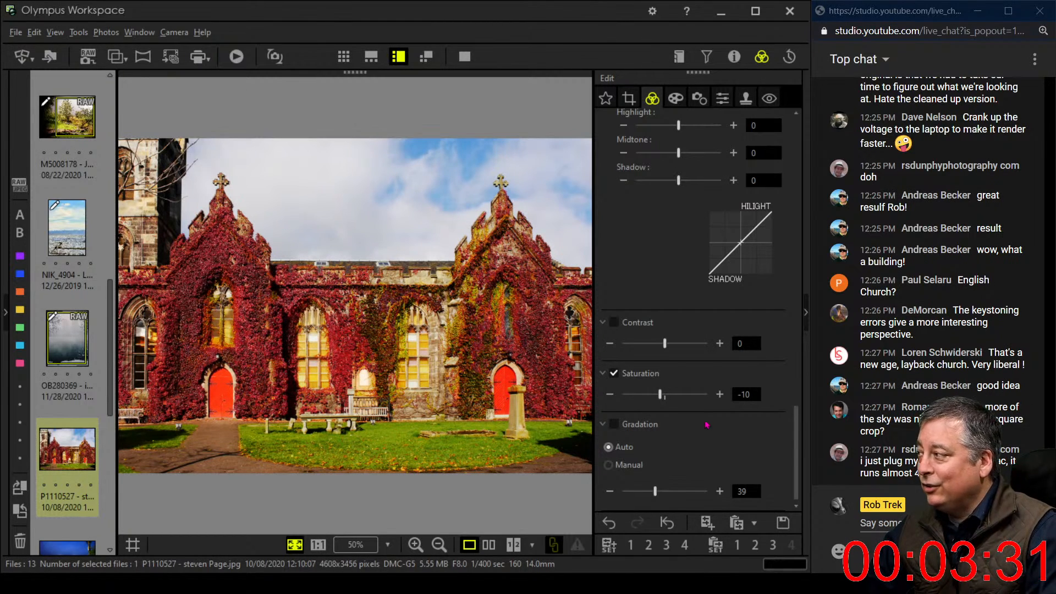
# Set both the saturation and the luminance of red color 2 to -1 in Adjust Color.
pyautogui.scroll(3, 801, 402)
pyautogui.moveTo(800, 398); pyautogui.dragTo(807, 221)
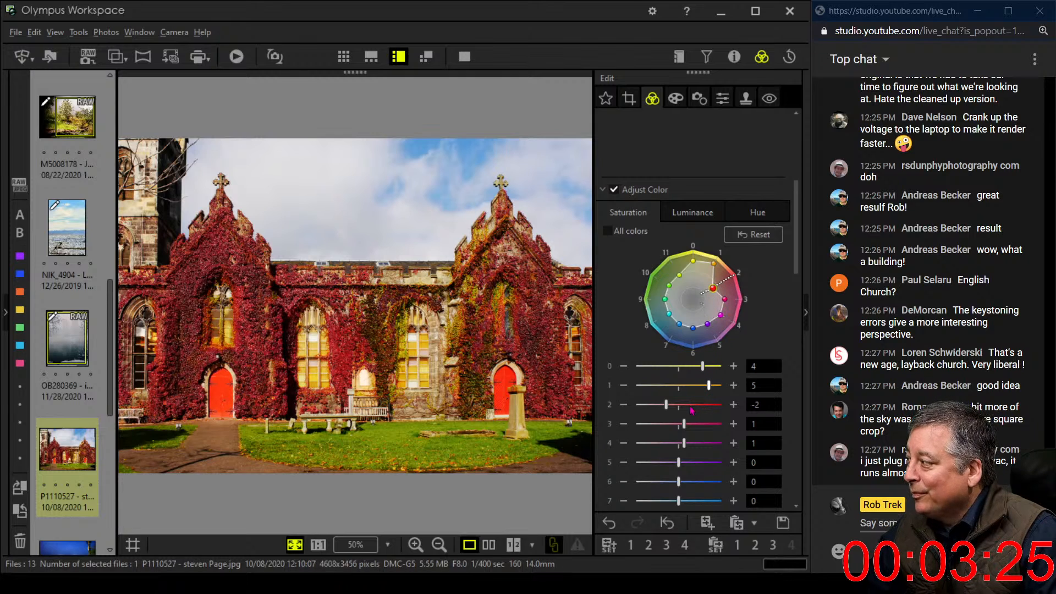
pyautogui.click(732, 404)
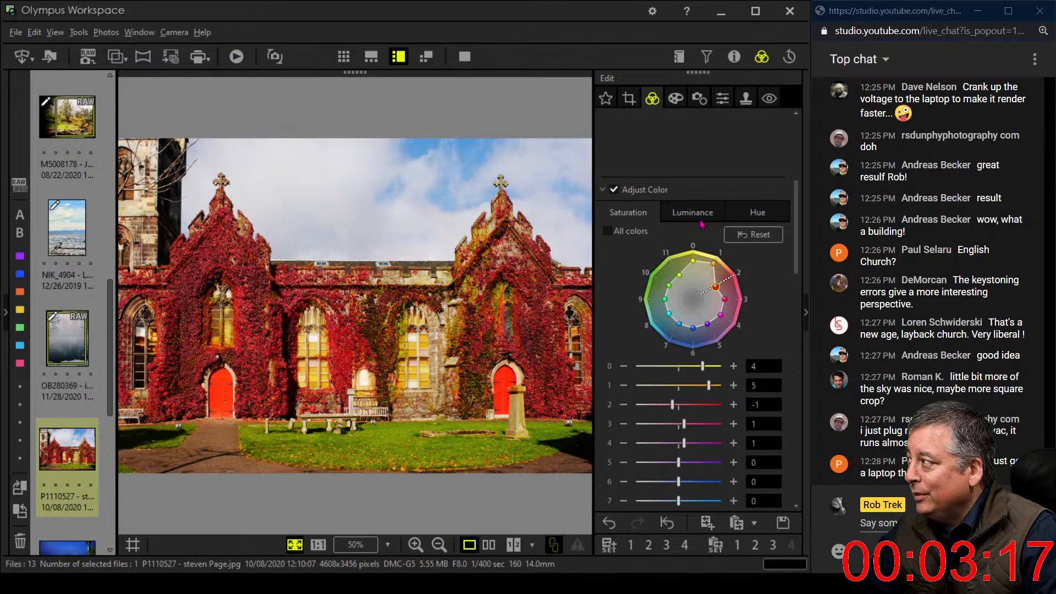
pyautogui.click(700, 218)
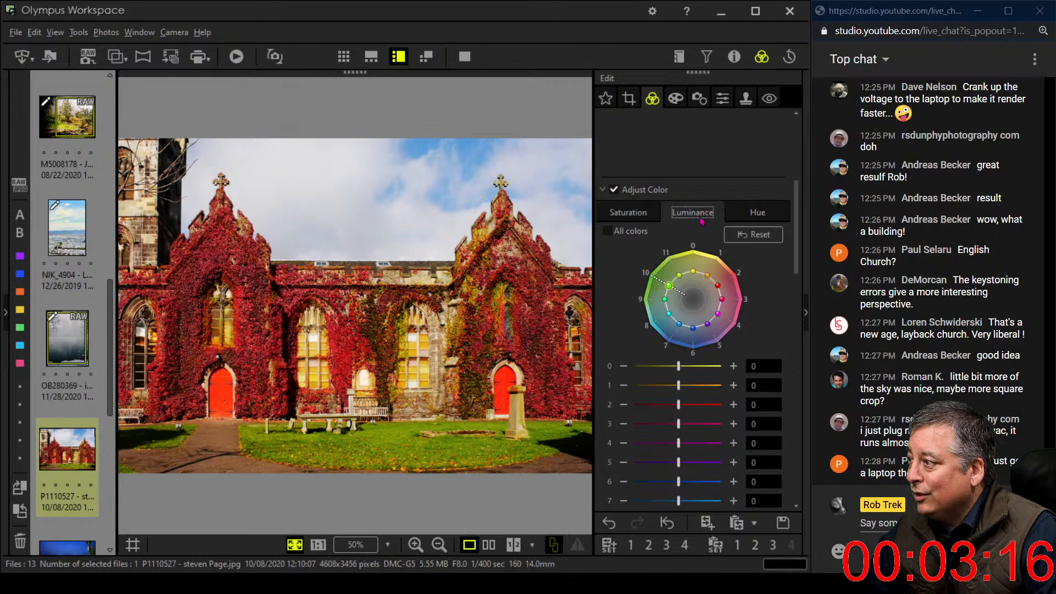
pyautogui.click(623, 404)
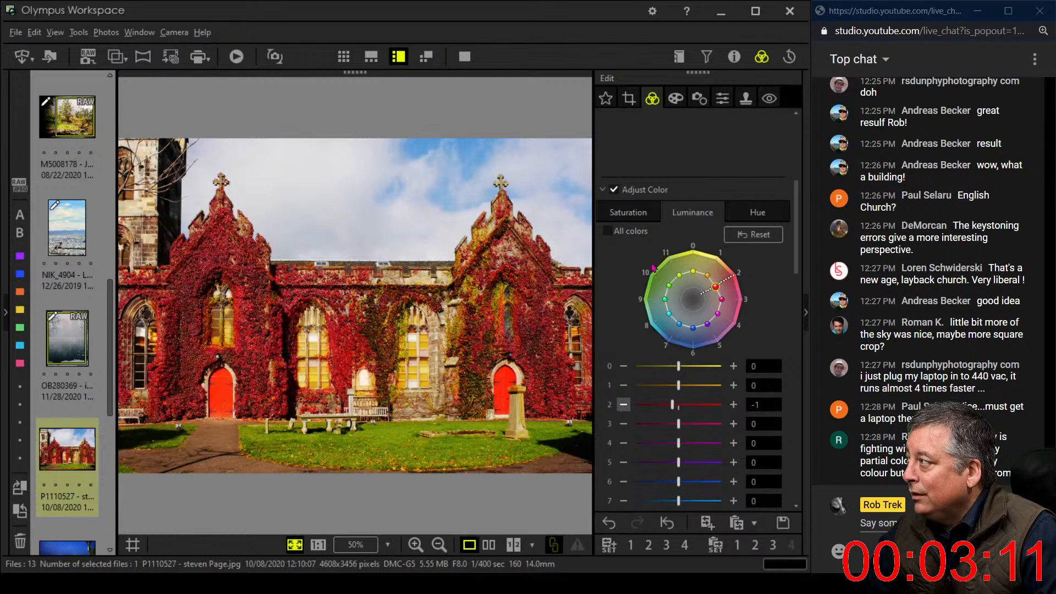
# Apply Dehaze at 16 and Clarity at 7 to the church photo.
pyautogui.click(675, 98)
pyautogui.click(651, 96)
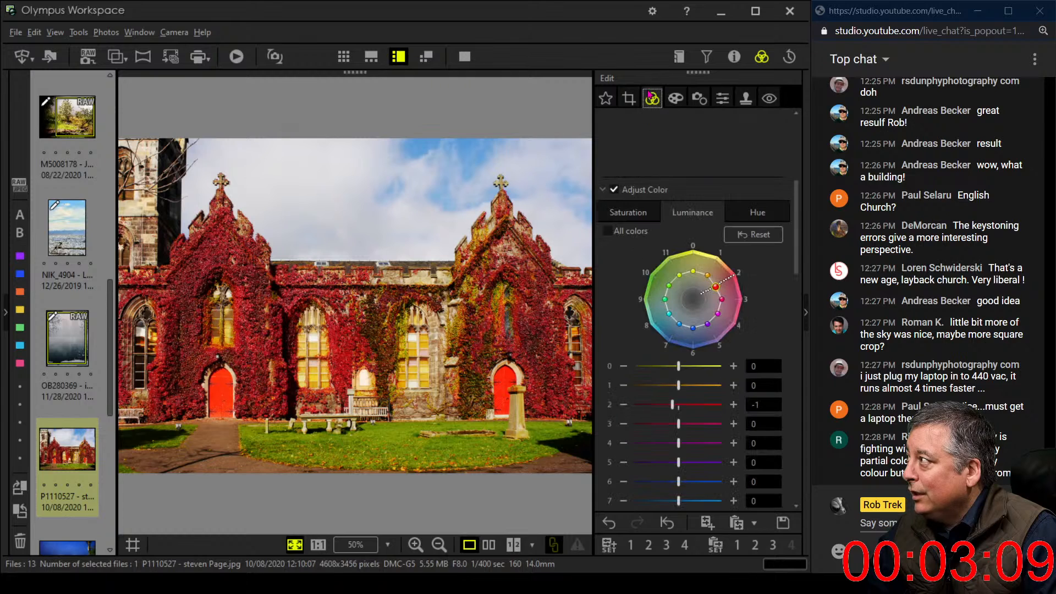
pyautogui.moveTo(796, 197); pyautogui.dragTo(802, 297)
pyautogui.moveTo(624, 298); pyautogui.dragTo(636, 299)
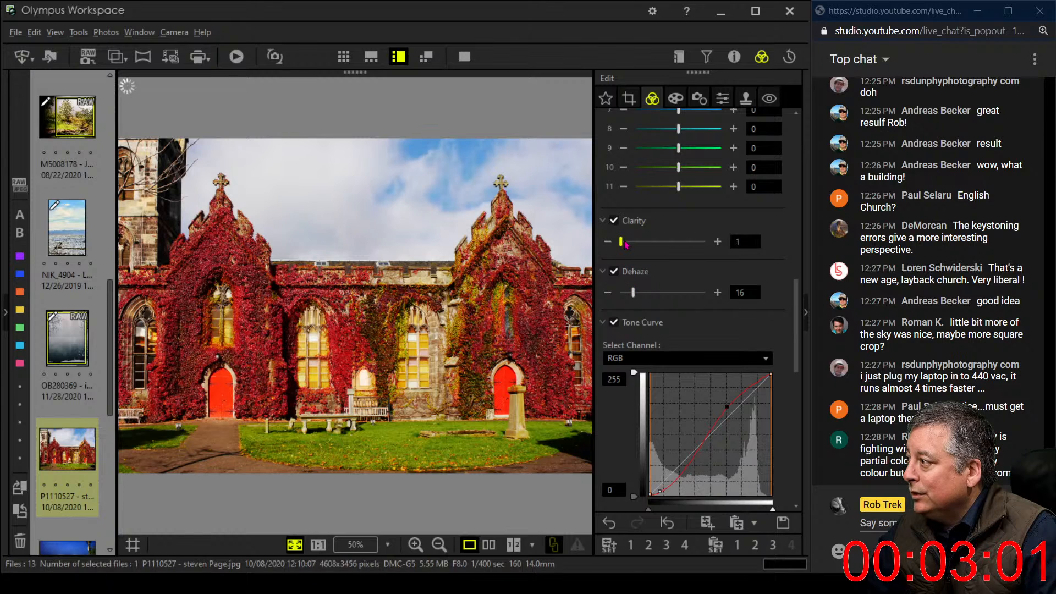
pyautogui.moveTo(624, 243); pyautogui.dragTo(626, 244)
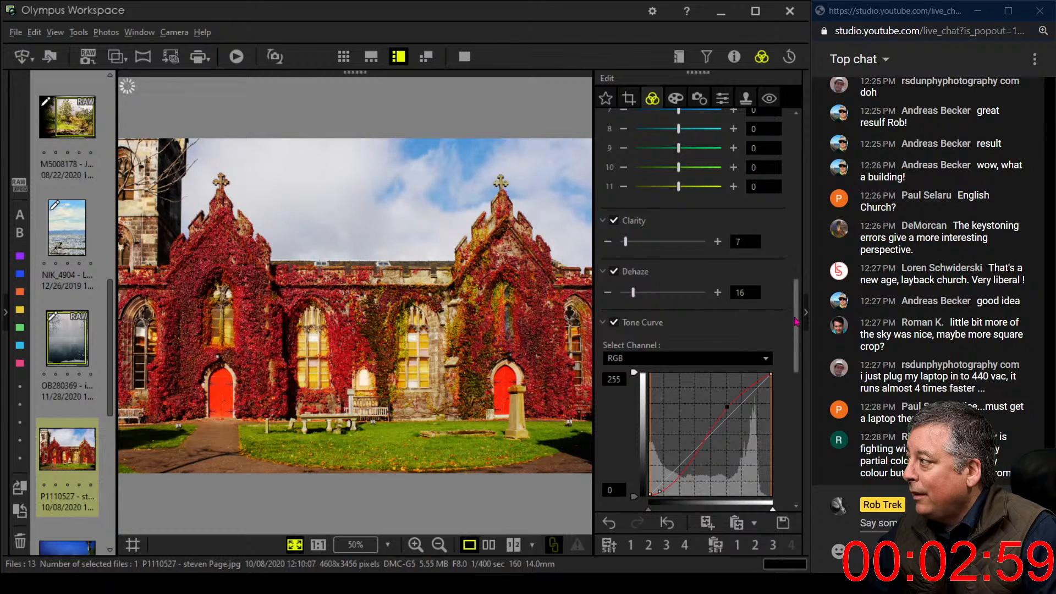
# Set the Adjust Color luminance of colors 0 and 1 to -2, and compare the edit side by side with the original.
pyautogui.scroll(8, 783, 308)
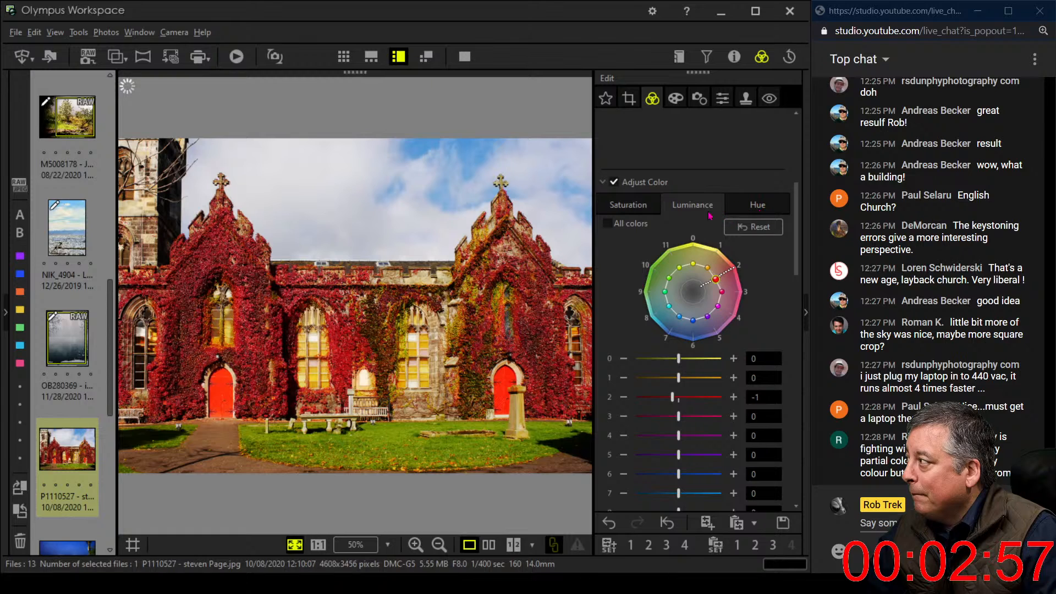
pyautogui.moveTo(707, 268); pyautogui.dragTo(694, 270)
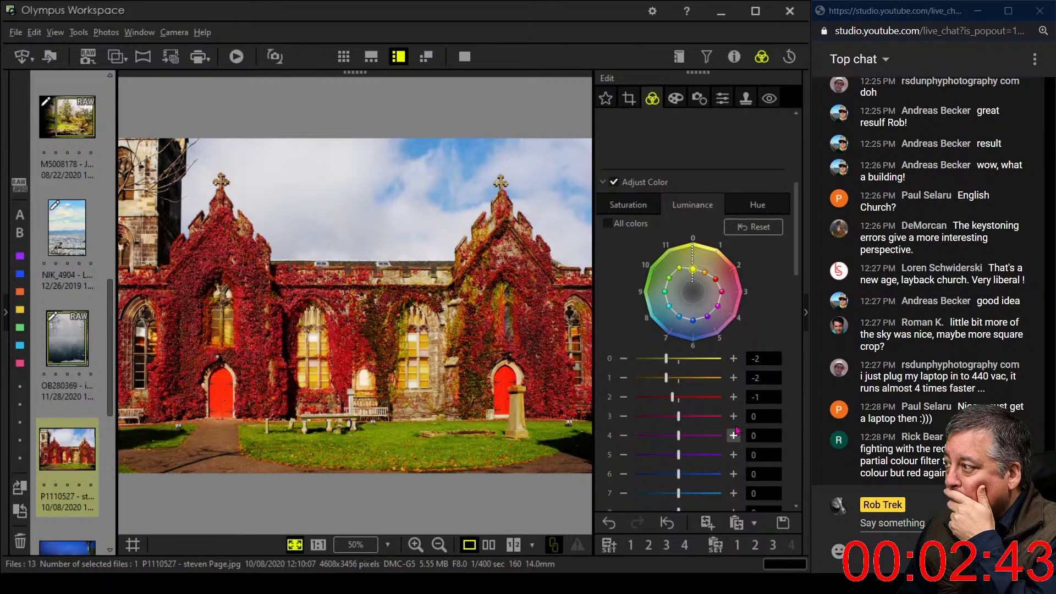
pyautogui.click(487, 545)
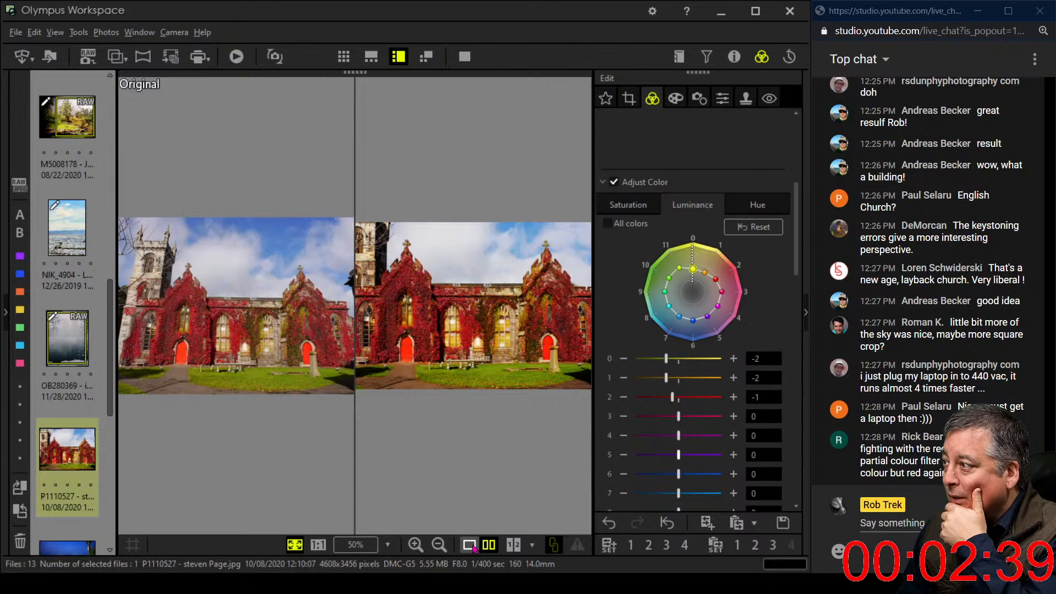
pyautogui.click(471, 545)
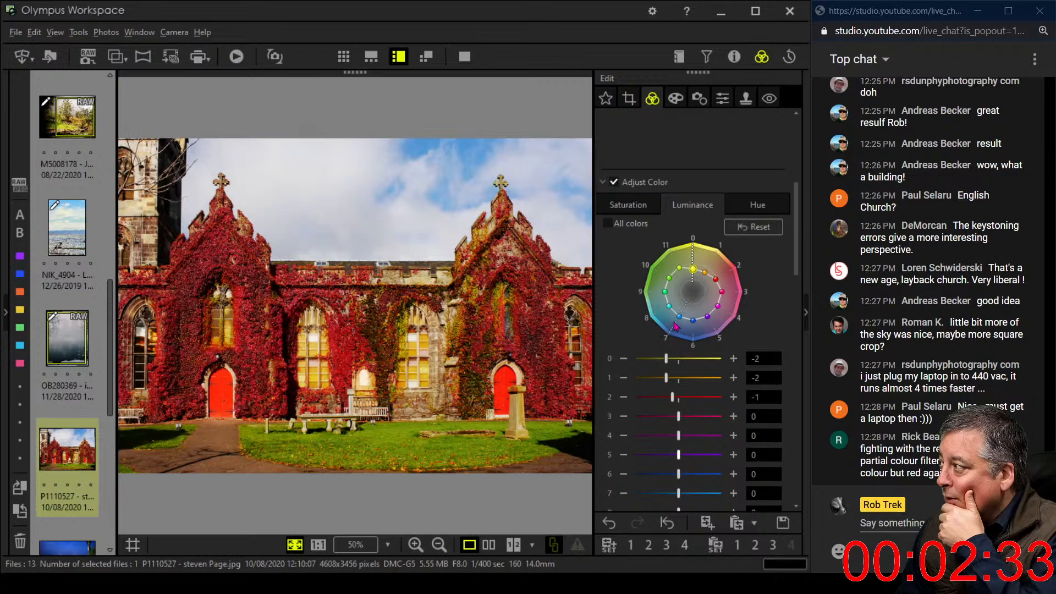
# Set the Adjust Color hue of colors 10 and 11 to -1 and of colors 8 and 9 to 1.
pyautogui.click(646, 208)
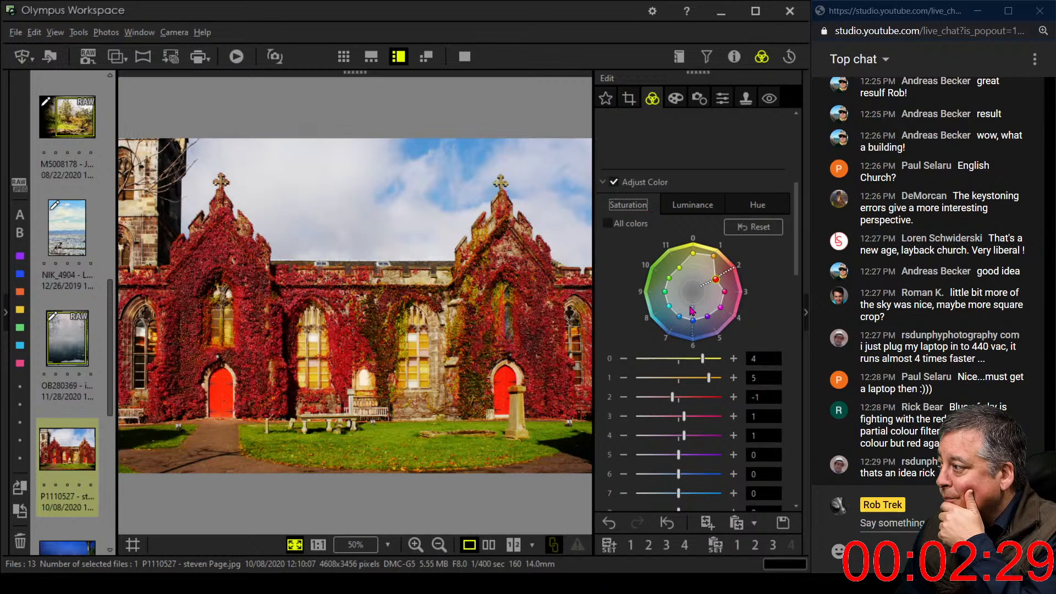
pyautogui.click(747, 205)
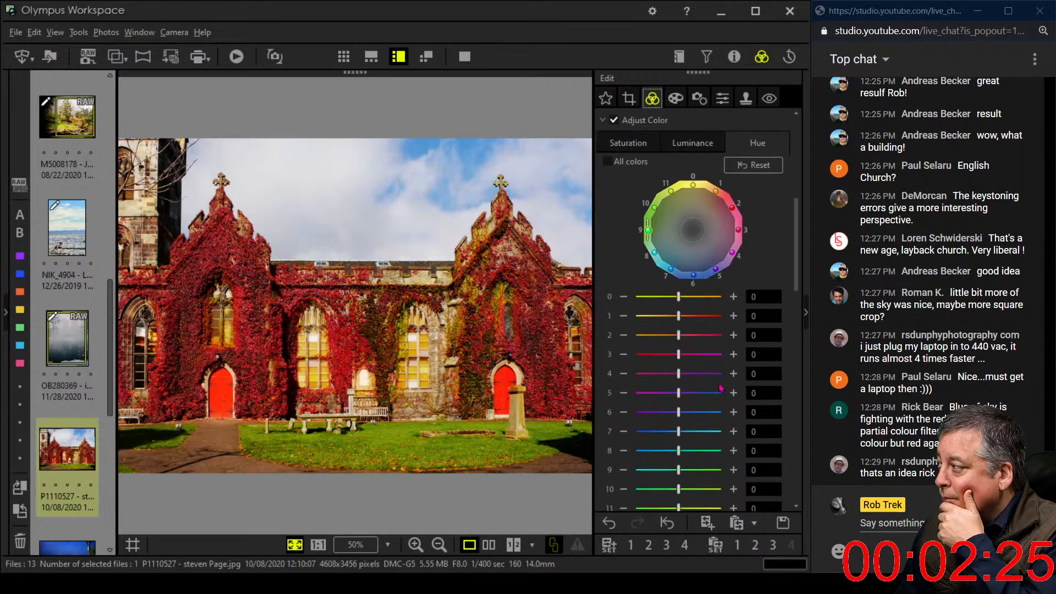
pyautogui.scroll(-3, 682, 385)
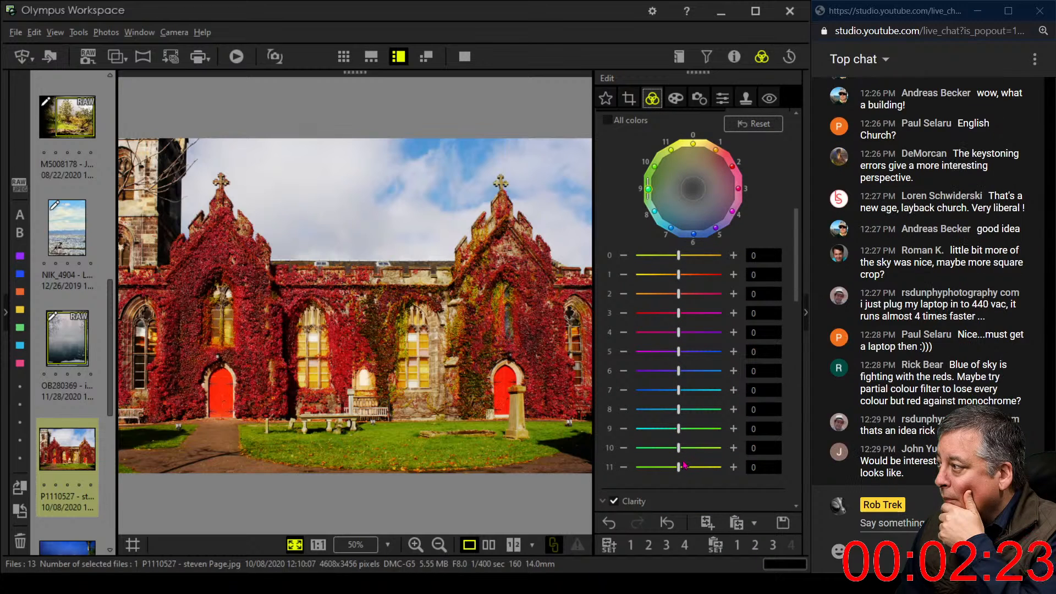
pyautogui.moveTo(678, 465); pyautogui.dragTo(673, 450)
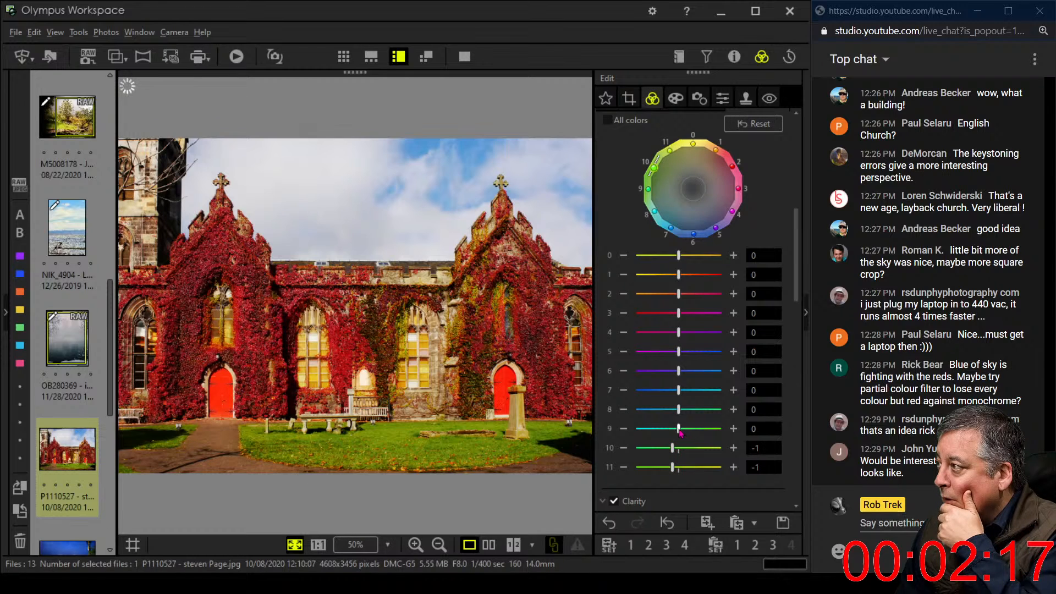
pyautogui.moveTo(680, 435); pyautogui.dragTo(686, 434)
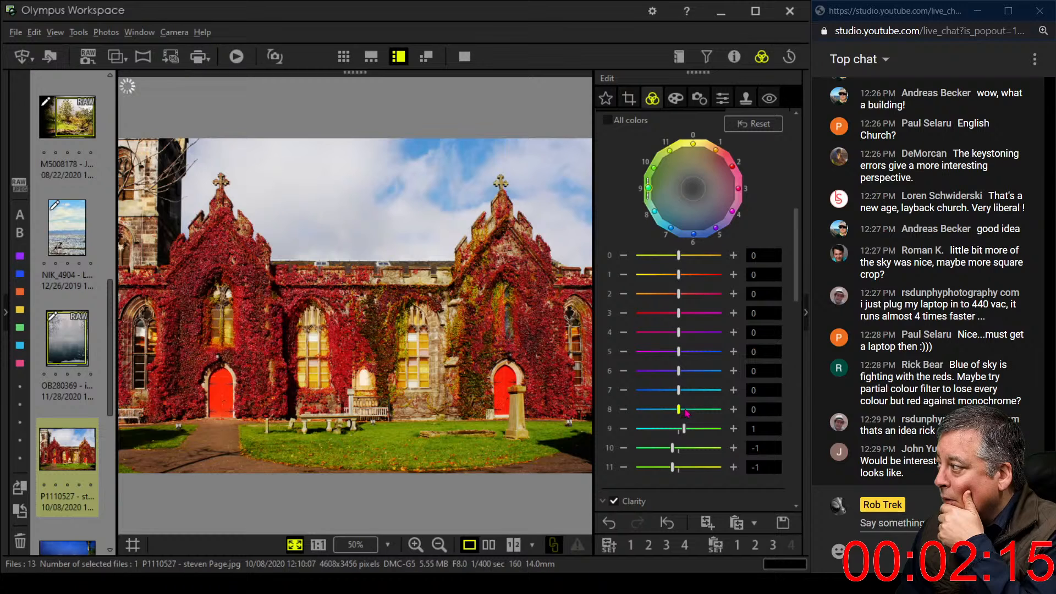
pyautogui.moveTo(681, 414); pyautogui.dragTo(687, 413)
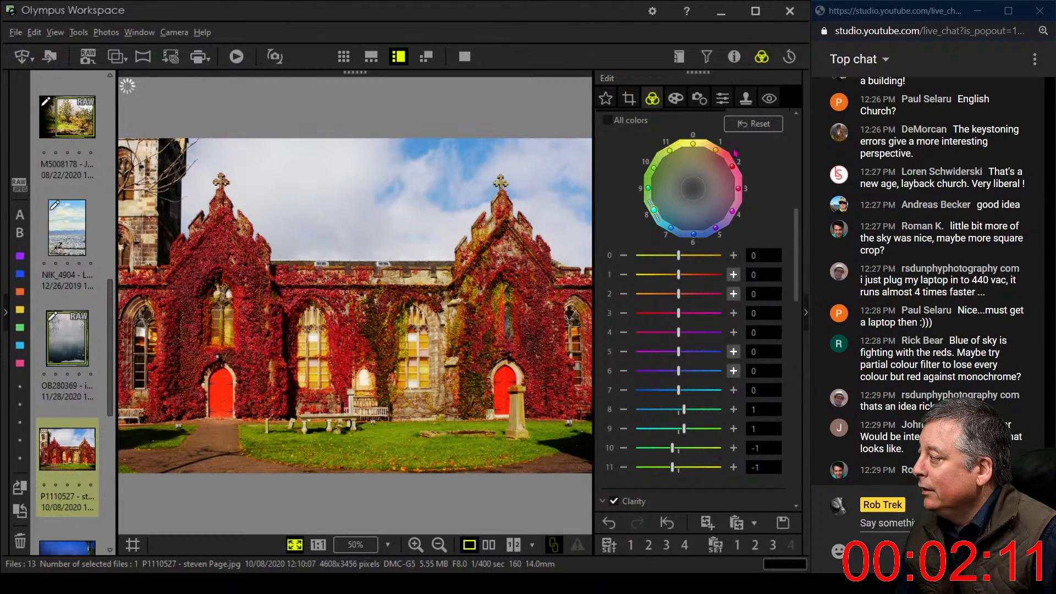
# Apply Adjust Vignetting at -5 and reduce the church photo's overall Saturation to -22.
pyautogui.click(675, 98)
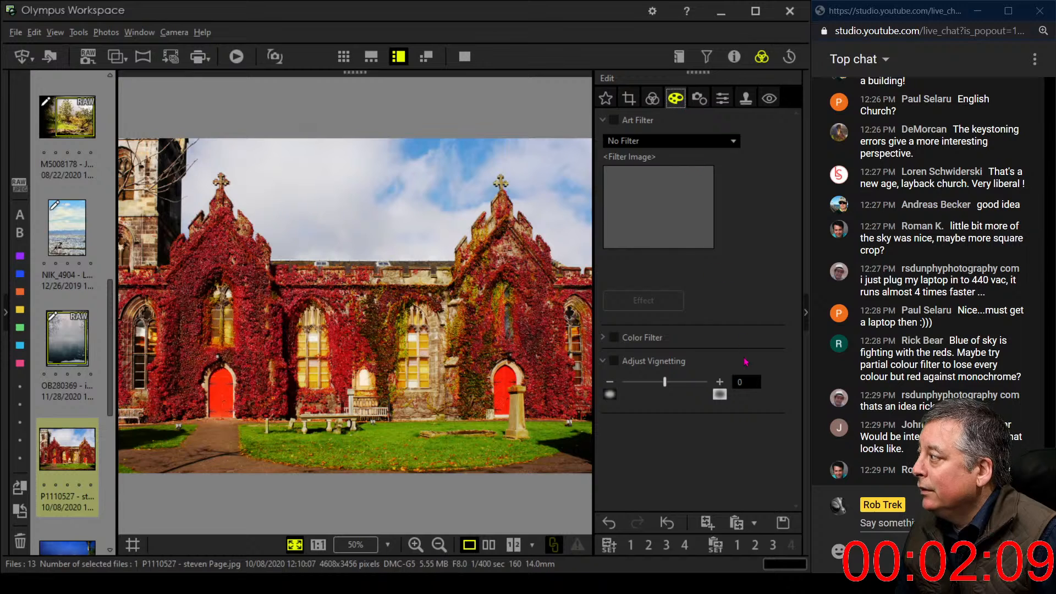
pyautogui.moveTo(666, 387); pyautogui.dragTo(658, 387)
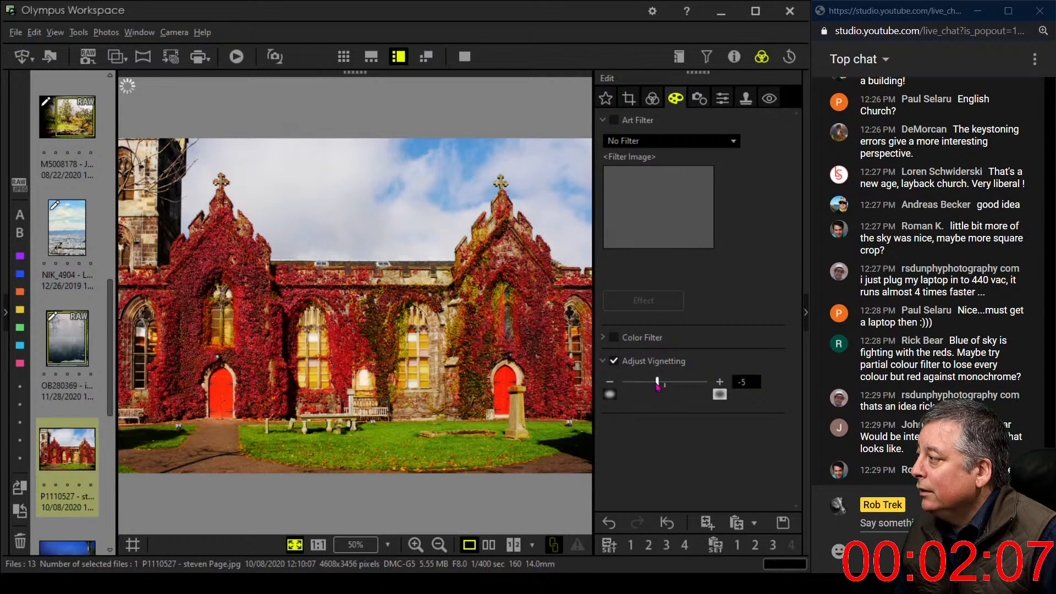
pyautogui.click(652, 98)
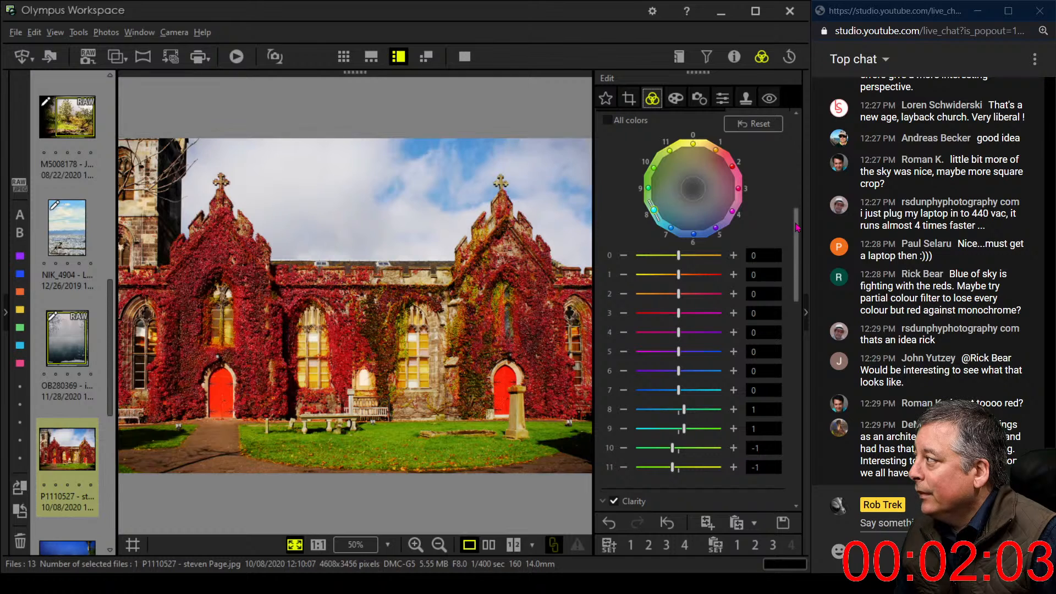
pyautogui.scroll(-10, 778, 319)
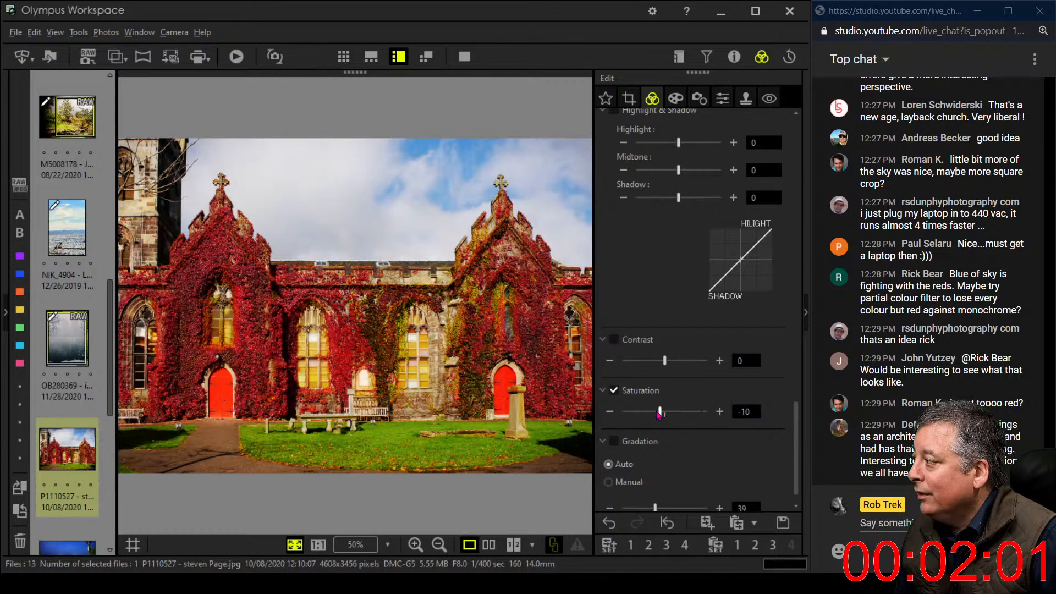
pyautogui.moveTo(660, 411); pyautogui.dragTo(655, 411)
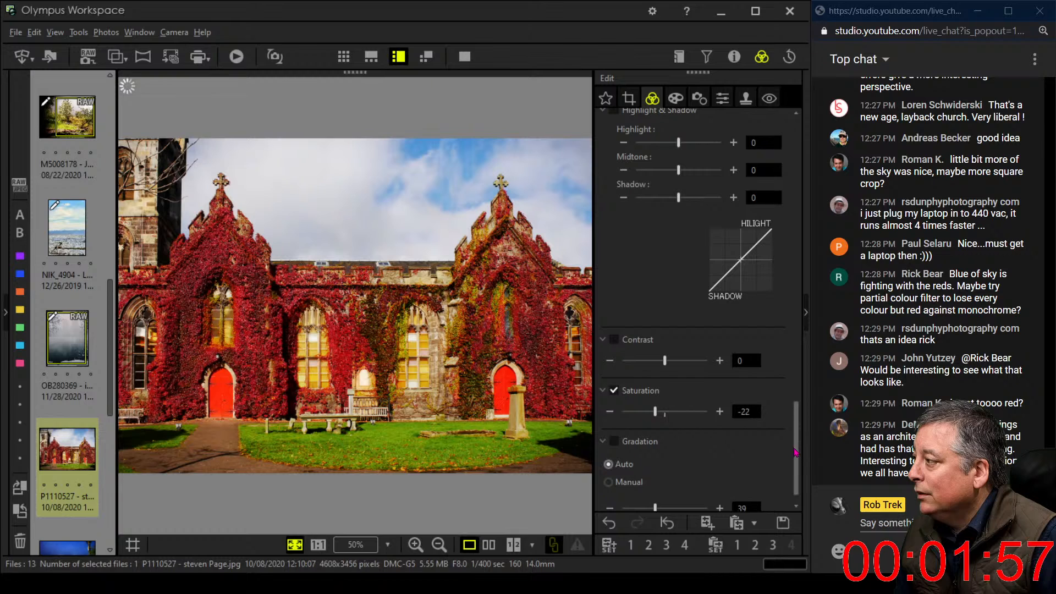
# Set the Adjust Color saturation of colors 9 and 10 to -2, color 11 to -1 and color 2 to 0.
pyautogui.scroll(1, 797, 446)
pyautogui.moveTo(797, 447); pyautogui.dragTo(796, 273)
pyautogui.click(638, 190)
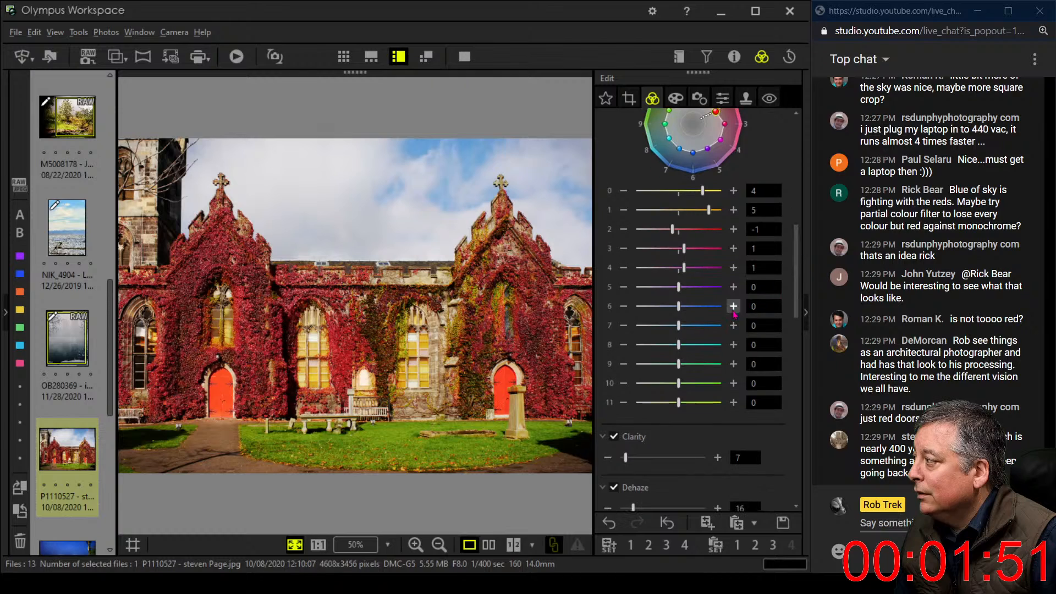
pyautogui.moveTo(678, 383); pyautogui.dragTo(672, 364)
pyautogui.moveTo(683, 401); pyautogui.dragTo(672, 403)
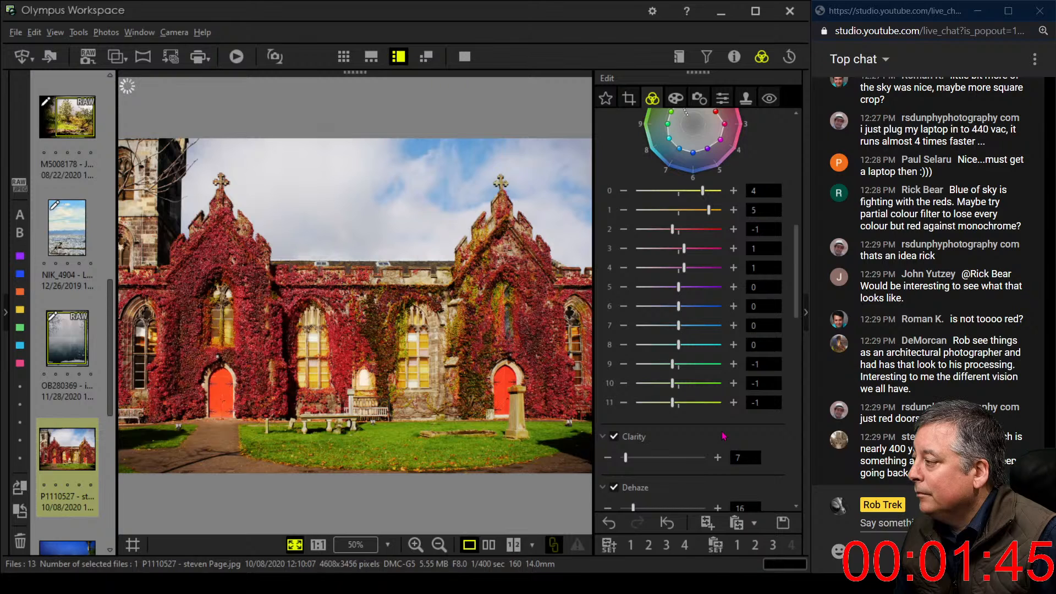
pyautogui.moveTo(671, 383); pyautogui.dragTo(666, 363)
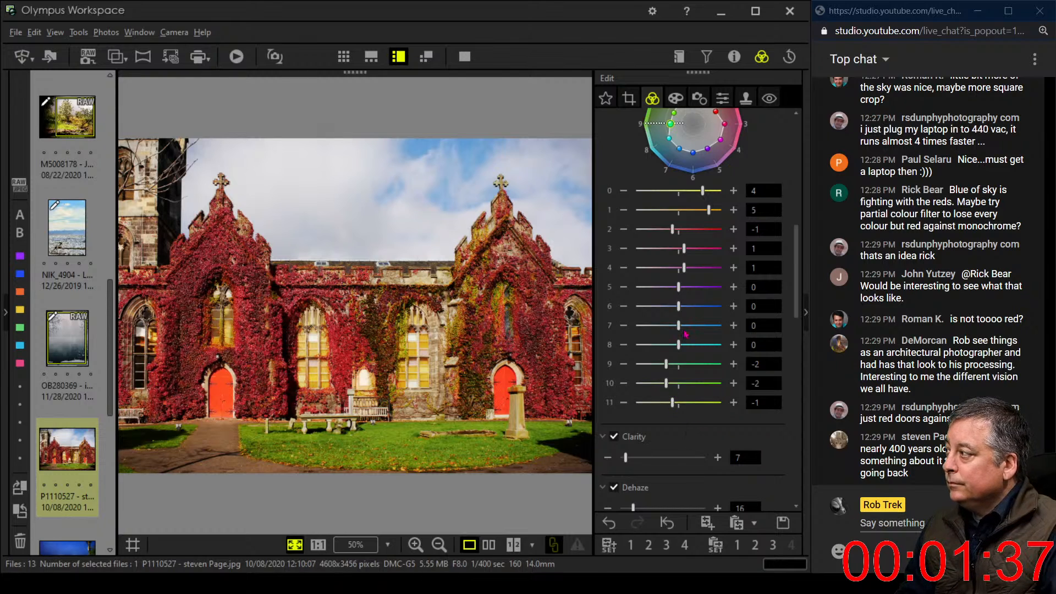
pyautogui.click(733, 228)
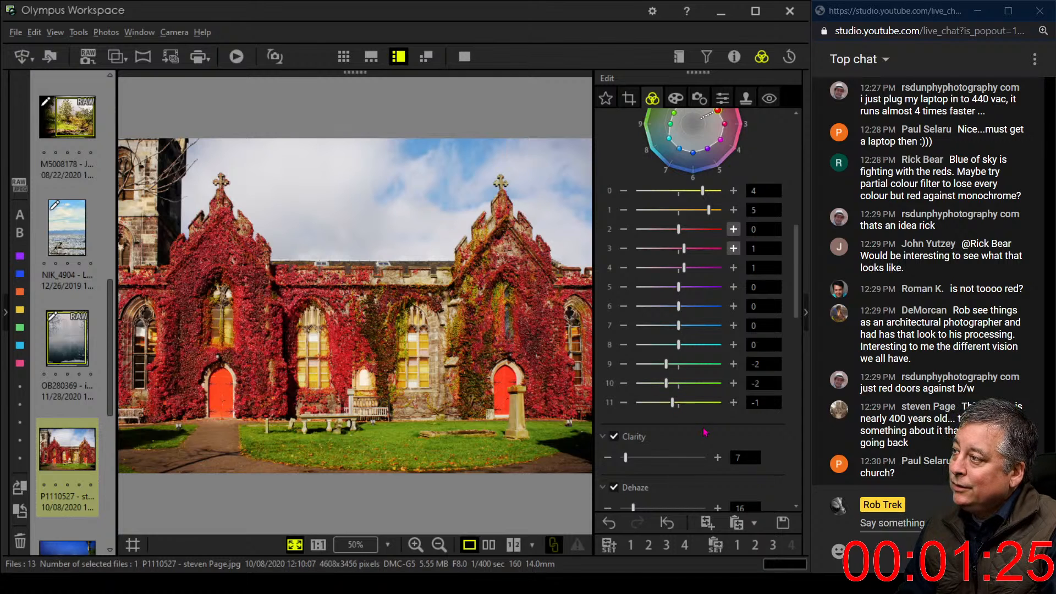
pyautogui.scroll(-1, 705, 432)
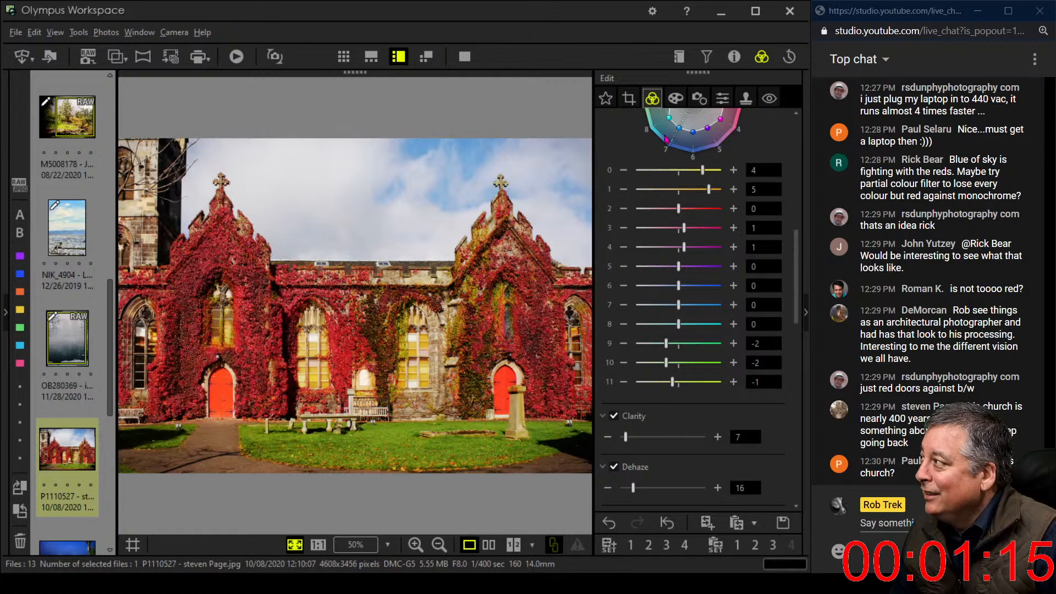
# Shift the crop frame slightly upward to include more sky, and compare the result side by side with the original.
pyautogui.click(630, 95)
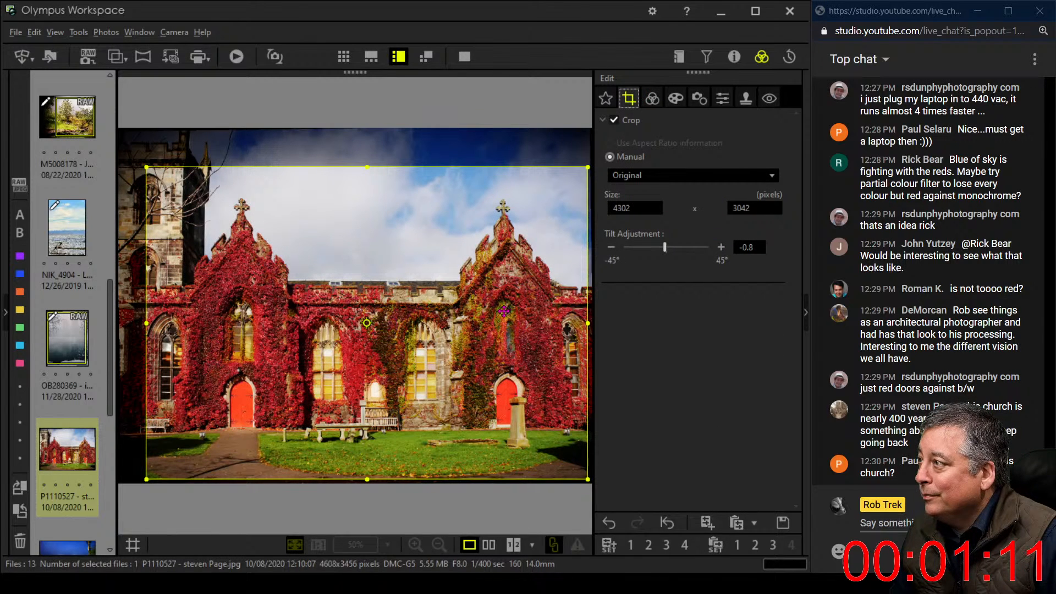
pyautogui.moveTo(503, 308); pyautogui.dragTo(503, 299)
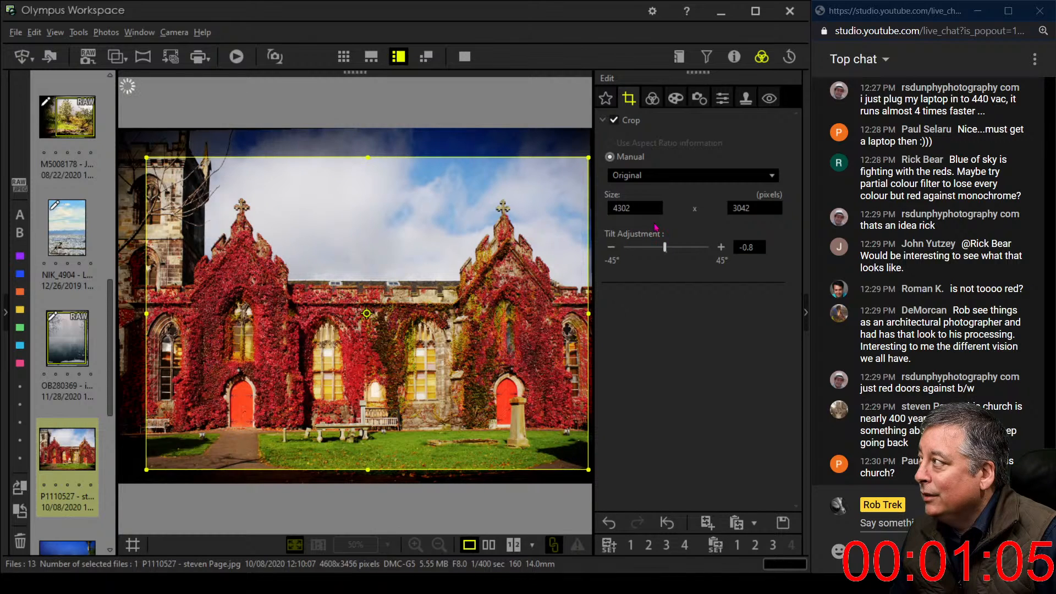
pyautogui.click(652, 98)
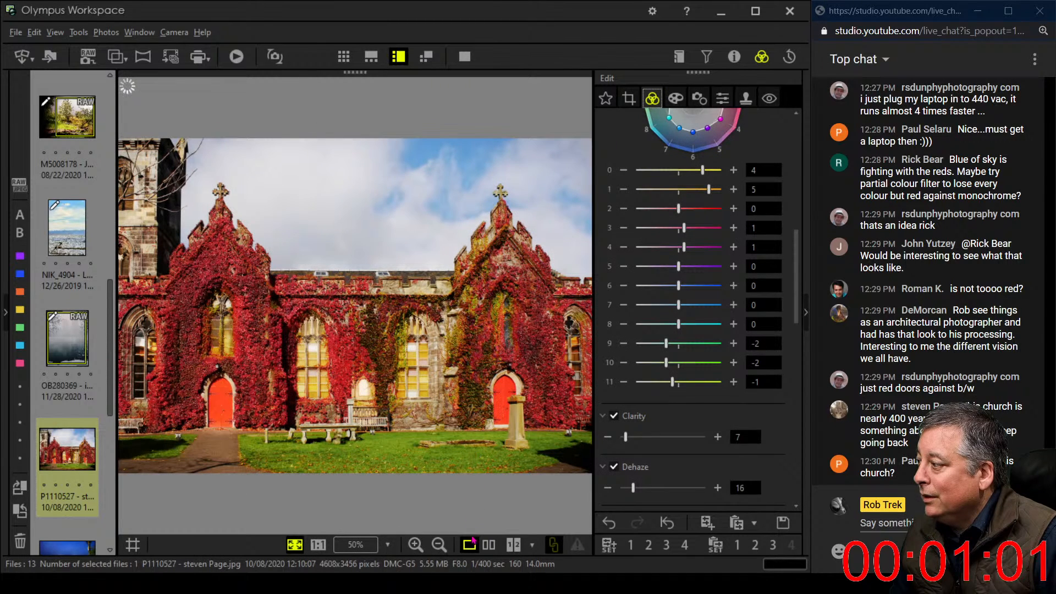
pyautogui.click(487, 544)
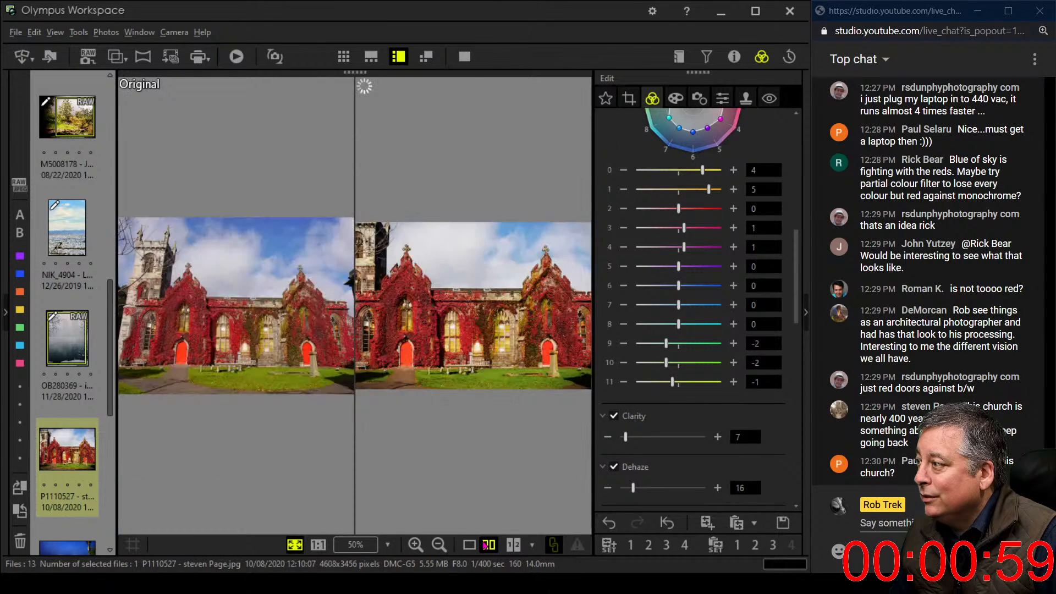
pyautogui.click(476, 545)
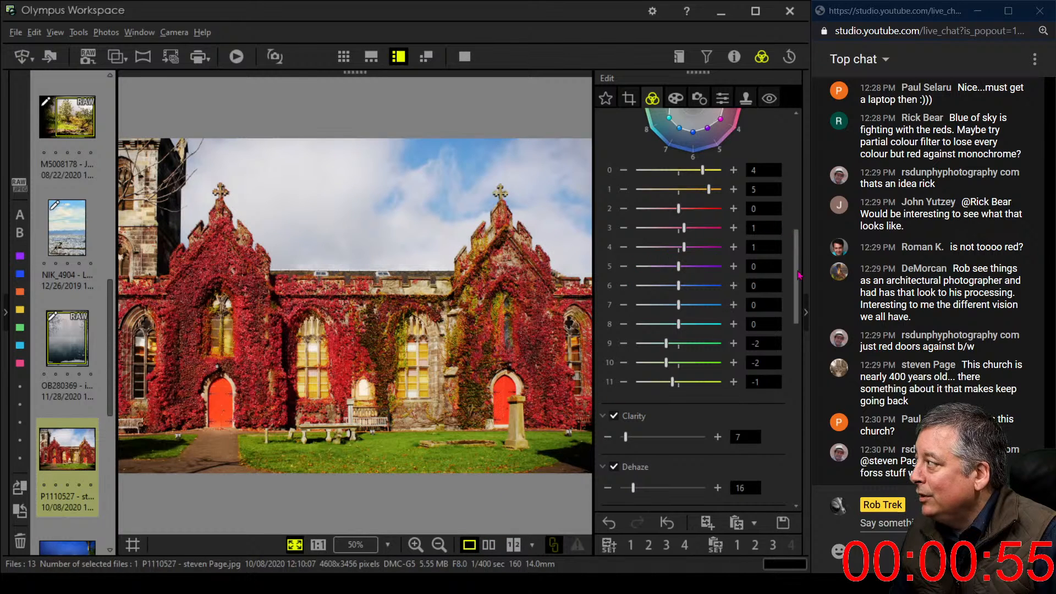
# Warm the Custom WB blue-amber value to 0.3 and show the edit beside the original.
pyautogui.moveTo(797, 275); pyautogui.dragTo(821, 149)
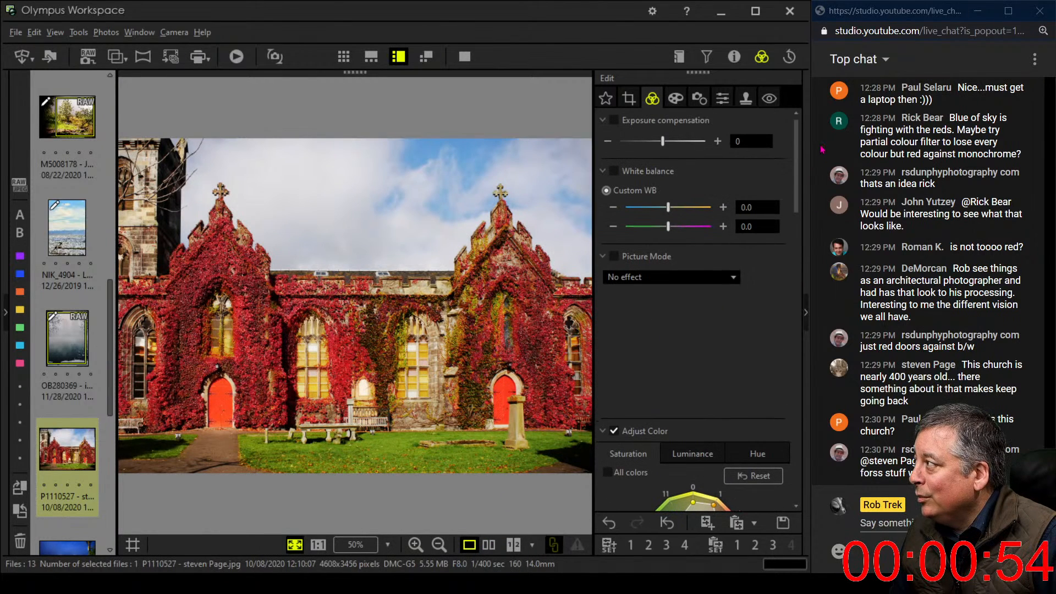
pyautogui.click(723, 207)
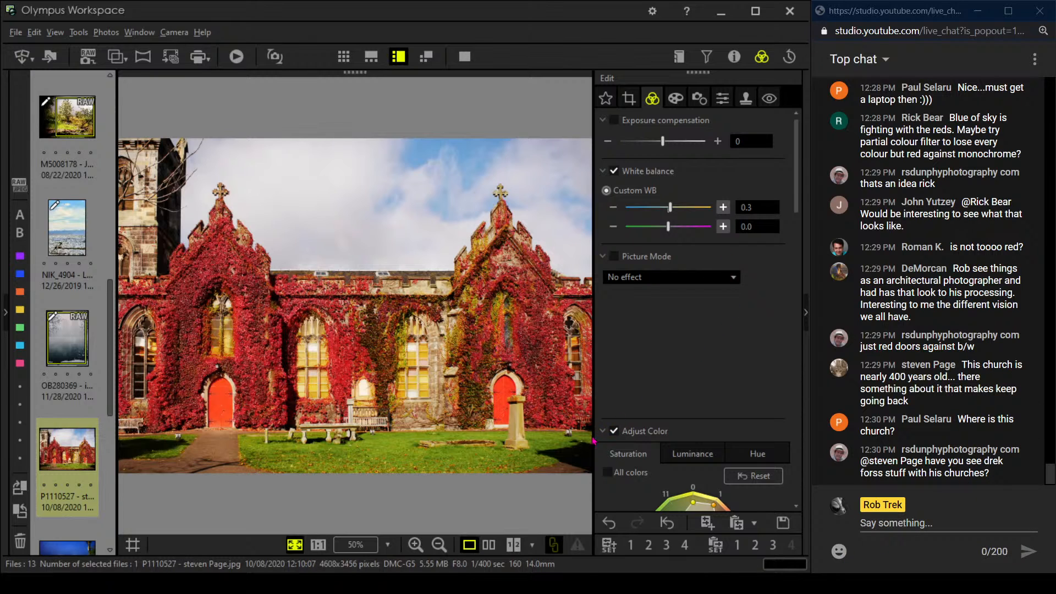
pyautogui.click(488, 545)
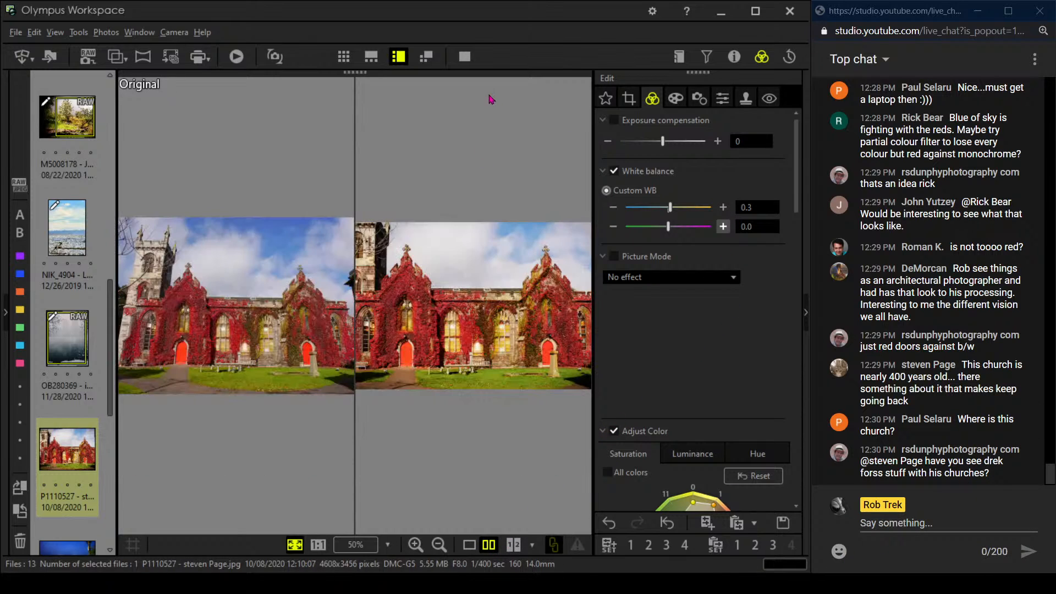
# Compare the original and edited church photos in full screen, magnifying the ivy around the arched window.
pyautogui.click(465, 57)
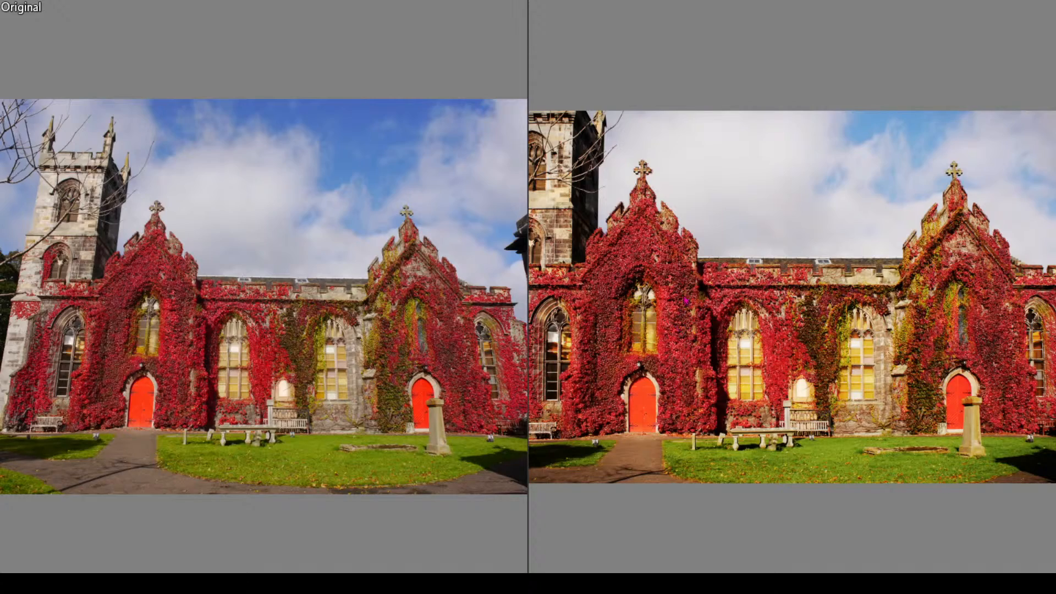
pyautogui.doubleClick(674, 273)
pyautogui.moveTo(678, 292); pyautogui.dragTo(740, 107)
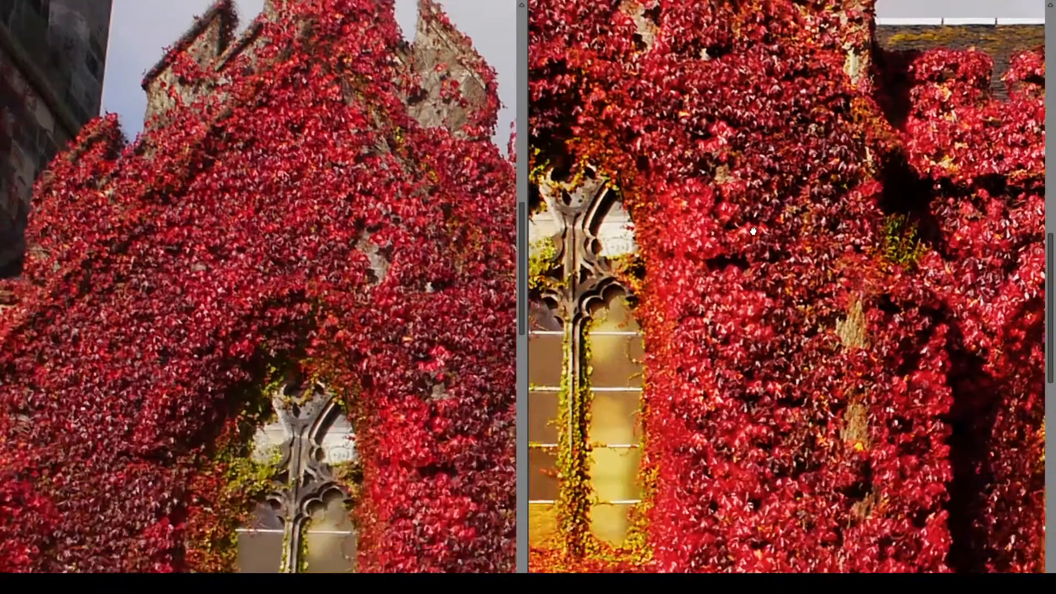
pyautogui.moveTo(712, 389); pyautogui.dragTo(823, 312)
pyautogui.doubleClick(803, 335)
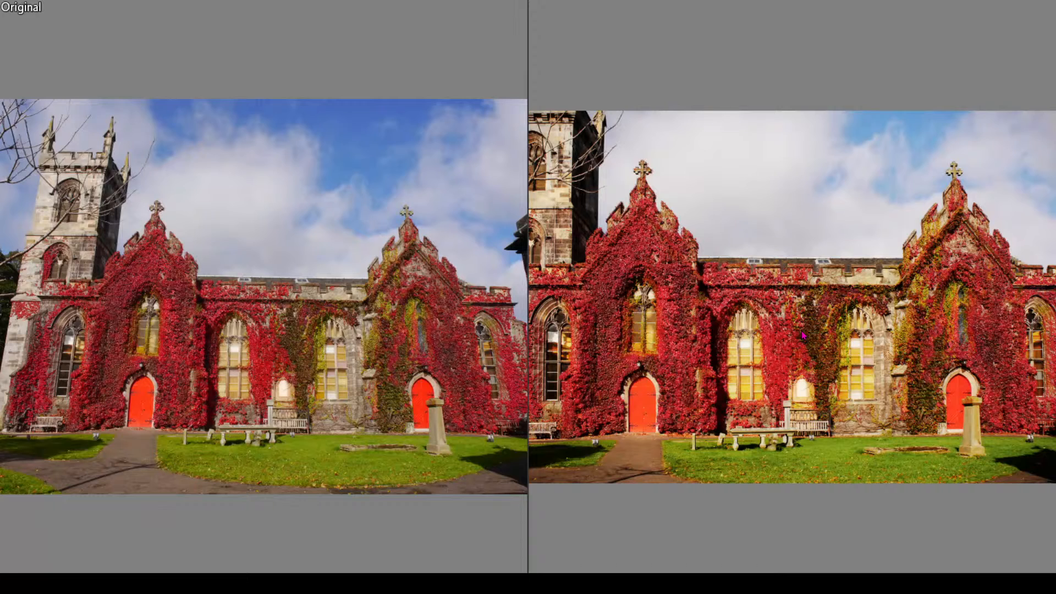
pyautogui.press('Escape')
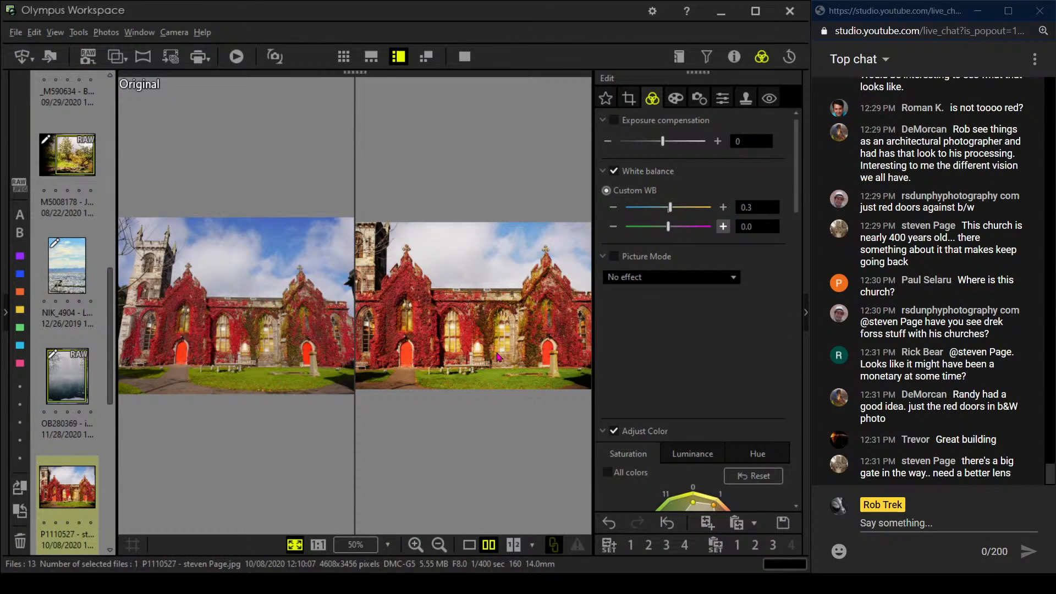
# Show only the edited photo and examine the arched window, stonework and ivy at 1:1 magnification.
pyautogui.click(469, 544)
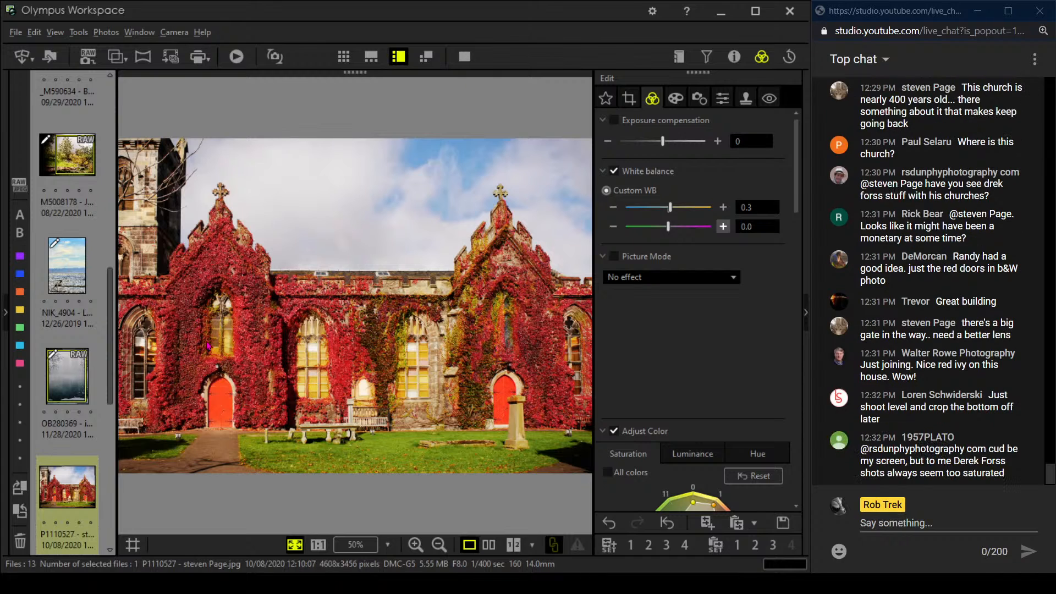
pyautogui.doubleClick(420, 418)
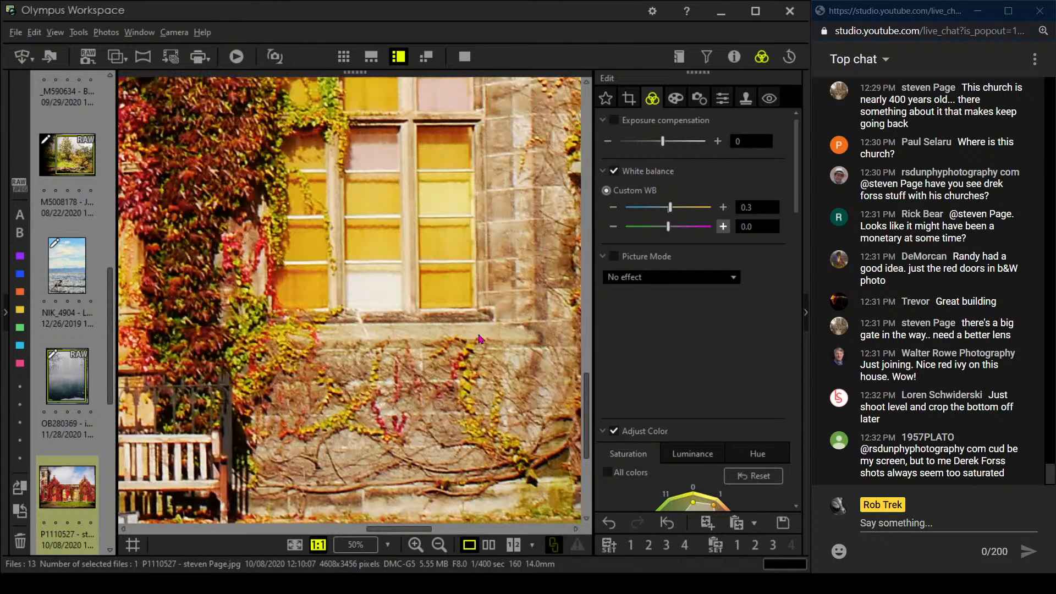
pyautogui.moveTo(481, 338); pyautogui.dragTo(390, 418)
pyautogui.moveTo(411, 300); pyautogui.dragTo(403, 440)
pyautogui.moveTo(256, 287); pyautogui.dragTo(291, 302)
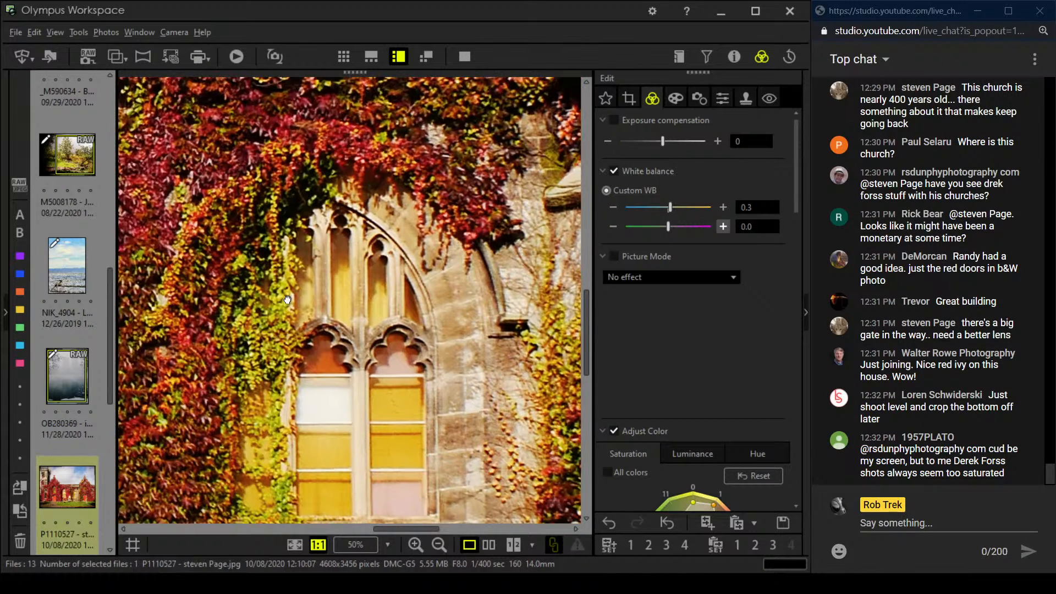
pyautogui.doubleClick(360, 336)
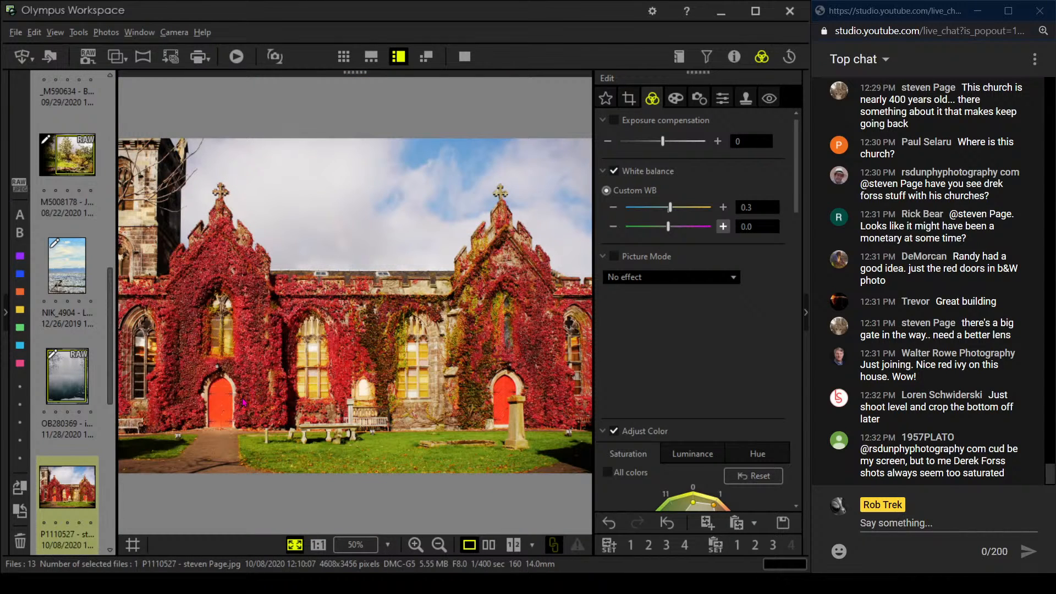
# Open the night street photo PB180016 for editing.
pyautogui.scroll(-3, 75, 468)
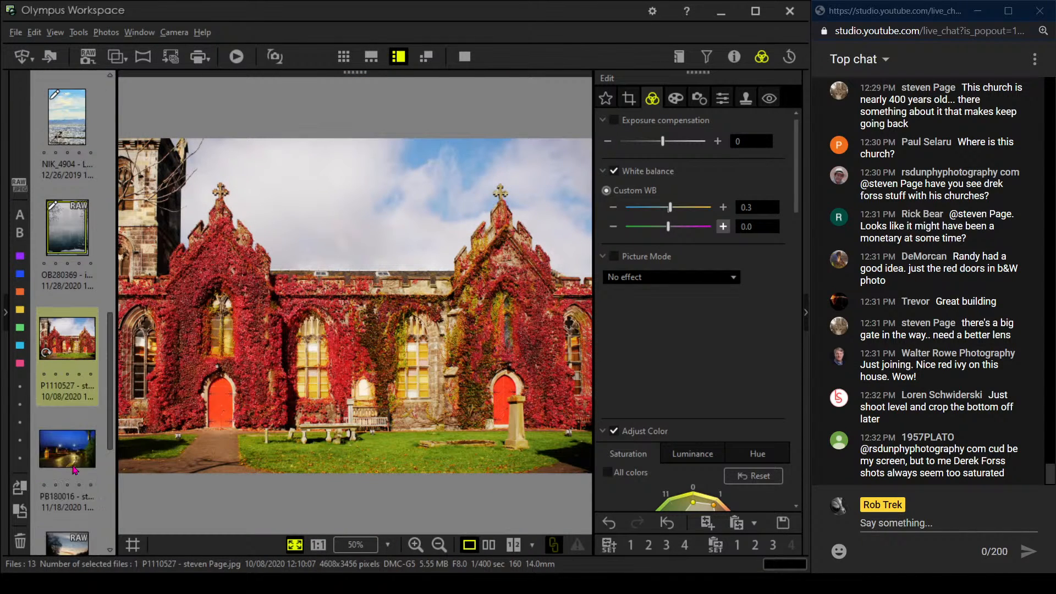
pyautogui.moveTo(74, 464)
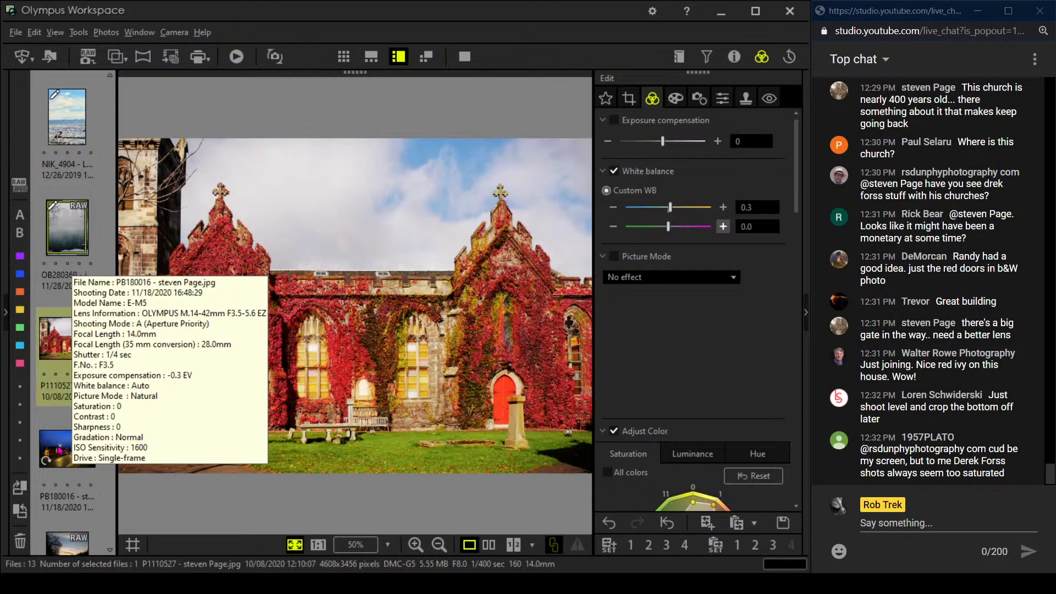
pyautogui.click(59, 448)
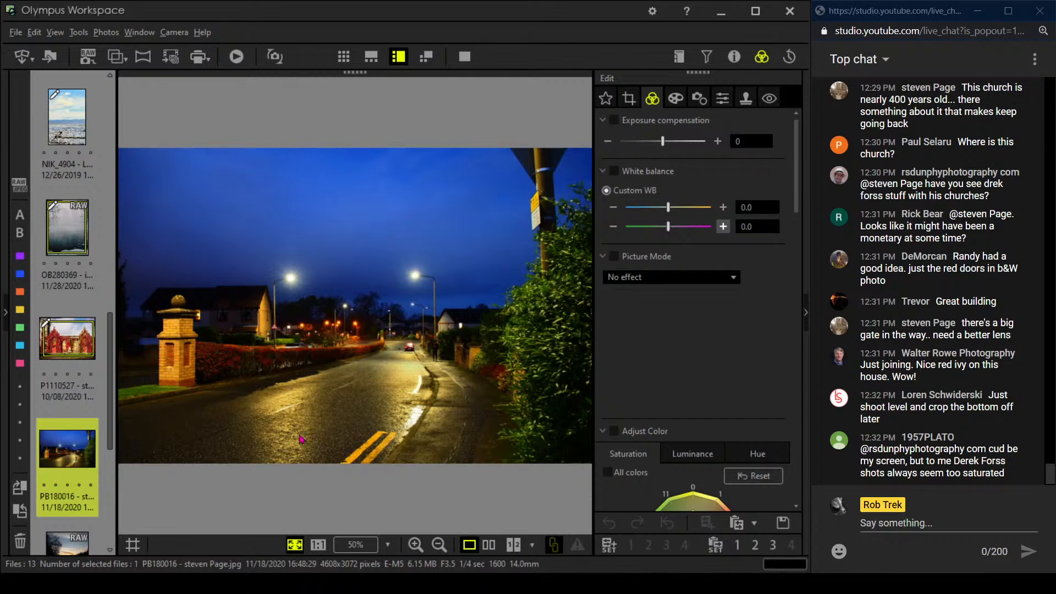
# Set the night street photo's saturation to -54 and its gradation to Manual with a value of 44.
pyautogui.click(84, 347)
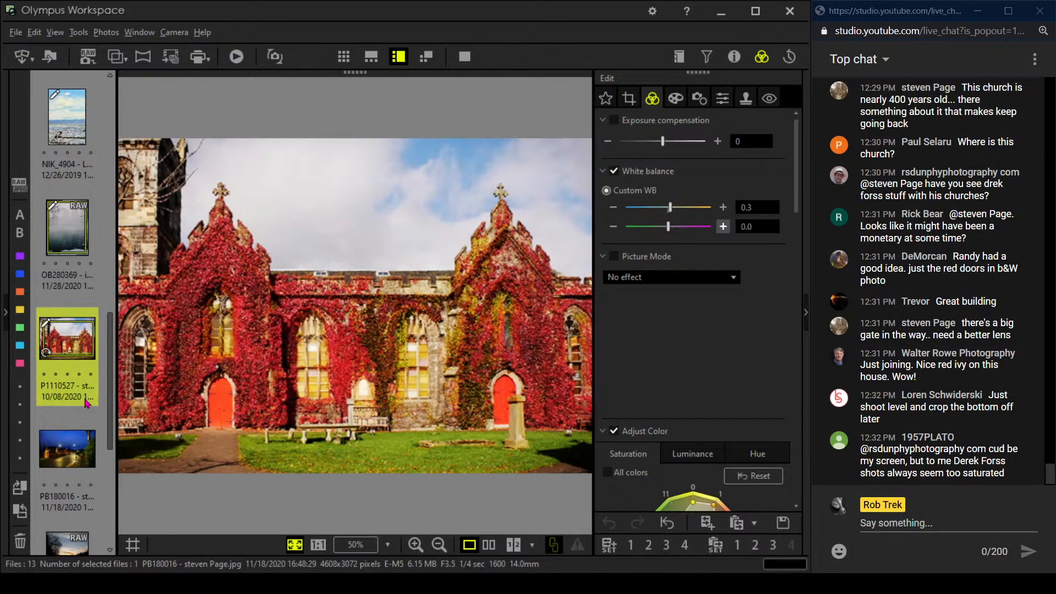
pyautogui.press('Down')
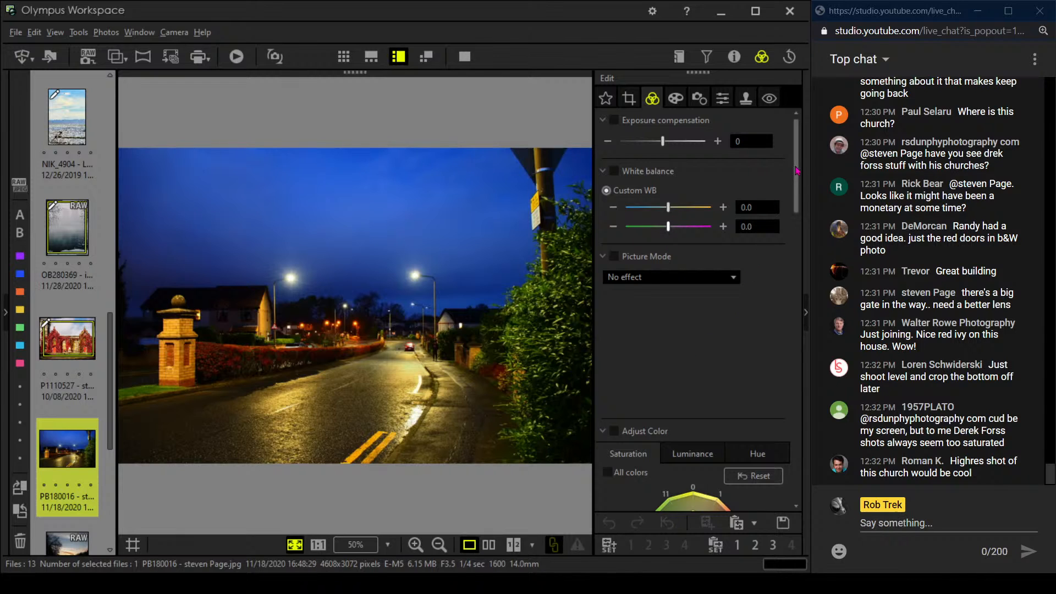
pyautogui.moveTo(795, 173); pyautogui.dragTo(798, 320)
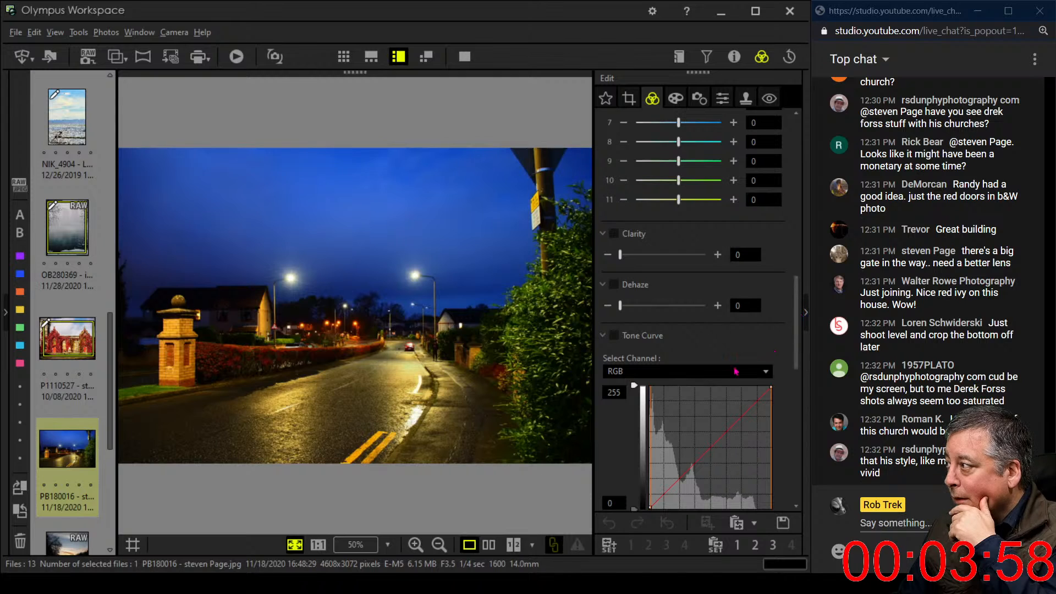
pyautogui.scroll(-3, 719, 384)
pyautogui.scroll(-5, 711, 404)
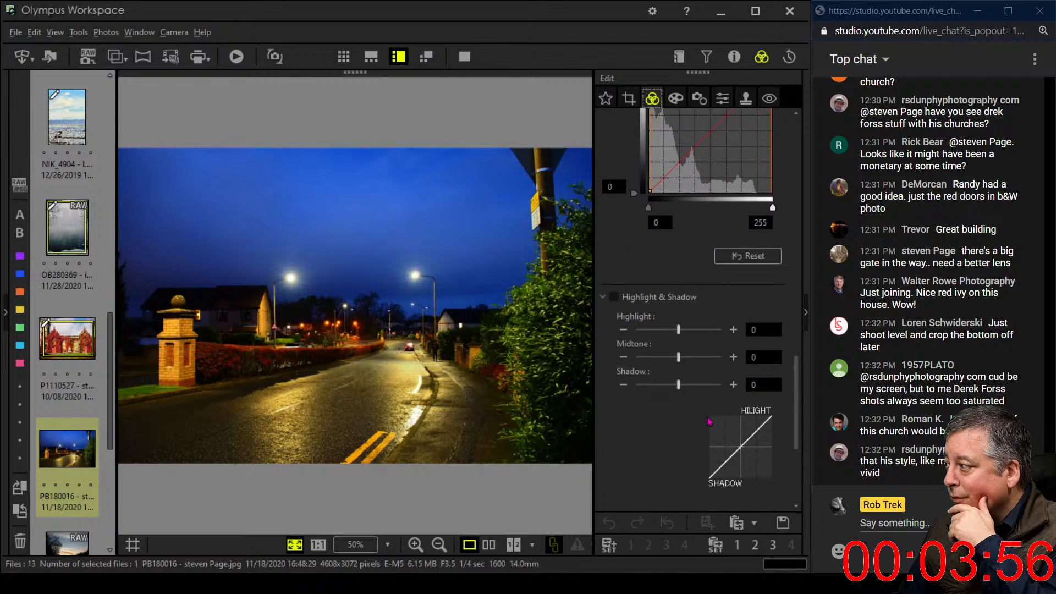
pyautogui.moveTo(665, 394); pyautogui.dragTo(641, 401)
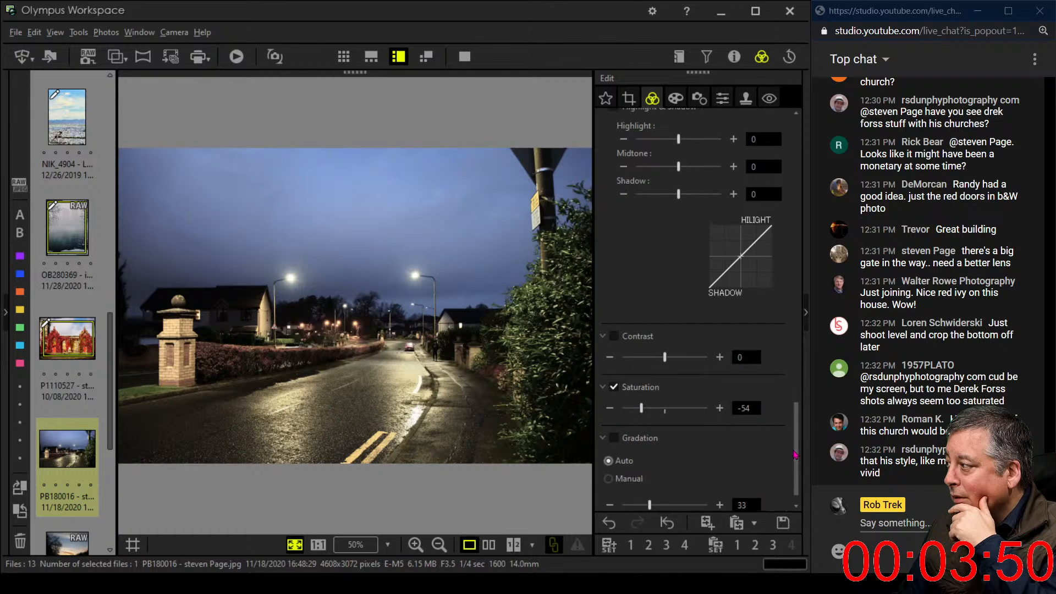
pyautogui.click(609, 465)
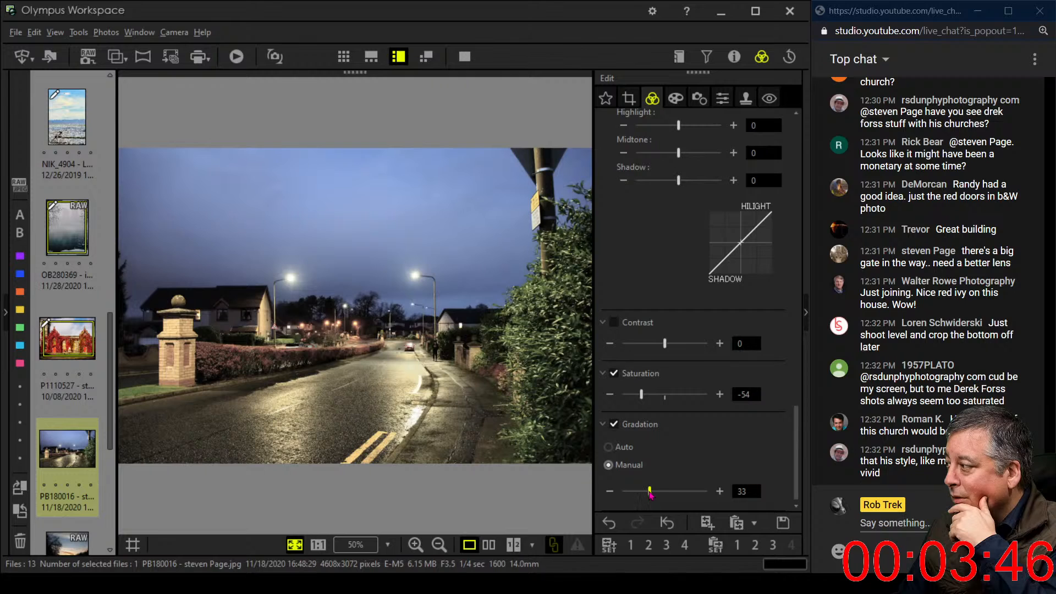
pyautogui.moveTo(650, 493); pyautogui.dragTo(659, 497)
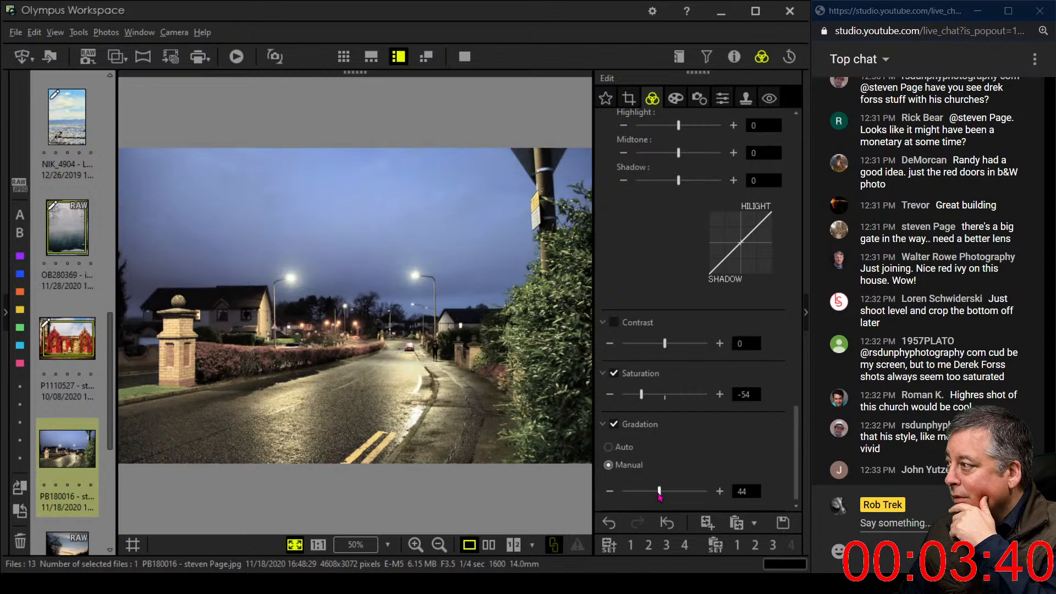
# Darken the street photo's shadows and lower midtones by pulling two points down on the RGB tone curve.
pyautogui.moveTo(795, 461); pyautogui.dragTo(806, 369)
pyautogui.moveTo(666, 382)
pyautogui.mouseDown()
pyautogui.moveTo(659, 386)
pyautogui.moveTo(695, 361)
pyautogui.moveTo(673, 384)
pyautogui.mouseUp()
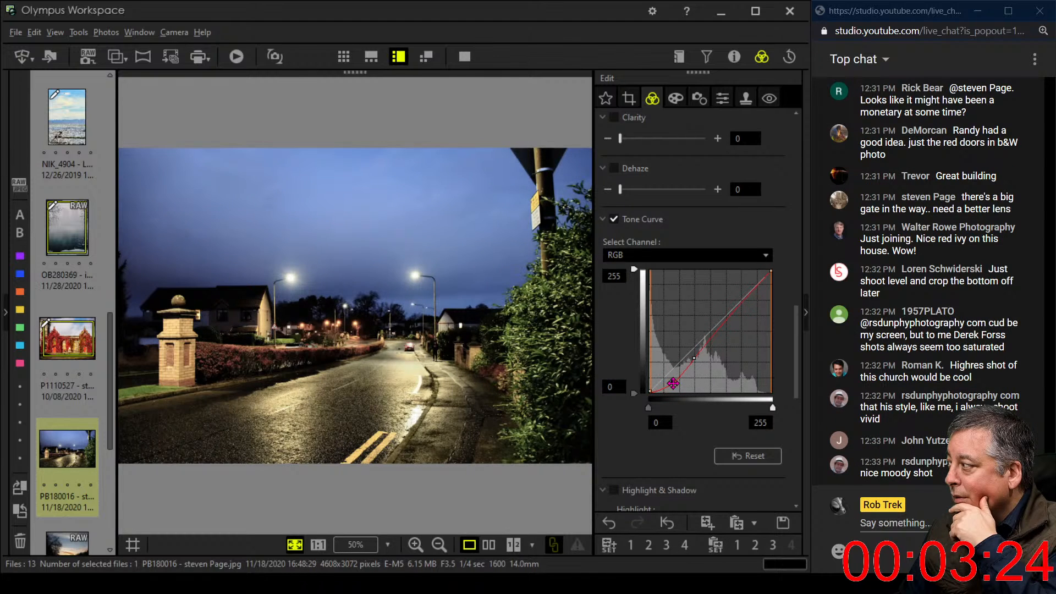
# Check the street photo's shooting details and examine the red car and houses at 1:1 magnification.
pyautogui.click(735, 59)
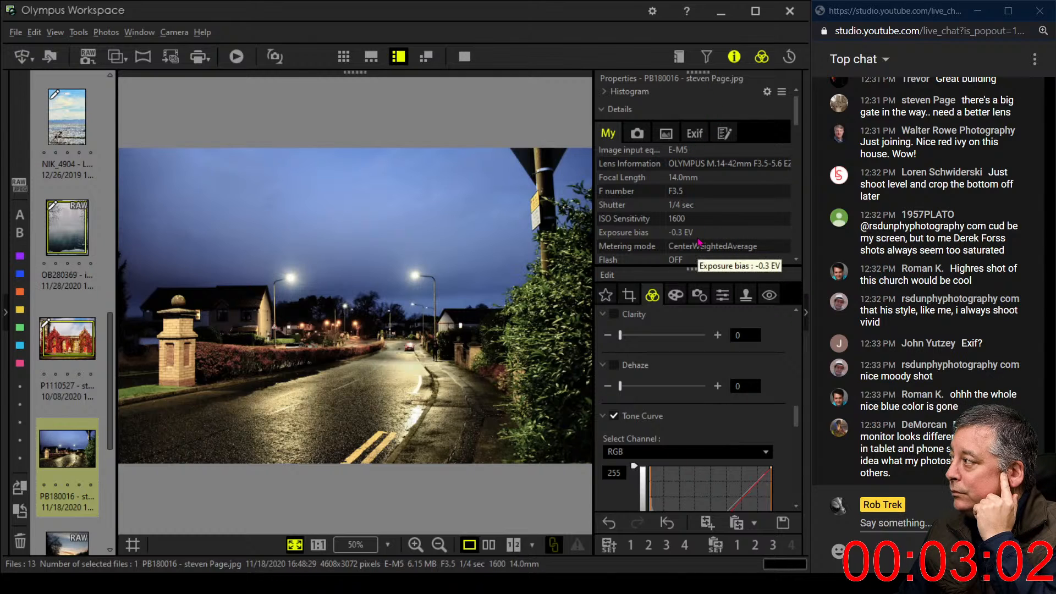
pyautogui.click(734, 57)
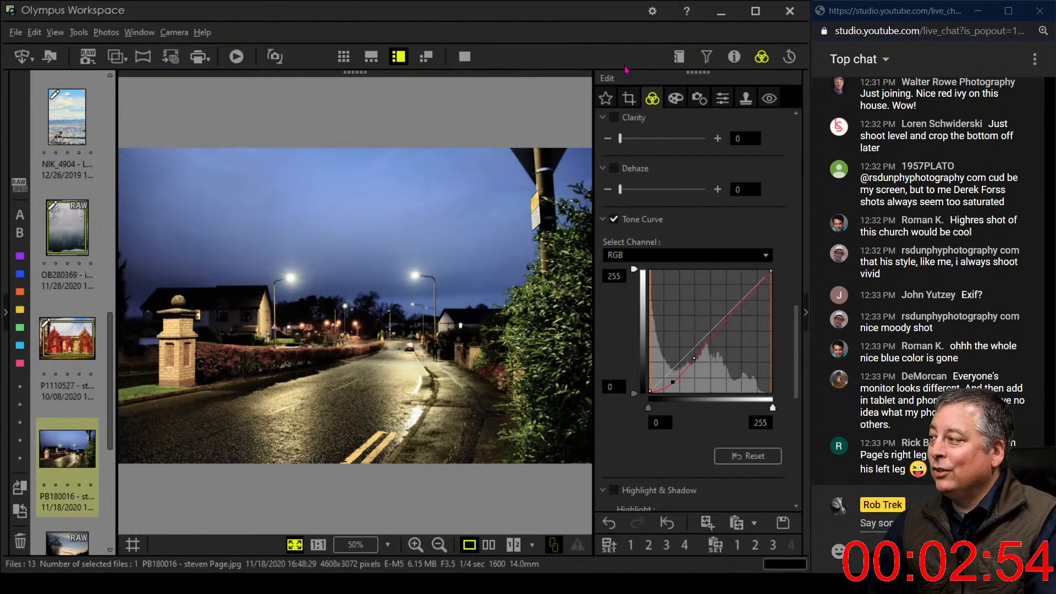
pyautogui.click(409, 336)
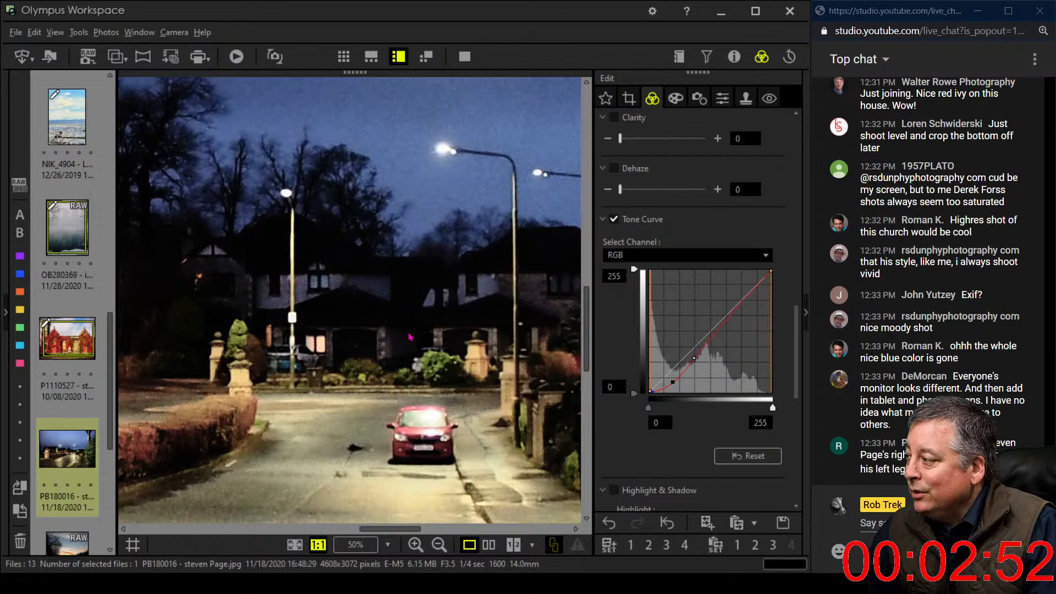
pyautogui.click(413, 331)
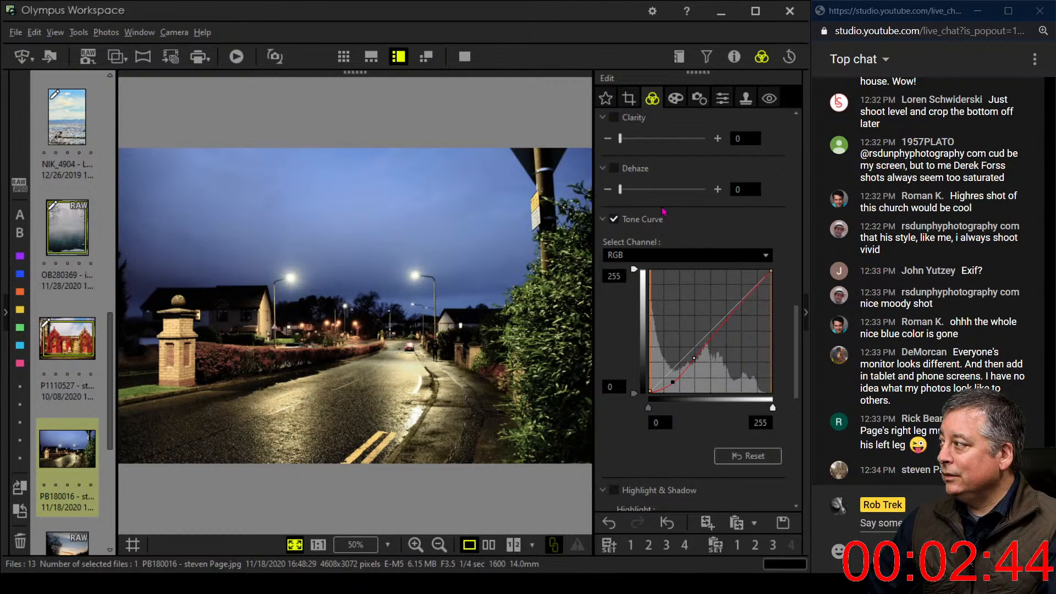
# Apply Dehaze at 29 to the street photo.
pyautogui.scroll(1, 664, 211)
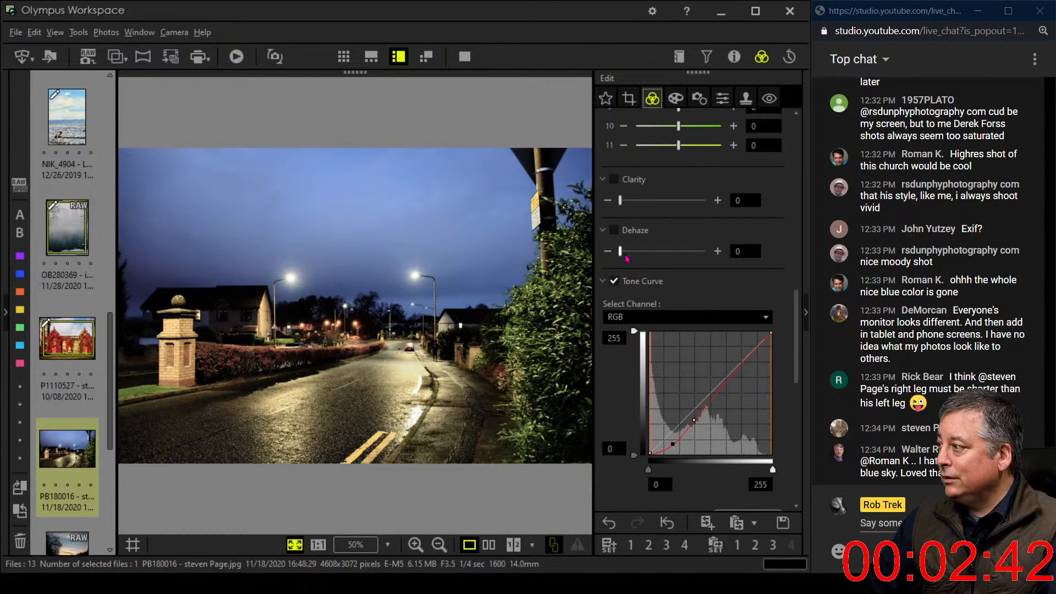
pyautogui.moveTo(626, 256); pyautogui.dragTo(638, 258)
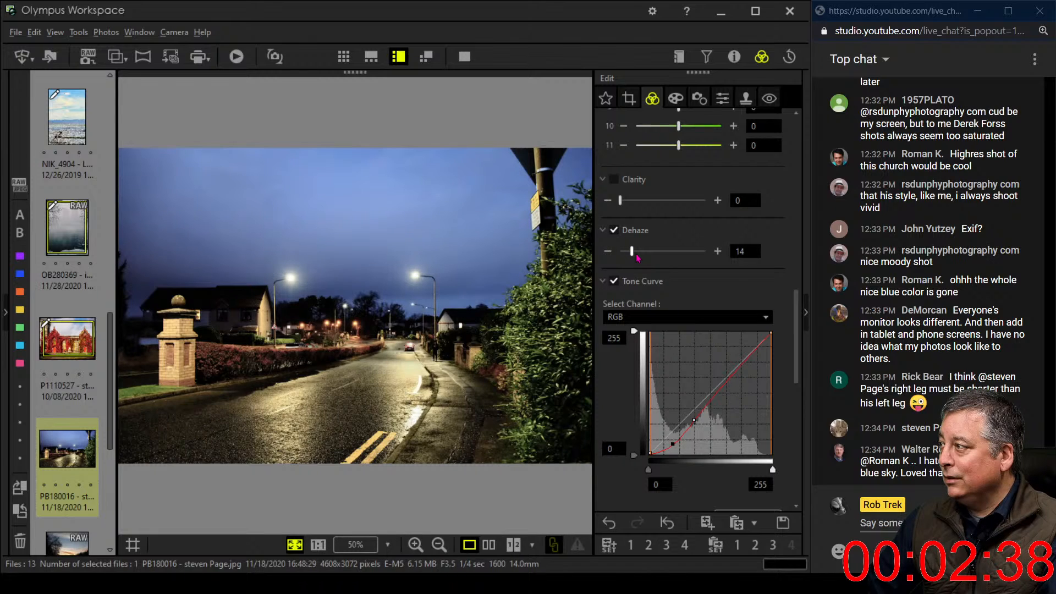
pyautogui.moveTo(632, 253); pyautogui.dragTo(646, 255)
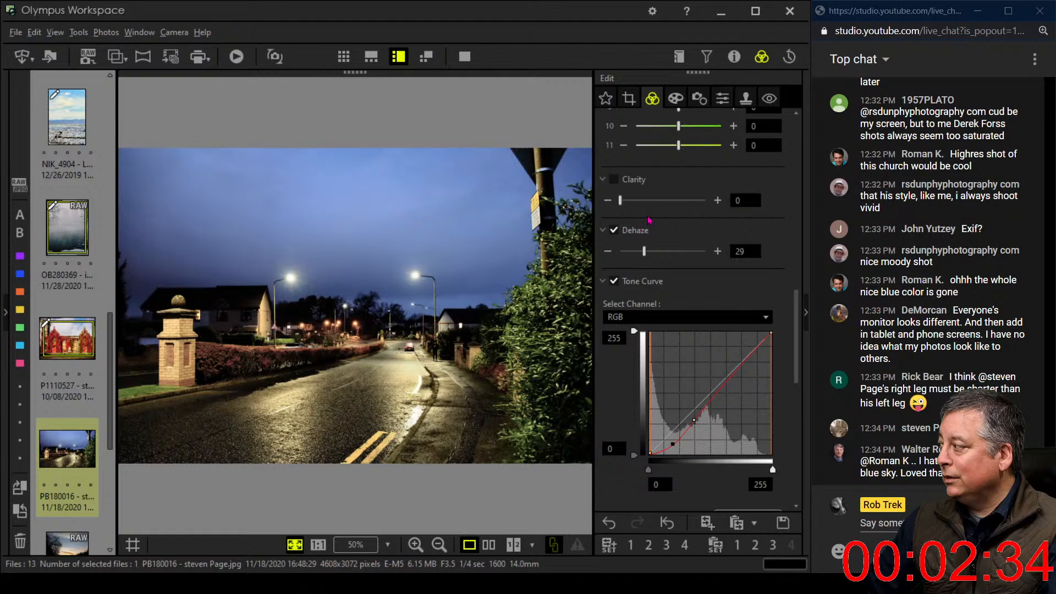
# Apply a horizontal keystone compensation of 14 to the street photo.
pyautogui.scroll(1, 648, 219)
pyautogui.scroll(7, 649, 220)
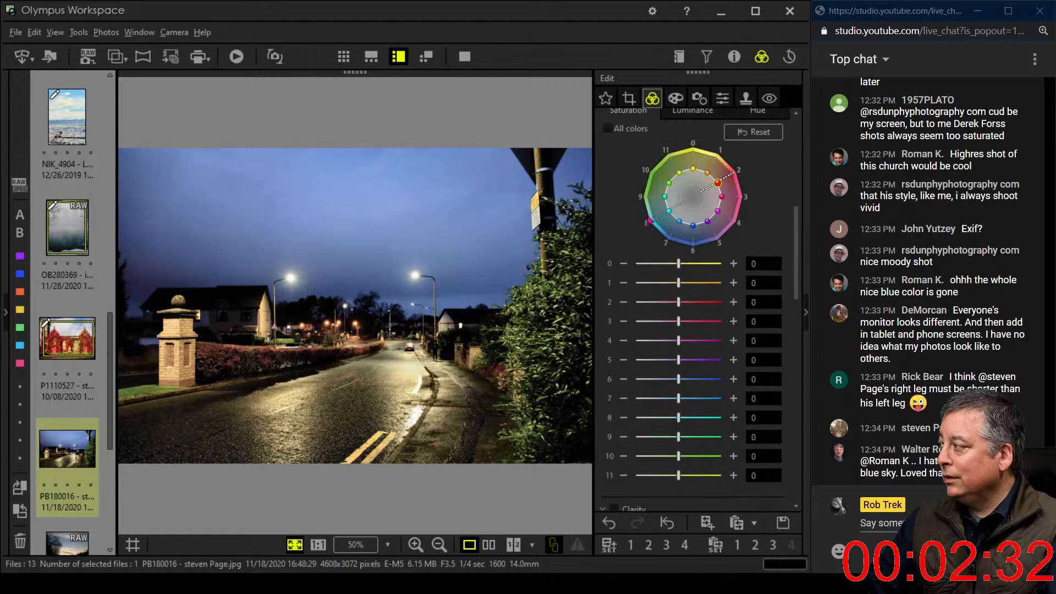
pyautogui.scroll(3, 648, 220)
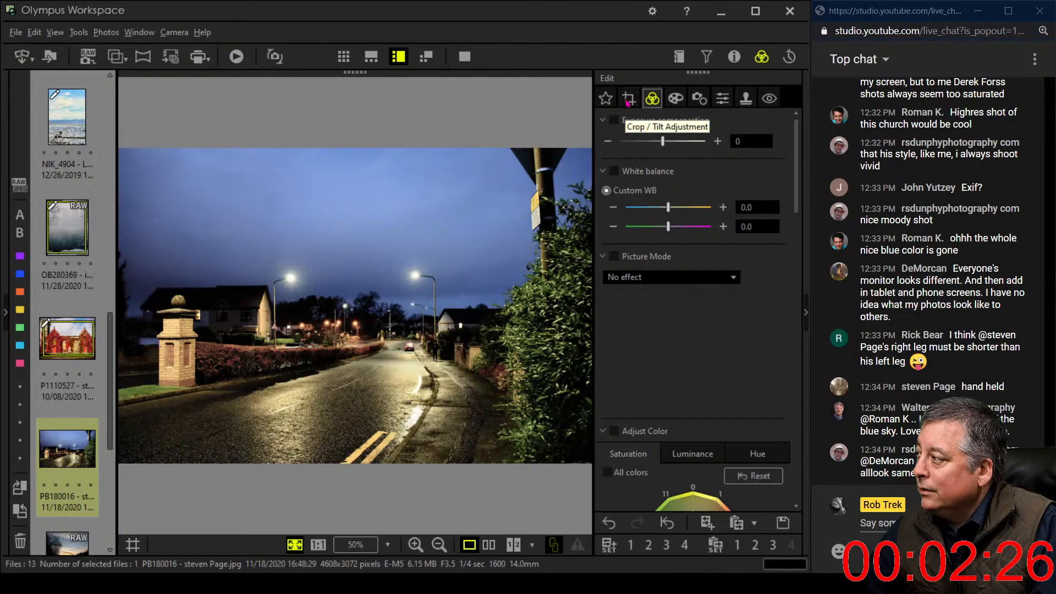
pyautogui.click(699, 99)
pyautogui.click(722, 99)
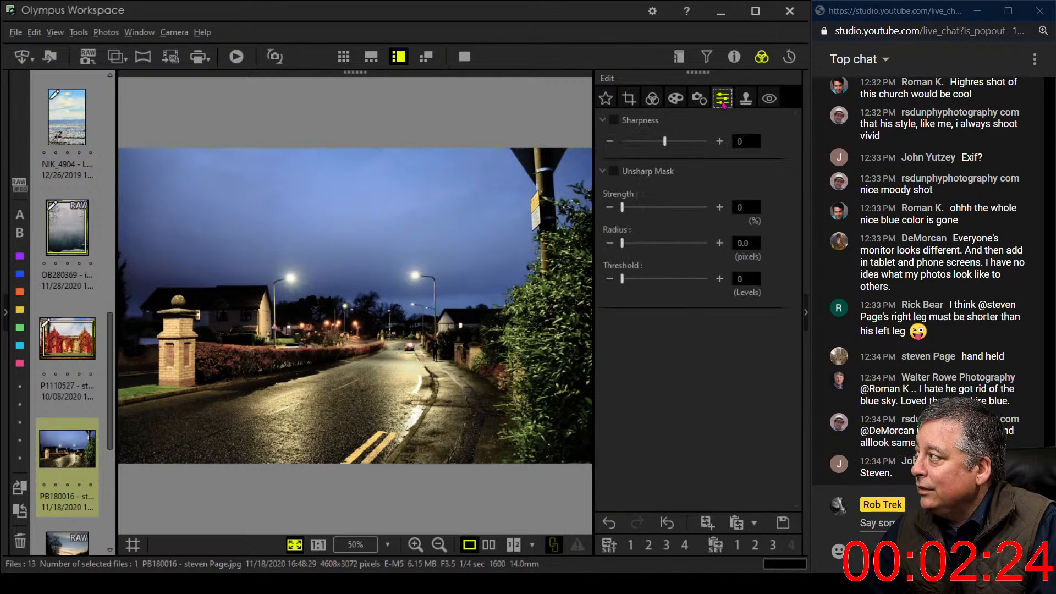
pyautogui.click(705, 104)
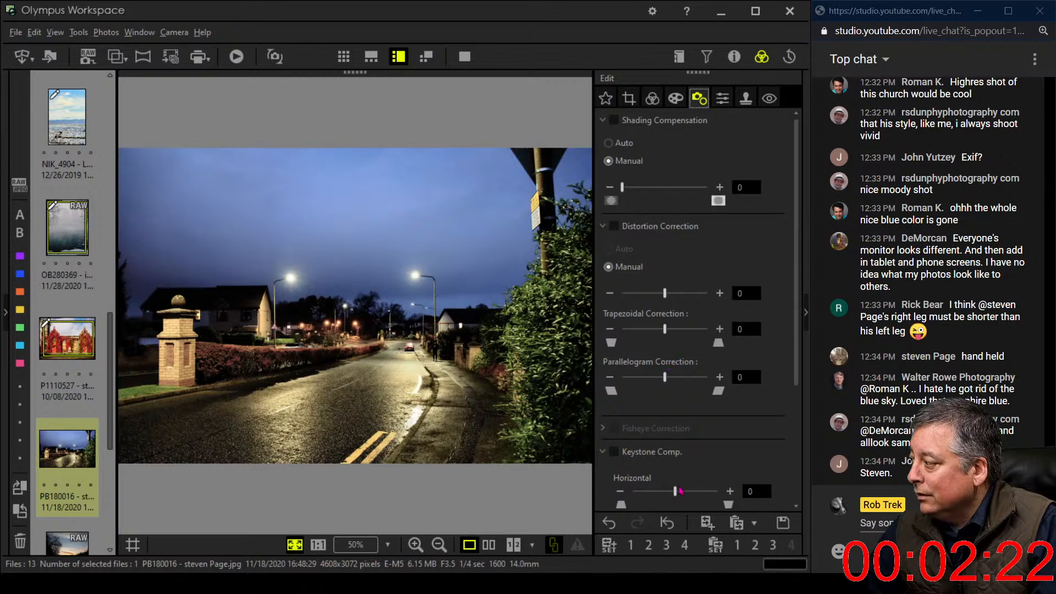
pyautogui.moveTo(676, 498); pyautogui.dragTo(682, 498)
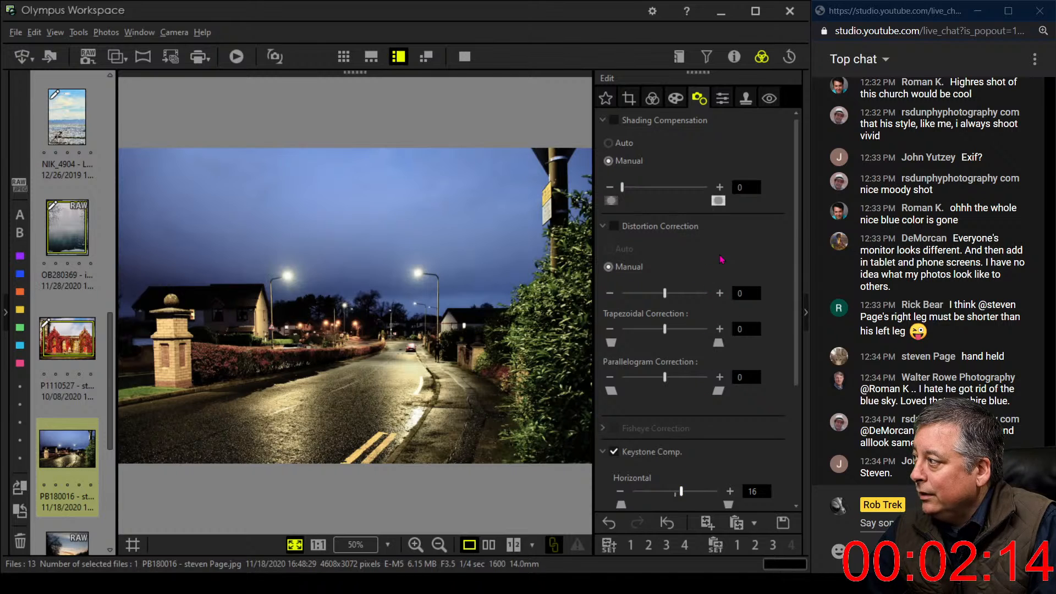
pyautogui.click(618, 493)
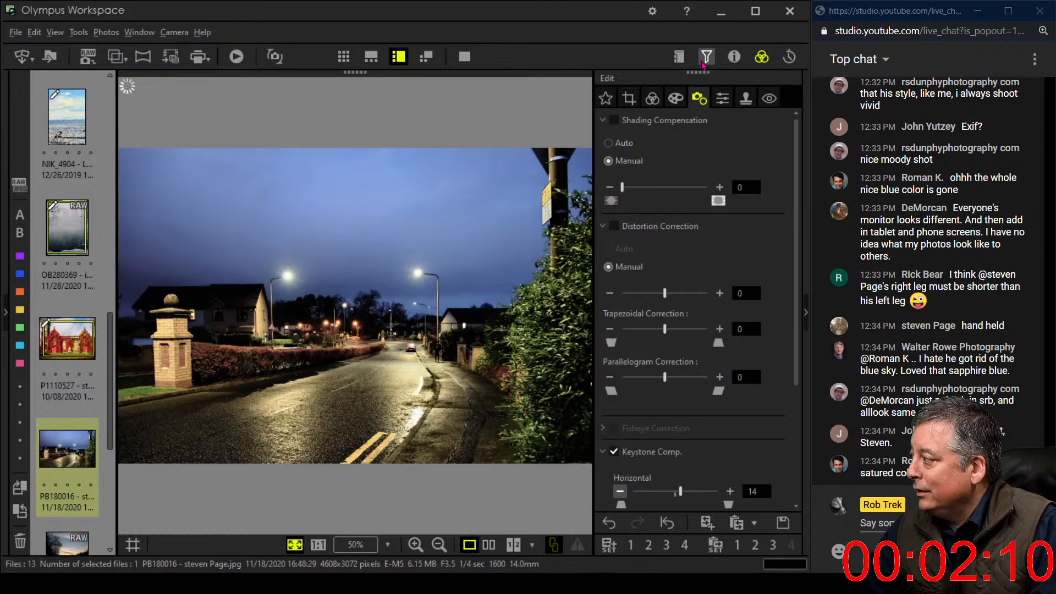
# Warm the street photo's Custom WB blue-amber value to 1.0.
pyautogui.click(682, 105)
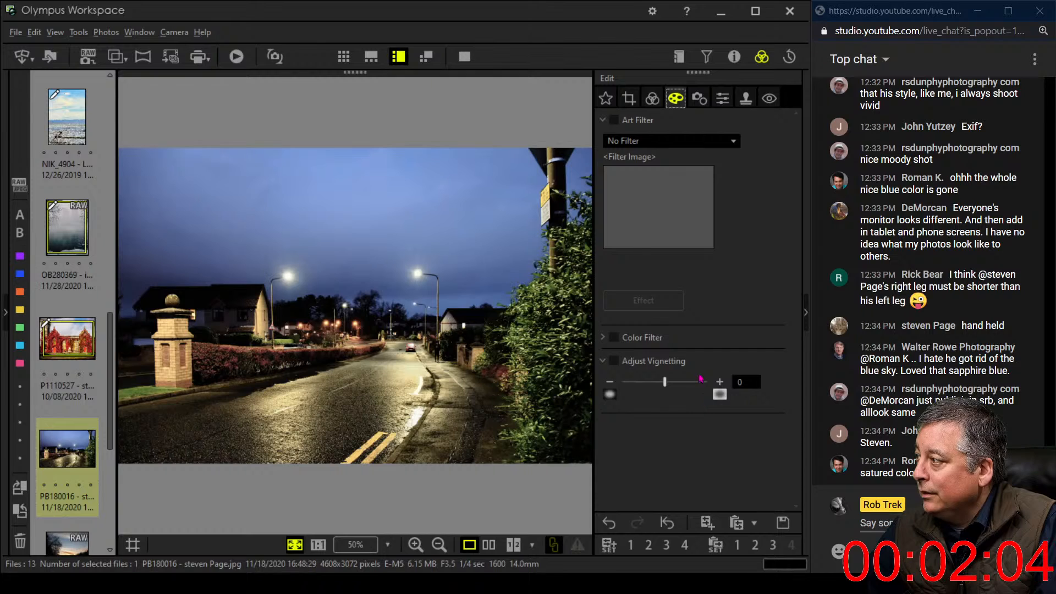
pyautogui.click(652, 97)
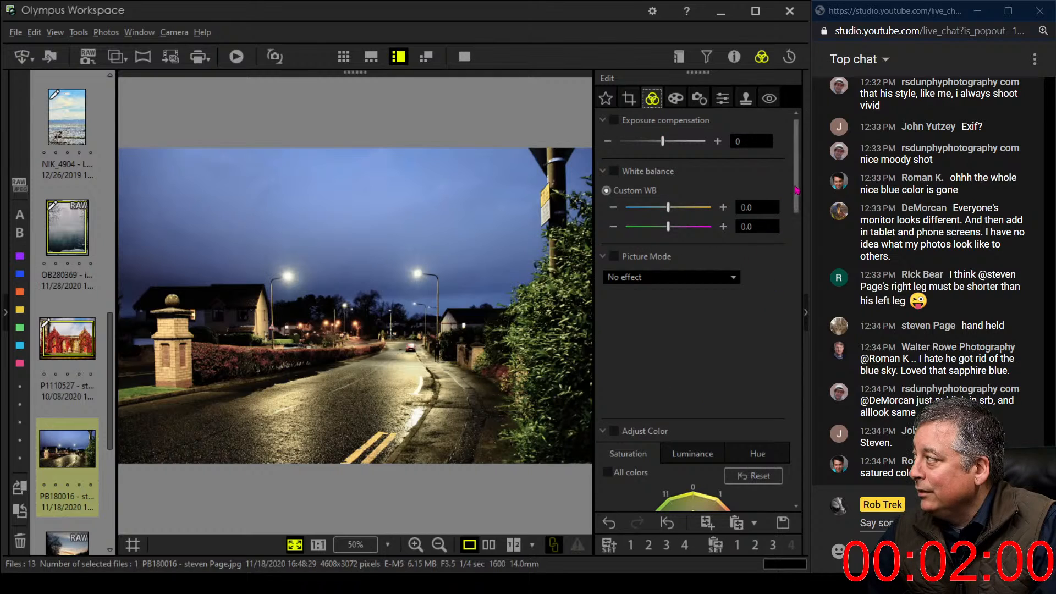
pyautogui.moveTo(795, 186); pyautogui.dragTo(798, 180)
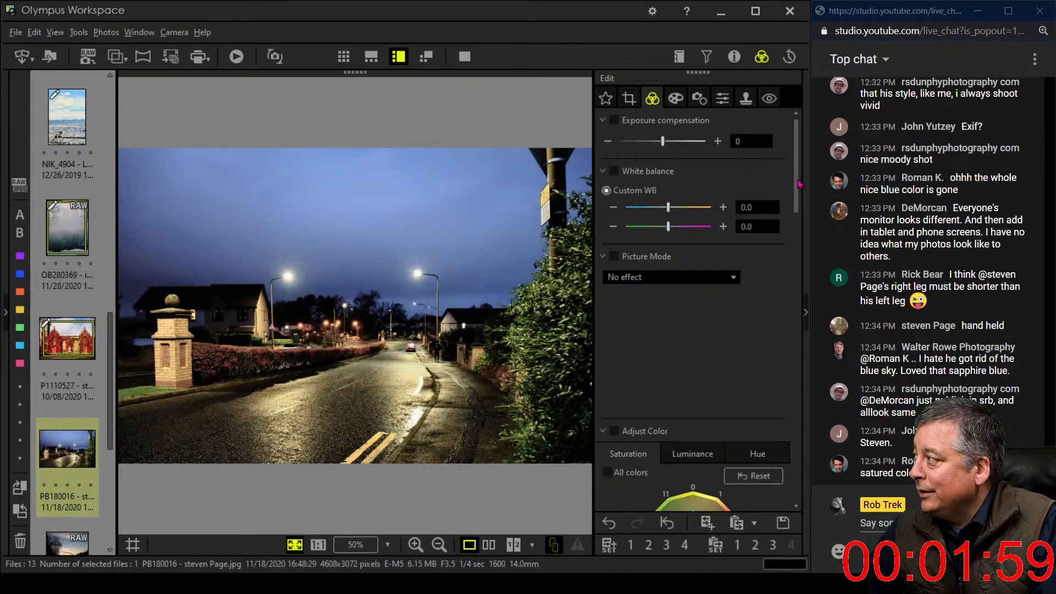
pyautogui.click(724, 209)
pyautogui.click(723, 209)
pyautogui.click(724, 209)
pyautogui.click(726, 213)
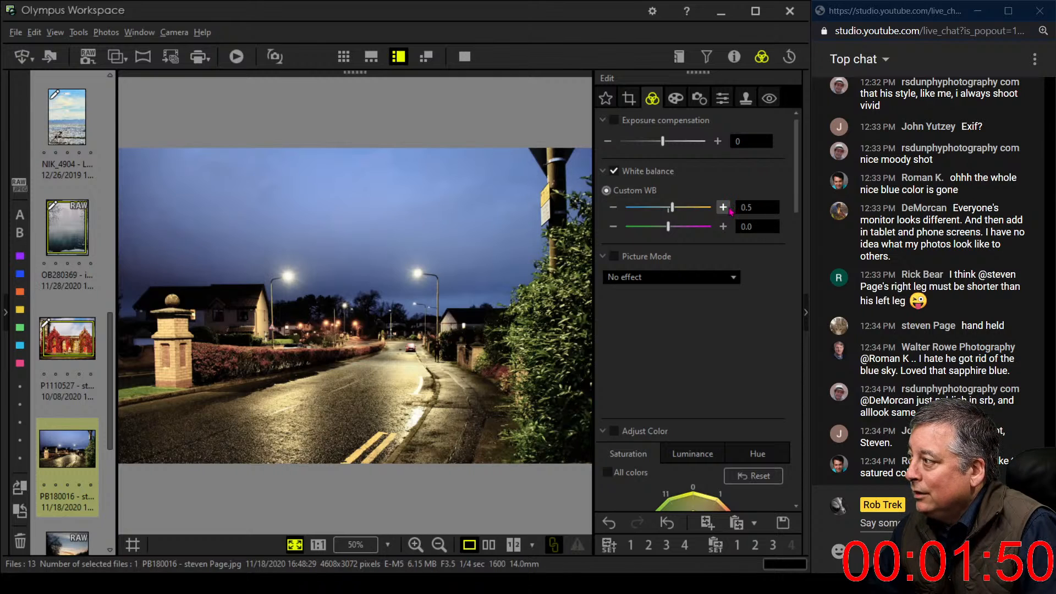
pyautogui.click(728, 209)
pyautogui.click(728, 209)
pyautogui.click(728, 209)
pyautogui.click(728, 209)
pyautogui.click(728, 209)
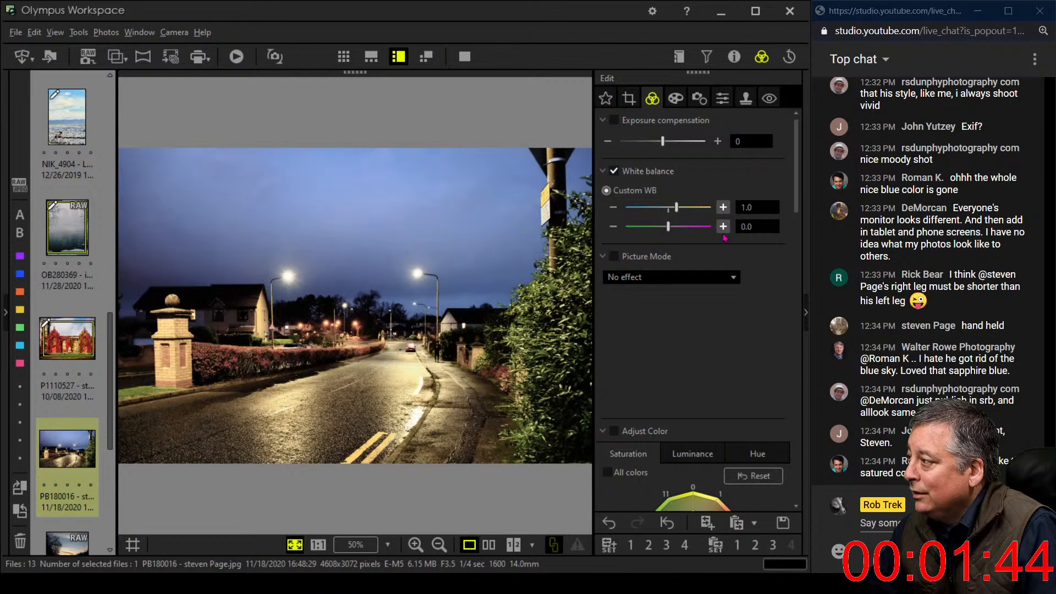
# Set the street photo's saturation to -42 and pull the RGB tone curve's midtone point slightly lower.
pyautogui.moveTo(797, 201); pyautogui.dragTo(787, 478)
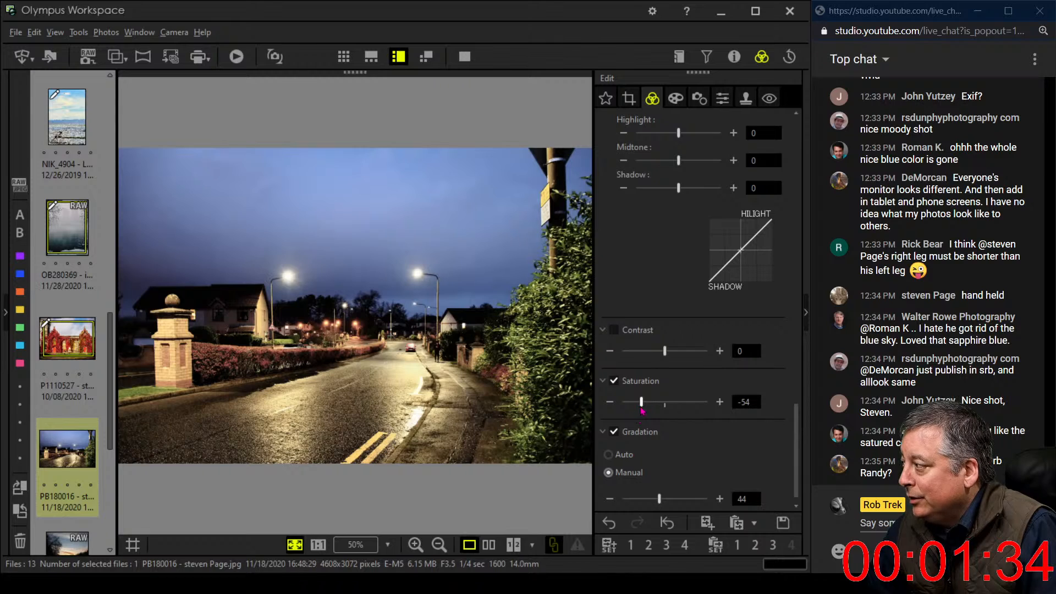
pyautogui.moveTo(643, 410); pyautogui.dragTo(647, 411)
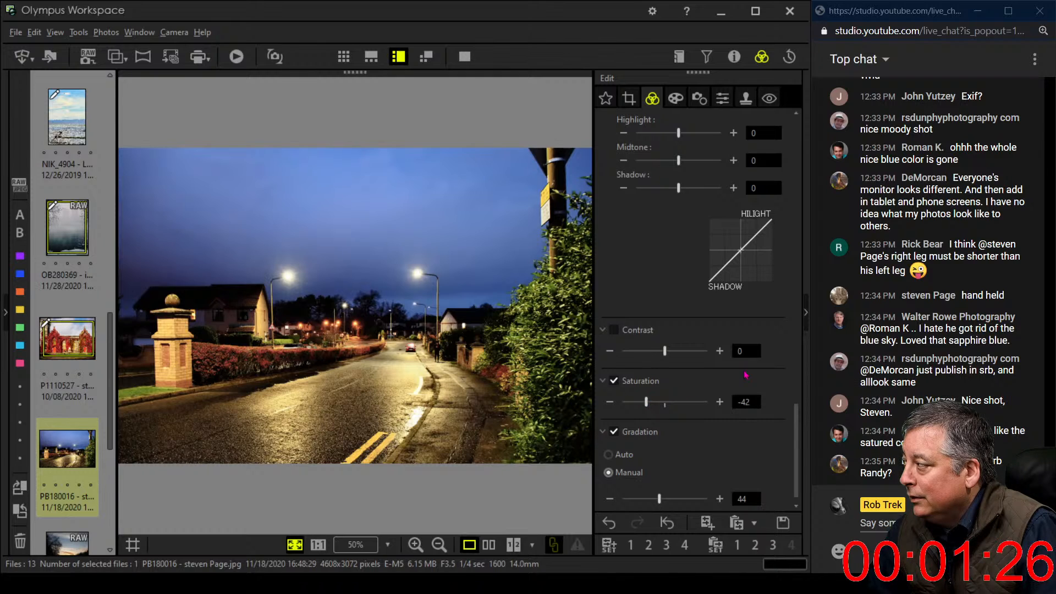
pyautogui.moveTo(797, 432); pyautogui.dragTo(801, 357)
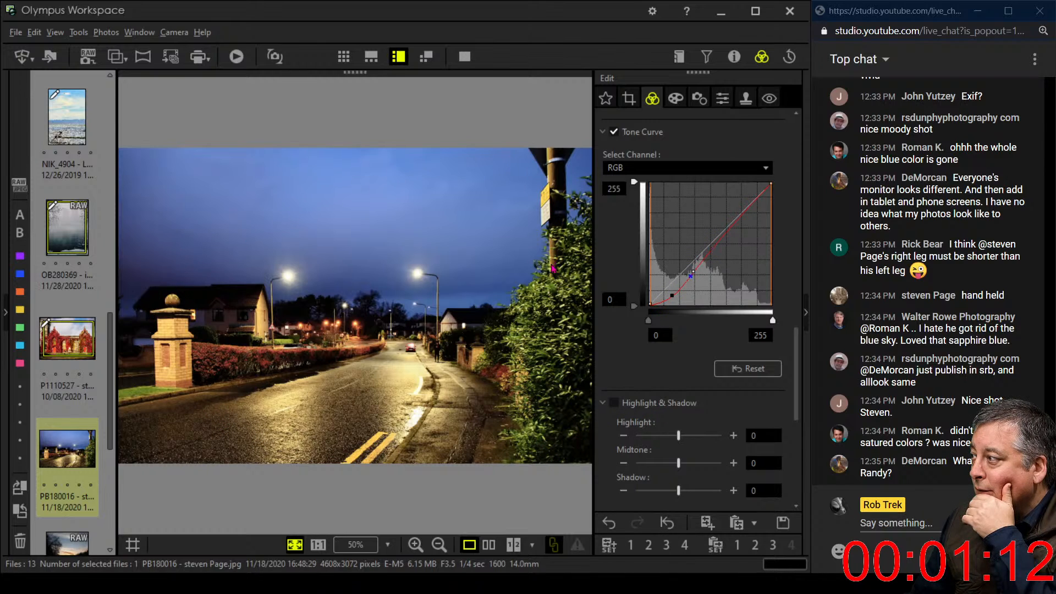
# Turn to cropping the street photo and set the crop's aspect ratio to 1:1 (6:6).
pyautogui.click(628, 98)
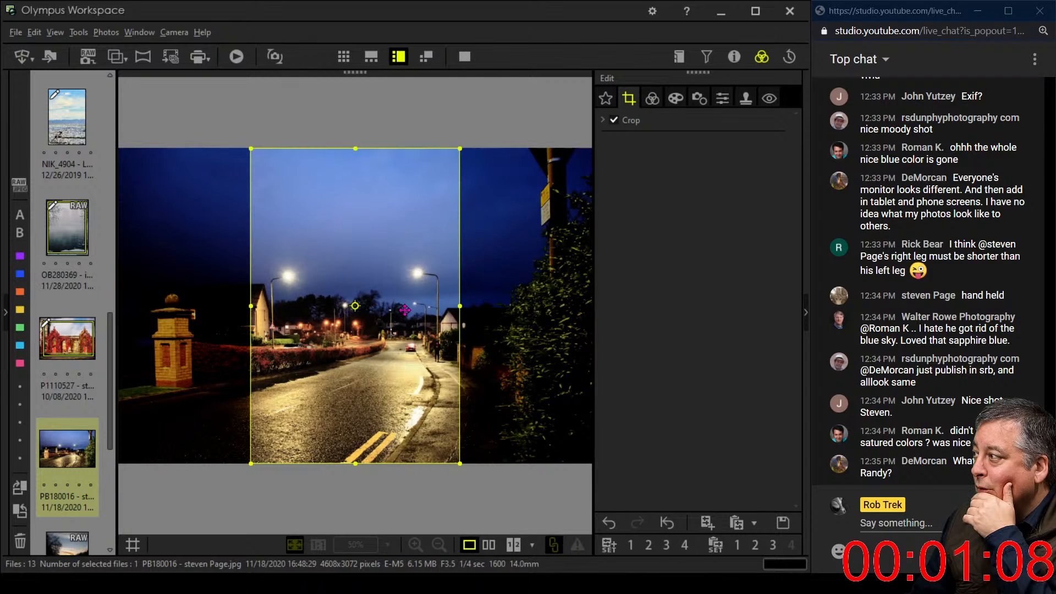
pyautogui.moveTo(357, 305); pyautogui.dragTo(353, 312)
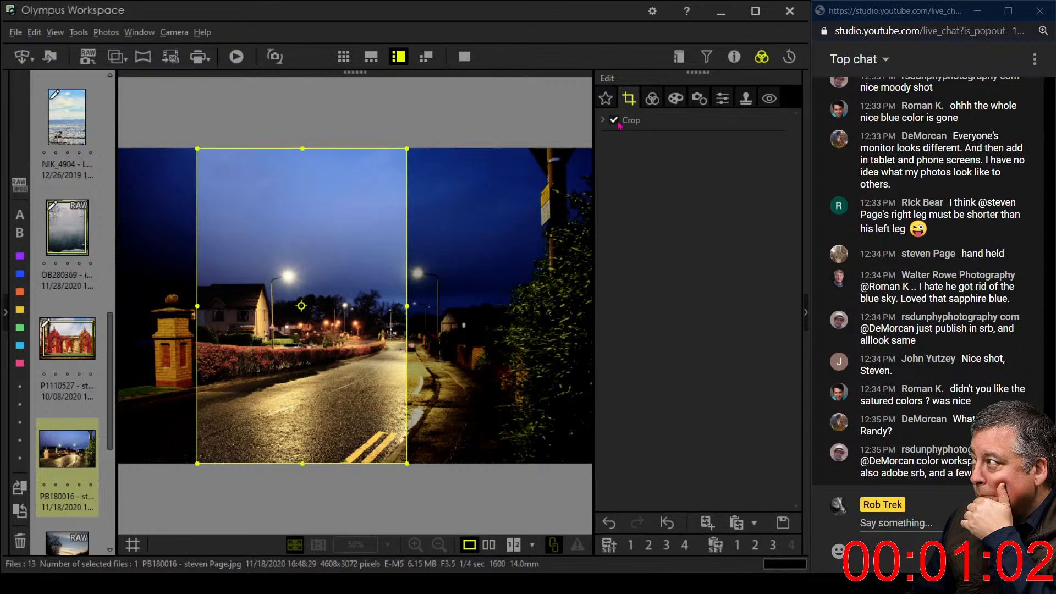
pyautogui.click(649, 121)
pyautogui.click(647, 175)
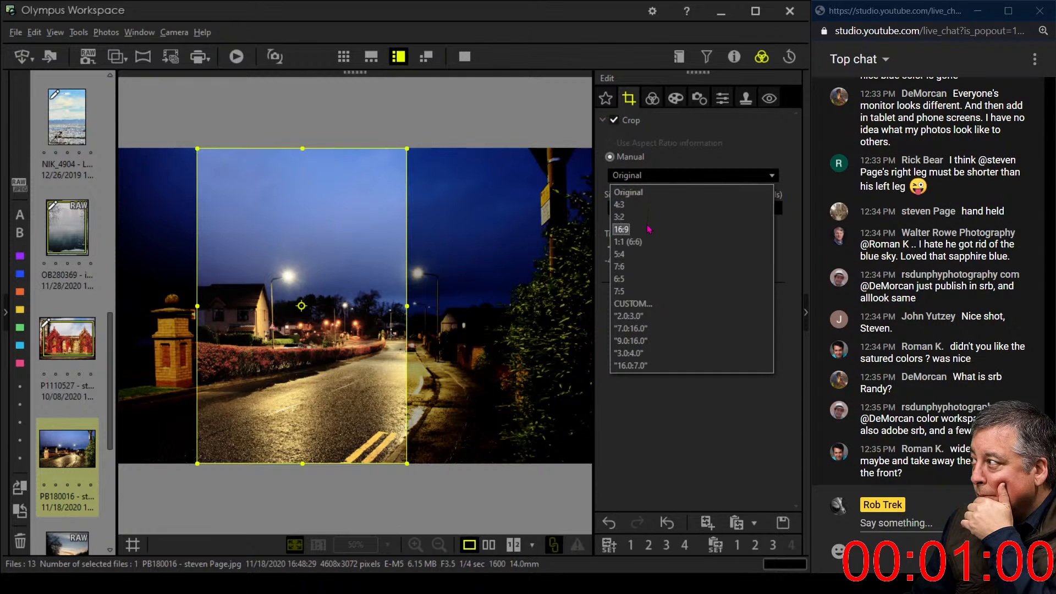
pyautogui.click(627, 241)
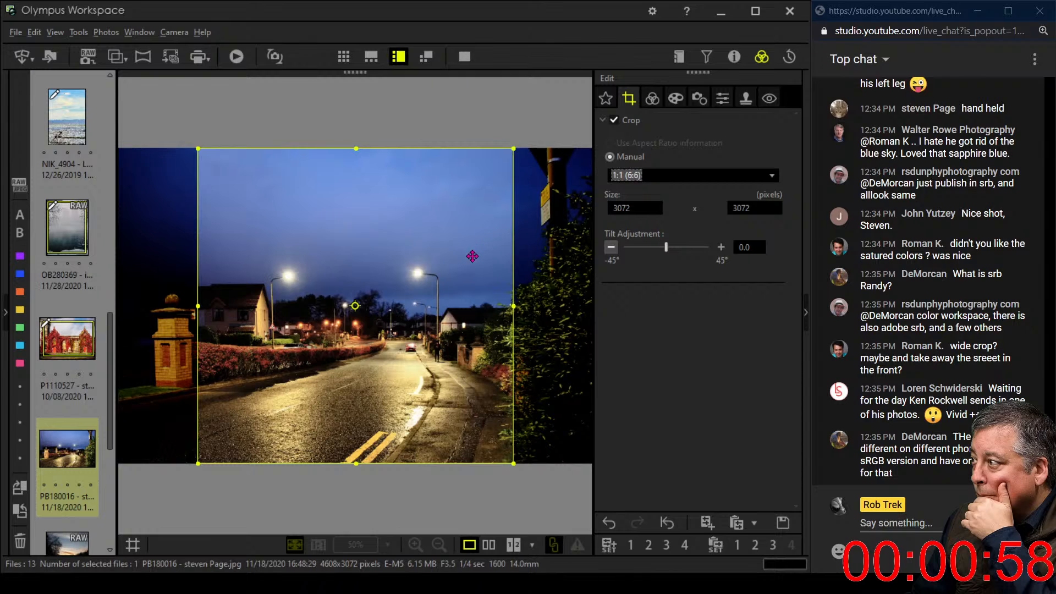
# Shift the square crop frame toward the brick pillar and lower its upper edge to make it 2574 x 2574 pixels.
pyautogui.moveTo(483, 216); pyautogui.dragTo(447, 224)
pyautogui.moveTo(451, 260); pyautogui.dragTo(450, 234)
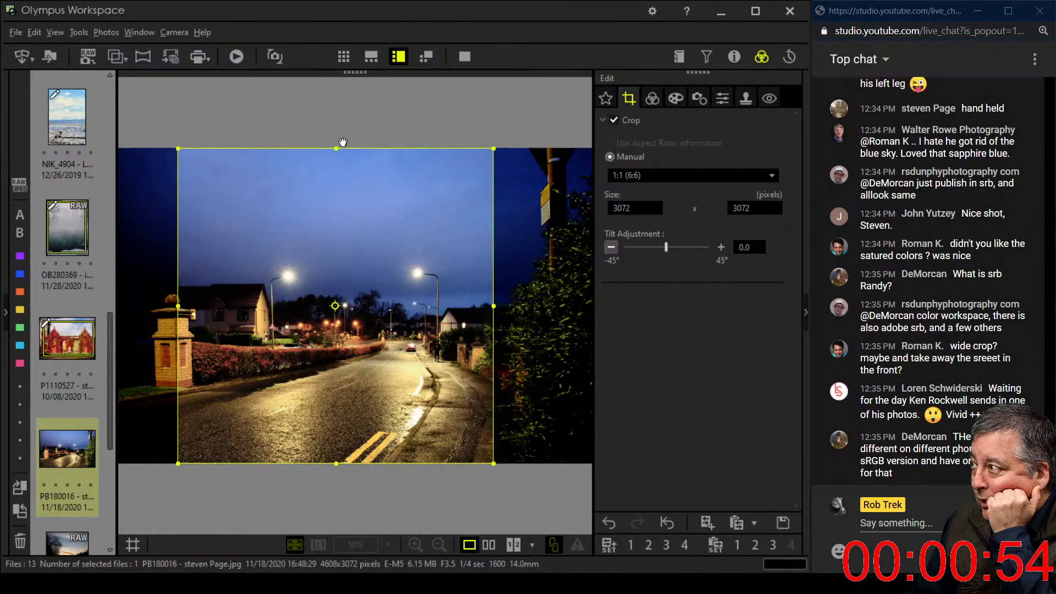
pyautogui.moveTo(336, 149); pyautogui.dragTo(364, 199)
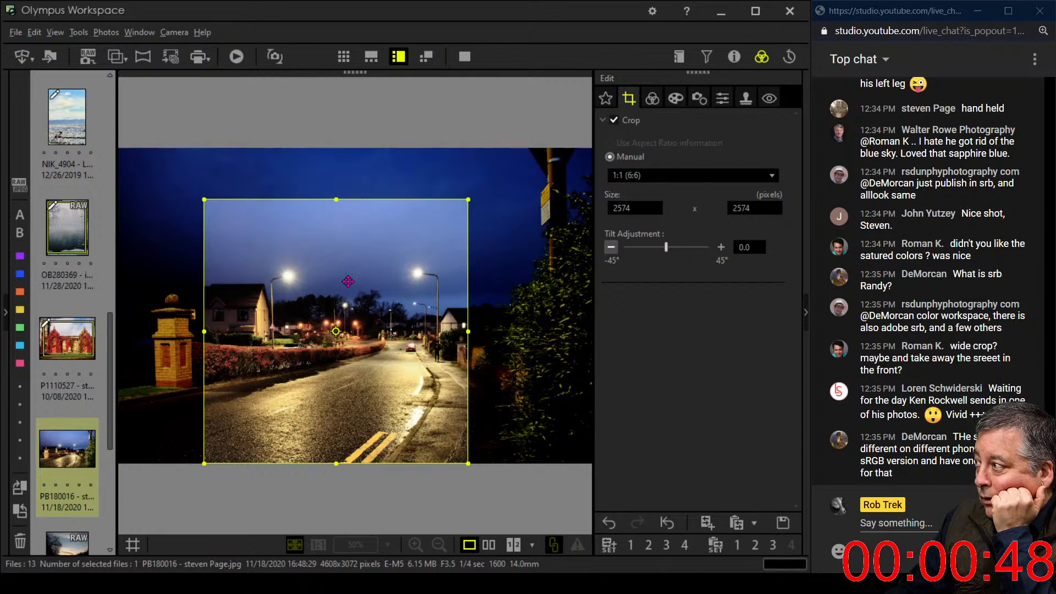
# Raise the square crop's upper edge to make it 2705 x 2705 pixels and compare the cropped street photo with the original.
pyautogui.click(652, 99)
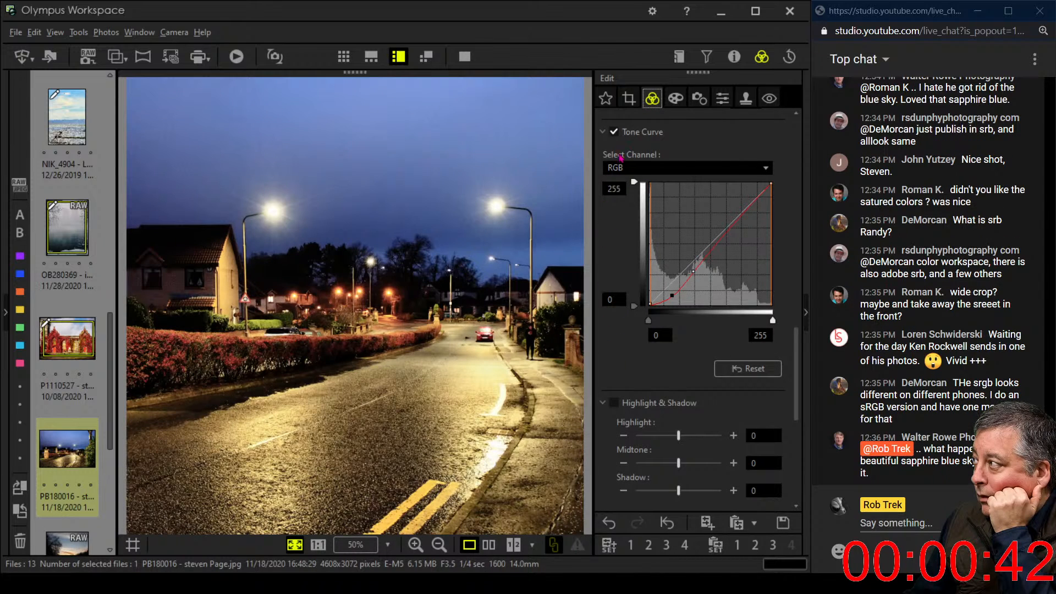
pyautogui.click(632, 100)
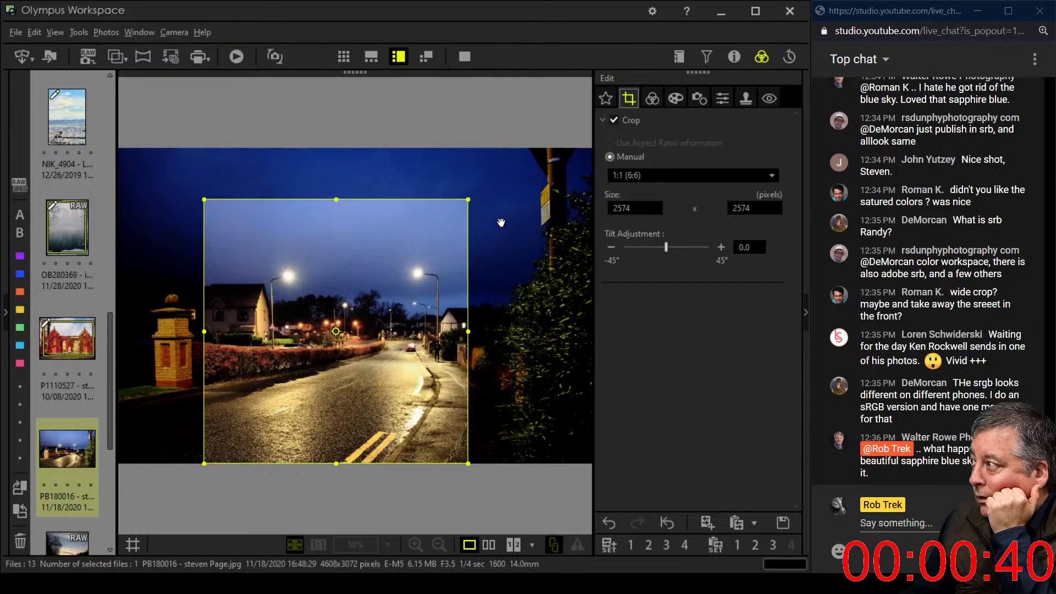
pyautogui.moveTo(337, 203); pyautogui.dragTo(337, 188)
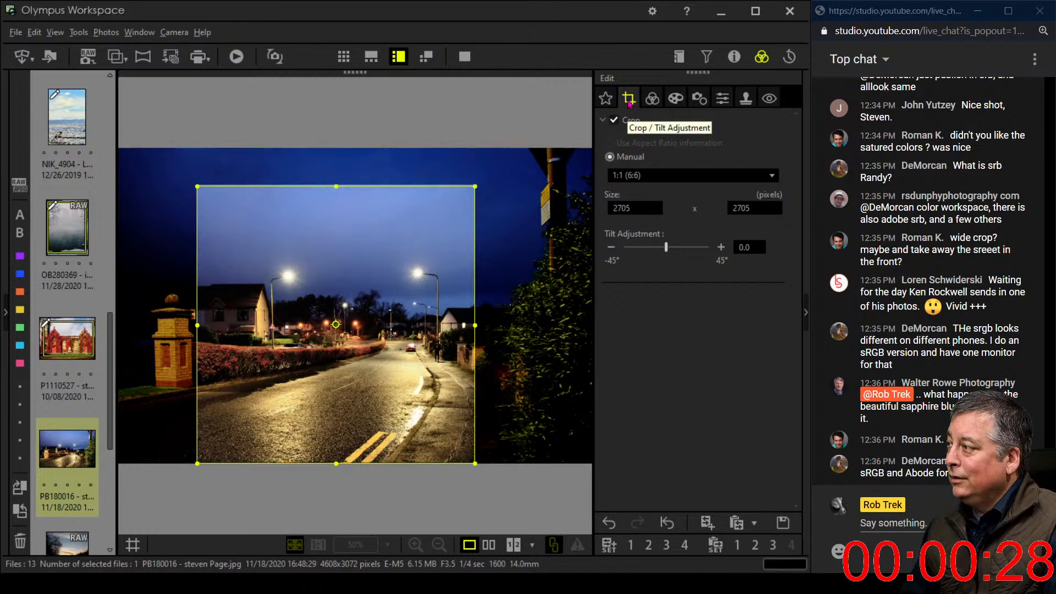
pyautogui.click(652, 98)
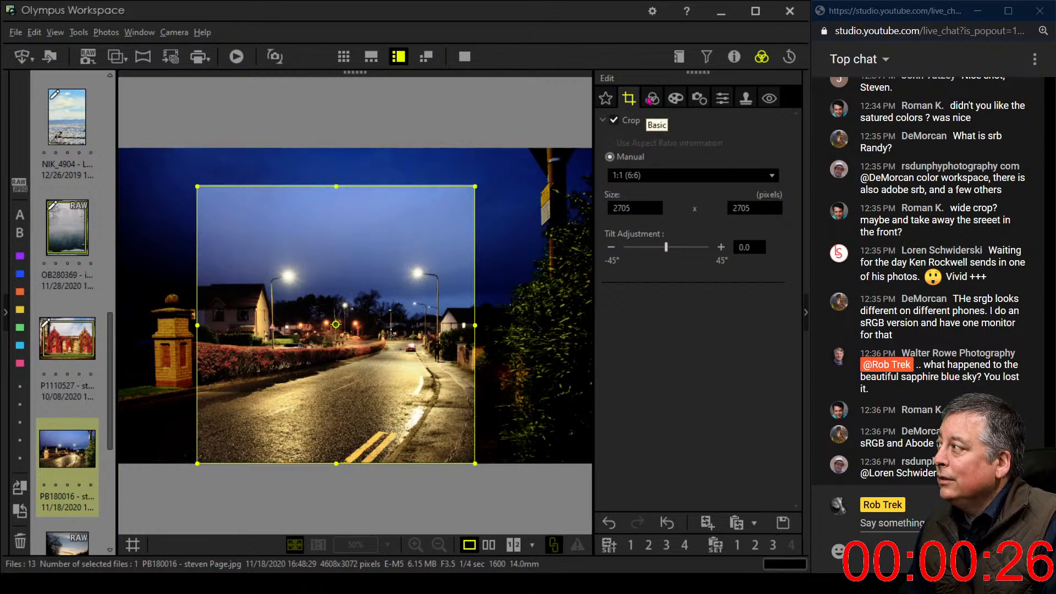
pyautogui.click(488, 545)
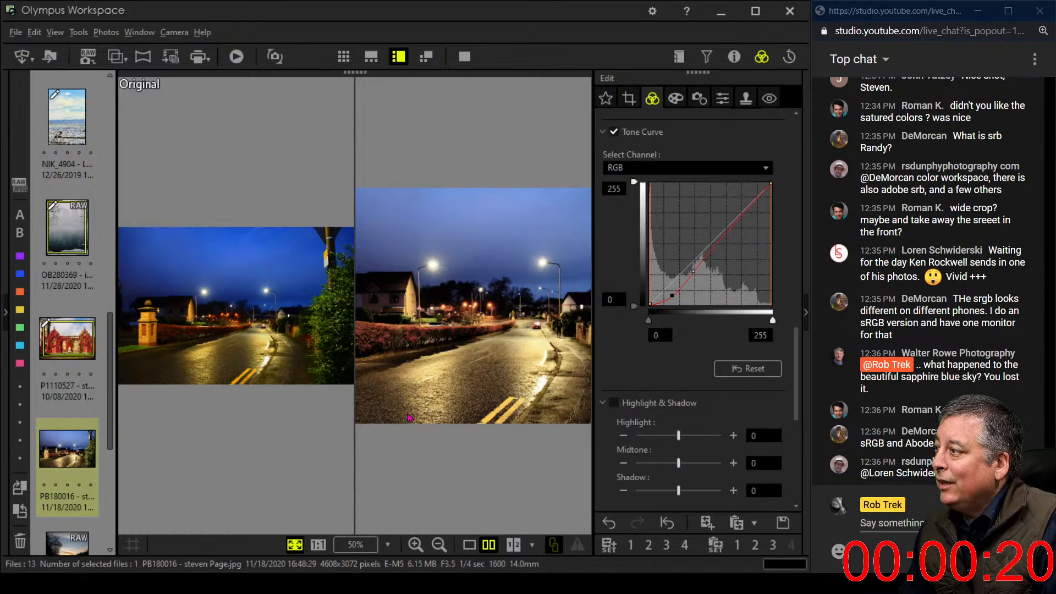
pyautogui.click(472, 545)
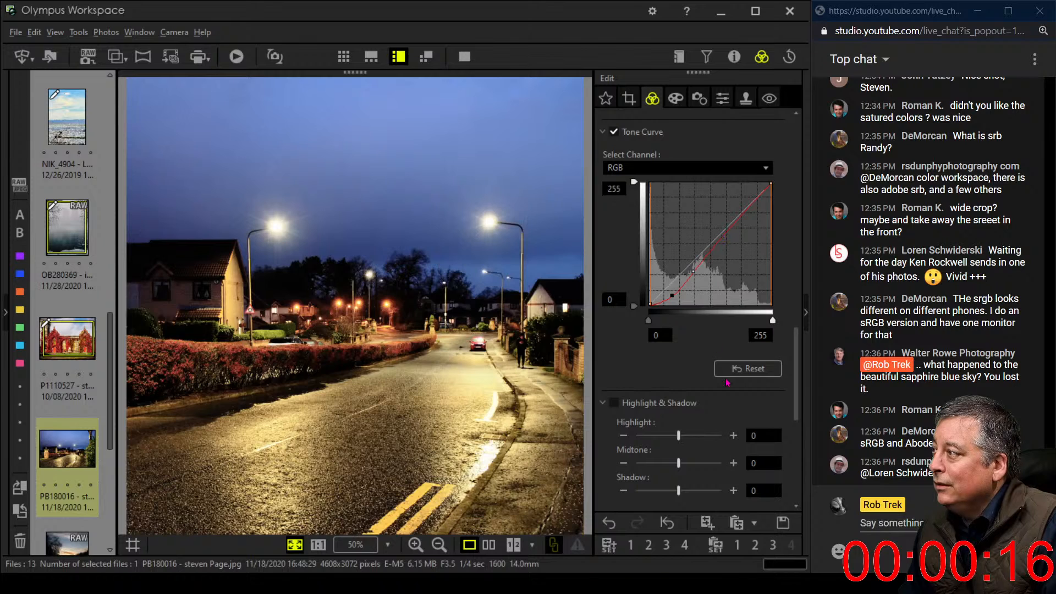
# Switch off the street photo's saturation adjustment to judge its effect on the sky and road.
pyautogui.scroll(-5, 737, 380)
pyautogui.scroll(-3, 727, 389)
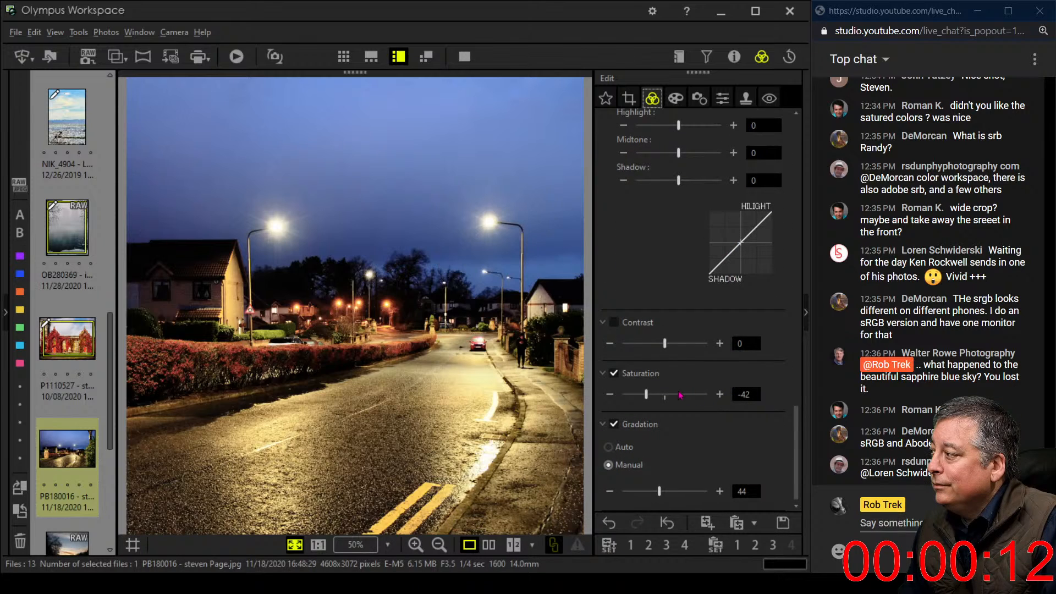
pyautogui.click(603, 373)
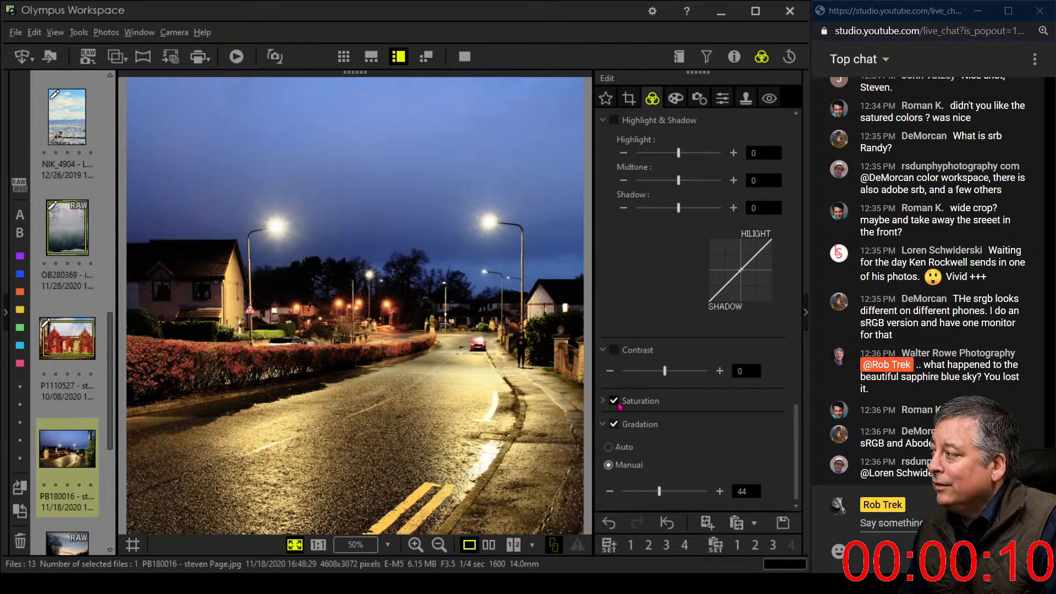
pyautogui.click(614, 401)
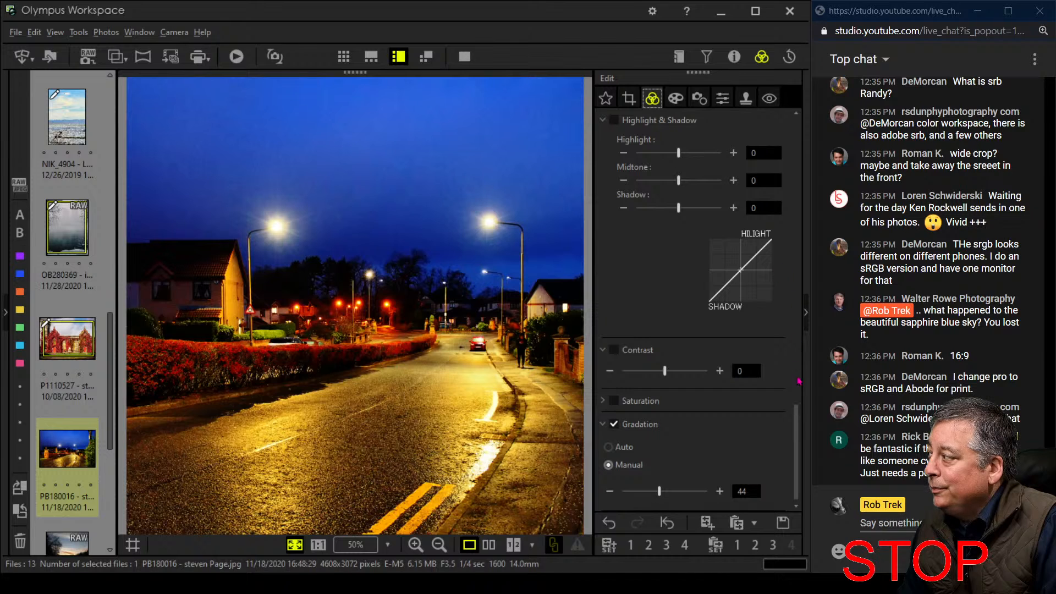
pyautogui.moveTo(797, 416); pyautogui.dragTo(820, 457)
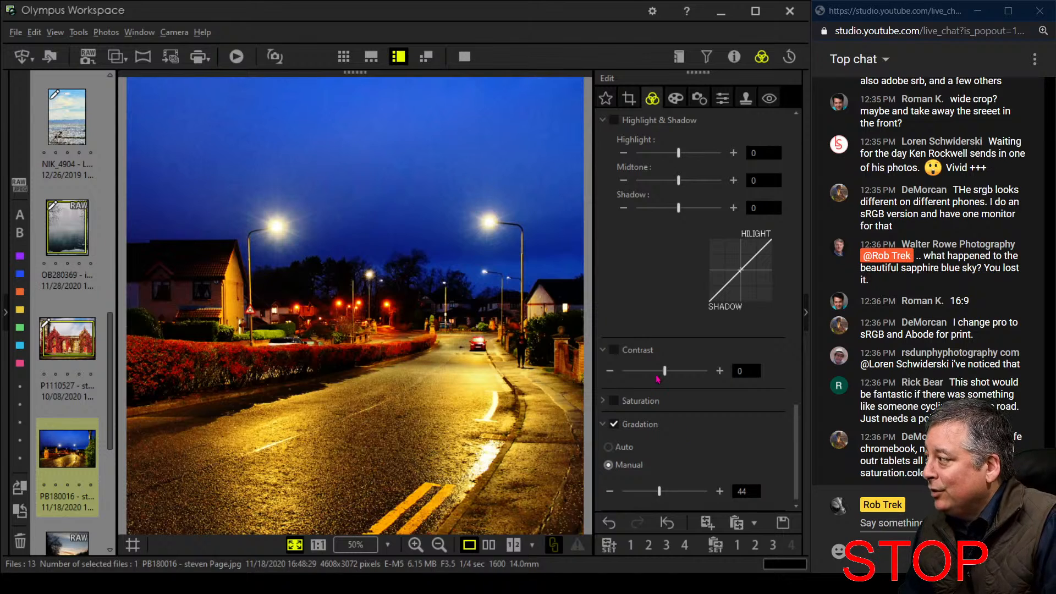
# Re-enable the street photo's saturation adjustment at -26 and compare the result with the original in full screen.
pyautogui.click(604, 400)
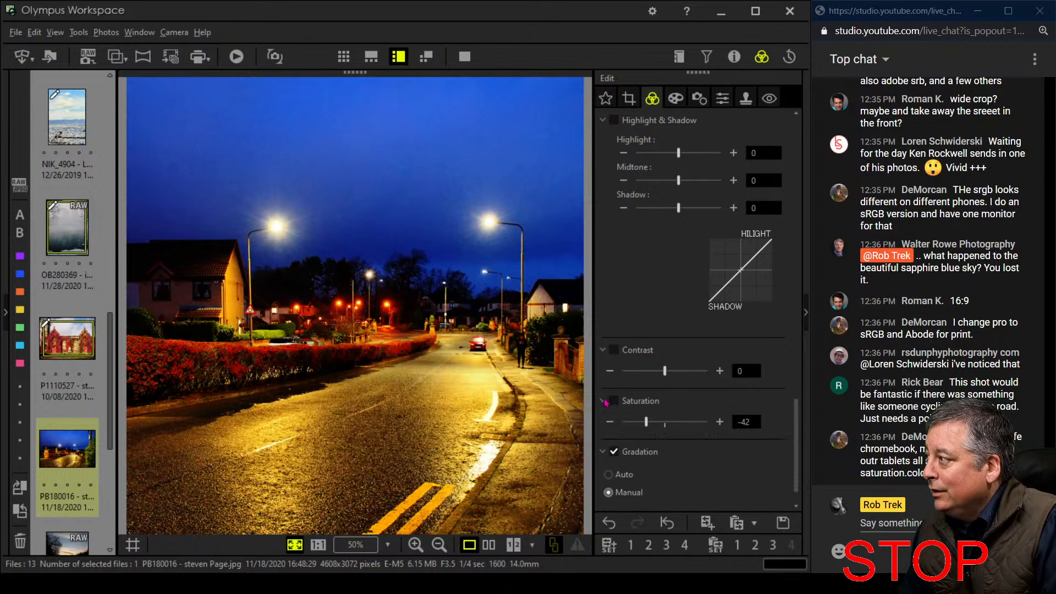
pyautogui.click(621, 405)
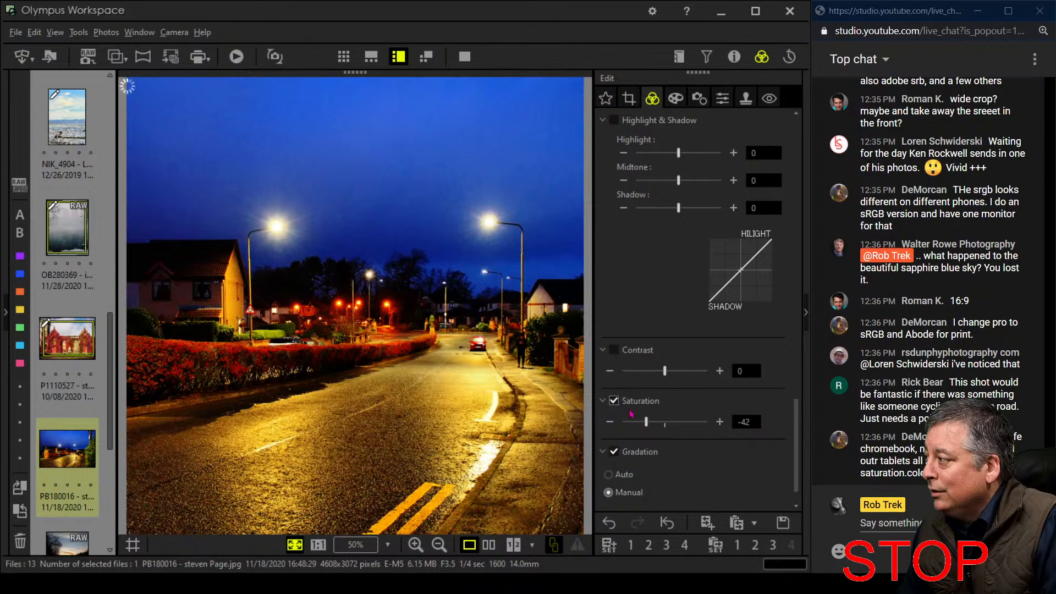
pyautogui.moveTo(646, 423); pyautogui.dragTo(653, 426)
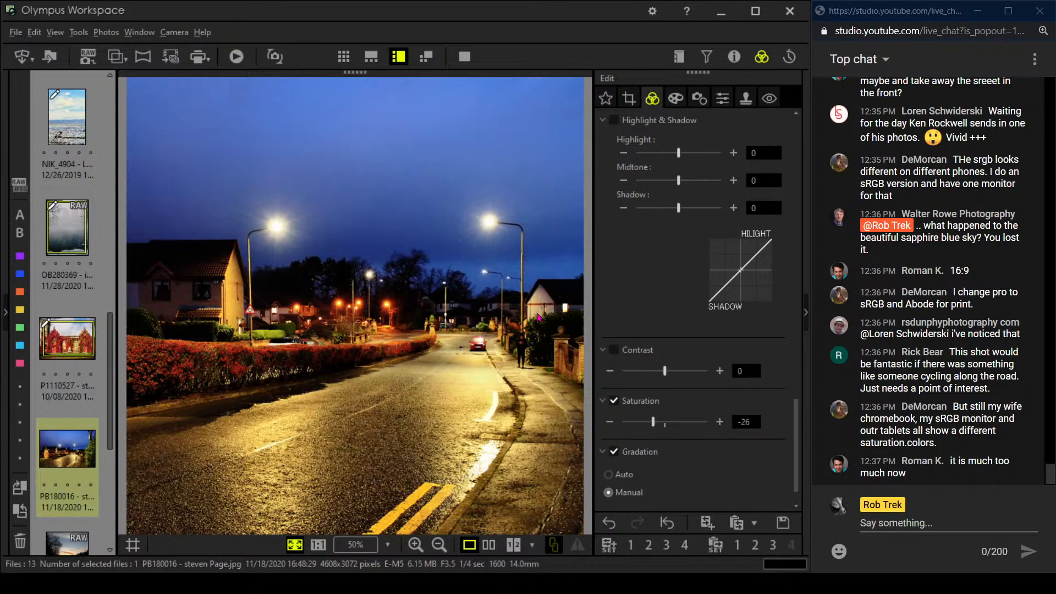
pyautogui.click(488, 545)
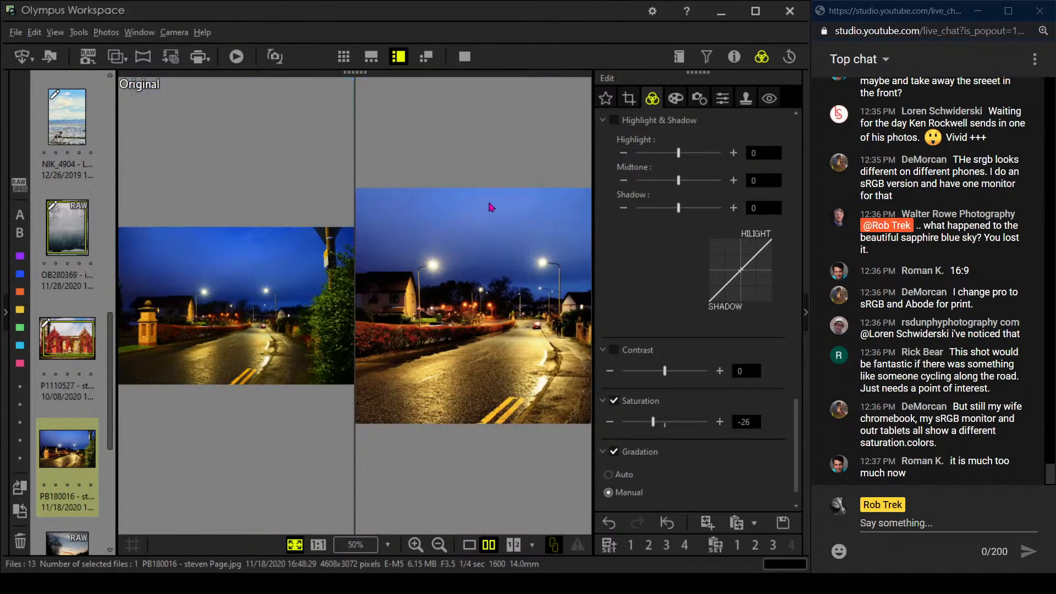
pyautogui.click(465, 56)
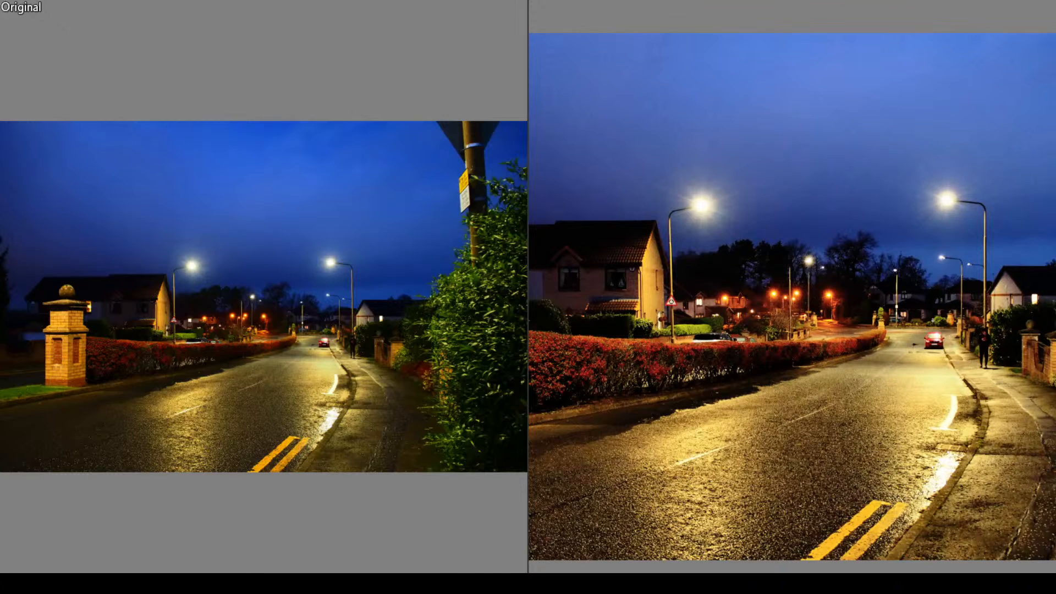
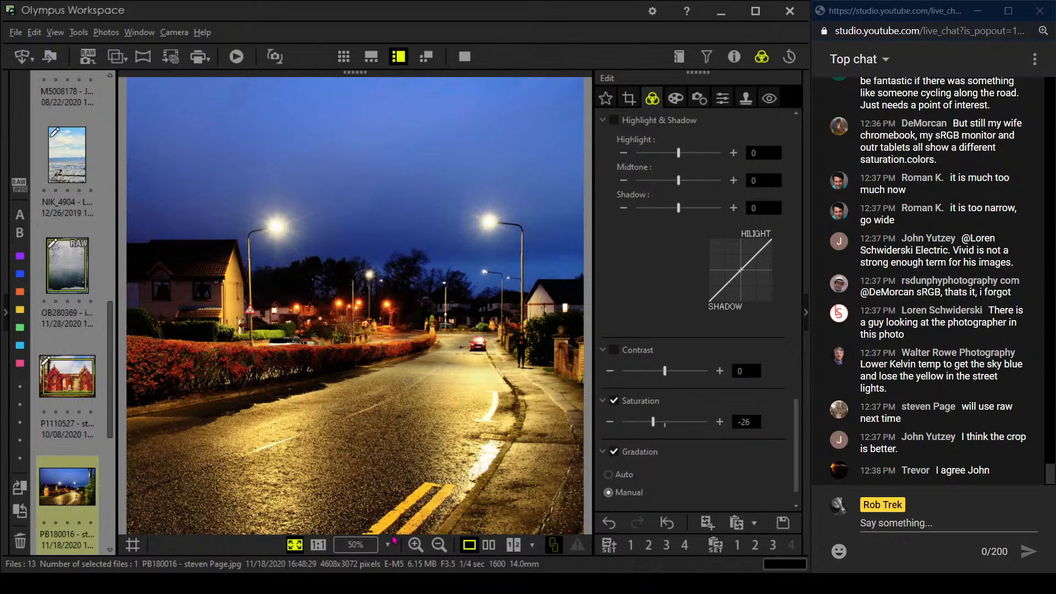
# Open the lake sunset RAW photo PB210940 and review its lens and exposure details.
pyautogui.scroll(-3, 68, 470)
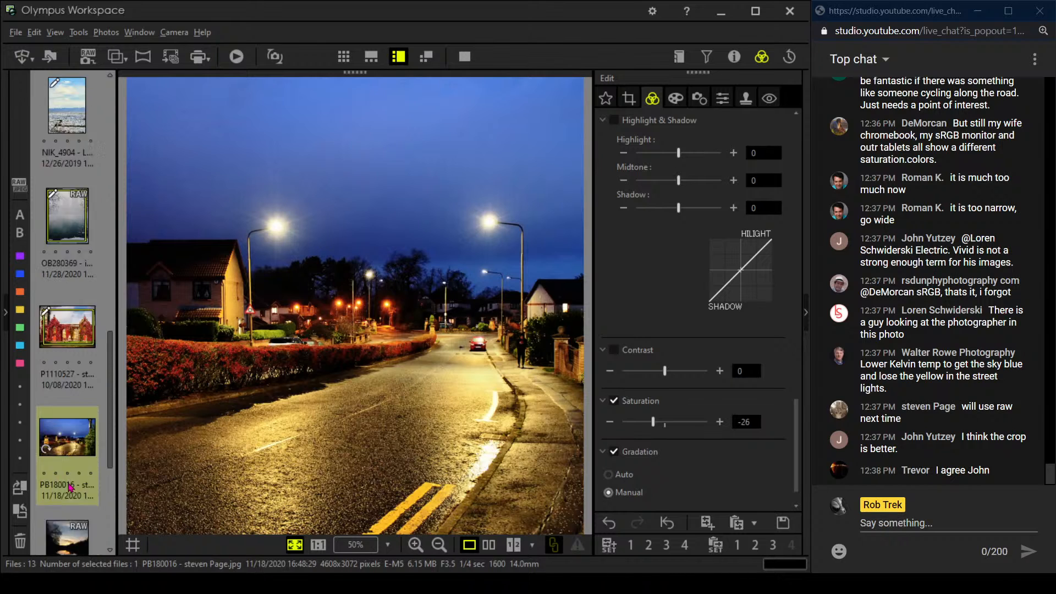
pyautogui.click(67, 469)
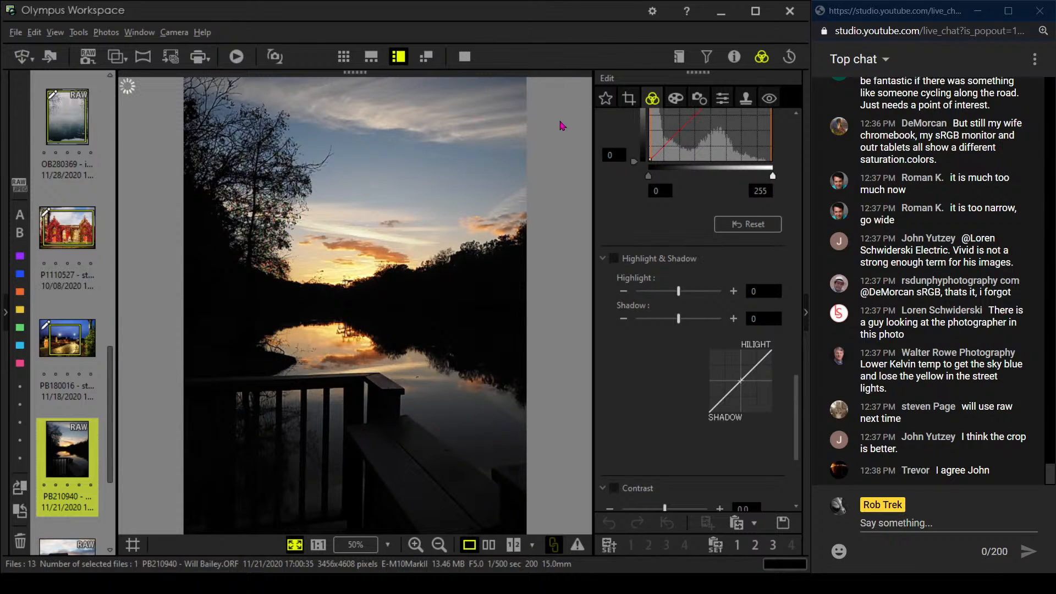
pyautogui.click(734, 57)
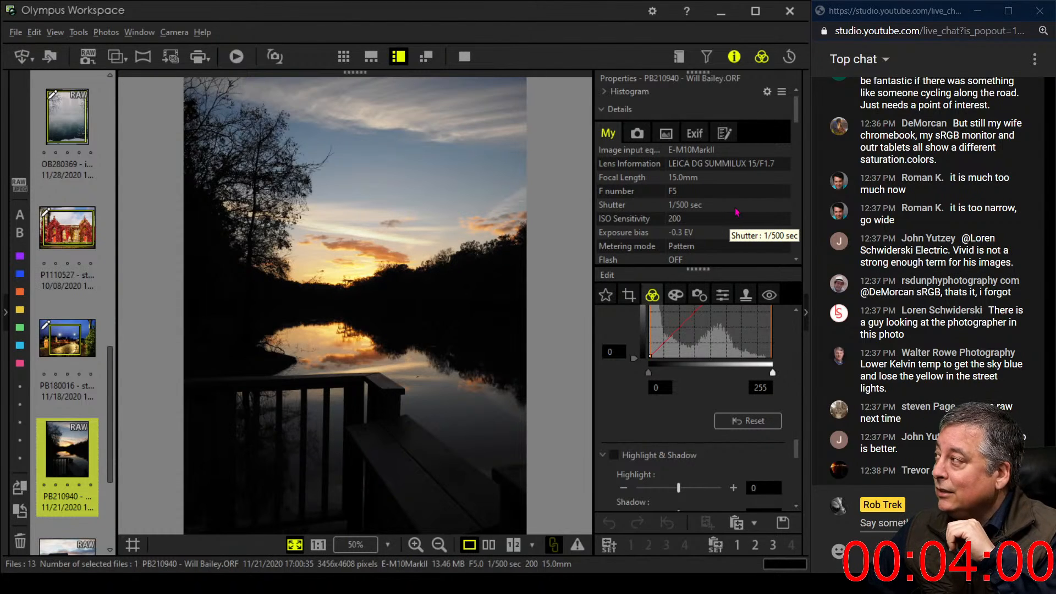
pyautogui.click(734, 57)
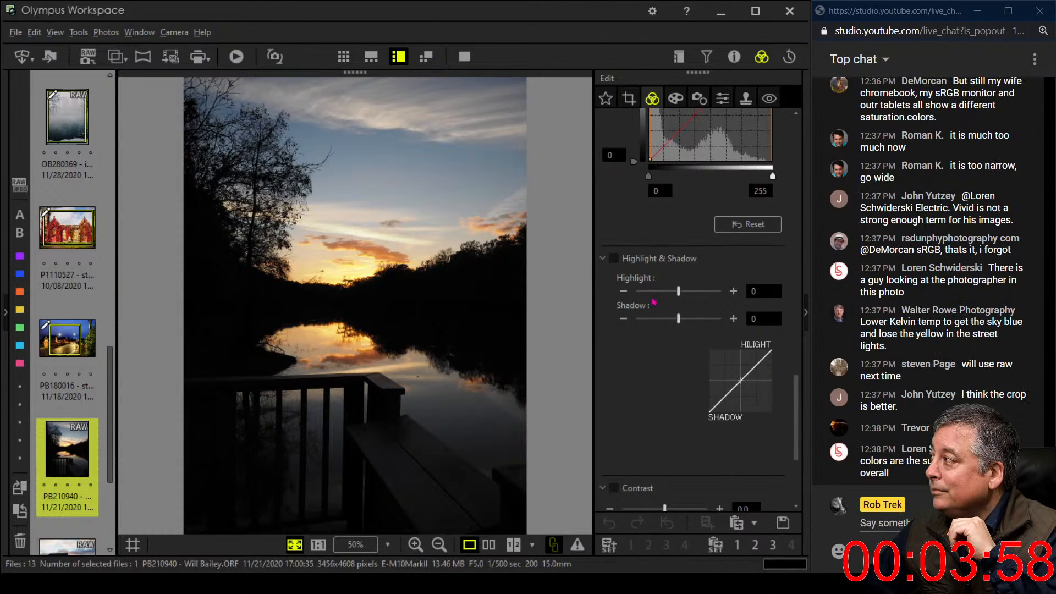
# Collapse the Adjust Color settings and set the sunset photo's Dehaze to 51.
pyautogui.scroll(10, 649, 373)
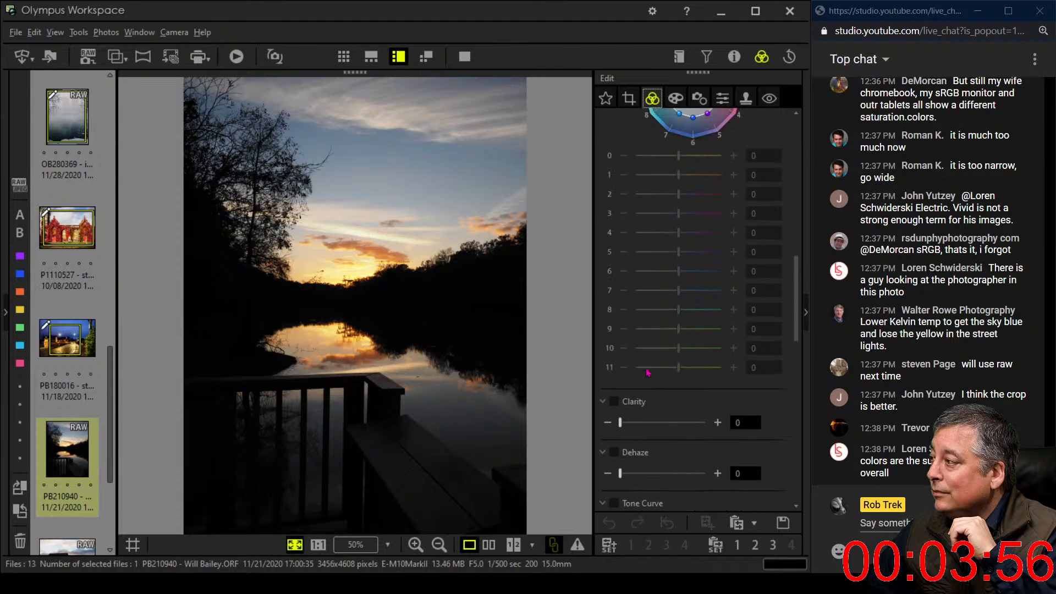
pyautogui.scroll(5, 647, 373)
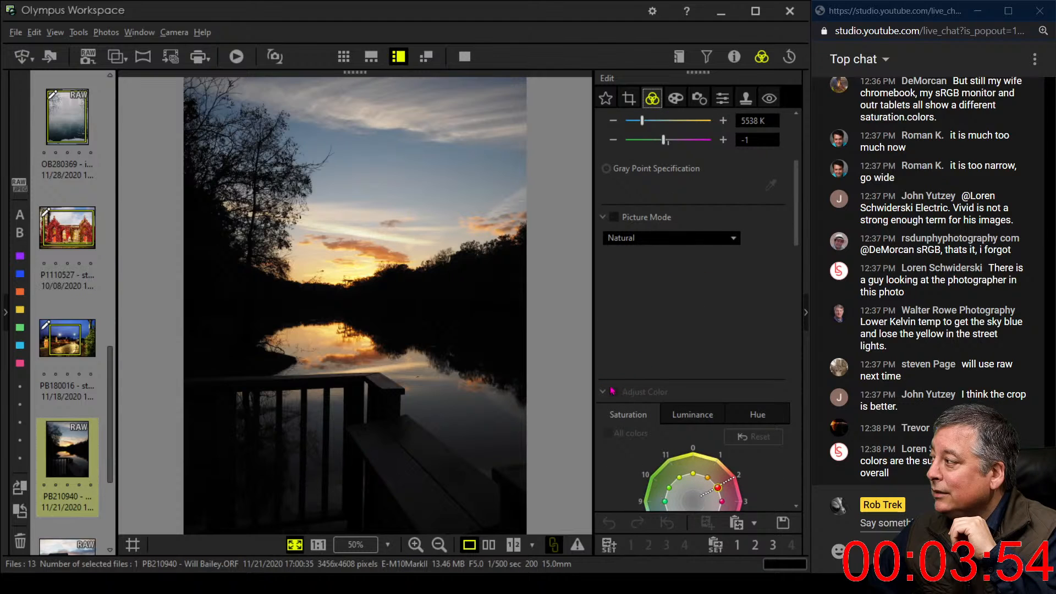
pyautogui.click(605, 392)
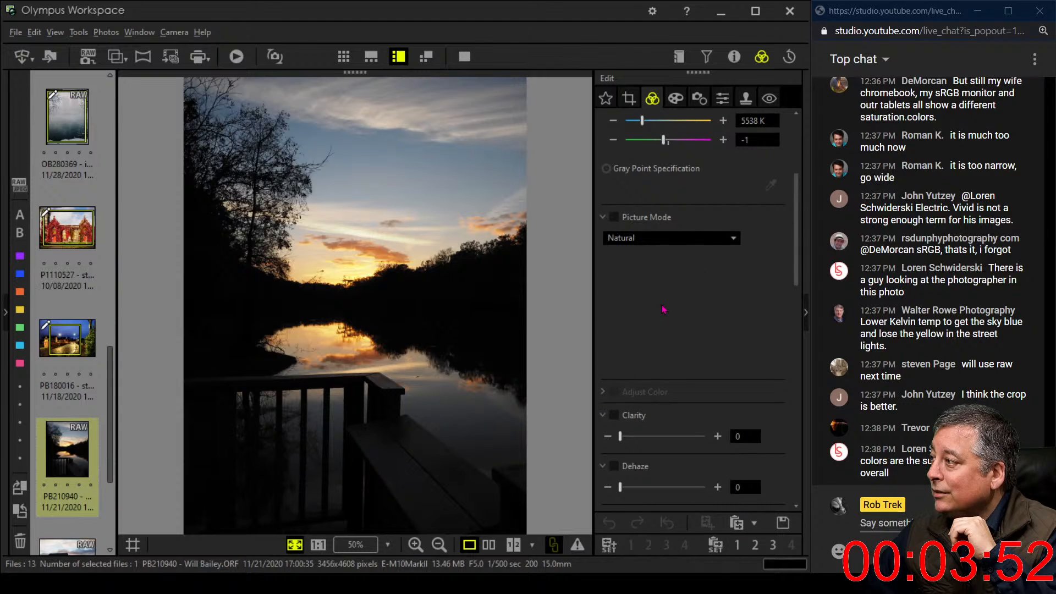
pyautogui.scroll(-5, 771, 264)
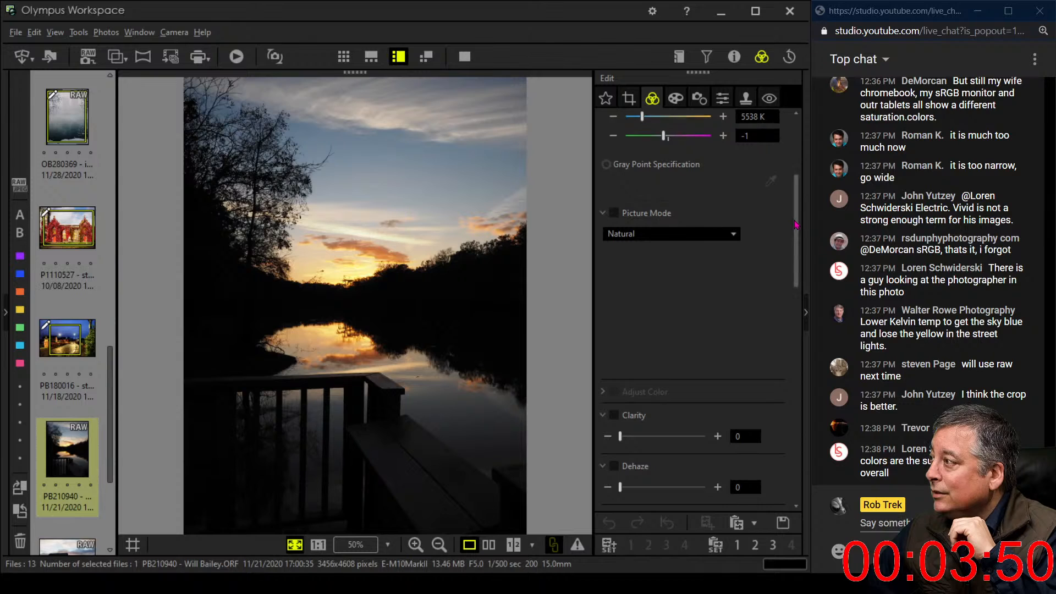
pyautogui.moveTo(620, 248); pyautogui.dragTo(649, 250)
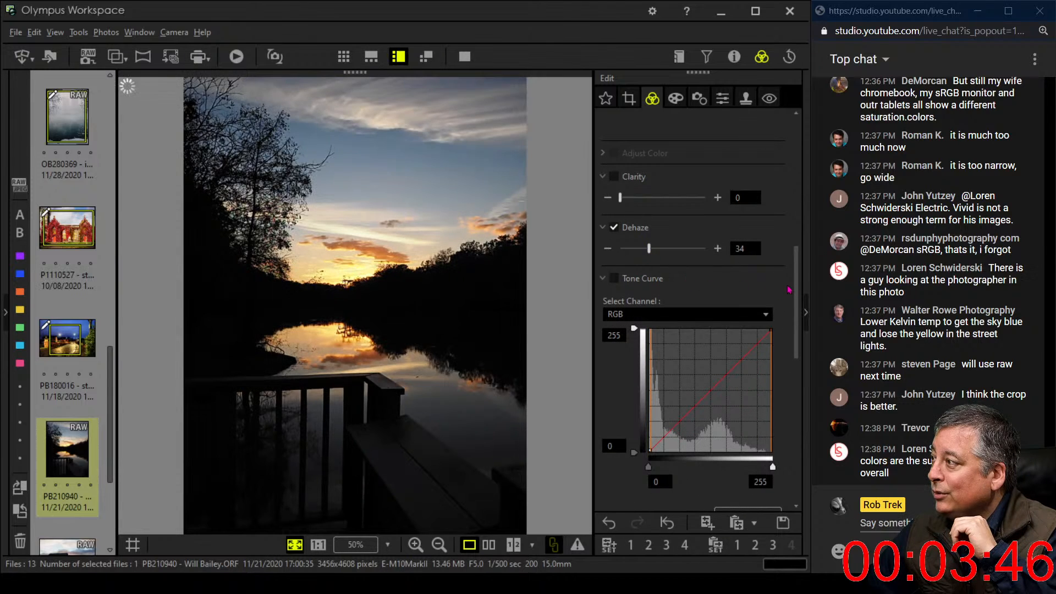
pyautogui.moveTo(661, 251); pyautogui.dragTo(664, 250)
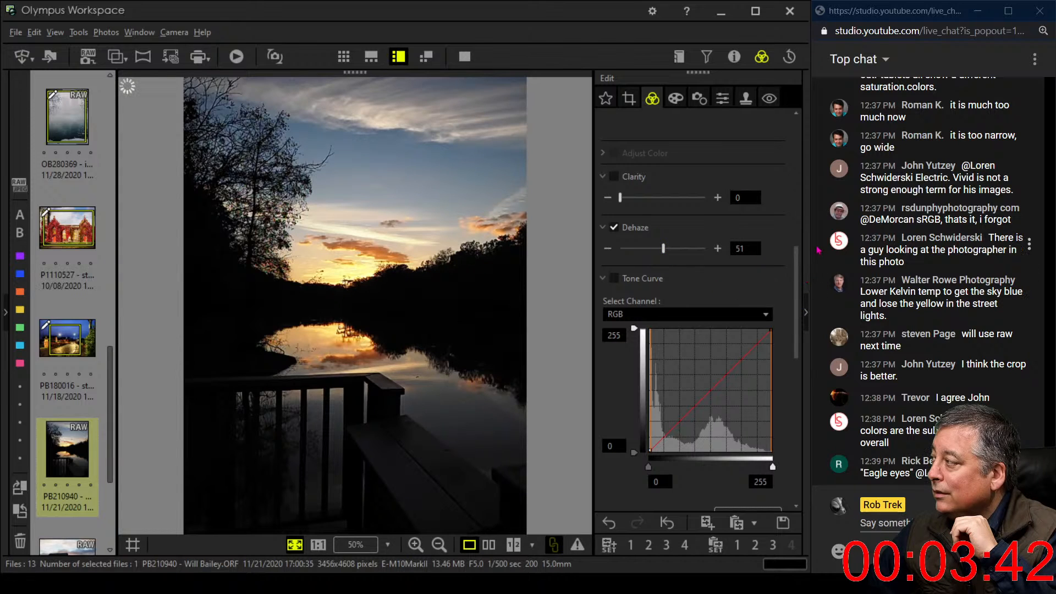
# Set the sunset photo's gradation to AUTO to lift the dark deck and trees.
pyautogui.moveTo(796, 259); pyautogui.dragTo(791, 414)
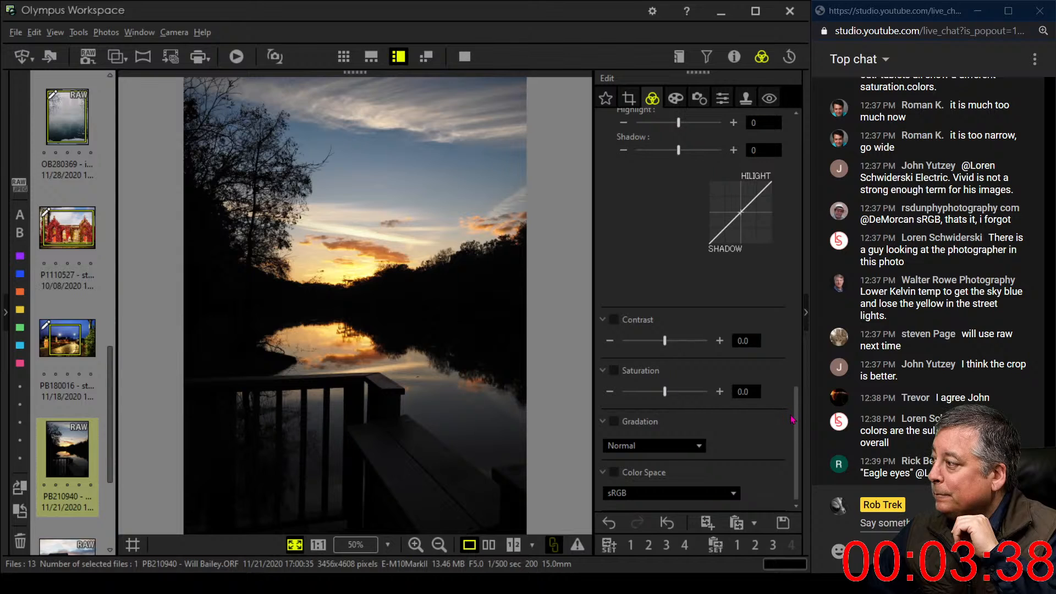
pyautogui.click(654, 447)
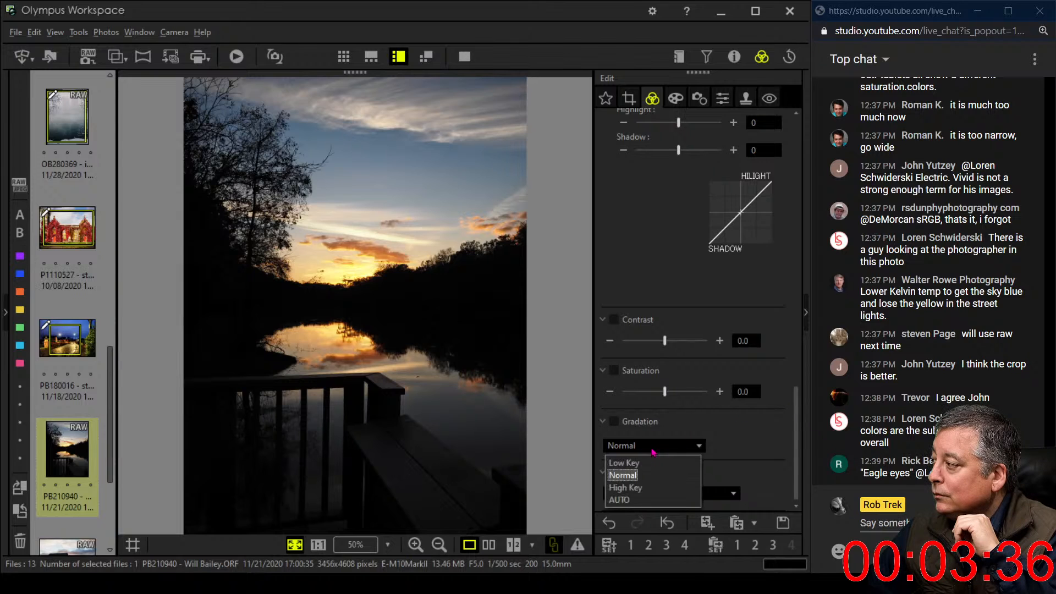
pyautogui.click(647, 501)
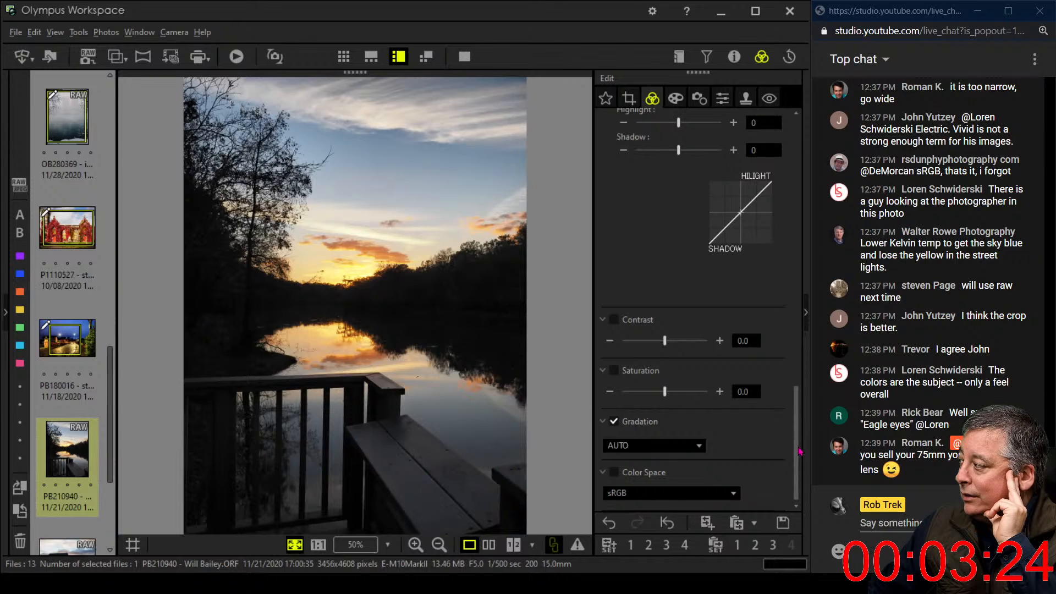
pyautogui.scroll(10, 756, 460)
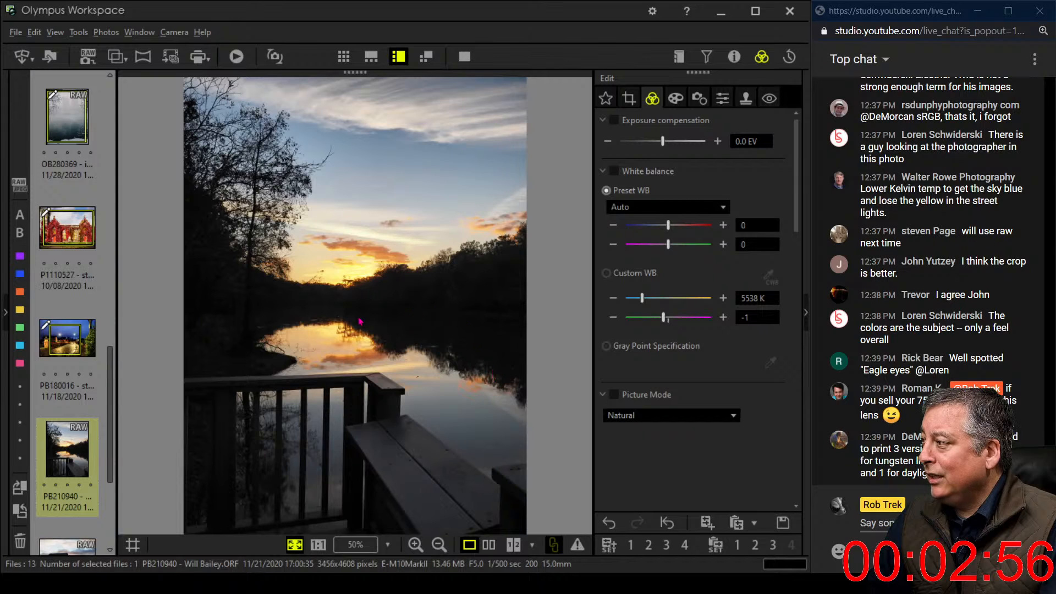
# Crop the sunset photo to a horizontal 16:9 frame of 3456 x 1944 pixels and shift it up to exclude the deck railing.
pyautogui.click(629, 99)
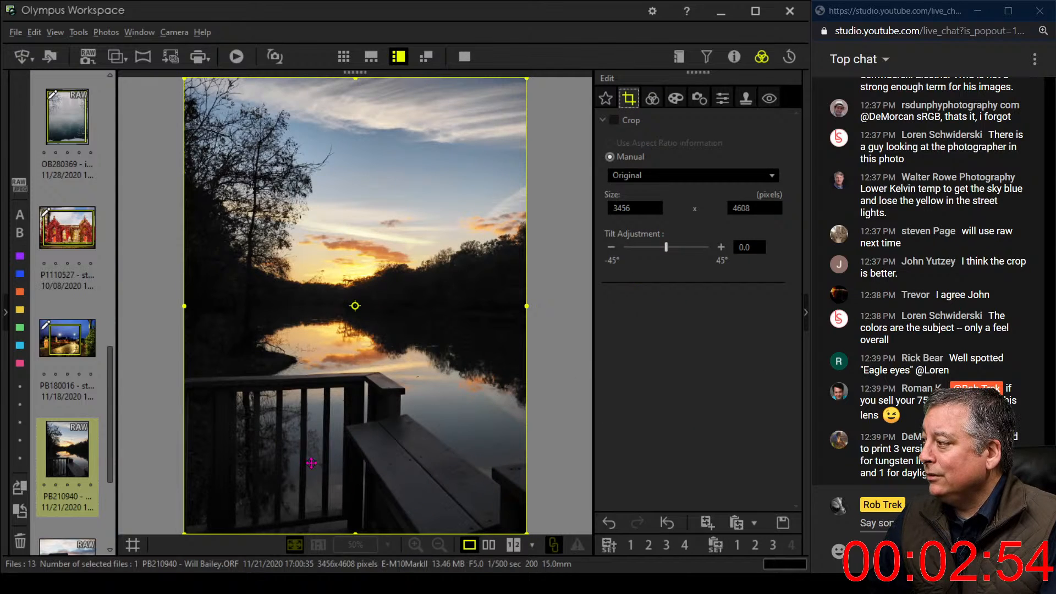
pyautogui.click(638, 176)
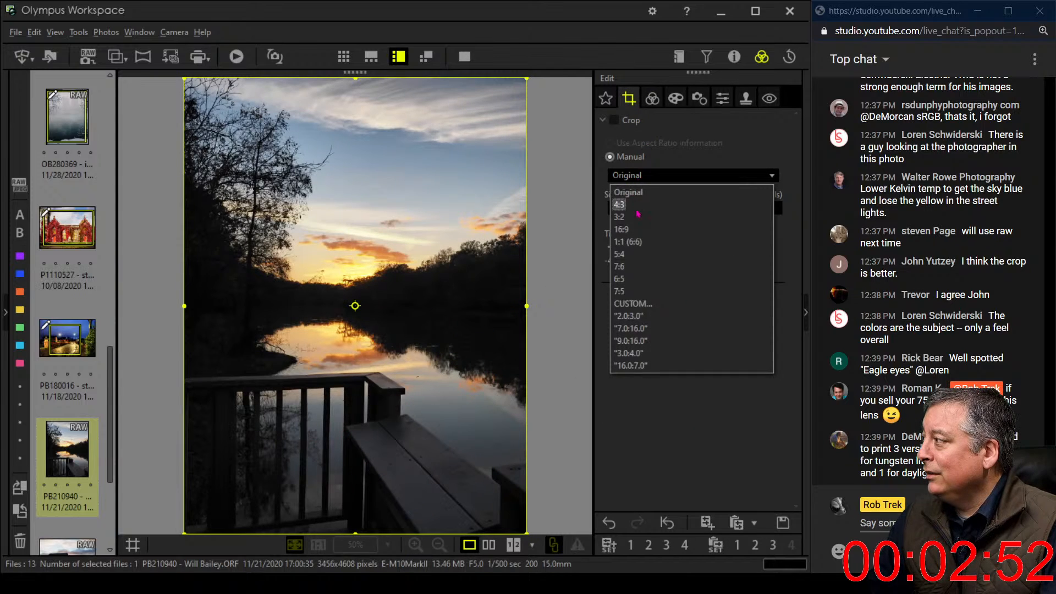
pyautogui.click(632, 229)
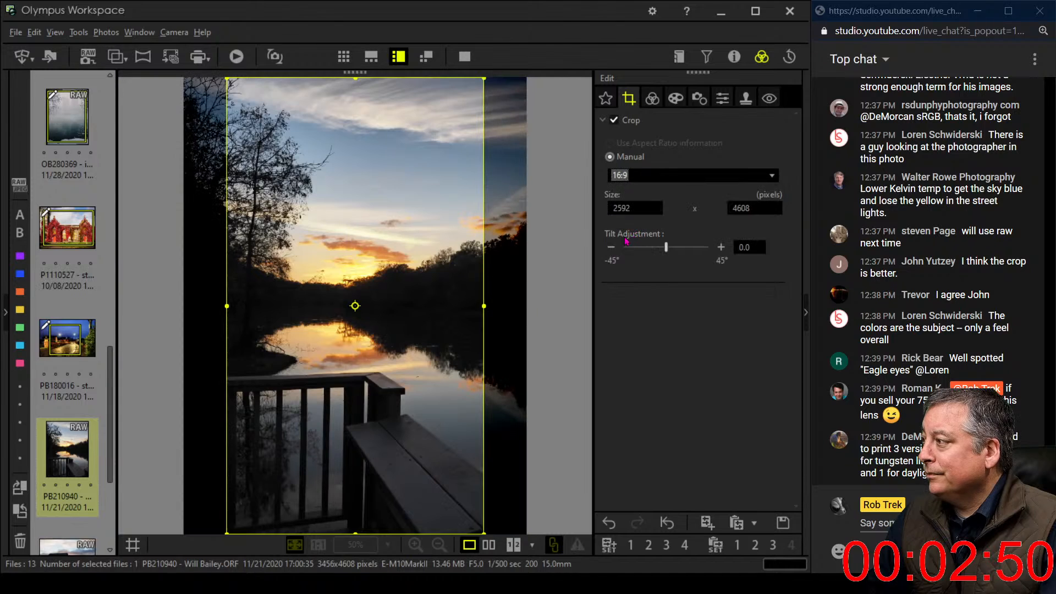
pyautogui.doubleClick(358, 315)
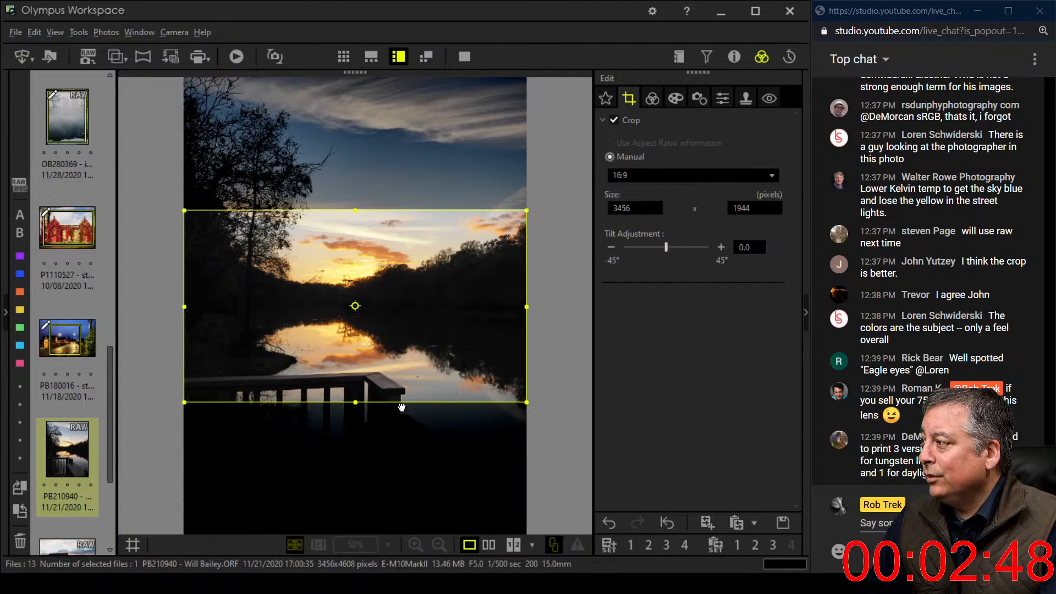
pyautogui.moveTo(400, 370); pyautogui.dragTo(397, 336)
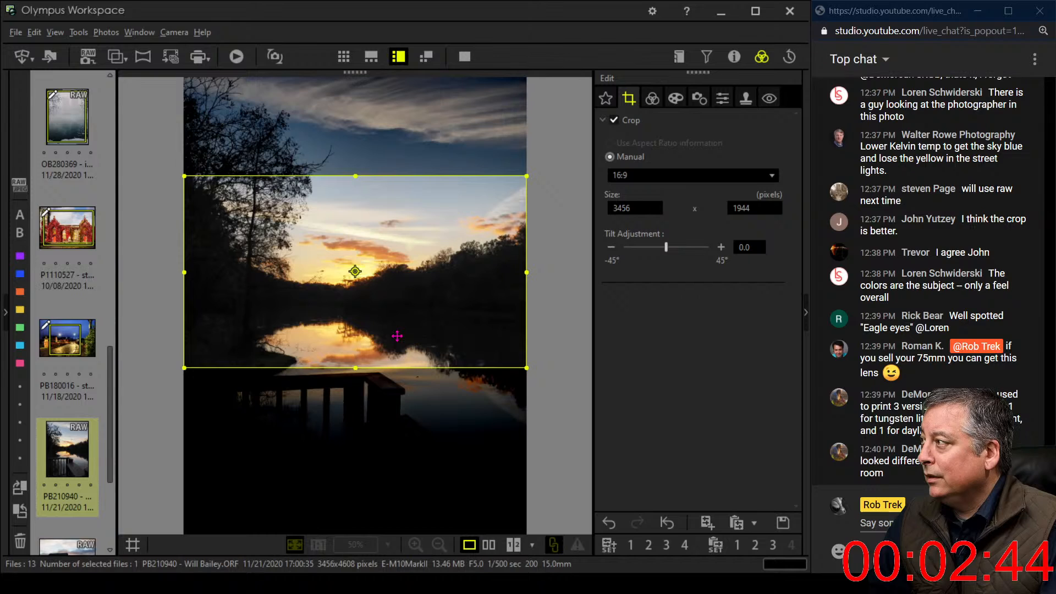
# Leave crop editing and compare the cropped sunset photo side by side with the original.
pyautogui.click(652, 98)
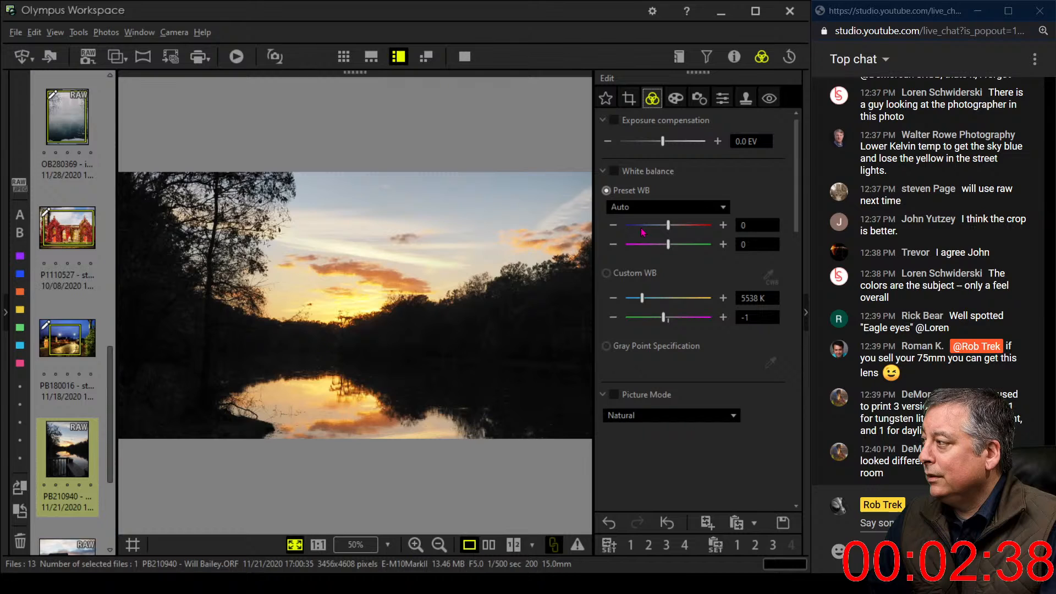
pyautogui.click(488, 545)
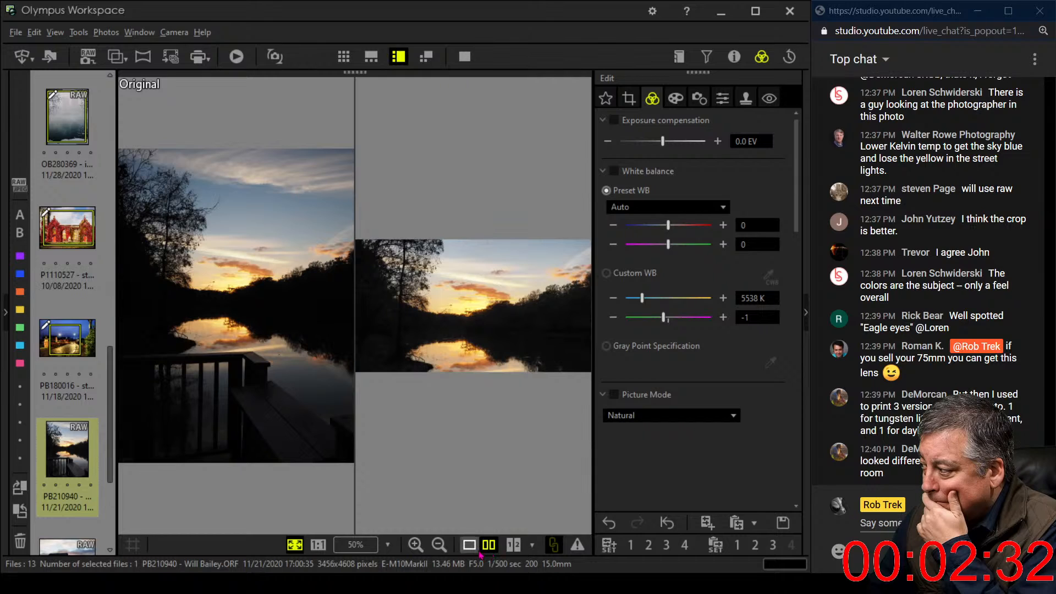
pyautogui.click(474, 548)
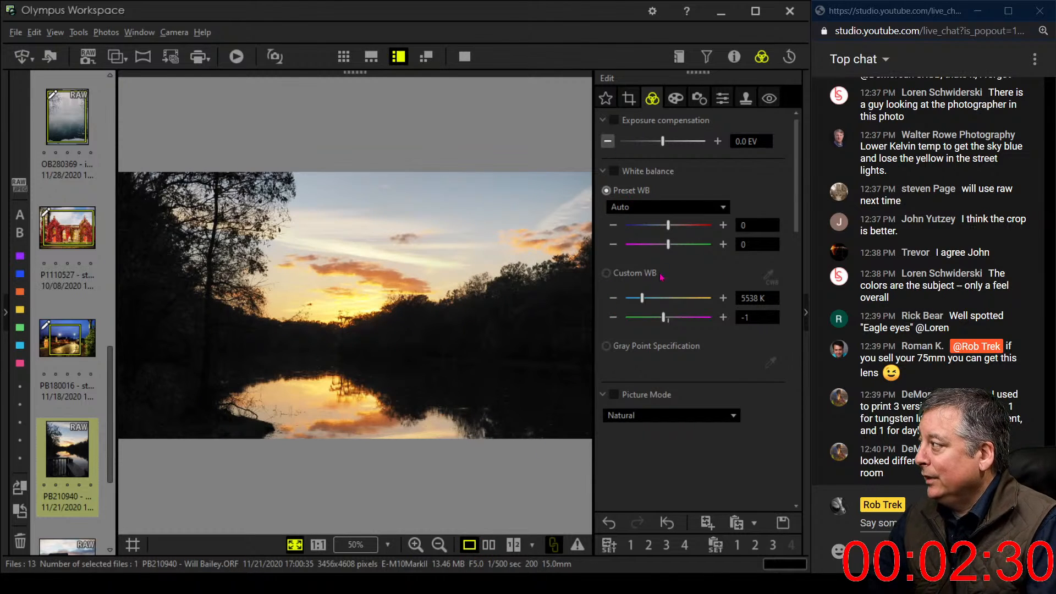
# Try the Low Key gradation on the sunset photo and settle on Normal.
pyautogui.scroll(-10, 684, 457)
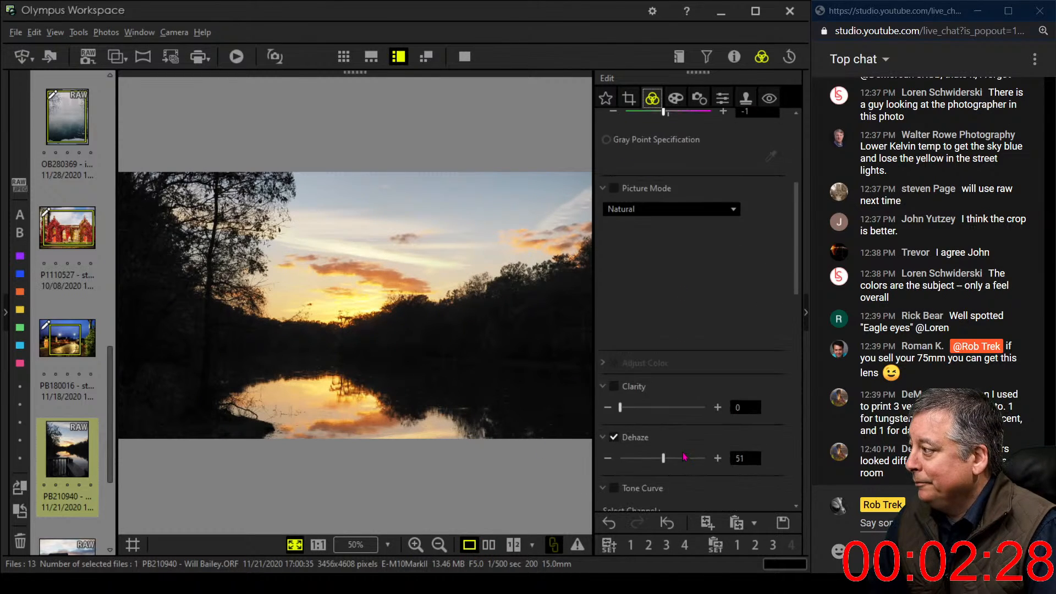
pyautogui.scroll(-10, 684, 459)
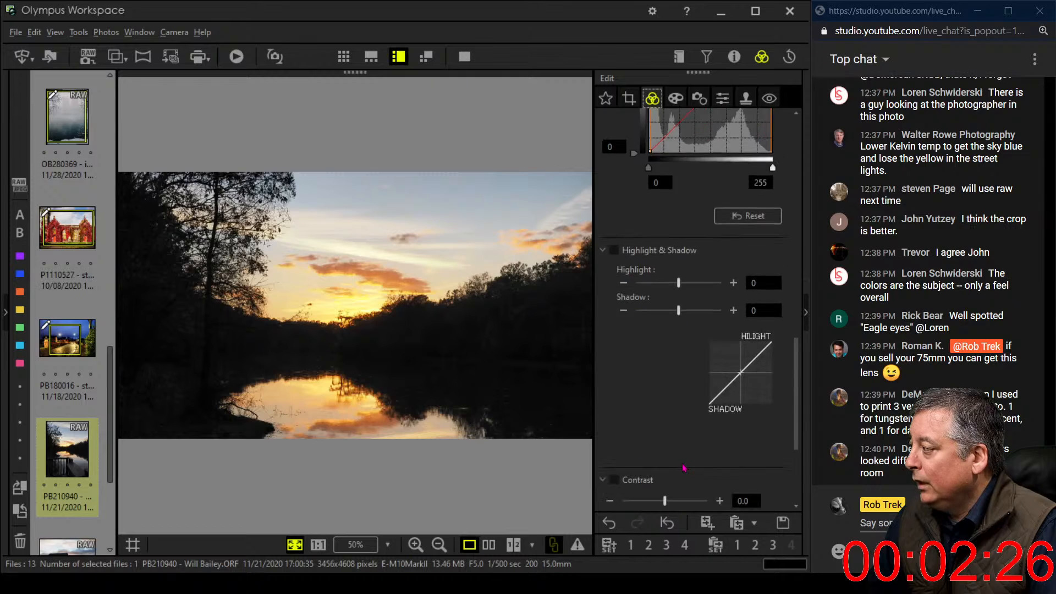
pyautogui.click(670, 447)
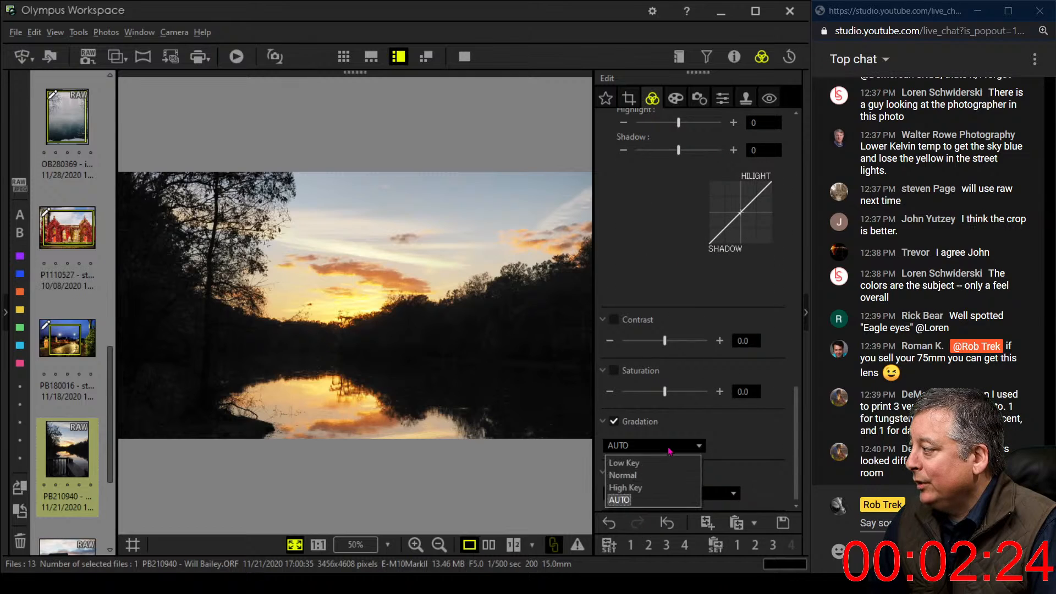
pyautogui.click(657, 466)
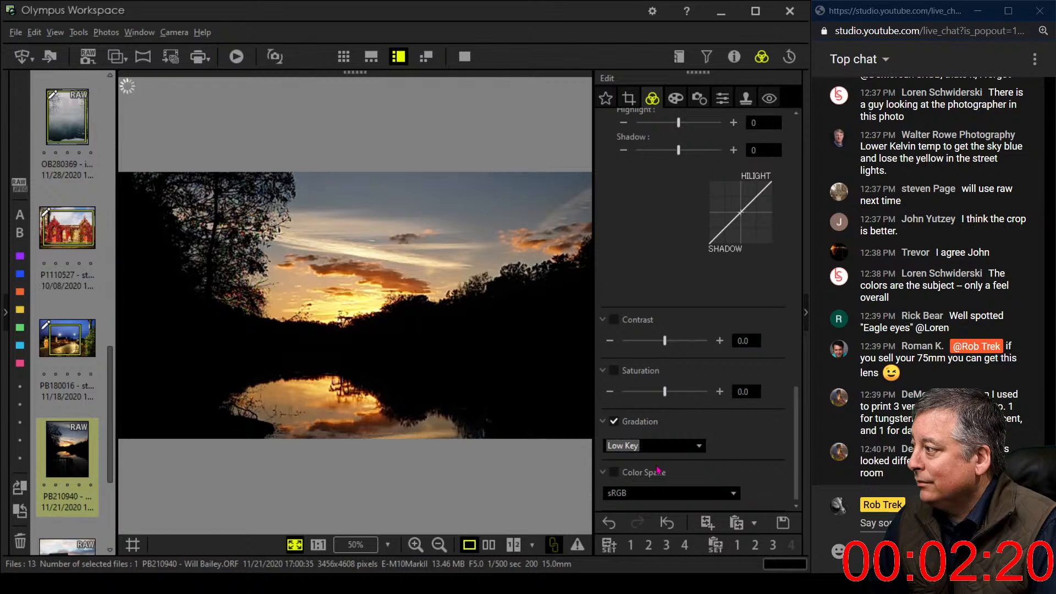
pyautogui.click(660, 446)
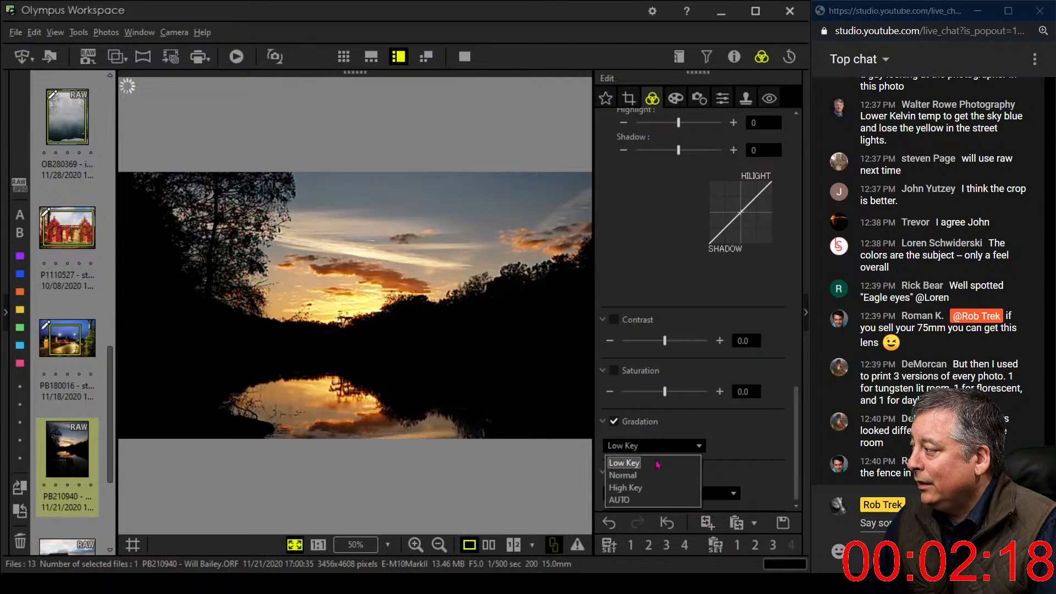
pyautogui.click(654, 473)
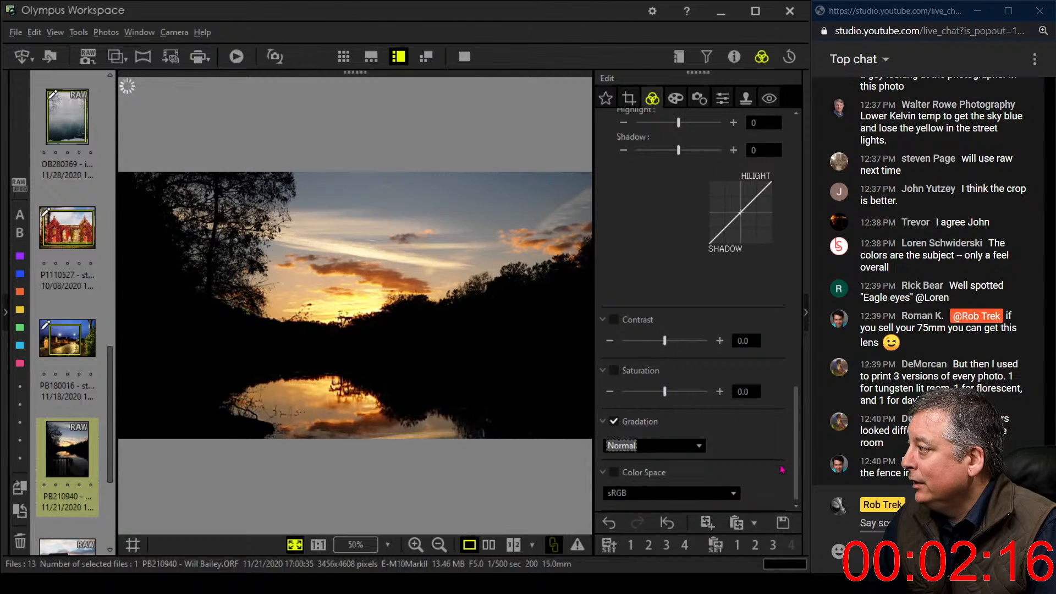
# Switch the sunset photo to a custom white balance with a colour temperature of 5000 K.
pyautogui.moveTo(795, 456); pyautogui.dragTo(797, 182)
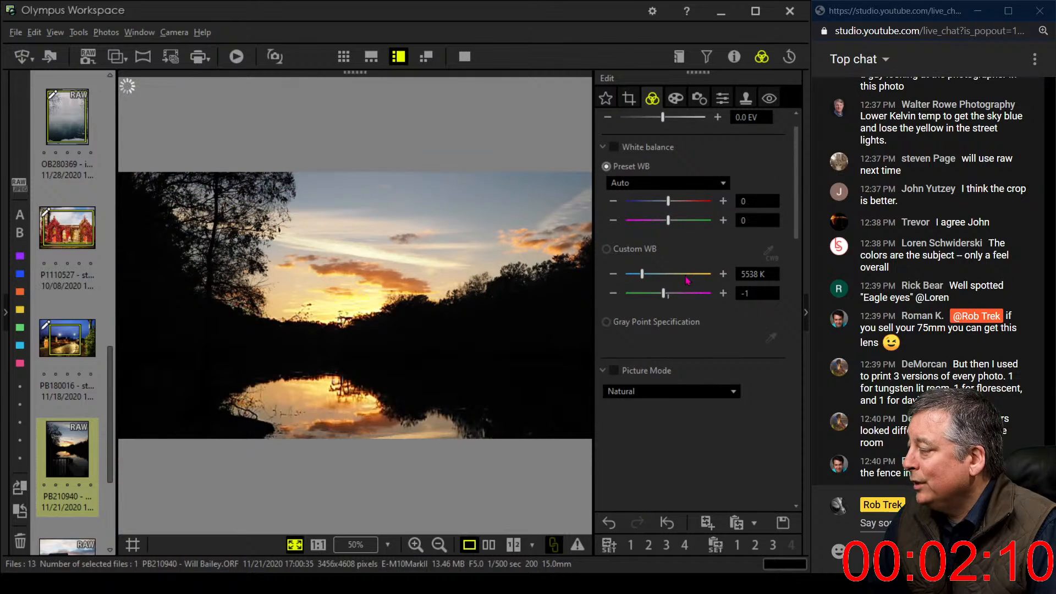
pyautogui.click(613, 274)
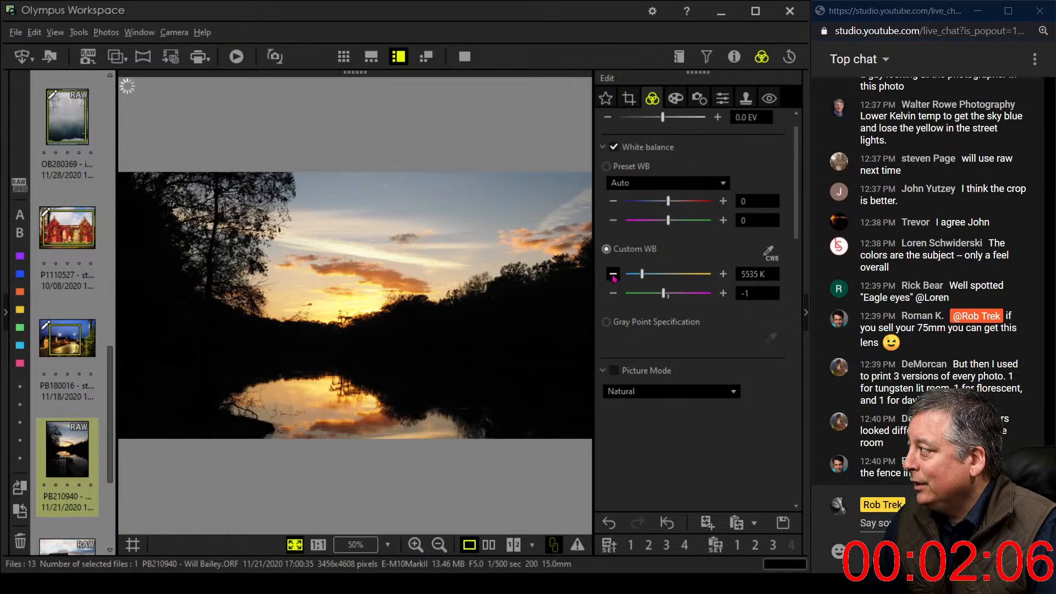
pyautogui.click(749, 274)
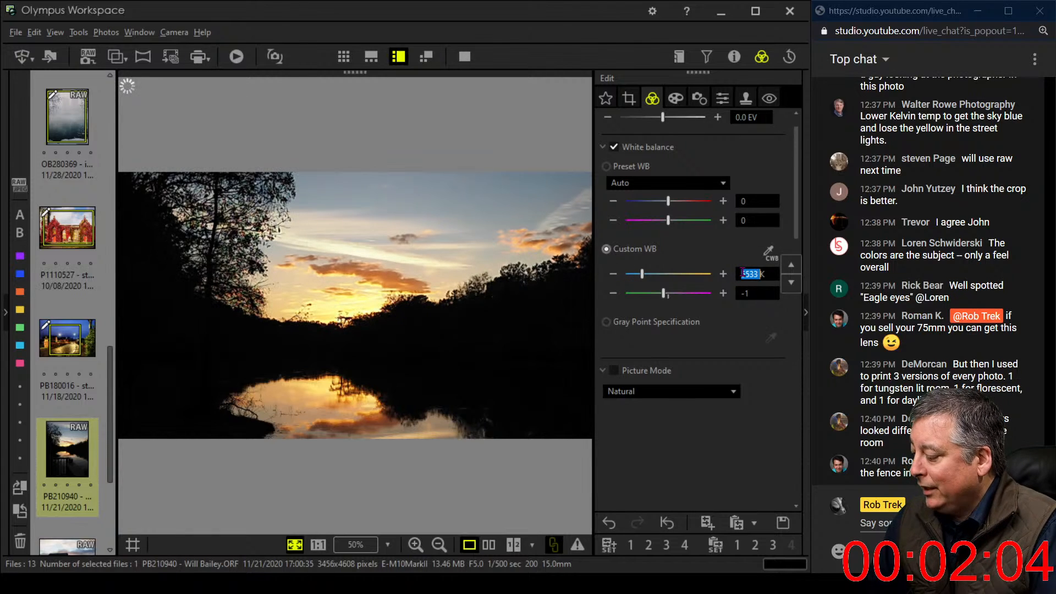
pyautogui.write('5000K')
pyautogui.press('Return')
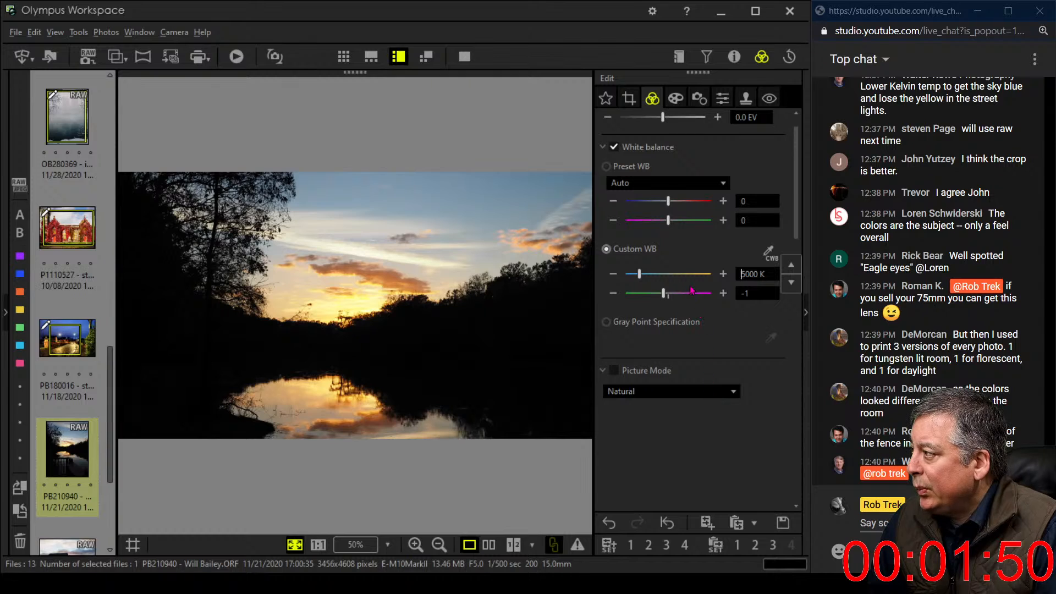
# Tilt the 16:9 crop by -0.2 and move its frame down to include the top of the deck railing.
pyautogui.click(618, 105)
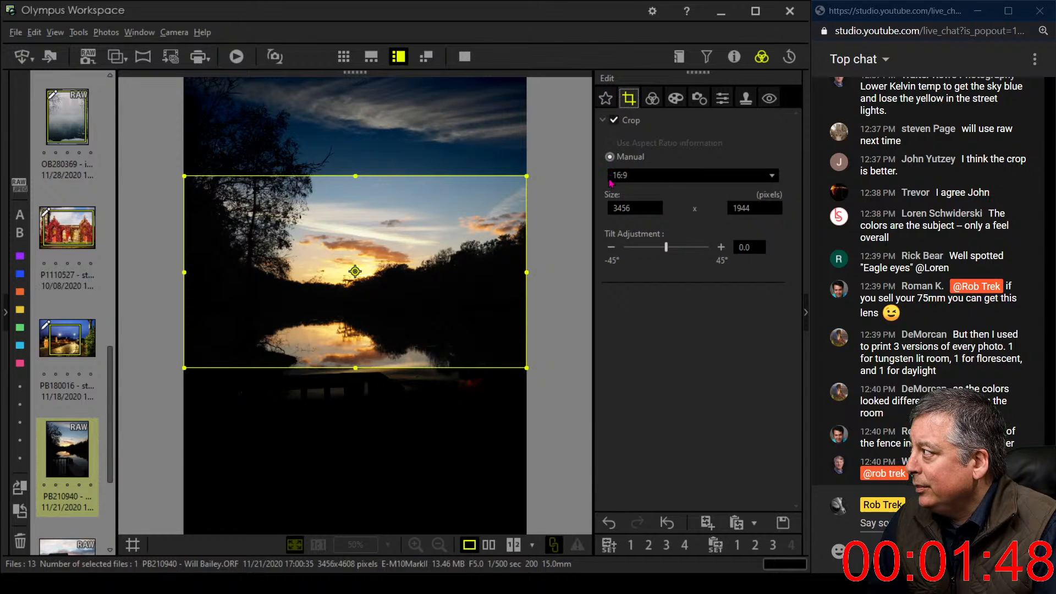
pyautogui.click(611, 247)
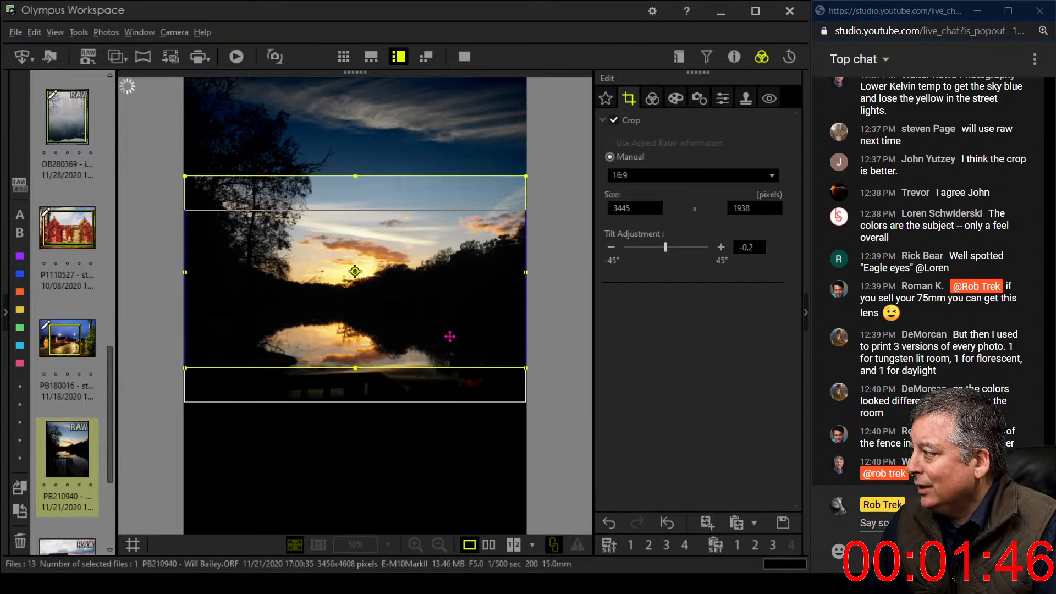
pyautogui.moveTo(450, 337); pyautogui.dragTo(608, 411)
pyautogui.click(652, 98)
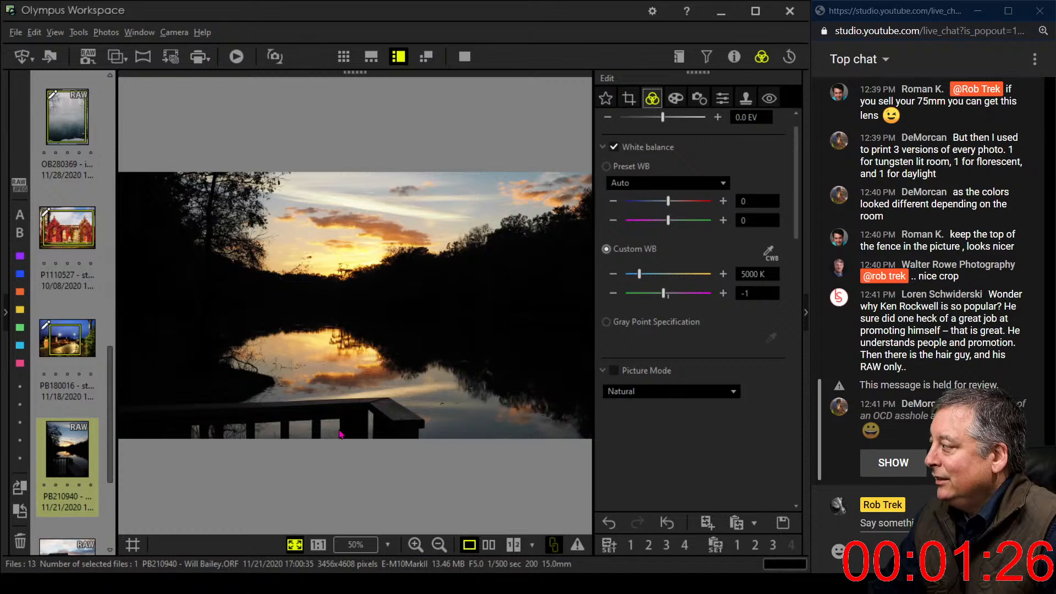
# Switch to the live chat and show the message held for review.
pyautogui.click(909, 468)
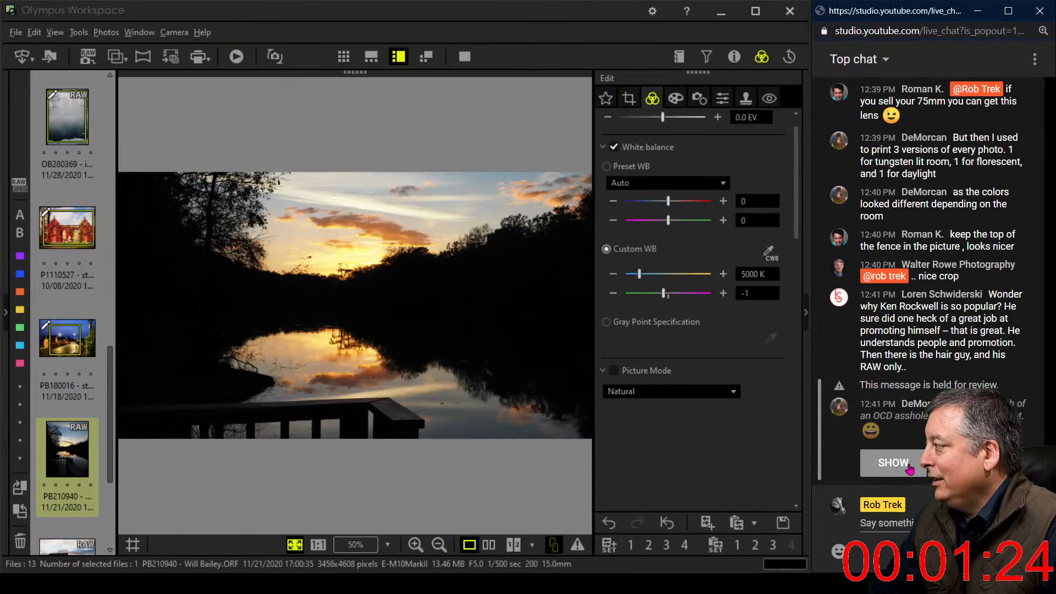
pyautogui.click(909, 468)
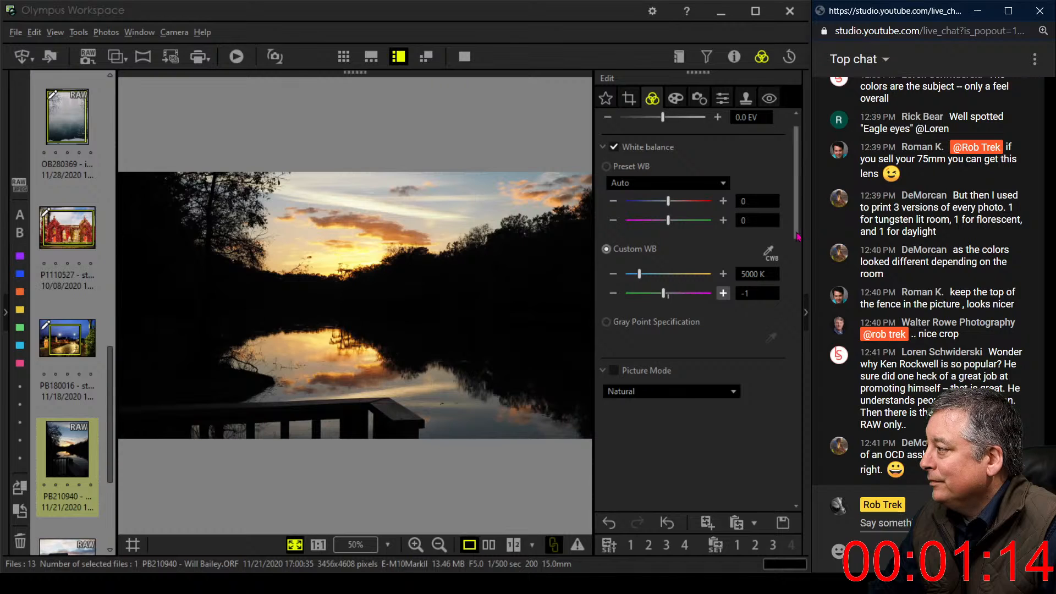
# Lower the sunset photo's exposure compensation to -0.8 EV and lift the dark tones with the RGB tone curve.
pyautogui.moveTo(798, 236)
pyautogui.mouseDown()
pyautogui.moveTo(797, 328)
pyautogui.moveTo(797, 219)
pyautogui.mouseUp()
pyautogui.moveTo(666, 144); pyautogui.dragTo(655, 148)
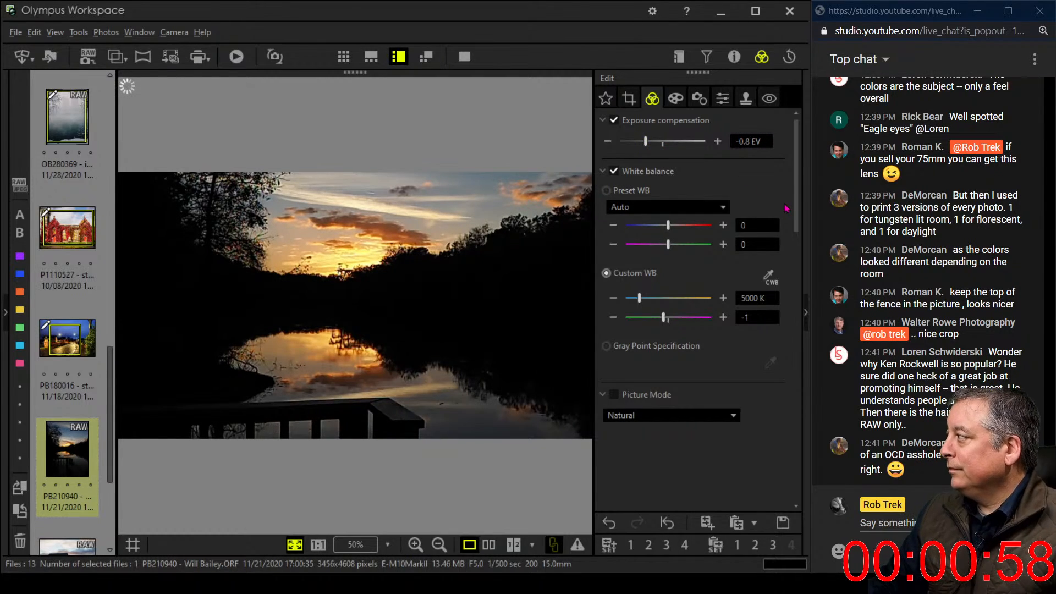
pyautogui.moveTo(796, 197); pyautogui.dragTo(794, 380)
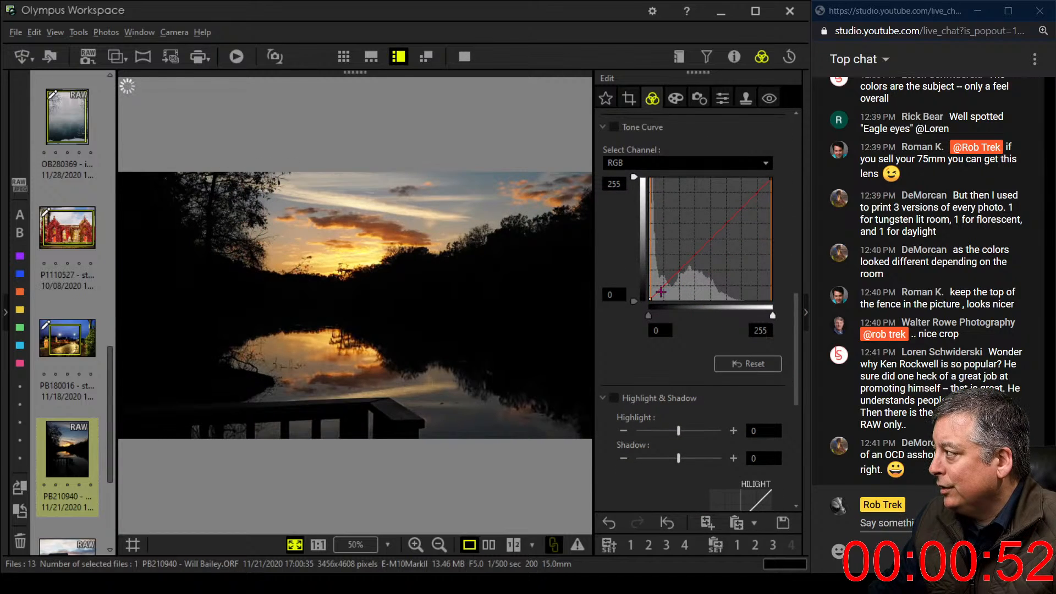
pyautogui.moveTo(657, 294); pyautogui.dragTo(656, 292)
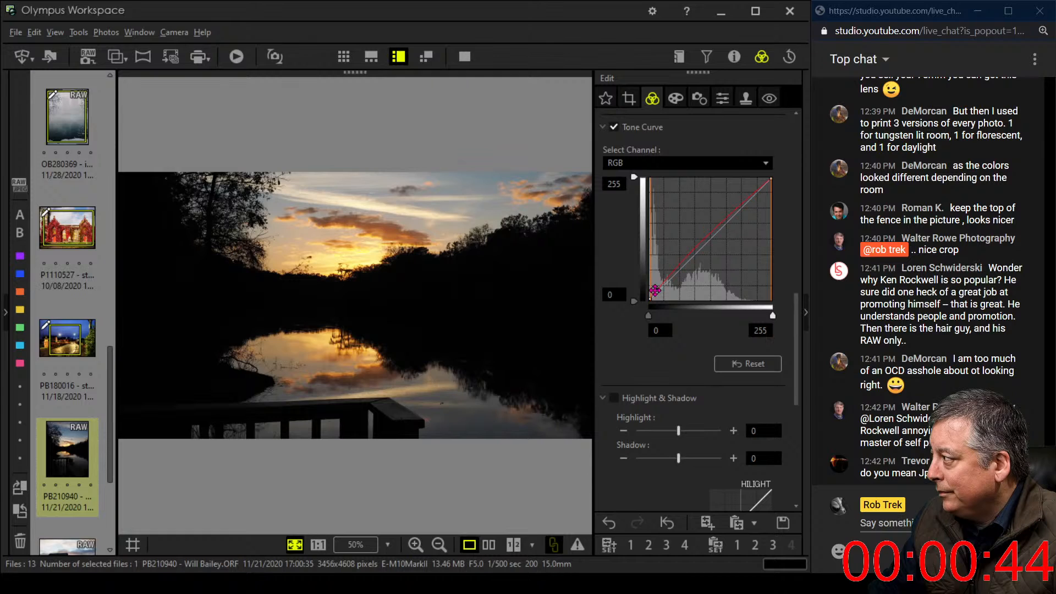
pyautogui.moveTo(654, 290)
pyautogui.mouseDown()
pyautogui.moveTo(681, 265)
pyautogui.moveTo(666, 276)
pyautogui.mouseUp()
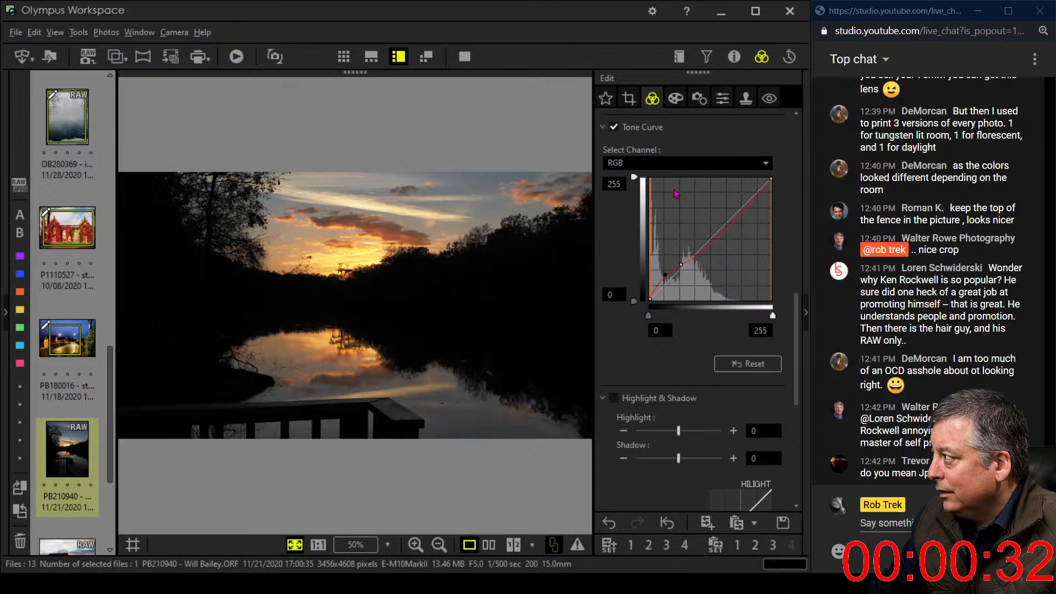
# Raise the midtones of the blue channel's tone curve to strengthen the blue in the sky and water.
pyautogui.click(679, 163)
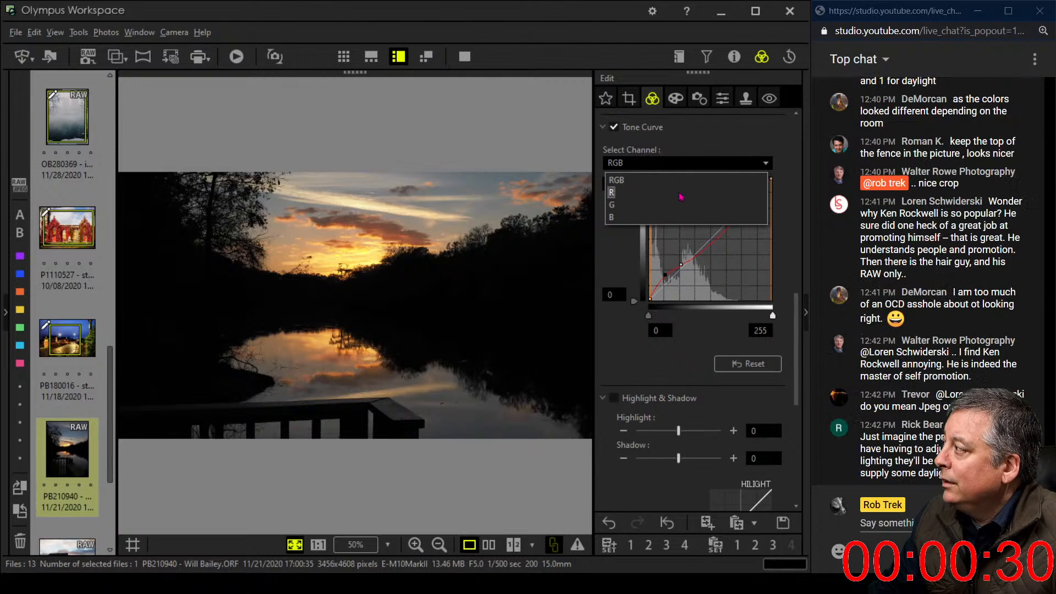
pyautogui.click(670, 218)
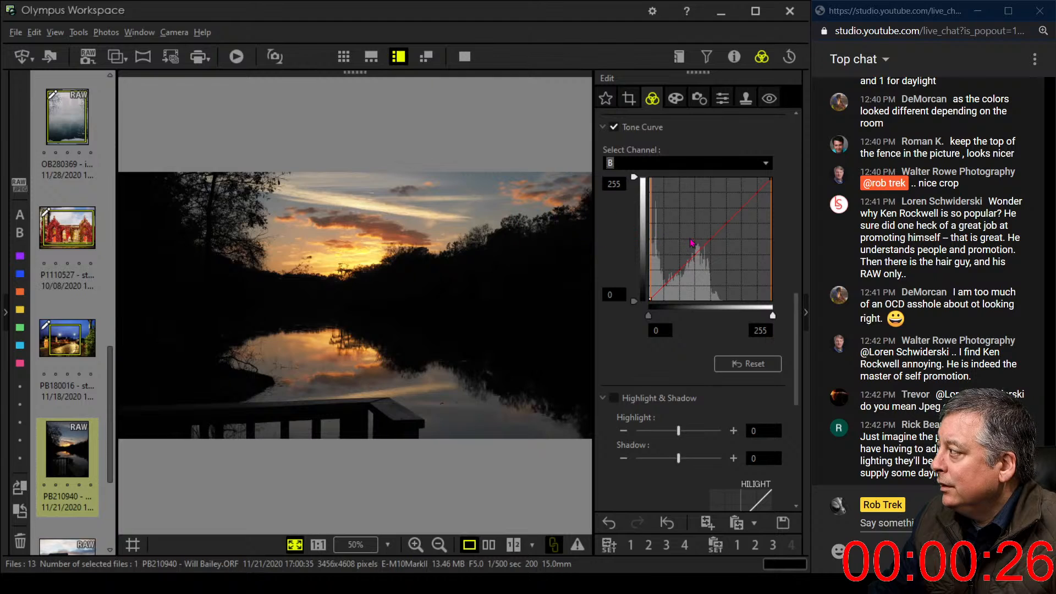
pyautogui.moveTo(707, 241); pyautogui.dragTo(705, 240)
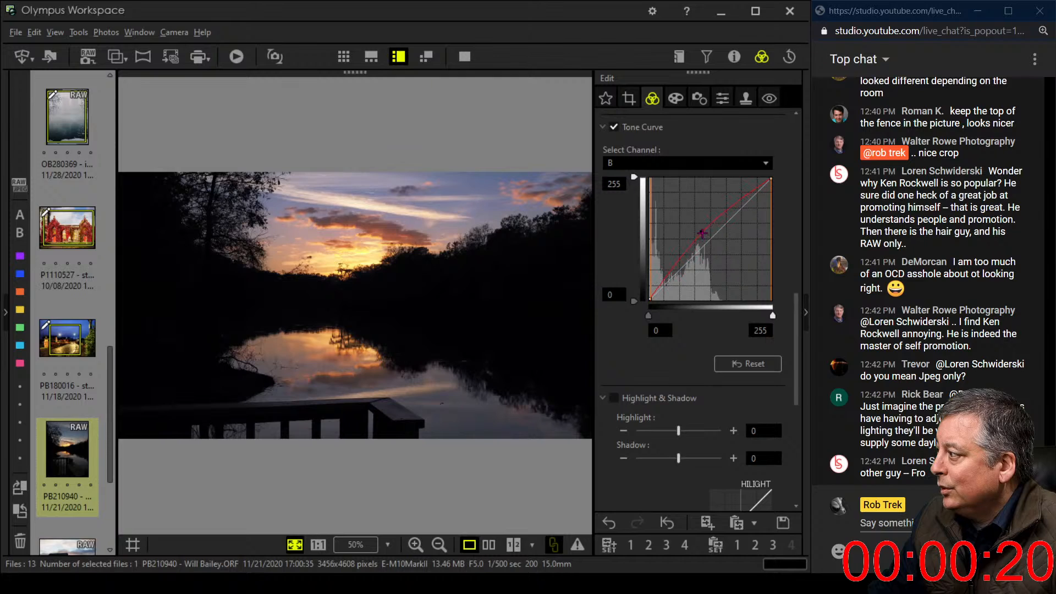
pyautogui.moveTo(702, 234); pyautogui.dragTo(701, 231)
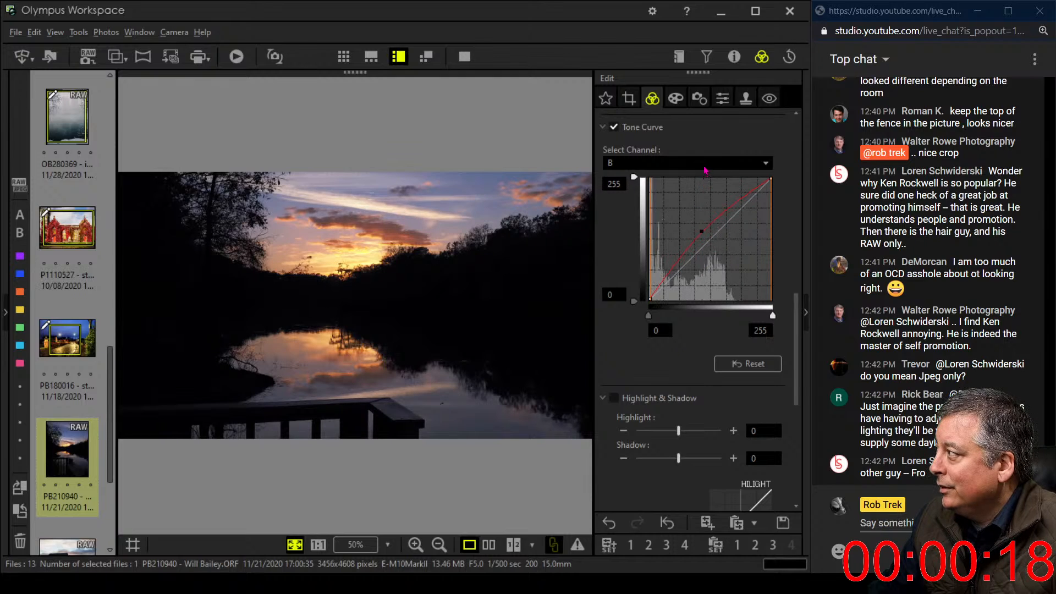
# Raise the shadow end of the red channel's tone curve slightly to warm the sunset photo.
pyautogui.click(705, 168)
pyautogui.click(688, 193)
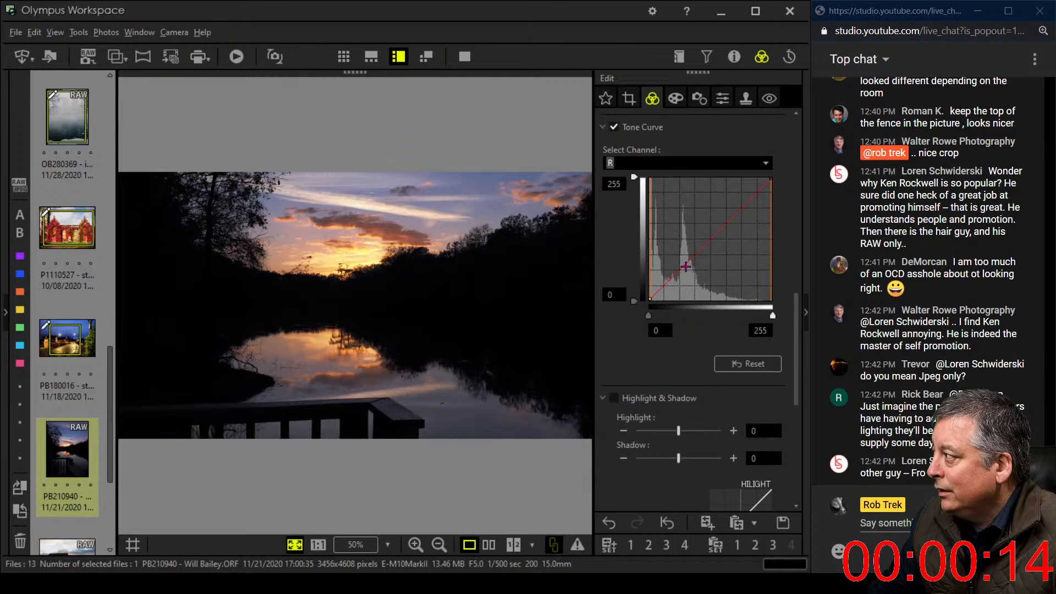
pyautogui.moveTo(685, 267); pyautogui.dragTo(658, 286)
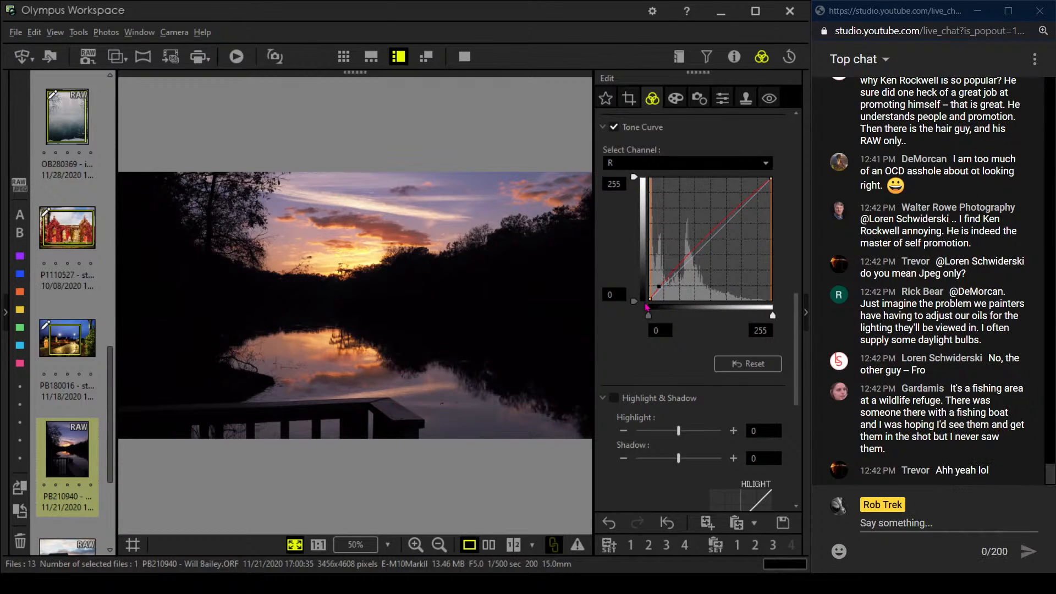
# Review the edited sunset full screen and beside the original, and zoom in on the contrail in the sky.
pyautogui.click(465, 56)
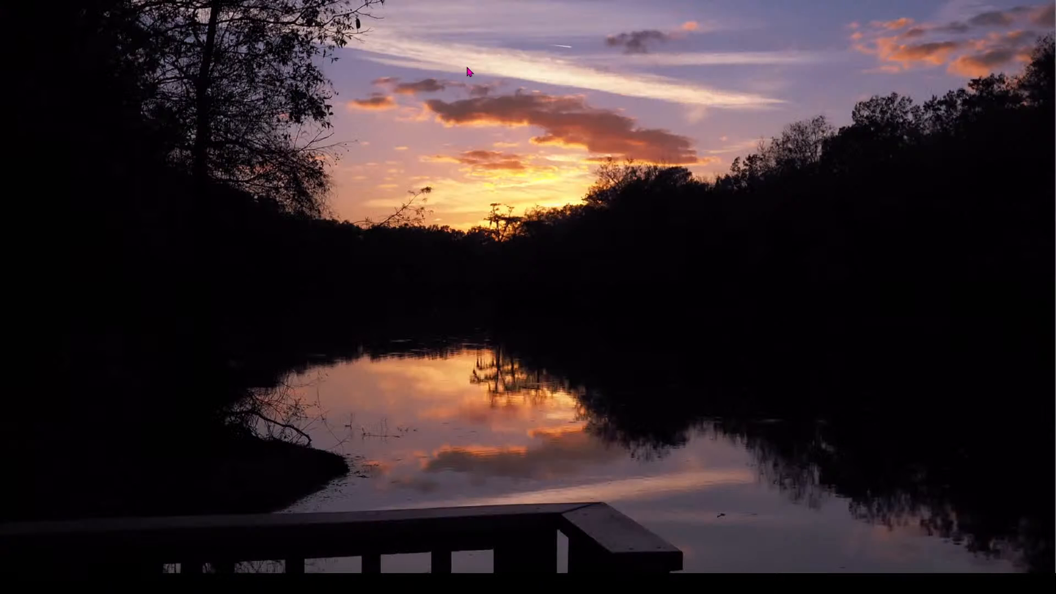
pyautogui.press('Escape')
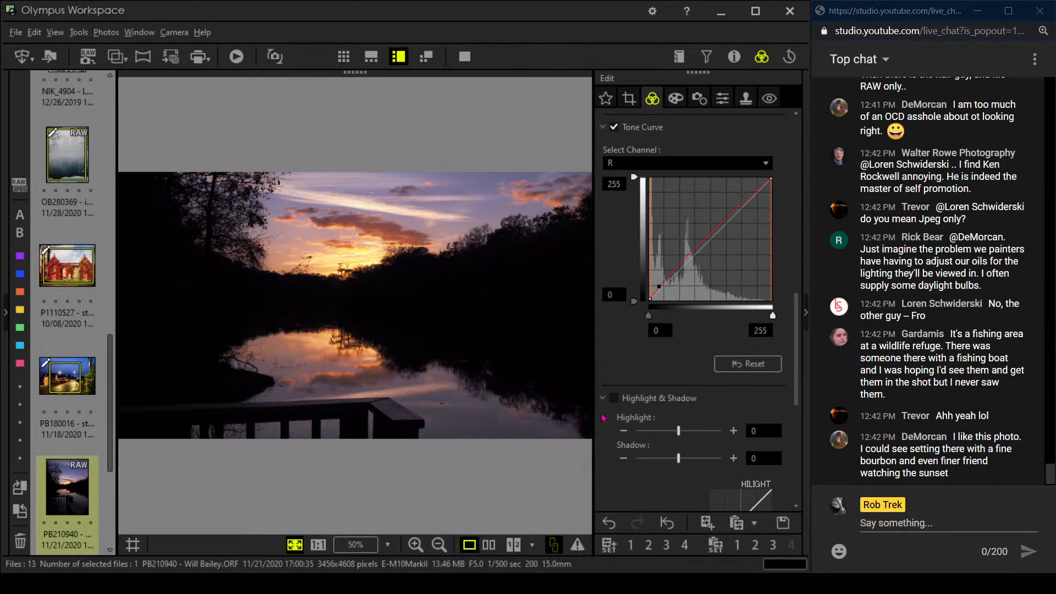
pyautogui.click(489, 544)
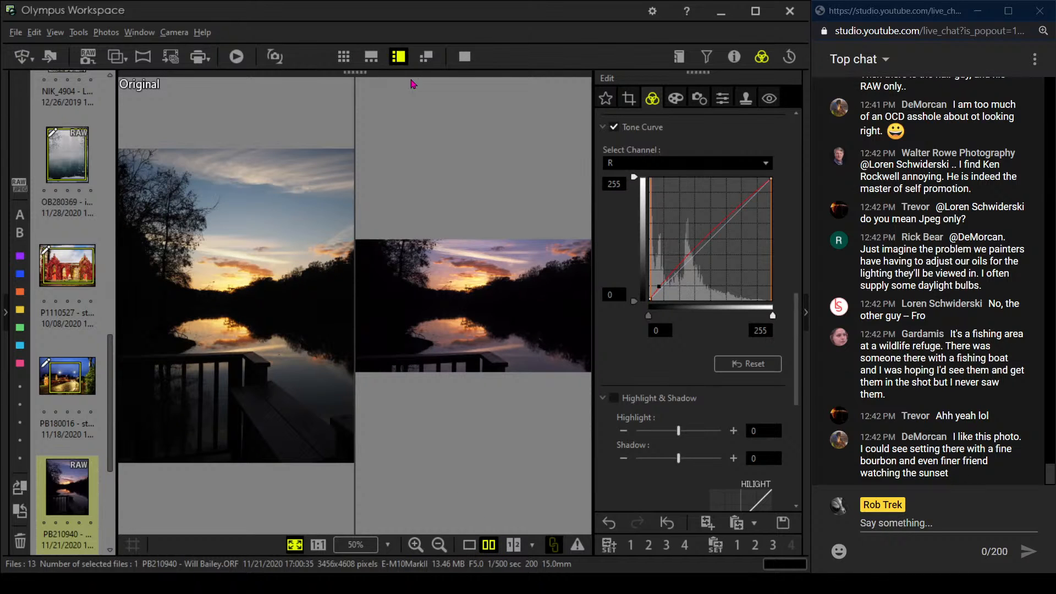
pyautogui.click(467, 64)
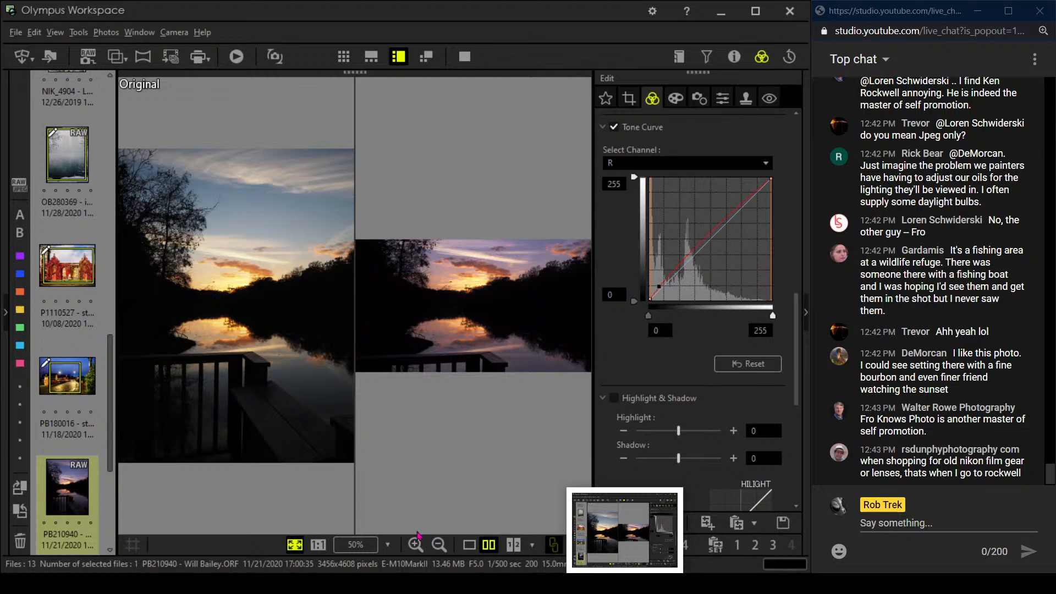
pyautogui.click(467, 545)
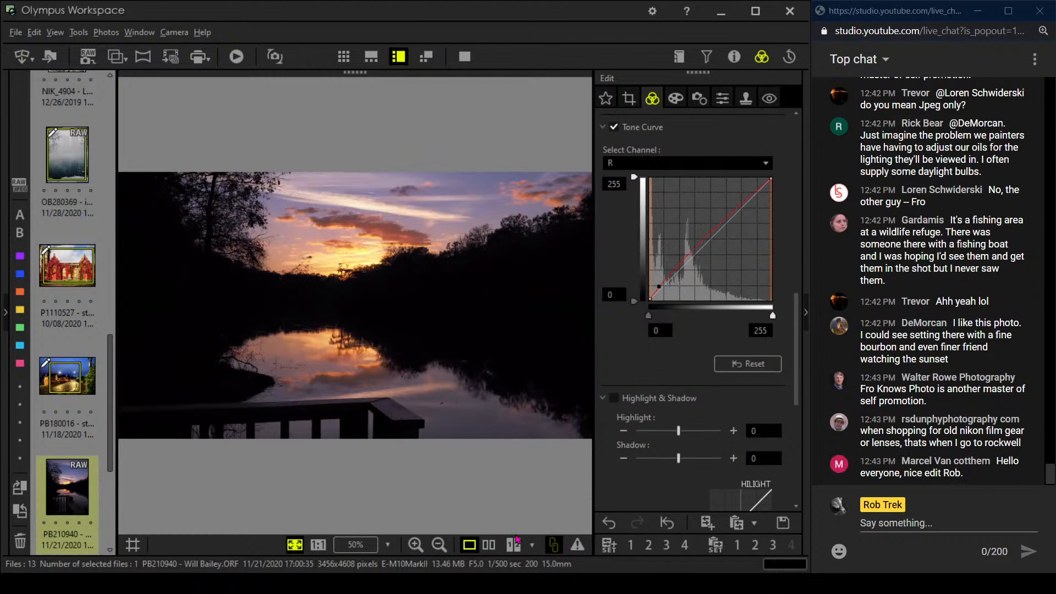
pyautogui.click(464, 55)
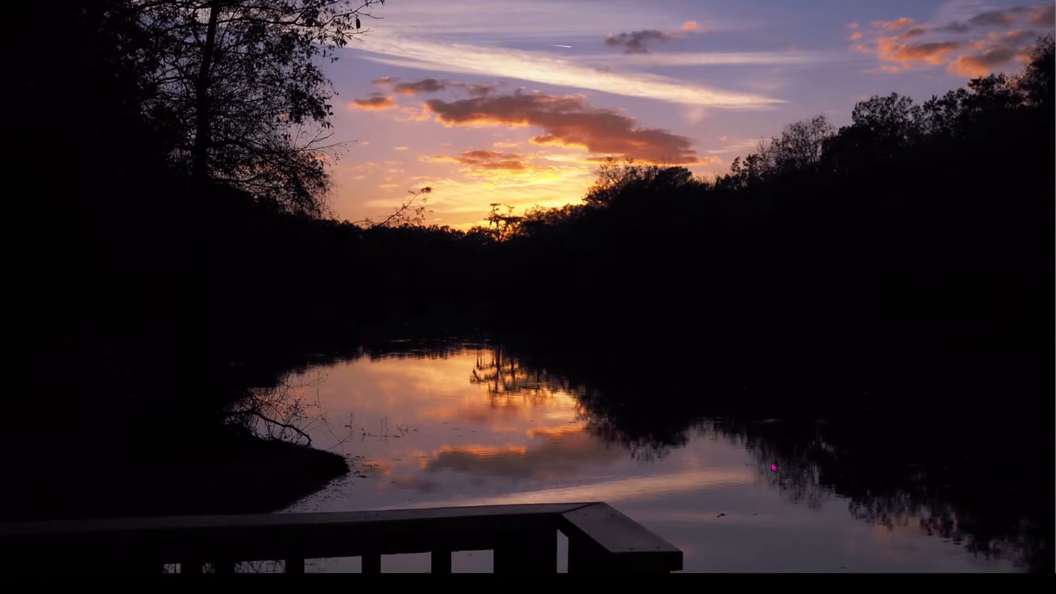
pyautogui.click(572, 50)
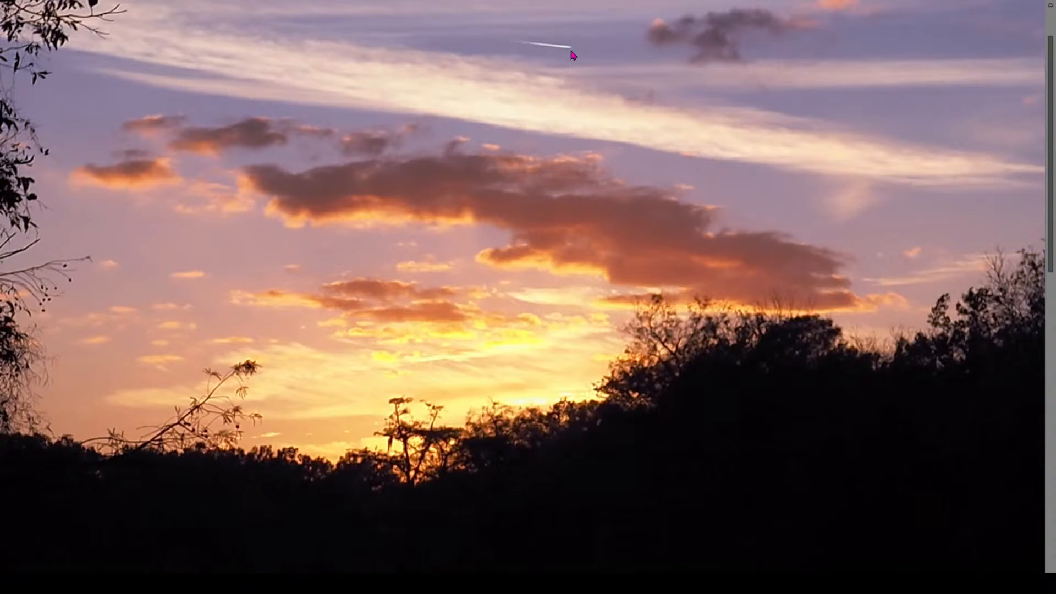
# Return from the zoomed full-screen view of the sunset photo and look over its remaining tone adjustments.
pyautogui.click(570, 53)
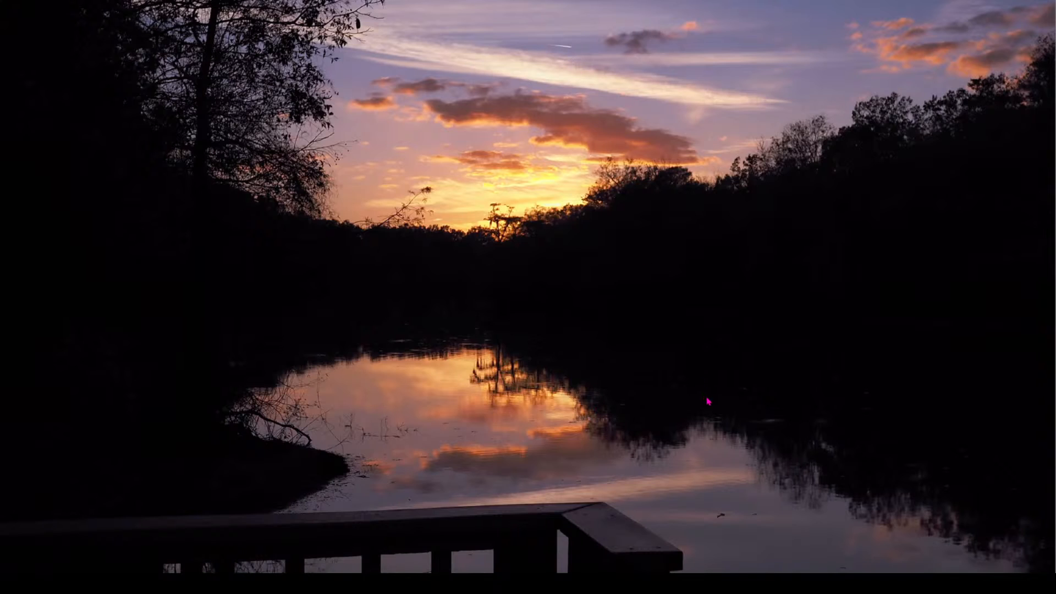
pyautogui.press('Escape')
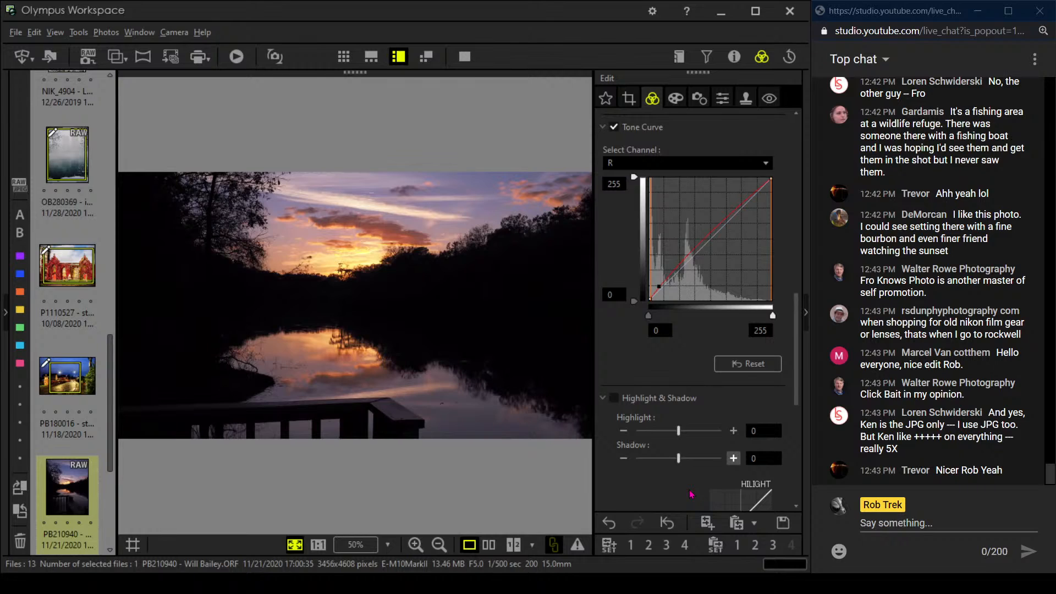
pyautogui.scroll(-1, 691, 493)
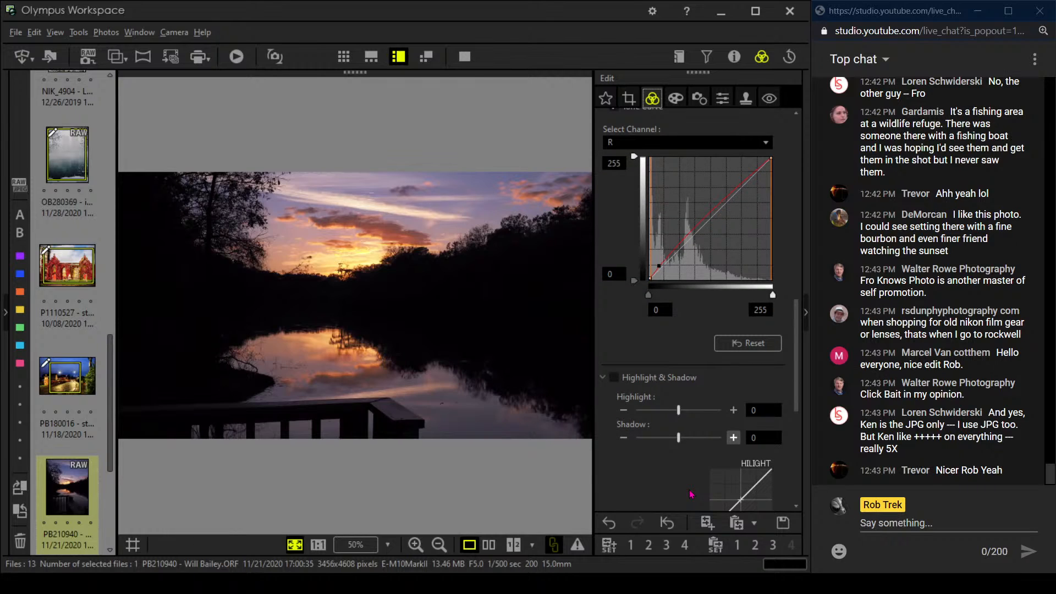
pyautogui.scroll(-1, 691, 493)
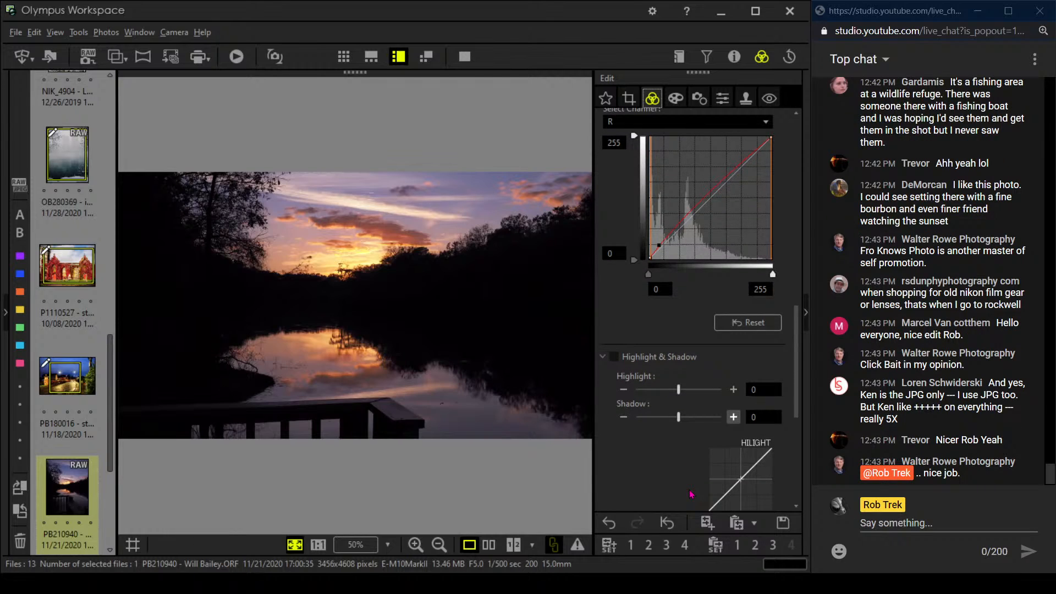
pyautogui.scroll(-2, 691, 494)
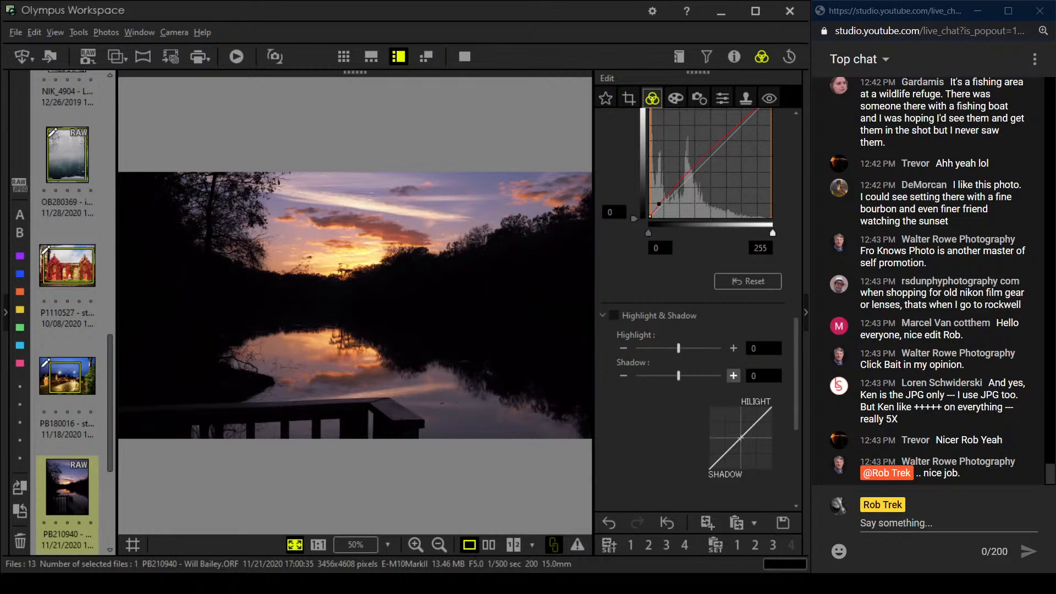
# Open the RAW photo PB240404 of the barn at sunset and check its shooting information.
pyautogui.scroll(-4, 71, 365)
pyautogui.click(72, 363)
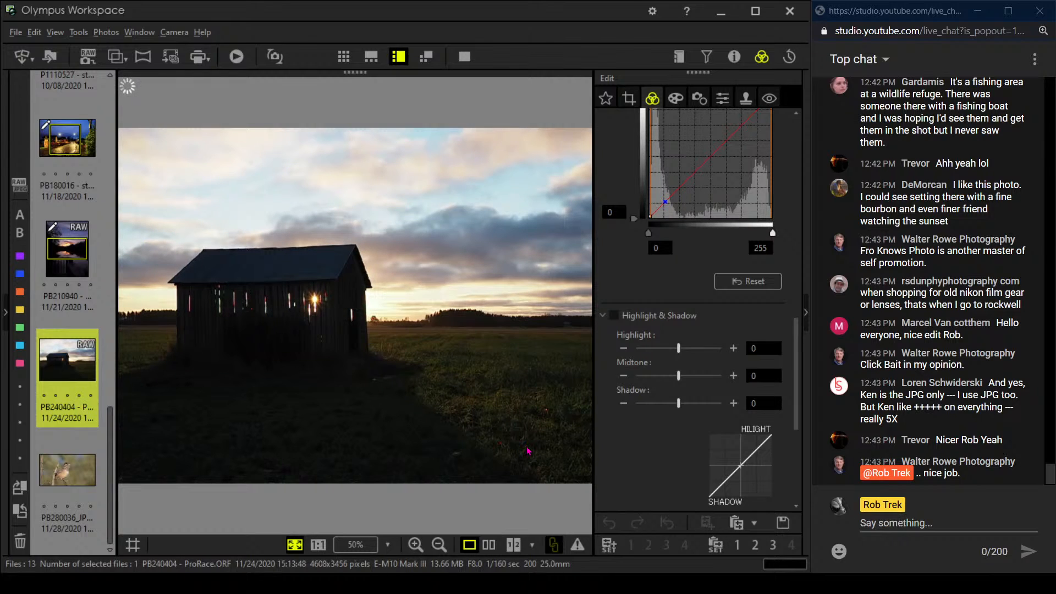
pyautogui.click(735, 58)
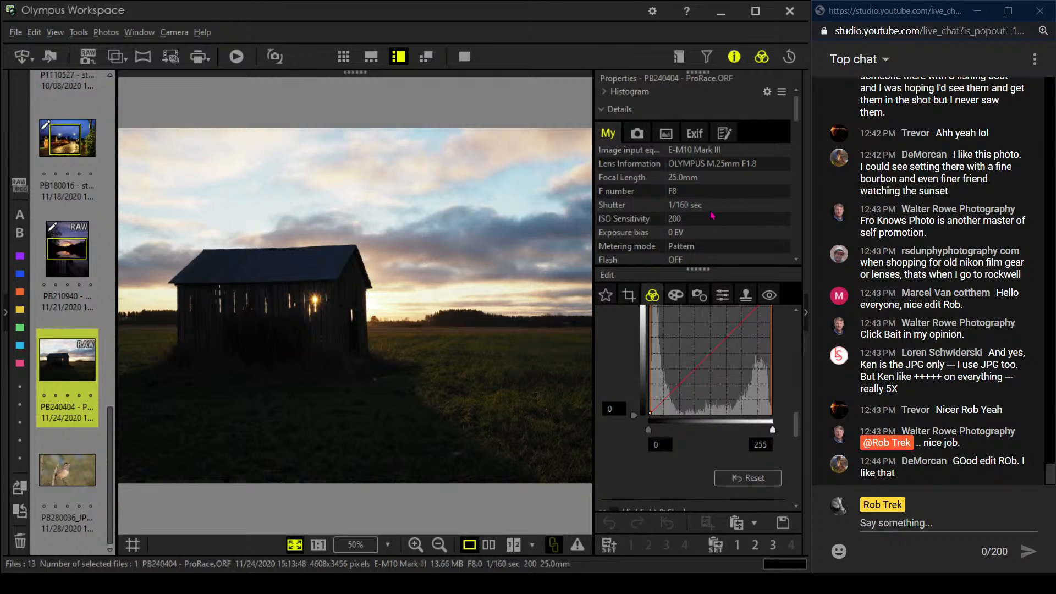
pyautogui.click(734, 56)
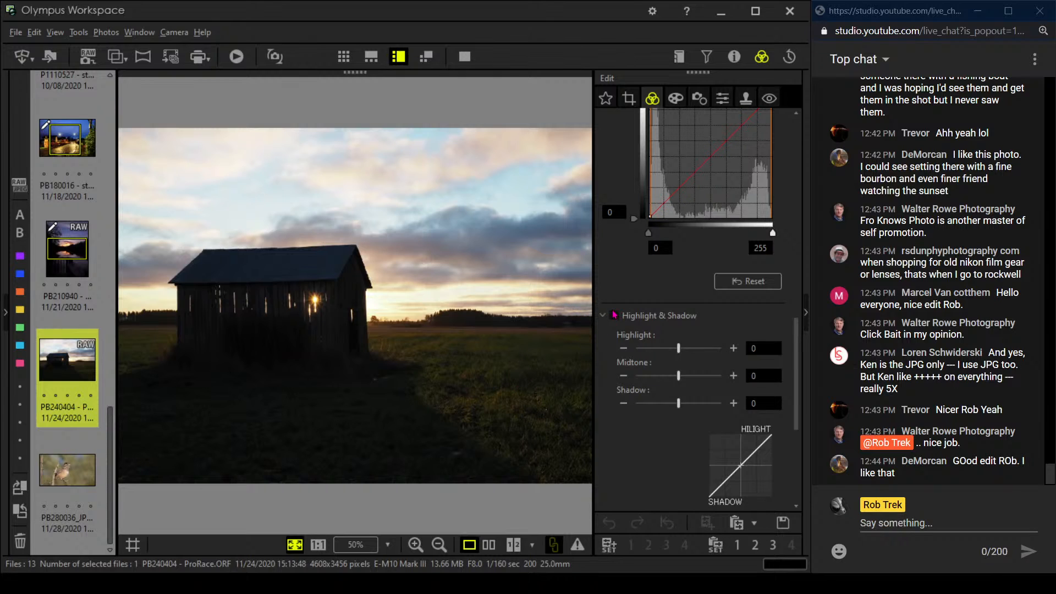
pyautogui.scroll(6, 647, 286)
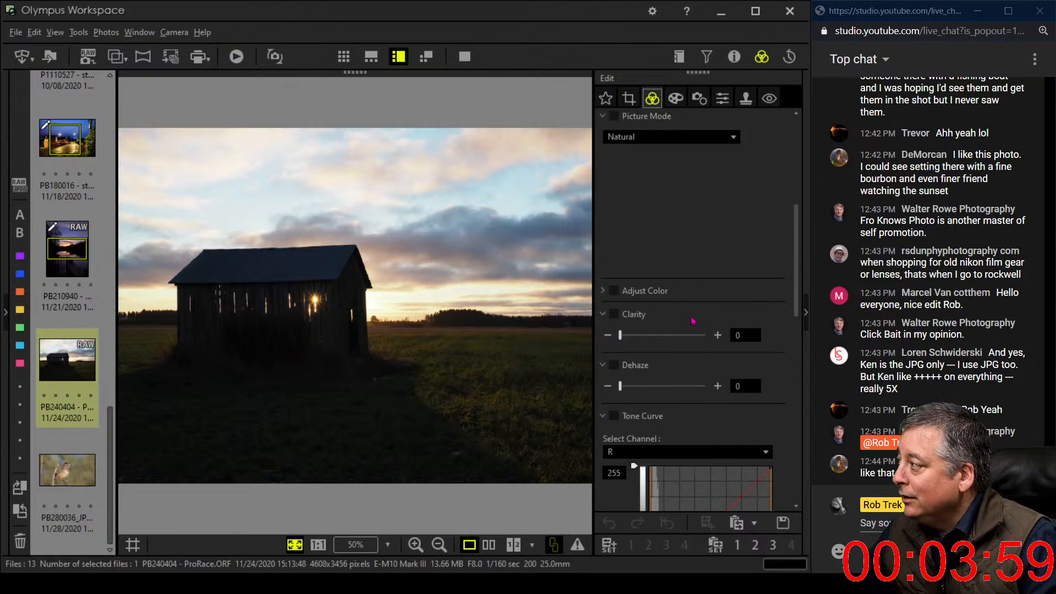
pyautogui.scroll(1, 689, 319)
pyautogui.scroll(5, 689, 318)
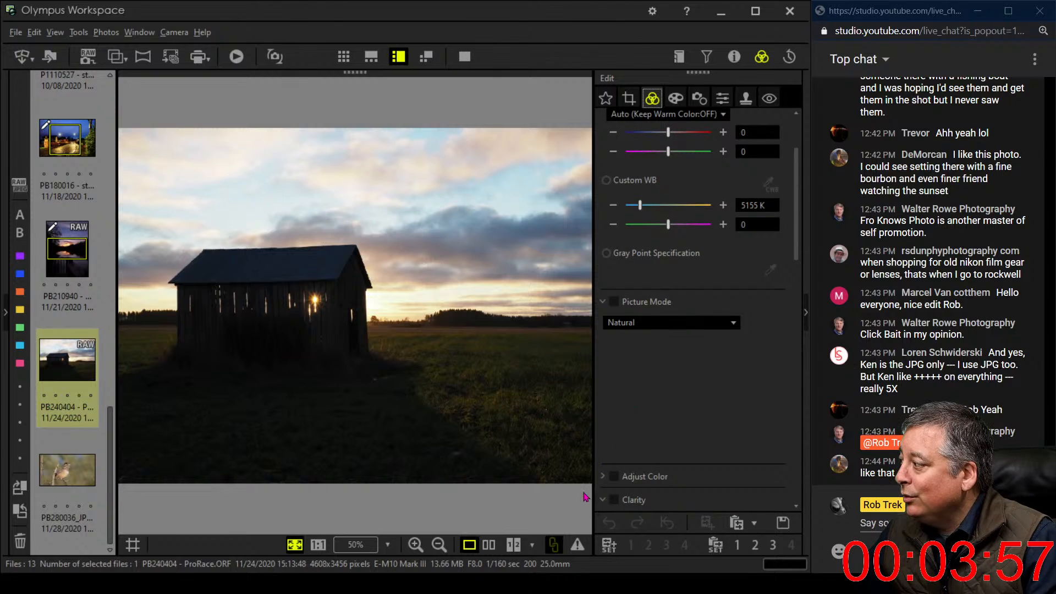
pyautogui.click(603, 477)
pyautogui.scroll(3, 608, 225)
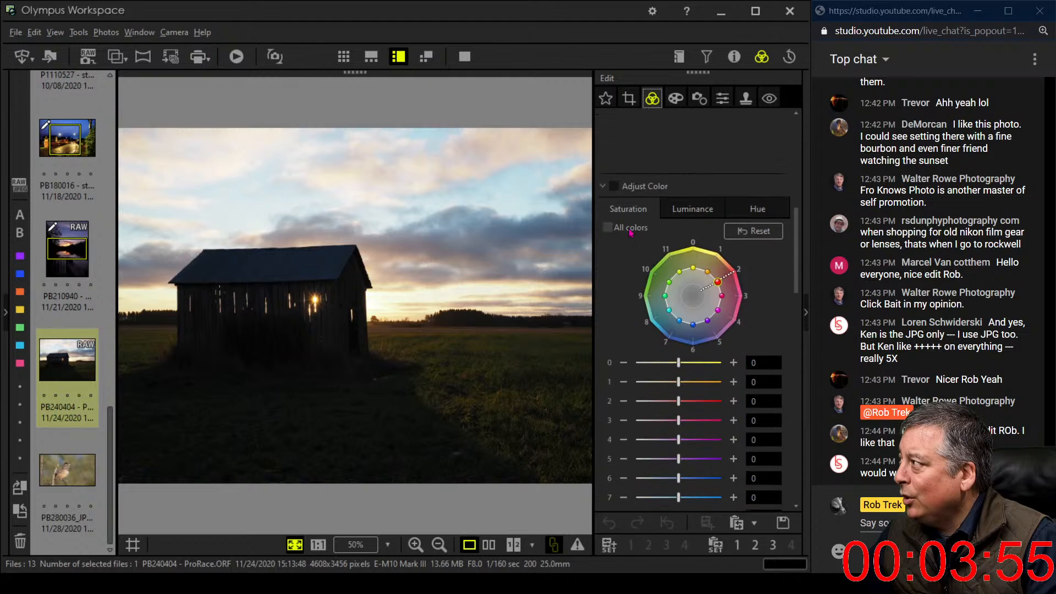
pyautogui.click(603, 187)
# Set the barn photo's picture mode to Vivid and lower its exposure compensation to -0.8 EV.
pyautogui.scroll(10, 684, 337)
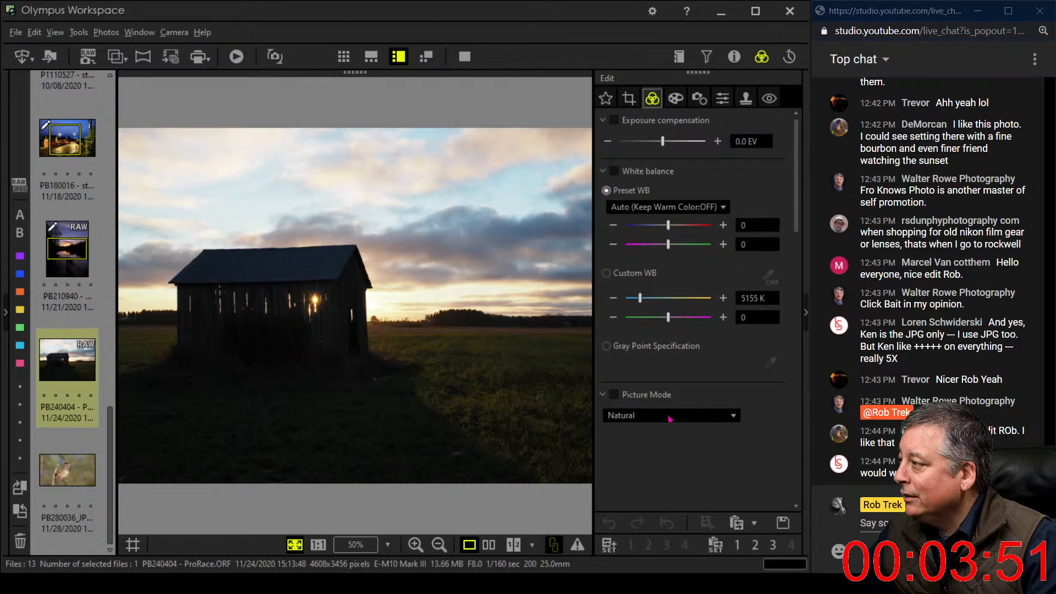
pyautogui.click(669, 418)
pyautogui.click(669, 440)
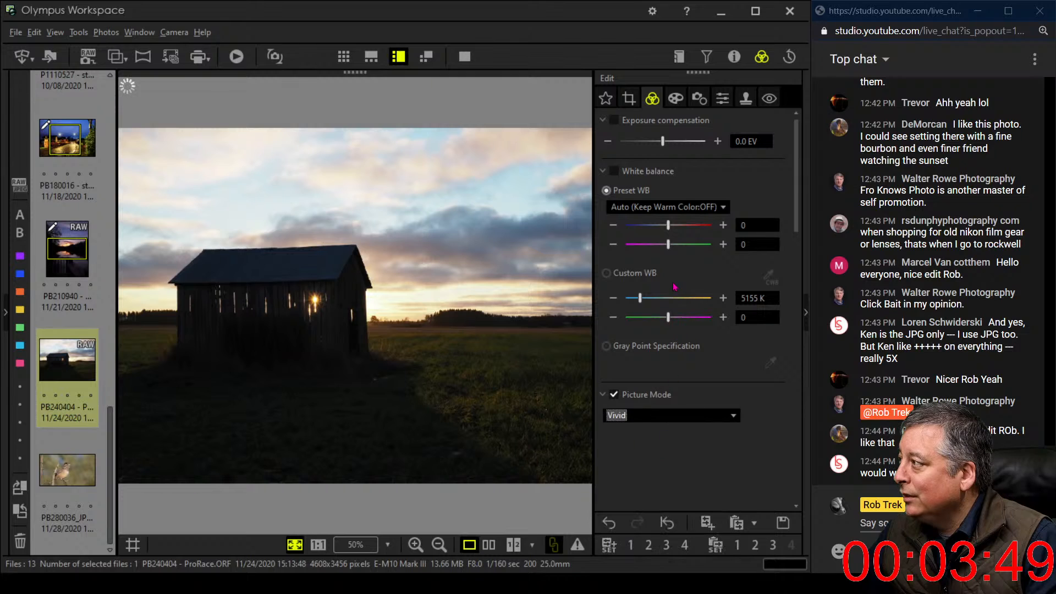
pyautogui.moveTo(662, 141); pyautogui.dragTo(646, 145)
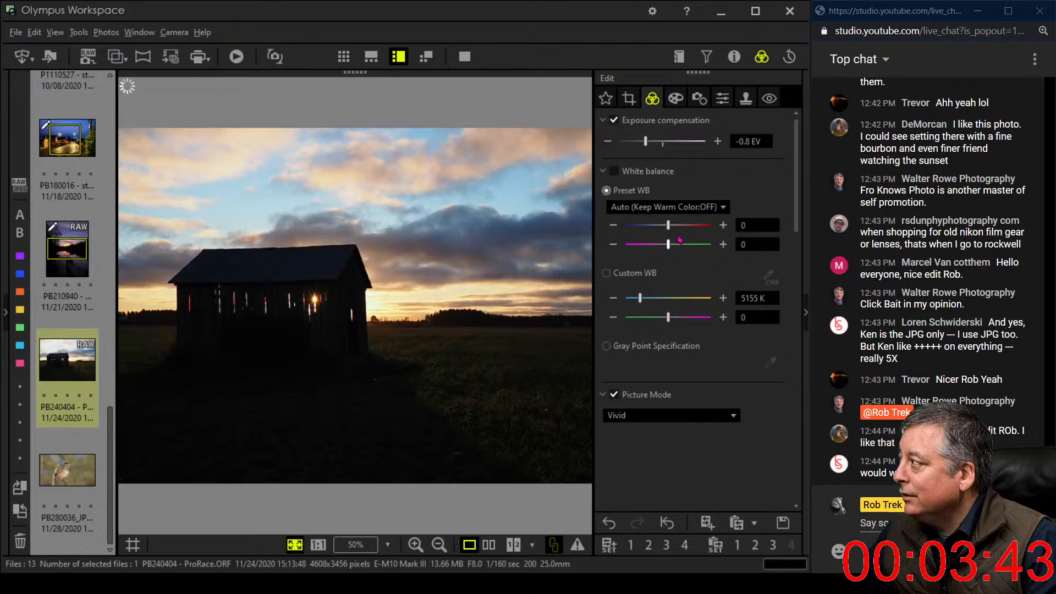
# Warm the barn photo with a custom white balance of 6171 K and set its gradation to AUTO.
pyautogui.moveTo(641, 301); pyautogui.dragTo(649, 305)
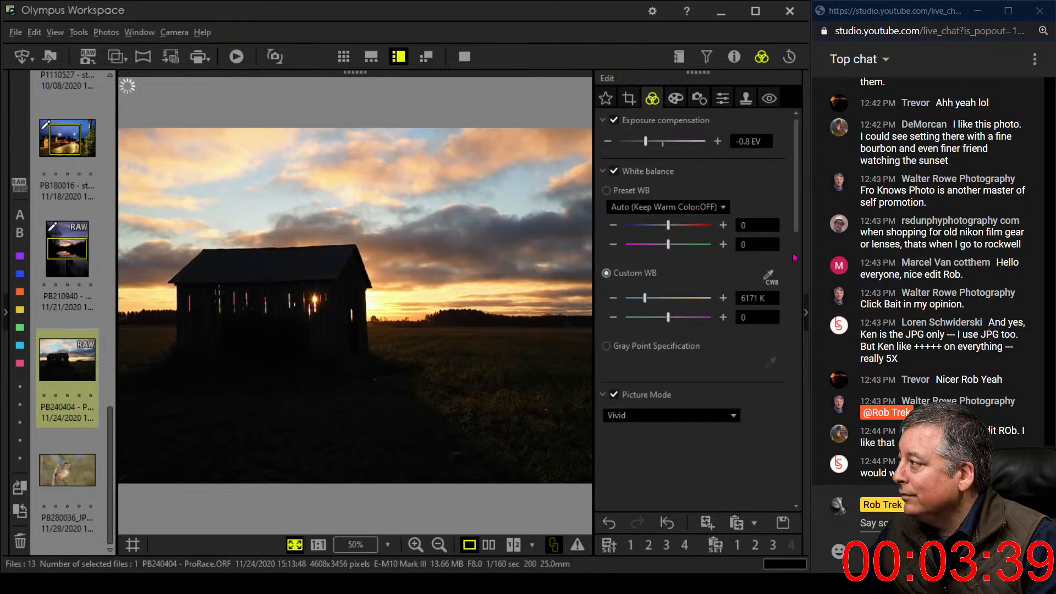
pyautogui.scroll(-10, 779, 447)
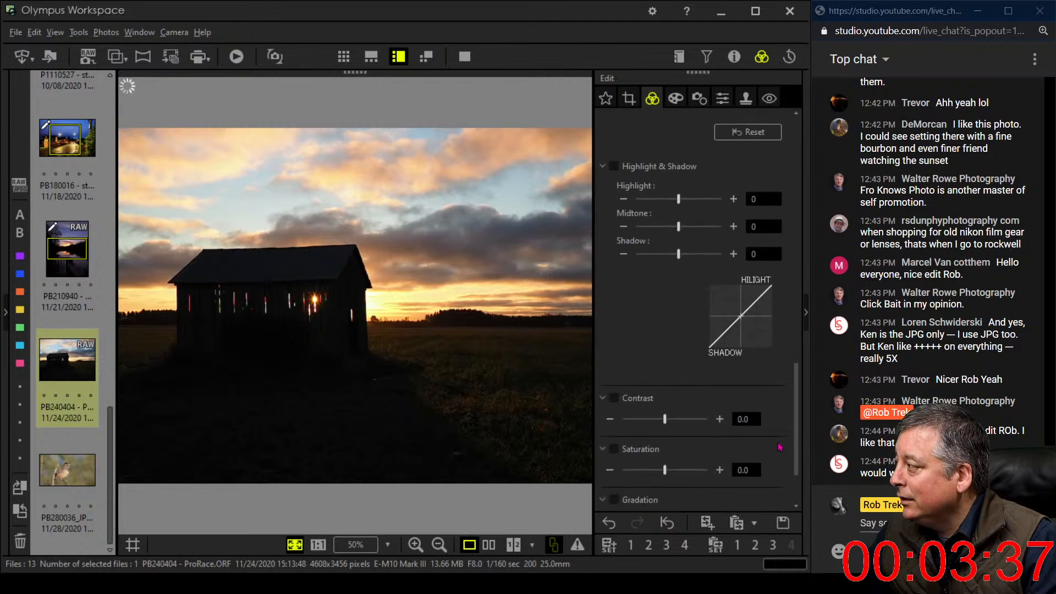
pyautogui.scroll(-3, 780, 447)
pyautogui.click(698, 445)
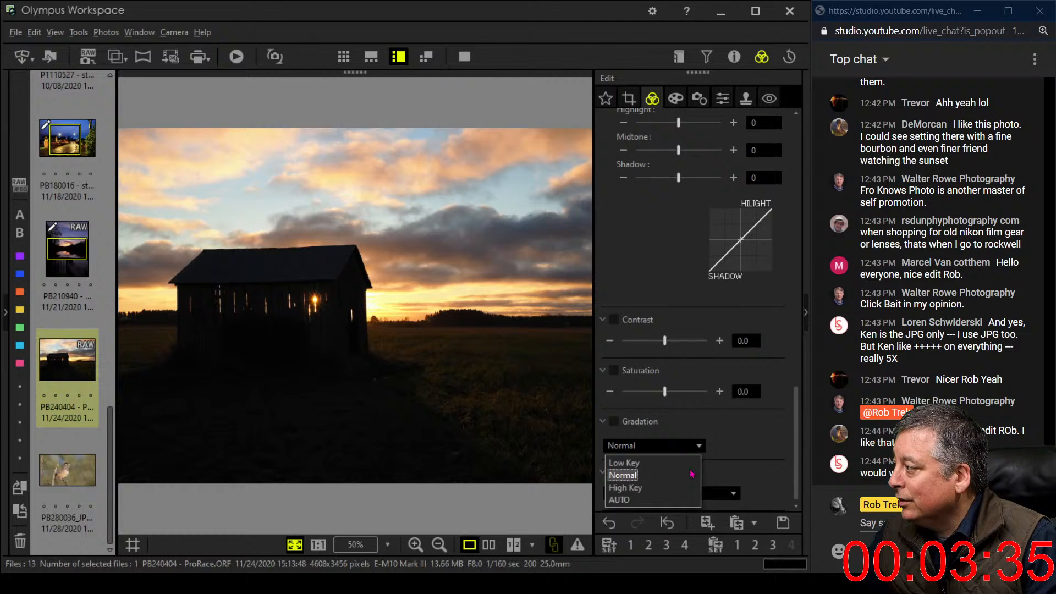
pyautogui.click(680, 500)
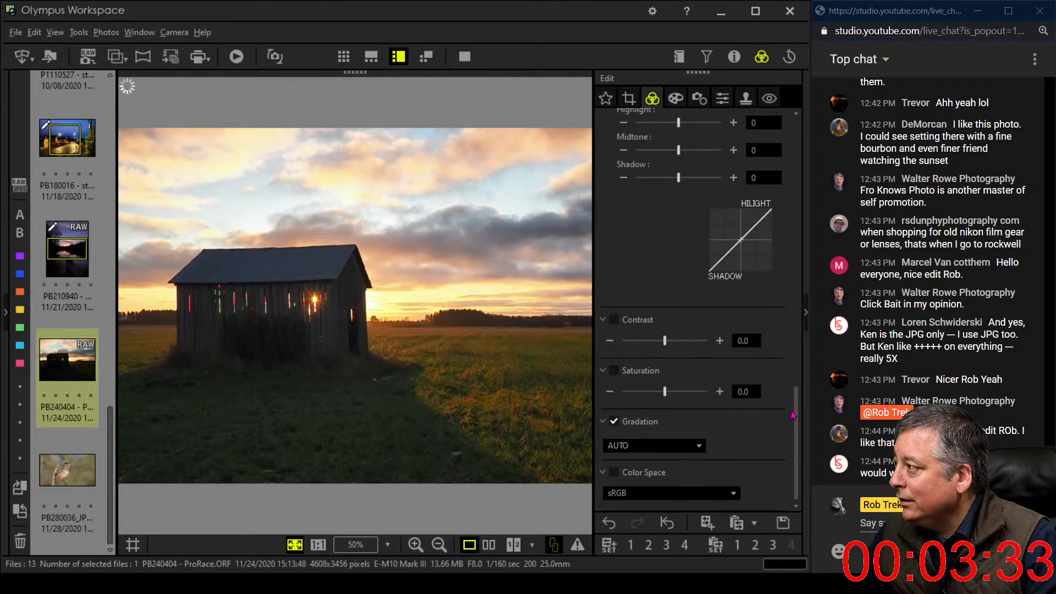
# Apply a Dehaze amount of 23 to the barn photo.
pyautogui.moveTo(794, 415); pyautogui.dragTo(805, 371)
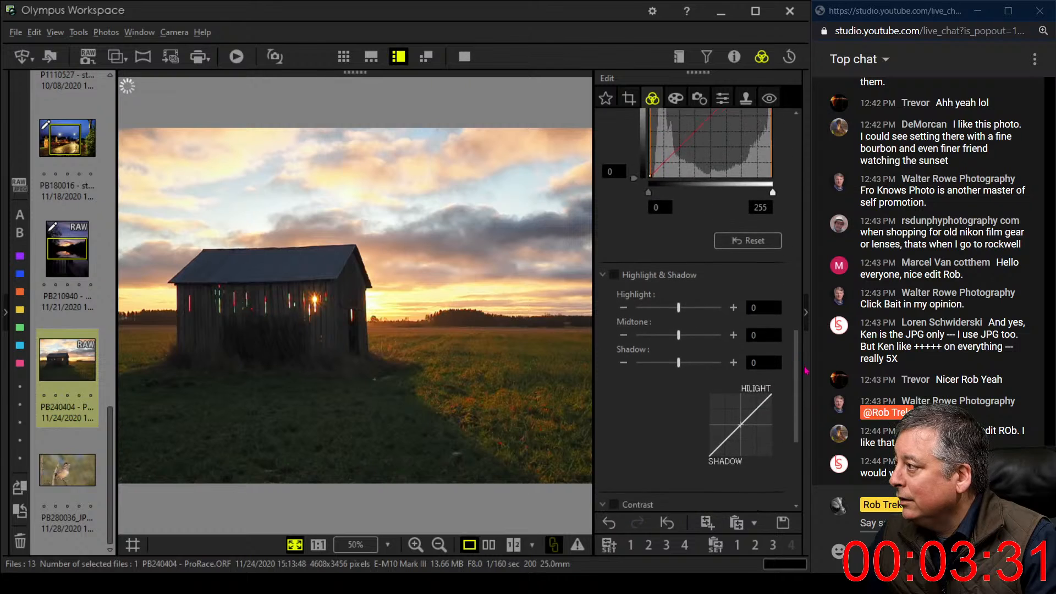
pyautogui.scroll(5, 637, 198)
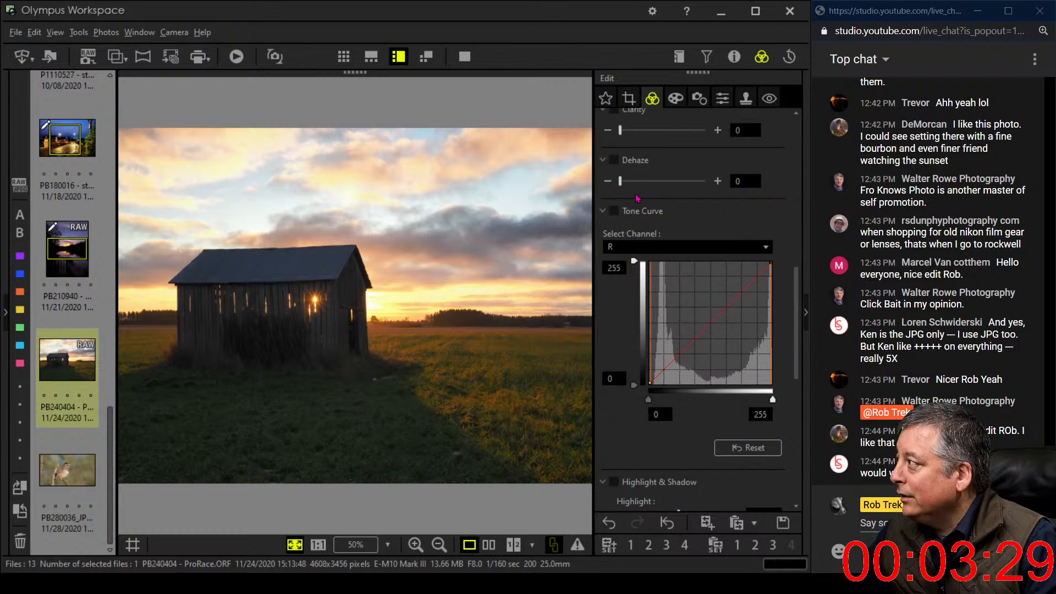
pyautogui.moveTo(619, 181); pyautogui.dragTo(639, 180)
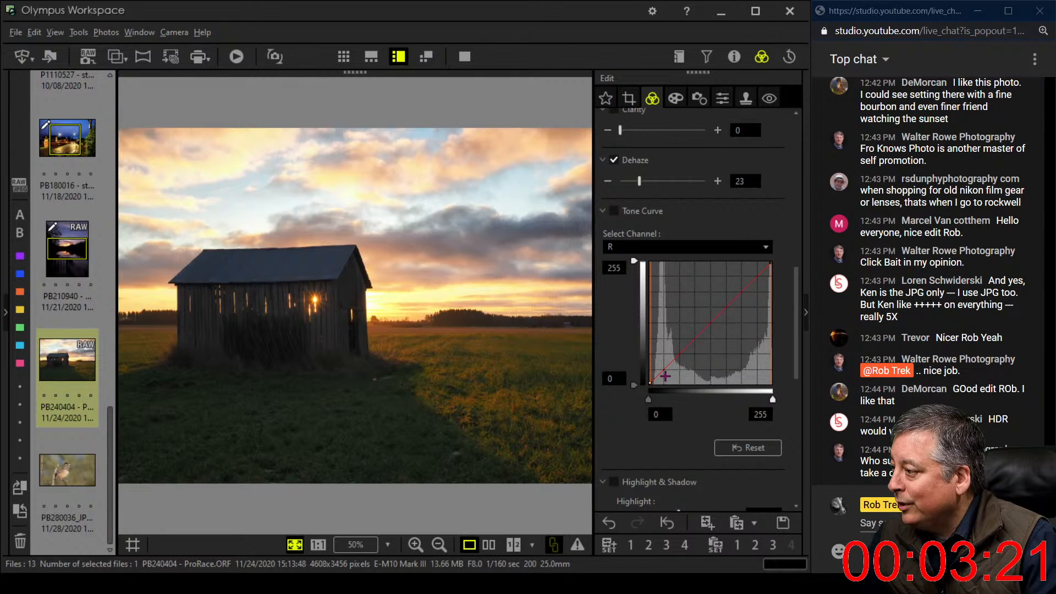
# Try darkening the barn photo's shadows by pulling down the low end of the RGB tone curve.
pyautogui.moveTo(656, 375); pyautogui.dragTo(656, 377)
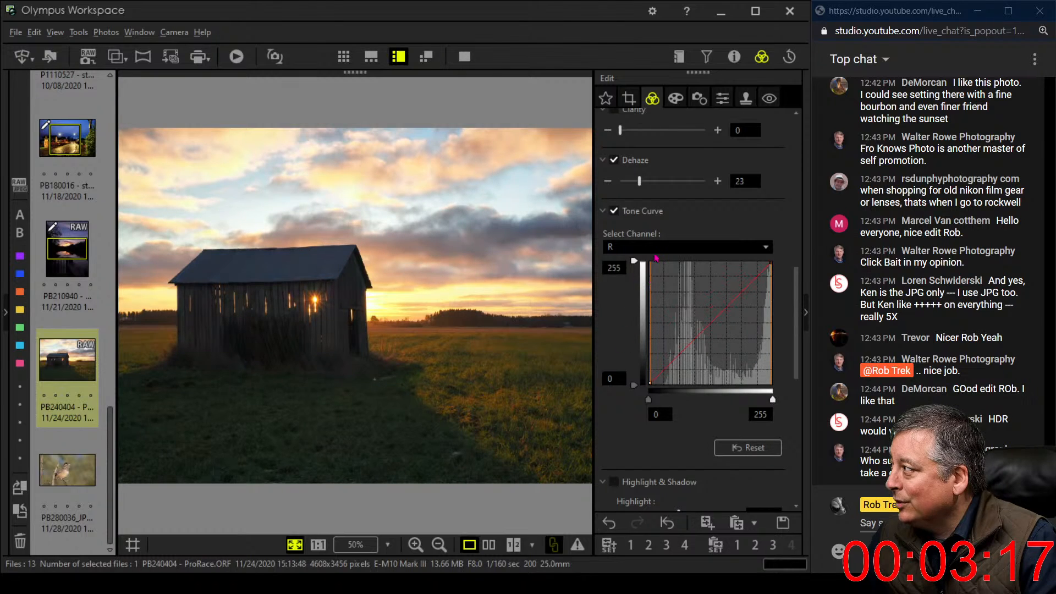
pyautogui.click(654, 247)
pyautogui.click(656, 264)
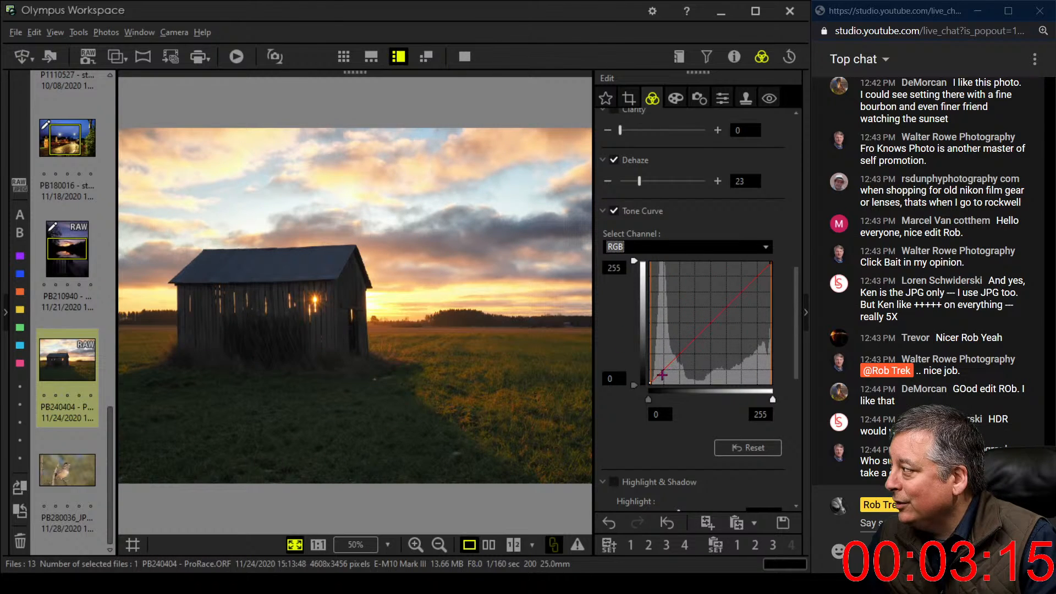
pyautogui.moveTo(659, 374); pyautogui.dragTo(670, 369)
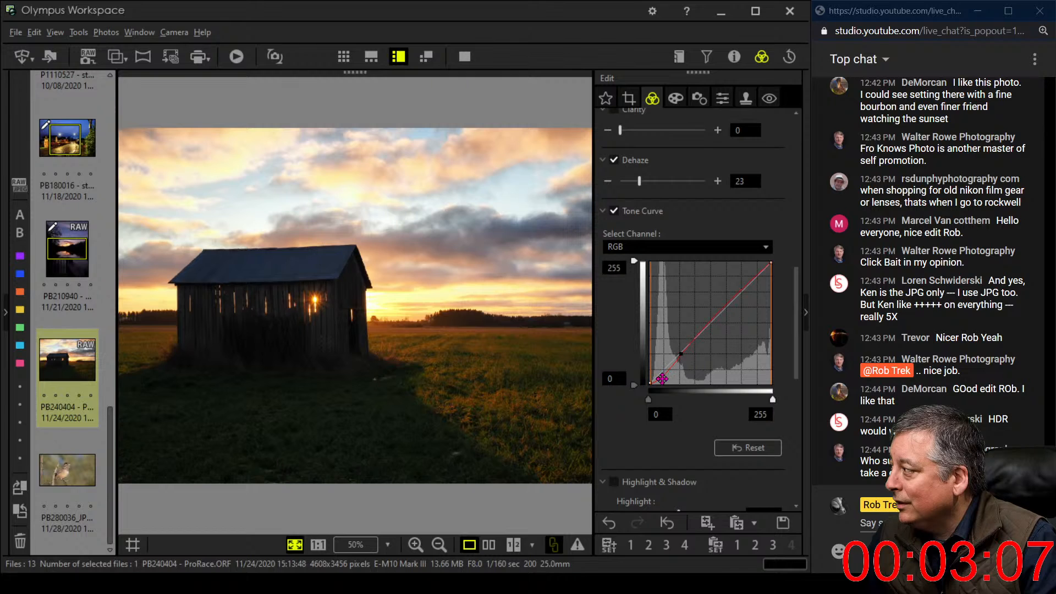
pyautogui.click(661, 379)
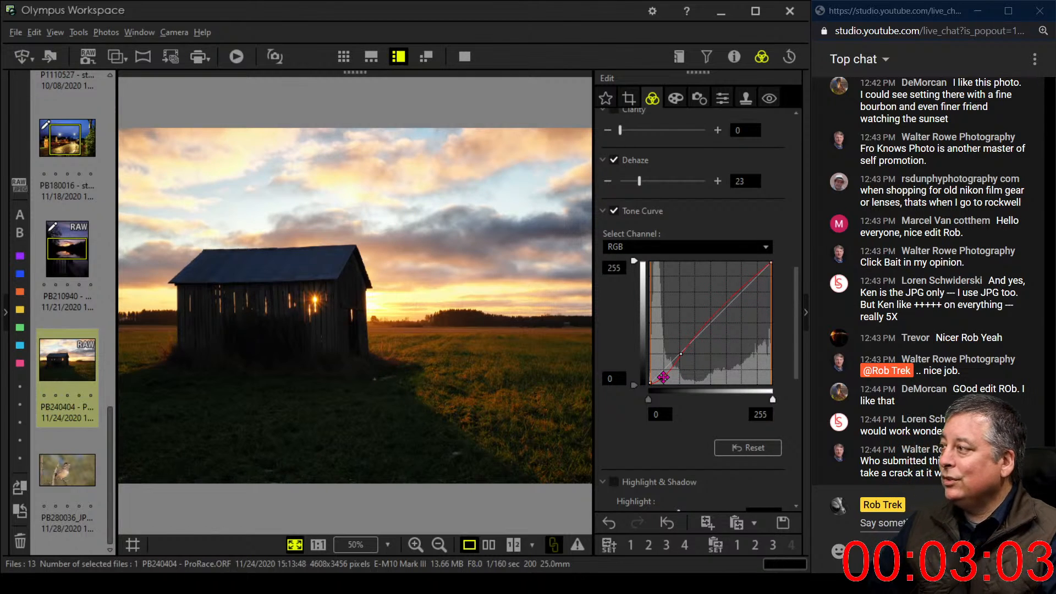
# Crop the barn photo to 16:9 and shift the crop frame upward to include more sky and less foreground.
pyautogui.click(629, 99)
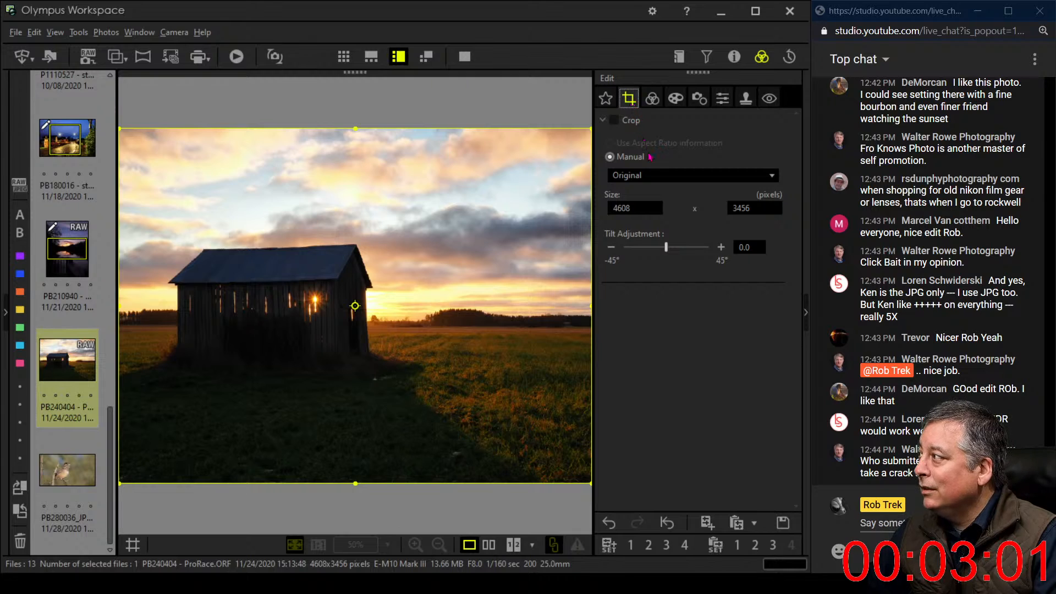
pyautogui.click(655, 175)
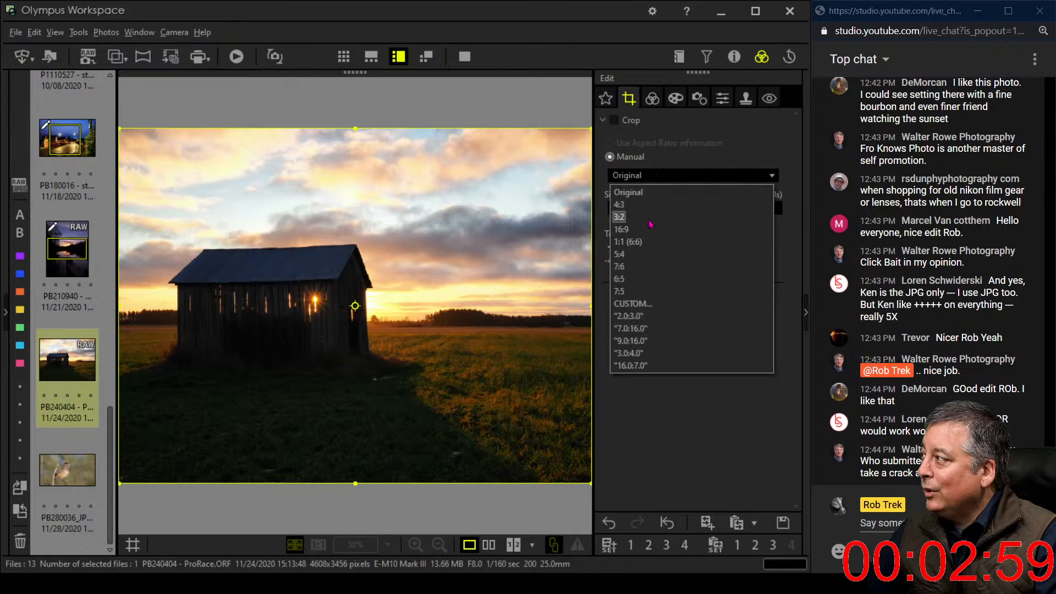
pyautogui.click(650, 226)
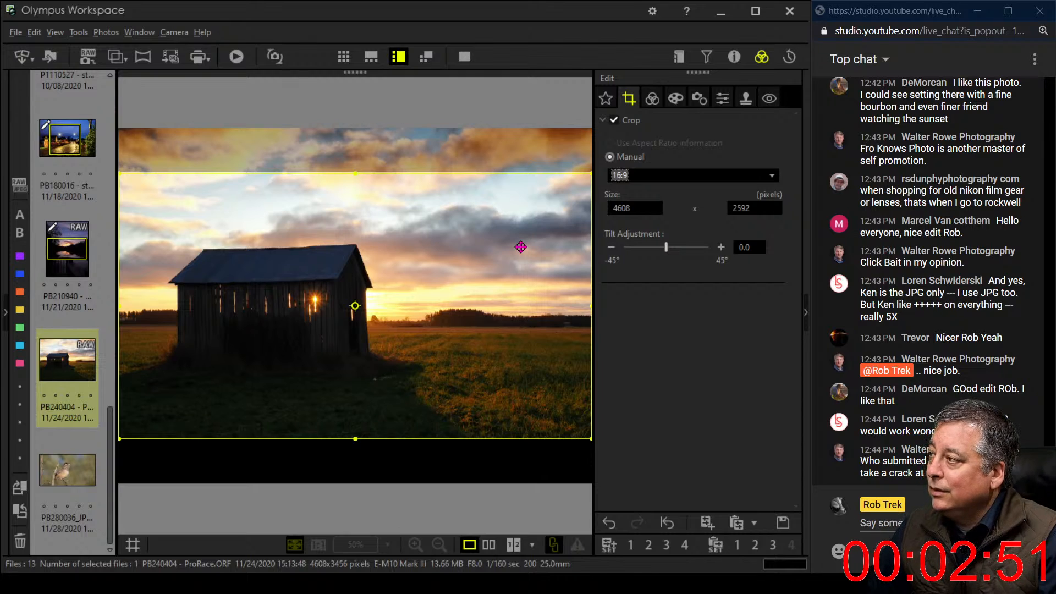
pyautogui.click(647, 100)
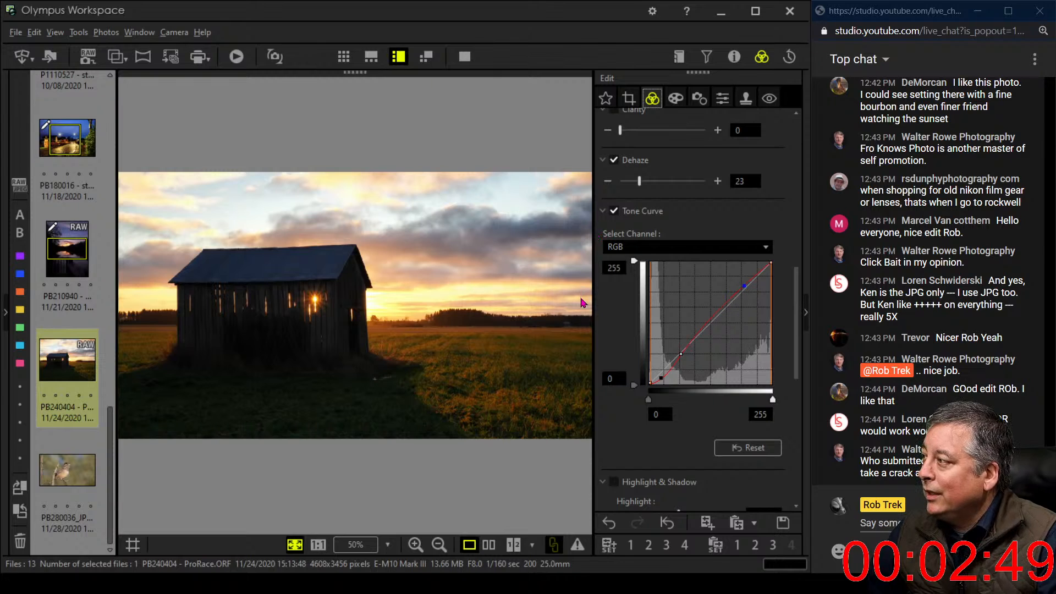
pyautogui.click(628, 99)
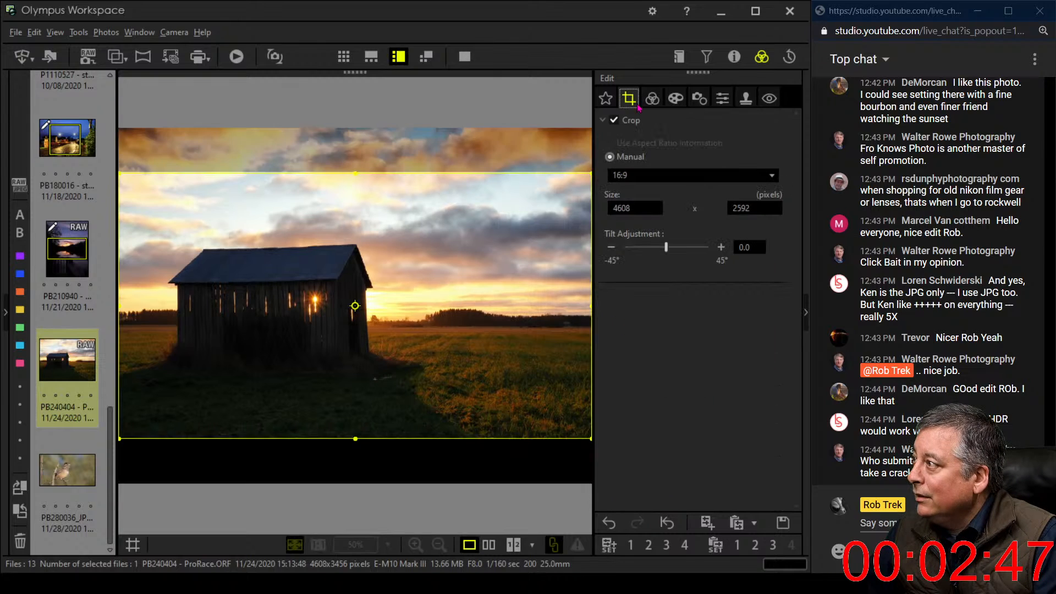
pyautogui.moveTo(471, 285); pyautogui.dragTo(471, 274)
pyautogui.click(652, 98)
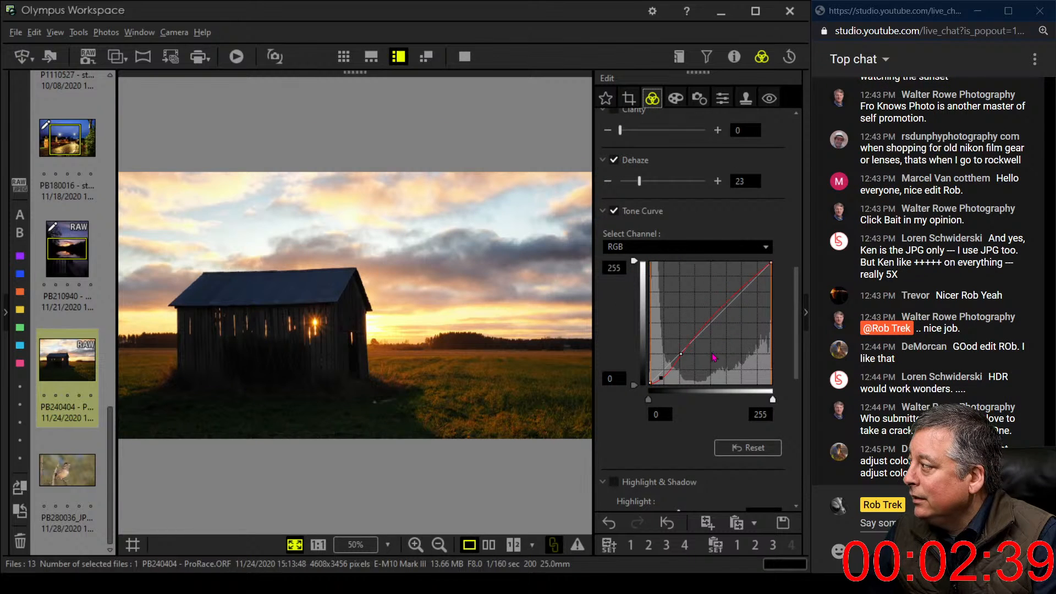
# Switch the barn photo's tone curve to the R channel and reset the curve.
pyautogui.scroll(2, 704, 270)
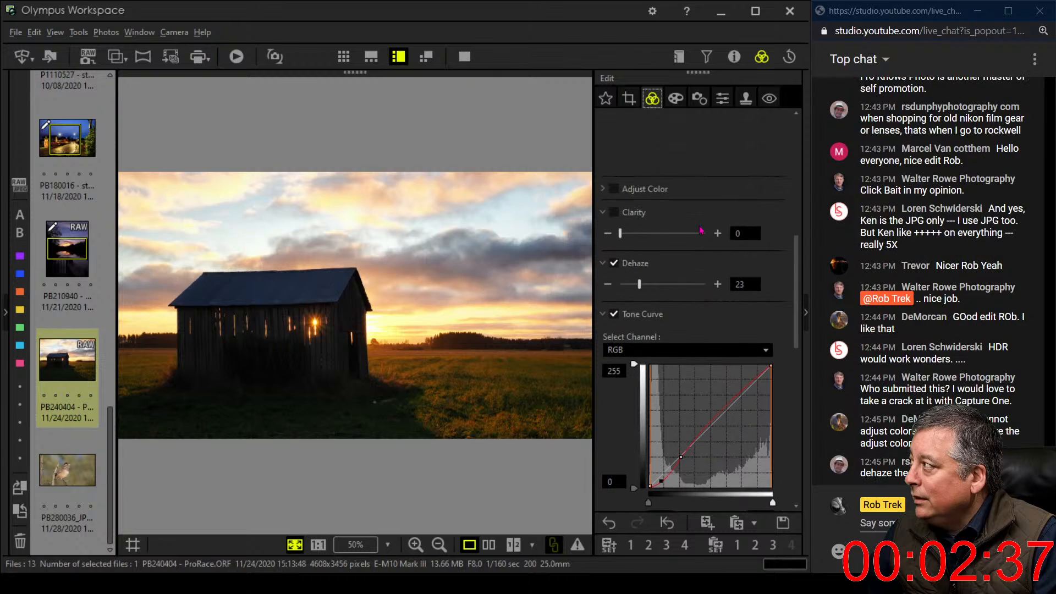
pyautogui.click(697, 355)
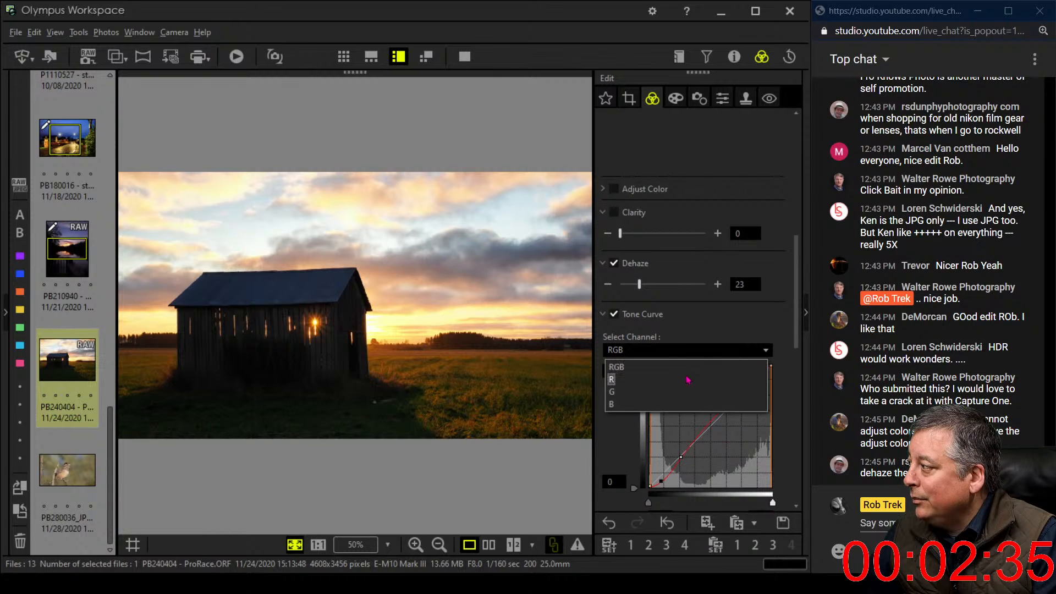
pyautogui.click(690, 375)
pyautogui.scroll(-1, 759, 429)
pyautogui.click(753, 508)
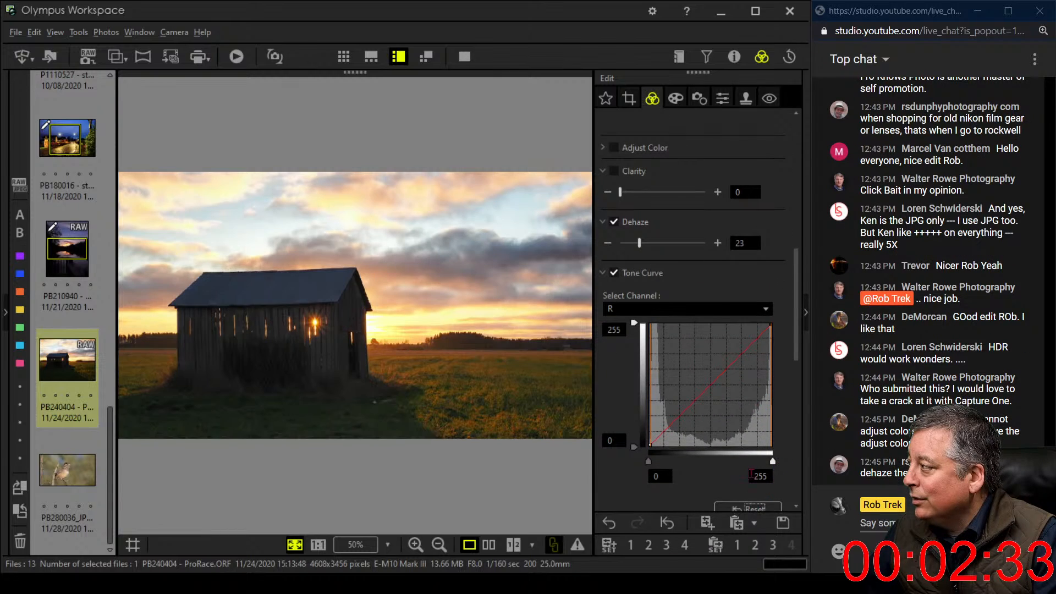
# Try reshaping the low end of the RGB tone curve with two points to deepen the barn photo's darkest shadows.
pyautogui.click(701, 319)
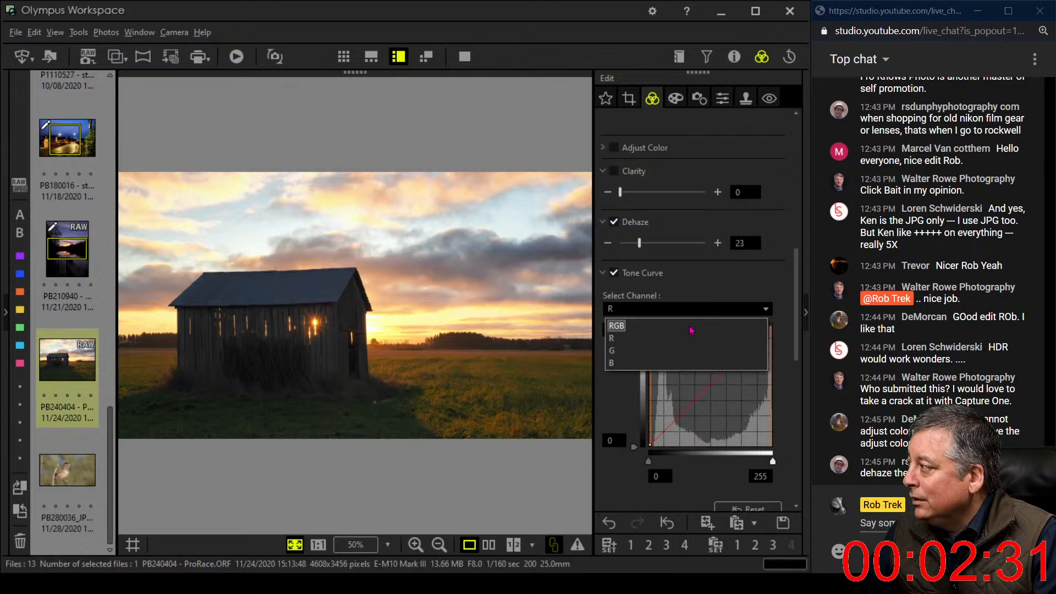
pyautogui.click(691, 326)
pyautogui.moveTo(664, 432); pyautogui.dragTo(673, 427)
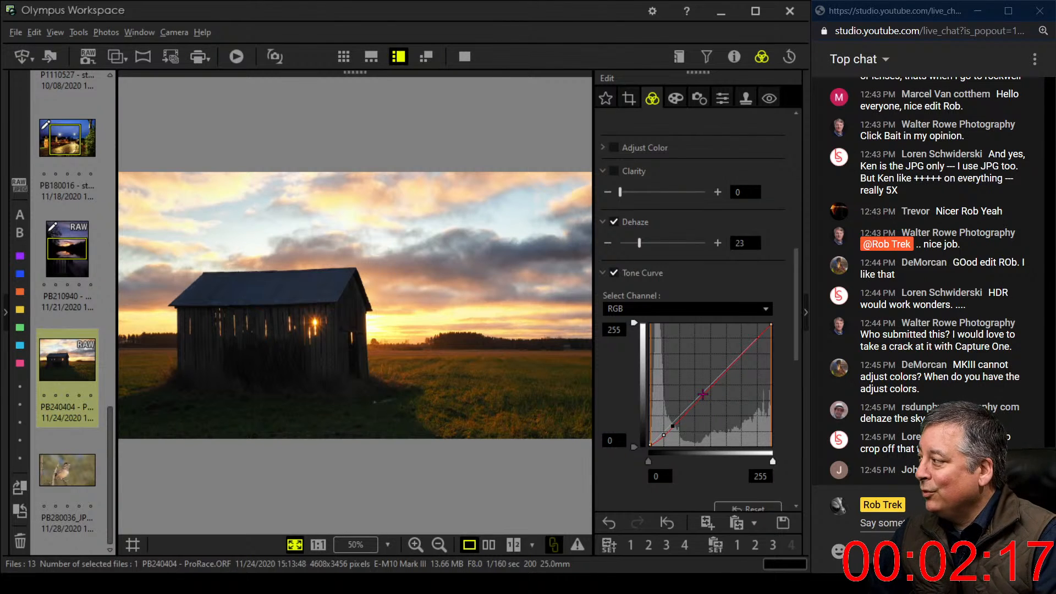
pyautogui.click(628, 98)
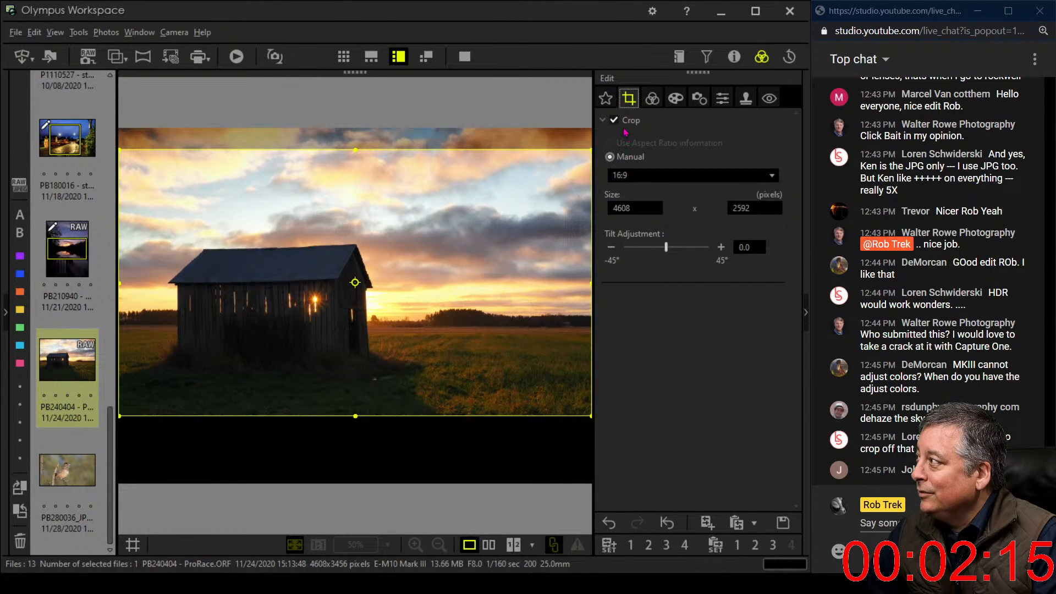
pyautogui.click(652, 98)
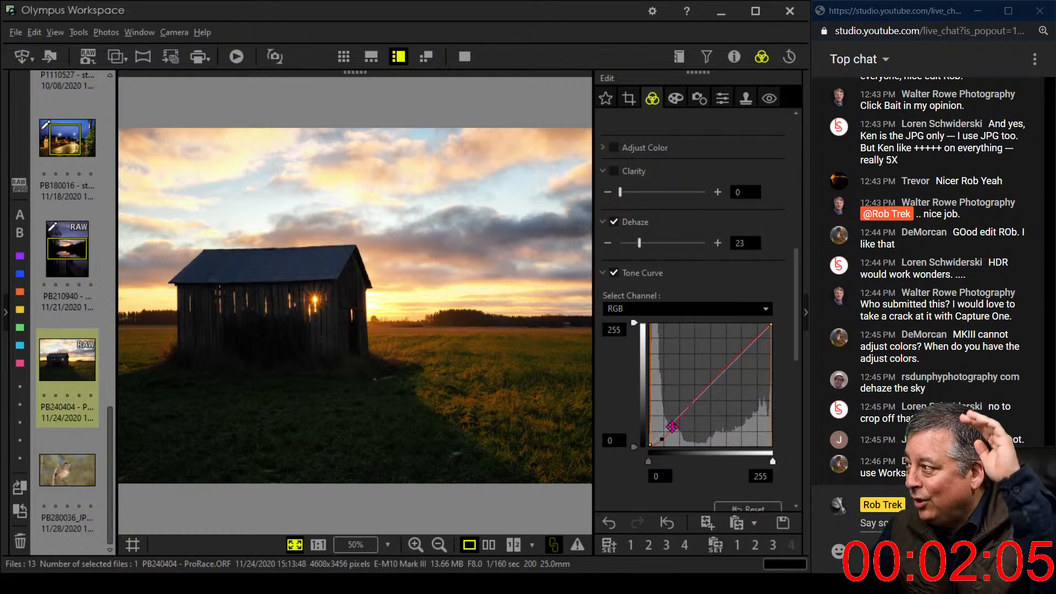
pyautogui.moveTo(673, 426); pyautogui.dragTo(678, 423)
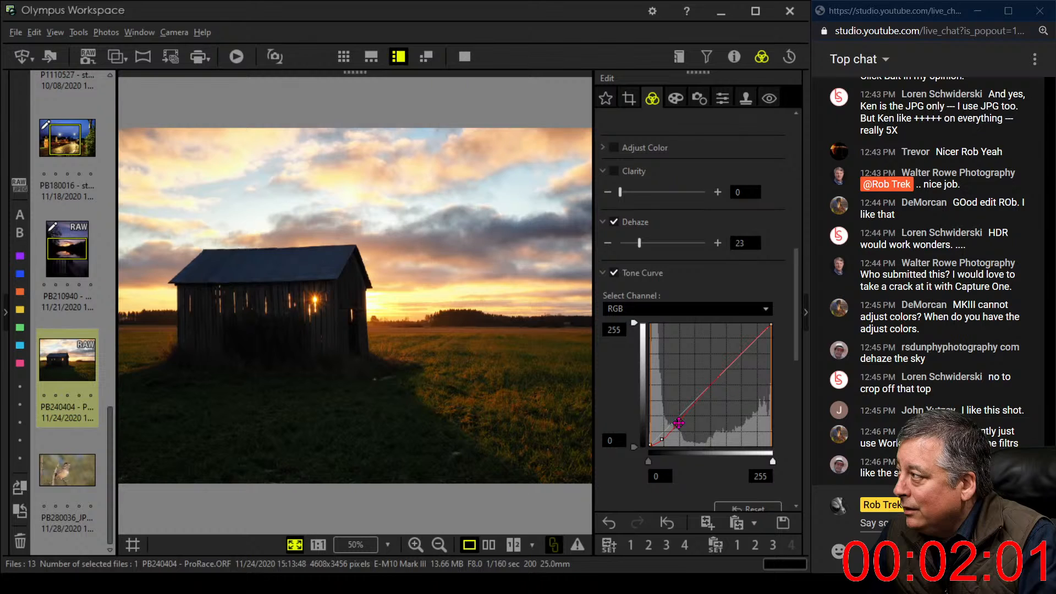
# Lower the luminance of color 7 to -7 in Adjust Color, accepting the change of Picture Mode to Natural.
pyautogui.click(606, 148)
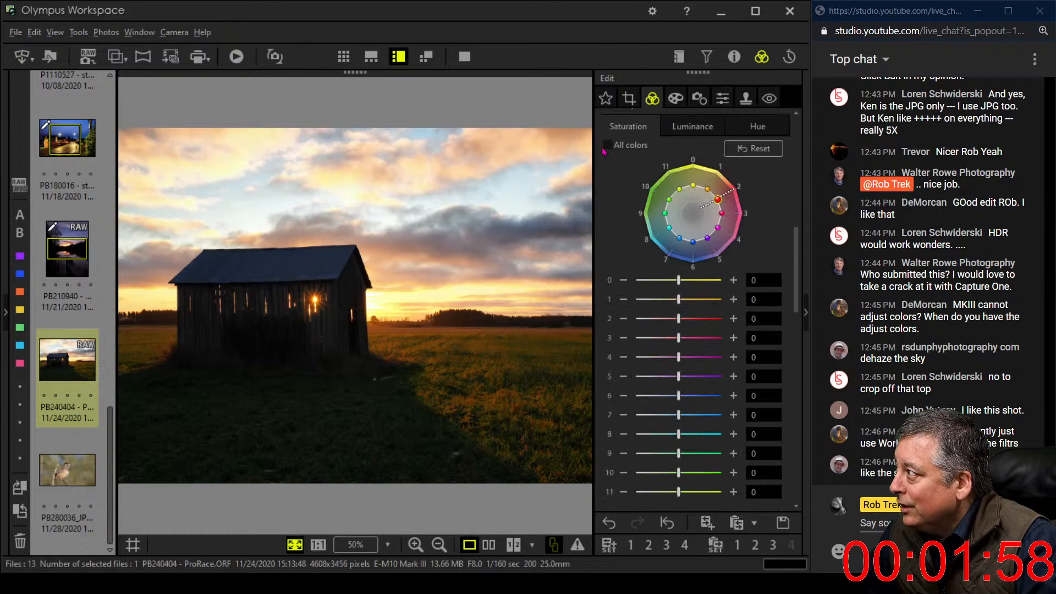
pyautogui.click(670, 136)
pyautogui.moveTo(680, 239); pyautogui.dragTo(689, 222)
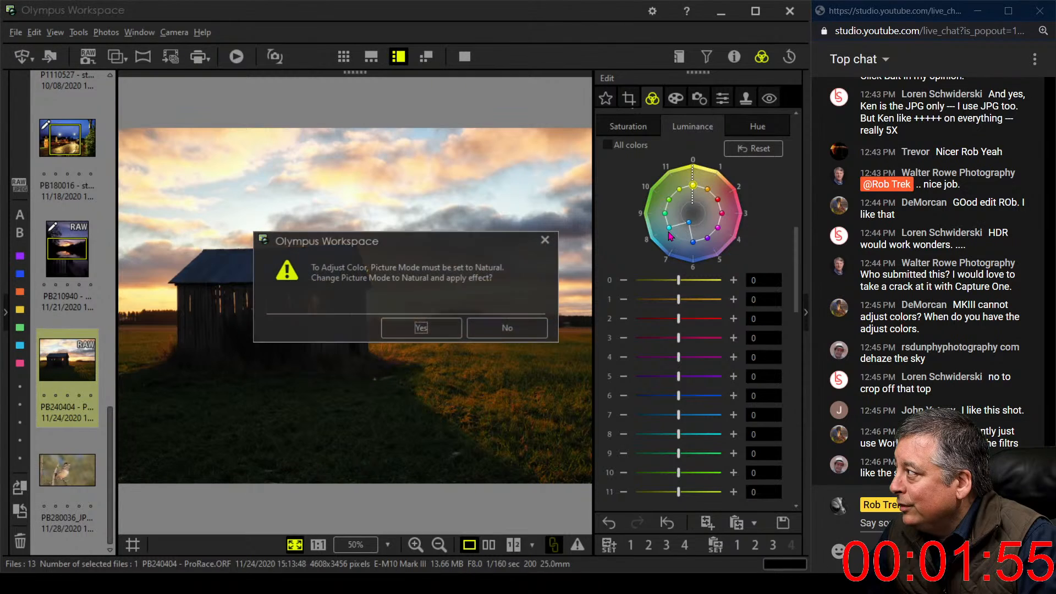
pyautogui.click(453, 321)
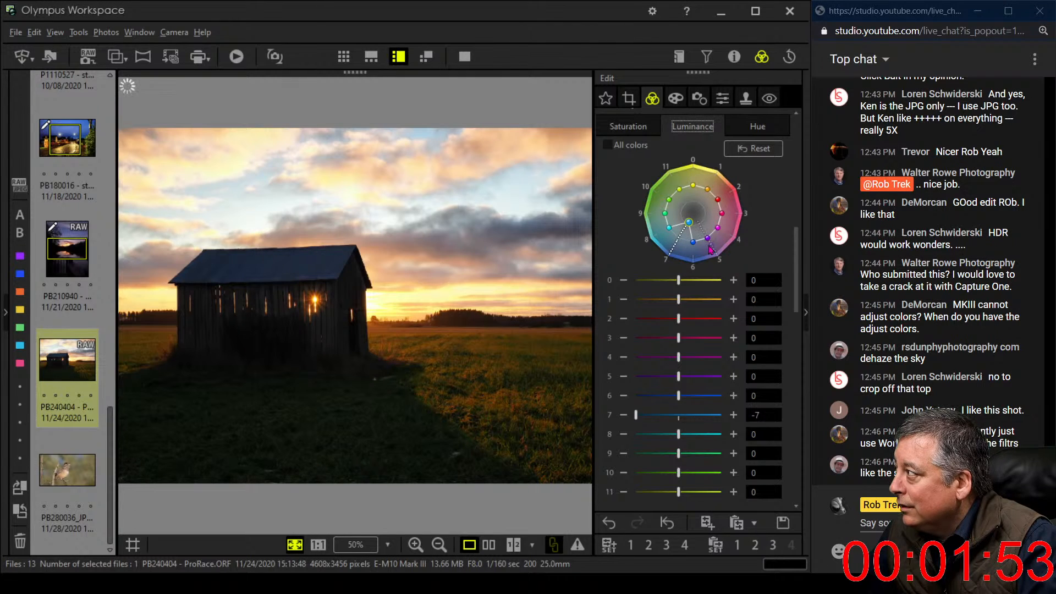
# Set the Adjust Color luminance of colors 6, 8 and 9 to -7, color 0 to -4 and color 1 to 1.
pyautogui.moveTo(672, 231); pyautogui.dragTo(694, 227)
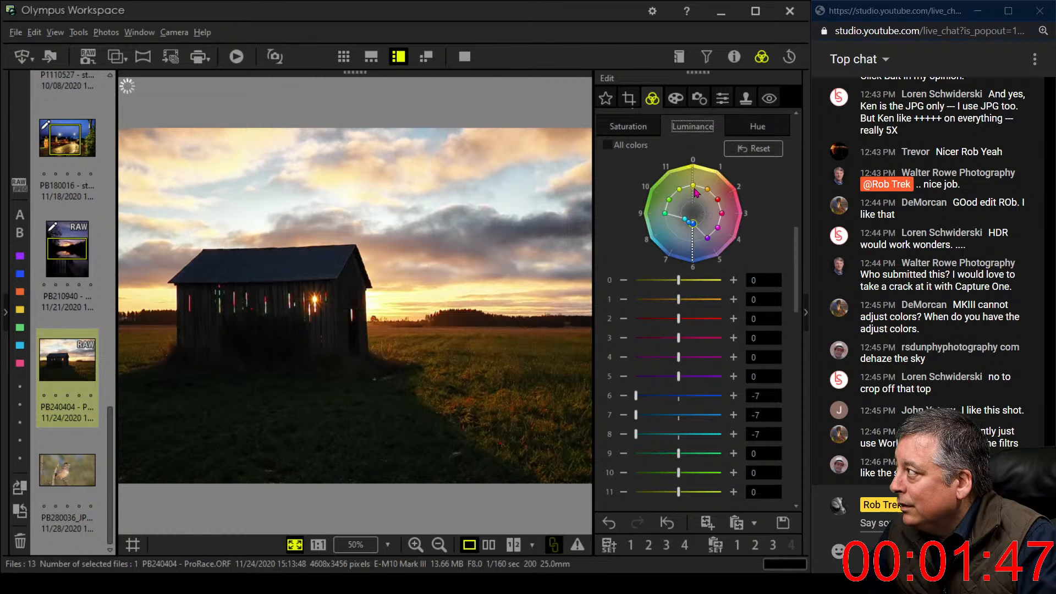
pyautogui.moveTo(693, 186)
pyautogui.mouseDown()
pyautogui.moveTo(694, 203)
pyautogui.moveTo(708, 189)
pyautogui.mouseUp()
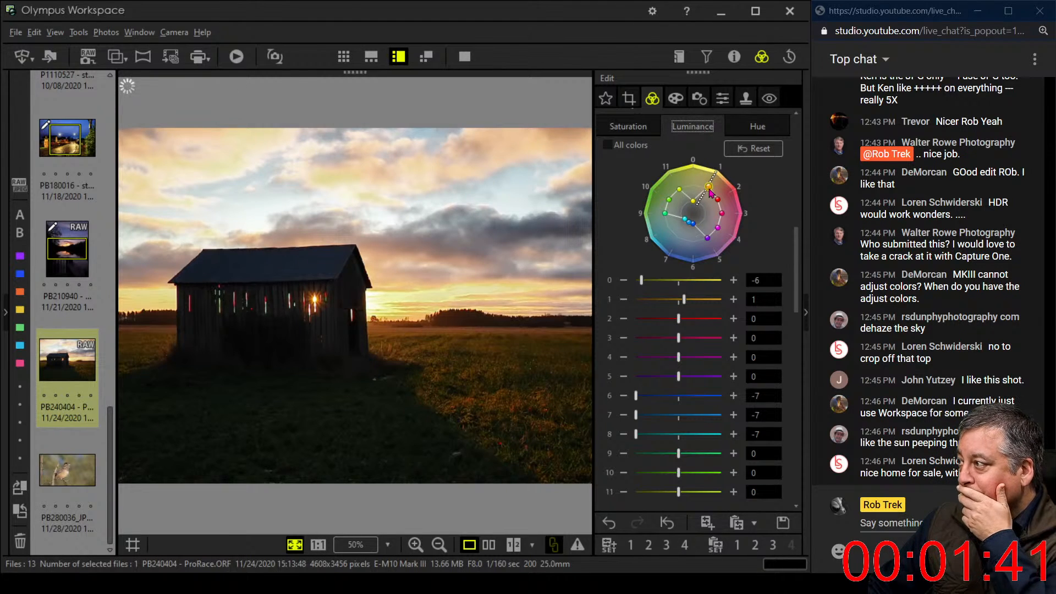
pyautogui.click(693, 202)
pyautogui.moveTo(694, 204); pyautogui.dragTo(687, 230)
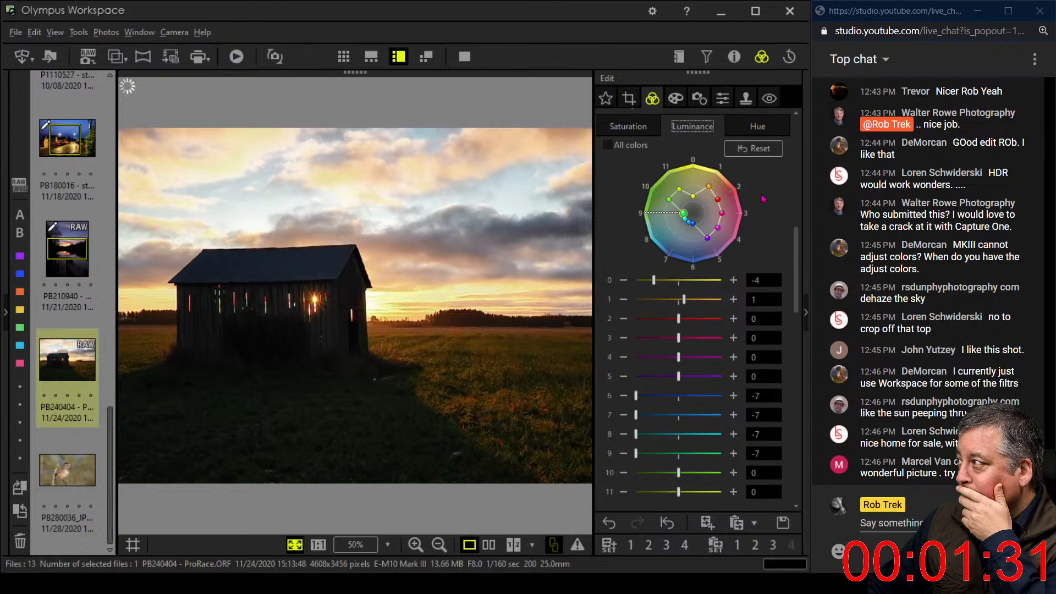
# Set the barn photo's custom white balance to 5800 K with a green-magenta shift of -2.
pyautogui.scroll(3, 800, 249)
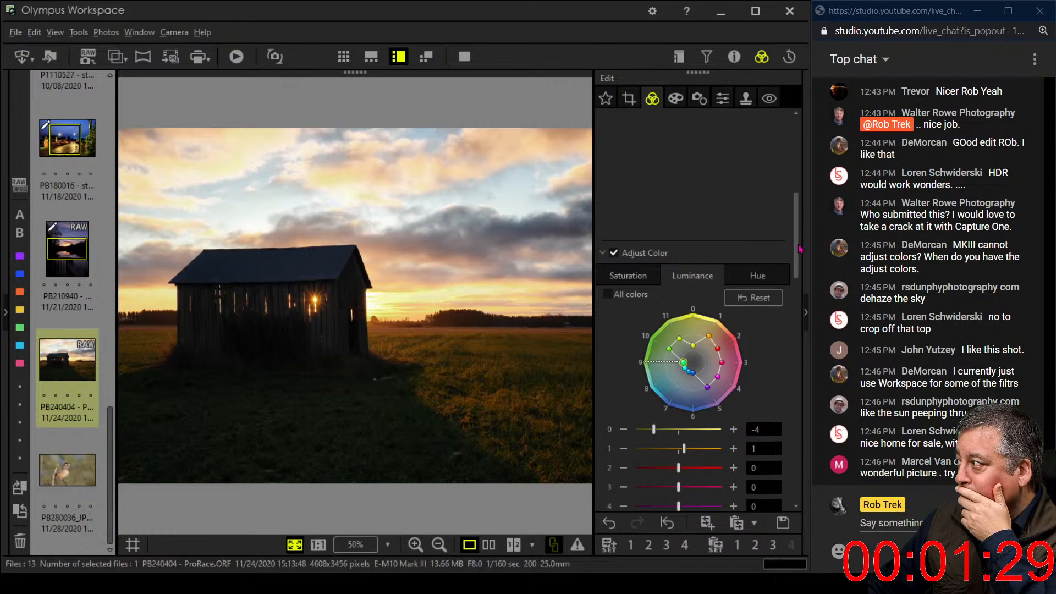
pyautogui.scroll(5, 800, 248)
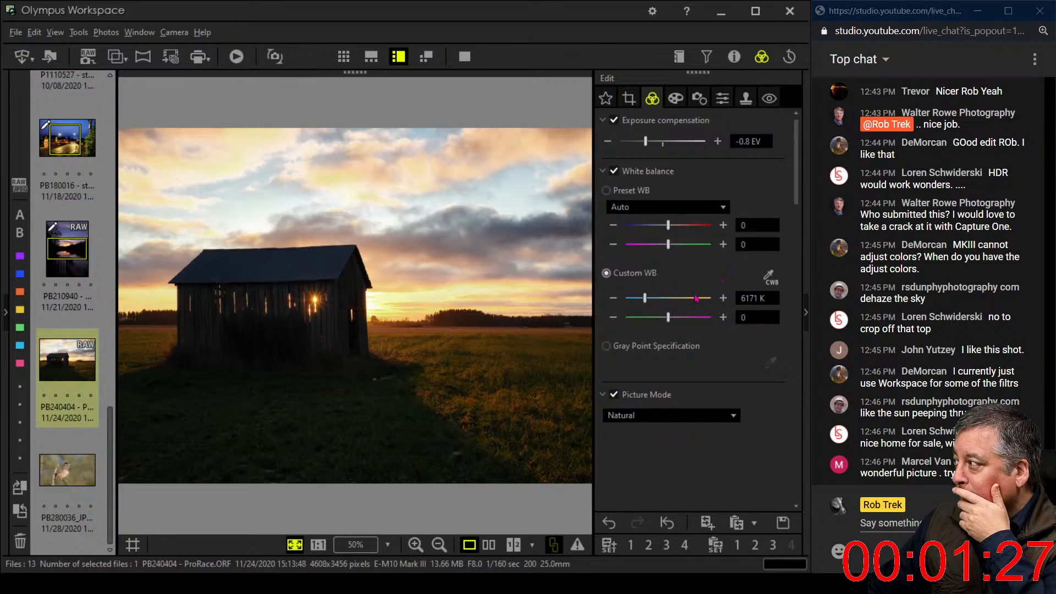
pyautogui.doubleClick(743, 298)
pyautogui.write('5800K')
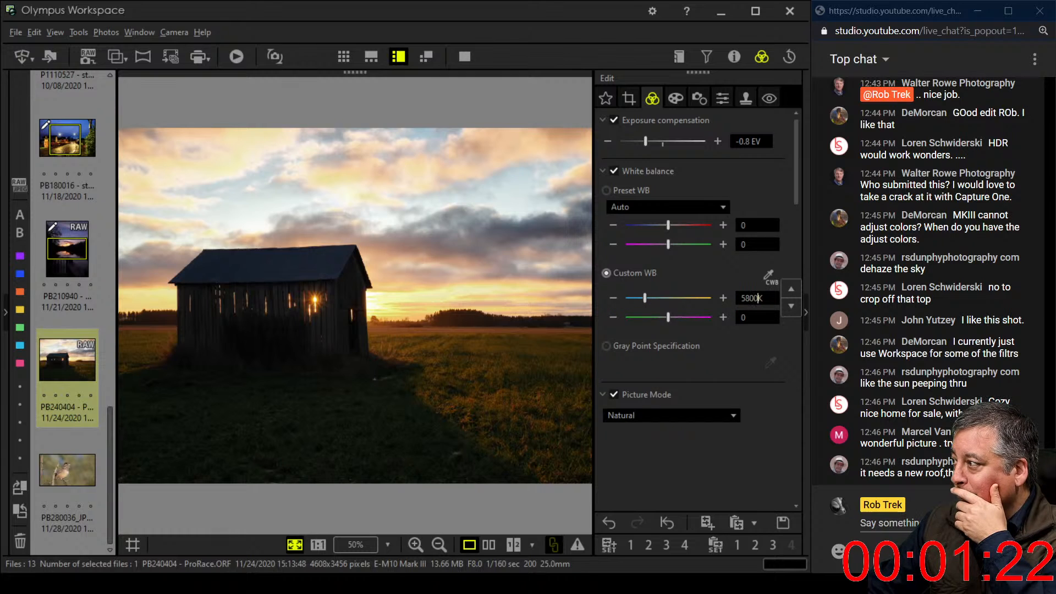
pyautogui.press('Return')
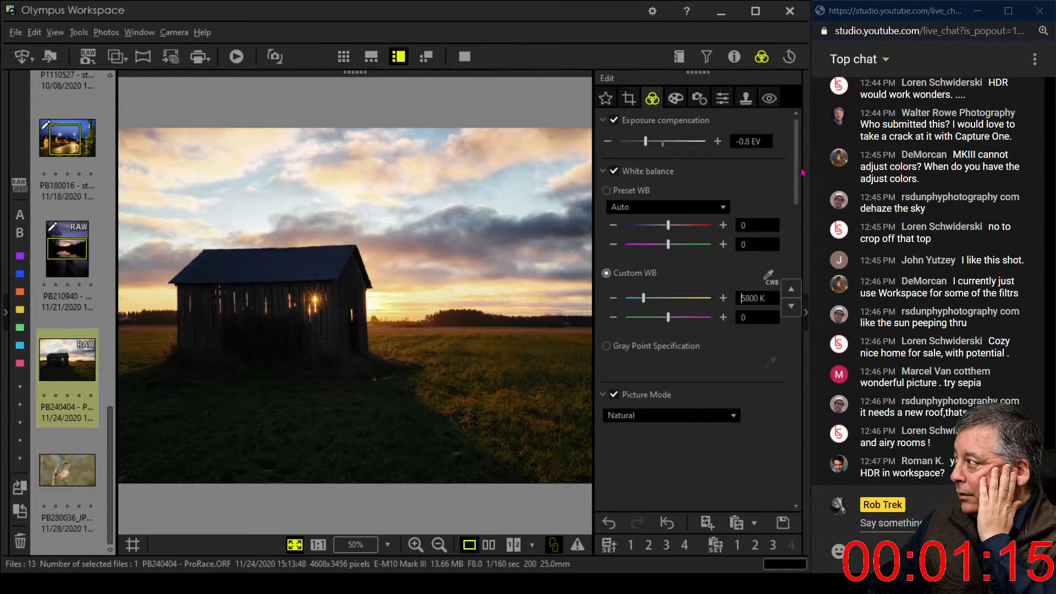
pyautogui.click(613, 317)
pyautogui.click(613, 317)
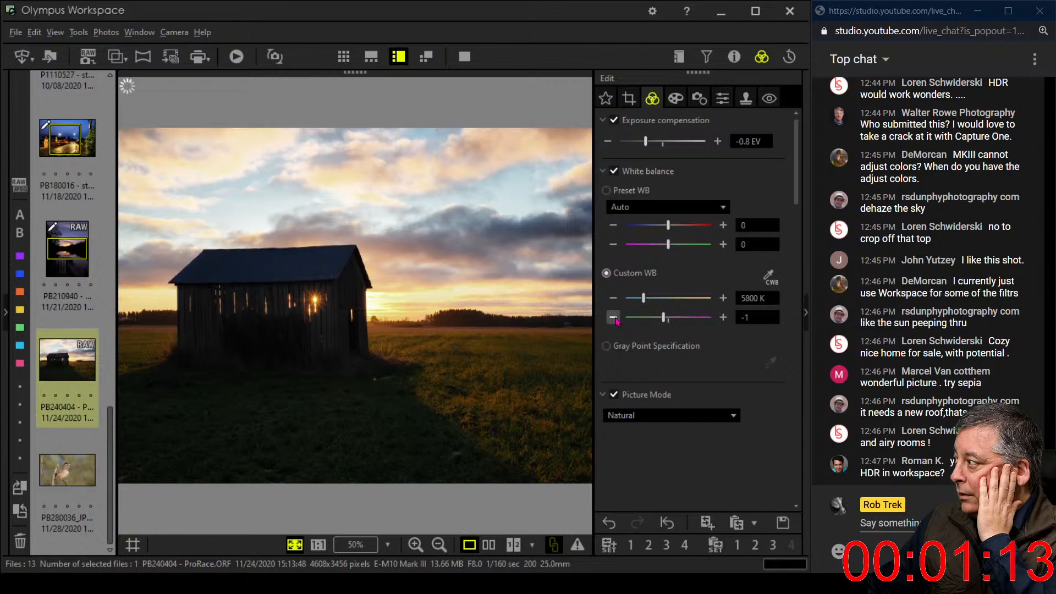
pyautogui.click(723, 317)
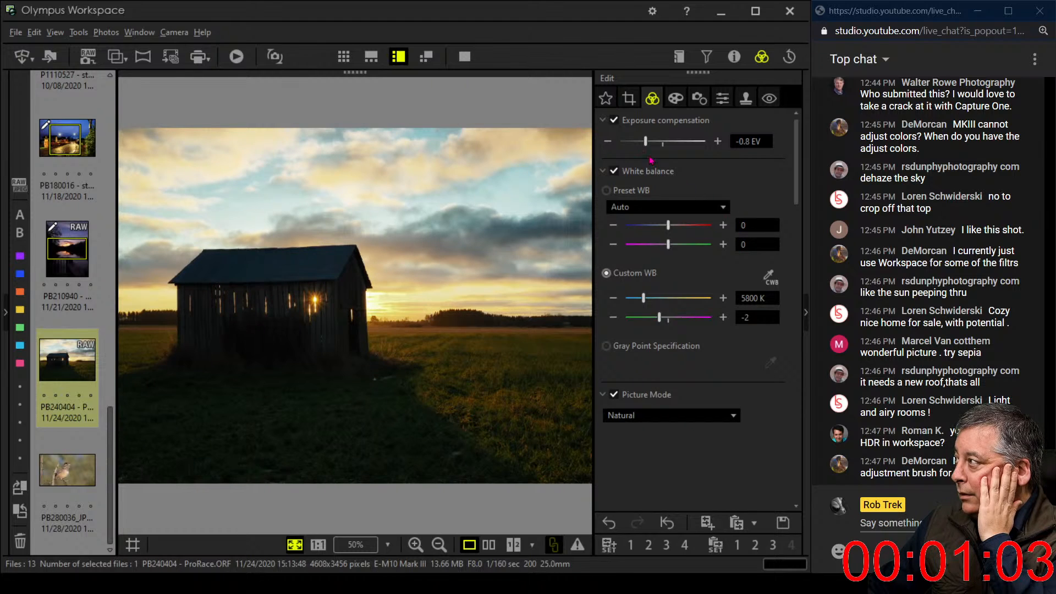
# Level the barn photo within its 16:9 crop by setting the tilt adjustment to -0.3.
pyautogui.click(628, 99)
pyautogui.click(610, 247)
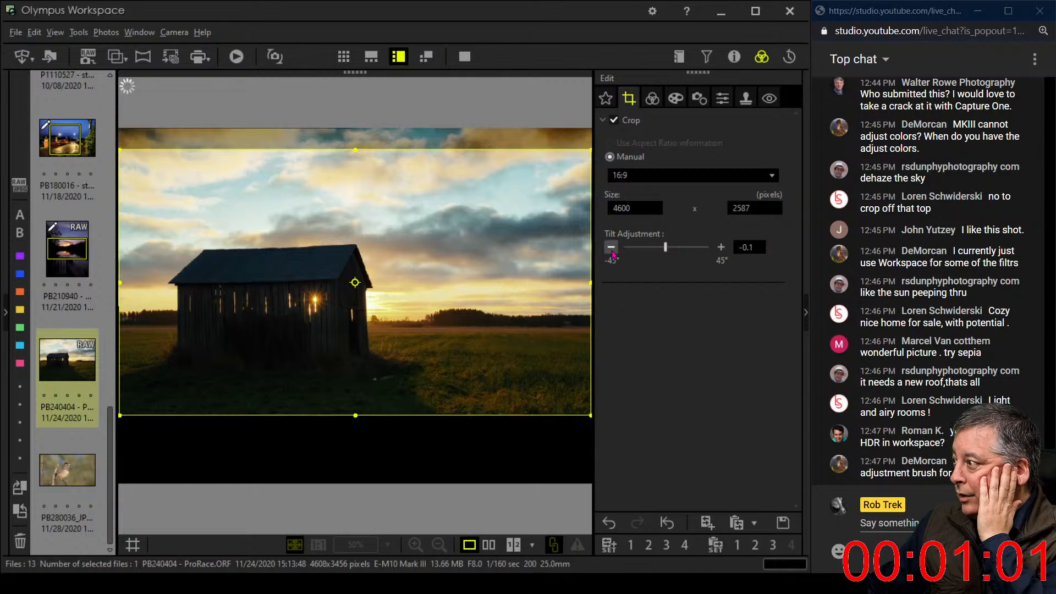
pyautogui.click(610, 247)
pyautogui.click(610, 247)
pyautogui.click(610, 247)
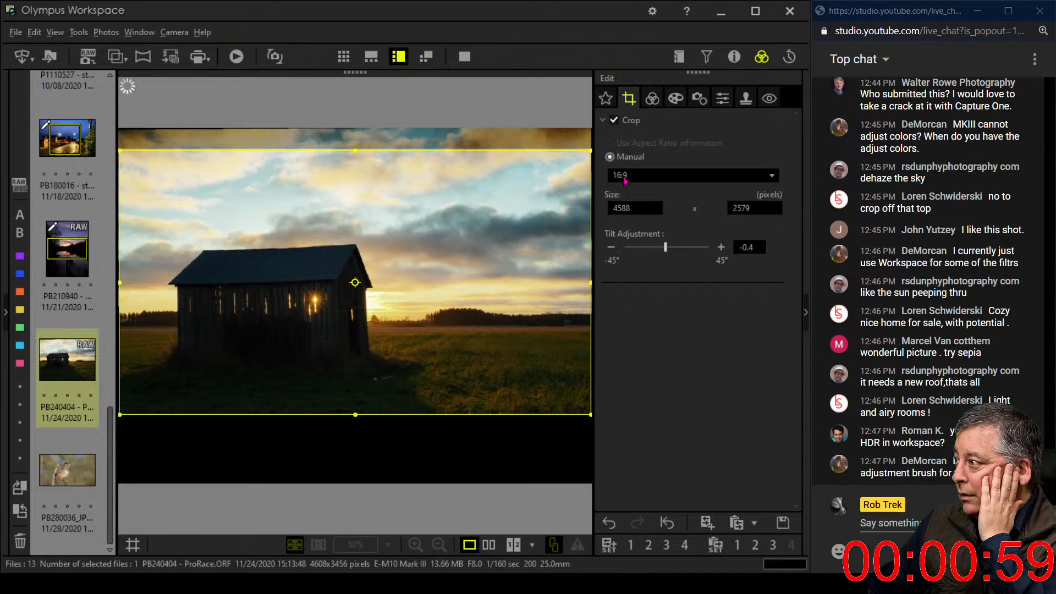
pyautogui.click(721, 247)
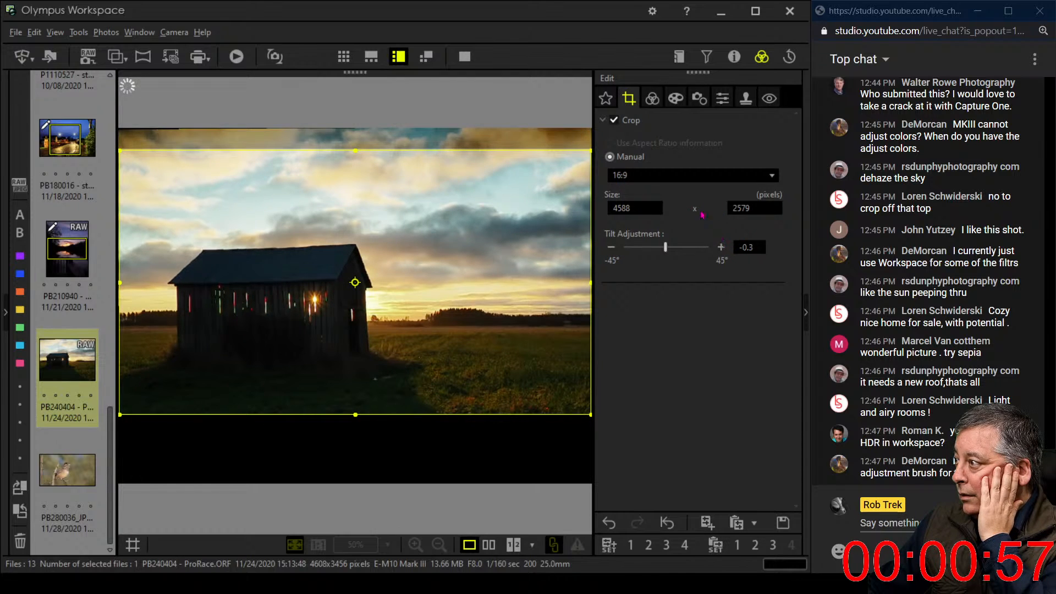
pyautogui.click(651, 99)
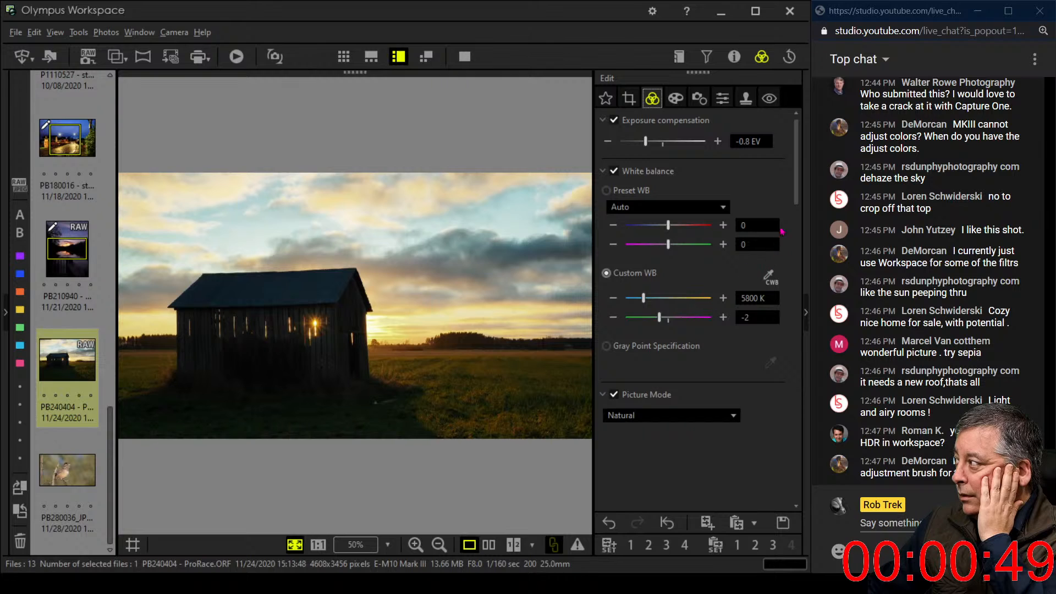
# Try darkening the barn photo by pulling the midtones of the RGB tone curve below the diagonal and adjusting its shadow point.
pyautogui.scroll(-10, 781, 231)
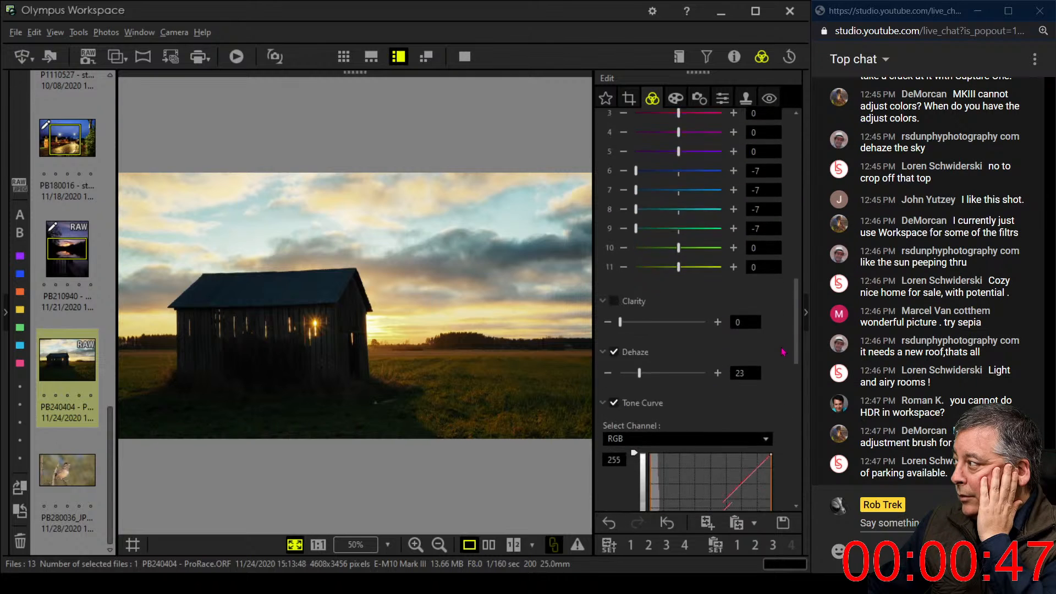
pyautogui.scroll(-3, 783, 352)
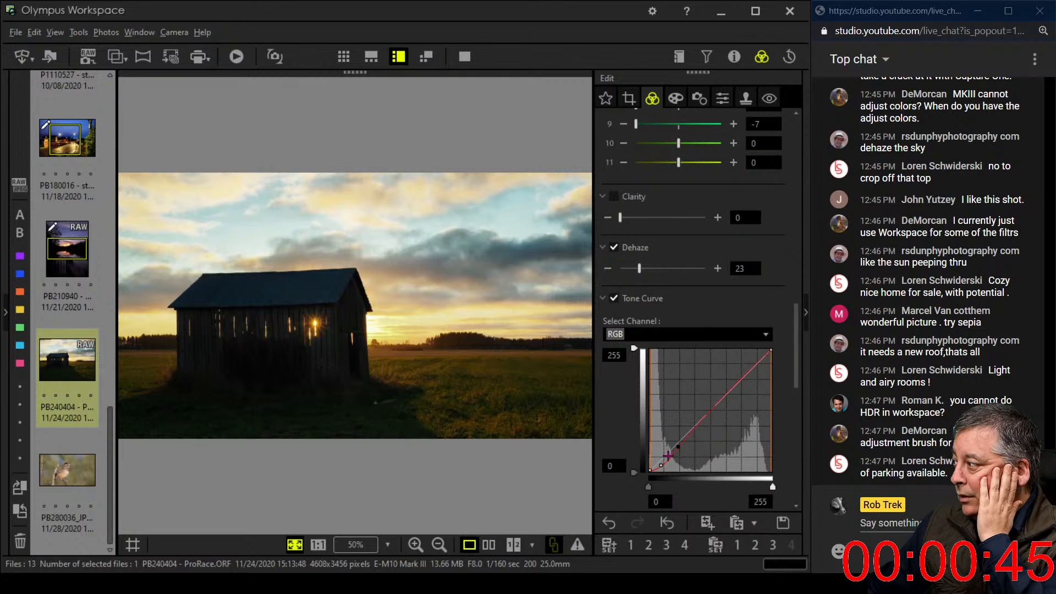
pyautogui.moveTo(661, 464); pyautogui.dragTo(722, 412)
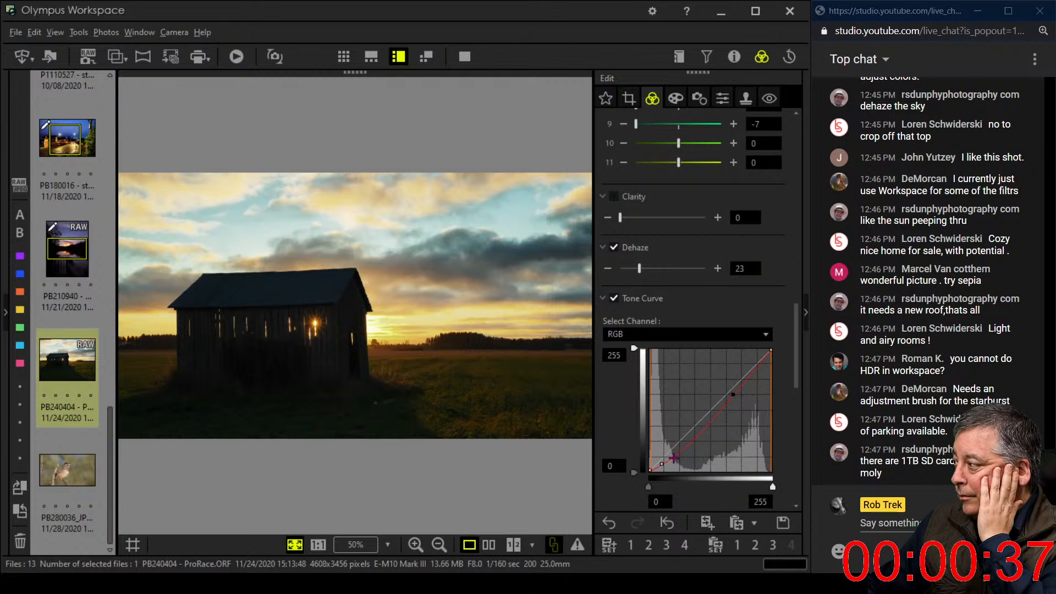
pyautogui.moveTo(662, 463); pyautogui.dragTo(667, 459)
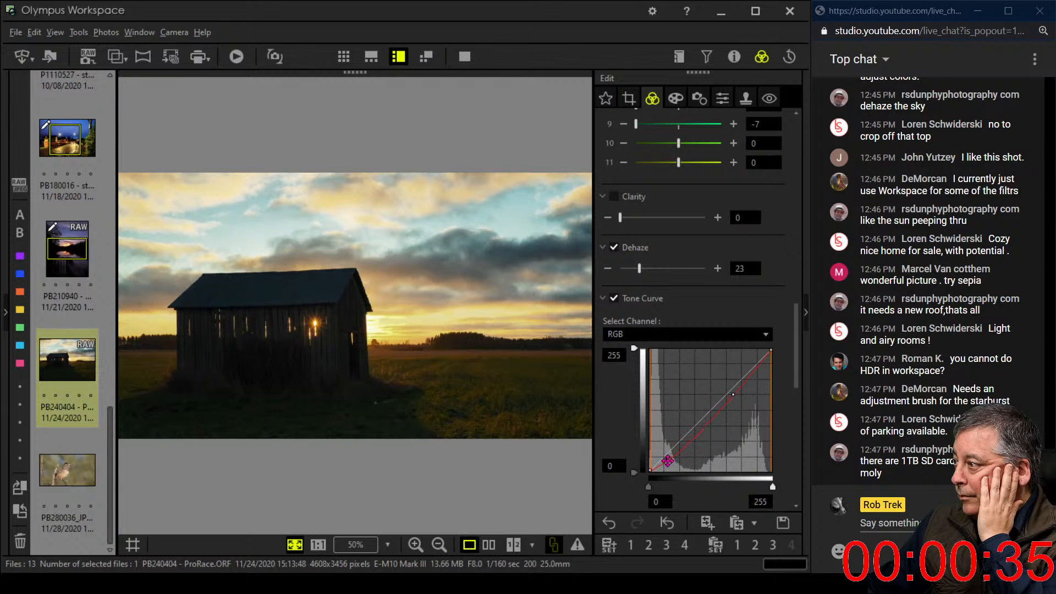
# Reset the tone curve and reshape the RGB channel with one point in the deep shadows and one near the lower midtones.
pyautogui.scroll(-1, 759, 479)
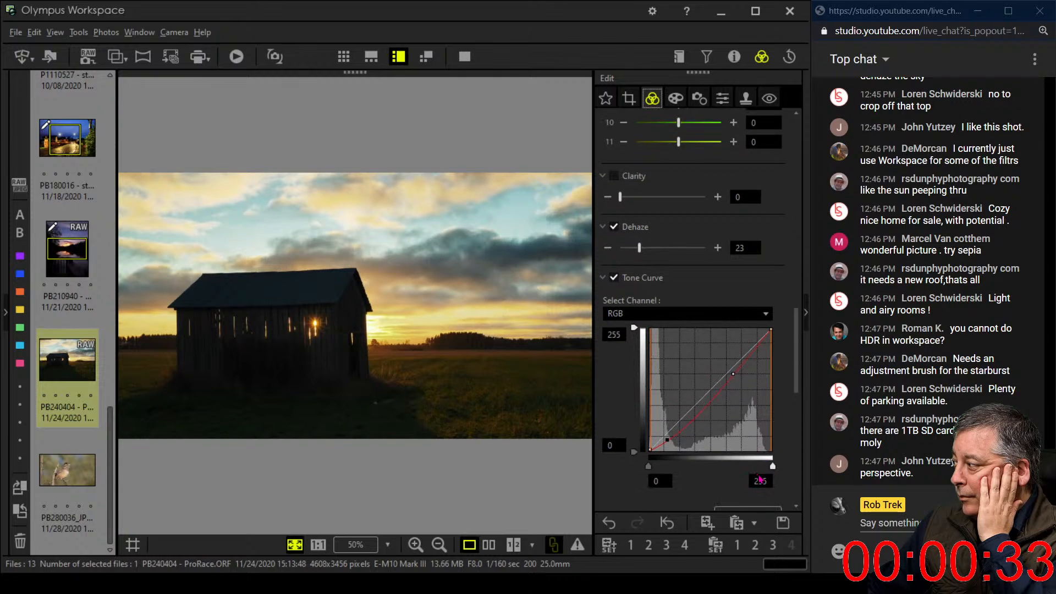
pyautogui.scroll(-1, 759, 479)
pyautogui.click(753, 493)
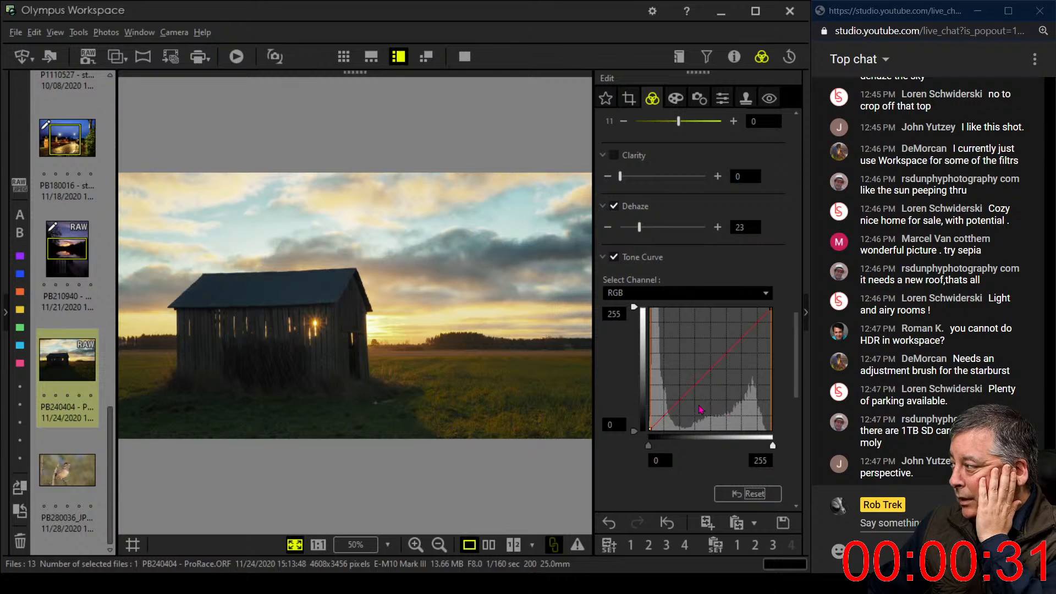
pyautogui.click(658, 425)
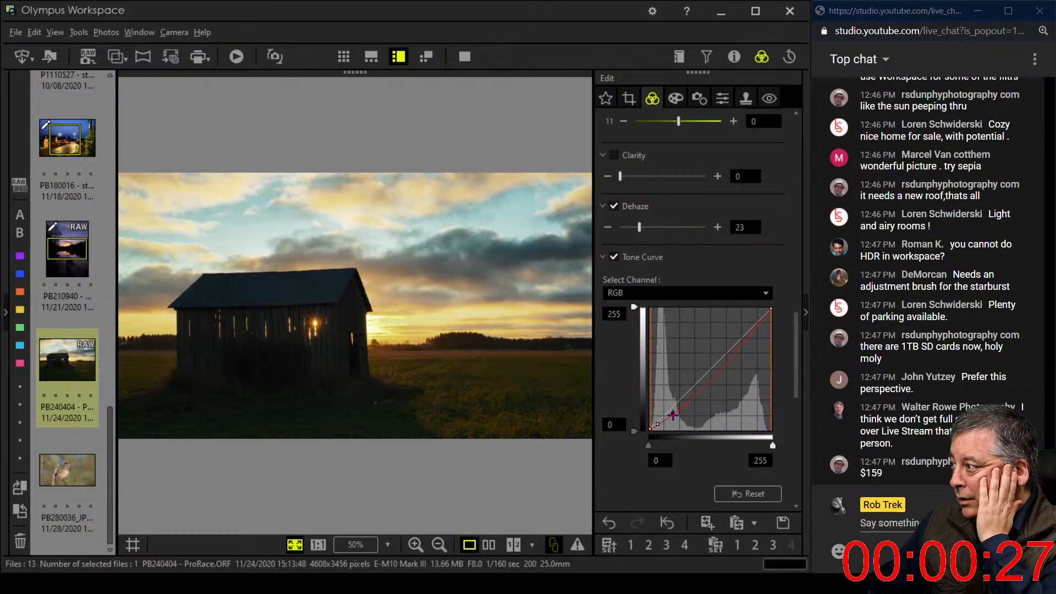
pyautogui.moveTo(672, 416); pyautogui.dragTo(672, 410)
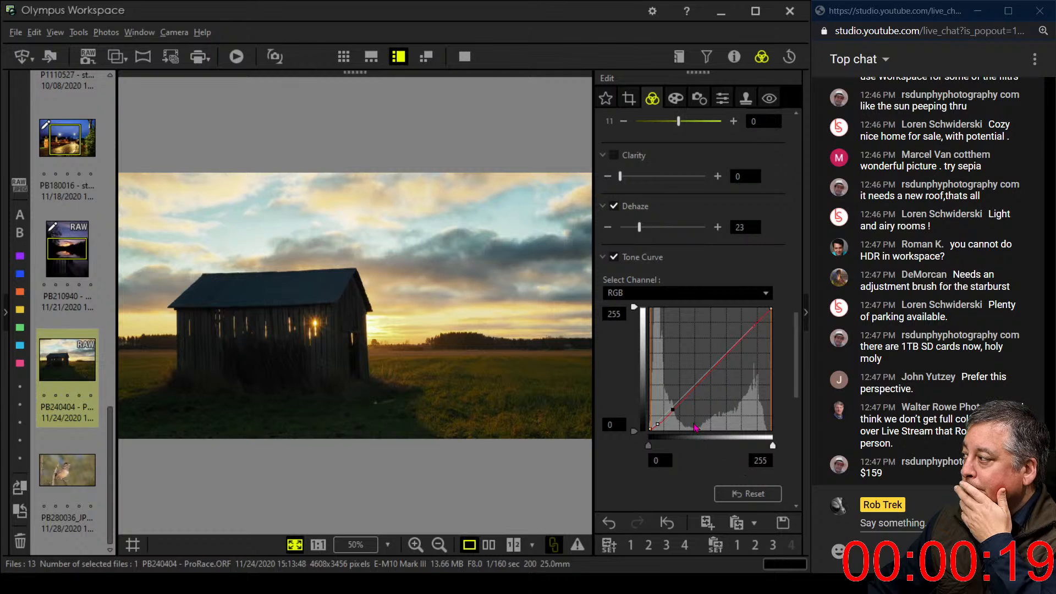
pyautogui.moveTo(674, 407); pyautogui.dragTo(673, 405)
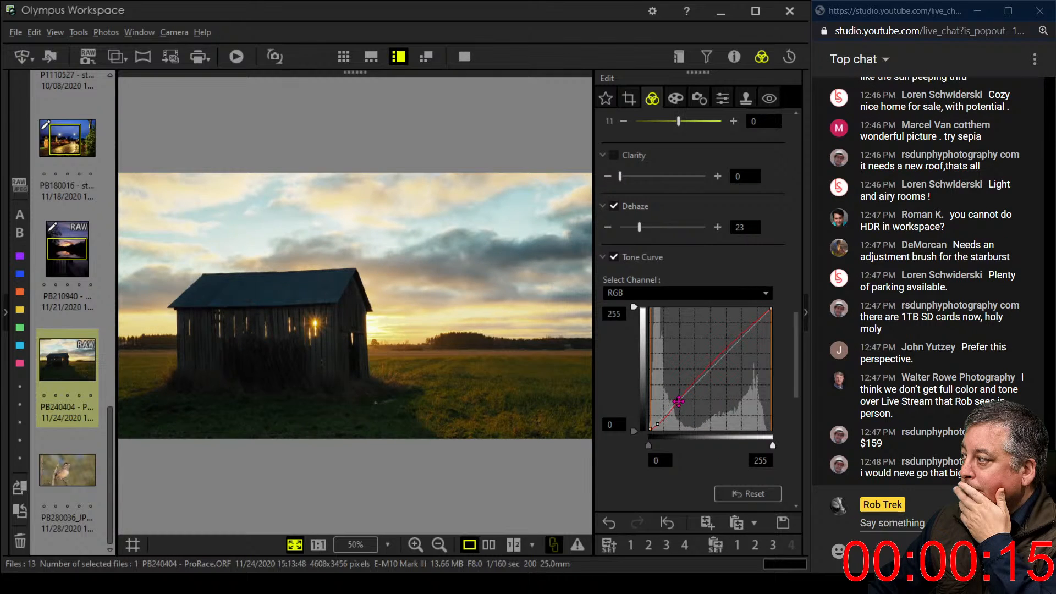
pyautogui.moveTo(679, 401); pyautogui.dragTo(701, 377)
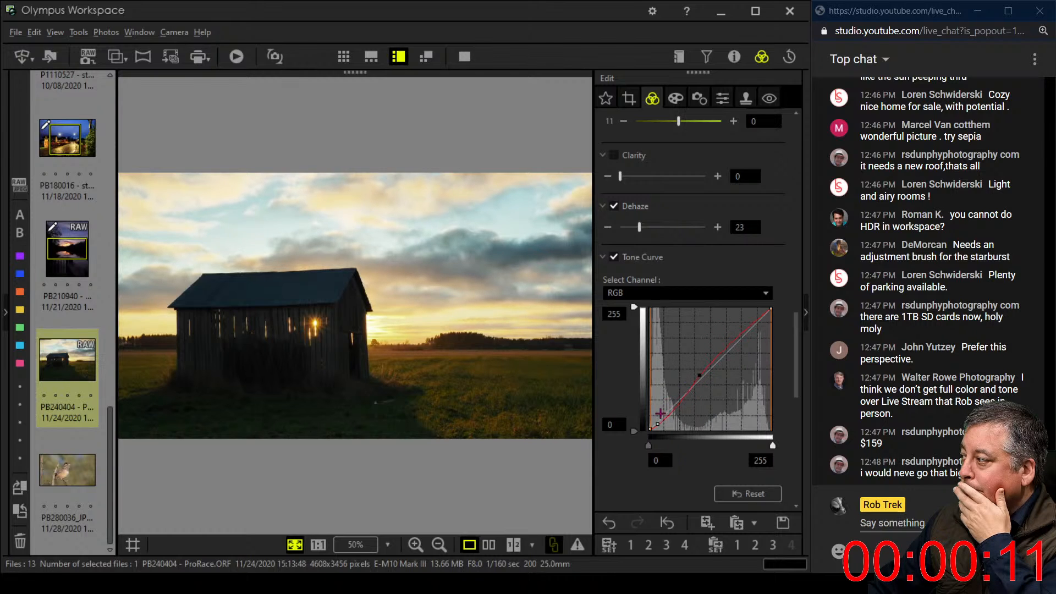
pyautogui.moveTo(657, 423); pyautogui.dragTo(660, 421)
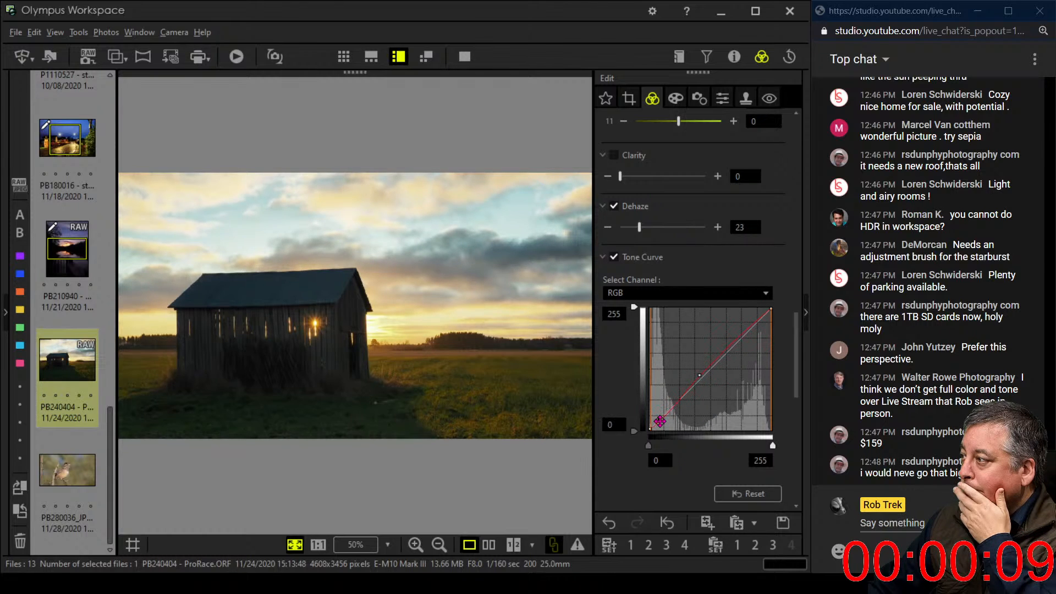
# Raise the highlight end of the blue channel's tone curve slightly above the diagonal on the barn photo.
pyautogui.click(676, 294)
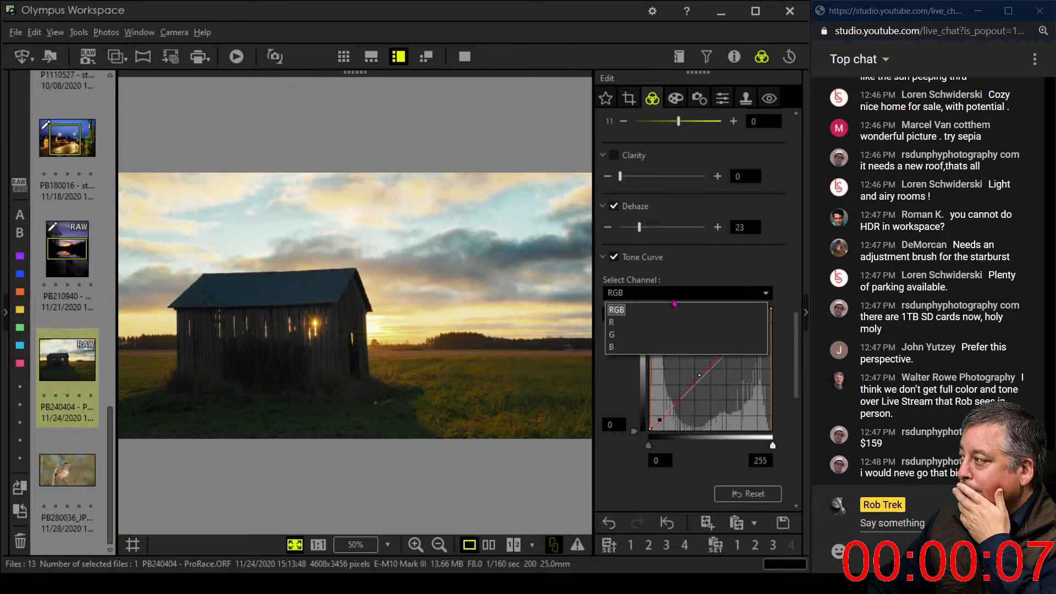
pyautogui.click(666, 347)
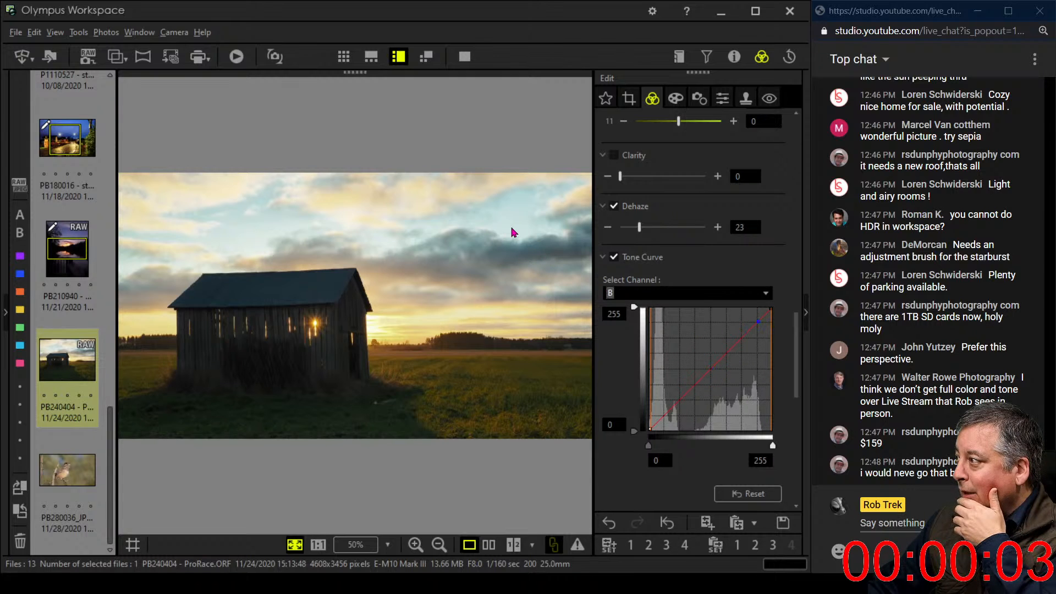
pyautogui.click(755, 325)
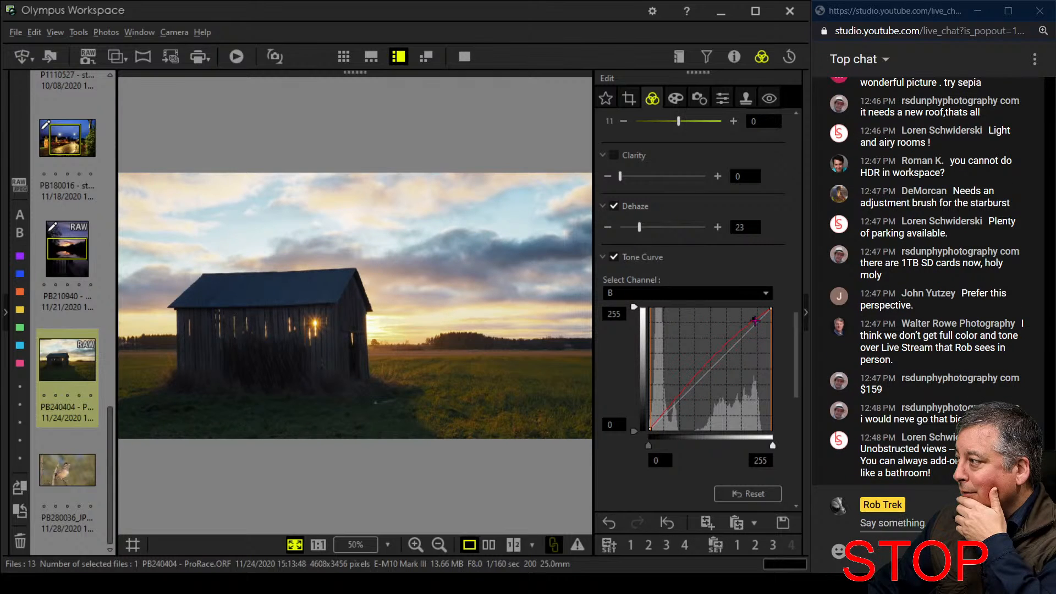
# Lift the shadows slightly in the red and green channel tone curves, with one low curve point in each.
pyautogui.click(724, 299)
pyautogui.click(718, 330)
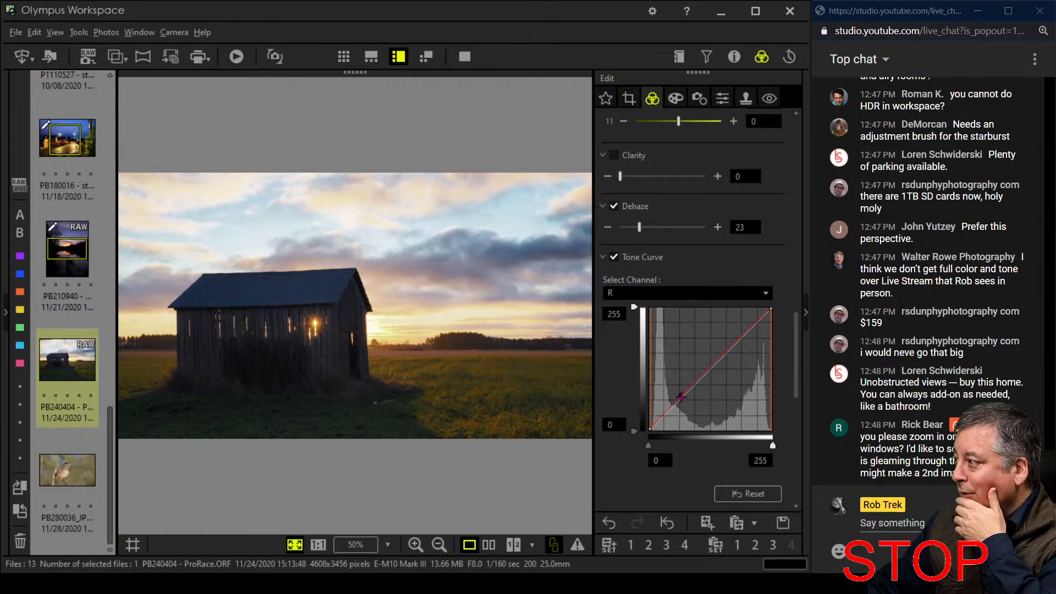
pyautogui.moveTo(681, 397); pyautogui.dragTo(677, 398)
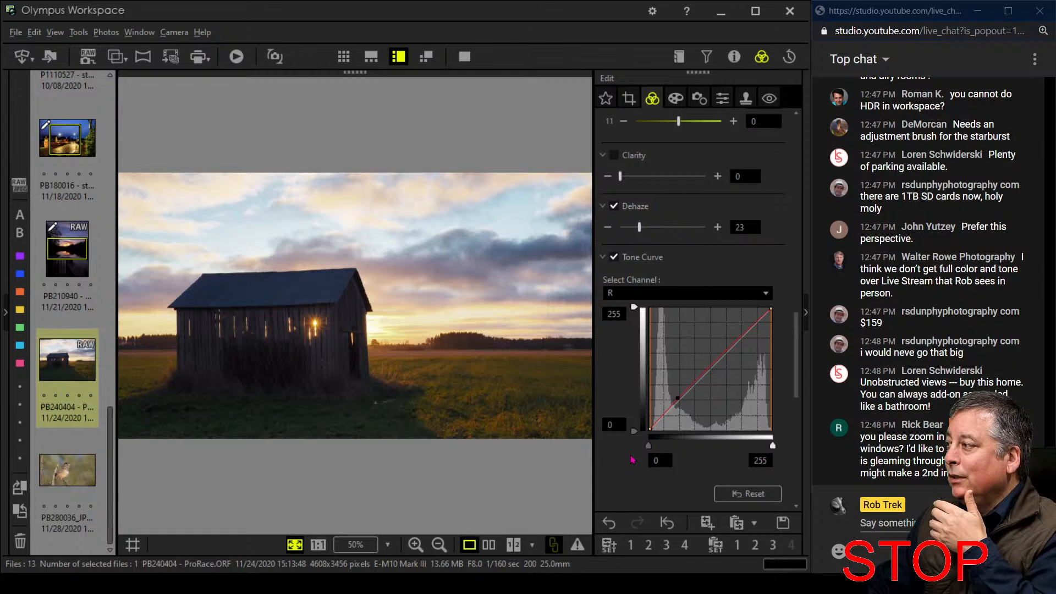
pyautogui.click(685, 297)
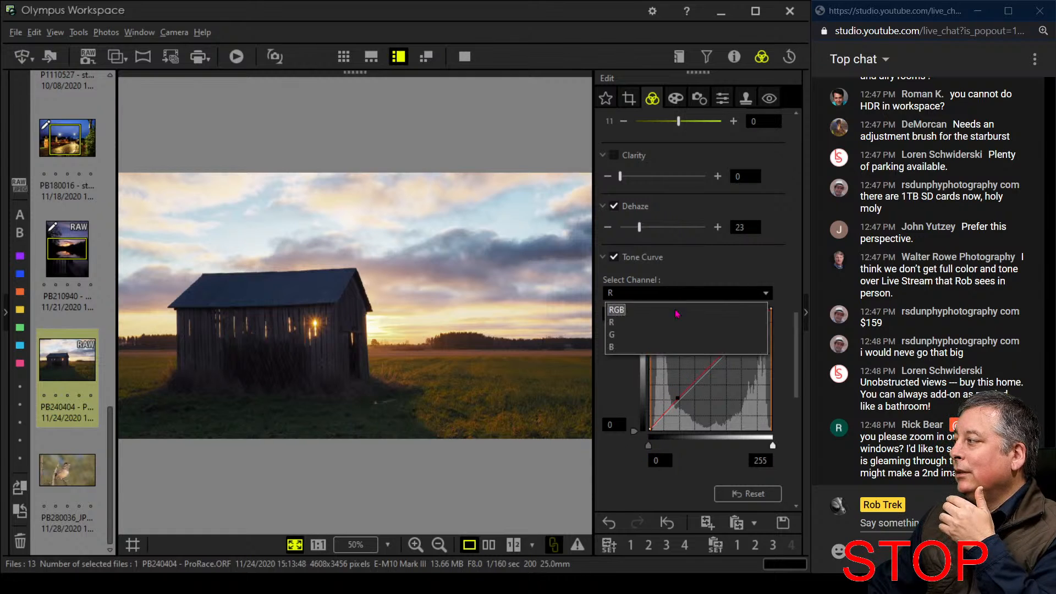
pyautogui.click(669, 335)
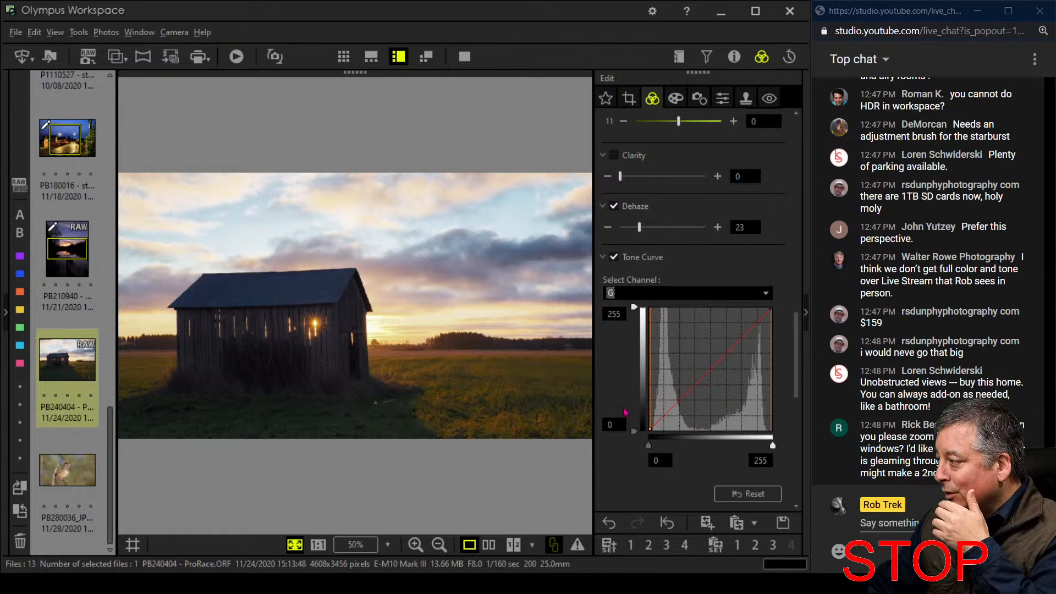
pyautogui.click(673, 407)
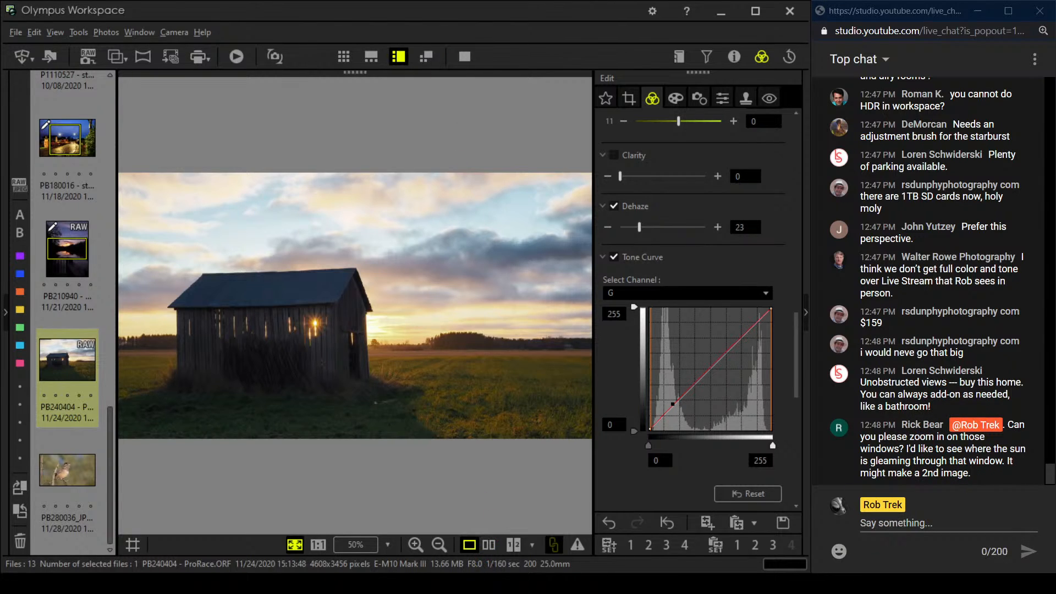
# Compare the barn edit side by side with the original, examining the sunburst between the boards at 1:1, and return to the single view.
pyautogui.click(489, 544)
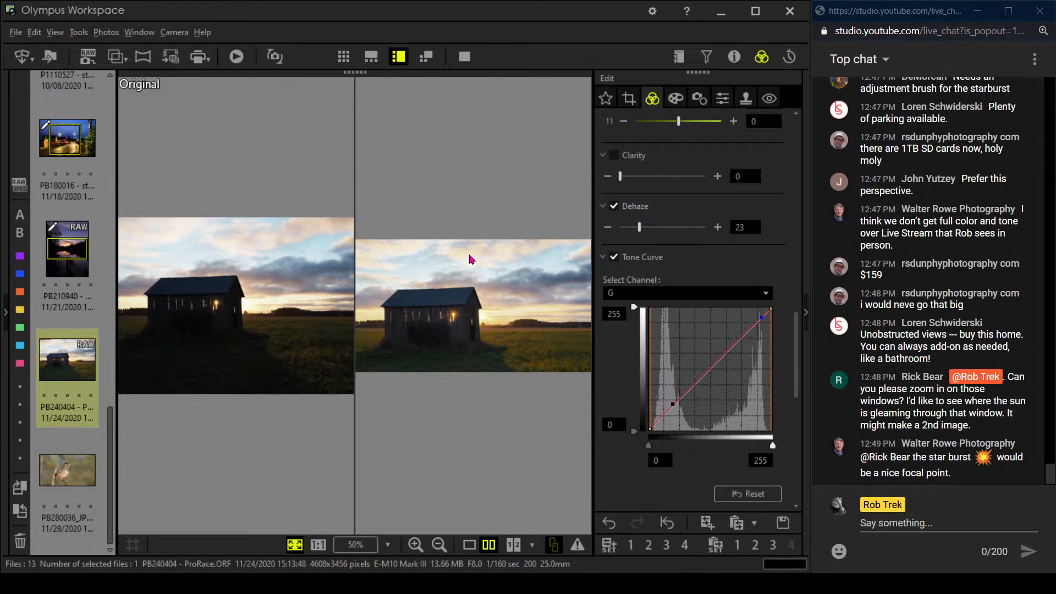
pyautogui.click(470, 310)
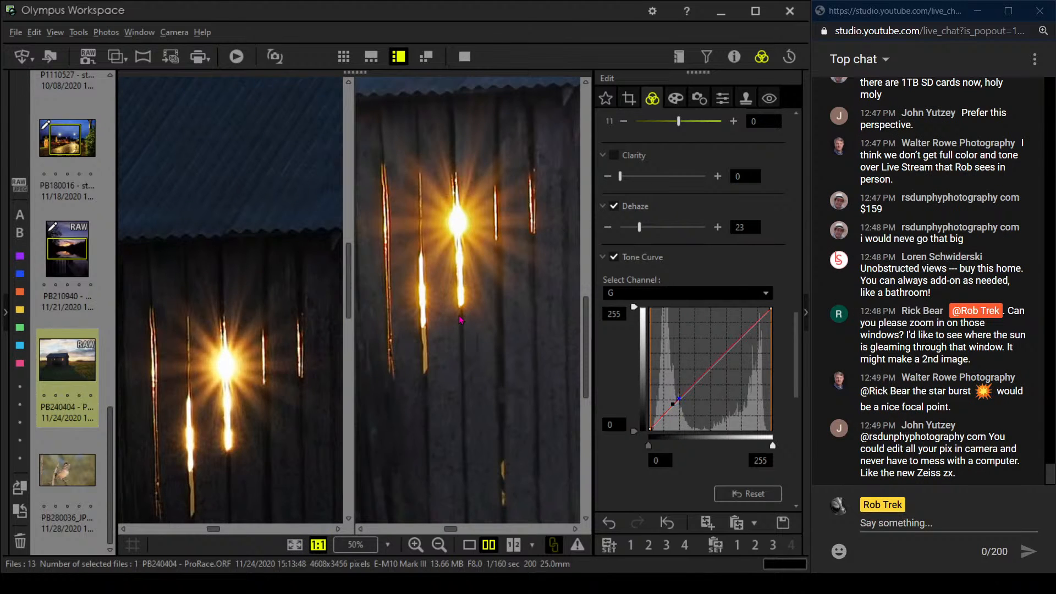
pyautogui.click(460, 320)
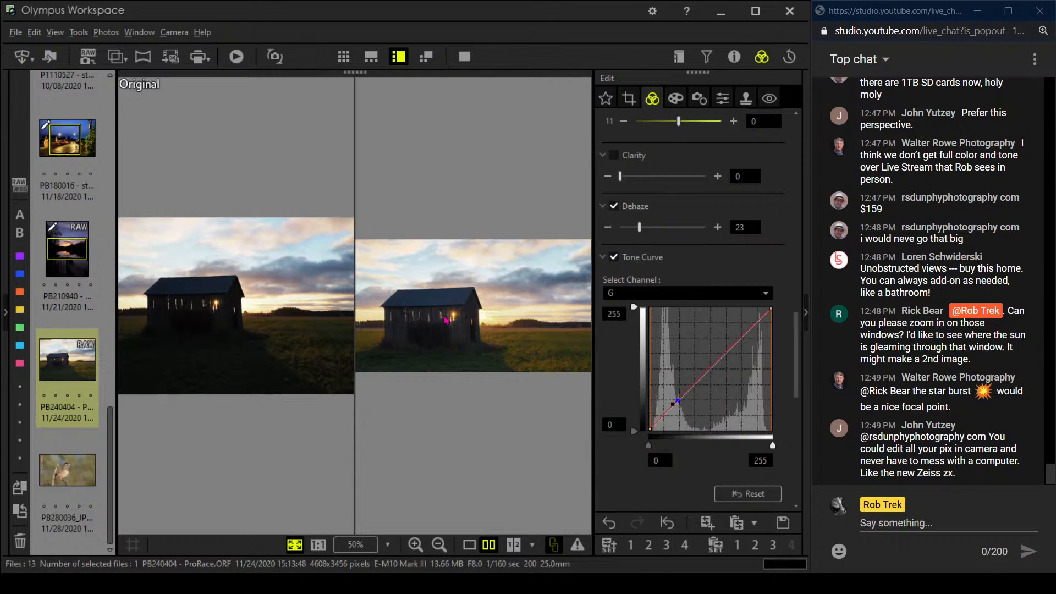
pyautogui.click(438, 321)
pyautogui.moveTo(515, 321); pyautogui.dragTo(404, 290)
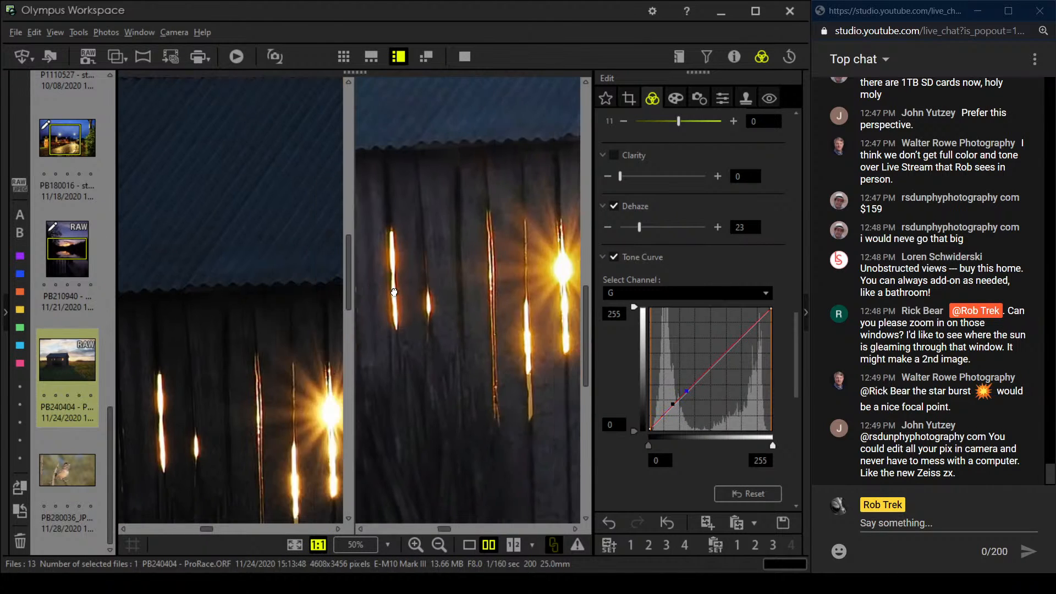
pyautogui.moveTo(522, 286); pyautogui.dragTo(473, 289)
pyautogui.click(474, 289)
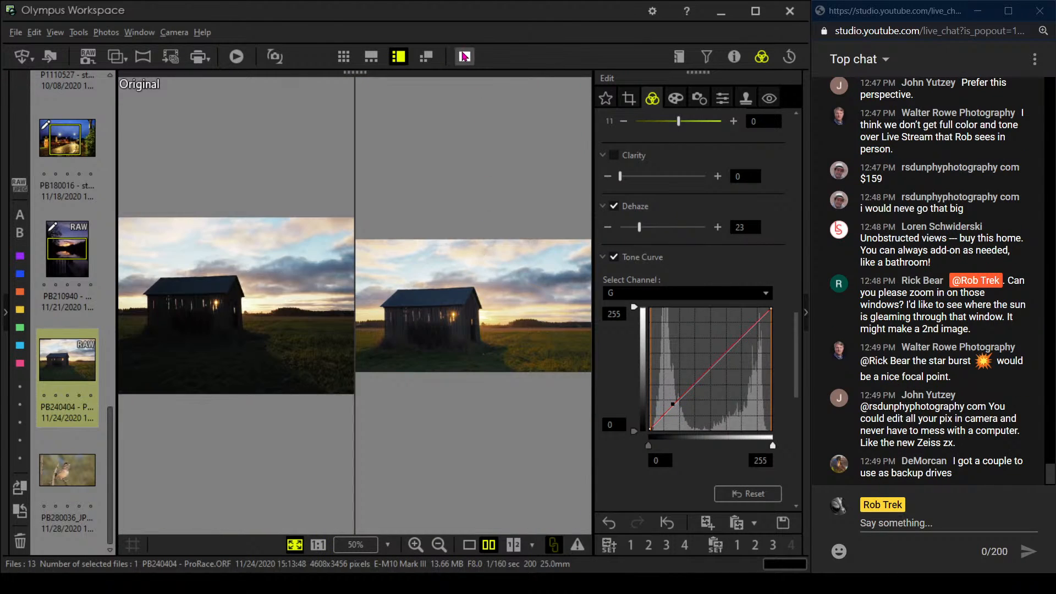
pyautogui.click(465, 57)
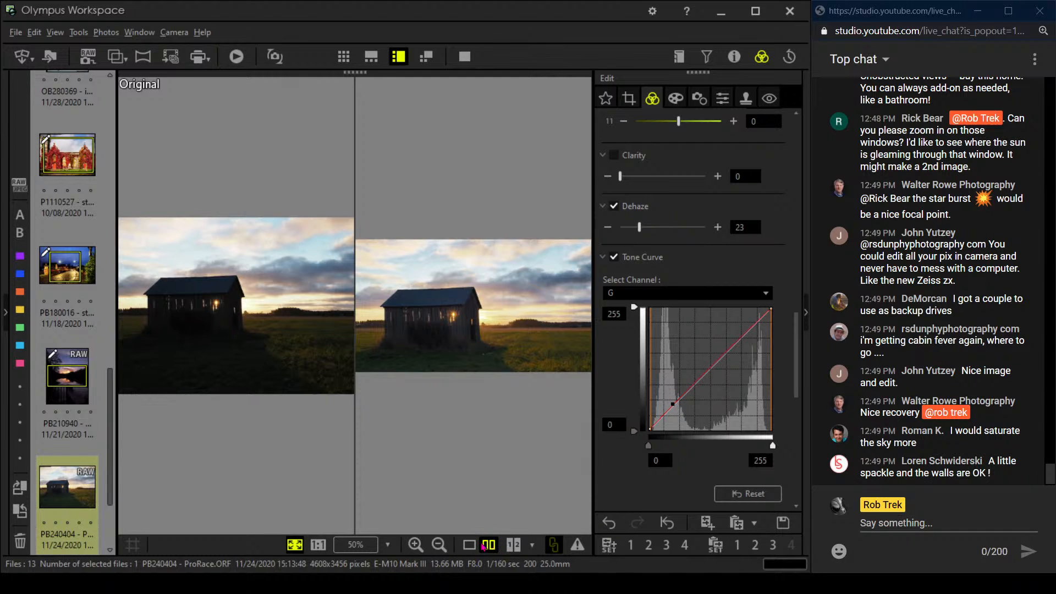
pyautogui.click(471, 545)
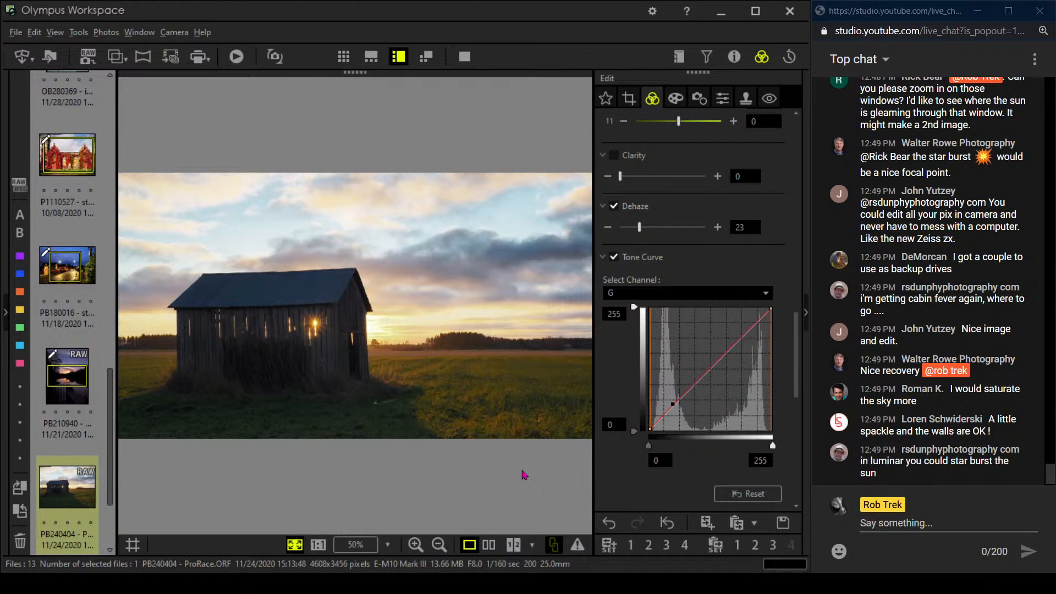
# Adjust the barn photo's color saturation: color 1 to 2, color 6 to 4, color 7 to 3 and color 8 to 1.
pyautogui.click(681, 292)
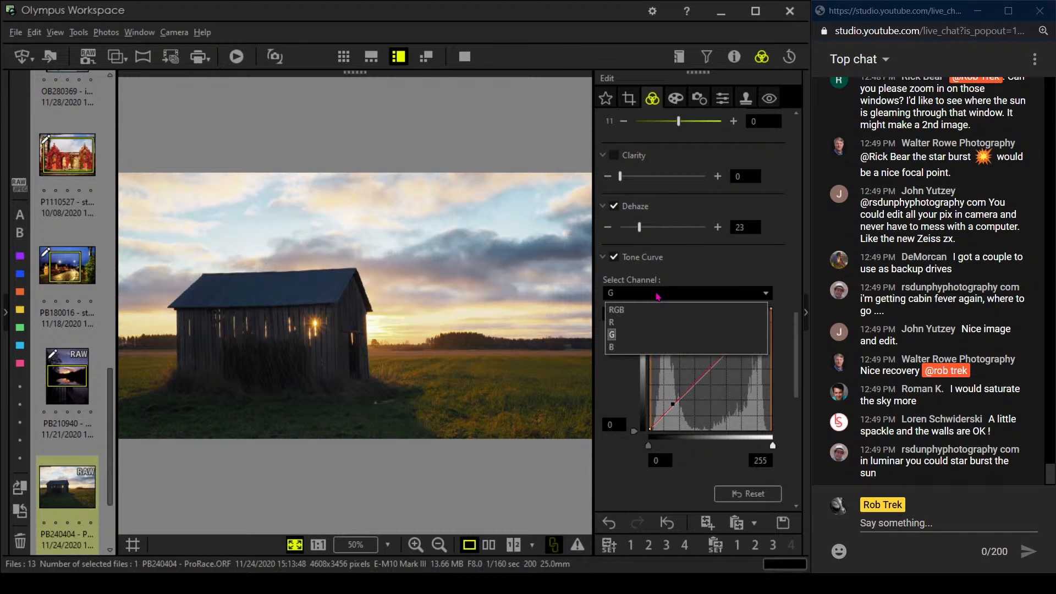
pyautogui.click(616, 310)
pyautogui.scroll(2, 681, 263)
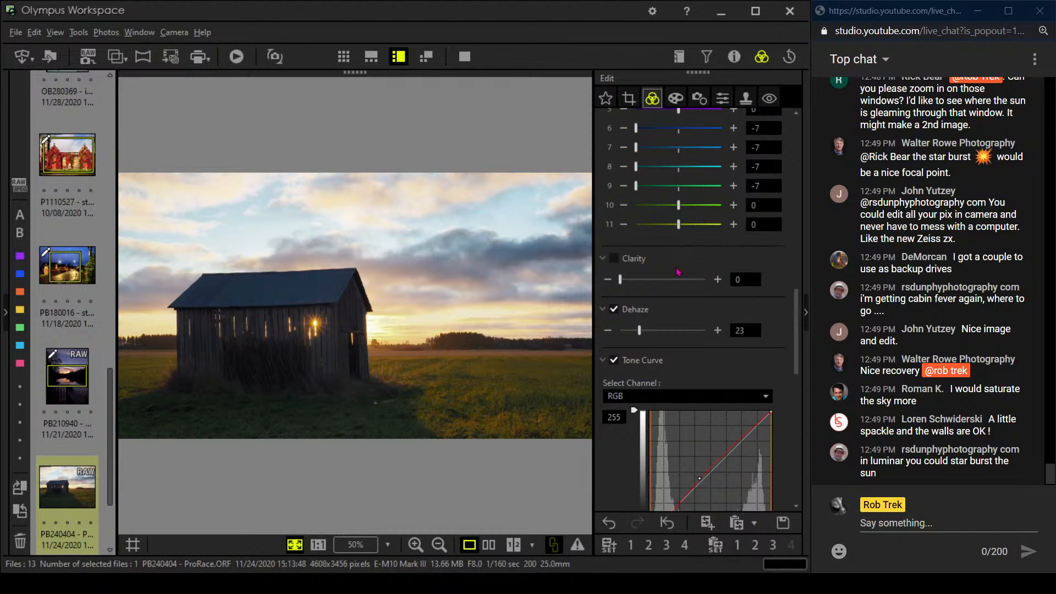
pyautogui.scroll(2, 679, 272)
pyautogui.scroll(2, 695, 340)
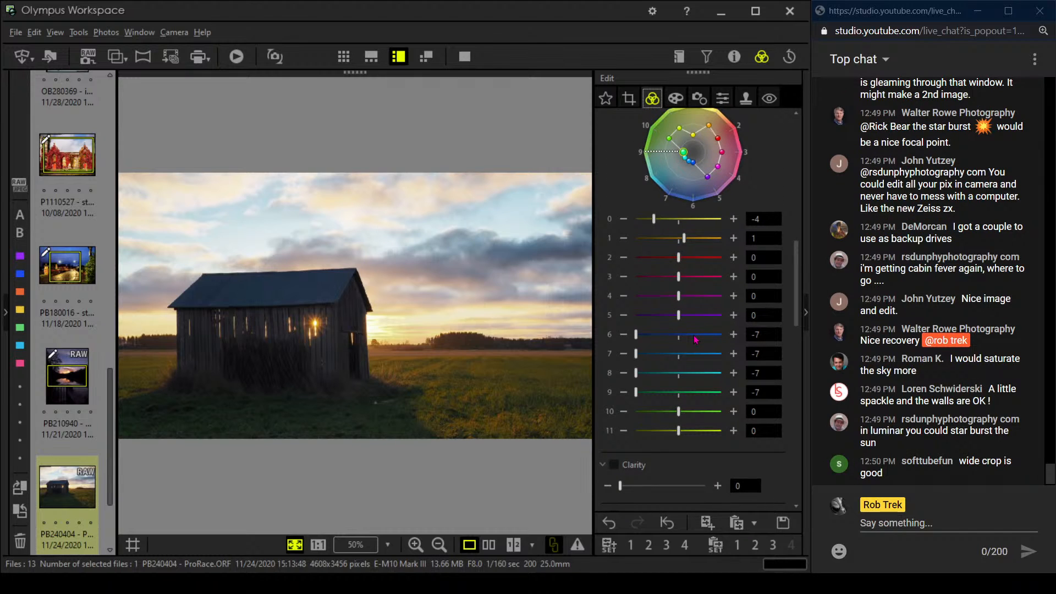
pyautogui.scroll(2, 648, 270)
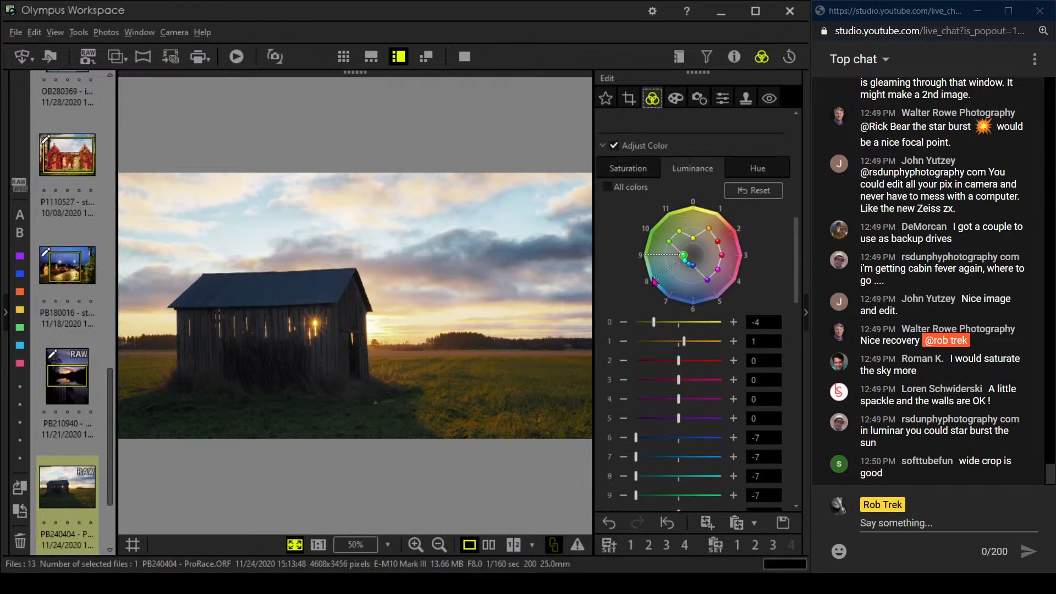
pyautogui.click(637, 166)
pyautogui.moveTo(679, 457); pyautogui.dragTo(702, 437)
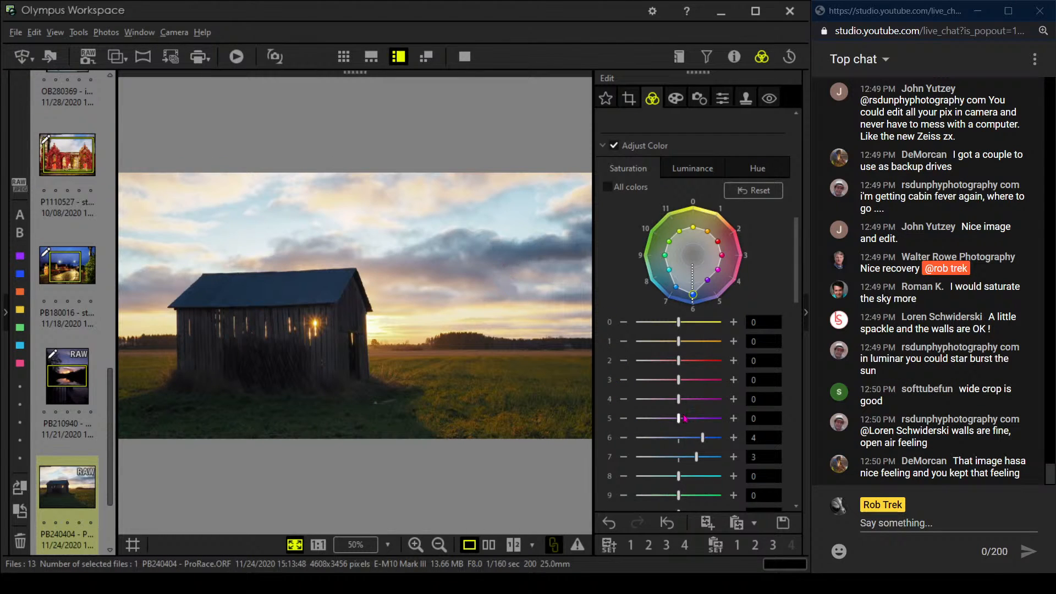
pyautogui.moveTo(679, 476); pyautogui.dragTo(687, 478)
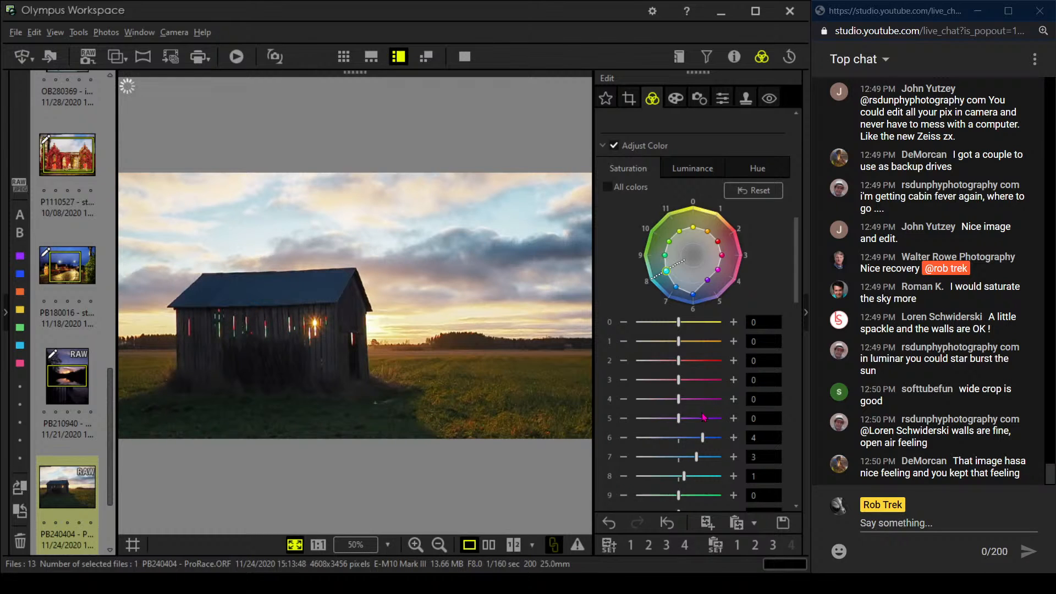
pyautogui.moveTo(679, 341); pyautogui.dragTo(690, 340)
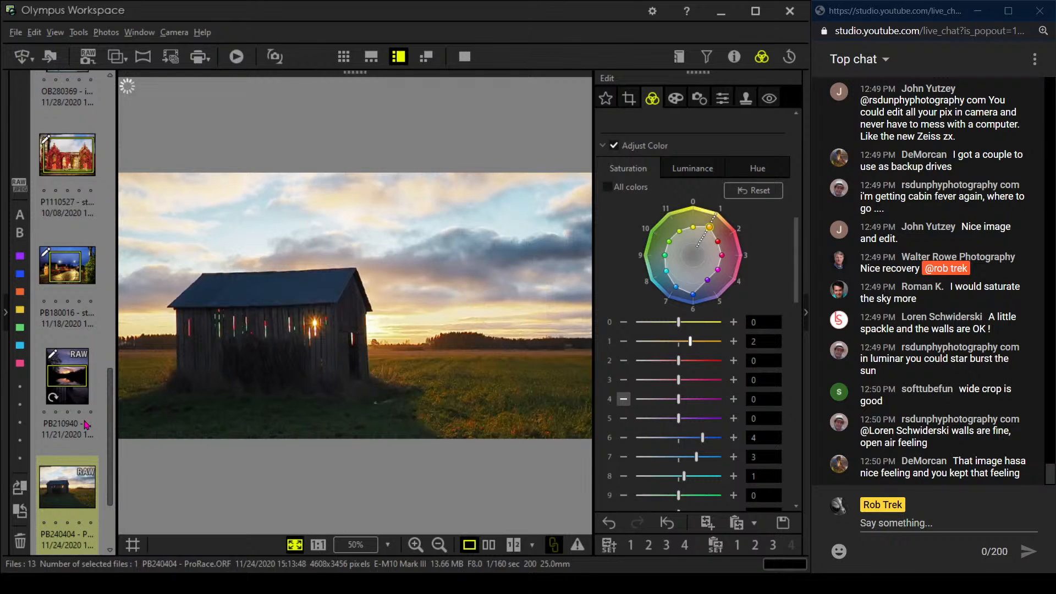
# Check the more saturated barn photo against its original in a side-by-side comparison.
pyautogui.scroll(-2, 86, 424)
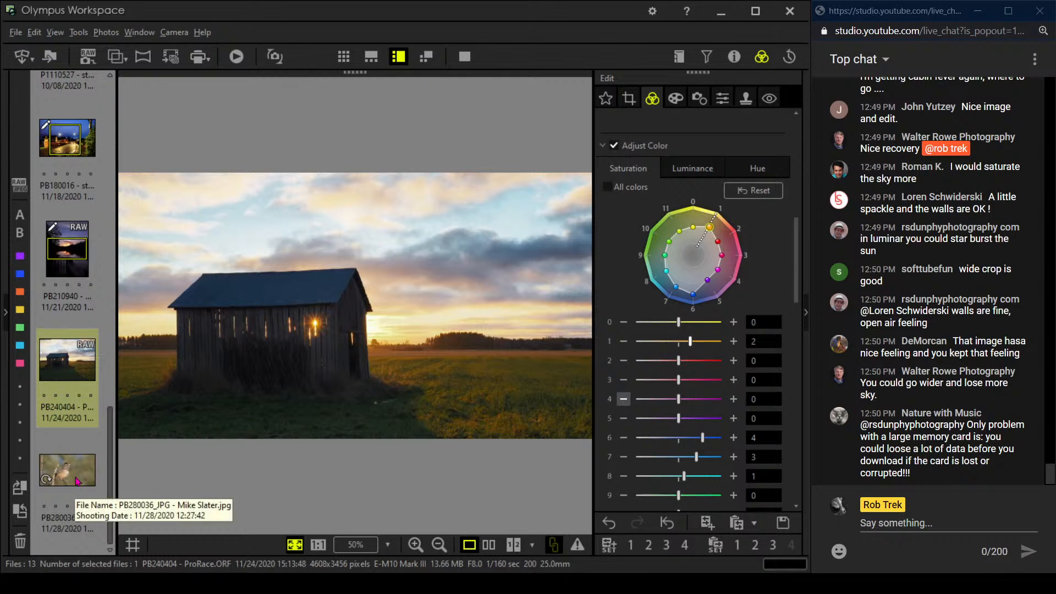
pyautogui.click(489, 545)
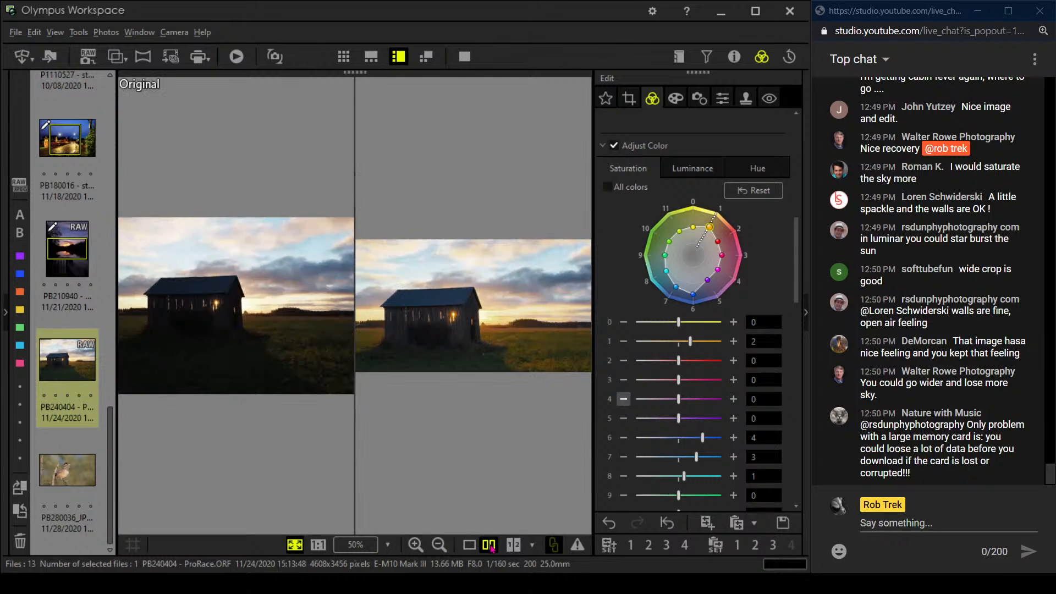
pyautogui.click(469, 544)
# Open the bird photo PB280036 for editing and briefly check its image properties.
pyautogui.click(55, 475)
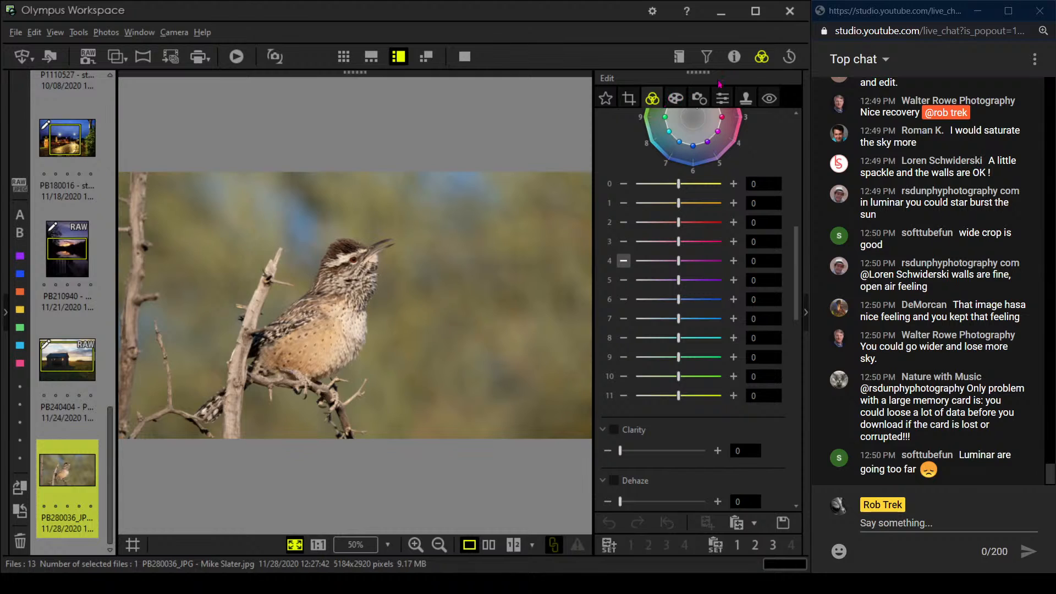
pyautogui.click(739, 56)
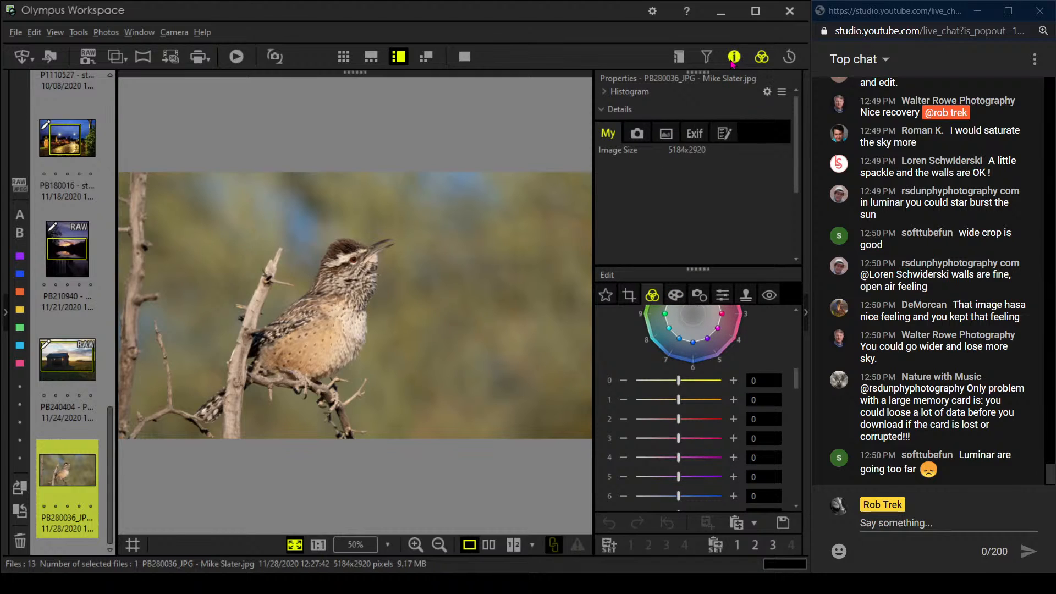
pyautogui.click(734, 58)
# Examine the detail of the bird's head, throat and breast feathers at 1:1 magnification.
pyautogui.click(374, 247)
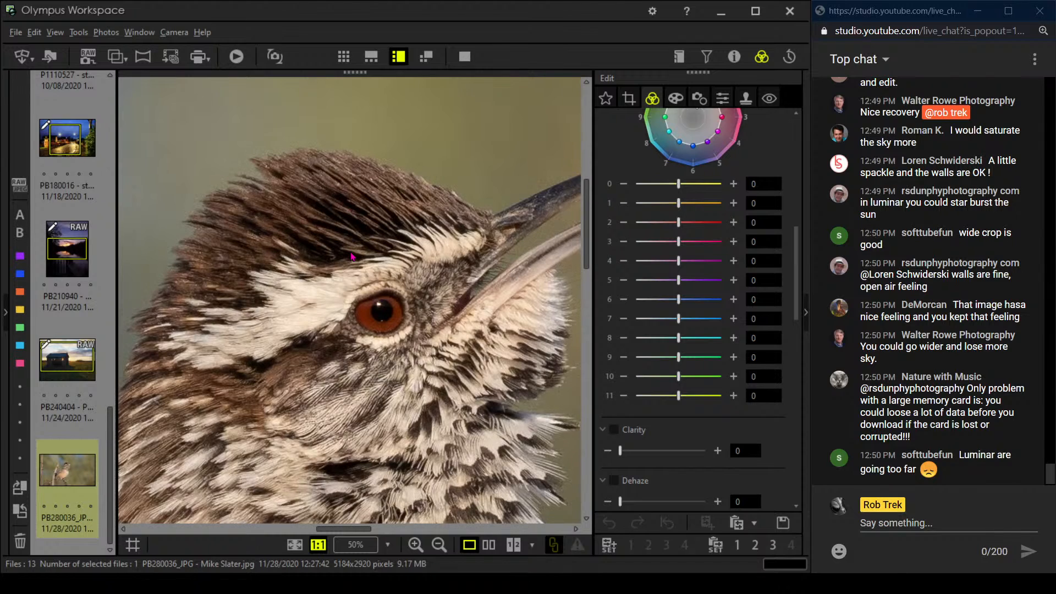
pyautogui.moveTo(353, 258); pyautogui.dragTo(353, 247)
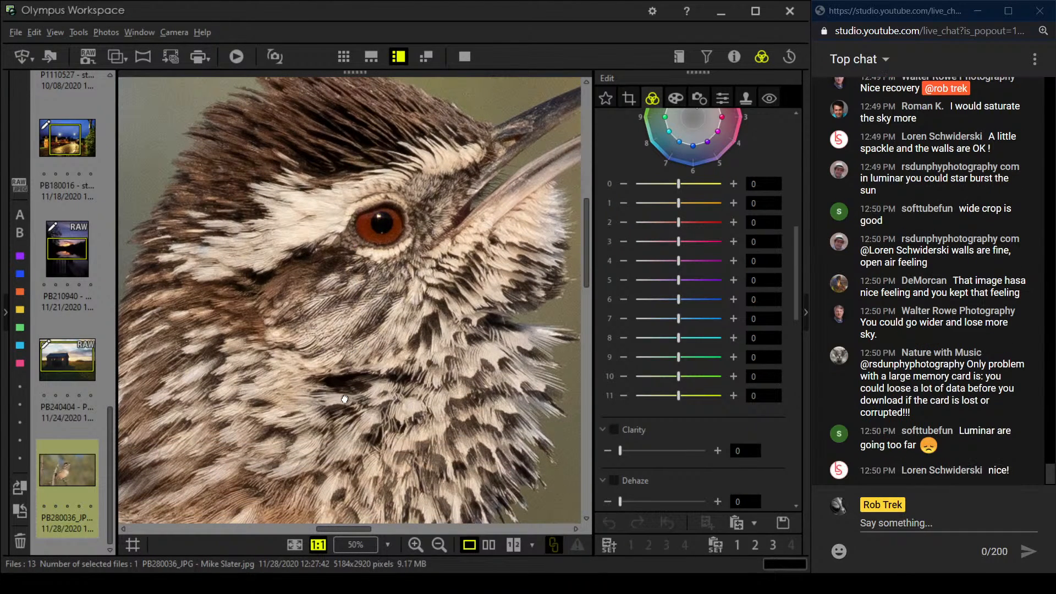
pyautogui.click(346, 400)
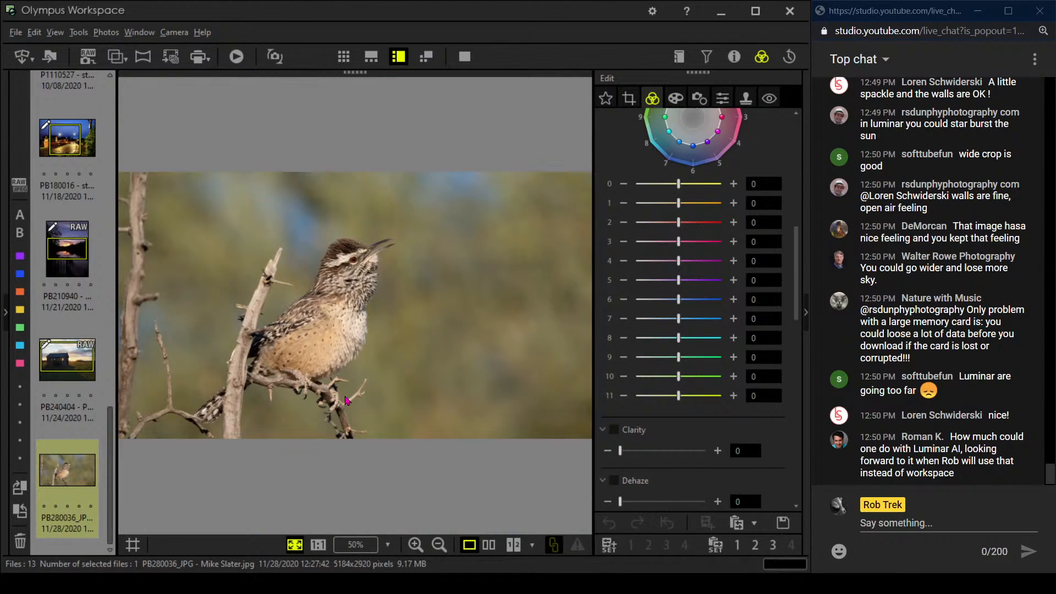
pyautogui.click(338, 365)
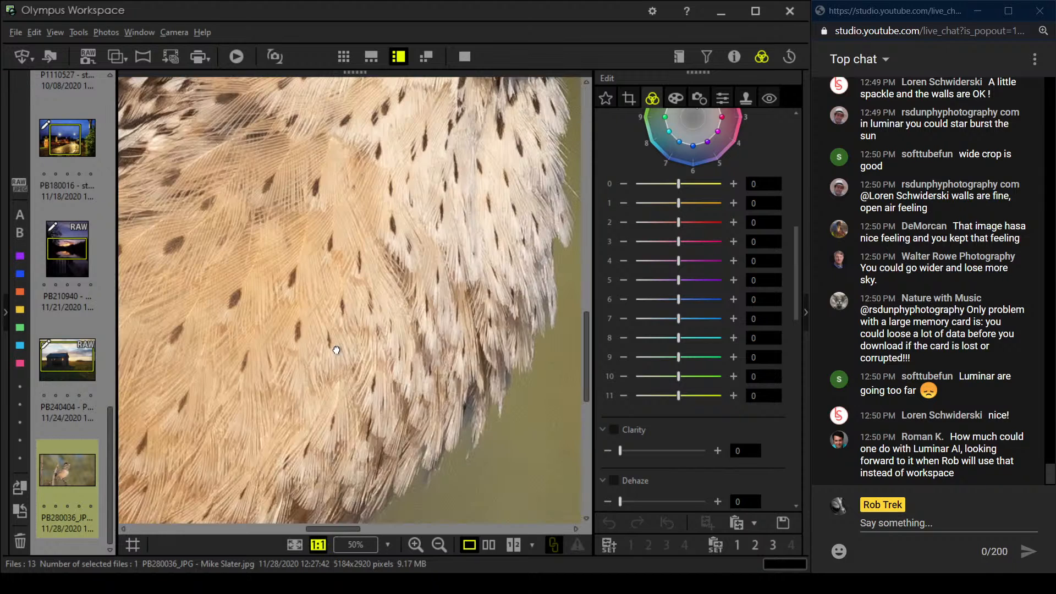
pyautogui.moveTo(338, 352); pyautogui.dragTo(346, 422)
pyautogui.moveTo(384, 236); pyautogui.dragTo(375, 327)
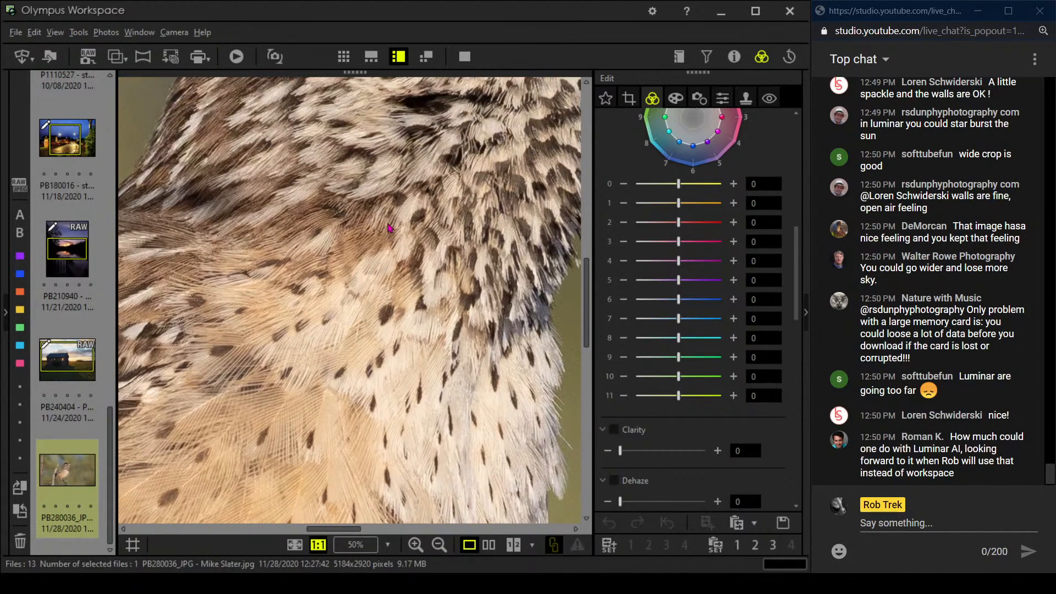
pyautogui.moveTo(393, 165); pyautogui.dragTo(378, 327)
pyautogui.moveTo(393, 261); pyautogui.dragTo(394, 315)
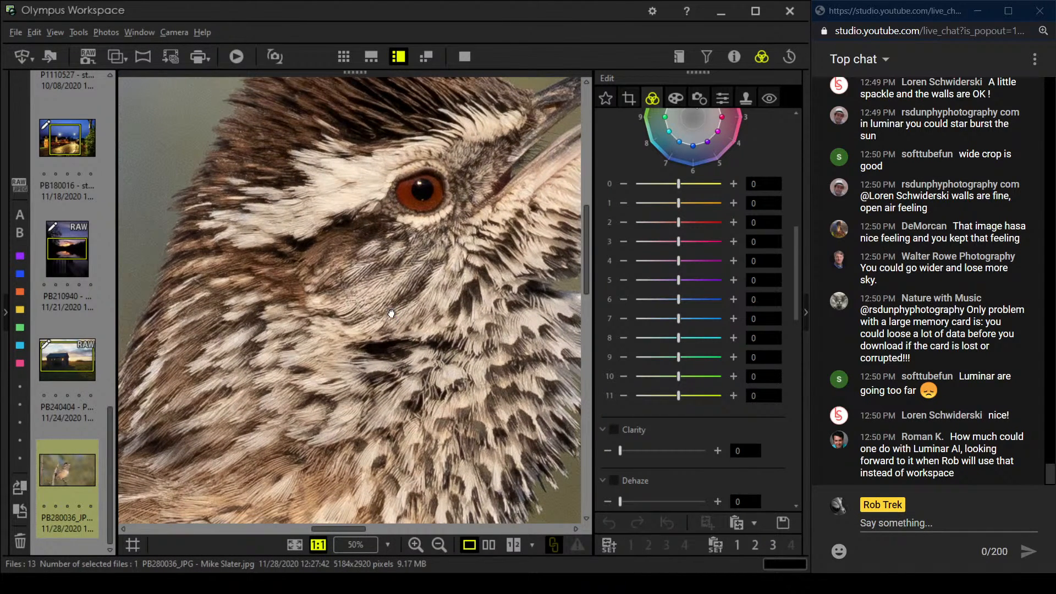
pyautogui.click(394, 315)
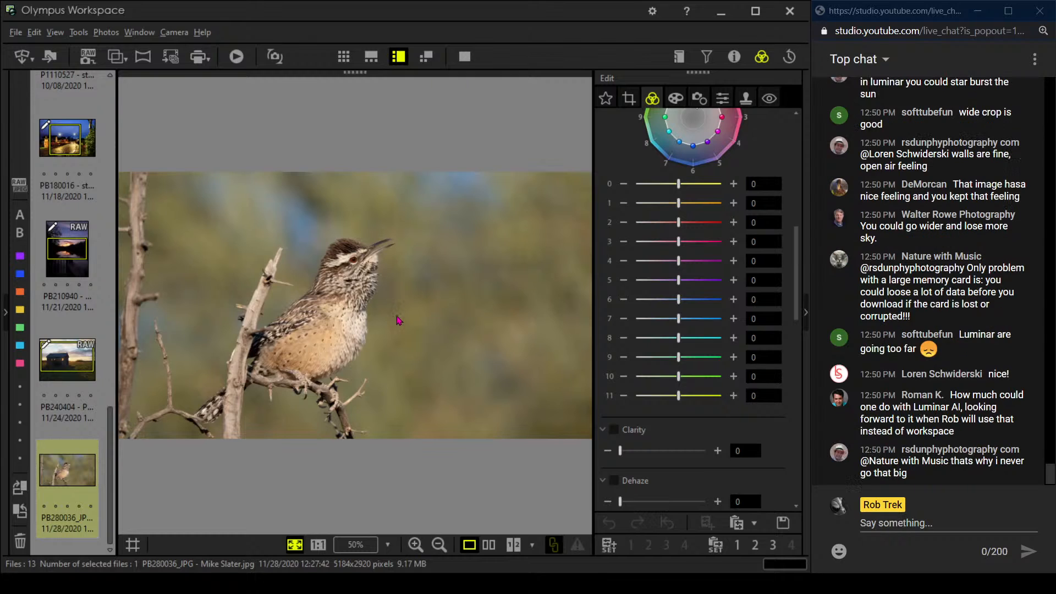
# Apply a square 1:1 (6:6) crop of 2920 x 2920 pixels to the bird photo.
pyautogui.click(629, 97)
pyautogui.click(670, 175)
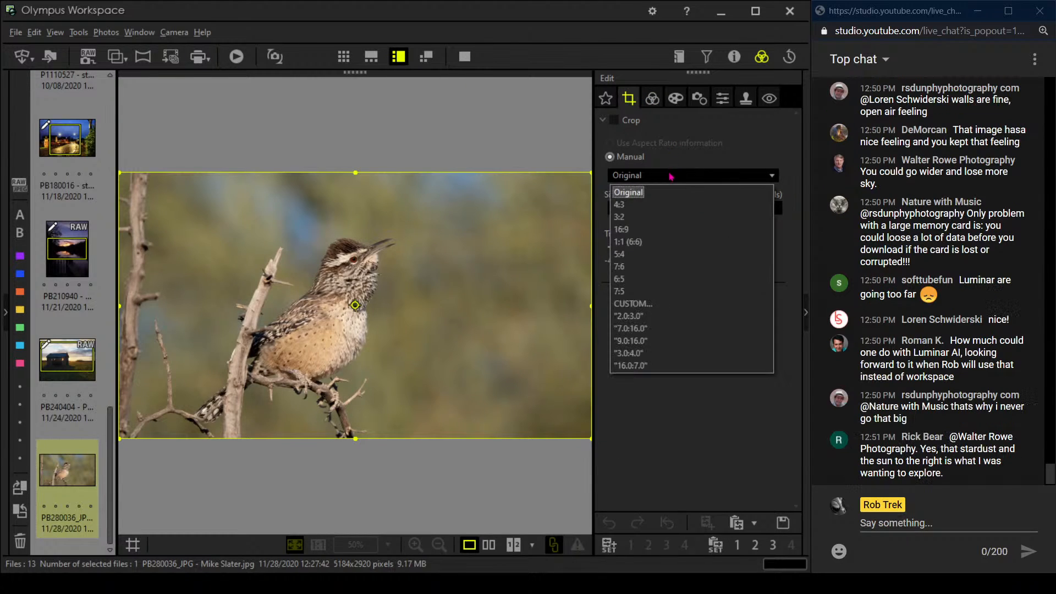
pyautogui.click(663, 241)
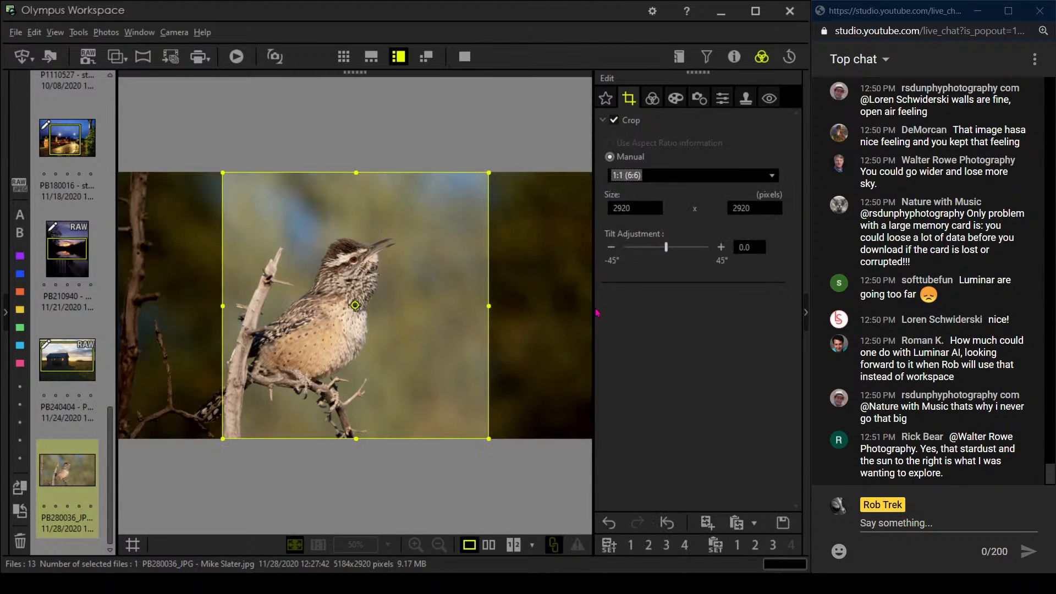
# Set the tilt adjustment of the bird photo's square crop to -0.7°.
pyautogui.click(654, 101)
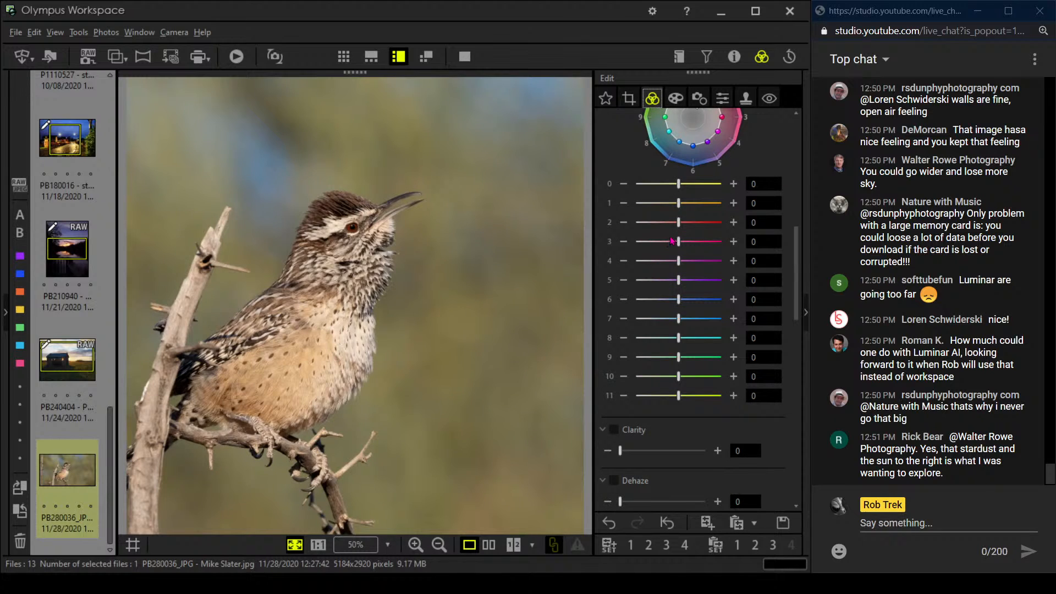
pyautogui.click(628, 99)
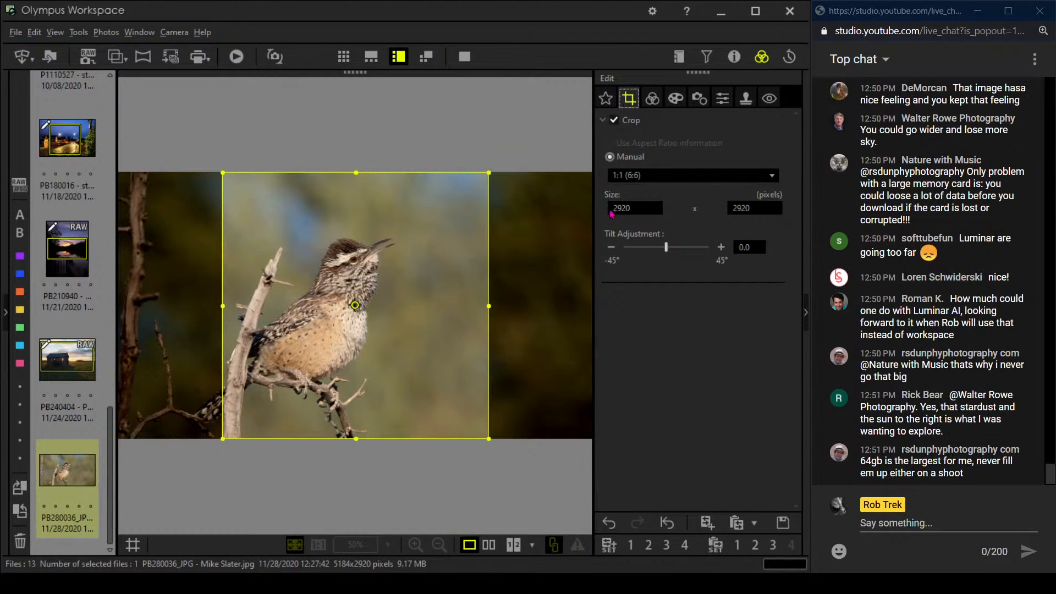
pyautogui.click(611, 247)
pyautogui.click(612, 247)
pyautogui.click(611, 247)
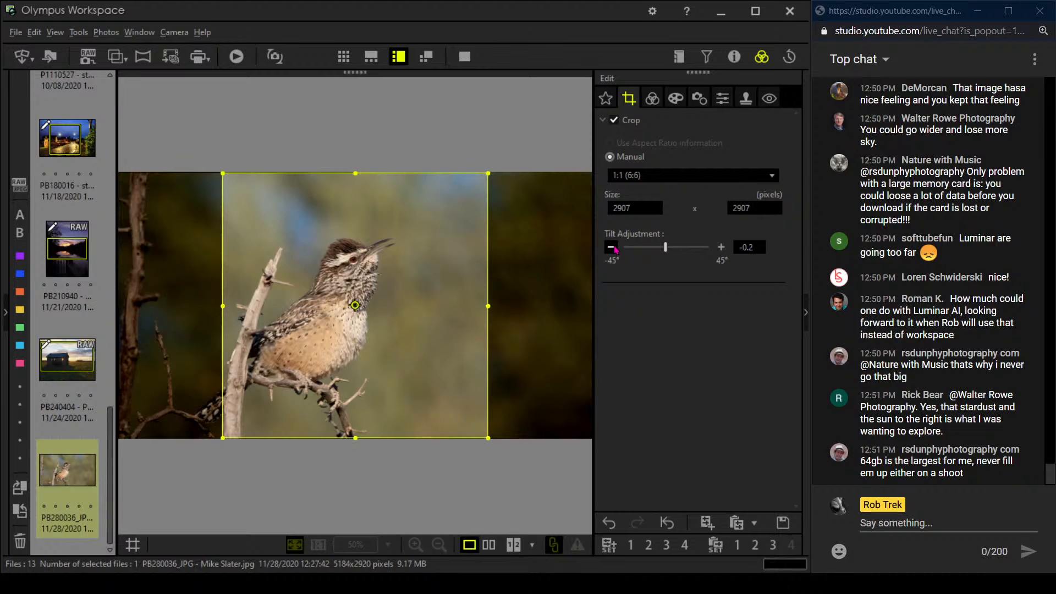
pyautogui.click(611, 247)
pyautogui.click(611, 247)
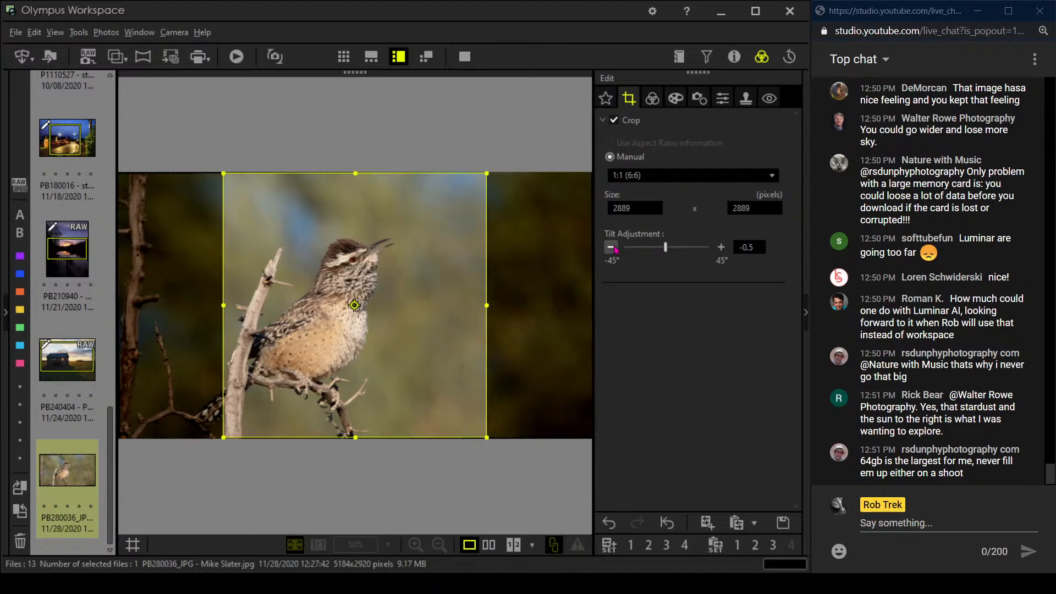
pyautogui.click(611, 248)
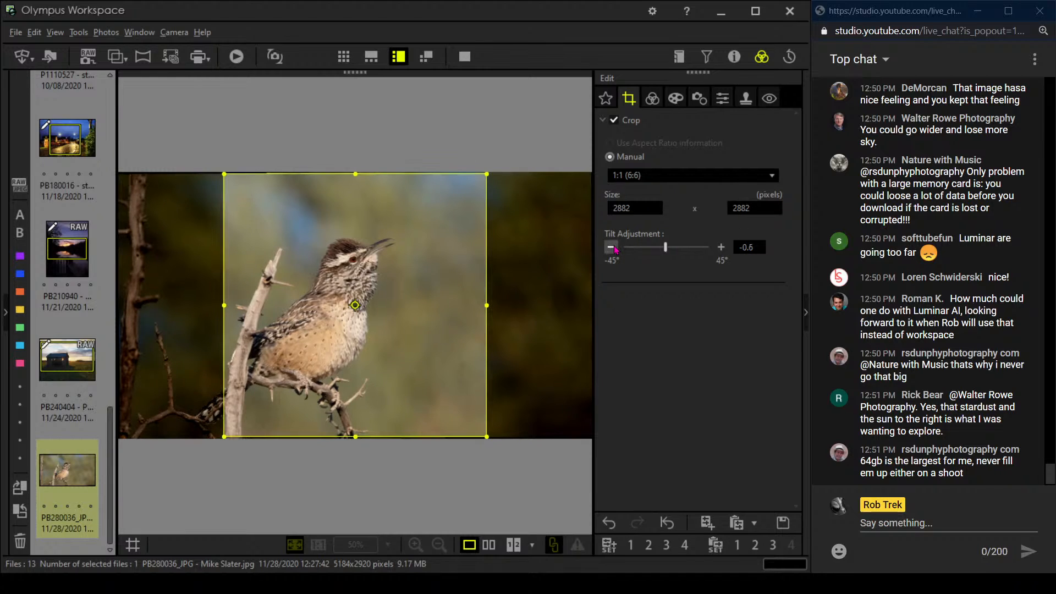
pyautogui.click(612, 248)
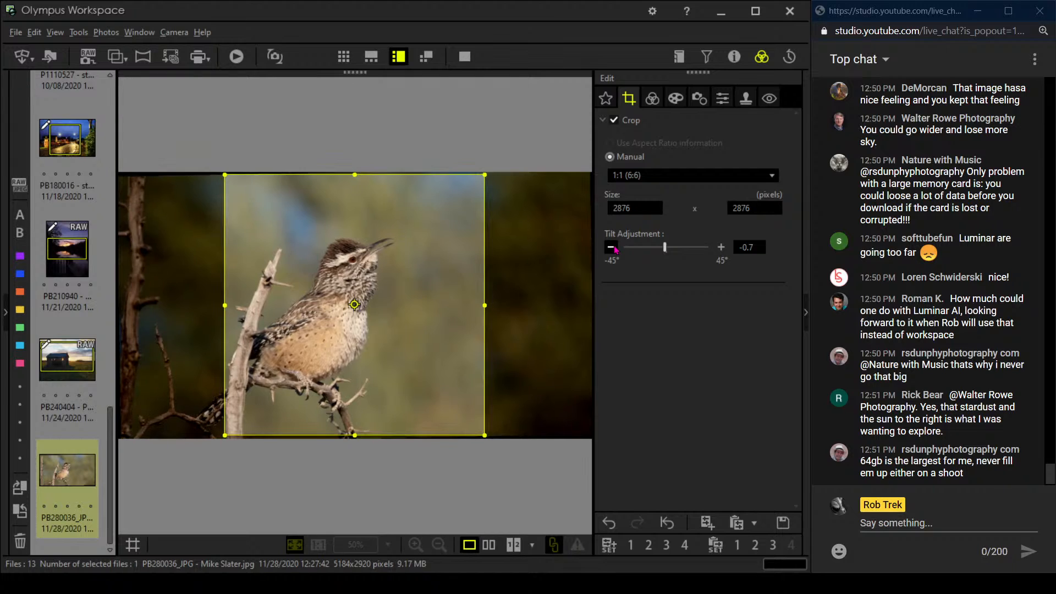
# Apply the Pop Art art filter to the cropped bird photo.
pyautogui.click(652, 98)
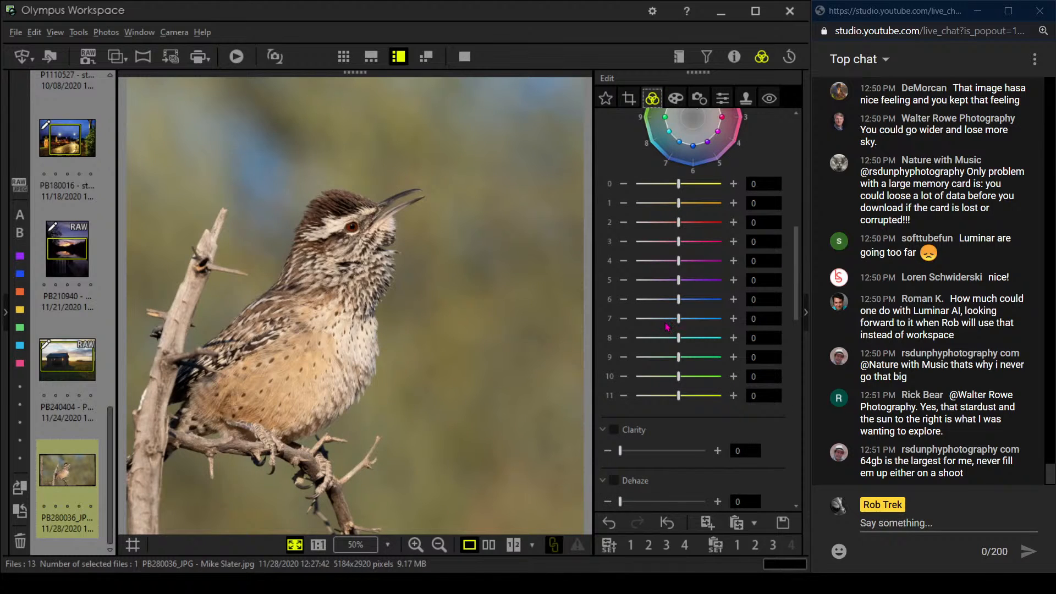
pyautogui.click(675, 98)
pyautogui.click(667, 143)
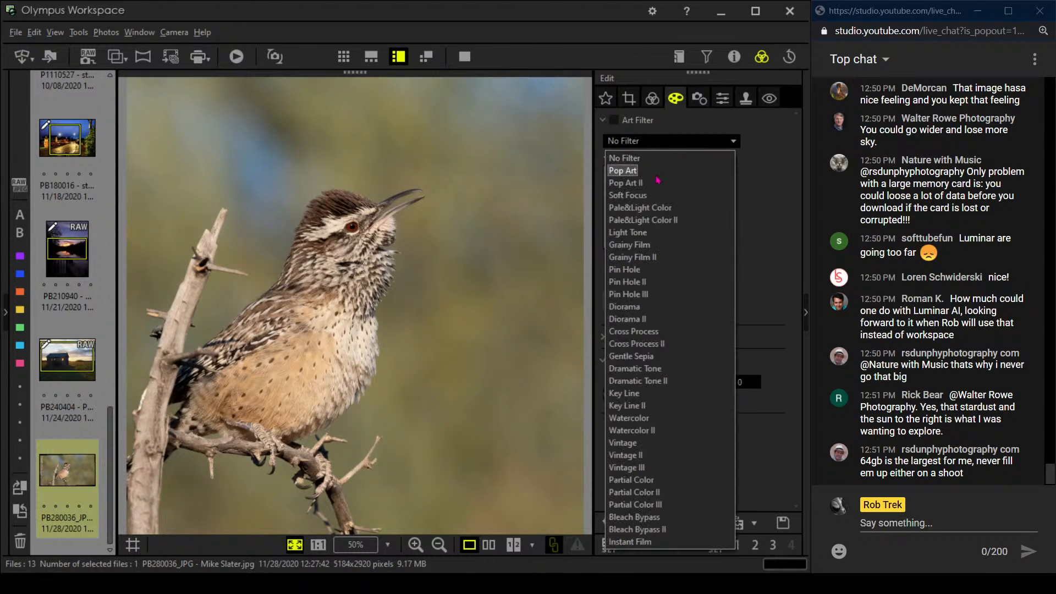
pyautogui.click(657, 177)
# Reduce the bird photo's saturation to -27 to tone down the filtered colours.
pyautogui.click(651, 98)
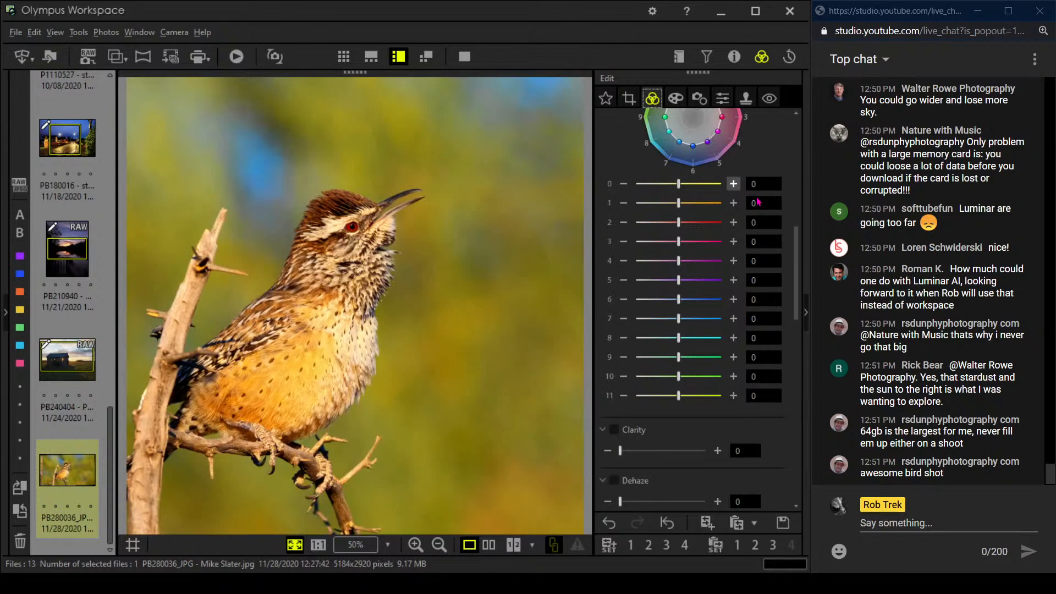
pyautogui.moveTo(794, 243); pyautogui.dragTo(757, 439)
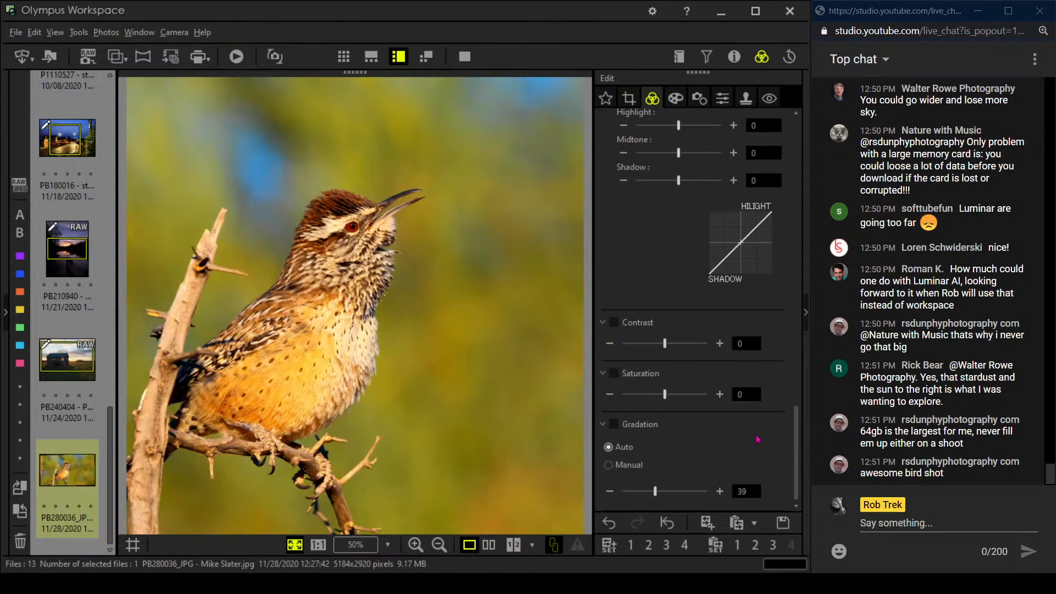
pyautogui.moveTo(664, 394)
pyautogui.mouseDown()
pyautogui.moveTo(620, 396)
pyautogui.moveTo(654, 398)
pyautogui.mouseUp()
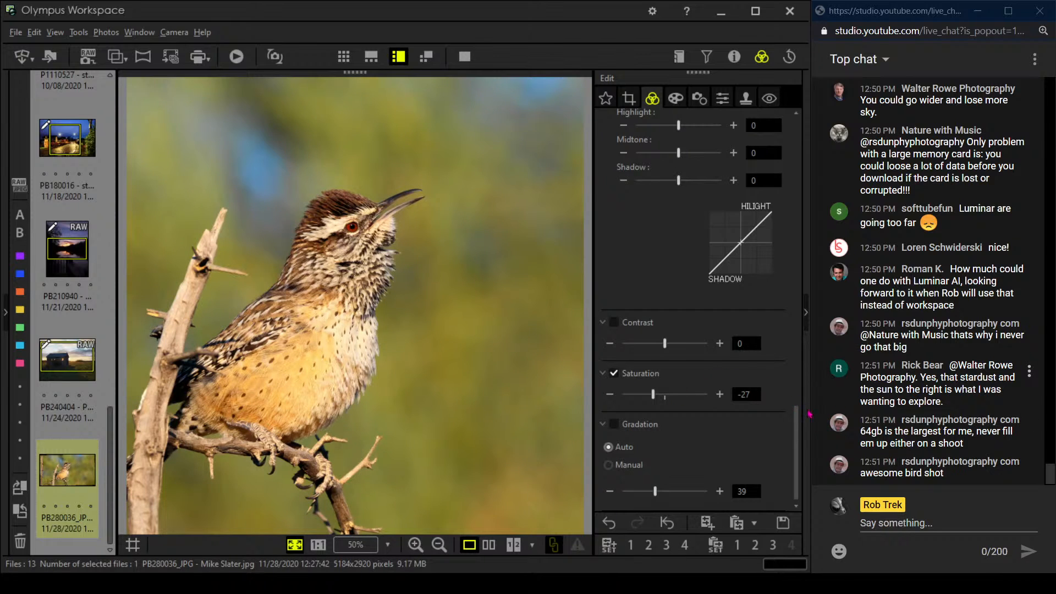
# Set the Sharpness of the bird photo to 4.
pyautogui.moveTo(796, 430); pyautogui.dragTo(796, 265)
pyautogui.click(728, 92)
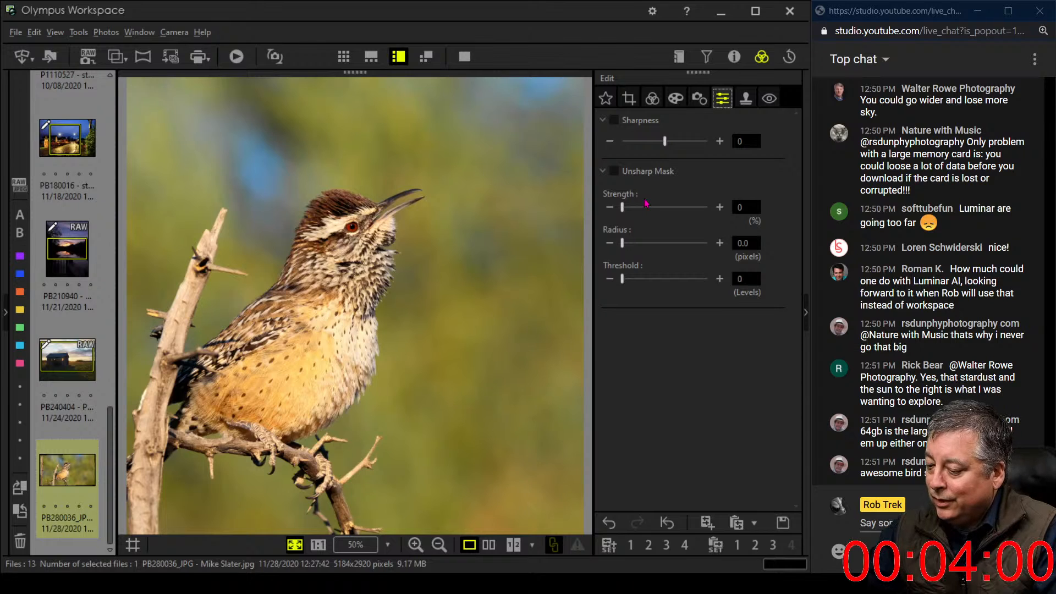
pyautogui.moveTo(665, 141); pyautogui.dragTo(701, 144)
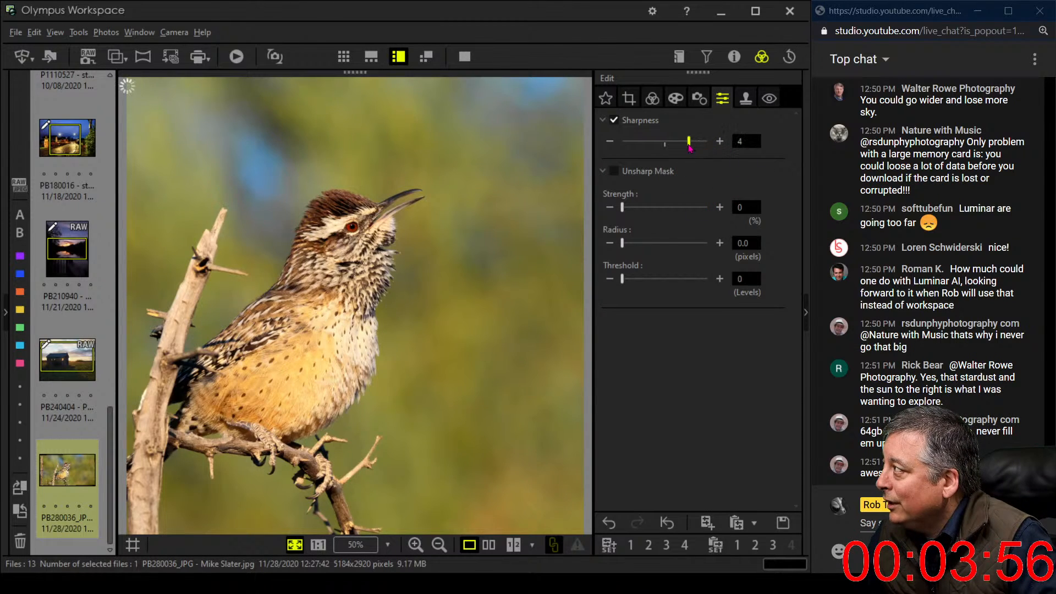
# Apply Adjust Vignetting at -7 to darken the edges of the bird photo.
pyautogui.click(675, 98)
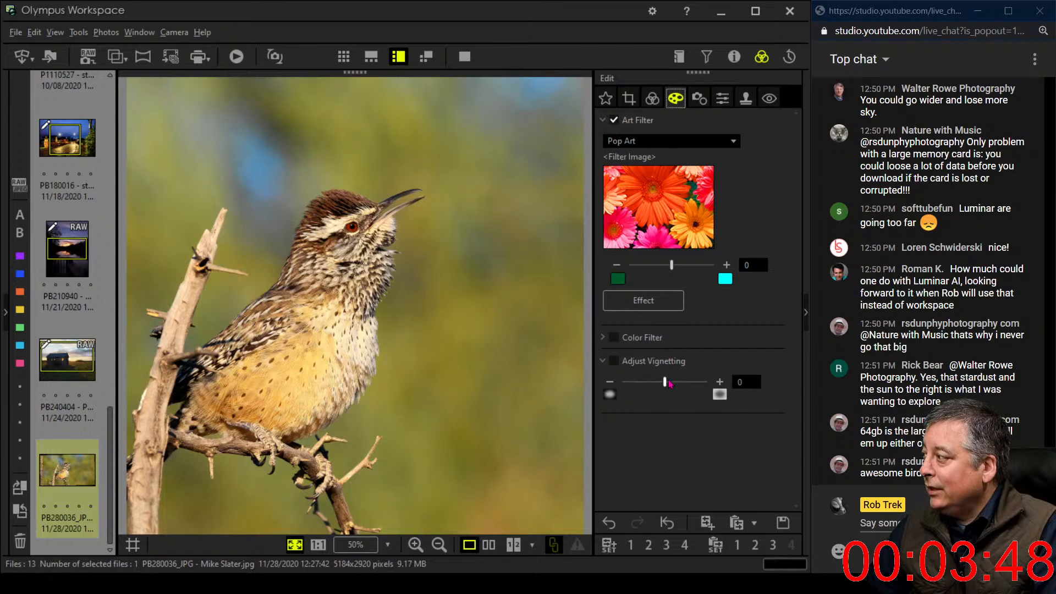
pyautogui.moveTo(667, 382); pyautogui.dragTo(663, 386)
pyautogui.moveTo(661, 387); pyautogui.dragTo(657, 386)
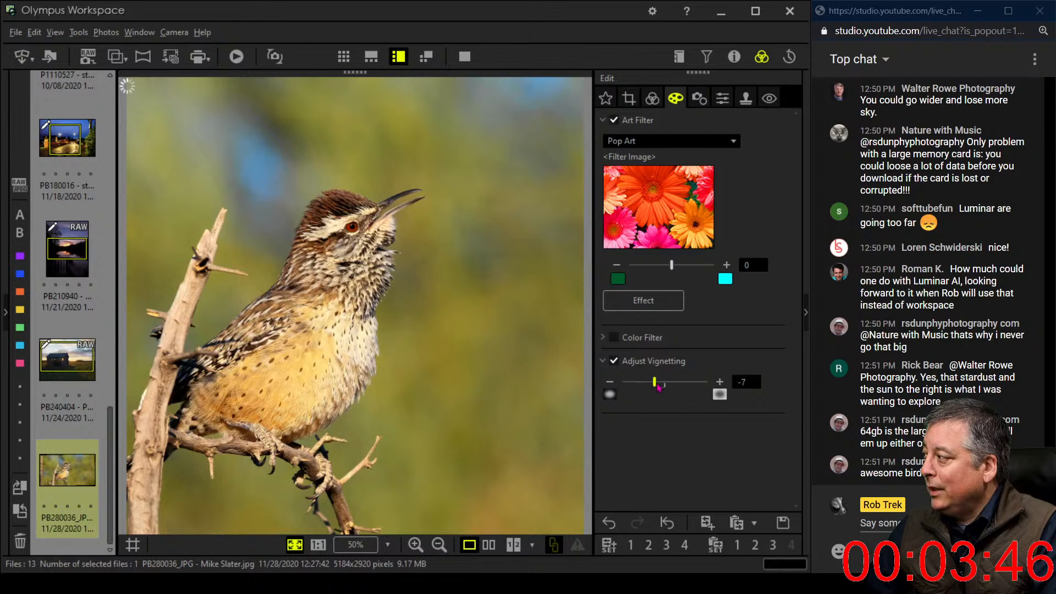
# Inspect the bird's head at actual size and compare the edited photo side by side with the original.
pyautogui.click(651, 97)
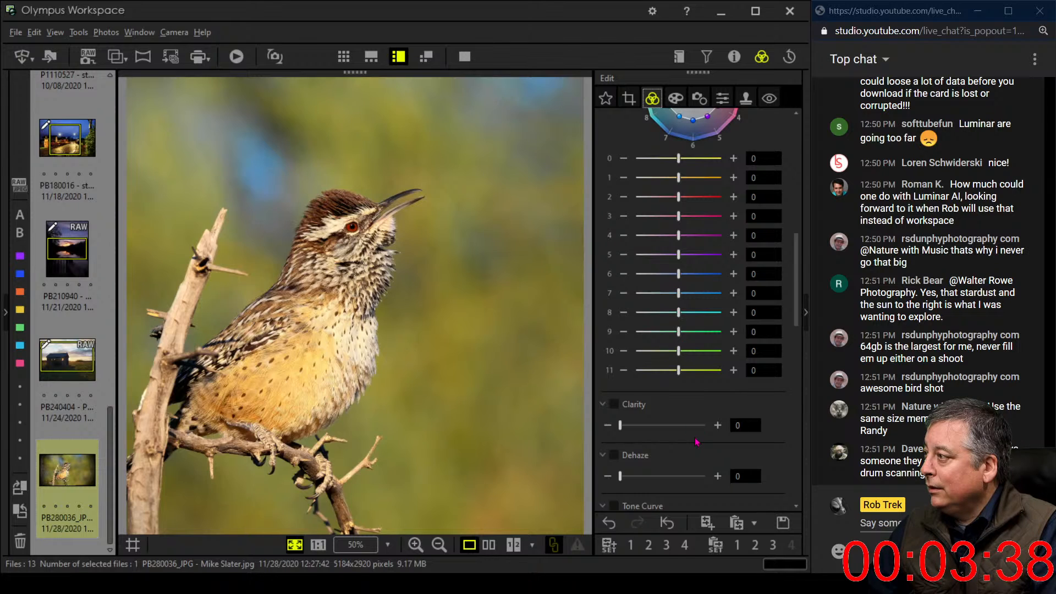
pyautogui.click(361, 229)
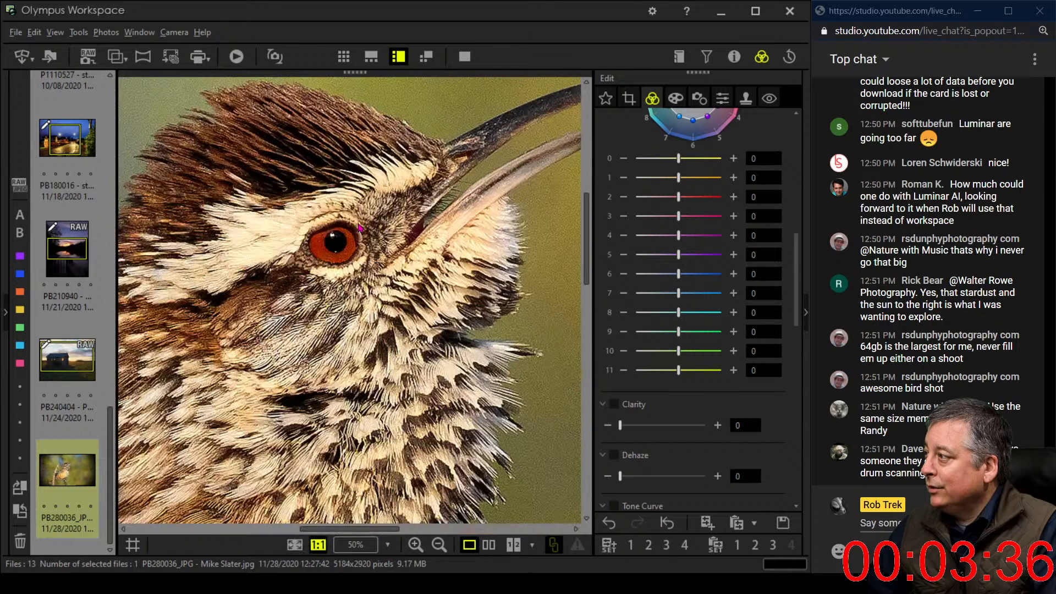
pyautogui.click(358, 252)
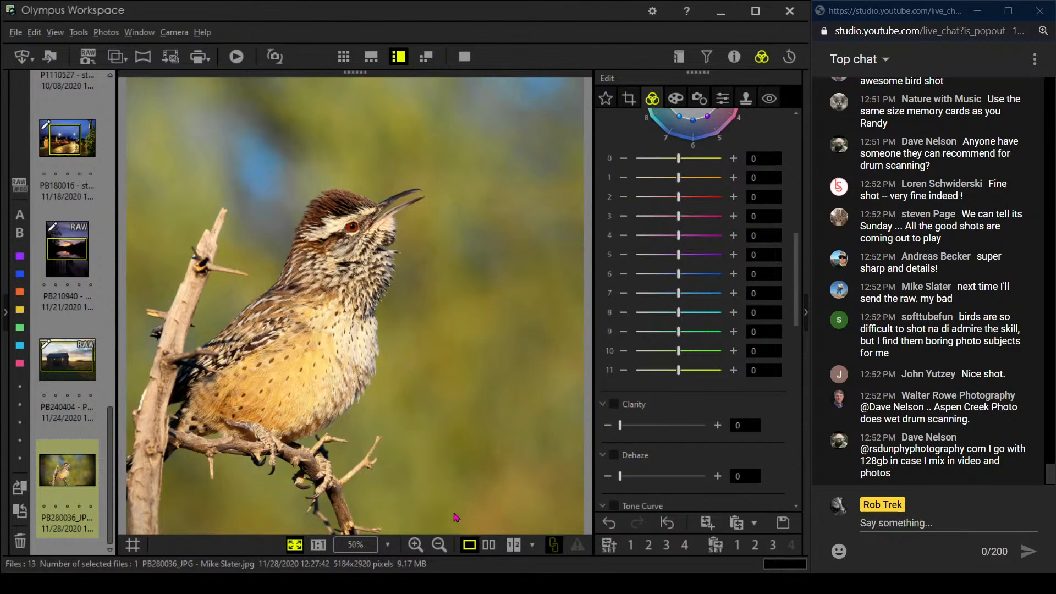
pyautogui.click(489, 544)
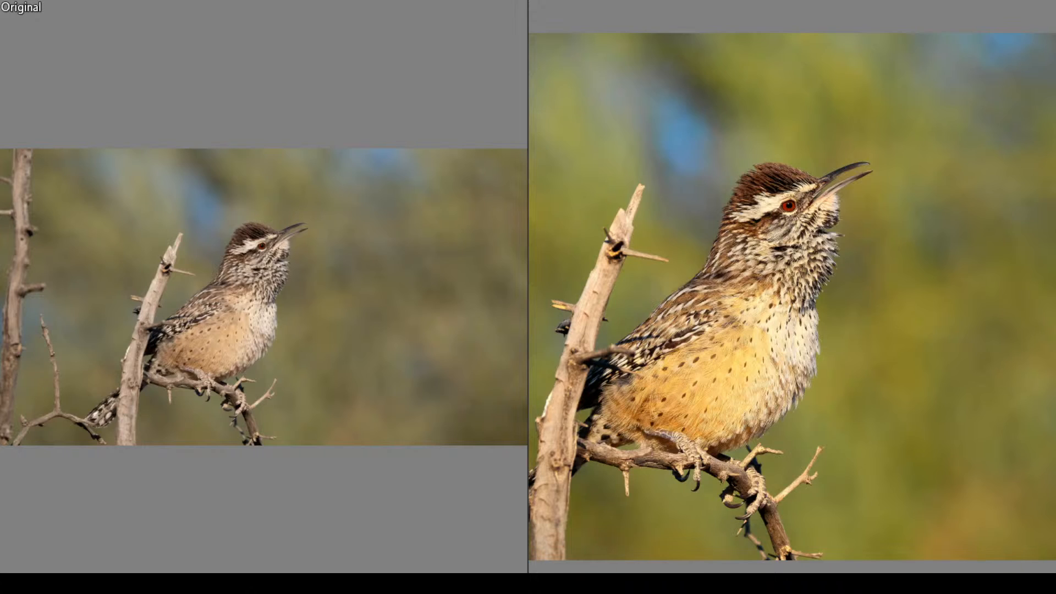
pyautogui.press('Escape')
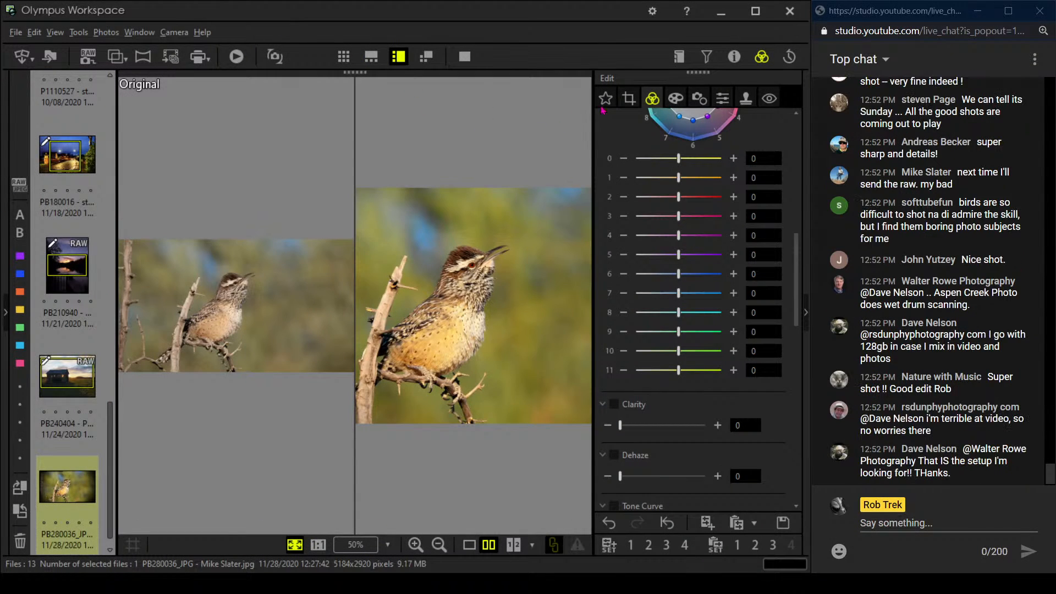
# Recrop the bird photo to 4:3 with the frame shifted slightly left, and view it full screen beside the original.
pyautogui.click(629, 99)
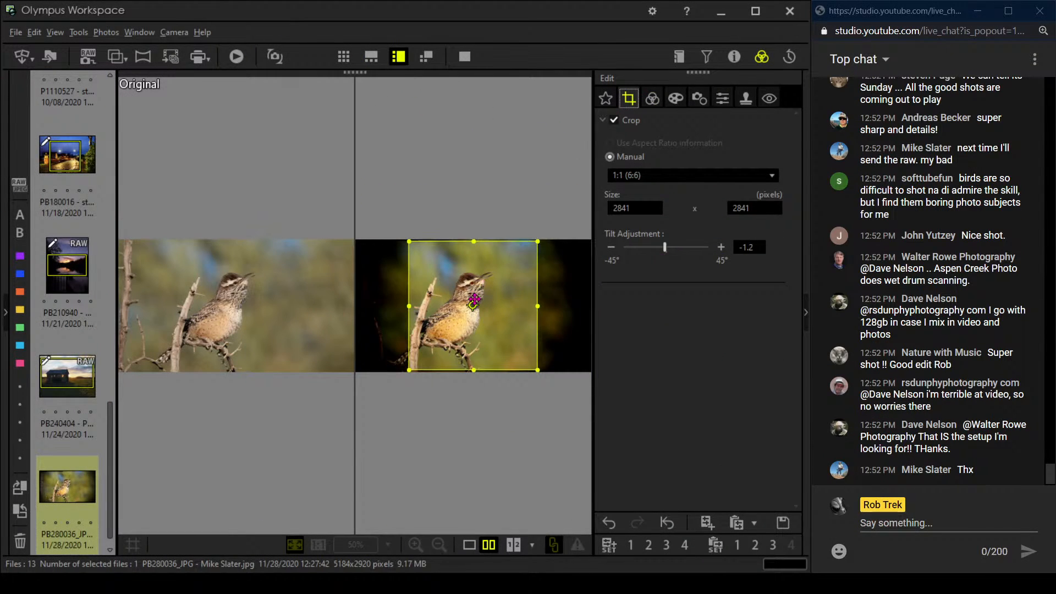
pyautogui.click(649, 173)
pyautogui.click(624, 206)
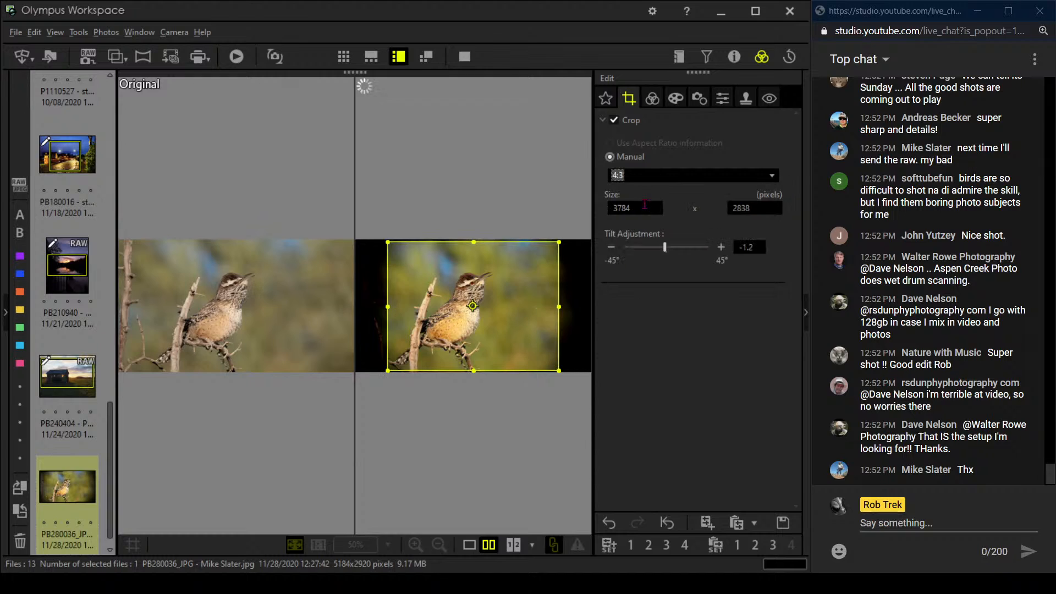
pyautogui.moveTo(533, 263); pyautogui.dragTo(525, 265)
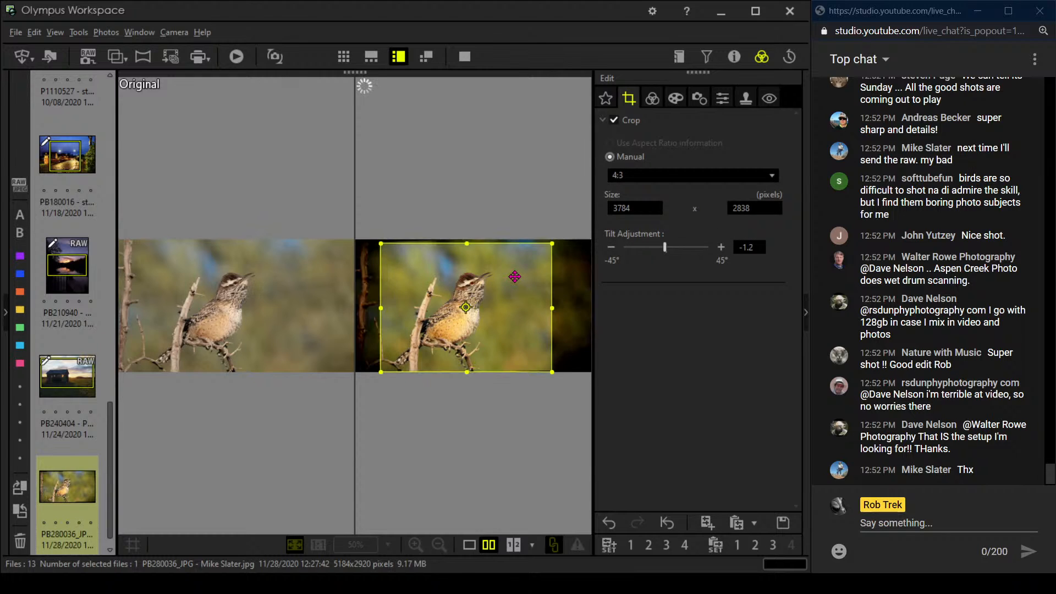
pyautogui.click(652, 99)
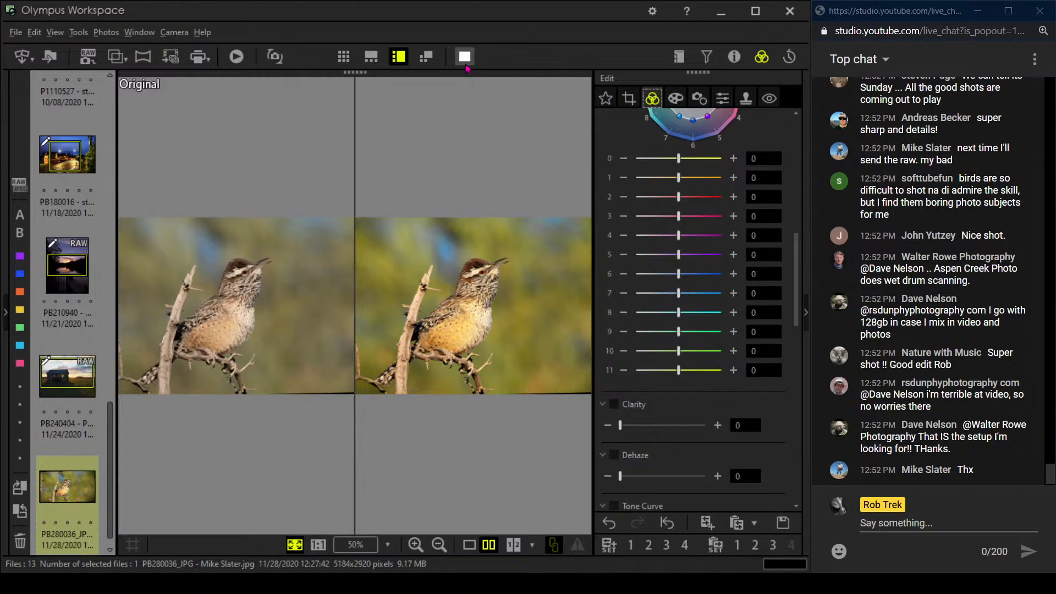
pyautogui.click(465, 64)
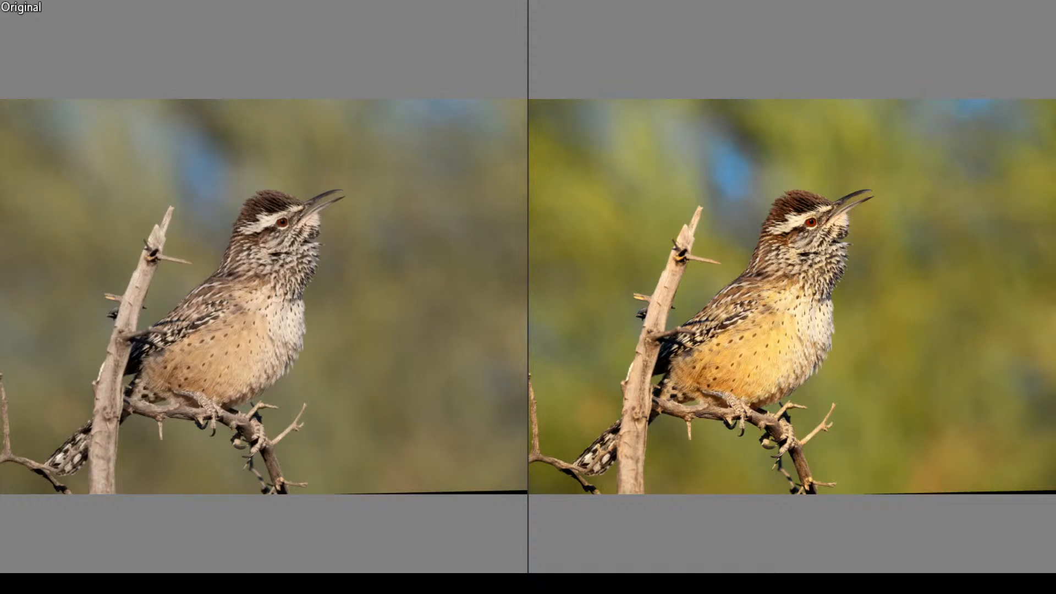
pyautogui.press('Escape')
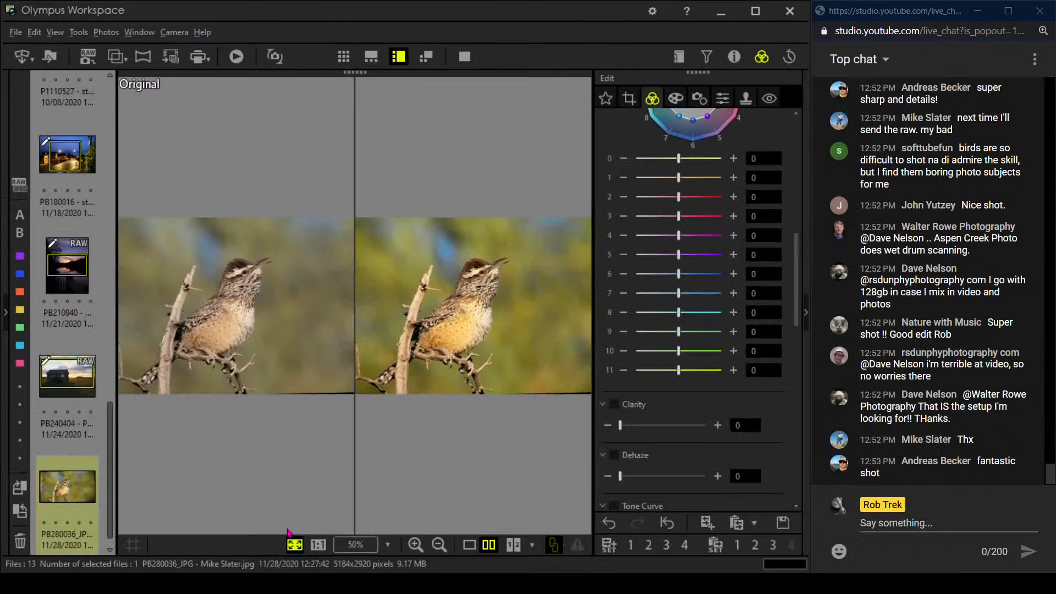
# Shrink the crop frame slightly from its bottom edge and nudge it right to cut off the black wedge.
pyautogui.click(628, 97)
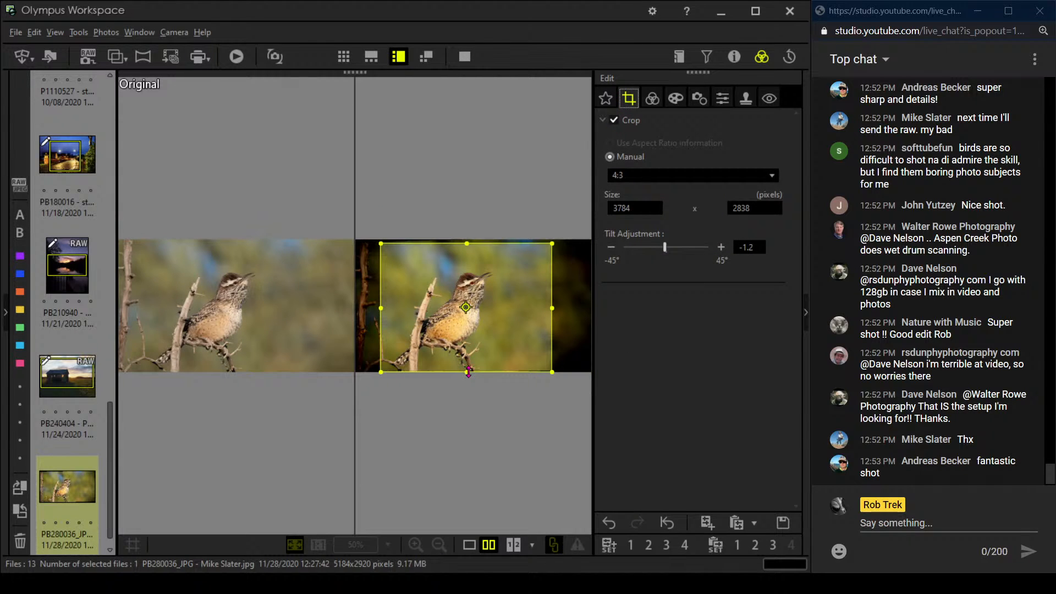
pyautogui.moveTo(467, 372); pyautogui.dragTo(467, 369)
pyautogui.moveTo(477, 325); pyautogui.dragTo(480, 326)
pyautogui.click(651, 98)
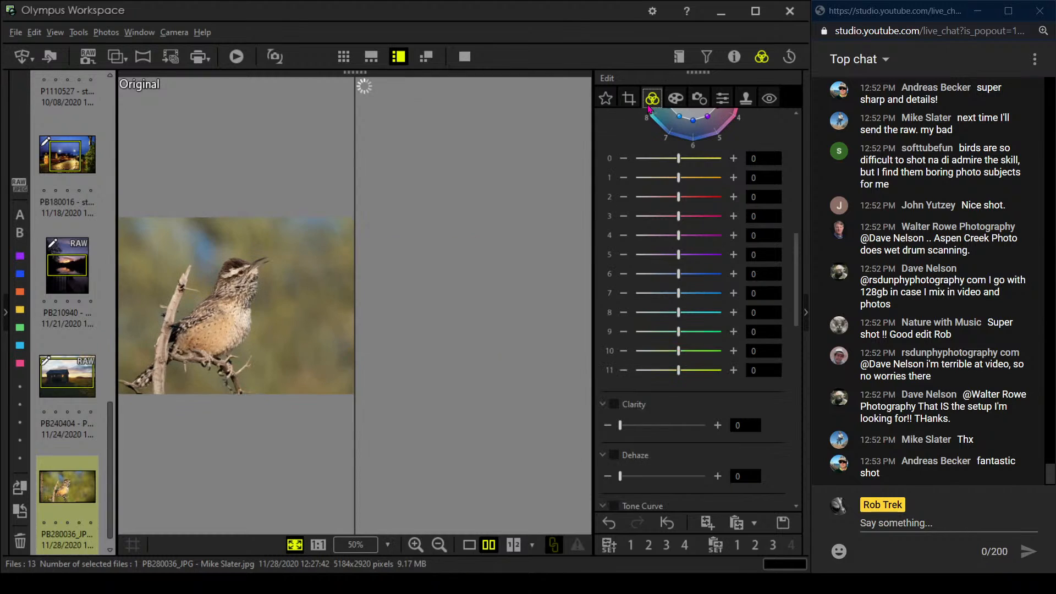
# Compare the original and edited bird photos full screen, including the head at actual size.
pyautogui.click(465, 57)
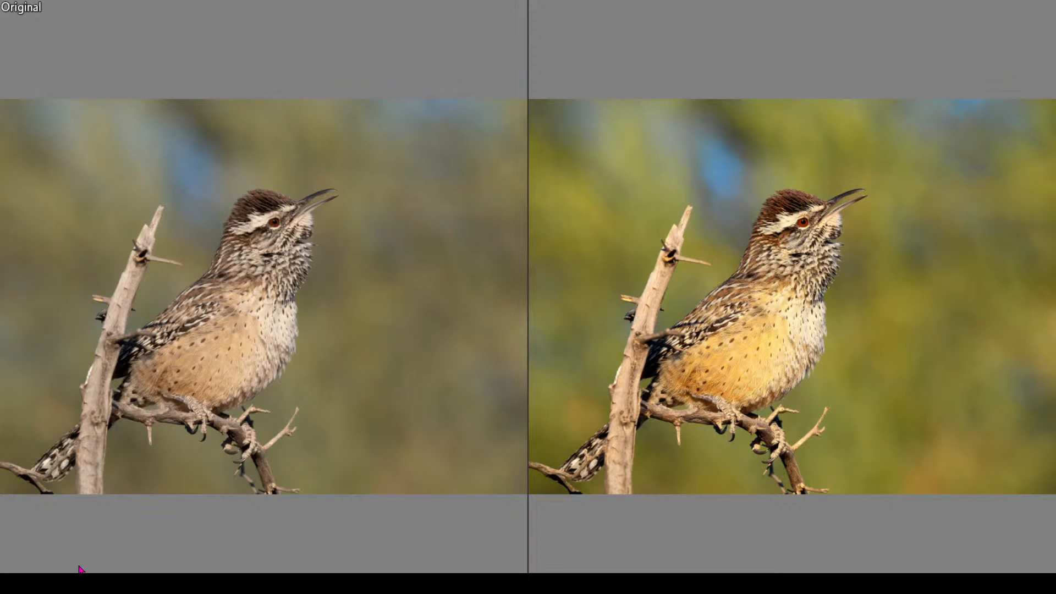
pyautogui.click(804, 249)
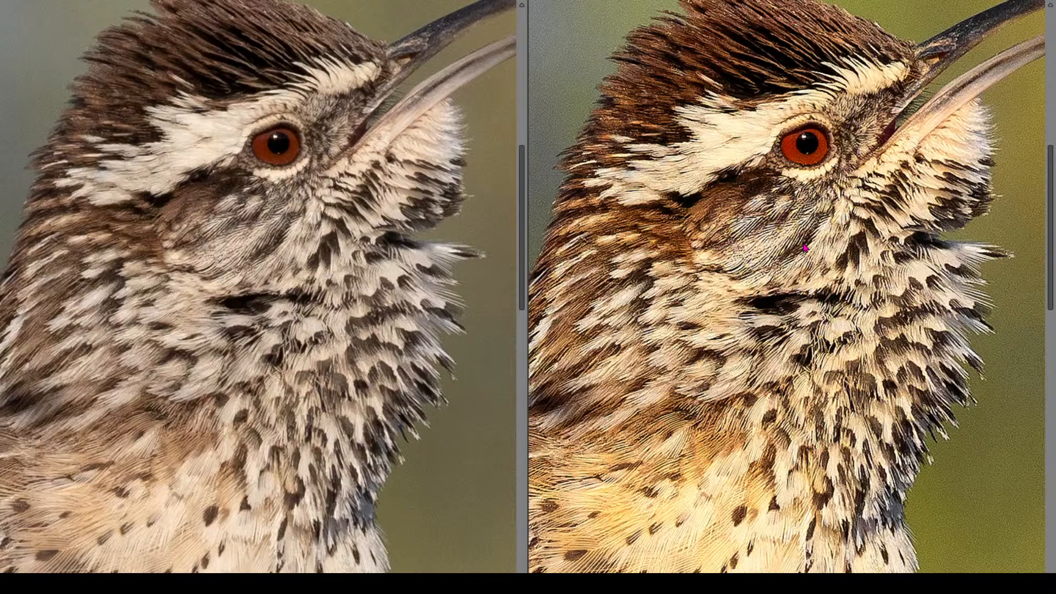
pyautogui.click(805, 248)
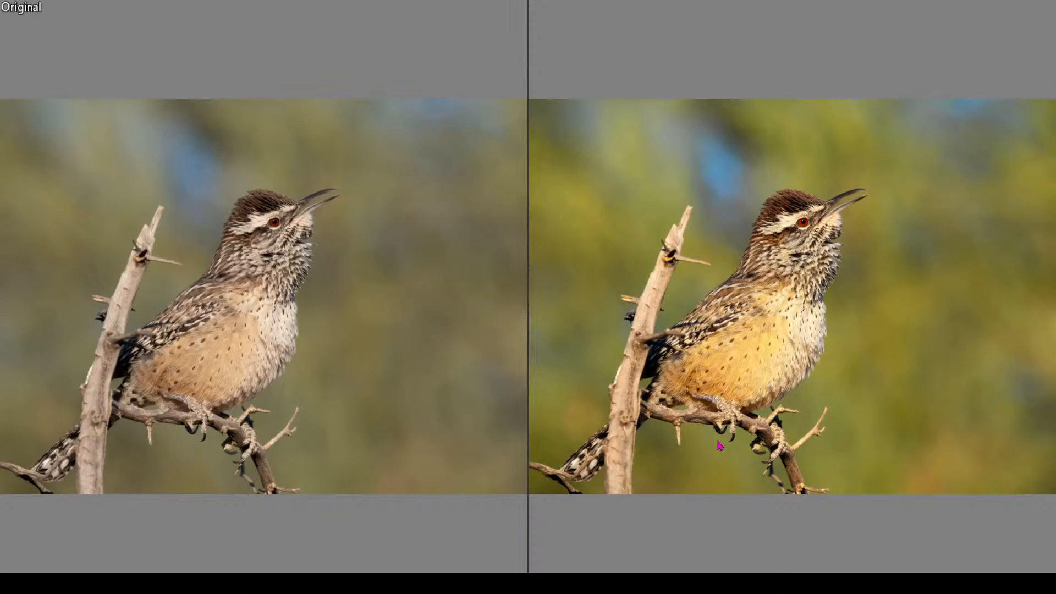
pyautogui.press('Escape')
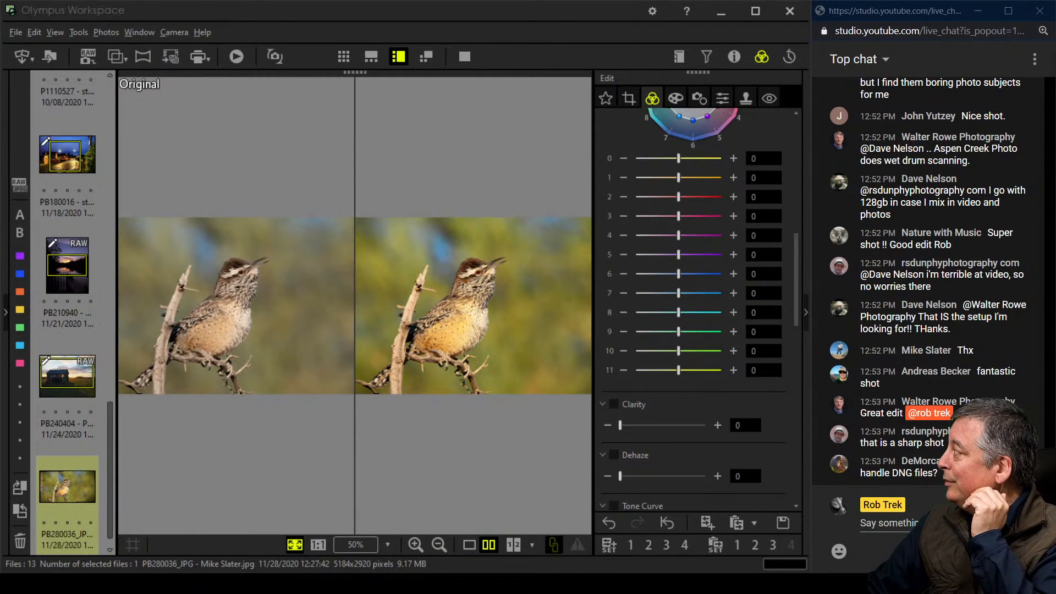
# Switch to the Lightroom Classic window, closing Olympus Workspace and maximizing Lightroom.
pyautogui.moveTo(1055, 110); pyautogui.dragTo(526, 128)
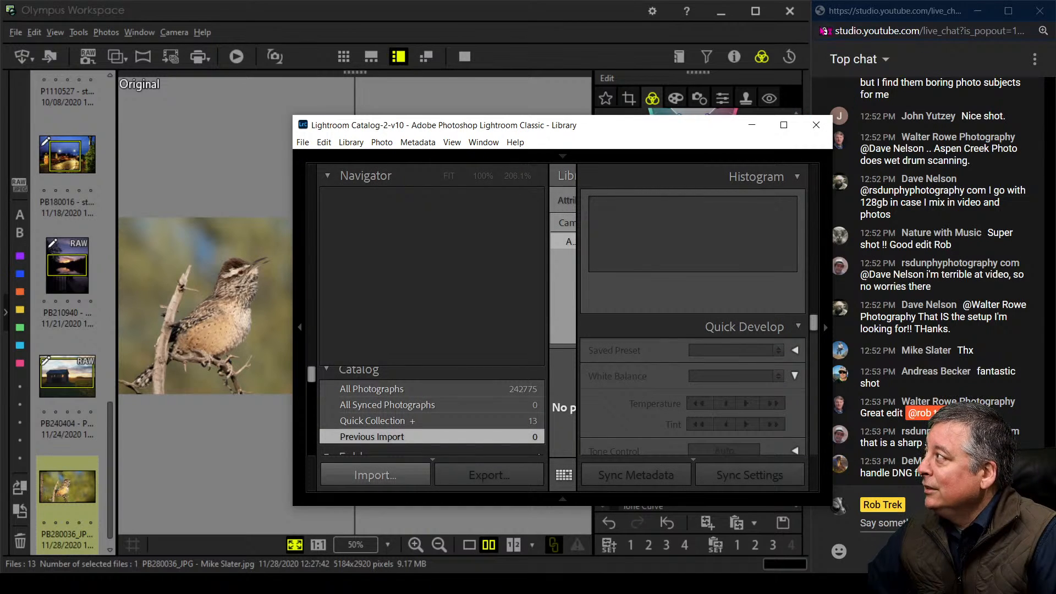
pyautogui.click(800, 13)
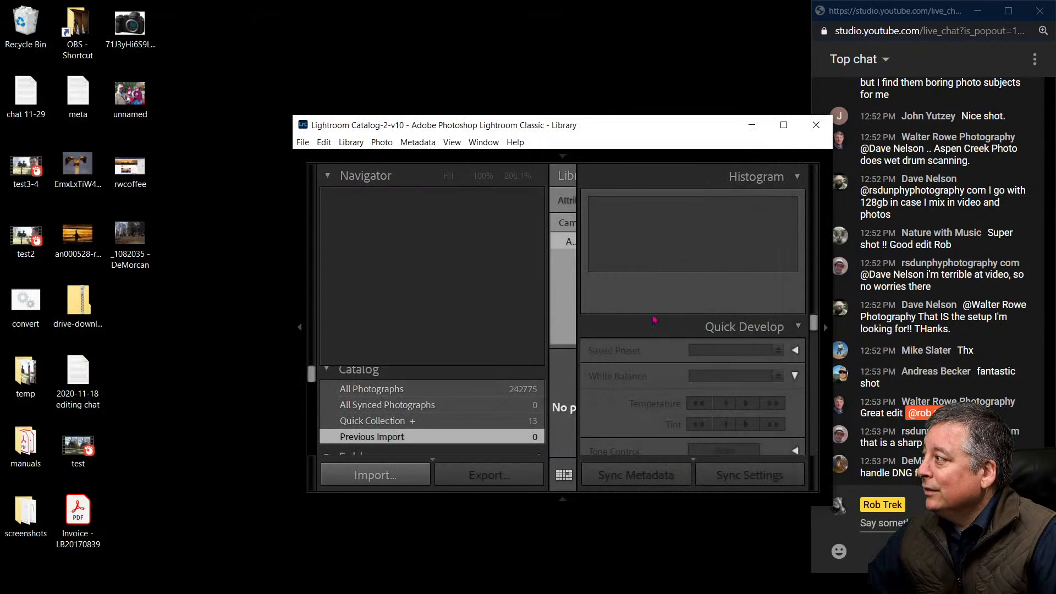
pyautogui.doubleClick(631, 137)
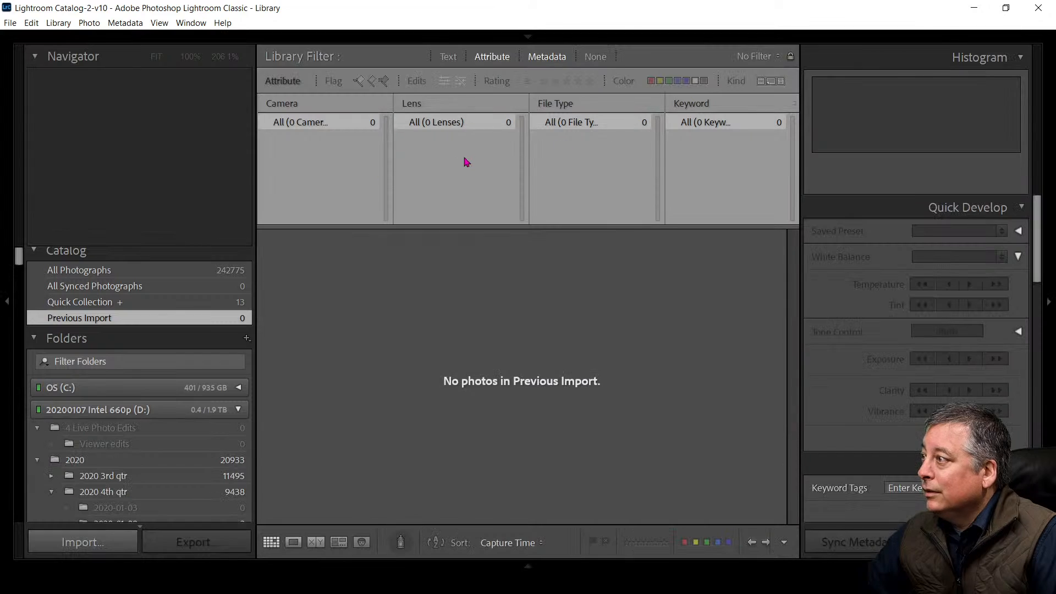
# Synchronize the "4 Live Photo Edits" folder with importing new photos and scanning for metadata updates enabled.
pyautogui.click(181, 429)
pyautogui.rightClick(181, 429)
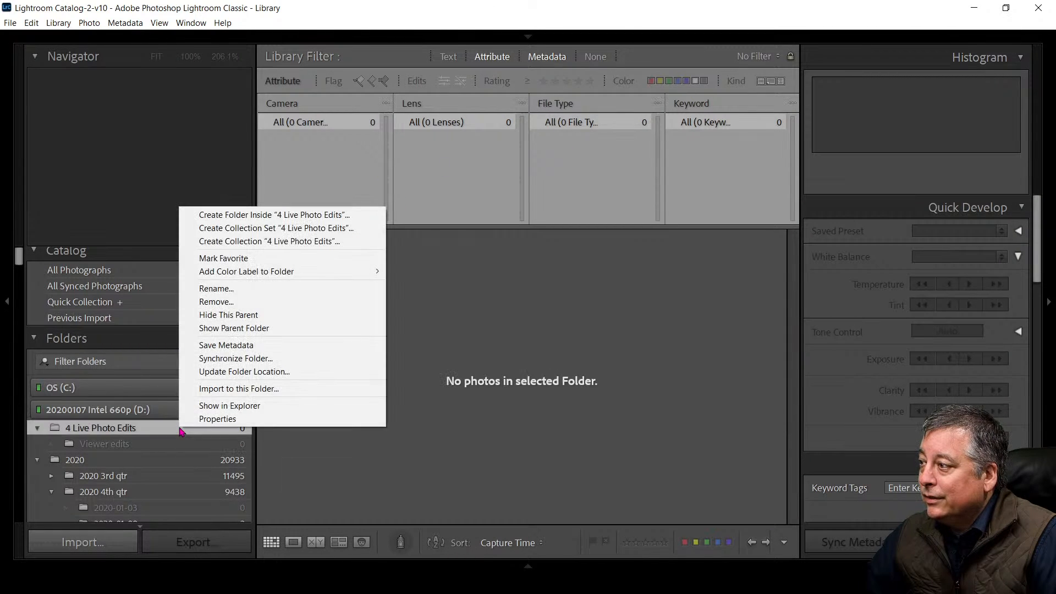
pyautogui.click(217, 361)
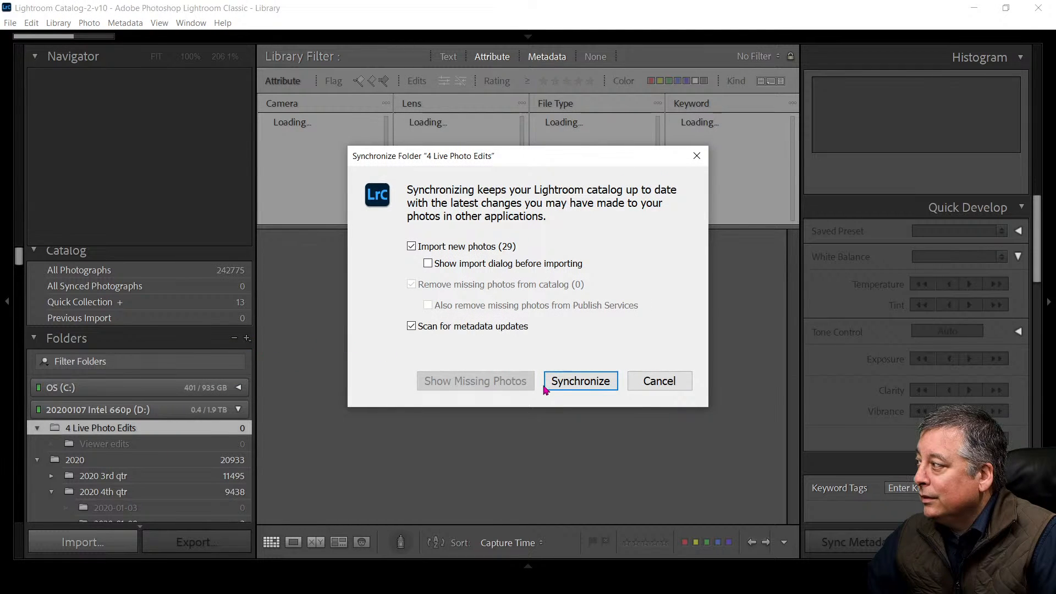
pyautogui.click(559, 382)
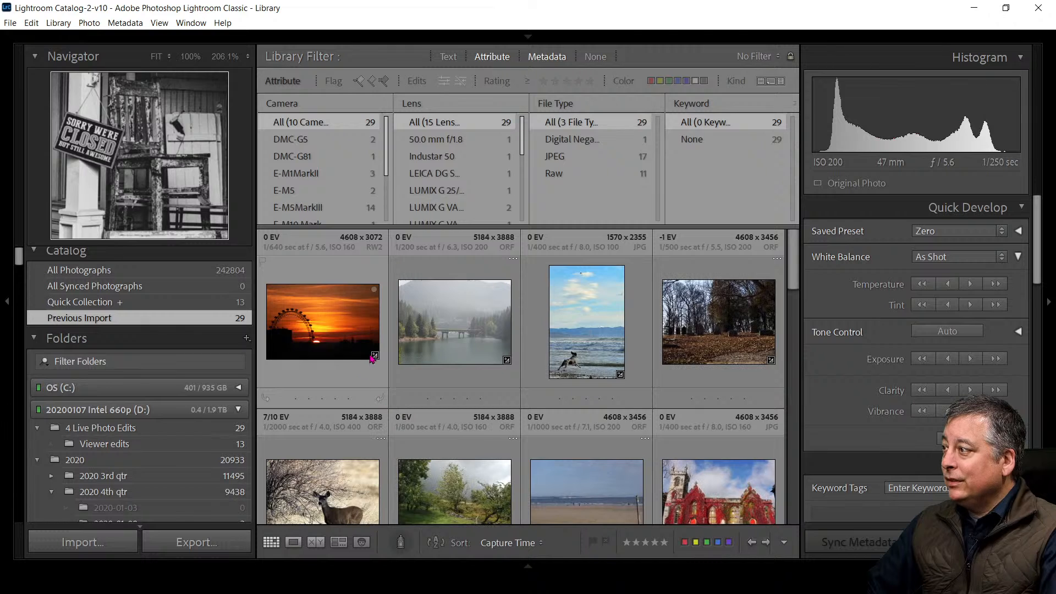
# Give one-star ratings to the Ferris wheel sunset, the red car and the tree-lined road photos in the previous import.
pyautogui.click(295, 398)
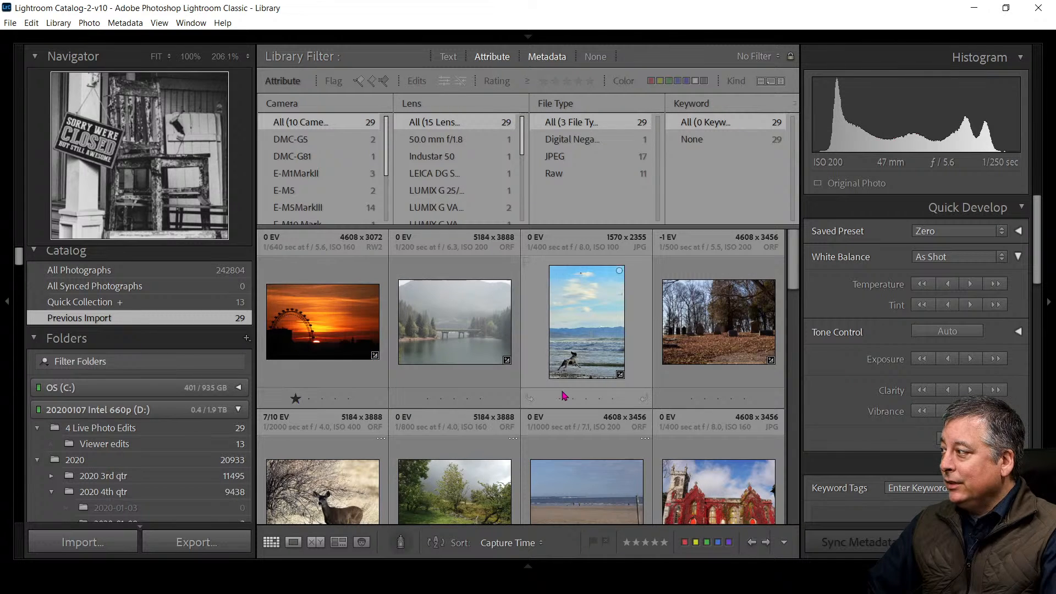
pyautogui.scroll(-3, 654, 392)
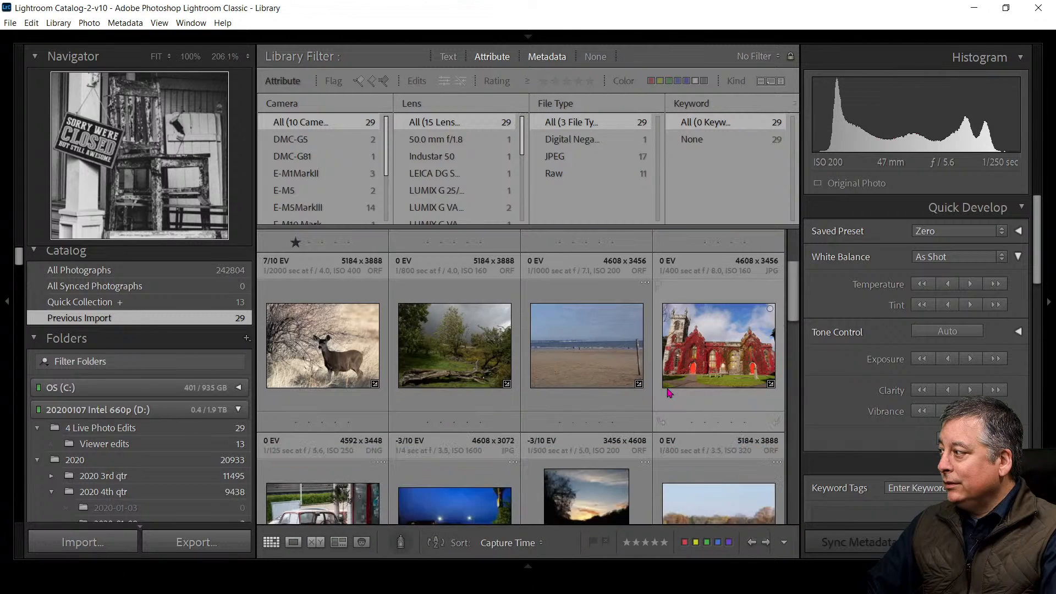
pyautogui.scroll(-3, 652, 387)
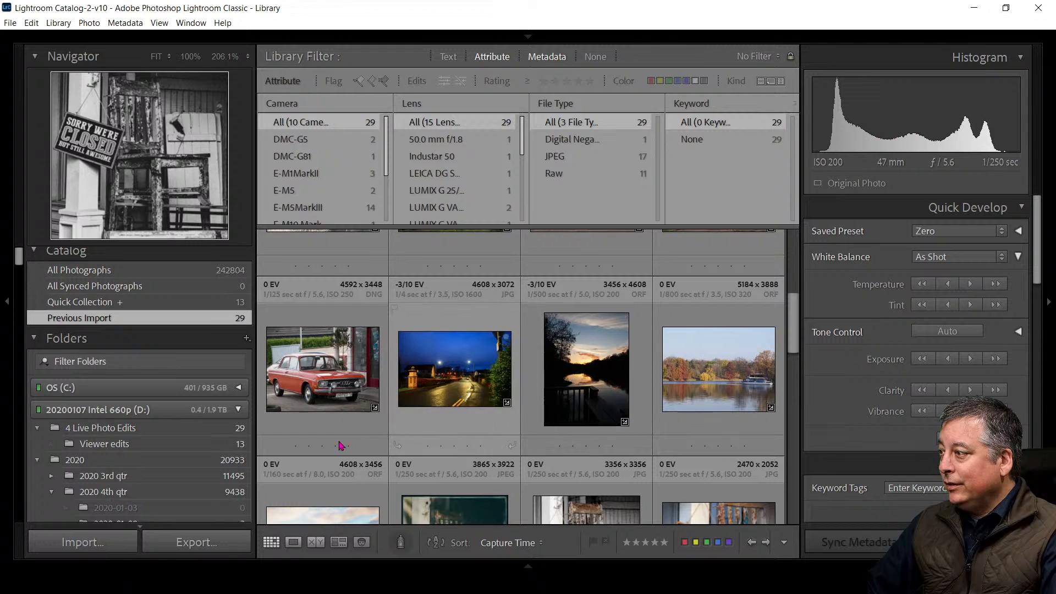
pyautogui.click(296, 446)
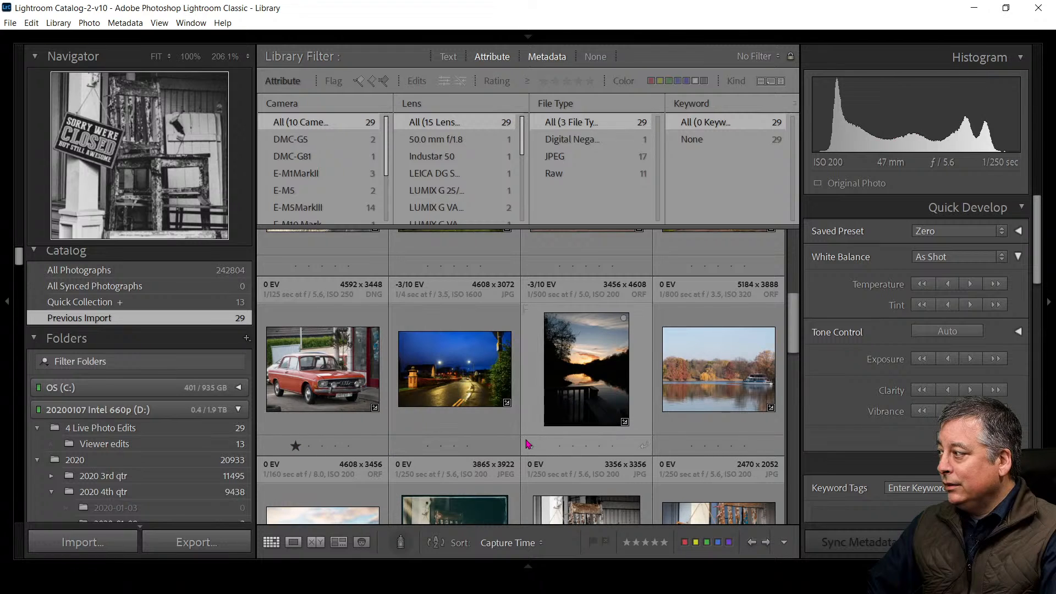
pyautogui.scroll(-3, 527, 444)
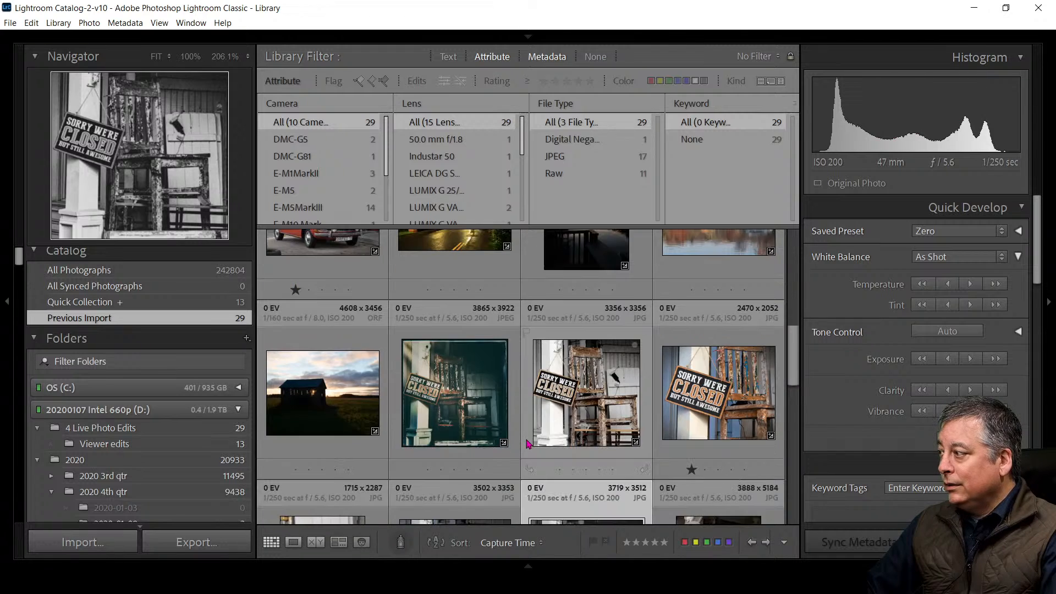
pyautogui.scroll(-1, 508, 437)
pyautogui.scroll(-5, 479, 439)
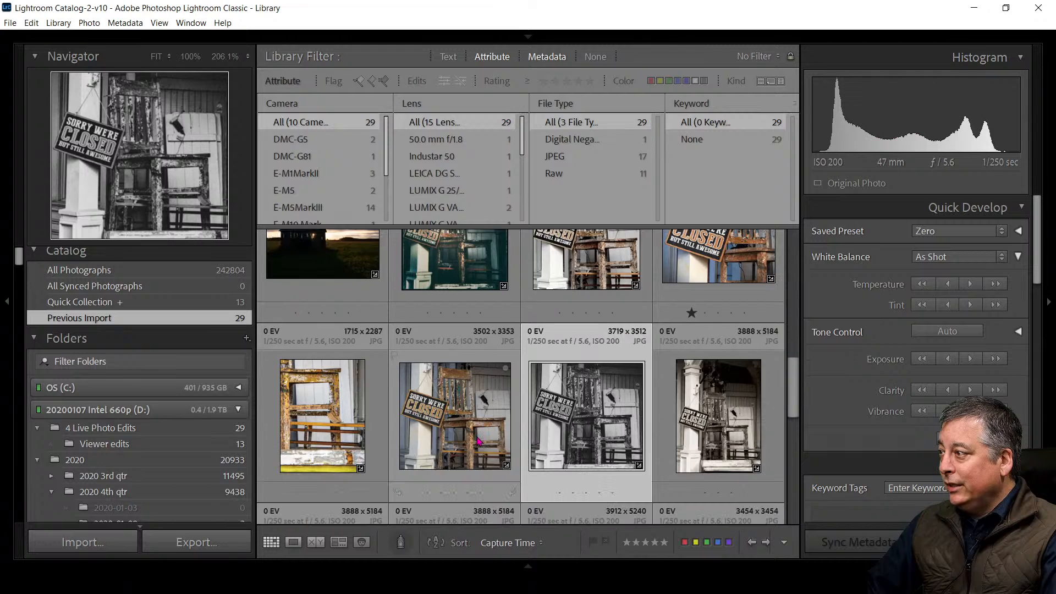
pyautogui.scroll(-6, 478, 440)
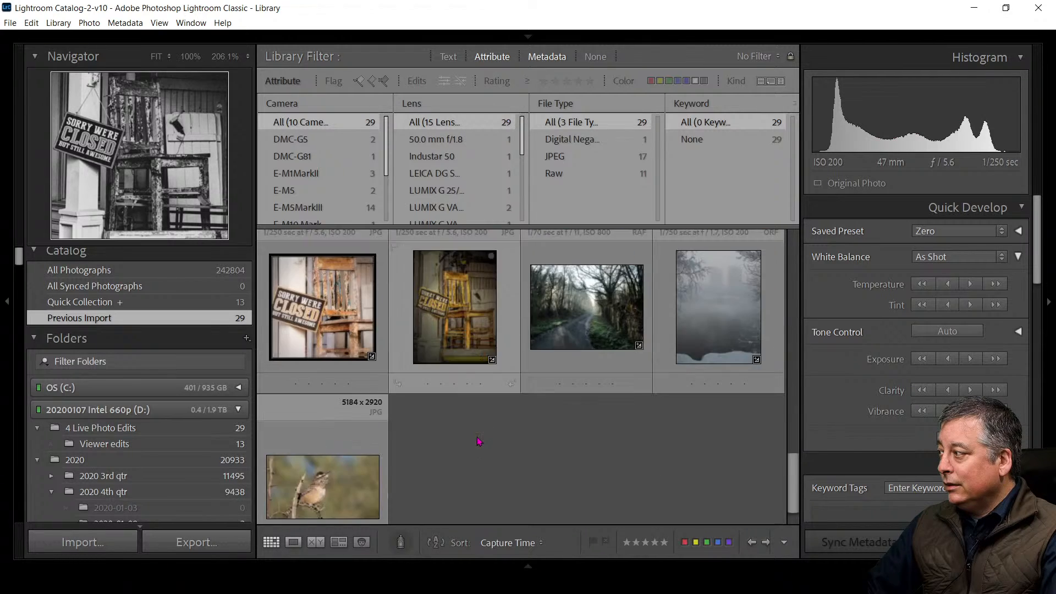
pyautogui.click(559, 385)
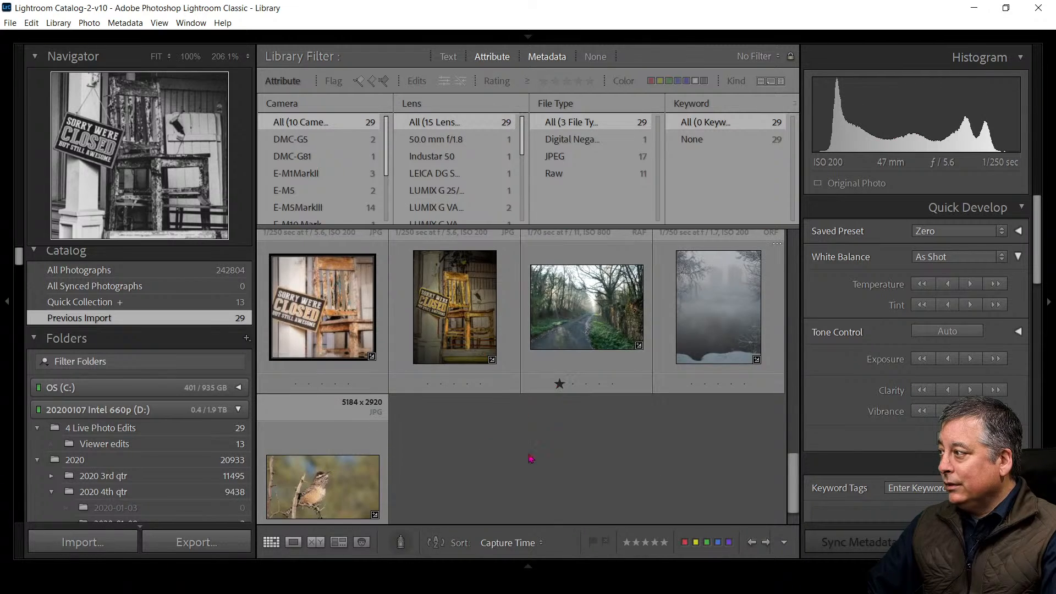
# Filter the previous import to one star and higher, and clear the ratings of the two chair photos with the "Closed" sign.
pyautogui.click(543, 81)
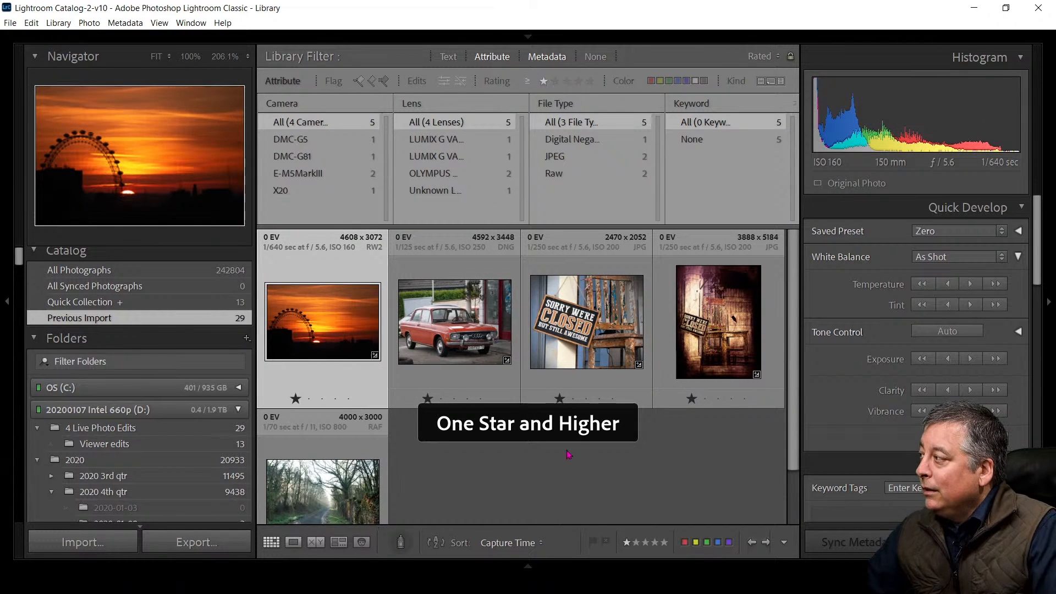
pyautogui.click(559, 398)
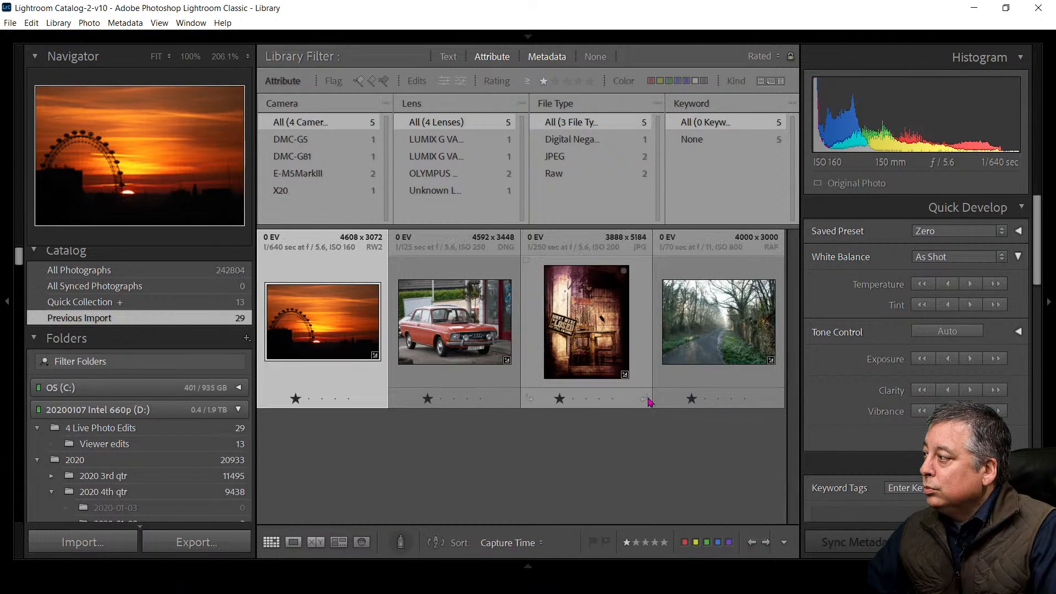
pyautogui.click(560, 398)
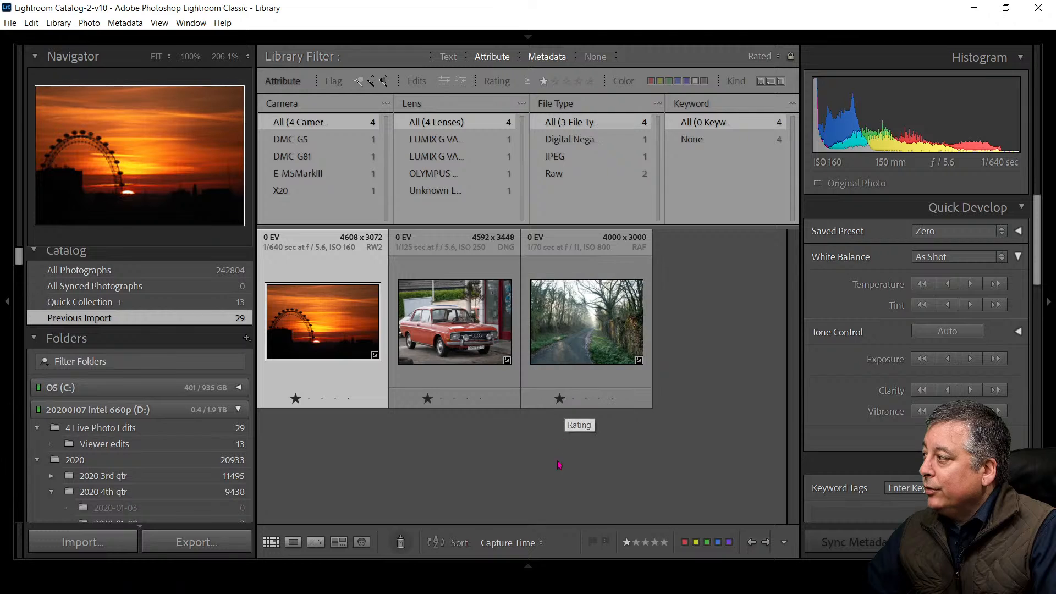
# Open the Ferris wheel sunset photo in Develop, with its exposure and camera details overlaid and the left side panels hidden.
pyautogui.doubleClick(311, 323)
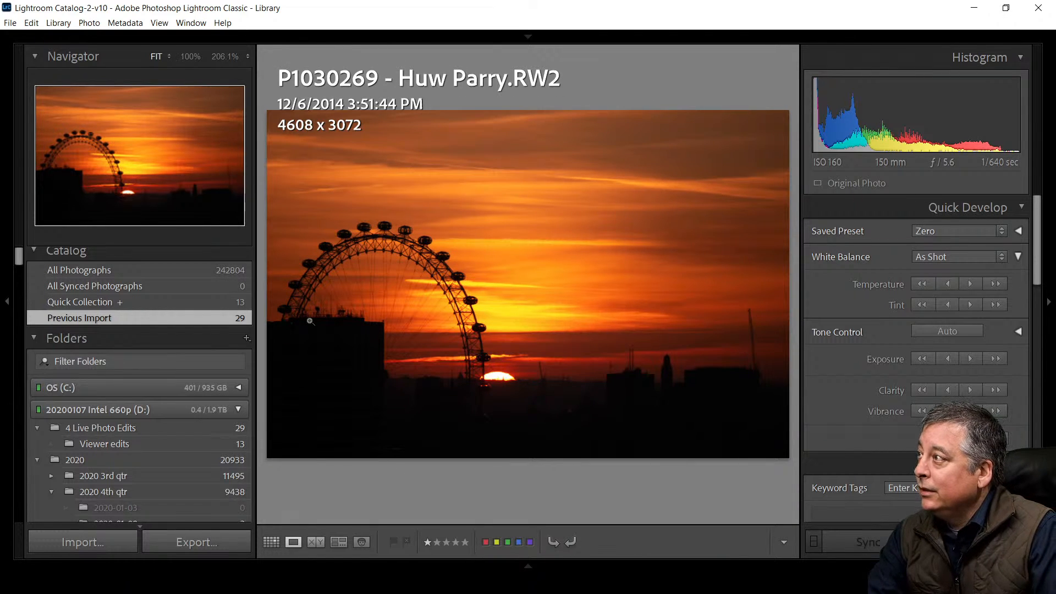
pyautogui.press('i')
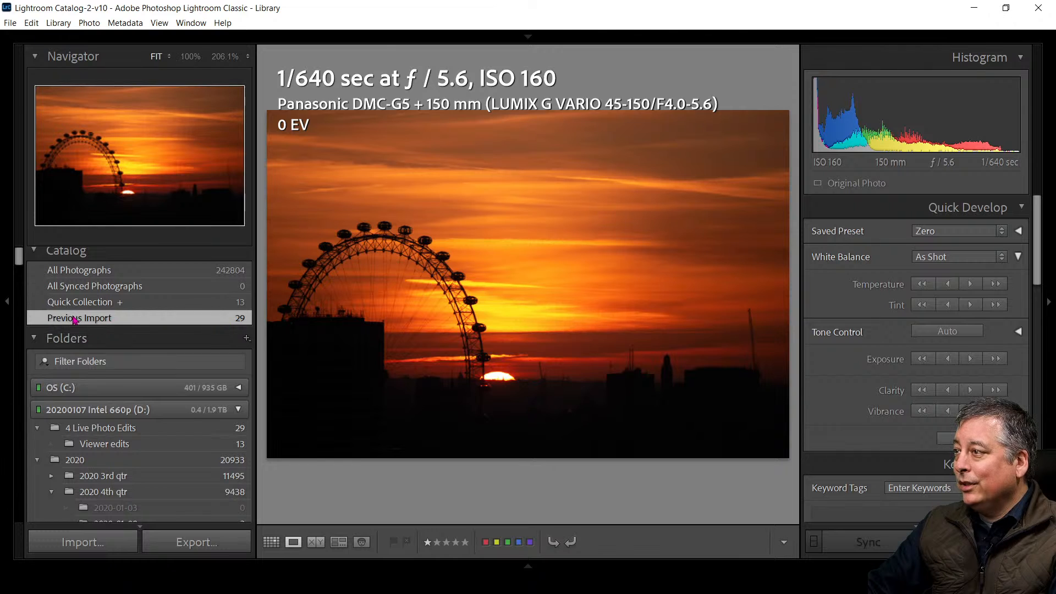
pyautogui.click(8, 303)
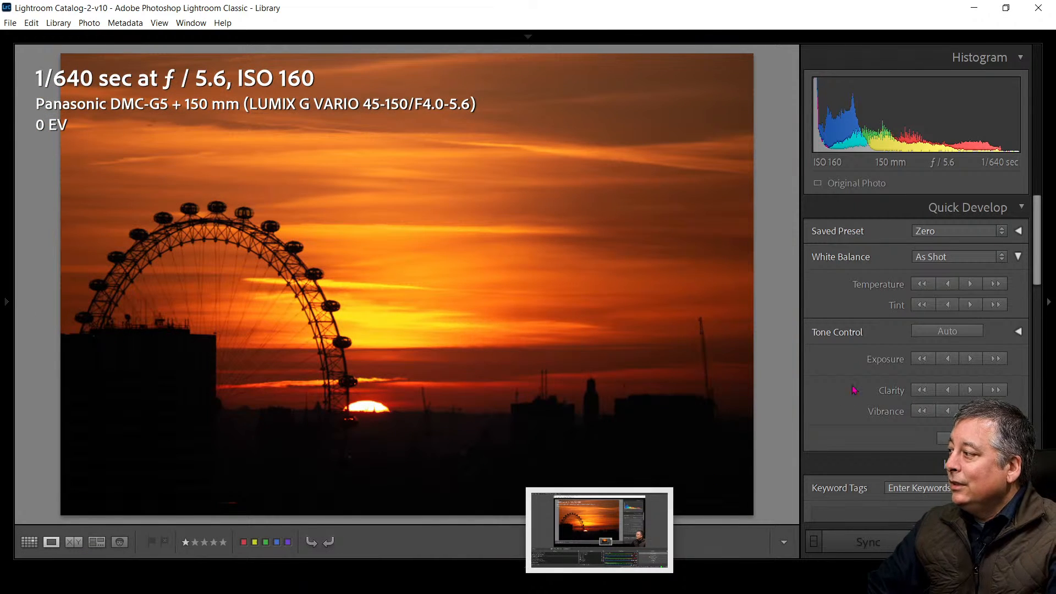
pyautogui.press('d')
pyautogui.press('Tab')
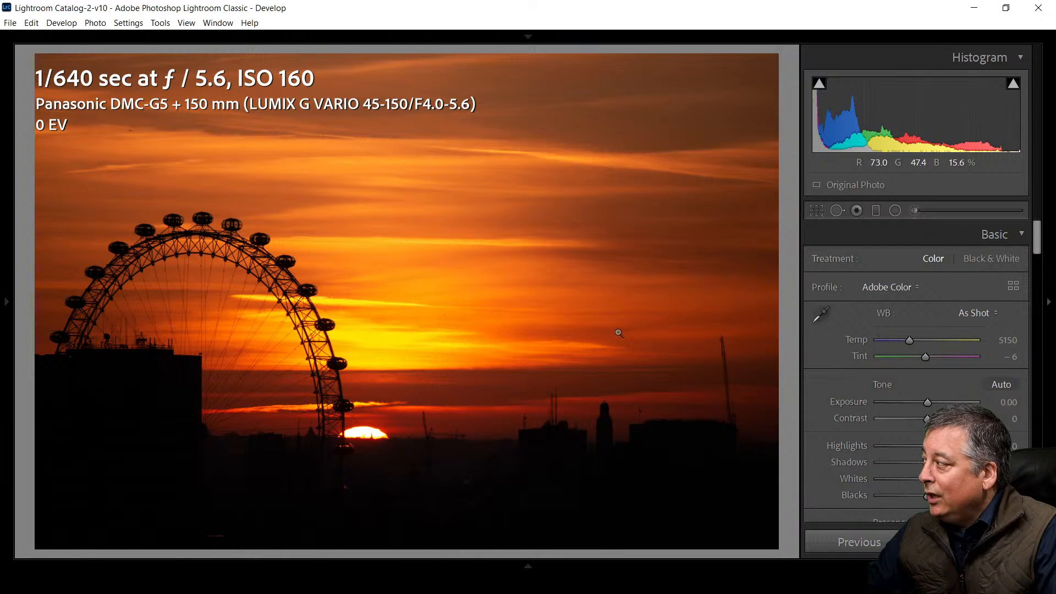
# Apply automatic tone to the sunset photo, reset Exposure to 0.00 and hide the photo information overlay.
pyautogui.click(999, 384)
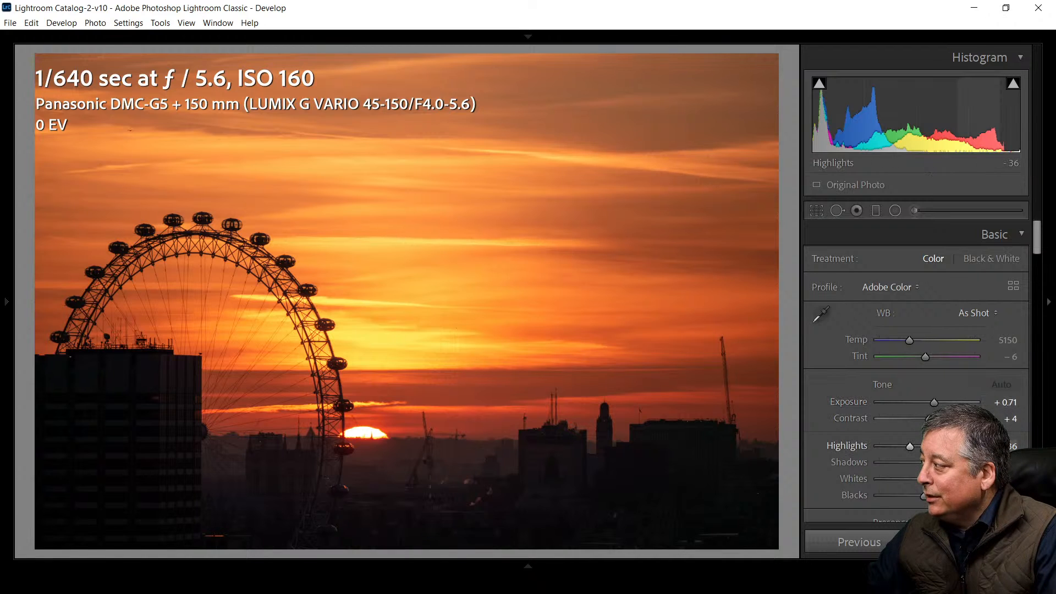
pyautogui.doubleClick(933, 402)
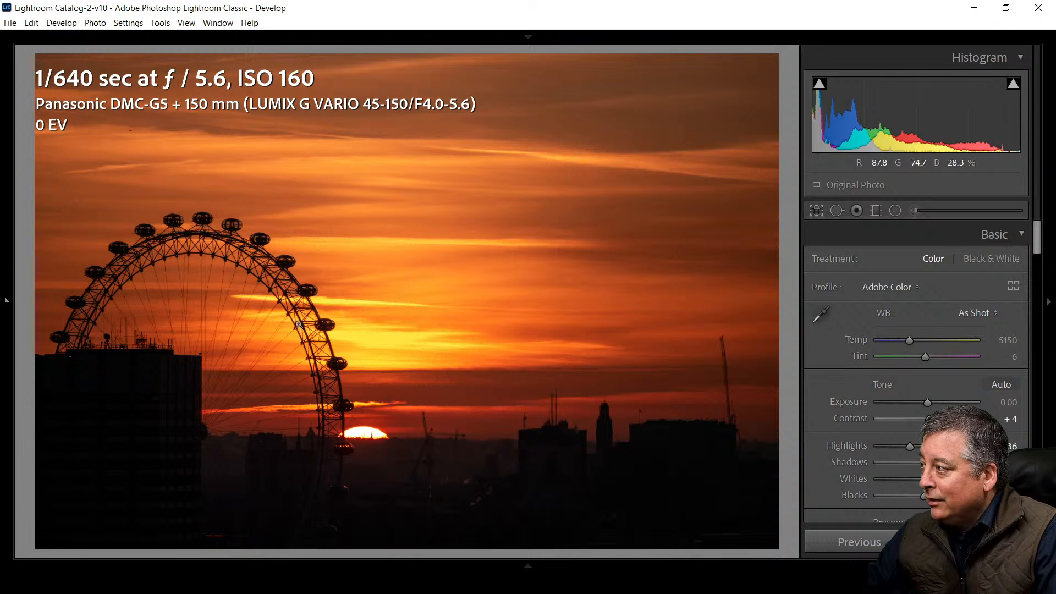
pyautogui.press('i')
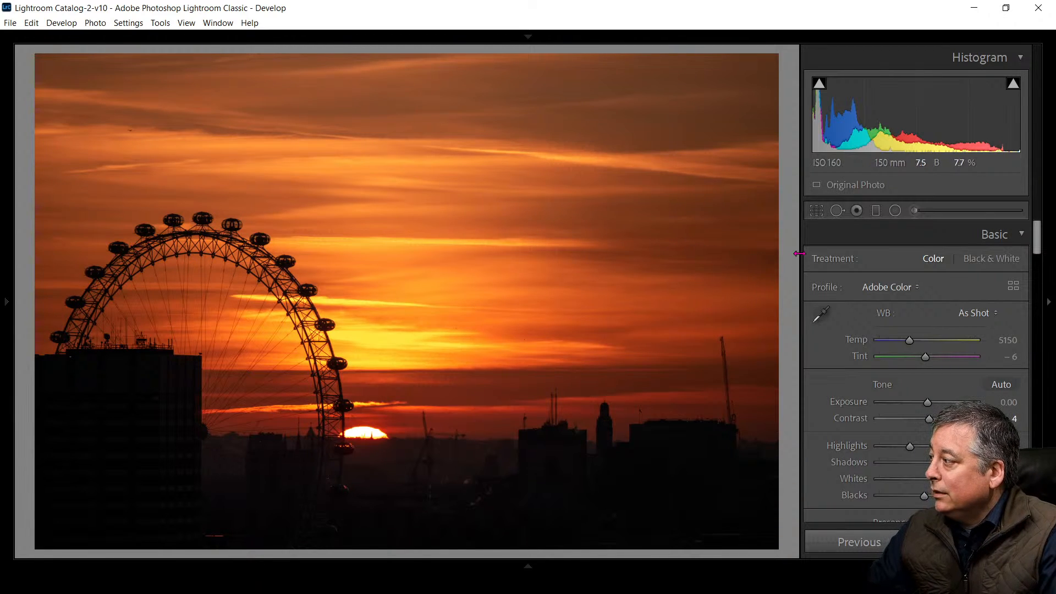
# Crop the sunset photo to a 1 x 1 square around the Ferris wheel and setting sun, trimming the sky slightly.
pyautogui.click(819, 213)
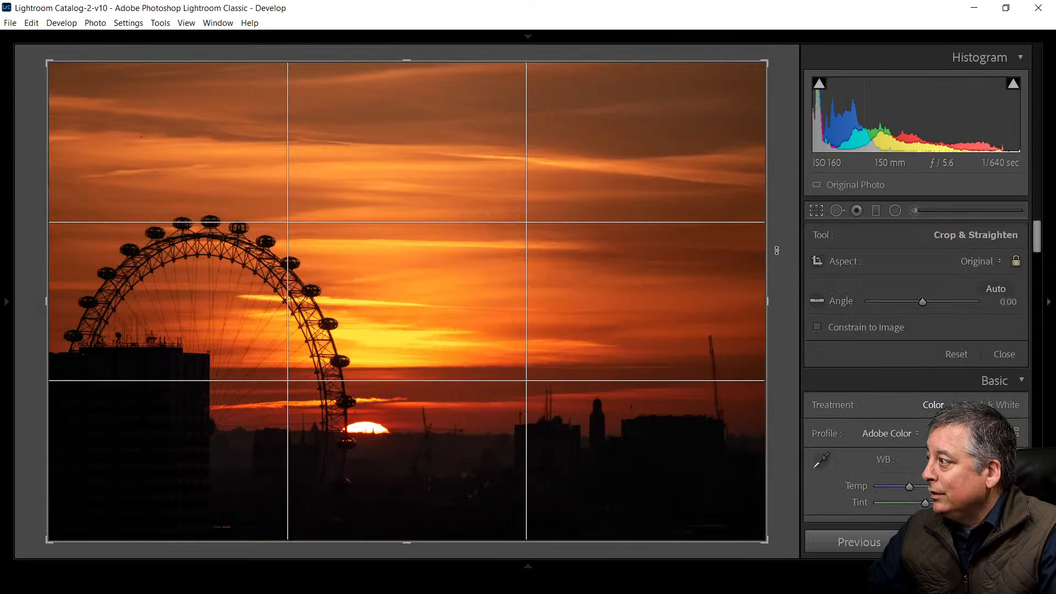
pyautogui.moveTo(764, 69); pyautogui.dragTo(642, 60)
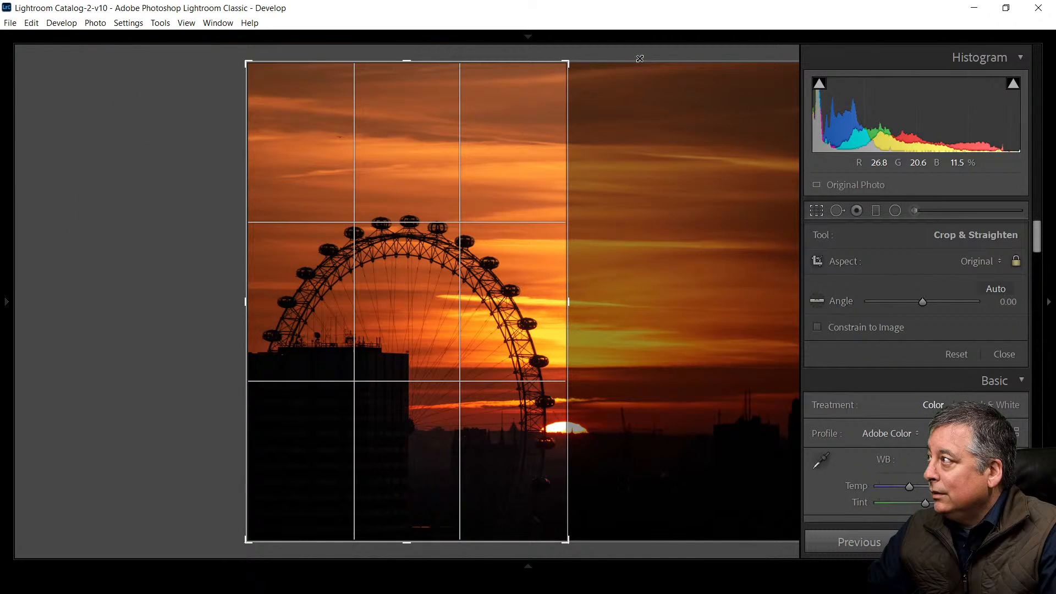
pyautogui.click(978, 264)
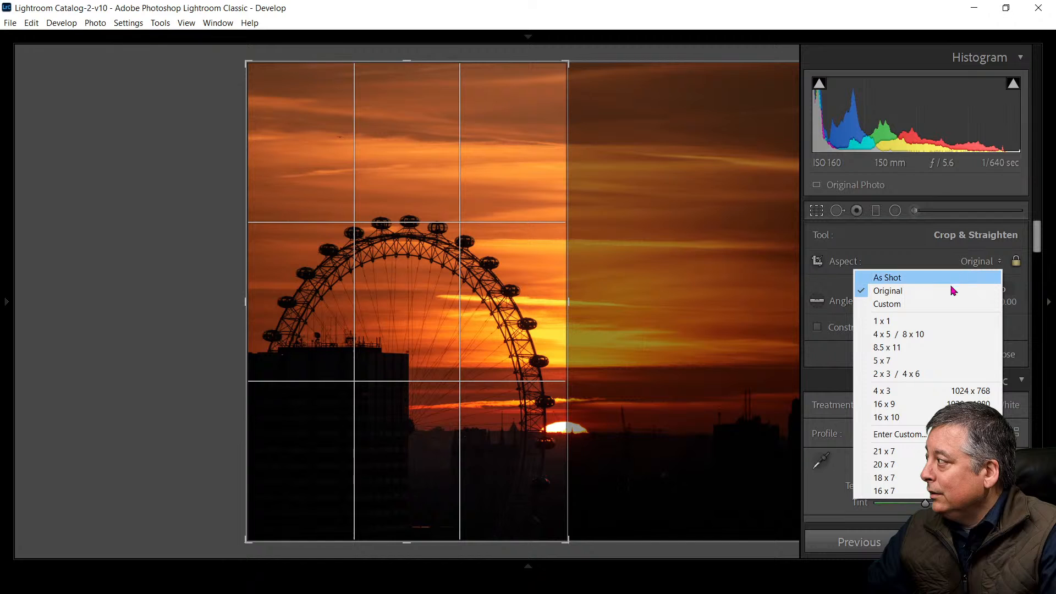
pyautogui.click(924, 321)
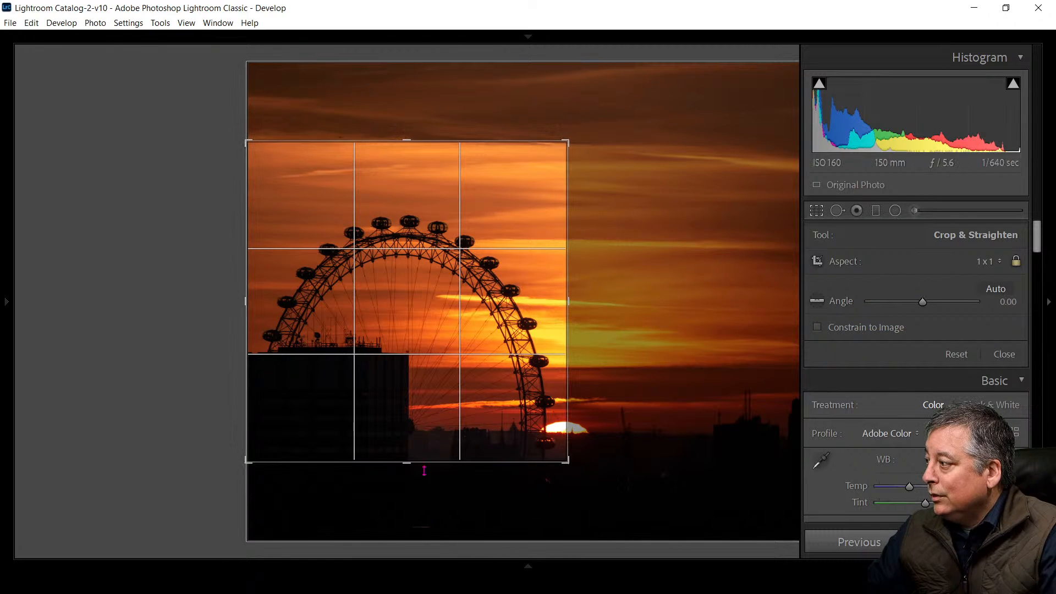
pyautogui.moveTo(561, 144); pyautogui.dragTo(626, 77)
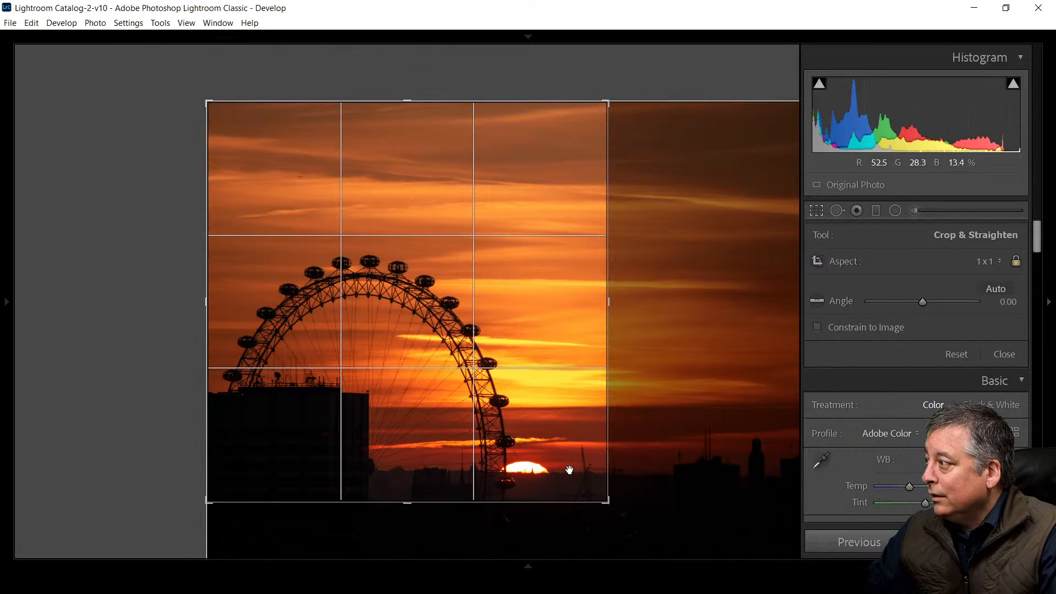
pyautogui.moveTo(606, 502); pyautogui.dragTo(664, 557)
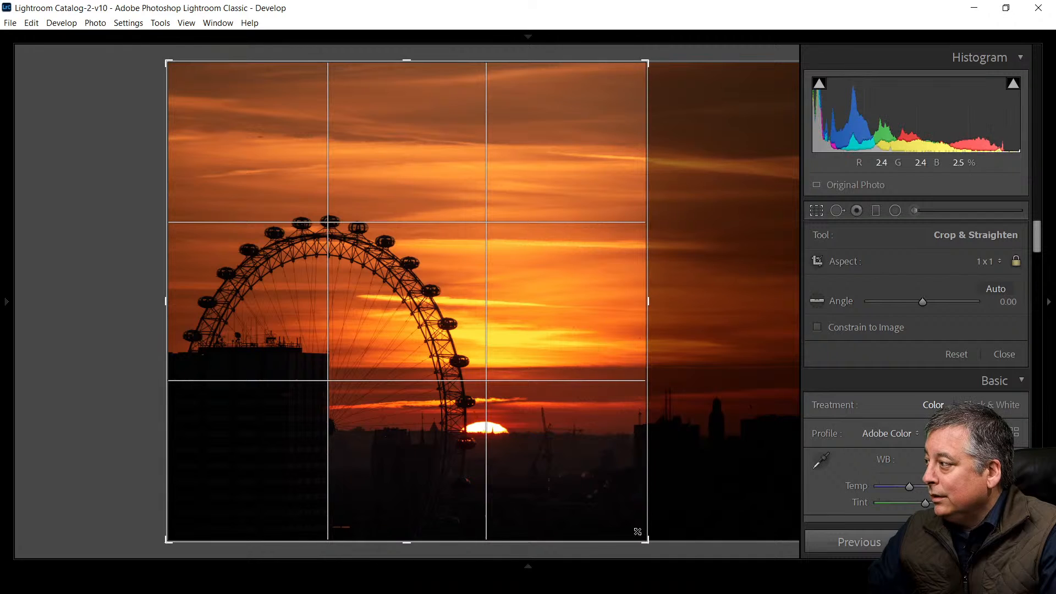
pyautogui.moveTo(417, 65); pyautogui.dragTo(402, 106)
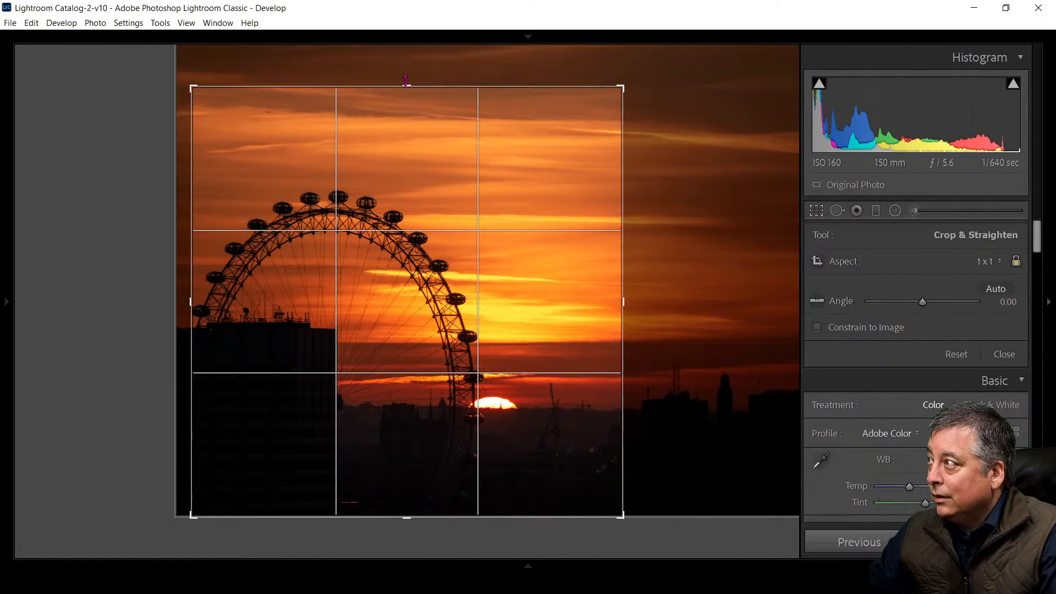
pyautogui.moveTo(406, 86); pyautogui.dragTo(395, 106)
pyautogui.press('Return')
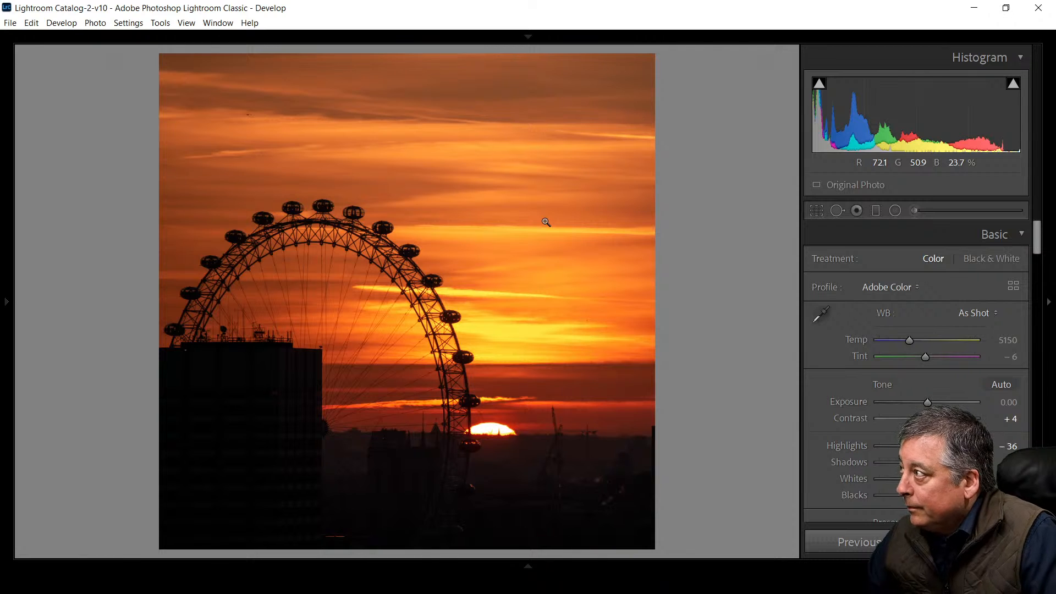
# Set Saturation to -20, Dehaze to +54, Clarity to +11 and Texture to -9 on the cropped sunset.
pyautogui.scroll(-5, 852, 407)
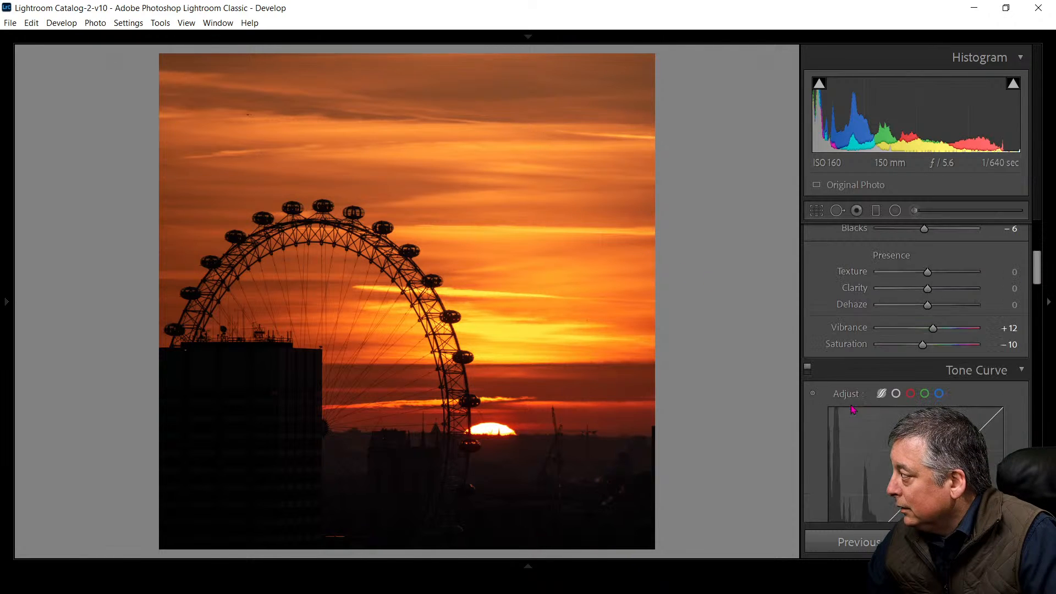
pyautogui.moveTo(933, 330); pyautogui.dragTo(917, 348)
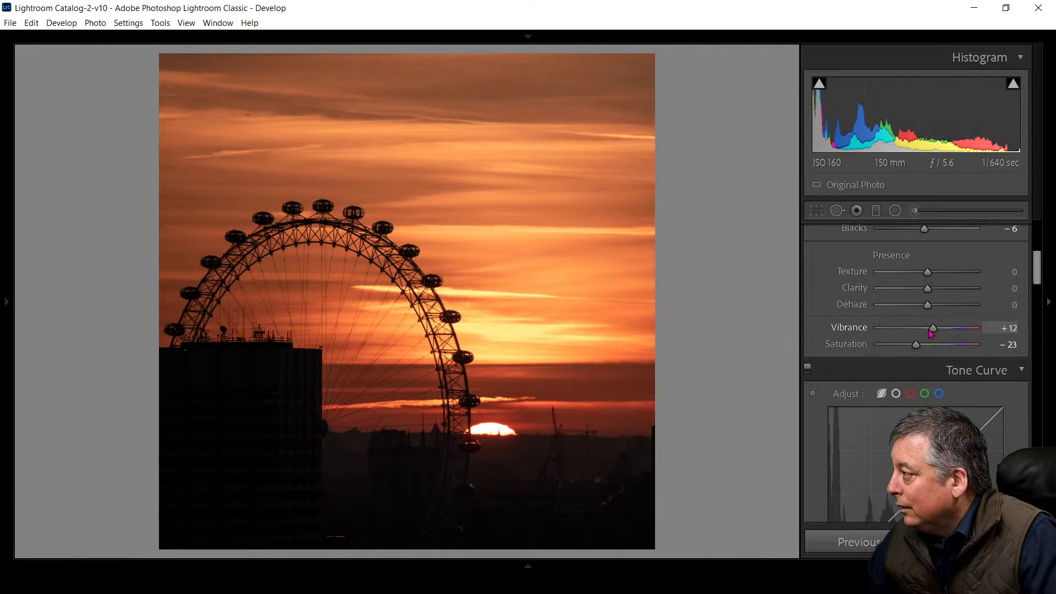
pyautogui.moveTo(921, 352); pyautogui.dragTo(922, 352)
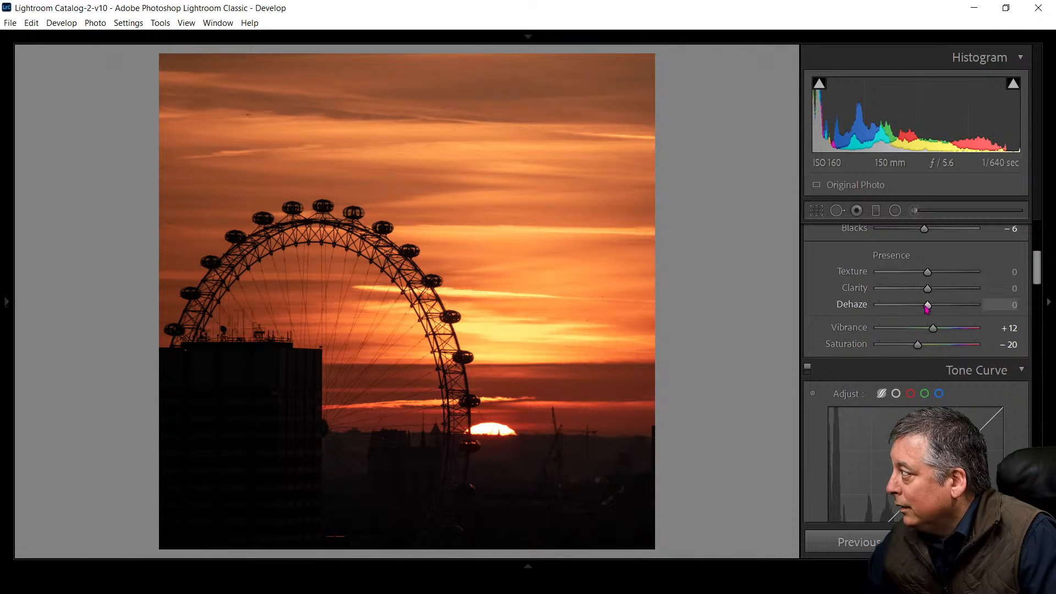
pyautogui.moveTo(942, 309)
pyautogui.mouseDown()
pyautogui.moveTo(955, 309)
pyautogui.moveTo(948, 290)
pyautogui.moveTo(937, 293)
pyautogui.mouseUp()
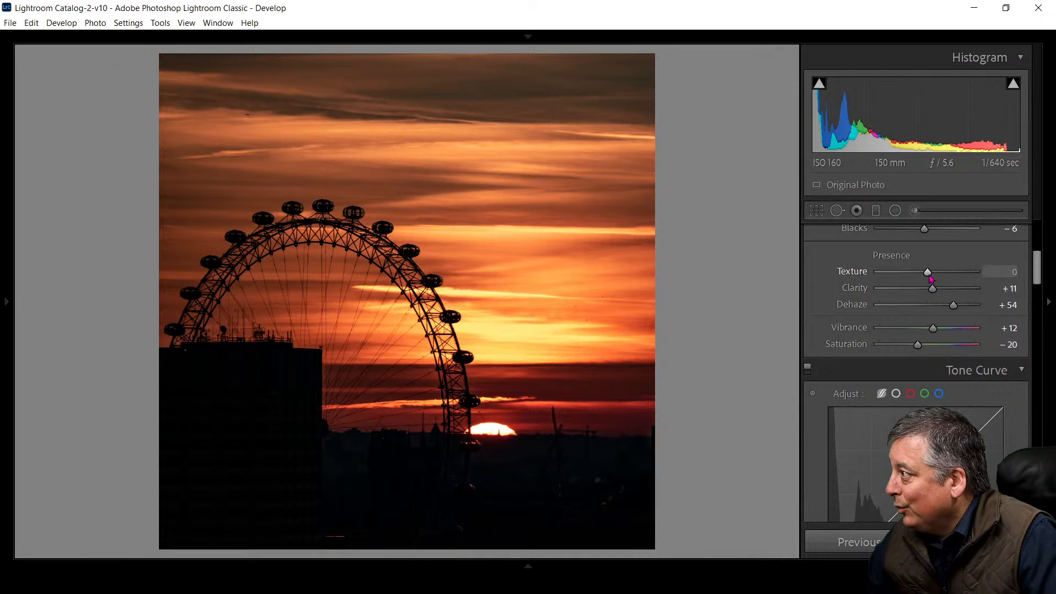
pyautogui.moveTo(927, 273)
pyautogui.mouseDown()
pyautogui.moveTo(944, 279)
pyautogui.moveTo(889, 279)
pyautogui.moveTo(927, 279)
pyautogui.mouseUp()
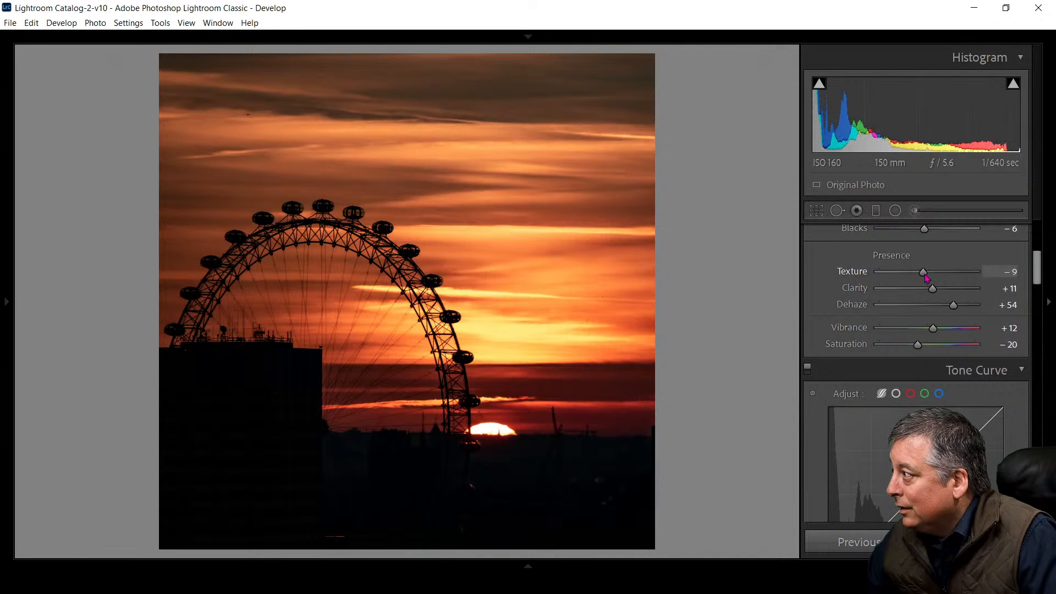
# Set the sharpening Amount to 40 and its Masking to 74, previewing the mask on the photo.
pyautogui.scroll(2, 891, 297)
pyautogui.scroll(-8, 869, 310)
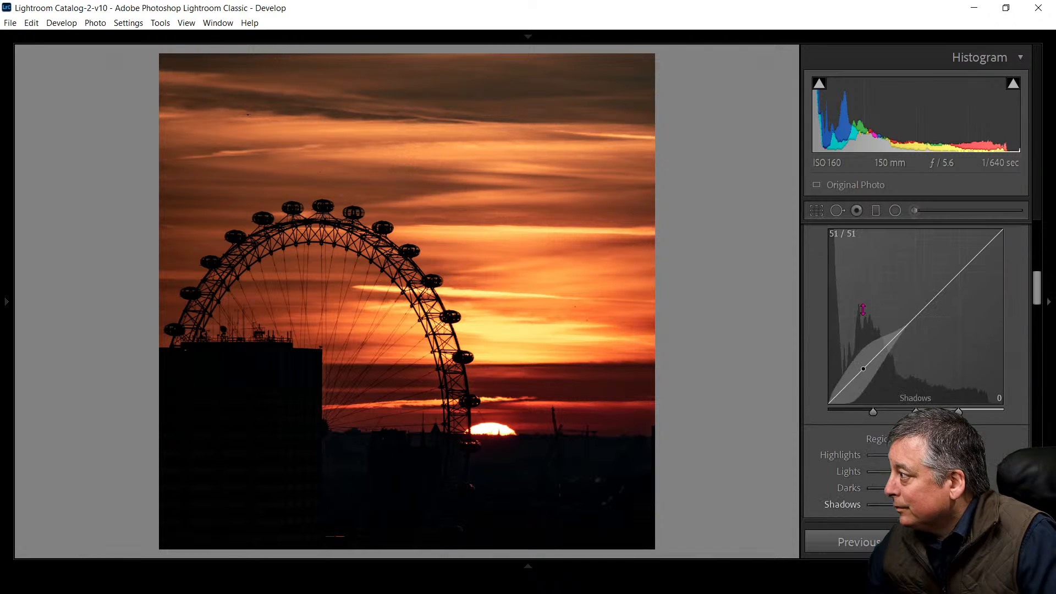
pyautogui.scroll(-10, 864, 315)
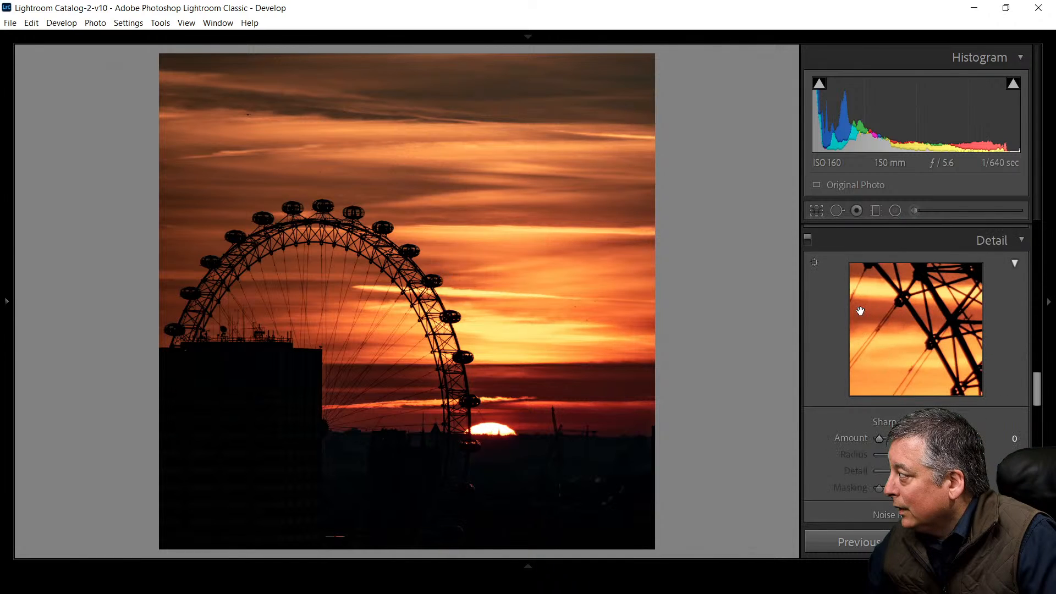
pyautogui.moveTo(879, 350); pyautogui.dragTo(888, 349)
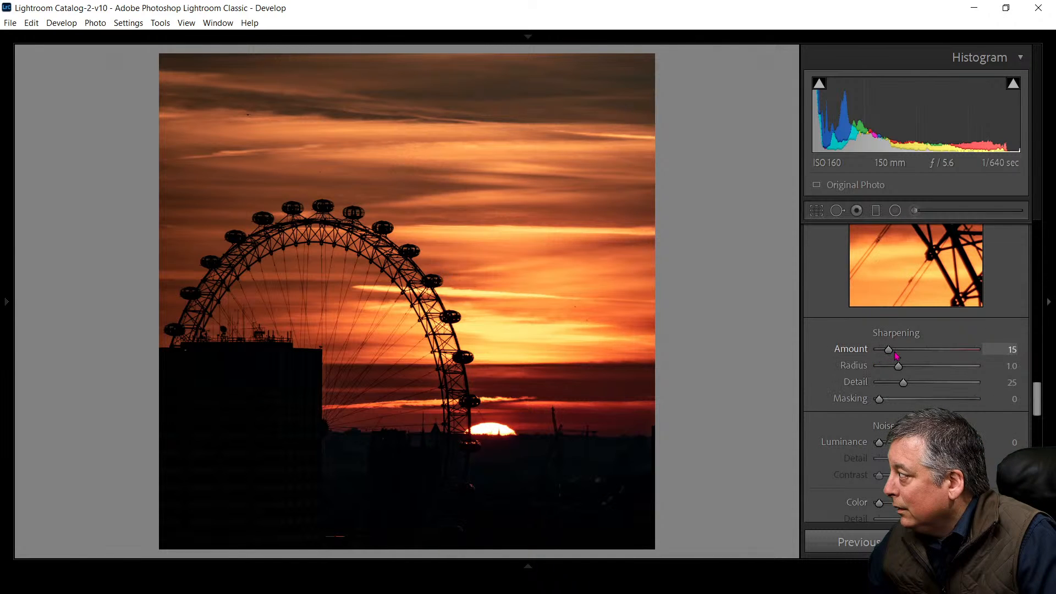
pyautogui.moveTo(879, 398); pyautogui.dragTo(924, 403)
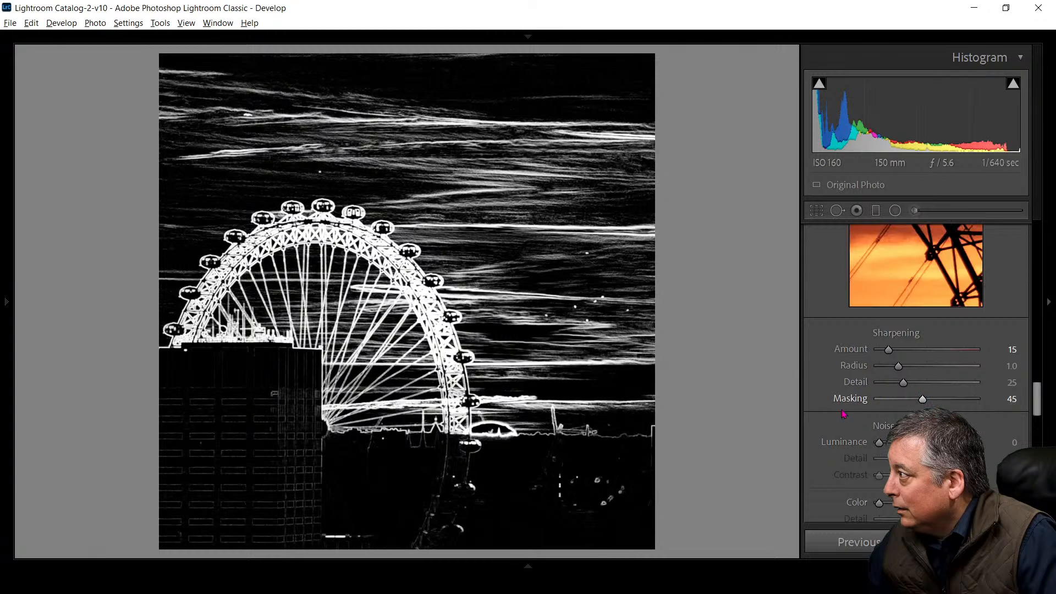
pyautogui.scroll(-4, 847, 413)
pyautogui.scroll(3, 844, 416)
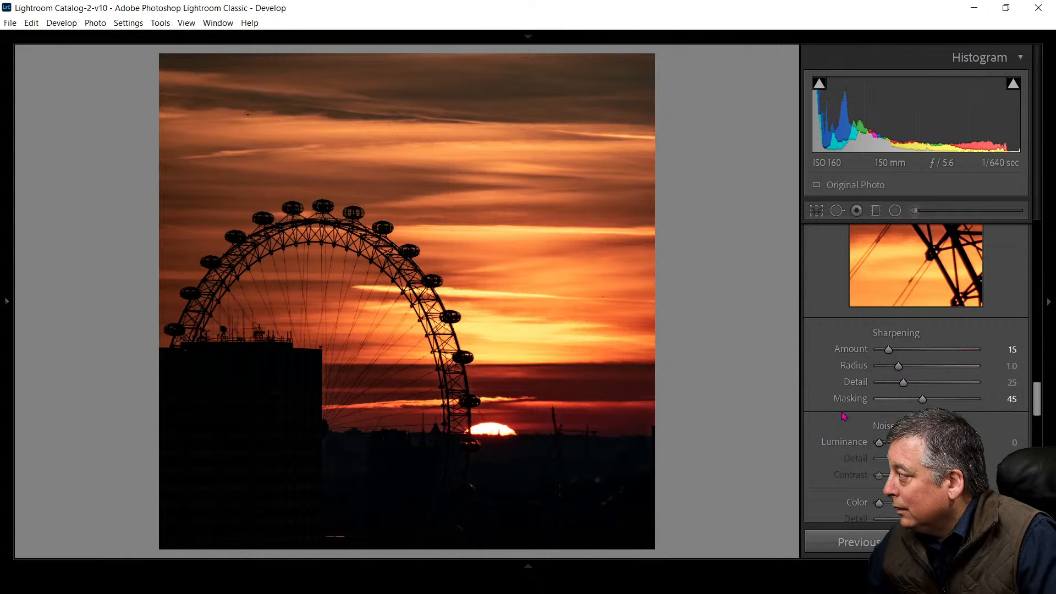
pyautogui.press('alt')
pyautogui.moveTo(926, 403); pyautogui.dragTo(953, 403)
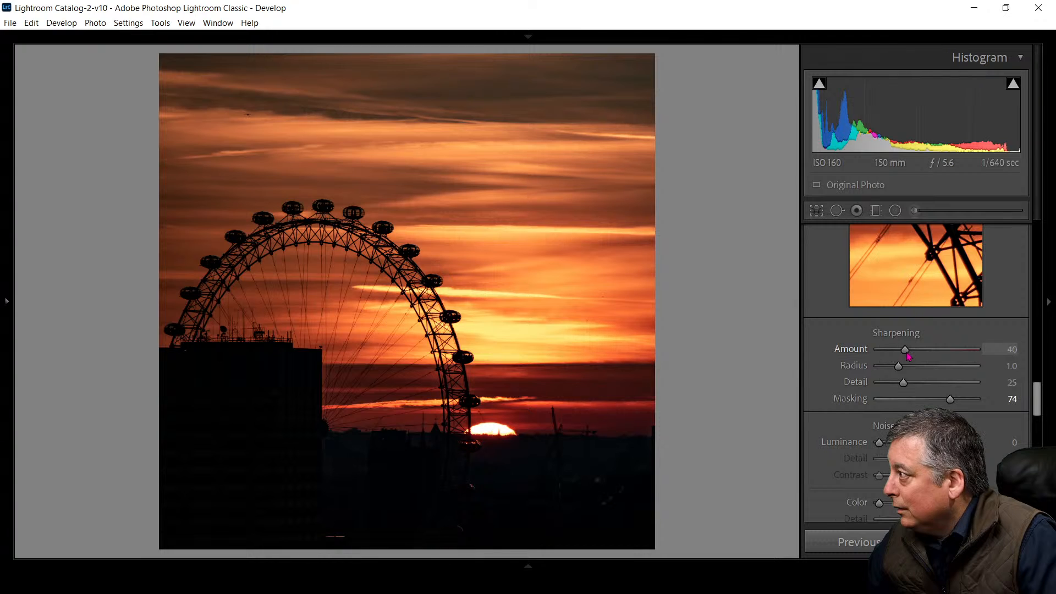
# Review the remaining Develop settings and reduce the Dehaze strength to soften the sunset's contrast.
pyautogui.scroll(-10, 861, 393)
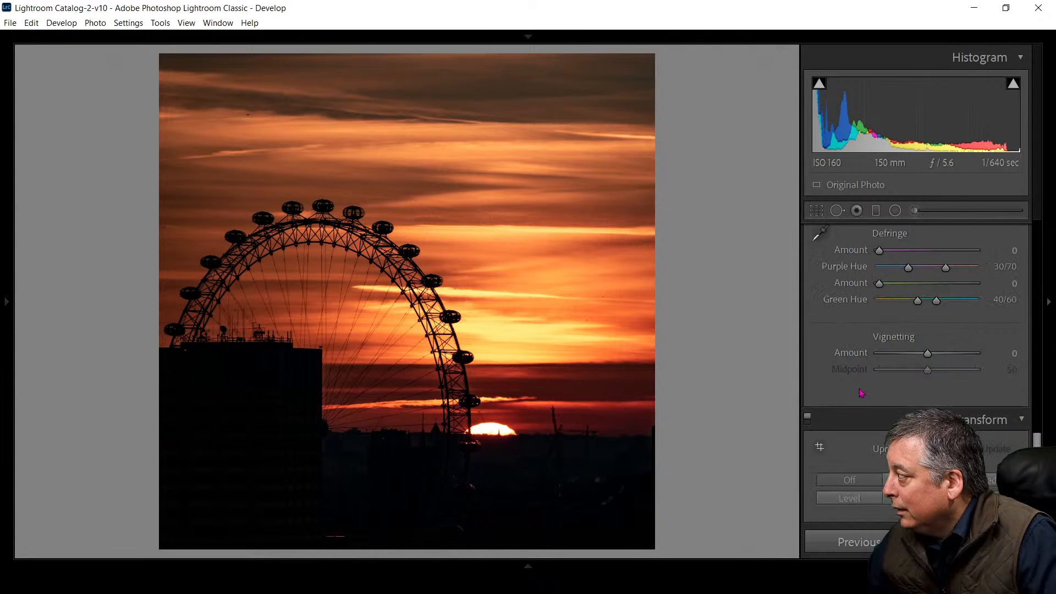
pyautogui.scroll(-3, 861, 392)
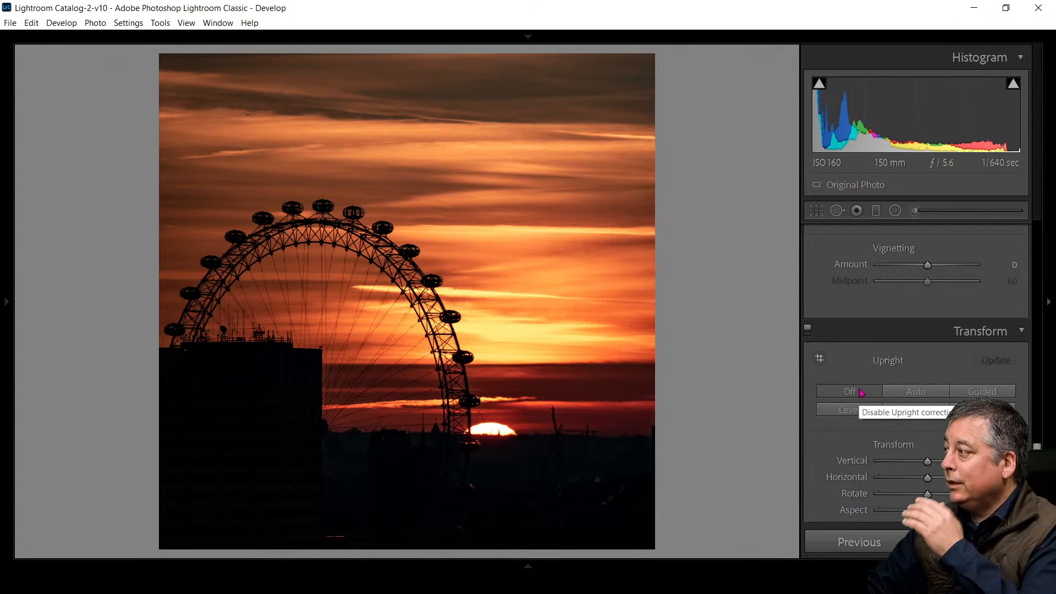
pyautogui.scroll(20, 861, 392)
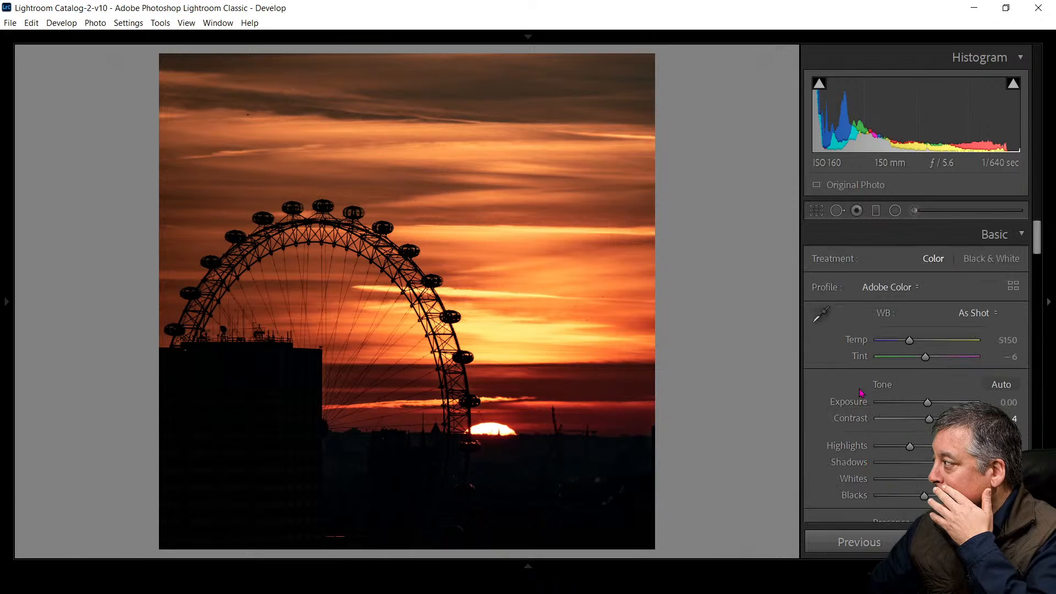
pyautogui.scroll(-2, 861, 393)
pyautogui.scroll(-2, 861, 393)
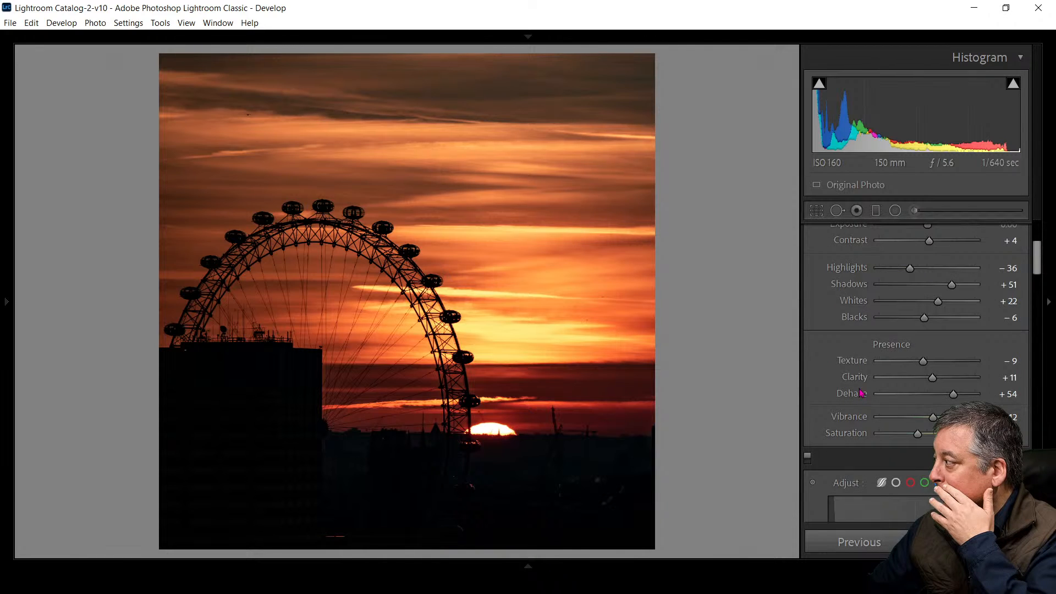
pyautogui.scroll(2, 861, 393)
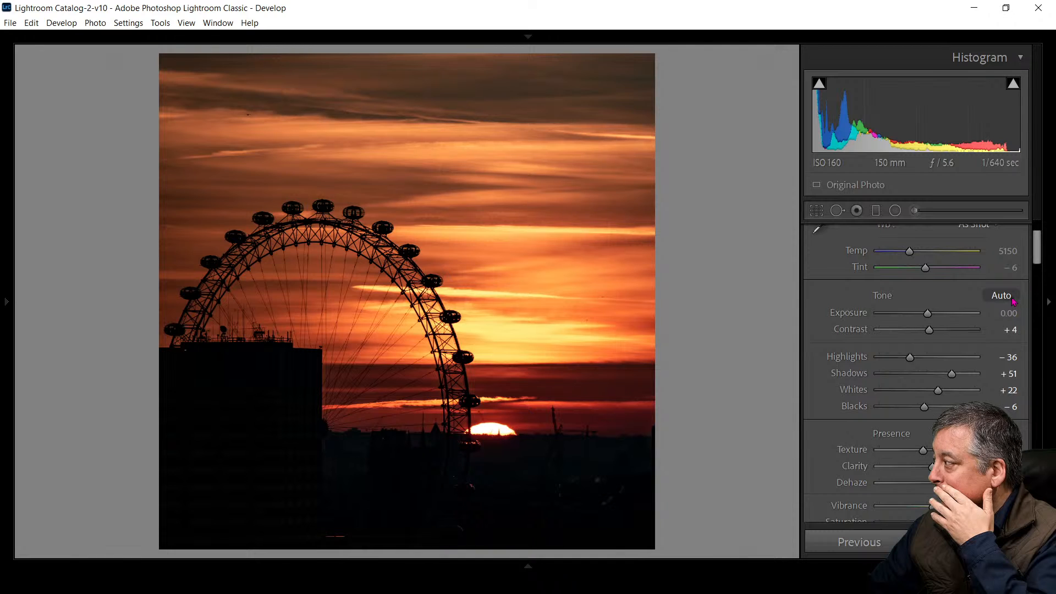
pyautogui.moveTo(954, 483); pyautogui.dragTo(943, 483)
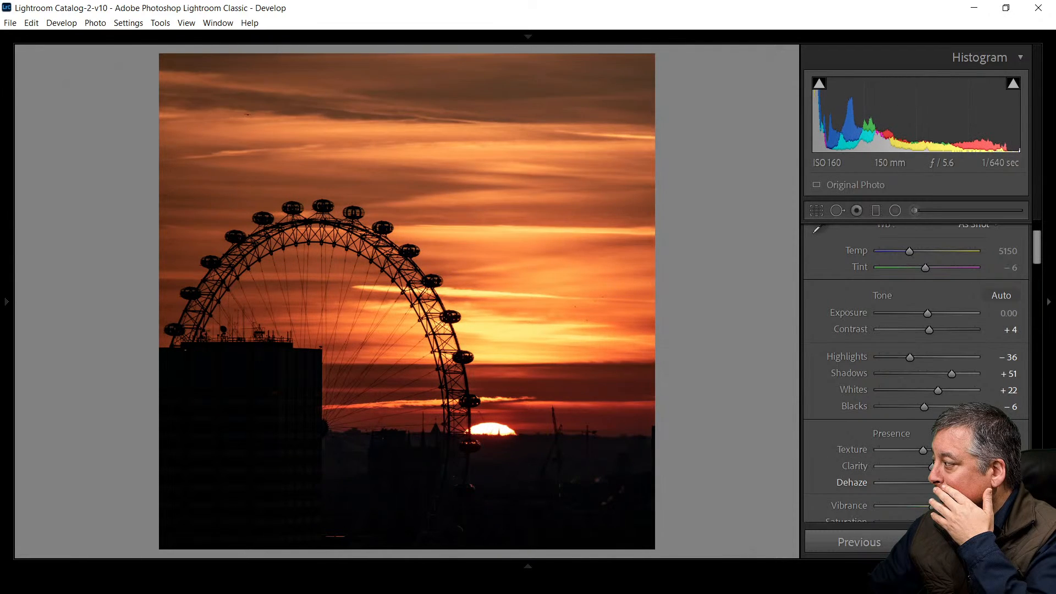
# Set Vibrance to +10 and Saturation to -13 on the sunset and reset Dehaze to 0.
pyautogui.scroll(-2, 916, 357)
pyautogui.moveTo(919, 438); pyautogui.dragTo(928, 437)
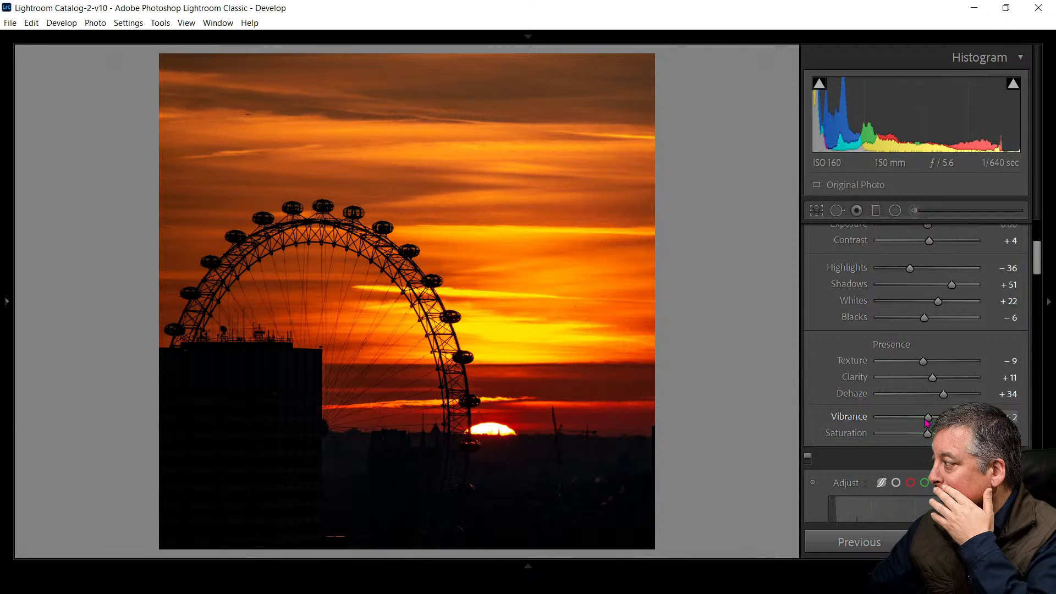
pyautogui.moveTo(927, 433)
pyautogui.mouseDown()
pyautogui.moveTo(931, 421)
pyautogui.moveTo(924, 439)
pyautogui.mouseUp()
pyautogui.doubleClick(943, 394)
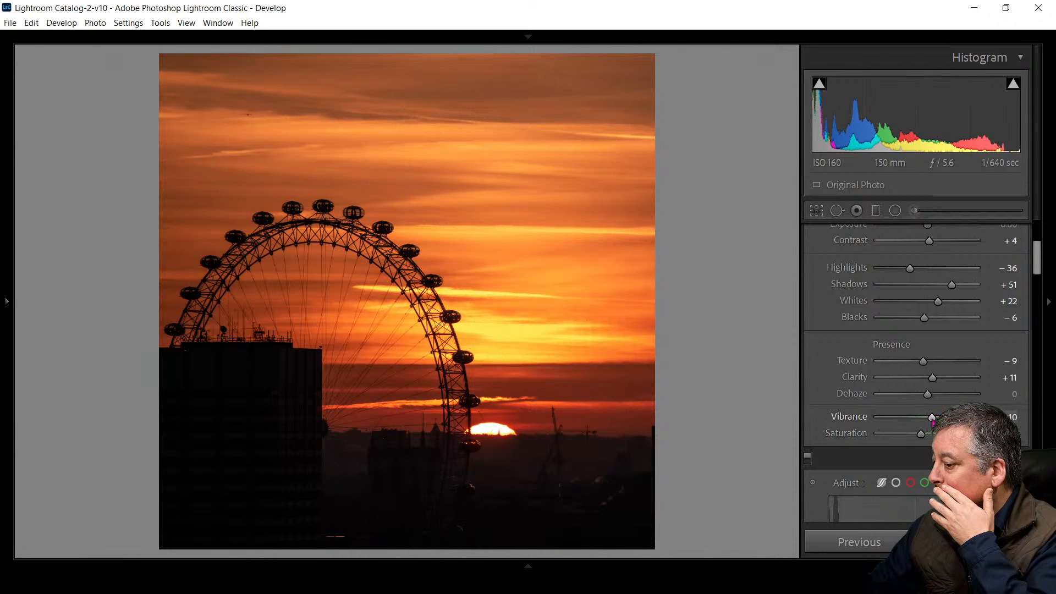
# Fit the Lightroom window beside the live chat and set Blacks to -30, Shadows to +47, Whites to +14 and Highlights to -50.
pyautogui.click(1005, 8)
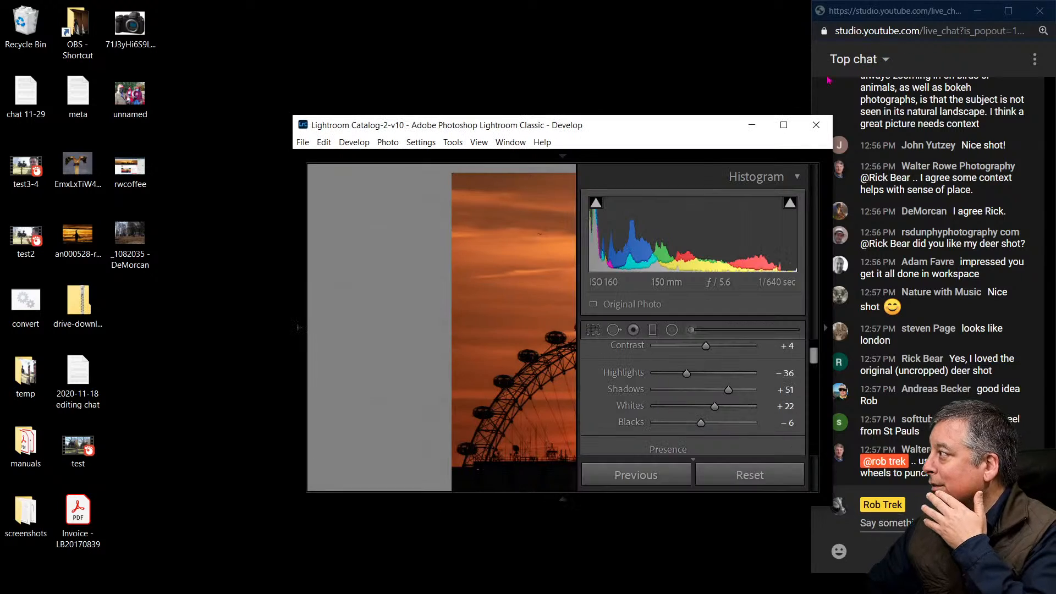
pyautogui.moveTo(713, 131); pyautogui.dragTo(1, 29)
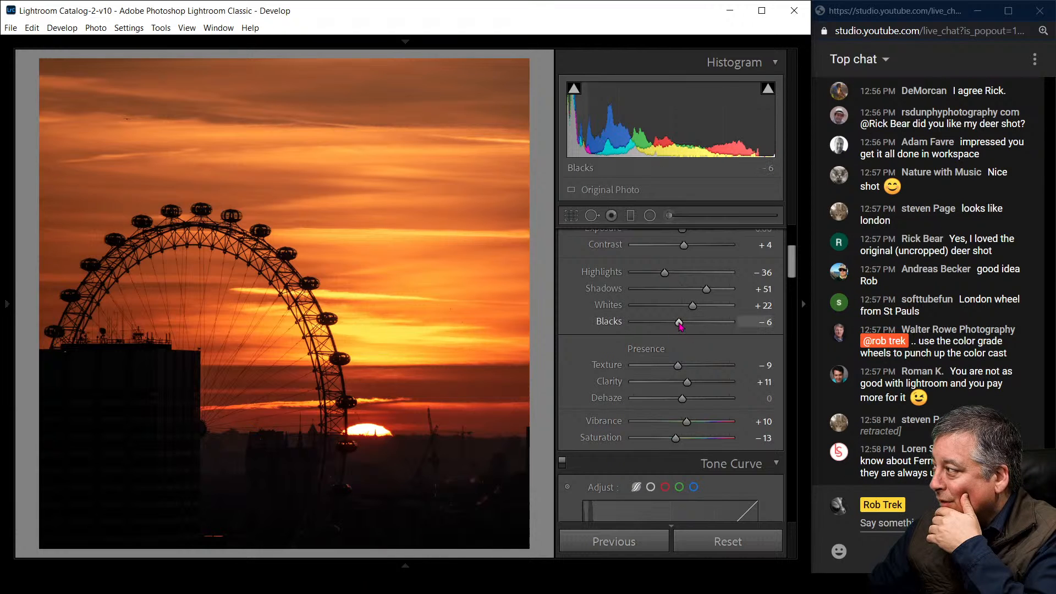
pyautogui.moveTo(678, 322)
pyautogui.mouseDown()
pyautogui.moveTo(648, 325)
pyautogui.moveTo(667, 324)
pyautogui.mouseUp()
pyautogui.moveTo(706, 289); pyautogui.dragTo(659, 273)
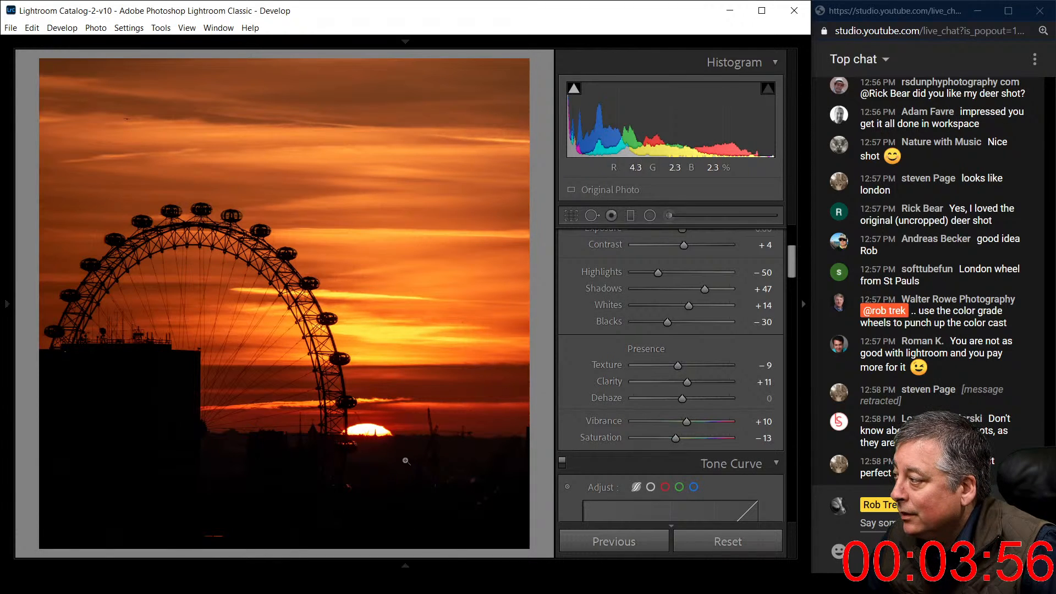
# Start an adjustment brush with all effects reset and Highlights at 100, and paint the wheel's gondolas nearest the sun.
pyautogui.click(669, 216)
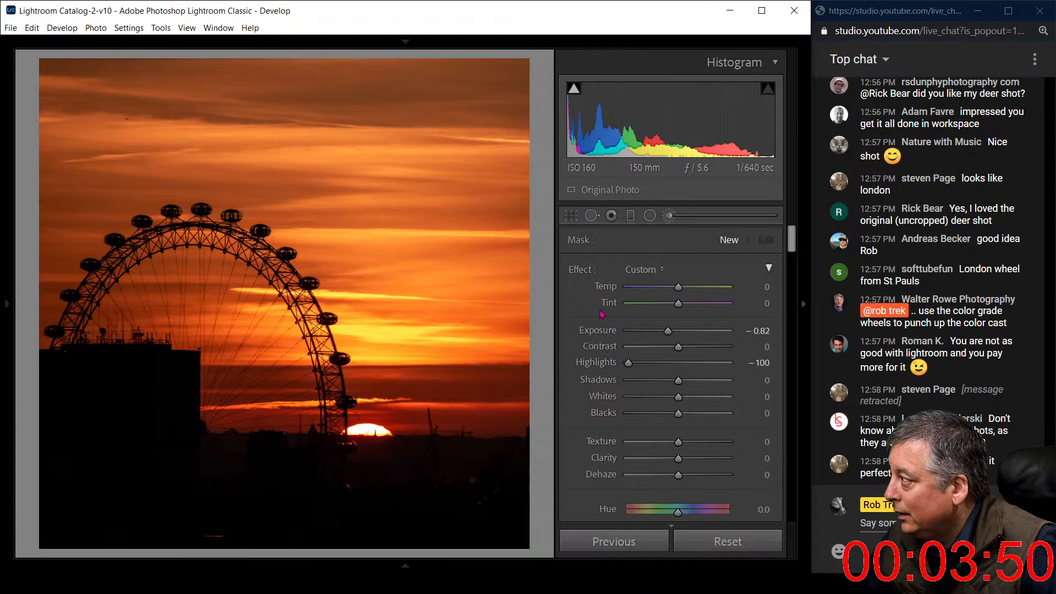
pyautogui.doubleClick(578, 270)
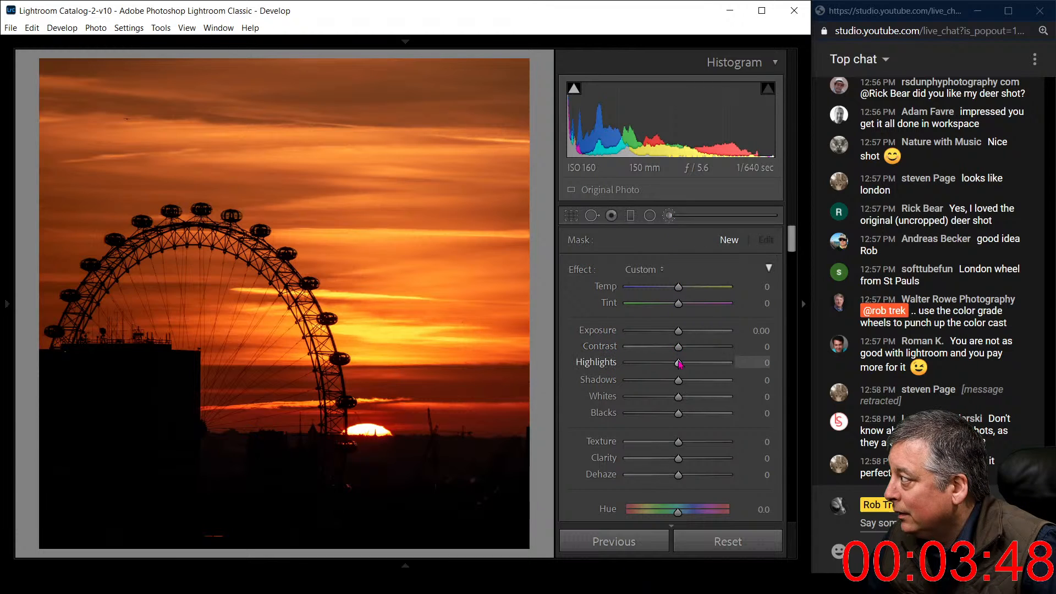
pyautogui.moveTo(678, 362); pyautogui.dragTo(728, 362)
pyautogui.scroll(-10, 332, 375)
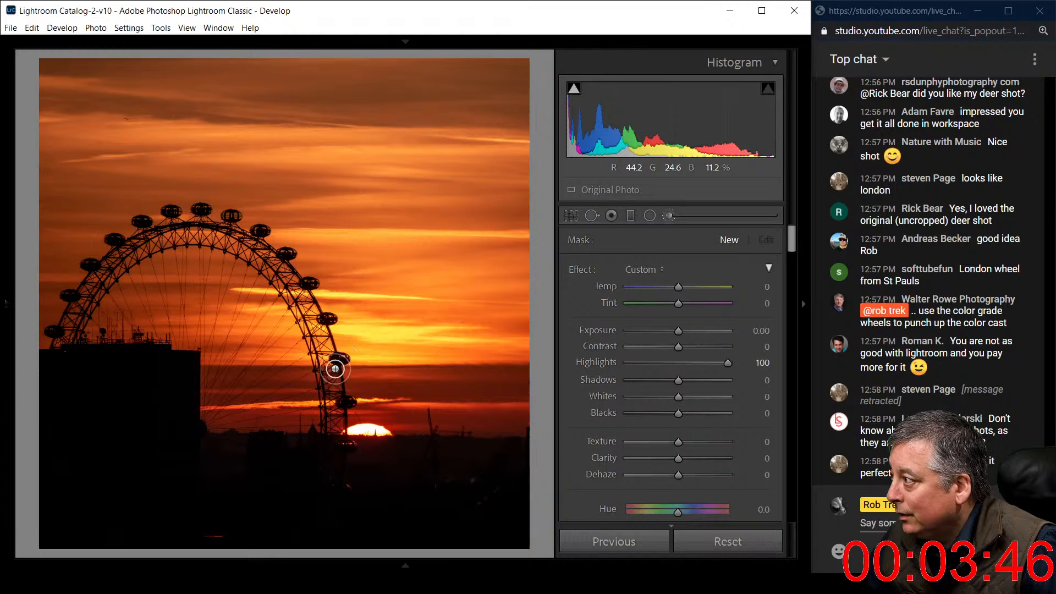
pyautogui.moveTo(344, 357)
pyautogui.mouseDown()
pyautogui.moveTo(335, 400)
pyautogui.moveTo(349, 401)
pyautogui.moveTo(347, 452)
pyautogui.mouseUp()
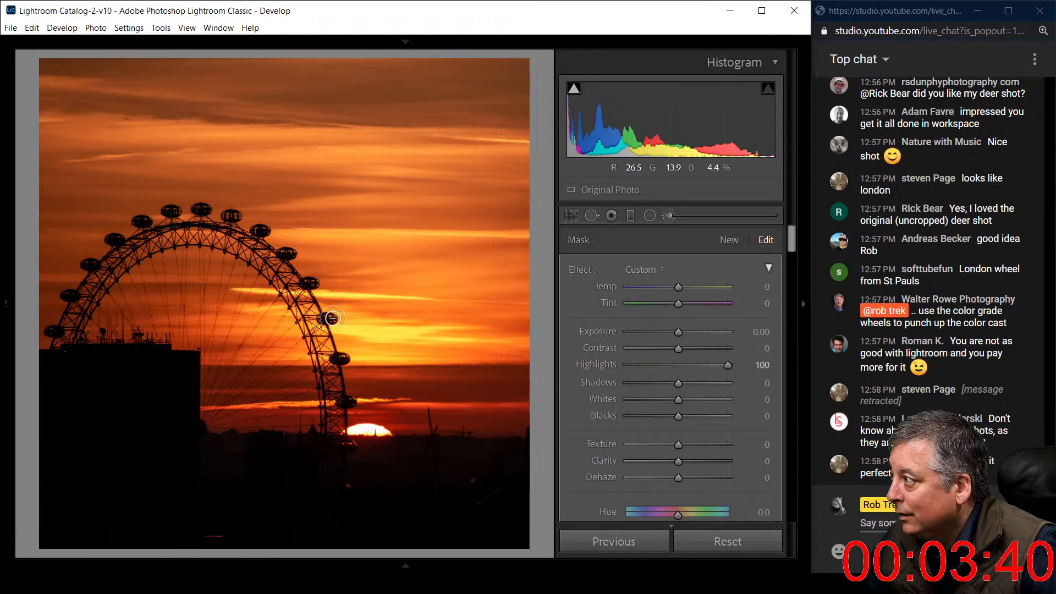
# Set the brushed gondolas' Exposure to 2.59, Temp to 100, Tint to -3, Contrast to 59 and Shadows to 15.
pyautogui.moveTo(682, 335); pyautogui.dragTo(709, 336)
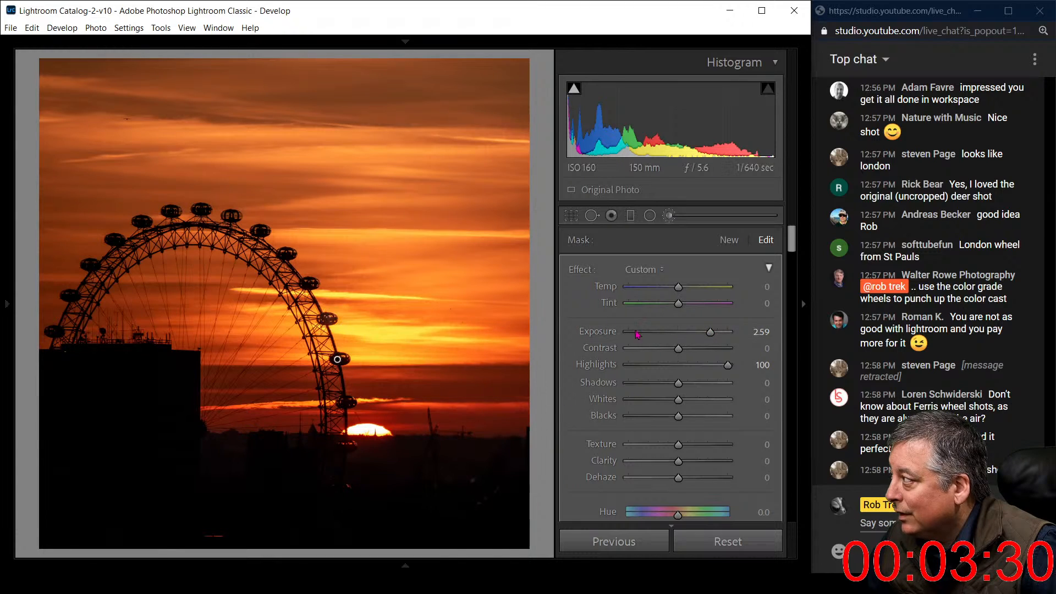
pyautogui.moveTo(678, 286); pyautogui.dragTo(683, 310)
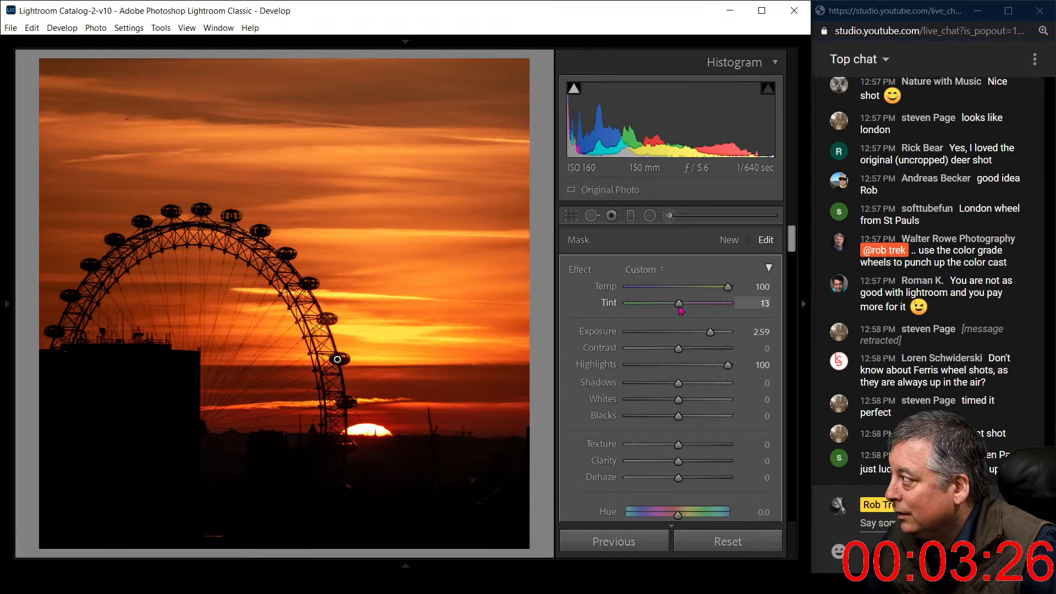
pyautogui.moveTo(680, 353); pyautogui.dragTo(710, 359)
pyautogui.moveTo(680, 393)
pyautogui.mouseDown()
pyautogui.moveTo(725, 393)
pyautogui.moveTo(685, 391)
pyautogui.mouseUp()
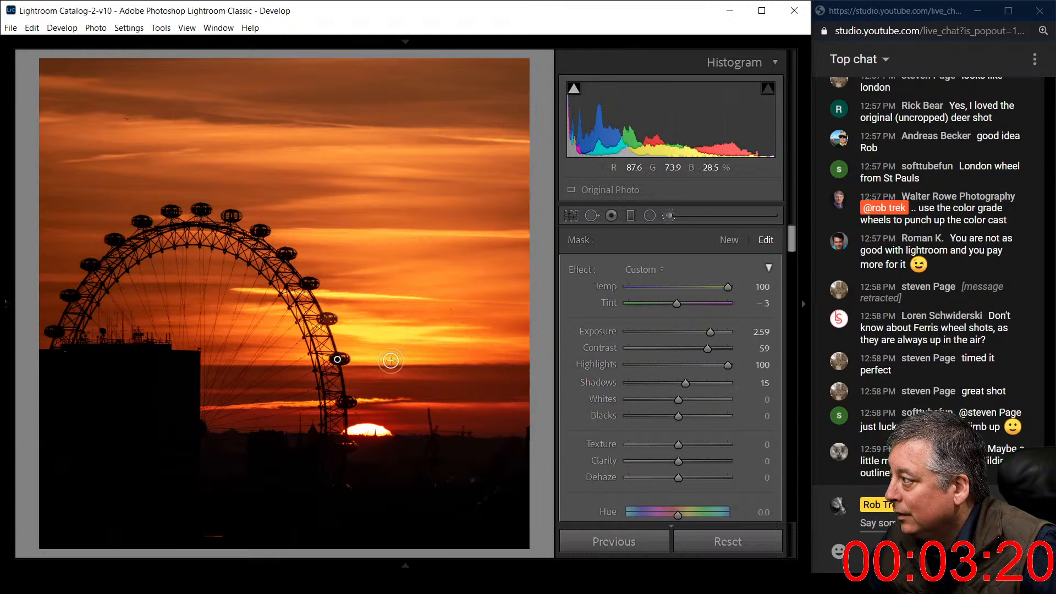
# Set the brush Flow to 62, paint the two lower gondolas beside the sun and finish the brush adjustment.
pyautogui.scroll(-5, 682, 473)
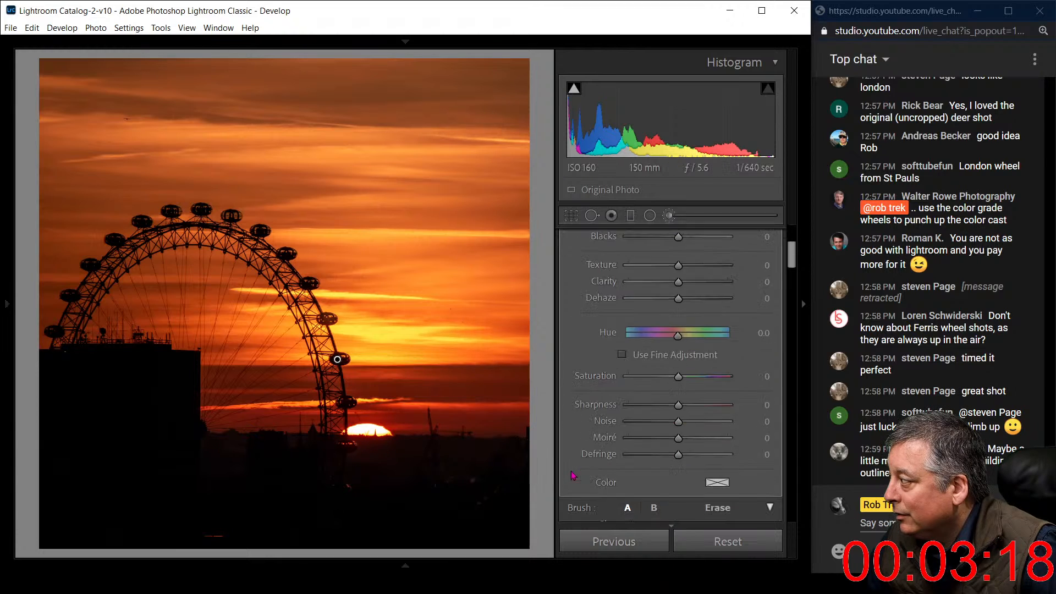
pyautogui.moveTo(681, 471); pyautogui.dragTo(693, 472)
pyautogui.moveTo(348, 401); pyautogui.dragTo(345, 402)
pyautogui.moveTo(352, 444); pyautogui.dragTo(354, 440)
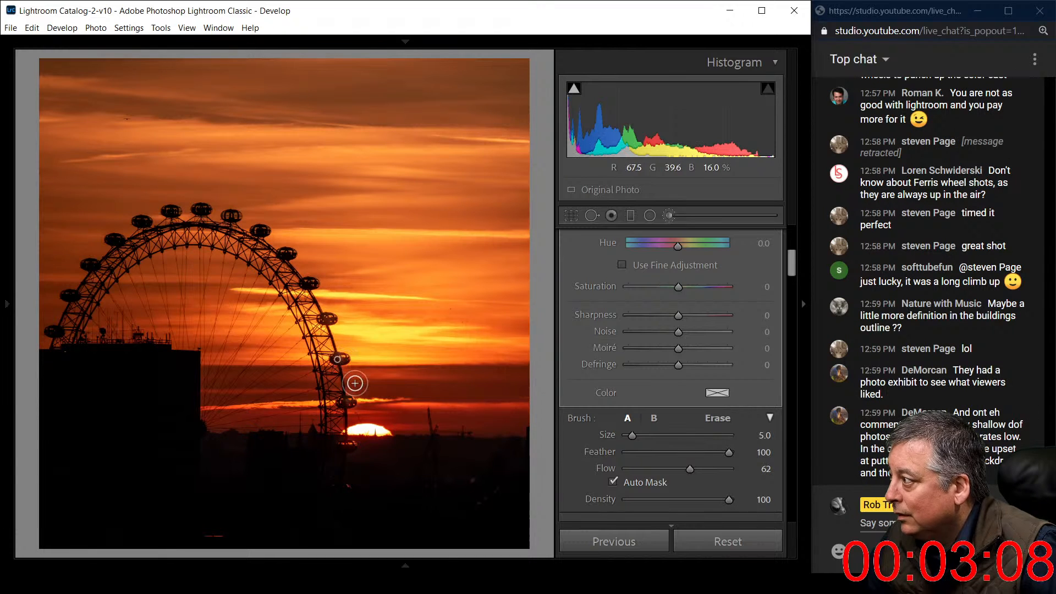
pyautogui.click(669, 216)
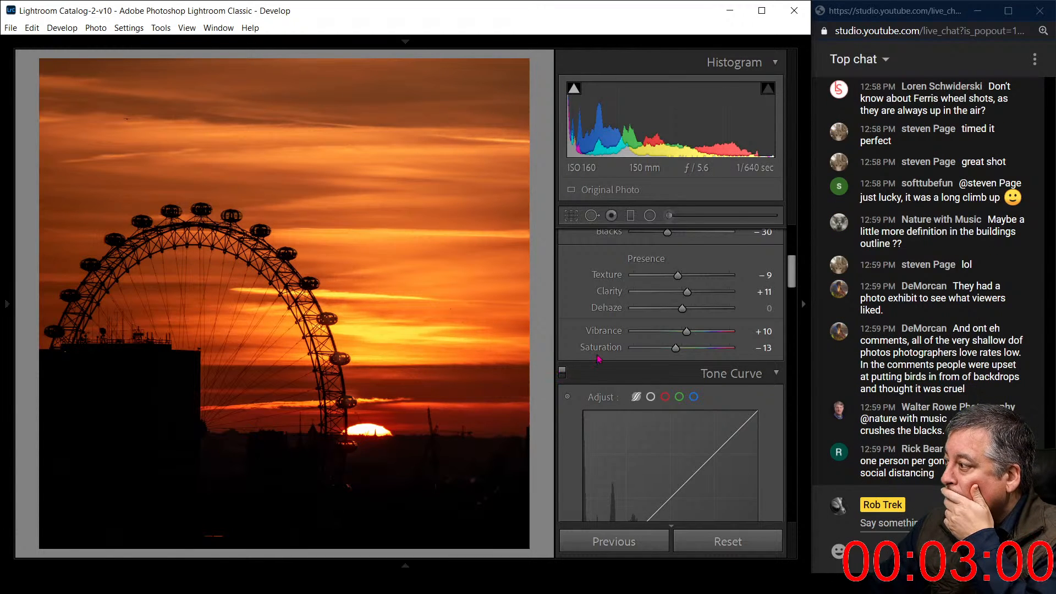
# Try a 4 x 3 crop of the Ferris wheel sunset, enlarging the frame slightly.
pyautogui.scroll(-2, 598, 357)
pyautogui.scroll(5, 598, 358)
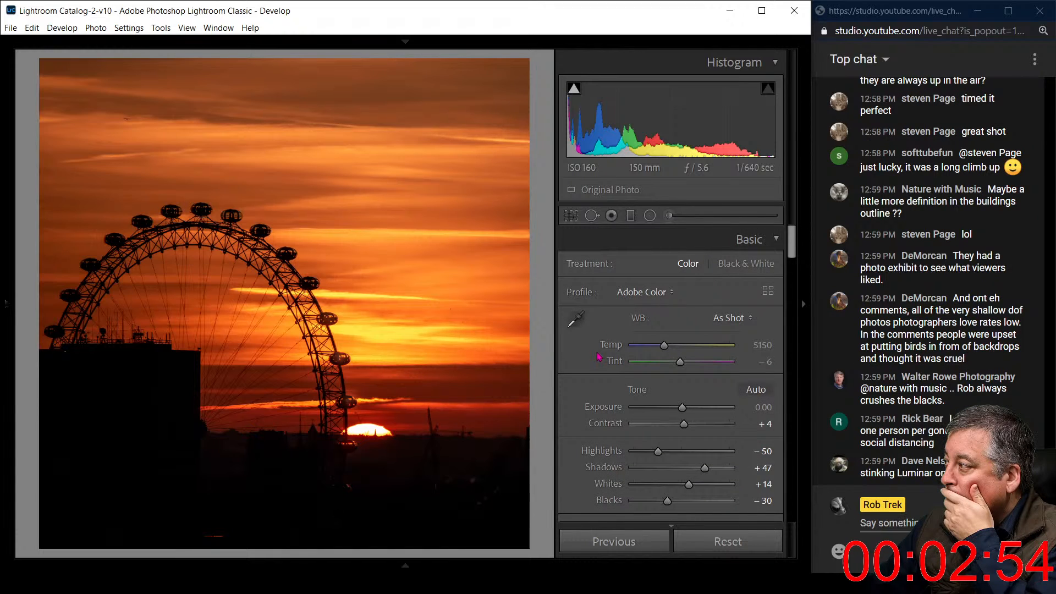
pyautogui.click(570, 216)
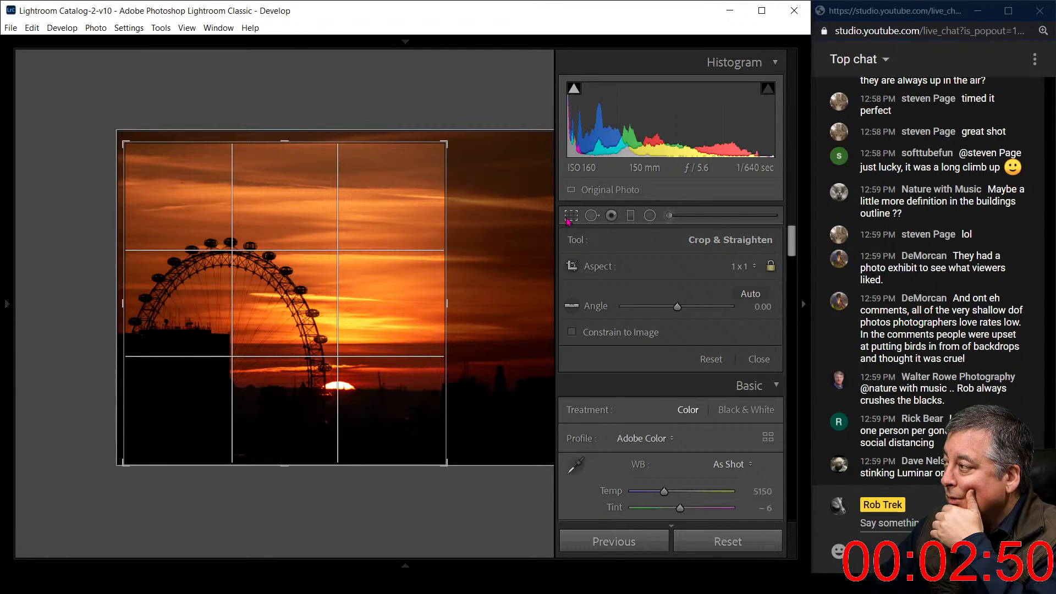
pyautogui.click(715, 267)
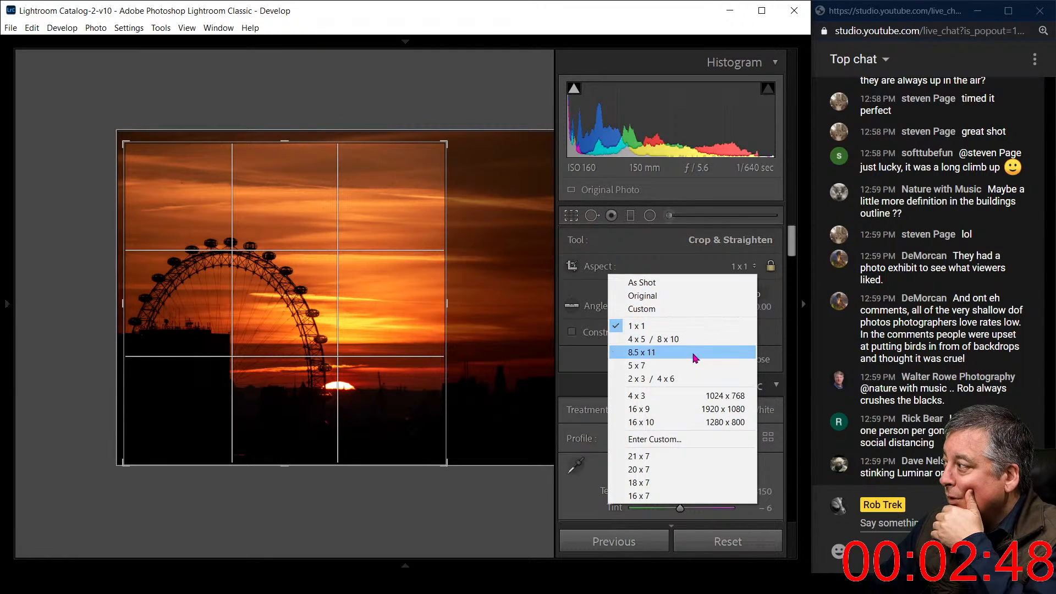
pyautogui.click(696, 396)
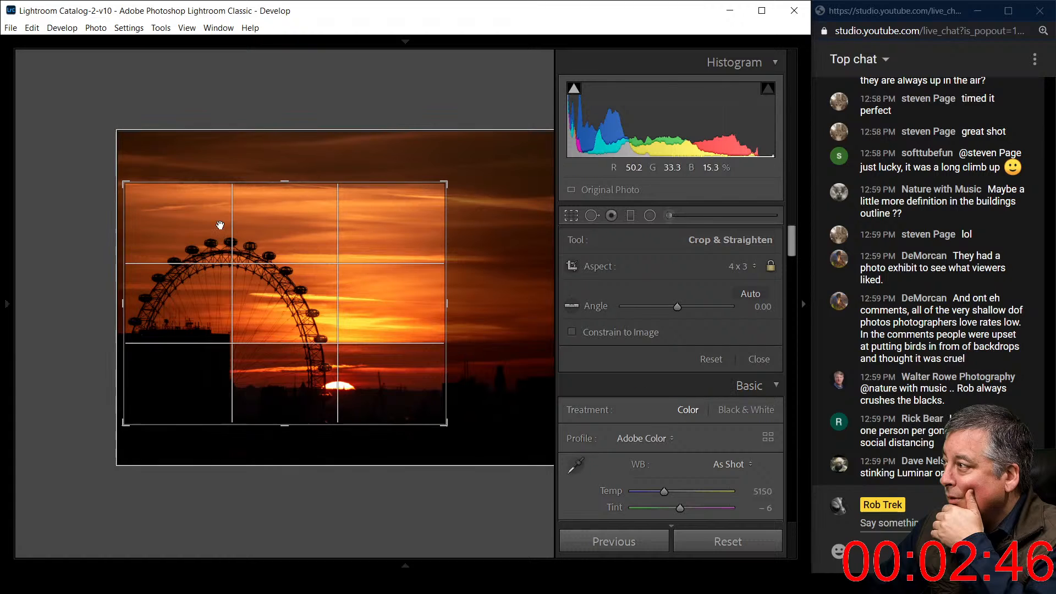
pyautogui.moveTo(284, 182); pyautogui.dragTo(284, 169)
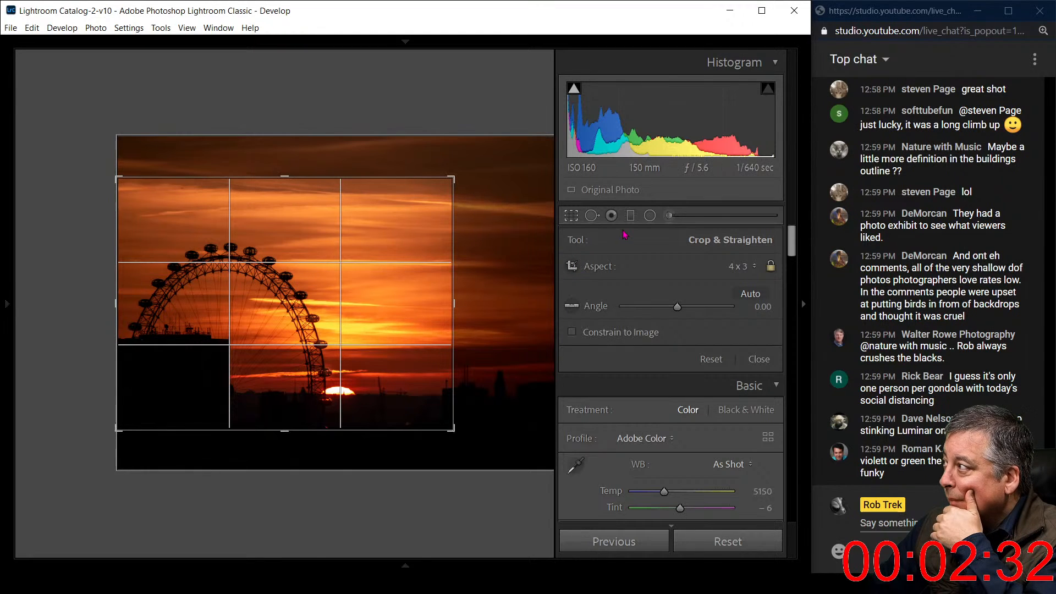
pyautogui.click(573, 215)
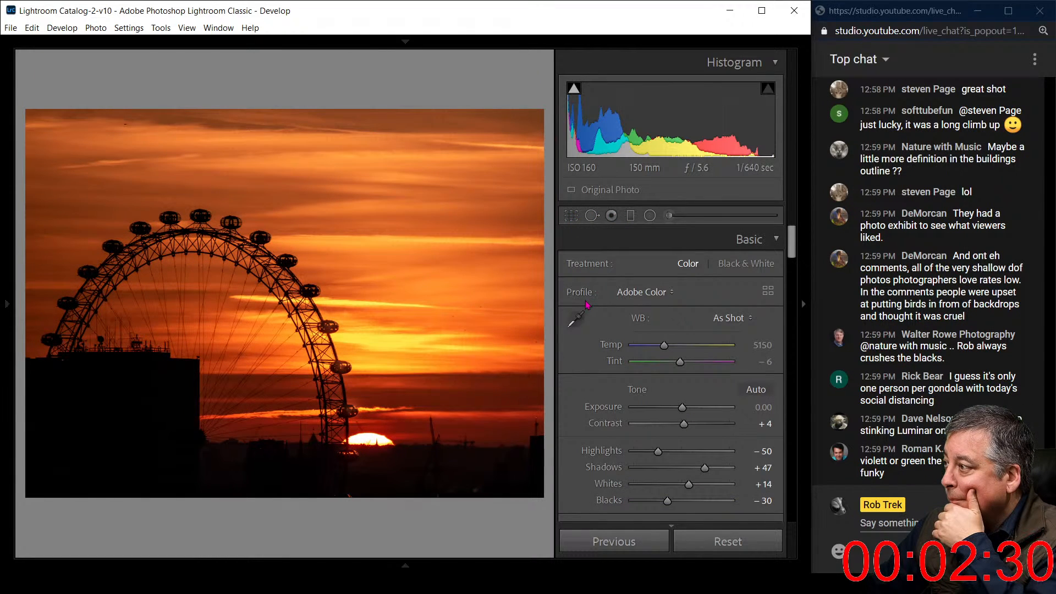
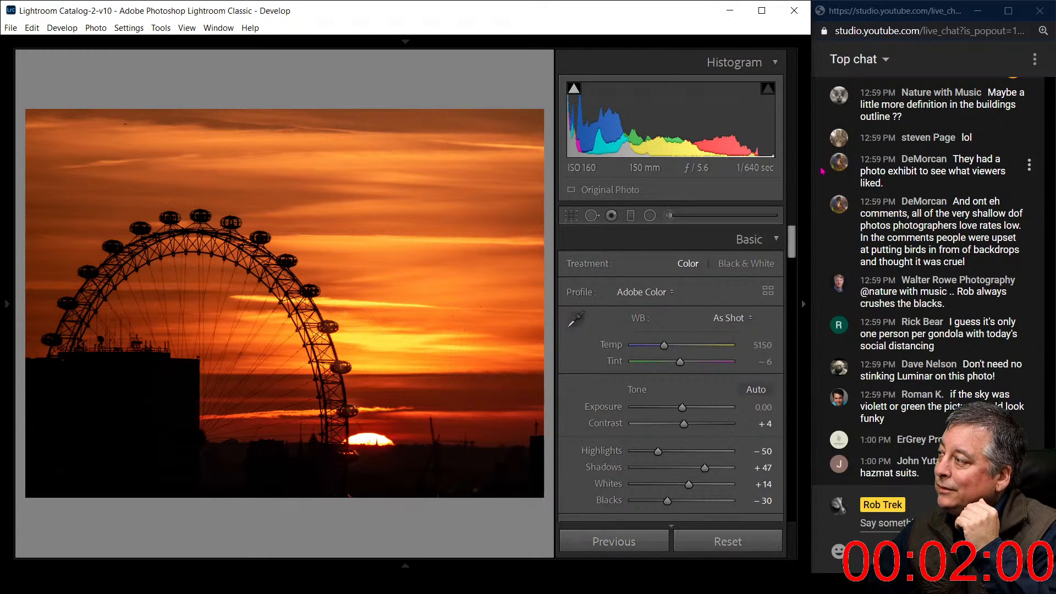
# Recheck the crop frame and undo the 4 x 3 crop changes to restore the 1 x 1 square.
pyautogui.click(581, 224)
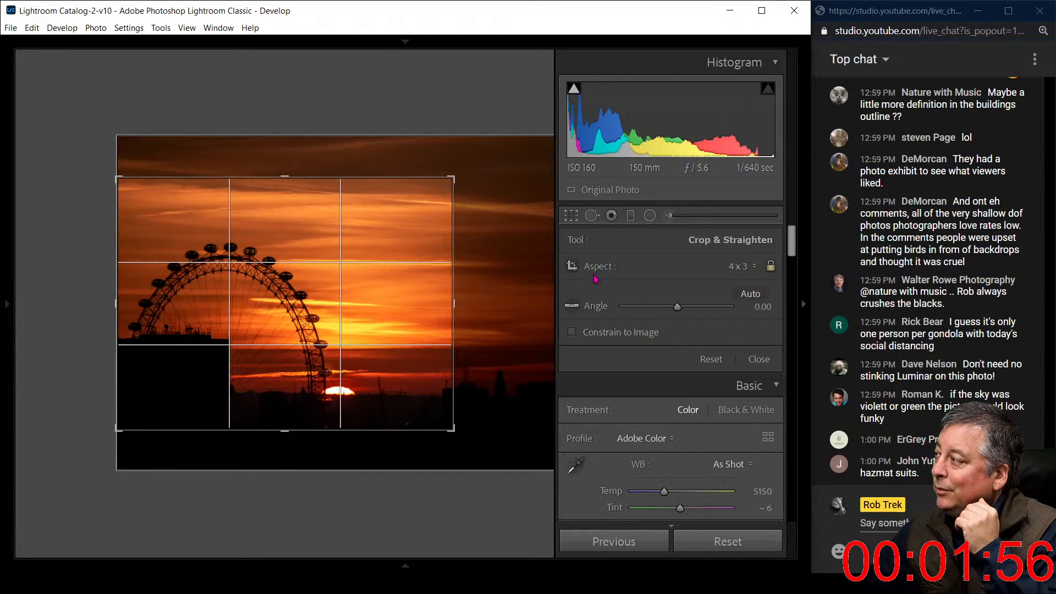
pyautogui.click(579, 223)
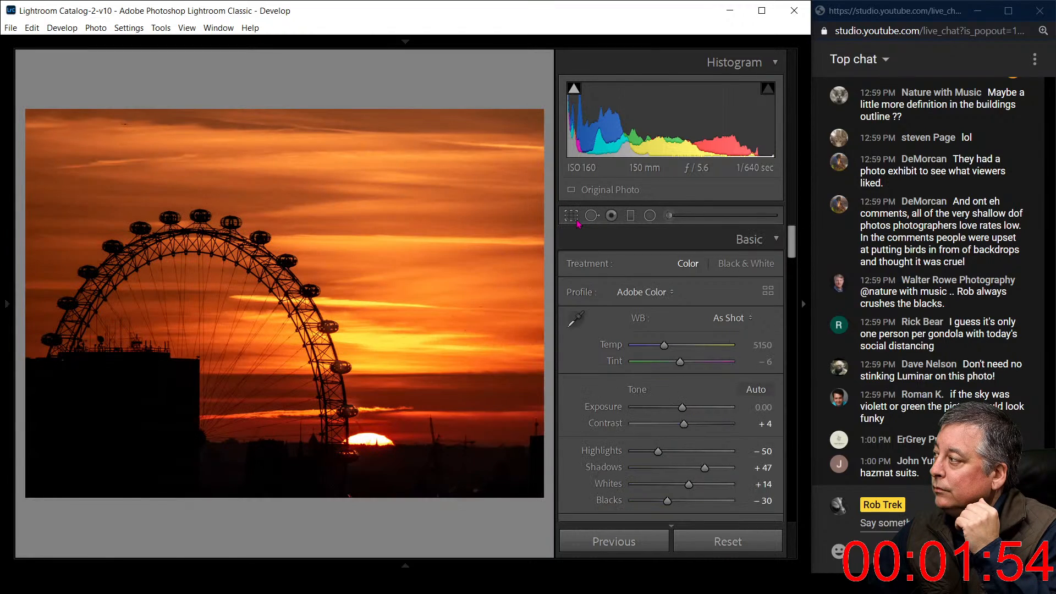
pyautogui.hotkey('ctrl', 'z')
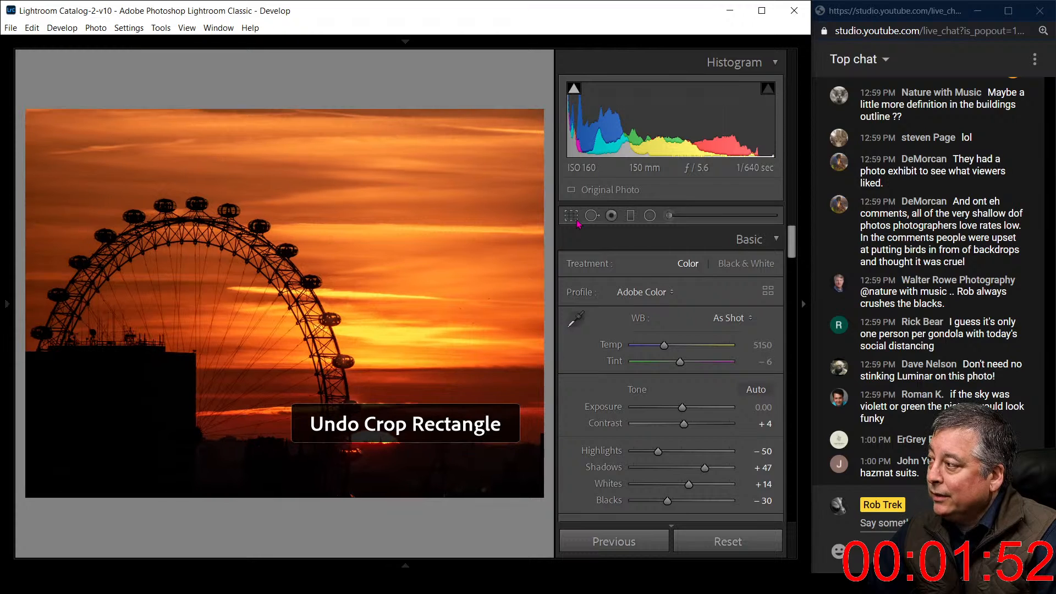
pyautogui.hotkey('ctrl', 'z')
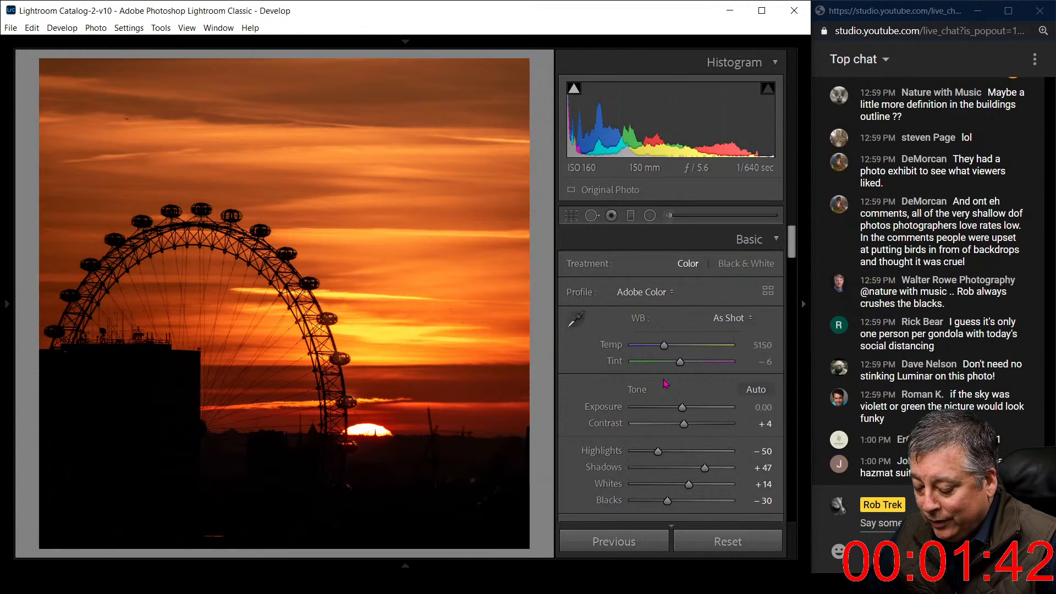
# Create a virtual copy of the edited sunset and reset all Develop settings and the crop on the copy.
pyautogui.rightClick(250, 358)
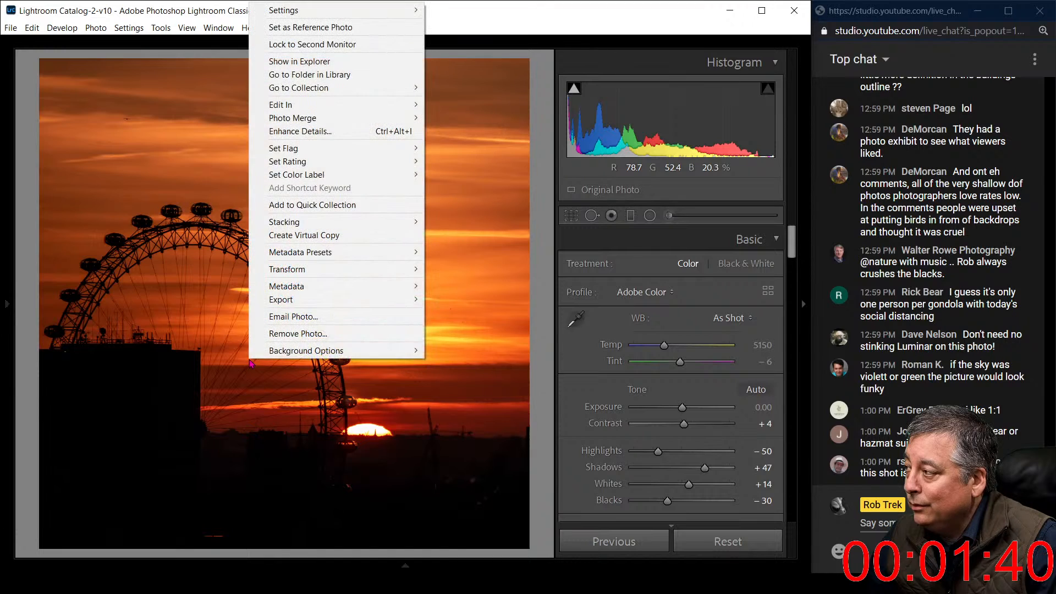
pyautogui.moveTo(321, 289)
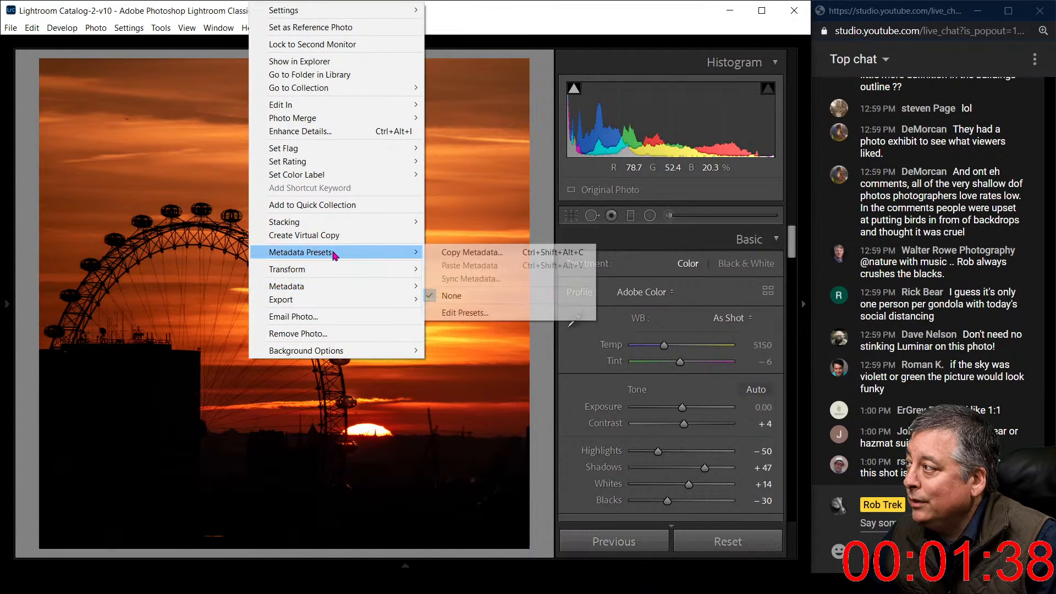
pyautogui.click(338, 235)
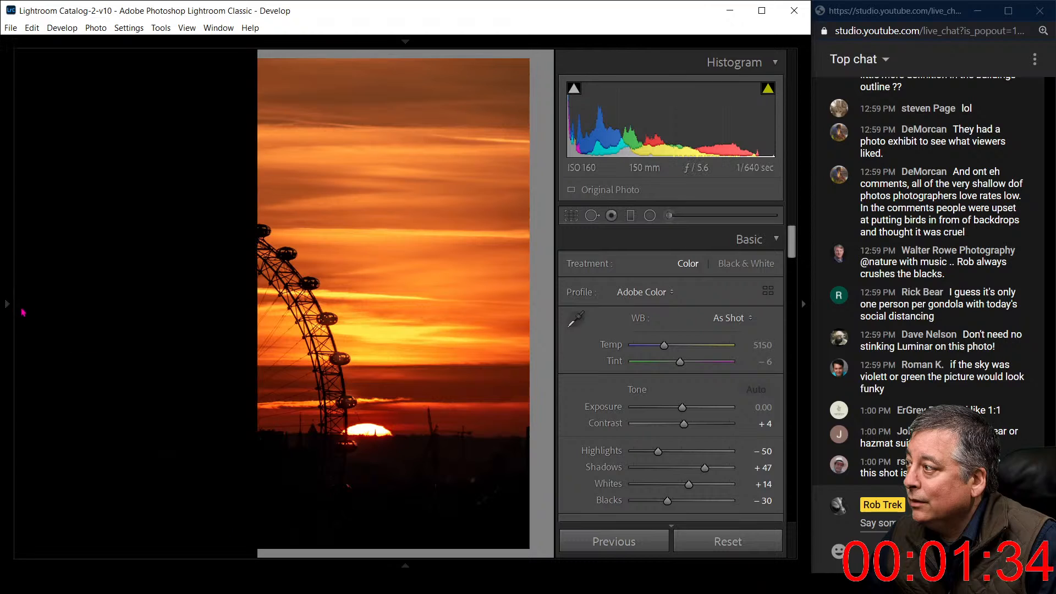
pyautogui.rightClick(273, 357)
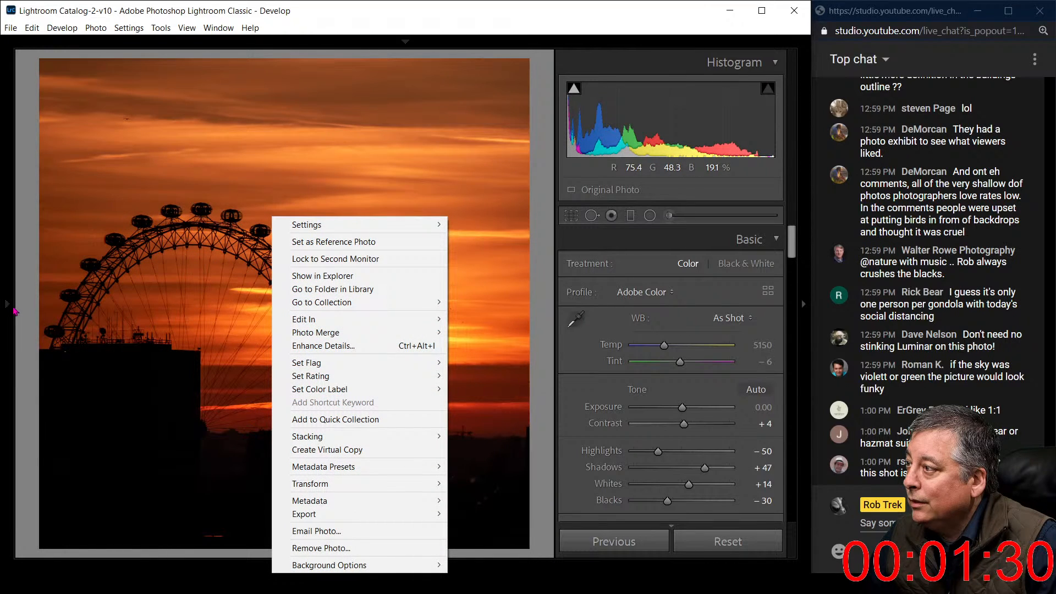
pyautogui.click(735, 541)
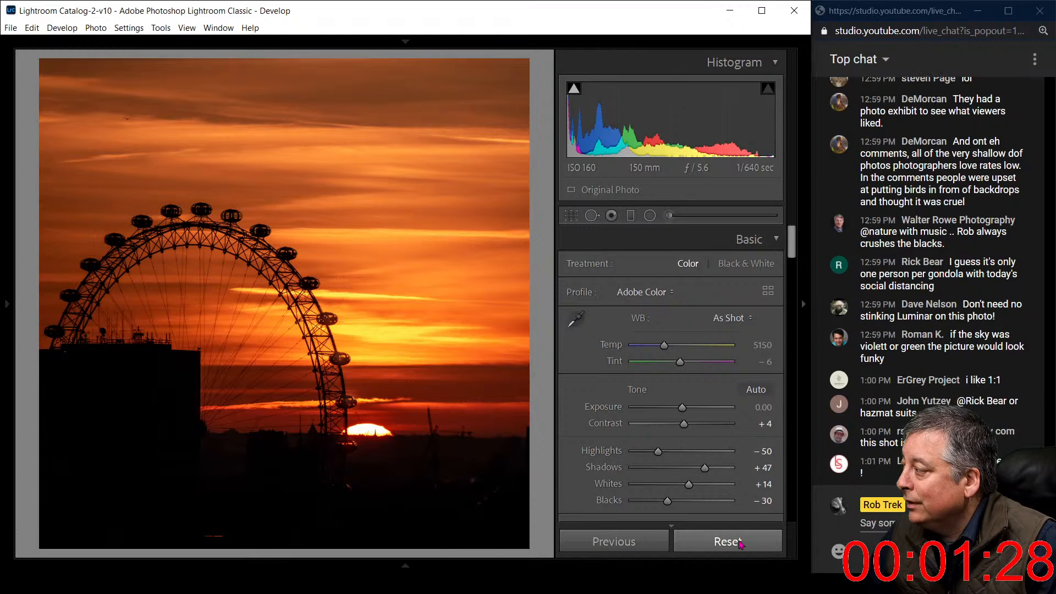
pyautogui.click(740, 542)
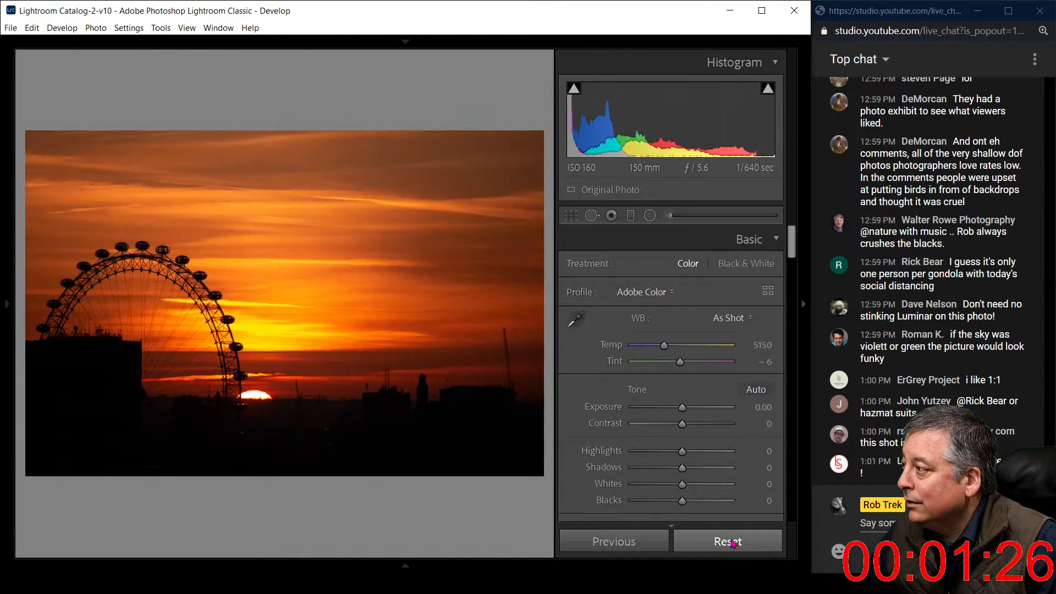
# Compare the reset sunset side by side with the square-cropped edit in the Library, with the navigator and folders shown.
pyautogui.press('F7')
pyautogui.press('g')
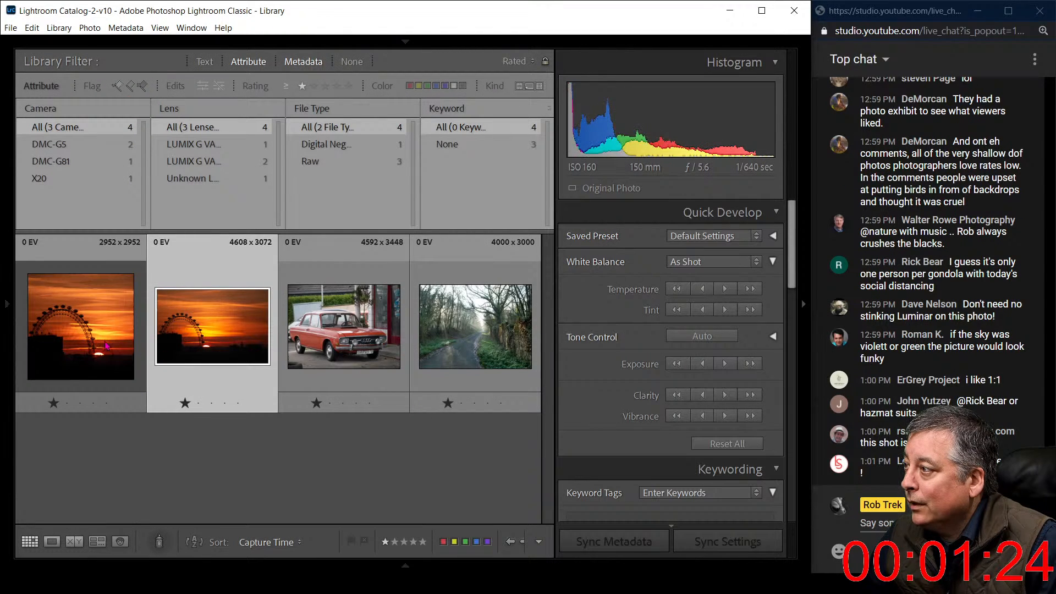
pyautogui.press('c')
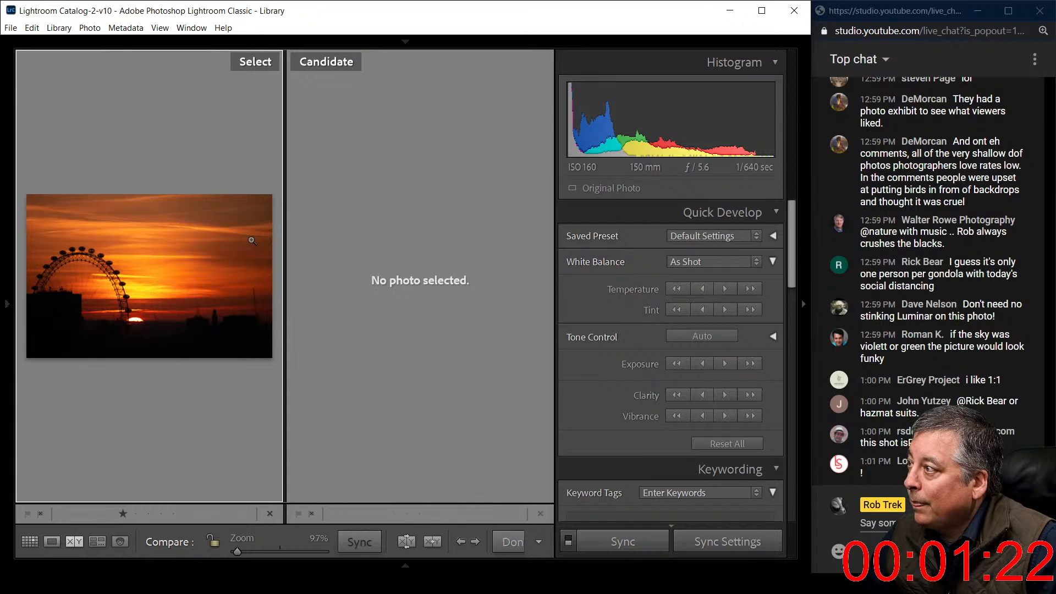
pyautogui.press('F7')
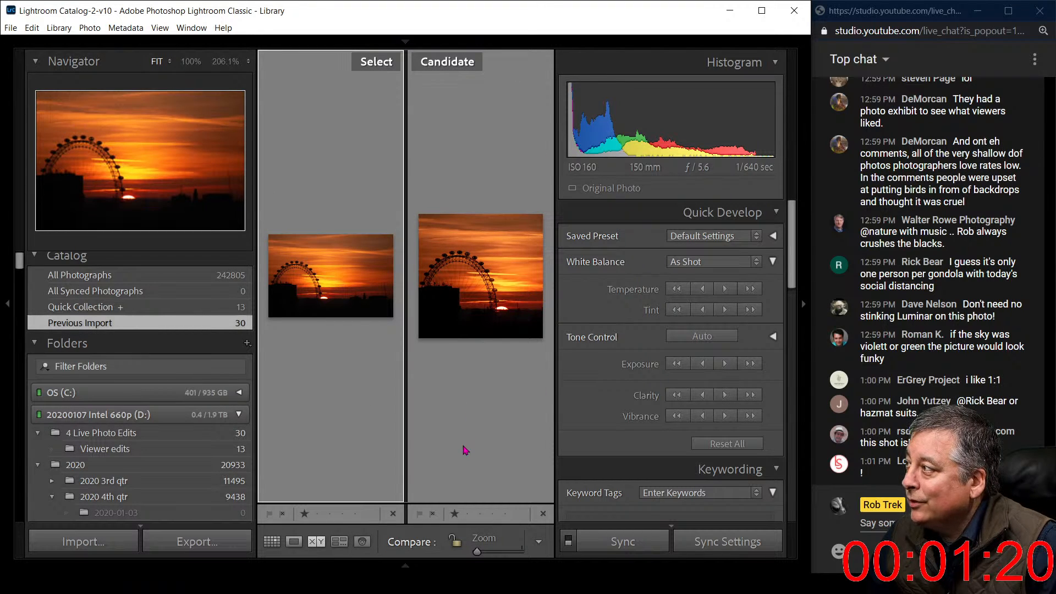
# Enlarge the side-by-side comparison of the Ferris wheel photos by hiding the side panels, and check each version's photo info overlay.
pyautogui.press('F7')
pyautogui.press('F8')
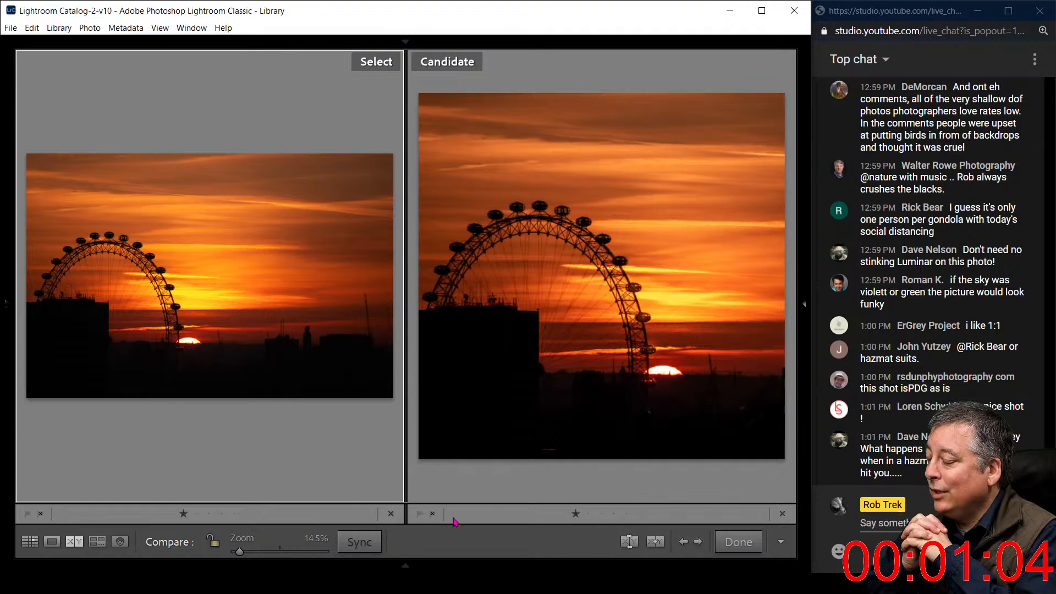
pyautogui.press('i')
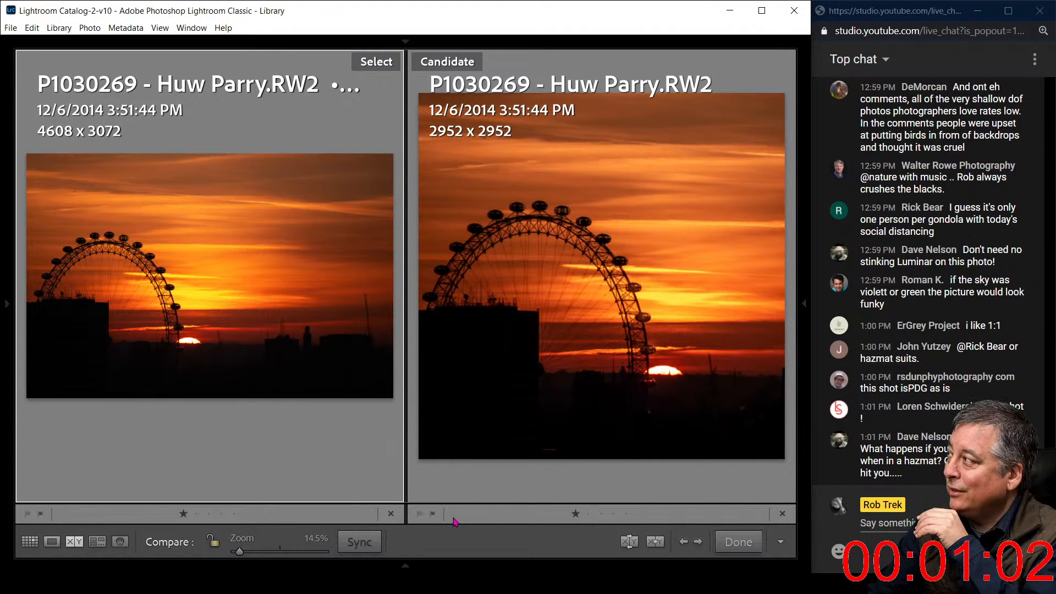
pyautogui.press('i')
pyautogui.press('i')
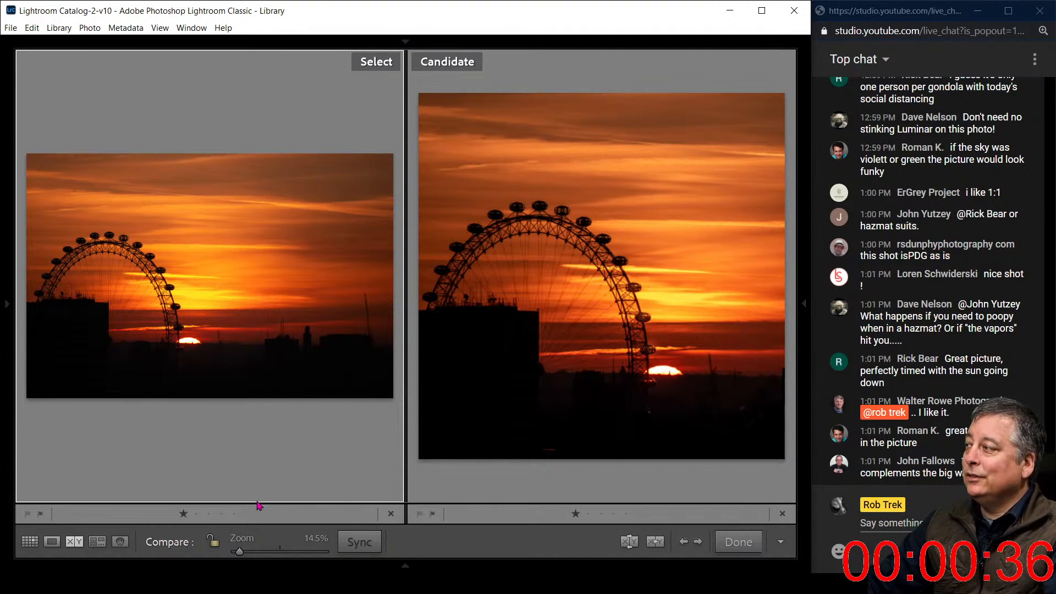
# Open the red Audi photo from the thumbnail grid in Loupe view, show the histogram and check its photo info overlay.
pyautogui.press('g')
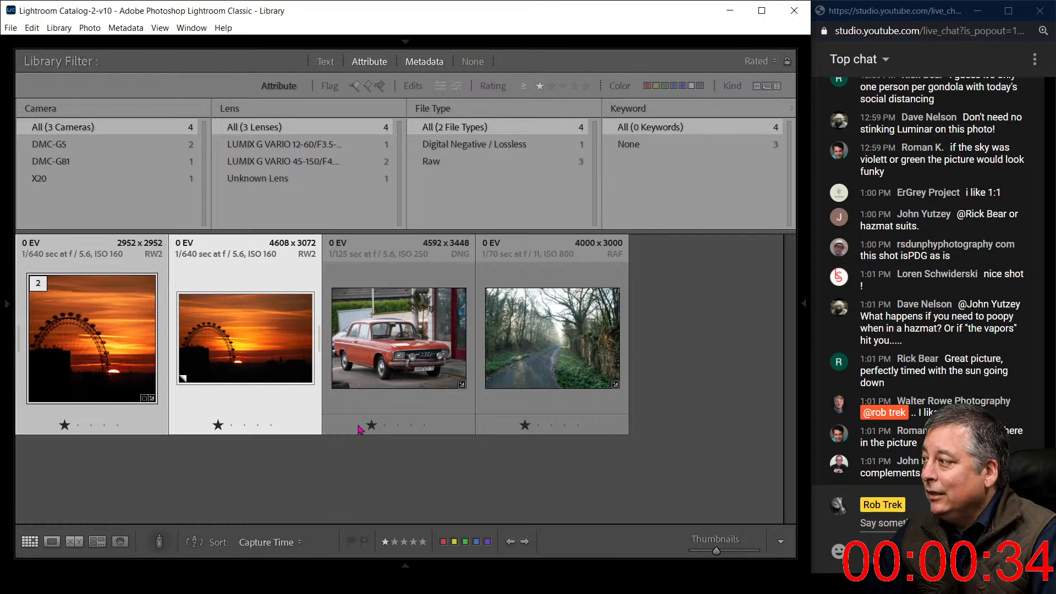
pyautogui.doubleClick(400, 351)
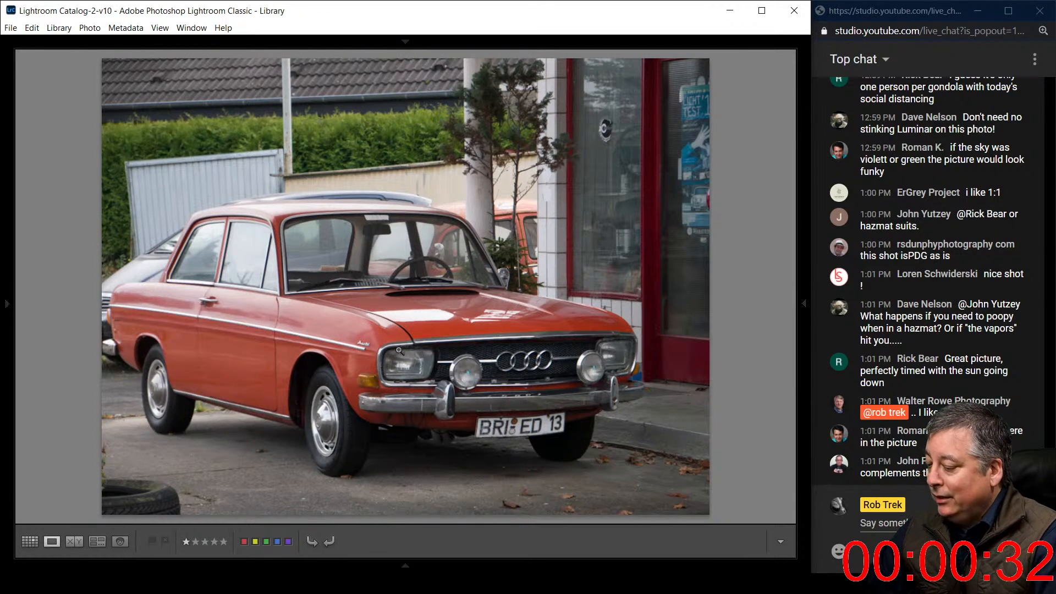
pyautogui.click(805, 313)
pyautogui.press('i')
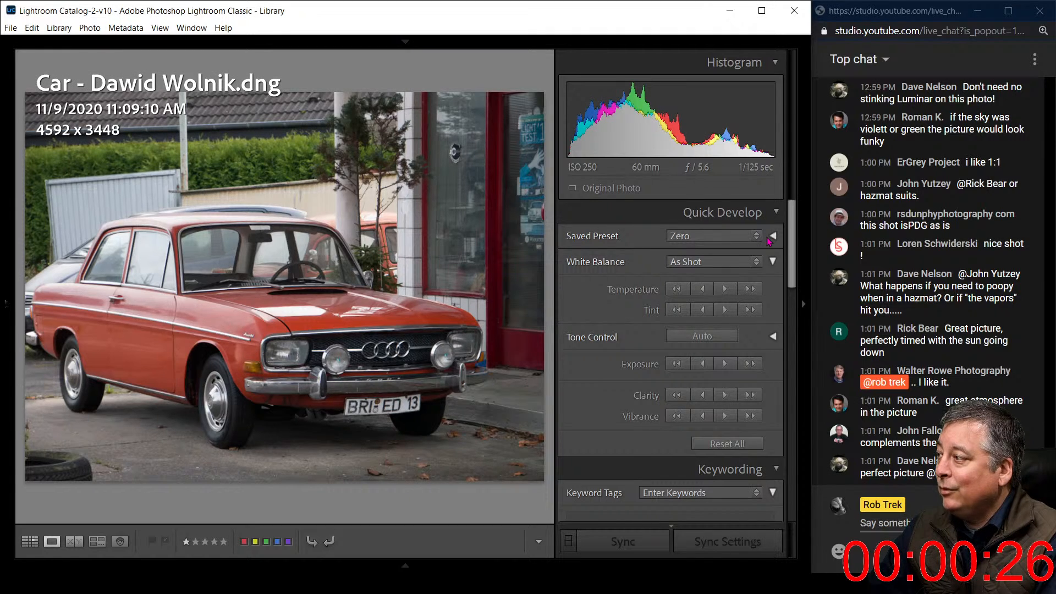
pyautogui.press('i')
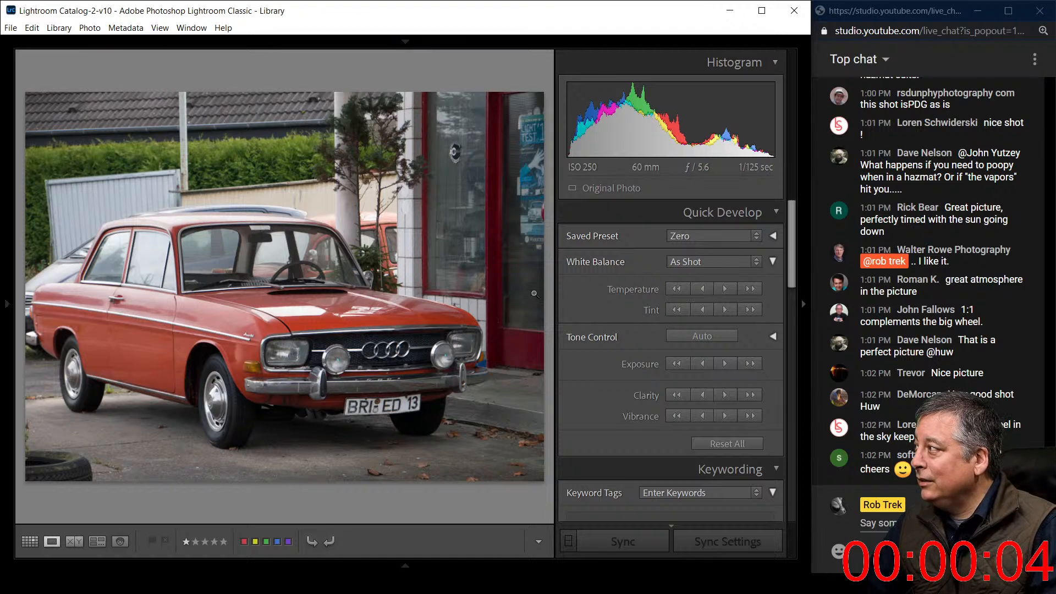
# Apply Auto tone to the Audi photo in Develop and warm its white balance to Temp 5943 and Tint -1.
pyautogui.press('d')
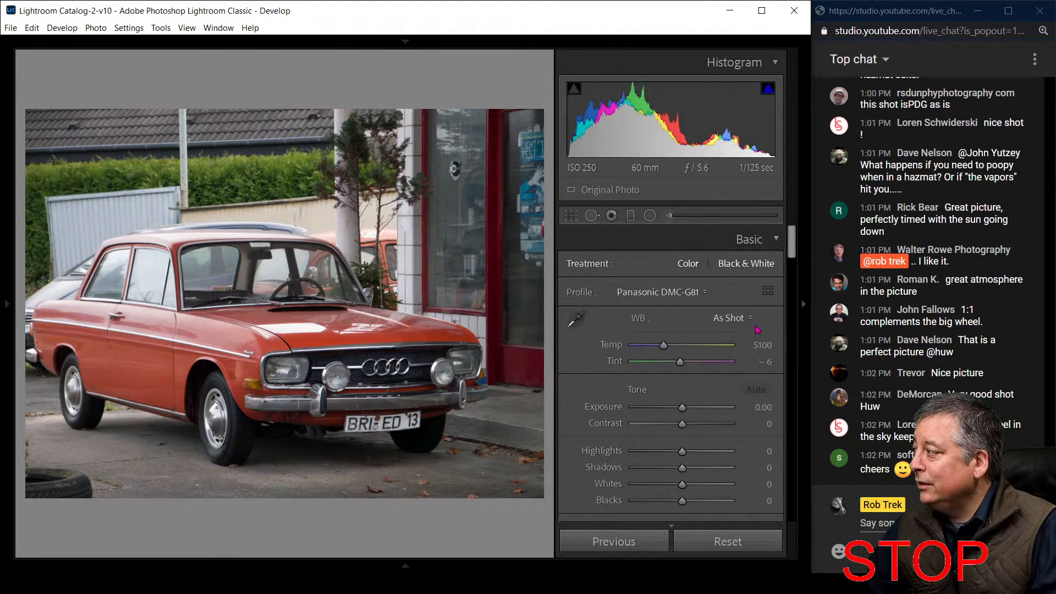
pyautogui.click(755, 389)
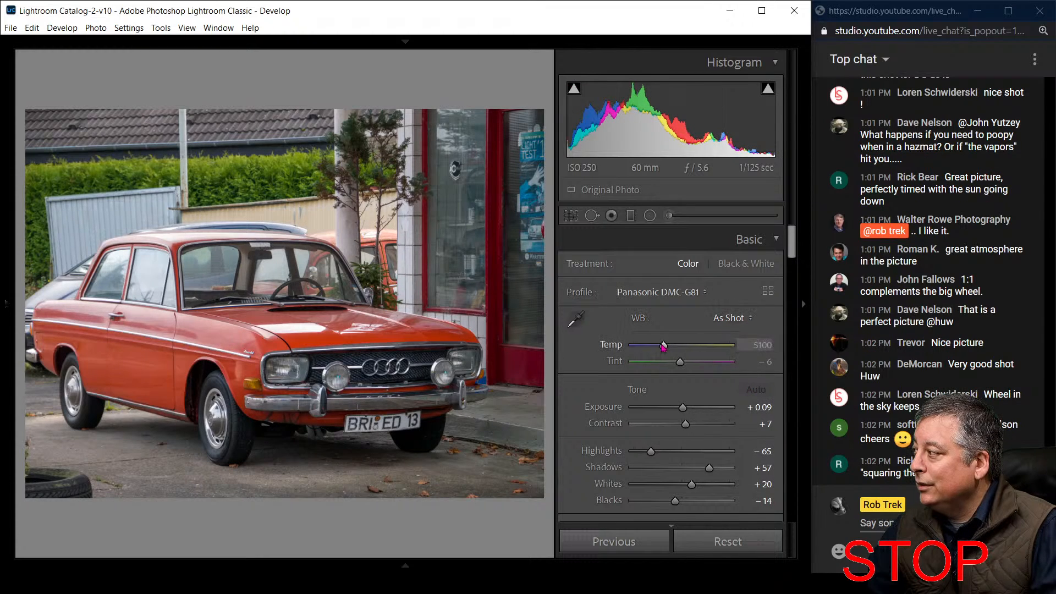
pyautogui.moveTo(663, 345); pyautogui.dragTo(683, 367)
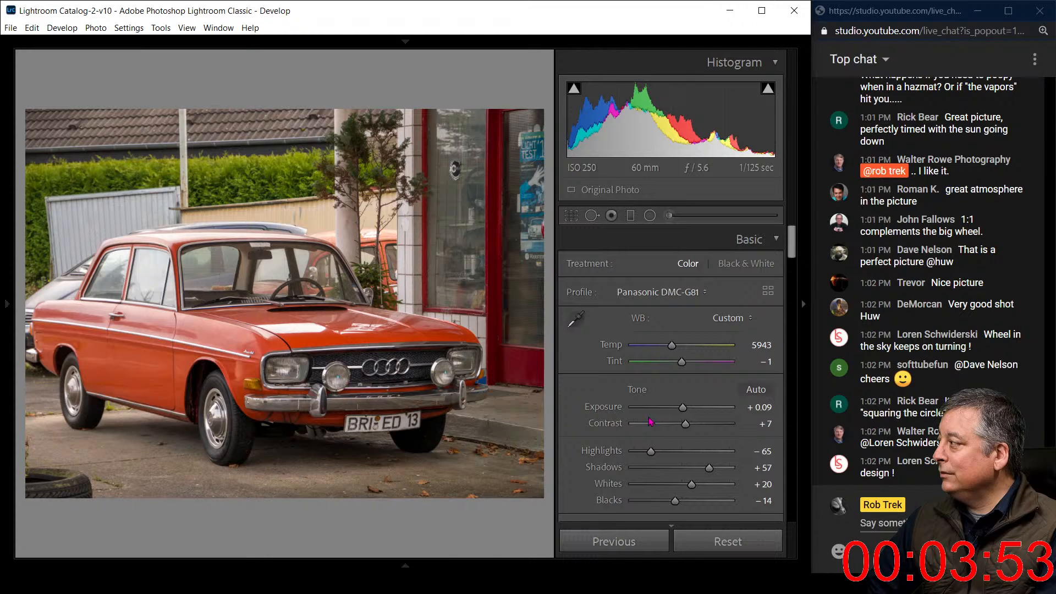
# Sharpen the Audi photo with Amount 60 and Masking 74, and set Color noise reduction to 6.
pyautogui.scroll(-10, 650, 422)
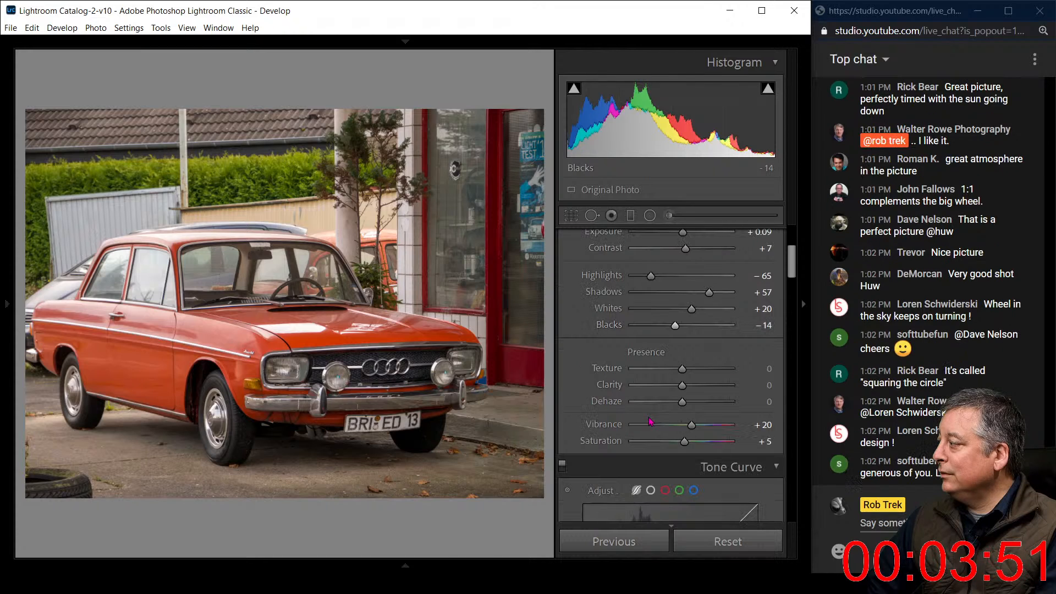
pyautogui.scroll(-5, 649, 417)
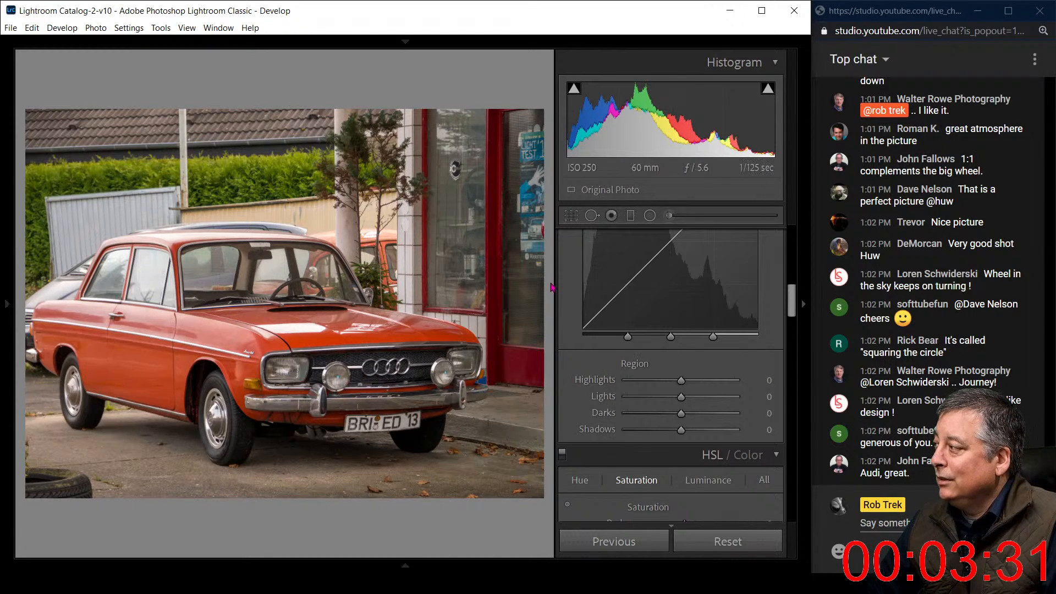
pyautogui.scroll(-3, 598, 363)
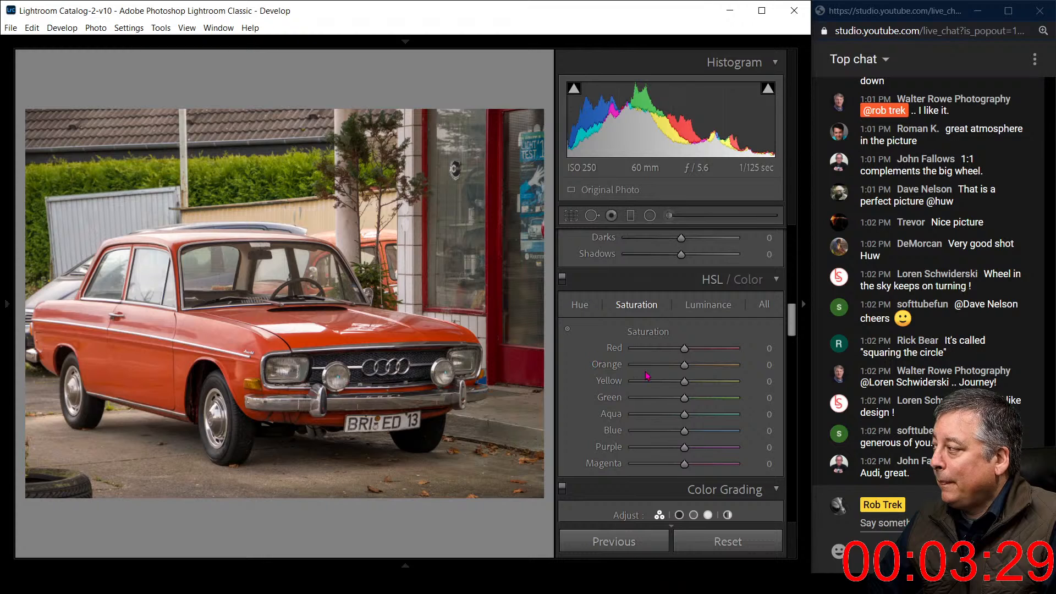
pyautogui.scroll(-6, 698, 432)
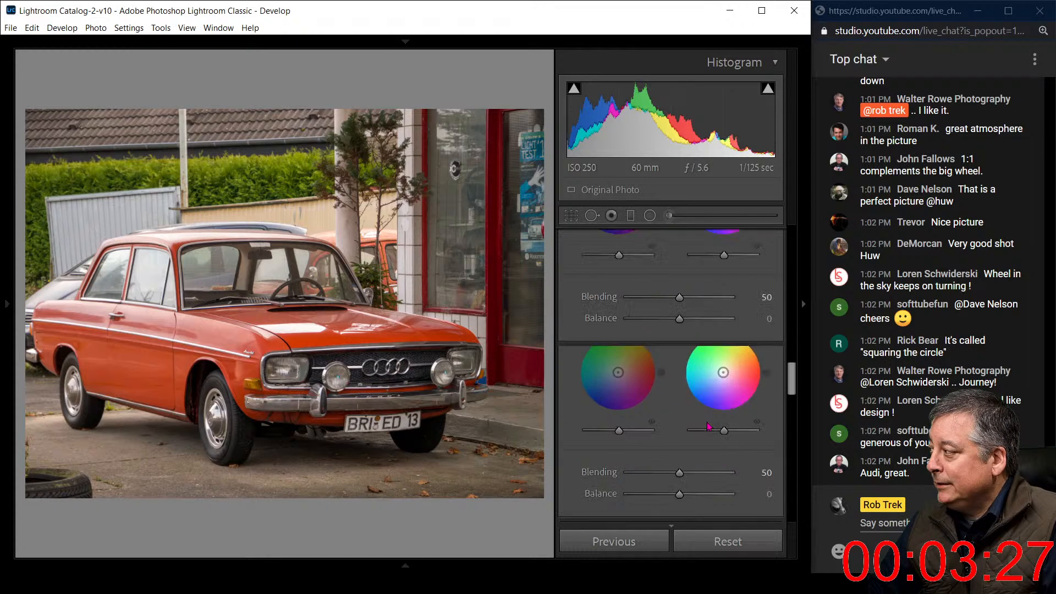
pyautogui.scroll(-3, 709, 427)
pyautogui.scroll(-3, 705, 421)
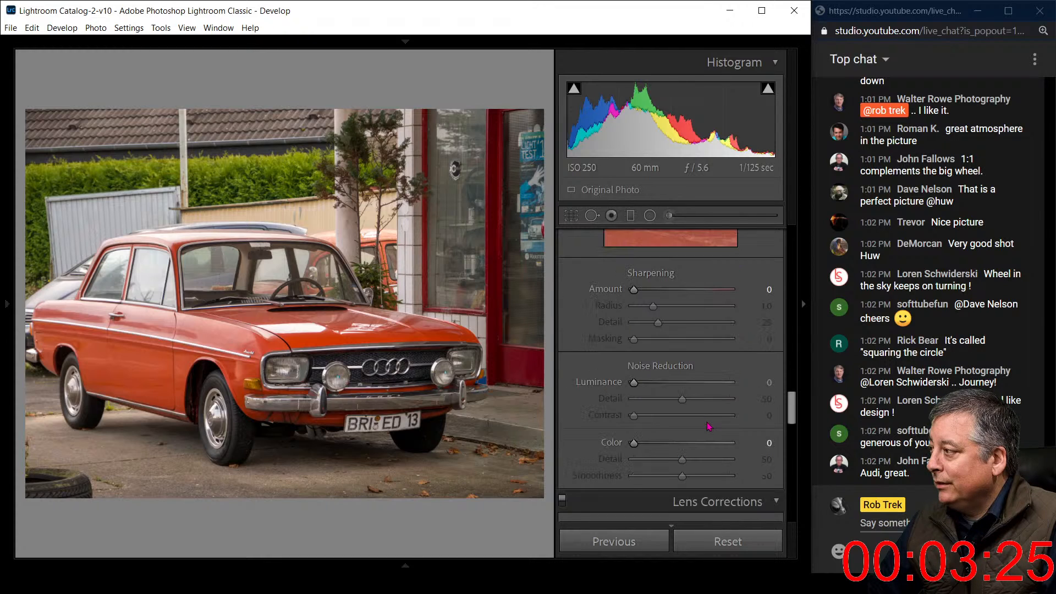
pyautogui.moveTo(635, 290); pyautogui.dragTo(672, 290)
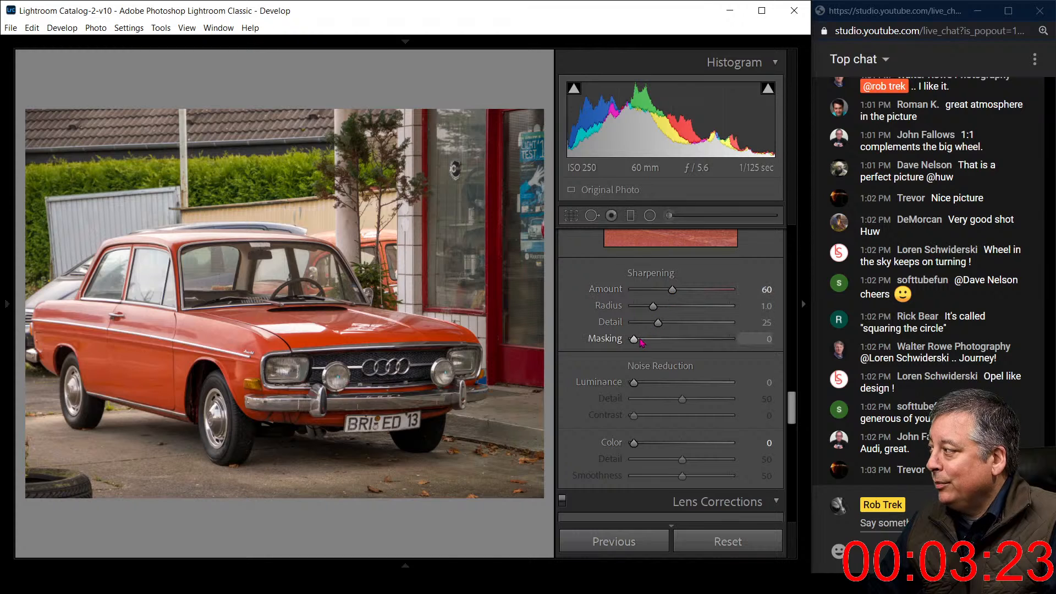
pyautogui.moveTo(633, 339); pyautogui.dragTo(705, 339)
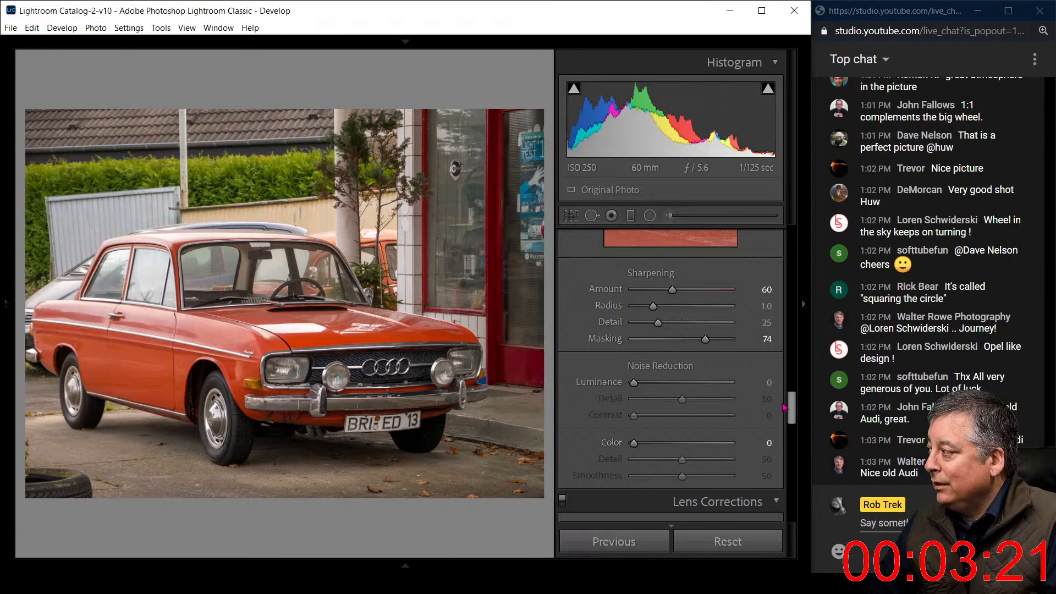
pyautogui.moveTo(635, 445); pyautogui.dragTo(640, 448)
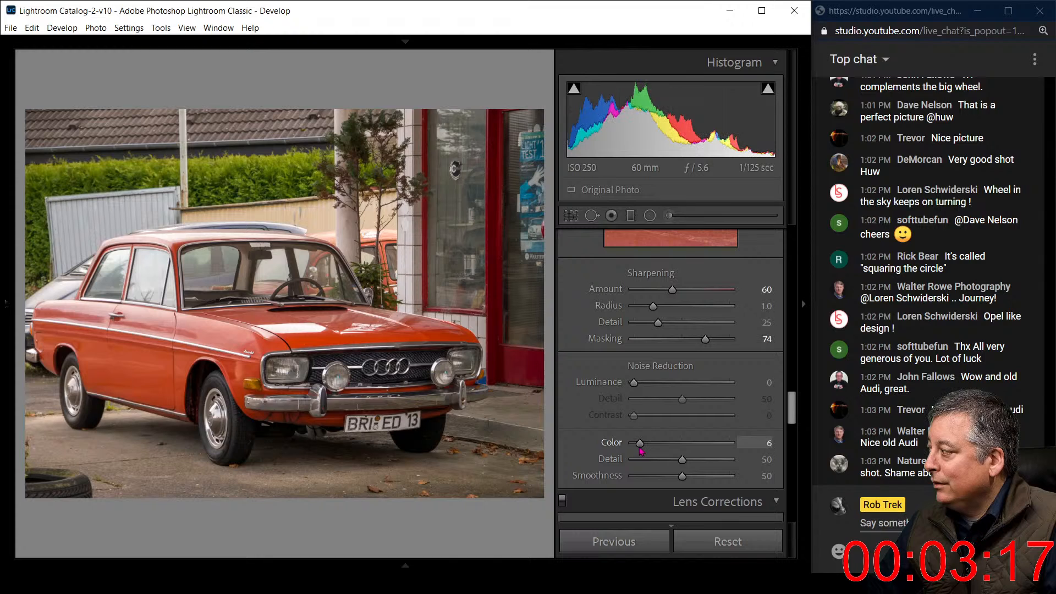
# Add a dark post-crop vignette with Amount -38 and Feather 100.
pyautogui.scroll(-10, 777, 422)
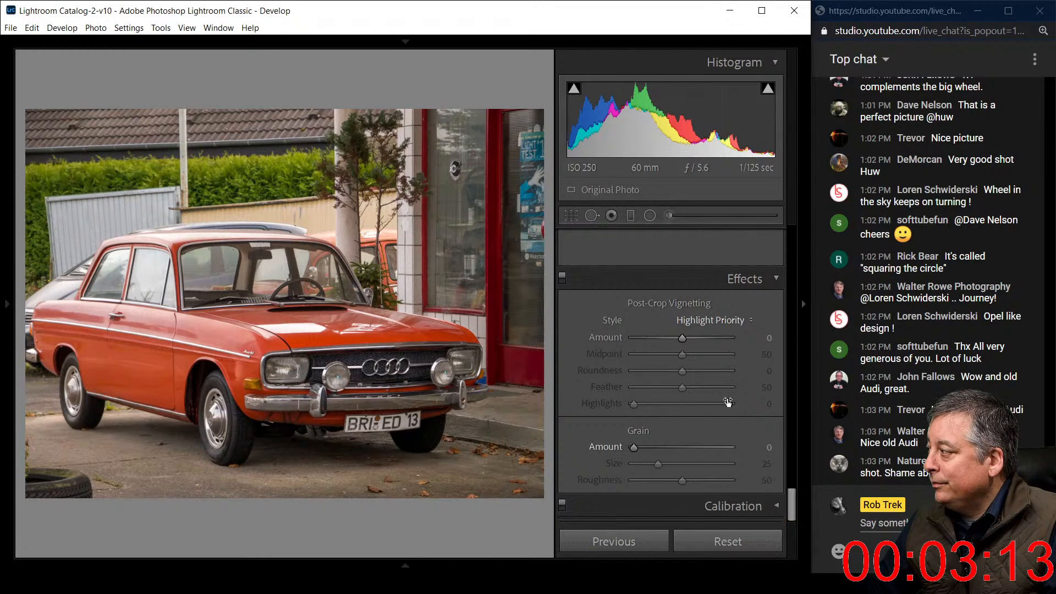
pyautogui.moveTo(684, 340); pyautogui.dragTo(669, 349)
pyautogui.moveTo(682, 387); pyautogui.dragTo(744, 403)
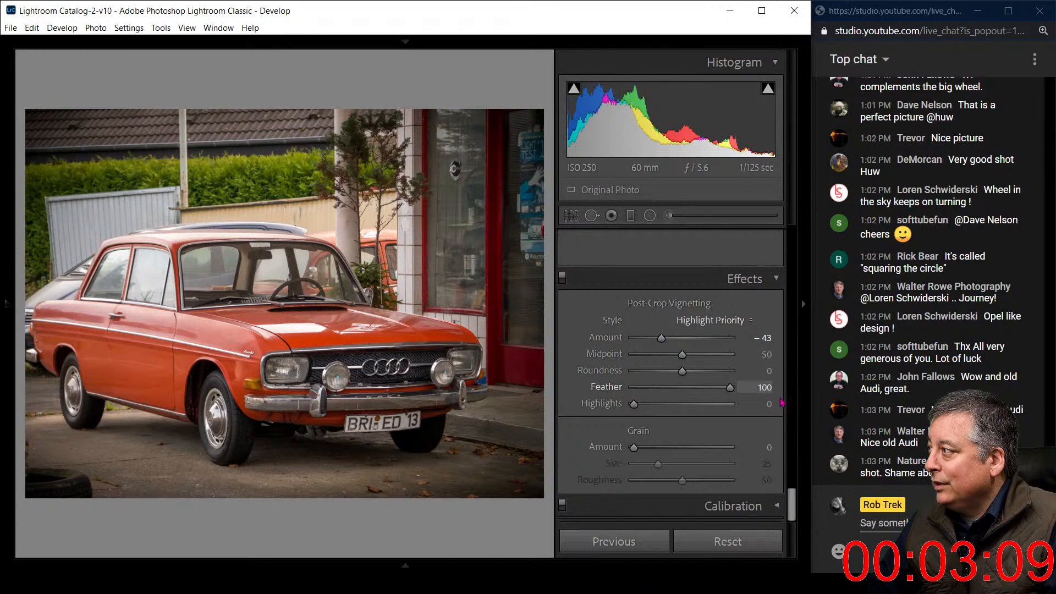
pyautogui.moveTo(661, 339); pyautogui.dragTo(665, 344)
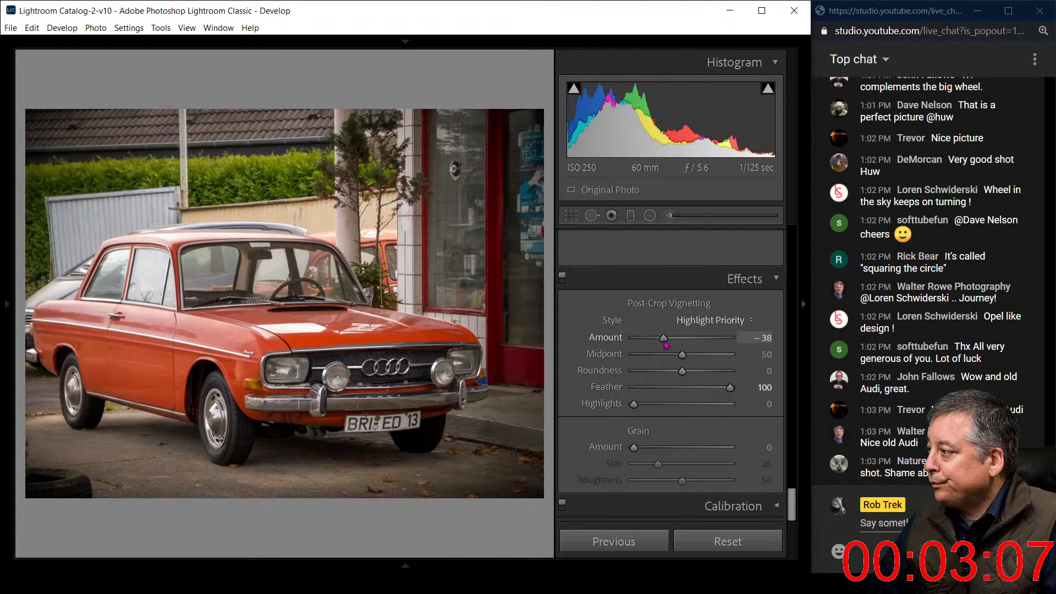
# Set the photo's Texture to +34, Clarity to +15 and Dehaze to +13.
pyautogui.moveTo(794, 503); pyautogui.dragTo(809, 271)
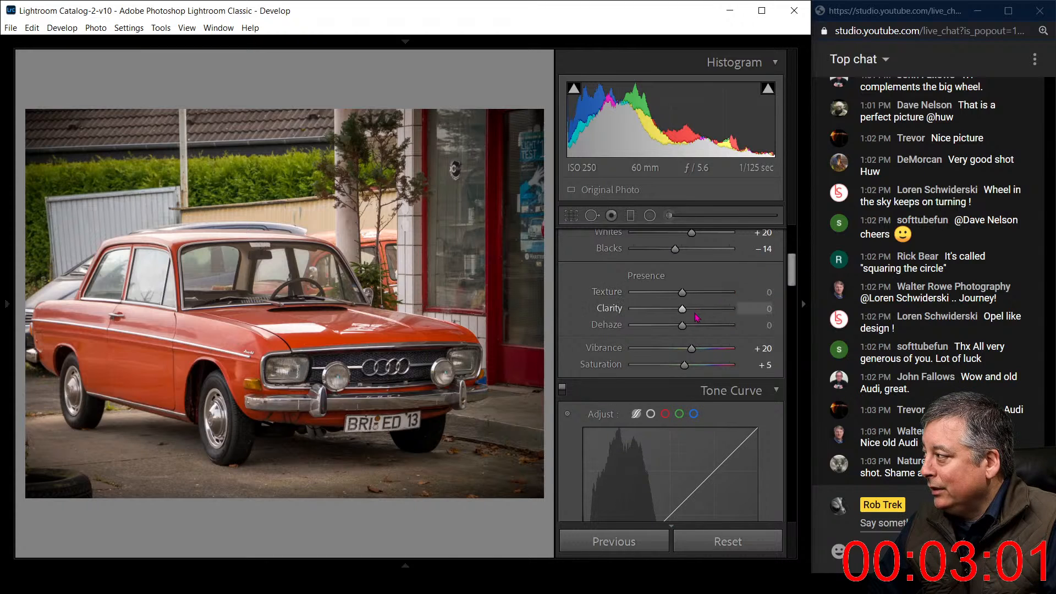
pyautogui.moveTo(683, 326); pyautogui.dragTo(697, 297)
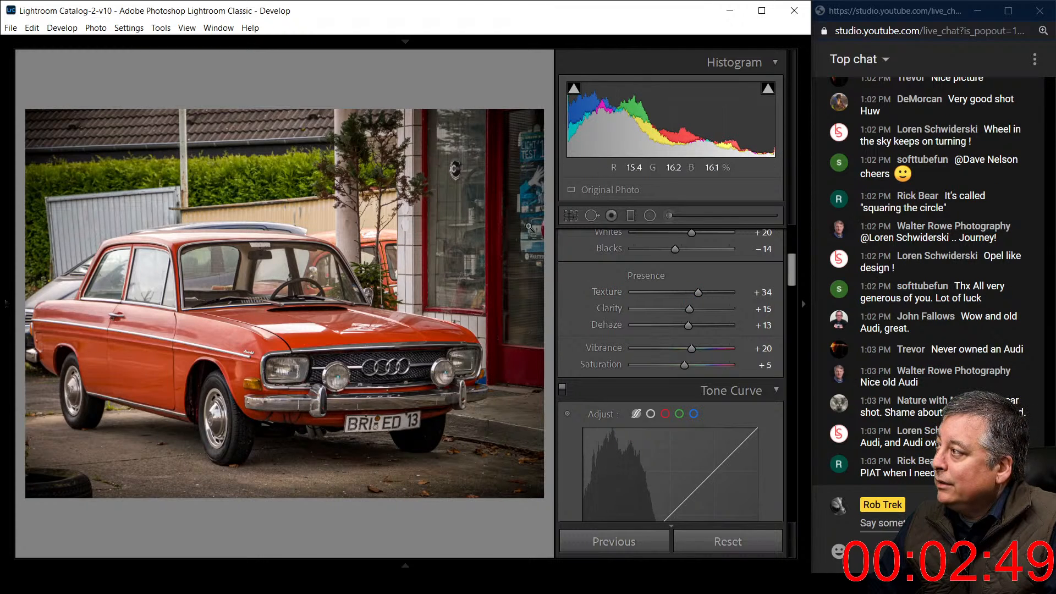
# Set the Audi photo's Highlights to -100, Shadows to +94 and Blacks to -21.
pyautogui.scroll(5, 586, 305)
pyautogui.click(630, 451)
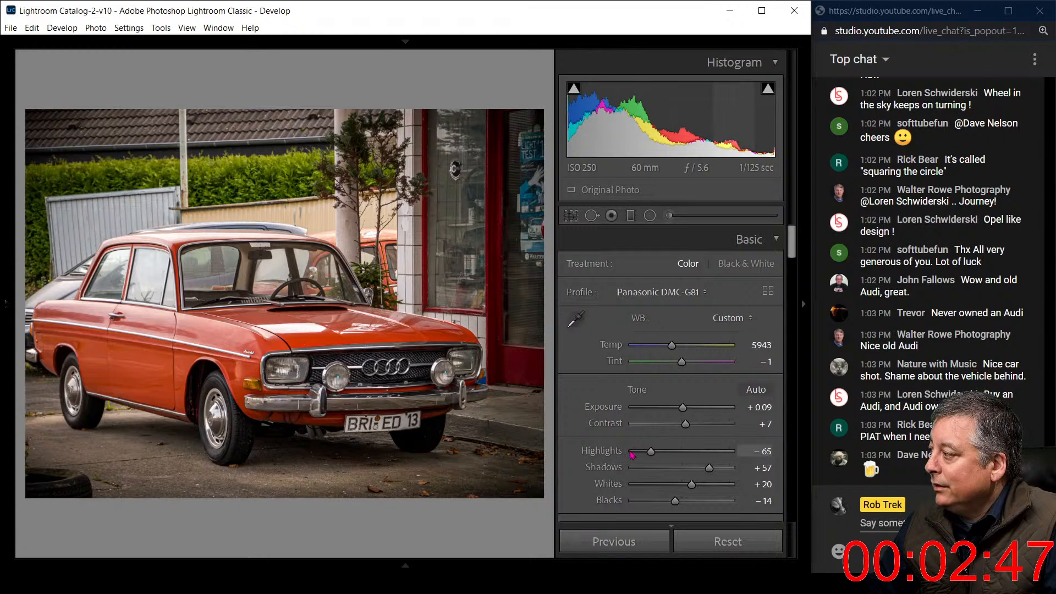
pyautogui.moveTo(709, 467); pyautogui.dragTo(730, 472)
pyautogui.moveTo(674, 504)
pyautogui.mouseDown()
pyautogui.moveTo(660, 506)
pyautogui.moveTo(670, 506)
pyautogui.mouseUp()
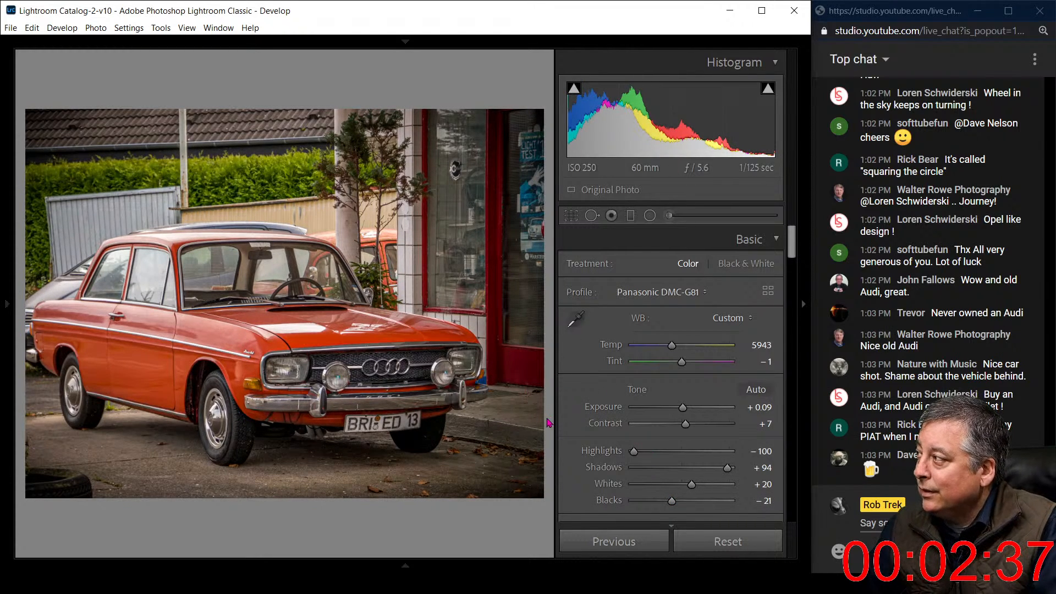
# Inspect the car's front lights and paint them with an Adjustment Brush using Contrast 81, Highlights 100, Clarity 62 and Dehaze 55.
pyautogui.click(330, 389)
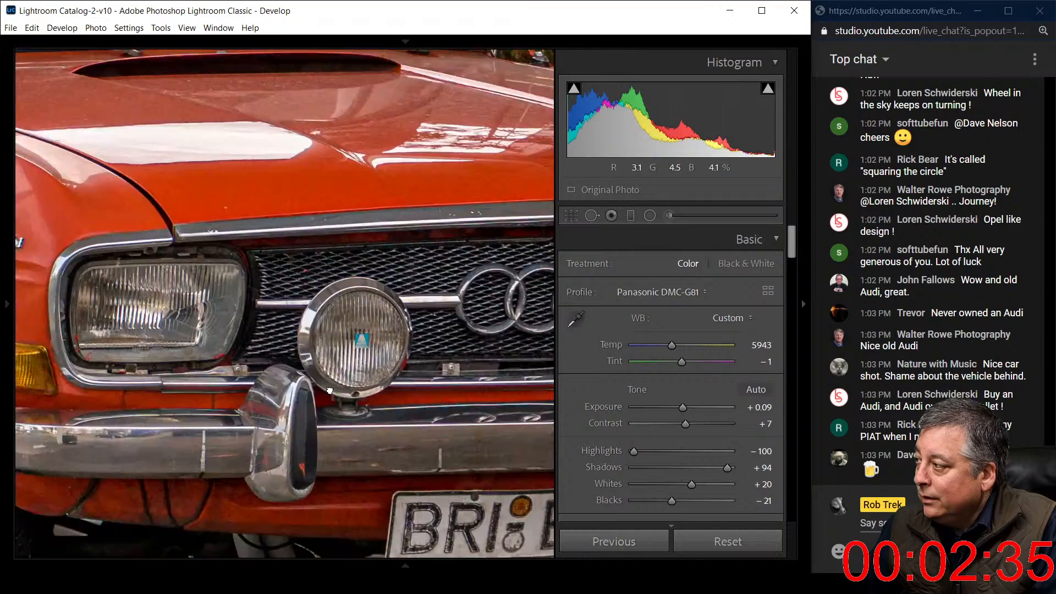
pyautogui.moveTo(330, 389); pyautogui.dragTo(364, 404)
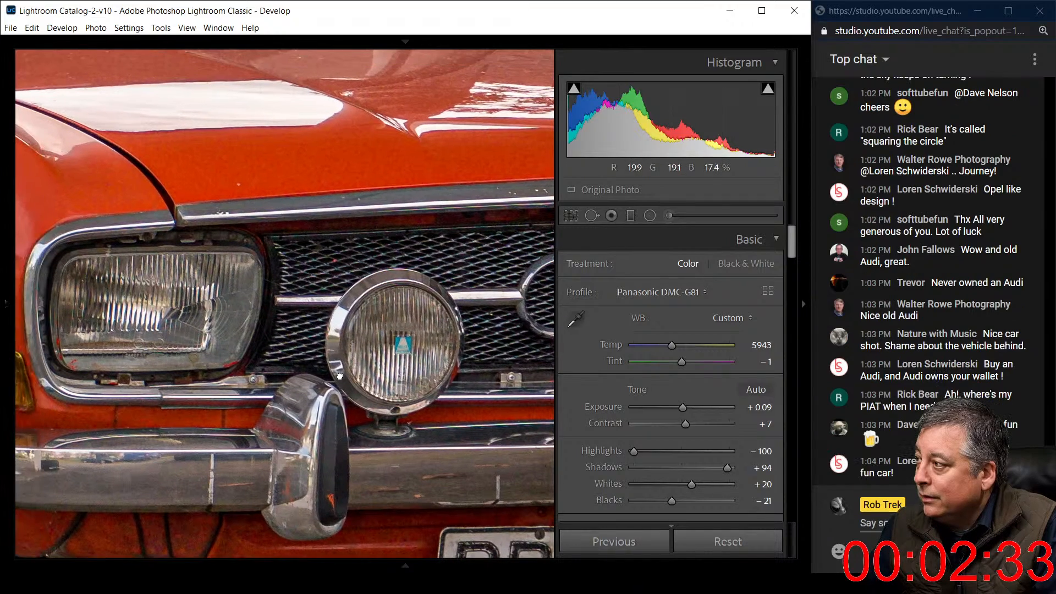
pyautogui.click(539, 247)
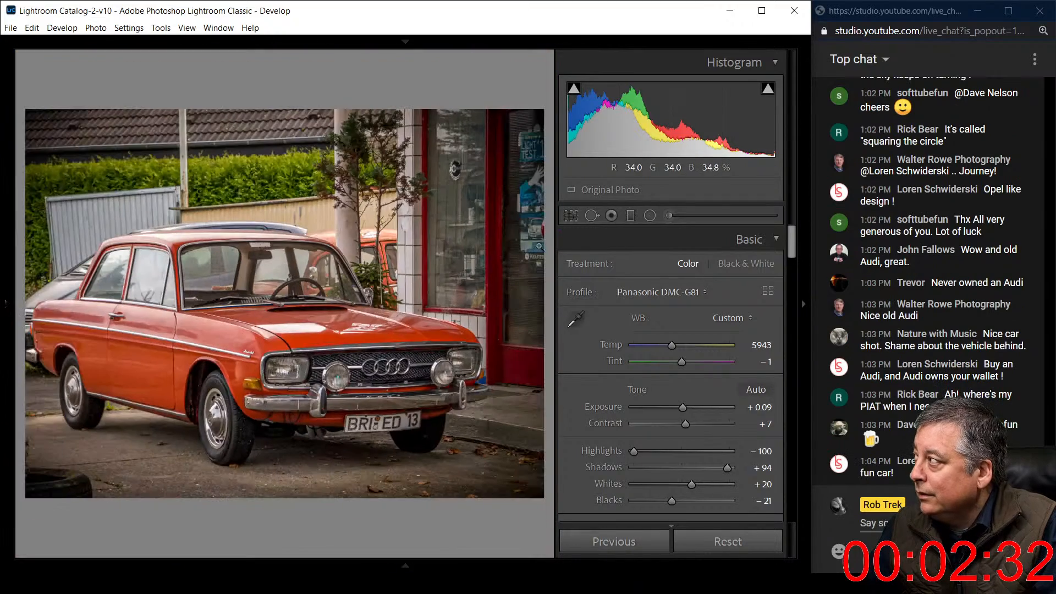
pyautogui.click(669, 215)
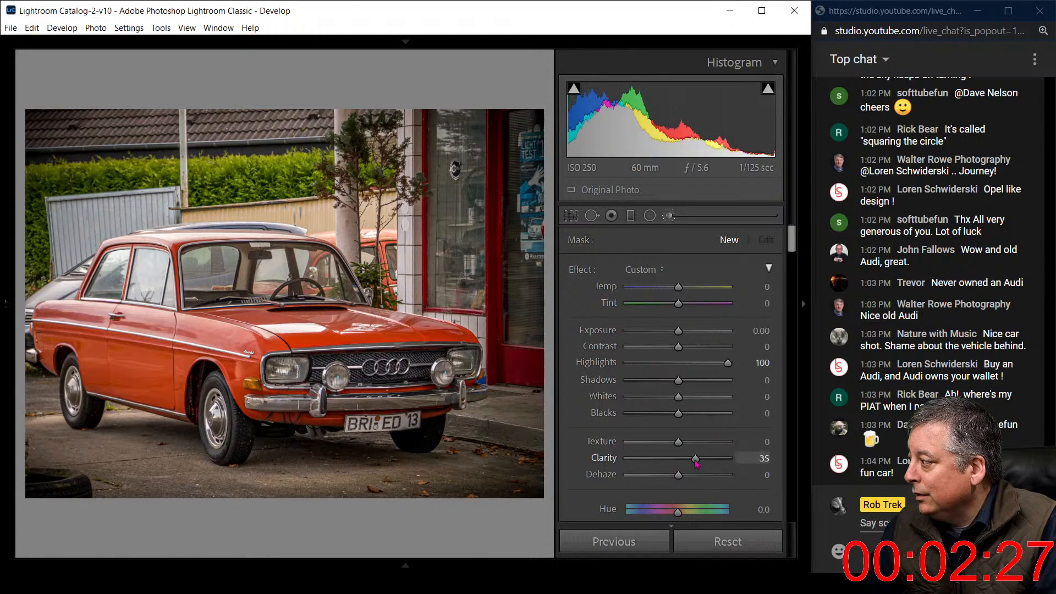
pyautogui.moveTo(696, 463); pyautogui.dragTo(709, 462)
pyautogui.moveTo(678, 347); pyautogui.dragTo(705, 355)
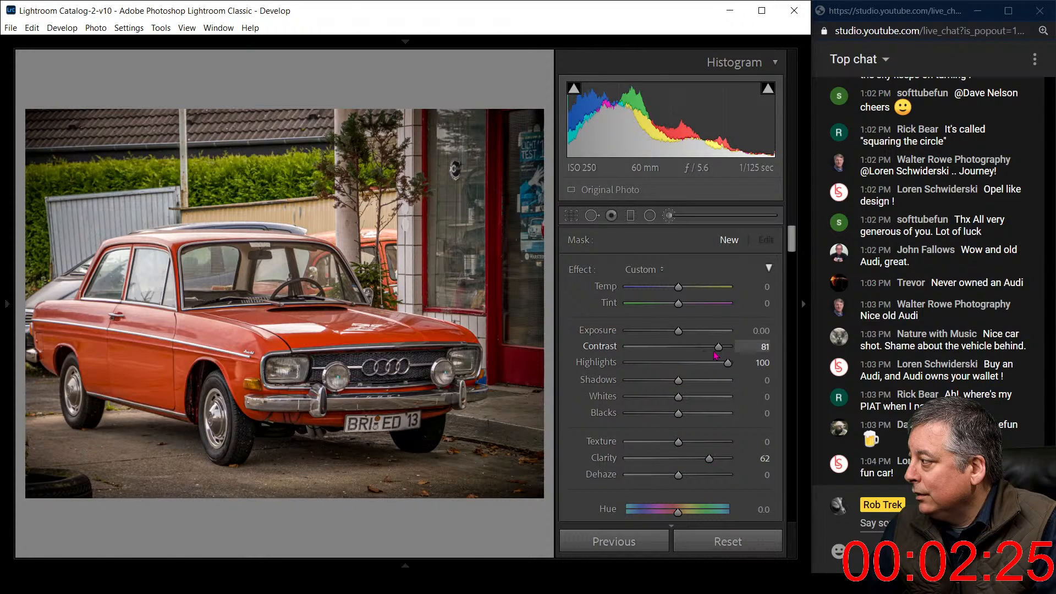
pyautogui.moveTo(683, 475); pyautogui.dragTo(705, 475)
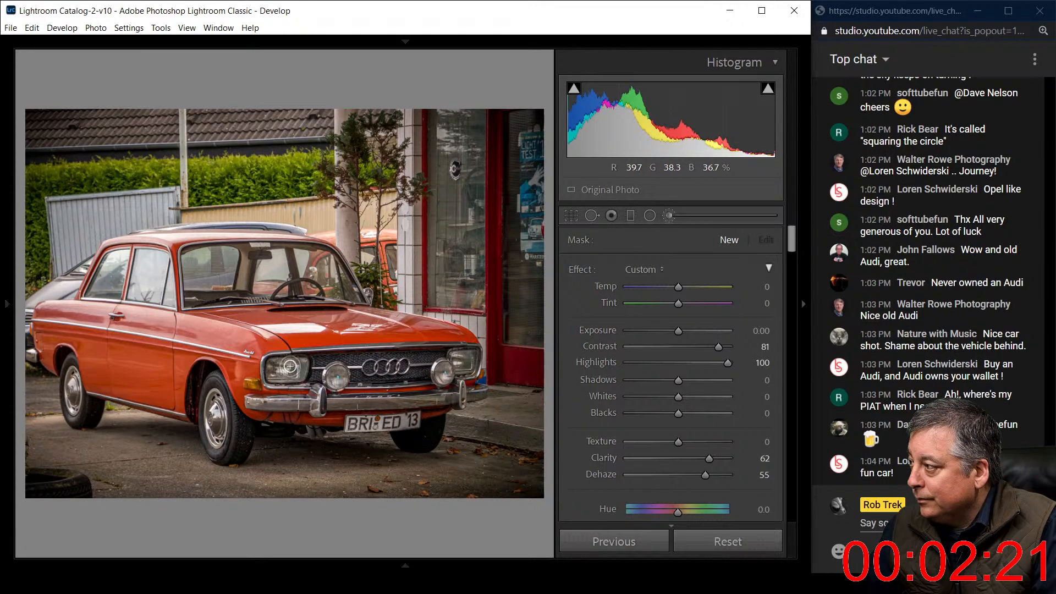
pyautogui.click(330, 379)
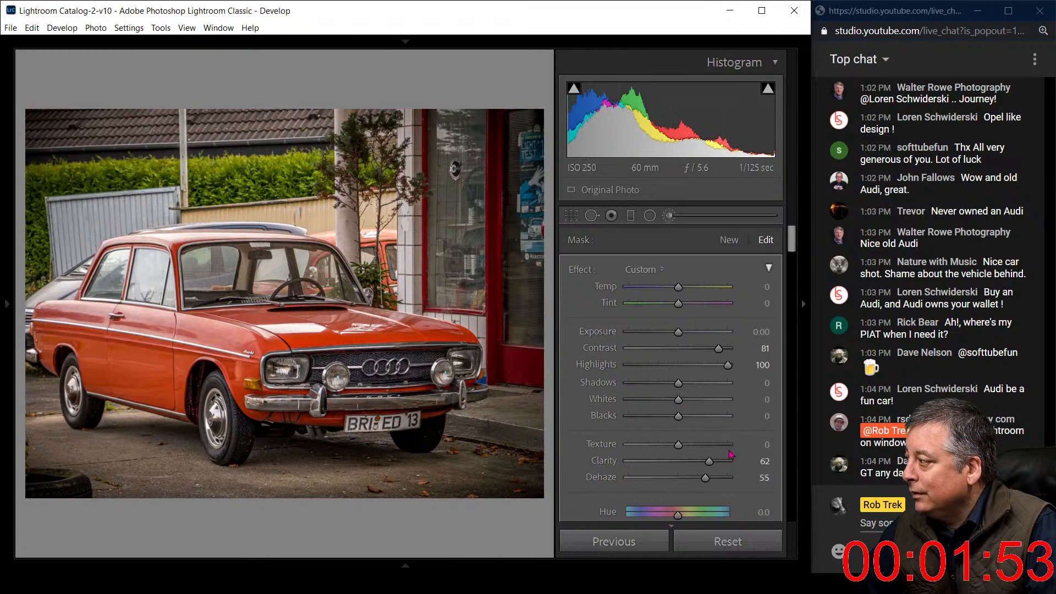
# Refine the front-light brush adjustment by resetting Blacks to 0 and setting Exposure to 0.95 and Contrast to 100.
pyautogui.moveTo(678, 418); pyautogui.dragTo(643, 421)
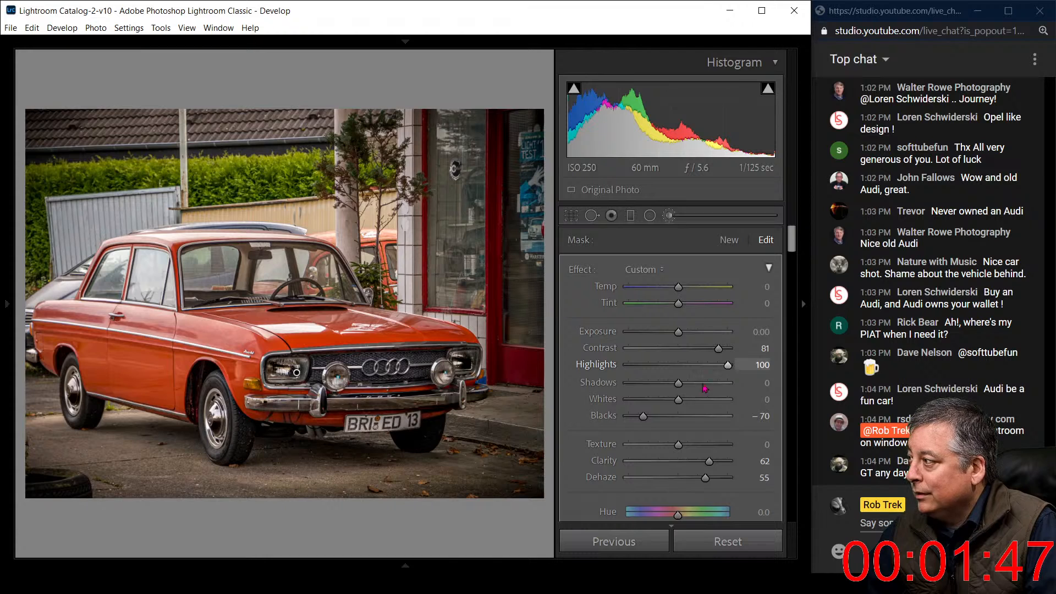
pyautogui.moveTo(643, 416); pyautogui.dragTo(664, 419)
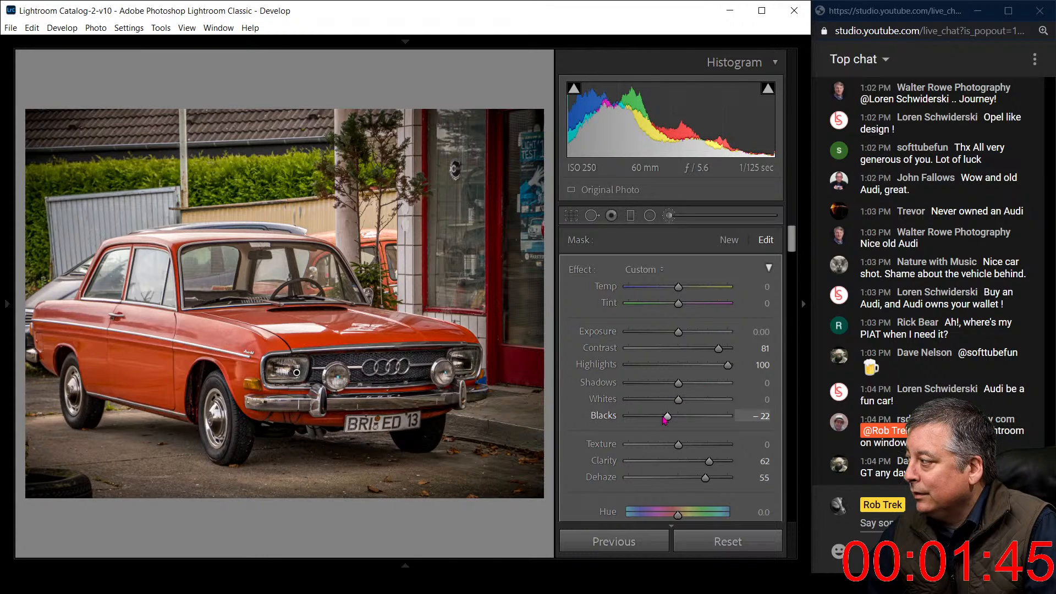
pyautogui.doubleClick(664, 419)
pyautogui.moveTo(679, 337); pyautogui.dragTo(690, 339)
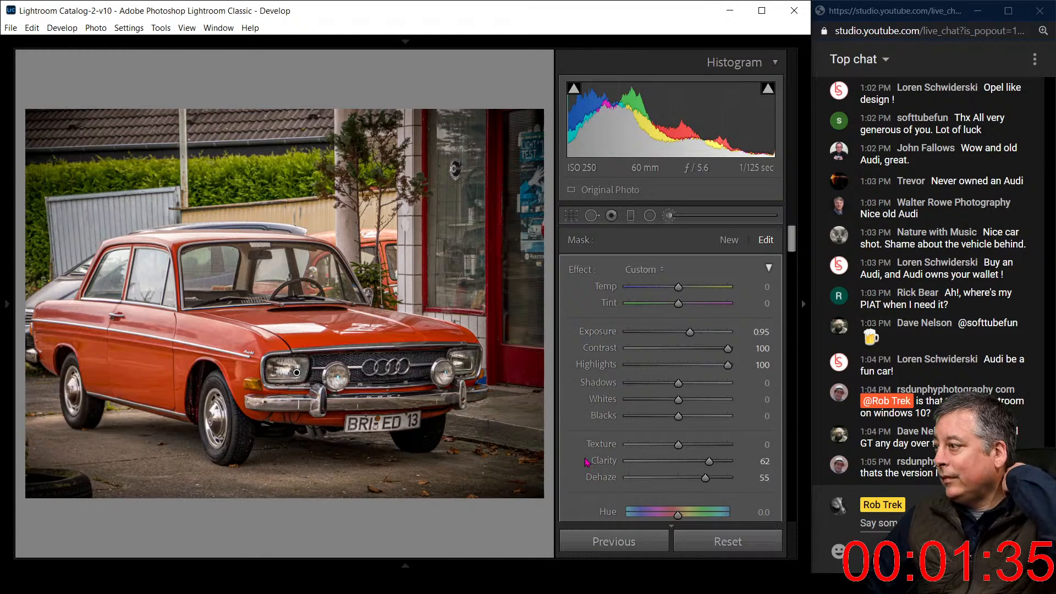
# Close the brush adjustment and compare the edited Audi photo side by side with its original.
pyautogui.click(669, 214)
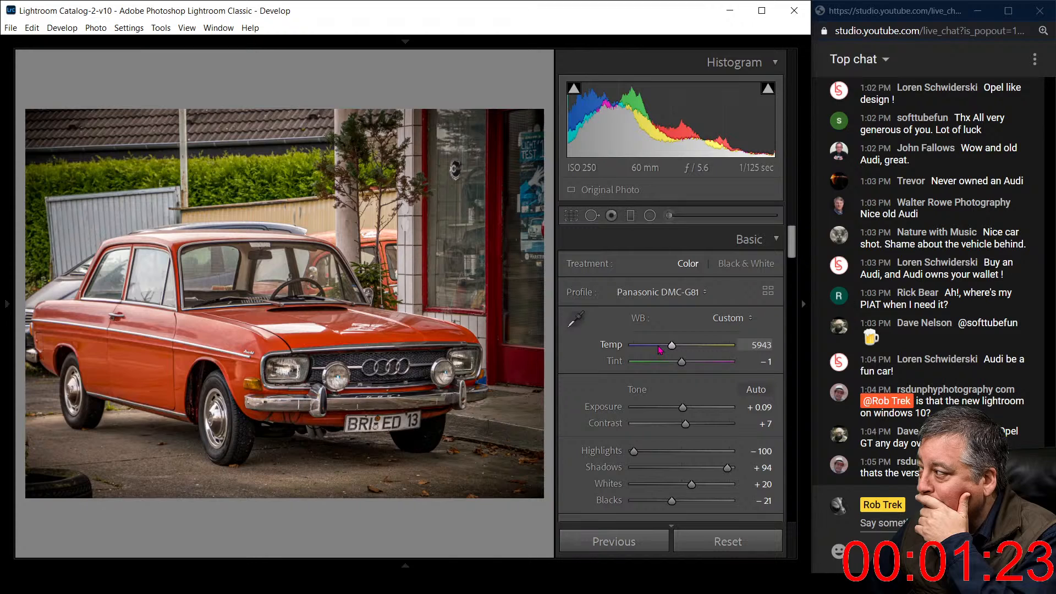
pyautogui.scroll(-10, 659, 352)
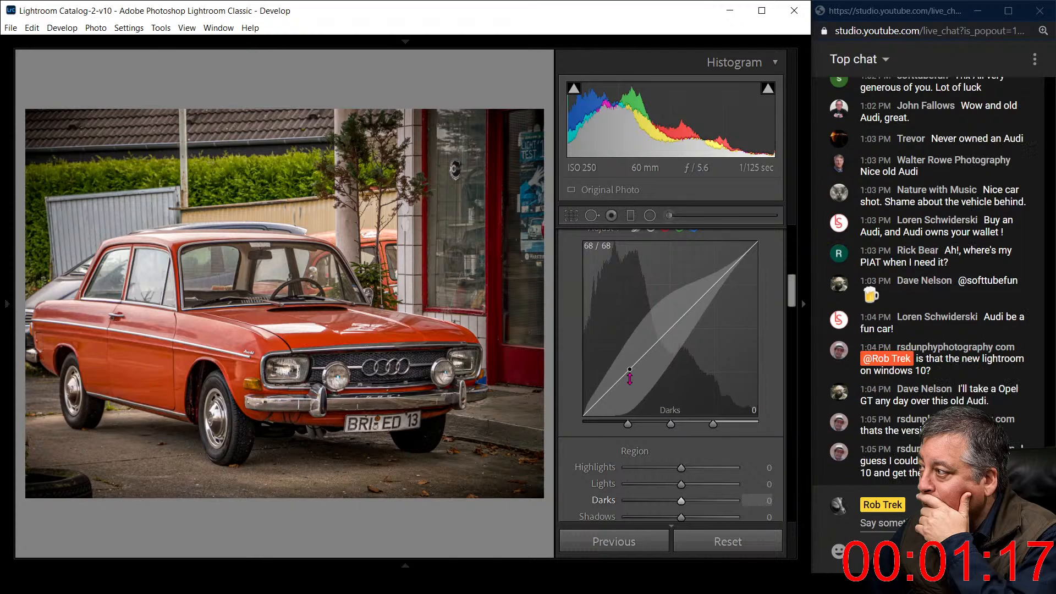
pyautogui.press('y')
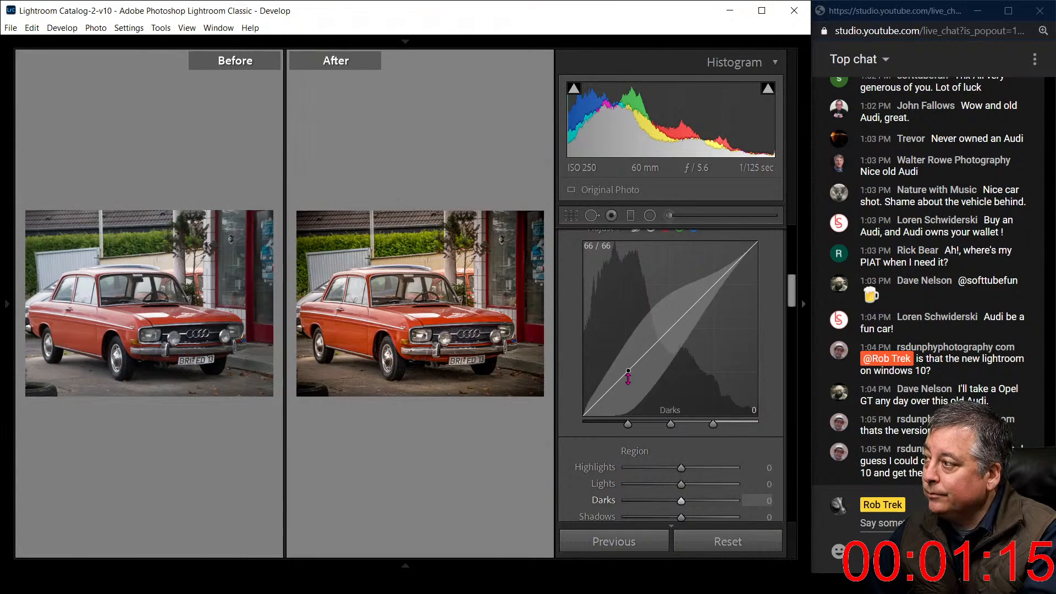
pyautogui.press('y')
pyautogui.press('y')
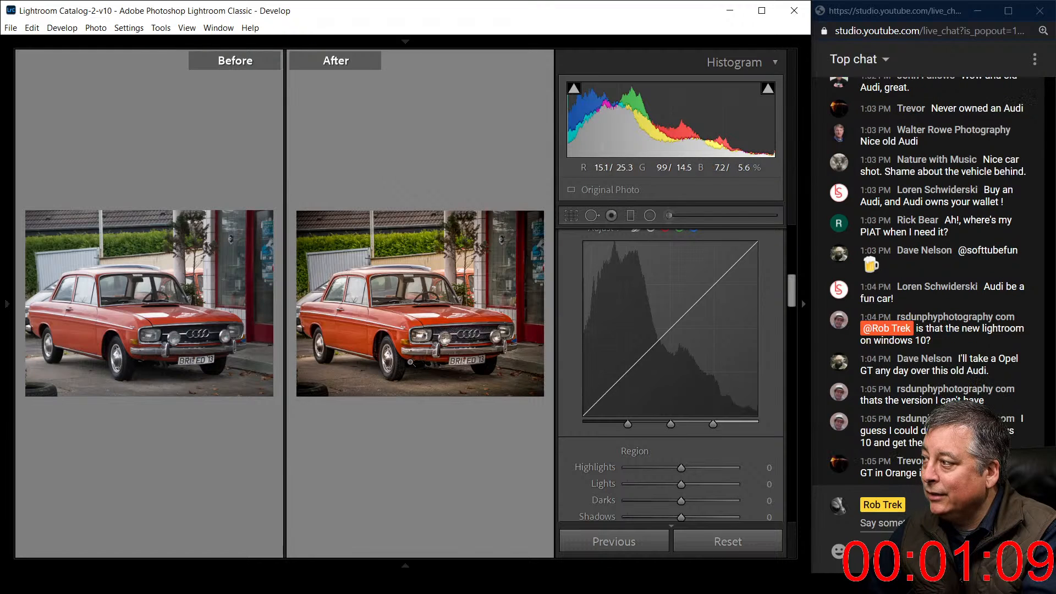
pyautogui.press('y')
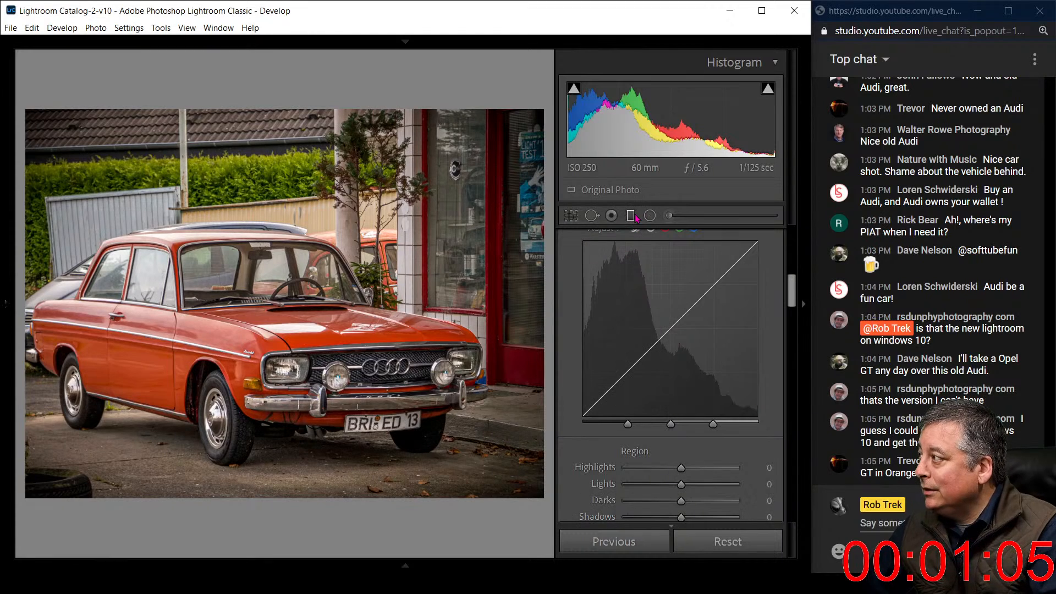
# Try a diagonal graduated filter across the Audi with reset effects, Exposure -1.57 and Blacks -37, and delete it.
pyautogui.press('m')
pyautogui.moveTo(135, 199); pyautogui.dragTo(248, 387)
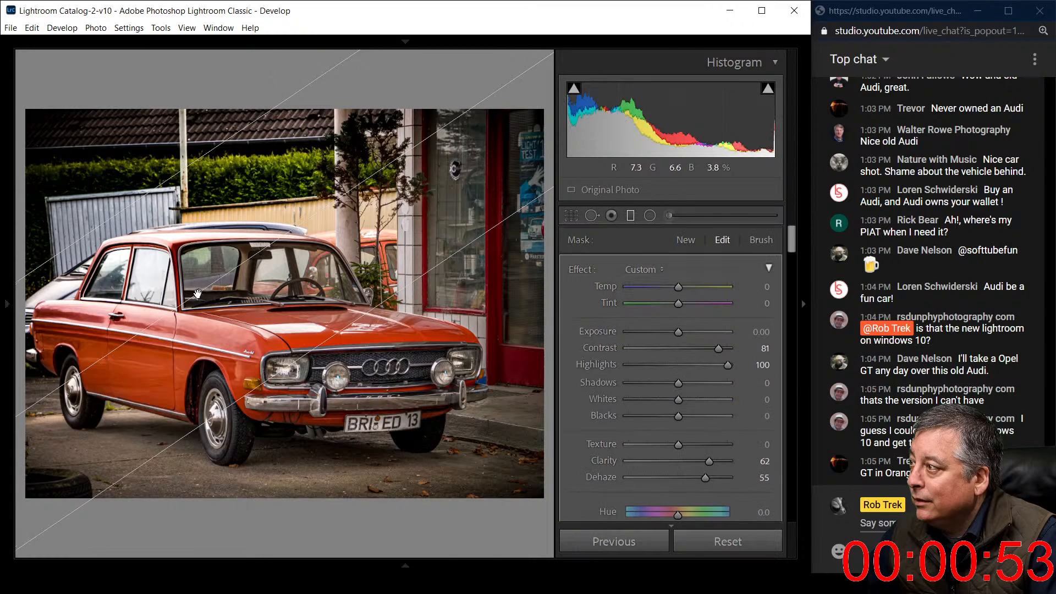
pyautogui.moveTo(192, 293); pyautogui.dragTo(237, 319)
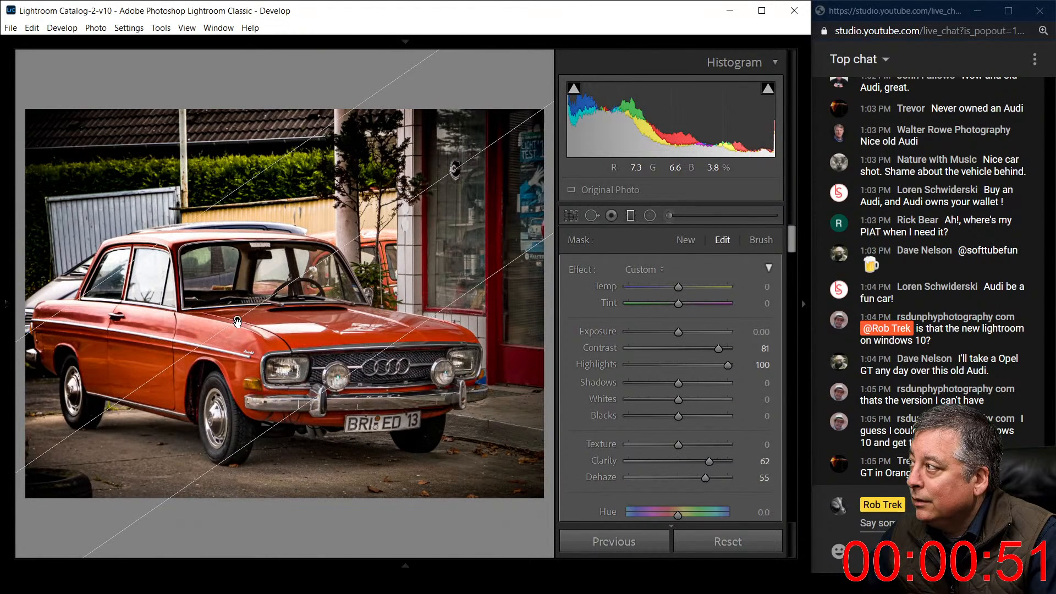
pyautogui.doubleClick(584, 273)
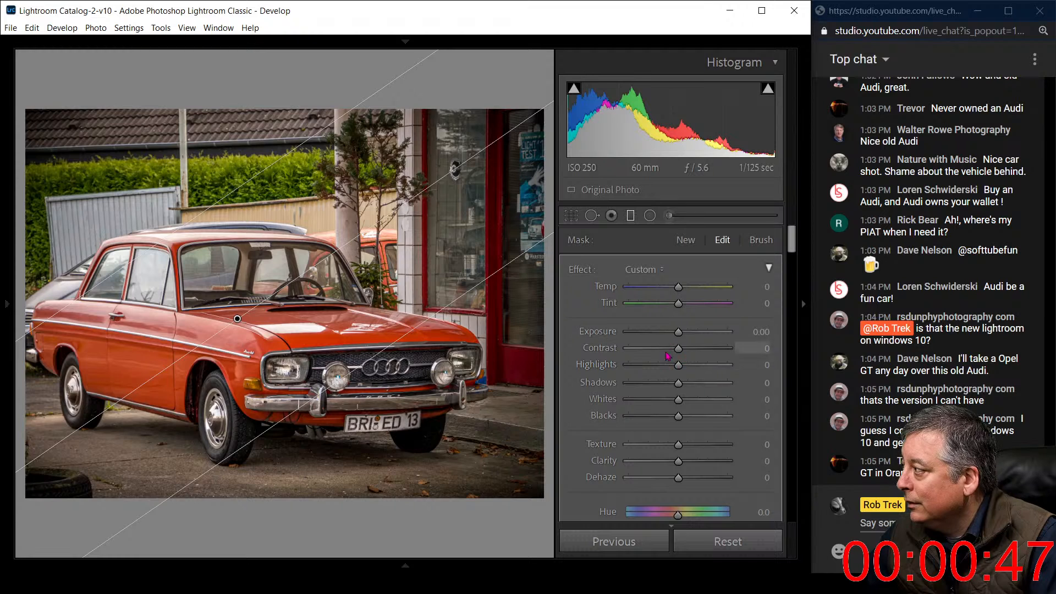
pyautogui.click(663, 334)
pyautogui.moveTo(662, 336); pyautogui.dragTo(658, 336)
pyautogui.moveTo(677, 416)
pyautogui.mouseDown()
pyautogui.moveTo(644, 422)
pyautogui.moveTo(660, 422)
pyautogui.mouseUp()
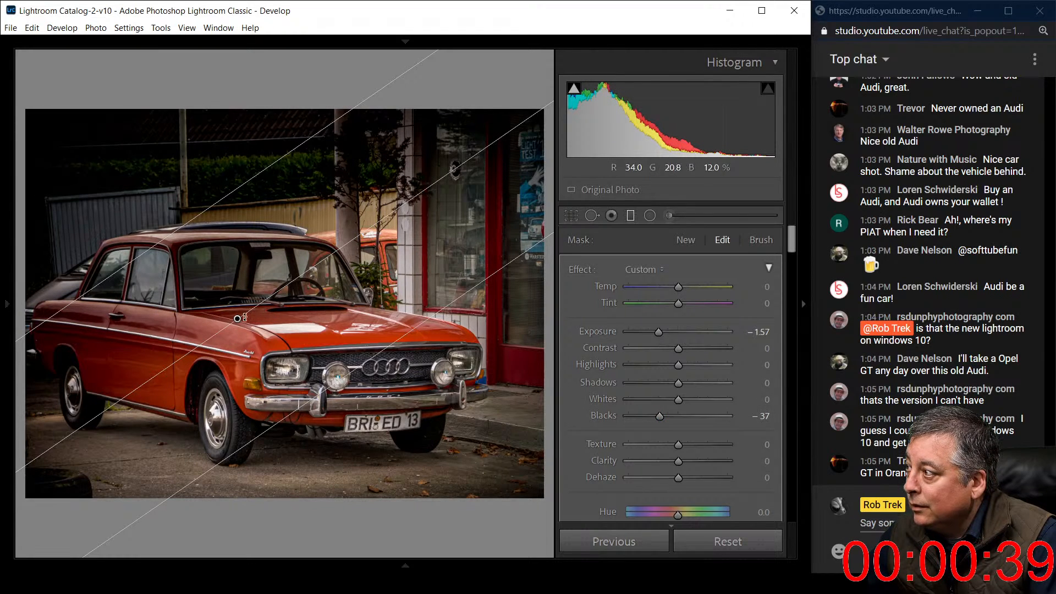
pyautogui.moveTo(237, 319); pyautogui.dragTo(214, 293)
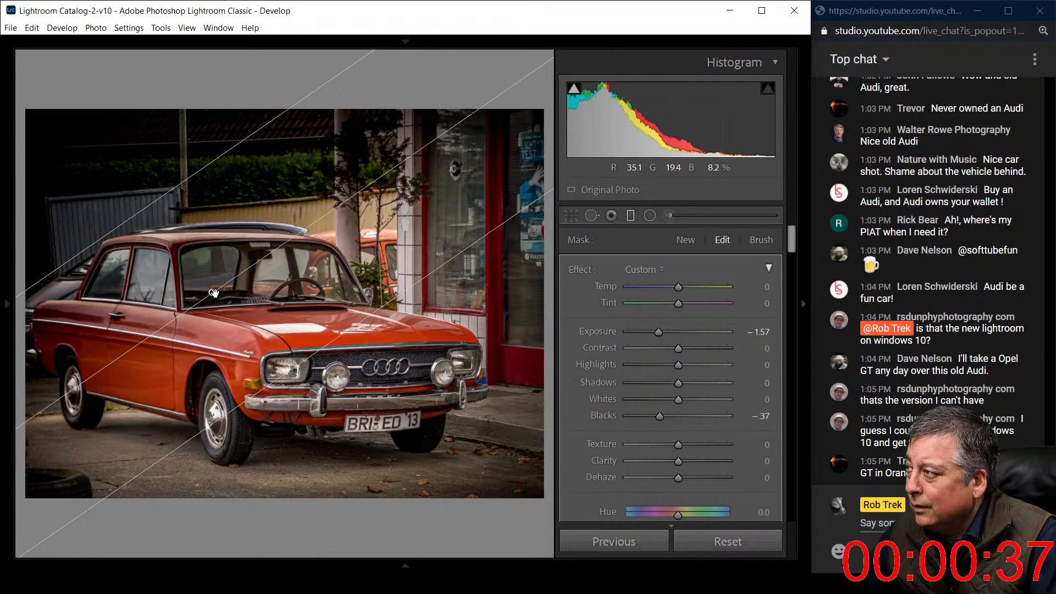
pyautogui.moveTo(261, 137); pyautogui.dragTo(269, 145)
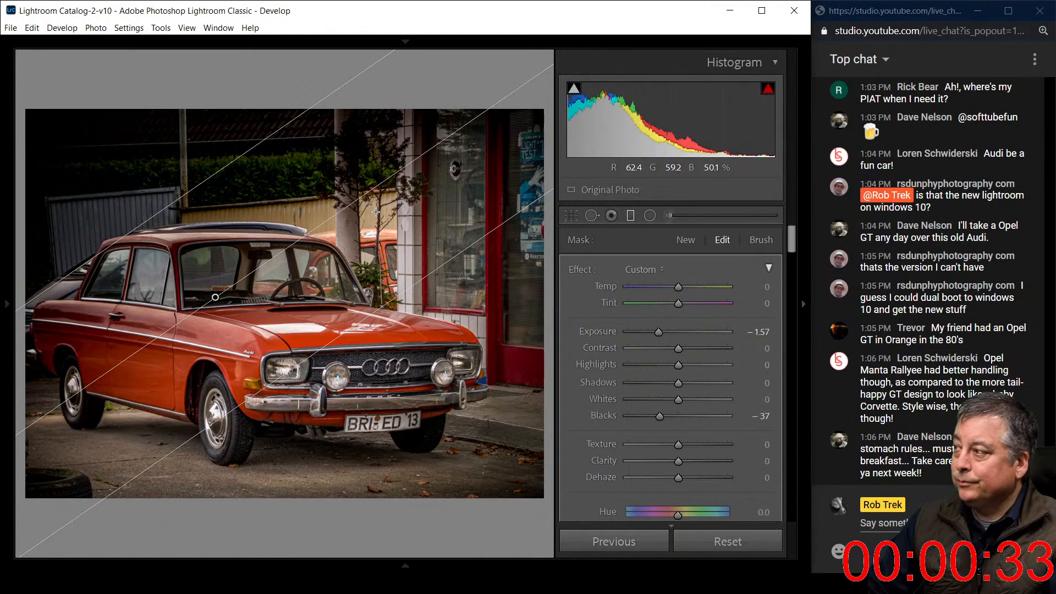
pyautogui.press('Delete')
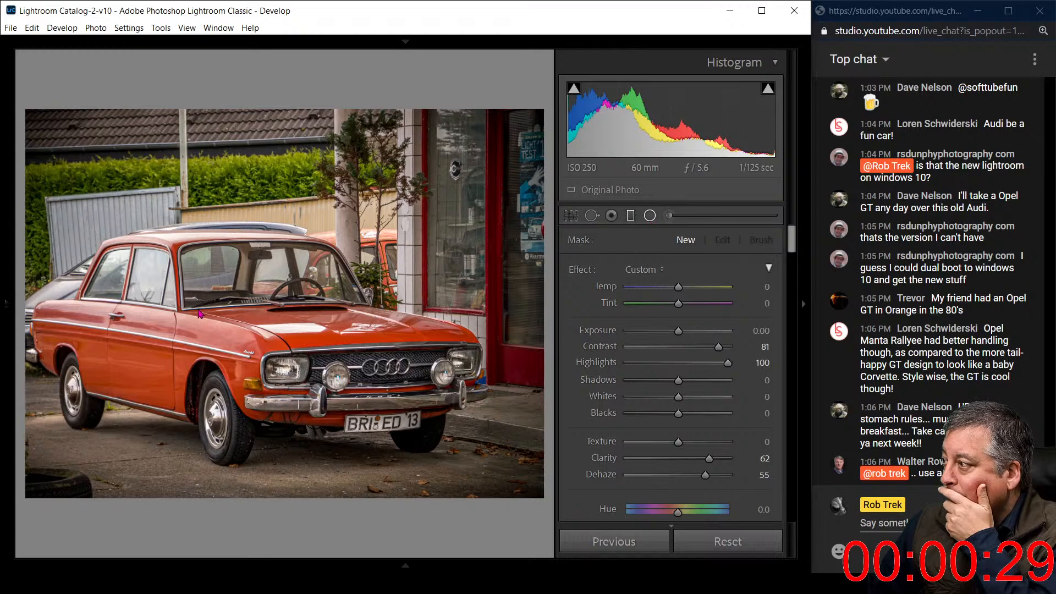
# Add a large radial filter, reset its effect settings and position it over the car's front end.
pyautogui.moveTo(263, 358)
pyautogui.mouseDown()
pyautogui.moveTo(349, 393)
pyautogui.moveTo(553, 511)
pyautogui.mouseUp()
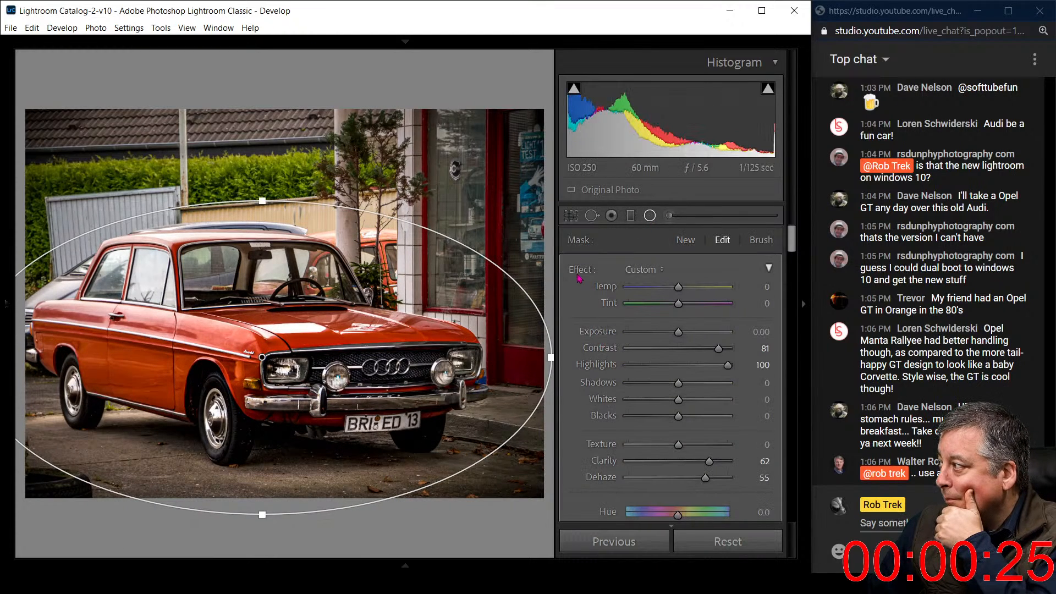
pyautogui.doubleClick(581, 269)
pyautogui.moveTo(247, 315); pyautogui.dragTo(338, 304)
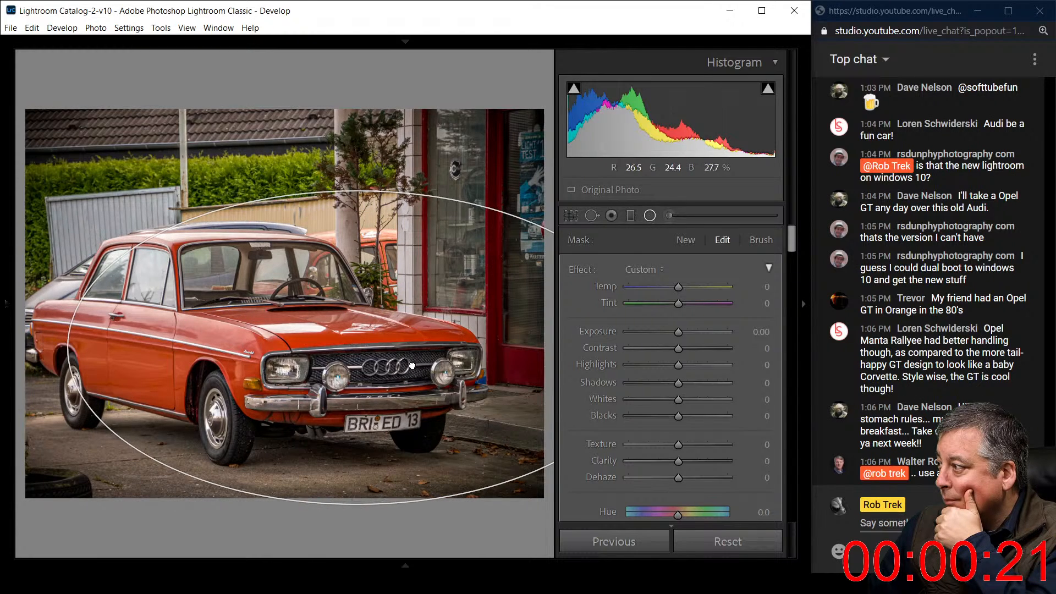
pyautogui.moveTo(412, 365); pyautogui.dragTo(416, 379)
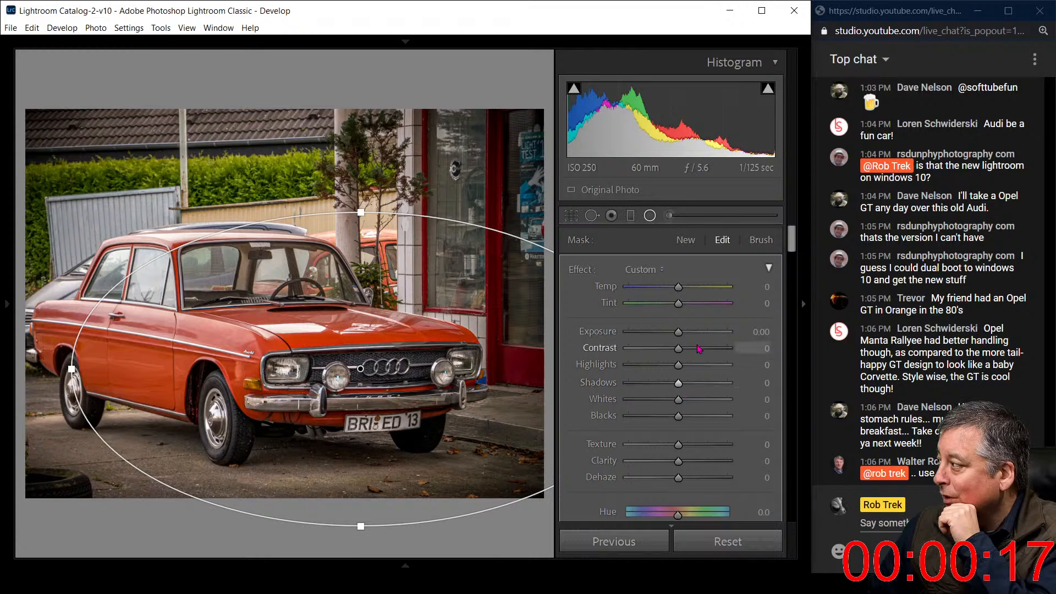
# Set the radial filter's Exposure to 3.03 and the whole photo's Exposure to -1.74.
pyautogui.moveTo(678, 332); pyautogui.dragTo(717, 337)
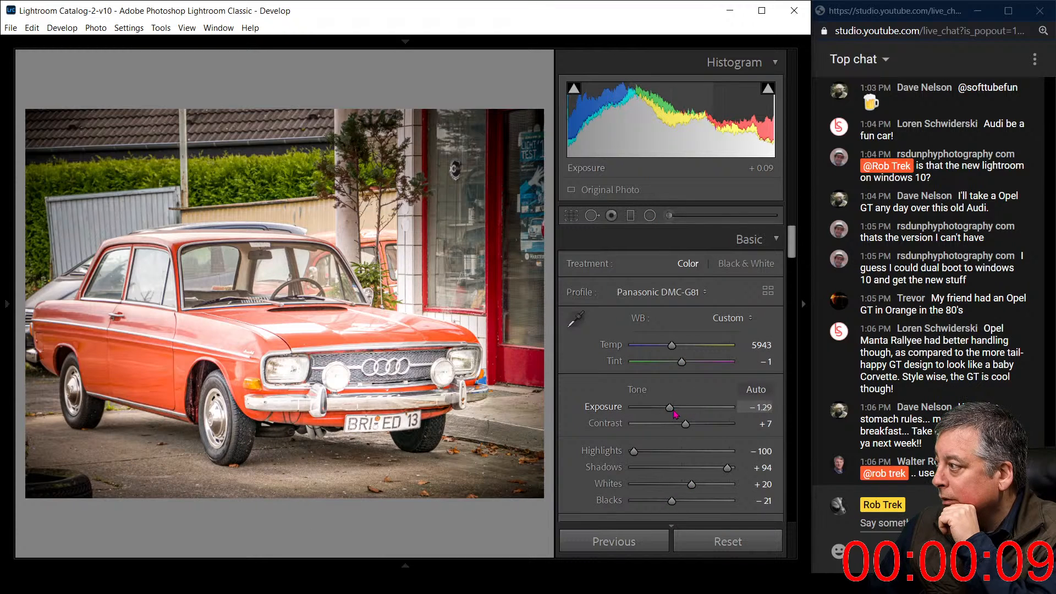
pyautogui.moveTo(675, 414); pyautogui.dragTo(671, 414)
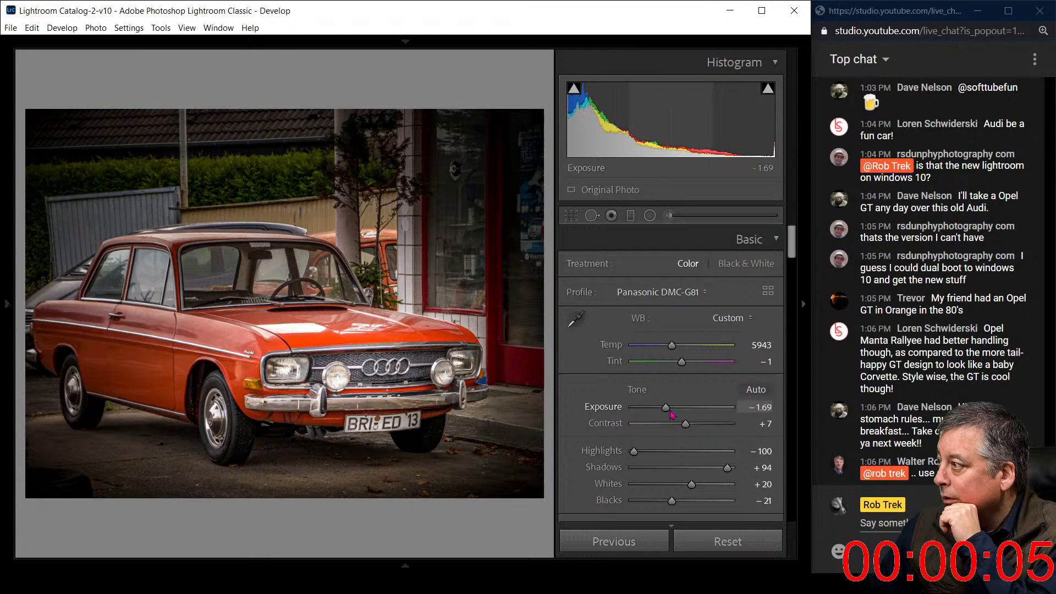
pyautogui.moveTo(671, 414); pyautogui.dragTo(671, 413)
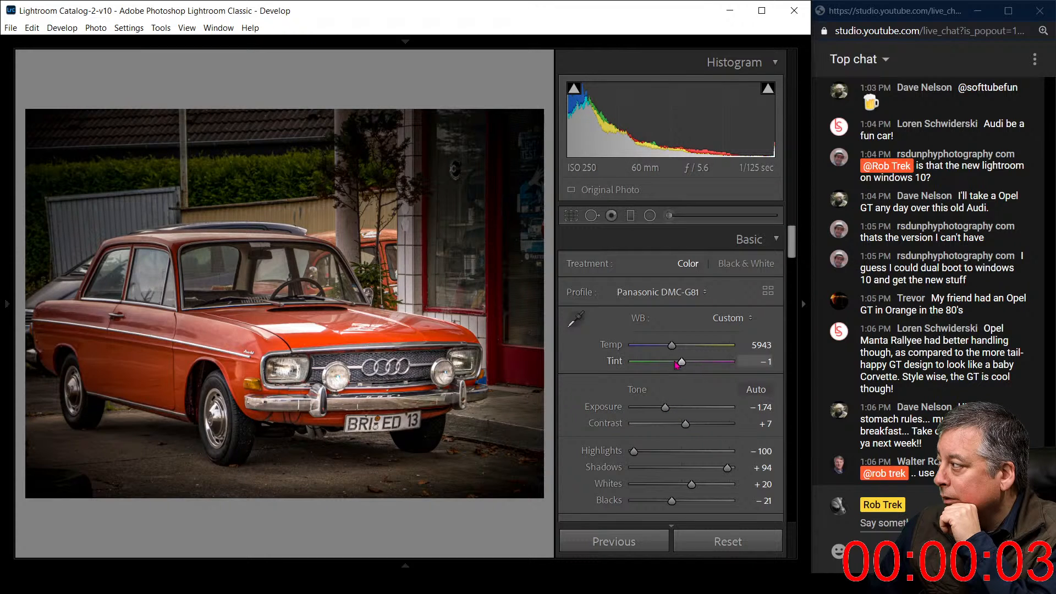
# Warm the radial filter to Temp 72 and cool the whole photo to a white balance Temp of 4514.
pyautogui.click(650, 216)
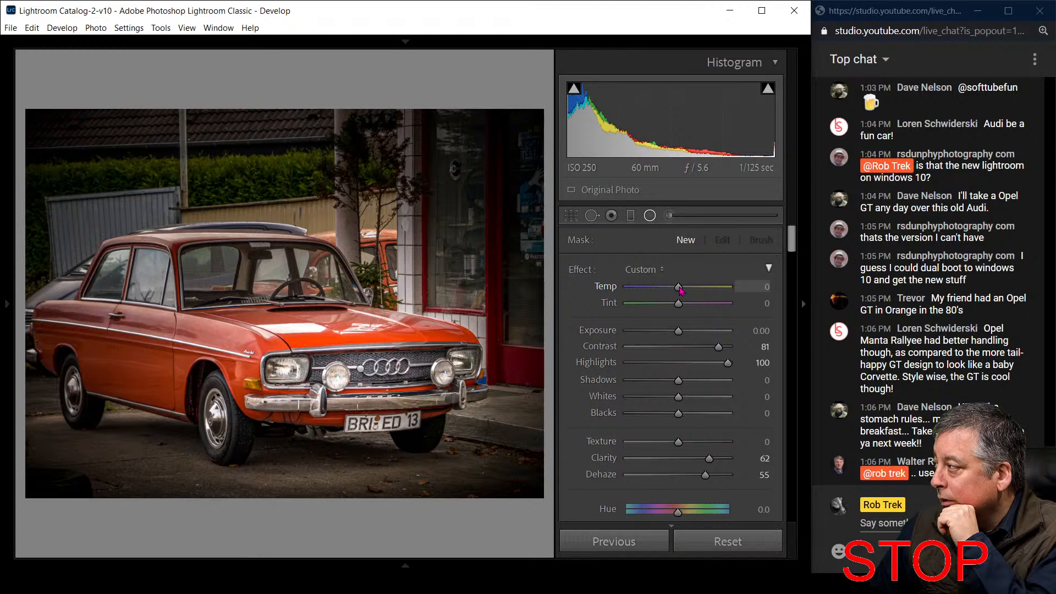
pyautogui.click(361, 369)
pyautogui.moveTo(678, 287); pyautogui.dragTo(661, 290)
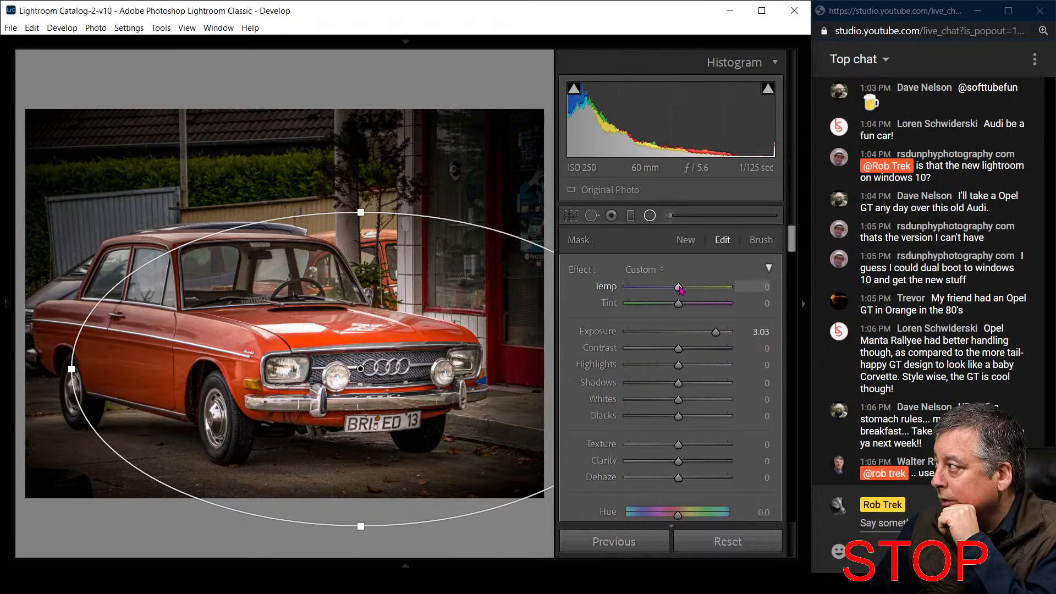
pyautogui.moveTo(681, 291); pyautogui.dragTo(713, 295)
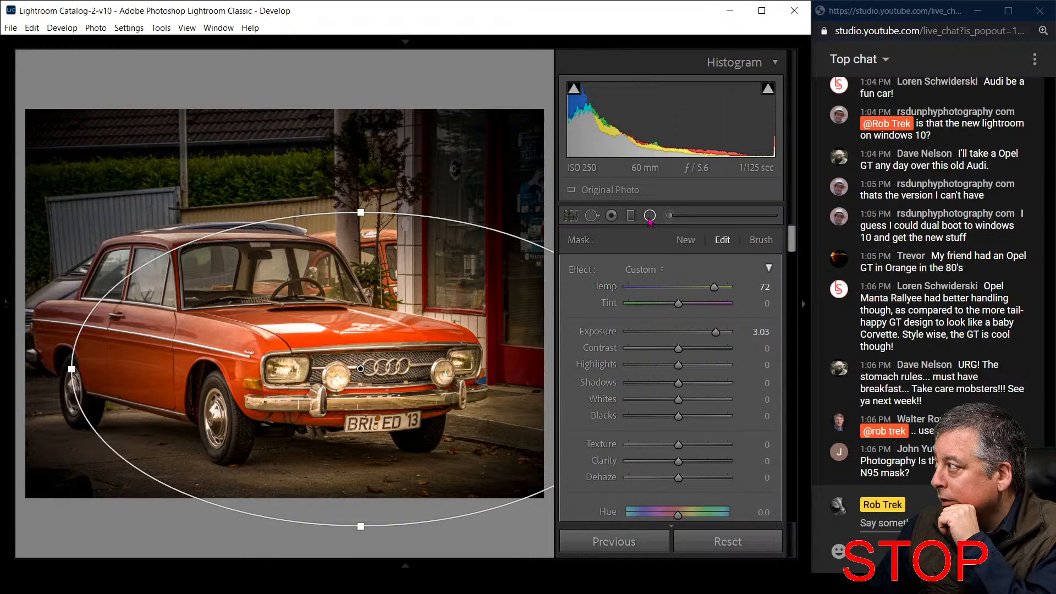
pyautogui.hotkey('shift', 'm')
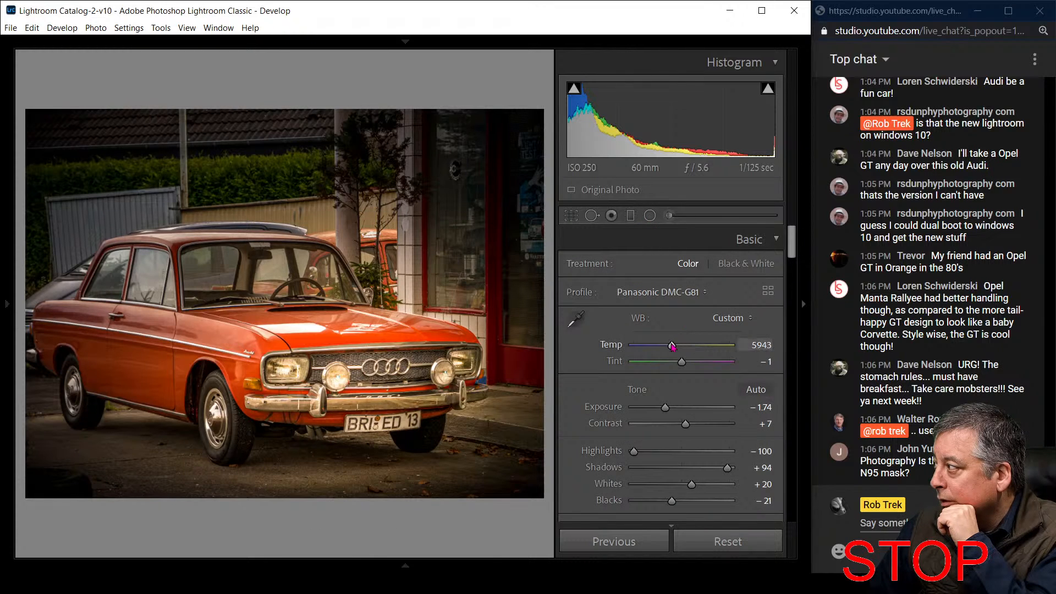
pyautogui.moveTo(649, 347); pyautogui.dragTo(651, 347)
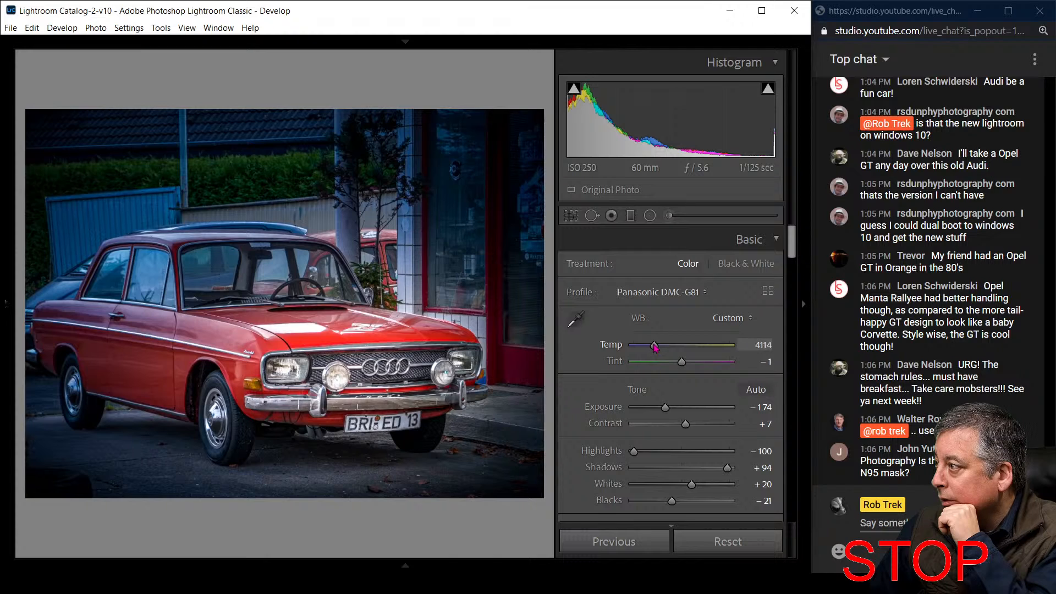
# Rotate the radial filter slightly clockwise to follow the angle of the car.
pyautogui.click(650, 215)
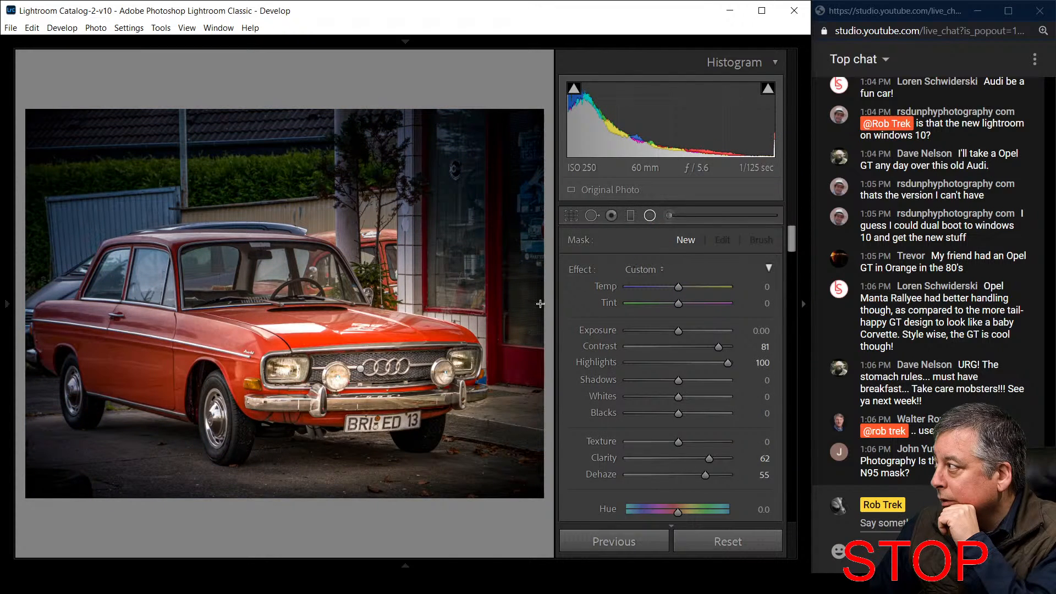
pyautogui.moveTo(361, 369); pyautogui.dragTo(177, 303)
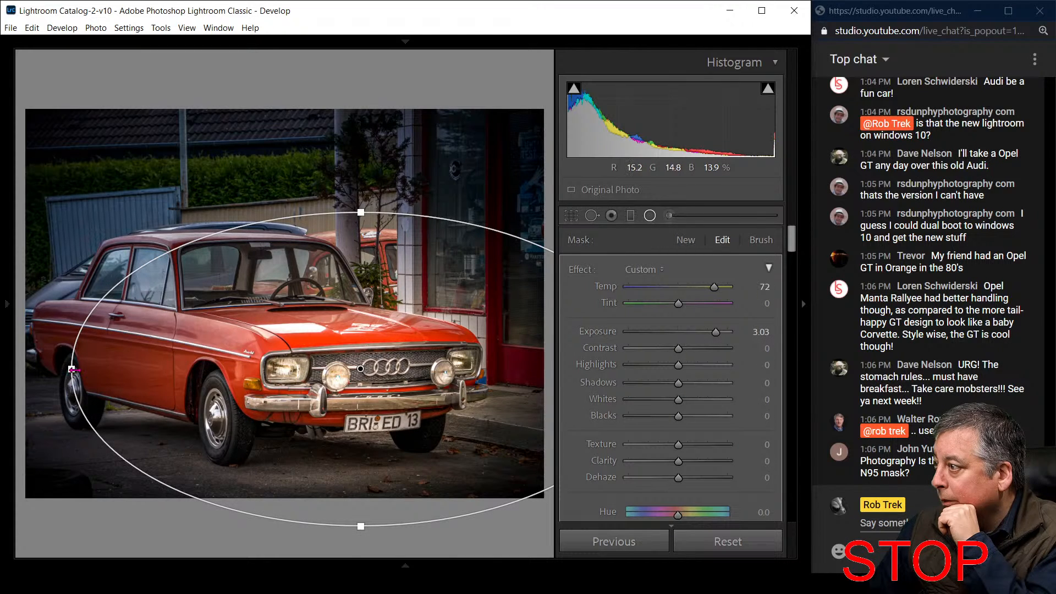
pyautogui.moveTo(72, 370); pyautogui.dragTo(73, 340)
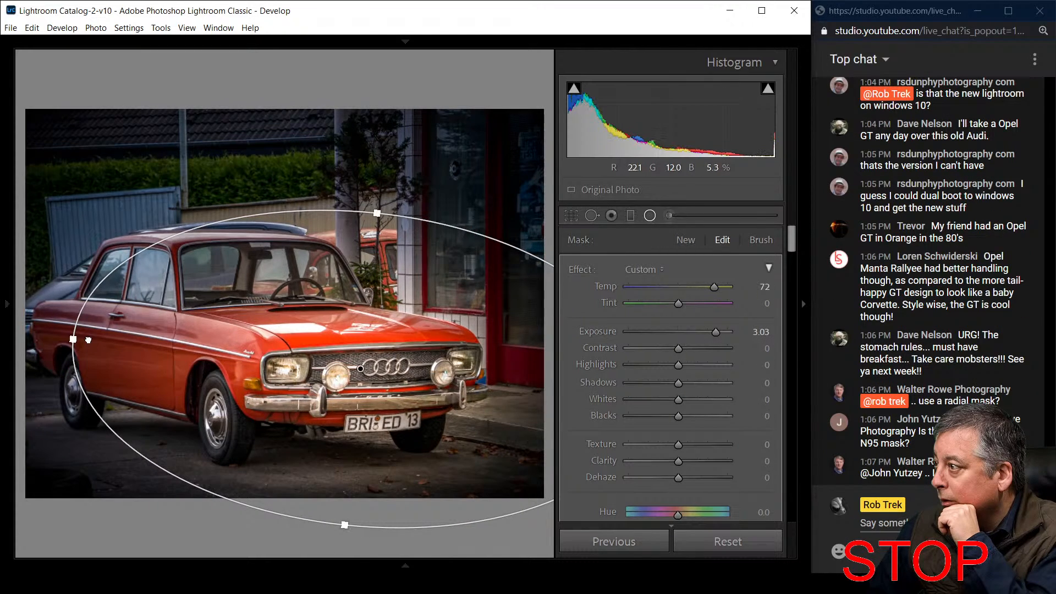
pyautogui.doubleClick(79, 339)
pyautogui.click(75, 339)
pyautogui.click(76, 339)
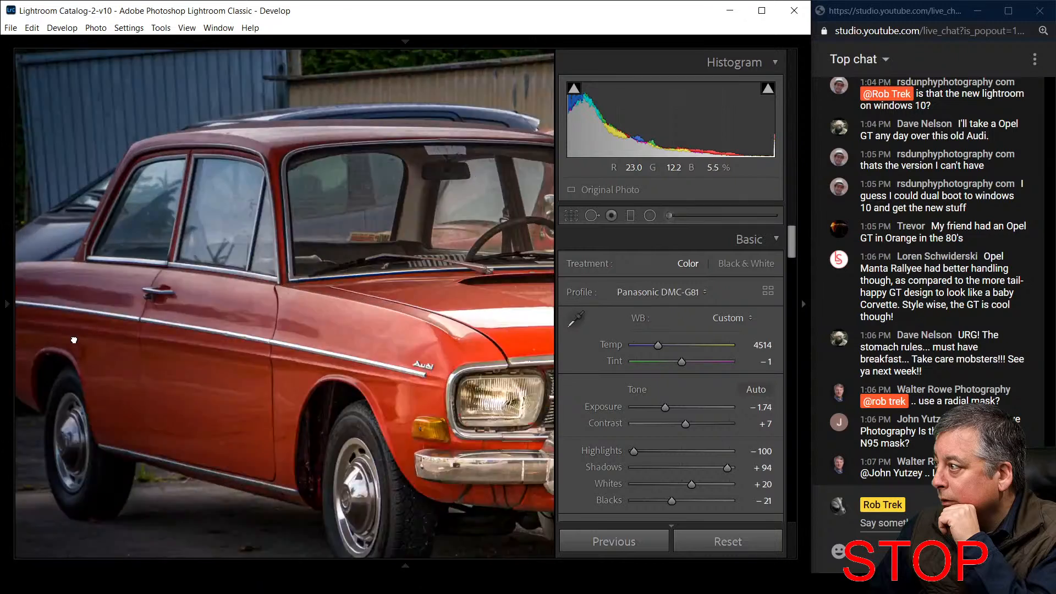
pyautogui.click(79, 339)
pyautogui.click(140, 342)
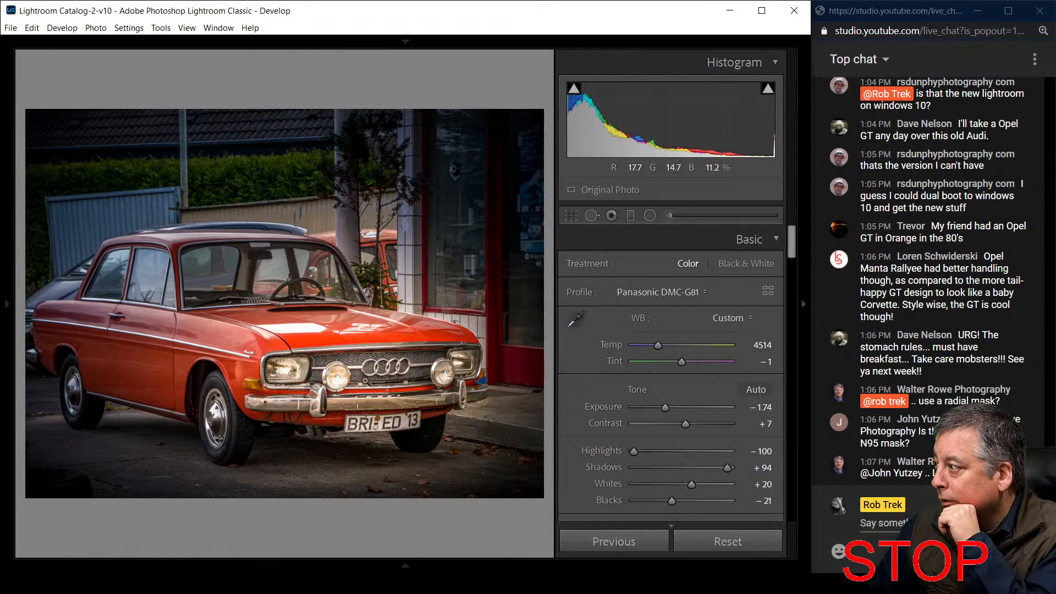
# Widen the radial filter to cover the car's rear, flatten it below the roofline and close the filter.
pyautogui.click(651, 217)
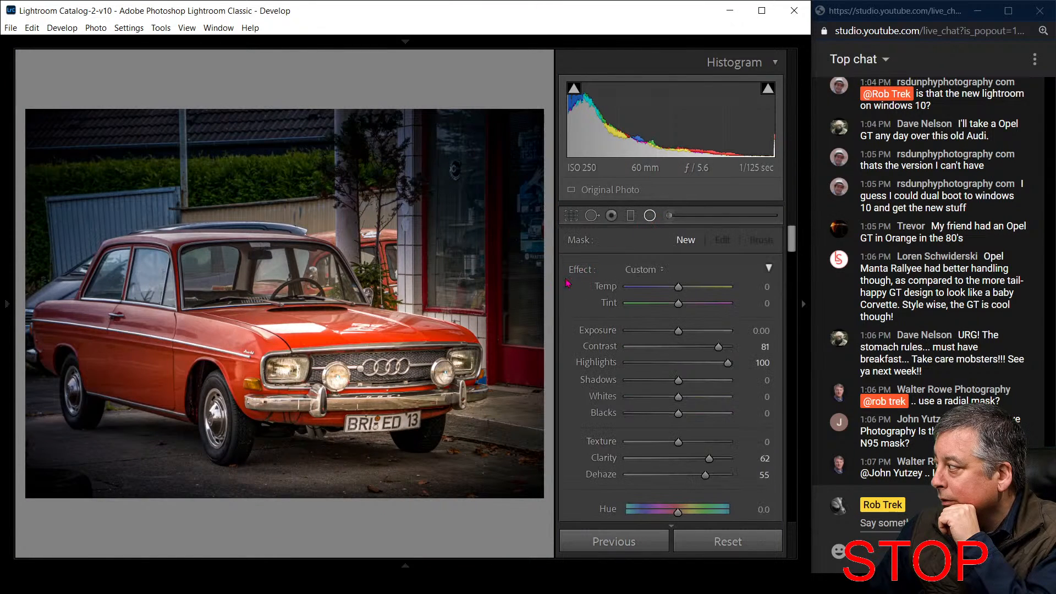
pyautogui.click(360, 369)
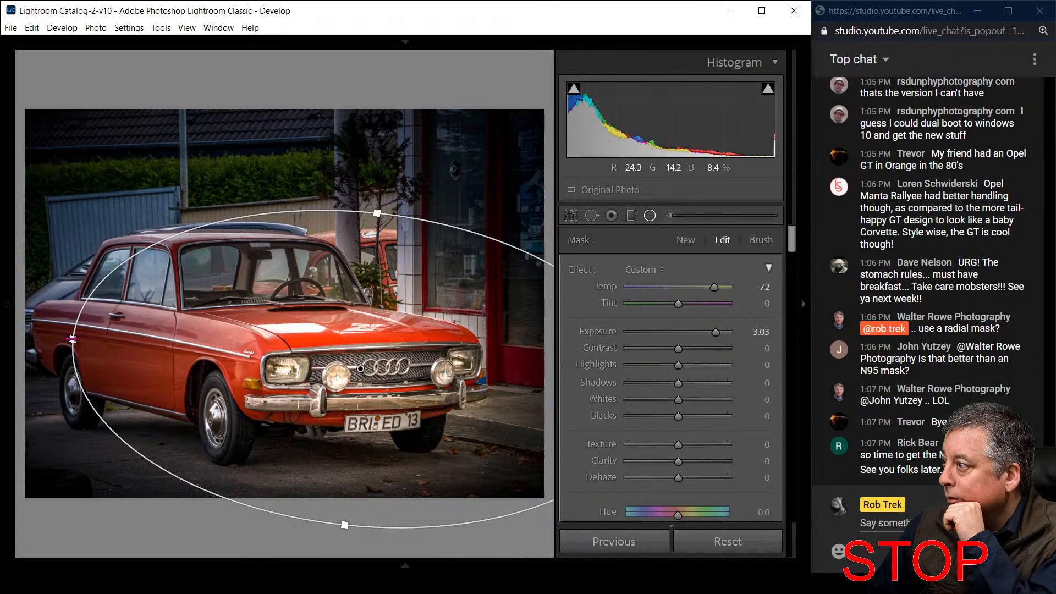
pyautogui.moveTo(72, 339); pyautogui.dragTo(17, 339)
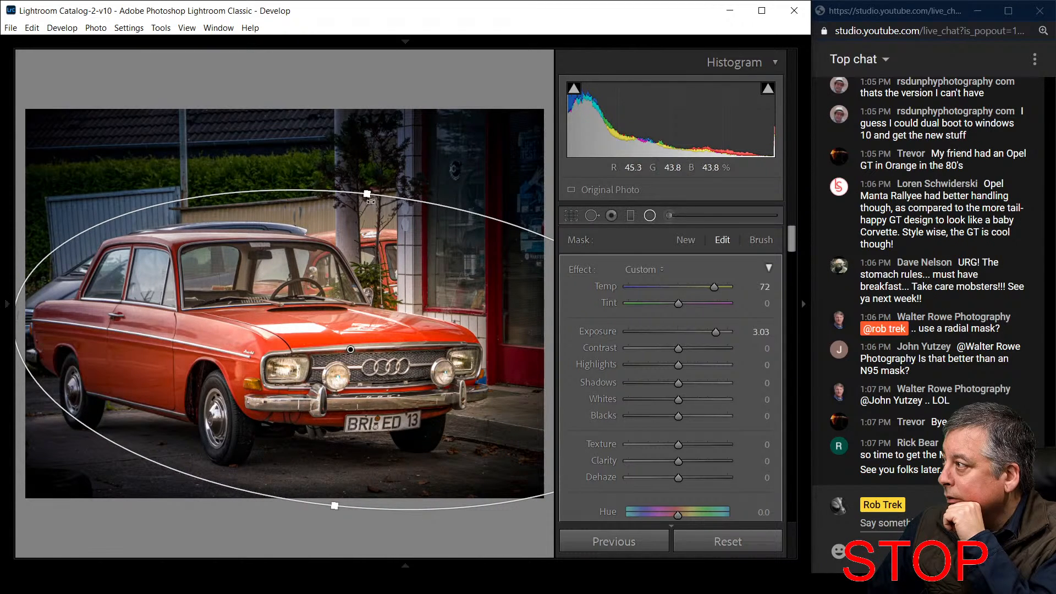
pyautogui.moveTo(366, 195); pyautogui.dragTo(353, 242)
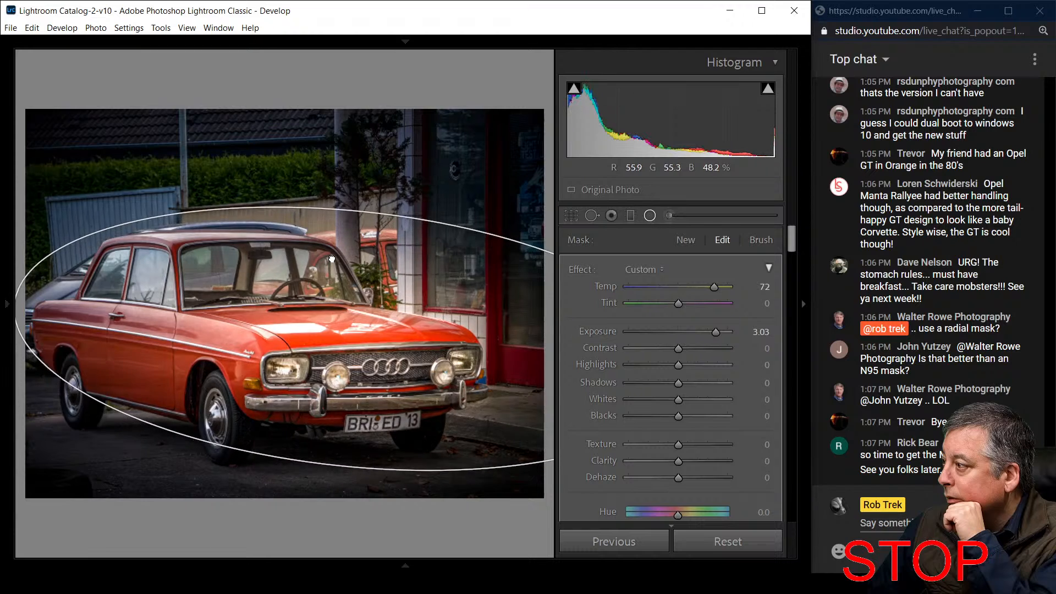
pyautogui.moveTo(320, 302); pyautogui.dragTo(319, 303)
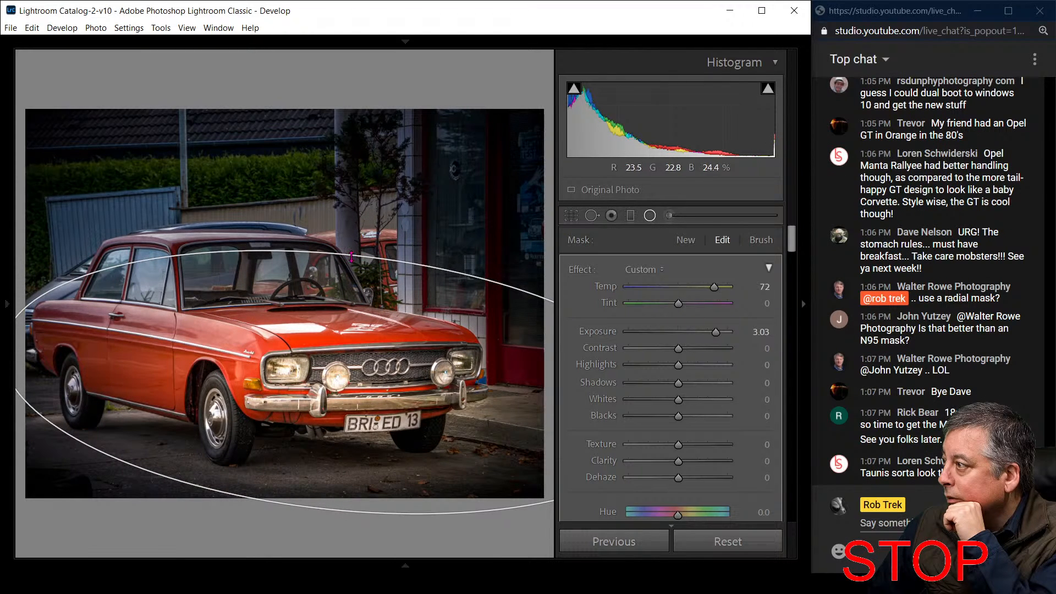
pyautogui.moveTo(354, 256); pyautogui.dragTo(356, 249)
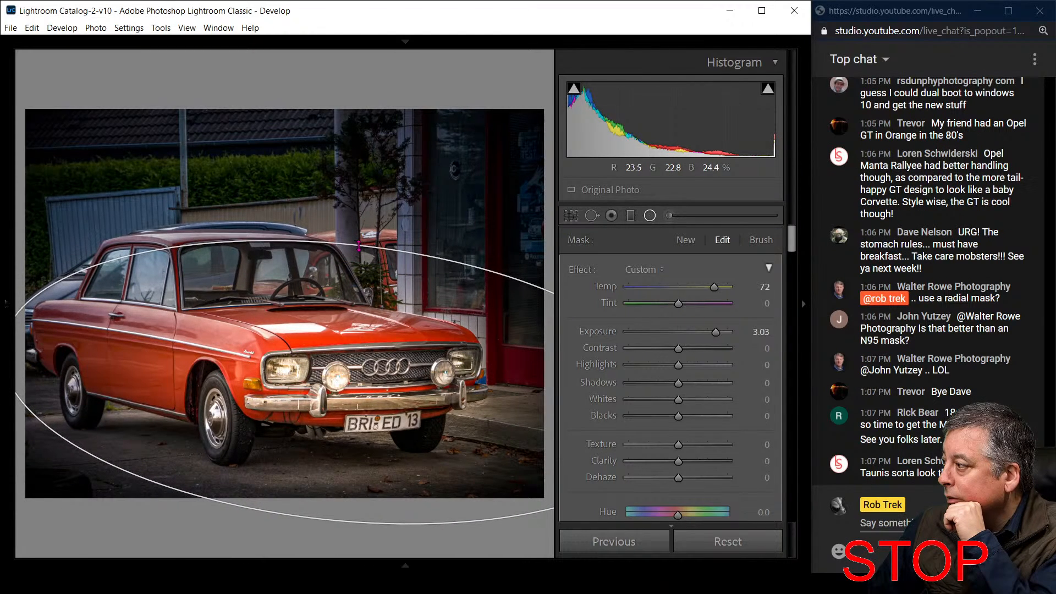
pyautogui.click(650, 215)
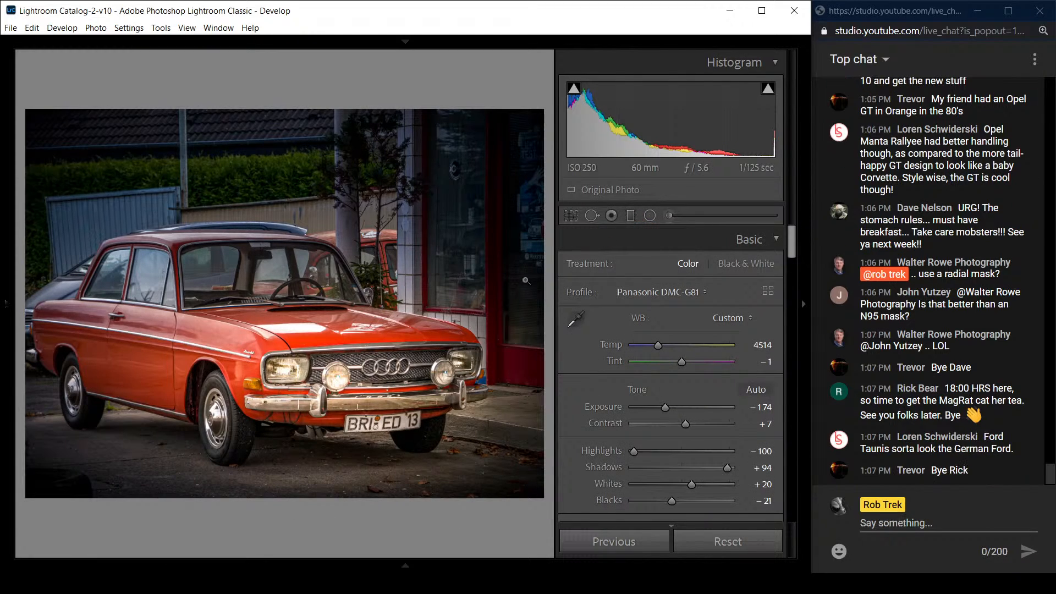
# Create a virtual copy of the edited Audi photo and reset its Develop settings to the unedited state.
pyautogui.rightClick(240, 298)
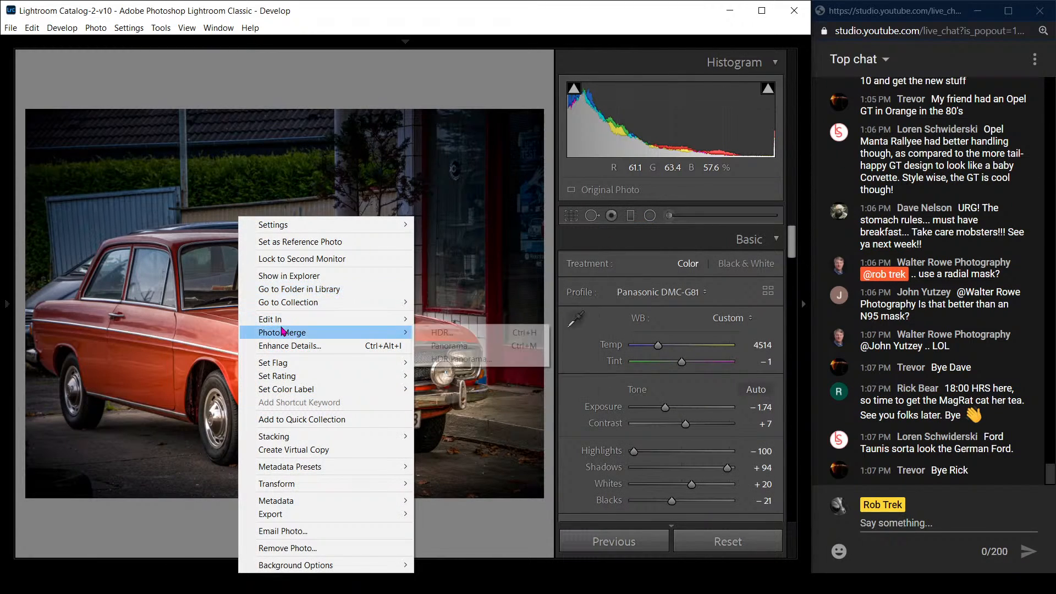
pyautogui.moveTo(285, 440)
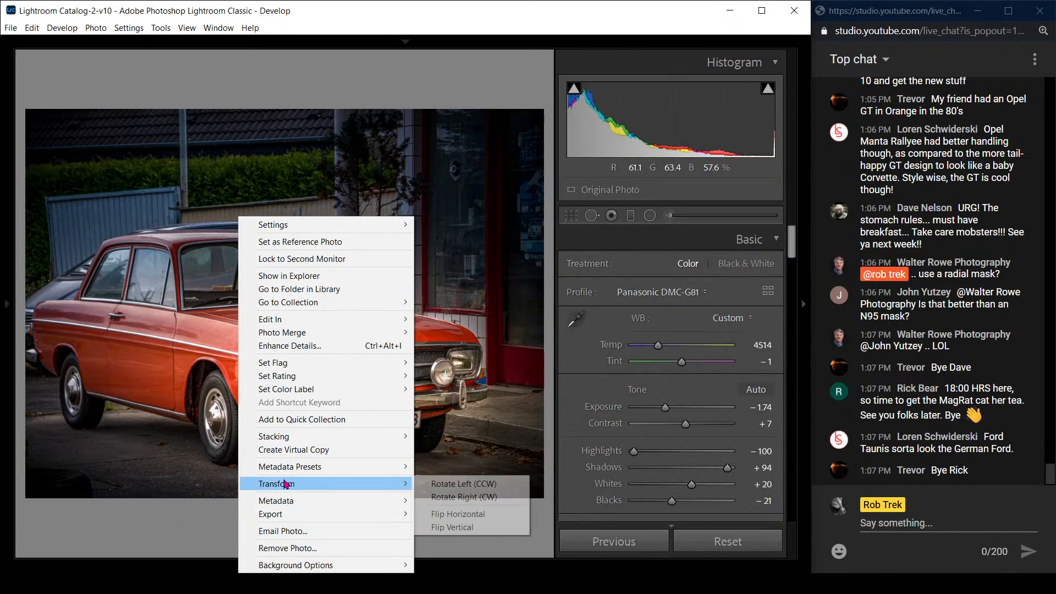
pyautogui.moveTo(310, 467)
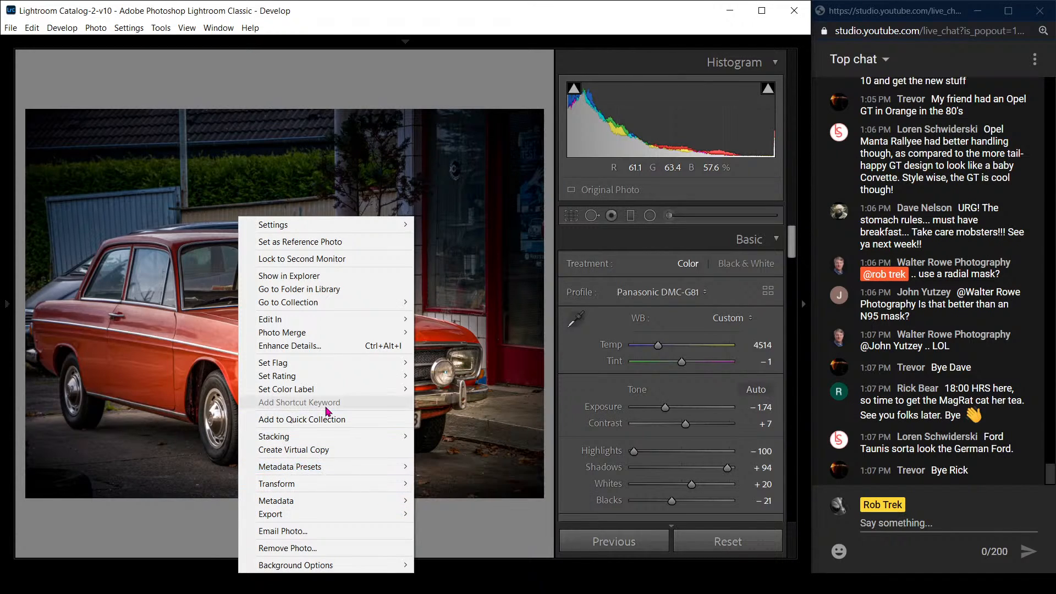
pyautogui.click(322, 449)
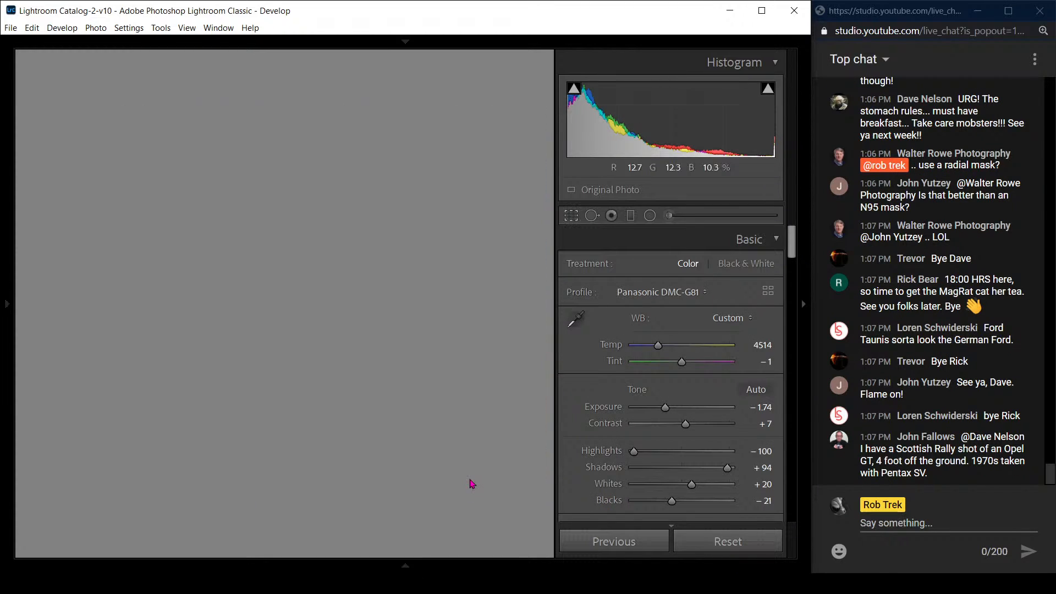
pyautogui.press('r')
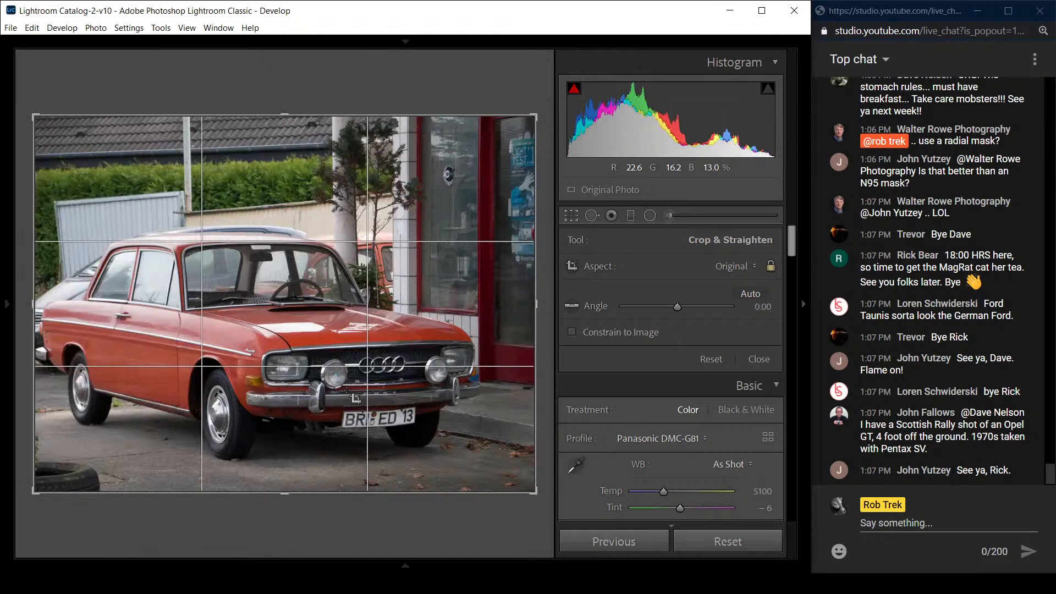
# Compare the unedited virtual copy with the edited Audi photo side by side, with the side panels hidden.
pyautogui.press('g')
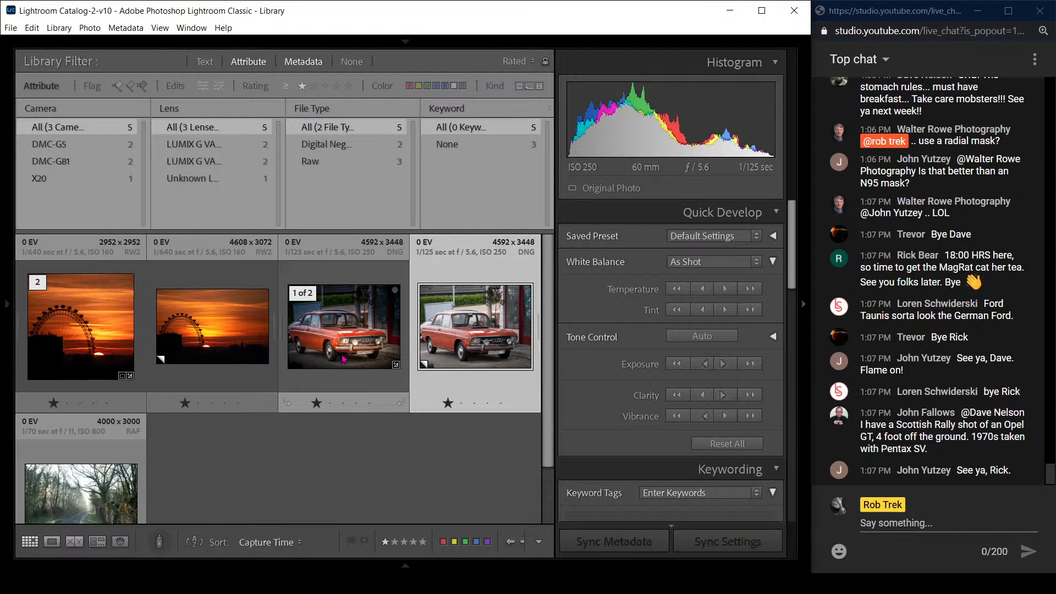
pyautogui.keyDown('ctrl'); pyautogui.click(343, 359); pyautogui.keyUp('ctrl')
pyautogui.press('c')
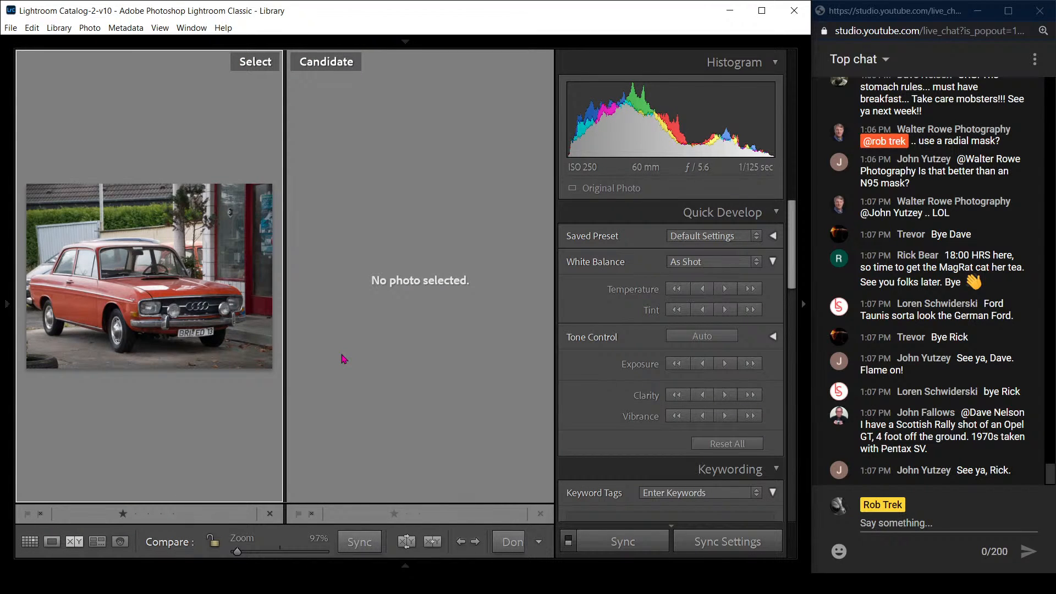
pyautogui.press('F7')
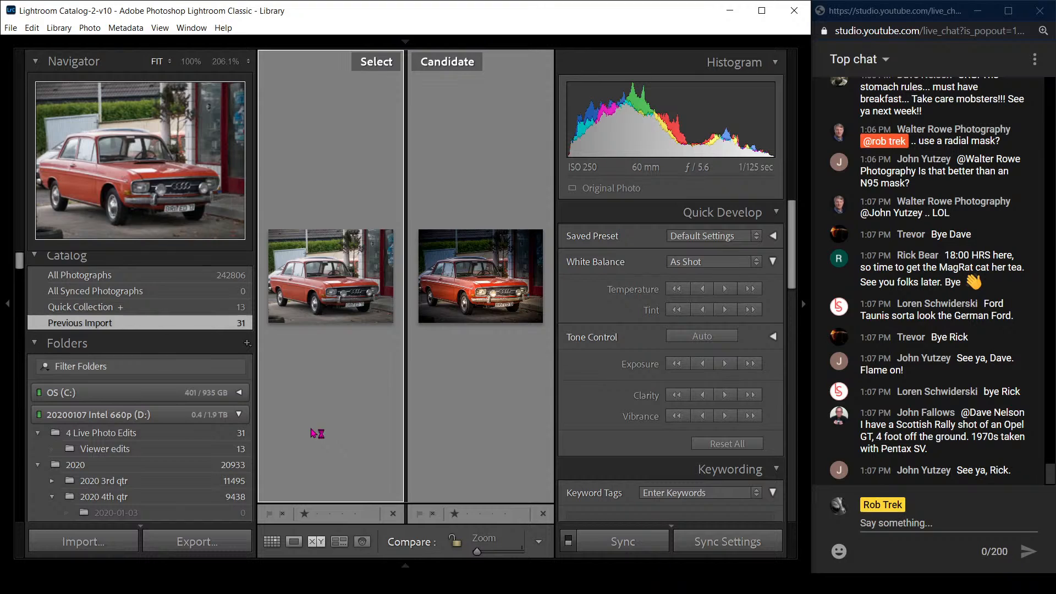
pyautogui.press('Tab')
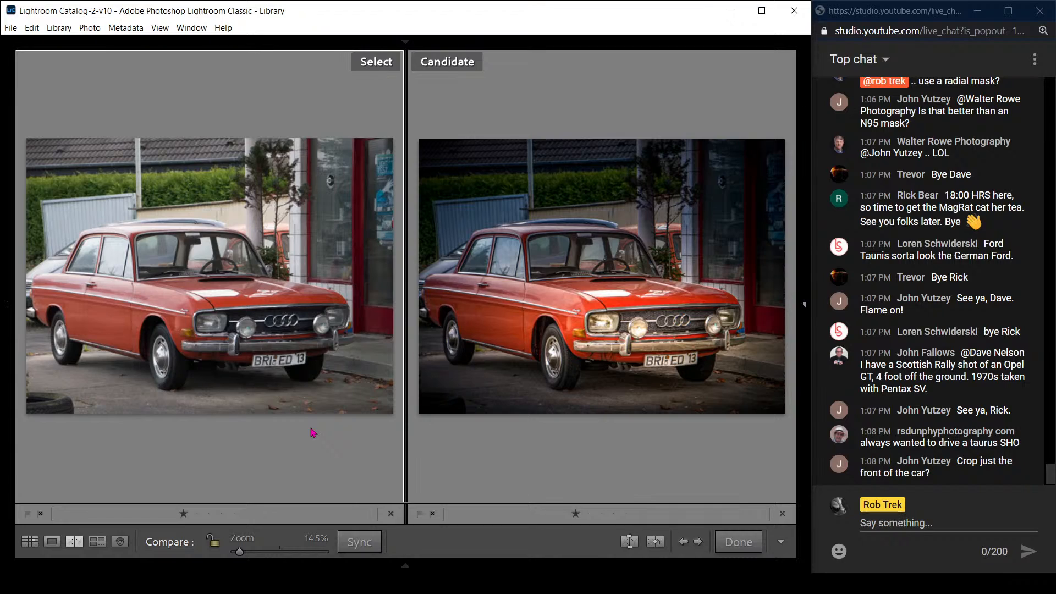
# Leave the comparison and open the edited Audi photo in Develop with the Crop tool active.
pyautogui.press('g')
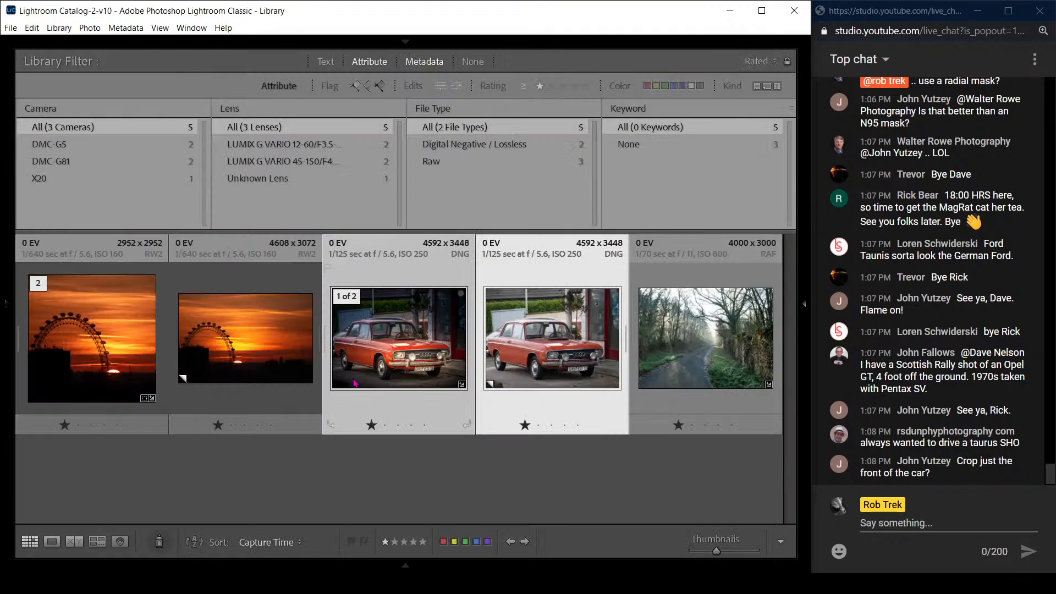
pyautogui.doubleClick(542, 353)
pyautogui.press('g')
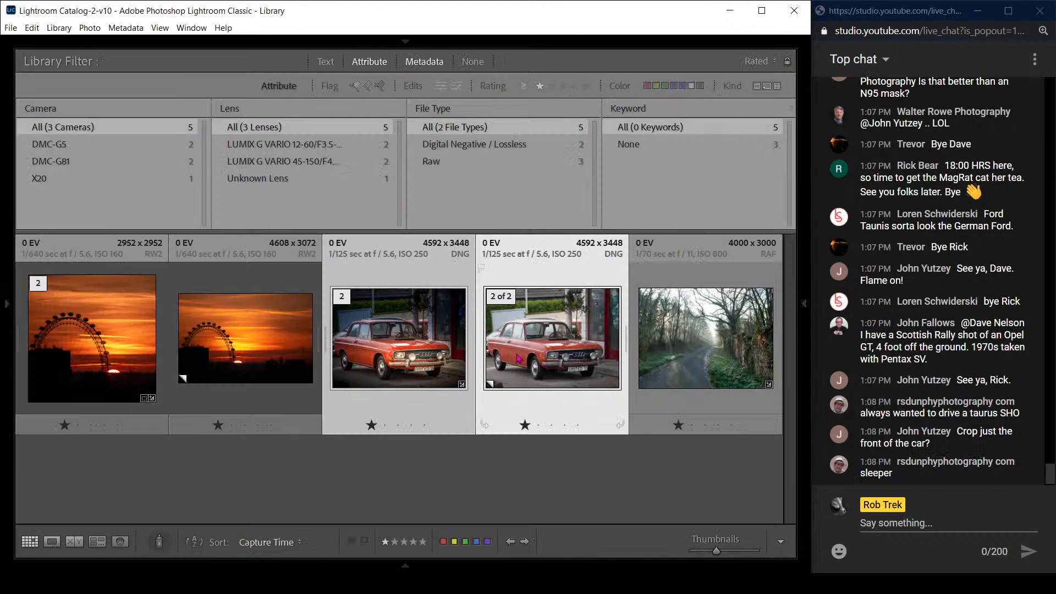
pyautogui.doubleClick(411, 364)
pyautogui.press('r')
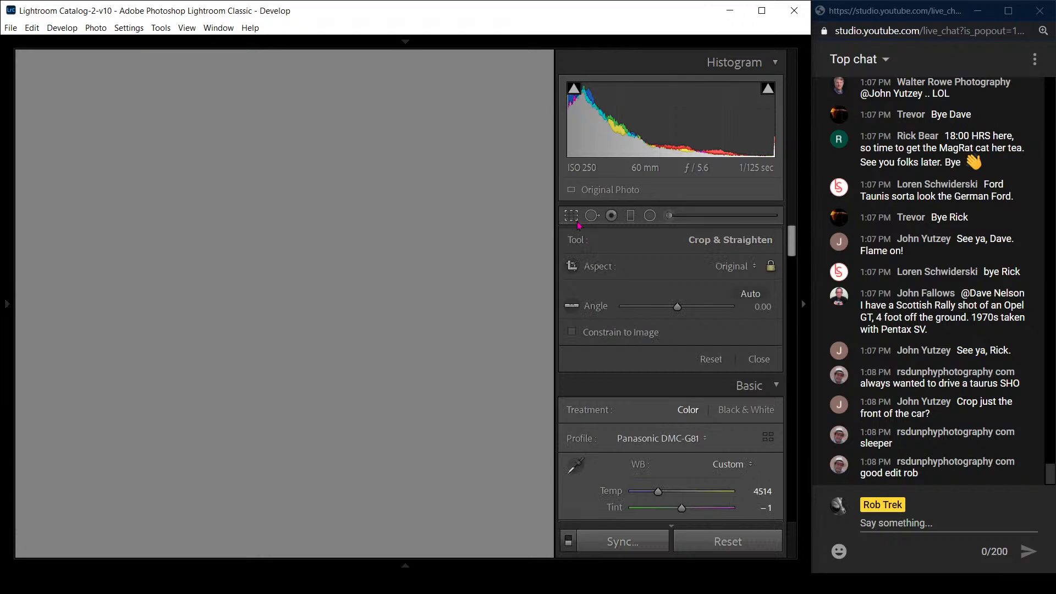
pyautogui.click(576, 222)
pyautogui.click(577, 221)
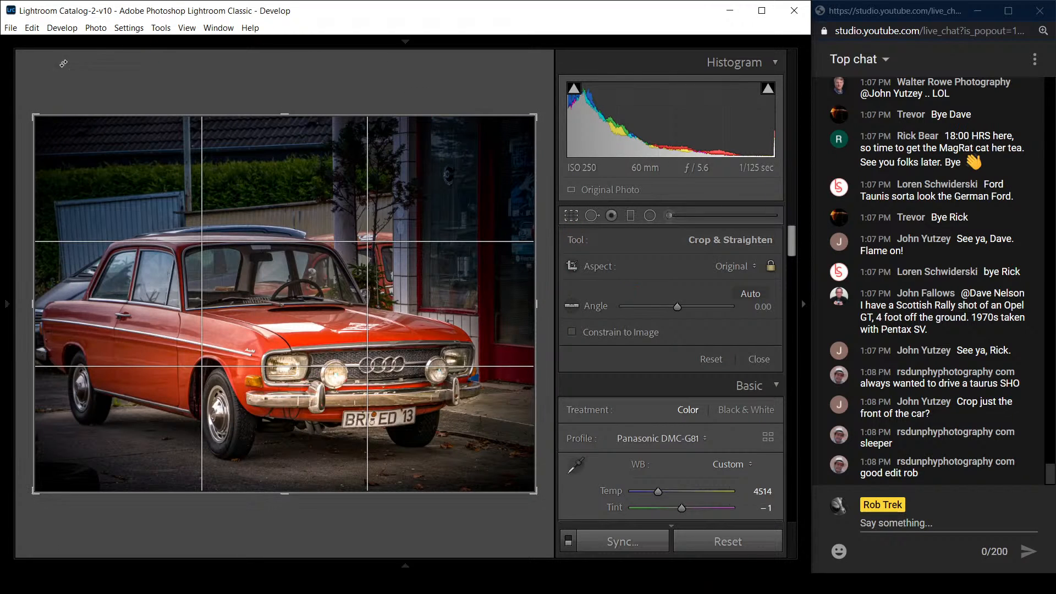
# Crop the edited Audi photo to a 1 x 1 aspect framing the front of the car and apply it.
pyautogui.moveTo(37, 116); pyautogui.dragTo(113, 53)
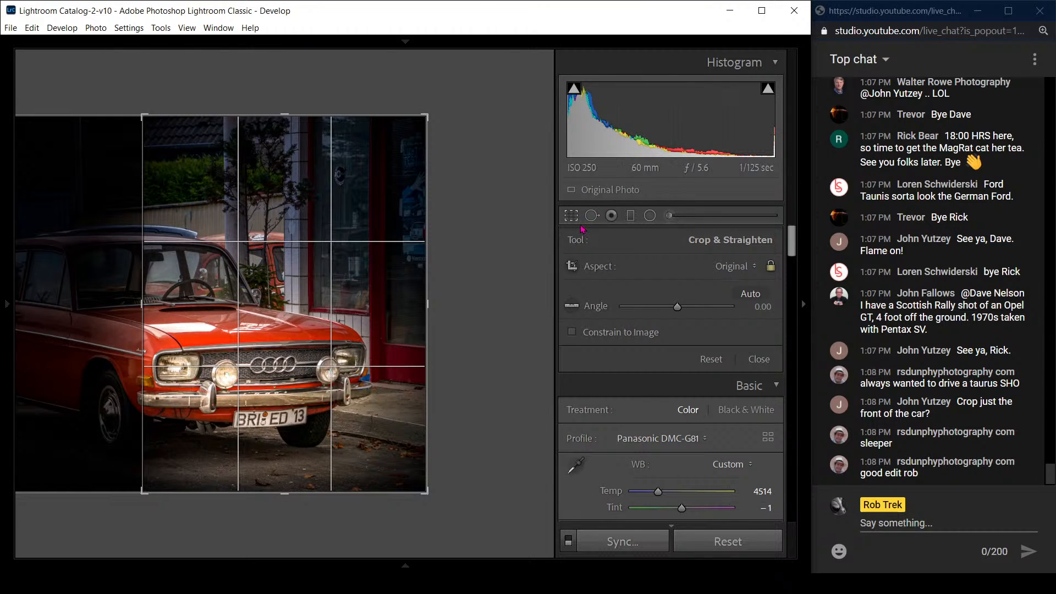
pyautogui.click(734, 266)
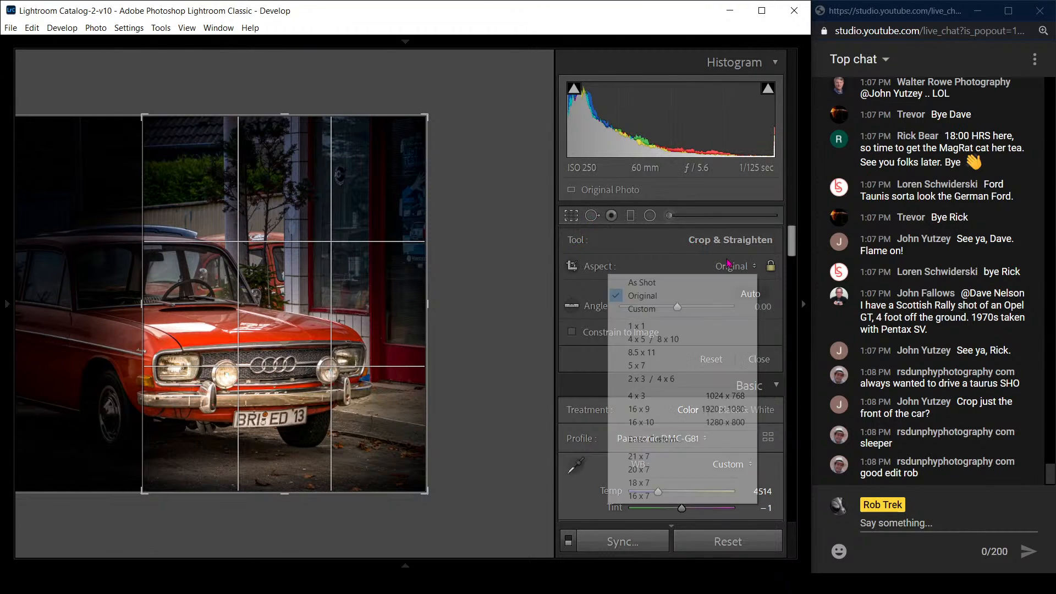
pyautogui.click(709, 329)
pyautogui.moveTo(144, 163); pyautogui.dragTo(109, 139)
pyautogui.moveTo(183, 291); pyautogui.dragTo(186, 249)
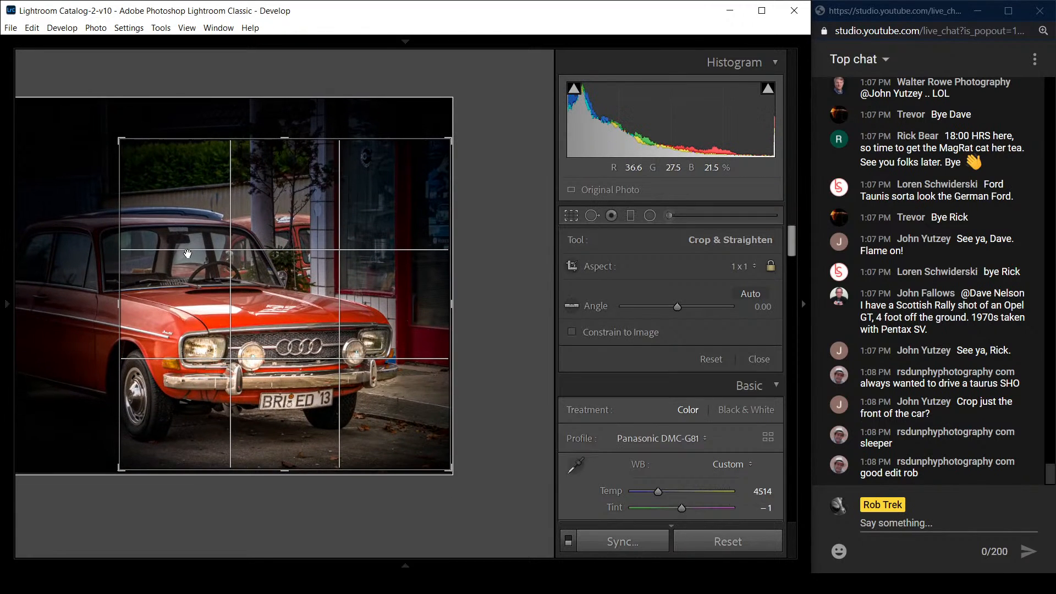
pyautogui.moveTo(119, 139); pyautogui.dragTo(96, 101)
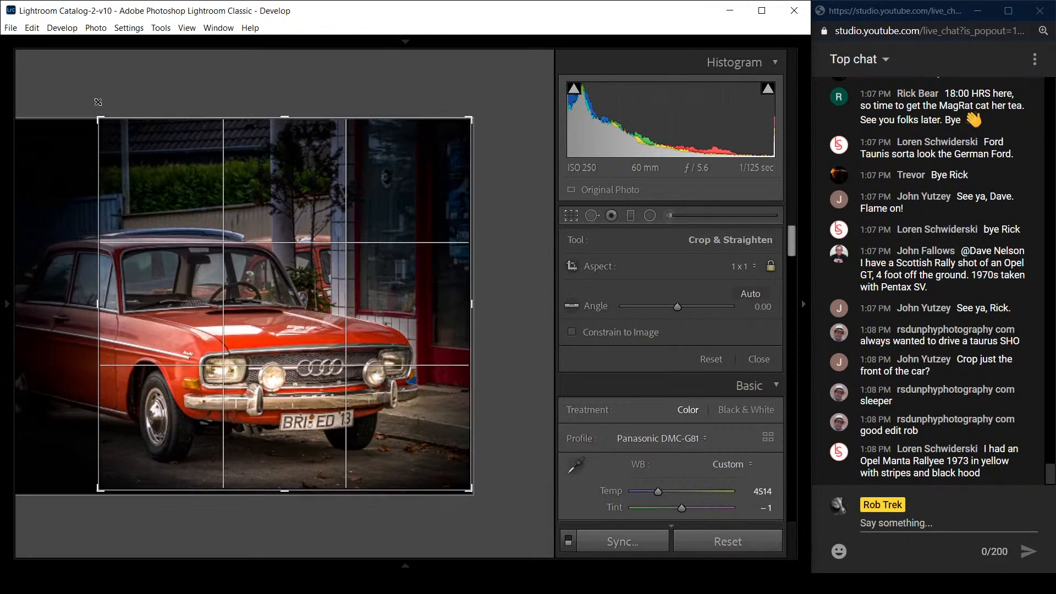
pyautogui.click(572, 216)
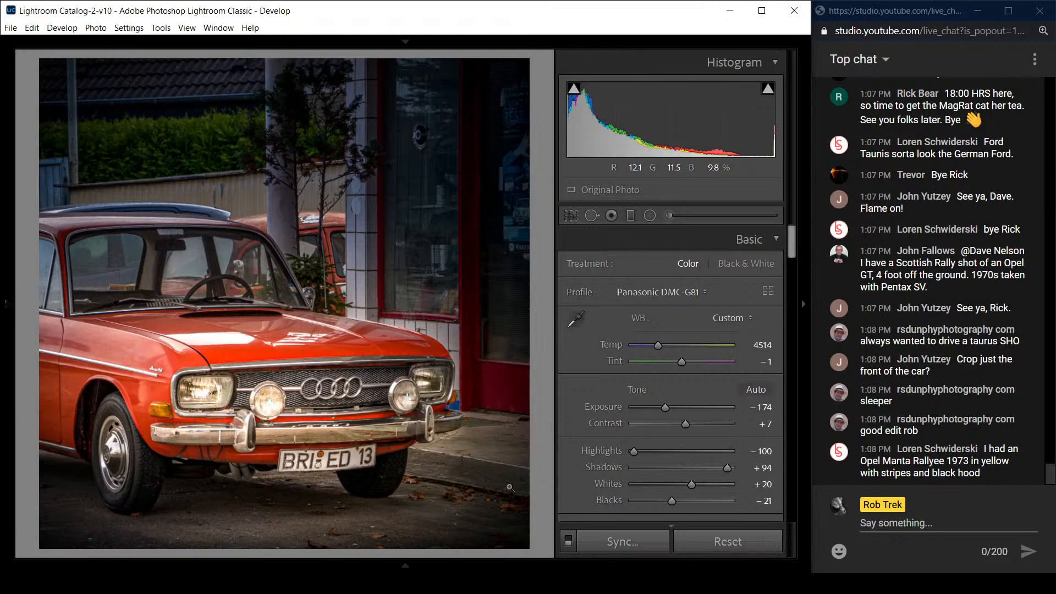
# Tighten the square crop around the car's grille, headlights and front bumper.
pyautogui.press('r')
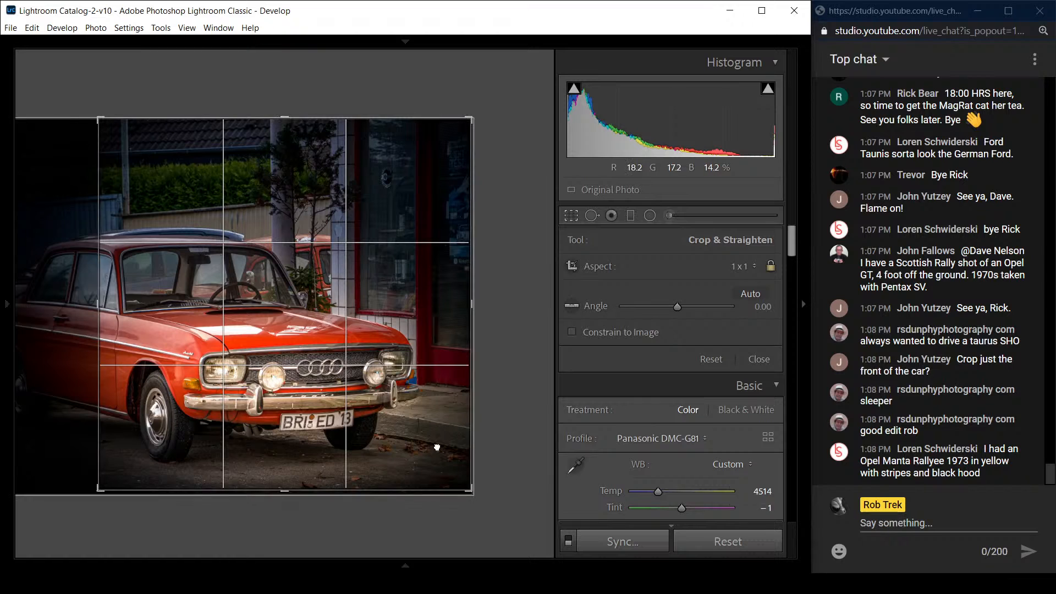
pyautogui.moveTo(99, 119); pyautogui.dragTo(116, 155)
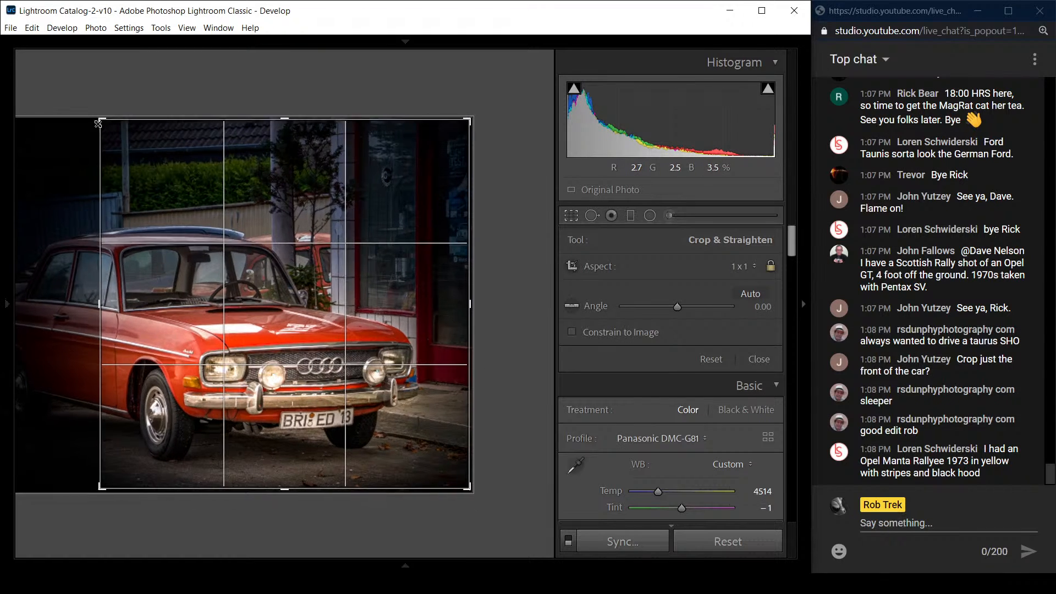
pyautogui.click(572, 219)
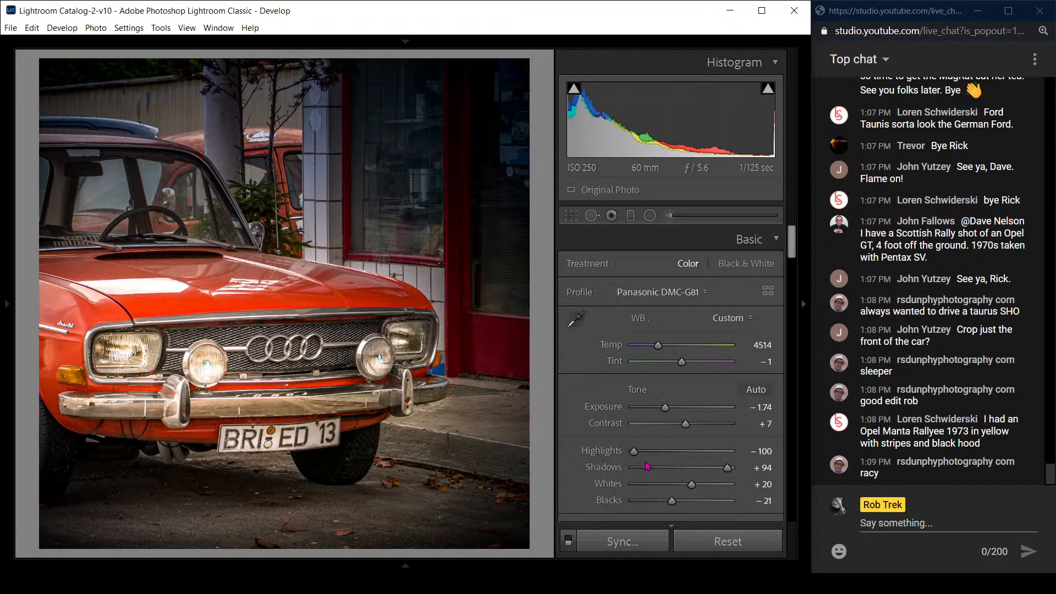
# Loosen the square crop to include the front wheel and more background above the car, then preview the photo full screen.
pyautogui.click(571, 216)
pyautogui.moveTo(137, 154); pyautogui.dragTo(113, 140)
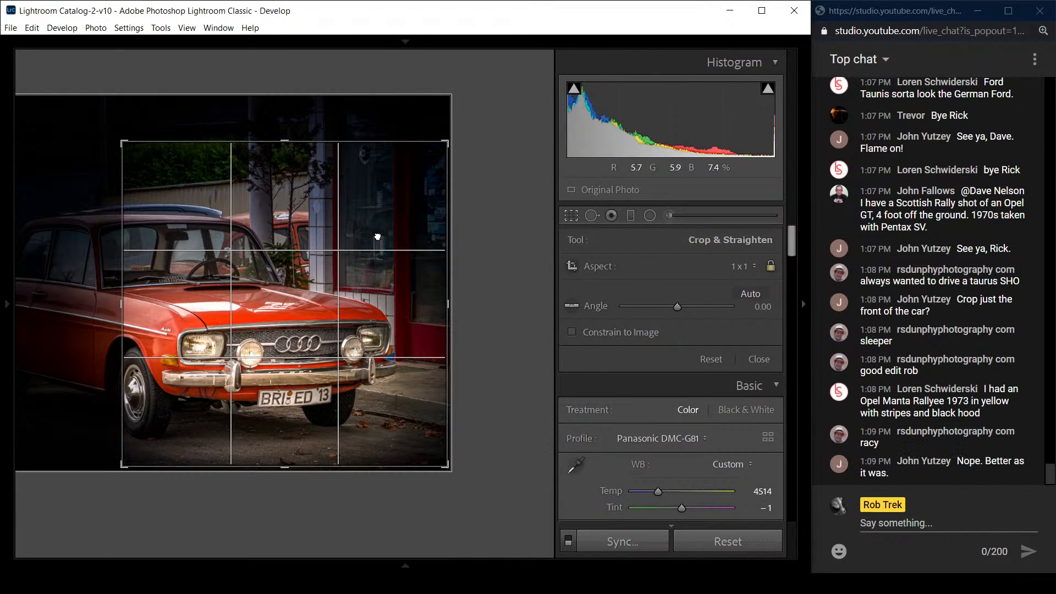
pyautogui.moveTo(378, 235); pyautogui.dragTo(366, 271)
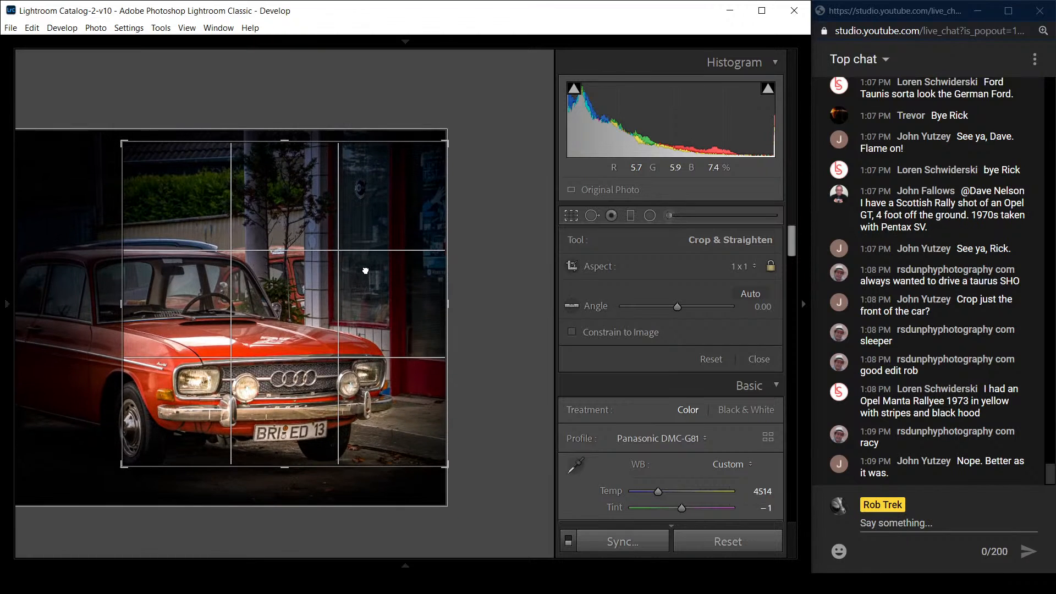
pyautogui.click(571, 215)
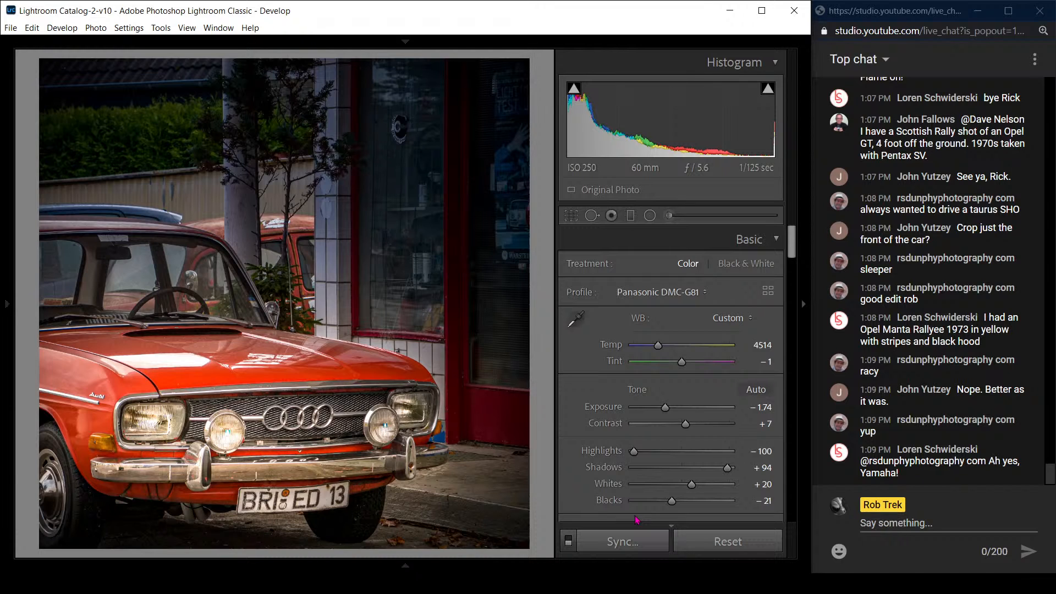
pyautogui.press('f')
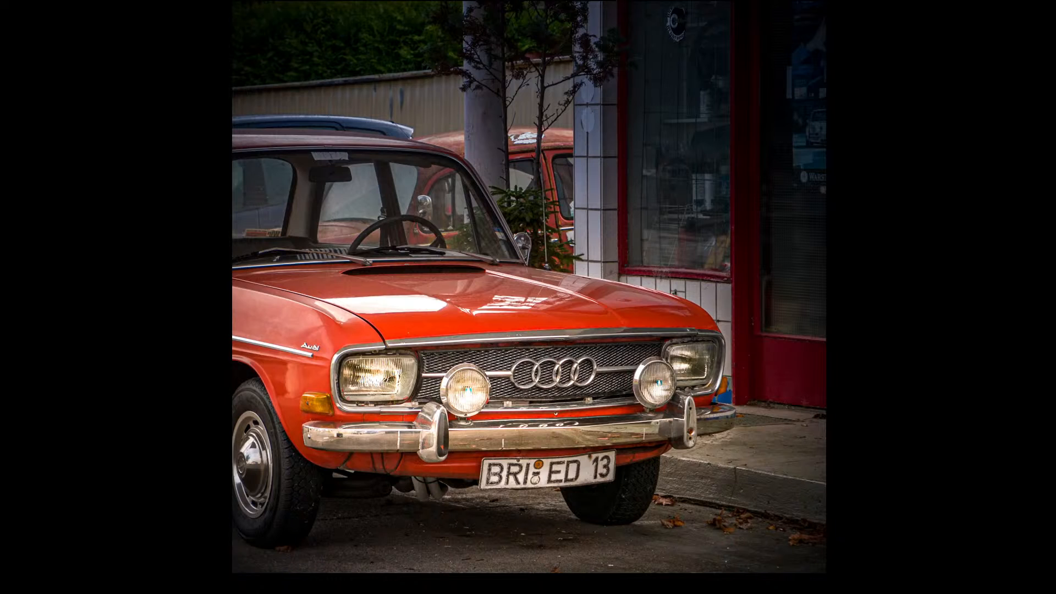
pyautogui.press('f')
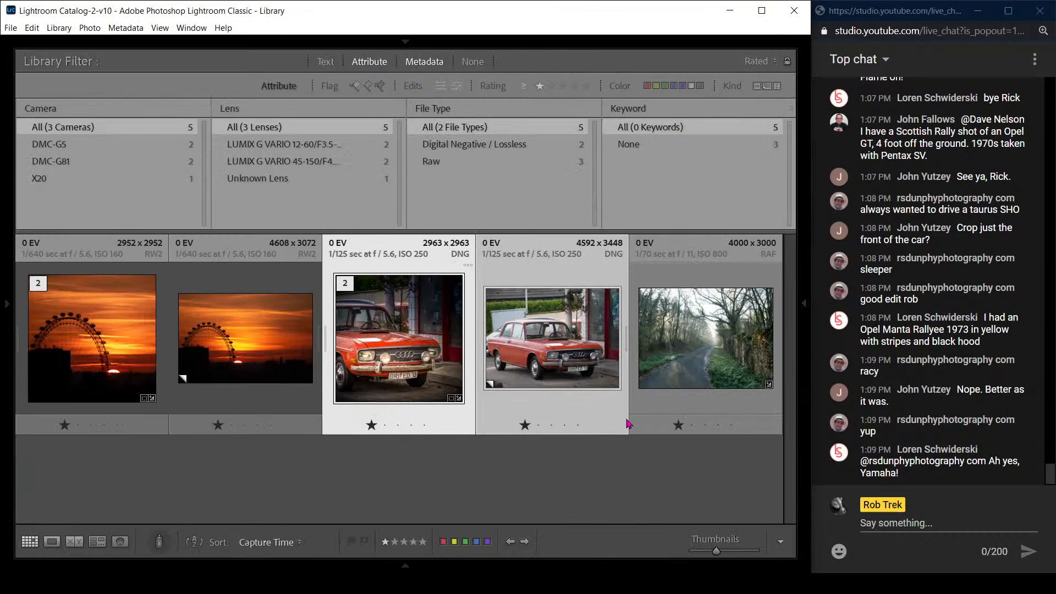
# Open the woodland road photo with its exposure and camera info overlay shown, and bring it into the Develop module.
pyautogui.doubleClick(737, 367)
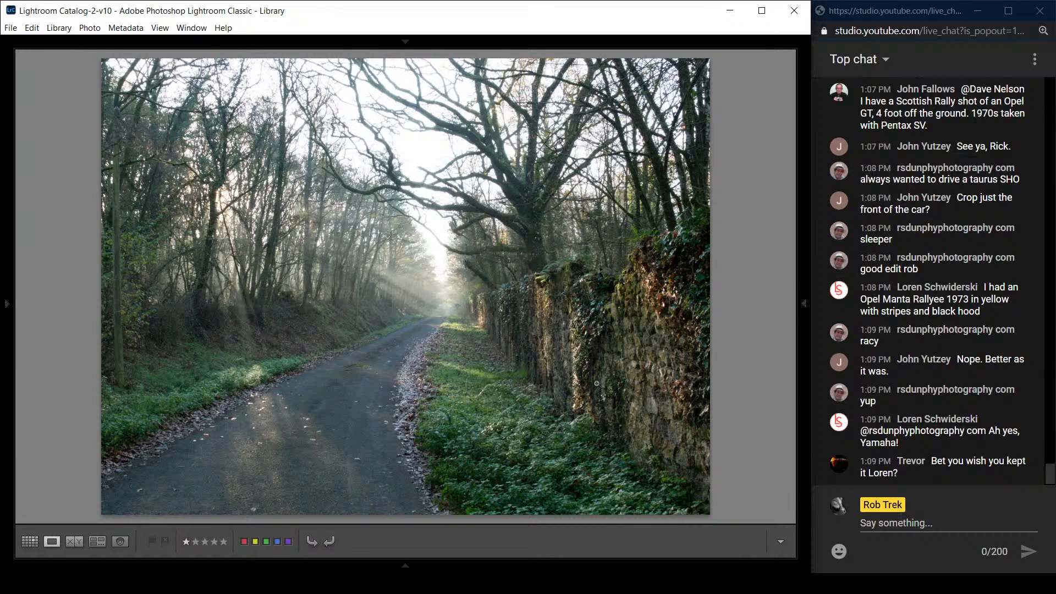
pyautogui.press('i')
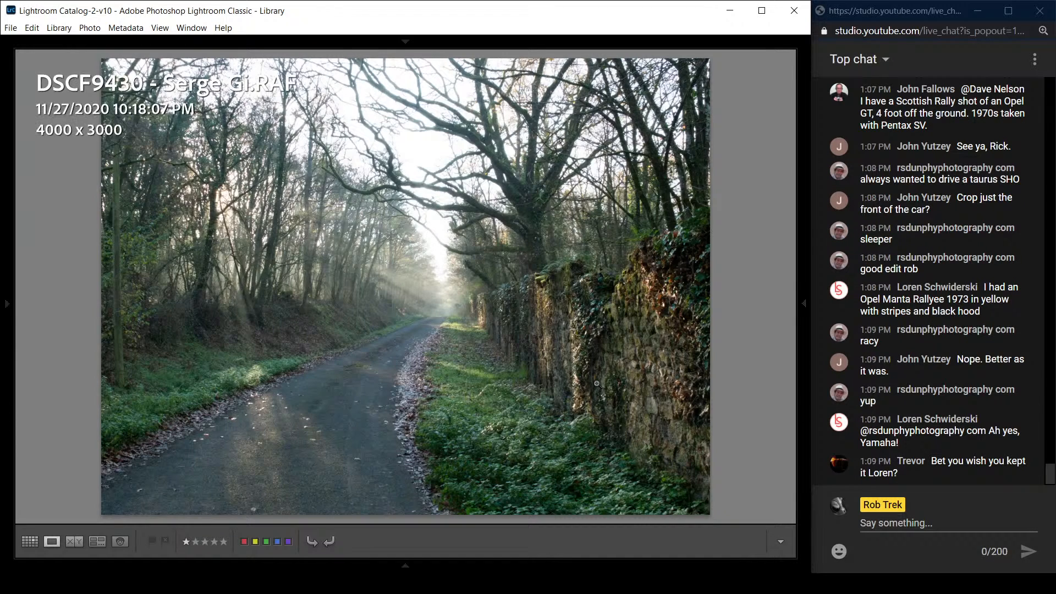
pyautogui.press('i')
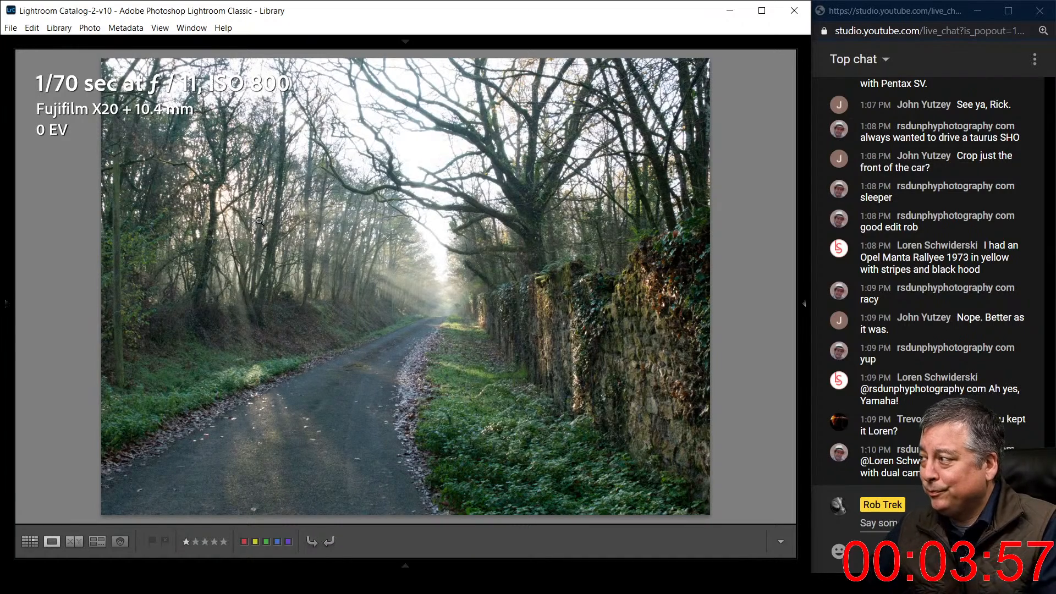
pyautogui.click(803, 304)
pyautogui.press('Right')
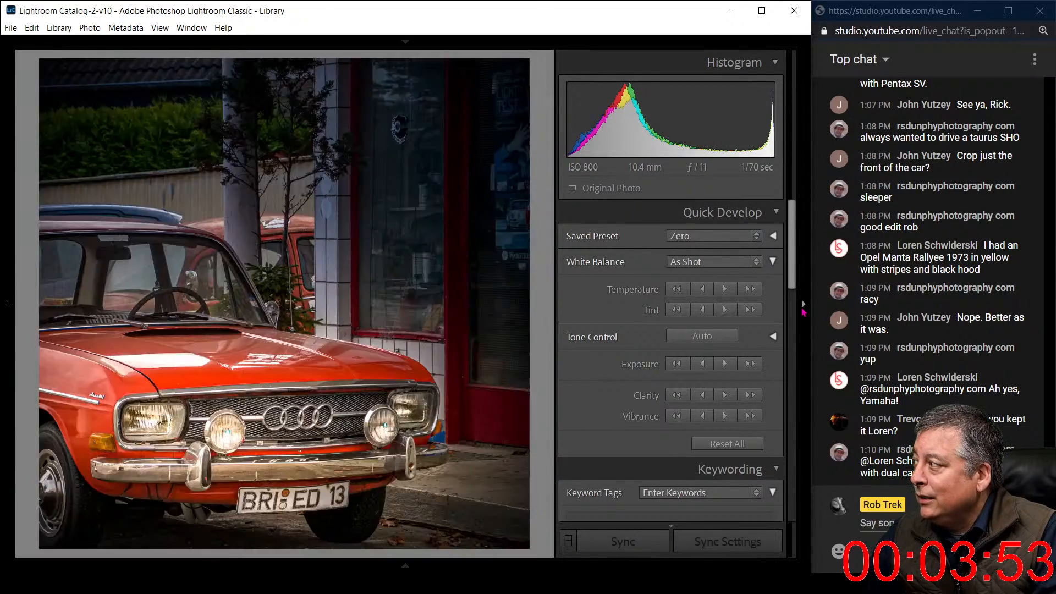
pyautogui.press('d')
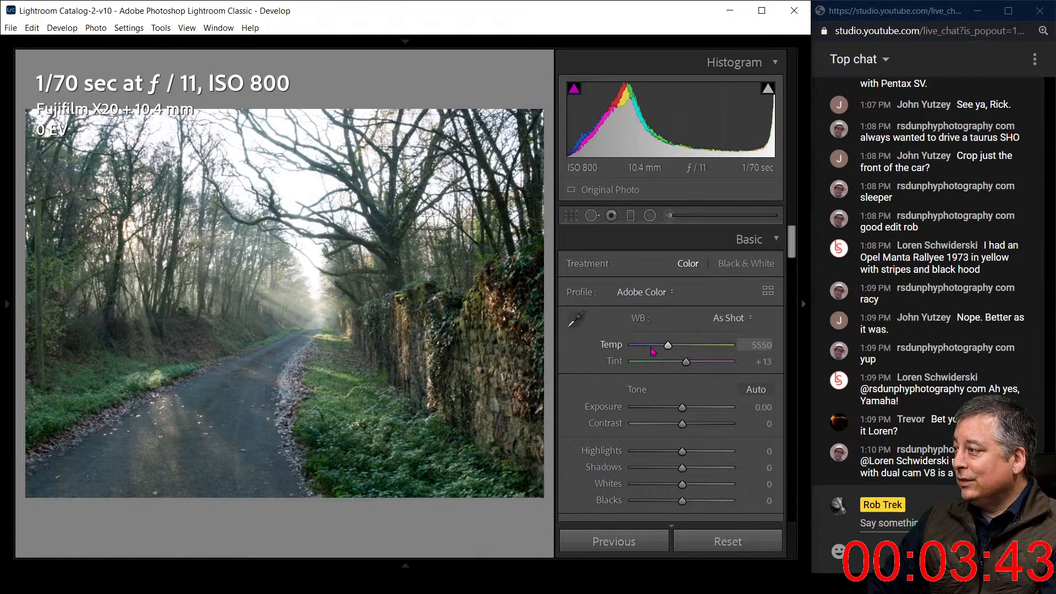
# Examine the light rays, wooded bank, road edge and undergrowth of the woodland photo at close zoom.
pyautogui.click(307, 318)
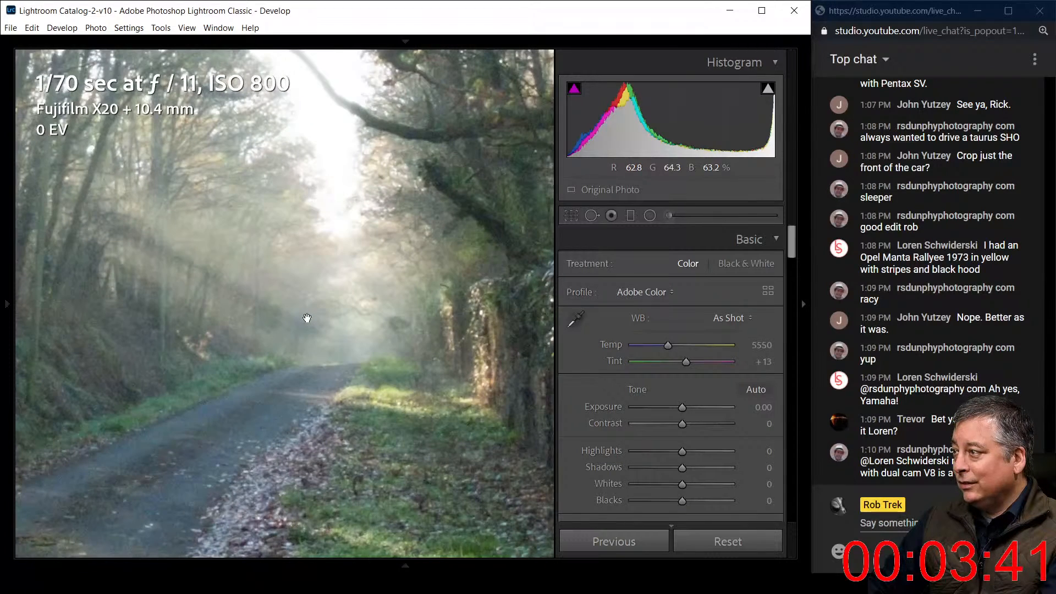
pyautogui.click(306, 318)
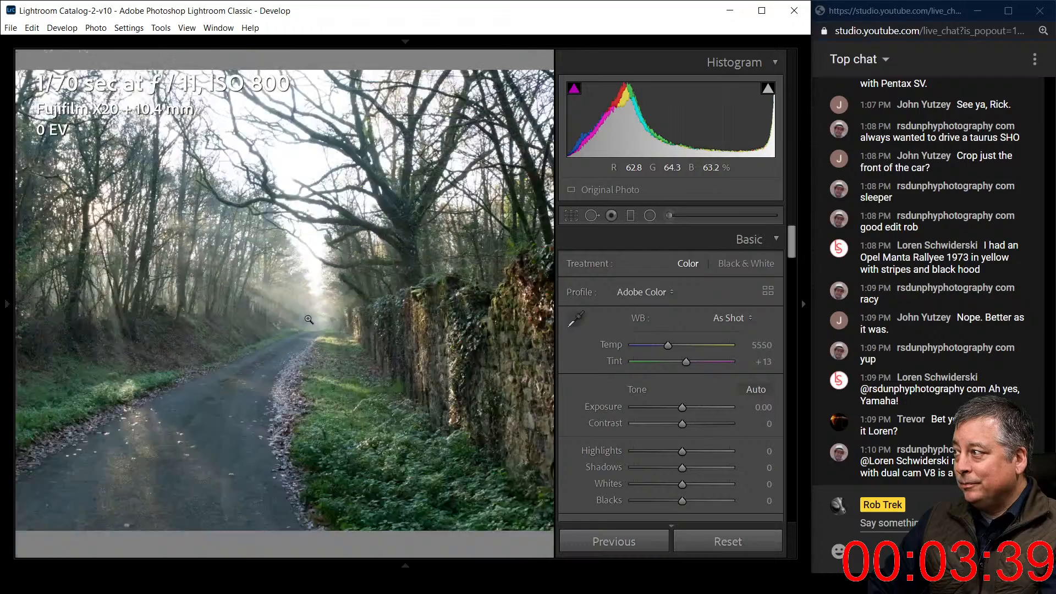
pyautogui.click(170, 305)
pyautogui.click(170, 306)
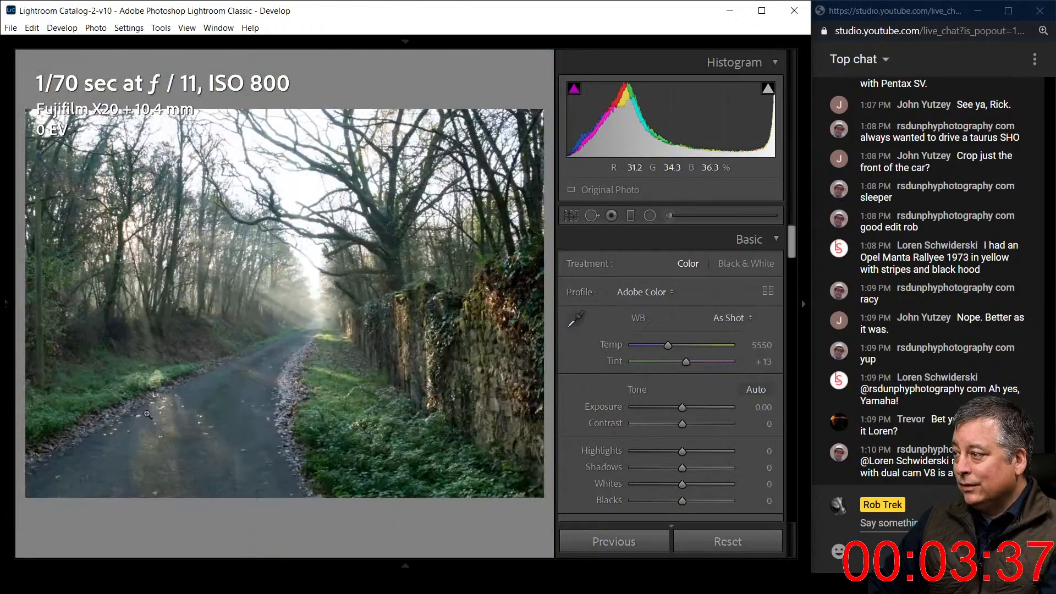
pyautogui.click(145, 411)
pyautogui.click(145, 411)
pyautogui.click(377, 434)
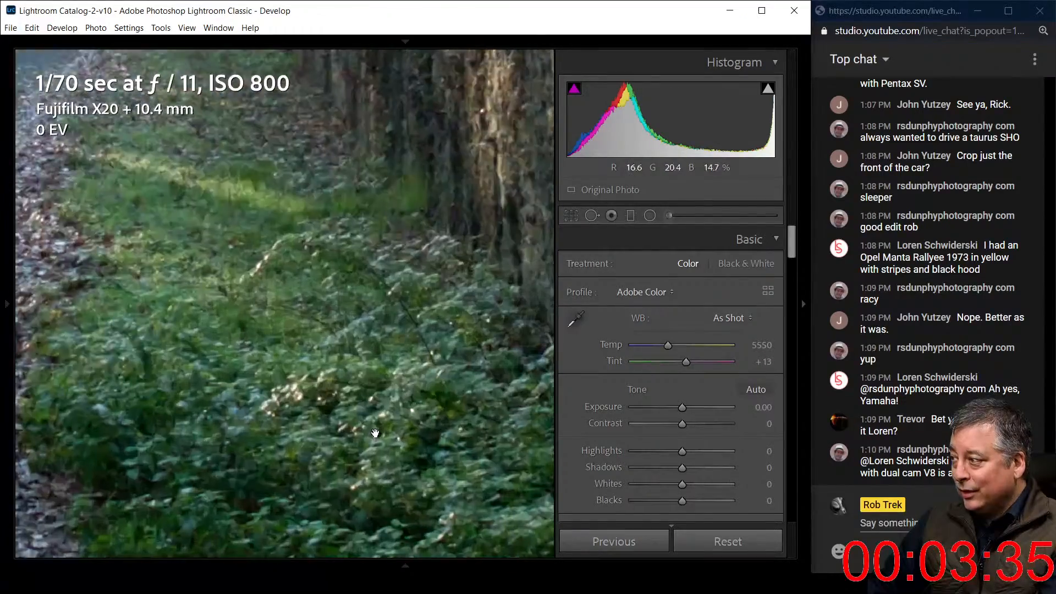
# Lower the woodland photo's Highlights to -100 and its Blacks to -31.
pyautogui.click(377, 434)
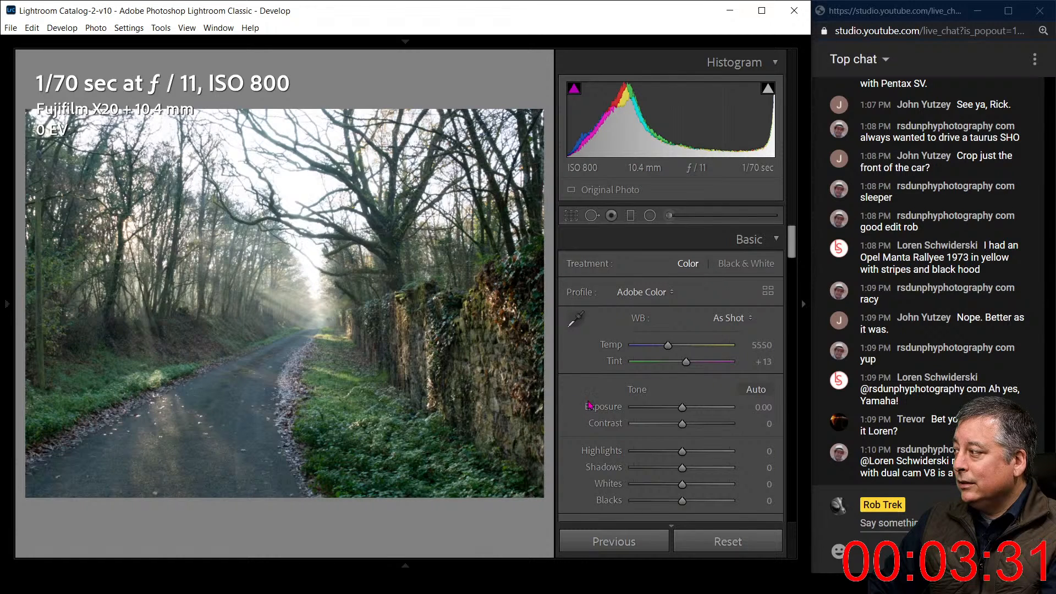
pyautogui.moveTo(682, 452); pyautogui.dragTo(615, 455)
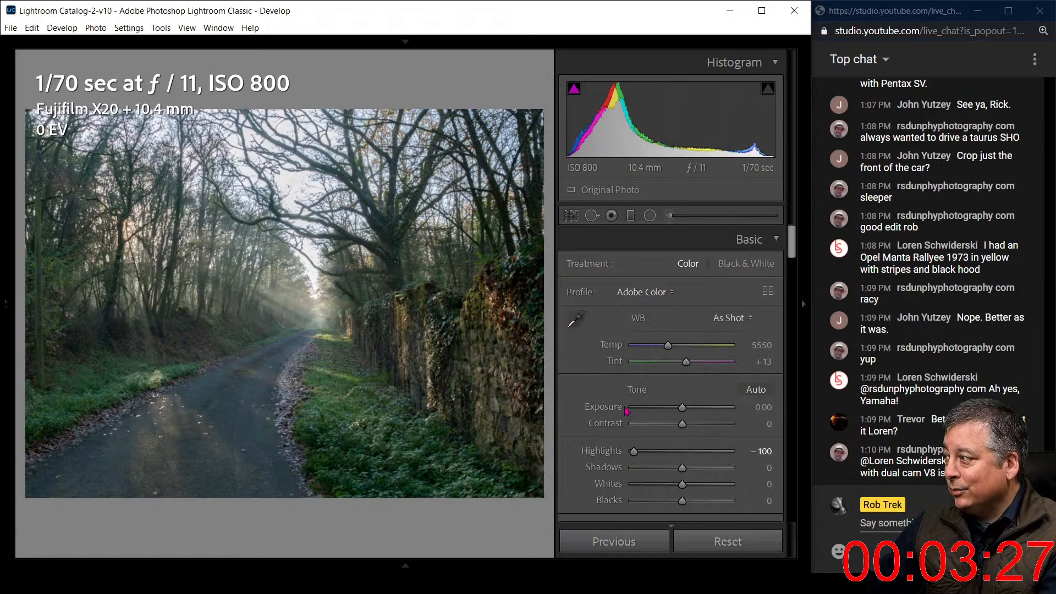
pyautogui.scroll(-3, 624, 407)
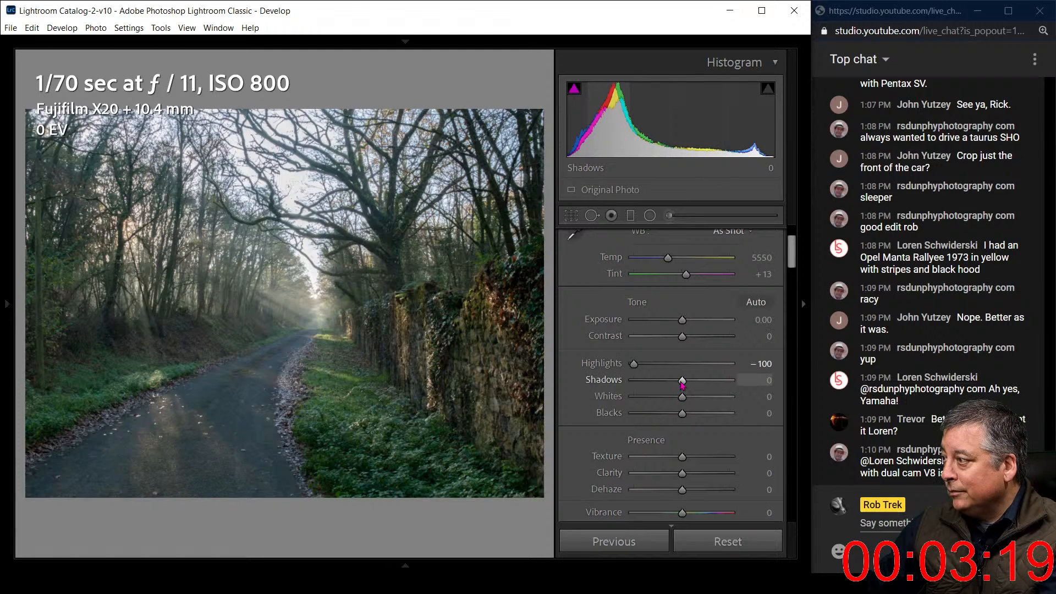
pyautogui.moveTo(671, 419); pyautogui.dragTo(664, 420)
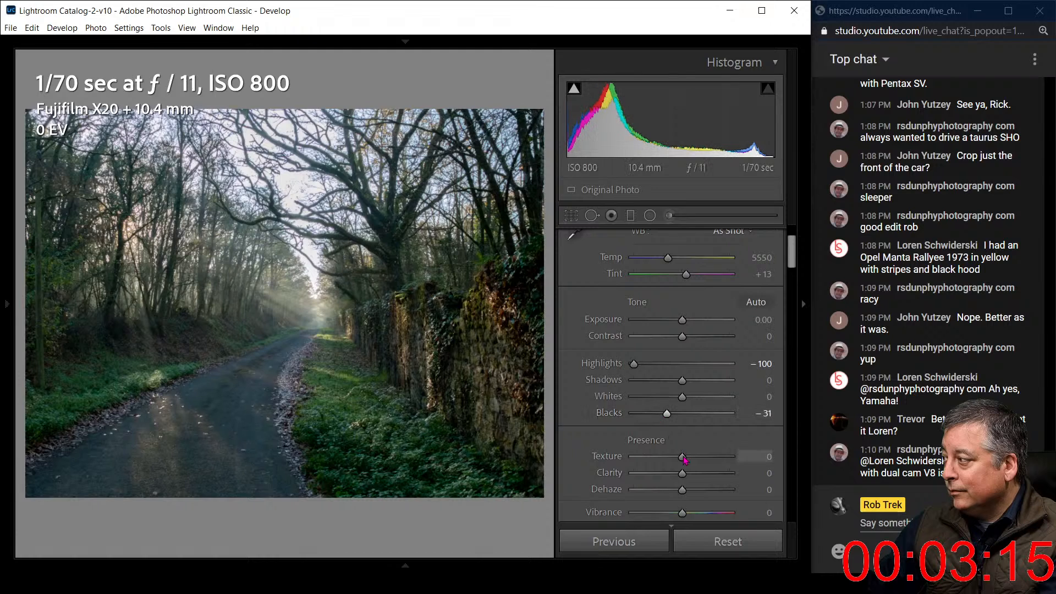
# Soften the photo's presence with Texture -100, Clarity -21 and Dehaze -37, and set Vibrance to +71 and Saturation to -39.
pyautogui.moveTo(683, 460); pyautogui.dragTo(632, 463)
pyautogui.moveTo(686, 491)
pyautogui.mouseDown()
pyautogui.moveTo(654, 492)
pyautogui.moveTo(668, 494)
pyautogui.moveTo(671, 478)
pyautogui.mouseUp()
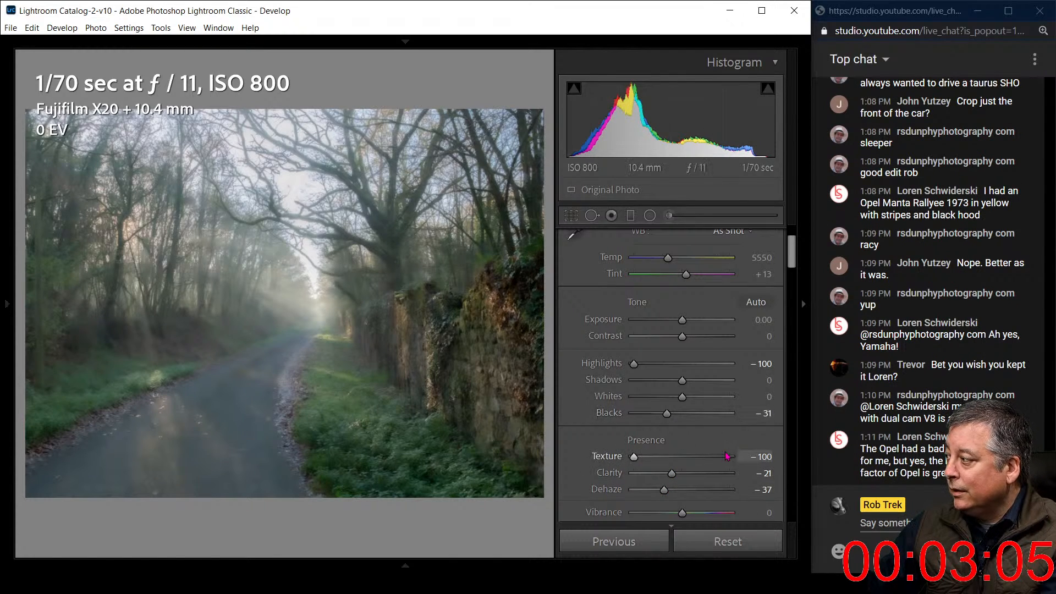
pyautogui.scroll(-3, 737, 424)
pyautogui.moveTo(682, 426); pyautogui.dragTo(725, 441)
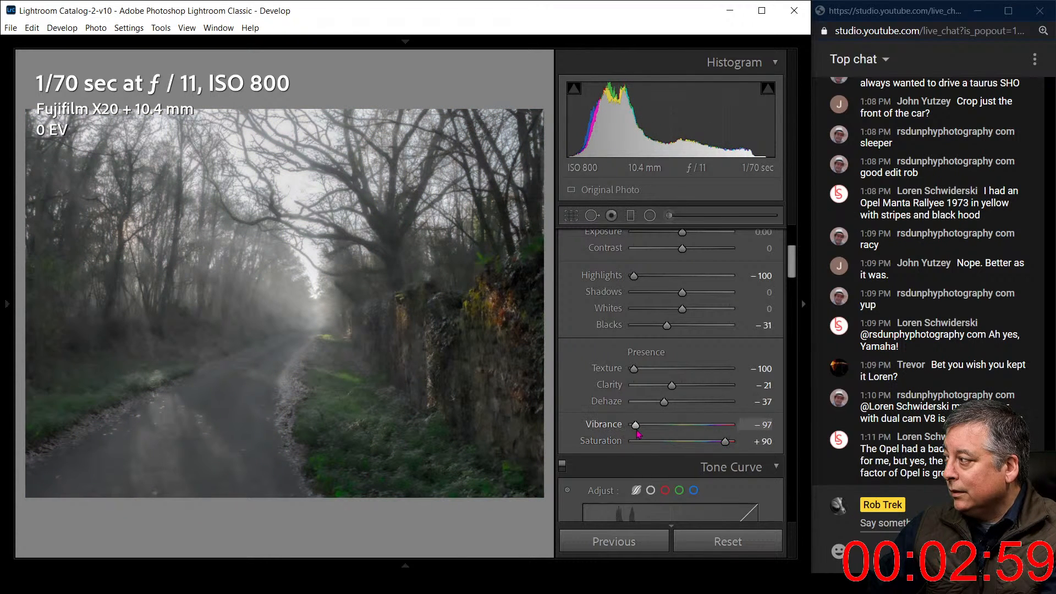
pyautogui.moveTo(635, 428); pyautogui.dragTo(719, 427)
pyautogui.moveTo(633, 441); pyautogui.dragTo(658, 445)
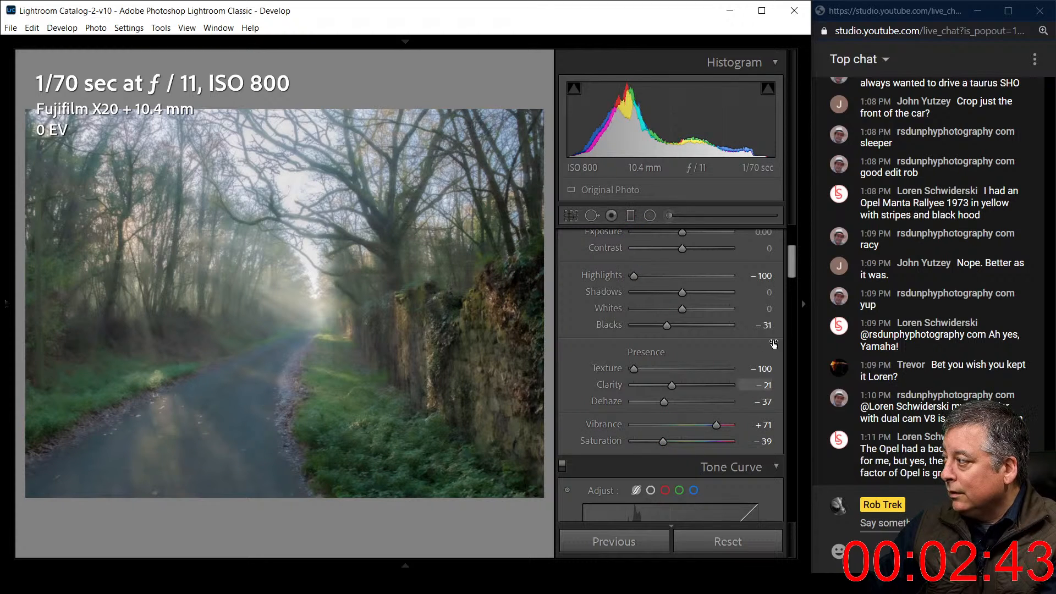
# Add a dark post-crop vignette with Amount -38, Midpoint 6 and Feather 100.
pyautogui.scroll(-15, 721, 400)
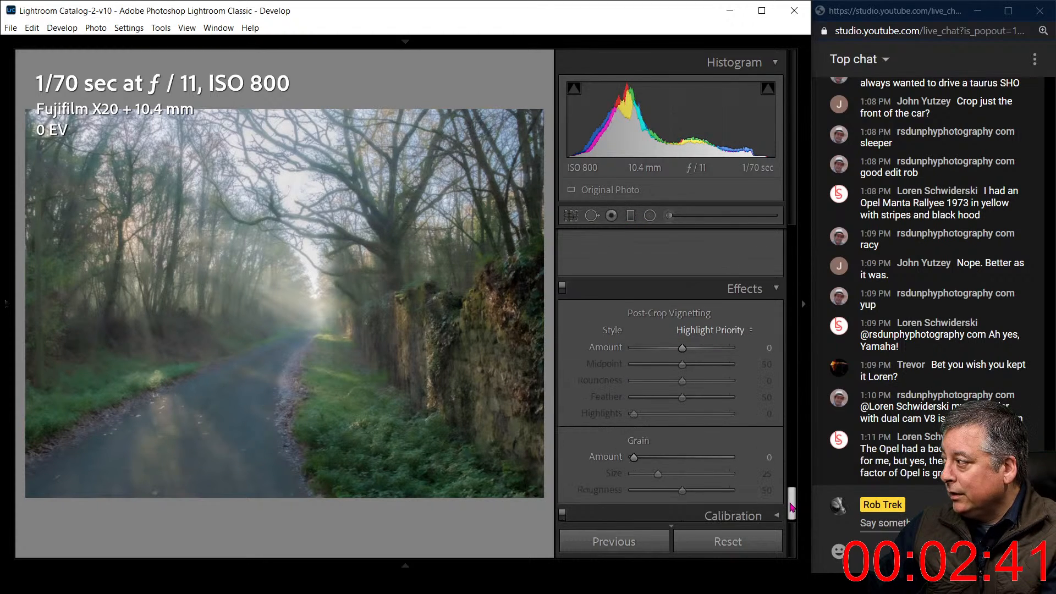
pyautogui.moveTo(682, 348); pyautogui.dragTo(664, 349)
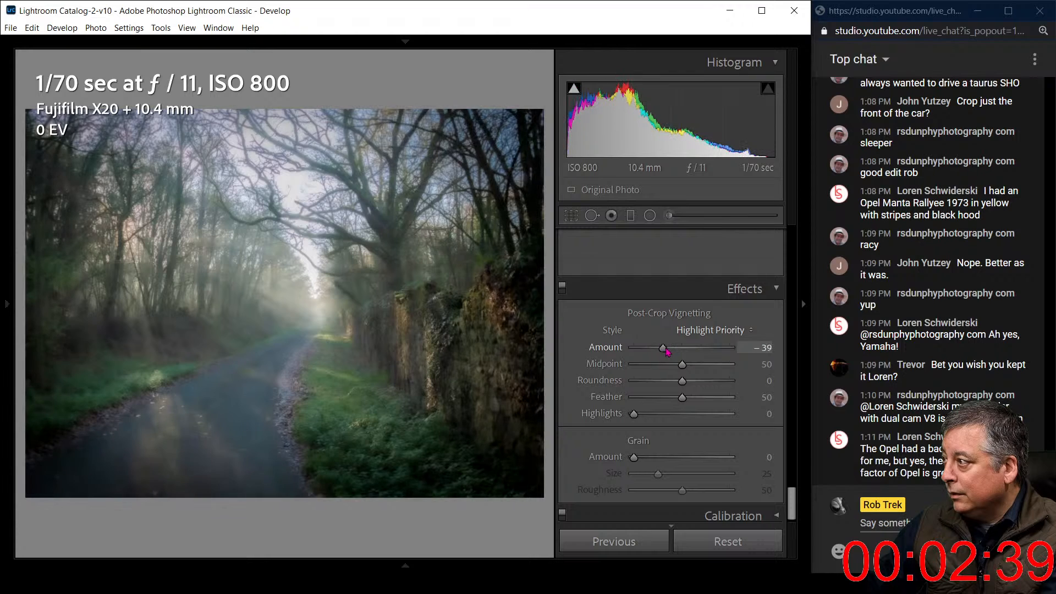
pyautogui.moveTo(682, 397); pyautogui.dragTo(730, 397)
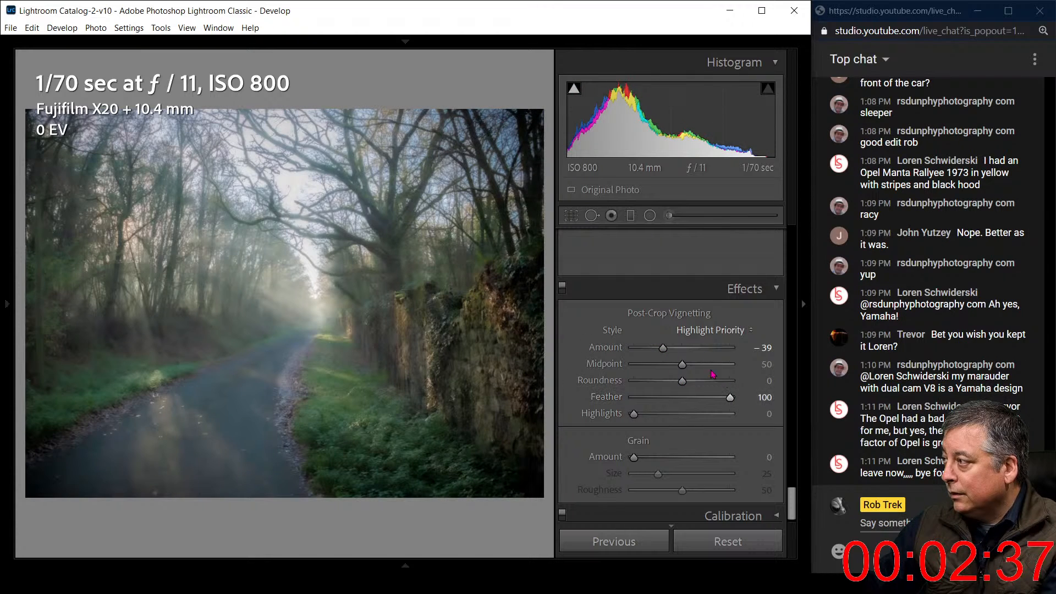
pyautogui.moveTo(663, 348); pyautogui.dragTo(624, 370)
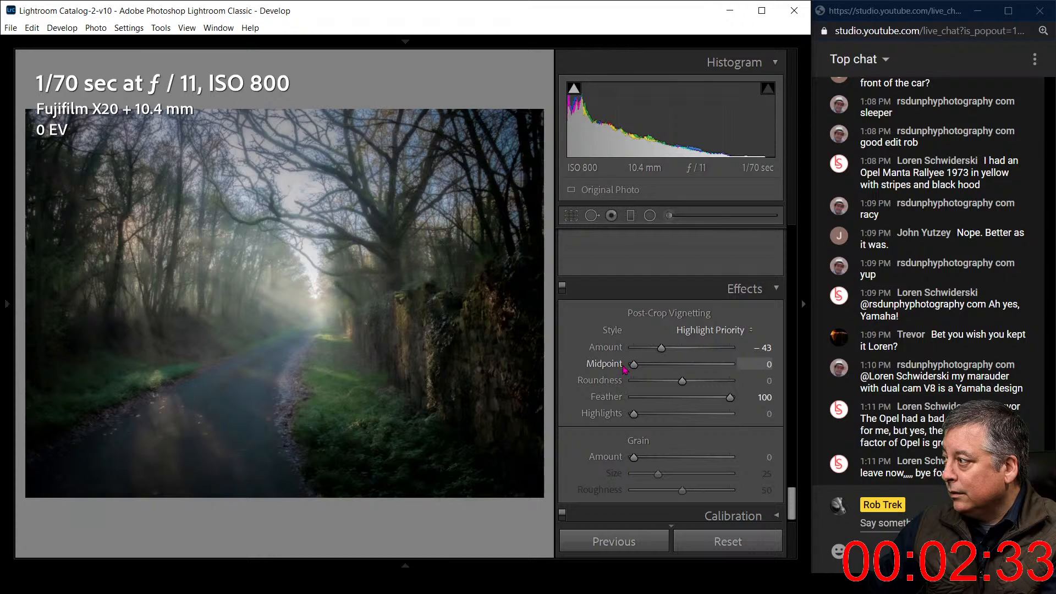
pyautogui.moveTo(633, 413)
pyautogui.mouseDown()
pyautogui.moveTo(740, 416)
pyautogui.moveTo(632, 419)
pyautogui.mouseUp()
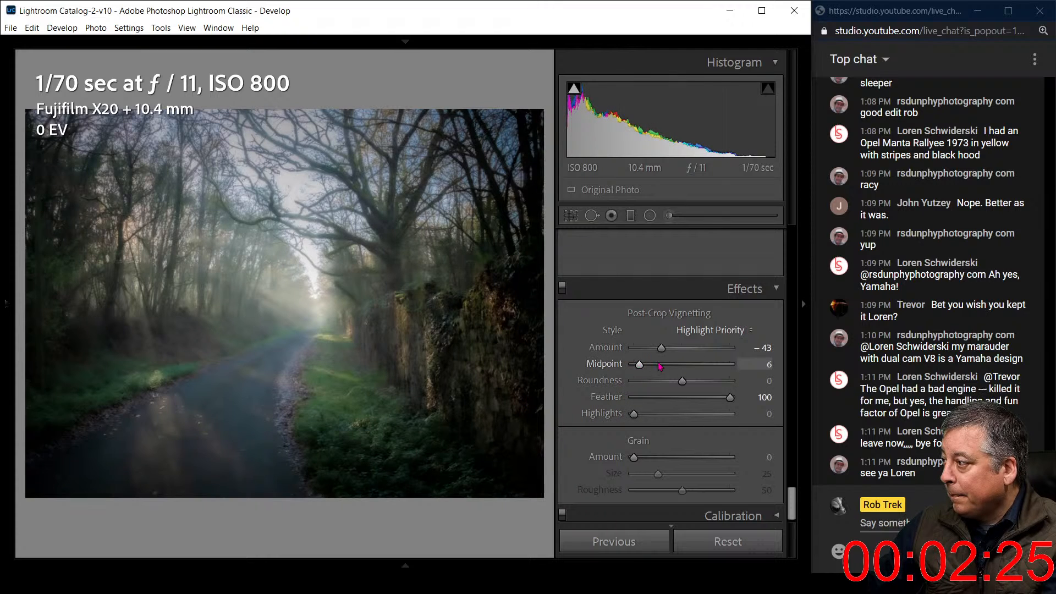
pyautogui.moveTo(660, 347); pyautogui.dragTo(663, 348)
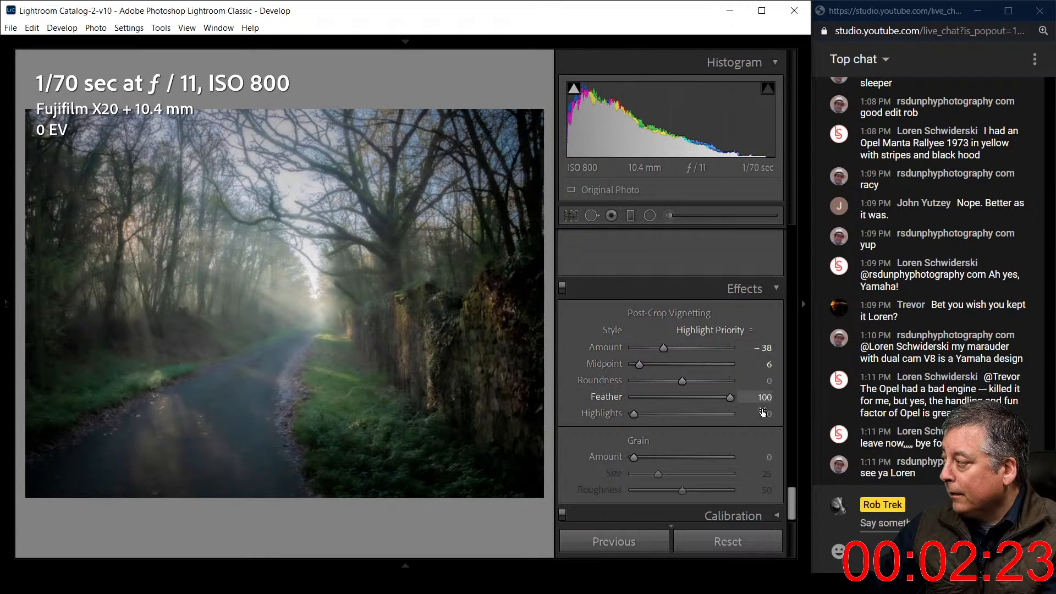
# Try a 16 x 9 crop of the photo, with the frame shifted slightly down towards the road.
pyautogui.moveTo(792, 473); pyautogui.dragTo(797, 221)
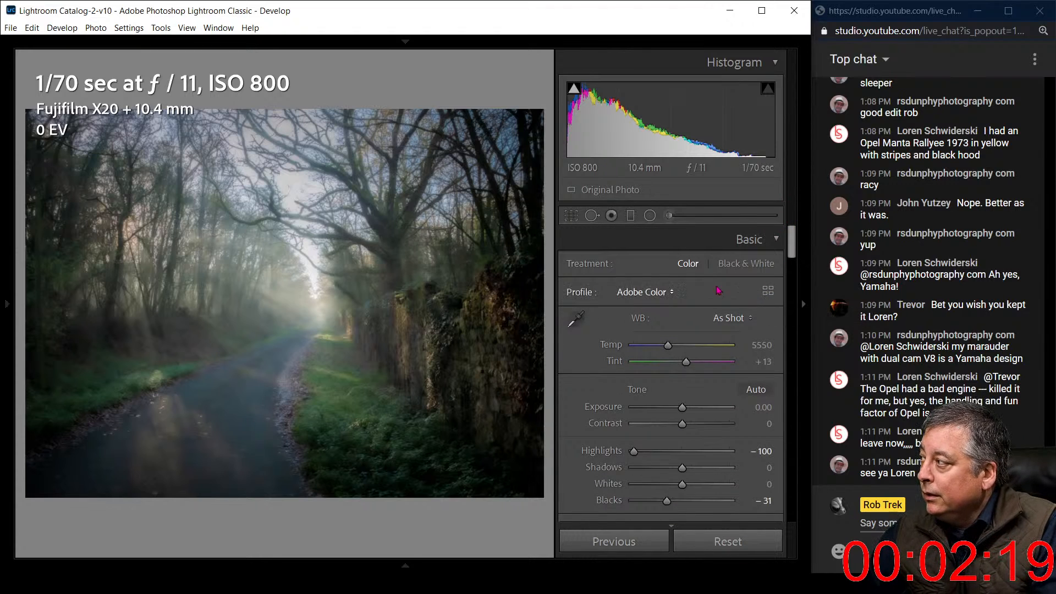
pyautogui.press('r')
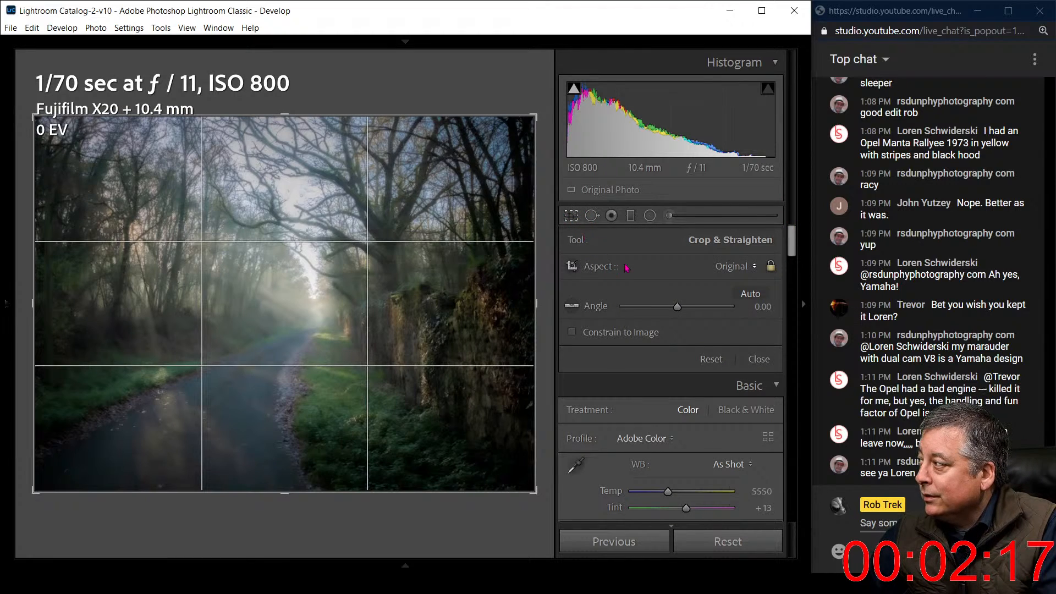
pyautogui.click(734, 266)
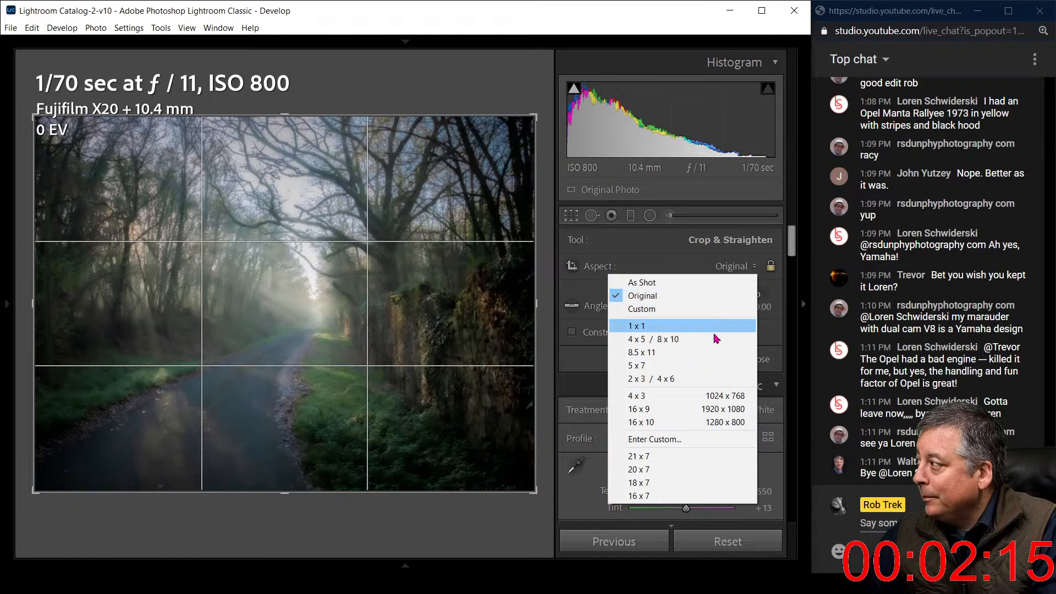
pyautogui.click(702, 409)
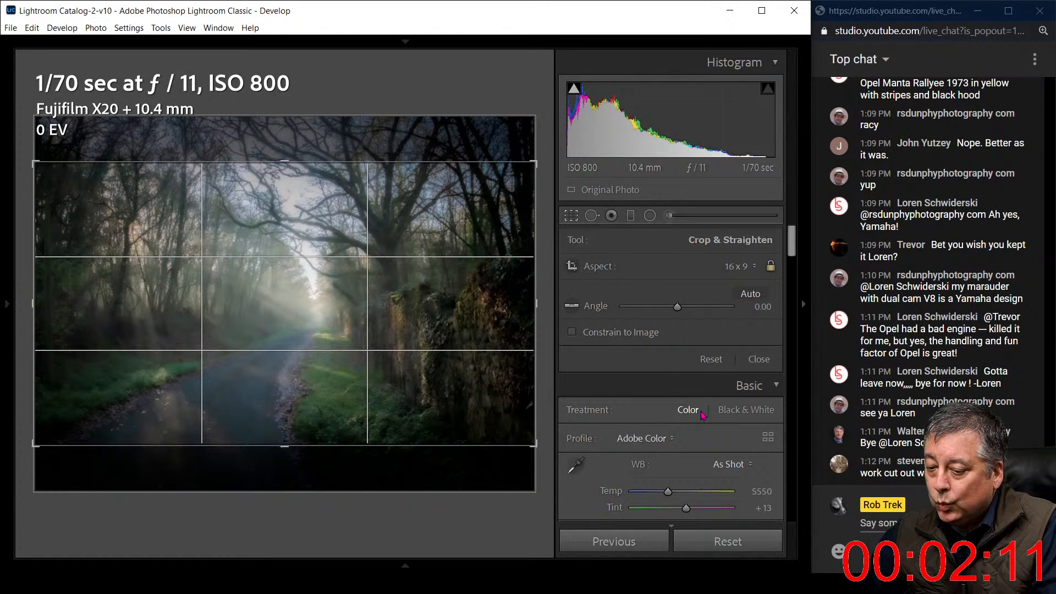
pyautogui.moveTo(480, 277); pyautogui.dragTo(477, 253)
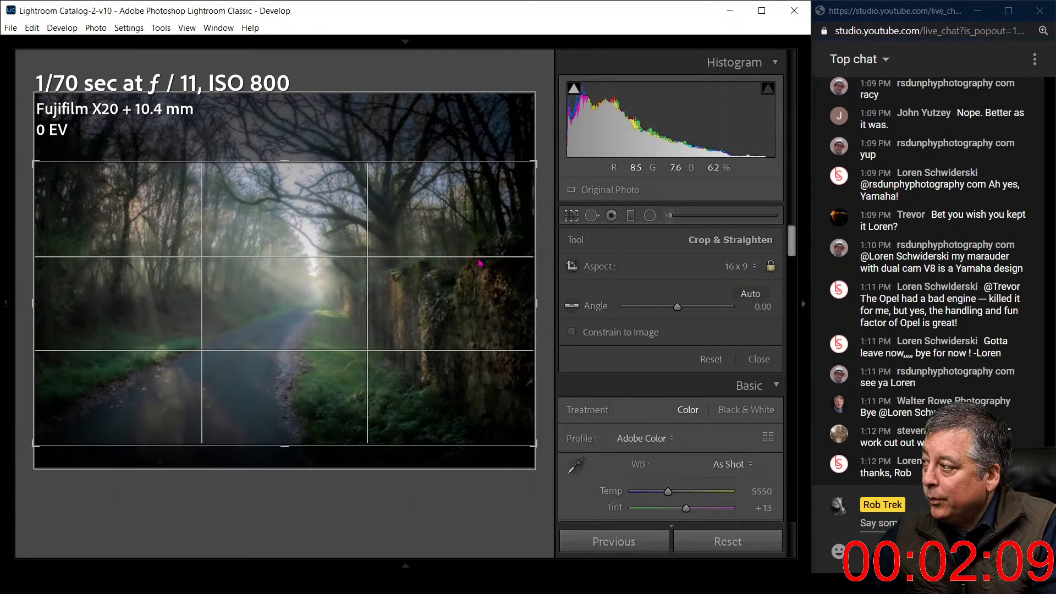
pyautogui.click(565, 215)
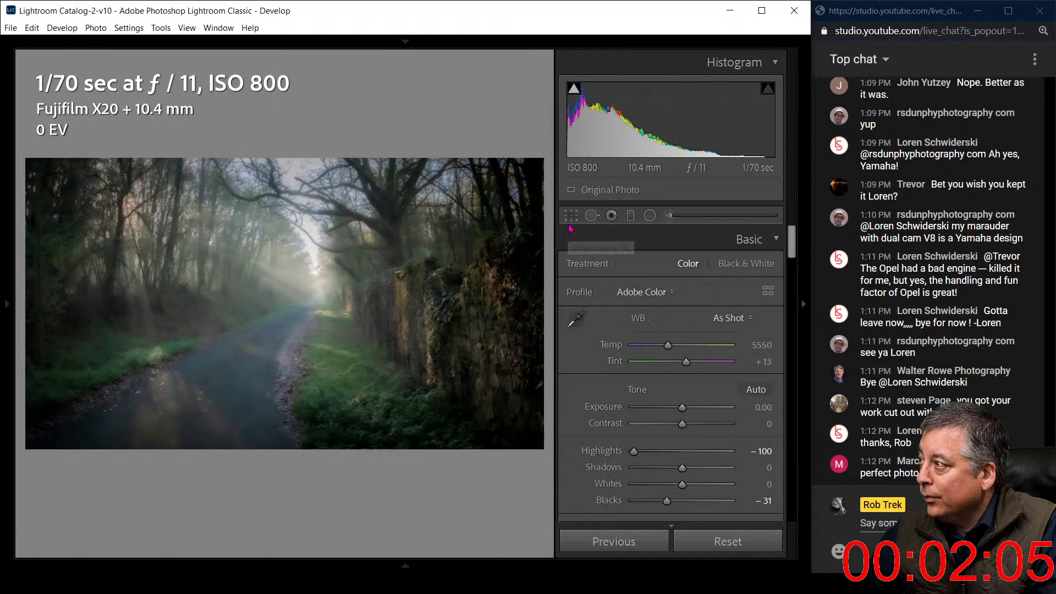
# Crop the photo to a 1 x 1 square, enlarged and shifted to include more of the trees and bank left of the road.
pyautogui.click(572, 216)
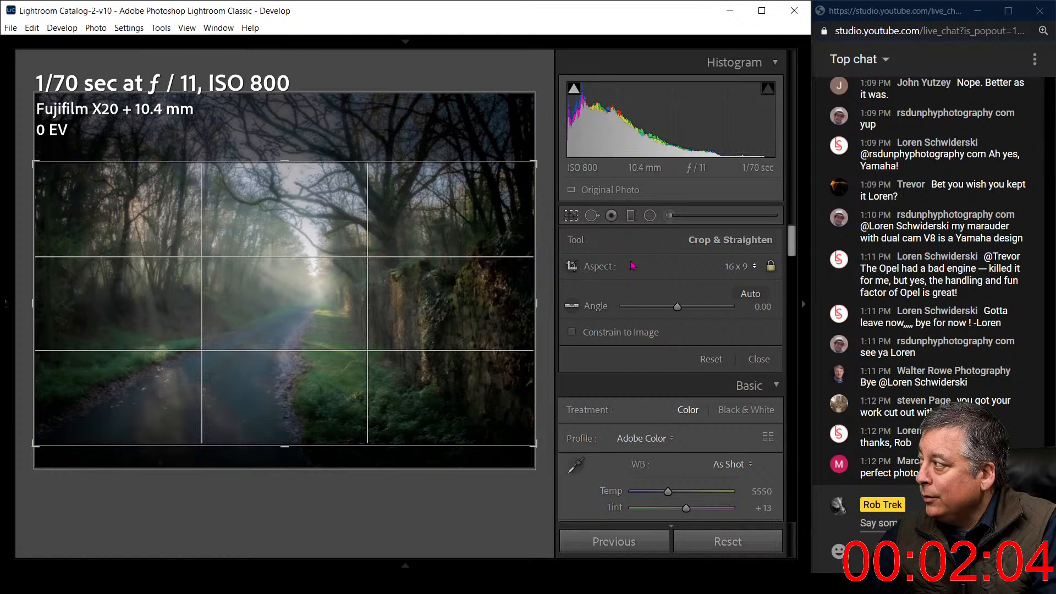
pyautogui.click(737, 266)
pyautogui.click(718, 328)
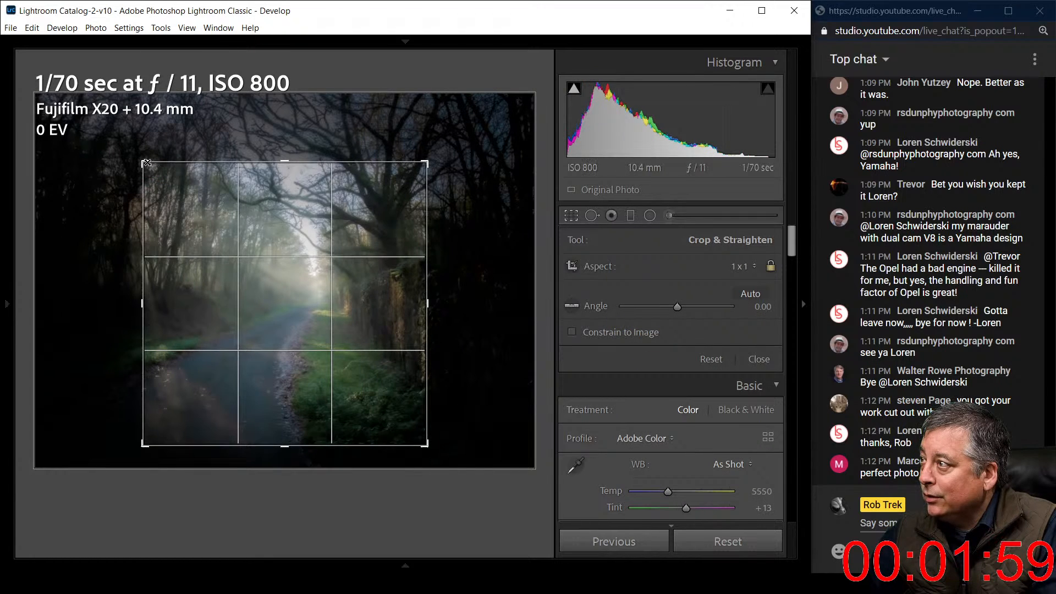
pyautogui.moveTo(149, 165); pyautogui.dragTo(117, 134)
pyautogui.moveTo(212, 259); pyautogui.dragTo(259, 247)
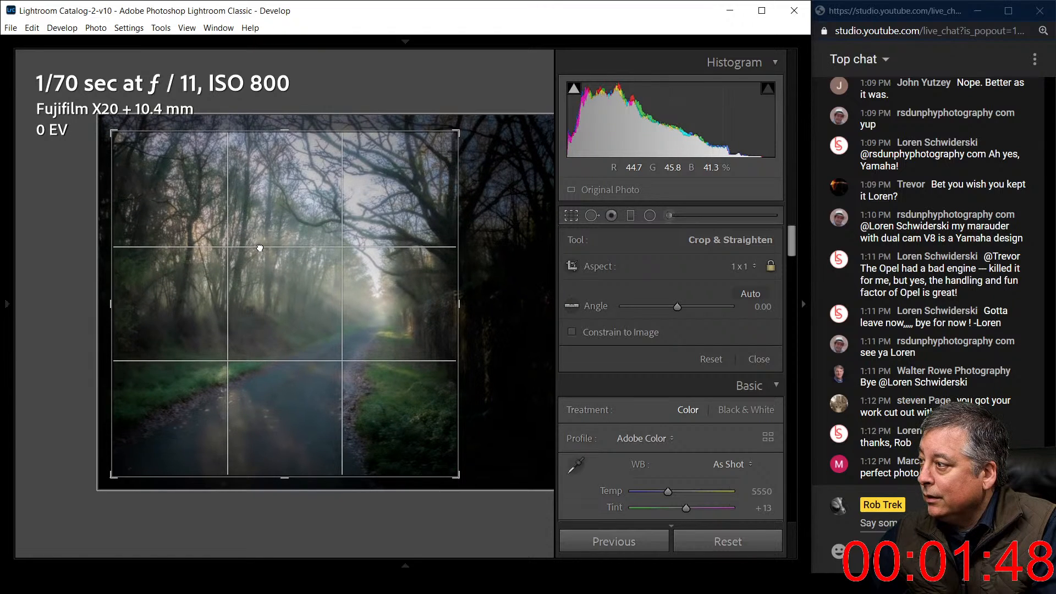
pyautogui.click(572, 214)
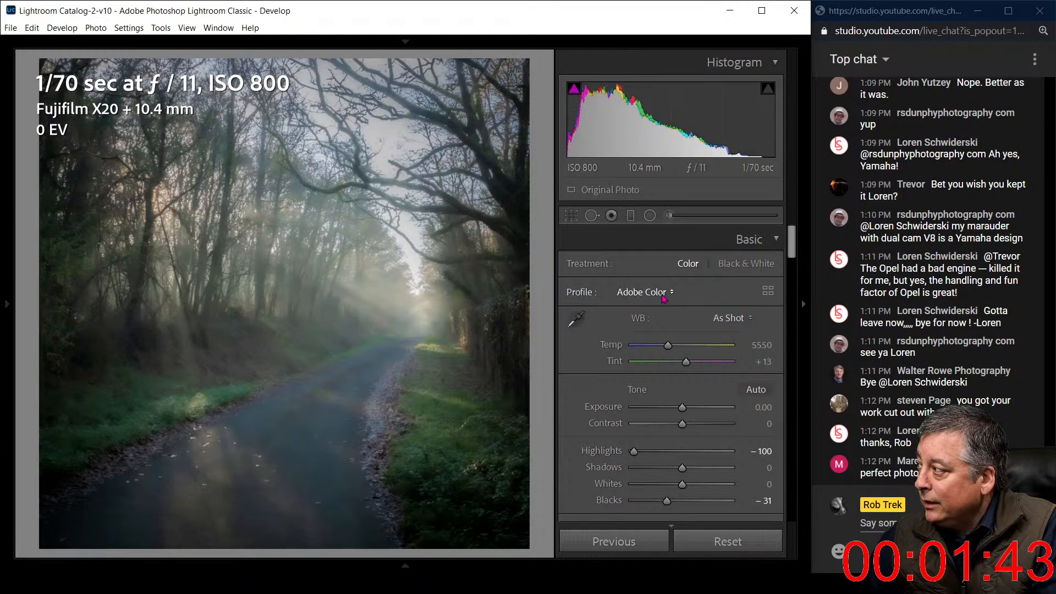
# Reduce the haze in the woodland photo by setting Dehaze to -17.
pyautogui.scroll(-10, 715, 377)
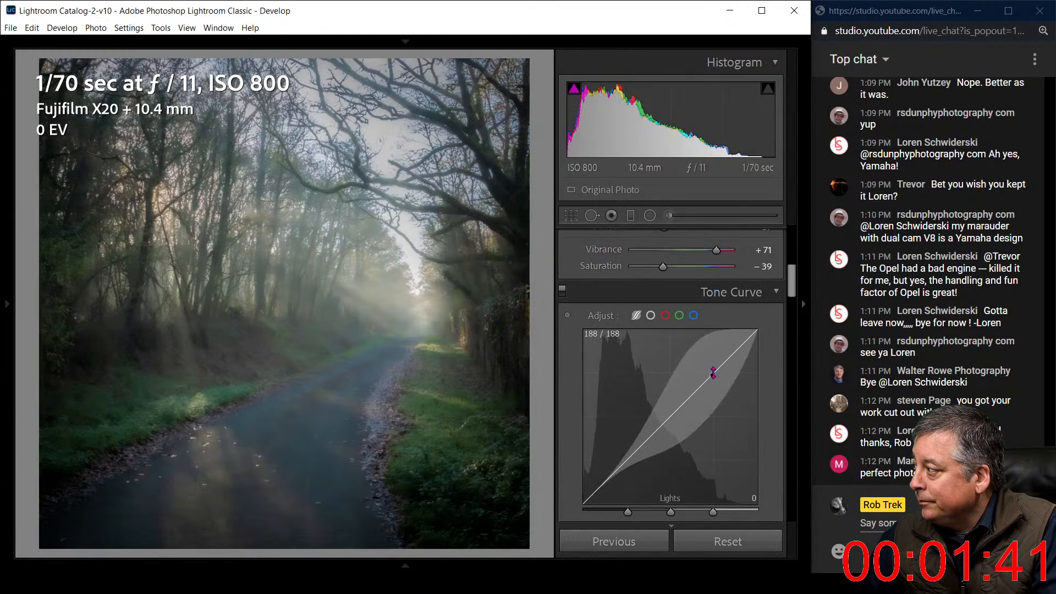
pyautogui.scroll(5, 714, 377)
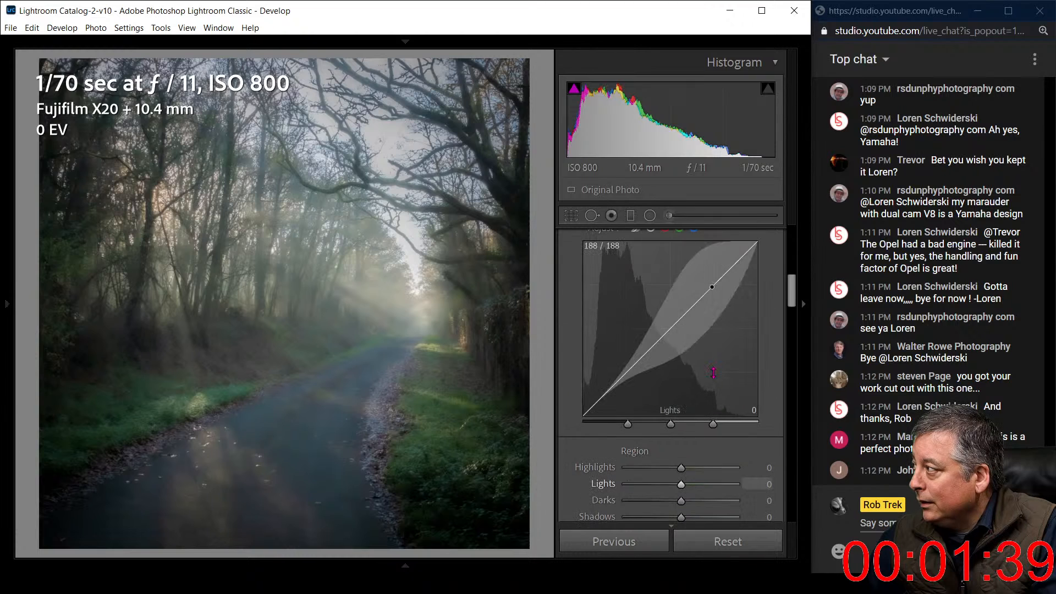
pyautogui.scroll(3, 713, 373)
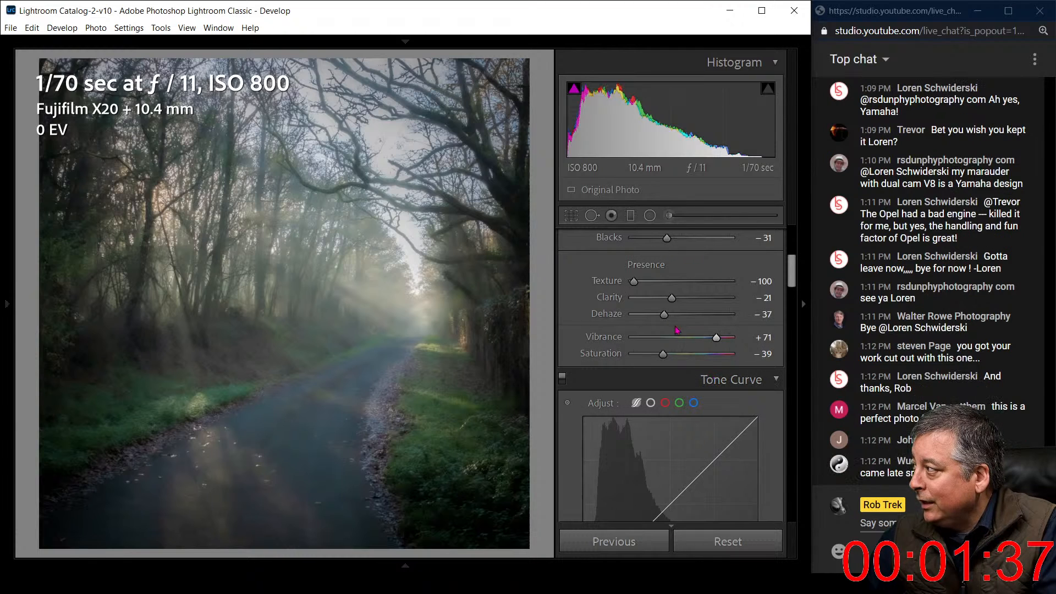
pyautogui.moveTo(664, 314); pyautogui.dragTo(694, 319)
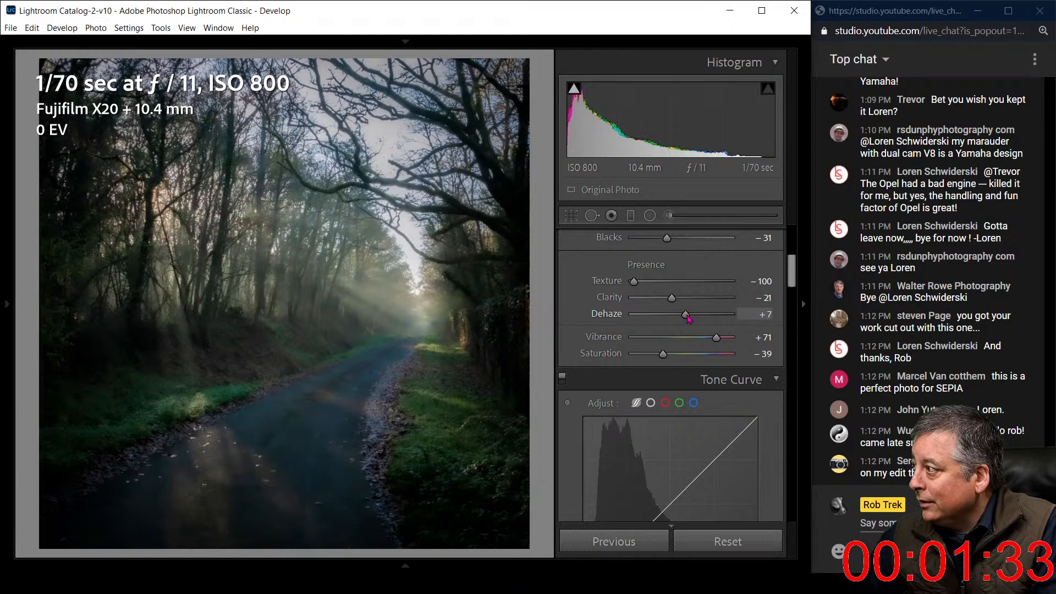
pyautogui.doubleClick(687, 316)
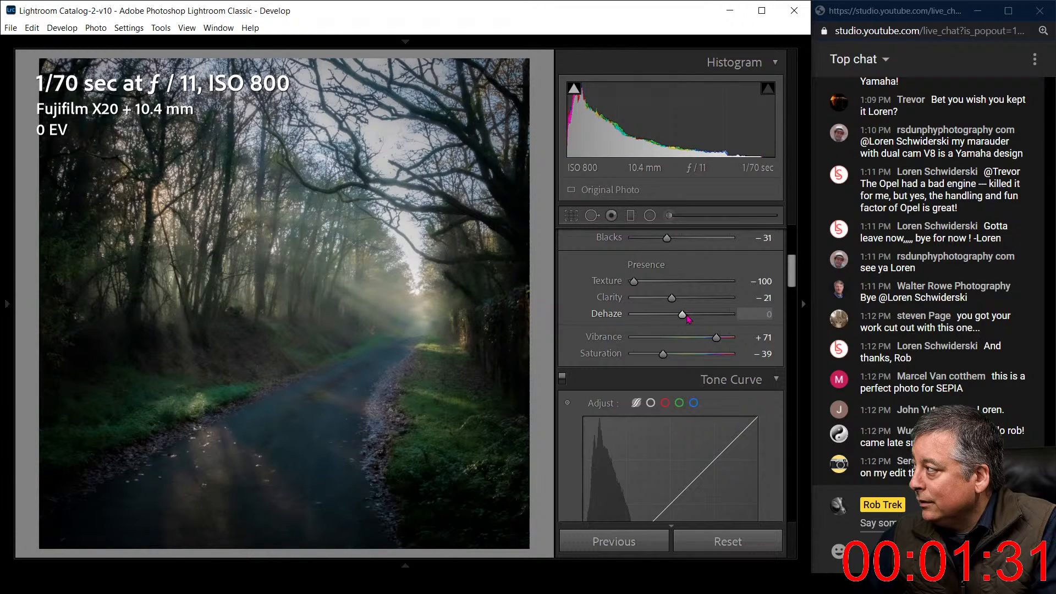
pyautogui.moveTo(687, 317); pyautogui.dragTo(678, 315)
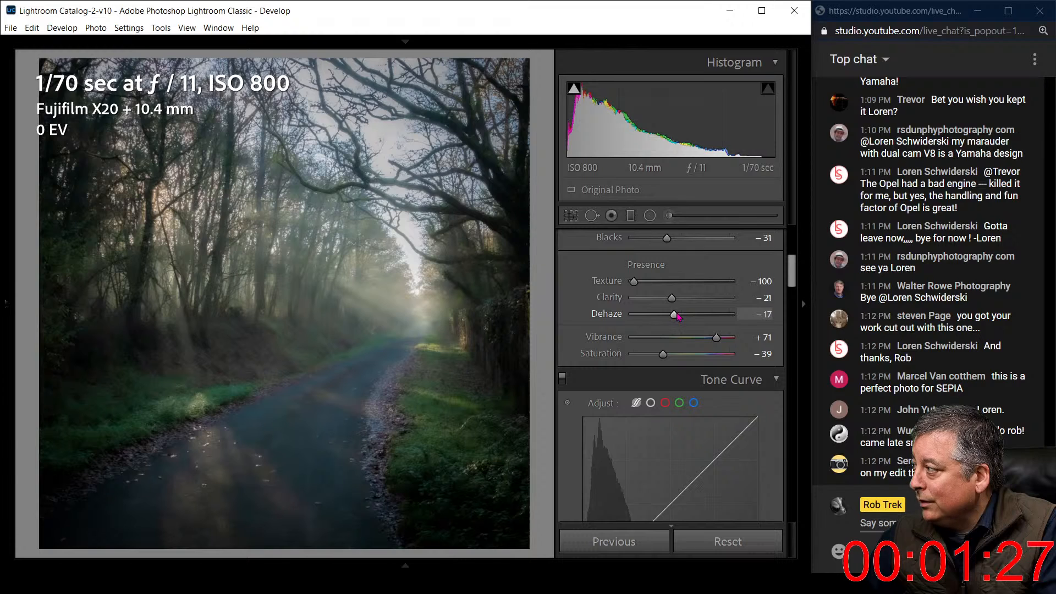
# Refine the photo's tones with Shadows +59, Whites -15 and Blacks -65.
pyautogui.scroll(3, 682, 283)
pyautogui.moveTo(683, 297); pyautogui.dragTo(652, 326)
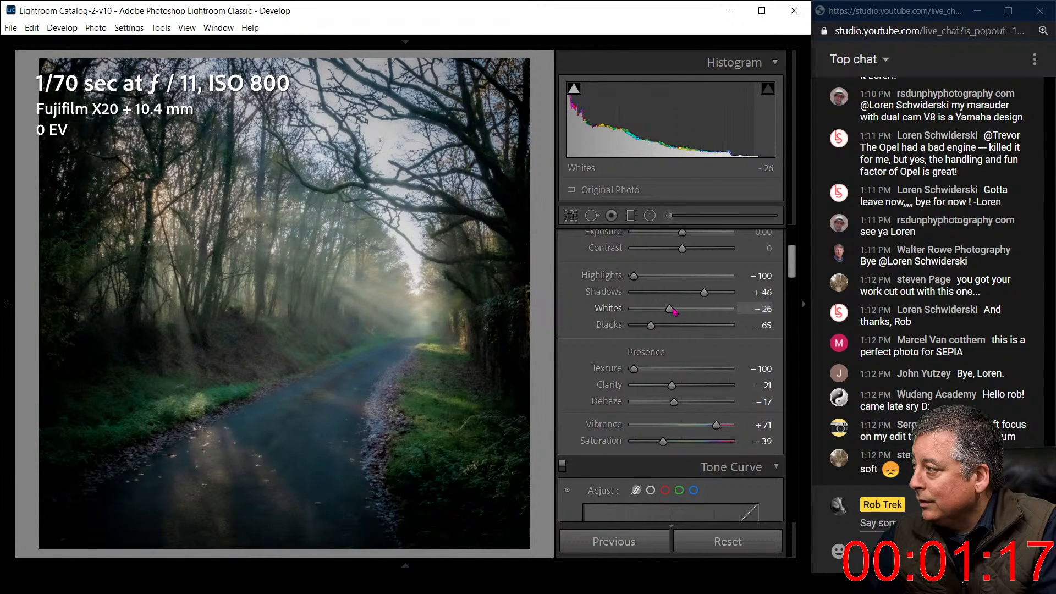
pyautogui.moveTo(682, 310); pyautogui.dragTo(678, 310)
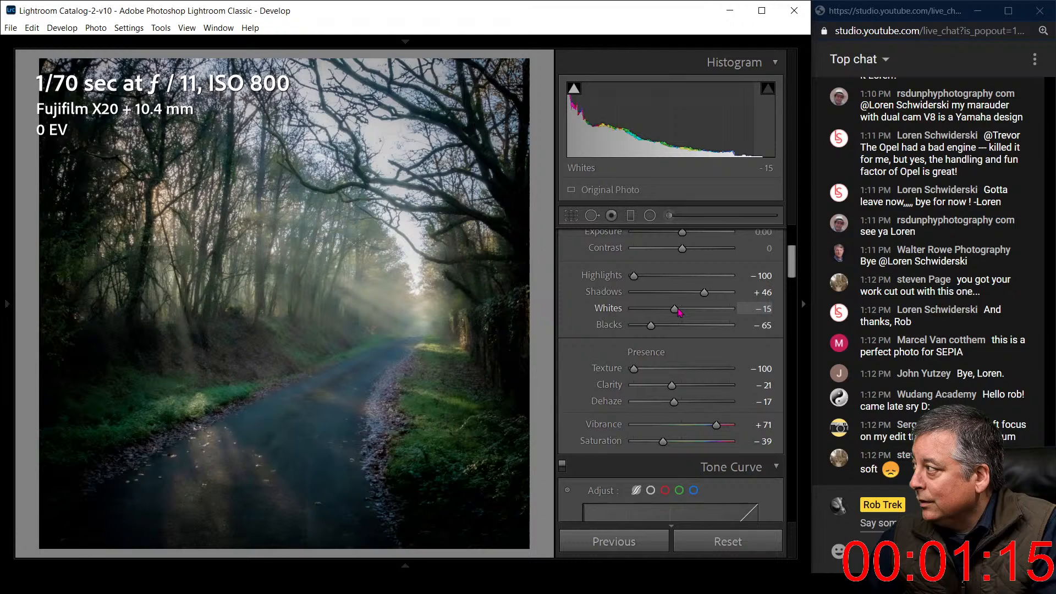
pyautogui.moveTo(713, 295); pyautogui.dragTo(714, 295)
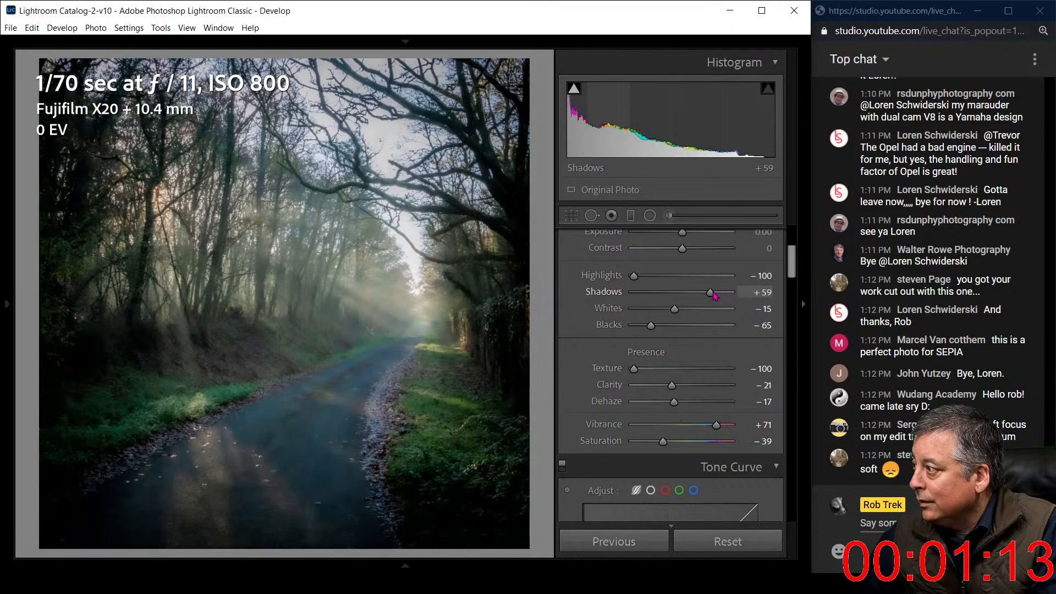
# Warm the white balance to a Temp of 5886 and check the light rays at close zoom.
pyautogui.scroll(3, 686, 267)
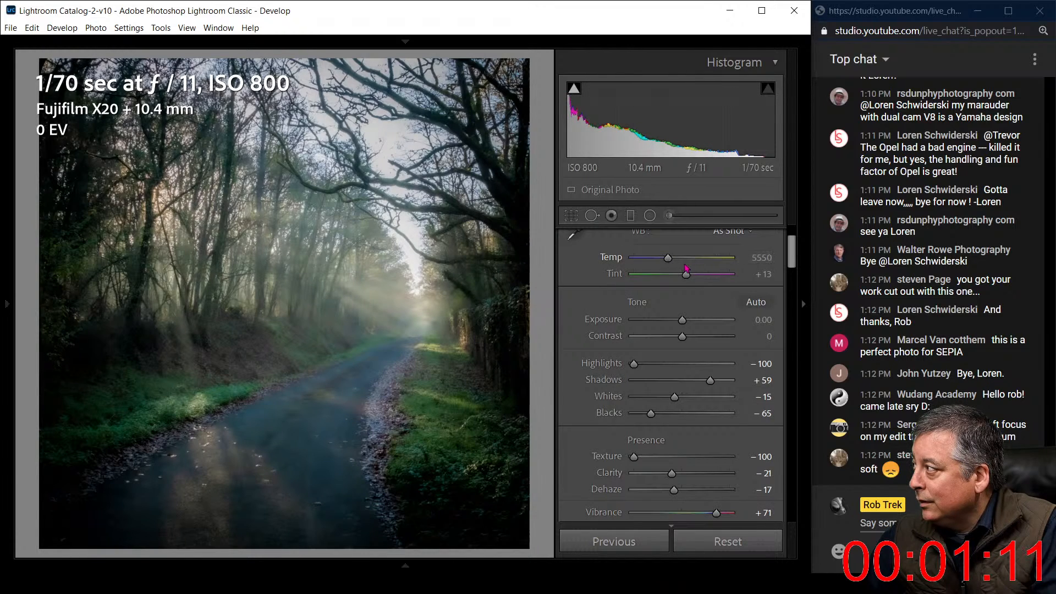
pyautogui.moveTo(671, 263); pyautogui.dragTo(677, 265)
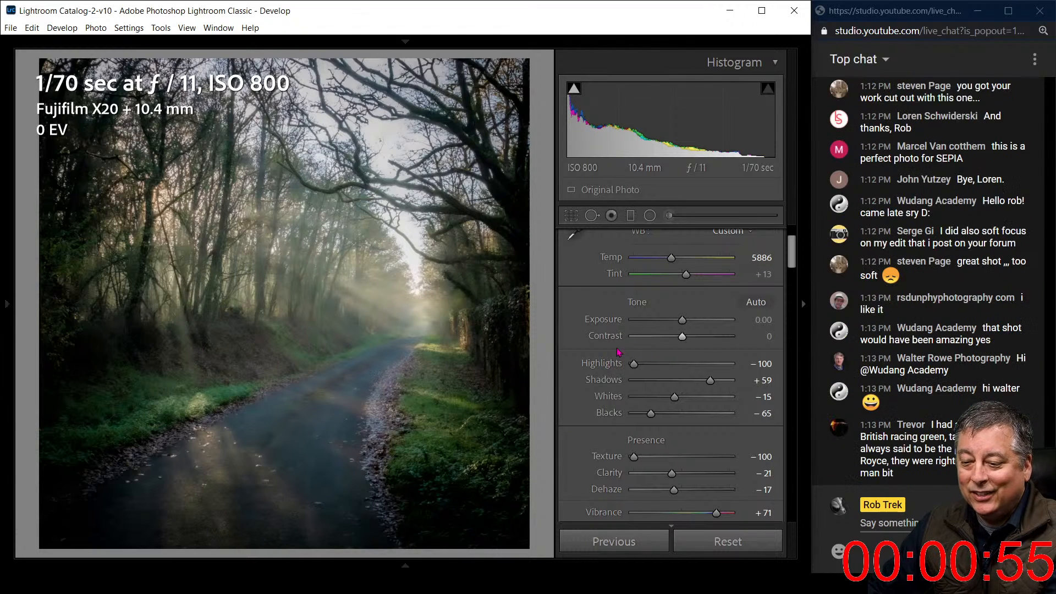
pyautogui.click(390, 304)
pyautogui.click(391, 305)
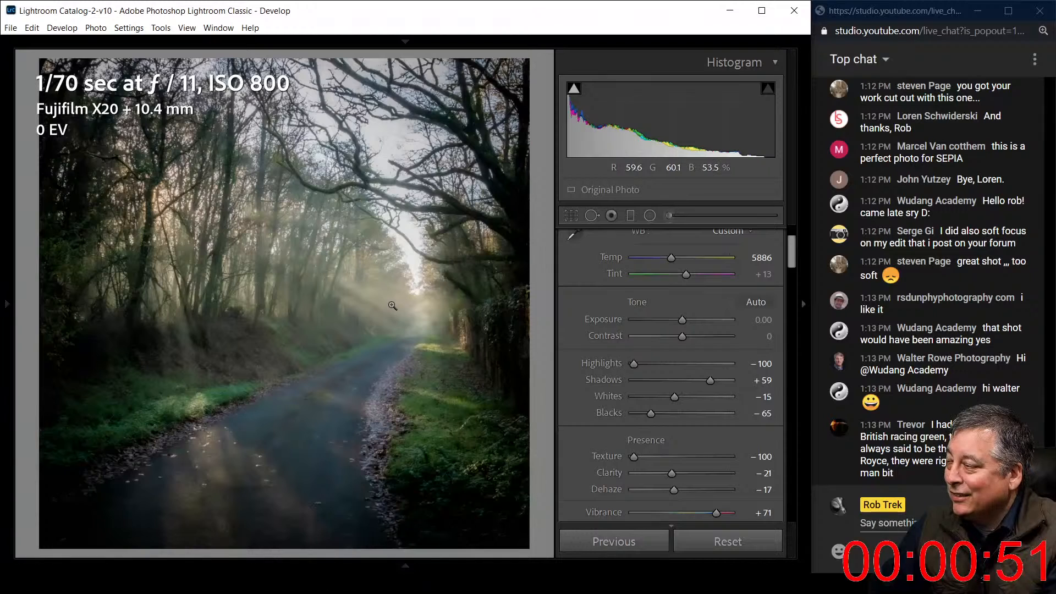
# Apply noise reduction to the woodland road photo with Color at 10 and Luminance at 36.
pyautogui.scroll(-6, 592, 339)
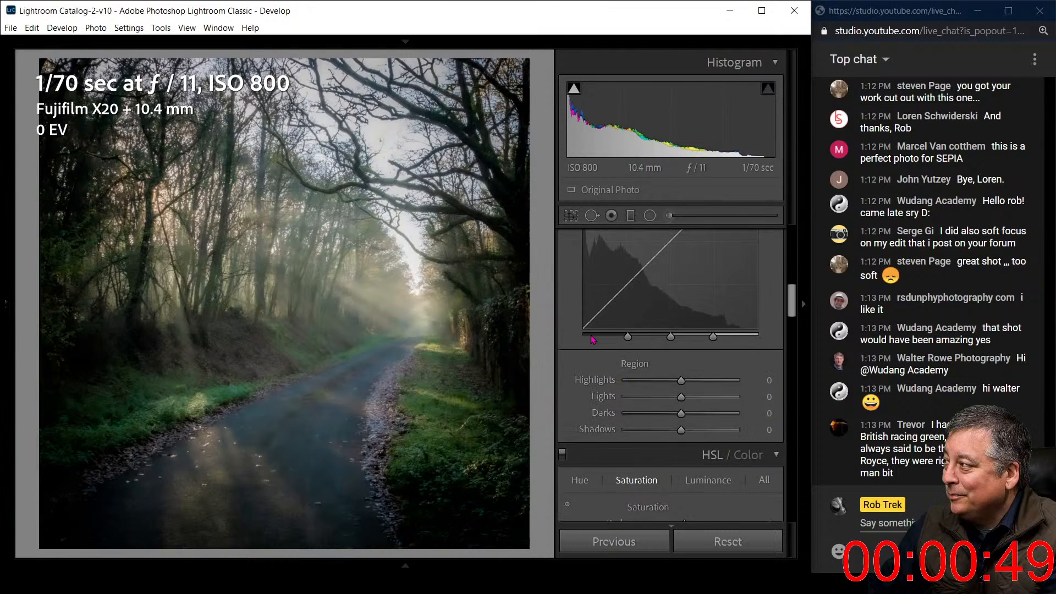
pyautogui.scroll(-10, 592, 340)
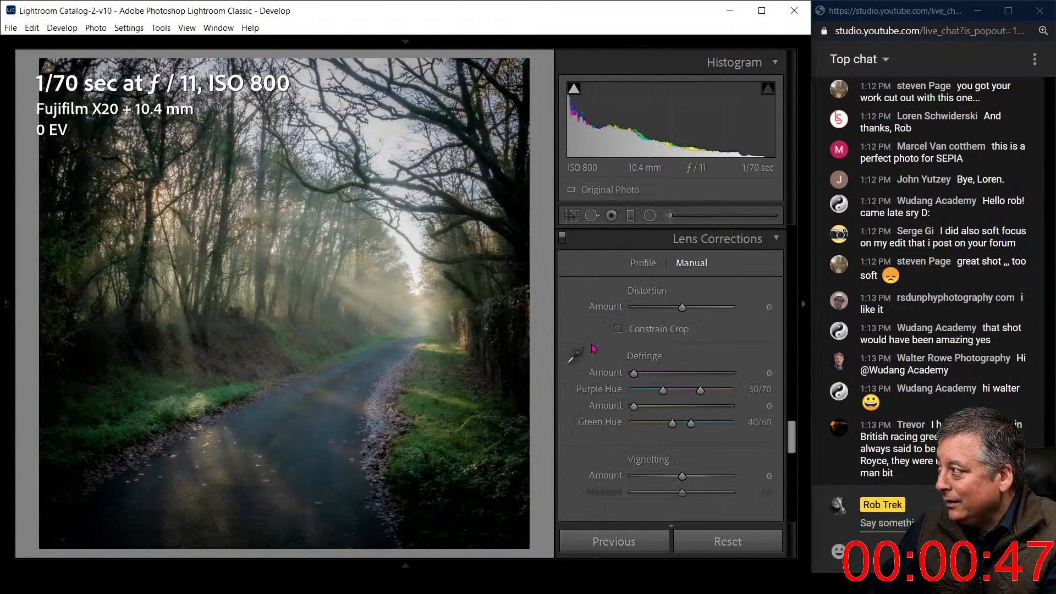
pyautogui.scroll(-6, 594, 348)
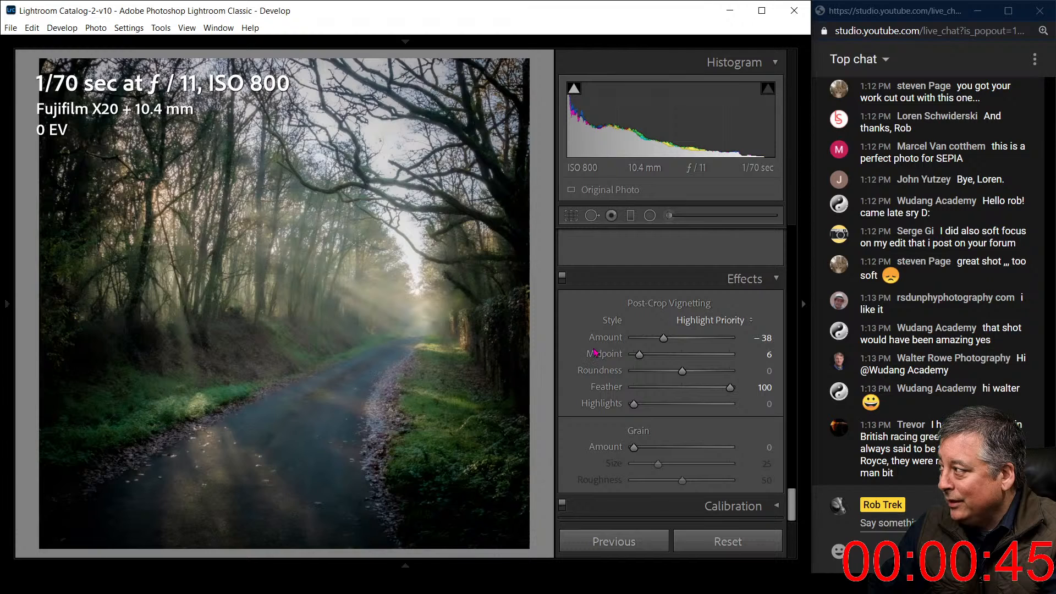
pyautogui.scroll(8, 594, 352)
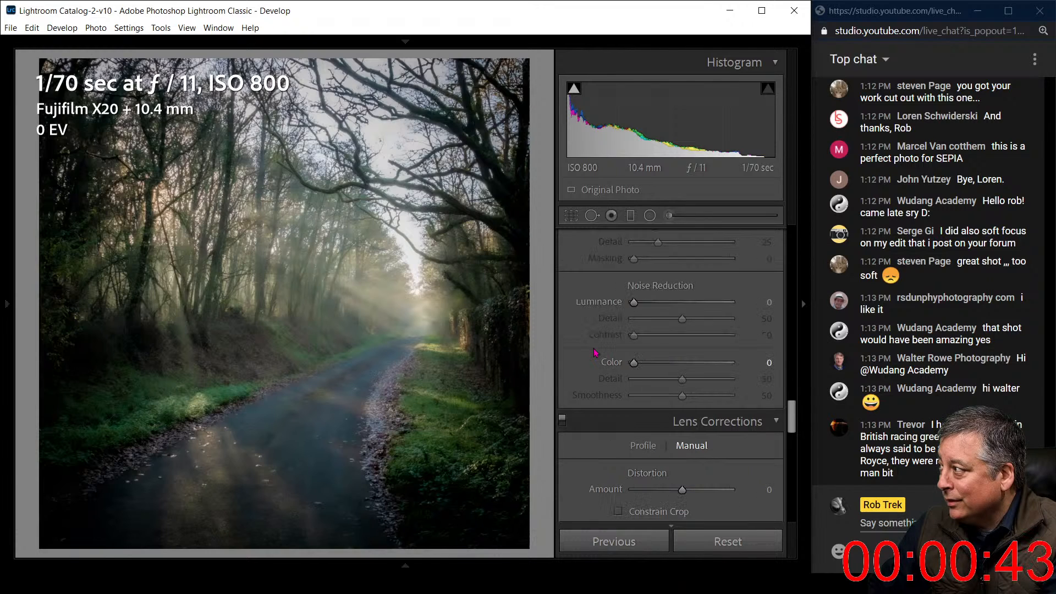
pyautogui.moveTo(636, 370); pyautogui.dragTo(646, 370)
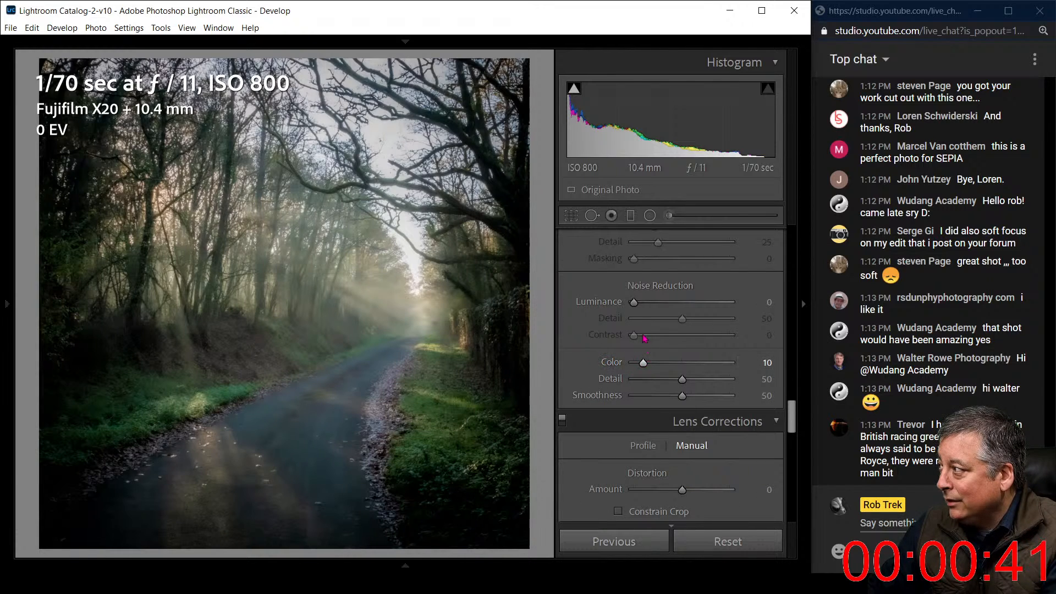
pyautogui.moveTo(642, 309); pyautogui.dragTo(722, 311)
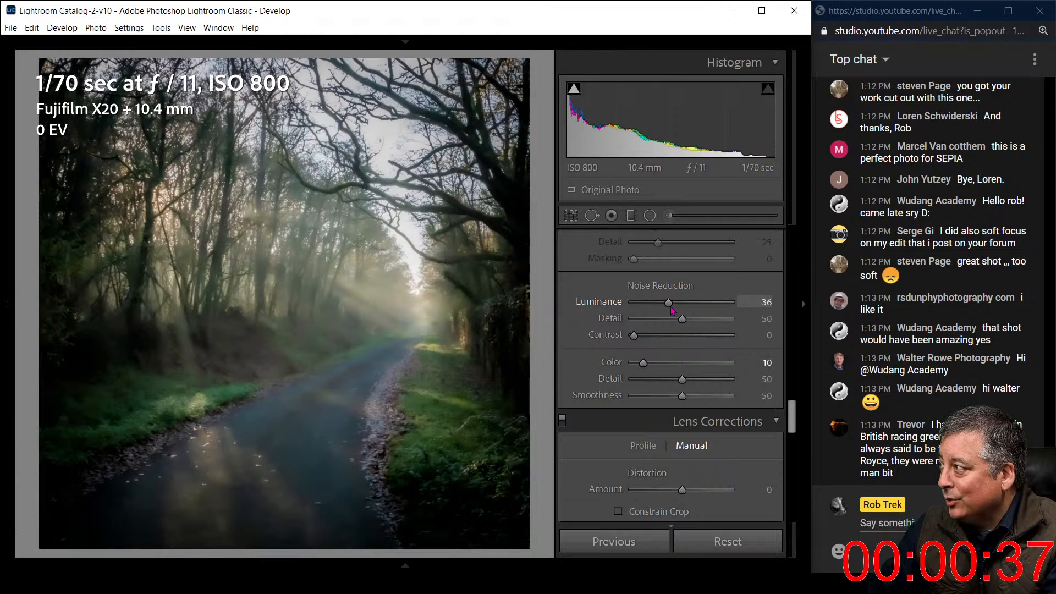
# Reset the adjustment brush effects, set the brush Contrast to 54, and paint over the light rays between the trees and the road.
pyautogui.scroll(3, 584, 318)
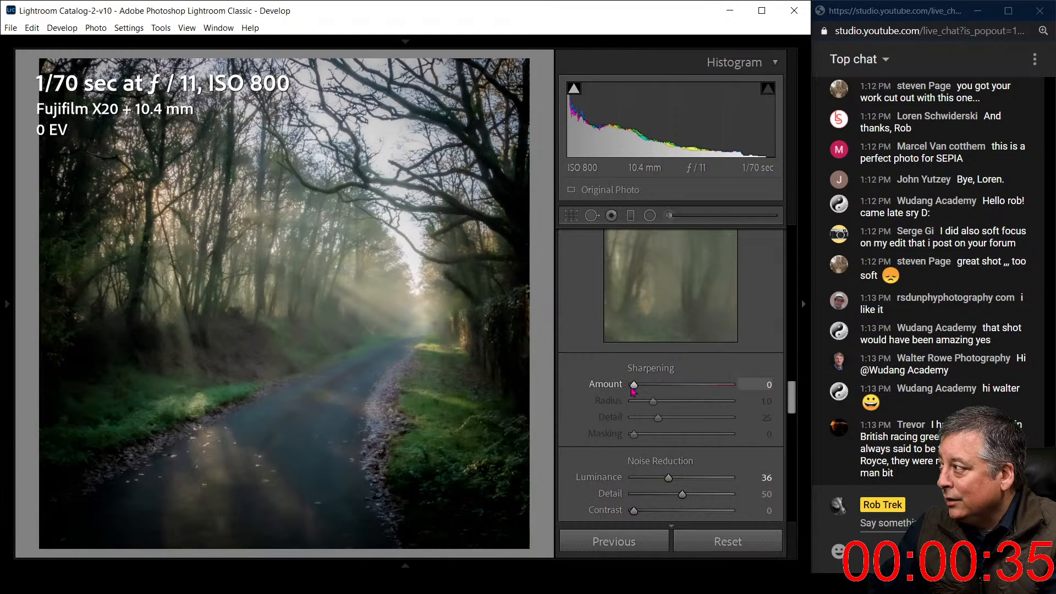
pyautogui.scroll(15, 582, 406)
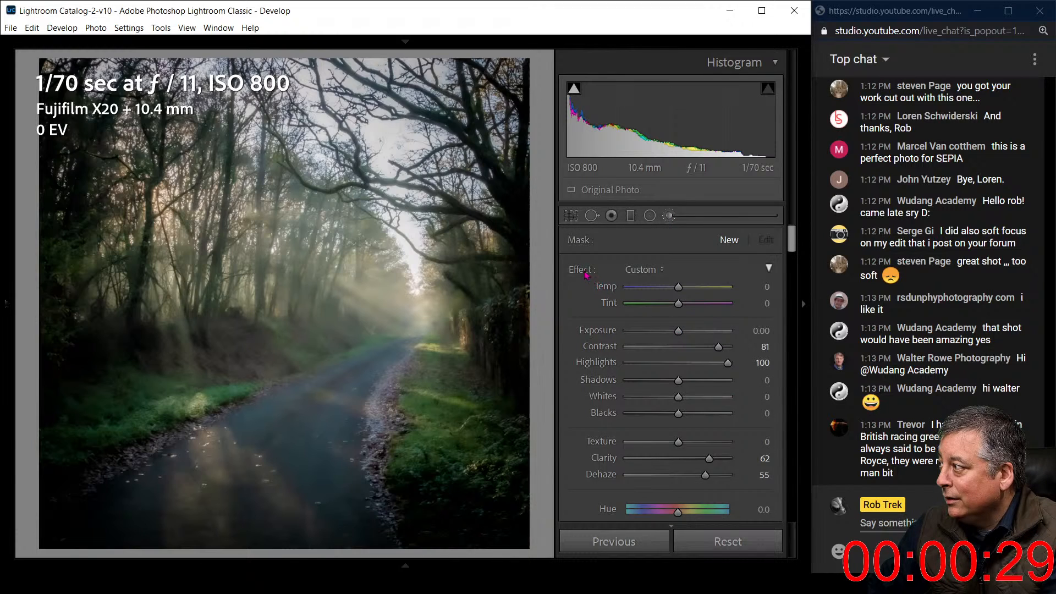
pyautogui.doubleClick(585, 273)
pyautogui.moveTo(713, 351); pyautogui.dragTo(706, 350)
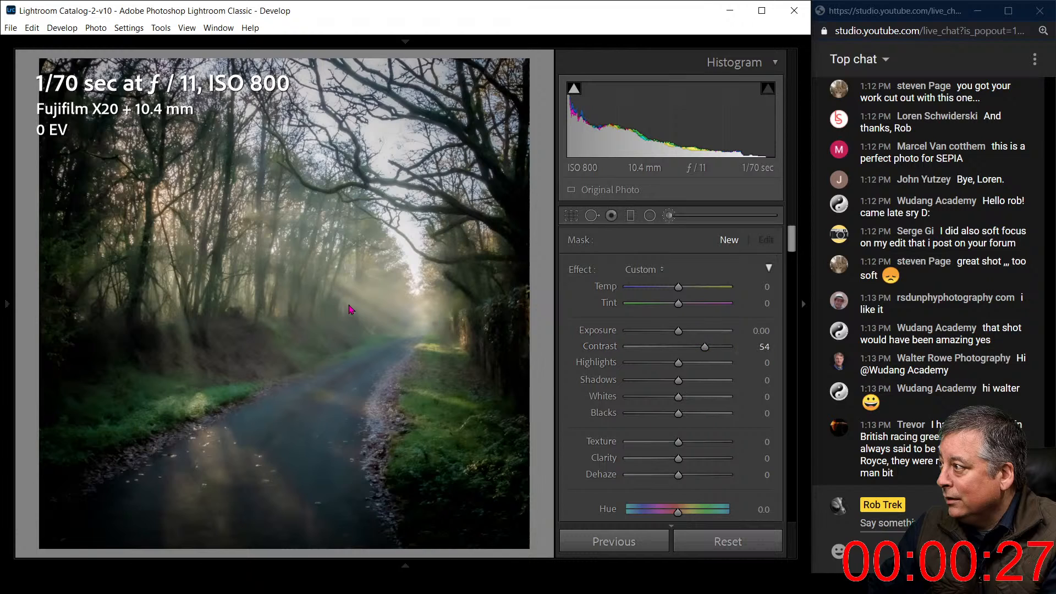
pyautogui.moveTo(345, 290)
pyautogui.mouseDown()
pyautogui.moveTo(422, 331)
pyautogui.moveTo(339, 288)
pyautogui.moveTo(408, 320)
pyautogui.moveTo(363, 284)
pyautogui.moveTo(442, 308)
pyautogui.mouseUp()
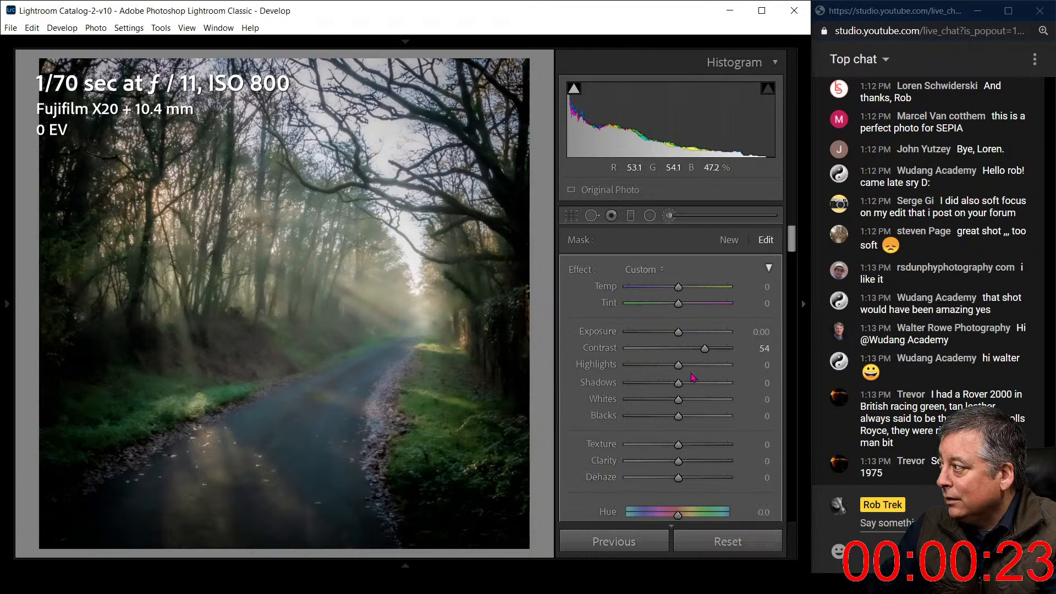
# Set the painted light rays' brush adjustment to Temp 20, Clarity 33 and Exposure 0.69, and close the brush.
pyautogui.moveTo(679, 287); pyautogui.dragTo(688, 289)
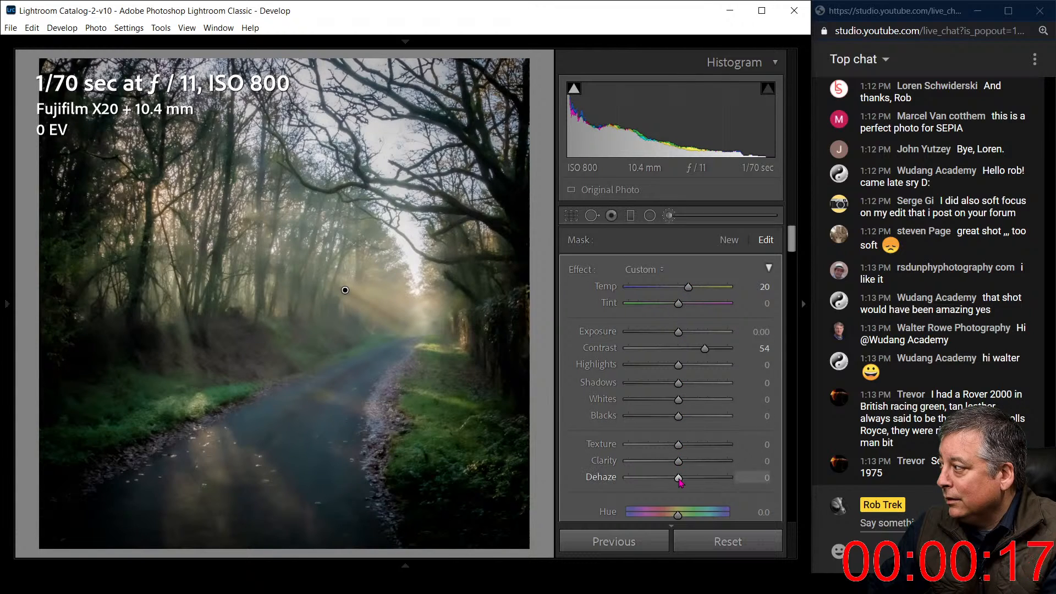
pyautogui.moveTo(678, 478); pyautogui.dragTo(697, 465)
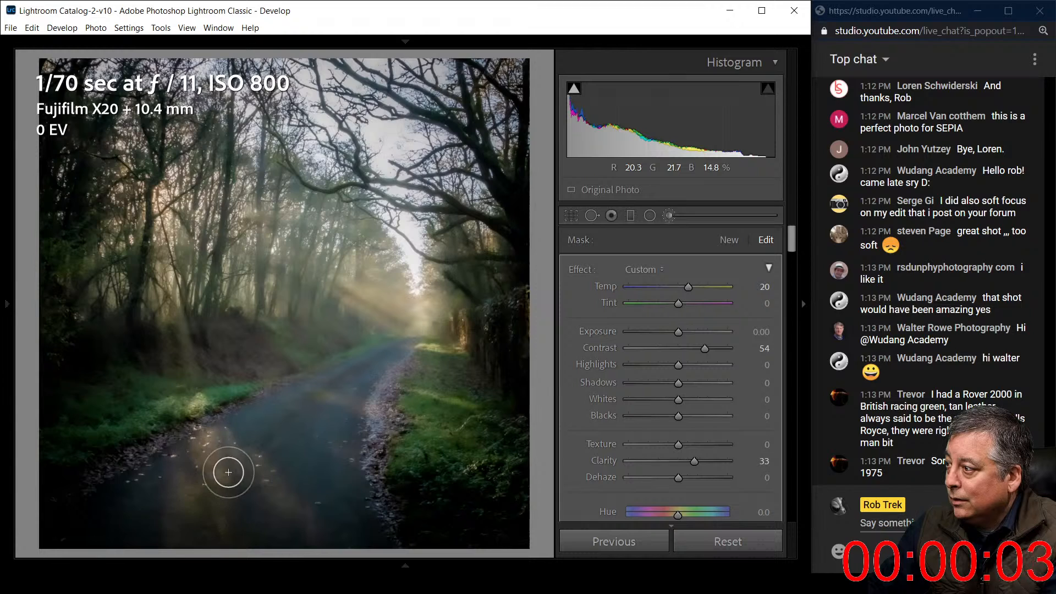
pyautogui.moveTo(678, 332); pyautogui.dragTo(682, 332)
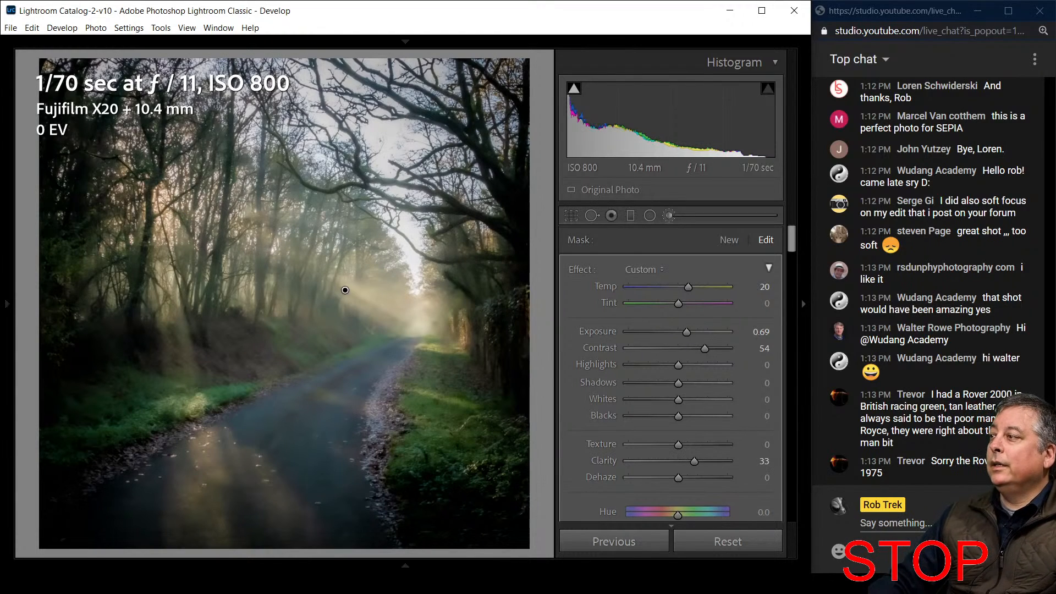
pyautogui.click(669, 215)
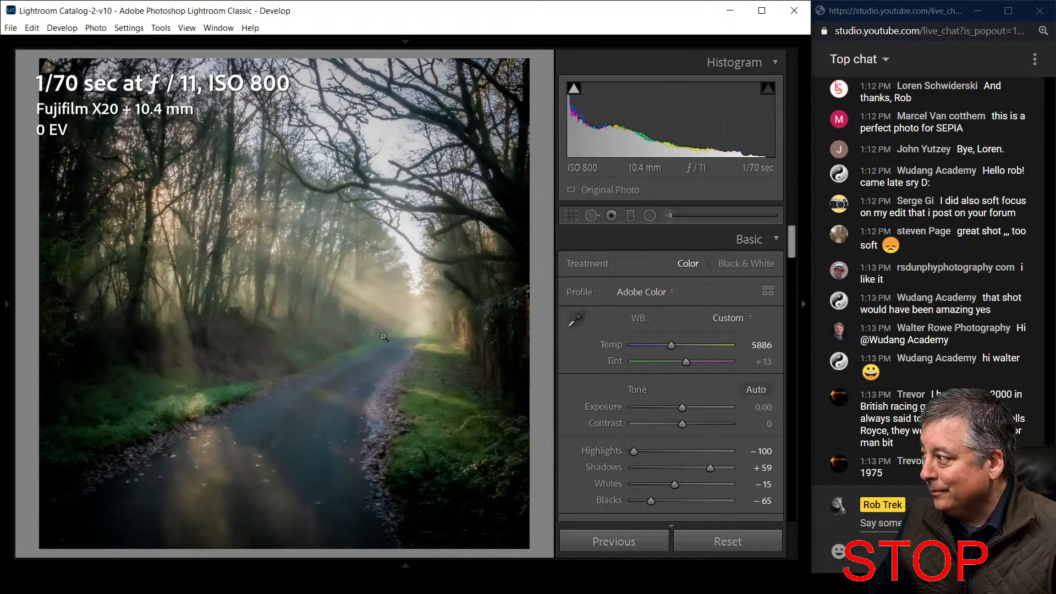
# Create a virtual copy of the edited woodland road photo.
pyautogui.rightClick(330, 362)
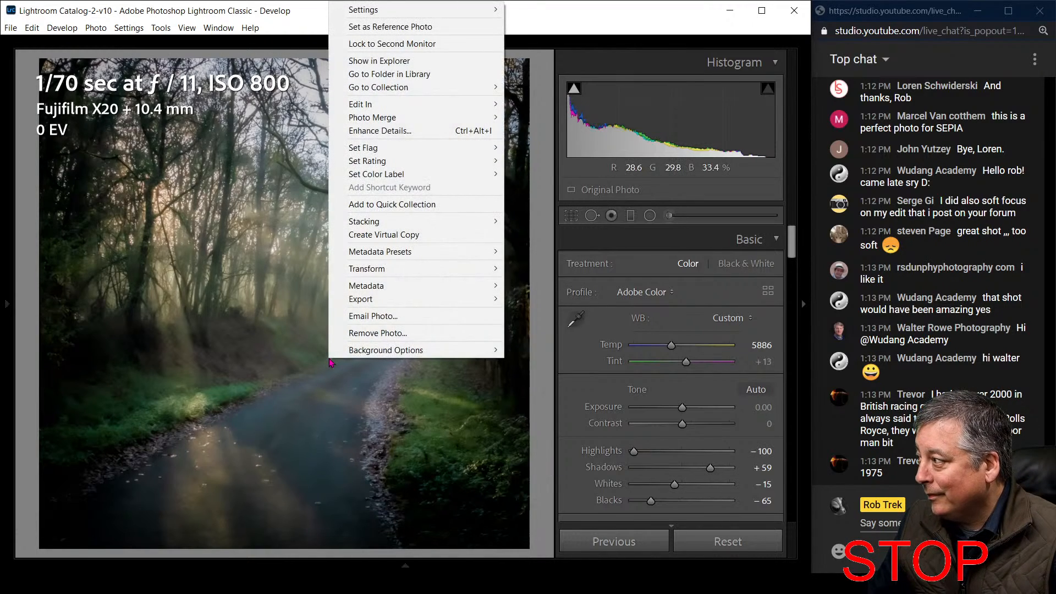
pyautogui.moveTo(367, 299)
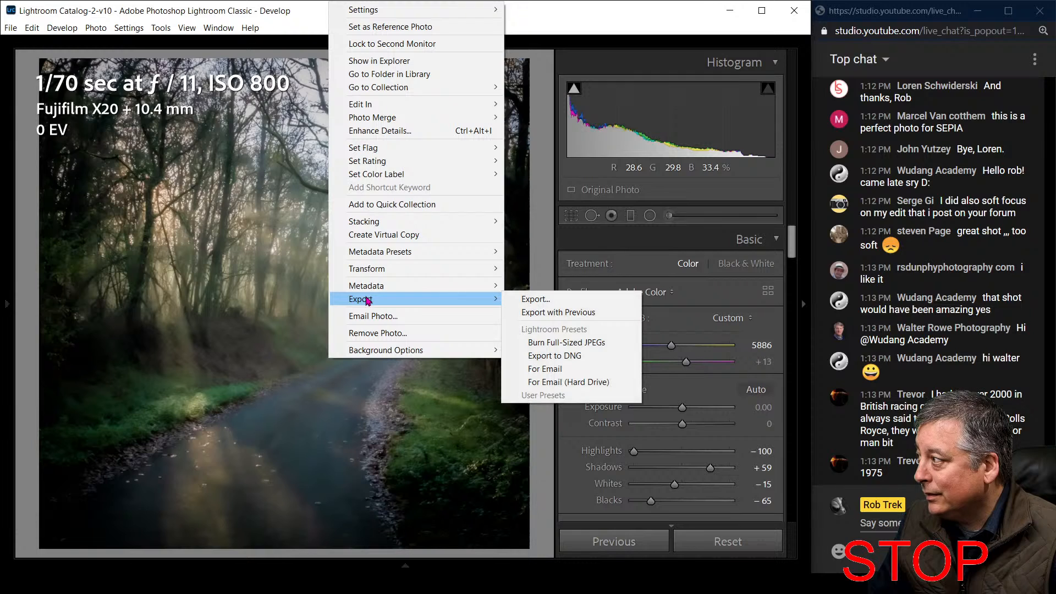
pyautogui.click(366, 235)
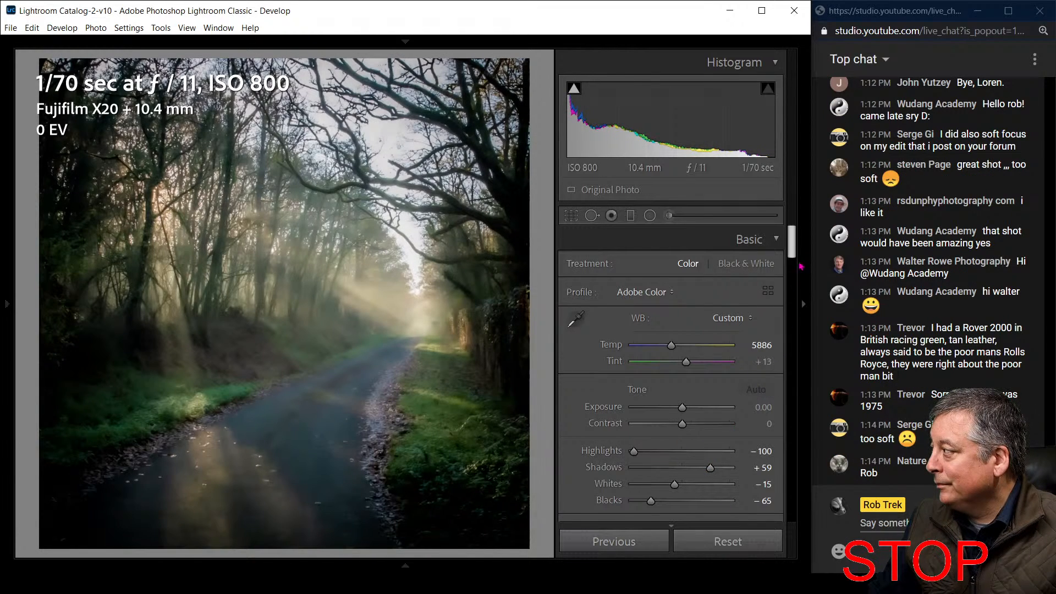
pyautogui.moveTo(791, 242); pyautogui.dragTo(787, 439)
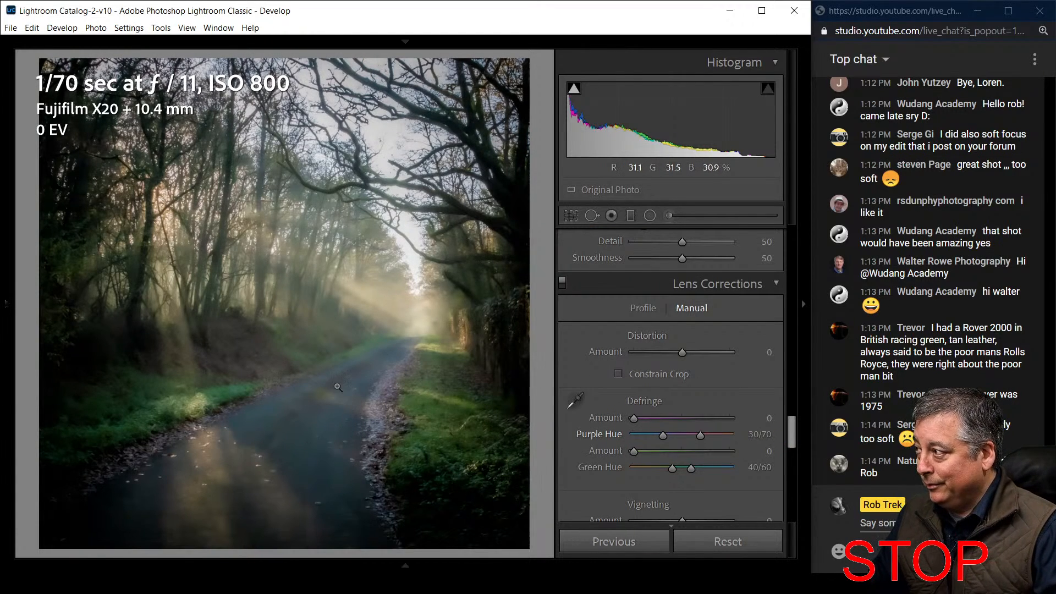
pyautogui.moveTo(791, 426); pyautogui.dragTo(791, 299)
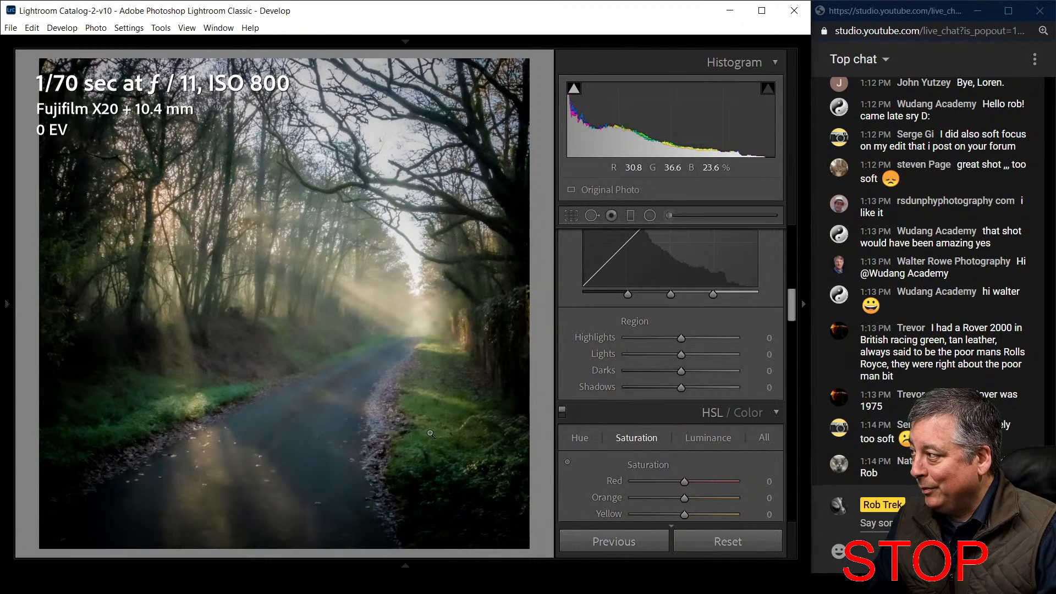
# Open the woodland photo's virtual copy in the Library at full view and reset all its develop settings.
pyautogui.press('g')
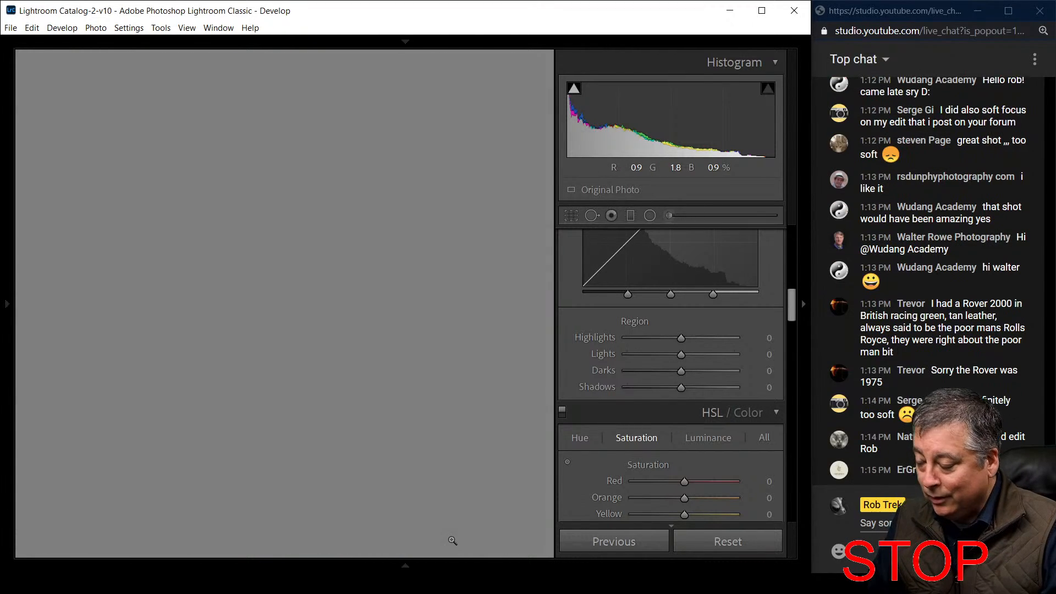
pyautogui.keyDown('ctrl'); pyautogui.click(112, 461); pyautogui.keyUp('ctrl')
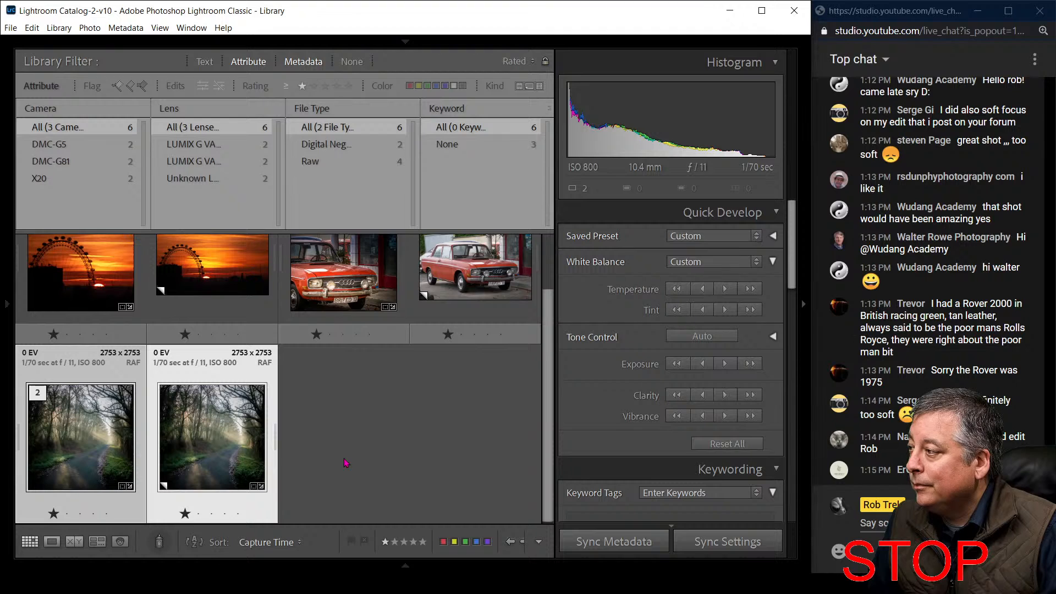
pyautogui.click(226, 387)
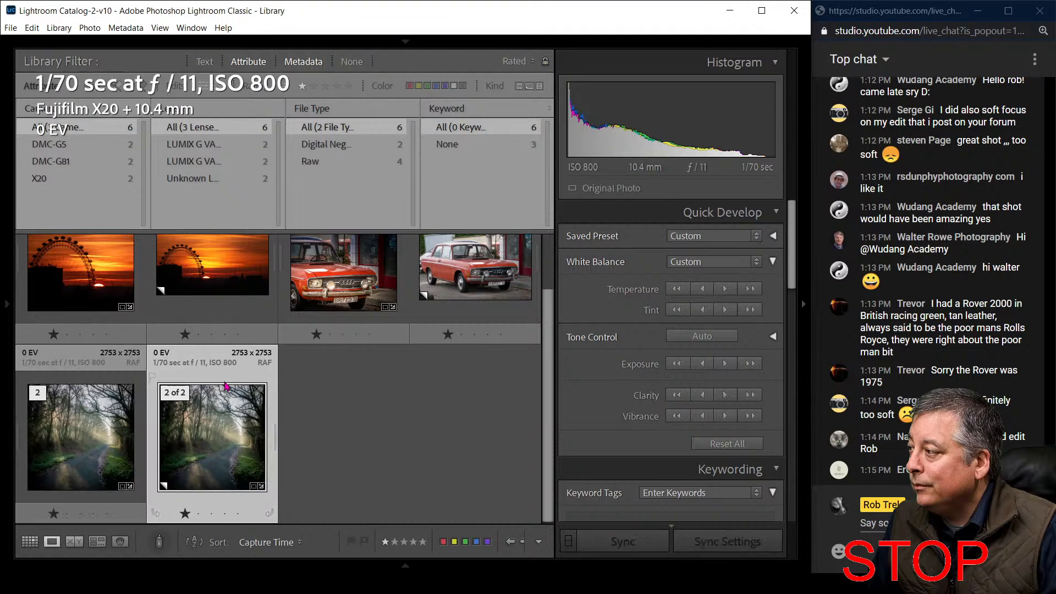
pyautogui.doubleClick(226, 387)
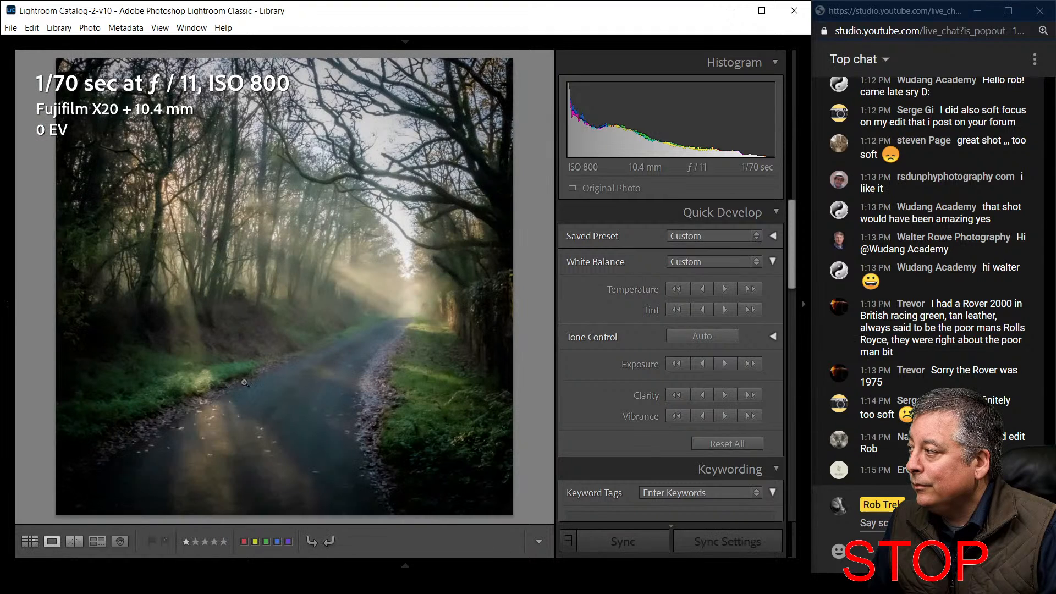
pyautogui.click(716, 447)
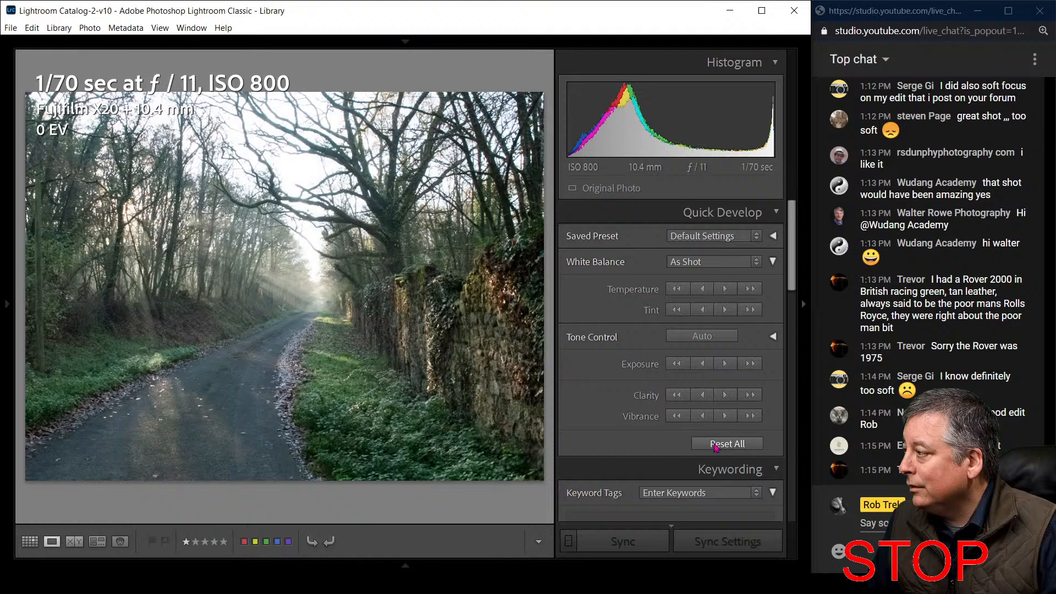
# Compare the unedited virtual copy with the edited woodland photo side by side with the side panels hidden, and finish comparing.
pyautogui.doubleClick(348, 382)
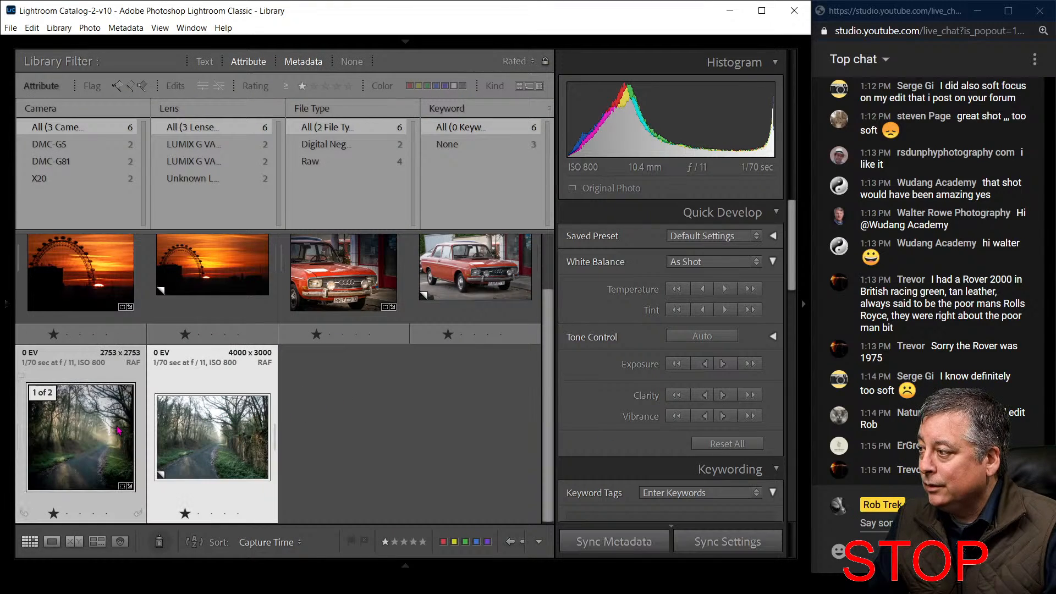
pyautogui.press('c')
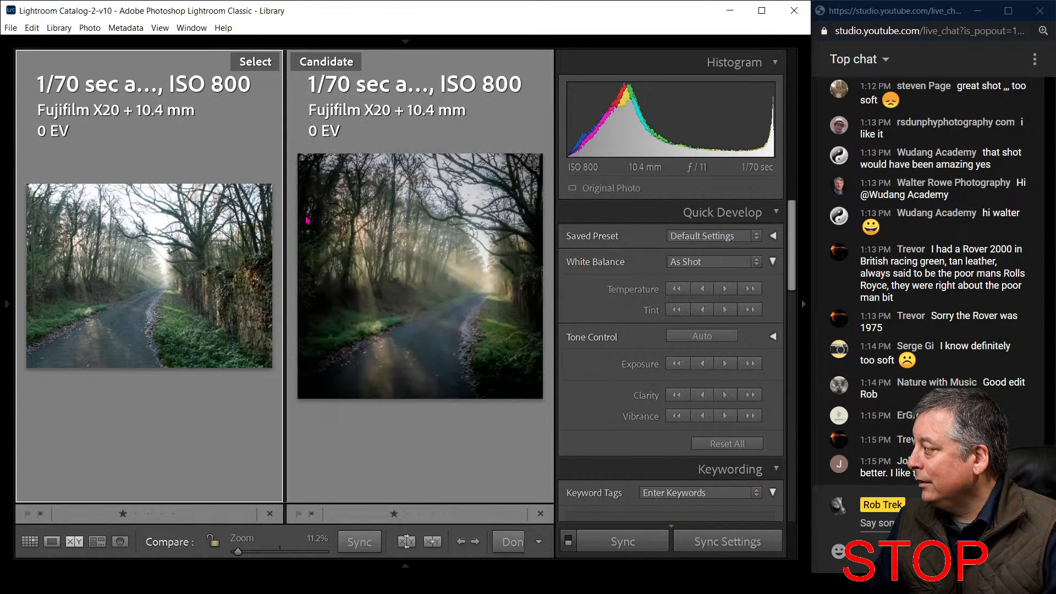
pyautogui.press('Tab')
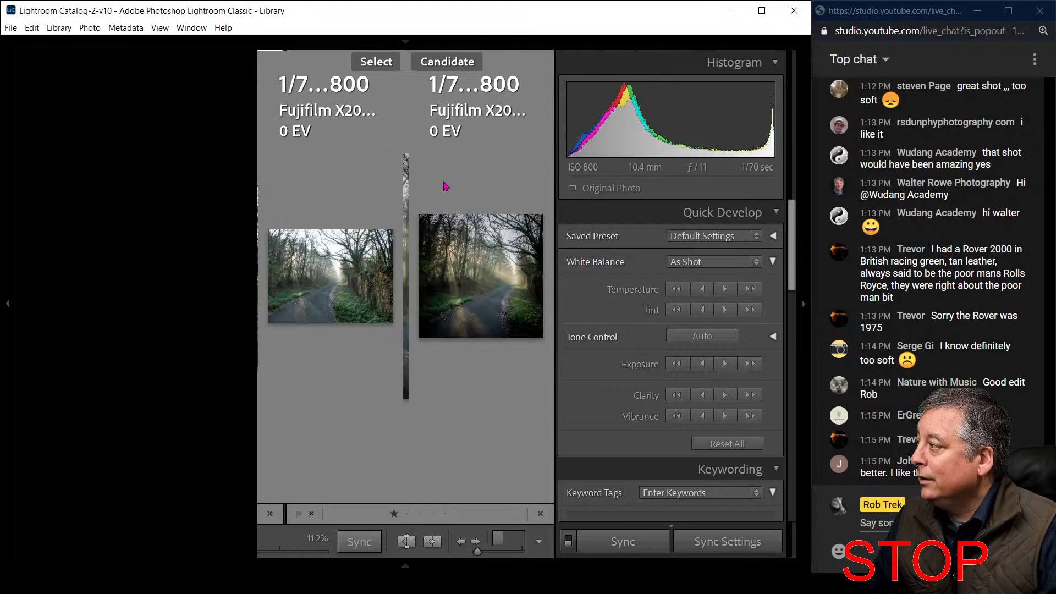
pyautogui.press('Tab')
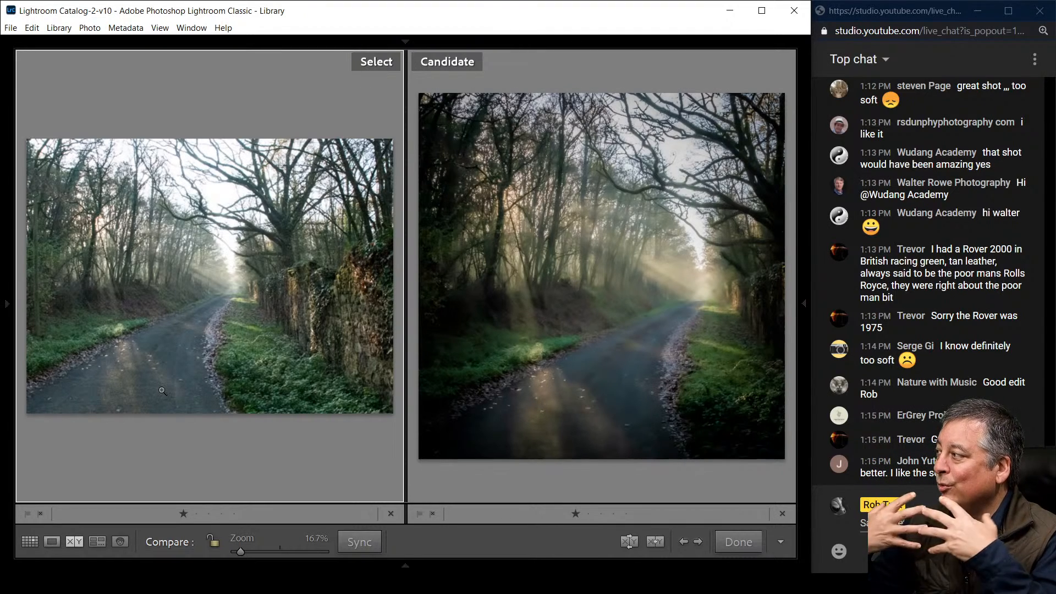
pyautogui.click(738, 542)
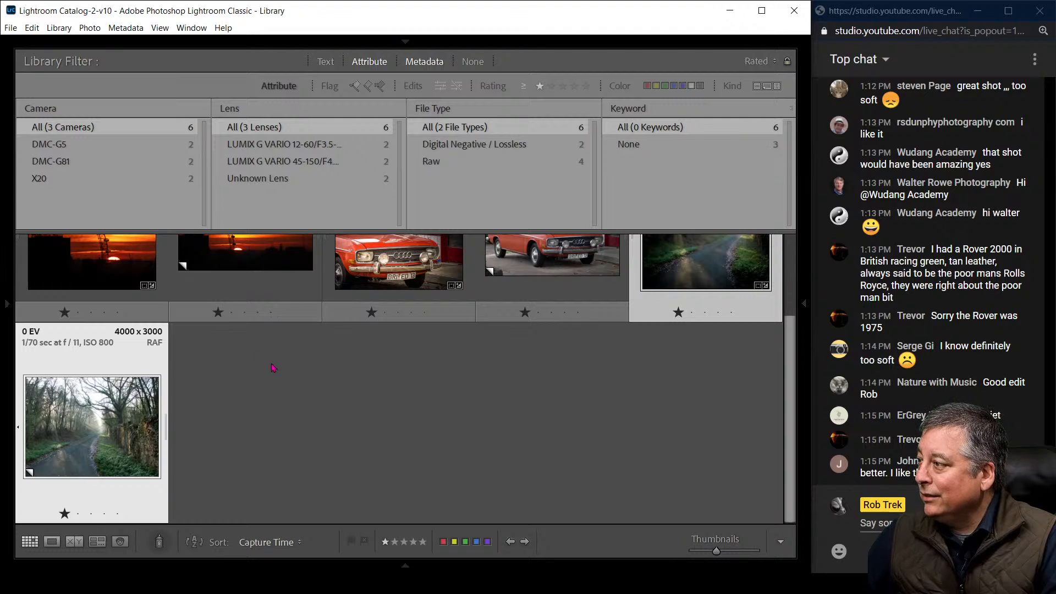
# Open the edited square woodland photo in Develop and raise its Saturation to Red +79 and Orange +64.
pyautogui.doubleClick(687, 280)
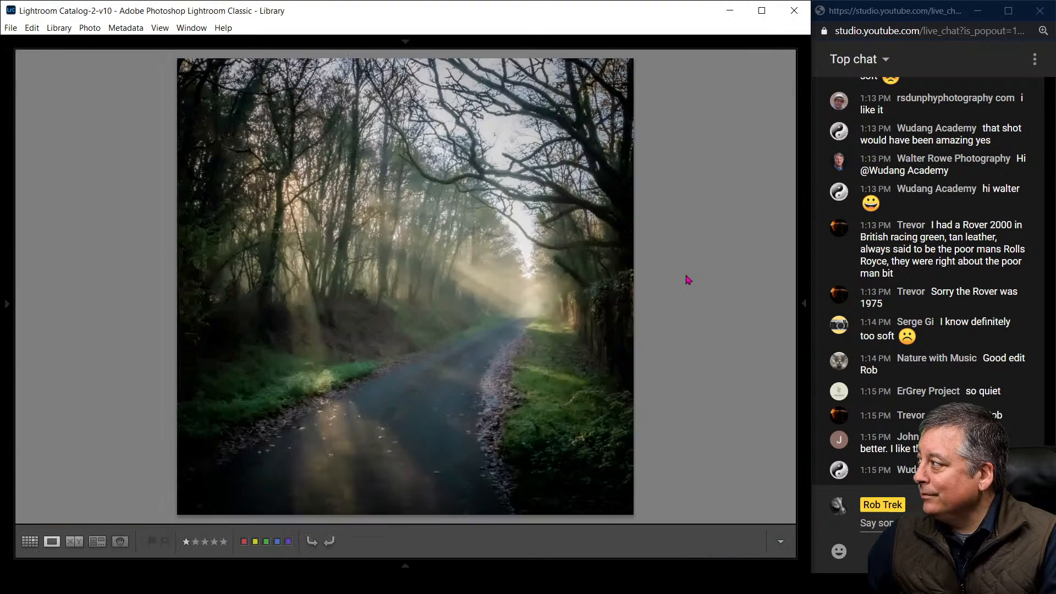
pyautogui.press('d')
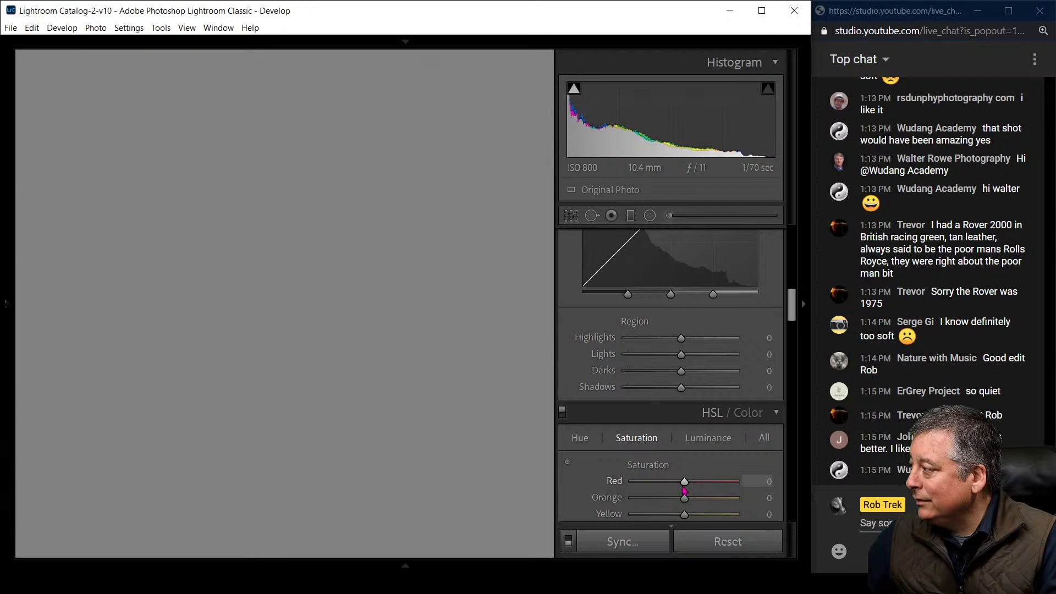
pyautogui.click(722, 488)
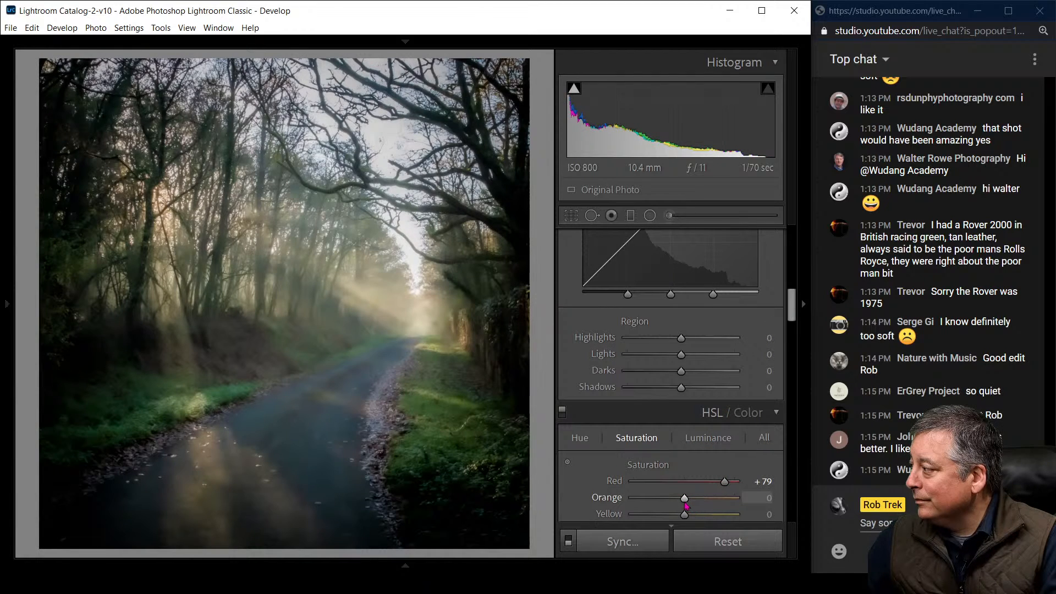
pyautogui.click(716, 502)
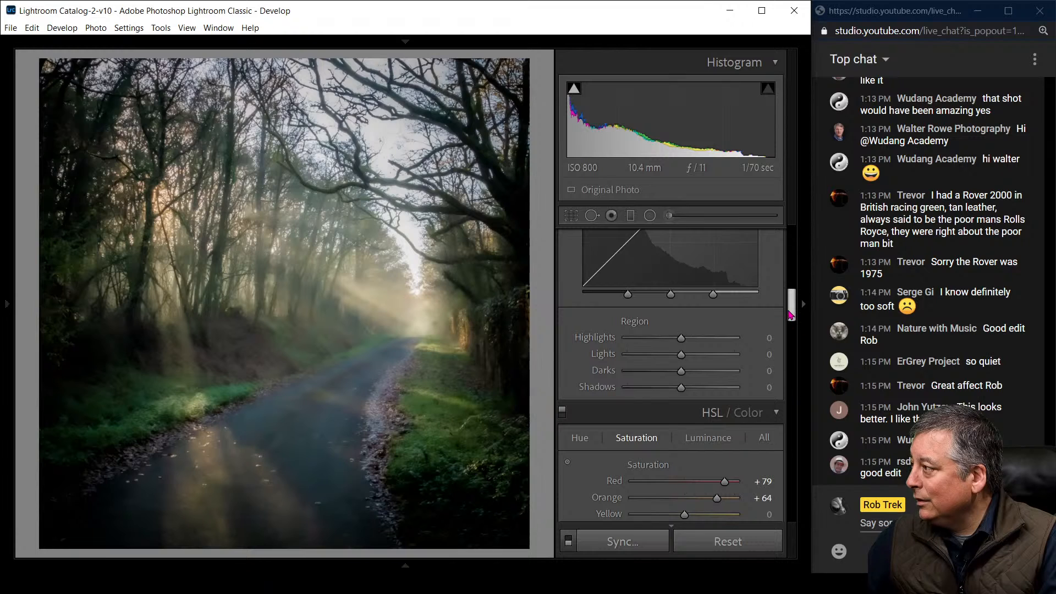
# Adjust the woodland photo's white balance to a Temp of 6114 and a Tint of +25.
pyautogui.moveTo(791, 314); pyautogui.dragTo(792, 253)
pyautogui.moveTo(686, 337); pyautogui.dragTo(691, 339)
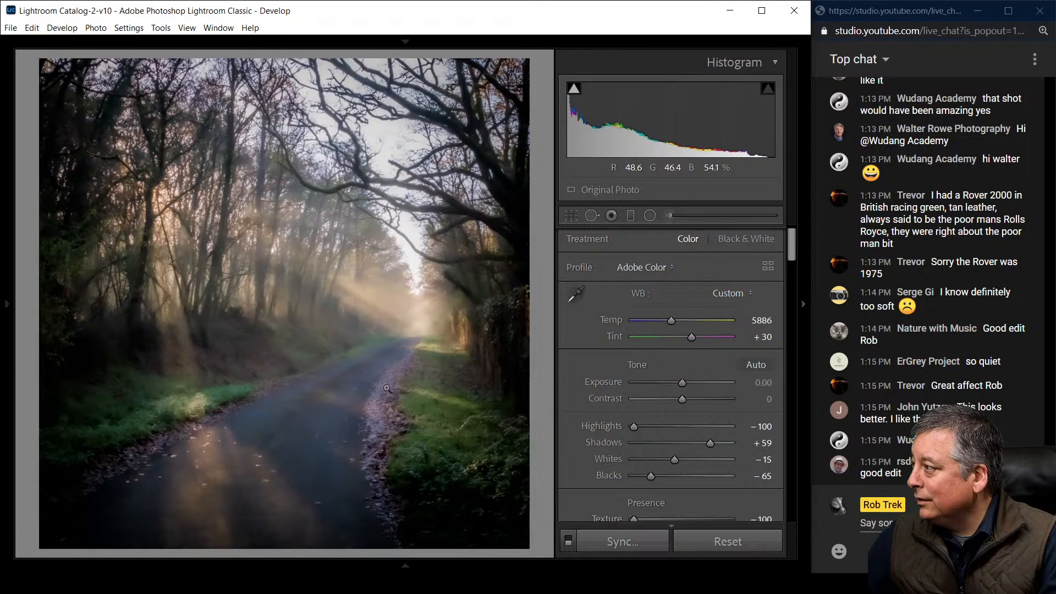
pyautogui.moveTo(671, 320)
pyautogui.mouseDown()
pyautogui.moveTo(699, 342)
pyautogui.moveTo(672, 324)
pyautogui.mouseUp()
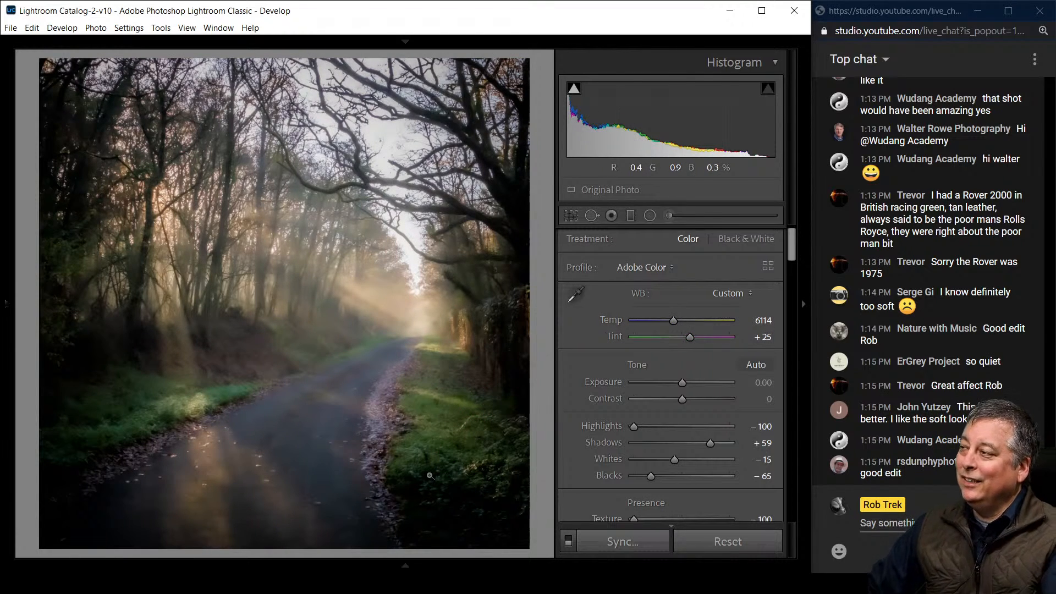
# Compare the woodland photo's before and after versions side by side in Develop, trying the split view and the full side-by-side view.
pyautogui.press('y')
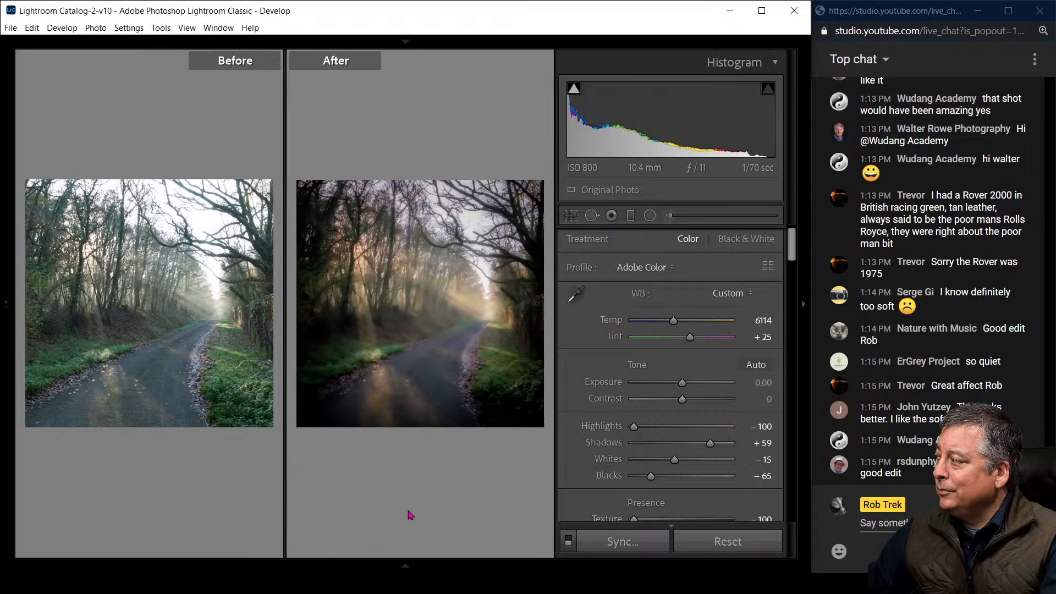
pyautogui.hotkey('shift', 'y')
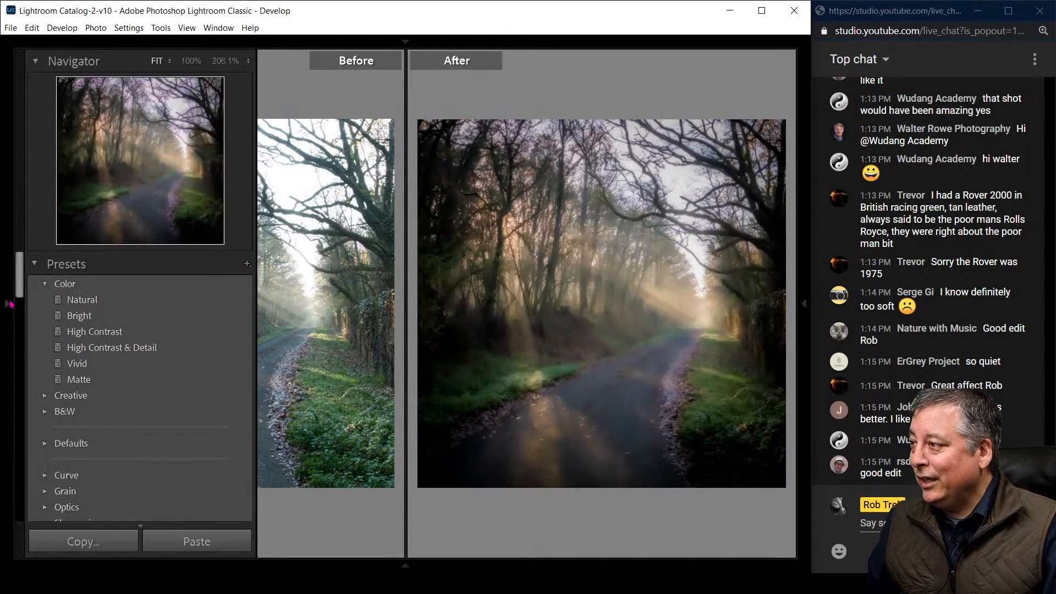
pyautogui.click(7, 303)
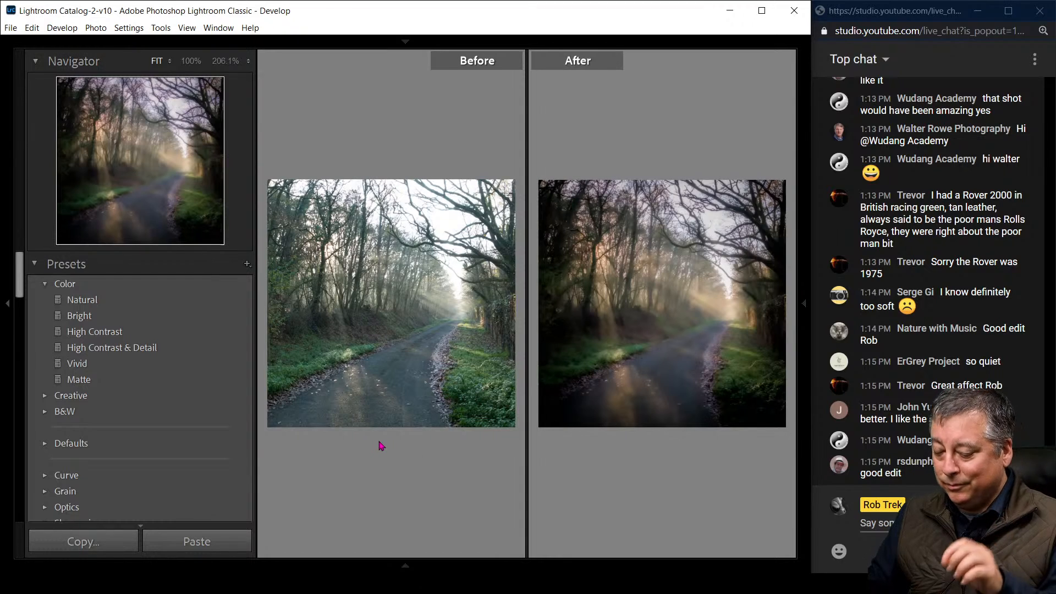
# Return to the Library grid, open the Viewer edits folder and turn off the one-star rating filter.
pyautogui.press('g')
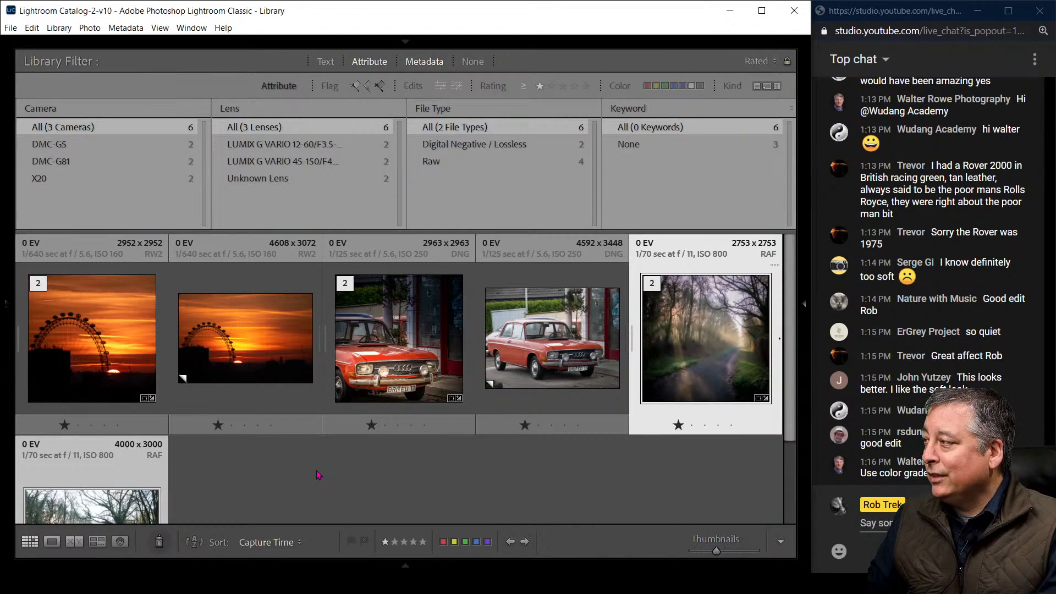
pyautogui.scroll(-2, 297, 448)
pyautogui.moveTo(10, 318)
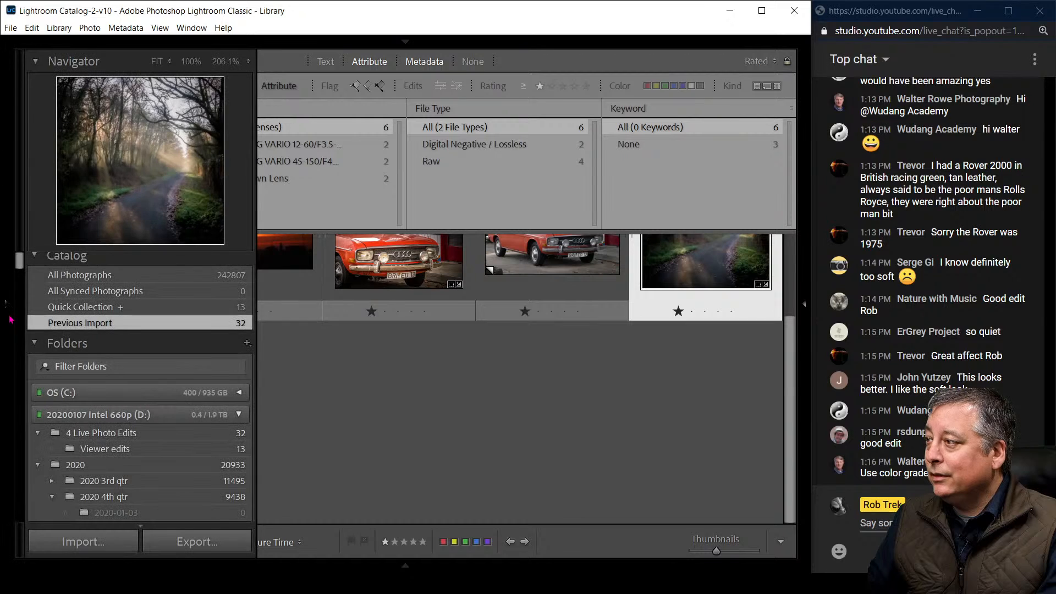
pyautogui.click(110, 448)
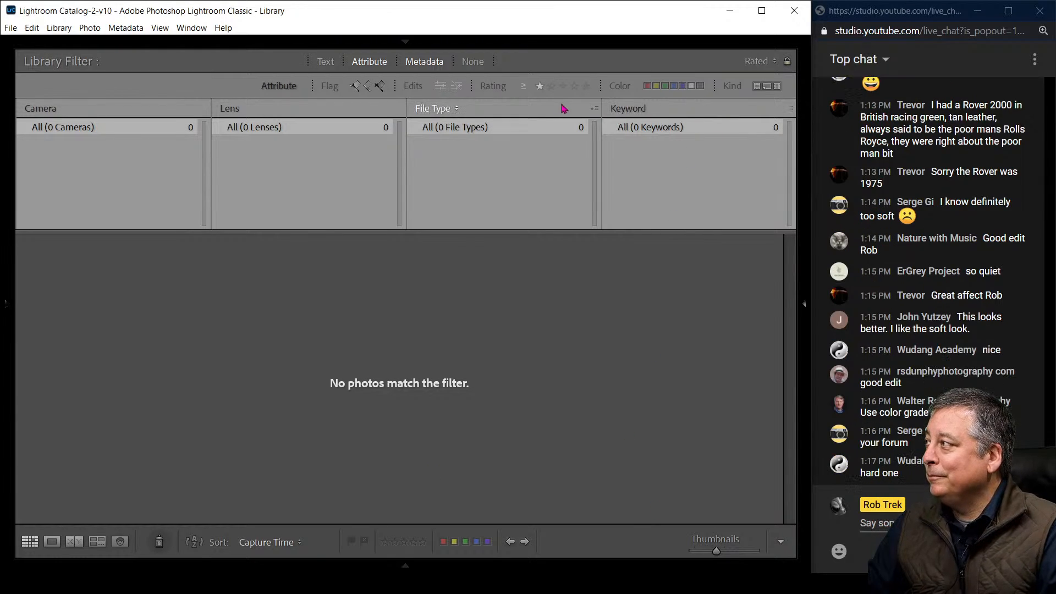
pyautogui.click(539, 87)
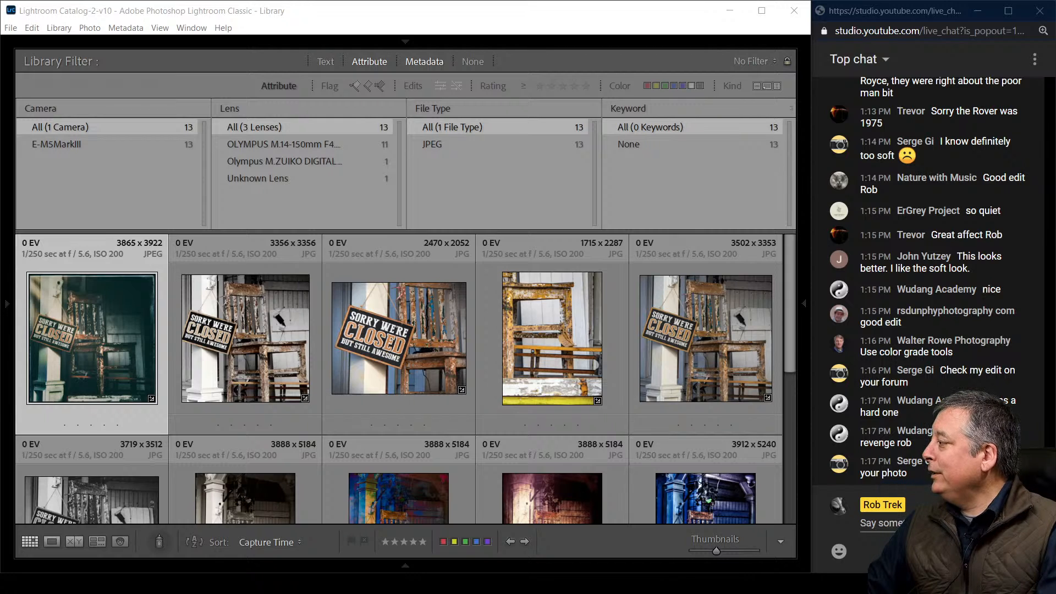
# View the original PB250758.ORF photo in Google Drive in a maximized browser window, close its preview and return to Lightroom.
pyautogui.moveTo(1055, 130); pyautogui.dragTo(279, 113)
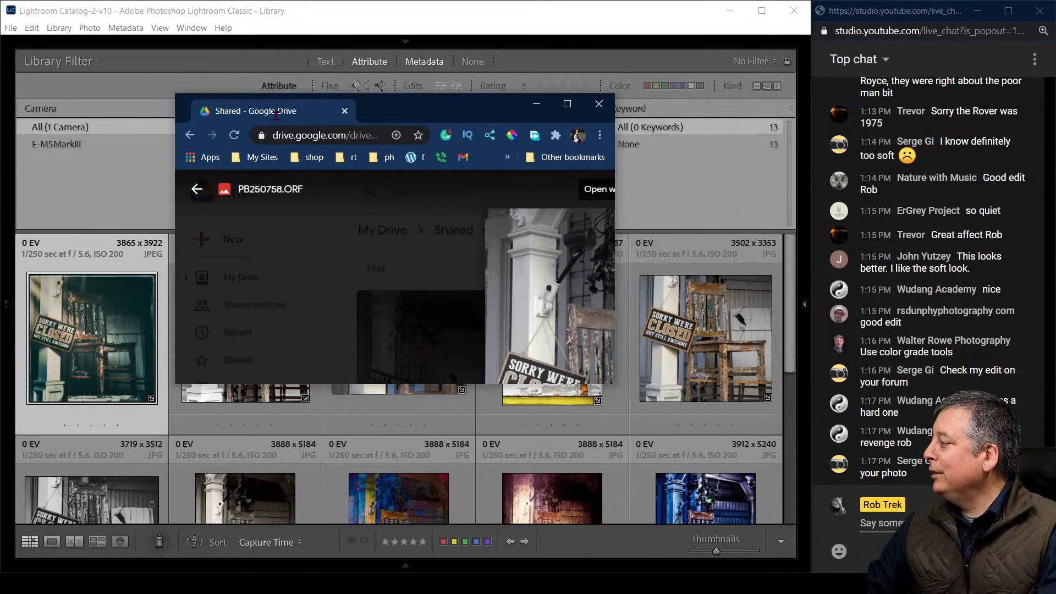
pyautogui.doubleClick(278, 114)
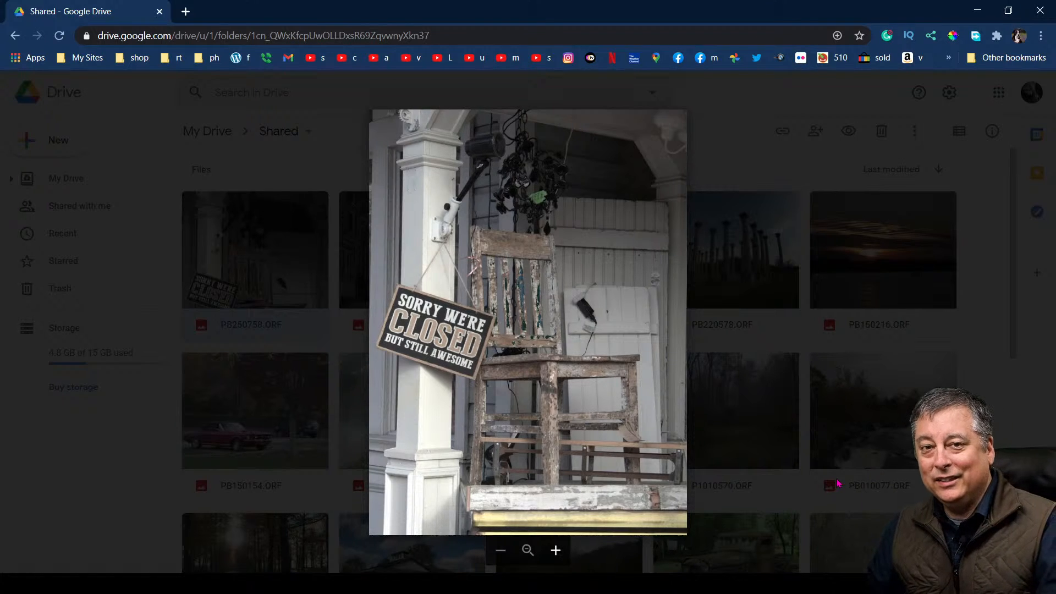
pyautogui.press('Escape')
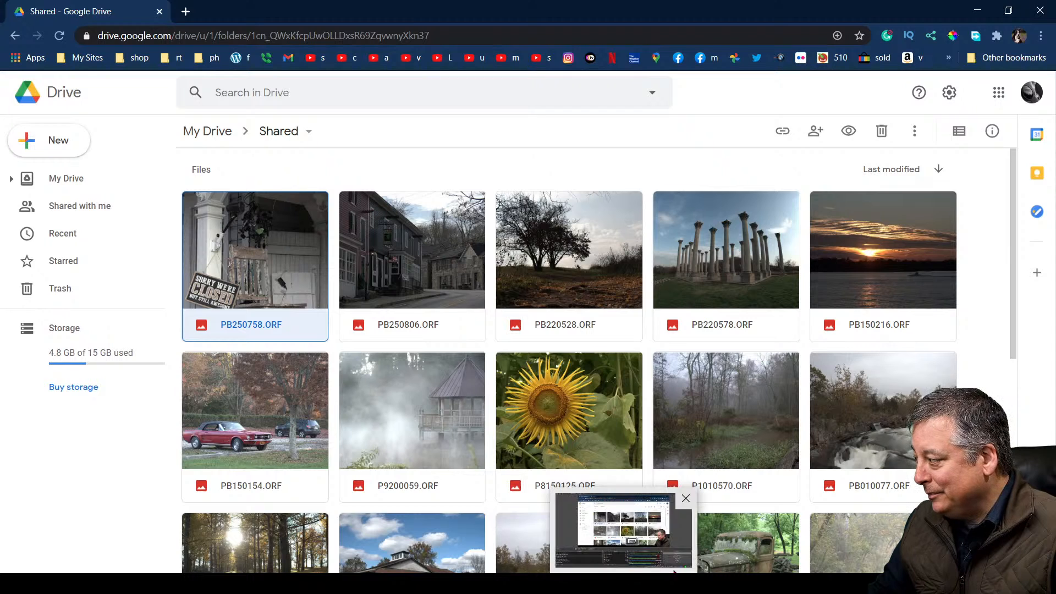
pyautogui.click(625, 583)
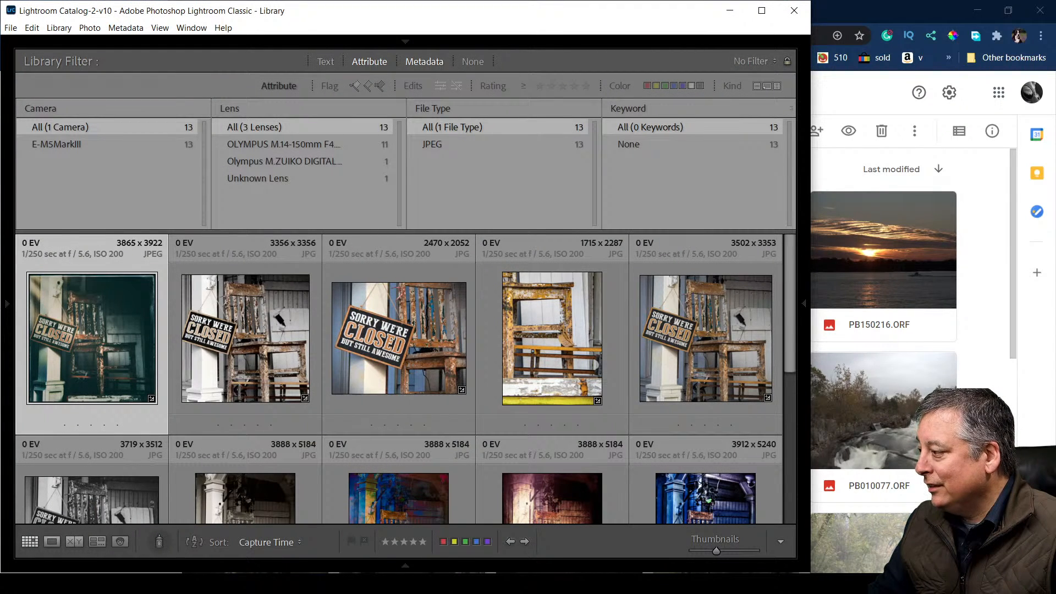
pyautogui.click(385, 531)
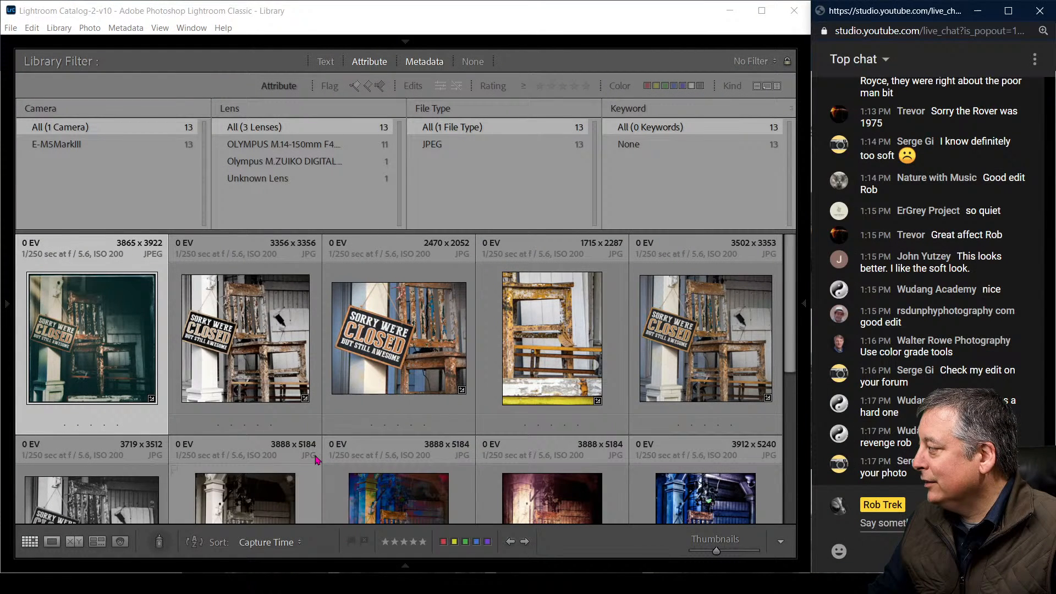
# View the first, dark teal chair edit in loupe view and cycle its info overlay on and off.
pyautogui.doubleClick(85, 357)
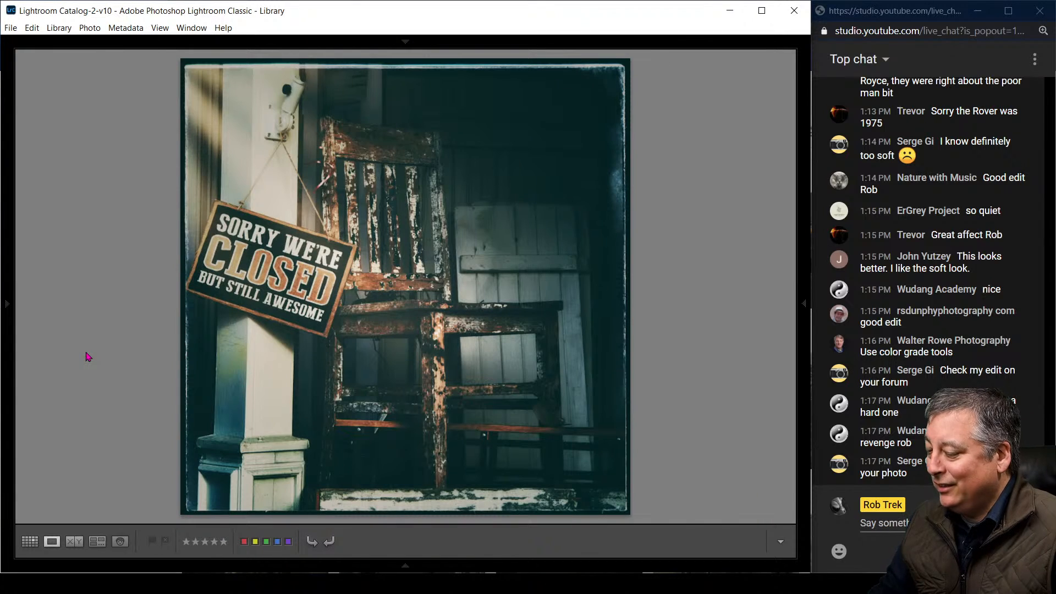
pyautogui.press('i')
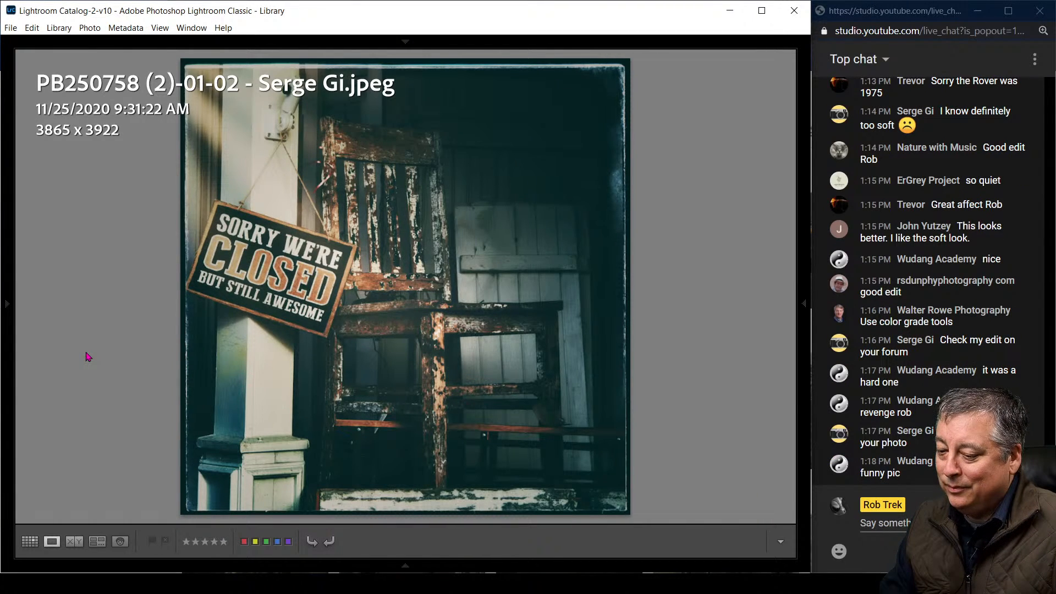
pyautogui.press('i')
pyautogui.press('i')
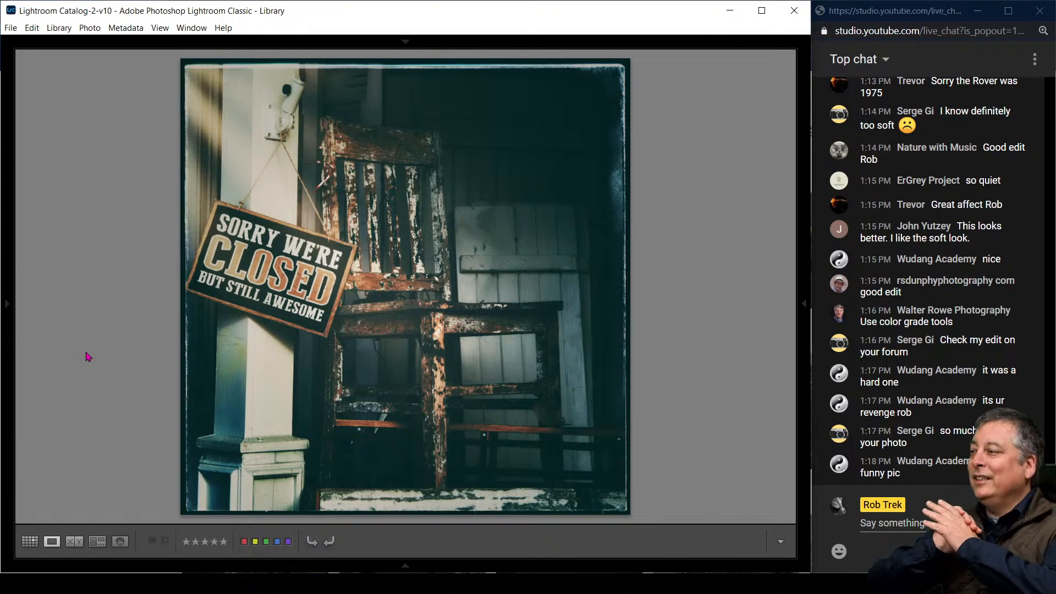
# Reopen the PB250758.ORF preview in Google Drive, compare it with the dark teal chair edit and return to Lightroom.
pyautogui.moveTo(265, 582)
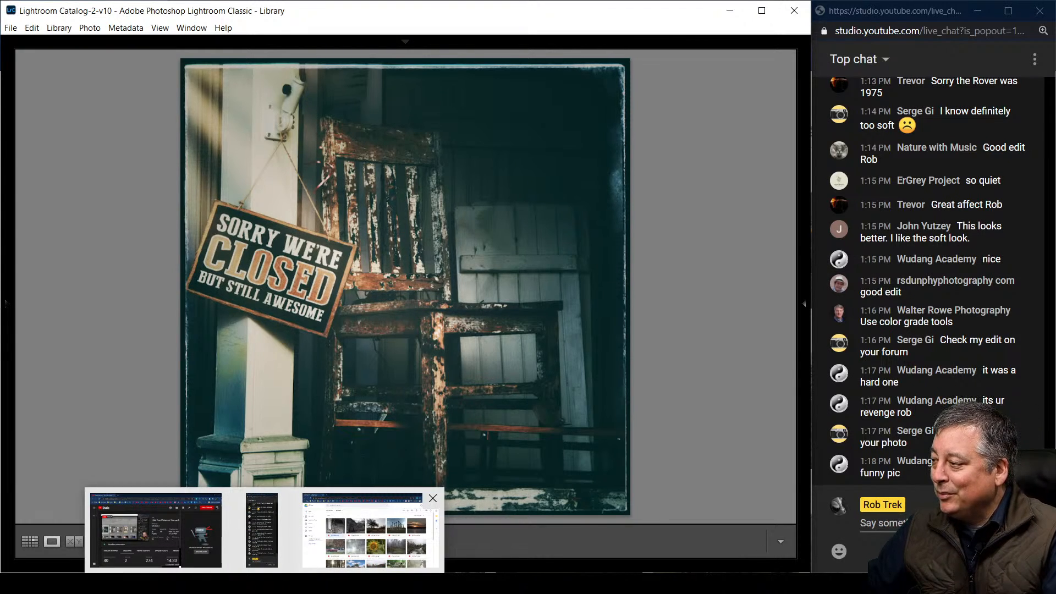
pyautogui.click(370, 530)
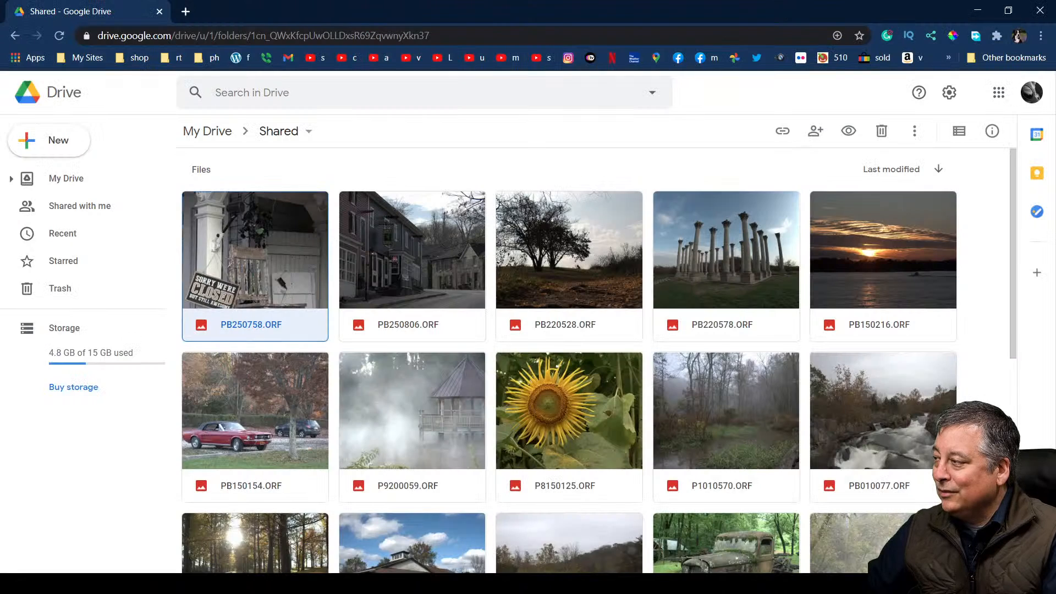
pyautogui.doubleClick(245, 312)
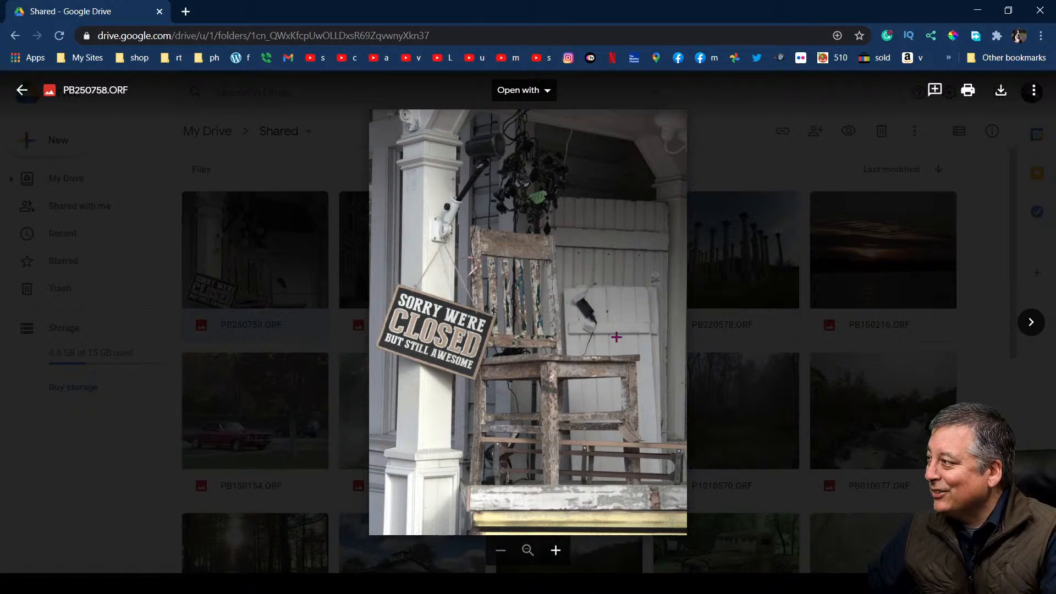
pyautogui.hotkey('alt', 'Tab')
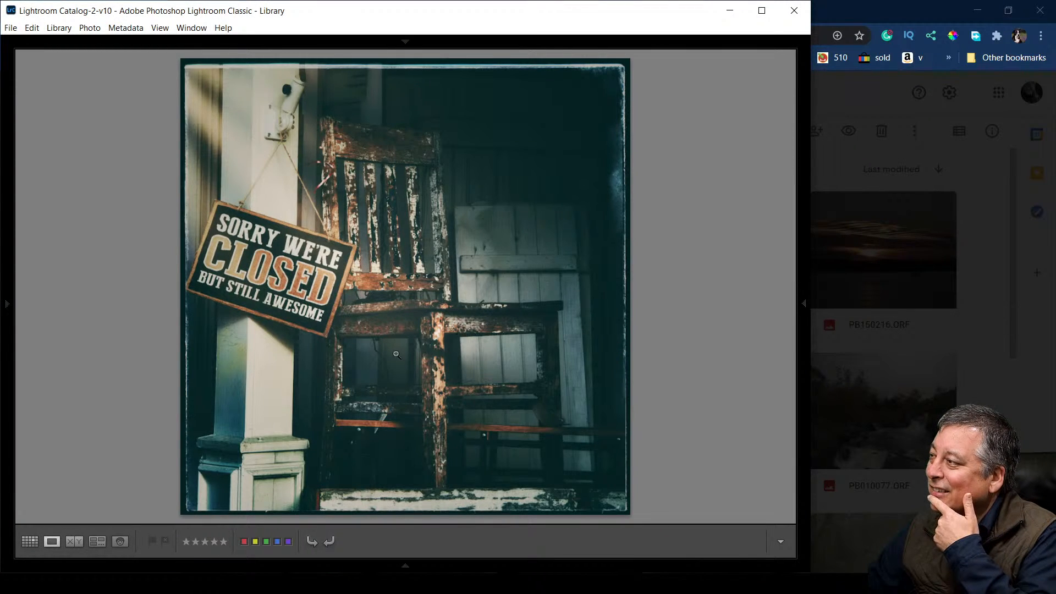
pyautogui.hotkey('alt', 'Tab')
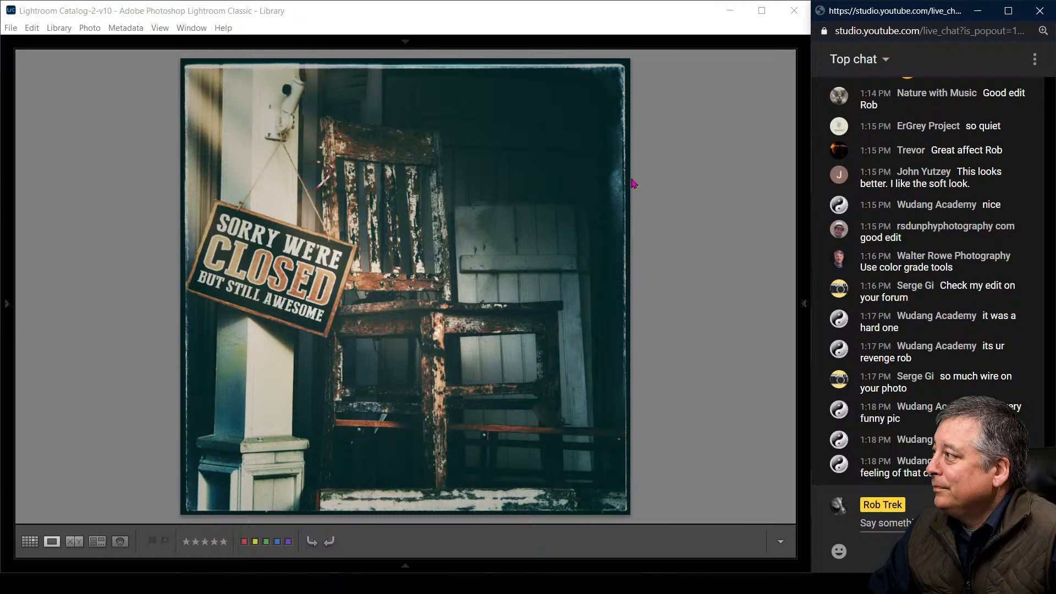
pyautogui.click(664, 228)
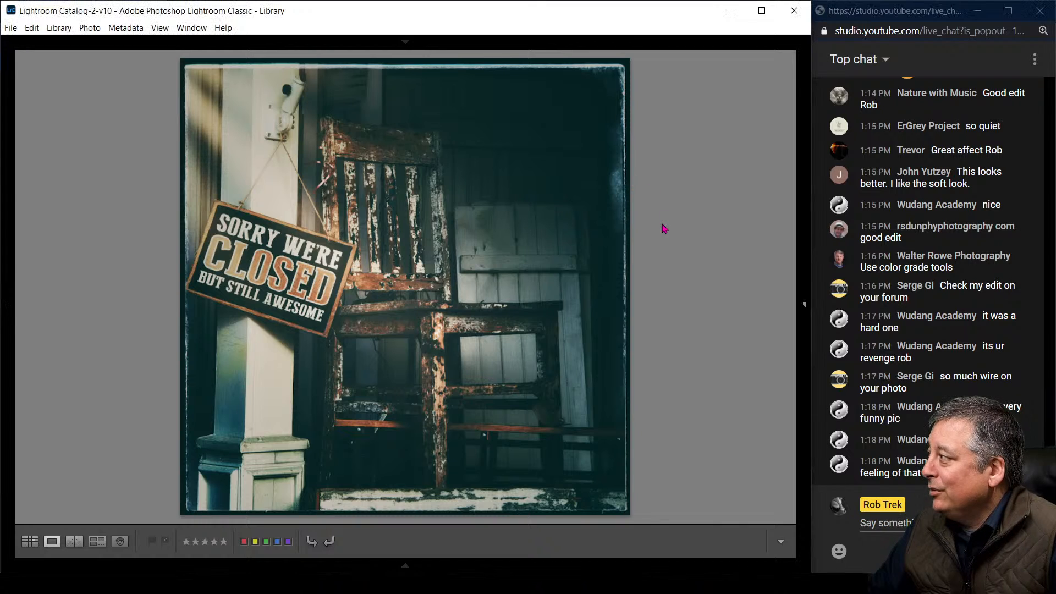
# Advance to the second chair edit with the white post and cycle through its file and camera info overlays.
pyautogui.press('Right')
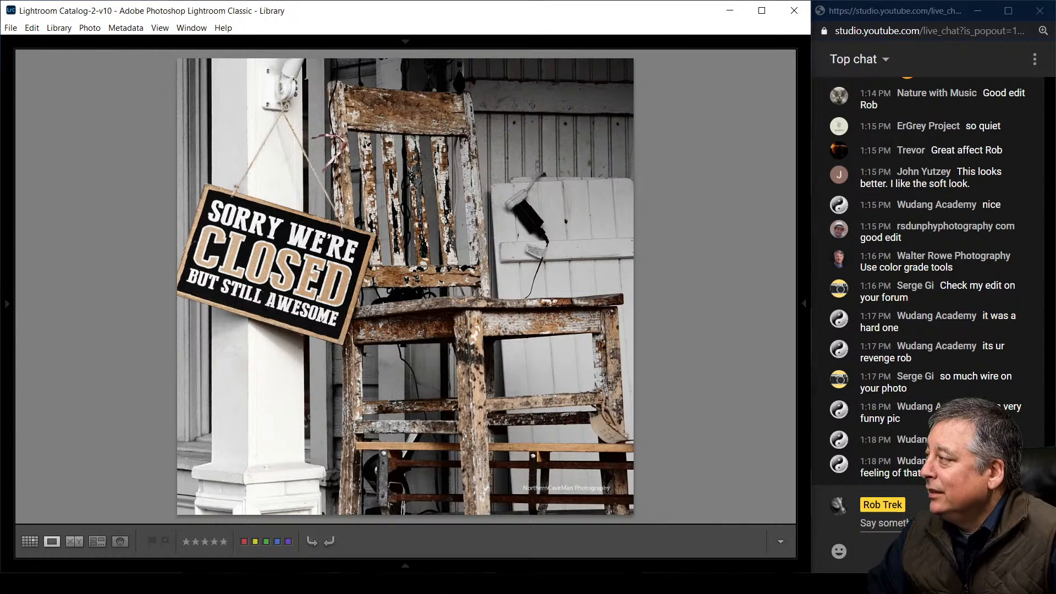
pyautogui.press('i')
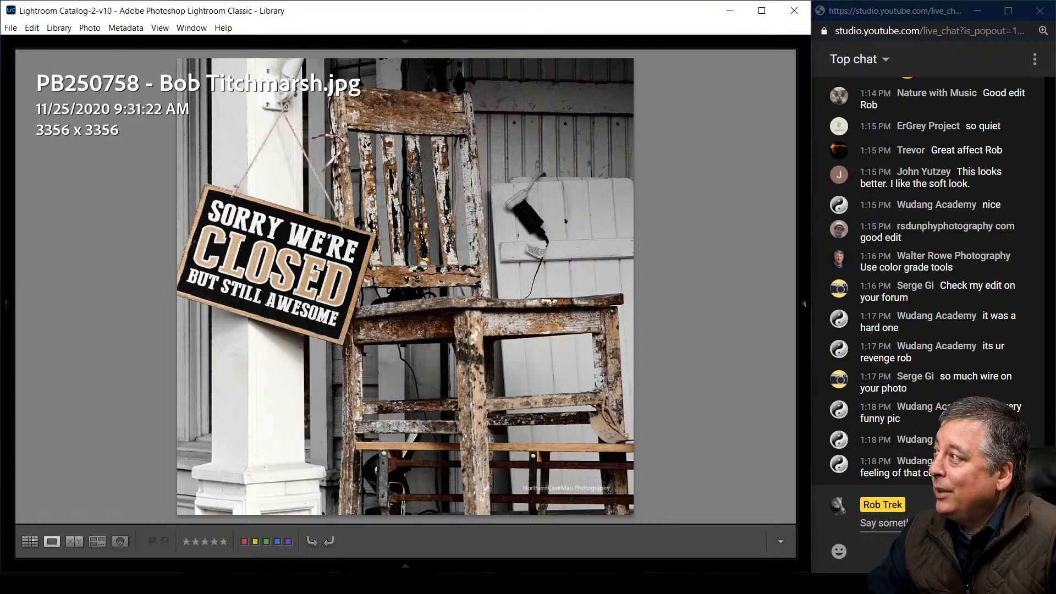
pyautogui.press('i')
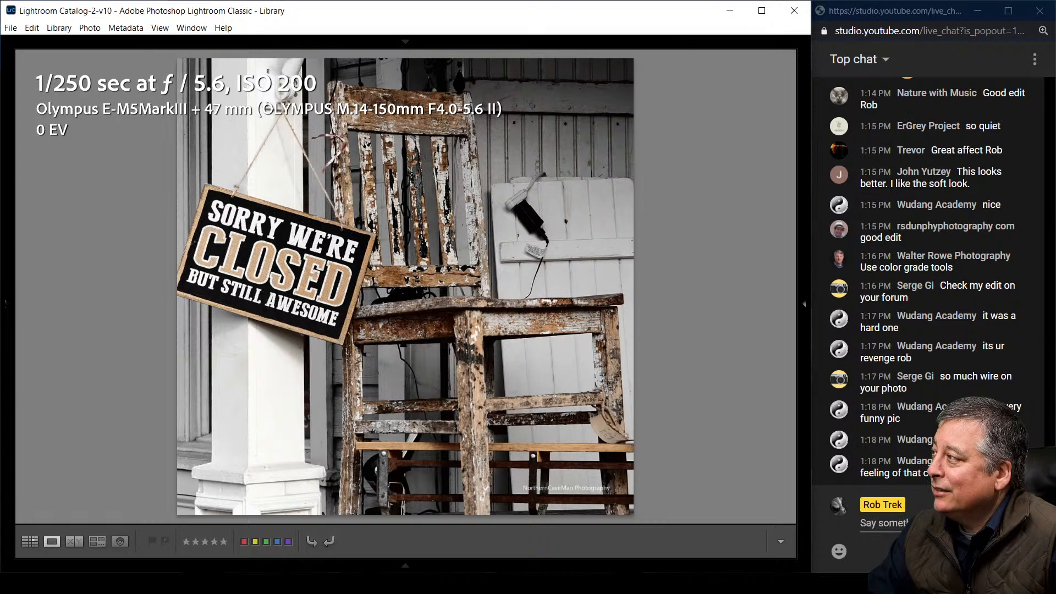
pyautogui.press('i')
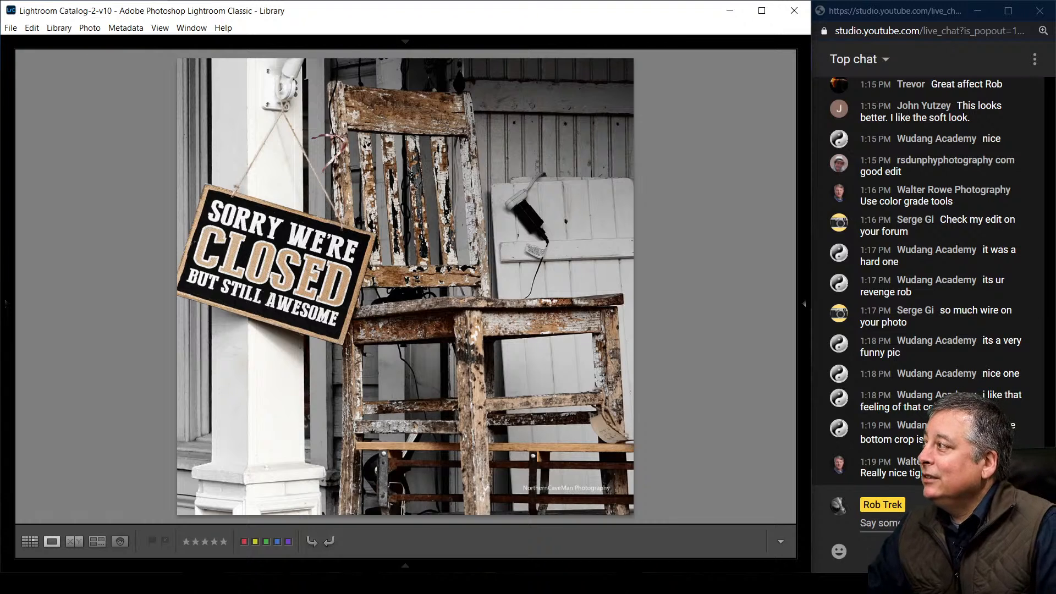
# Advance to the third edit, the tight crop of the CLOSED sign with blue siding, and cycle its info overlay.
pyautogui.press('Right')
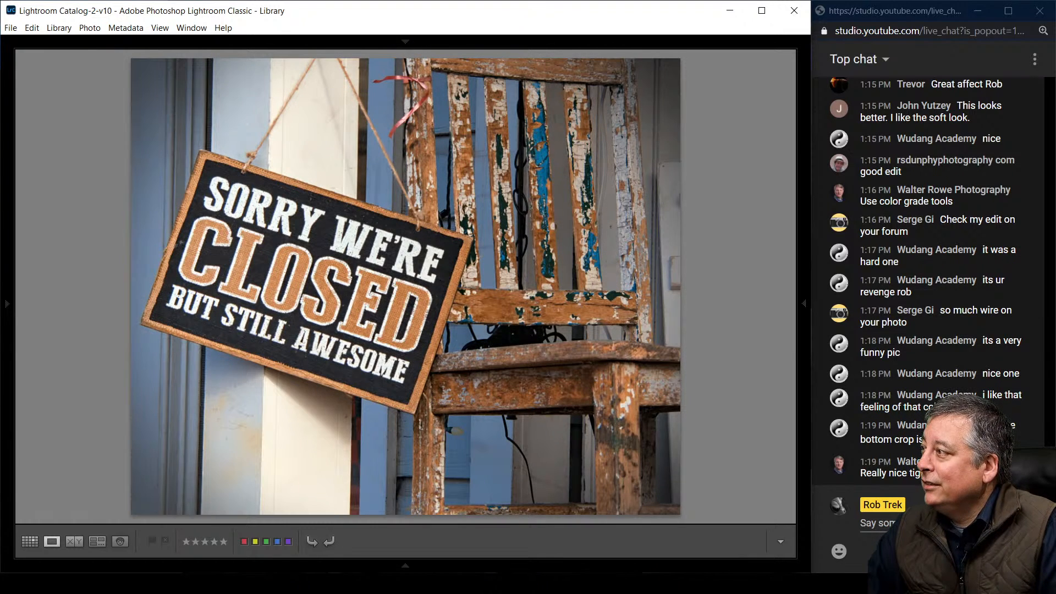
pyautogui.press('i')
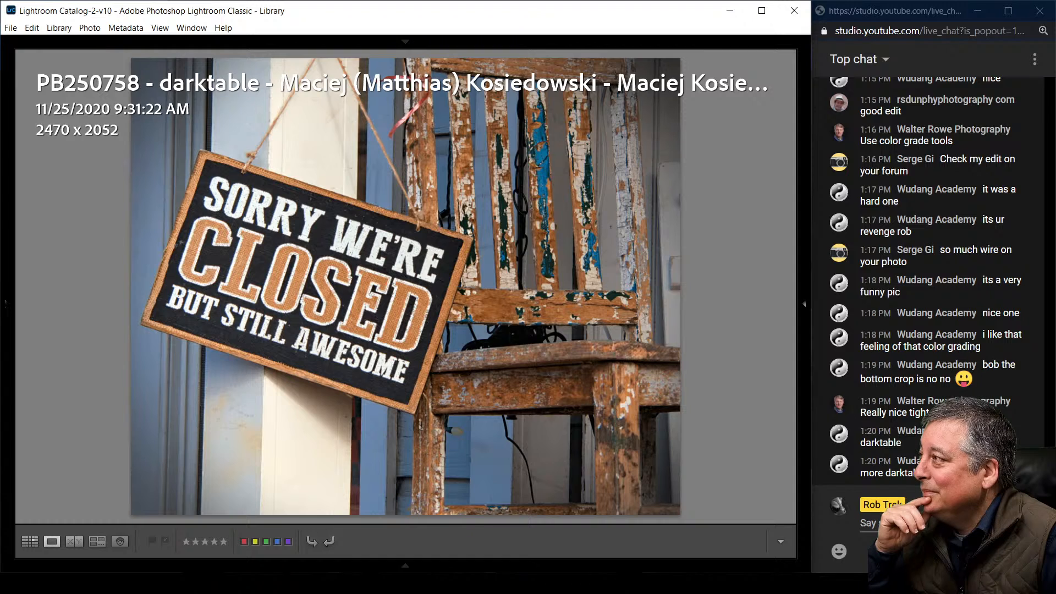
pyautogui.press('i')
pyautogui.press('i')
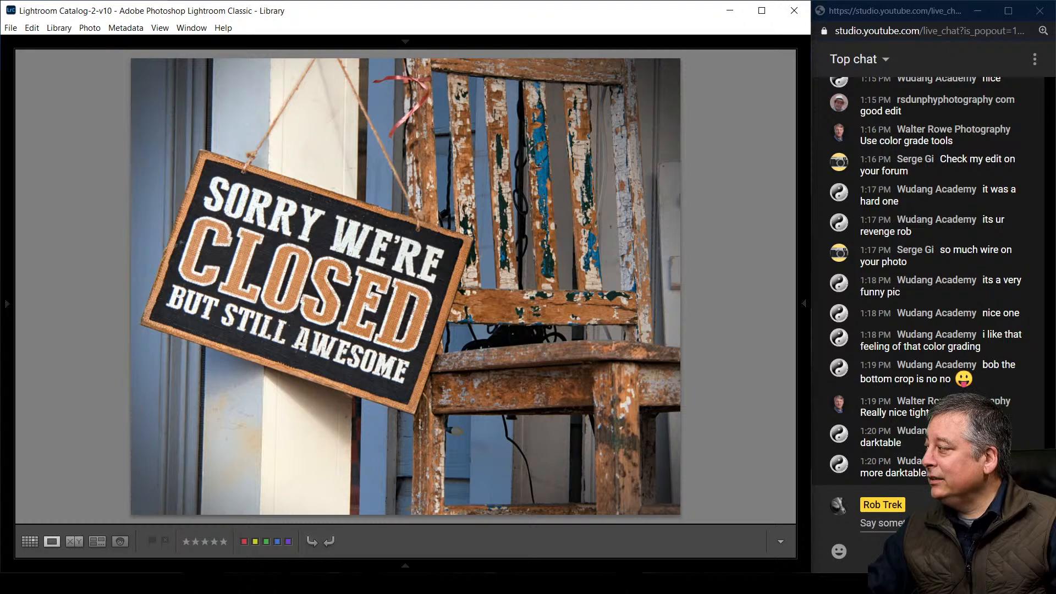
# Advance to the fourth edit, the crop of the chair's seat and legs, and cycle its info overlay.
pyautogui.press('Right')
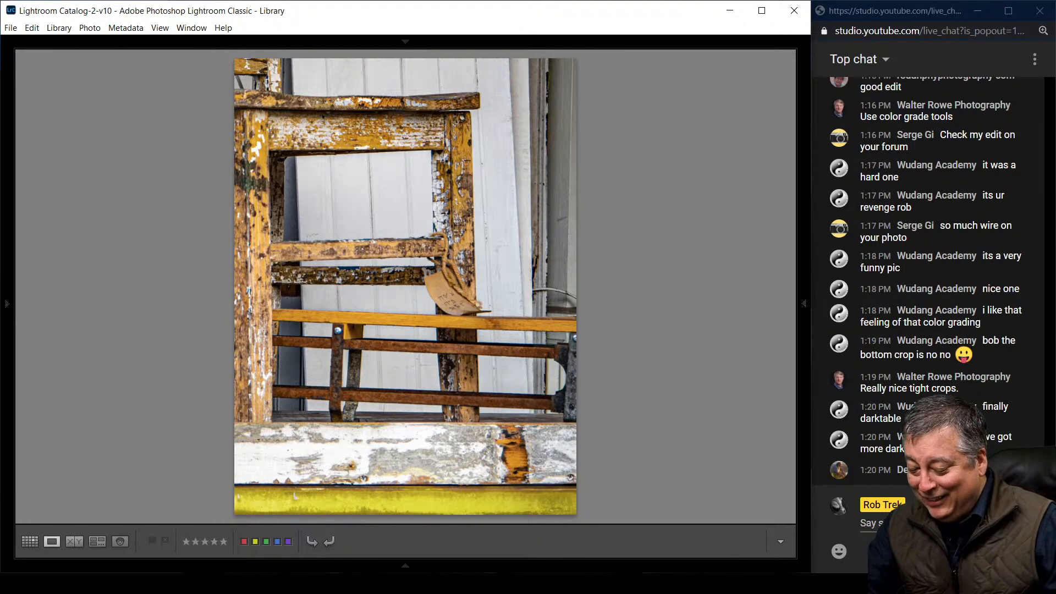
pyautogui.press('i')
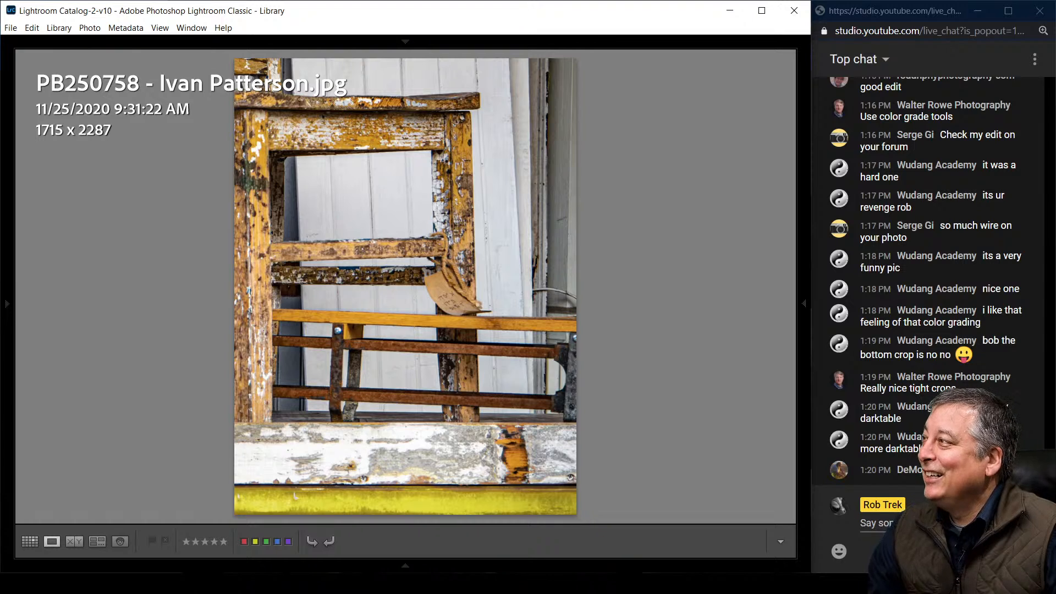
pyautogui.press('i')
pyautogui.press('i')
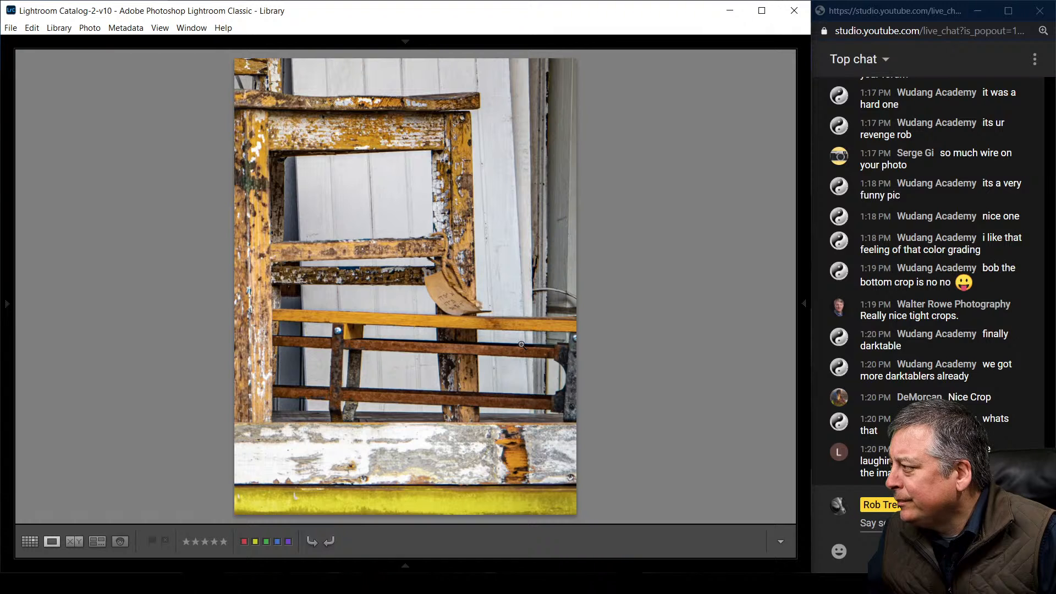
# Inspect the handwritten paper tag and the lower right corner of the chair-leg crop at close range.
pyautogui.click(465, 311)
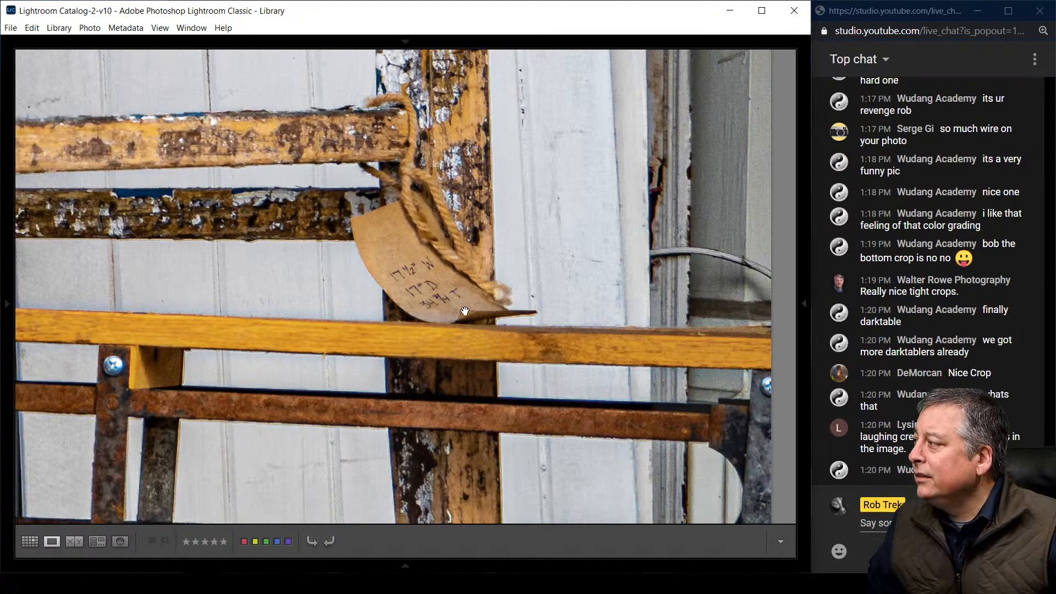
pyautogui.click(465, 312)
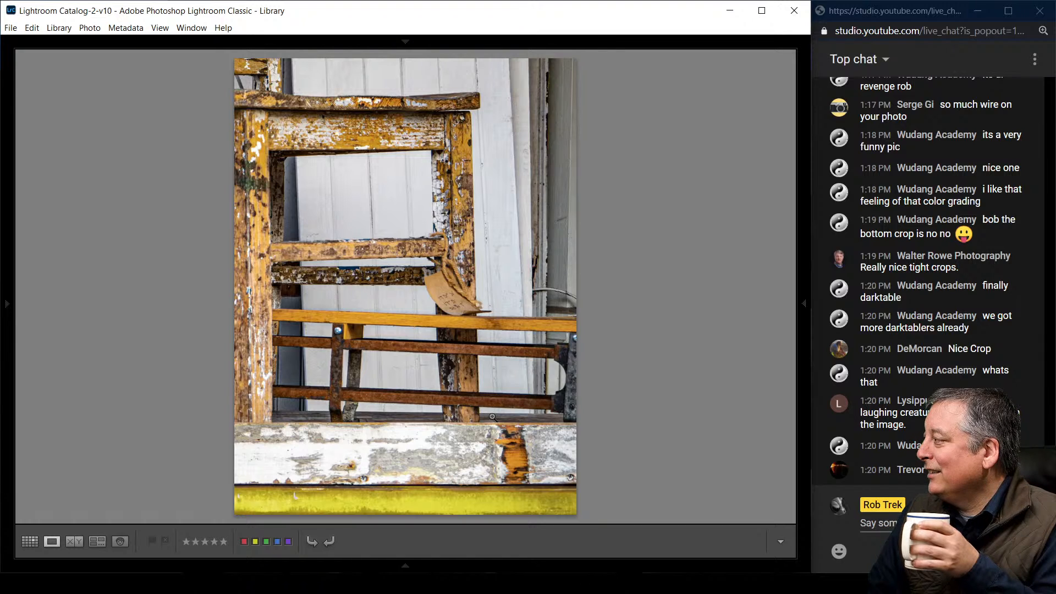
pyautogui.click(569, 482)
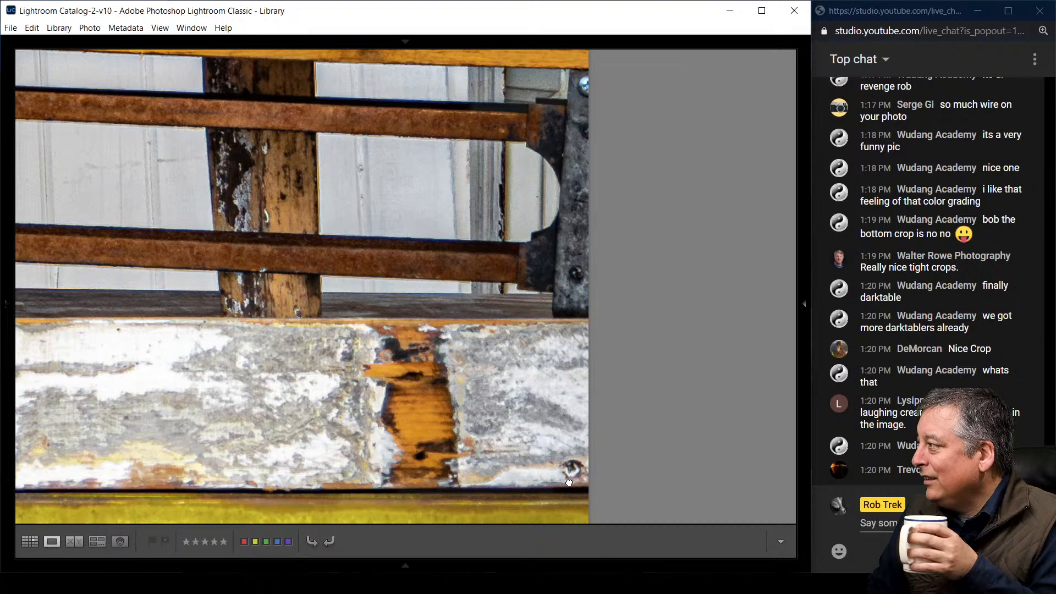
pyautogui.click(569, 481)
pyautogui.click(567, 501)
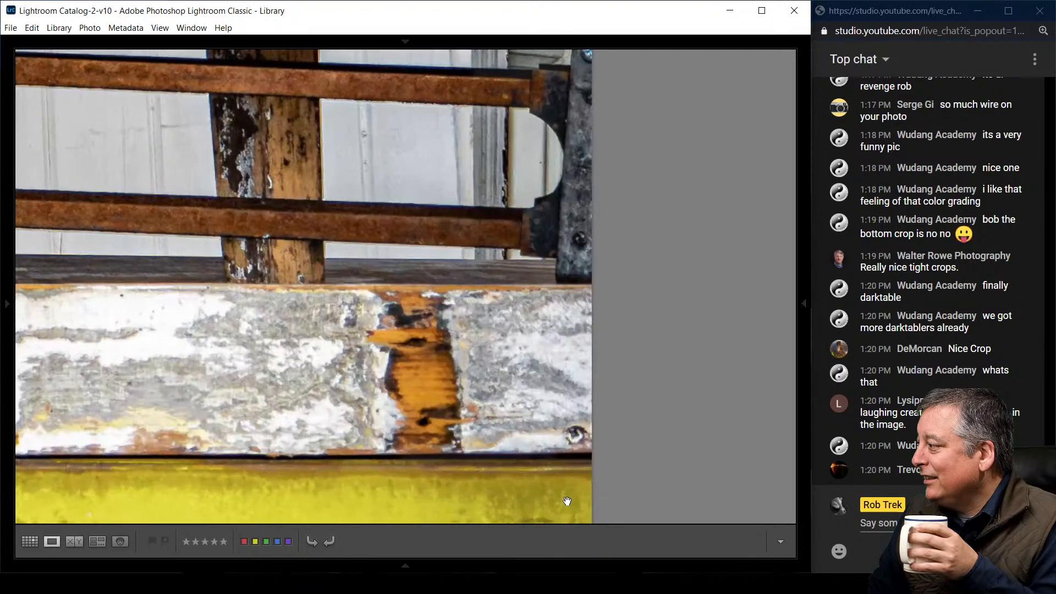
# Advance to the fifth edit, the color crop of the whole chair with the white post, and cycle its info overlays.
pyautogui.click(567, 501)
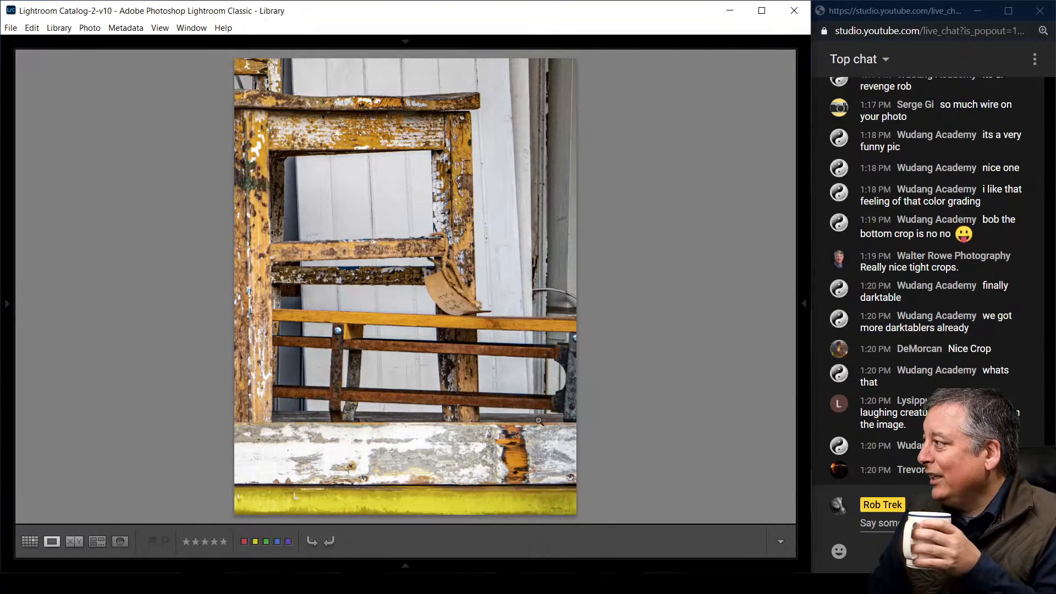
pyautogui.press('Right')
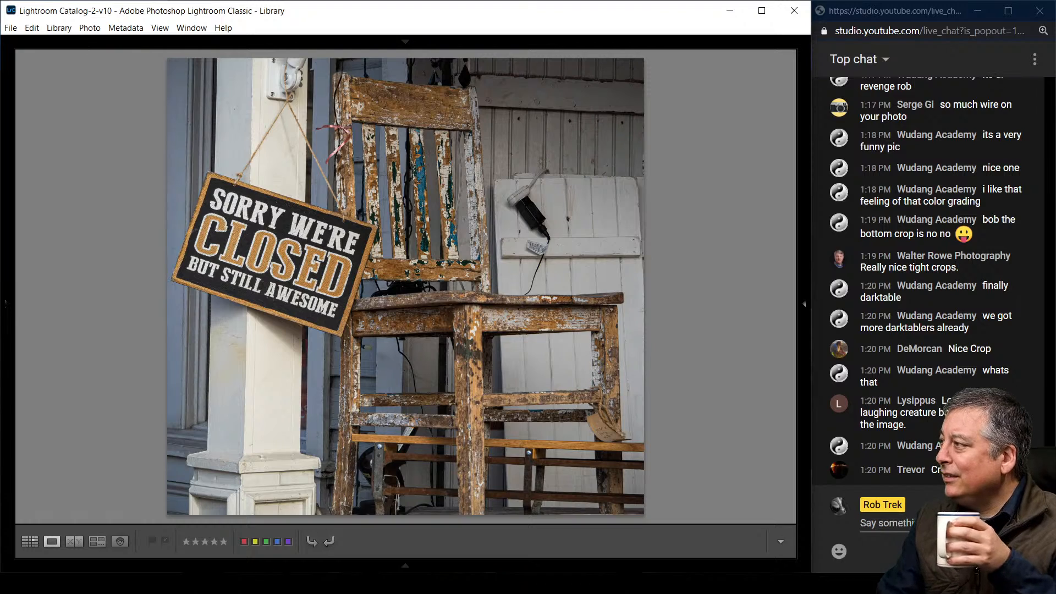
pyautogui.press('i')
pyautogui.press('i')
pyautogui.press('i')
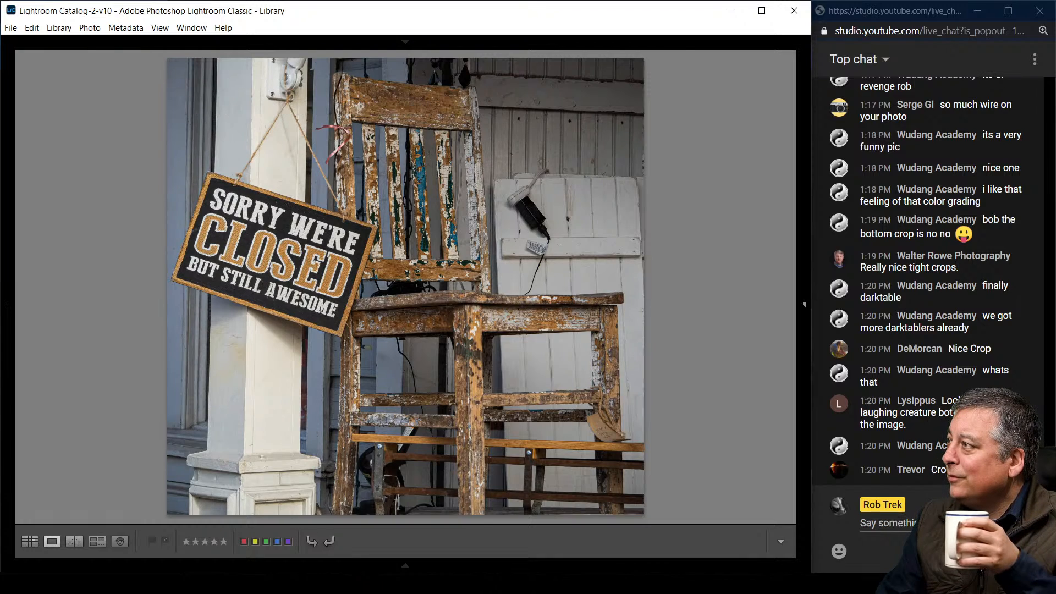
pyautogui.press('i')
pyautogui.press('i')
pyautogui.press('i')
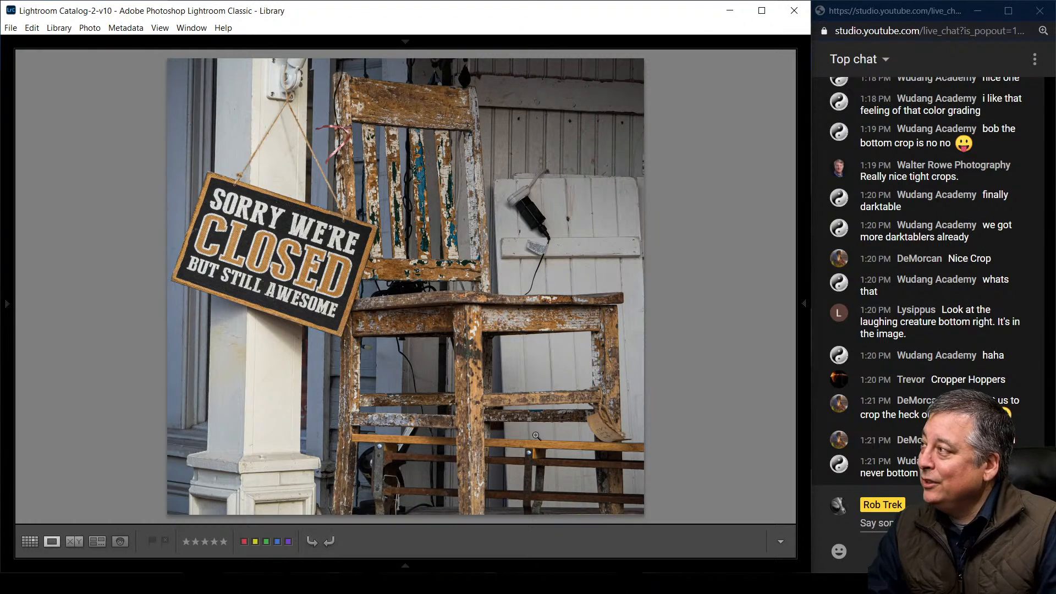
# Cycle the color crop's info overlays again and inspect the CLOSED sign's lettering at close range.
pyautogui.press('i')
pyautogui.press('i')
pyautogui.press('i')
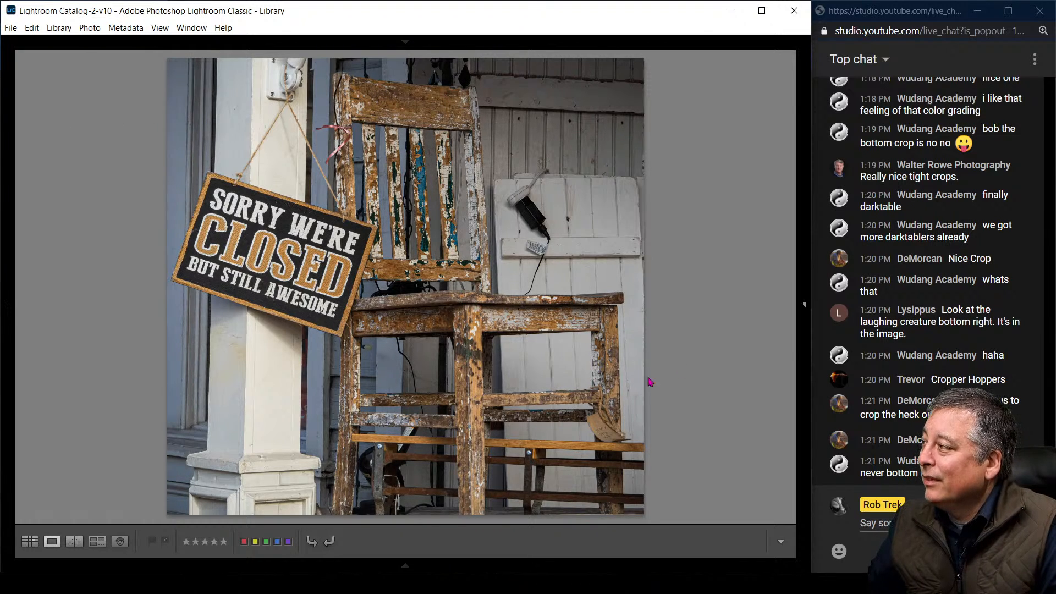
pyautogui.click(315, 284)
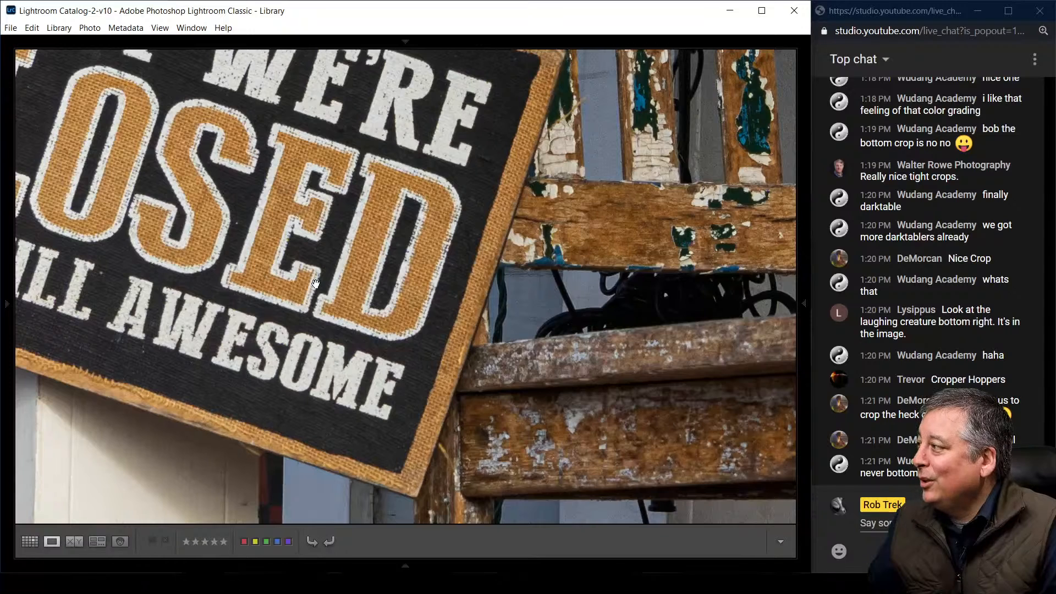
pyautogui.click(316, 284)
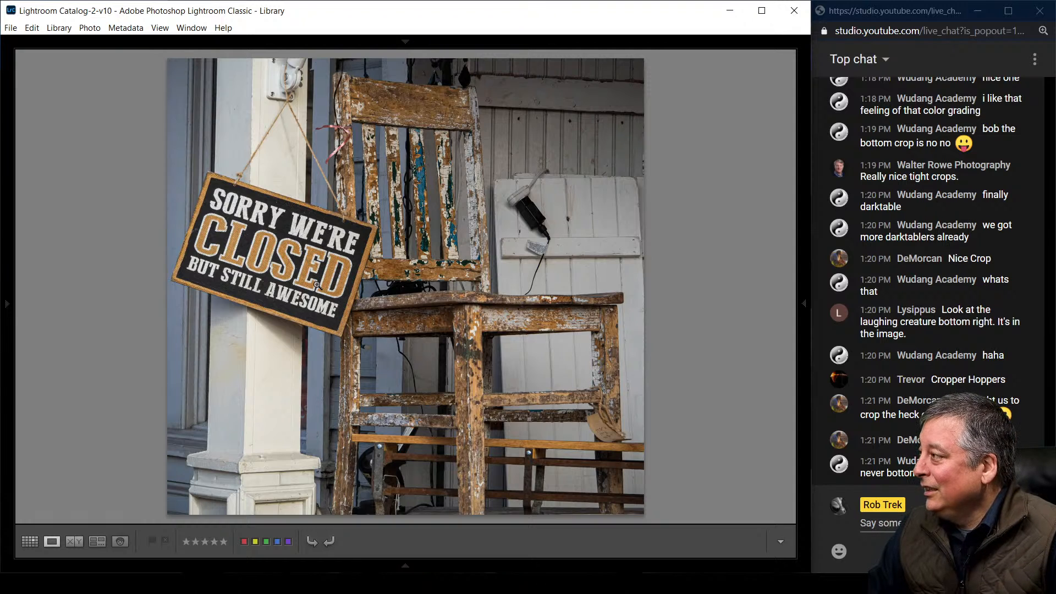
# Advance to the black-and-white chair edit, cycle its info overlays, and inspect the grain around the sign up close.
pyautogui.press('Right')
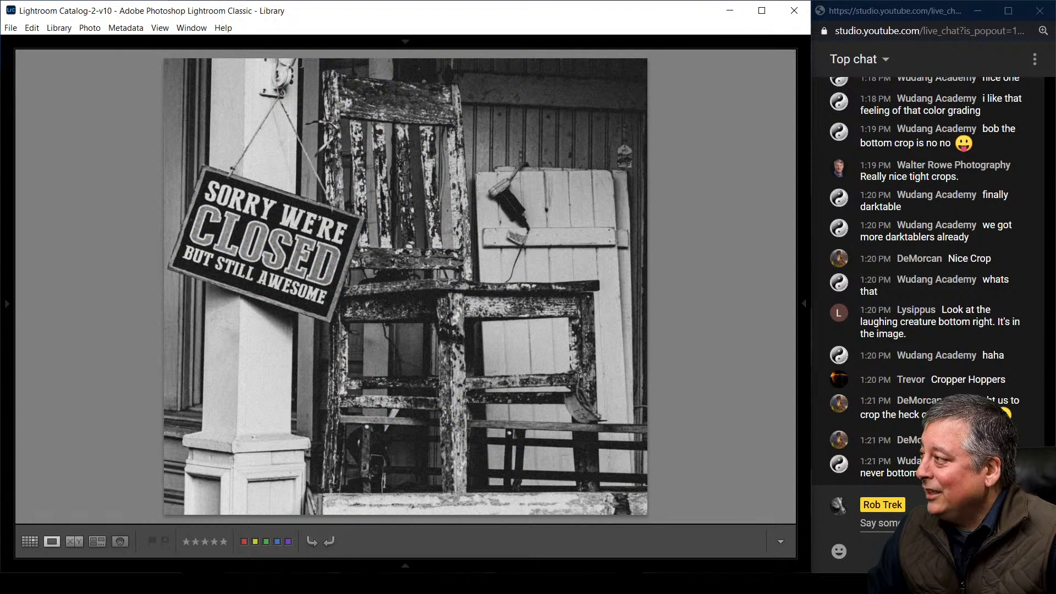
pyautogui.press('i')
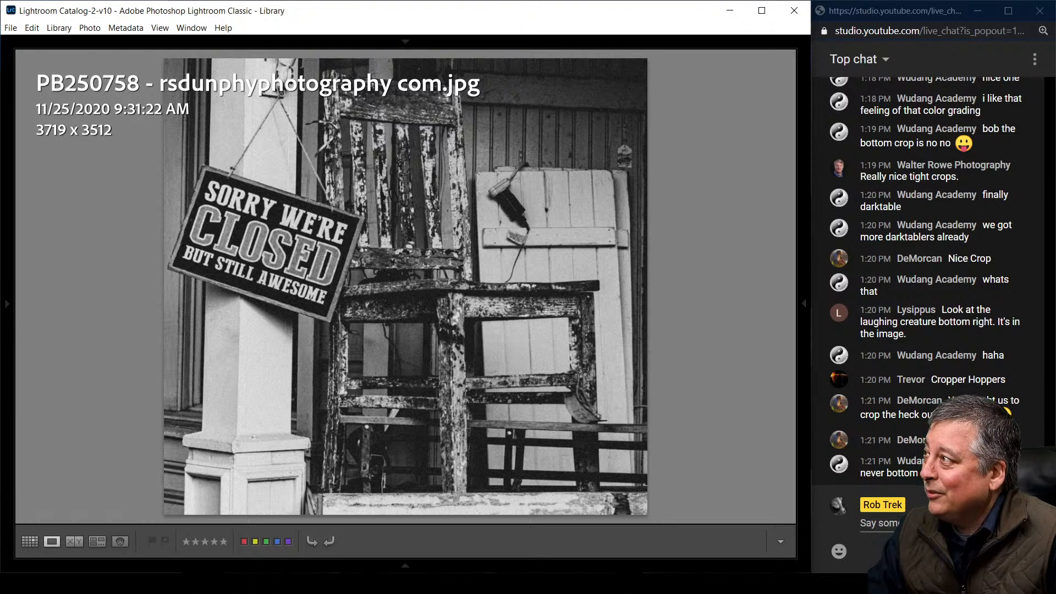
pyautogui.press('i')
pyautogui.press('i')
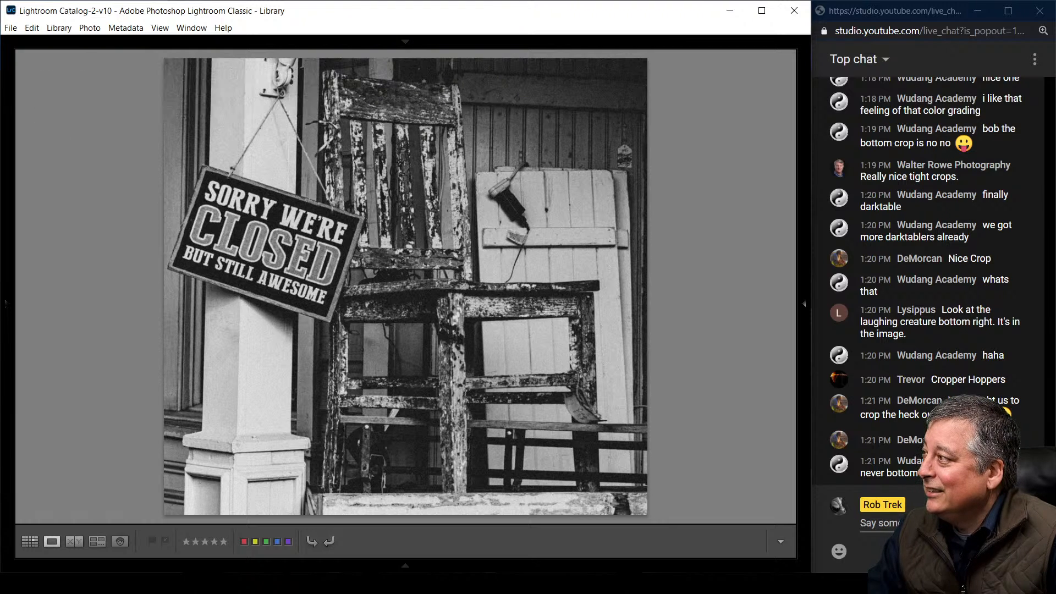
pyautogui.press('z')
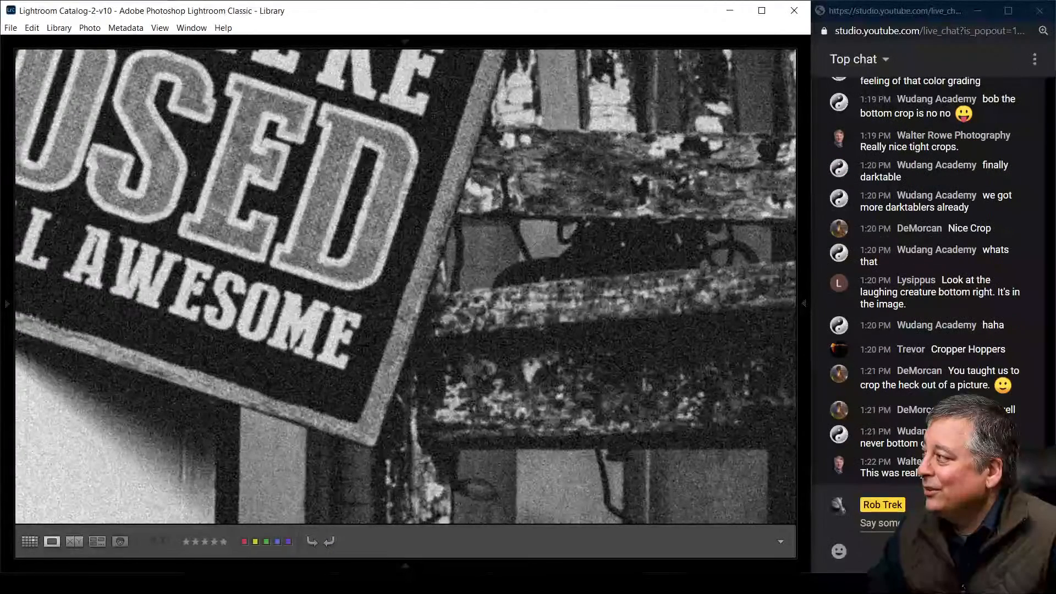
pyautogui.press('z')
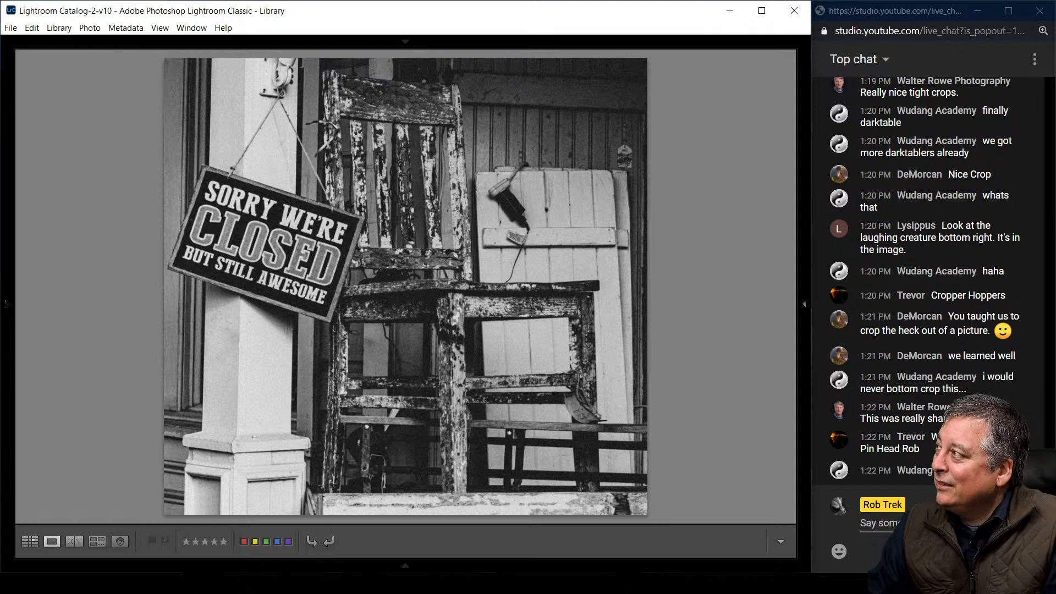
# Show the full-height sepia edit with its file and camera info, and compare it with the preceding black-and-white crop.
pyautogui.press('Right')
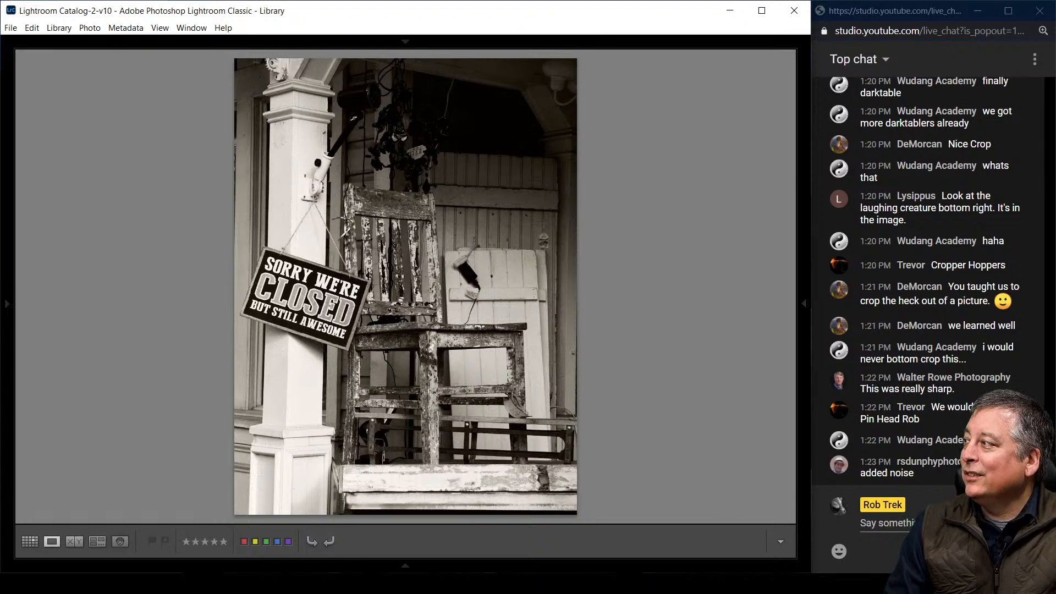
pyautogui.press('i')
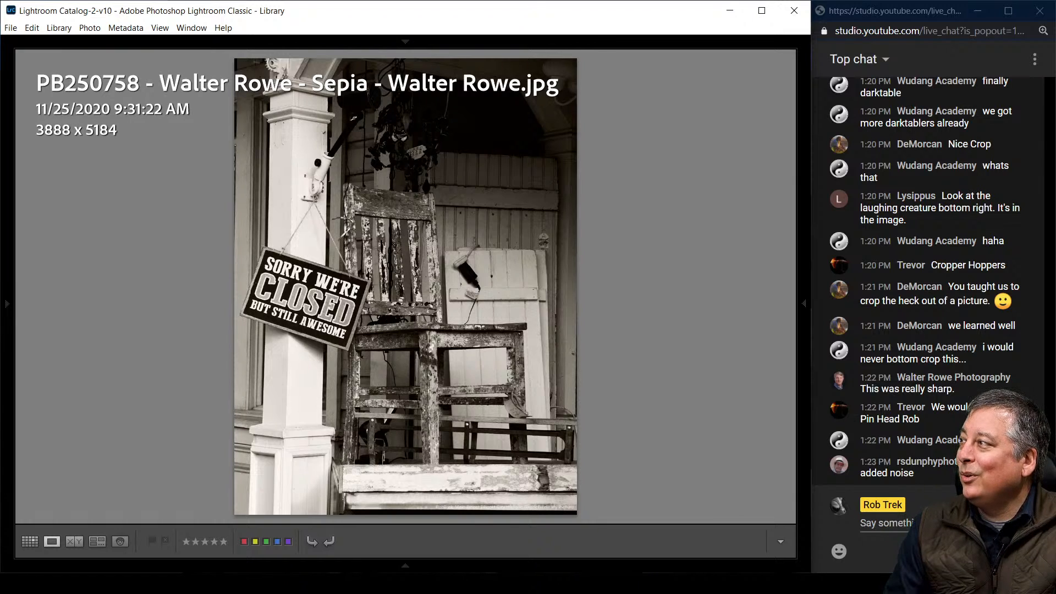
pyautogui.press('i')
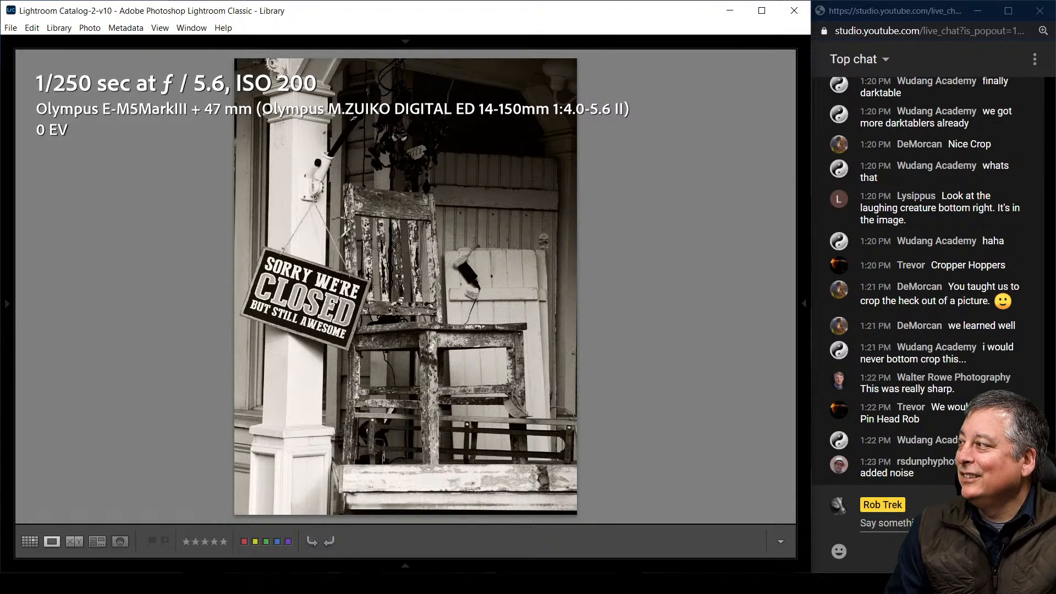
pyautogui.press('i')
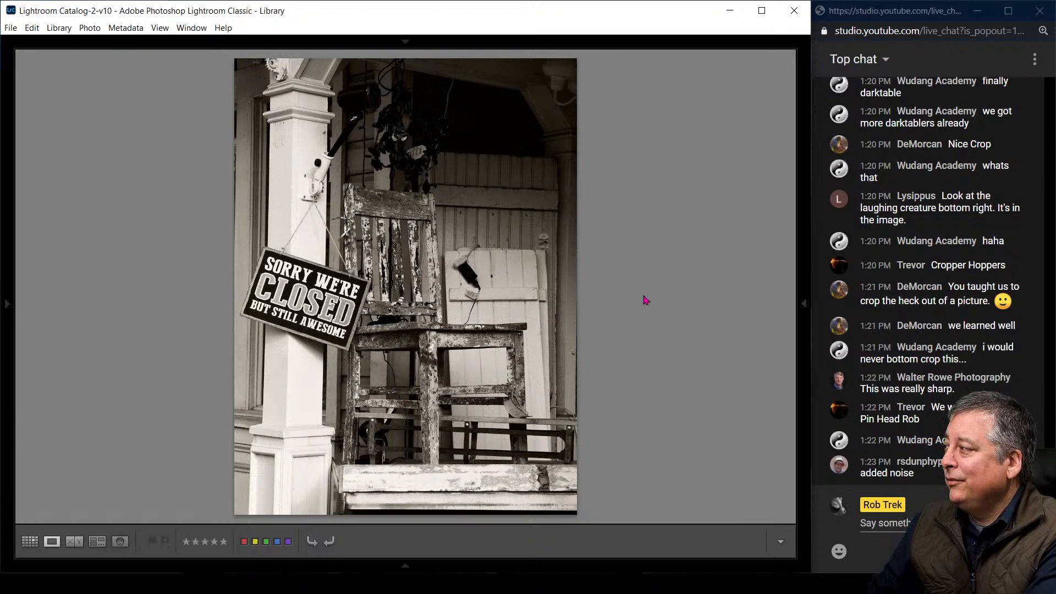
pyautogui.press('Right')
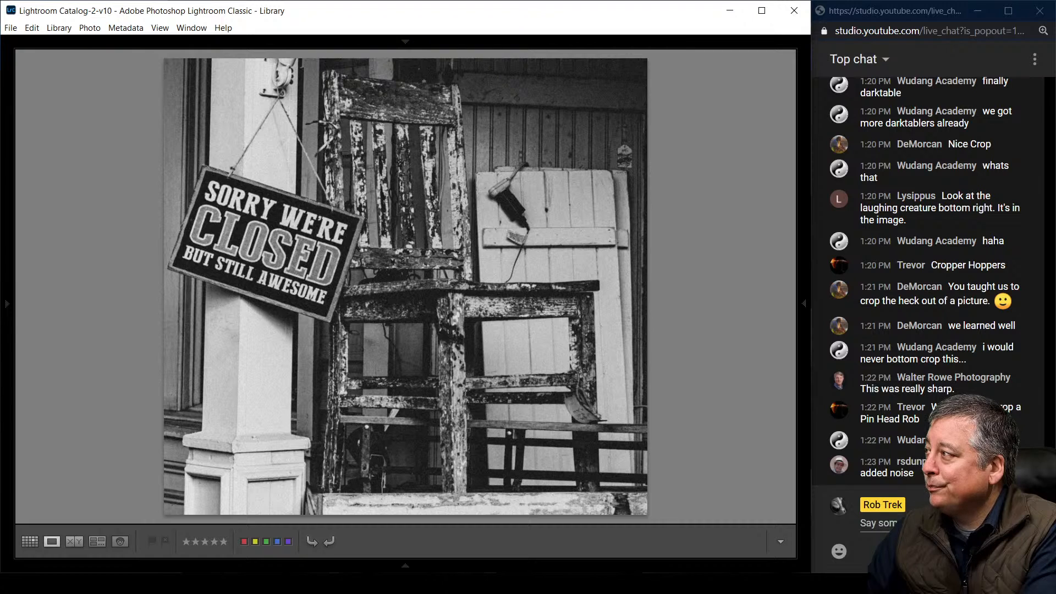
pyautogui.press('Right')
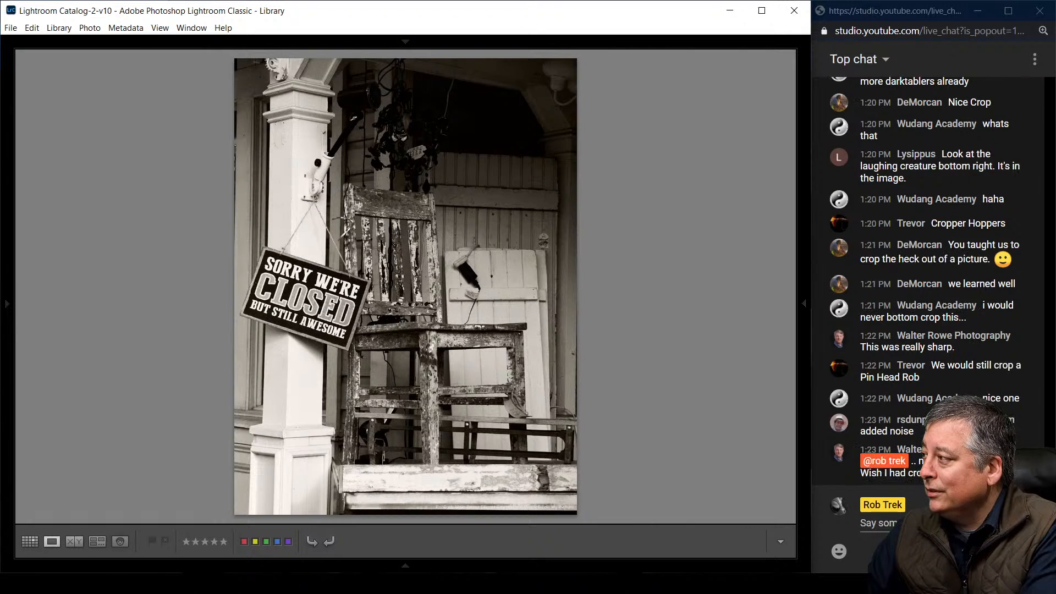
# Advance to the colorful painterly edit with the "Fixer-upper" sign and cycle through its info overlays.
pyautogui.press('Right')
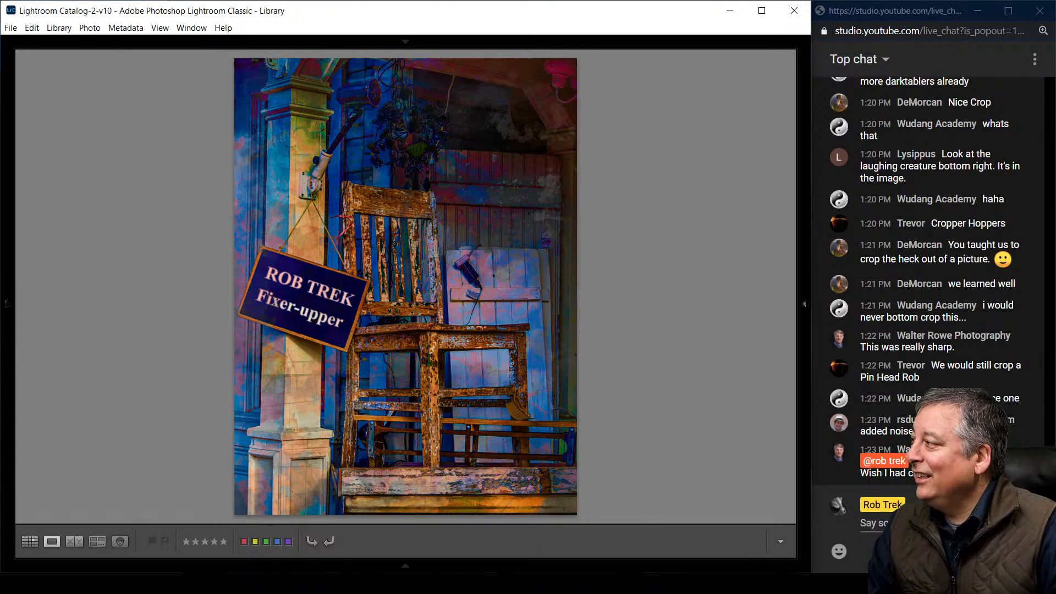
pyautogui.press('i')
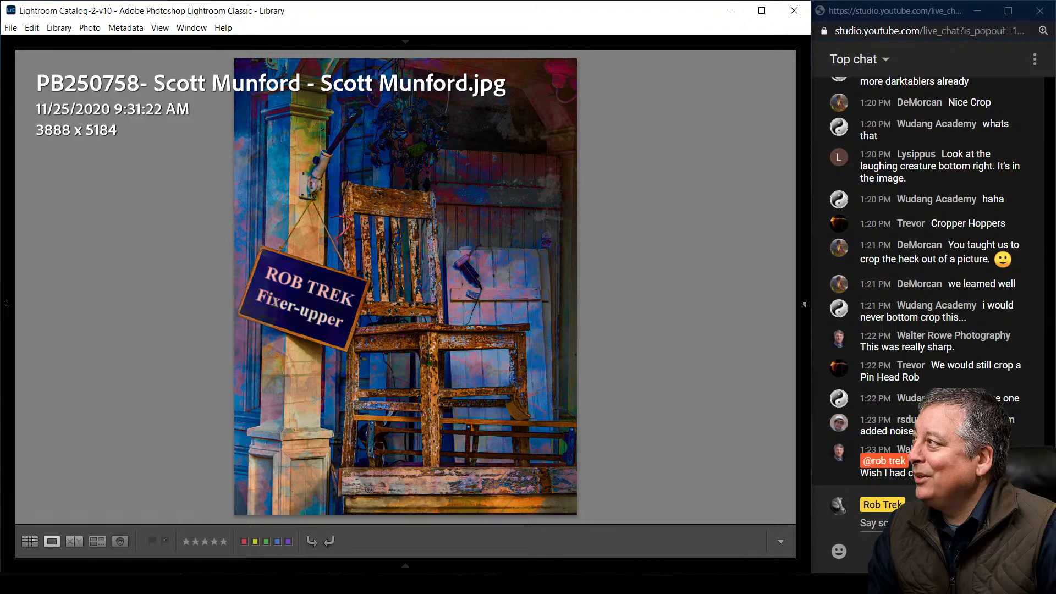
pyautogui.press('i')
pyautogui.press('i')
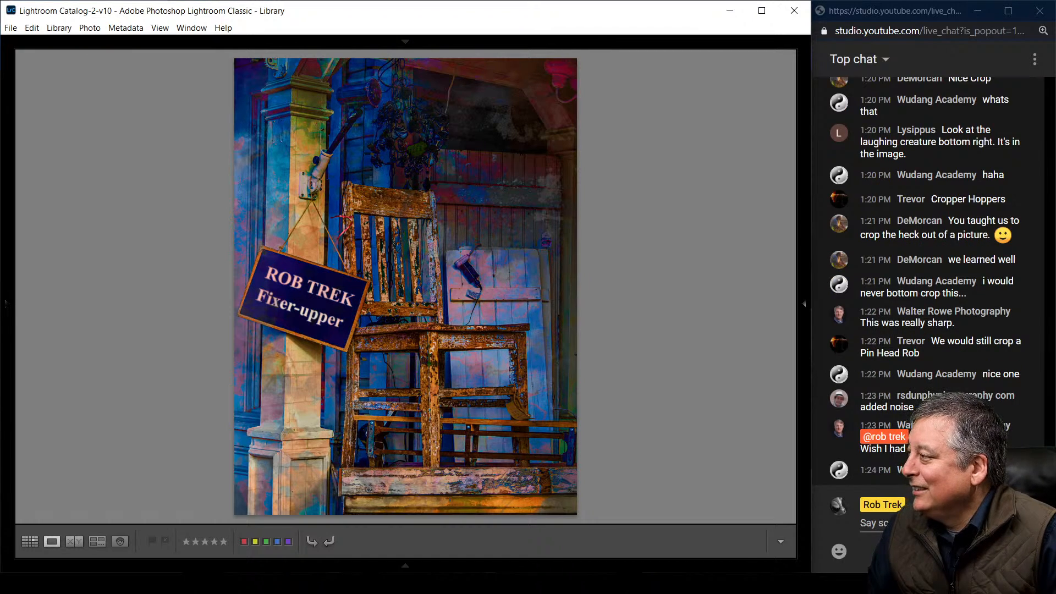
# Advance to the dark, textured vintage edit with the heavy vignette and cycle its file and camera info overlays.
pyautogui.press('Right')
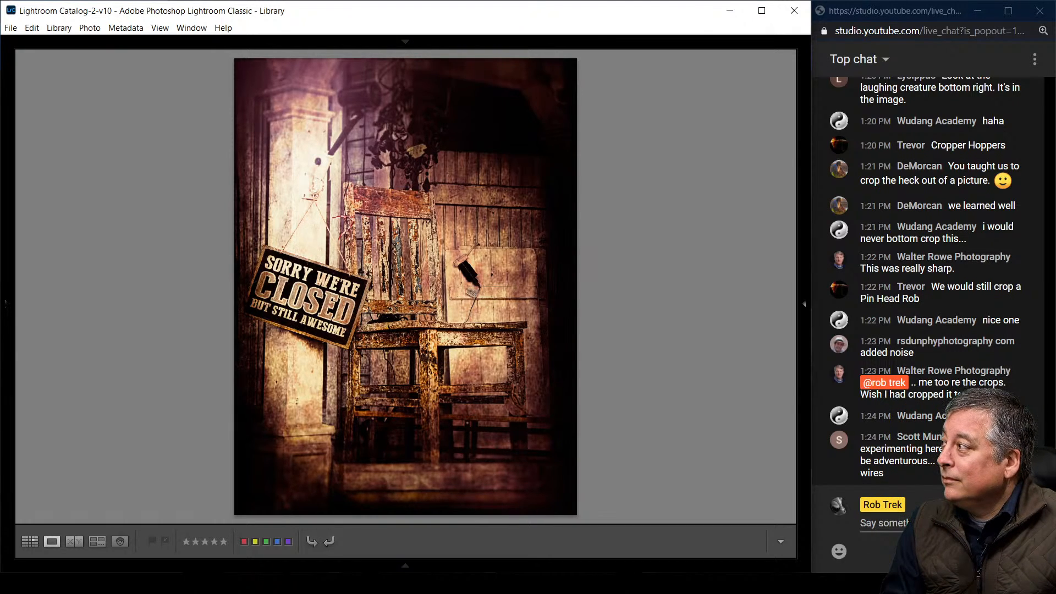
pyautogui.press('i')
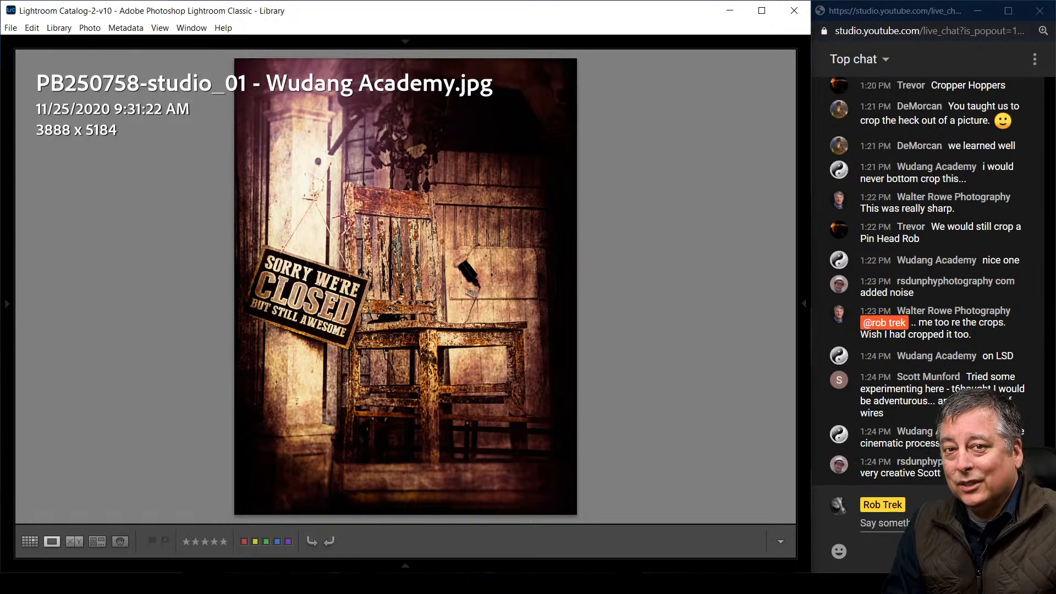
pyautogui.press('i')
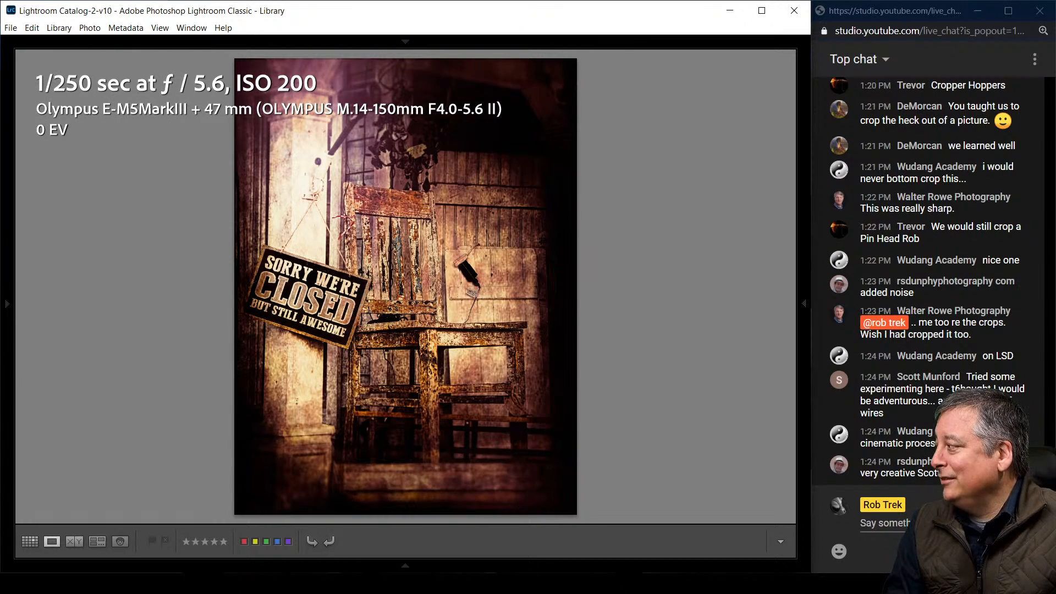
pyautogui.press('i')
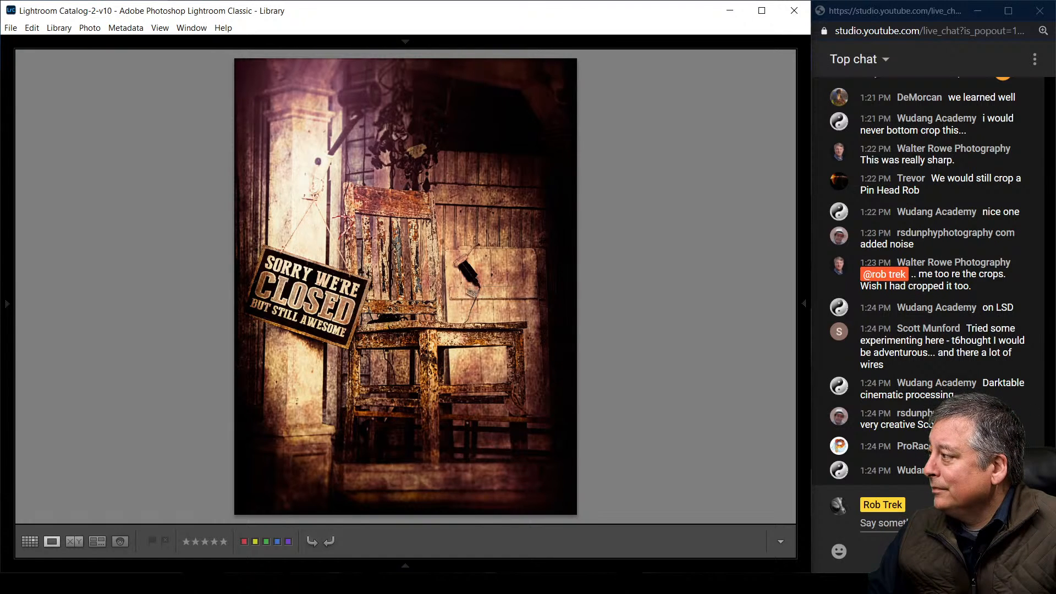
# Compare the vivid blue chair edit with the preceding vintage one, and cycle the blue edit's info overlays.
pyautogui.press('Right')
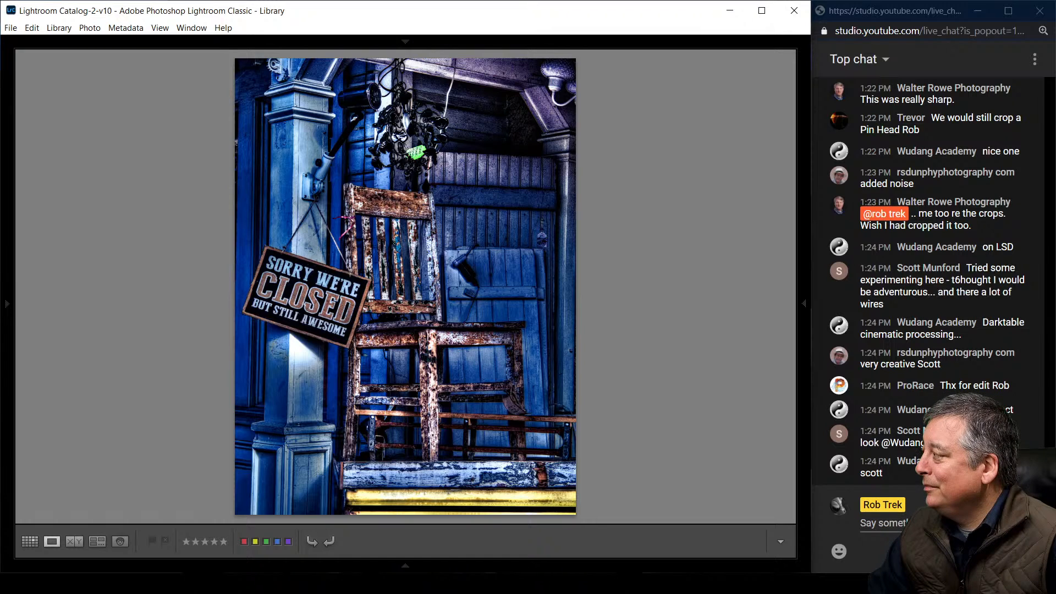
pyautogui.press('Right')
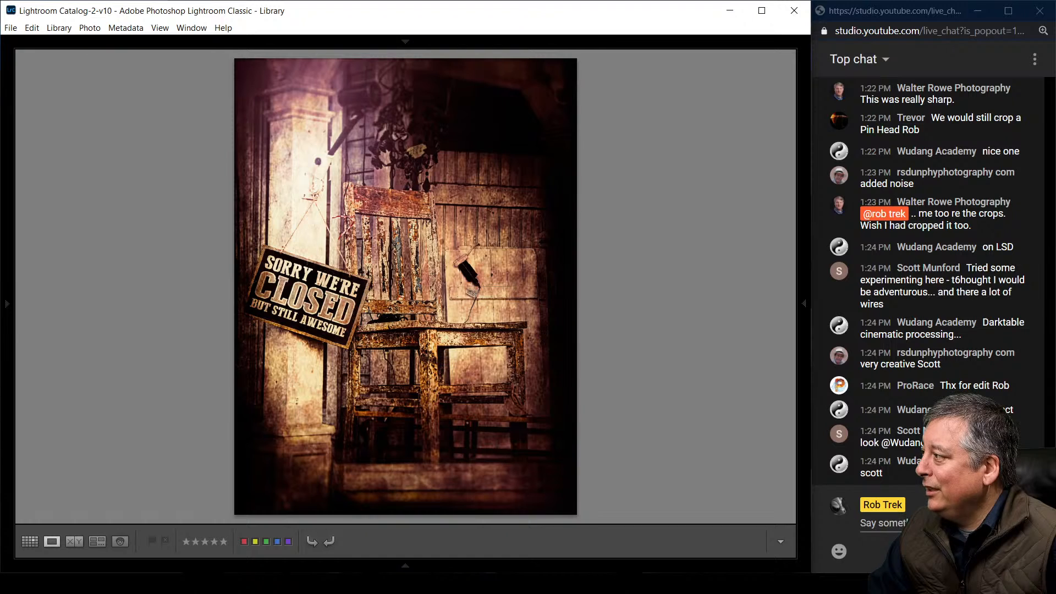
pyautogui.press('Left')
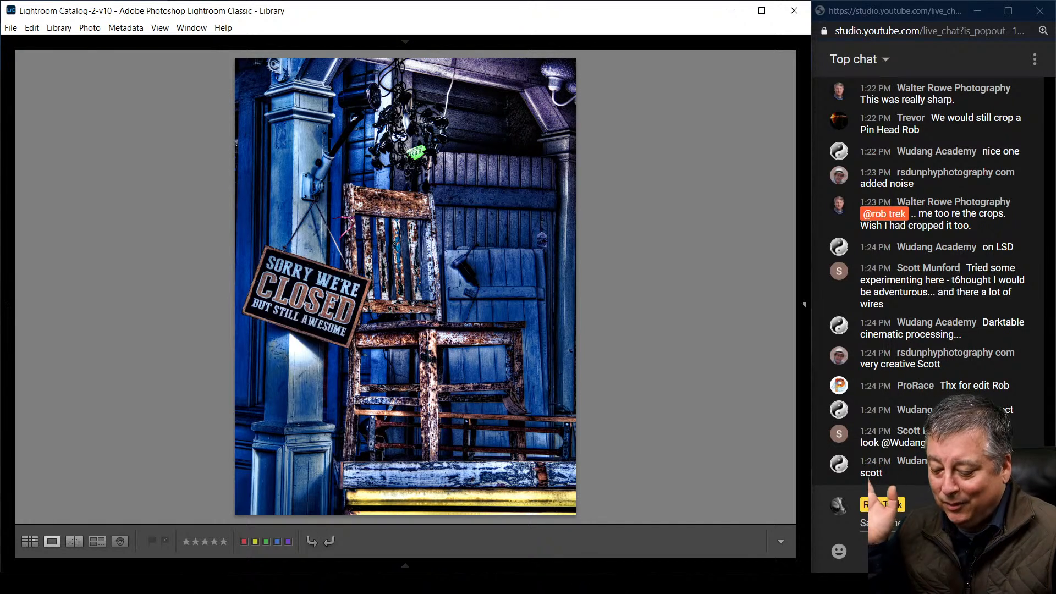
pyautogui.press('i')
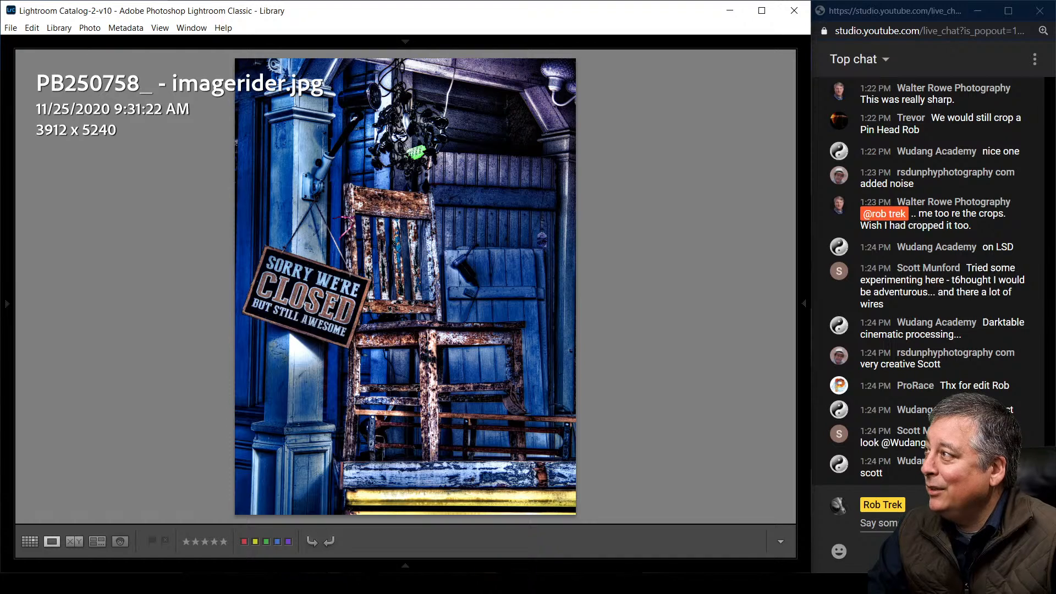
pyautogui.press('i')
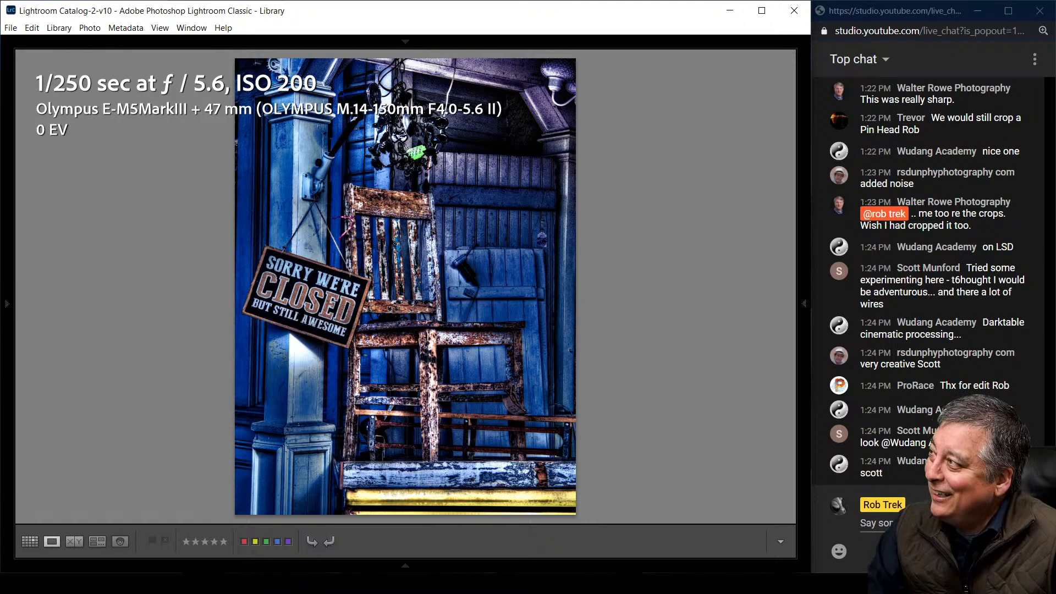
pyautogui.press('i')
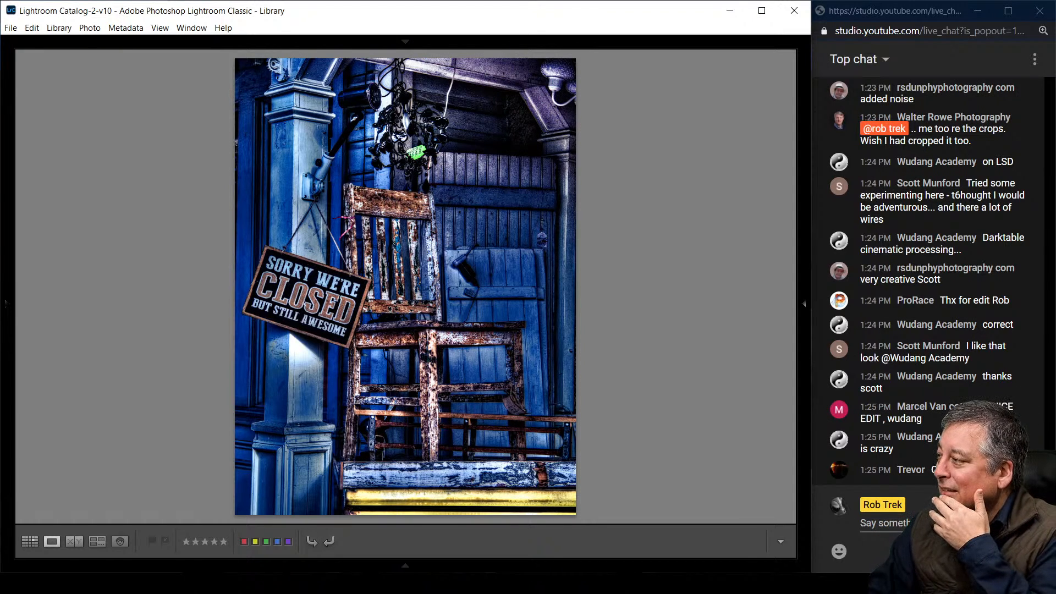
# Advance to the square orange-sepia crop of the chair and sign, and cycle its file and camera info overlays.
pyautogui.press('Right')
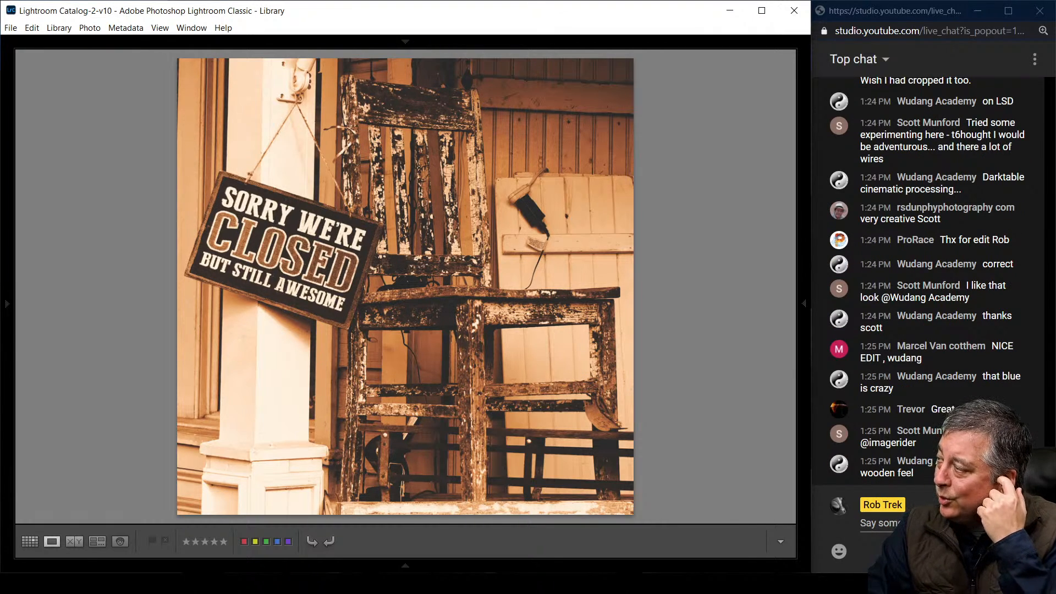
pyautogui.press('i')
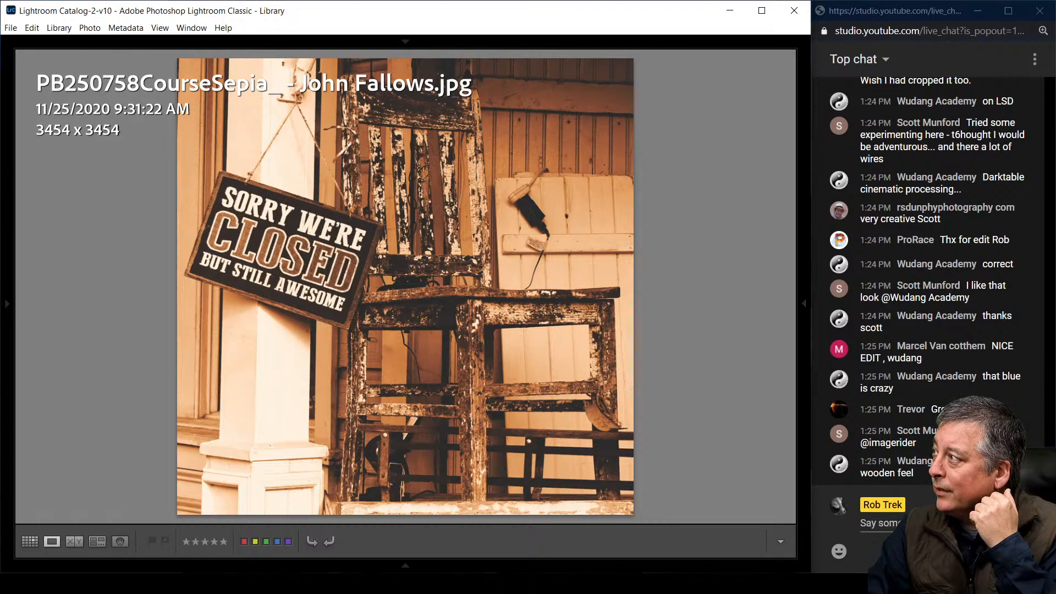
pyautogui.press('i')
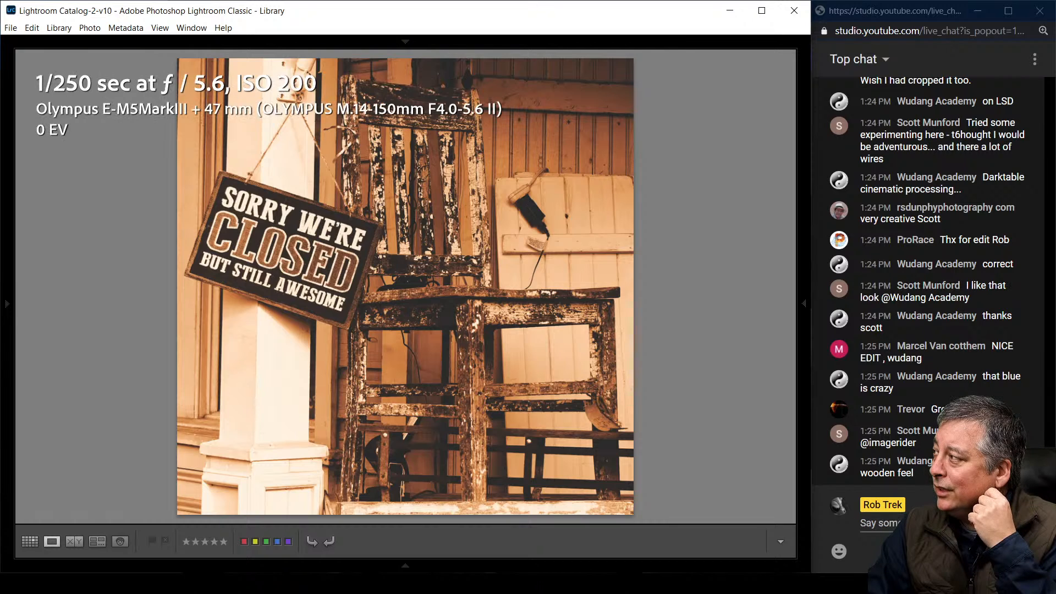
pyautogui.press('i')
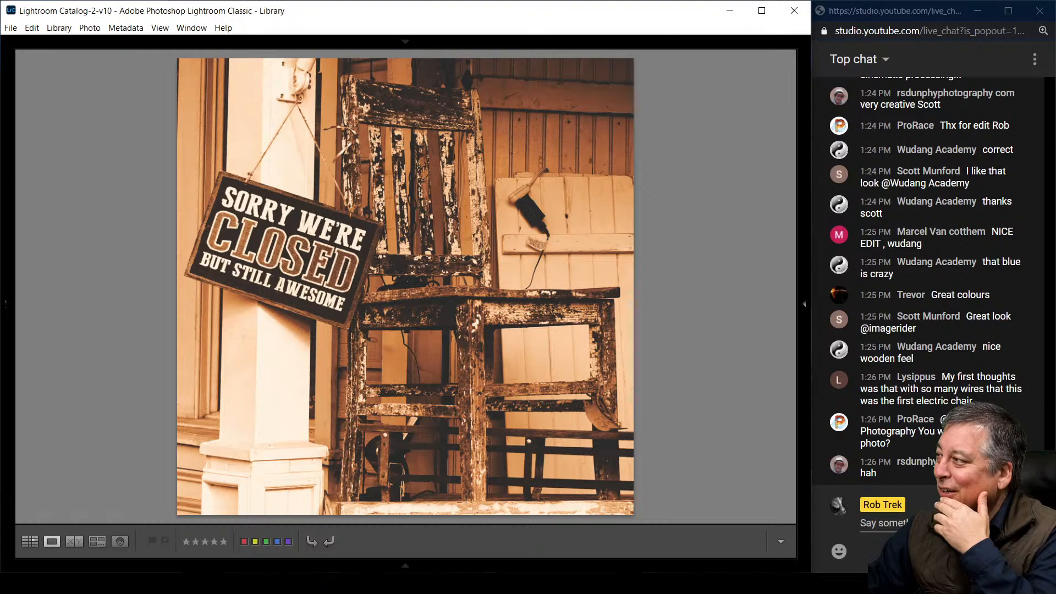
# Advance to the soft, black-bordered square edit of the chair and sign, and cycle its file and camera info overlays.
pyautogui.press('Right')
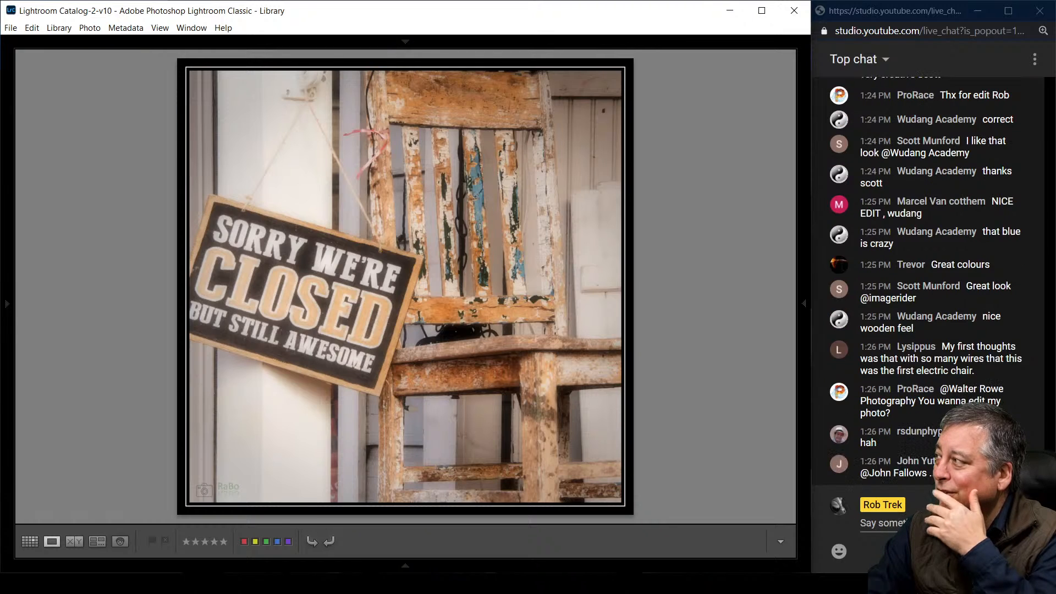
pyautogui.press('i')
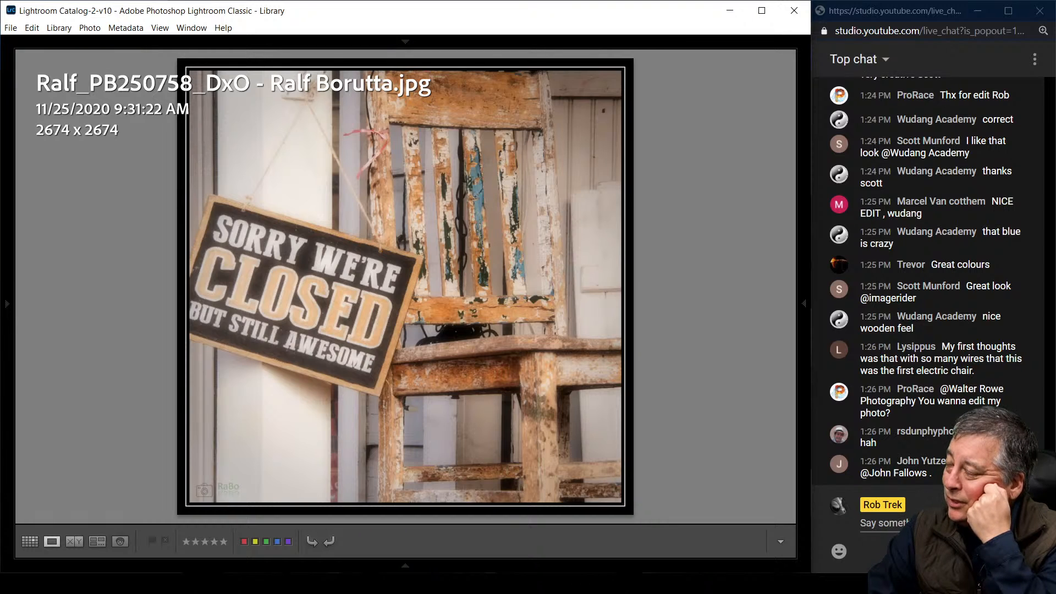
pyautogui.press('i')
pyautogui.press('i')
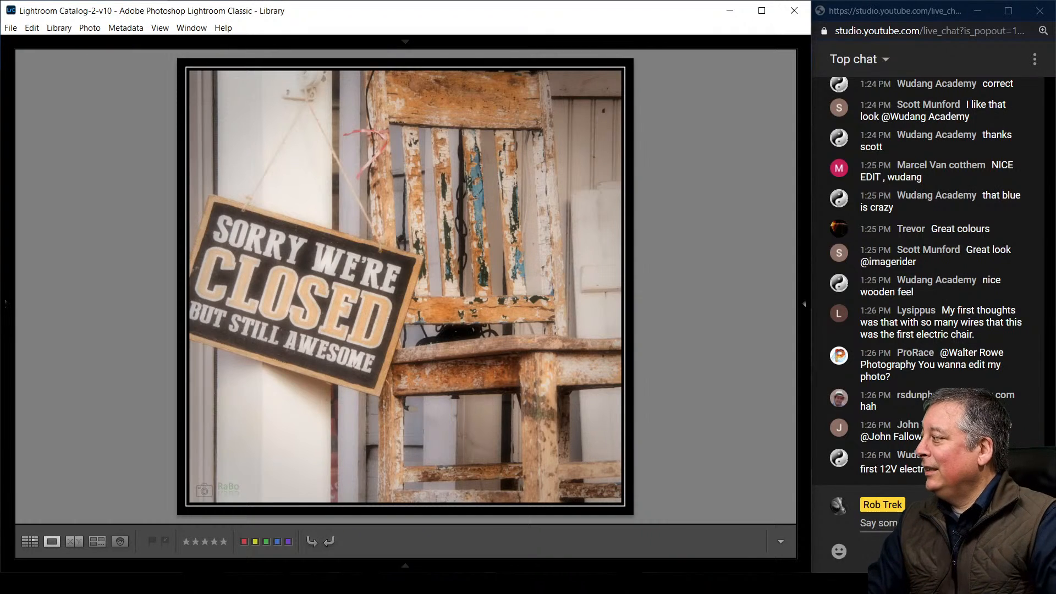
# Compare the vivid blue edit with the dark vintage one, and return to the black-bordered square edit with its info overlay hidden.
pyautogui.press('Right')
pyautogui.press('Right')
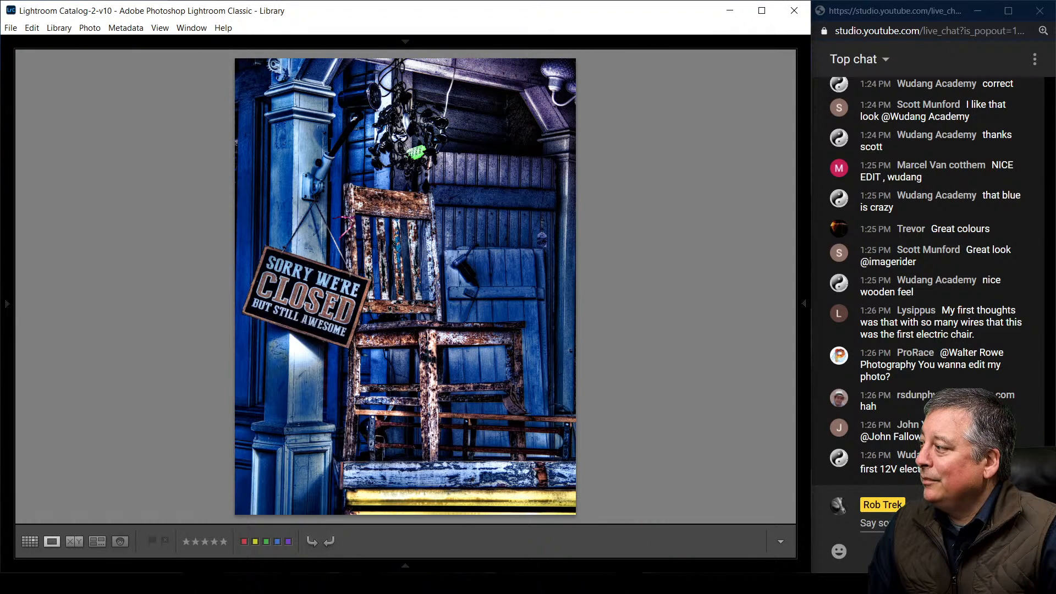
pyautogui.press('Left')
pyautogui.press('Right')
pyautogui.press('Left')
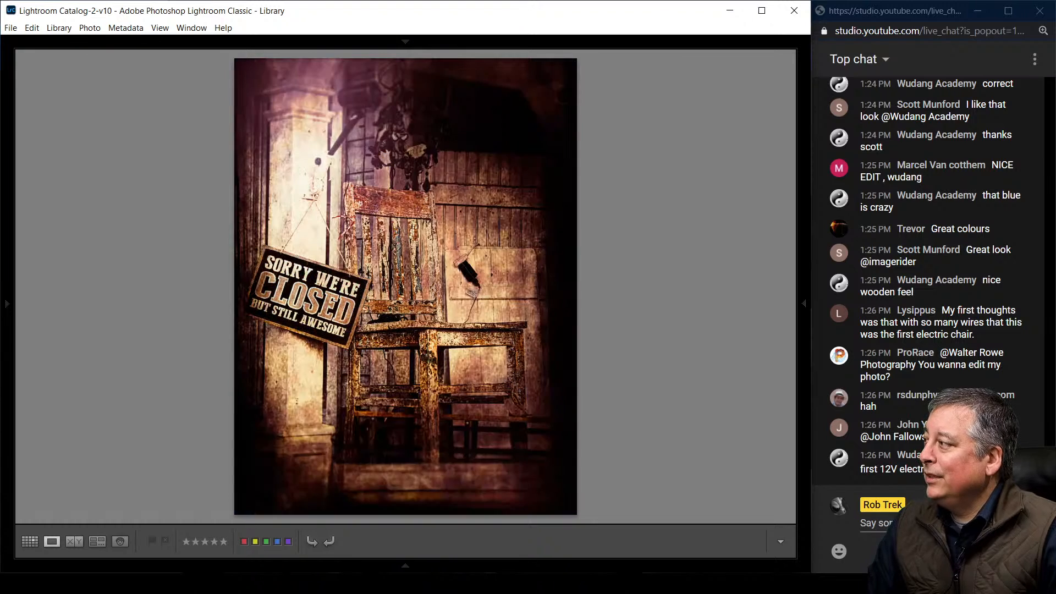
pyautogui.press('Right')
pyautogui.press('Left')
pyautogui.press('Left')
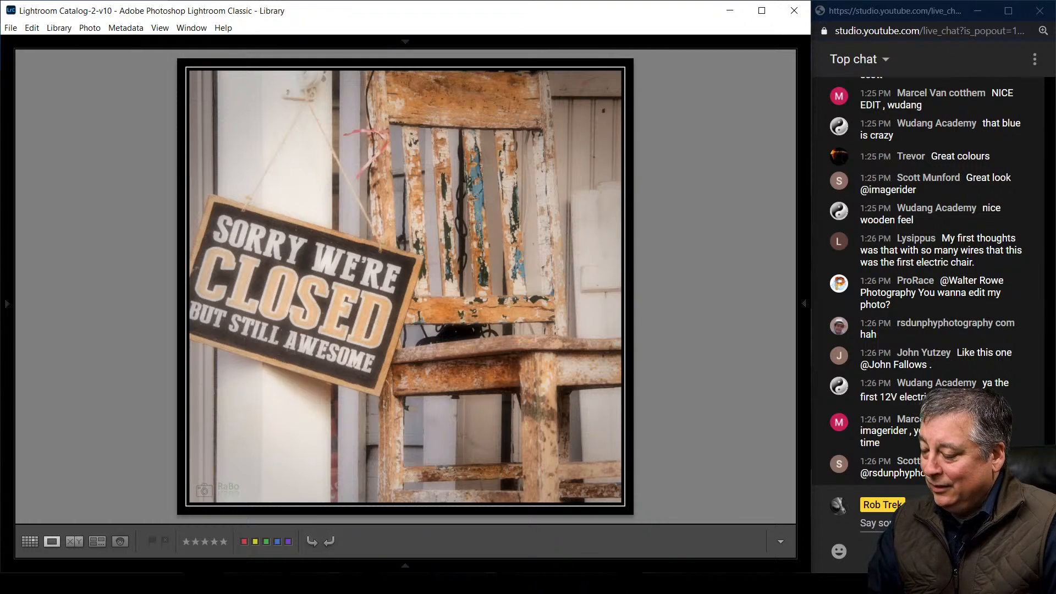
pyautogui.press('i')
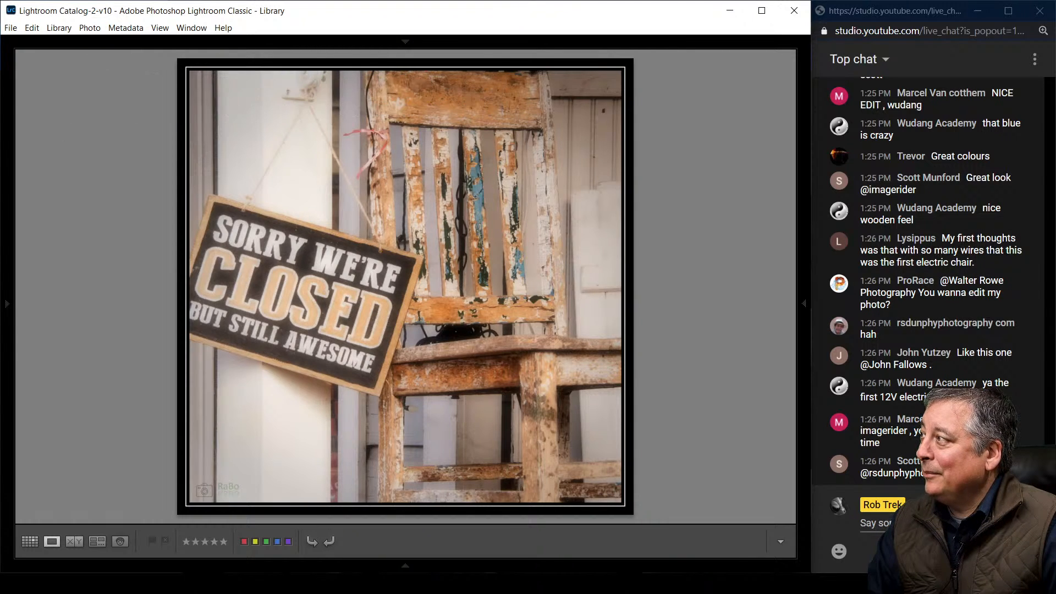
# Advance to the warped yellow chair edit and cycle its file and camera info overlays.
pyautogui.press('Right')
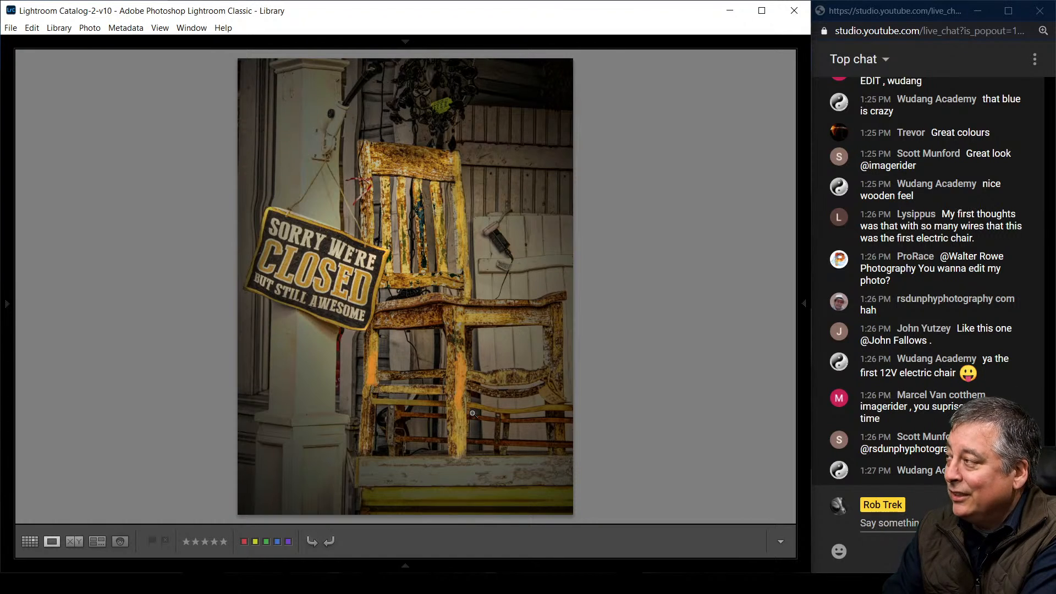
pyautogui.press('i')
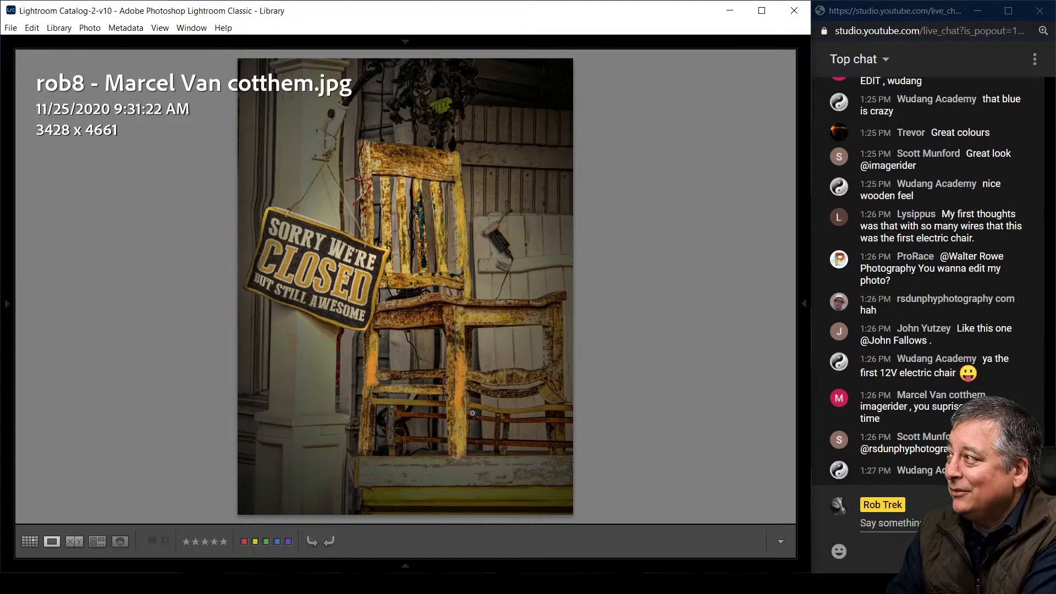
pyautogui.press('i')
pyautogui.press('i')
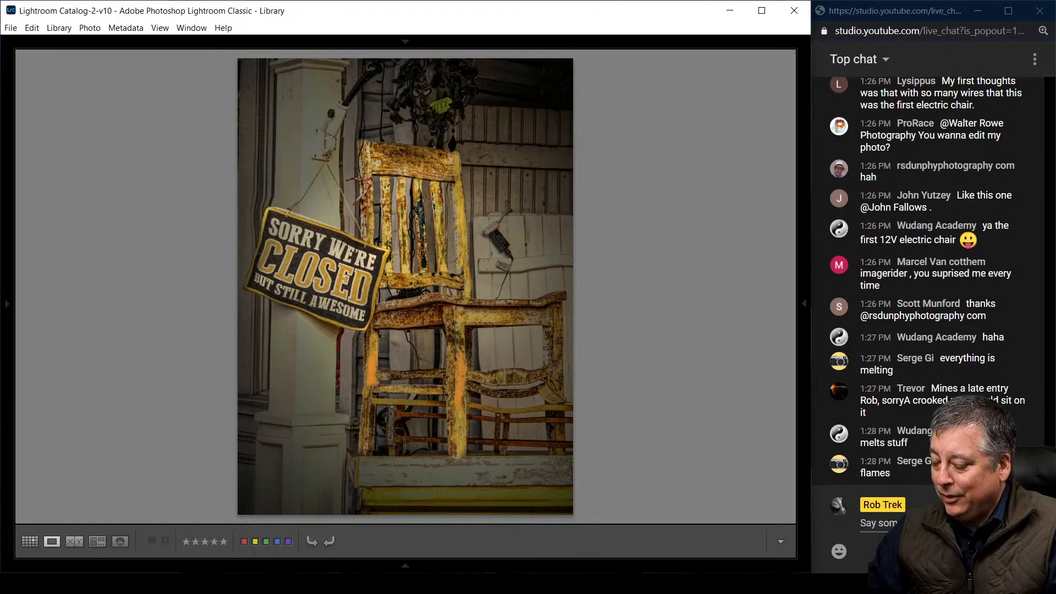
# Show all the edits in the grid, and switch to Google Drive to view the original PB250758.ORF.
pyautogui.press('g')
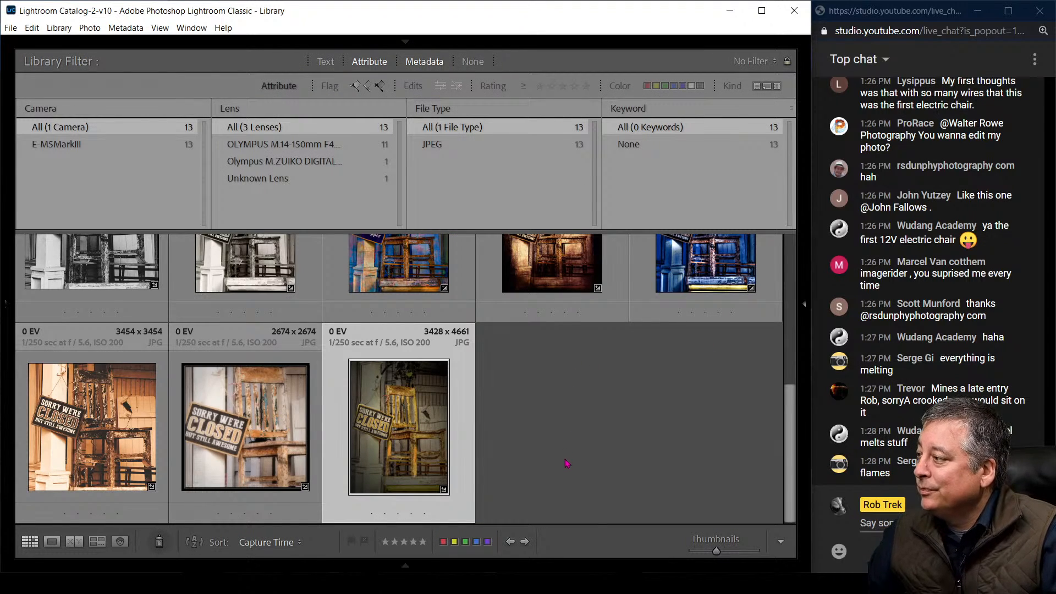
pyautogui.scroll(3, 567, 463)
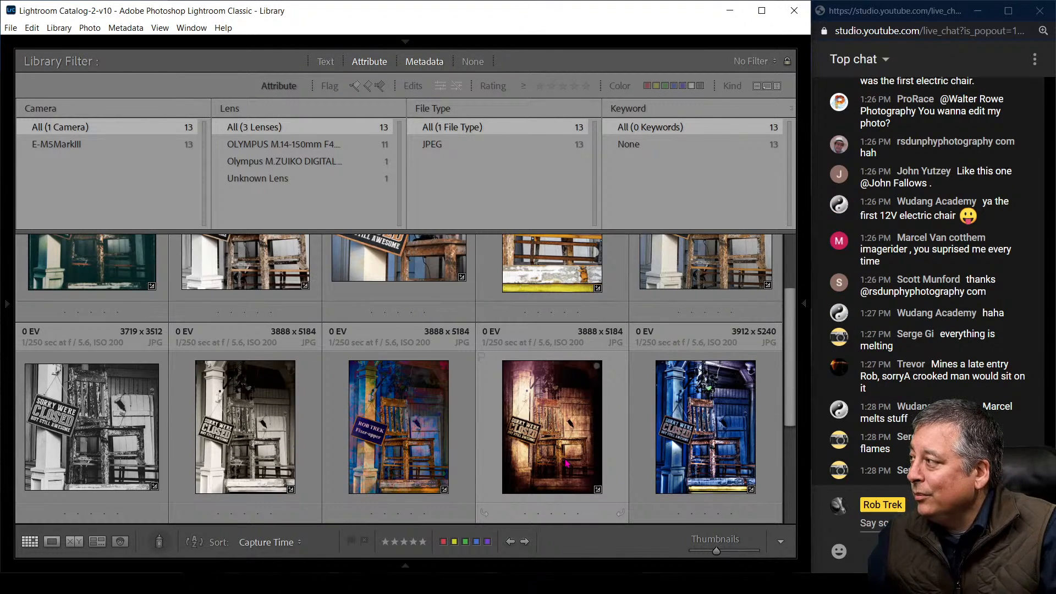
pyautogui.hotkey('alt', 'Tab')
pyautogui.hotkey('alt', 'Tab')
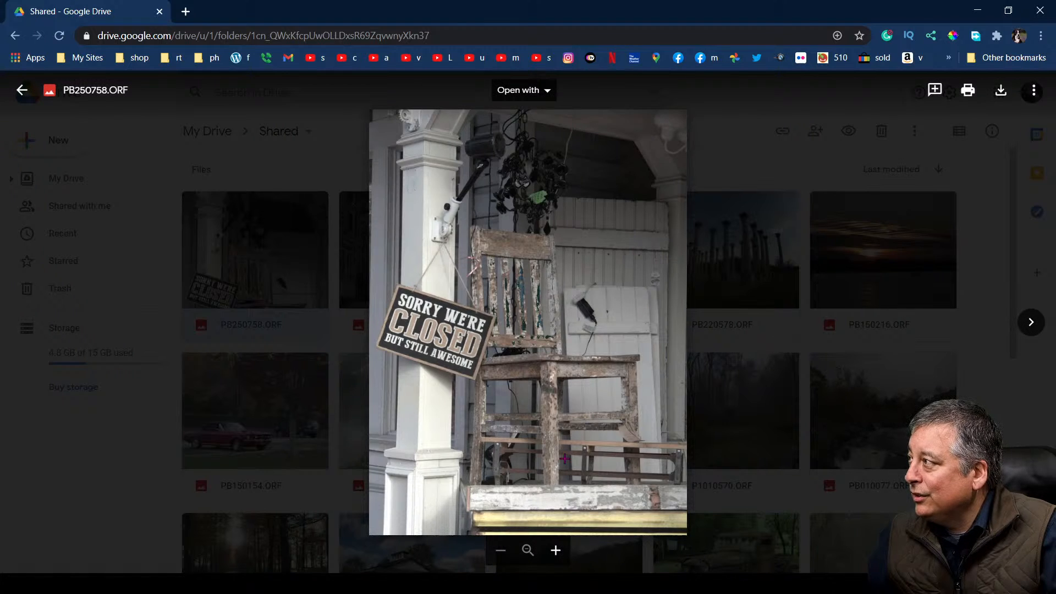
# Switch back to Lightroom Classic, enlarge the grid thumbnails to three per row, and view the first row of edits.
pyautogui.hotkey('alt', 'Tab')
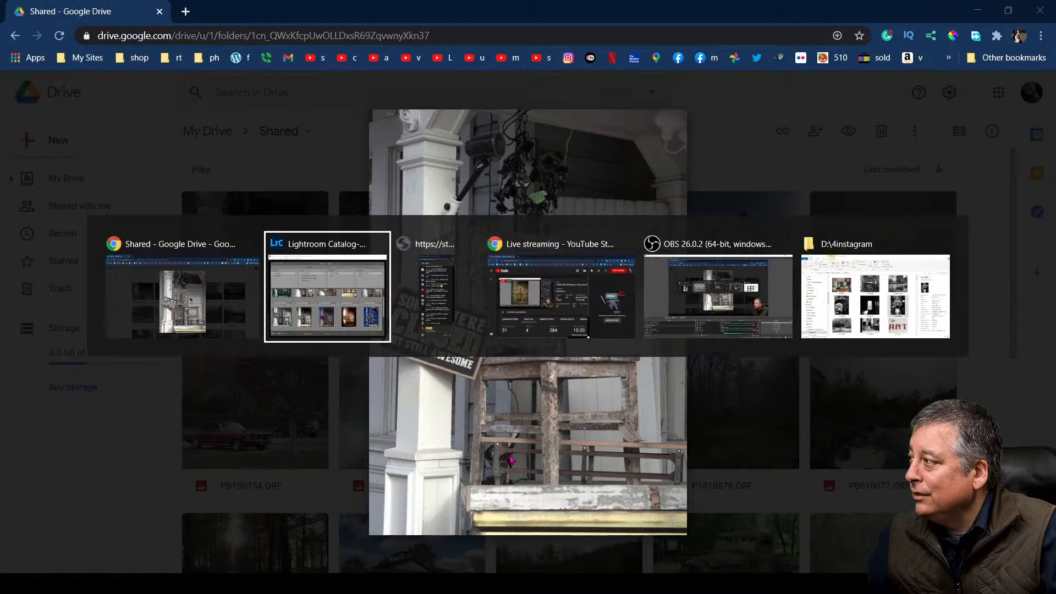
pyautogui.press('=')
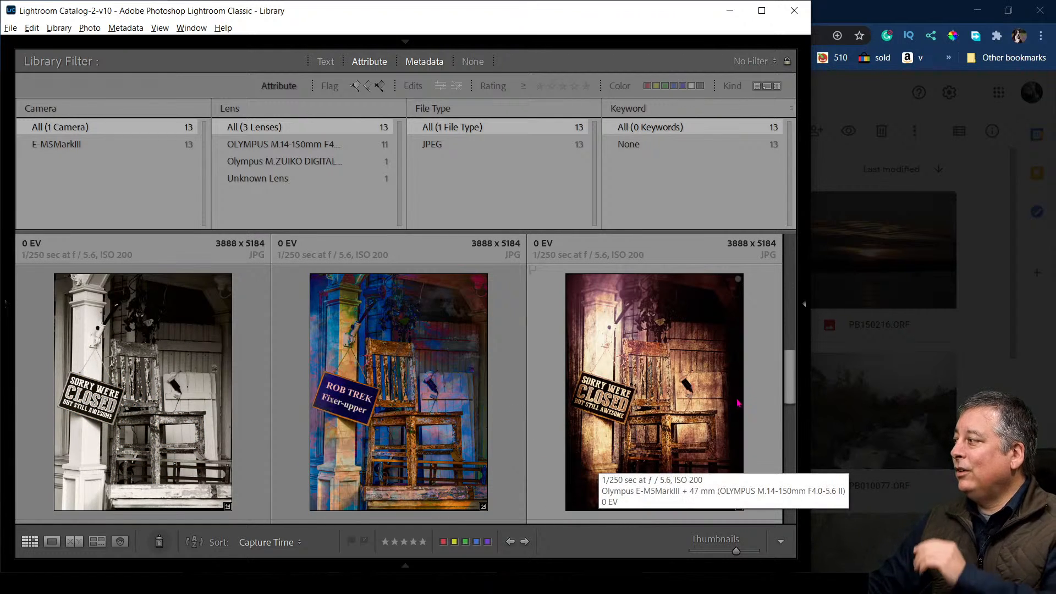
pyautogui.moveTo(792, 377); pyautogui.dragTo(808, 269)
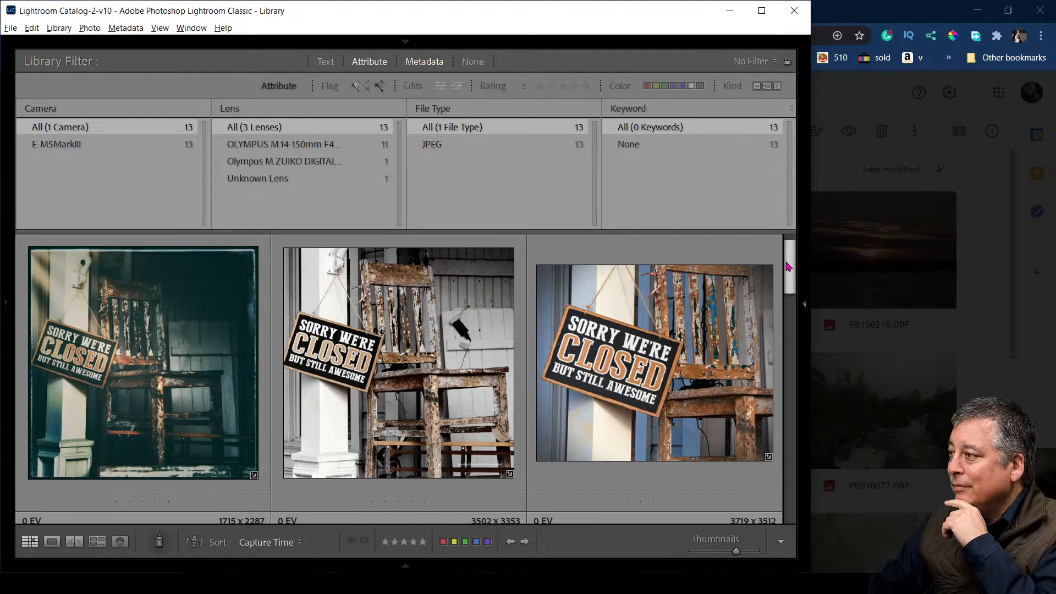
pyautogui.moveTo(786, 263); pyautogui.dragTo(786, 265)
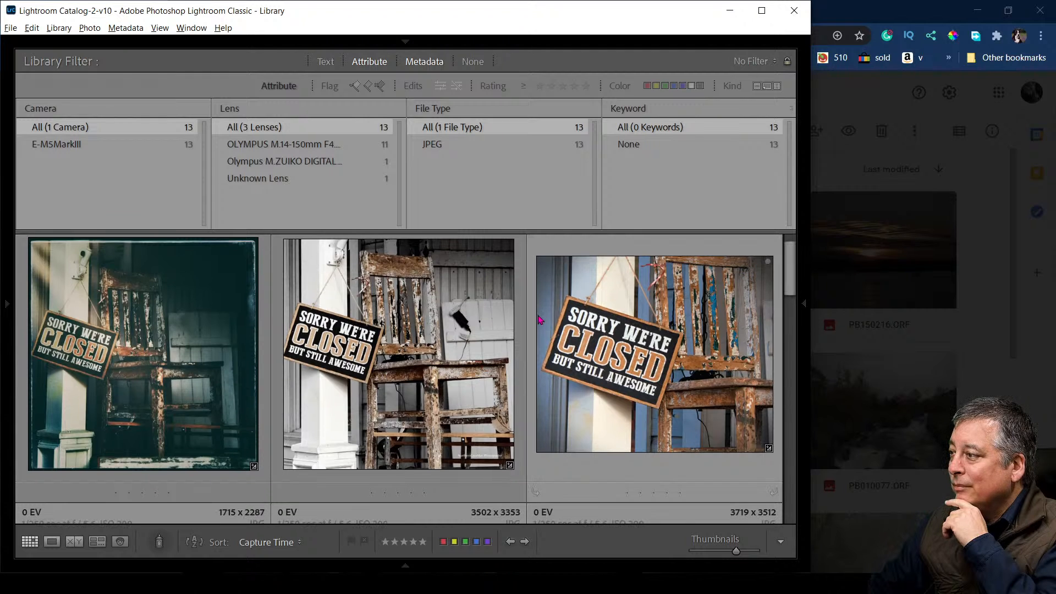
pyautogui.scroll(1, 246, 371)
# Open the dark teal framed edit full size, cycle its file and camera info overlays, and return to the grid.
pyautogui.doubleClick(241, 371)
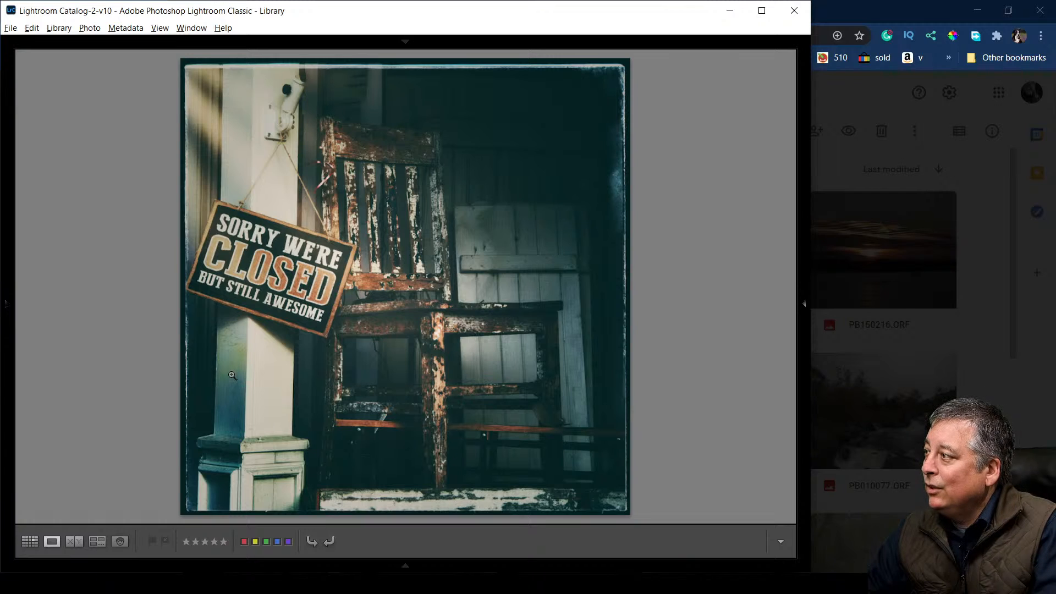
pyautogui.press('i')
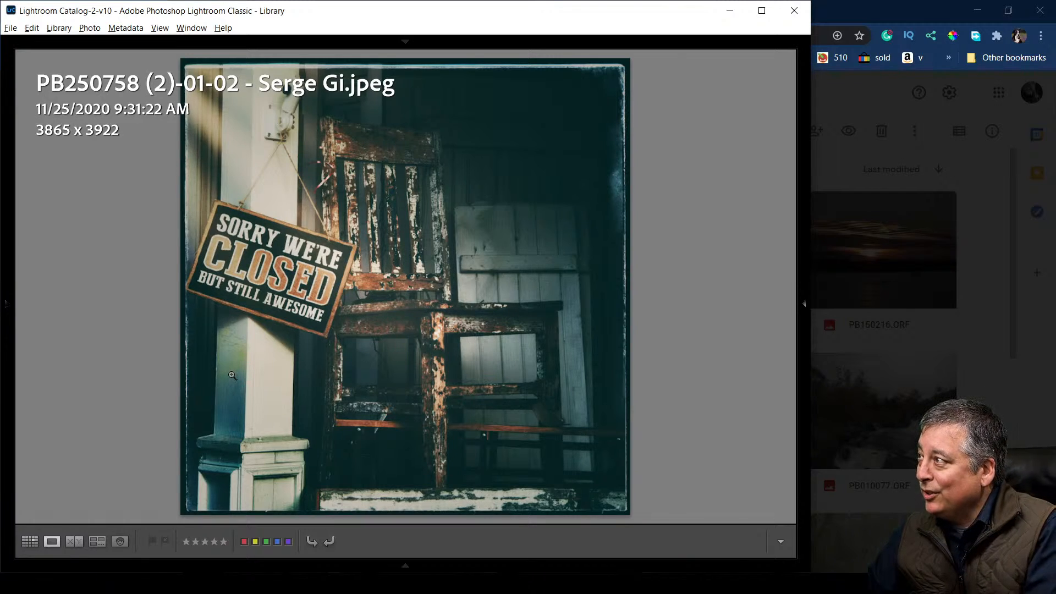
pyautogui.press('i')
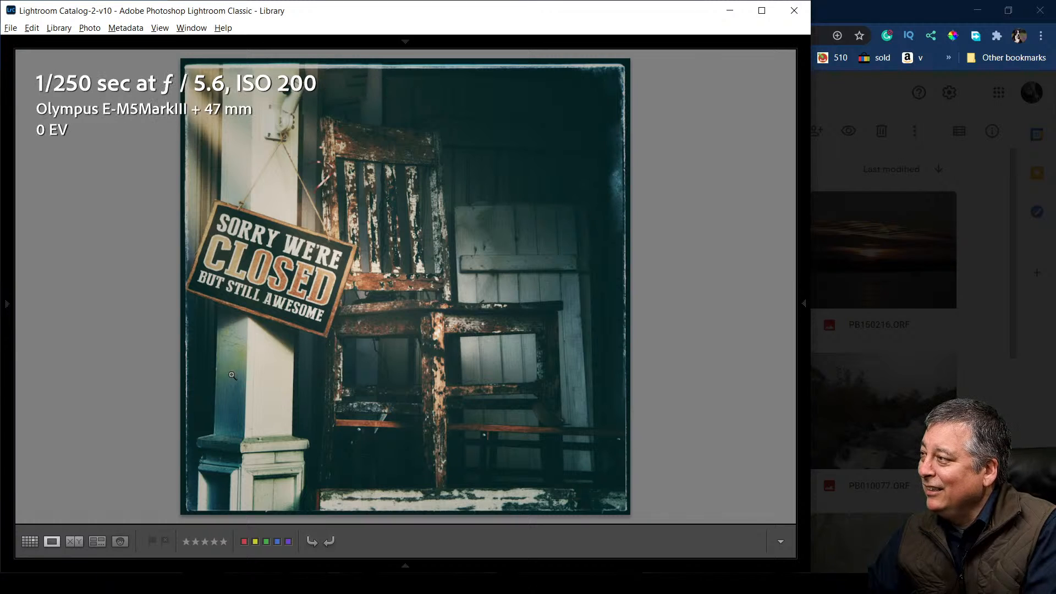
pyautogui.press('g')
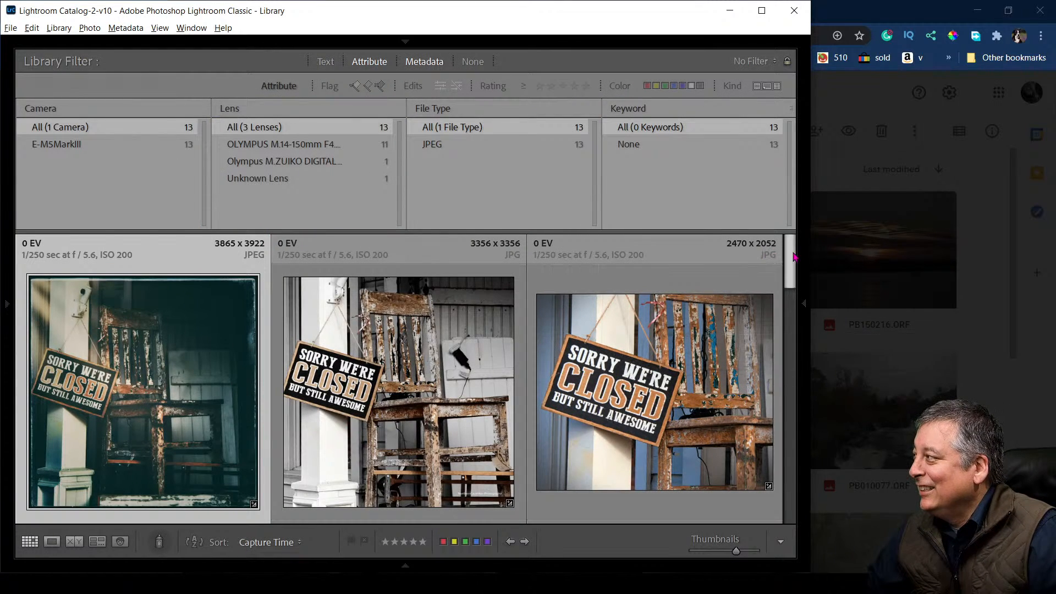
# Bring the live chat window back into view beside Lightroom and look over the last edits in the grid.
pyautogui.moveTo(789, 262); pyautogui.dragTo(785, 451)
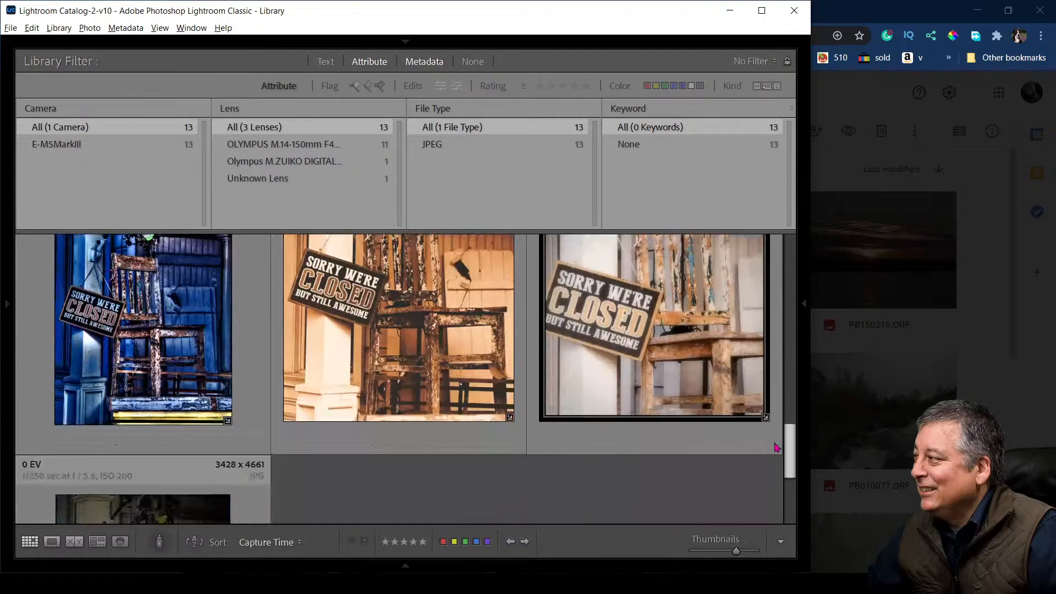
pyautogui.moveTo(265, 583)
pyautogui.click(262, 532)
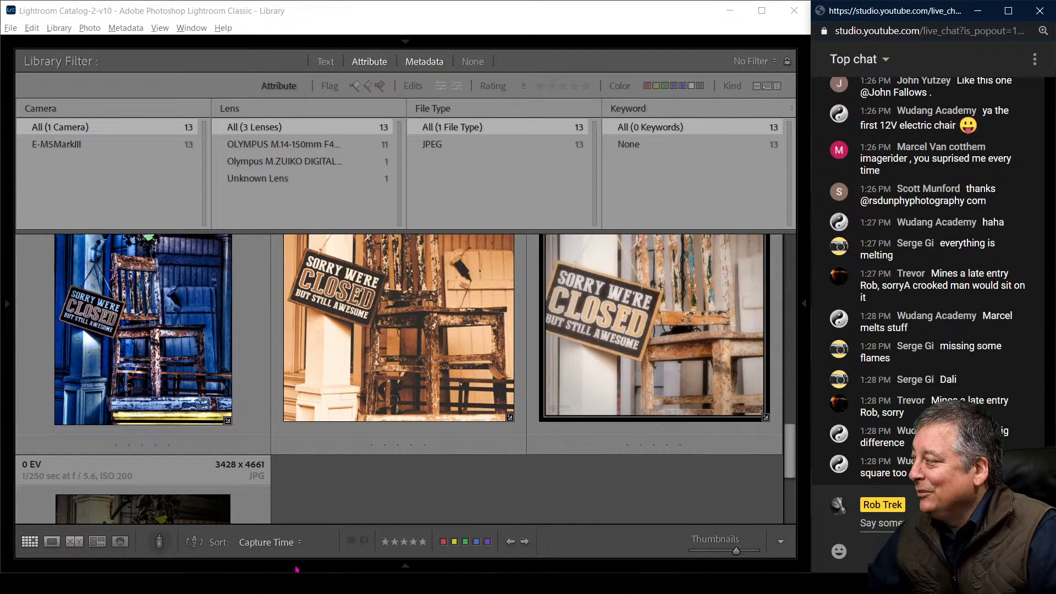
pyautogui.scroll(-3, 352, 421)
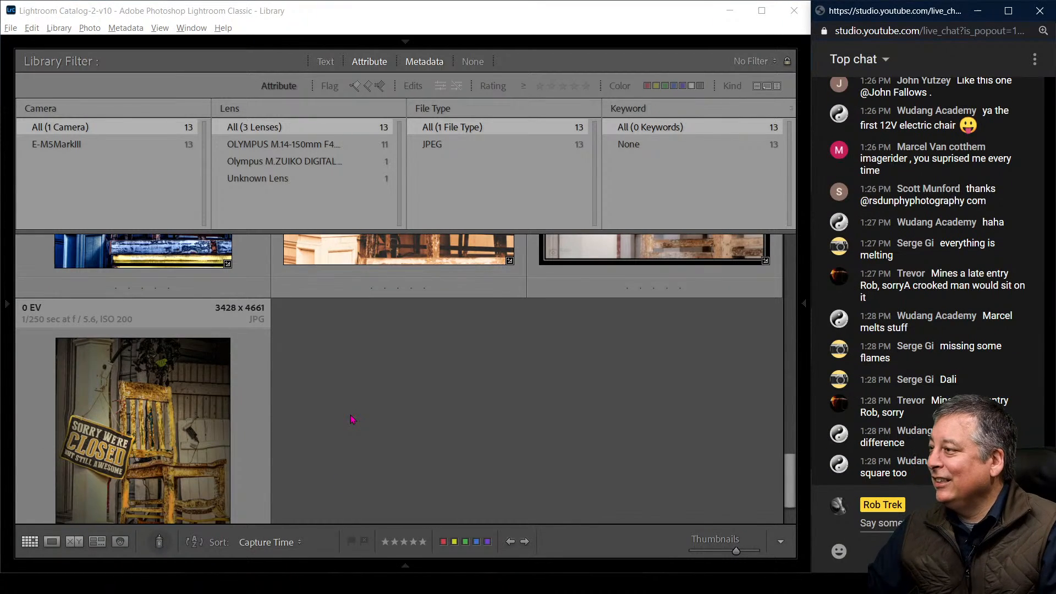
pyautogui.scroll(3, 352, 421)
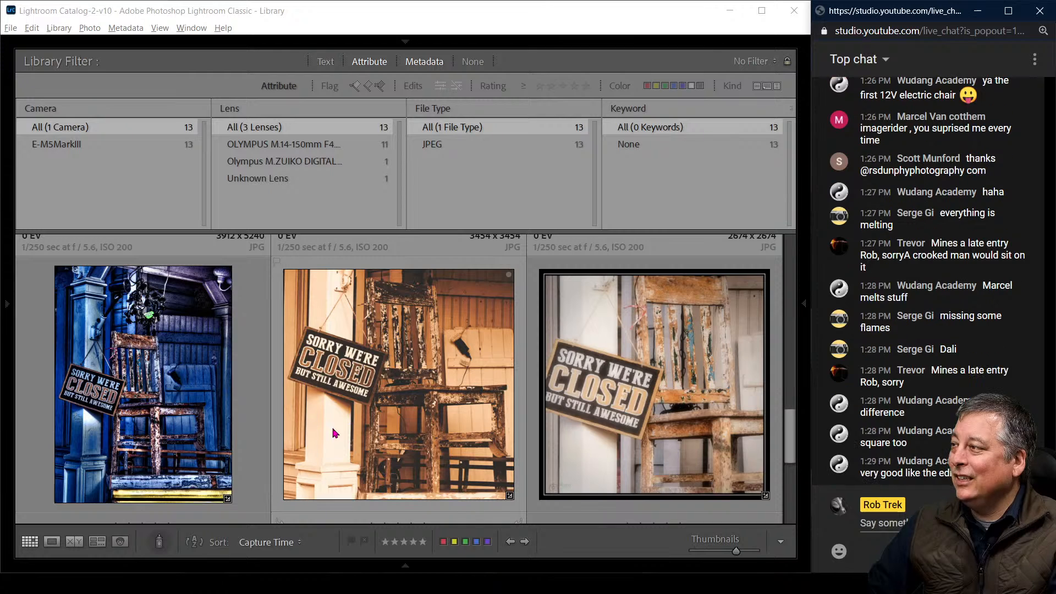
# Open the vivid blue chair edit full size, check its camera and file info overlays, and return to the grid.
pyautogui.click(246, 416)
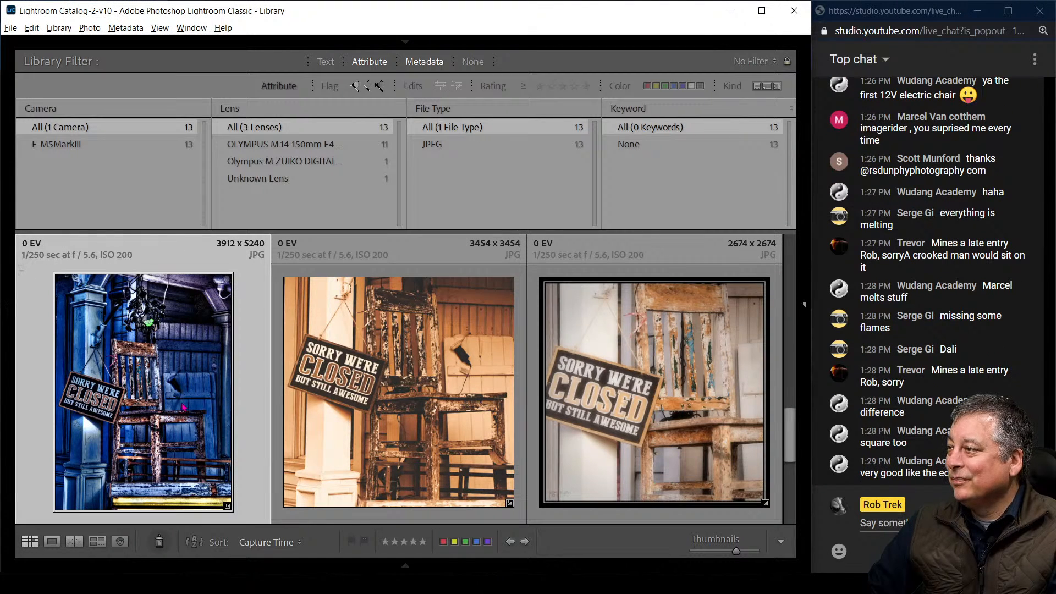
pyautogui.scroll(3, 185, 406)
pyautogui.scroll(-3, 185, 406)
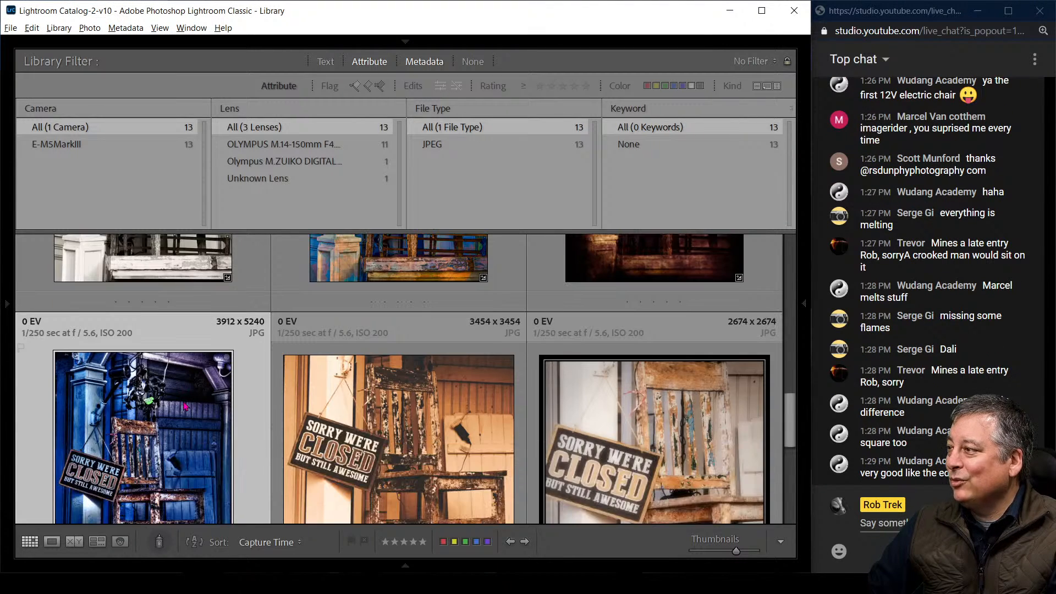
pyautogui.doubleClick(183, 404)
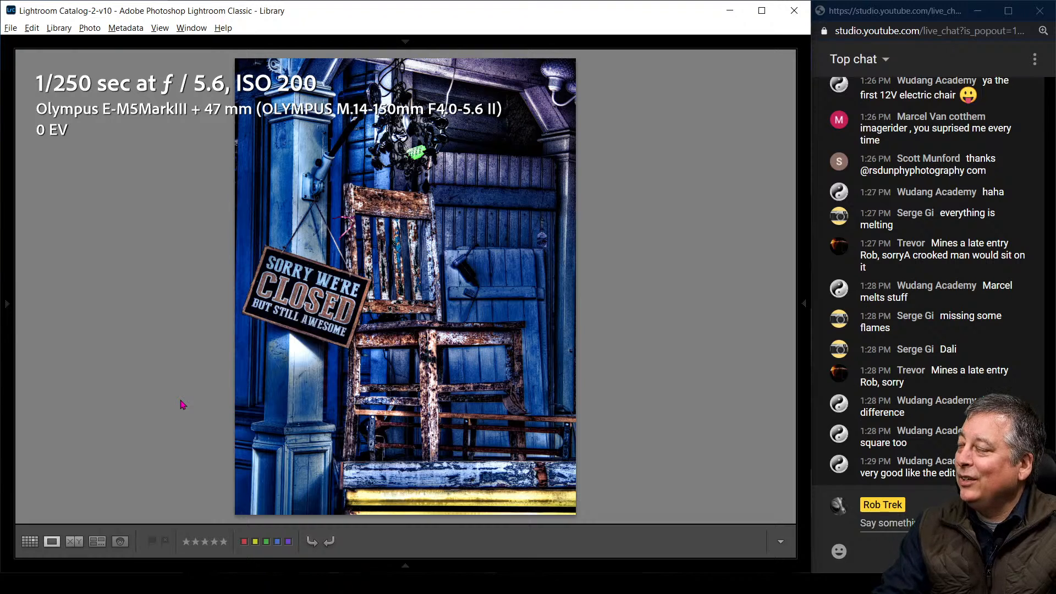
pyautogui.press('i')
pyautogui.press('i')
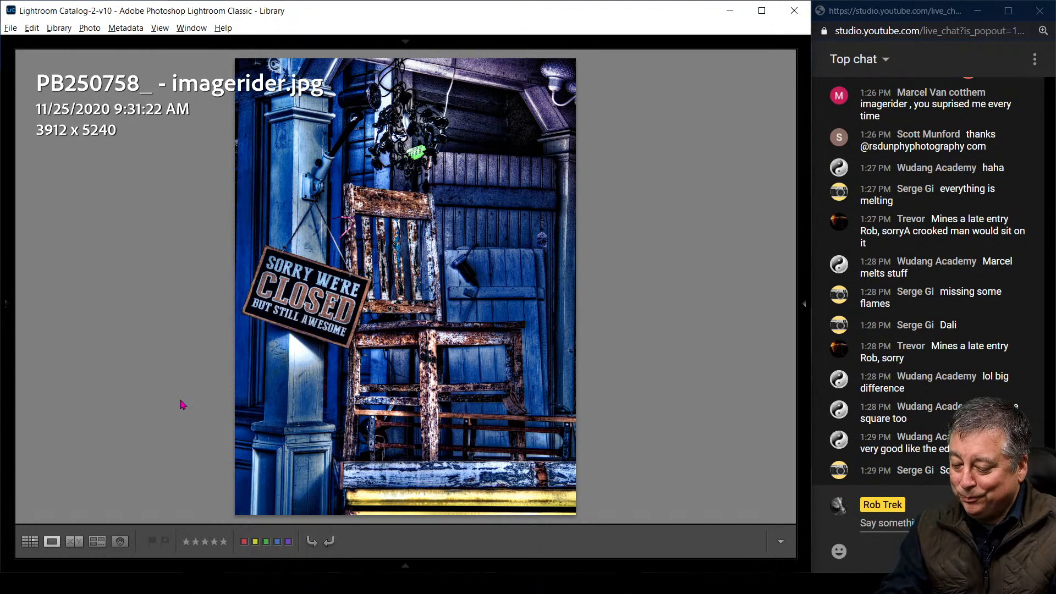
pyautogui.press('g')
# Look back over the grid of viewer edits, from the orange-sepia crop to the "Fixer-upper" painterly version and the earlier rows.
pyautogui.scroll(-5, 330, 418)
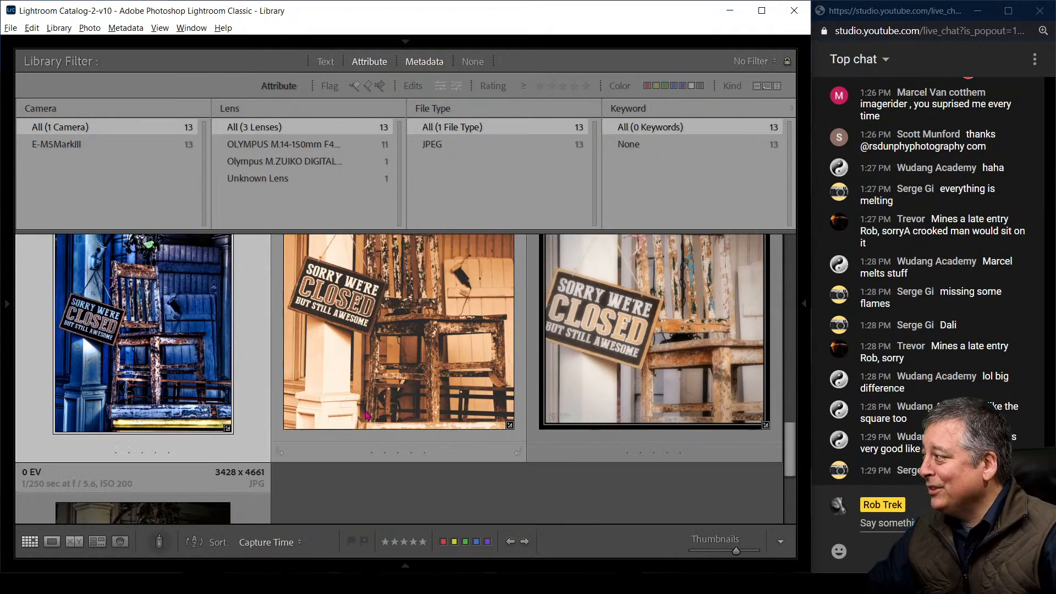
pyautogui.scroll(2, 366, 421)
pyautogui.scroll(3, 368, 425)
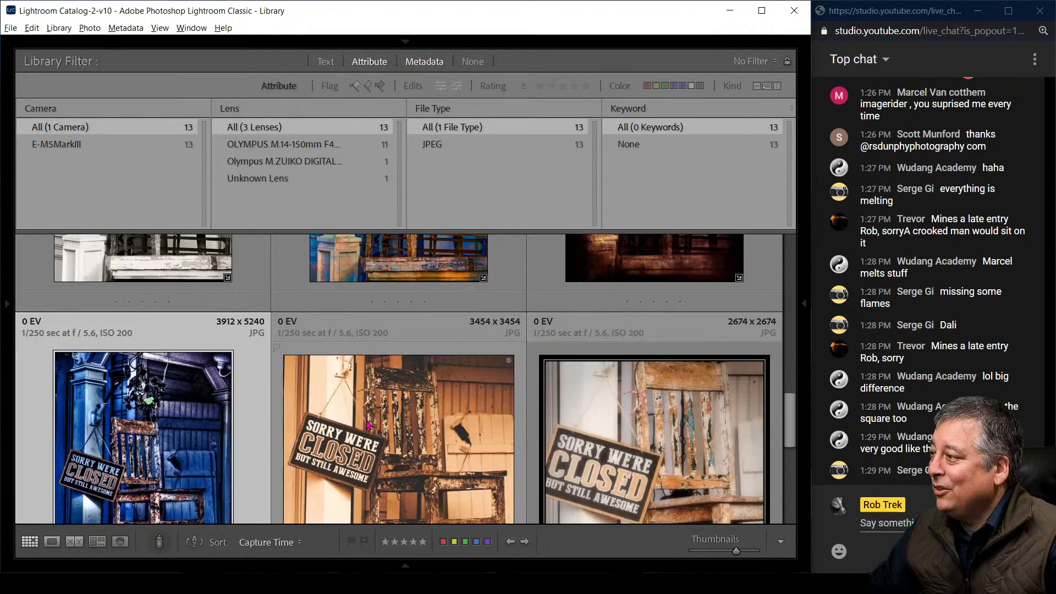
pyautogui.scroll(3, 368, 423)
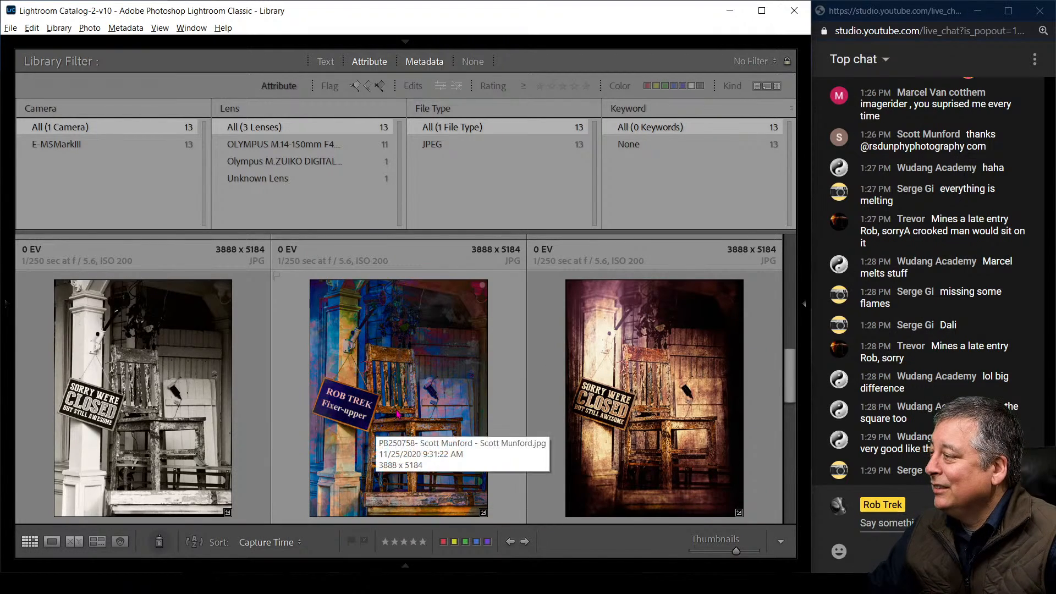
pyautogui.scroll(4, 415, 412)
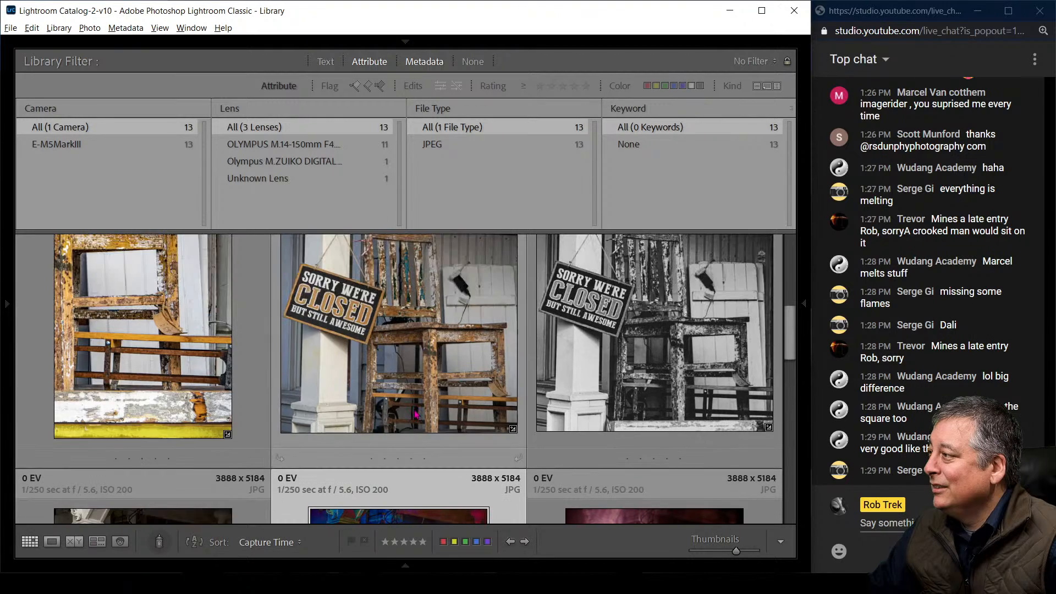
pyautogui.scroll(-3, 415, 415)
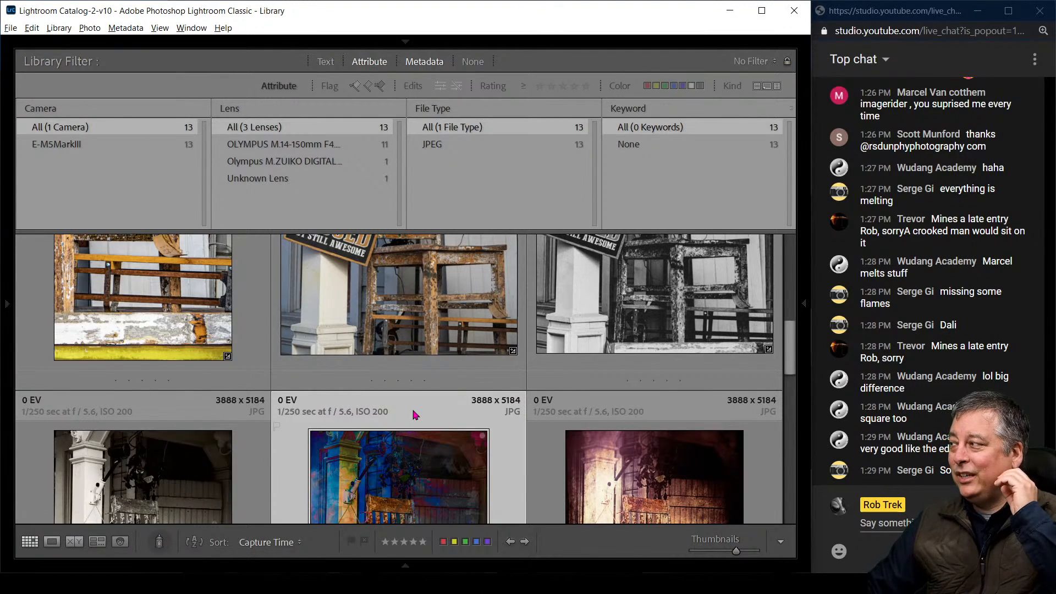
pyautogui.scroll(-3, 415, 415)
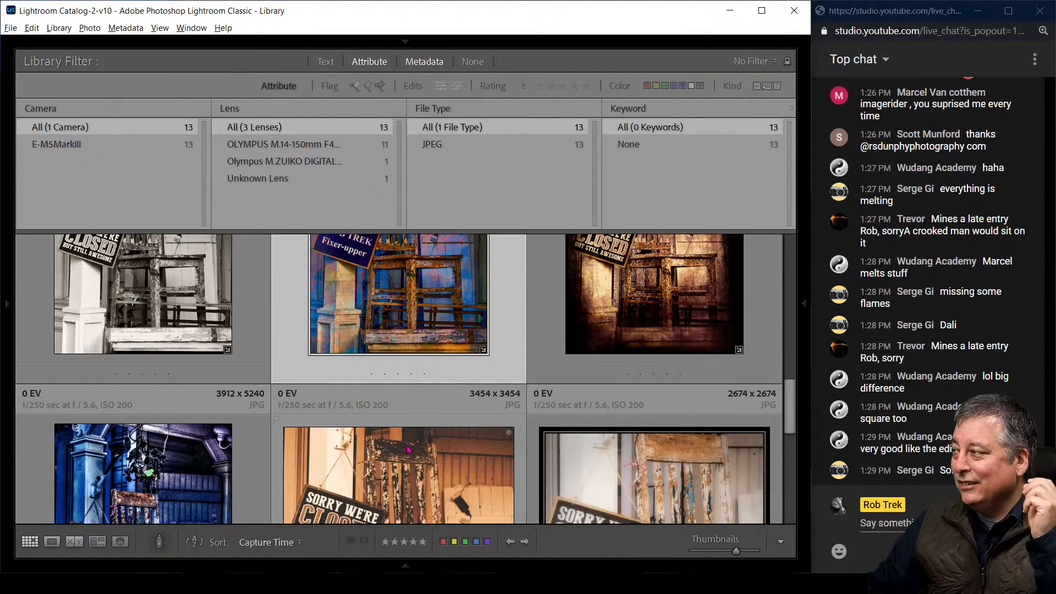
# Compare all the viewer edits in the grid once more, from the last yellow chair version back to the dark teal framed one in the first row.
pyautogui.scroll(1, 415, 459)
pyautogui.scroll(-3, 432, 460)
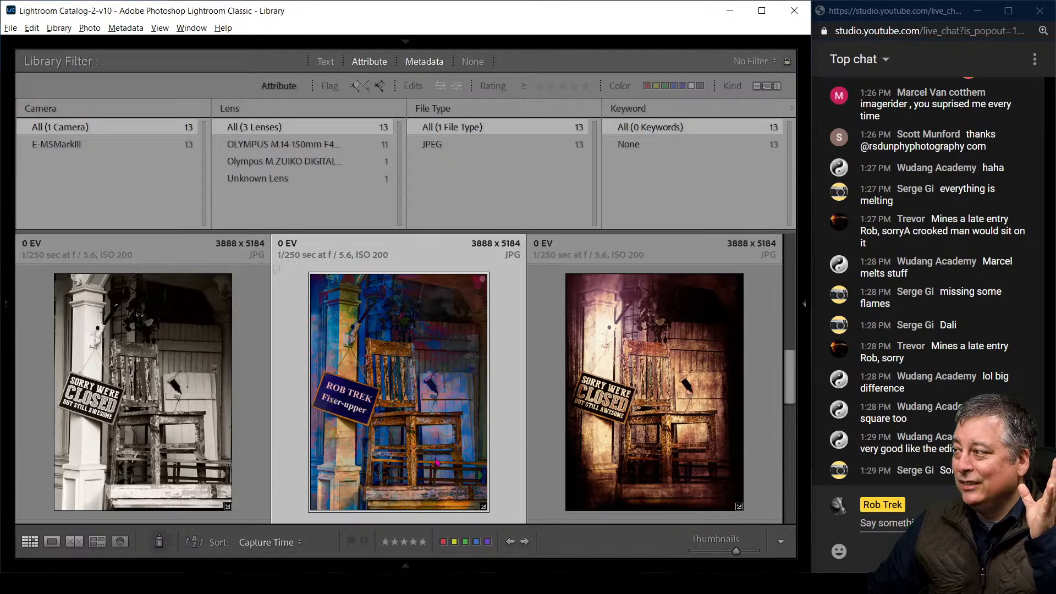
pyautogui.scroll(-3, 437, 462)
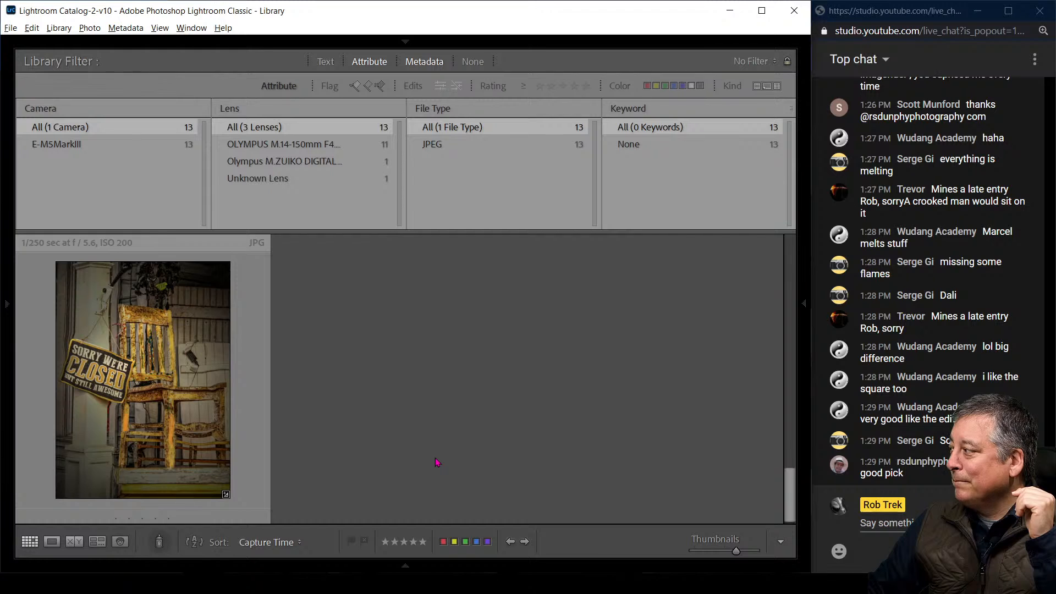
pyautogui.scroll(3, 437, 462)
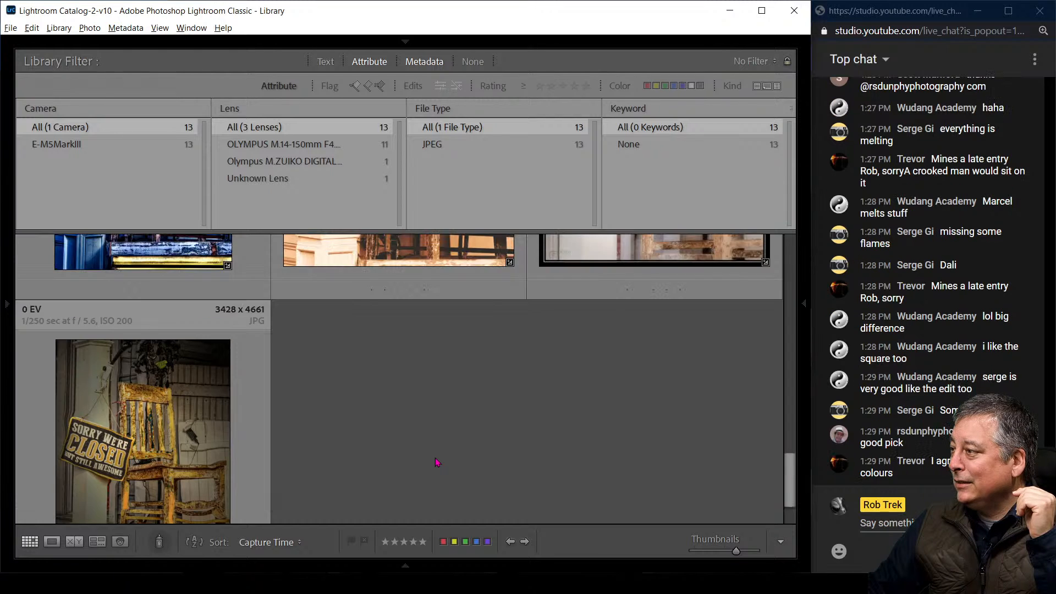
pyautogui.scroll(2, 437, 462)
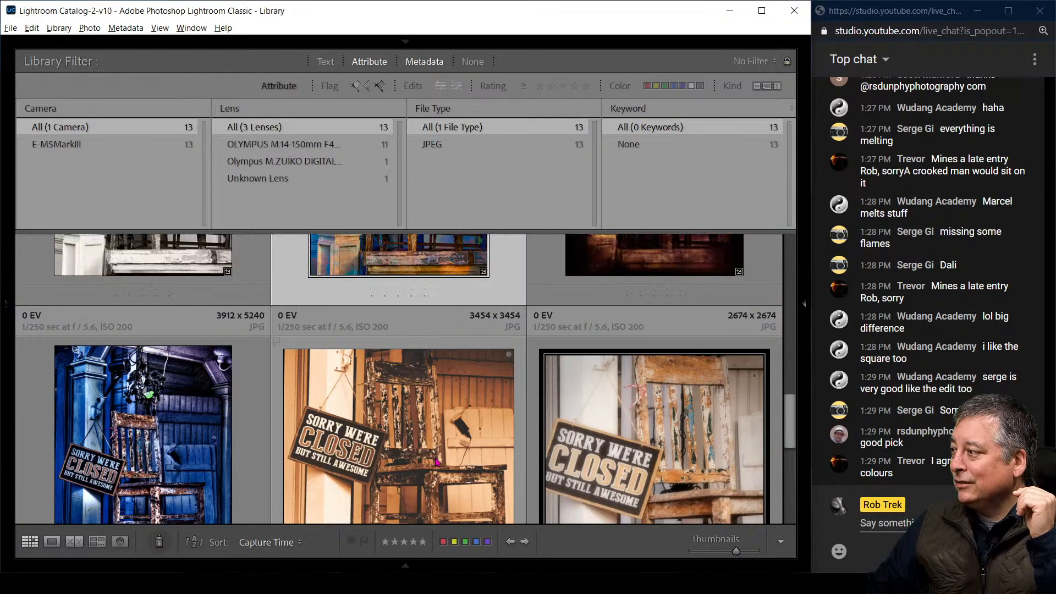
pyautogui.scroll(4, 437, 462)
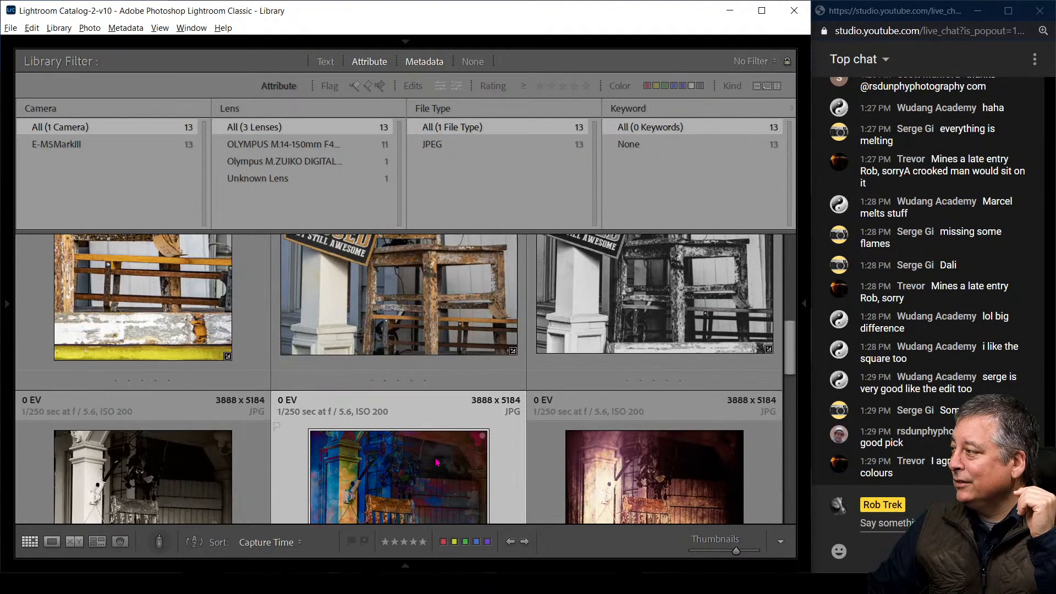
pyautogui.scroll(3, 437, 462)
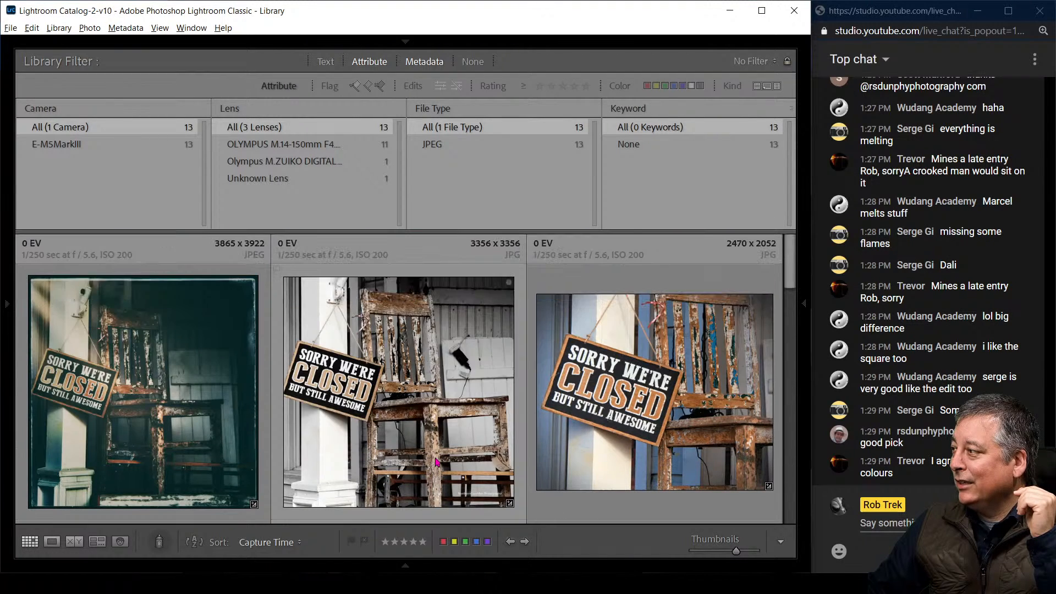